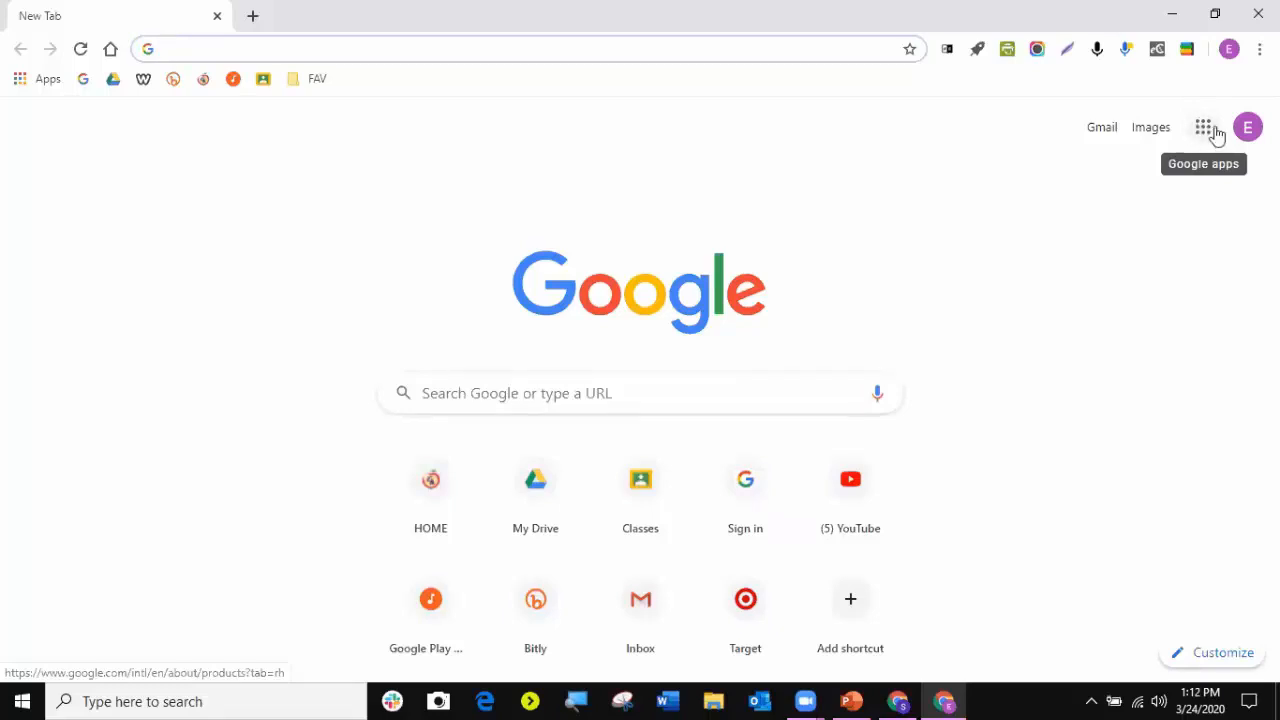
{"action": "left_click", "coordinate": [1204, 130]}
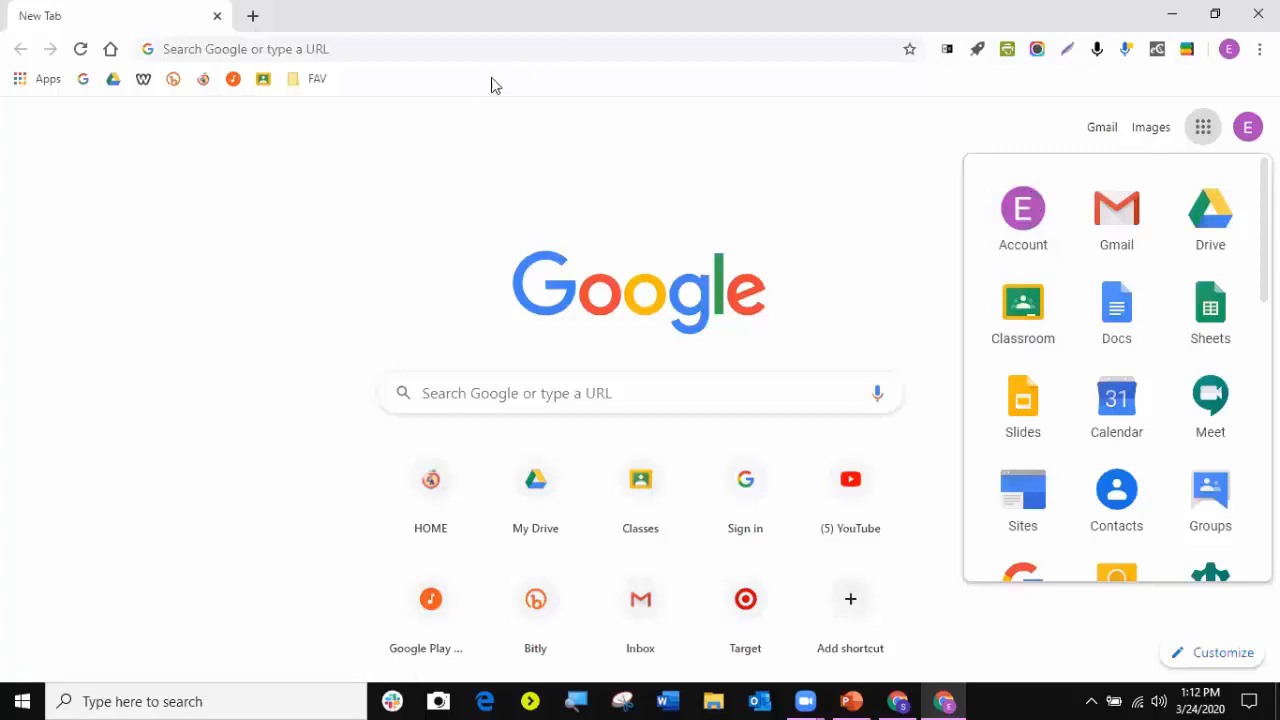
{"action": "left_click", "coordinate": [168, 47]}
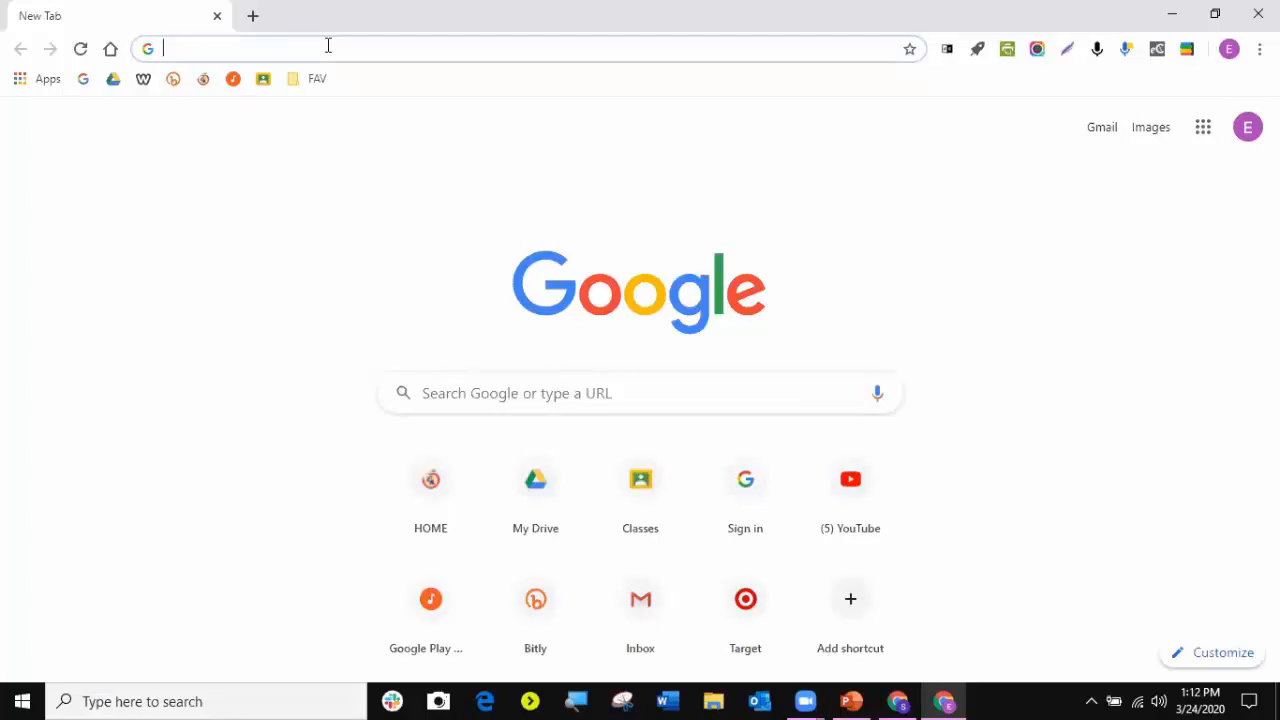
{"action": "type", "text": "classroom.google.com"}
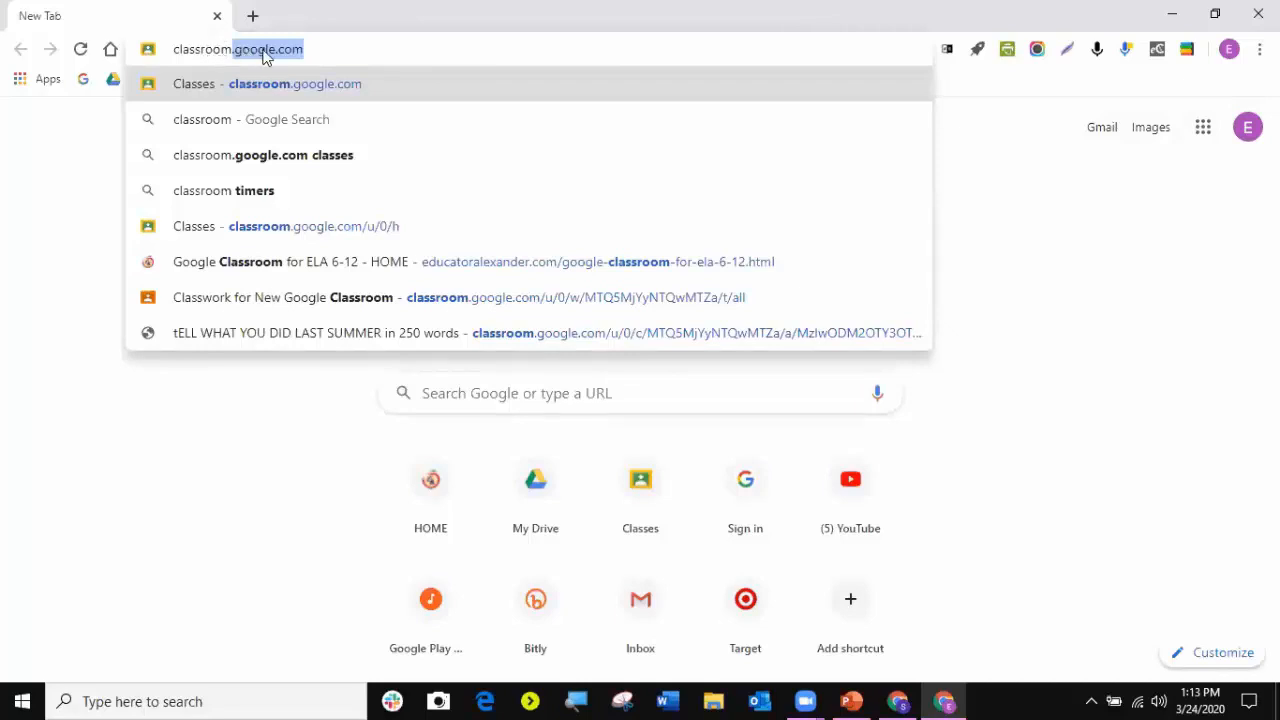
{"action": "left_click", "coordinate": [325, 49]}
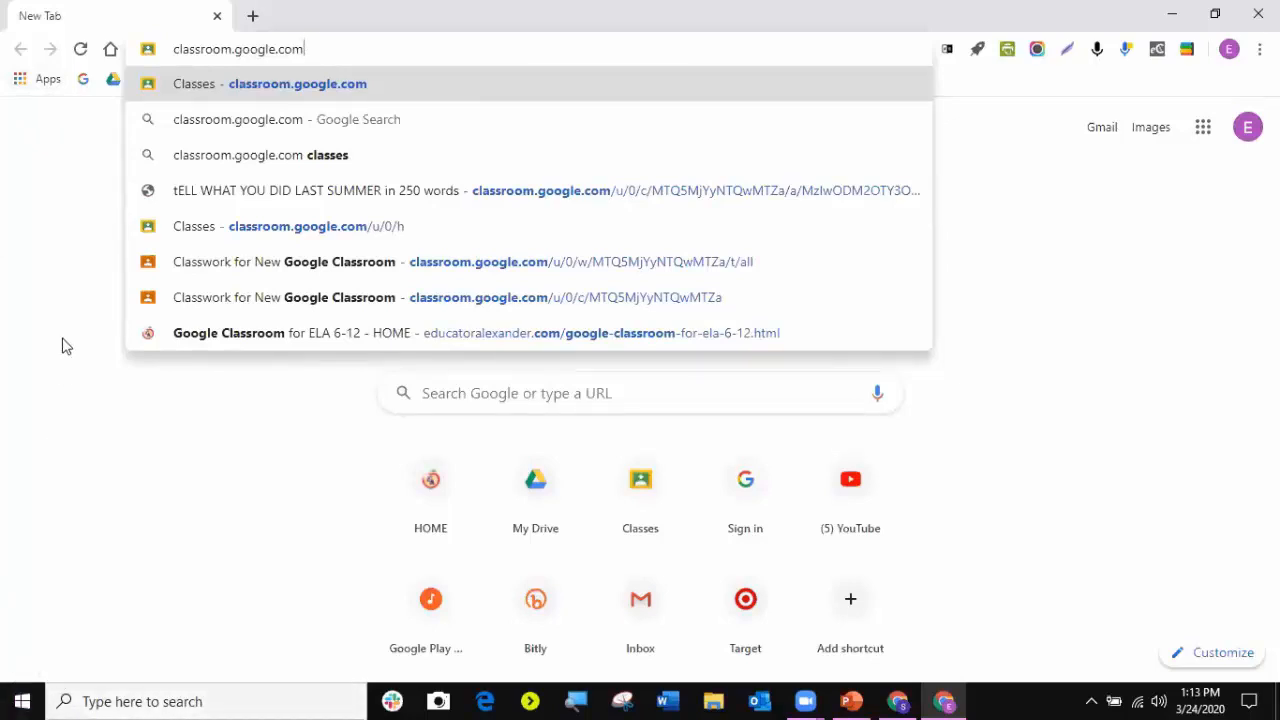
{"action": "left_click", "coordinate": [44, 79]}
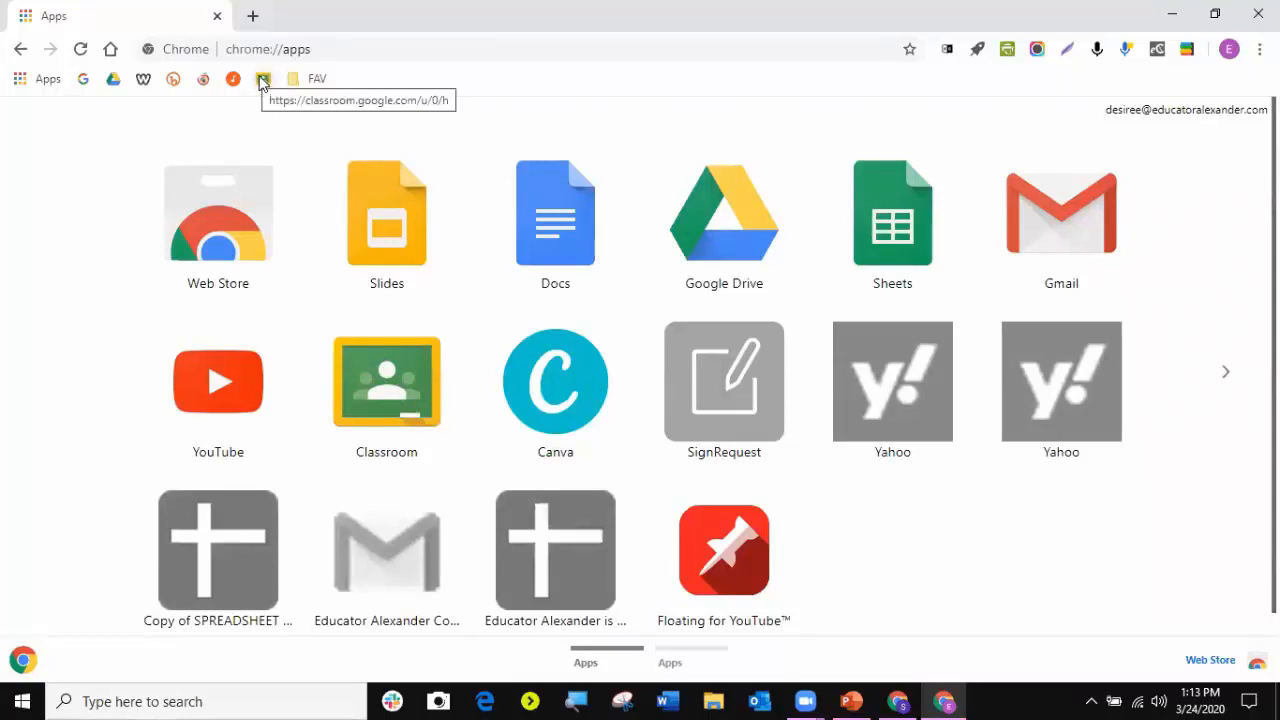
- Go to the Google Classroom classes page at classroom.google.com/u/0/h
{"action": "left_click", "coordinate": [416, 52]}
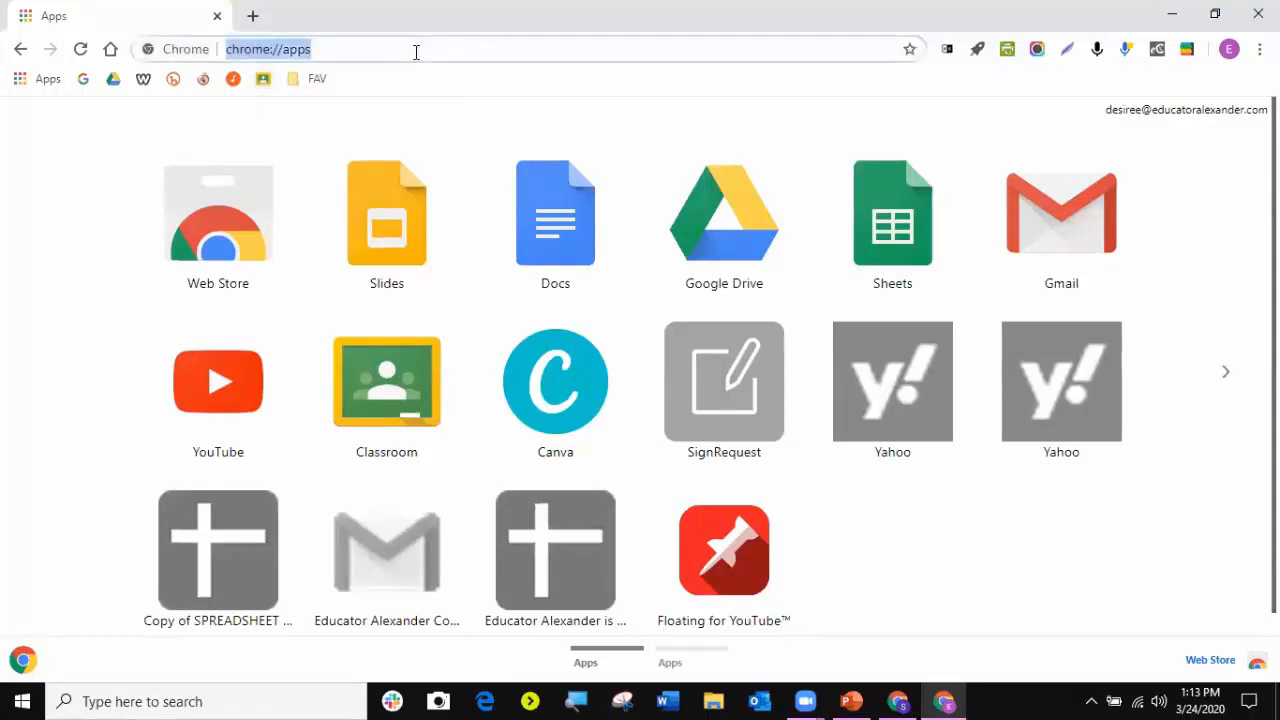
{"action": "type", "text": "cla"}
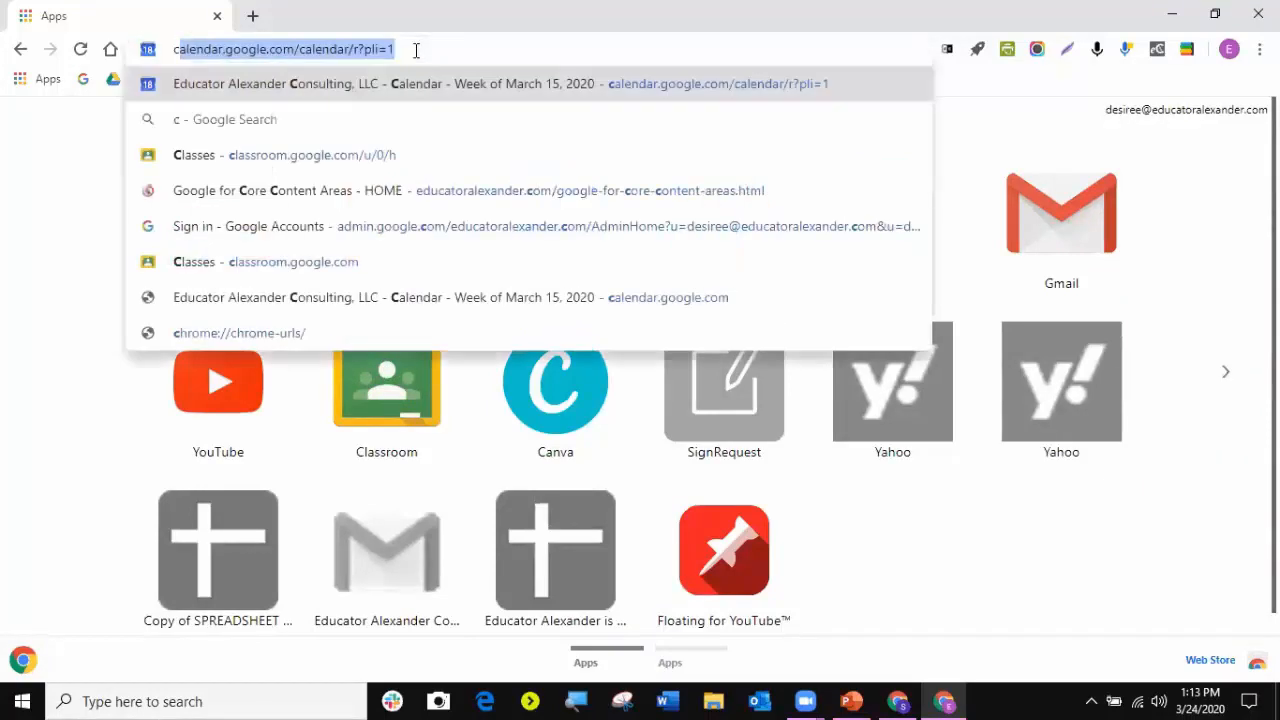
{"action": "type", "text": "4"}
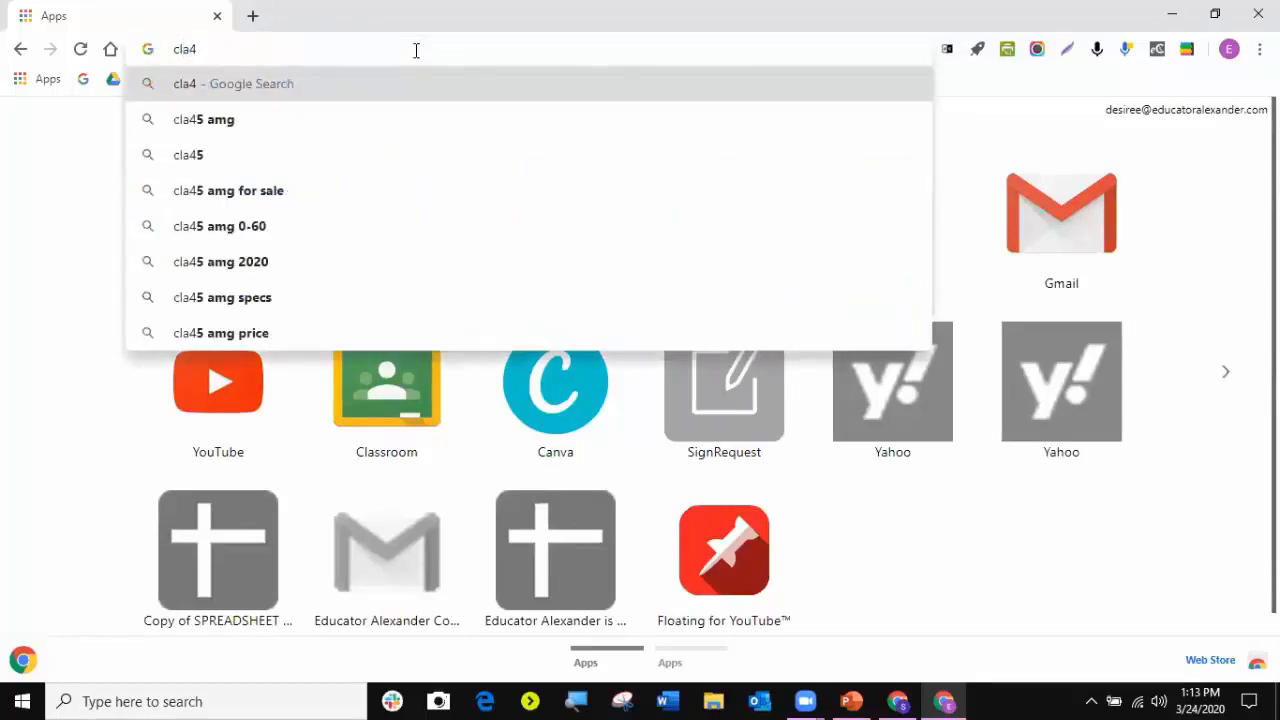
{"action": "key", "text": "BackSpace"}
{"action": "left_click", "coordinate": [322, 157]}
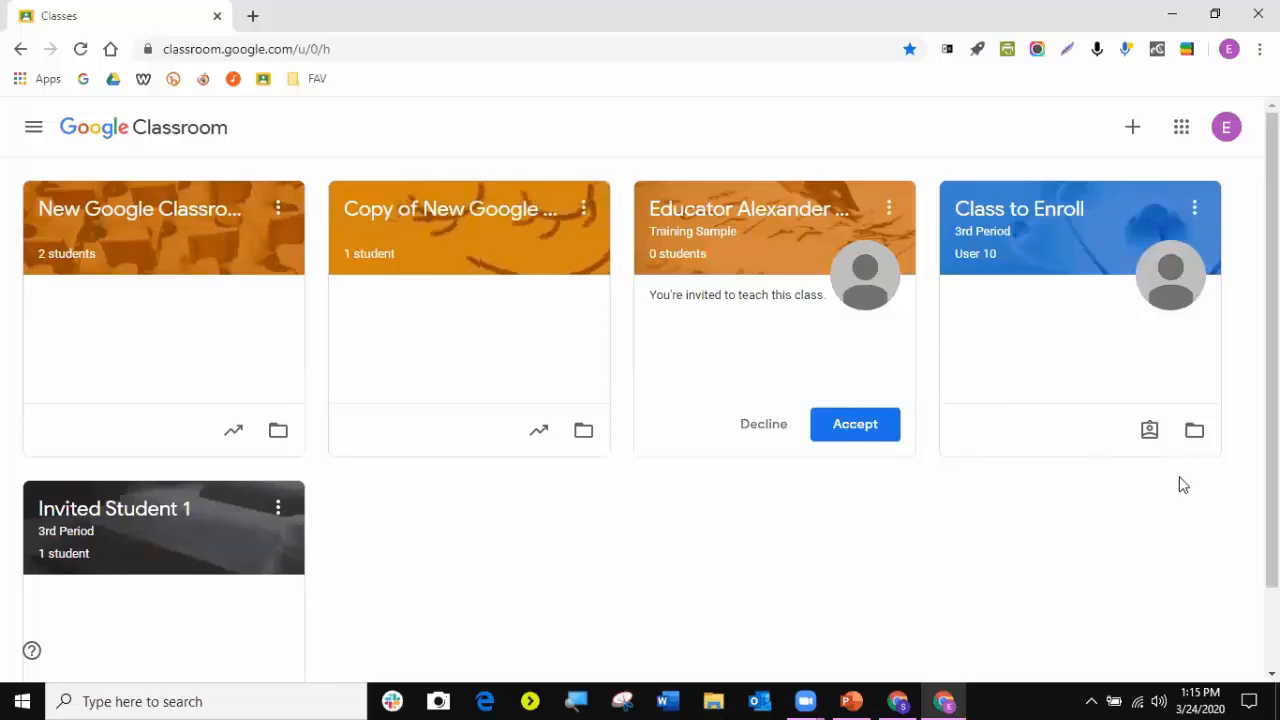
{"action": "left_click", "coordinate": [1138, 128]}
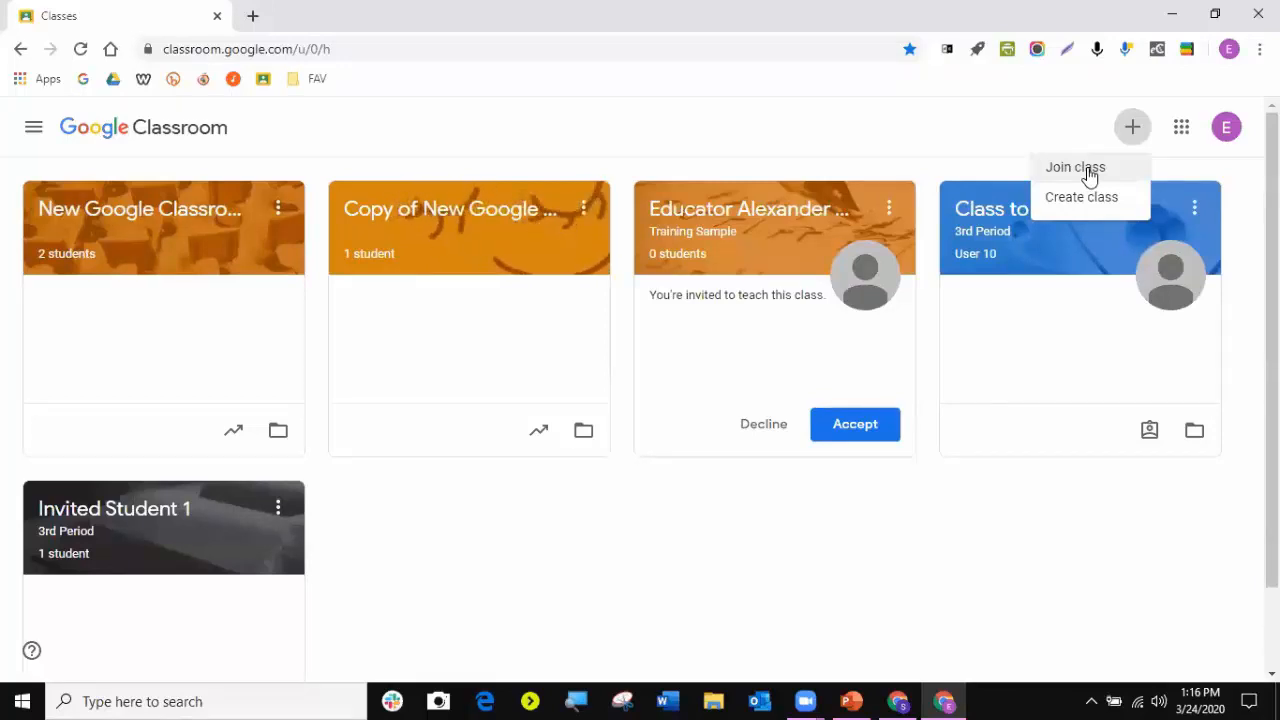
{"action": "left_click", "coordinate": [1088, 172]}
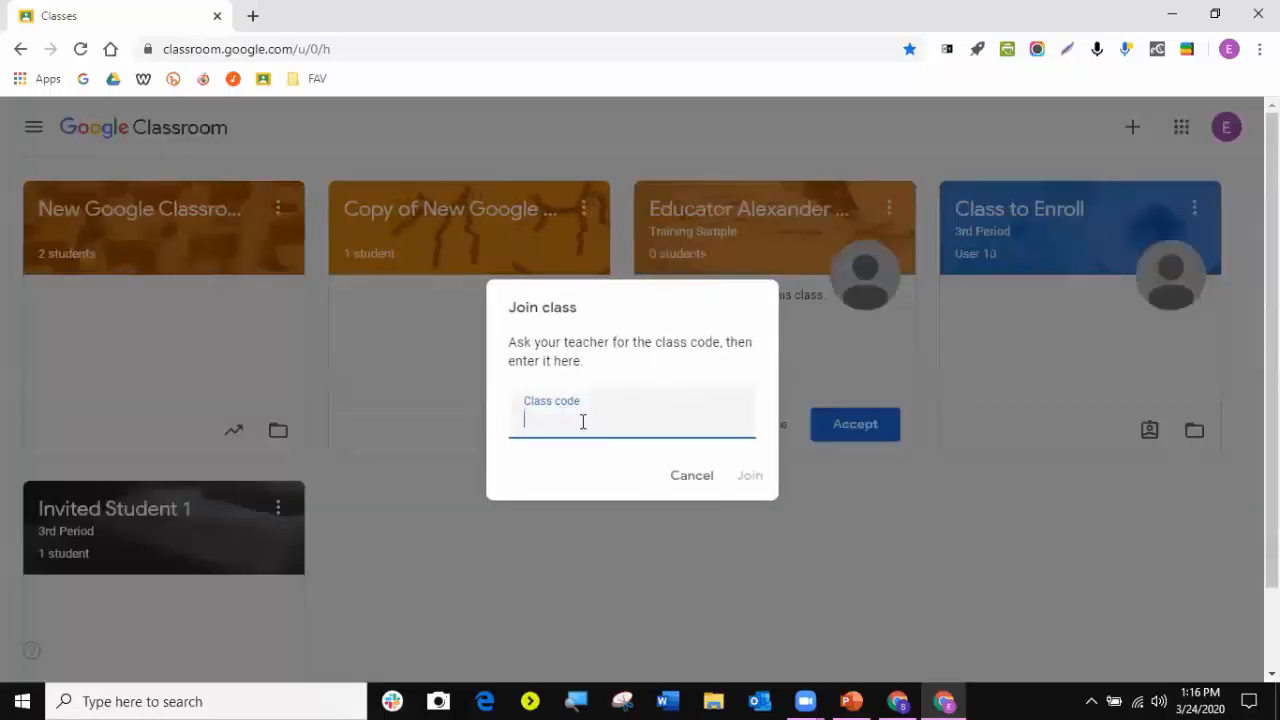
{"action": "left_click", "coordinate": [691, 484]}
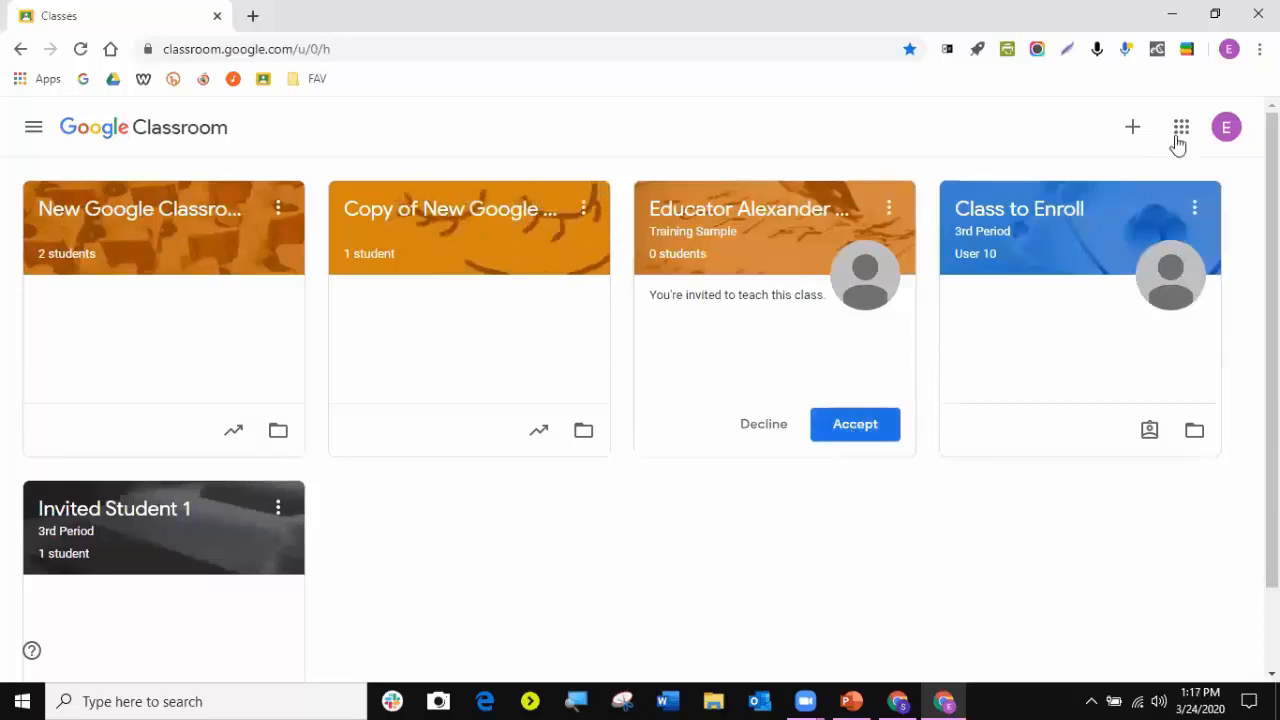
- Create a new class named English with the section 3rd Period
{"action": "left_click", "coordinate": [1136, 126]}
{"action": "left_click", "coordinate": [1080, 194]}
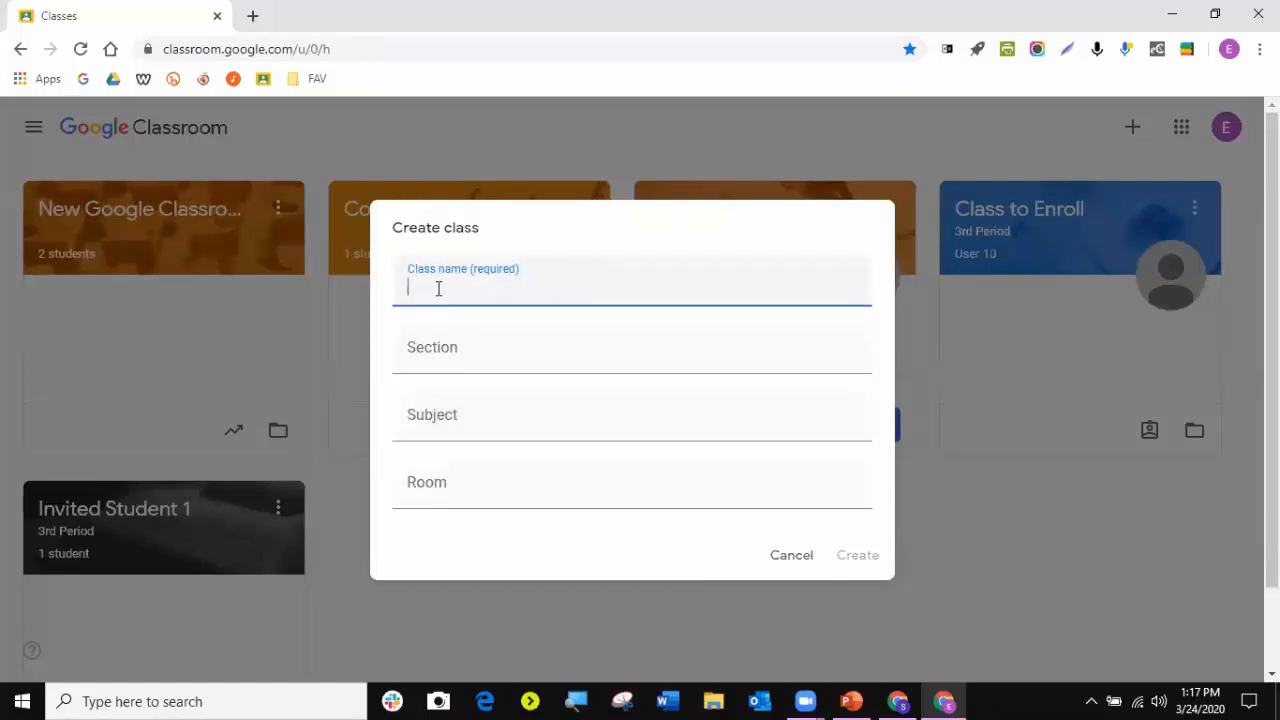
{"action": "type", "text": "English"}
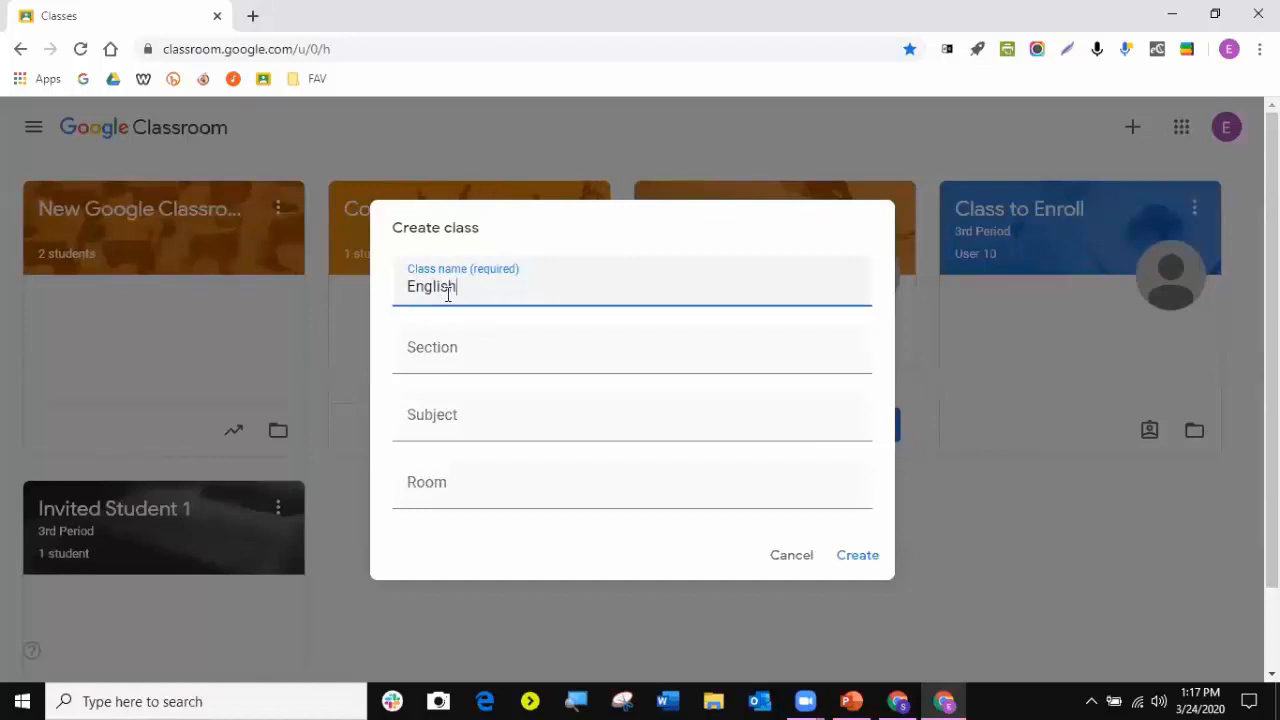
{"action": "left_click", "coordinate": [441, 358]}
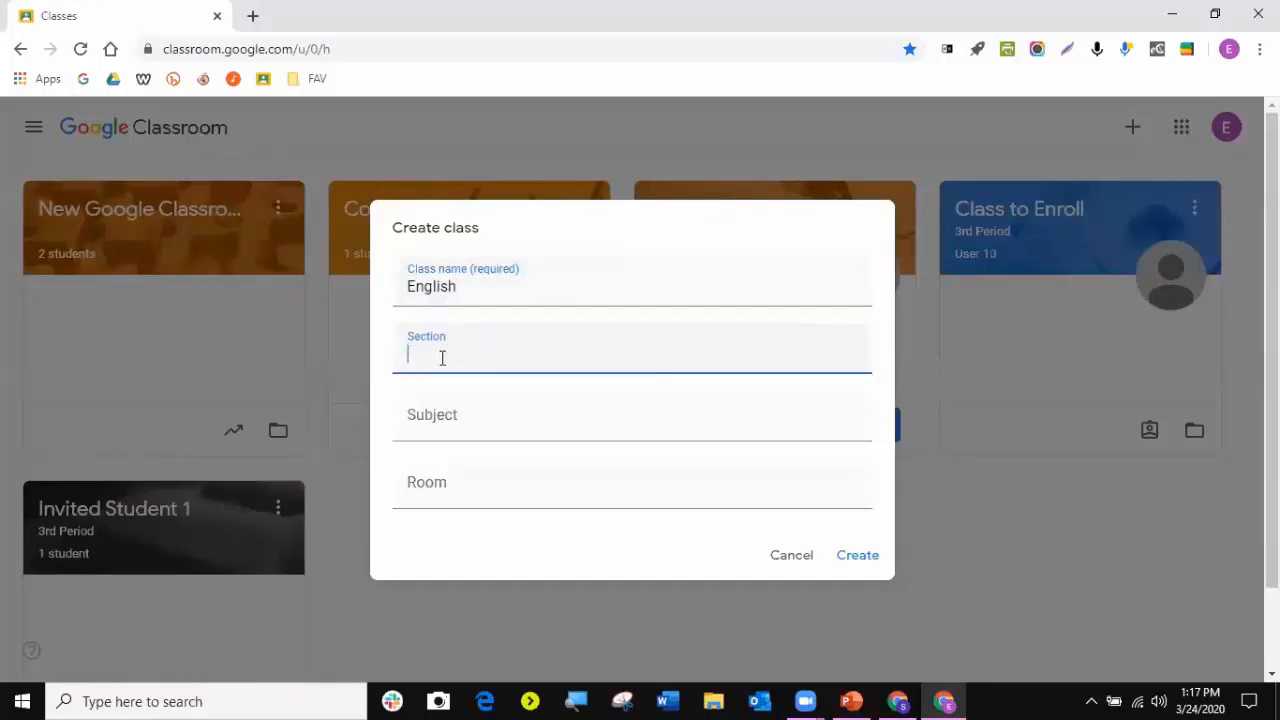
{"action": "type", "text": "3rd Period"}
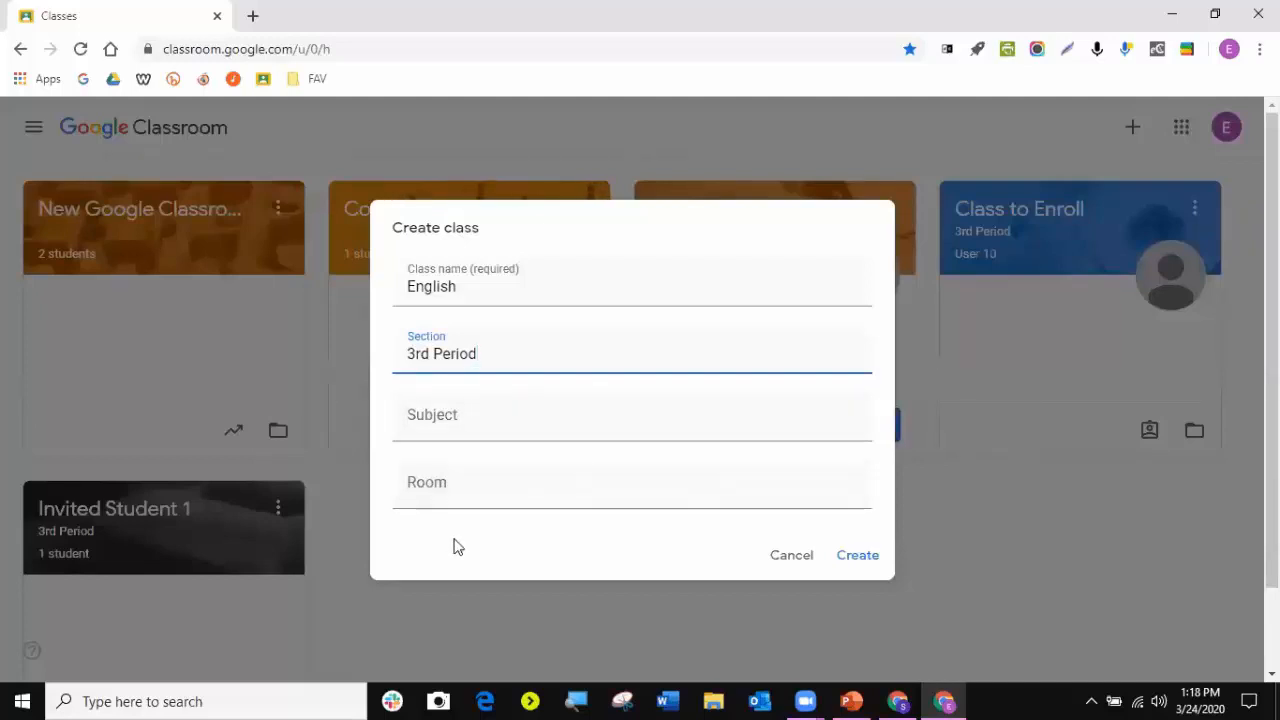
{"action": "left_click", "coordinate": [875, 564]}
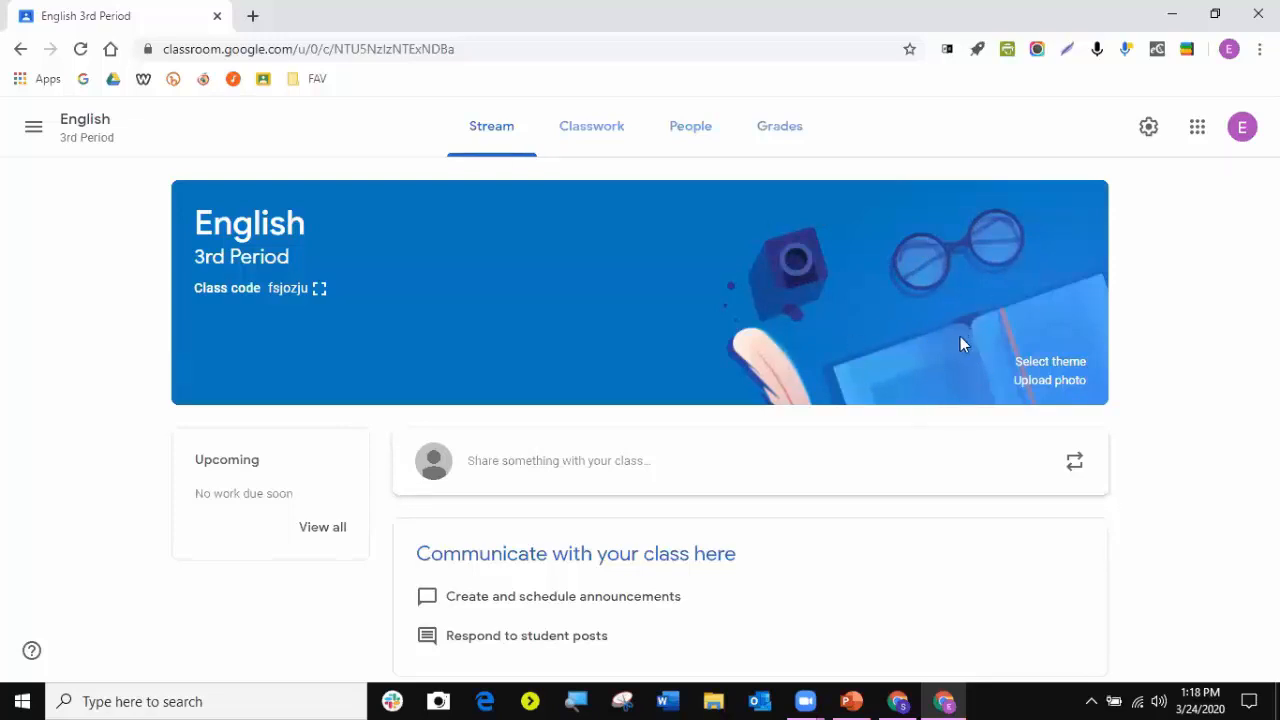
- Browse the class theme gallery, including the General, English & History, Math & Science and Arts images, without choosing a theme
{"action": "left_click", "coordinate": [1045, 364]}
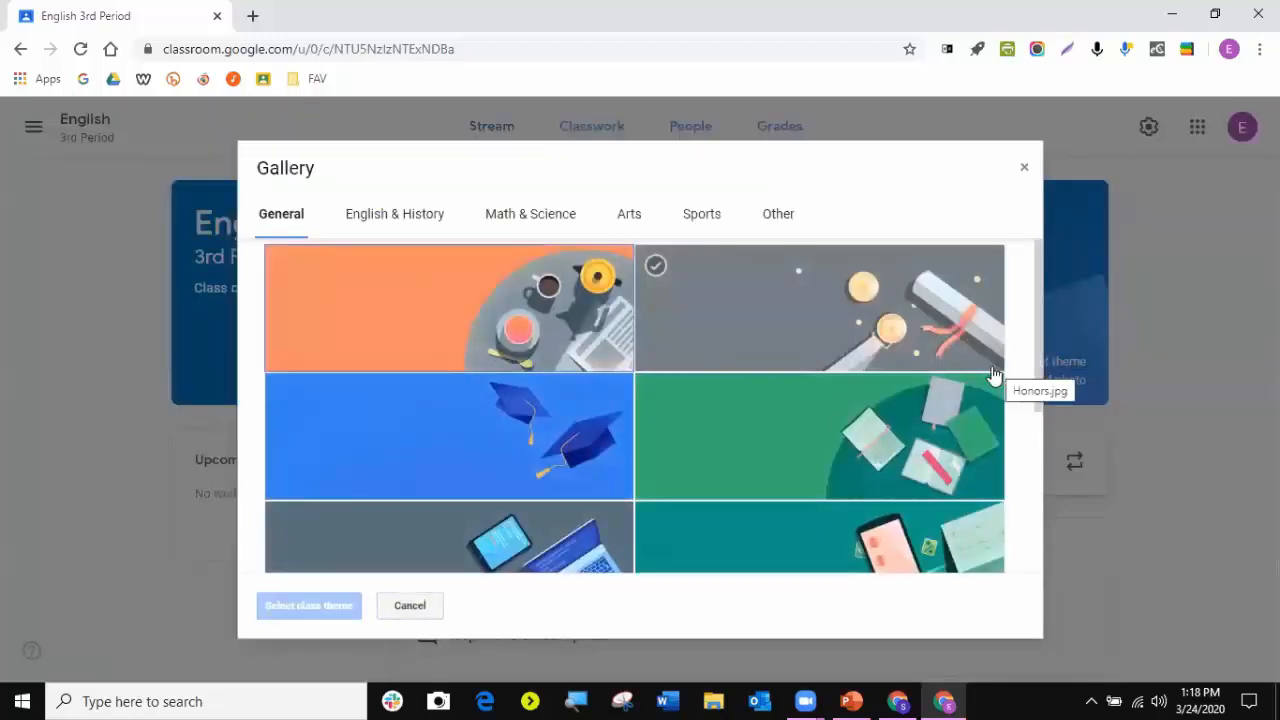
{"action": "scroll", "coordinate": [993, 375], "scroll_direction": "down", "scroll_amount": 3}
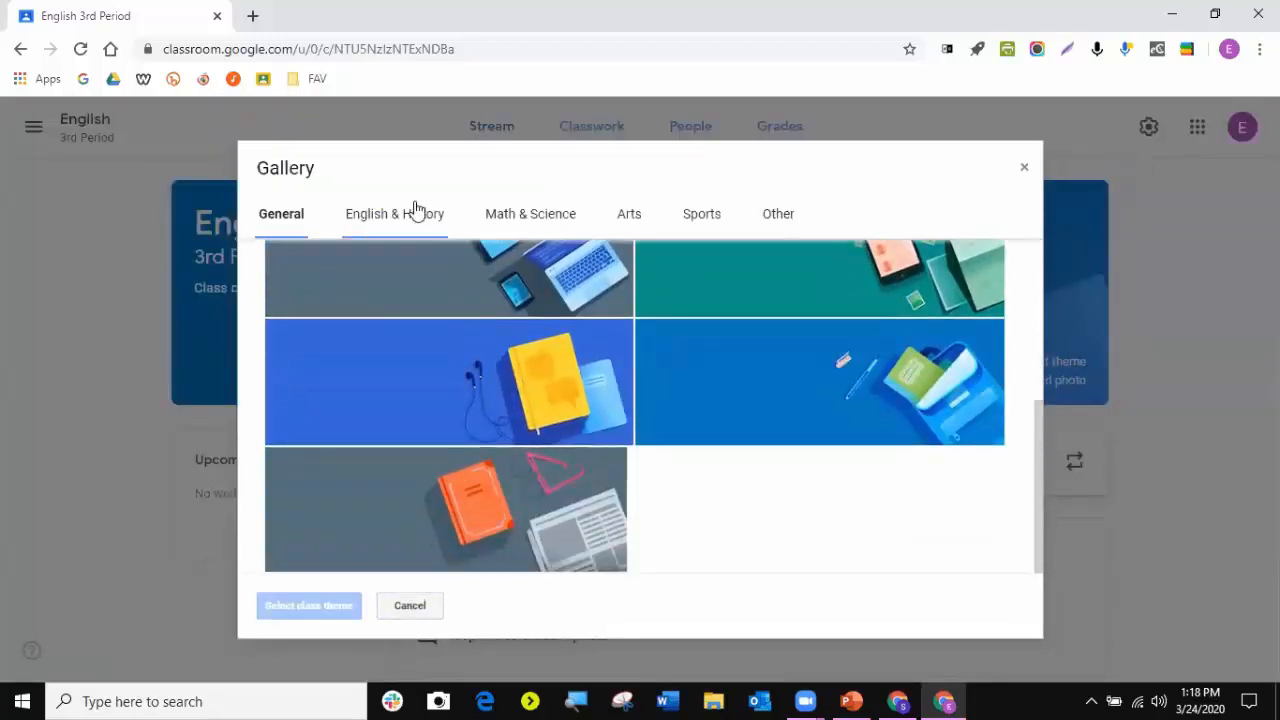
{"action": "left_click", "coordinate": [416, 212]}
{"action": "scroll", "coordinate": [660, 338], "scroll_direction": "down", "scroll_amount": 3}
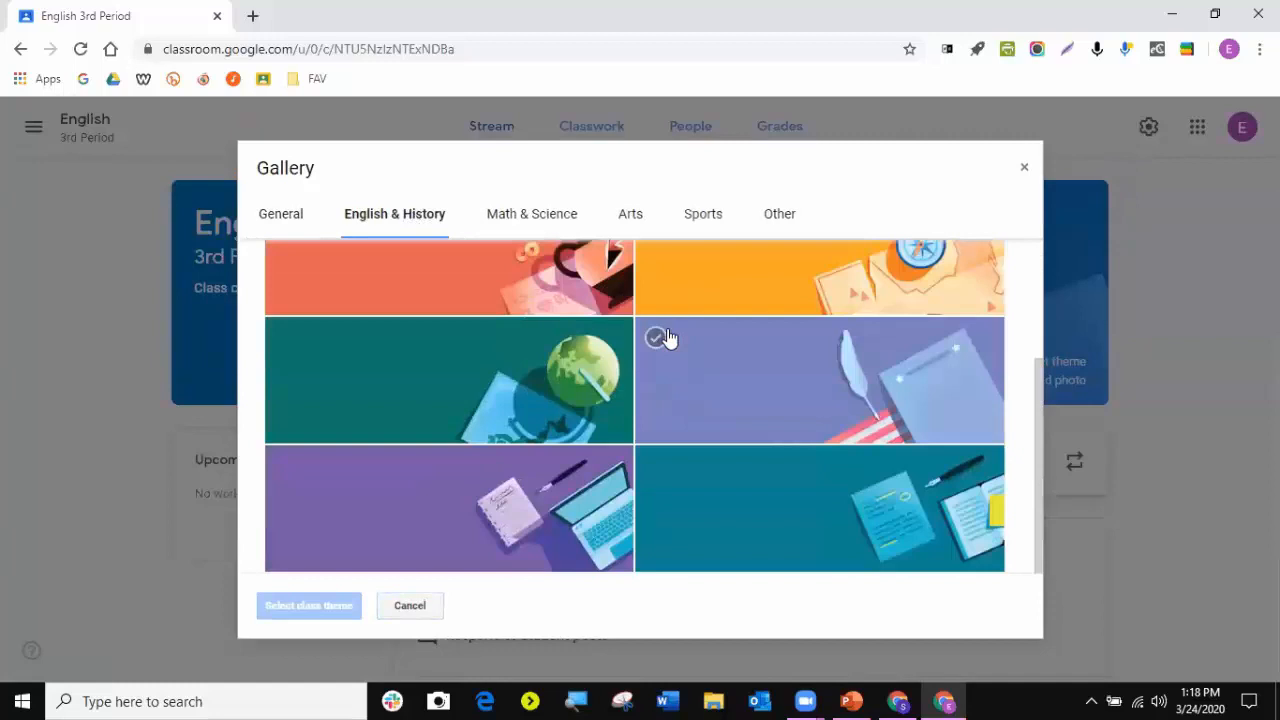
{"action": "left_click", "coordinate": [531, 214]}
{"action": "scroll", "coordinate": [751, 366], "scroll_direction": "down", "scroll_amount": 1}
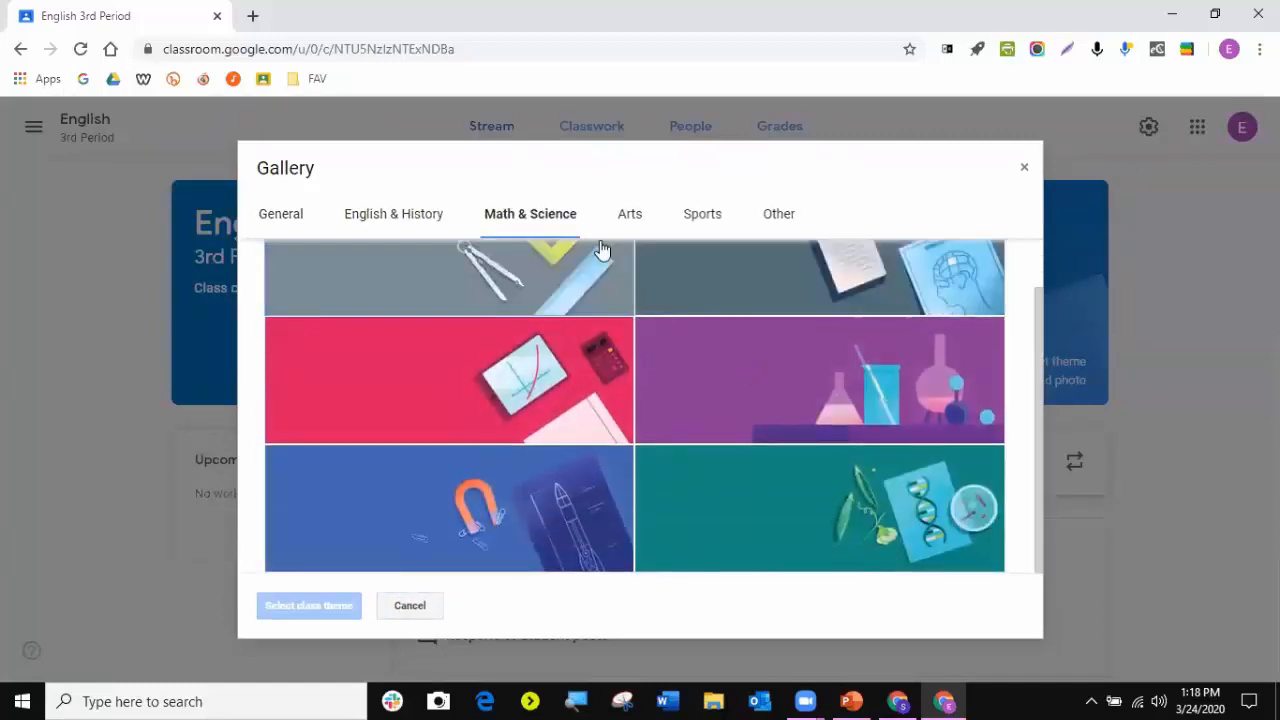
{"action": "left_click", "coordinate": [629, 216]}
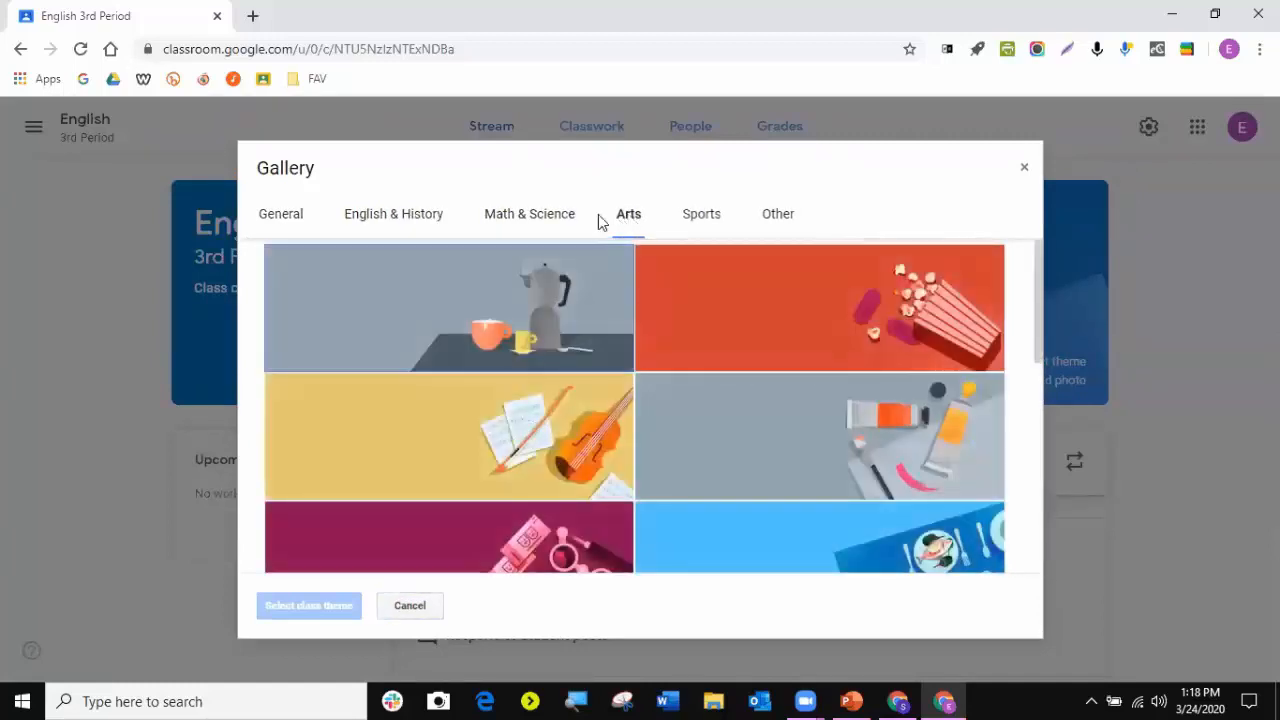
{"action": "left_click", "coordinate": [272, 214]}
{"action": "scroll", "coordinate": [810, 389], "scroll_direction": "down", "scroll_amount": 4}
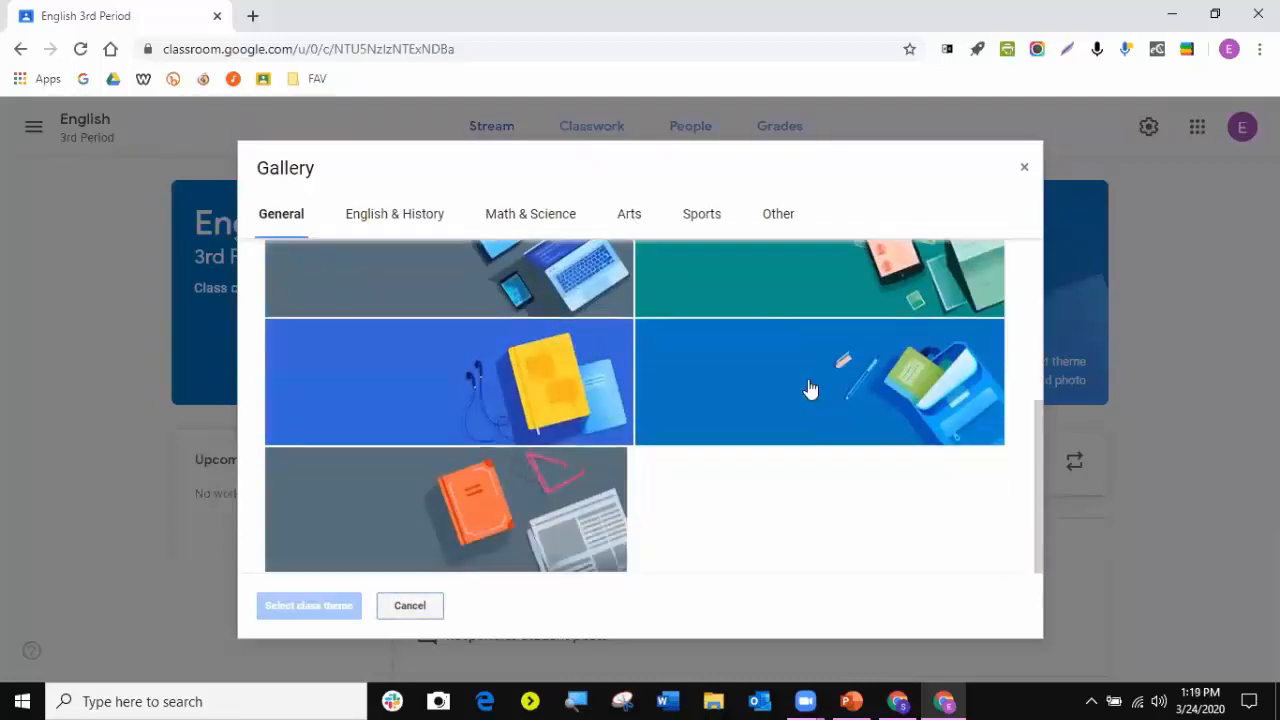
{"action": "left_click", "coordinate": [1023, 169]}
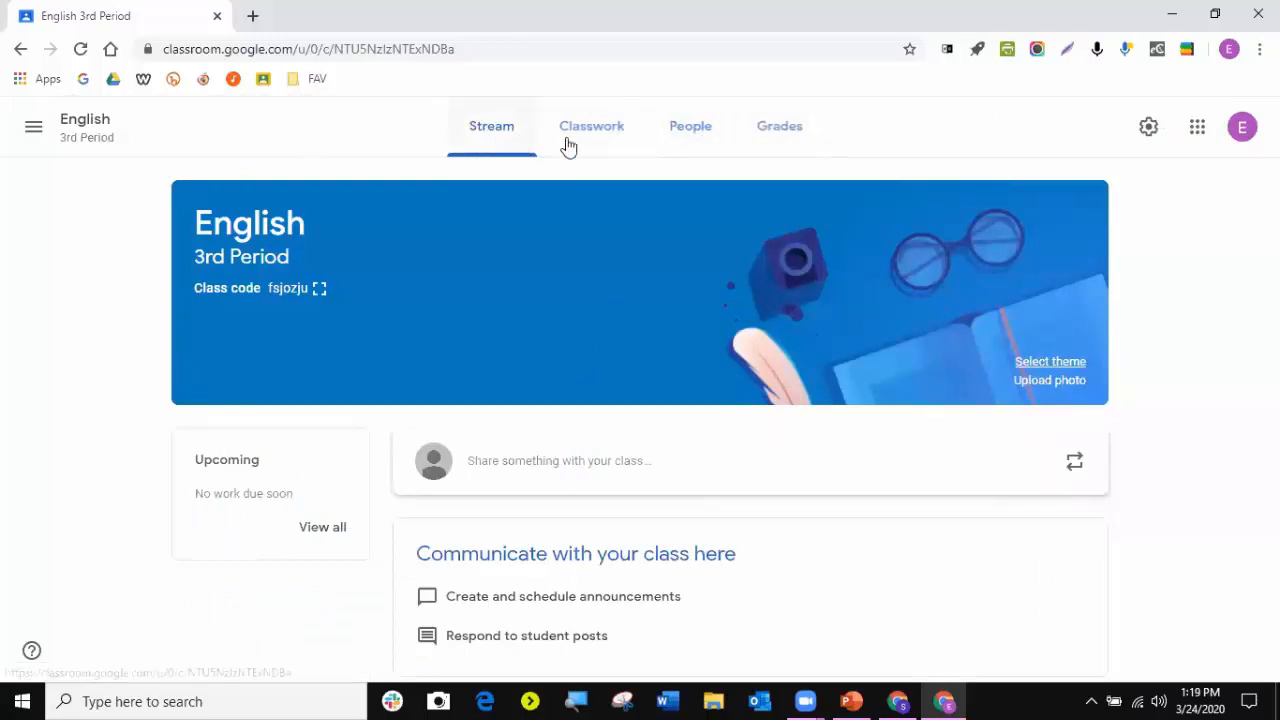
{"action": "left_click", "coordinate": [1025, 361]}
{"action": "scroll", "coordinate": [626, 434], "scroll_direction": "down", "scroll_amount": 3}
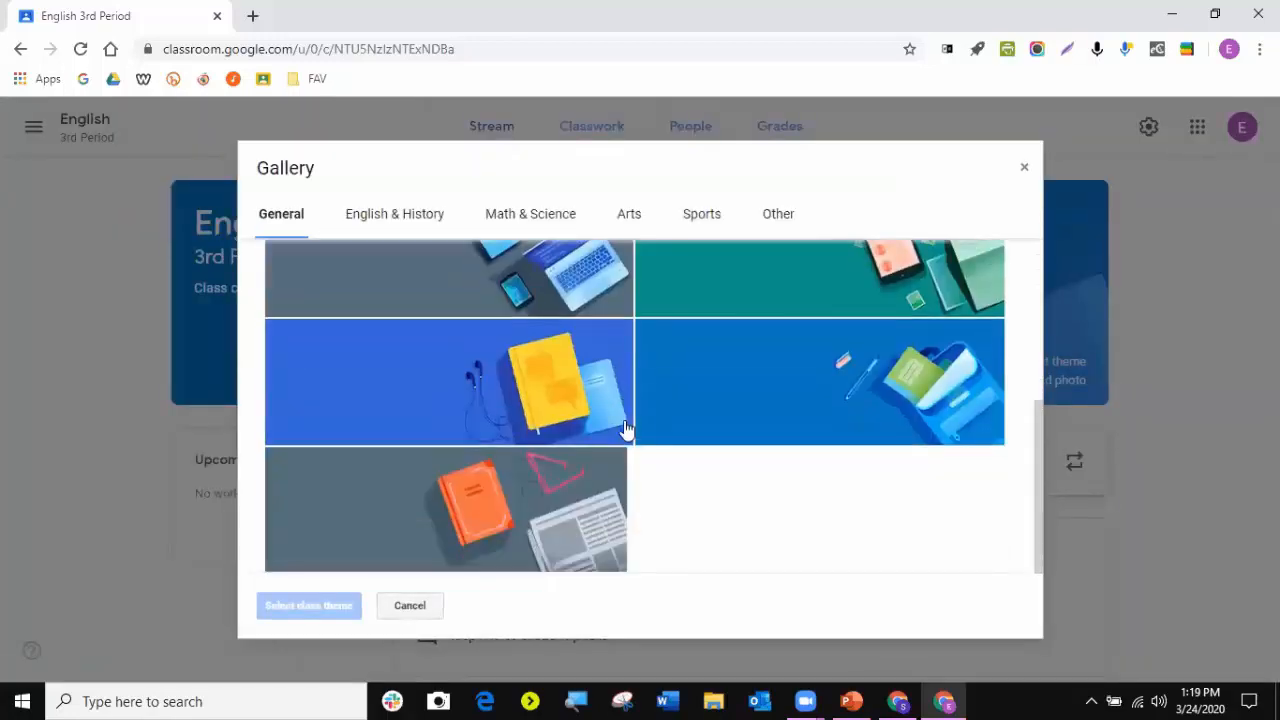
{"action": "scroll", "coordinate": [674, 374], "scroll_direction": "up", "scroll_amount": 2}
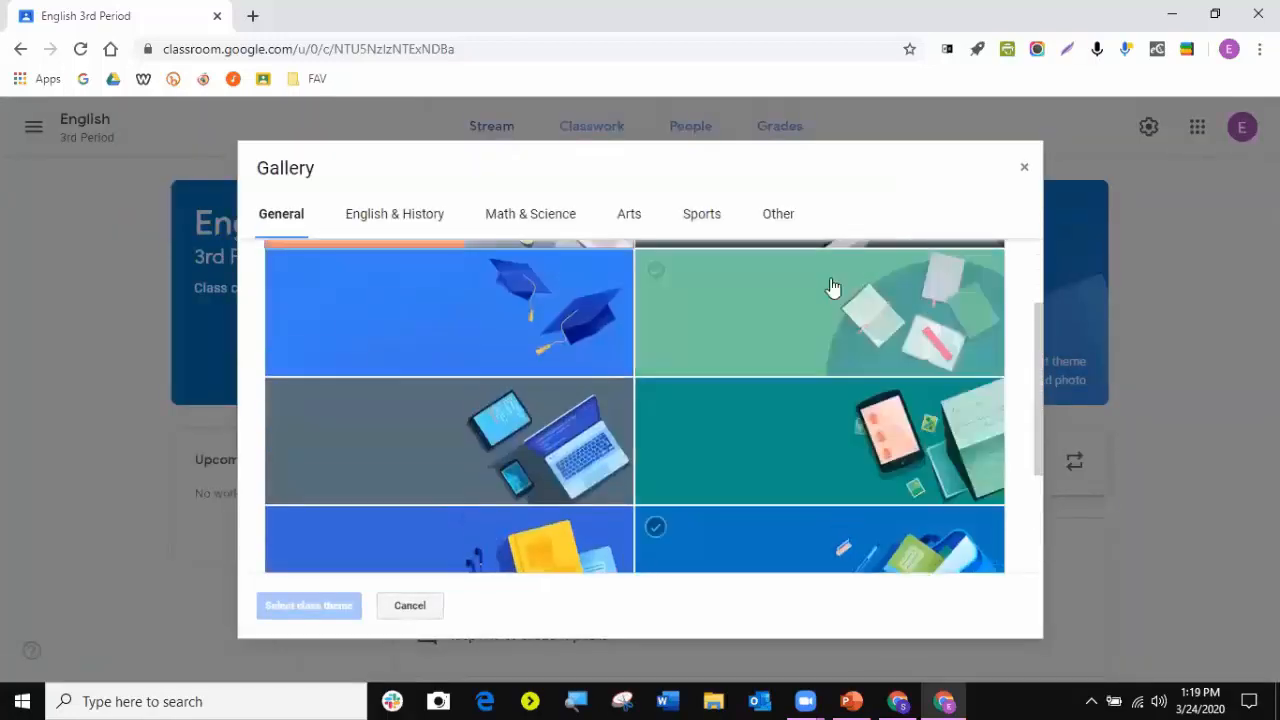
{"action": "left_click", "coordinate": [1025, 169]}
- Upload the minions picture from the computer's Documents folder as the class header photo
{"action": "left_click", "coordinate": [1058, 382]}
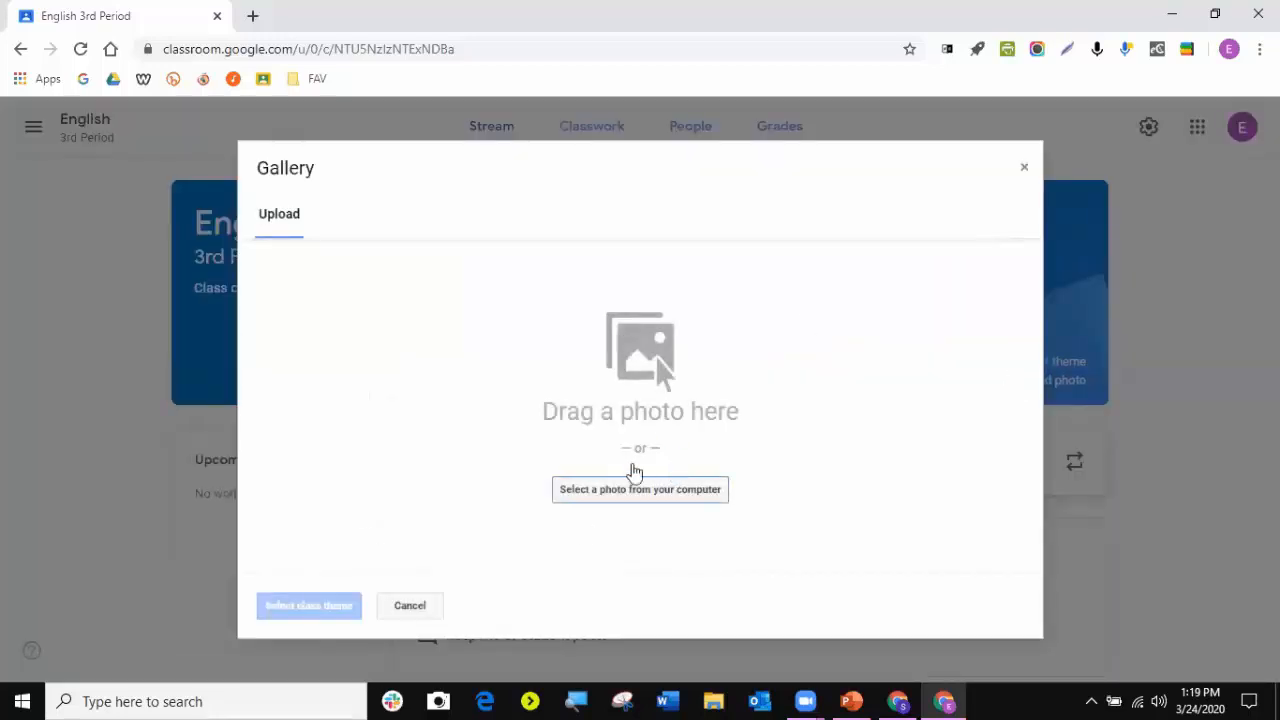
{"action": "left_click", "coordinate": [632, 490]}
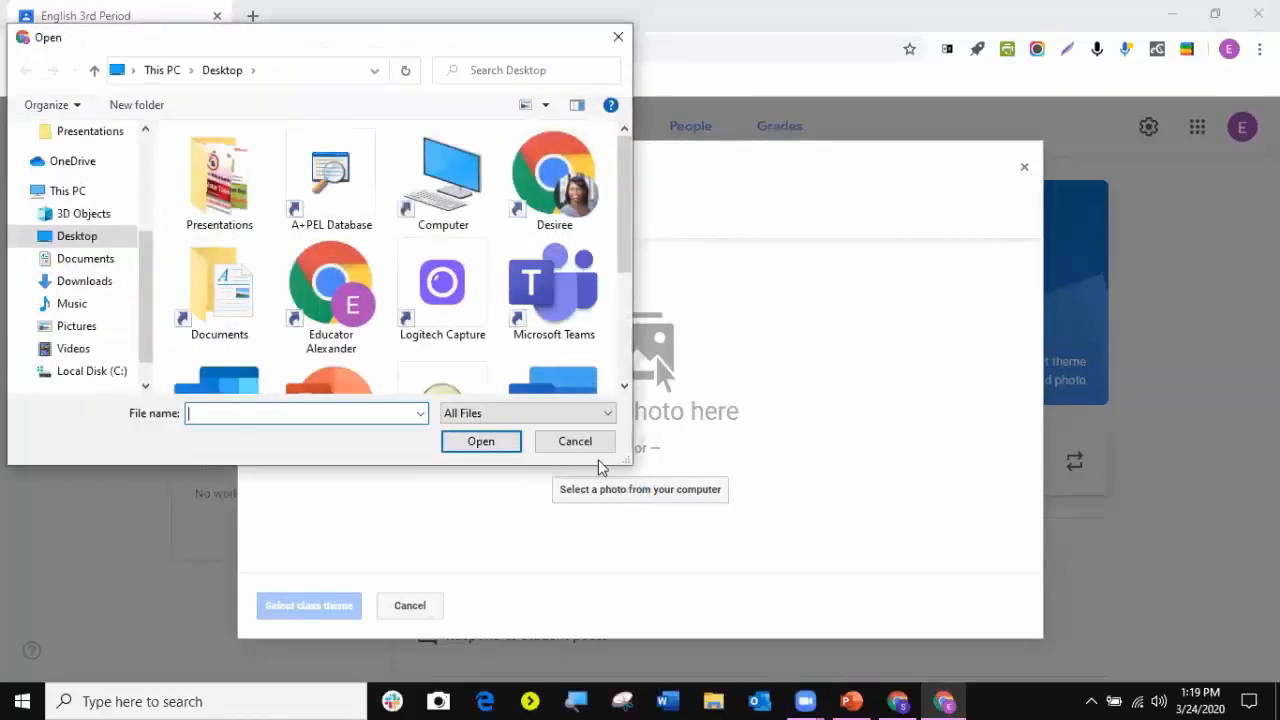
{"action": "scroll", "coordinate": [340, 293], "scroll_direction": "down", "scroll_amount": 3}
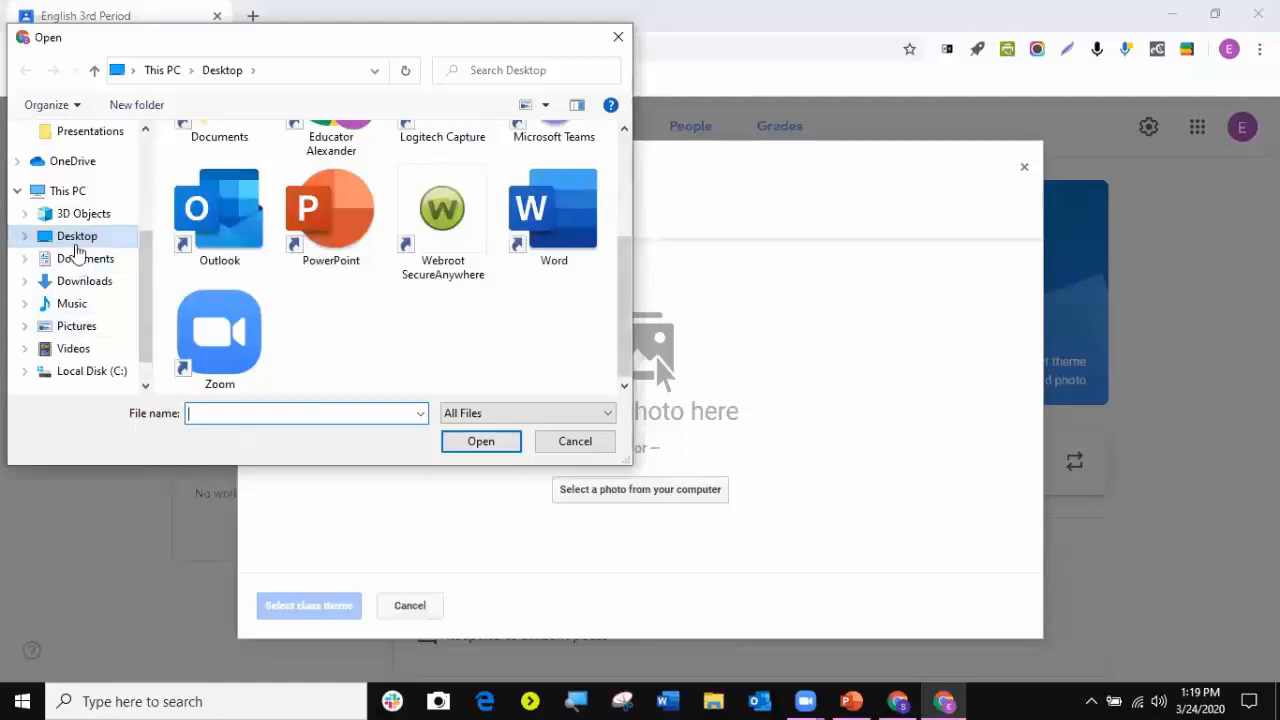
{"action": "left_click", "coordinate": [77, 260]}
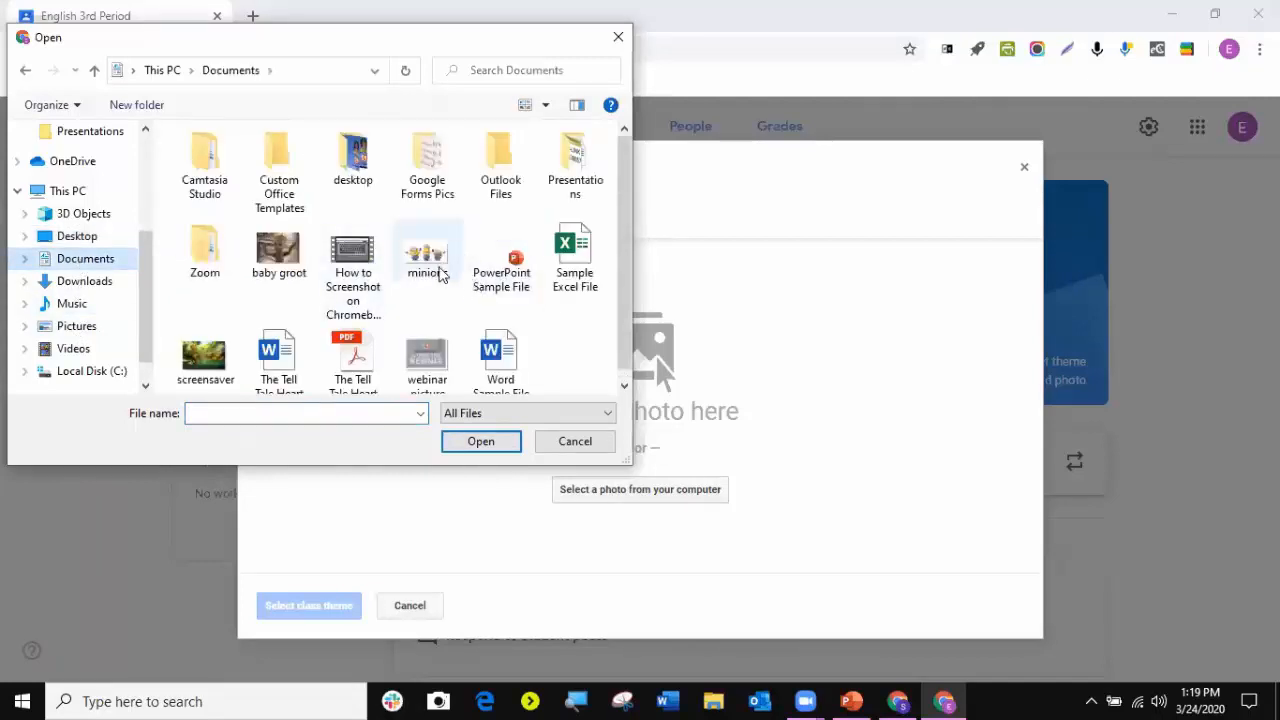
{"action": "left_click", "coordinate": [412, 262]}
{"action": "double_click", "coordinate": [412, 262]}
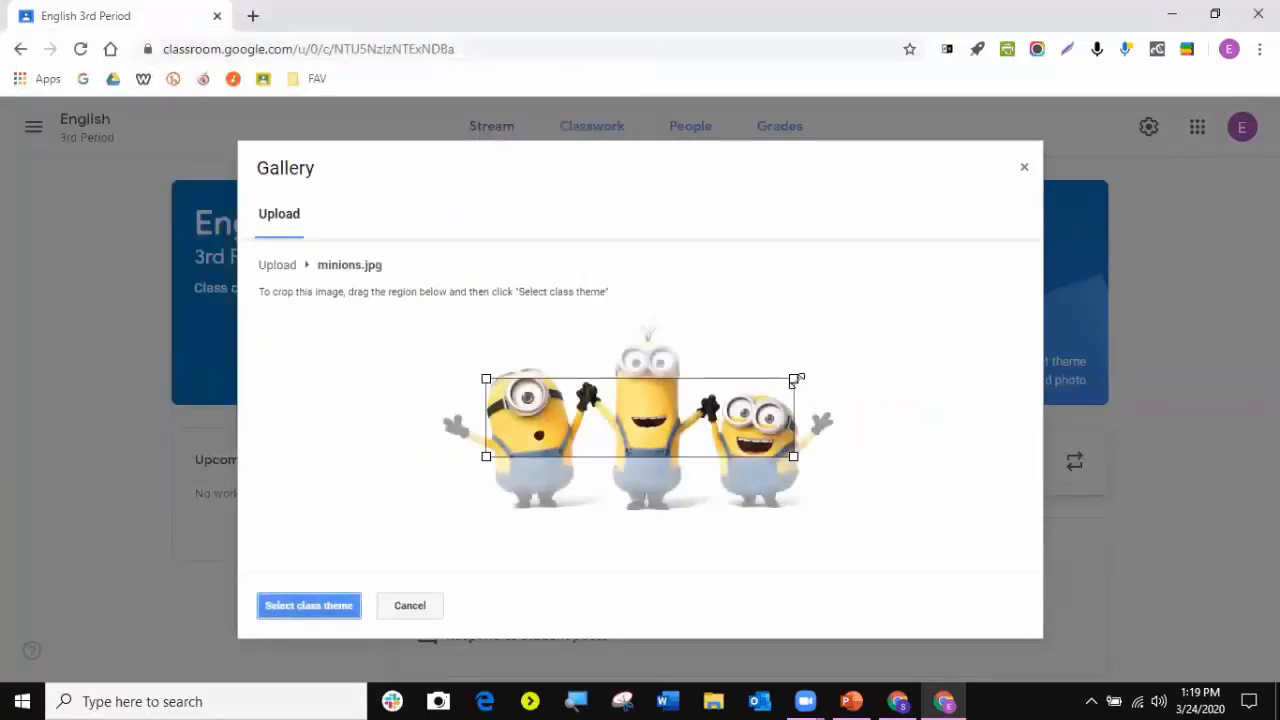
- Enlarge and reposition the crop region to span all three minions' faces and raised hands, and apply it as the class theme
{"action": "left_click_drag", "start_coordinate": [793, 379], "coordinate": [851, 337]}
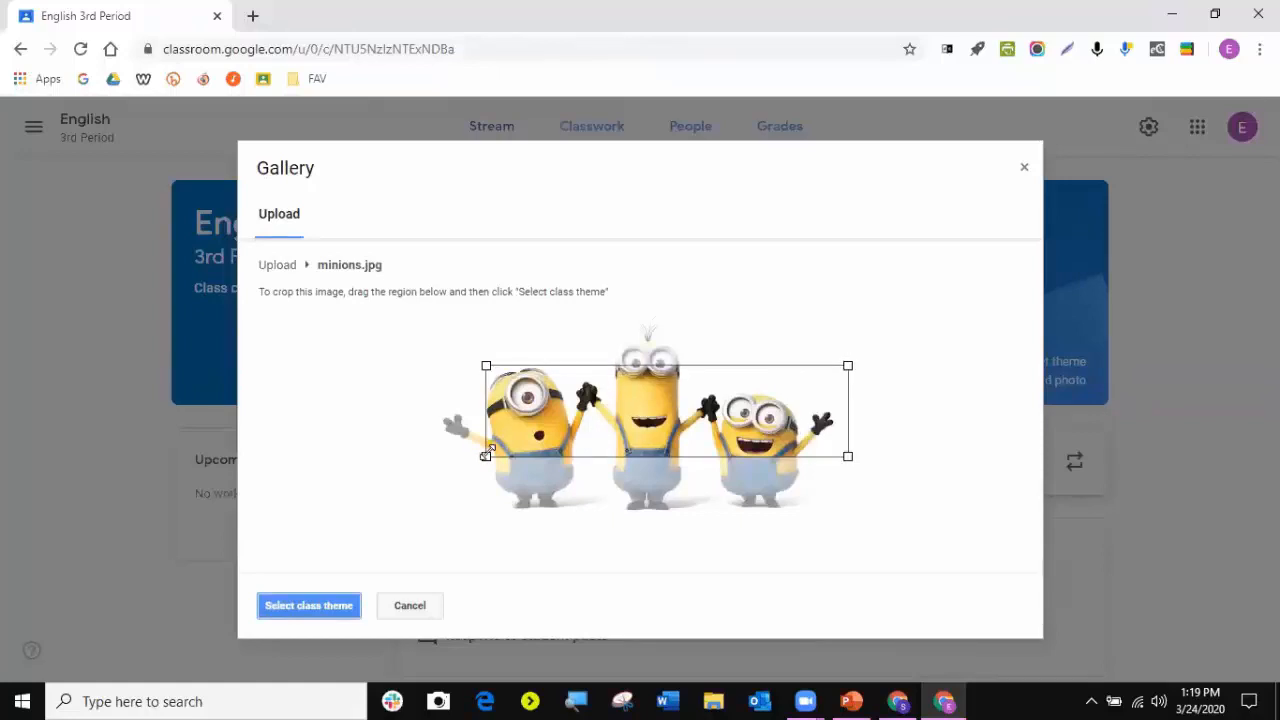
{"action": "left_click_drag", "start_coordinate": [486, 456], "coordinate": [334, 497]}
{"action": "left_click_drag", "start_coordinate": [692, 432], "coordinate": [708, 411]}
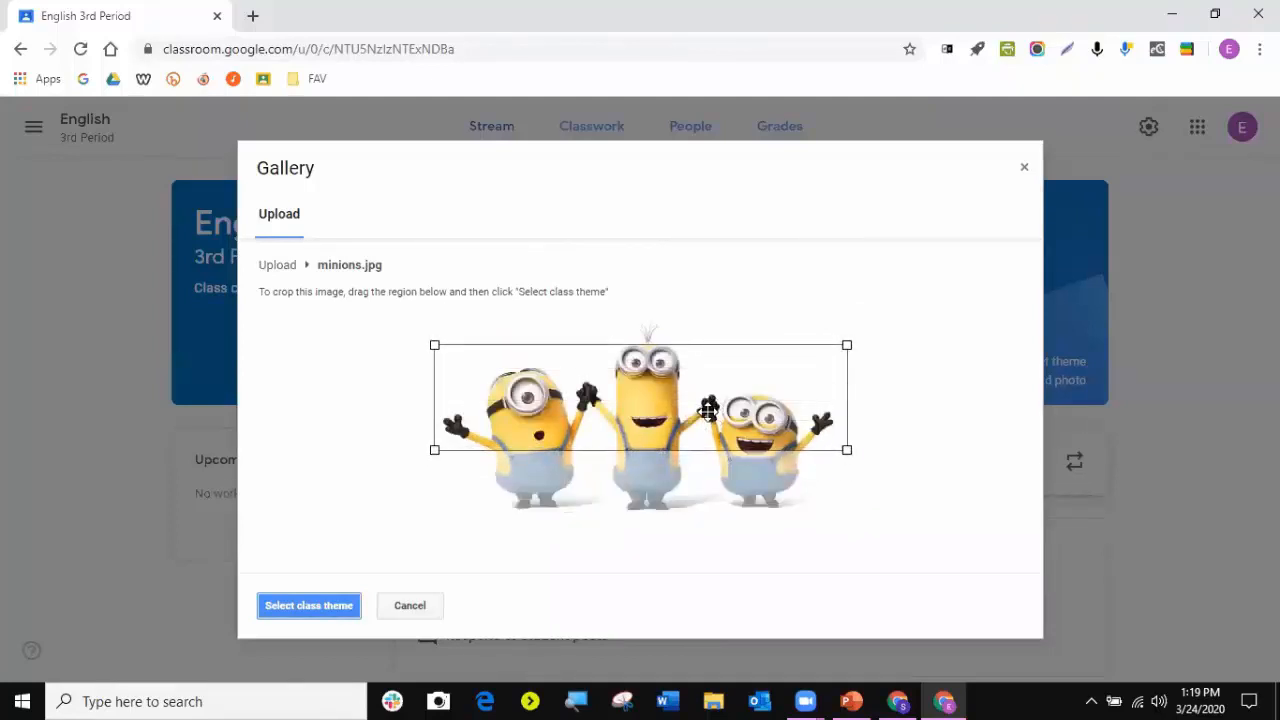
{"action": "left_click_drag", "start_coordinate": [614, 427], "coordinate": [606, 400]}
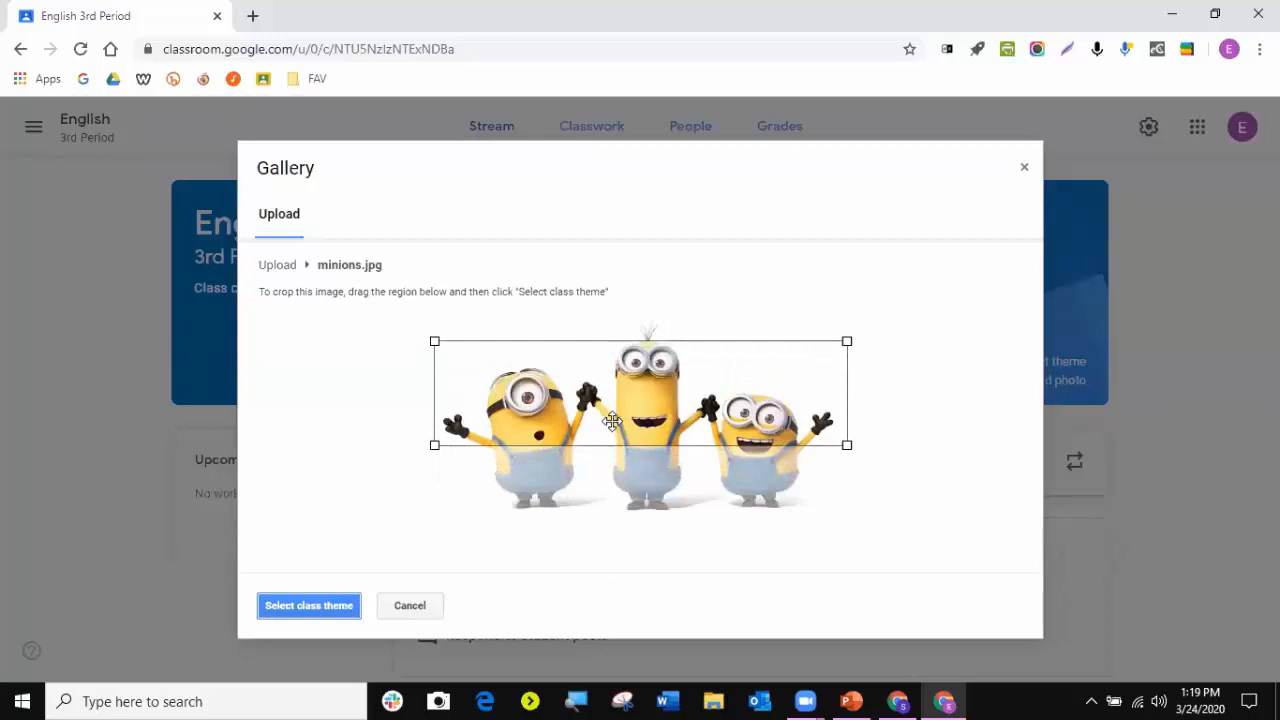
{"action": "left_click", "coordinate": [309, 606]}
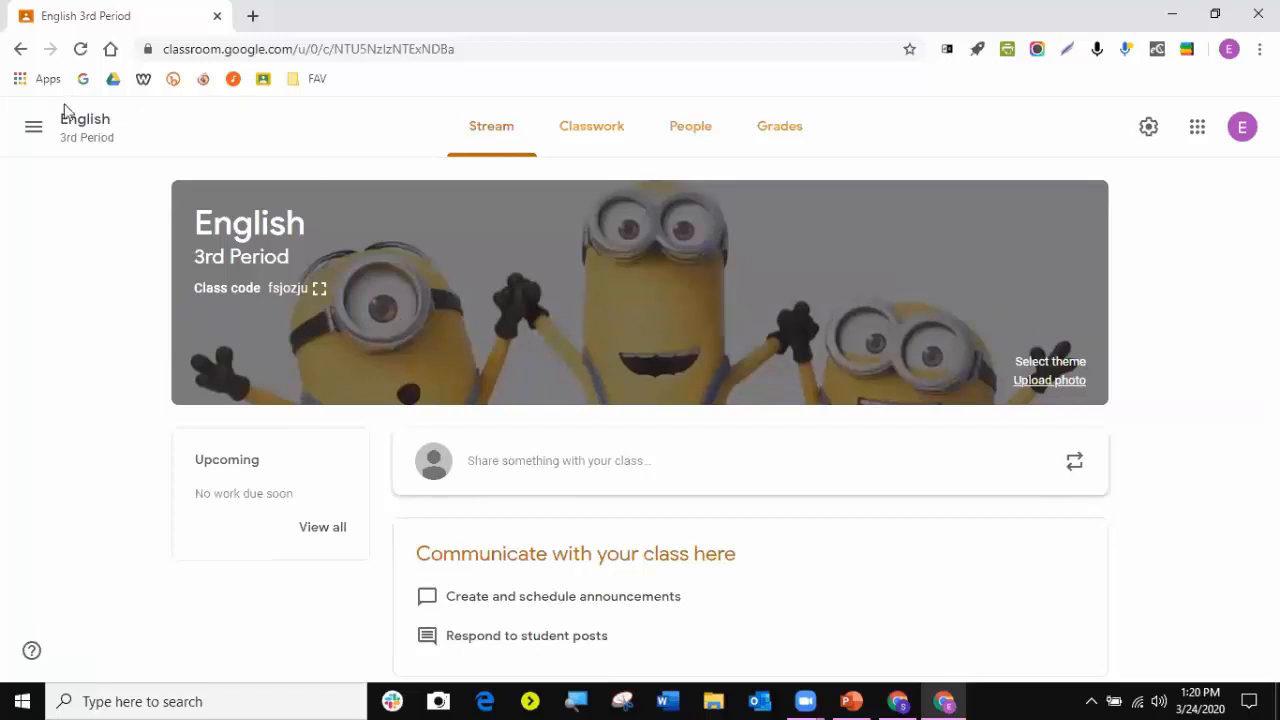
- View the header of the Copy of New Google Classroom class, and return to the English 3rd Period class
{"action": "left_click", "coordinate": [33, 127]}
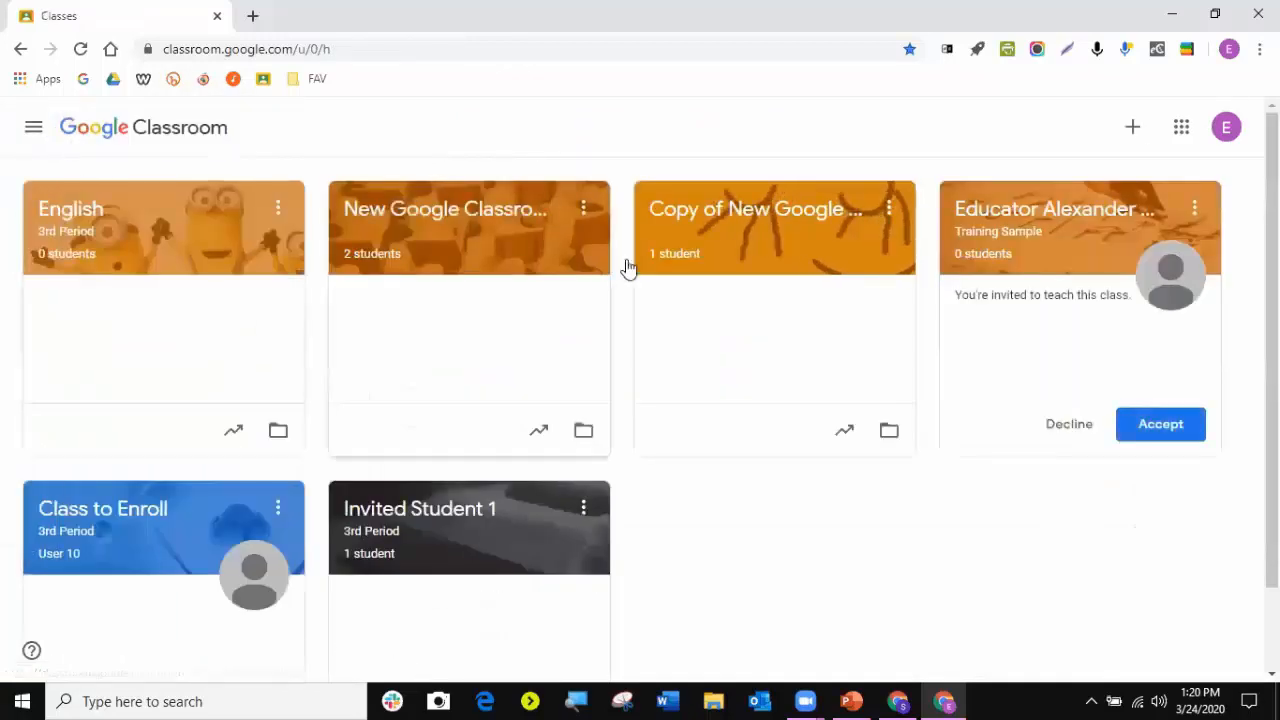
{"action": "left_click", "coordinate": [790, 249]}
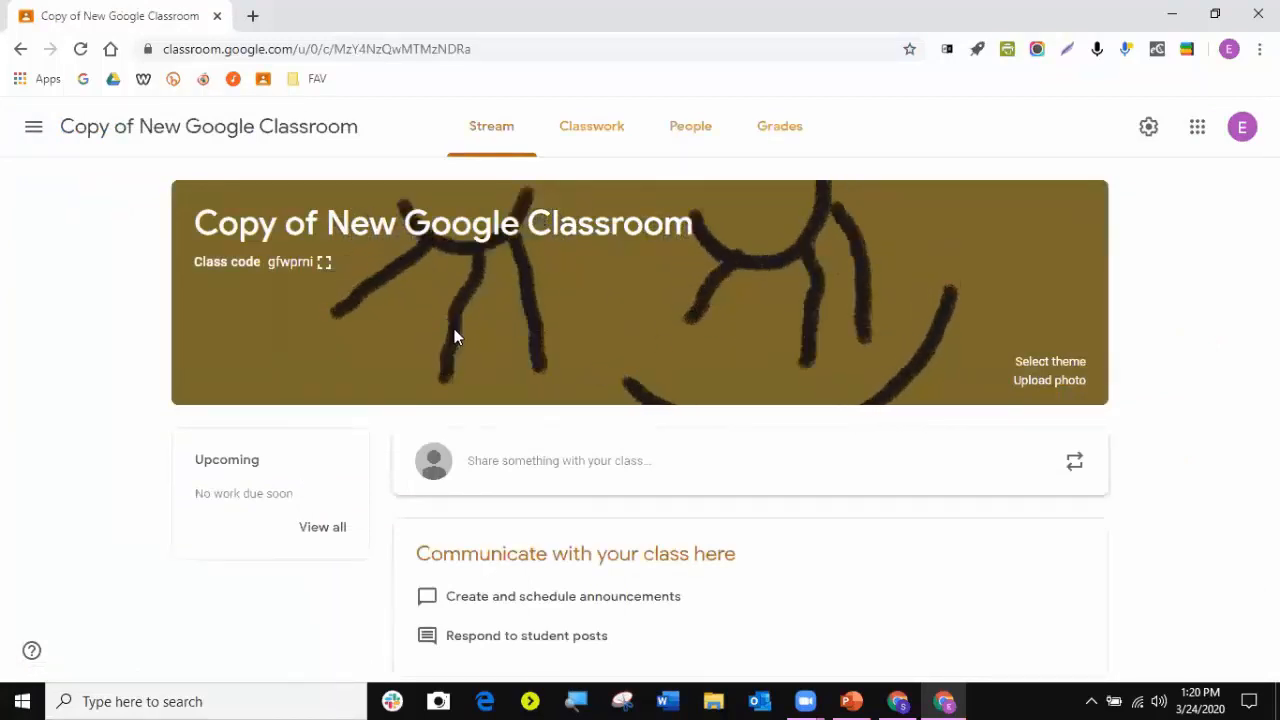
{"action": "left_click", "coordinate": [33, 127]}
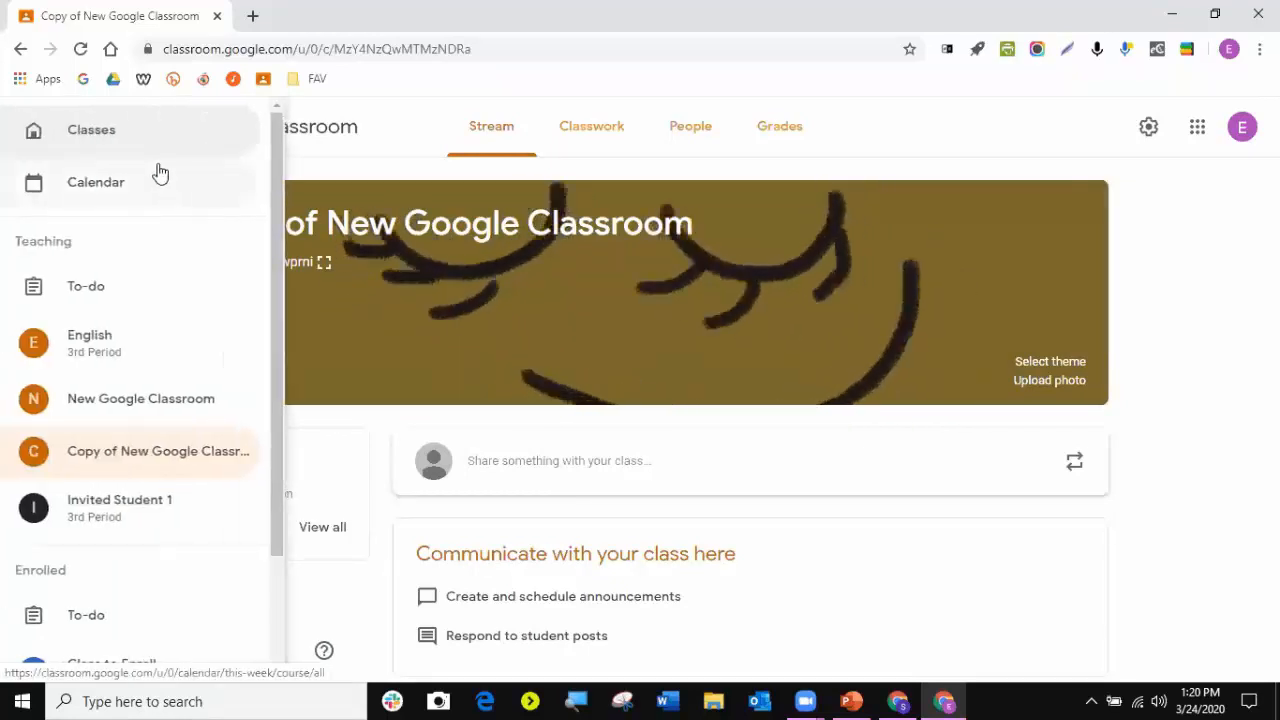
{"action": "left_click", "coordinate": [94, 140]}
{"action": "left_click", "coordinate": [66, 216]}
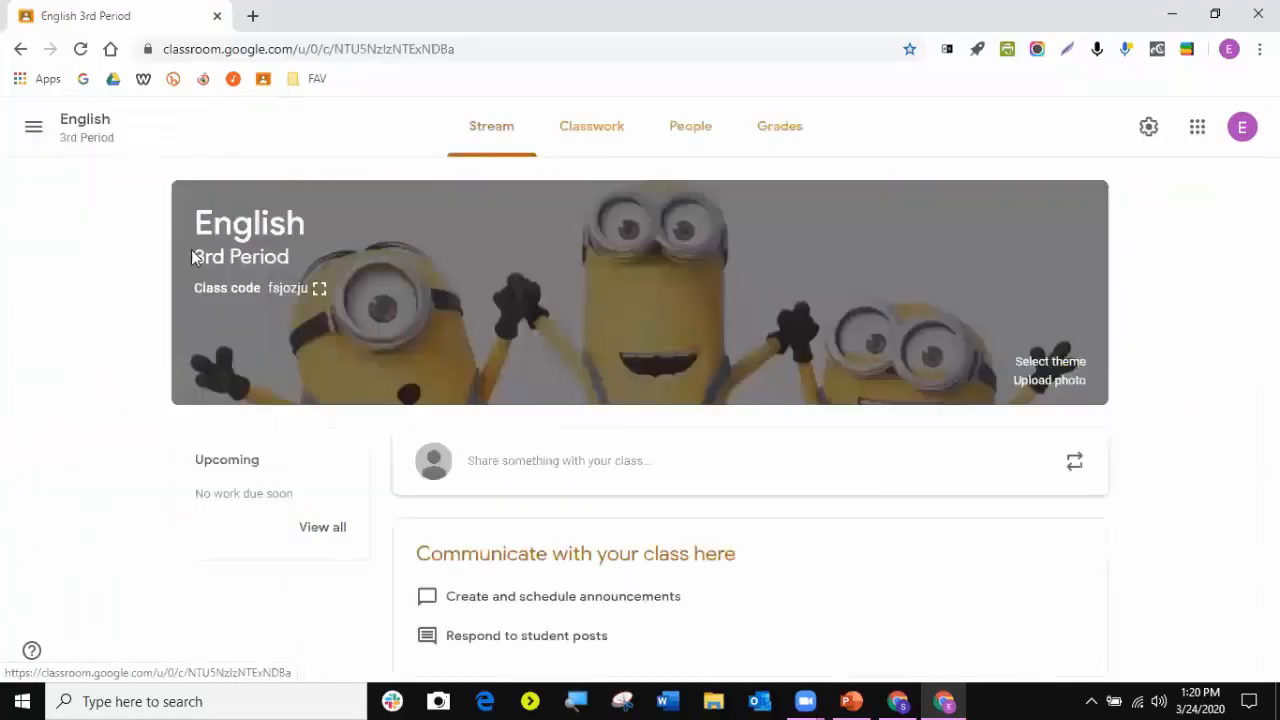
- Apply the General gallery's blue image with the yellow book and earphones as the English class theme
{"action": "left_click", "coordinate": [1031, 364]}
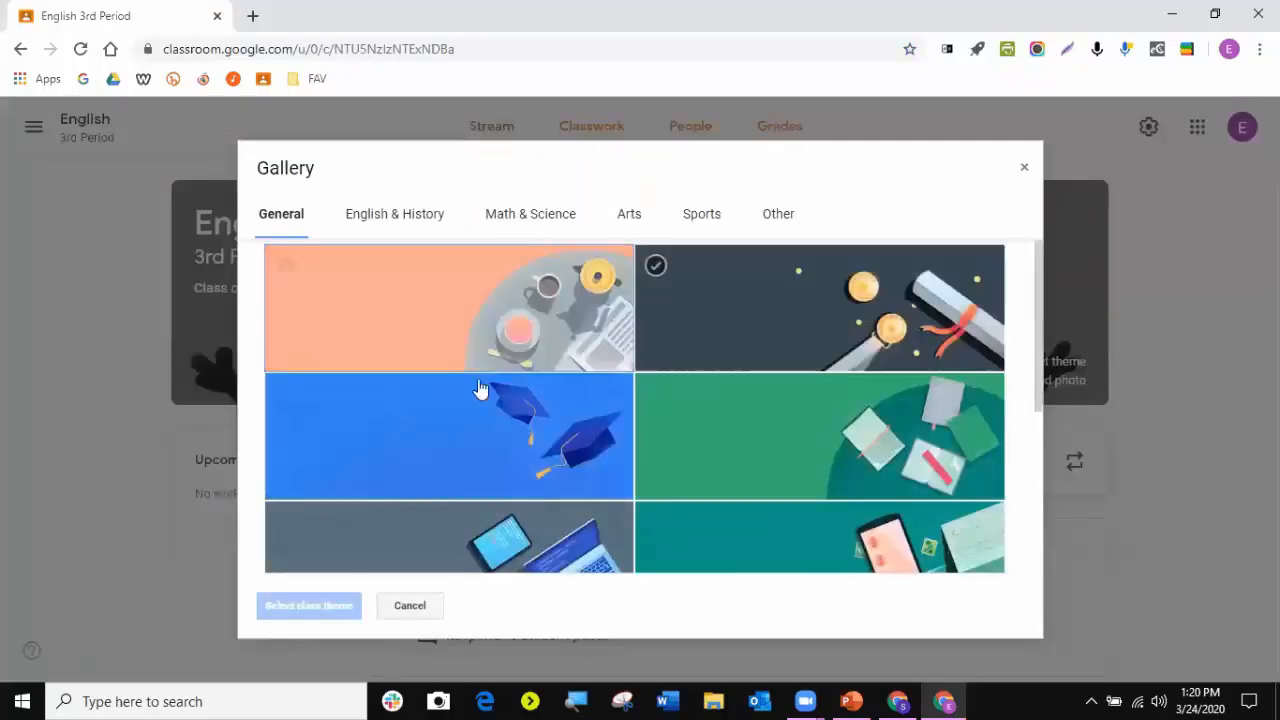
{"action": "scroll", "coordinate": [505, 449], "scroll_direction": "down", "scroll_amount": 3}
{"action": "left_click", "coordinate": [494, 320]}
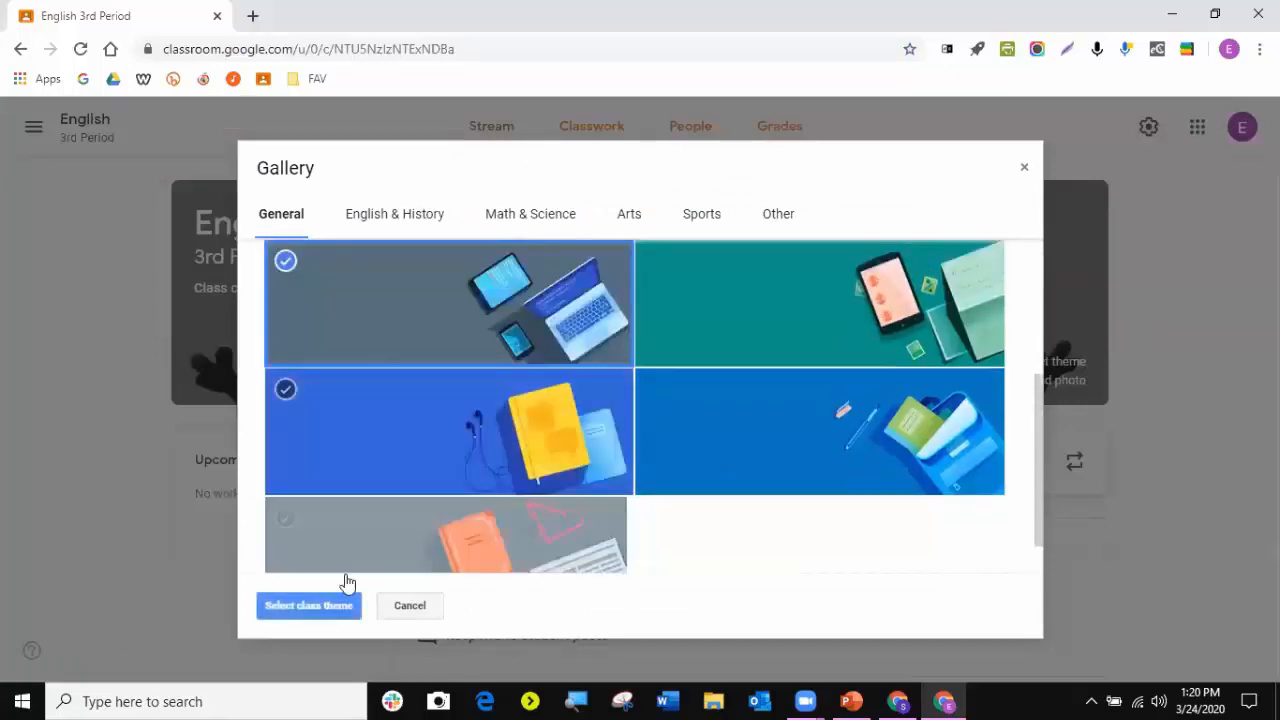
{"action": "left_click", "coordinate": [430, 460]}
{"action": "left_click", "coordinate": [346, 600]}
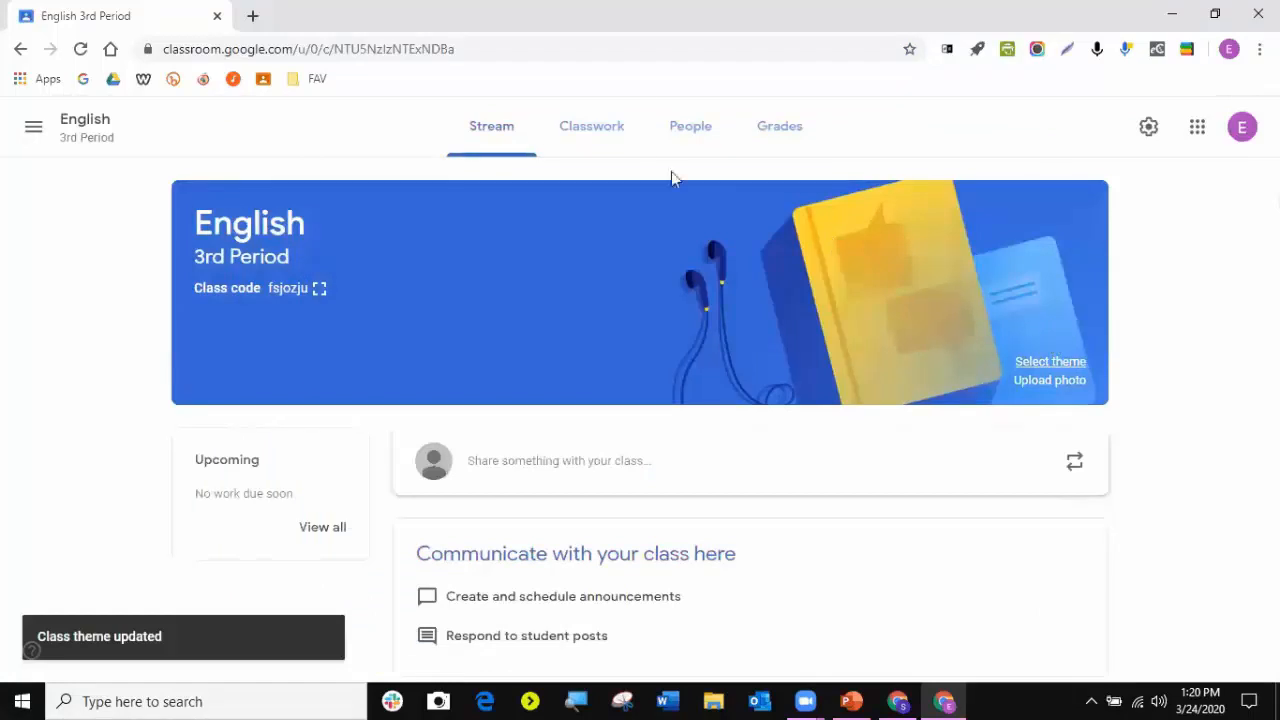
- Look through the English class's Classwork, People and Grades pages
{"action": "left_click", "coordinate": [593, 128]}
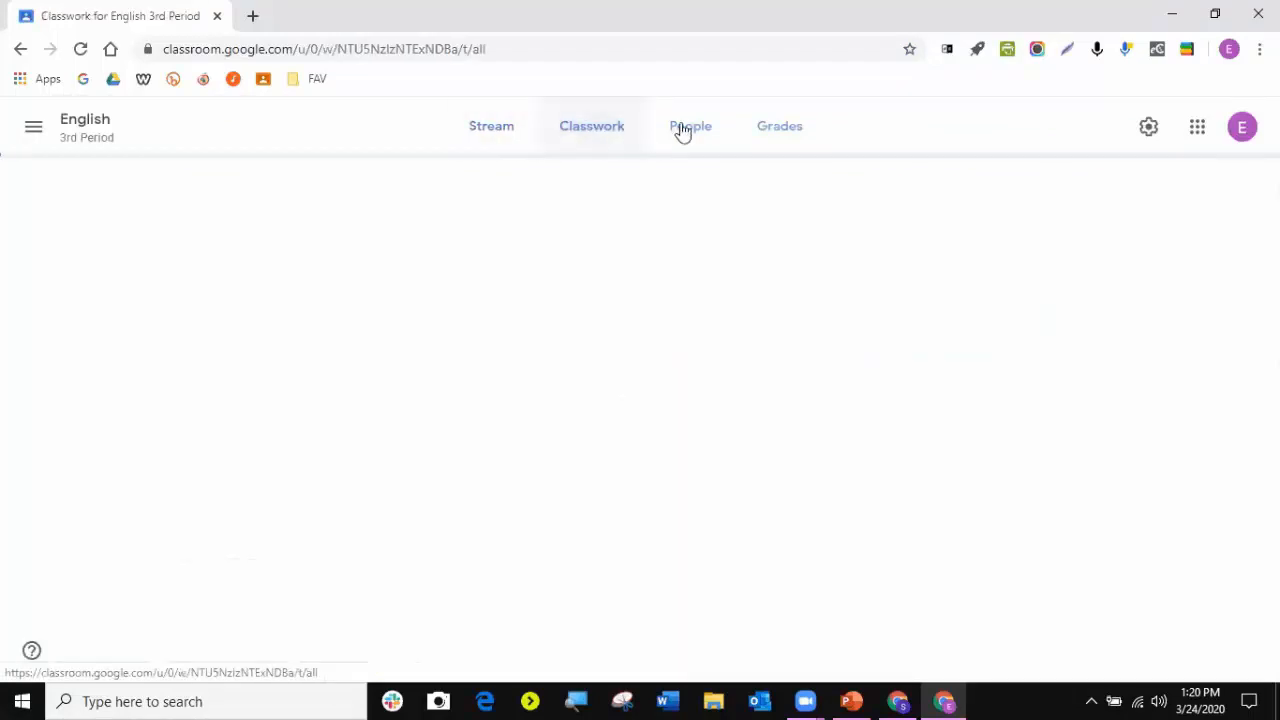
{"action": "left_click", "coordinate": [687, 130]}
{"action": "left_click", "coordinate": [786, 137]}
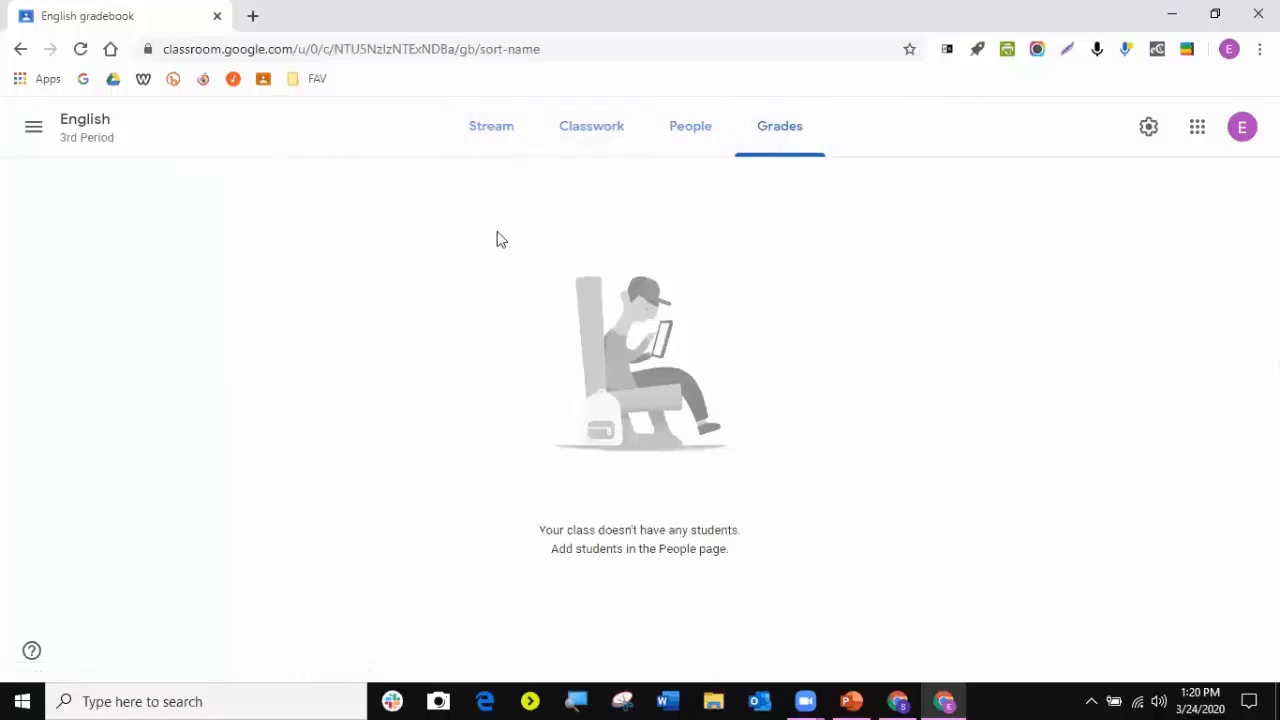
- Examine the two ways to add students to the English class: the class code and the student invitation form, without inviting anyone
{"action": "left_click", "coordinate": [681, 133]}
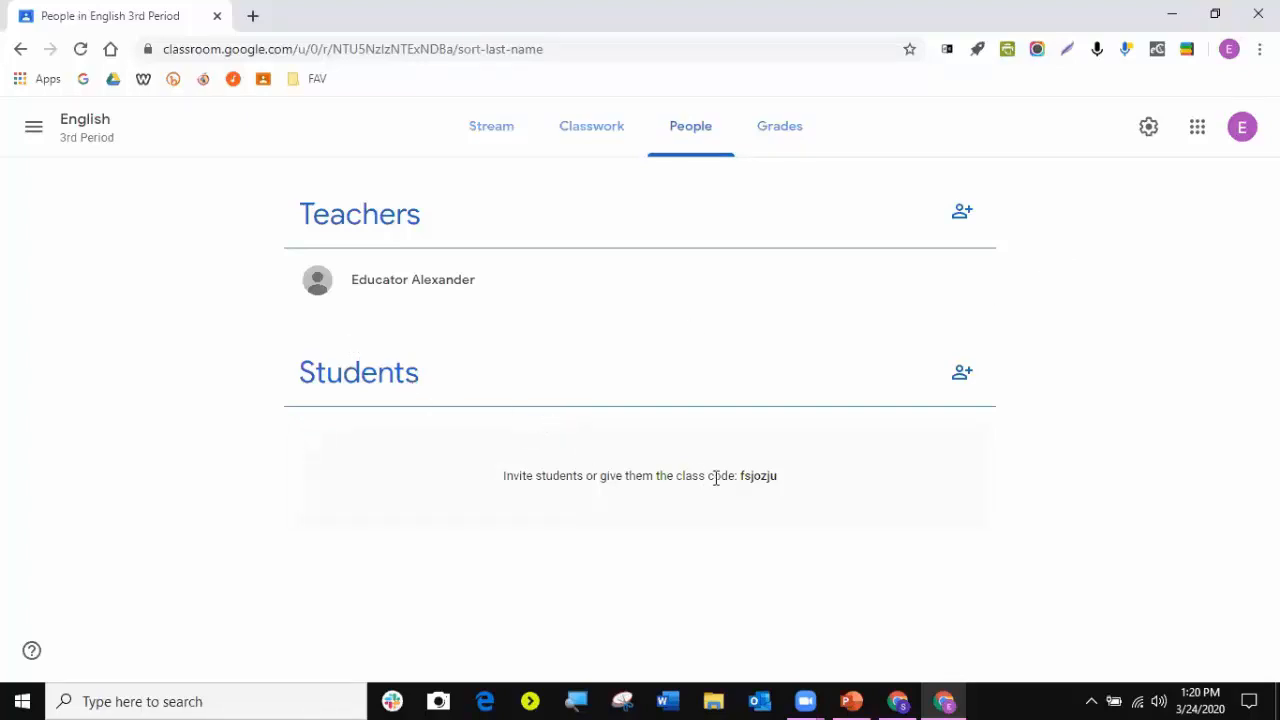
{"action": "left_click_drag", "start_coordinate": [741, 476], "coordinate": [779, 478]}
{"action": "left_click", "coordinate": [792, 507]}
{"action": "left_click", "coordinate": [960, 377]}
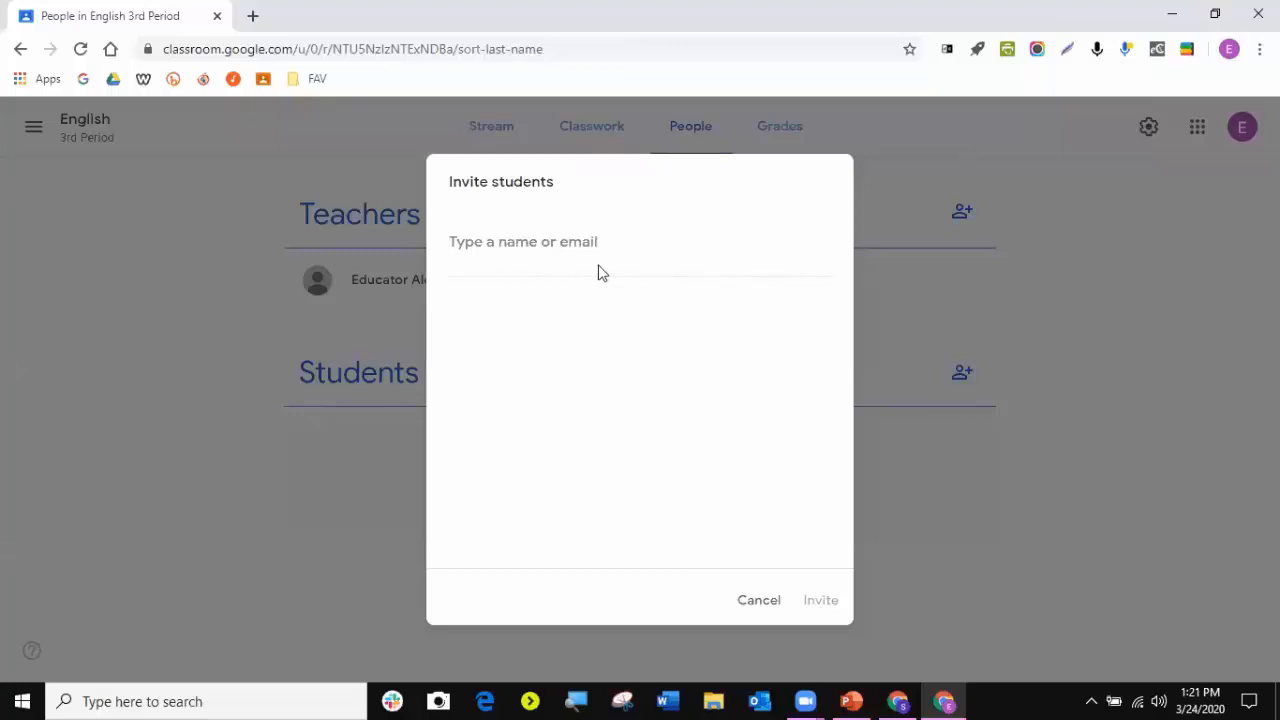
{"action": "left_click", "coordinate": [752, 600]}
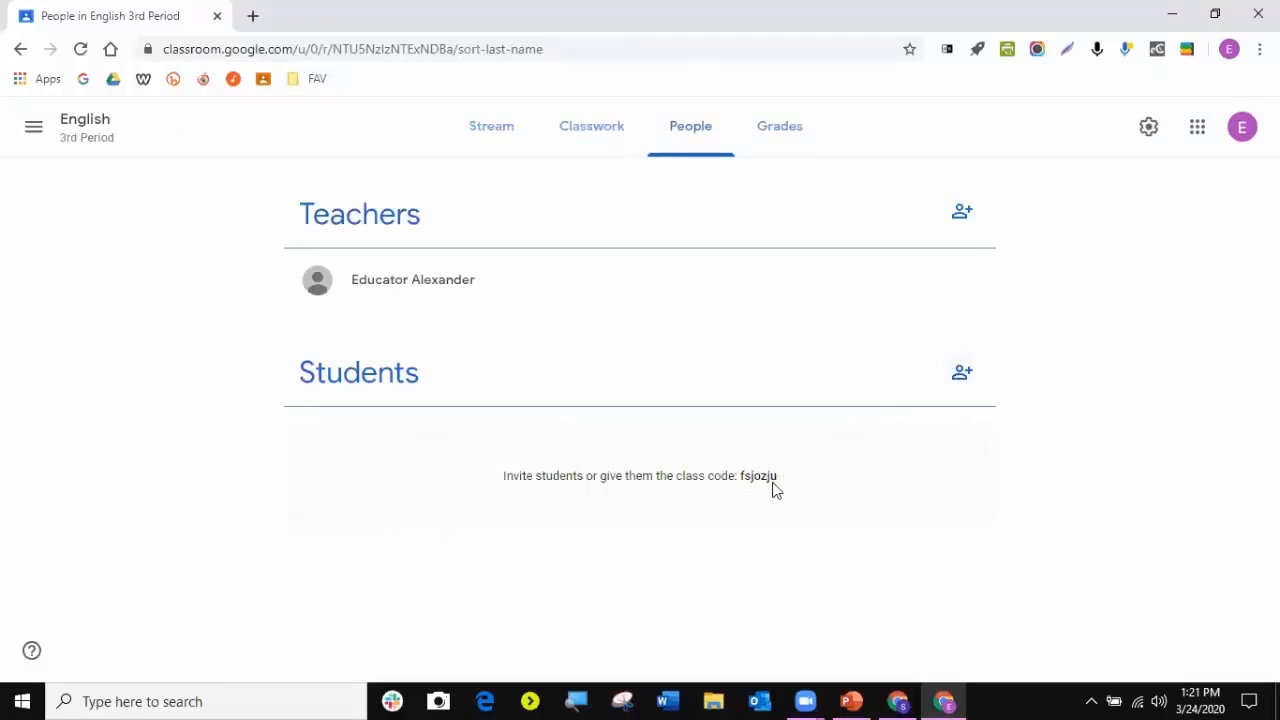
{"action": "left_click_drag", "start_coordinate": [784, 480], "coordinate": [738, 478]}
{"action": "left_click", "coordinate": [755, 448]}
- Return to the class overview, reopen the English 3rd Period class and locate the class code among its people
{"action": "left_click", "coordinate": [35, 127]}
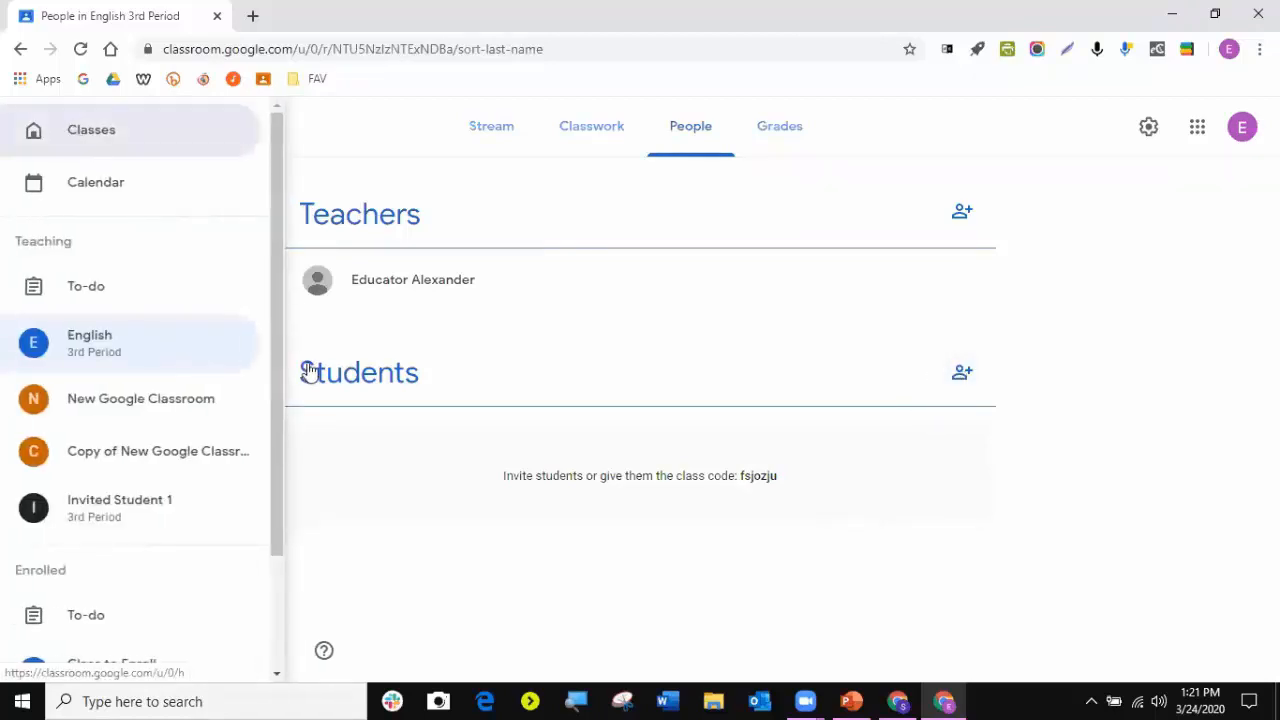
{"action": "left_click", "coordinate": [95, 131]}
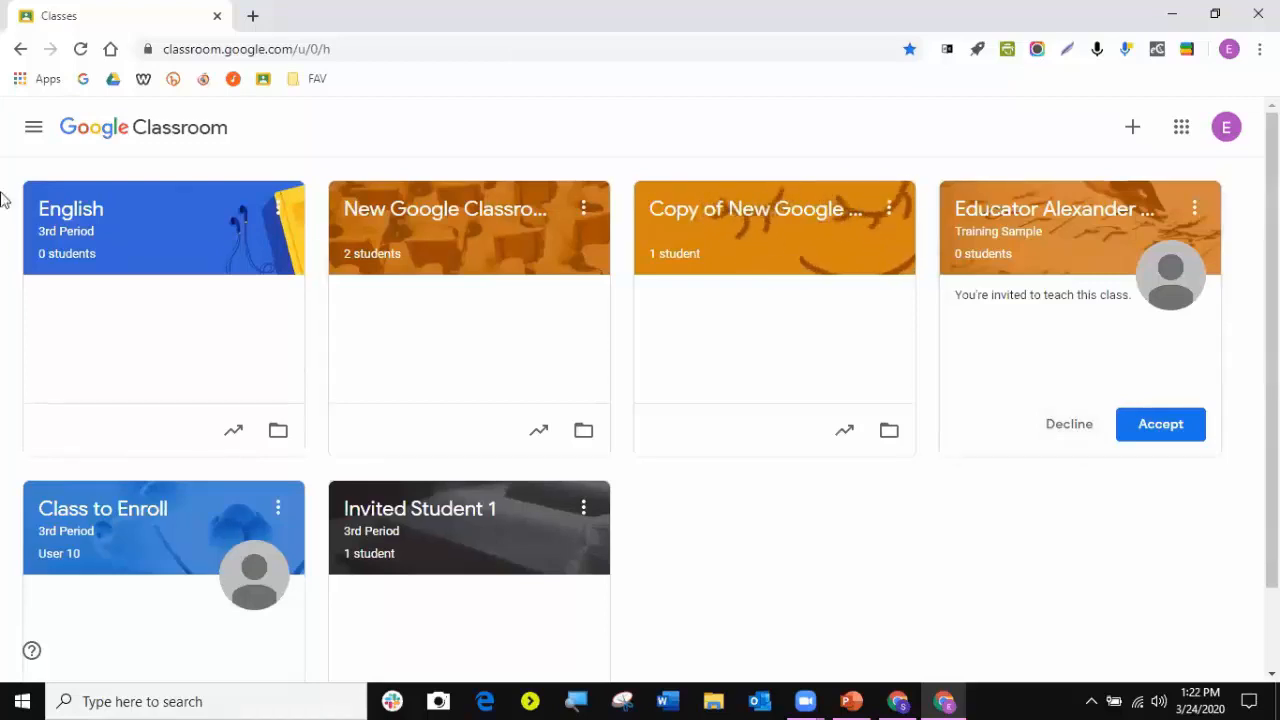
{"action": "left_click", "coordinate": [52, 217]}
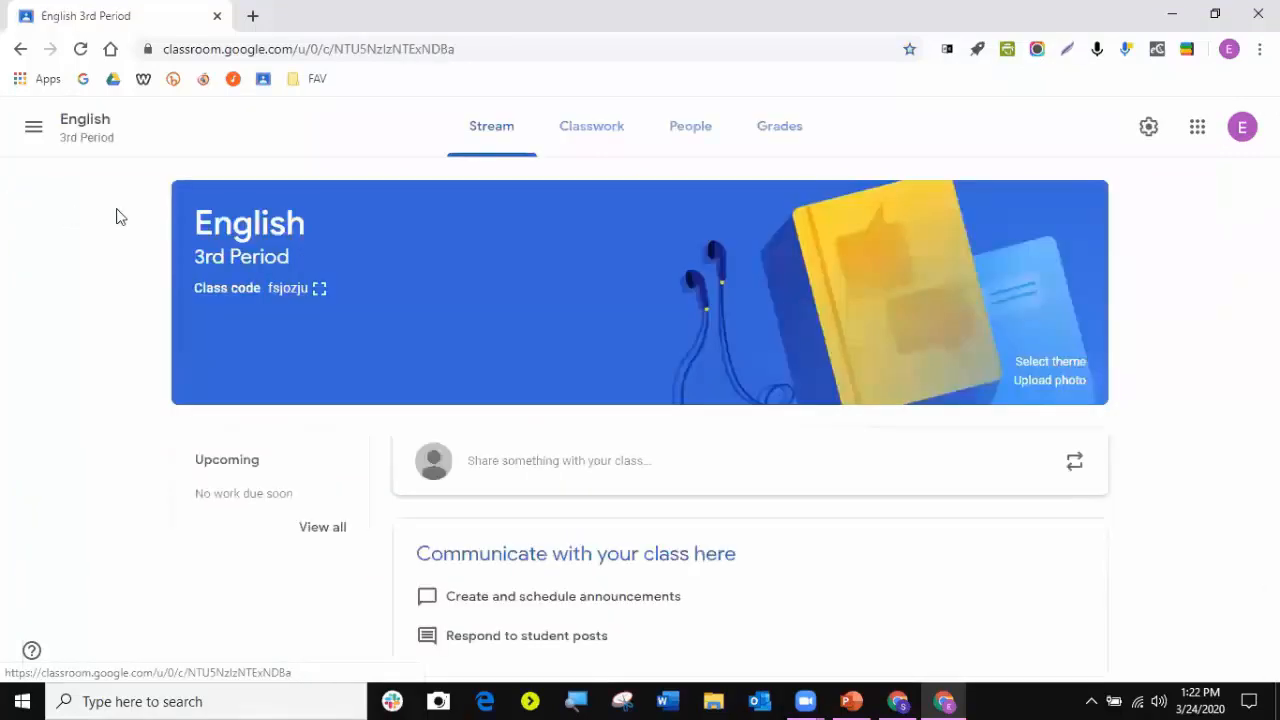
{"action": "left_click", "coordinate": [722, 135]}
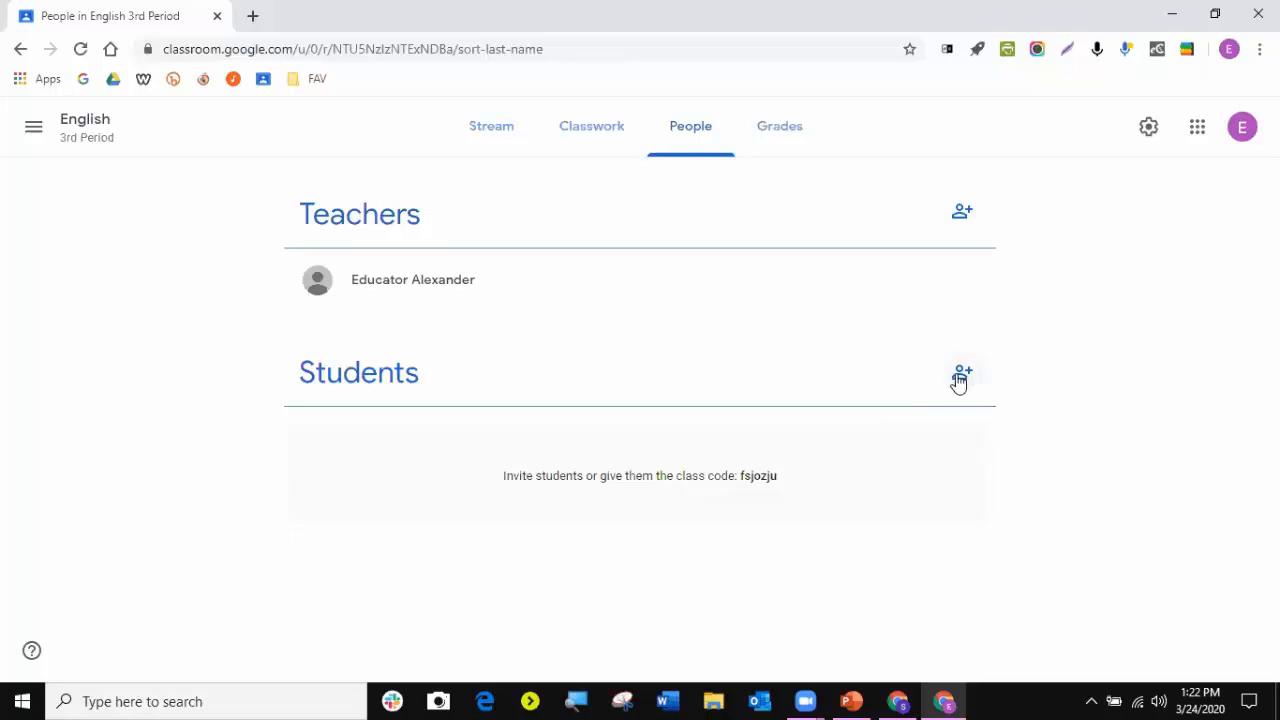
{"action": "left_click_drag", "start_coordinate": [740, 478], "coordinate": [776, 478]}
- Open the English class settings and review the Class Details and General sections, including the class code entry
{"action": "left_click", "coordinate": [1150, 127]}
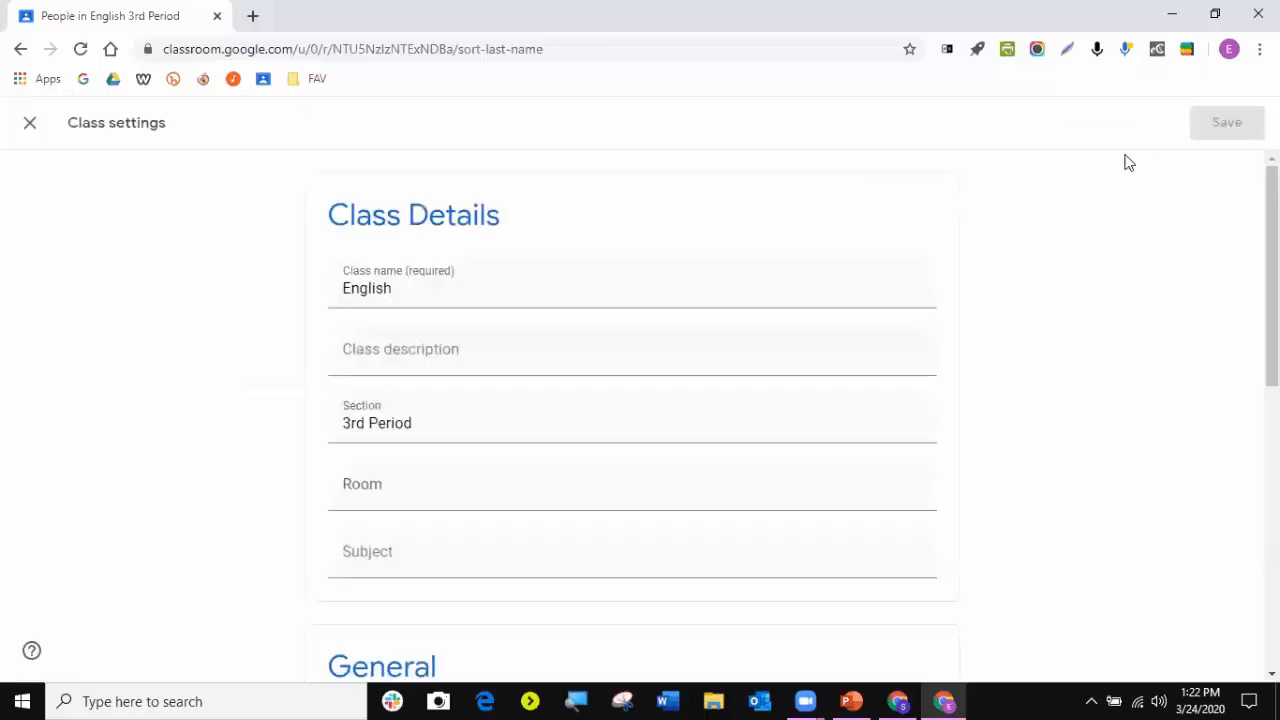
{"action": "scroll", "coordinate": [1036, 310], "scroll_direction": "down", "scroll_amount": 5}
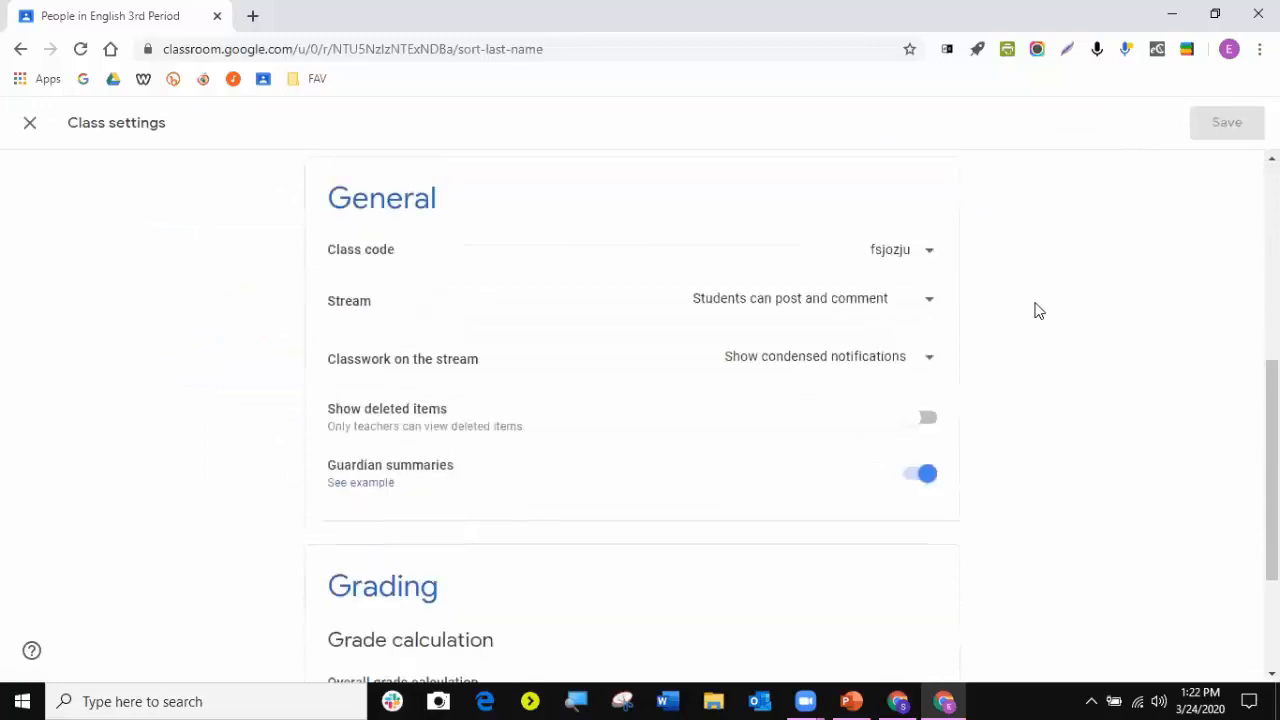
{"action": "scroll", "coordinate": [340, 250], "scroll_direction": "up", "scroll_amount": 5}
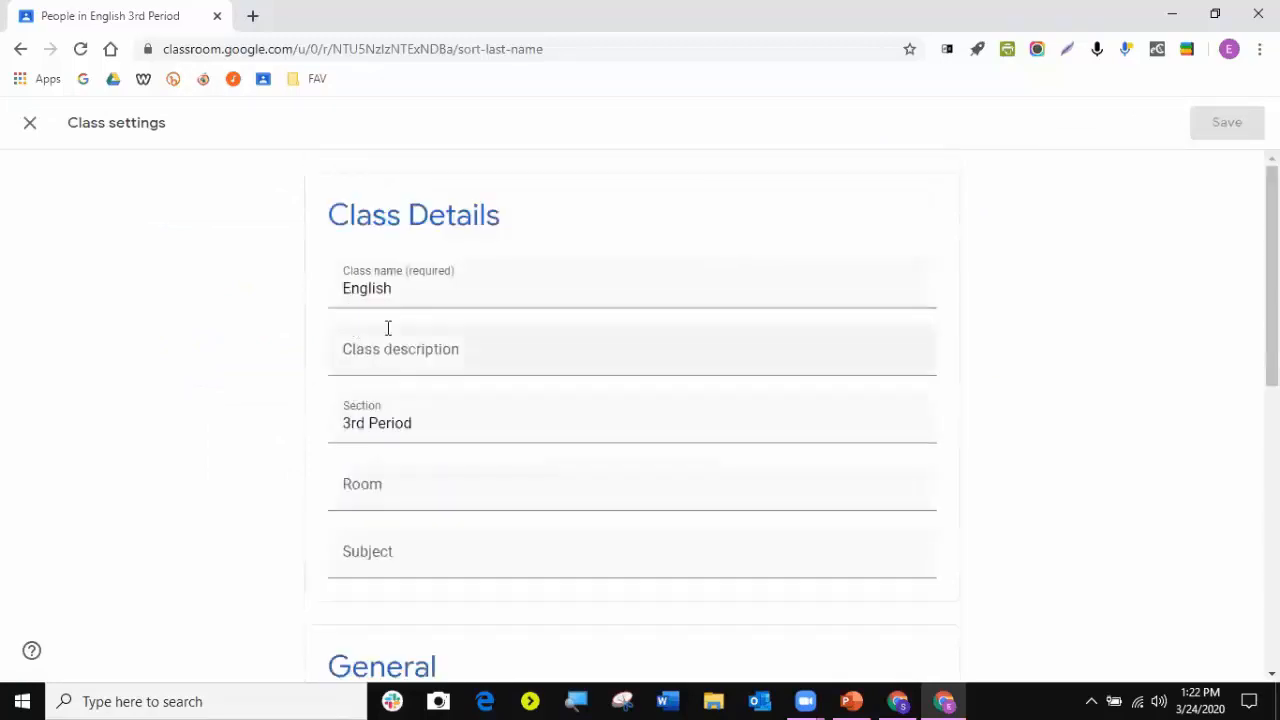
{"action": "scroll", "coordinate": [474, 323], "scroll_direction": "down", "scroll_amount": 5}
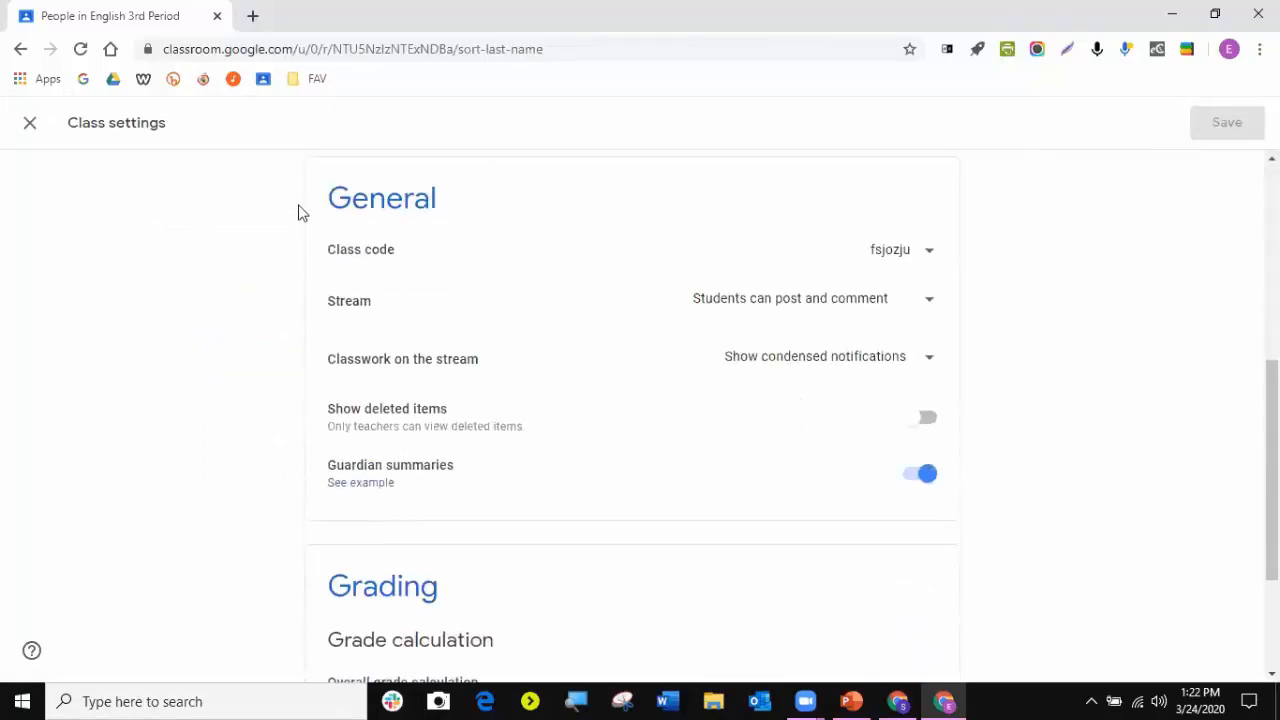
{"action": "left_click_drag", "start_coordinate": [327, 199], "coordinate": [452, 208]}
{"action": "left_click_drag", "start_coordinate": [329, 250], "coordinate": [408, 258]}
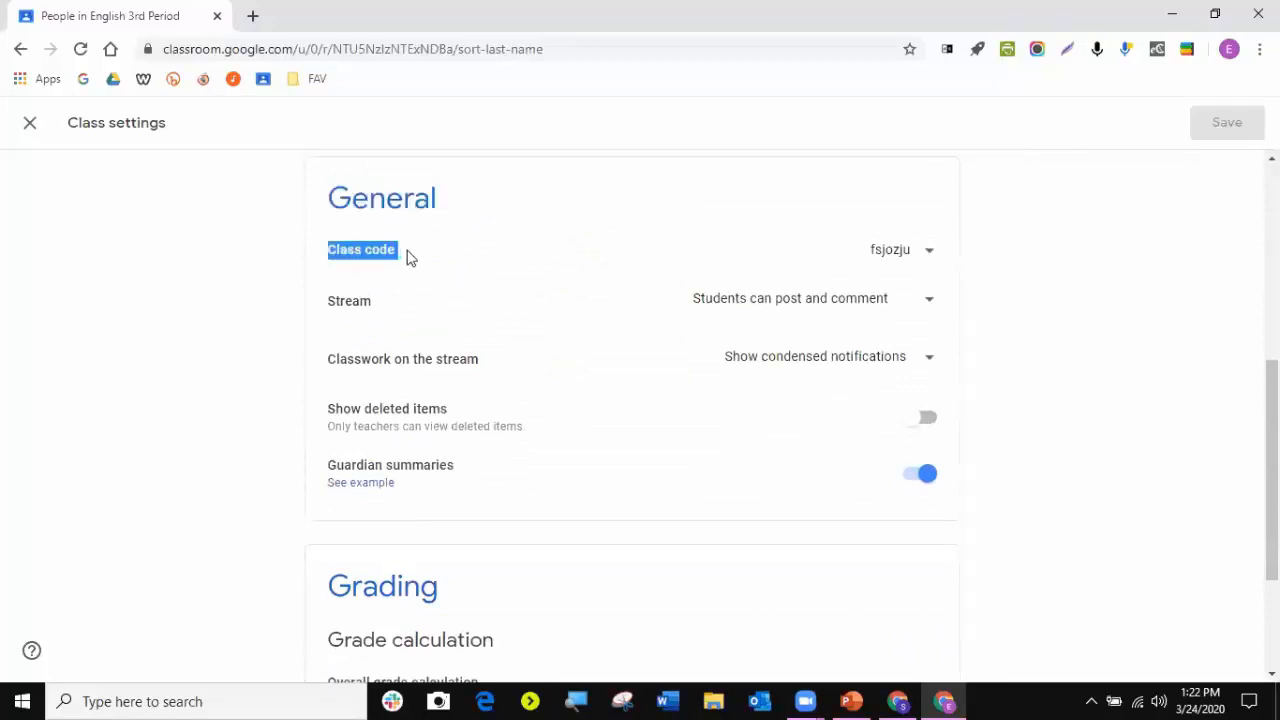
- Display the class code enlarged and in full screen, show the enlarged view once more and close it
{"action": "left_click", "coordinate": [900, 255]}
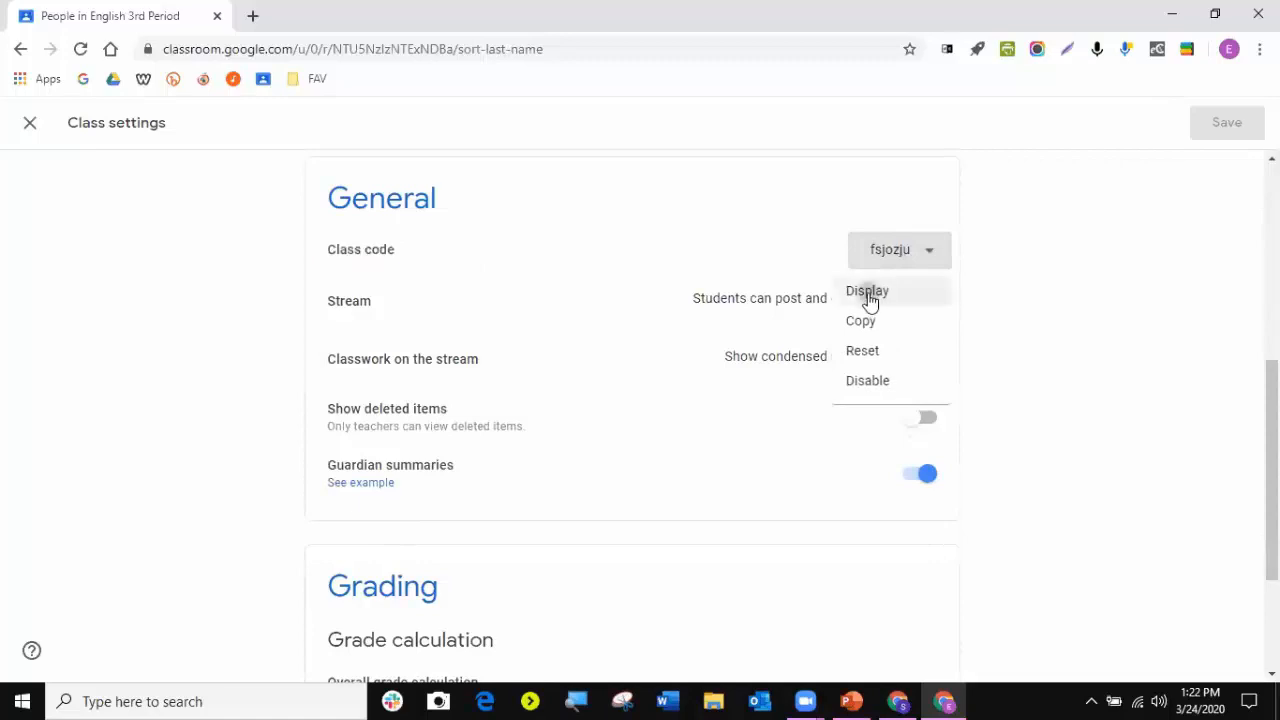
{"action": "left_click", "coordinate": [868, 292]}
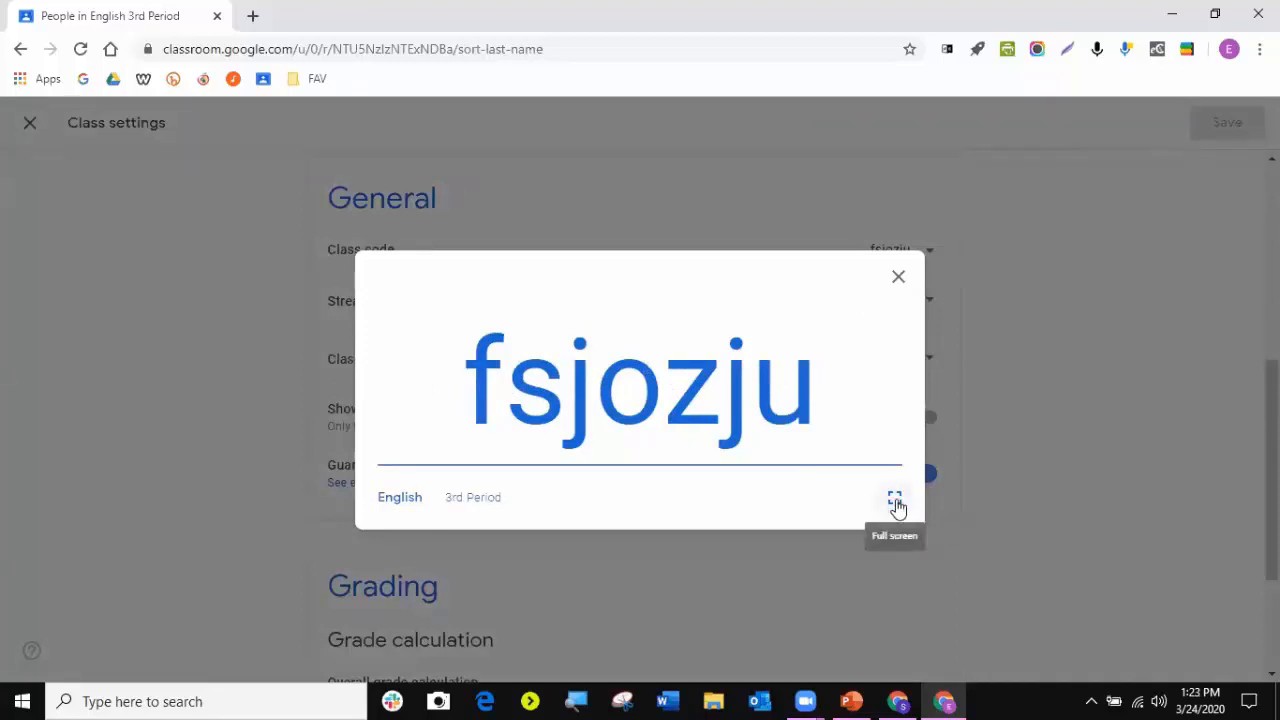
{"action": "left_click", "coordinate": [895, 503]}
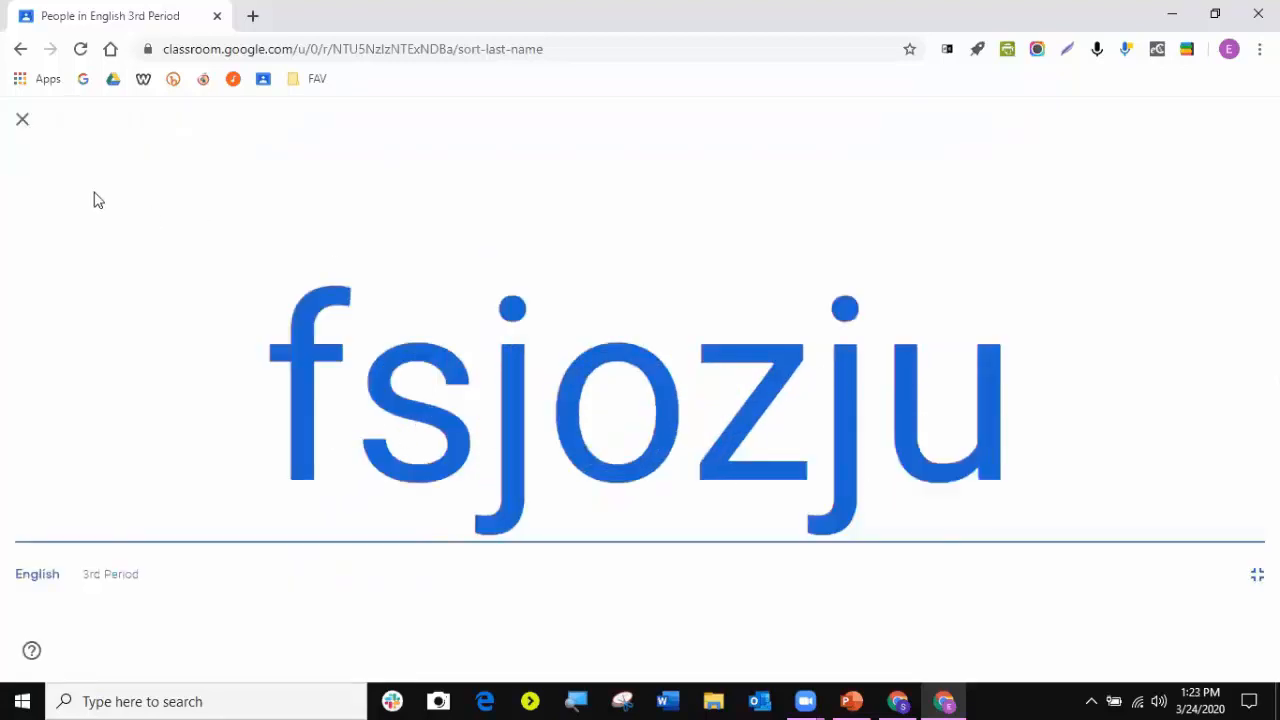
{"action": "left_click", "coordinate": [22, 122]}
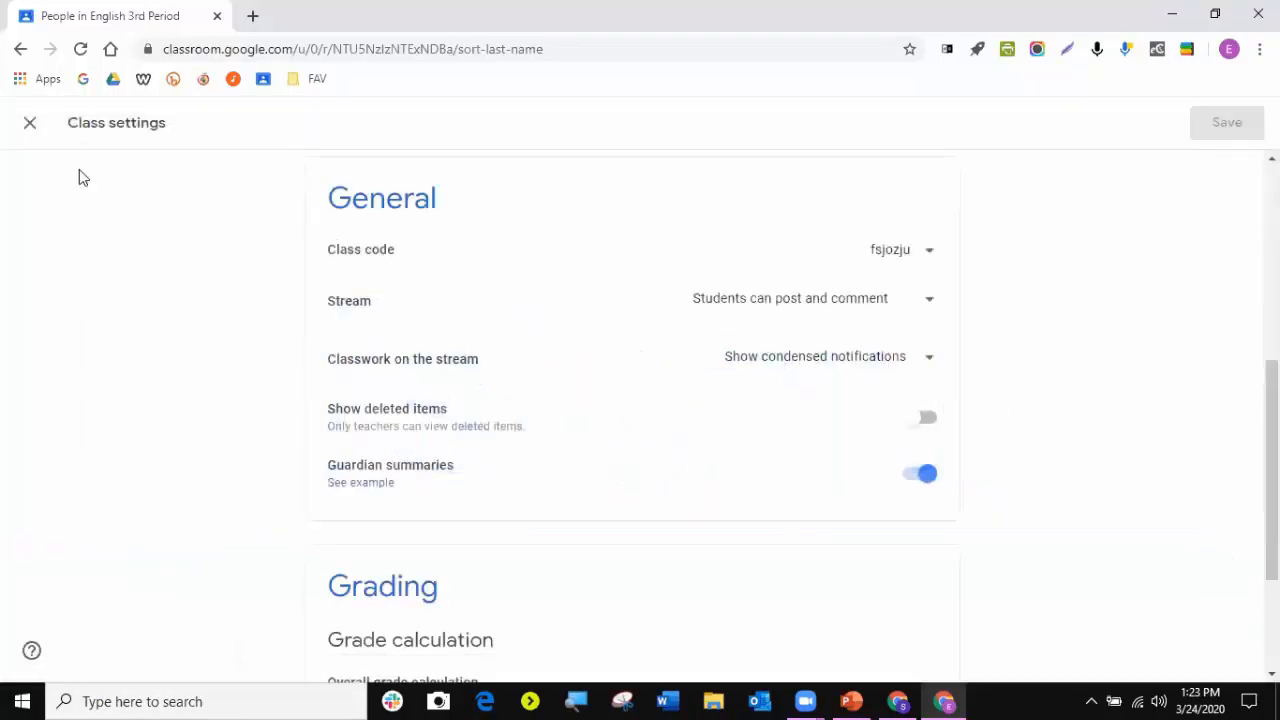
{"action": "left_click", "coordinate": [903, 260]}
{"action": "left_click", "coordinate": [874, 297]}
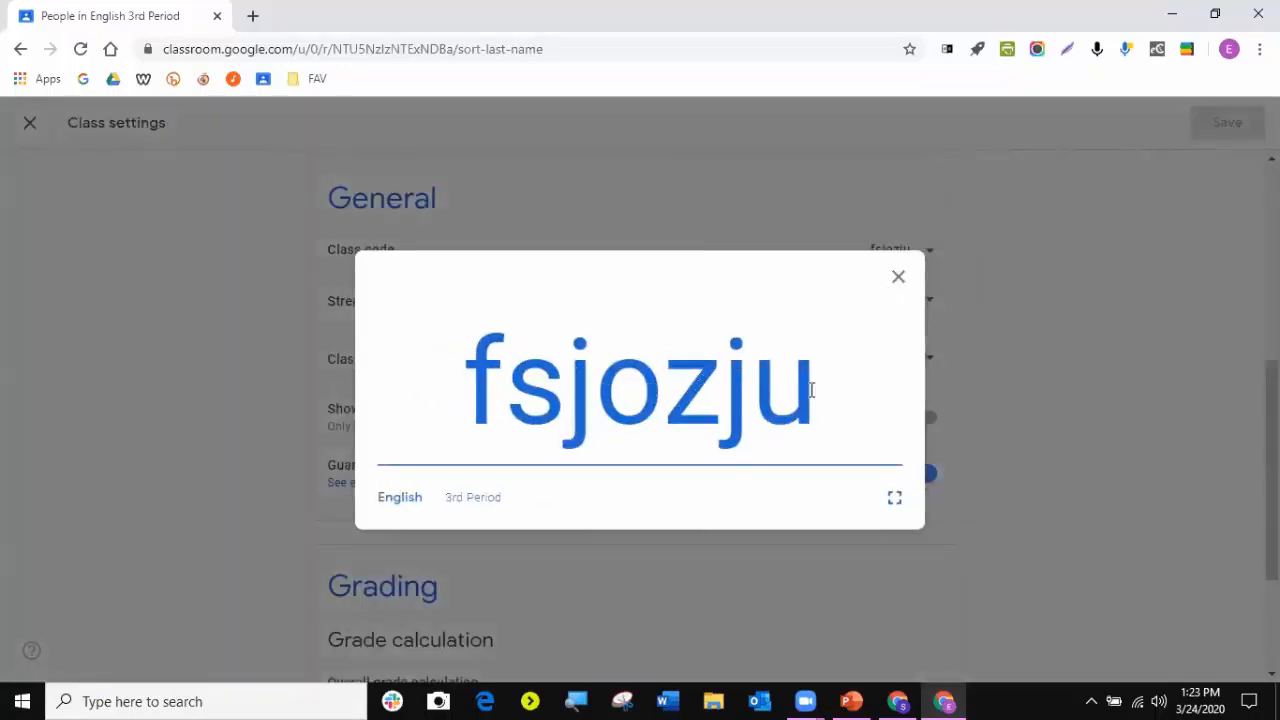
{"action": "left_click", "coordinate": [897, 279]}
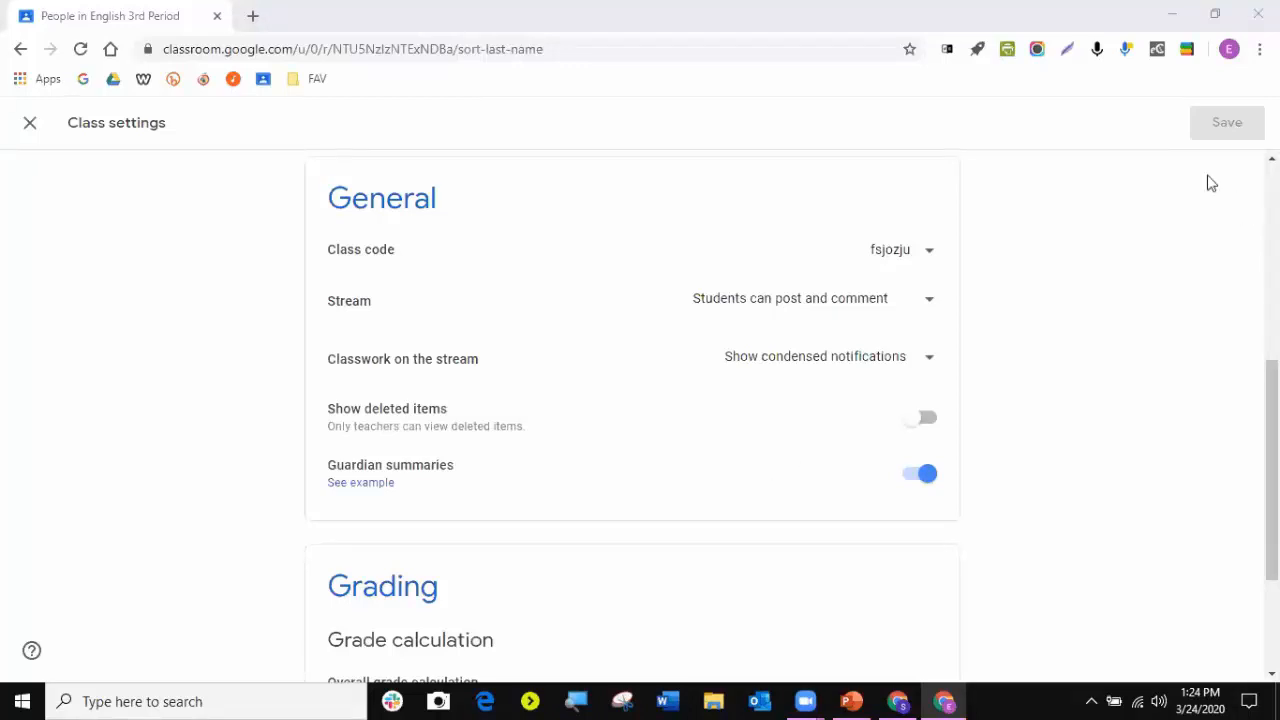
- Reset the English class's code in the General settings
{"action": "left_click", "coordinate": [890, 255]}
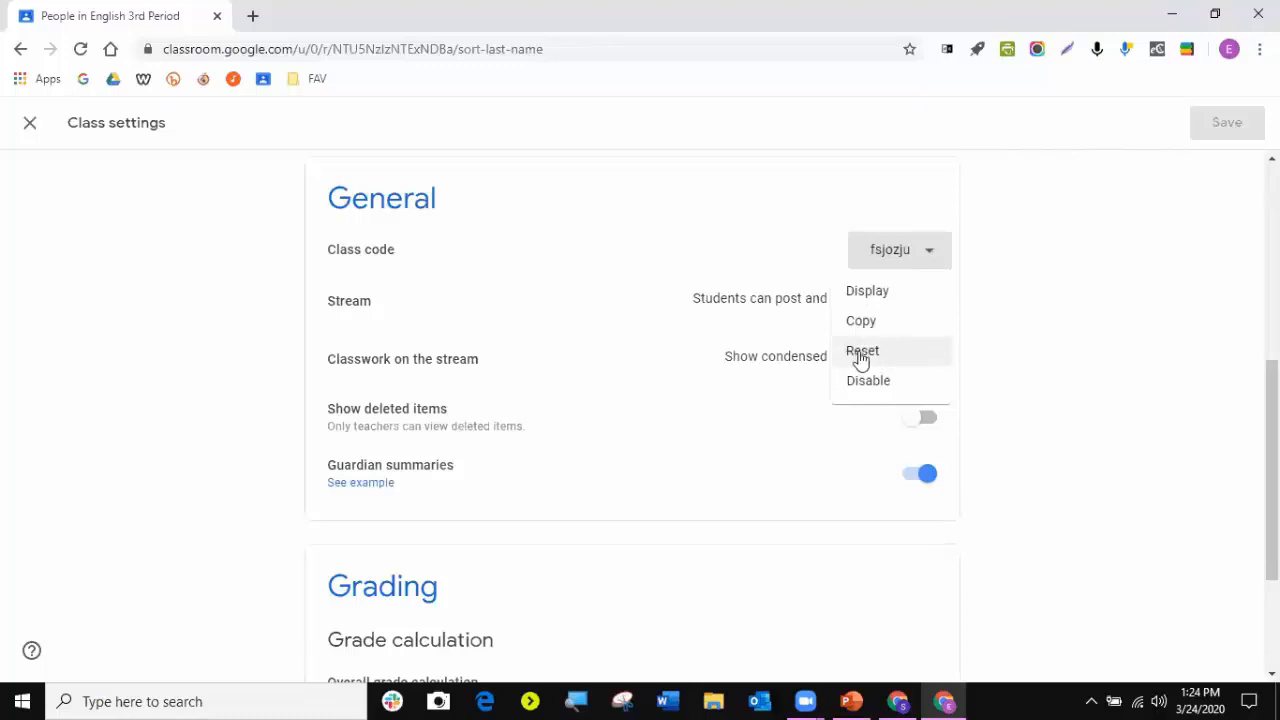
{"action": "left_click", "coordinate": [1040, 326]}
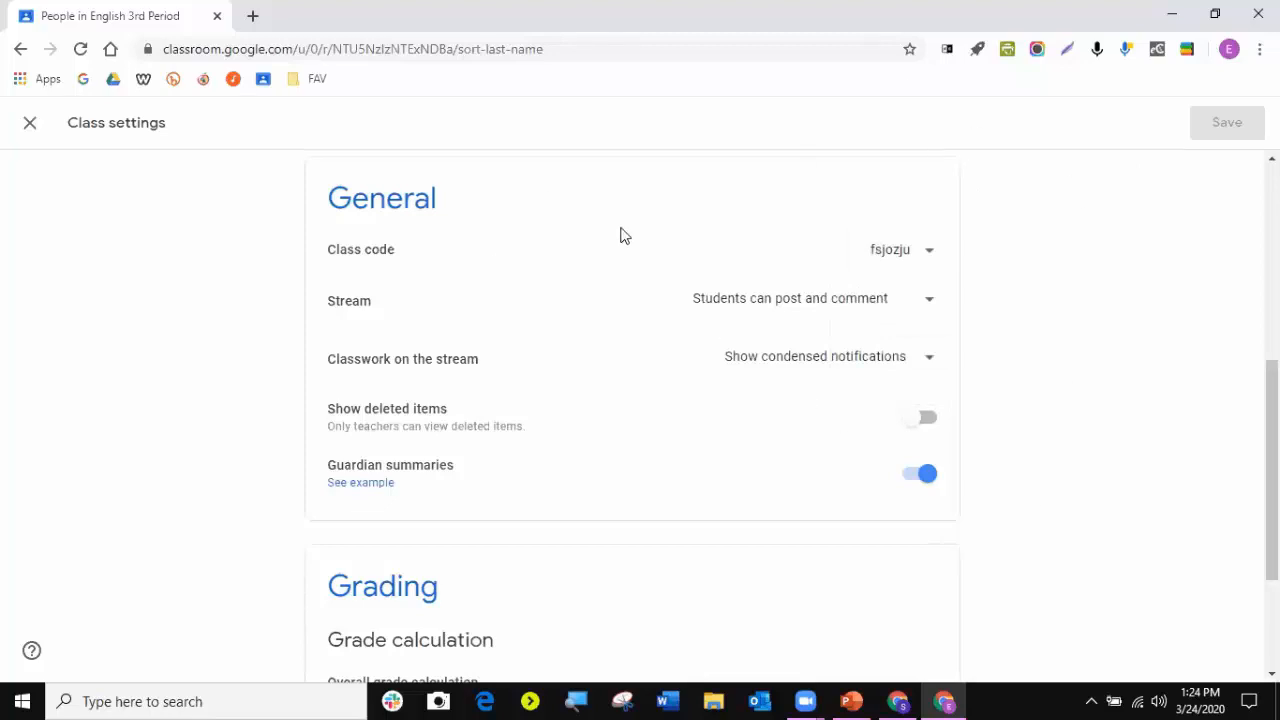
{"action": "left_click", "coordinate": [903, 251]}
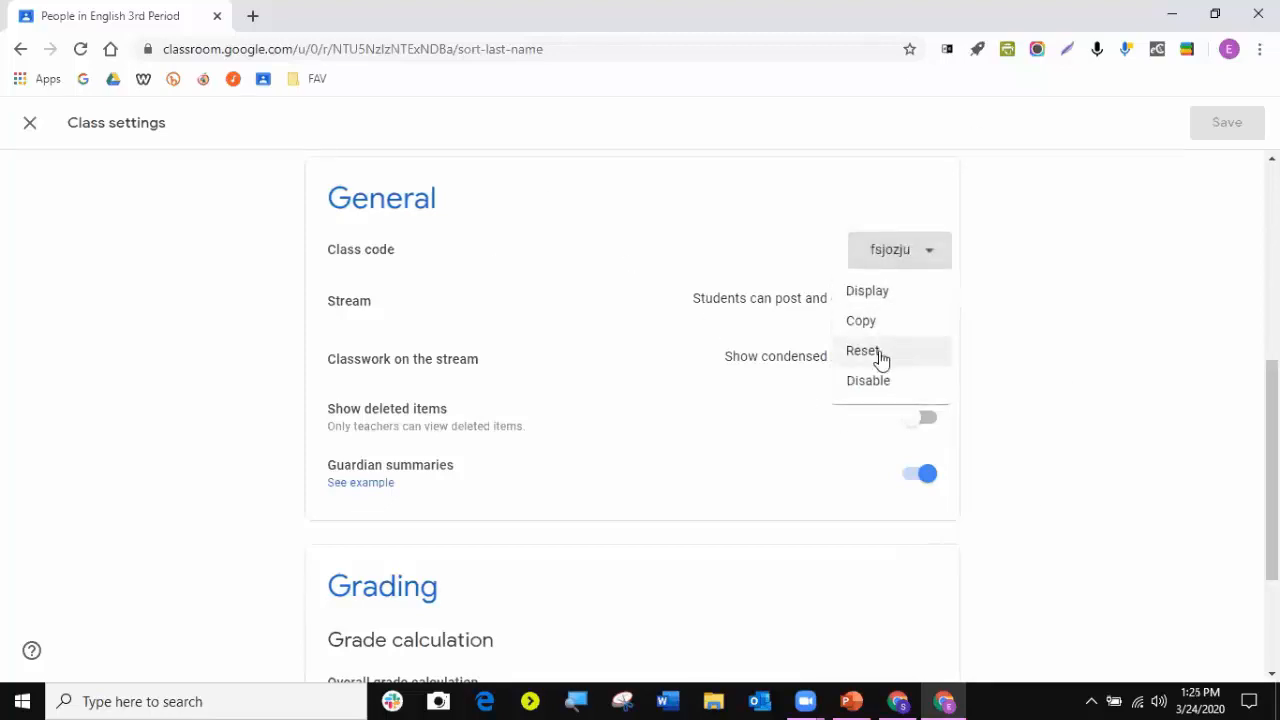
{"action": "left_click", "coordinate": [1107, 355]}
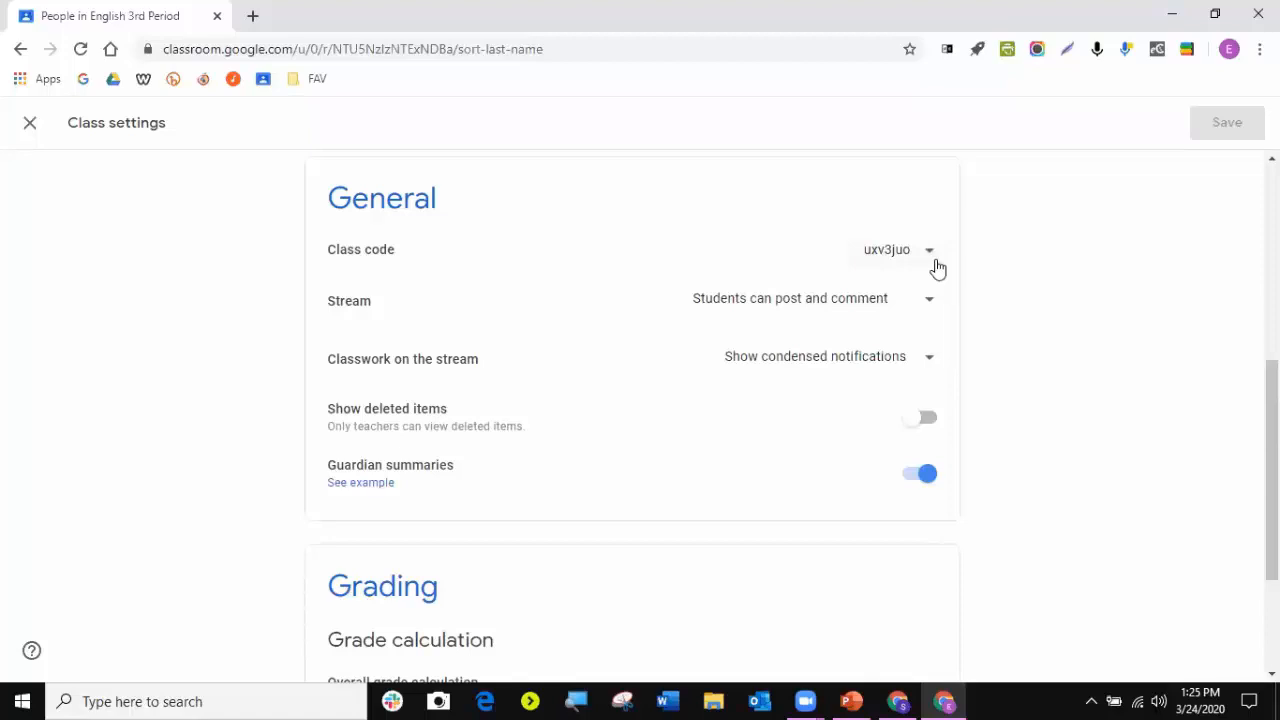
- Disable the class code in the General settings and enable it again to generate a new code
{"action": "left_click", "coordinate": [929, 258]}
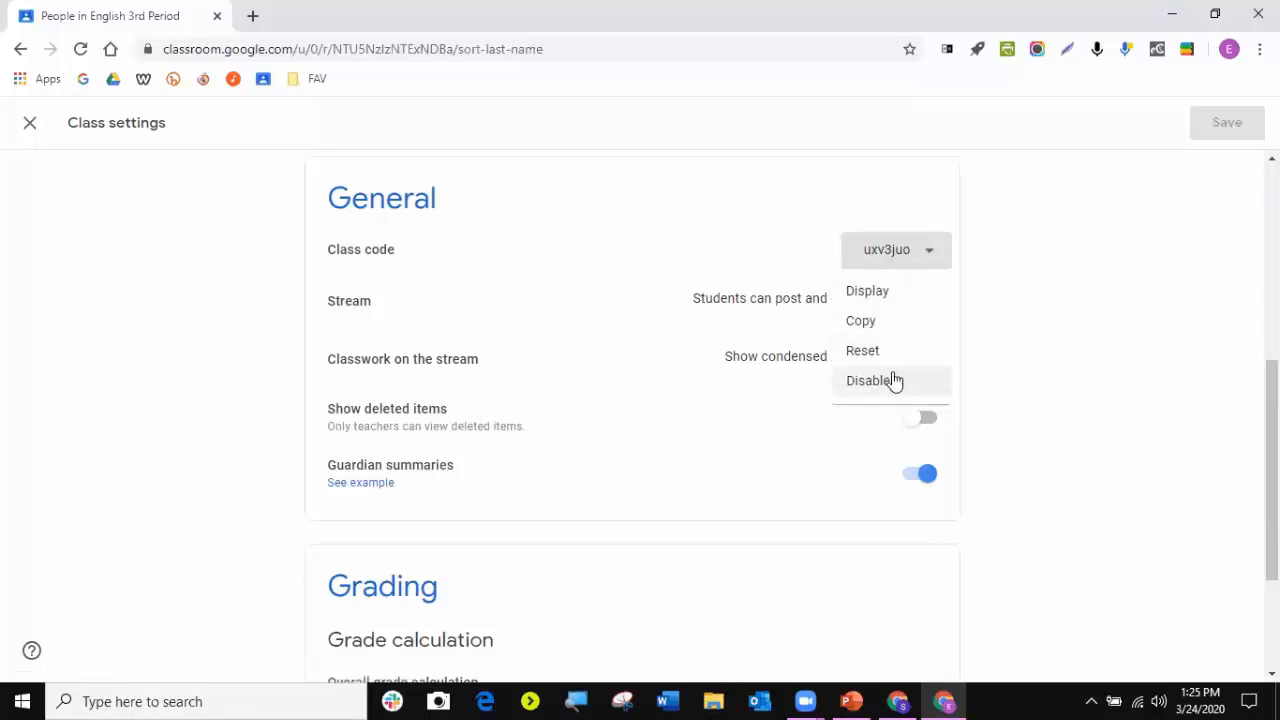
{"action": "left_click", "coordinate": [1113, 325]}
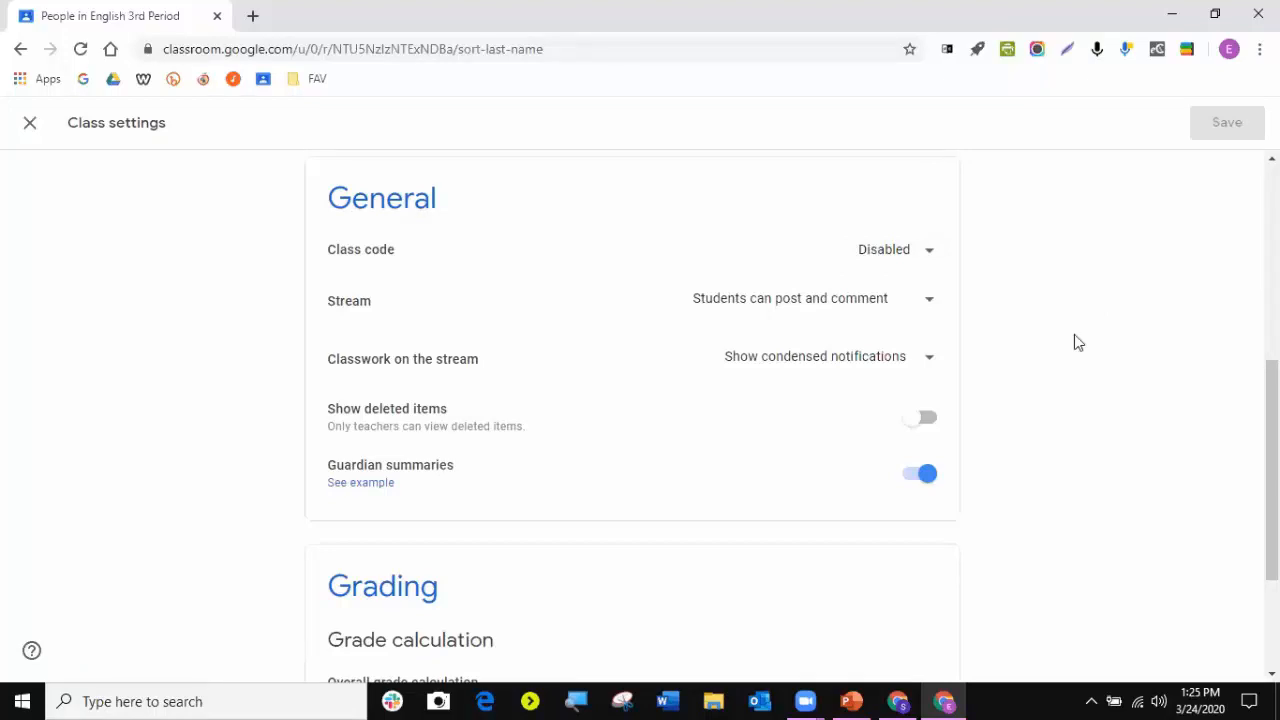
{"action": "left_click", "coordinate": [901, 252]}
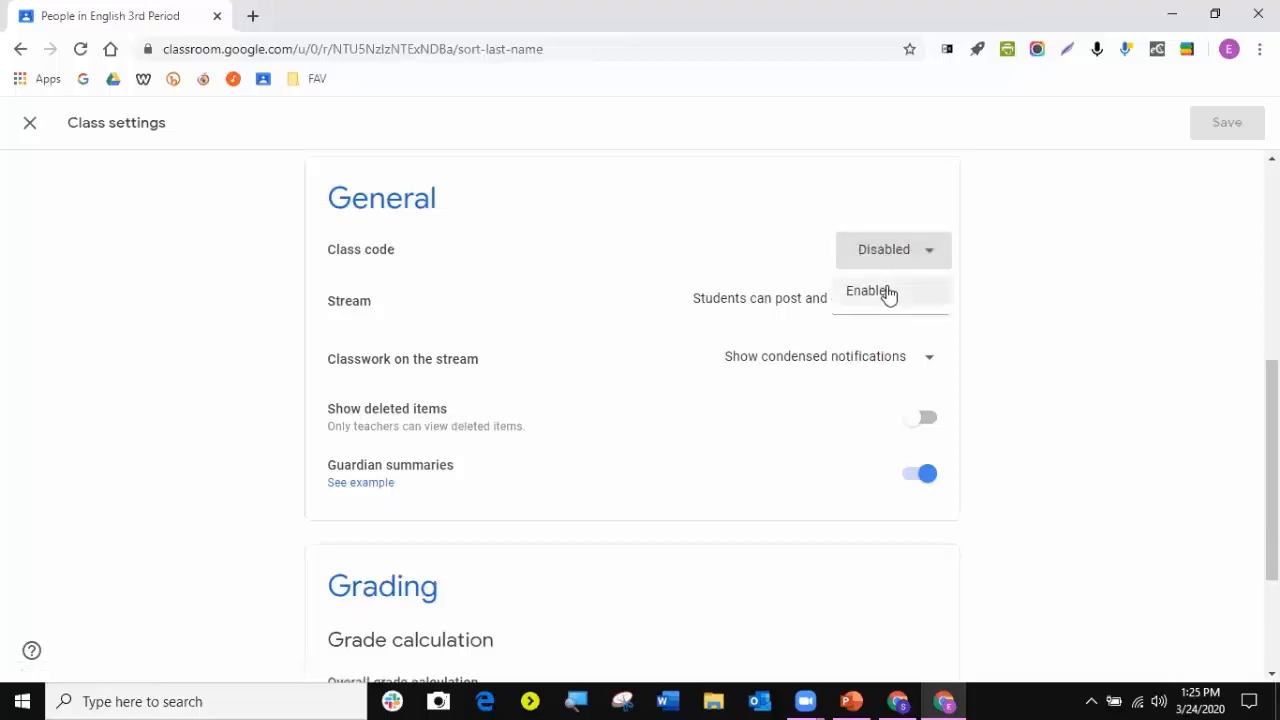
{"action": "left_click", "coordinate": [888, 297]}
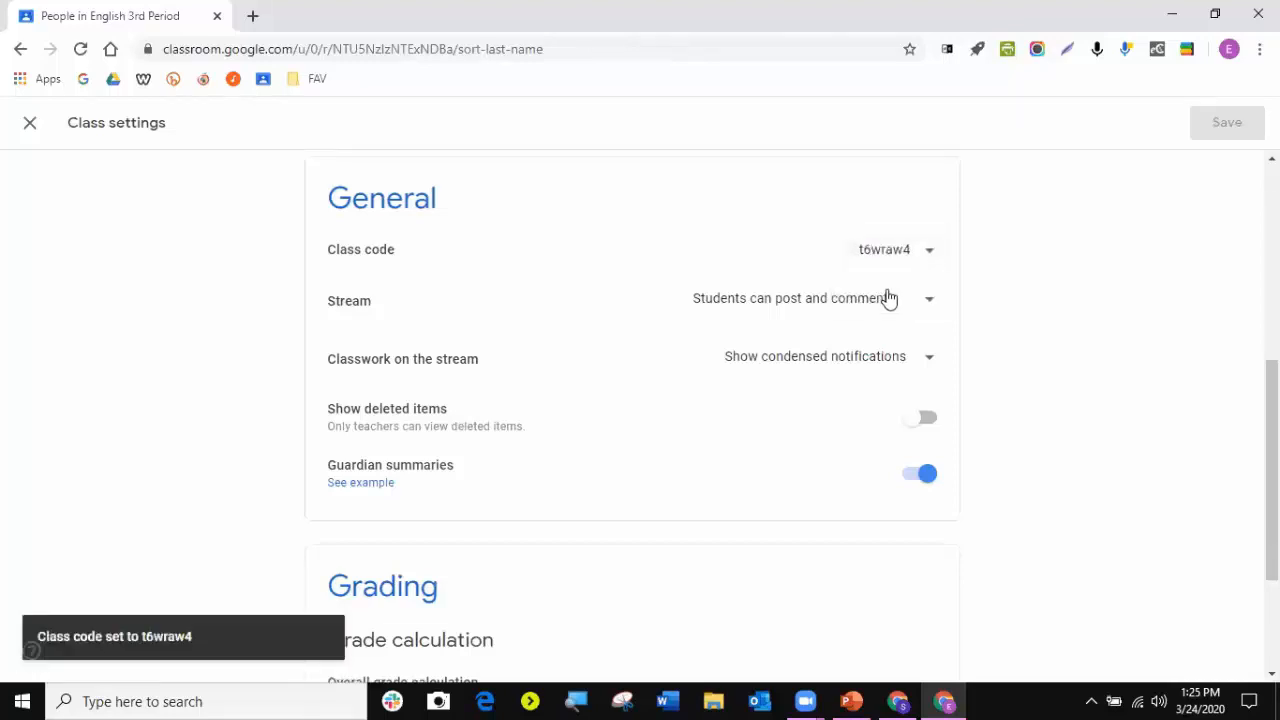
- Copy the English class's current class code from the General settings and close the class settings
{"action": "left_click", "coordinate": [933, 258]}
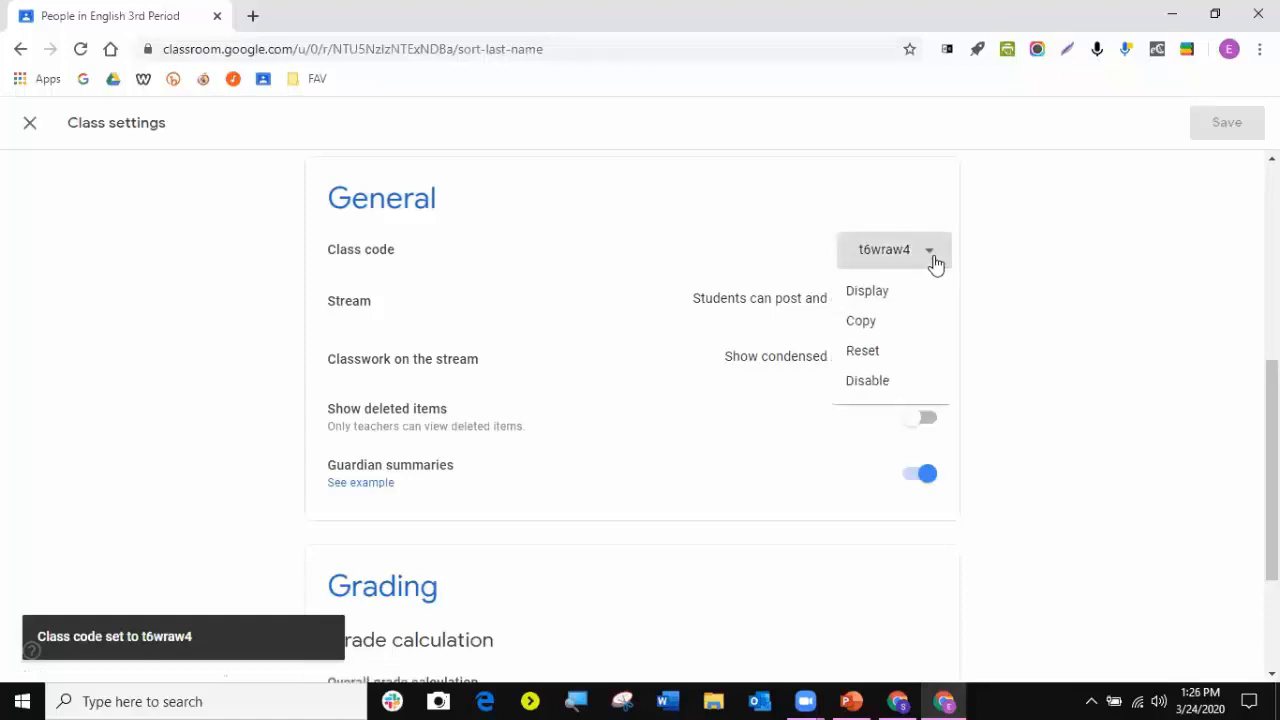
{"action": "left_click", "coordinate": [861, 324]}
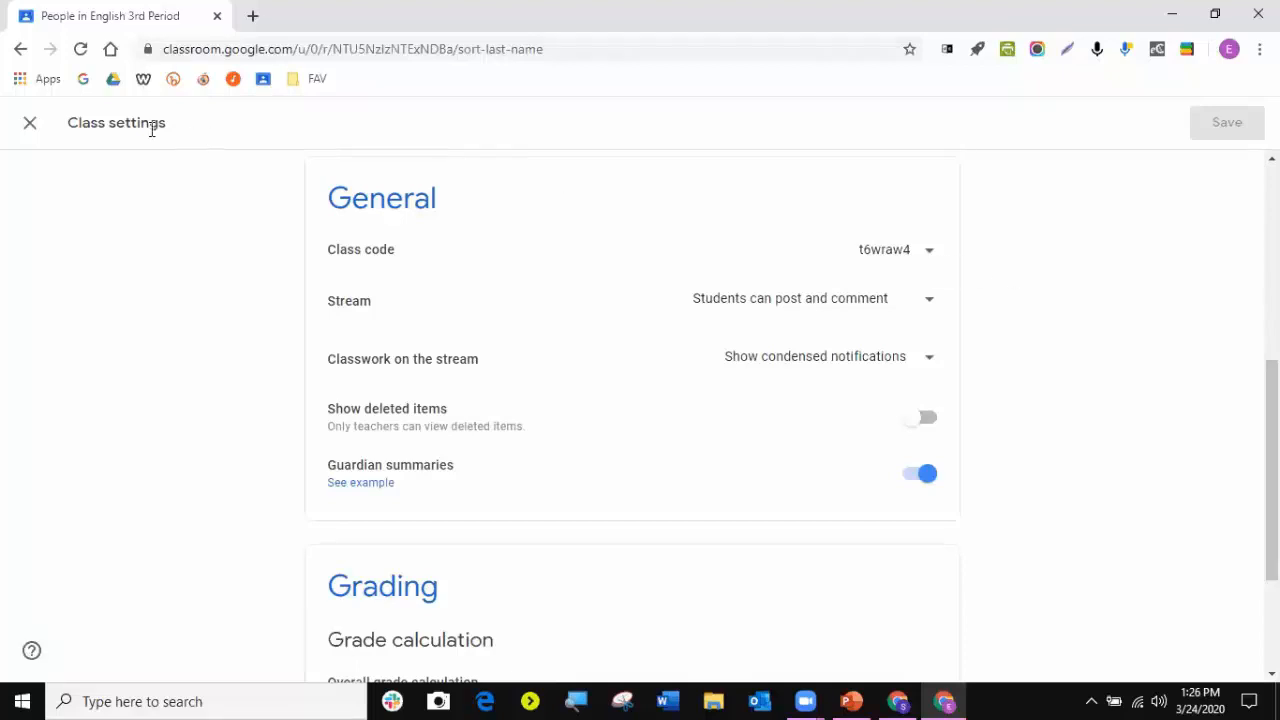
{"action": "left_click", "coordinate": [29, 126]}
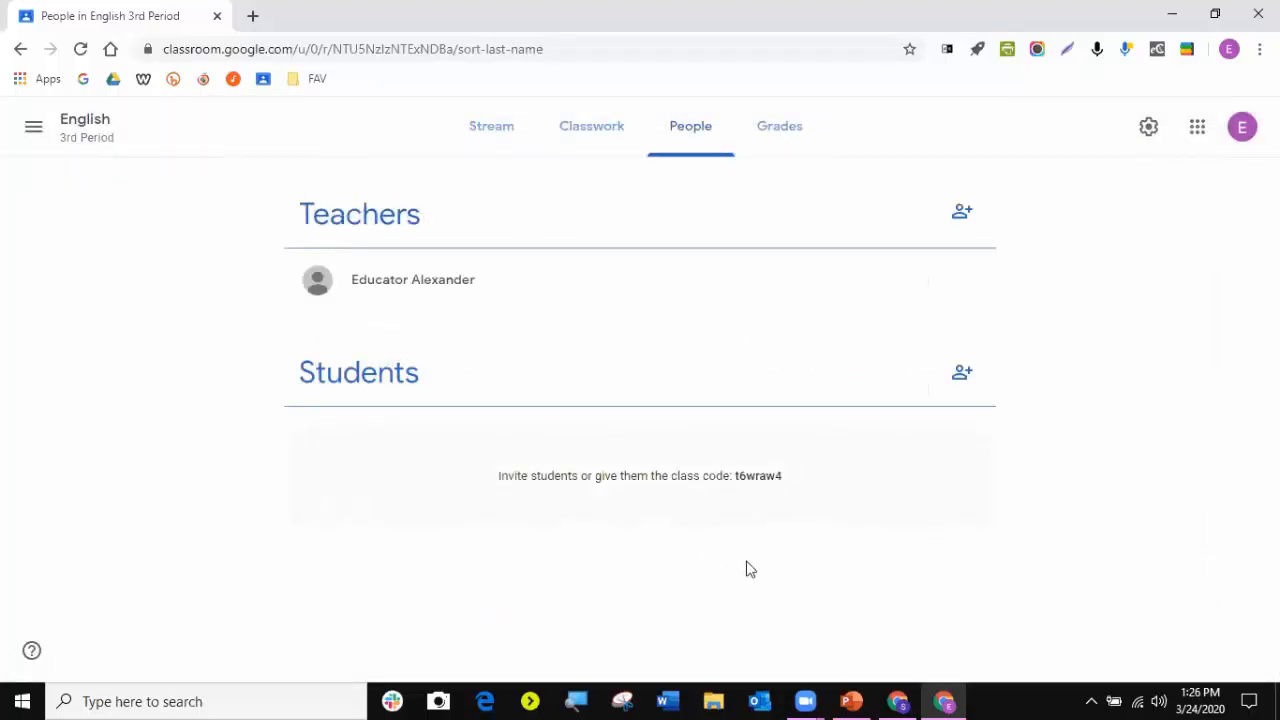
- Switch to the student account's Classroom window and join the English class by pasting the copied class code
{"action": "left_click", "coordinate": [899, 701]}
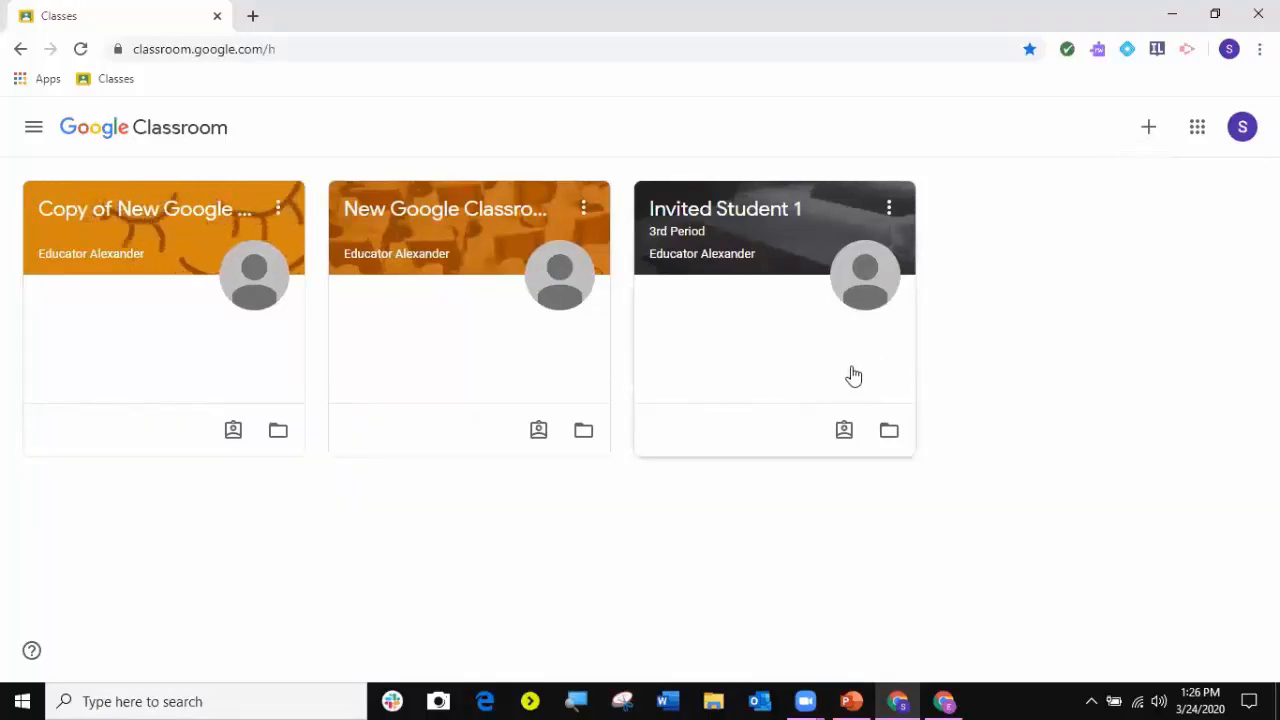
{"action": "left_click", "coordinate": [1152, 127]}
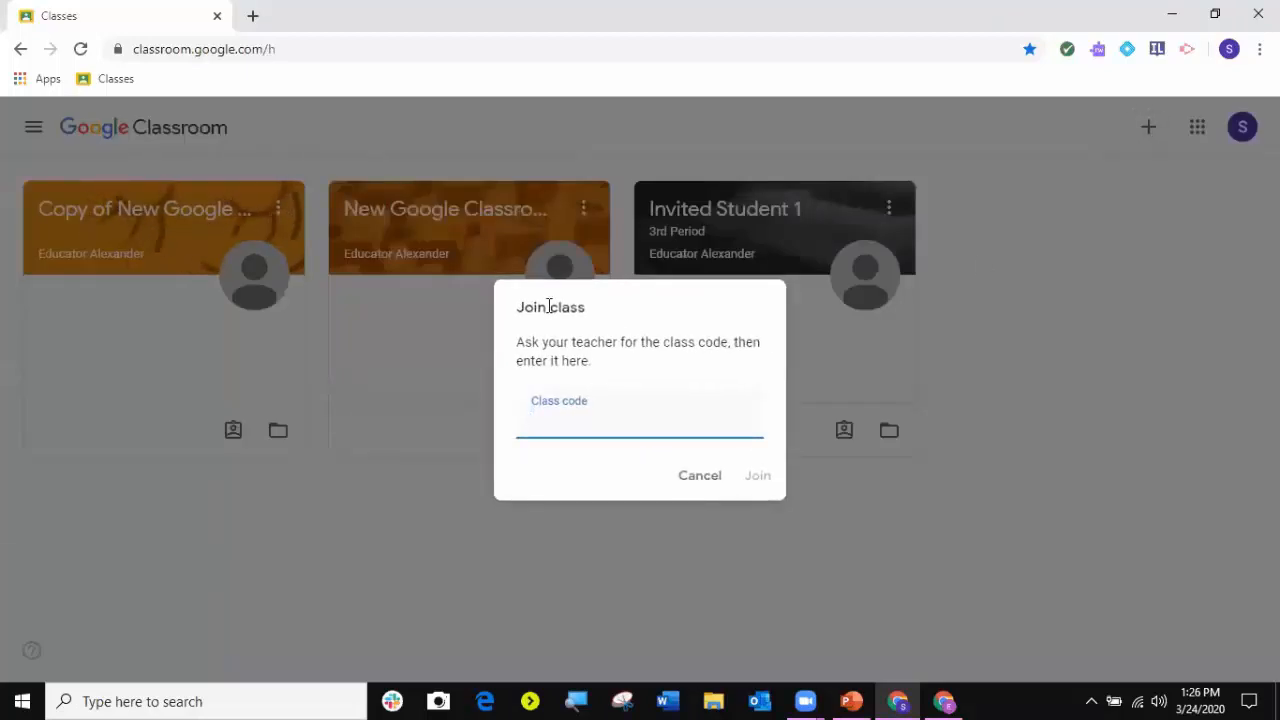
{"action": "left_click_drag", "start_coordinate": [517, 307], "coordinate": [579, 314]}
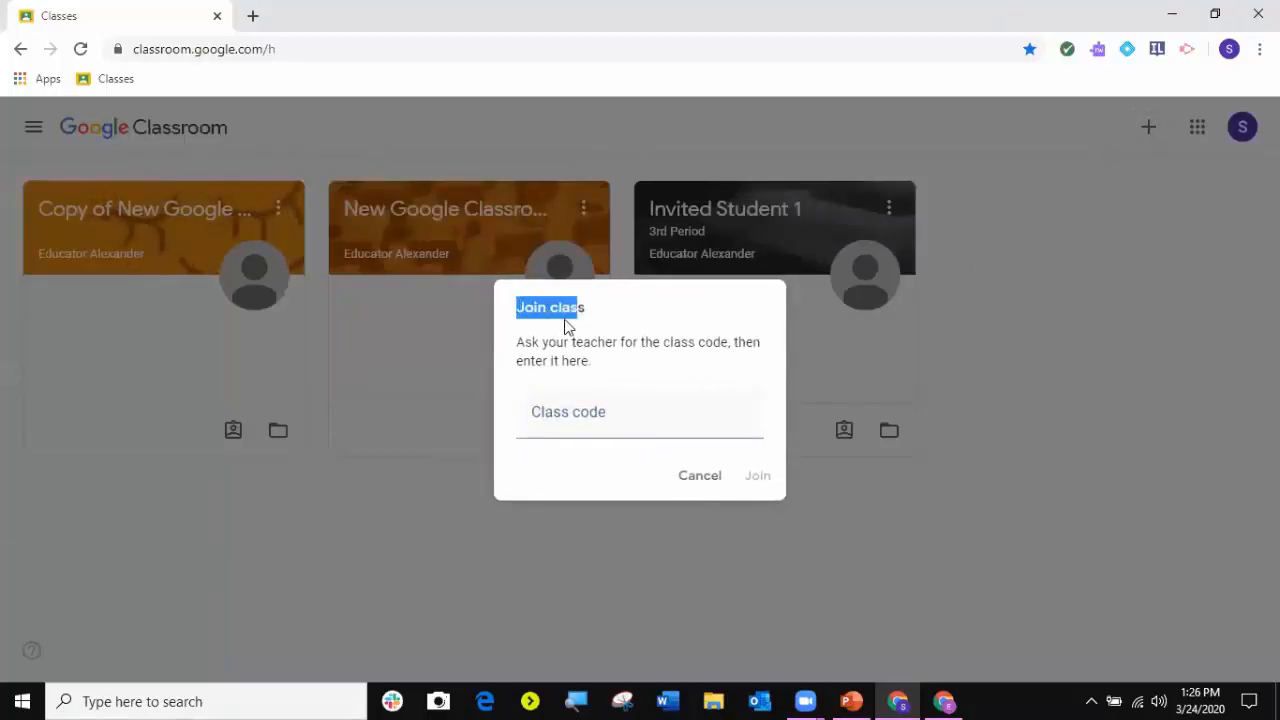
{"action": "left_click", "coordinate": [572, 416]}
{"action": "right_click", "coordinate": [572, 416]}
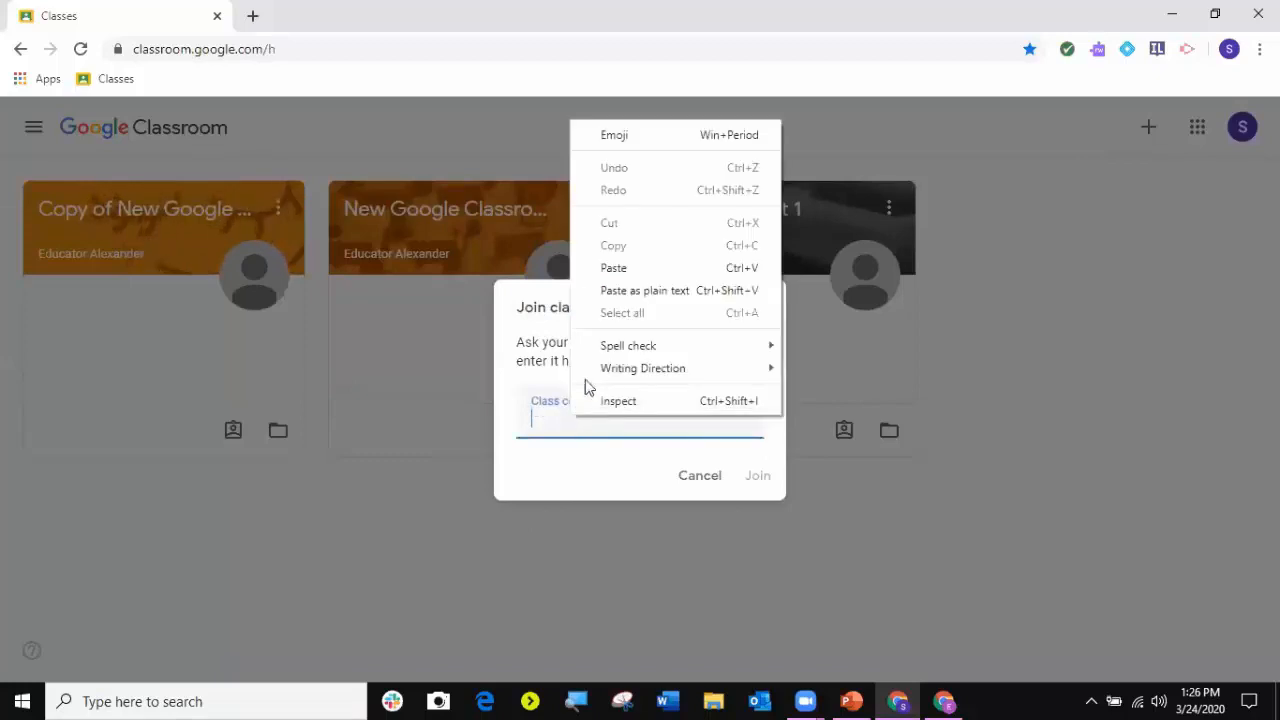
{"action": "left_click", "coordinate": [617, 266]}
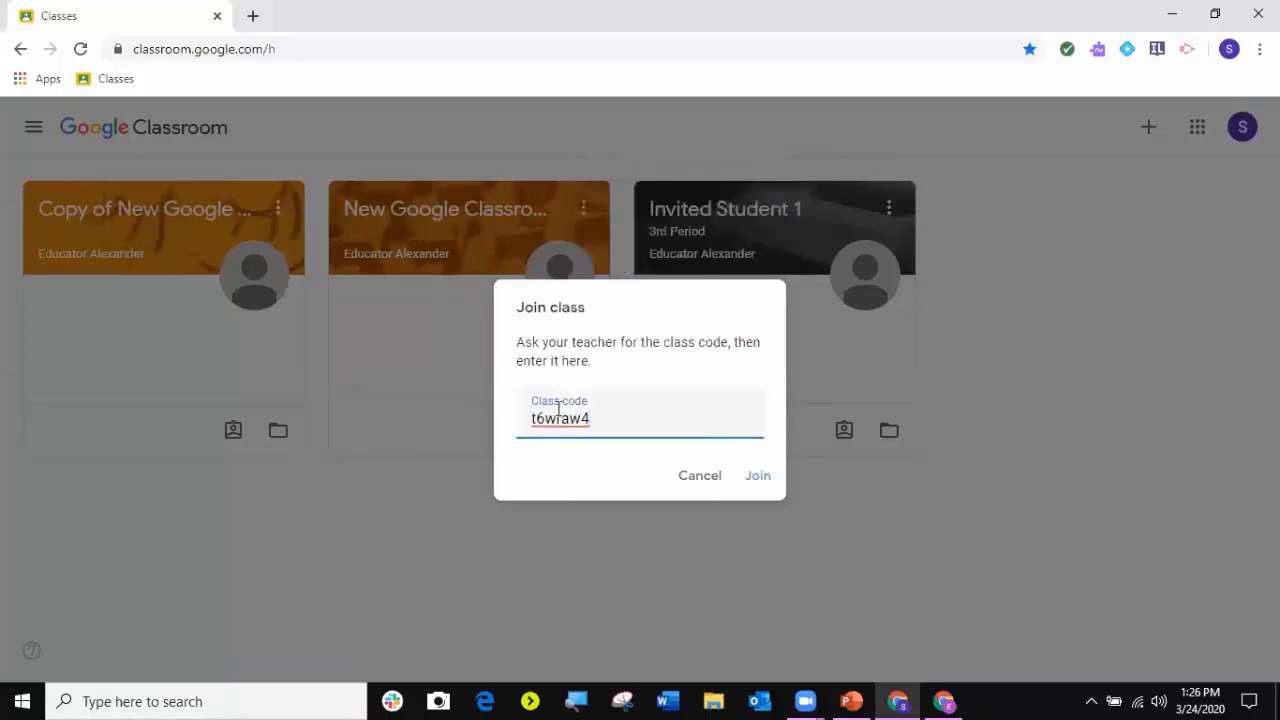
{"action": "left_click", "coordinate": [757, 477]}
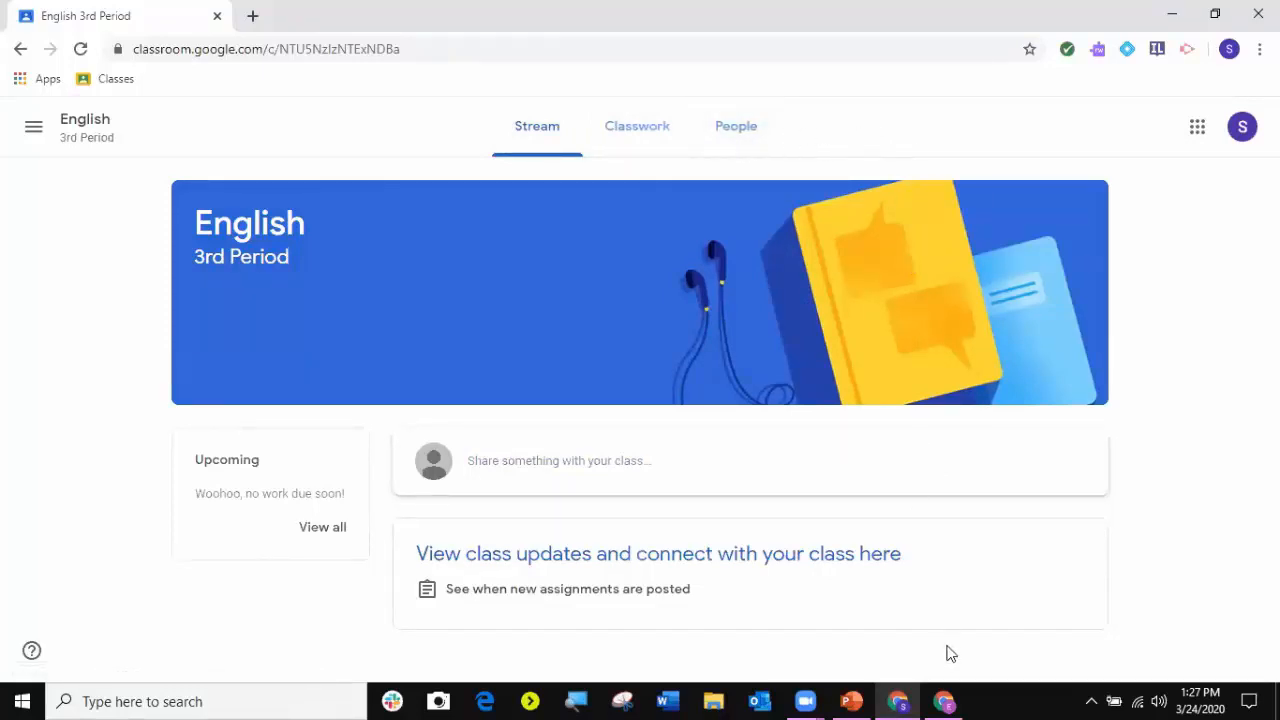
- Switch back to the teacher's Classroom window, view the Classes overview and reopen the English class's People page
{"action": "left_click", "coordinate": [944, 701]}
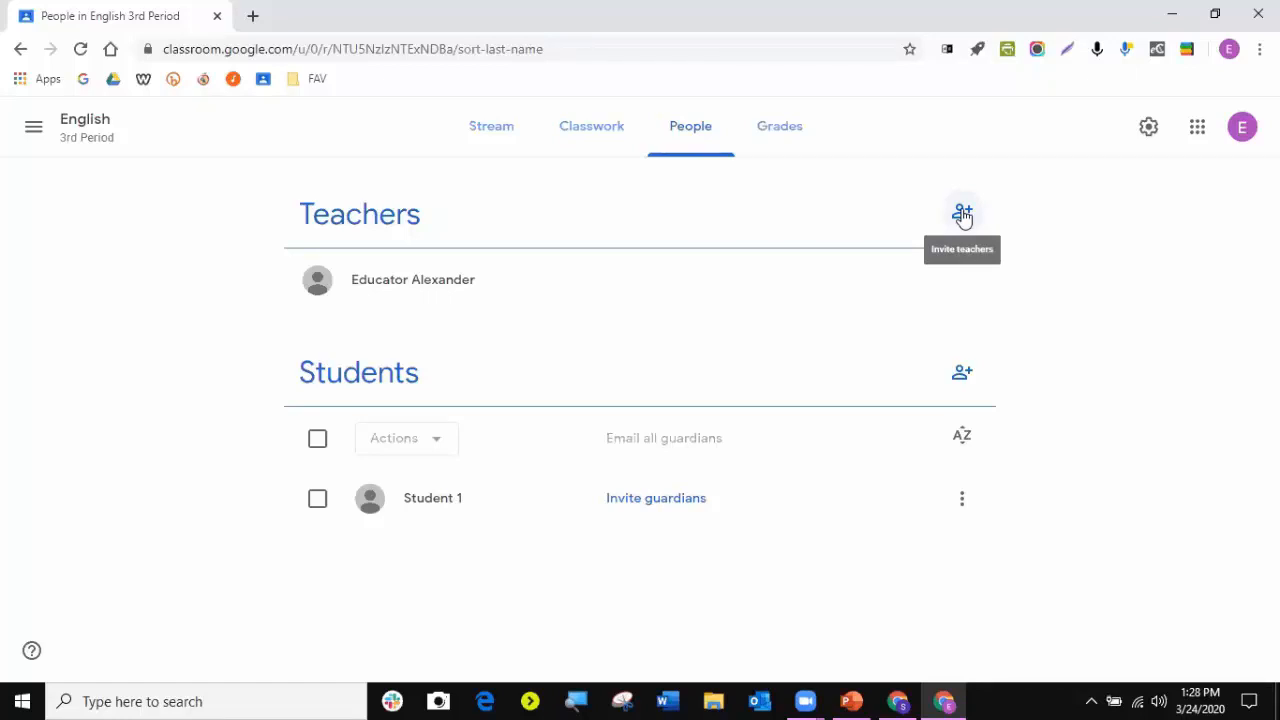
{"action": "left_click", "coordinate": [36, 128]}
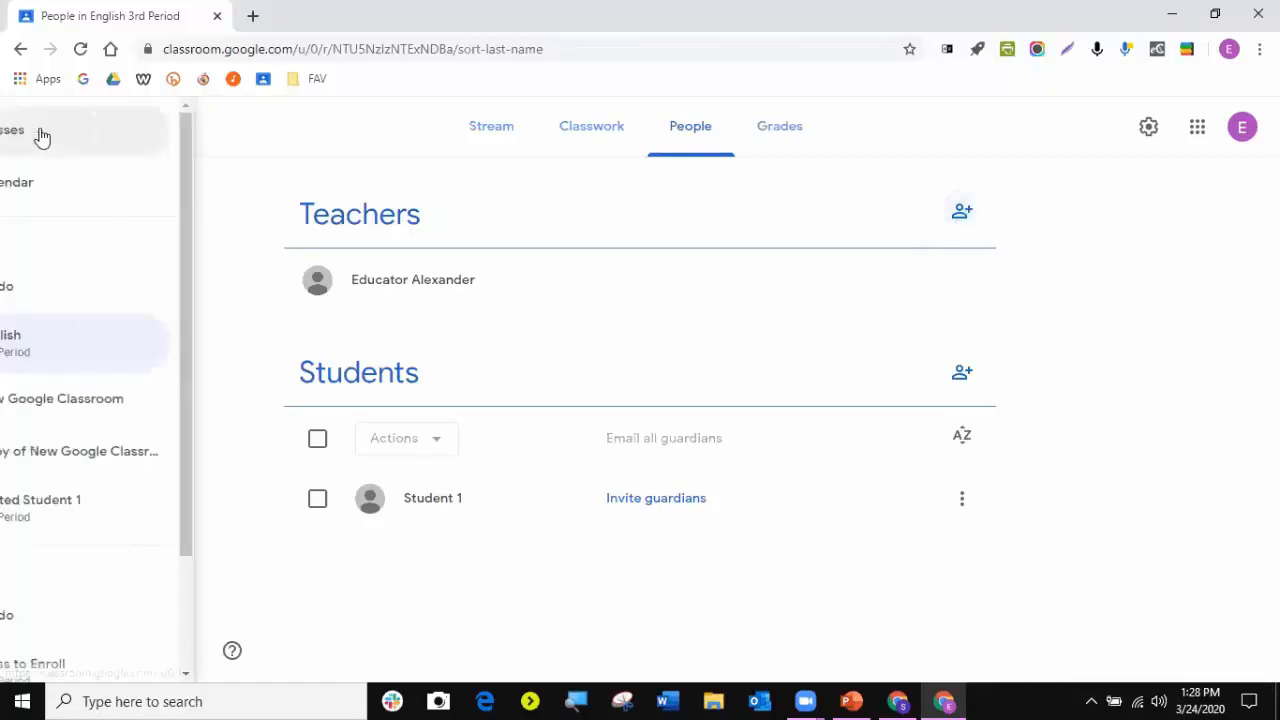
{"action": "left_click", "coordinate": [70, 135]}
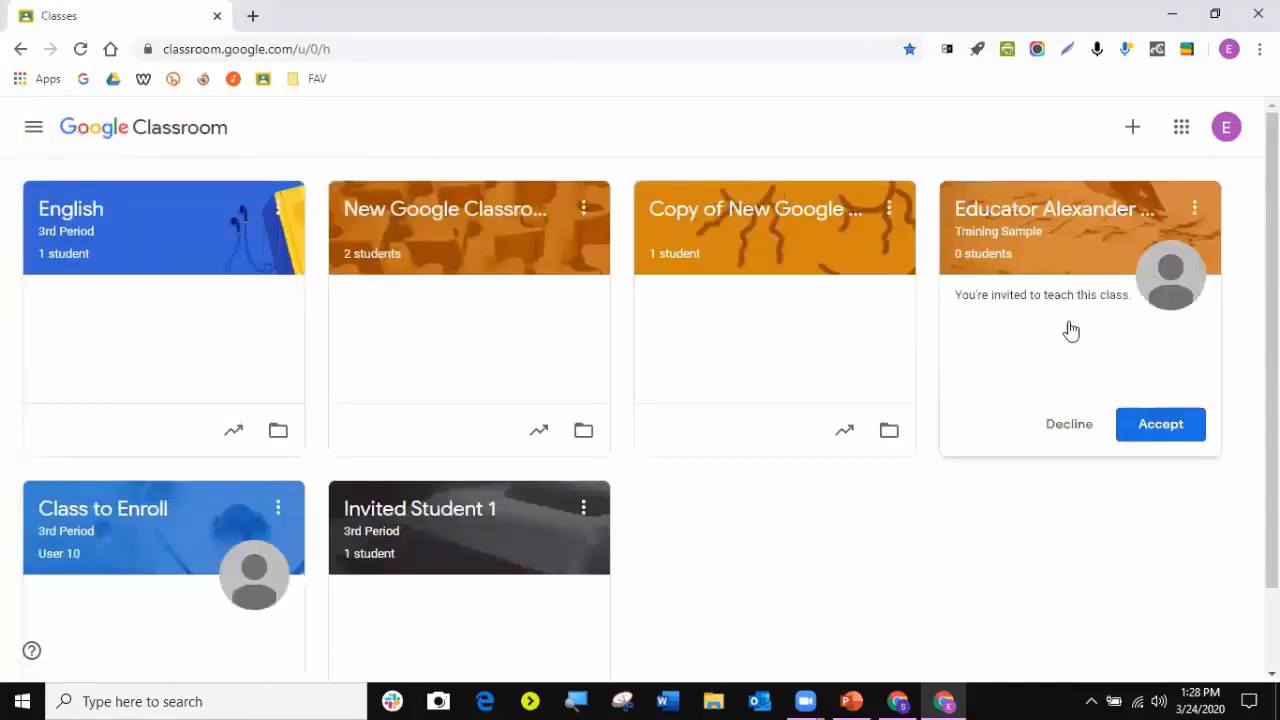
{"action": "left_click", "coordinate": [33, 127]}
{"action": "left_click", "coordinate": [62, 129]}
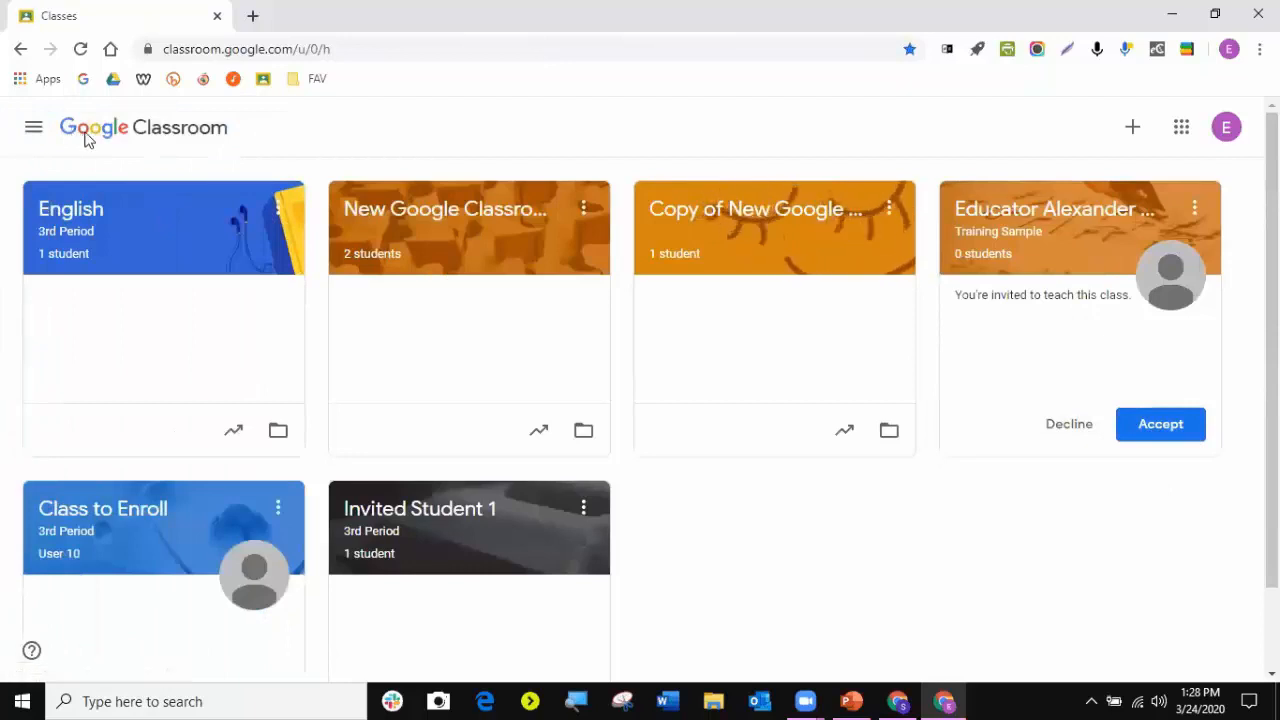
{"action": "left_click", "coordinate": [70, 210]}
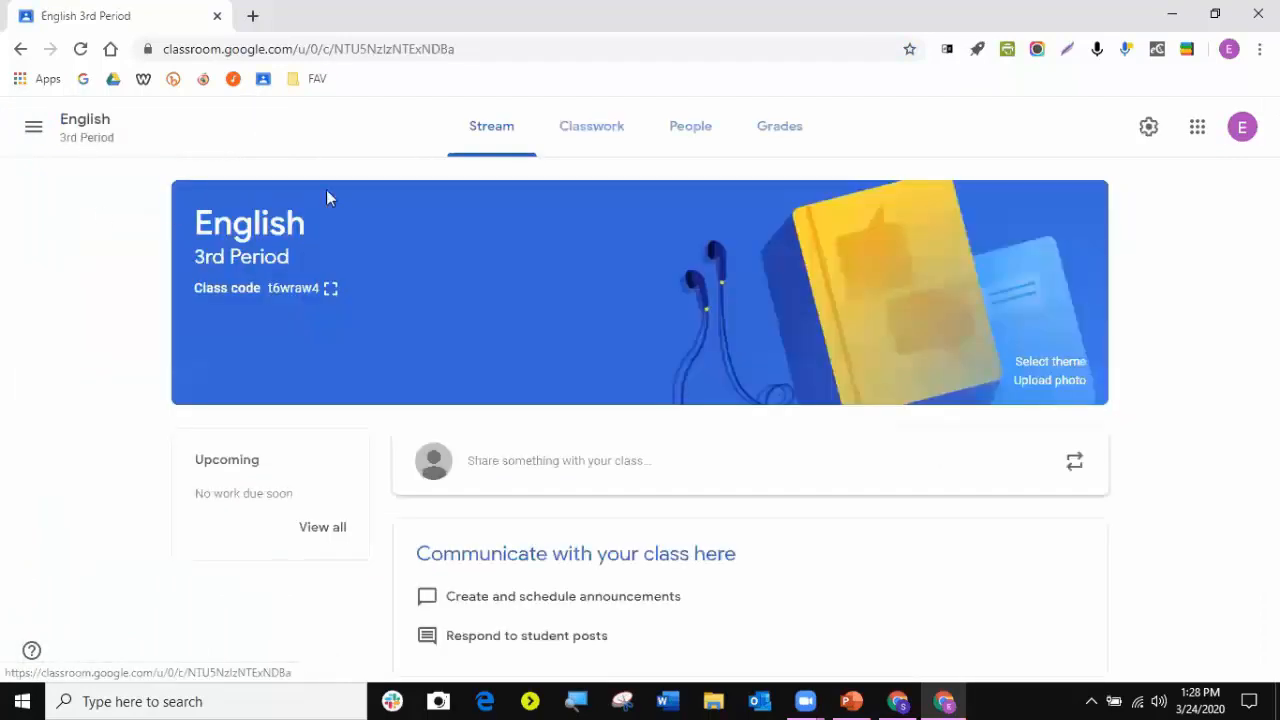
{"action": "left_click", "coordinate": [707, 145]}
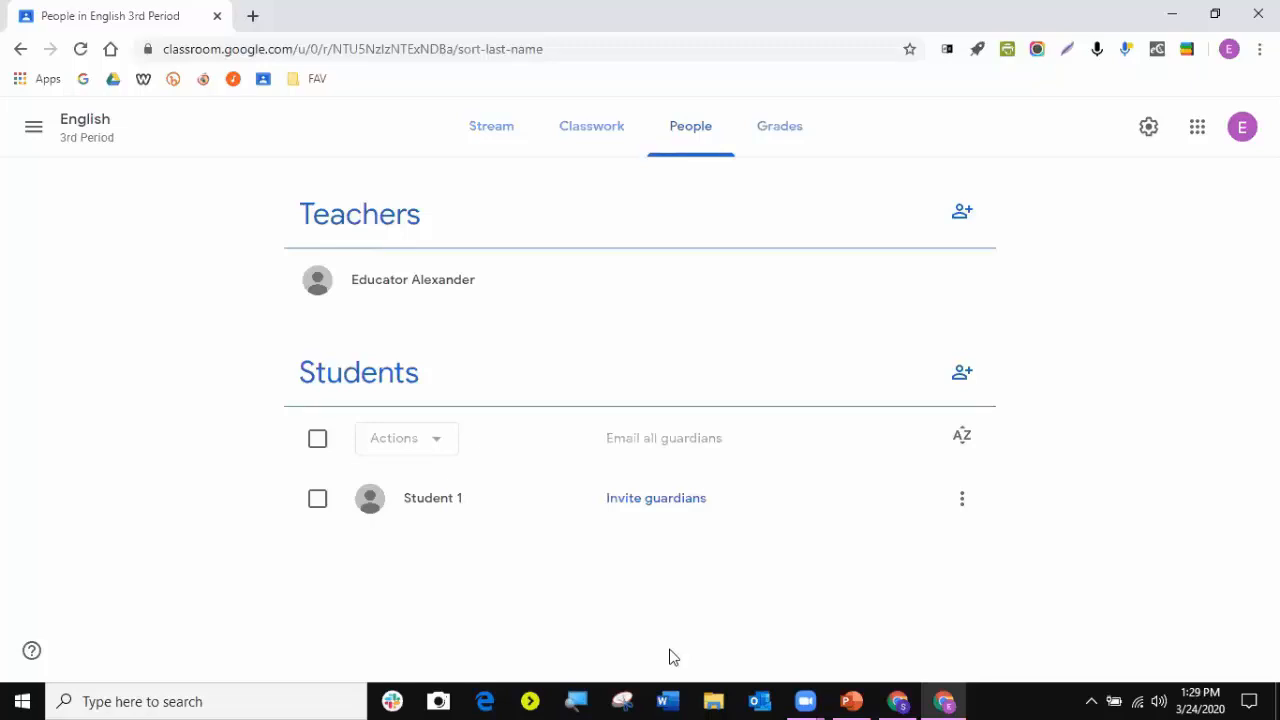
{"action": "left_click", "coordinate": [671, 651]}
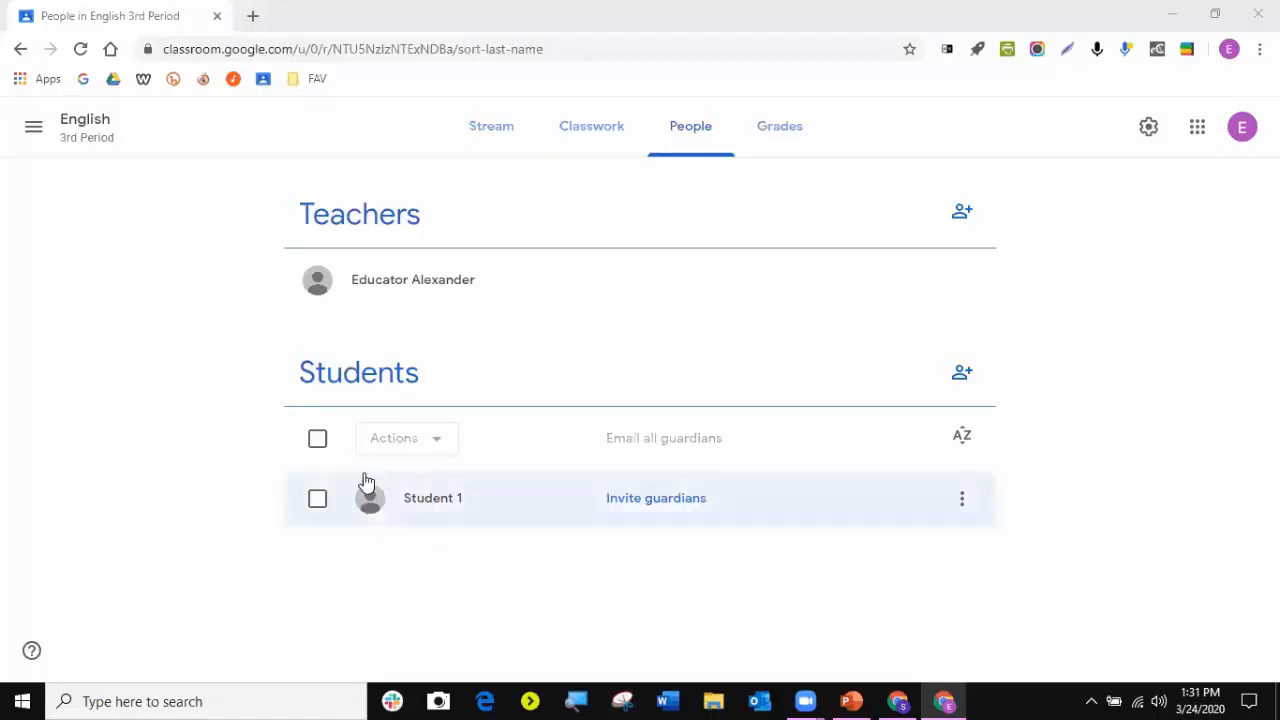
- Select Student 1 in the English class's student list and mute this student
{"action": "left_click", "coordinate": [318, 506]}
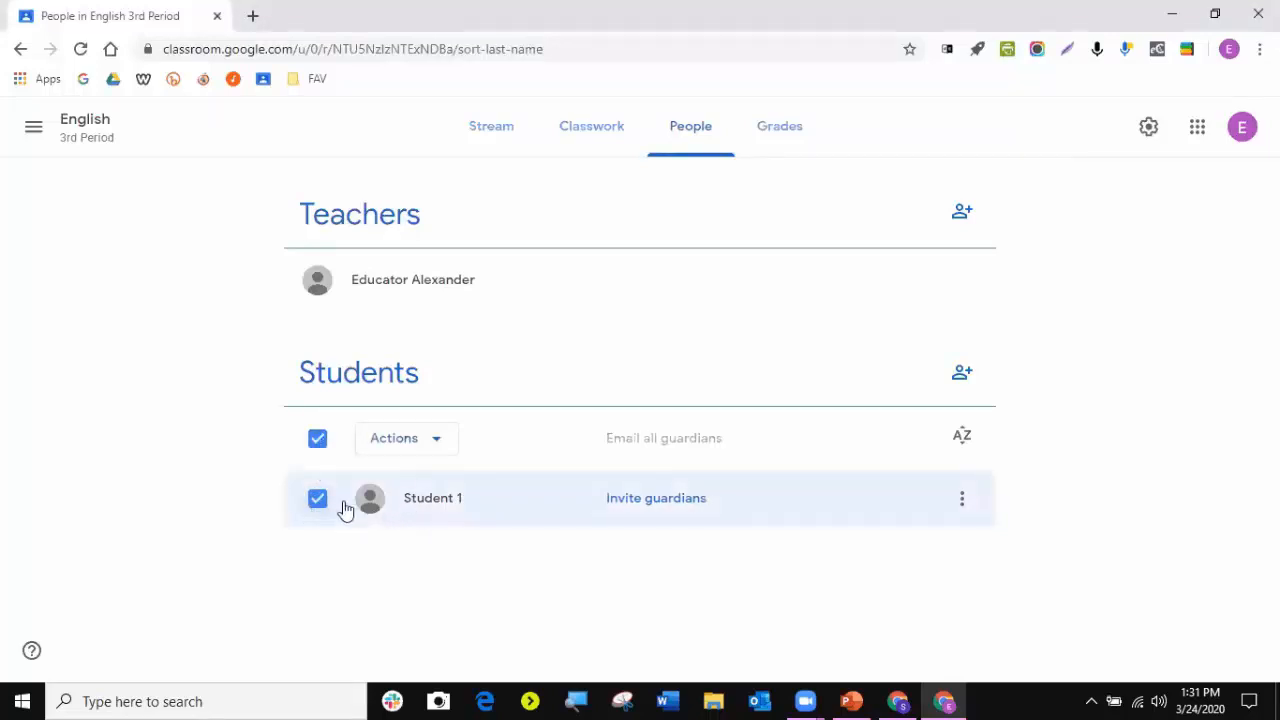
{"action": "left_click", "coordinate": [320, 449]}
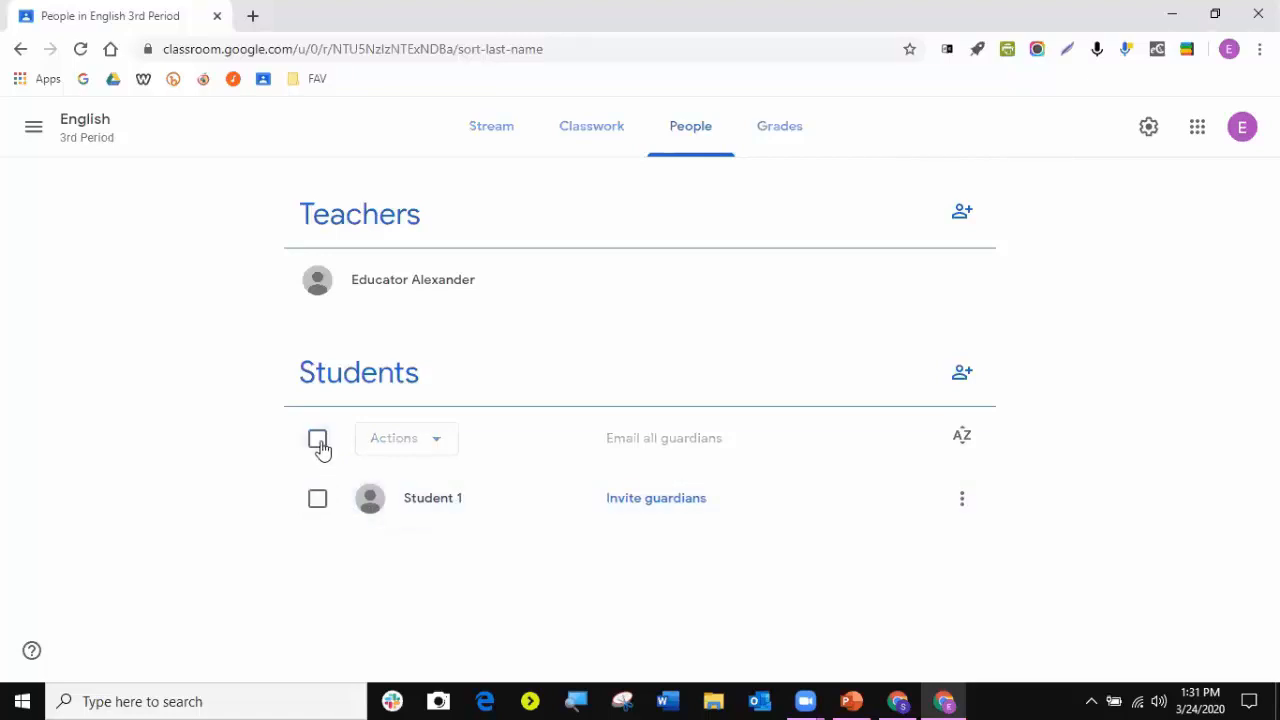
{"action": "left_click", "coordinate": [317, 448]}
{"action": "left_click", "coordinate": [315, 506]}
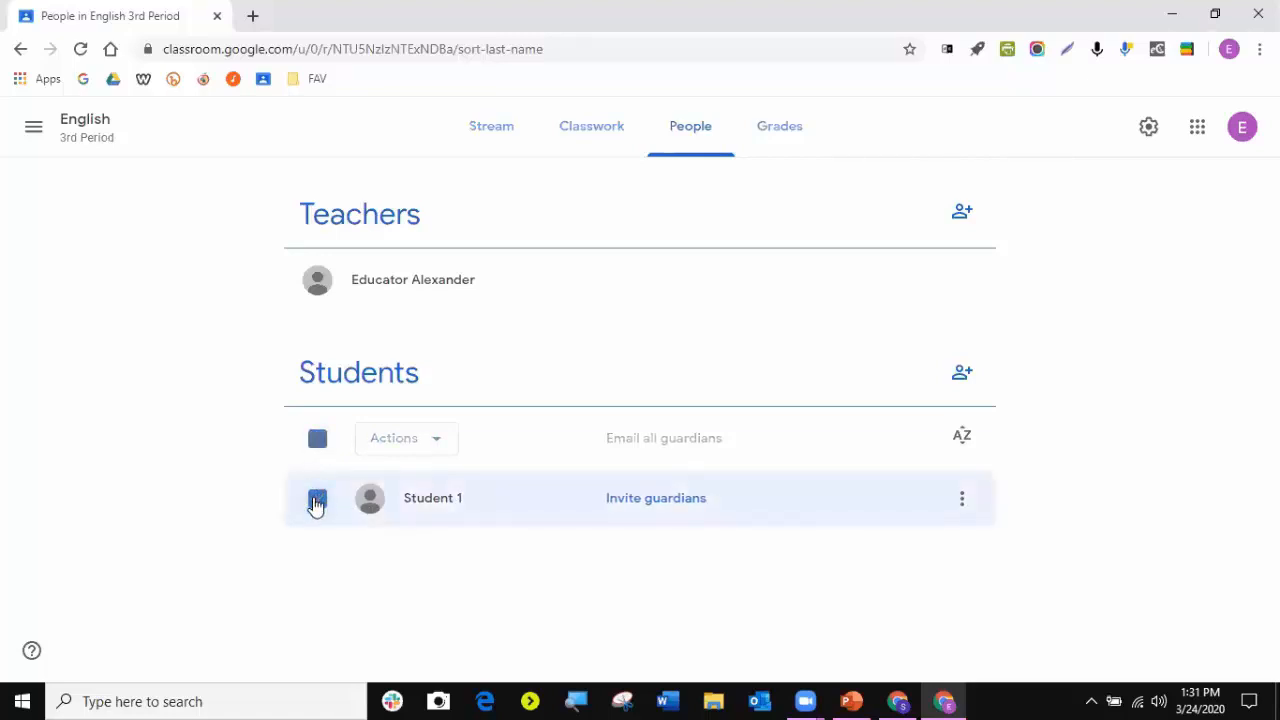
{"action": "left_click", "coordinate": [315, 508]}
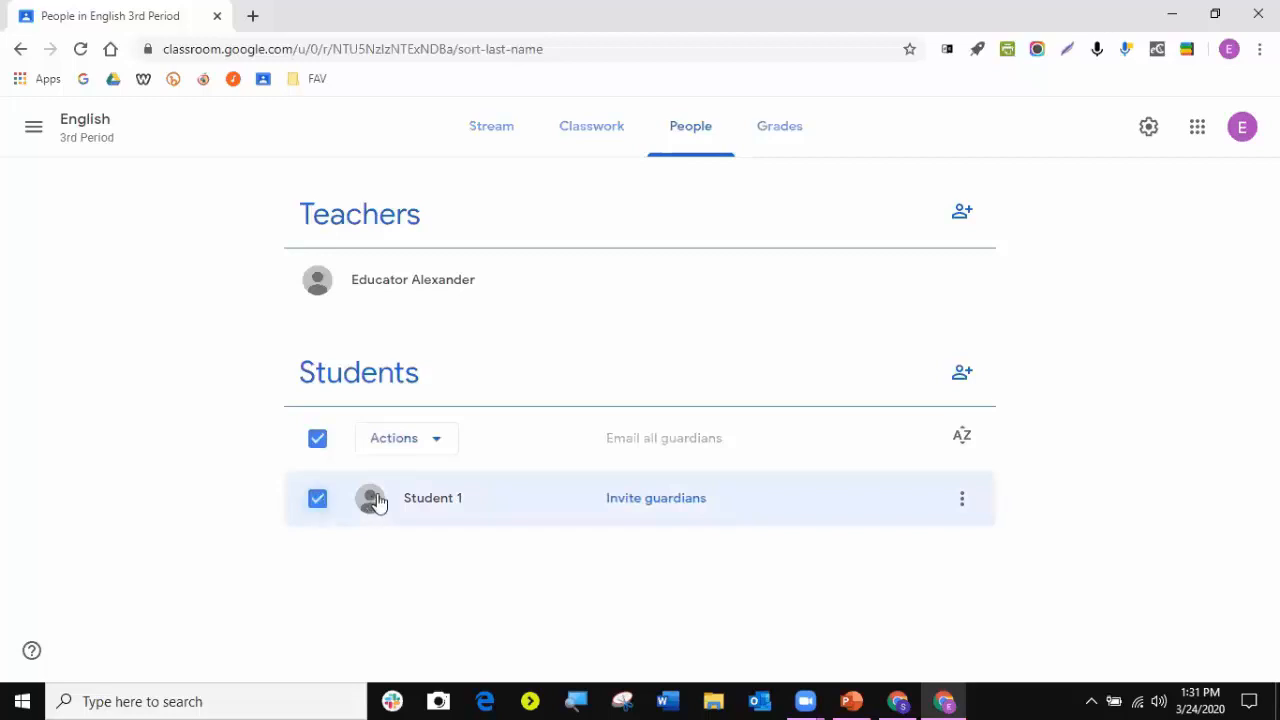
{"action": "left_click", "coordinate": [430, 454]}
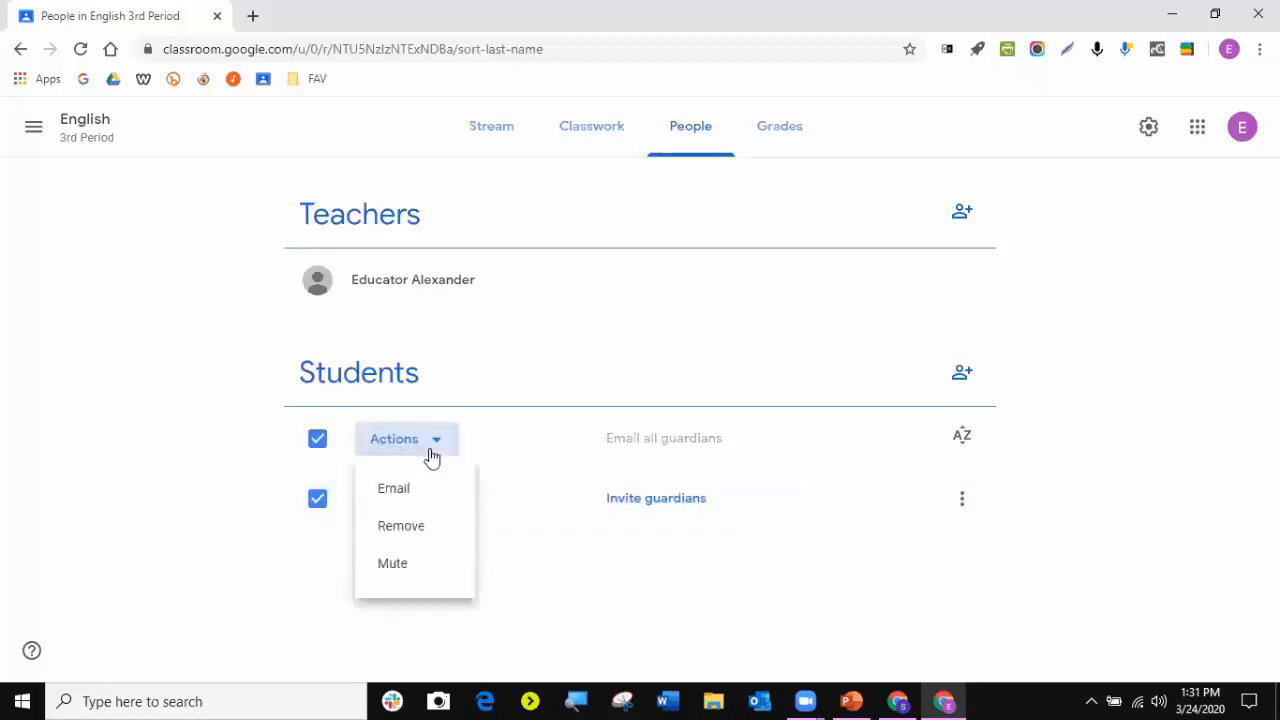
{"action": "left_click", "coordinate": [391, 566]}
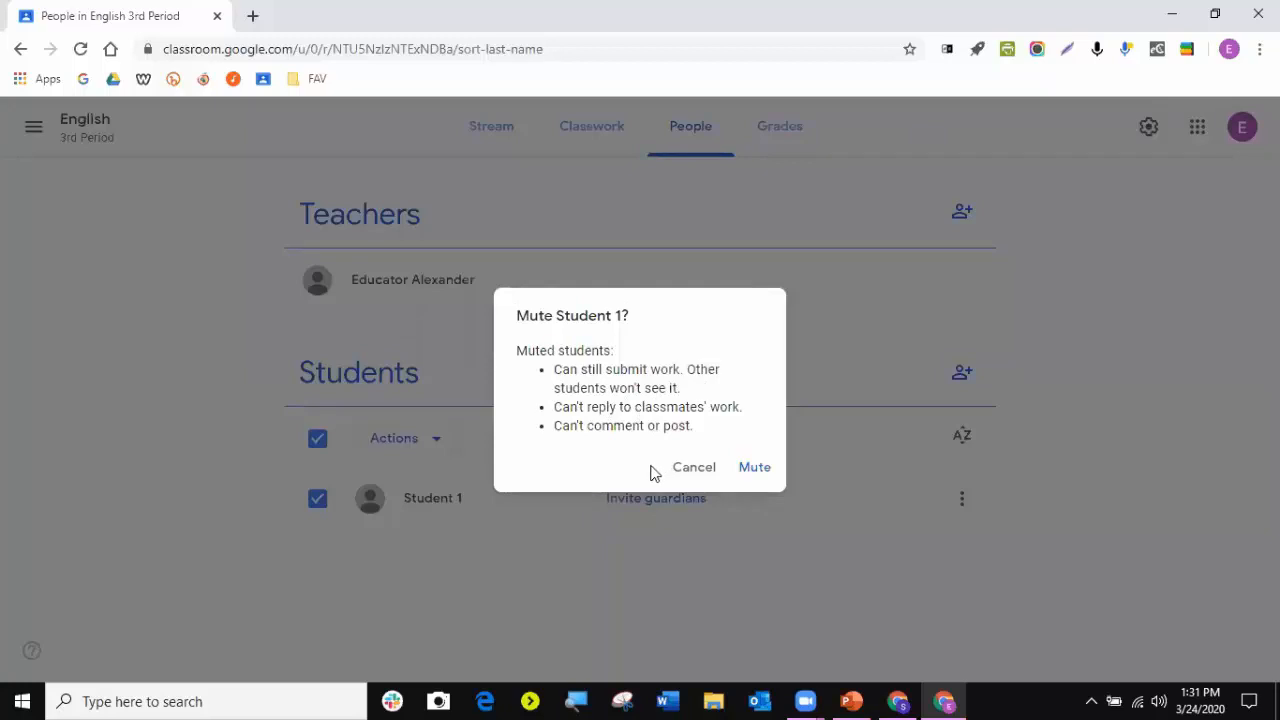
{"action": "left_click", "coordinate": [753, 470]}
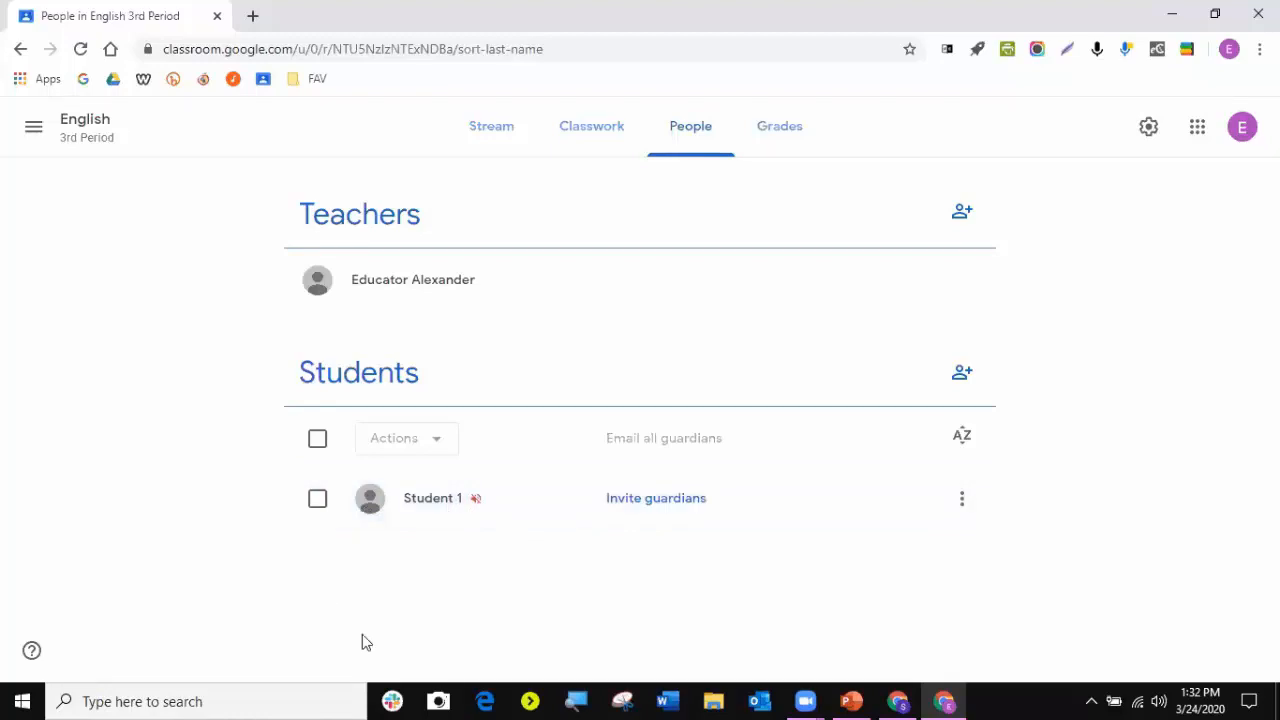
- Select Student 1 again and unmute this student
{"action": "left_click", "coordinate": [316, 503]}
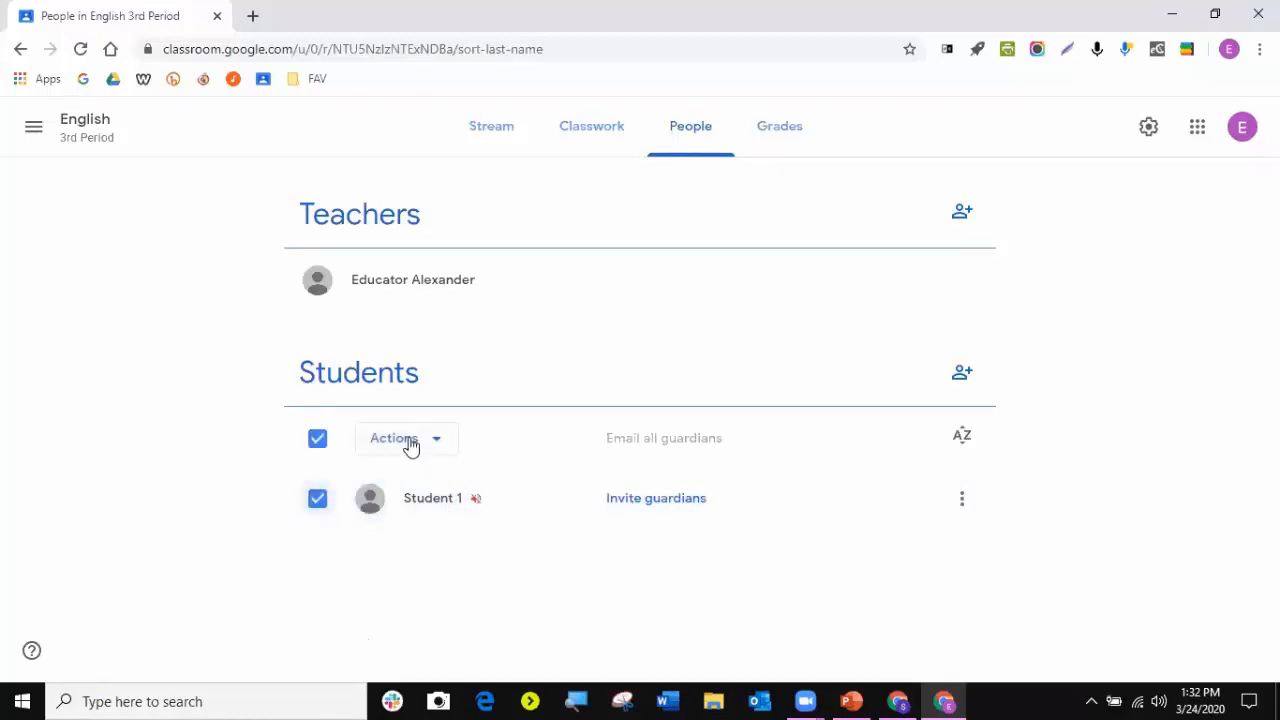
{"action": "left_click", "coordinate": [410, 442]}
{"action": "left_click", "coordinate": [446, 580]}
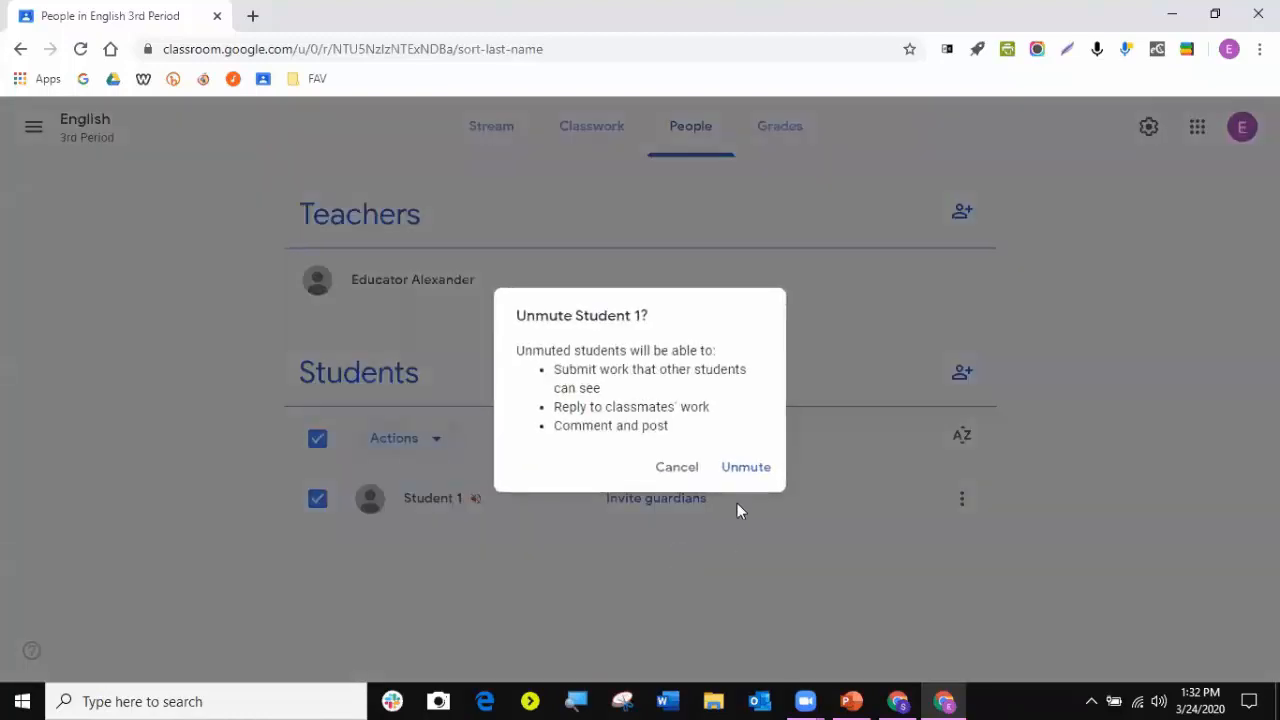
{"action": "left_click", "coordinate": [745, 467]}
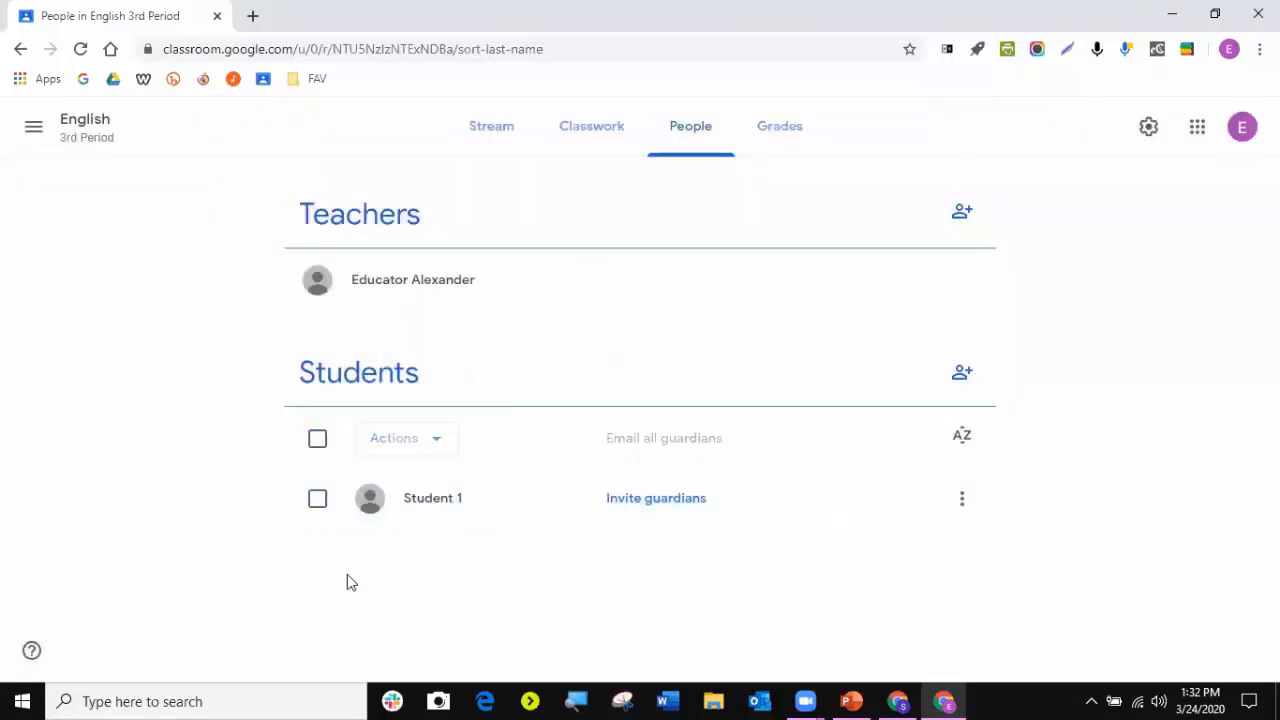
- Review the actions available for the selected Student 1 and the student's own options, and clear the selection
{"action": "left_click", "coordinate": [318, 500]}
{"action": "left_click", "coordinate": [426, 451]}
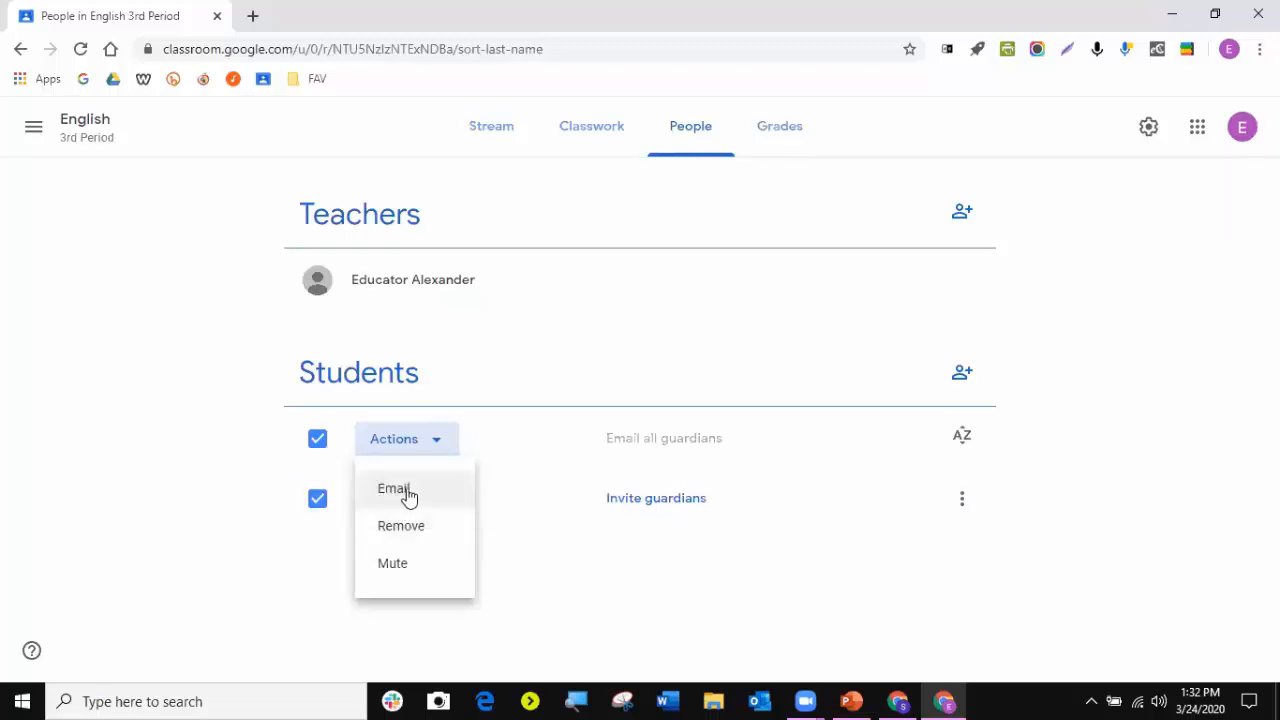
{"action": "left_click", "coordinate": [966, 507]}
{"action": "left_click", "coordinate": [963, 505]}
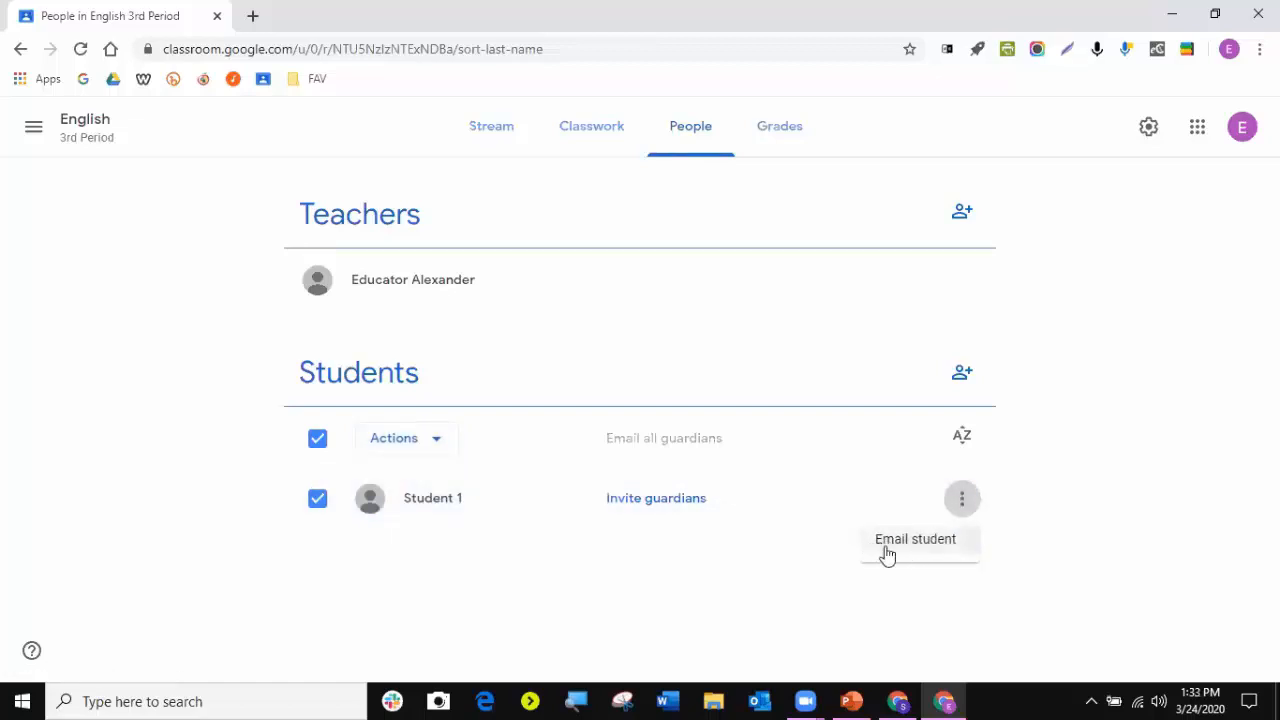
{"action": "left_click", "coordinate": [420, 583]}
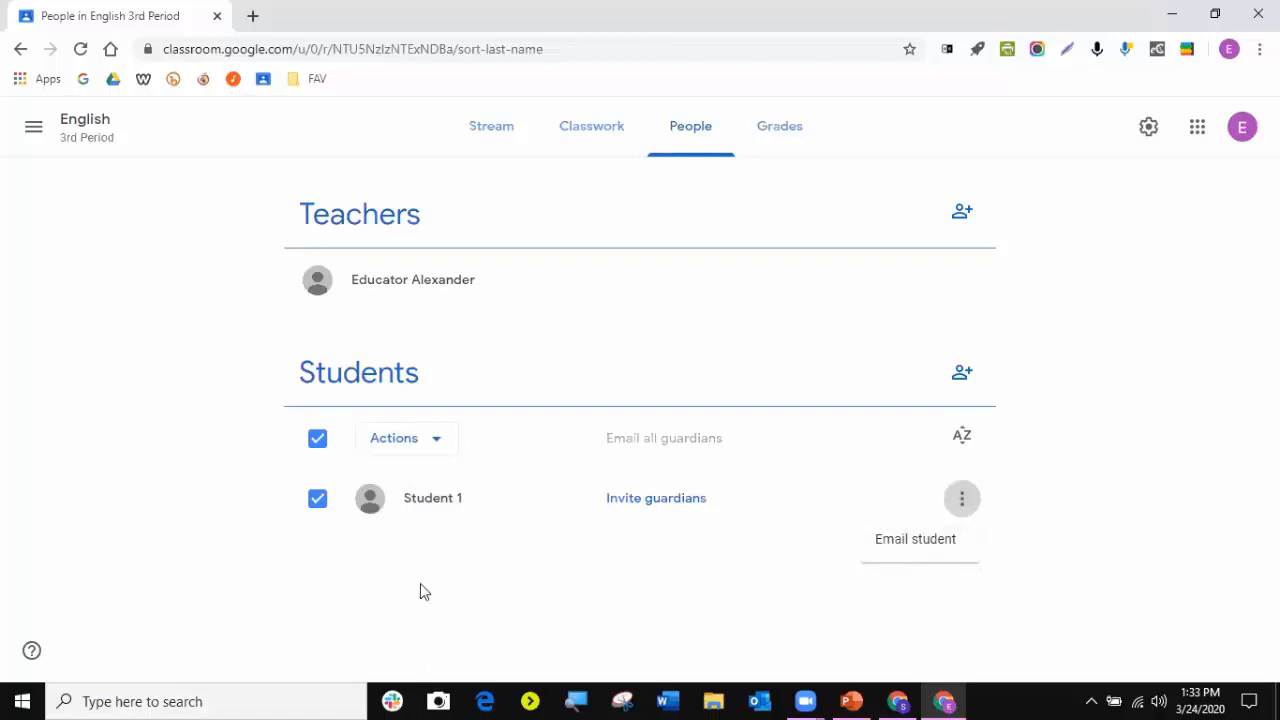
{"action": "left_click", "coordinate": [317, 499]}
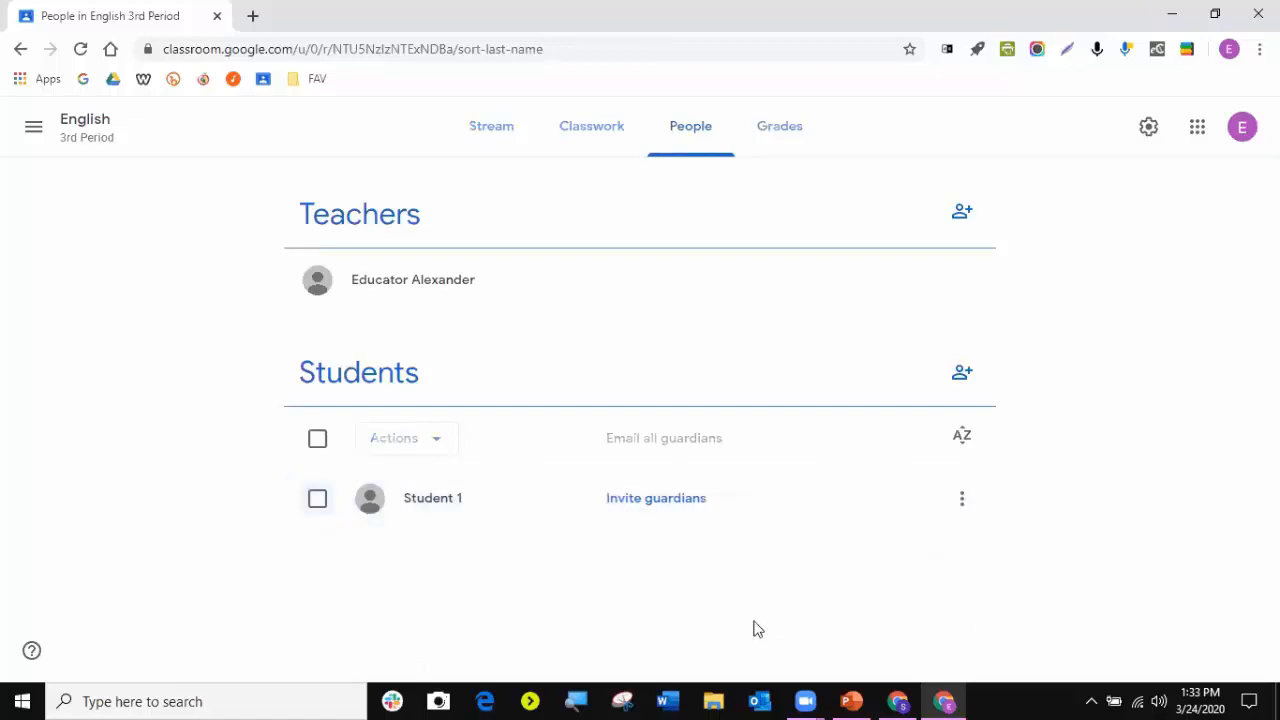
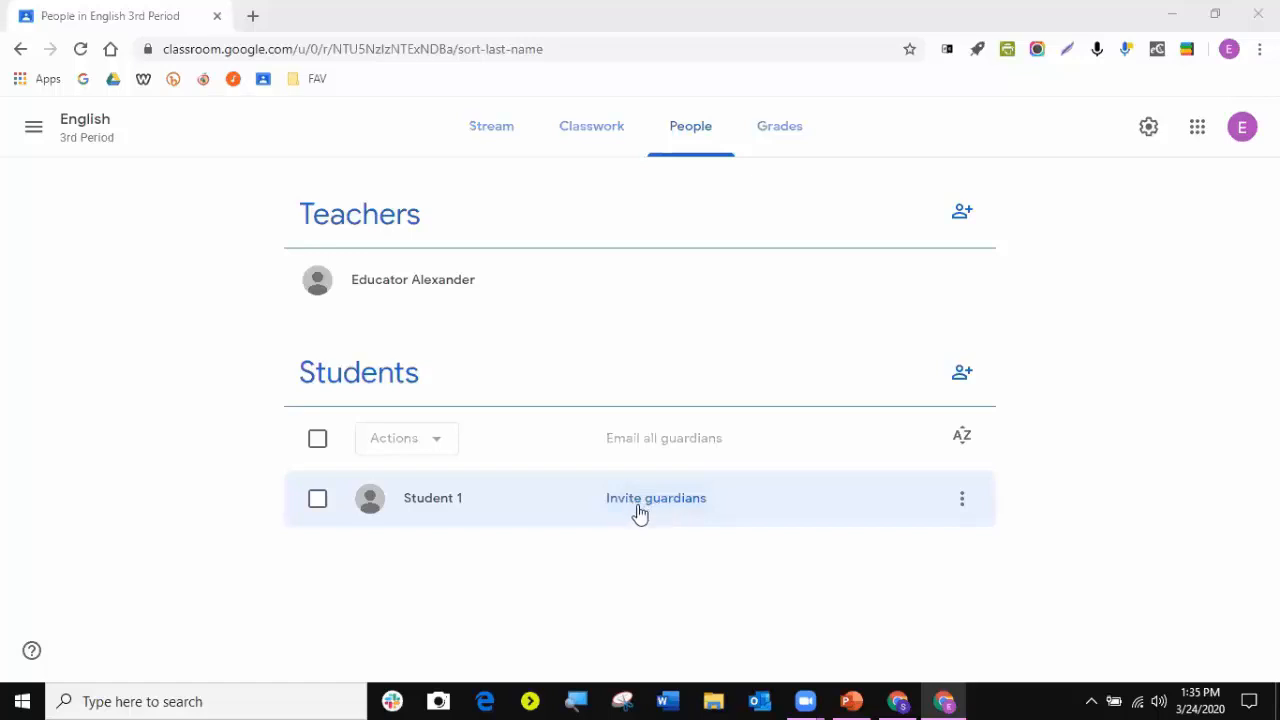
- Open the guardian invitation for Student 1, cancel it, and view the Guardian summaries option in the class settings
{"action": "left_click", "coordinate": [647, 505]}
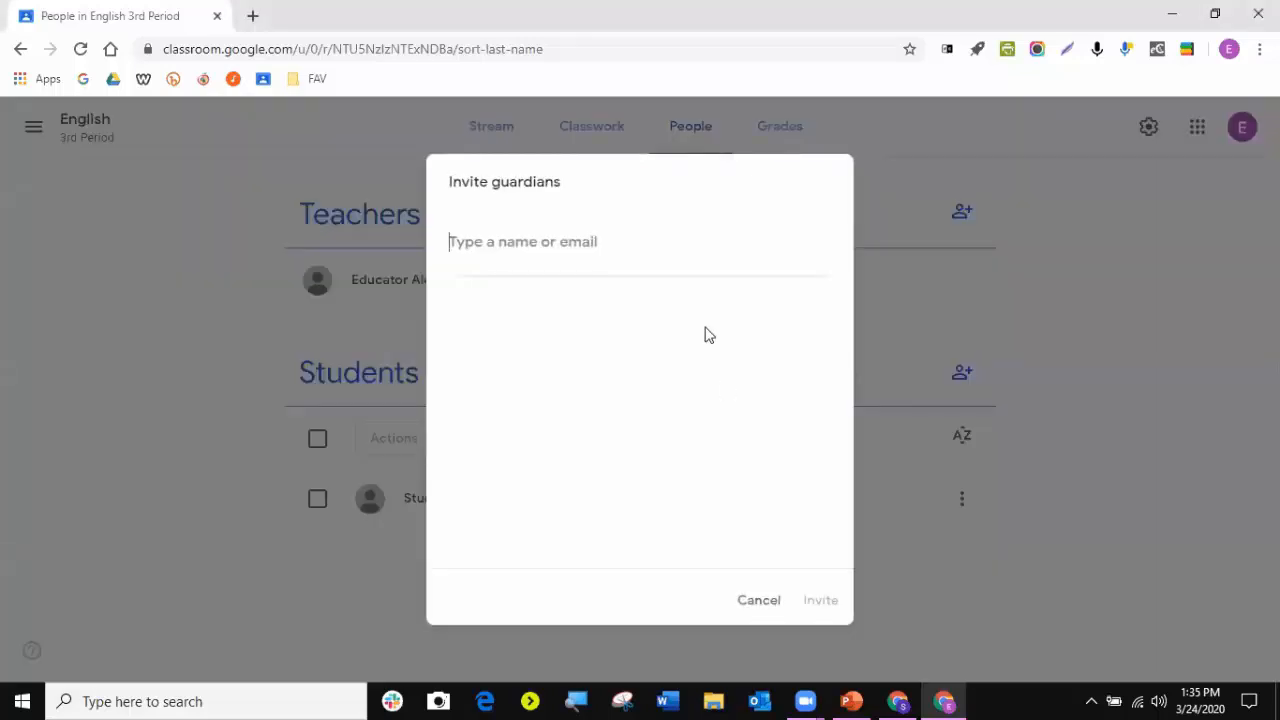
{"action": "left_click", "coordinate": [762, 600]}
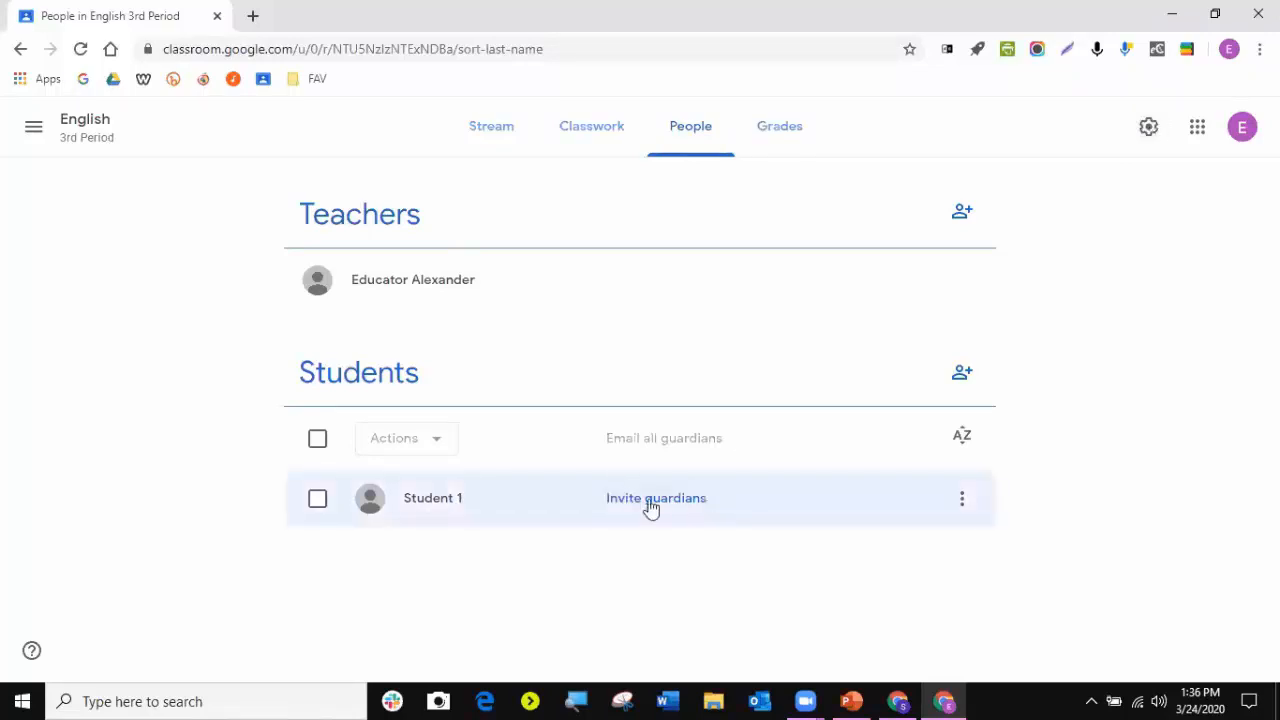
{"action": "left_click", "coordinate": [1150, 128]}
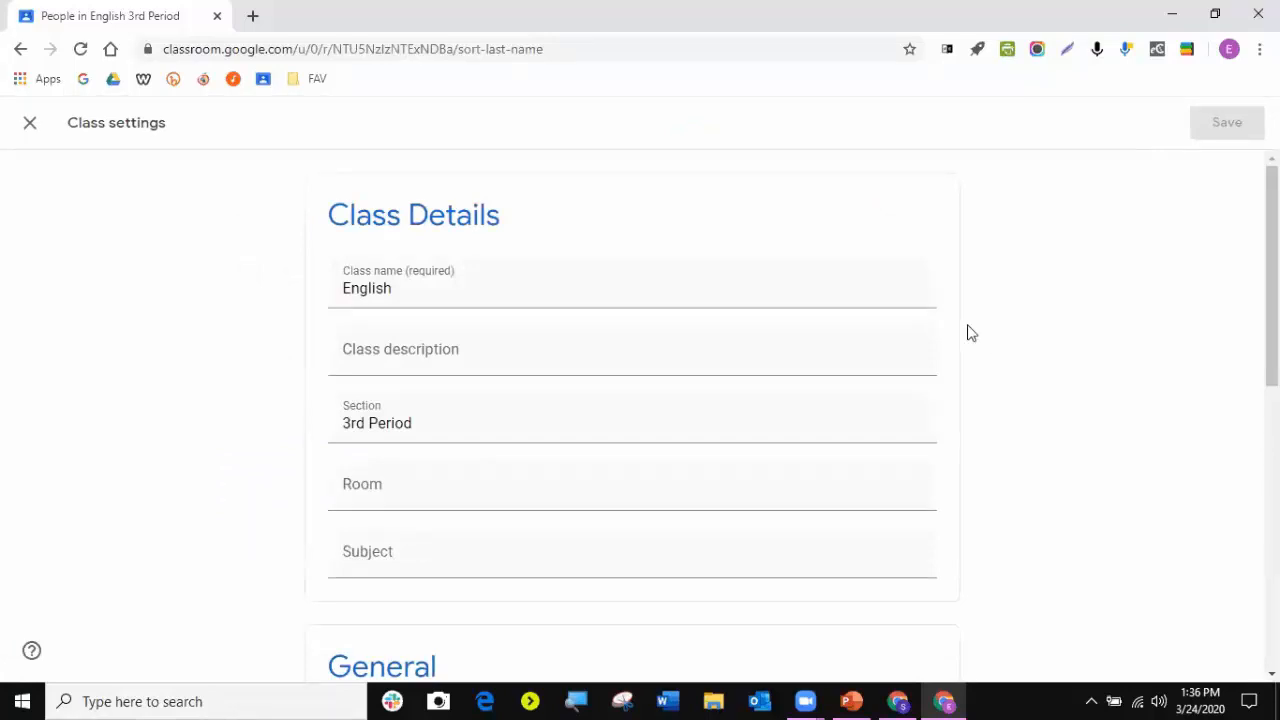
{"action": "scroll", "coordinate": [866, 403], "scroll_direction": "down", "scroll_amount": 6}
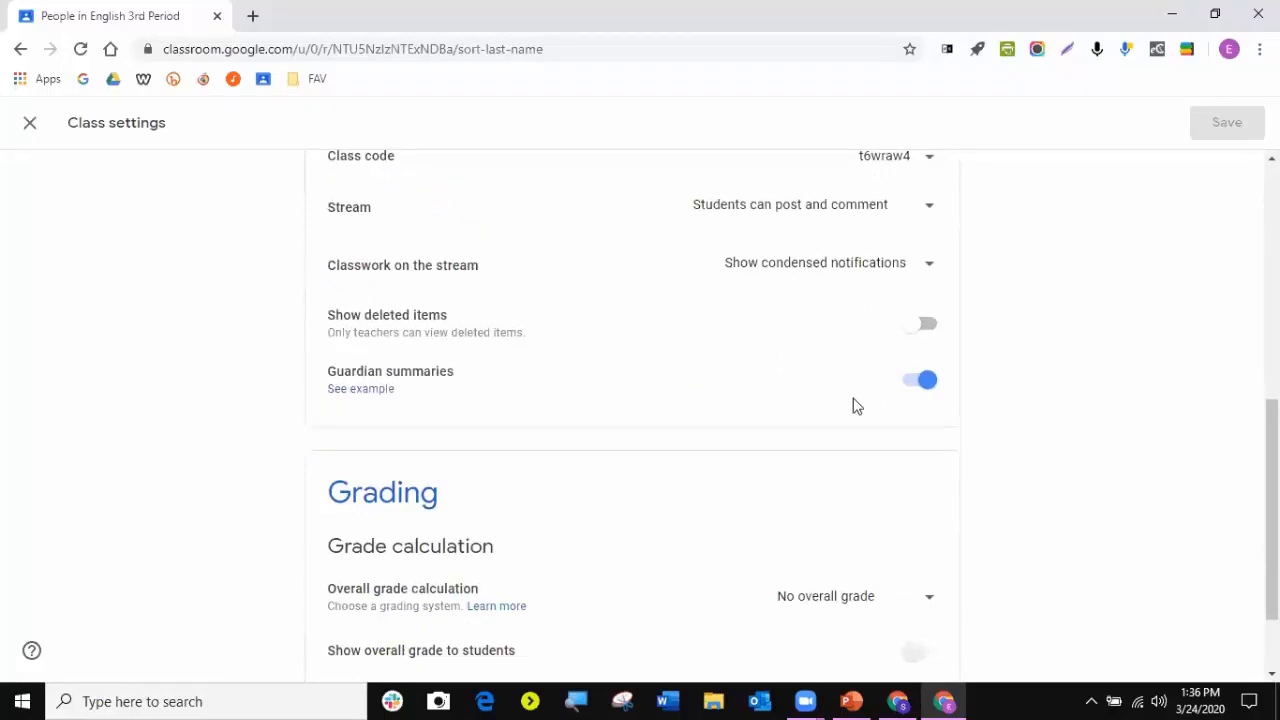
- Open the Guardian summaries example from the class settings and examine the student work sections of the sample weekly email
{"action": "scroll", "coordinate": [851, 408], "scroll_direction": "up", "scroll_amount": 6}
{"action": "scroll", "coordinate": [851, 397], "scroll_direction": "down", "scroll_amount": 4}
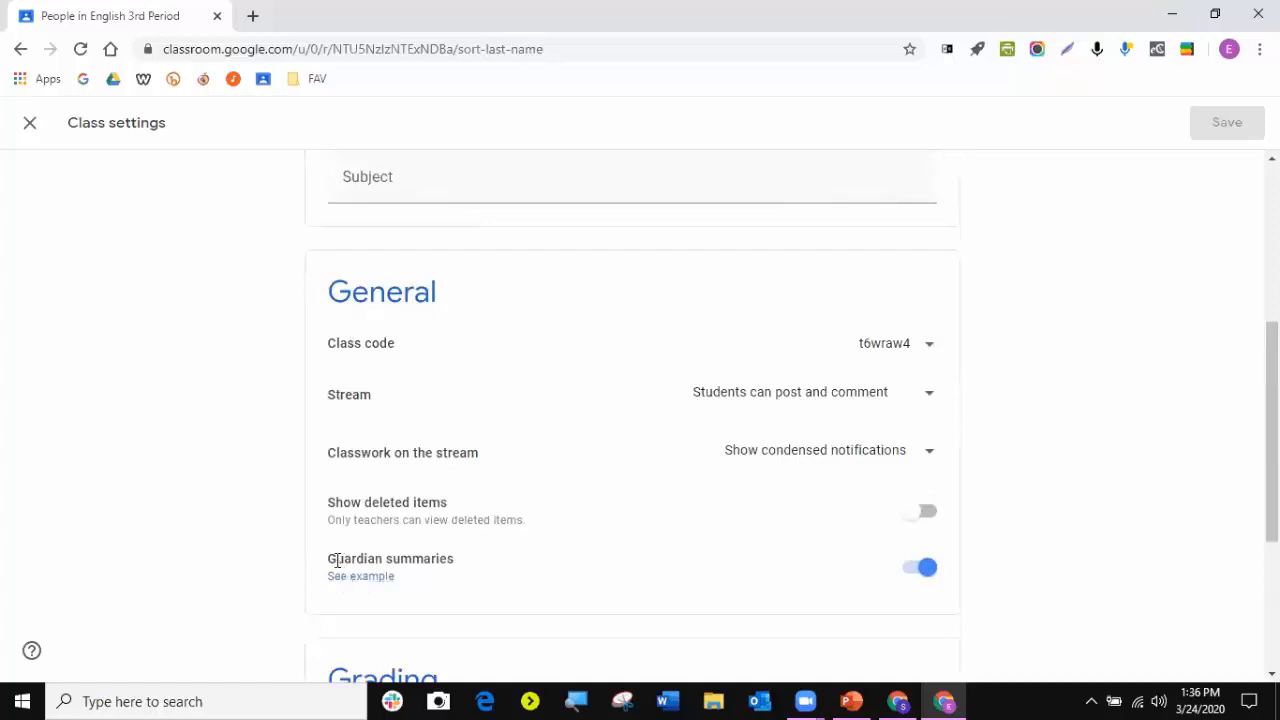
{"action": "left_click_drag", "start_coordinate": [329, 558], "coordinate": [467, 561]}
{"action": "left_click", "coordinate": [435, 584]}
{"action": "left_click", "coordinate": [368, 578]}
{"action": "scroll", "coordinate": [777, 446], "scroll_direction": "down", "scroll_amount": 5}
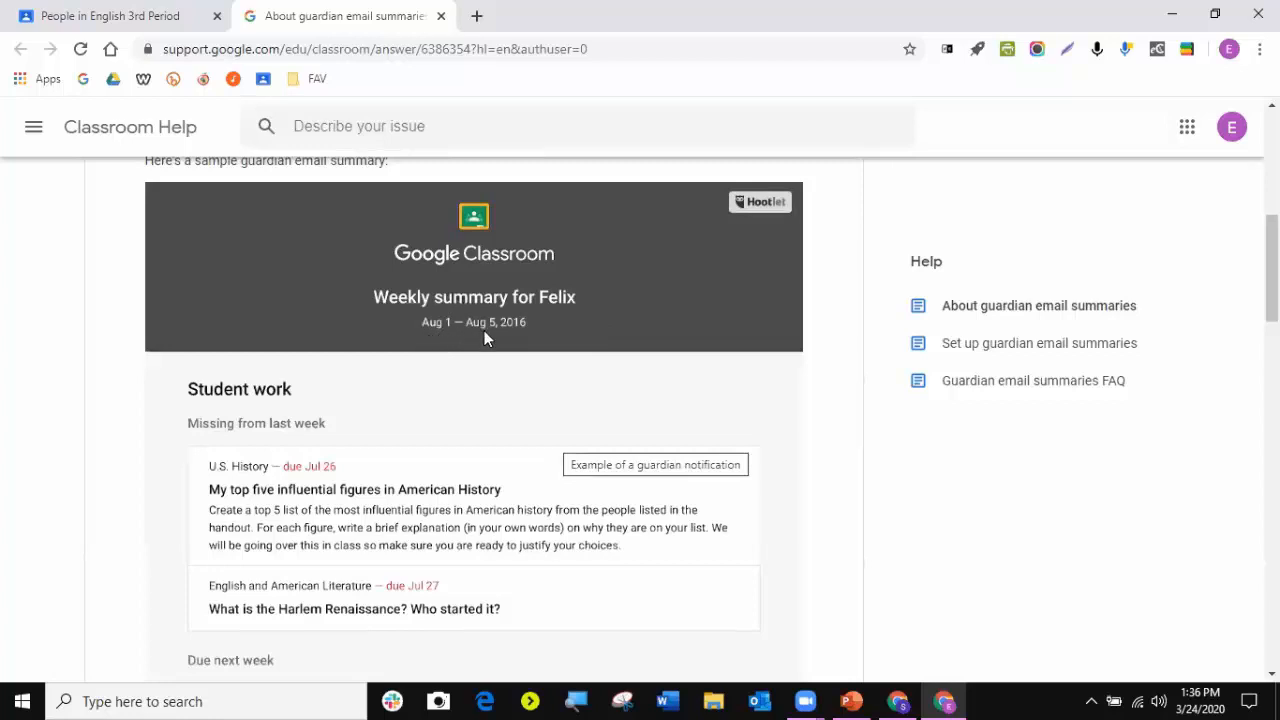
{"action": "scroll", "coordinate": [126, 395], "scroll_direction": "down", "scroll_amount": 2}
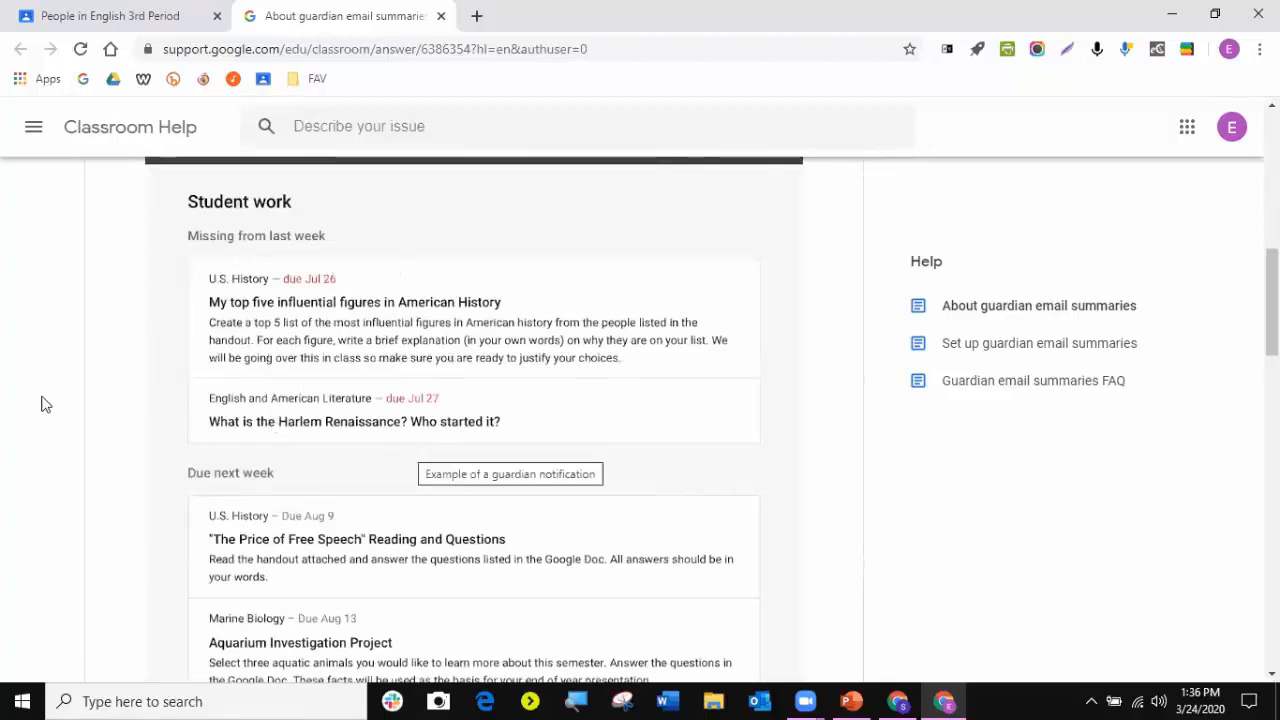
{"action": "scroll", "coordinate": [45, 403], "scroll_direction": "down", "scroll_amount": 2}
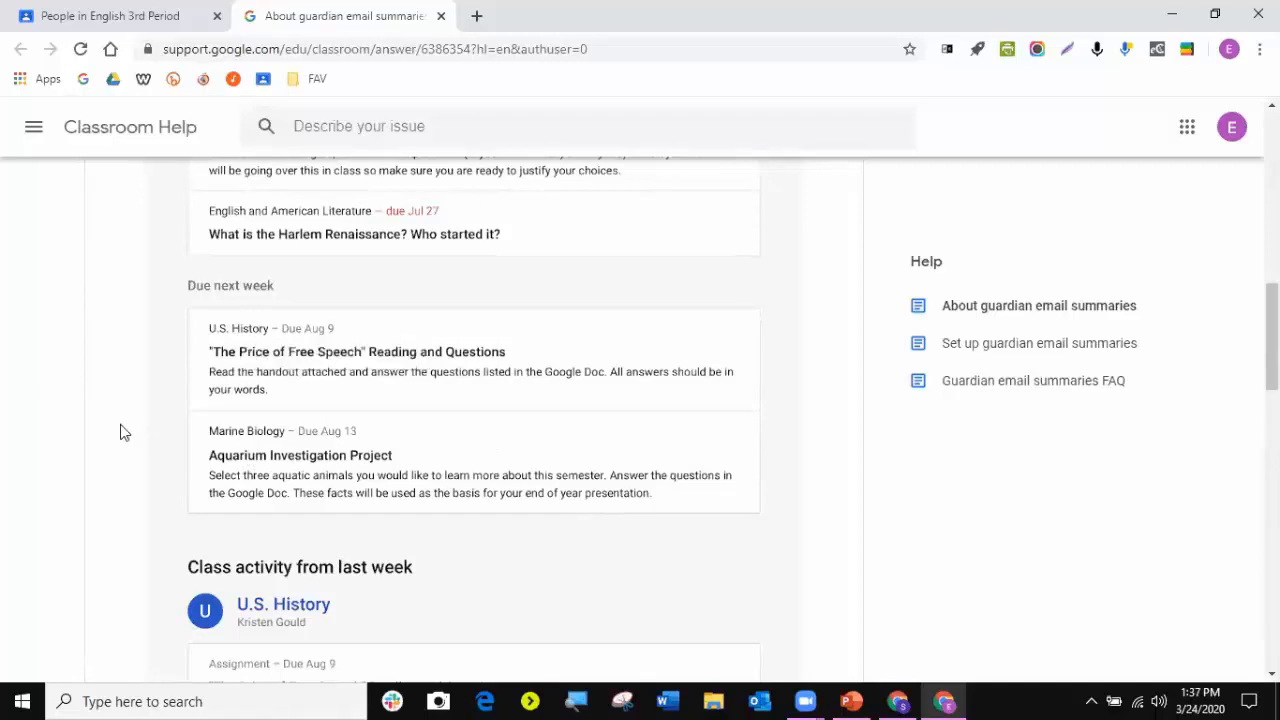
{"action": "scroll", "coordinate": [120, 431], "scroll_direction": "down", "scroll_amount": 2}
{"action": "scroll", "coordinate": [120, 431], "scroll_direction": "down", "scroll_amount": 2}
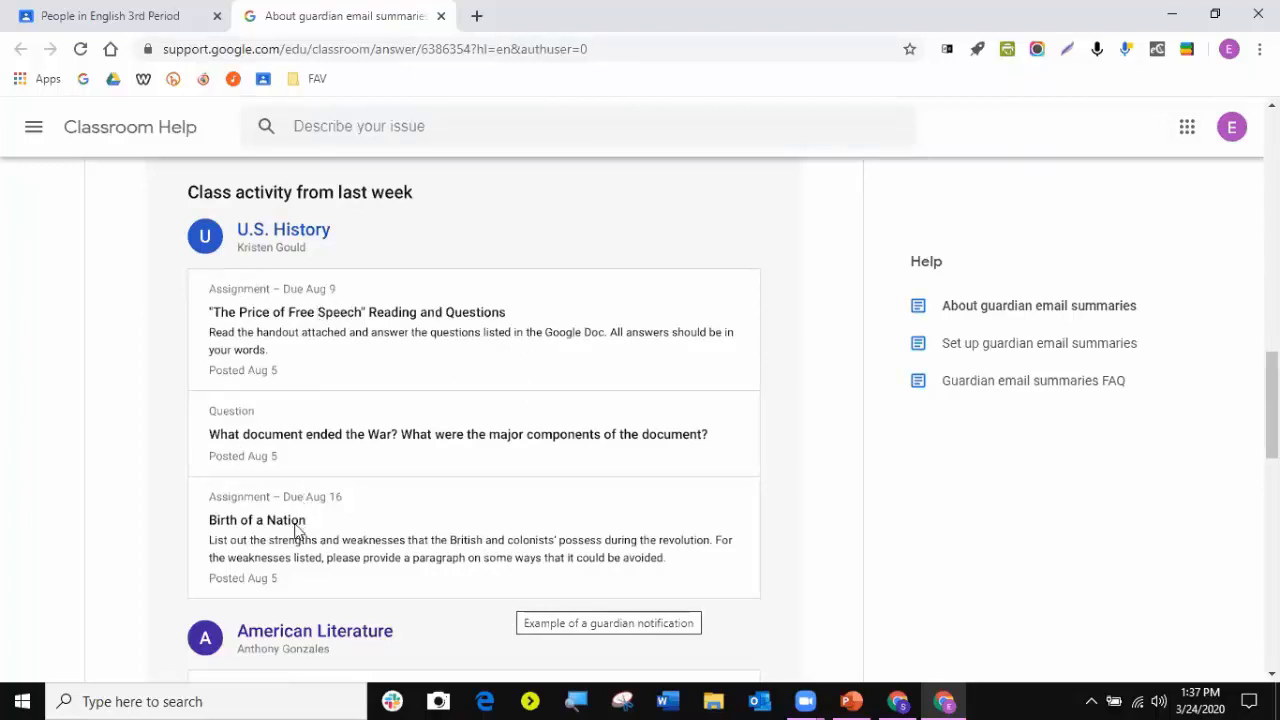
- Review the class activity sections of the sample guardian email, return to its heading, and close the help page
{"action": "scroll", "coordinate": [300, 525], "scroll_direction": "down", "scroll_amount": 3}
{"action": "scroll", "coordinate": [297, 530], "scroll_direction": "down", "scroll_amount": 1}
{"action": "scroll", "coordinate": [289, 362], "scroll_direction": "down", "scroll_amount": 1}
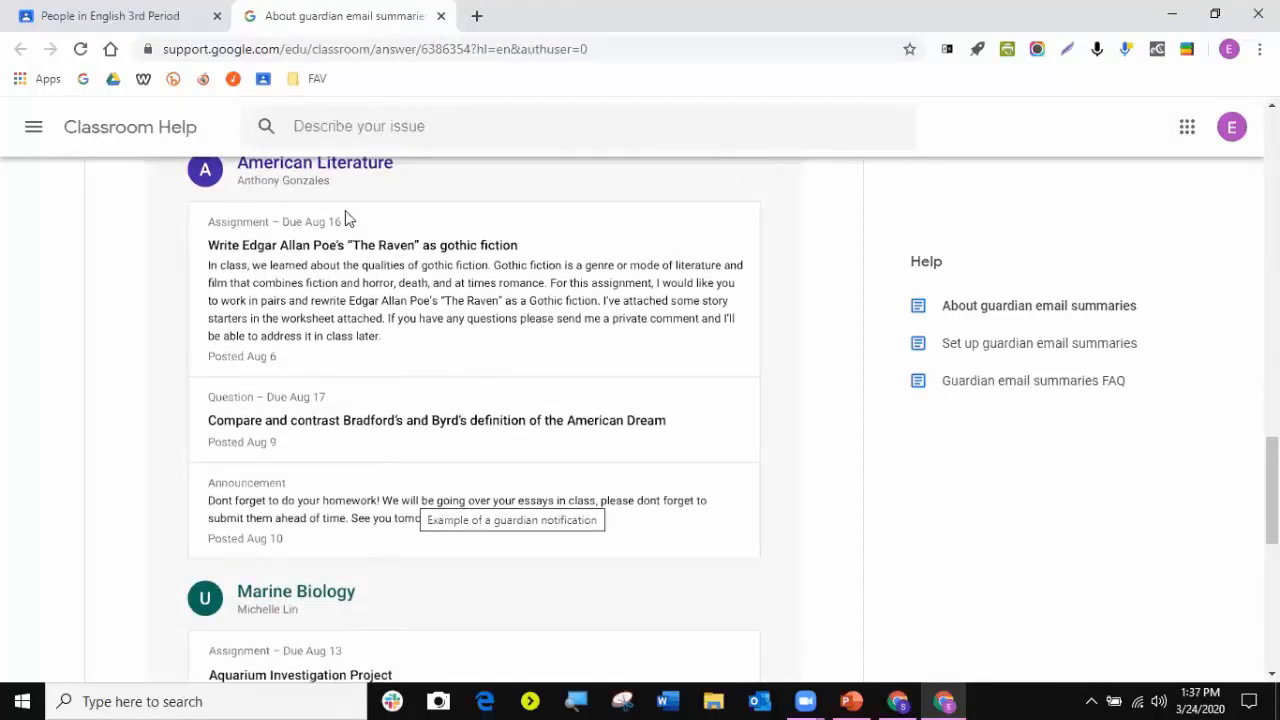
{"action": "scroll", "coordinate": [489, 377], "scroll_direction": "down", "scroll_amount": 4}
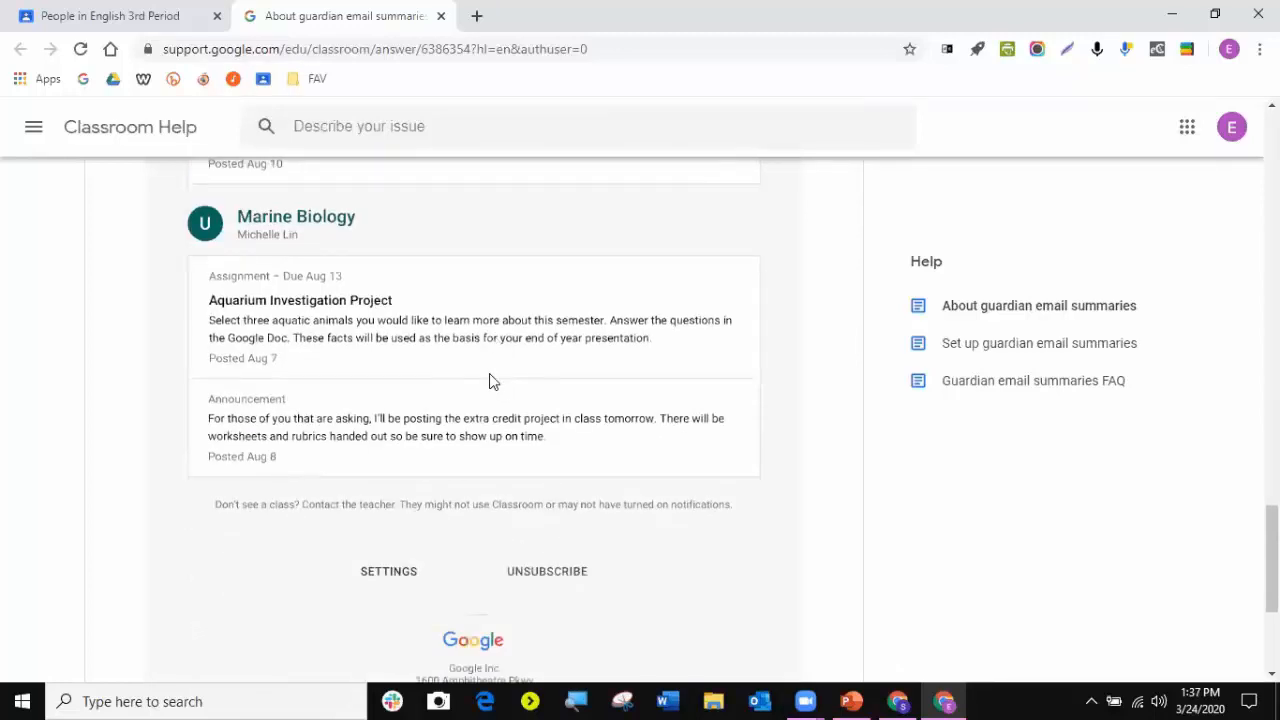
{"action": "scroll", "coordinate": [489, 380], "scroll_direction": "up", "scroll_amount": 9}
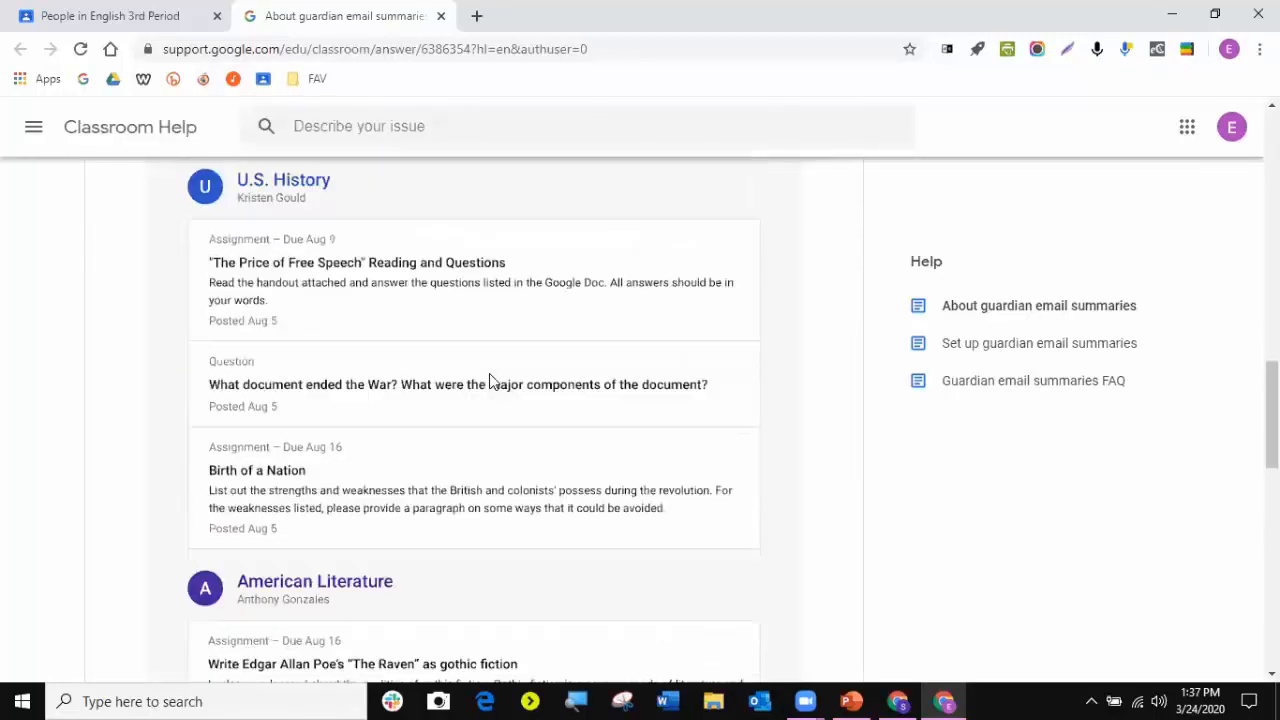
{"action": "scroll", "coordinate": [489, 380], "scroll_direction": "up", "scroll_amount": 9}
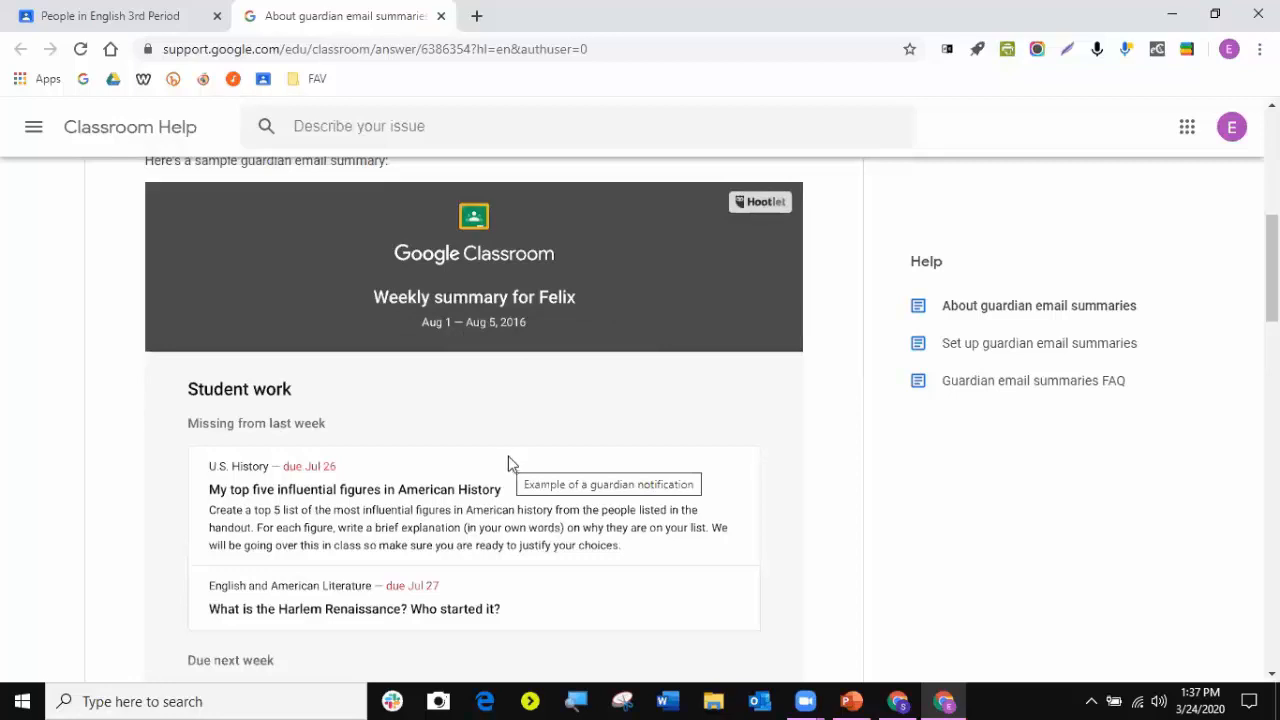
{"action": "left_click", "coordinate": [441, 16]}
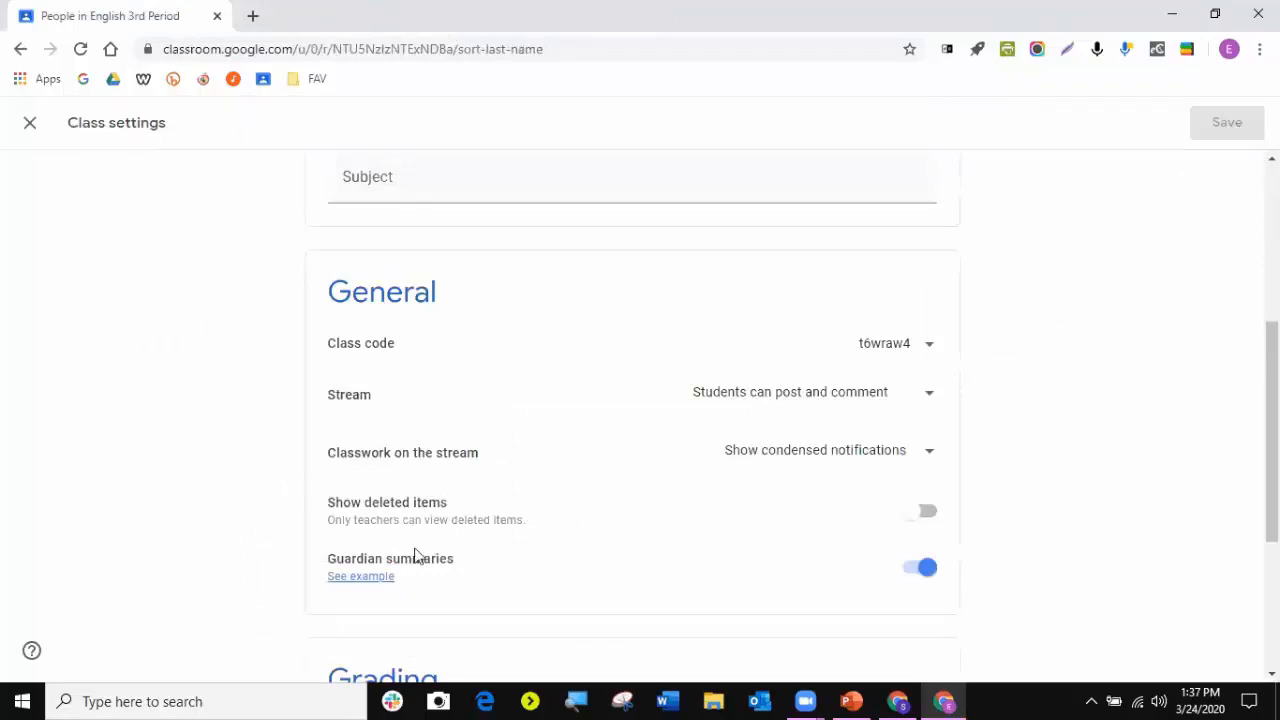
- Turn Guardian summaries off and on again, add the class to guardian email summaries, and discard the class settings changes
{"action": "left_click", "coordinate": [920, 570]}
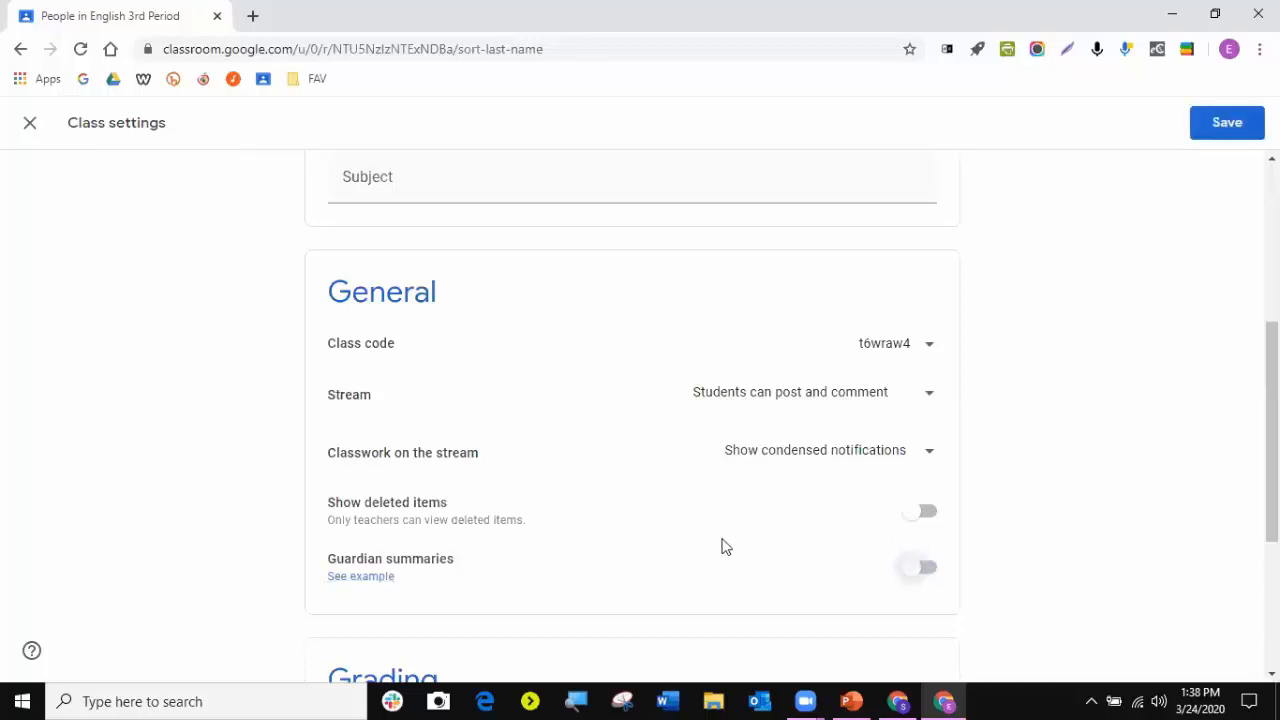
{"action": "left_click", "coordinate": [918, 572]}
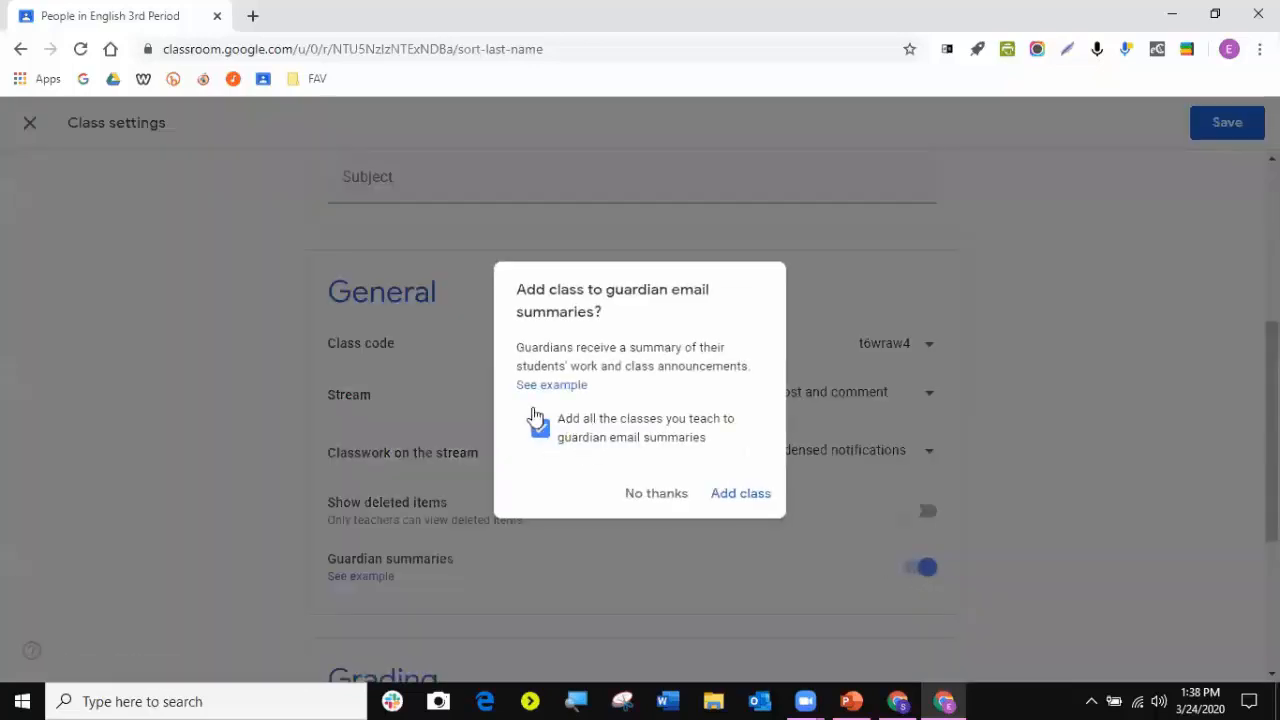
{"action": "left_click", "coordinate": [751, 497]}
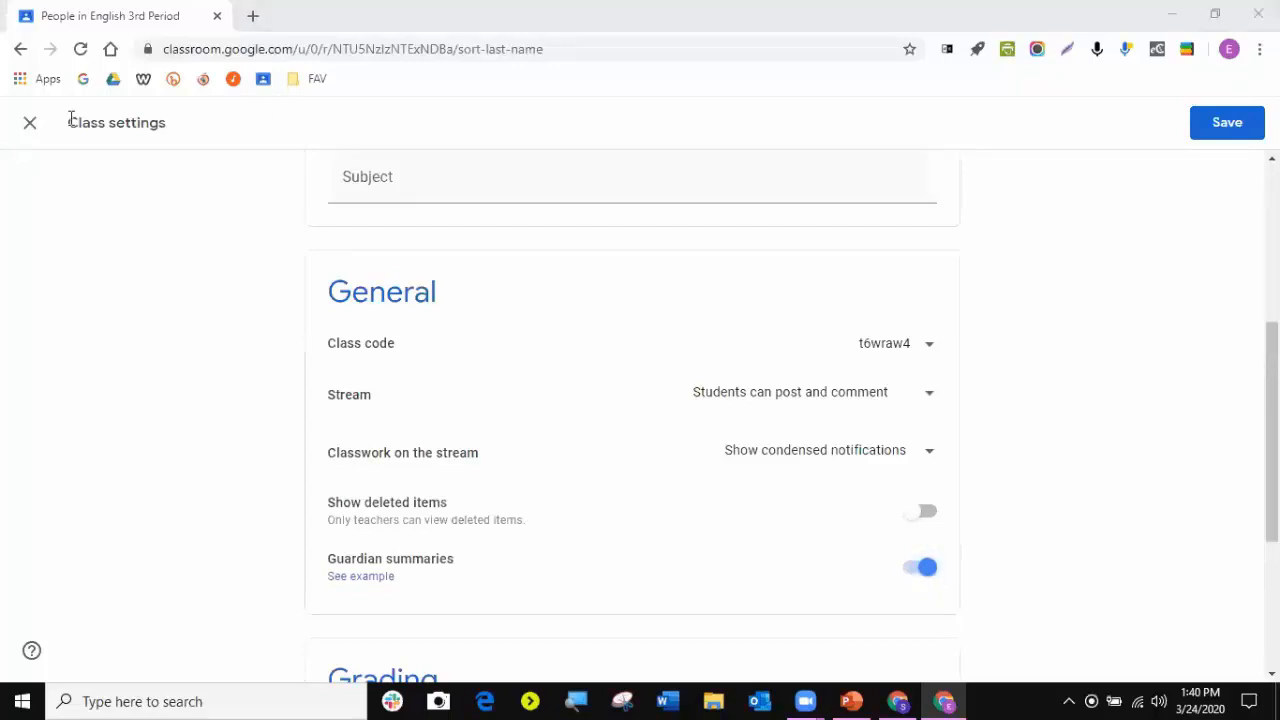
{"action": "left_click", "coordinate": [30, 122]}
{"action": "left_click", "coordinate": [718, 436]}
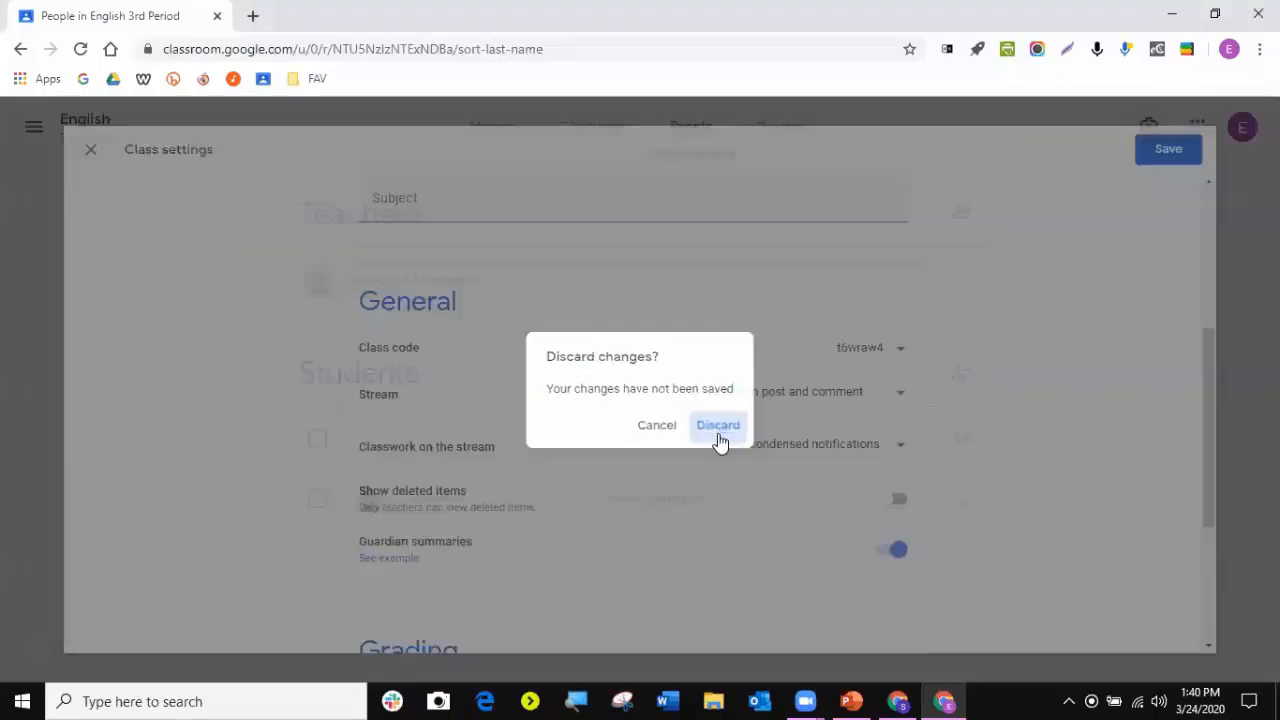
- Select all students in the English class and view the actions available for them
{"action": "left_click", "coordinate": [317, 442]}
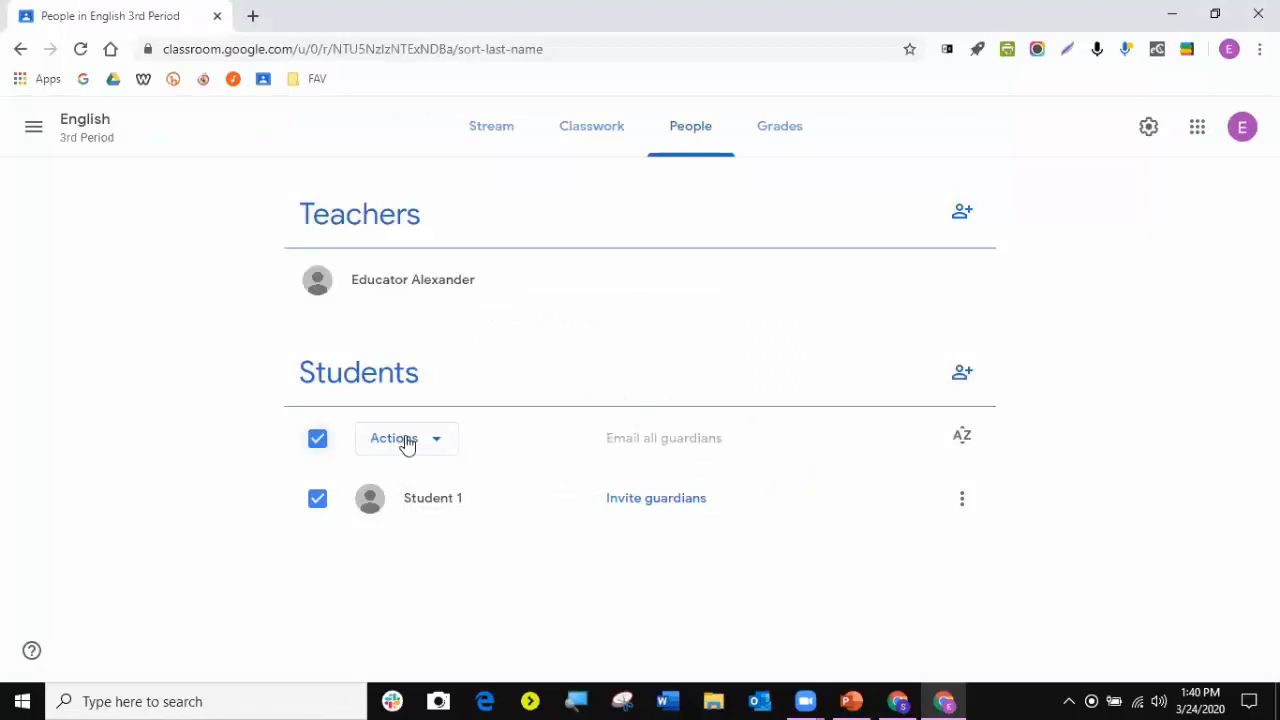
{"action": "left_click", "coordinate": [406, 445]}
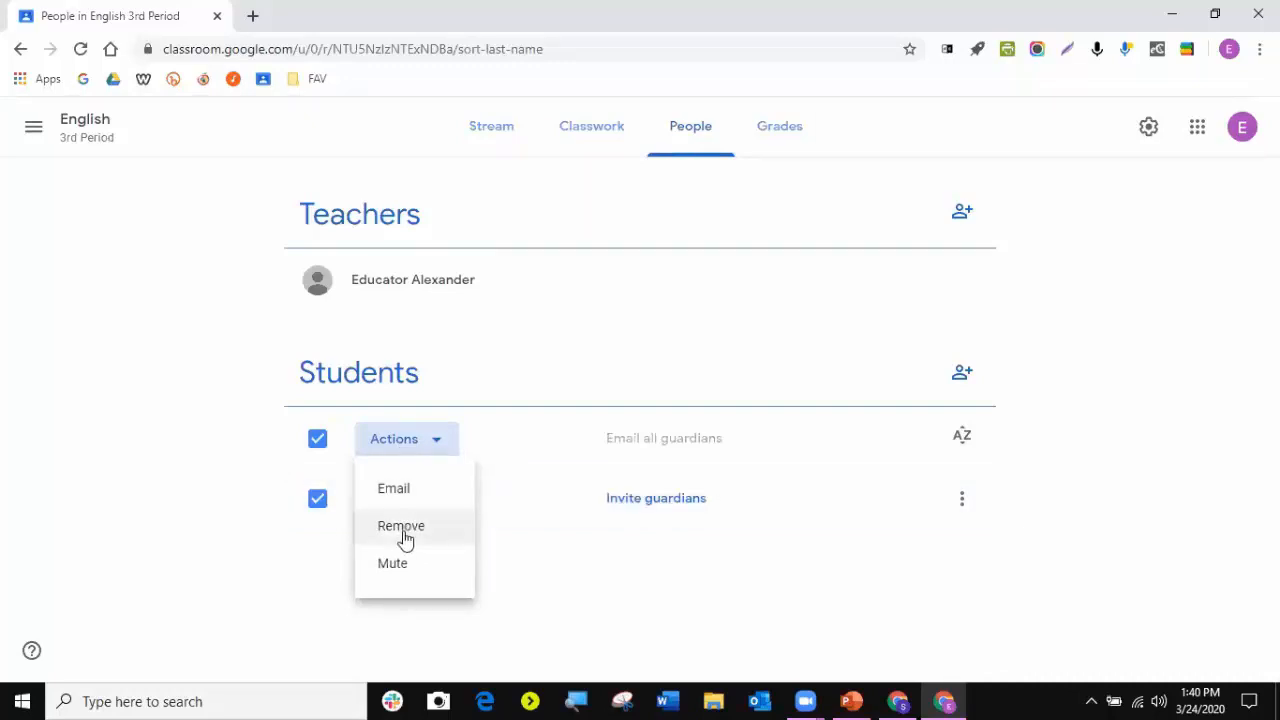
{"action": "left_click", "coordinate": [683, 446]}
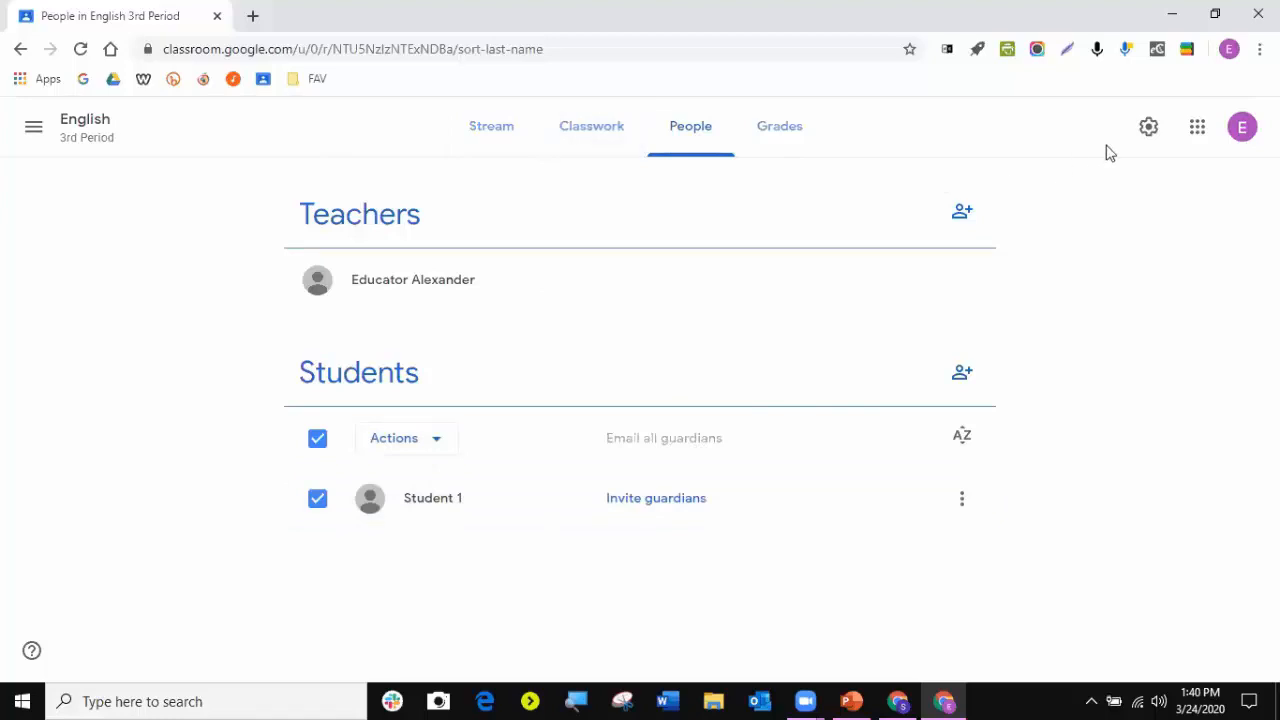
- Check the Guardian summaries option in the class settings, and open and cancel the guardian invitation for Student 1
{"action": "left_click", "coordinate": [1151, 129]}
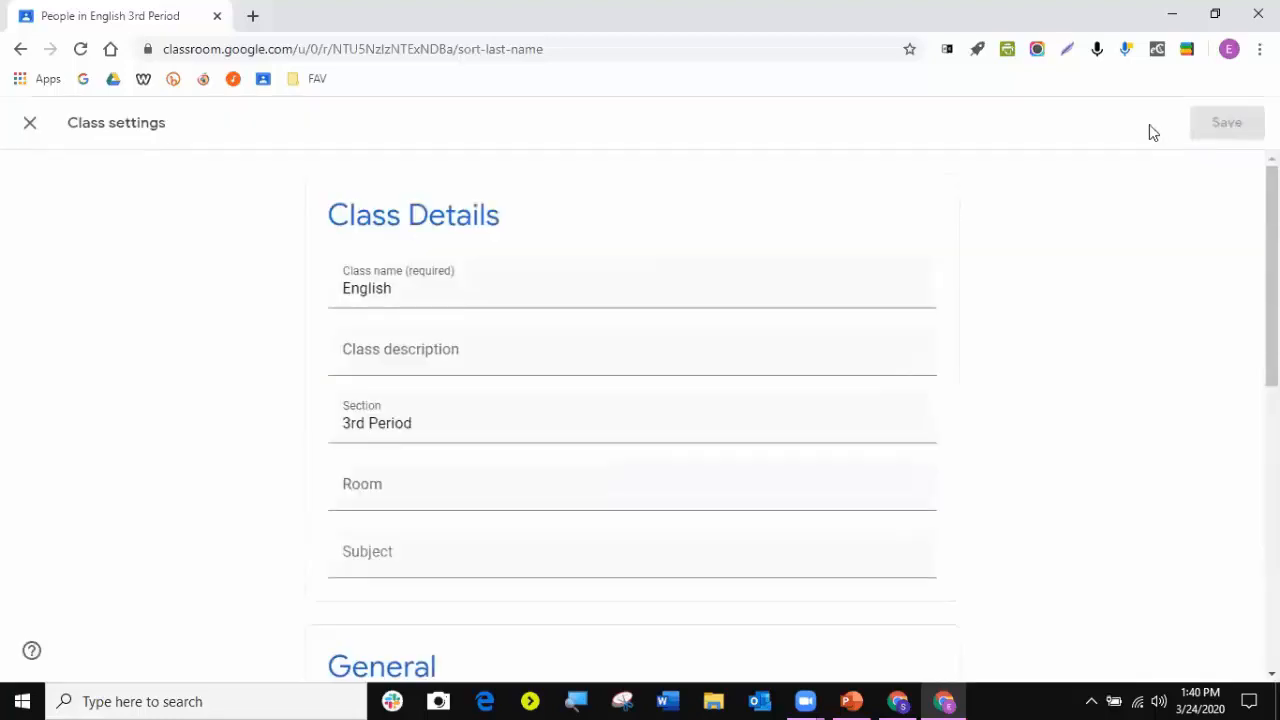
{"action": "scroll", "coordinate": [814, 318], "scroll_direction": "down", "scroll_amount": 3}
{"action": "scroll", "coordinate": [814, 318], "scroll_direction": "down", "scroll_amount": 1}
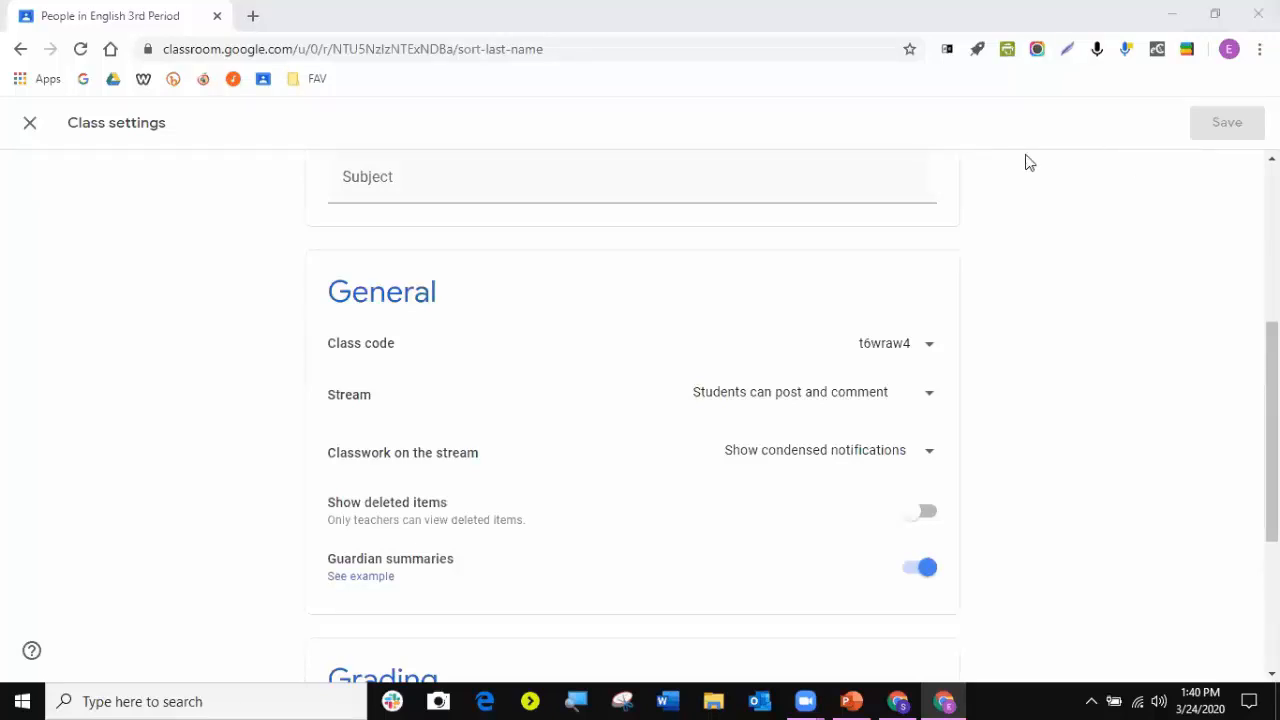
{"action": "left_click", "coordinate": [31, 126]}
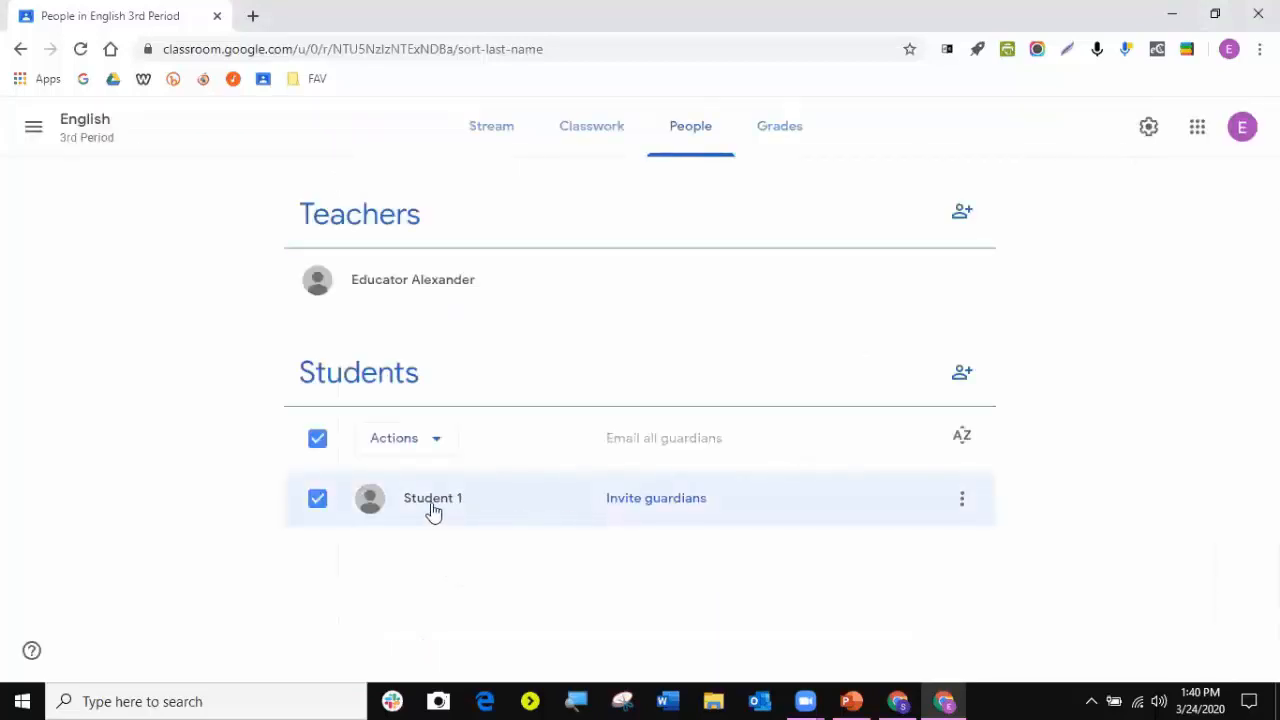
{"action": "left_click", "coordinate": [641, 500]}
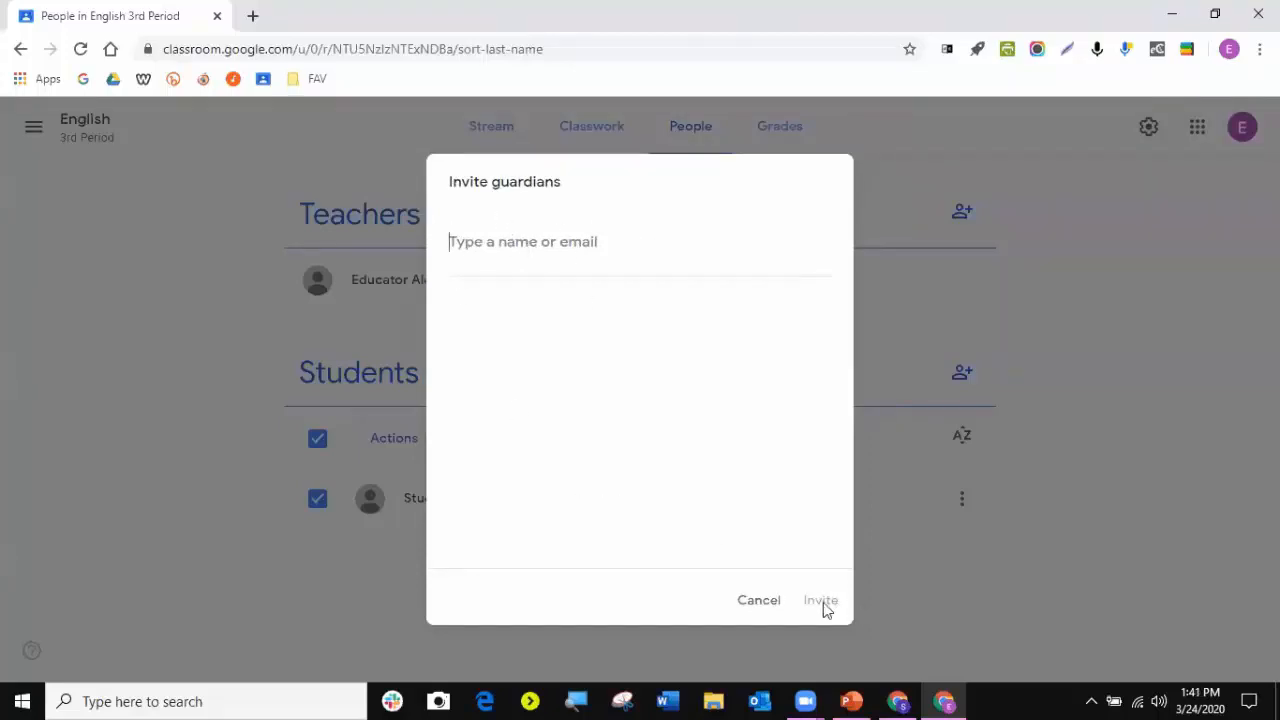
{"action": "left_click", "coordinate": [766, 607]}
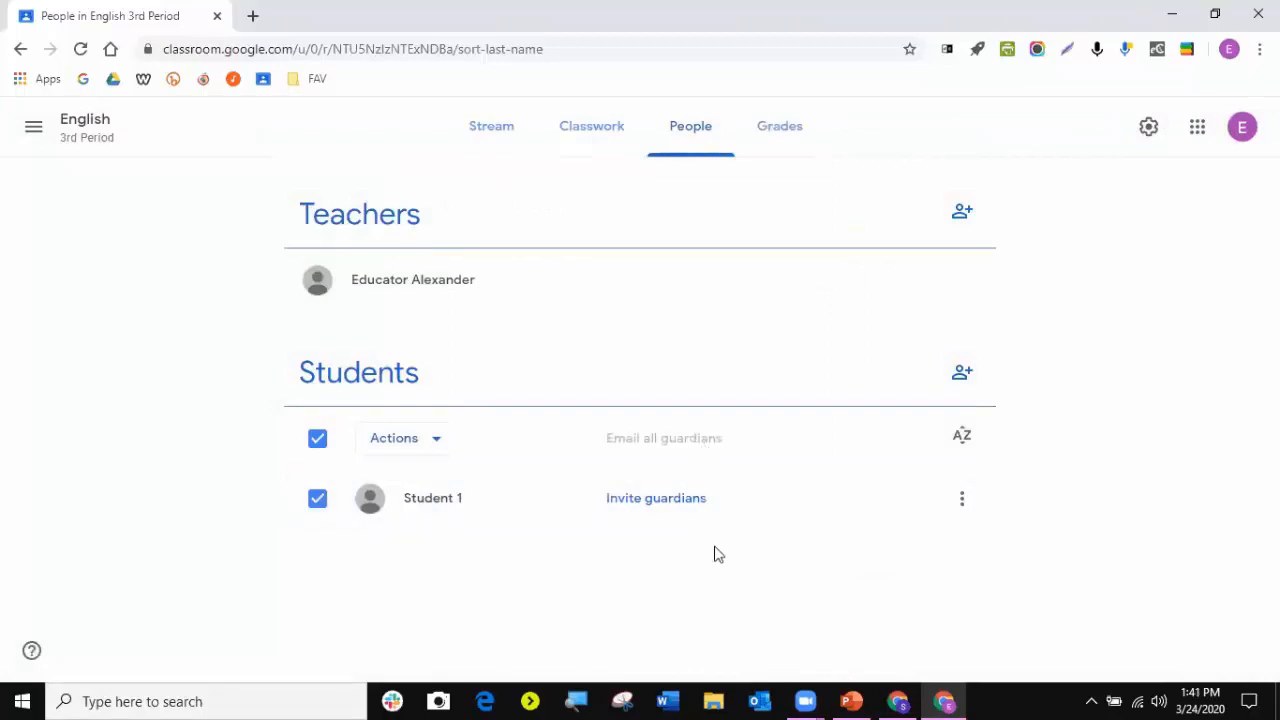
- Review Class Details in the class settings, check the student's view of the class, and enter the empty class description field
{"action": "left_click", "coordinate": [1150, 130]}
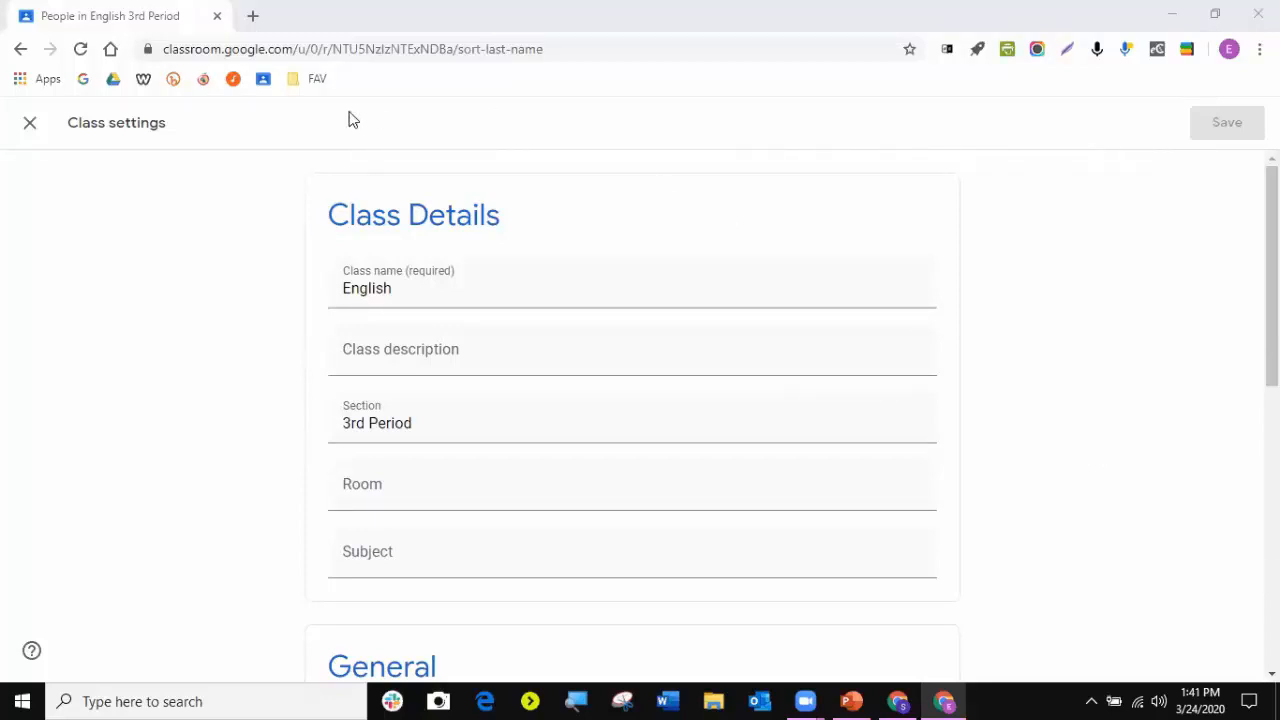
{"action": "left_click_drag", "start_coordinate": [330, 212], "coordinate": [505, 215]}
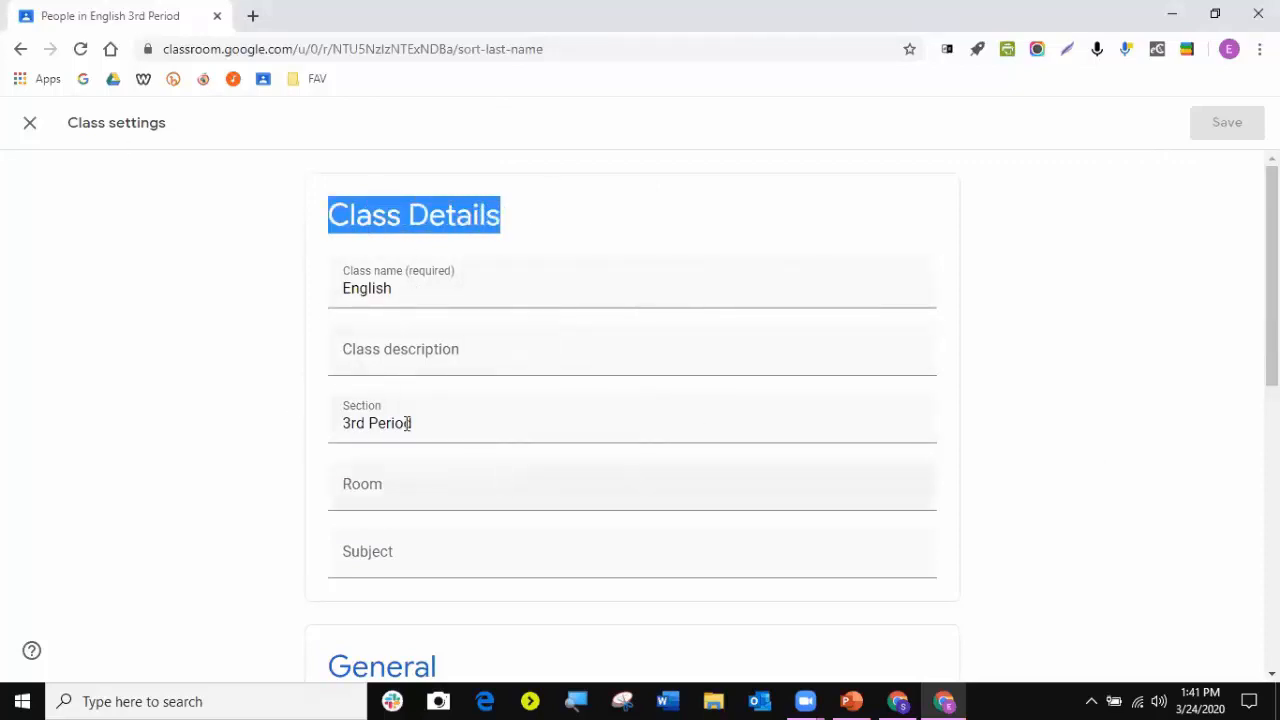
{"action": "left_click", "coordinate": [897, 701]}
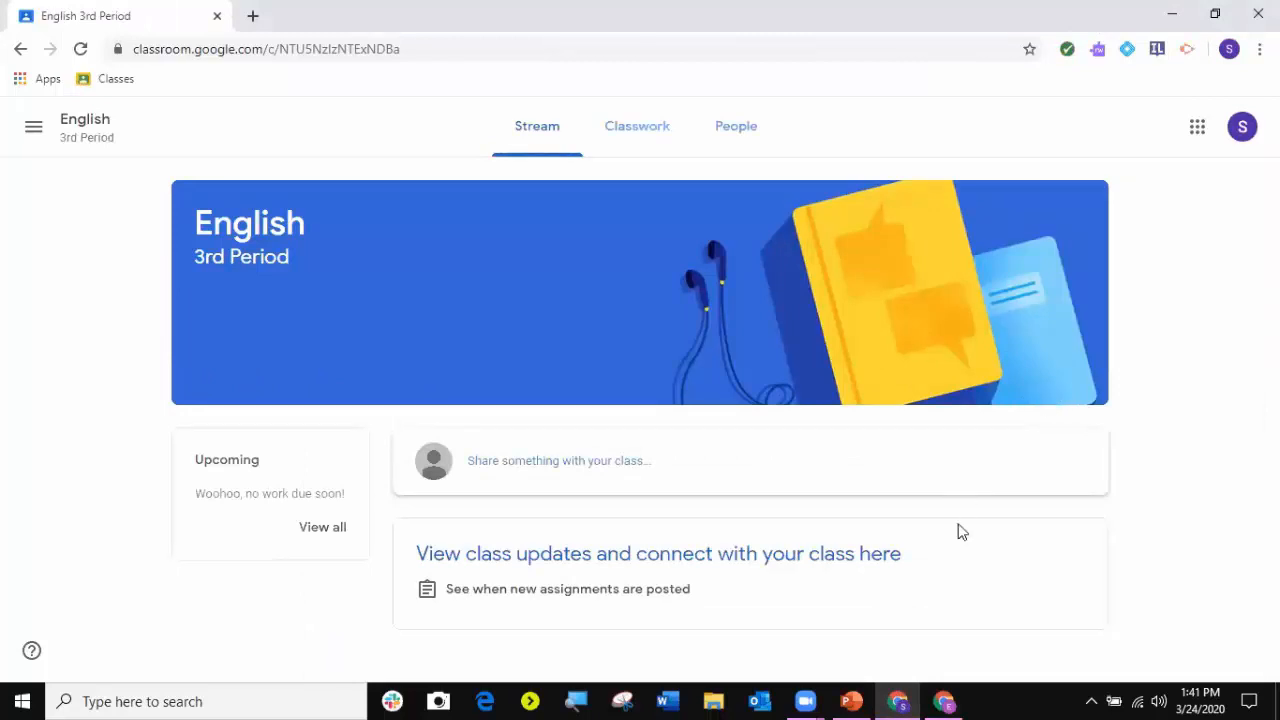
{"action": "left_click", "coordinate": [944, 700]}
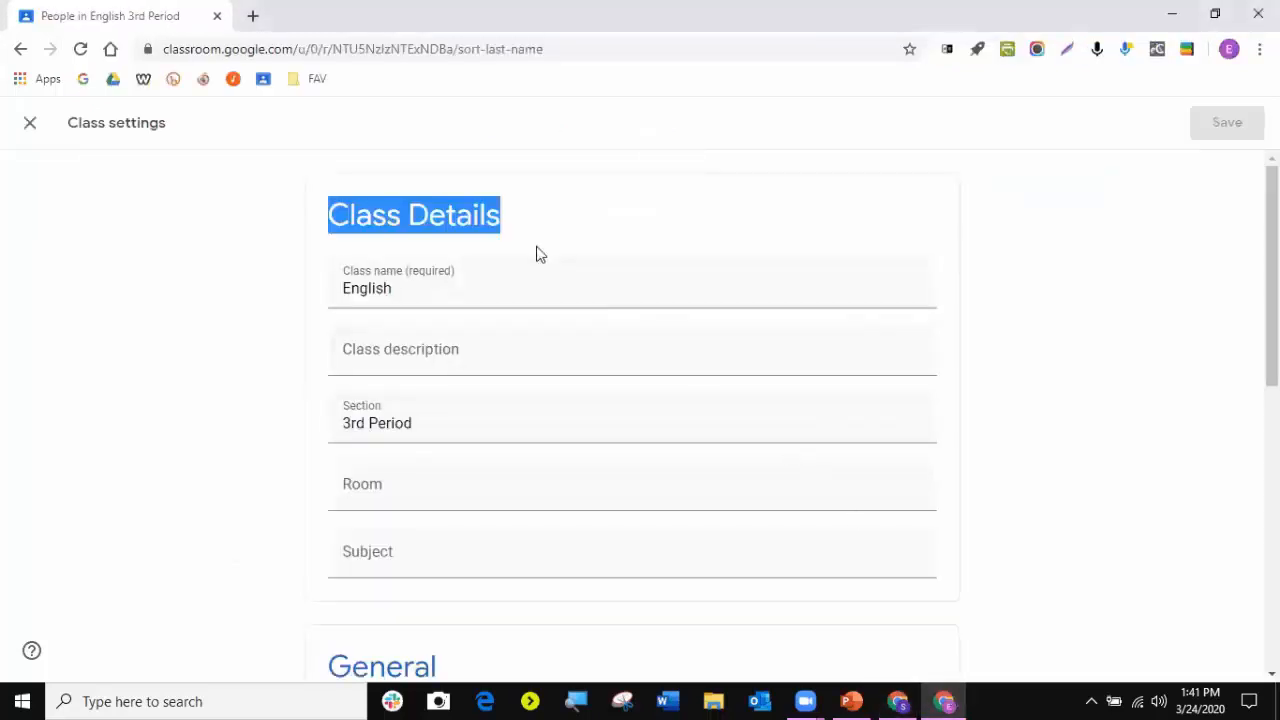
{"action": "left_click", "coordinate": [556, 203]}
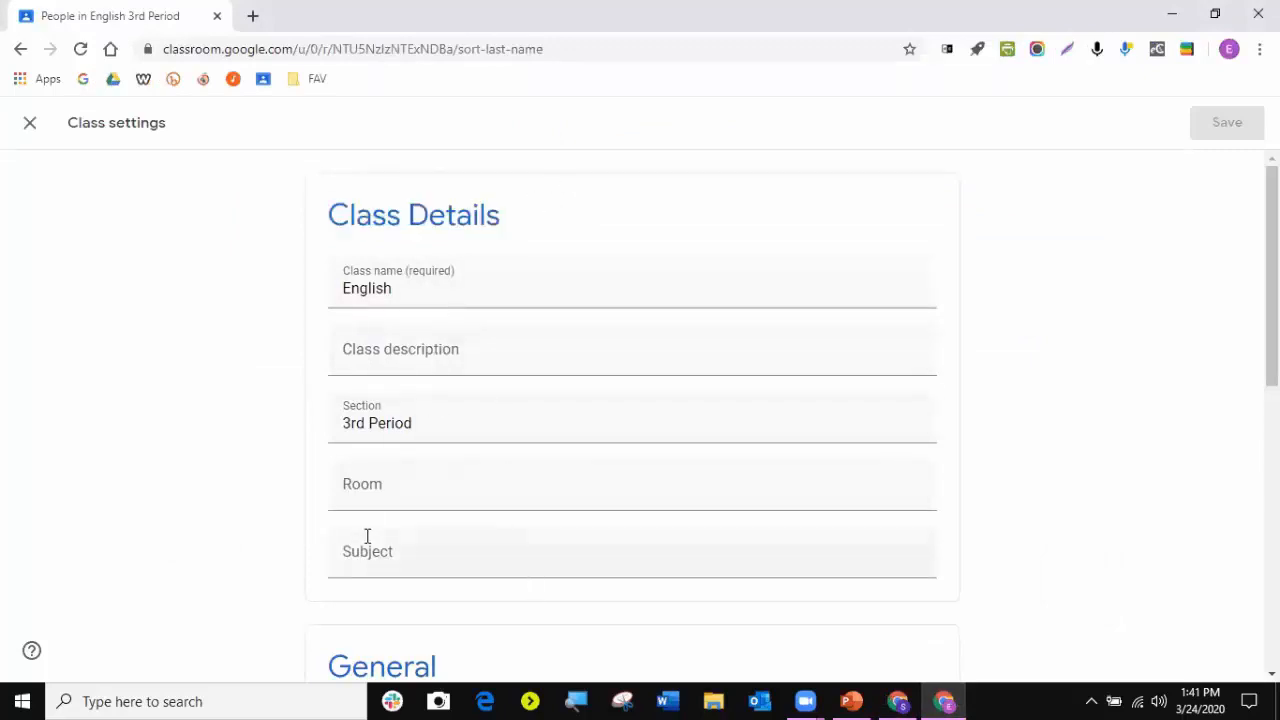
{"action": "left_click", "coordinate": [346, 349]}
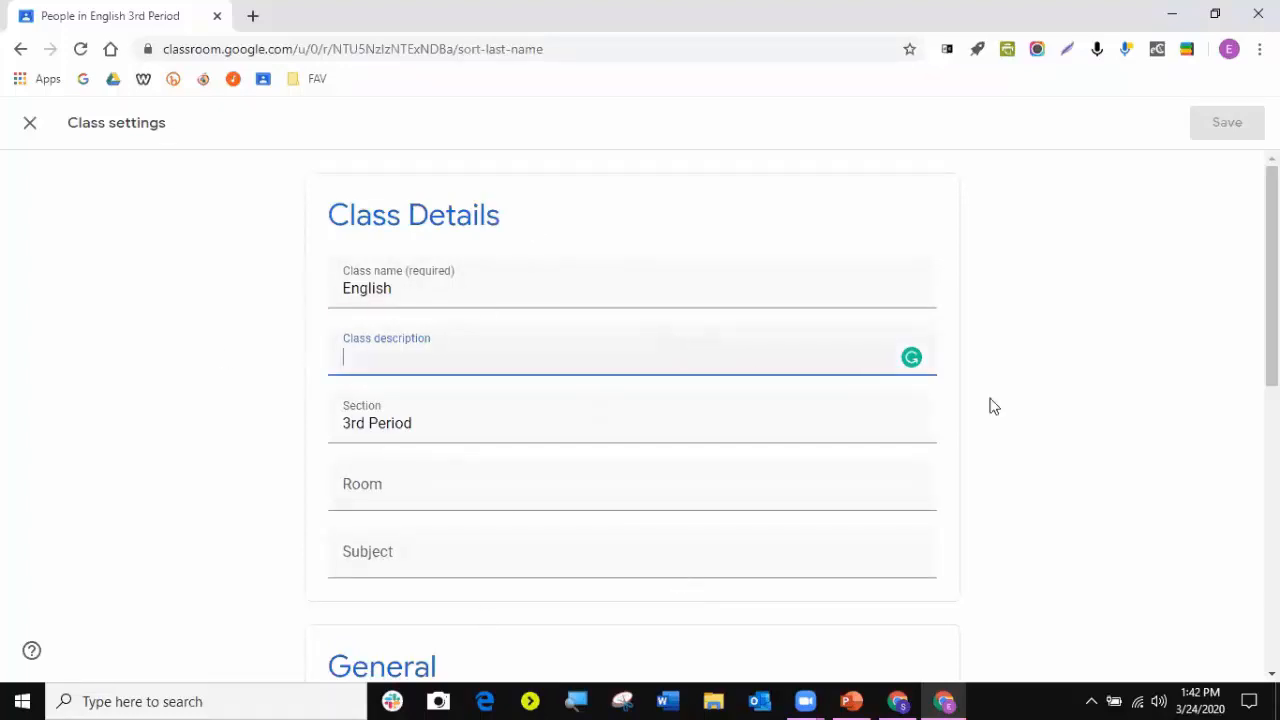
- Review the class code, Guardian summaries and Stream options in the General section of the class settings
{"action": "scroll", "coordinate": [979, 432], "scroll_direction": "down", "scroll_amount": 5}
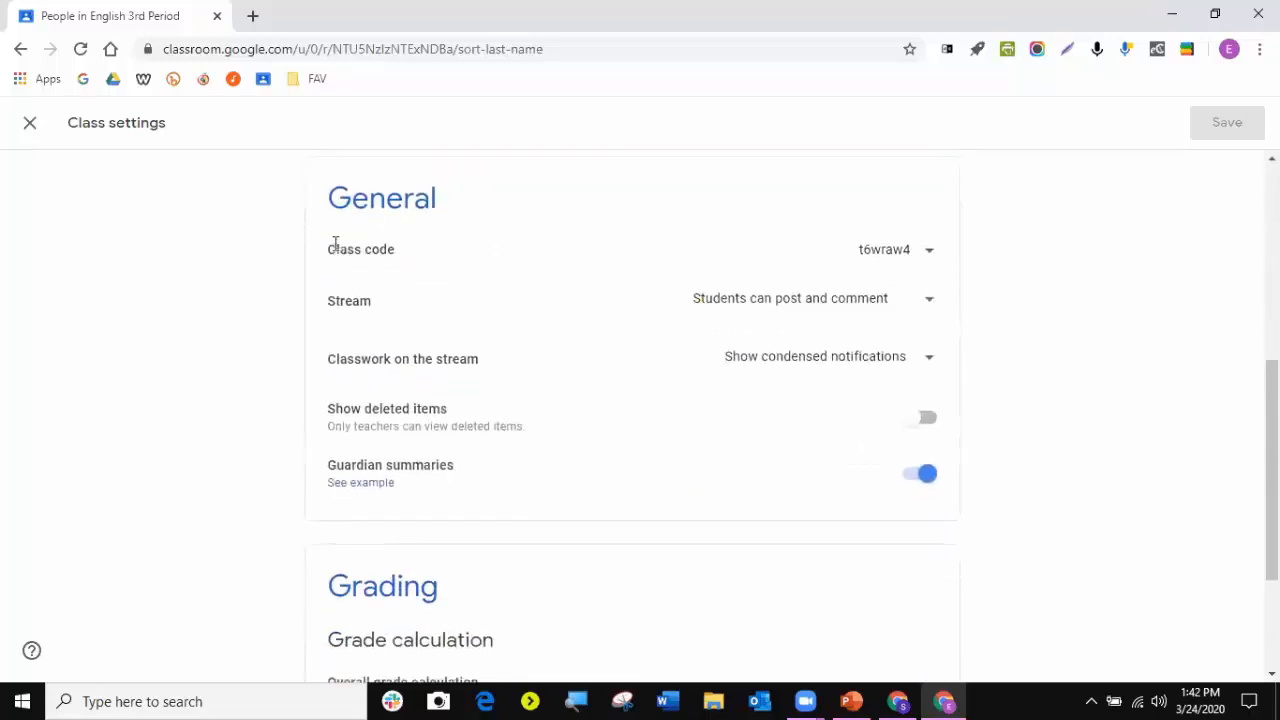
{"action": "left_click_drag", "start_coordinate": [335, 249], "coordinate": [390, 249]}
{"action": "left_click_drag", "start_coordinate": [336, 465], "coordinate": [450, 490]}
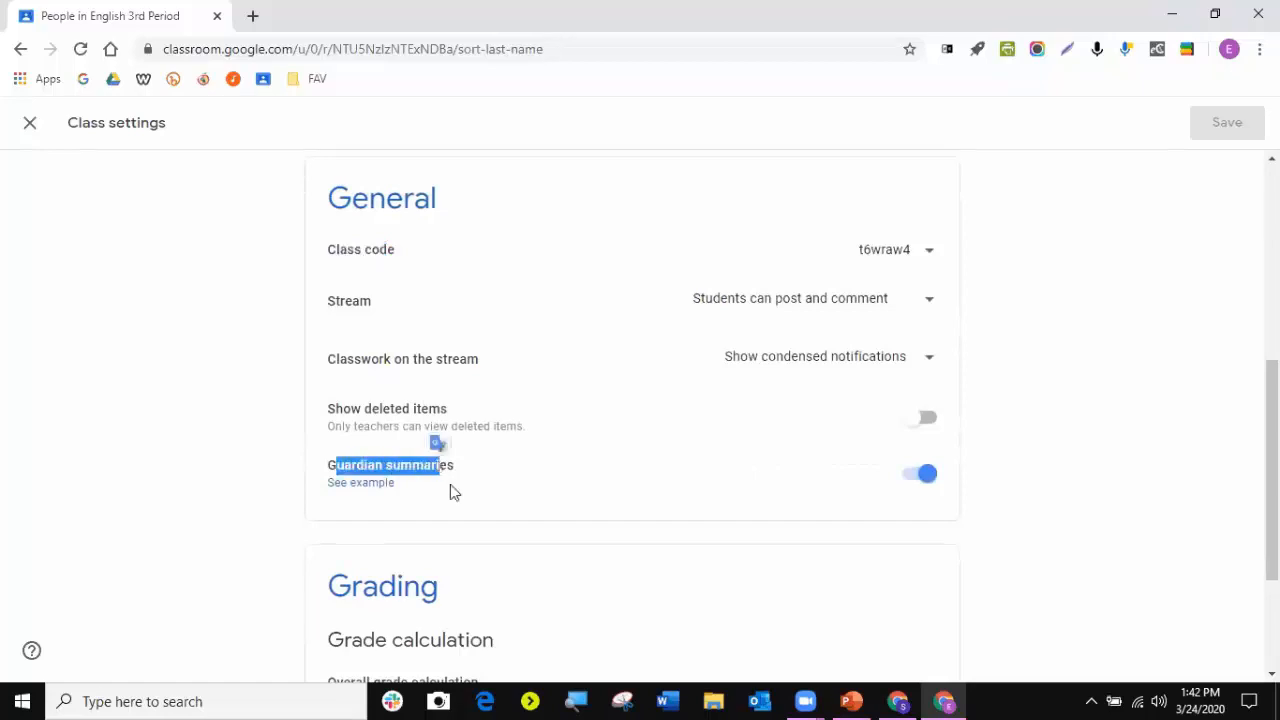
{"action": "left_click", "coordinate": [330, 306]}
{"action": "double_click", "coordinate": [331, 301]}
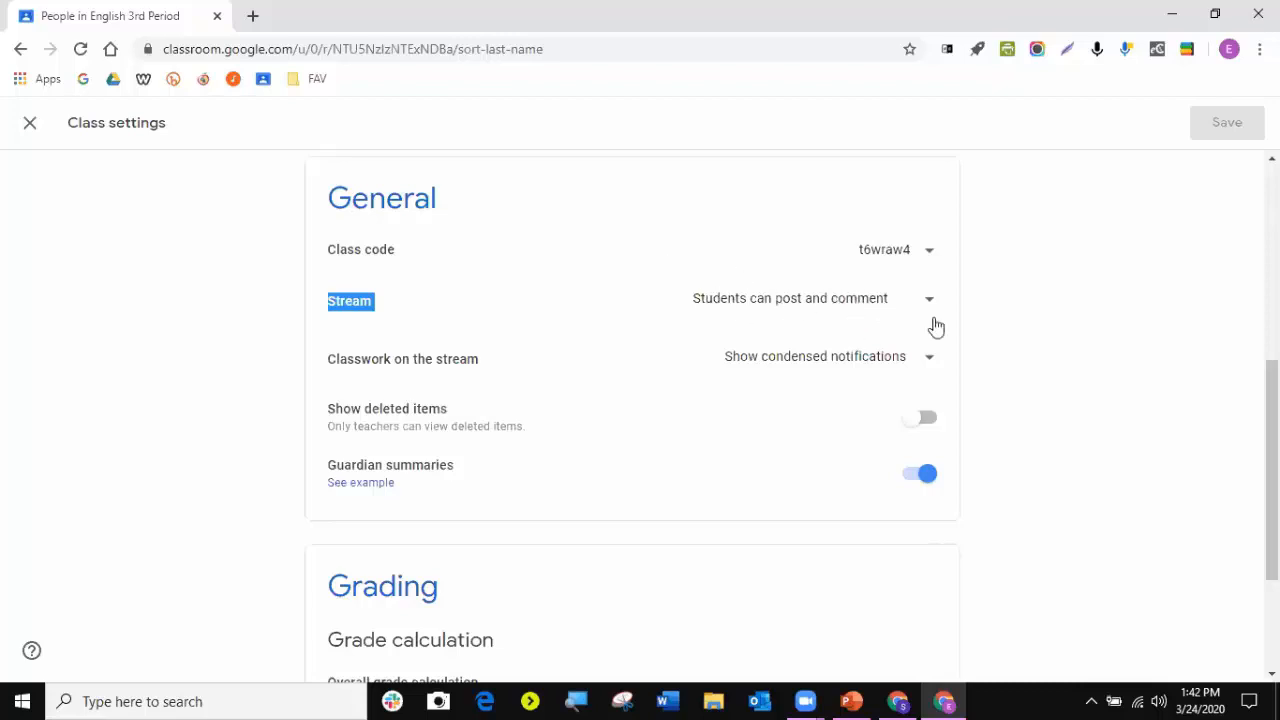
- Try the Stream permissions Students can only comment and Only teachers can post or comment in the English class settings
{"action": "left_click", "coordinate": [803, 304]}
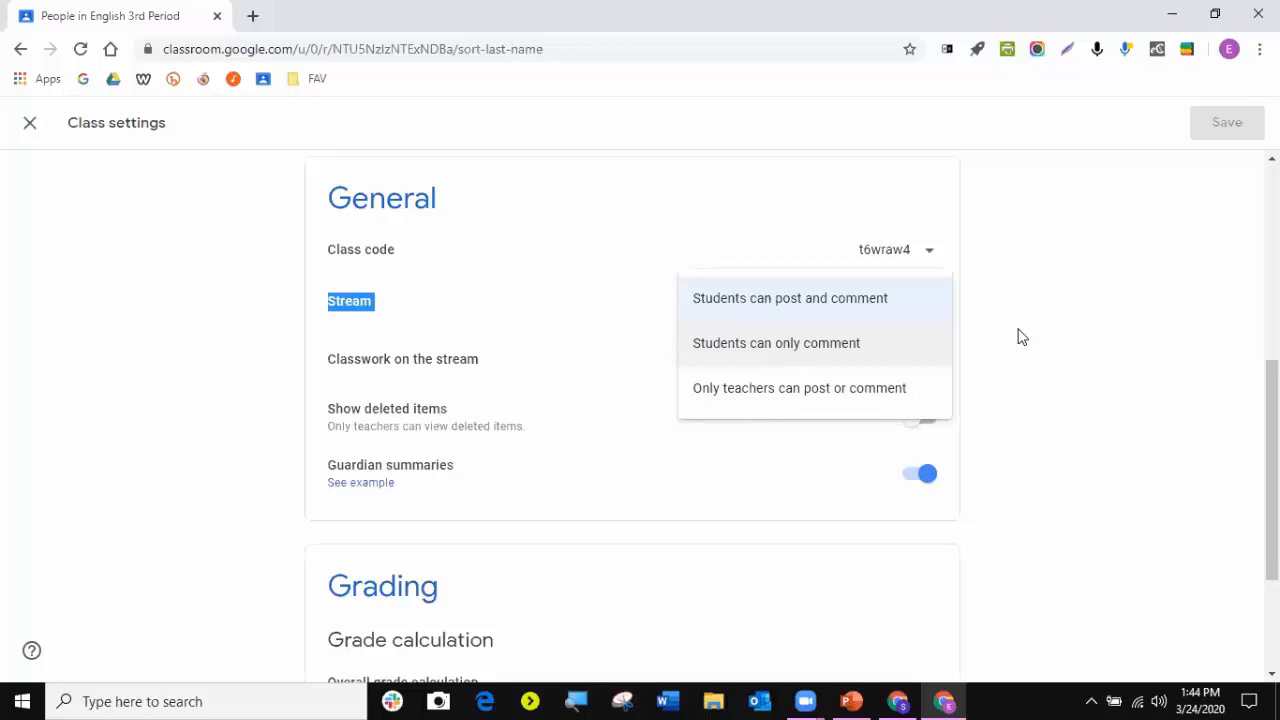
{"action": "left_click", "coordinate": [764, 352]}
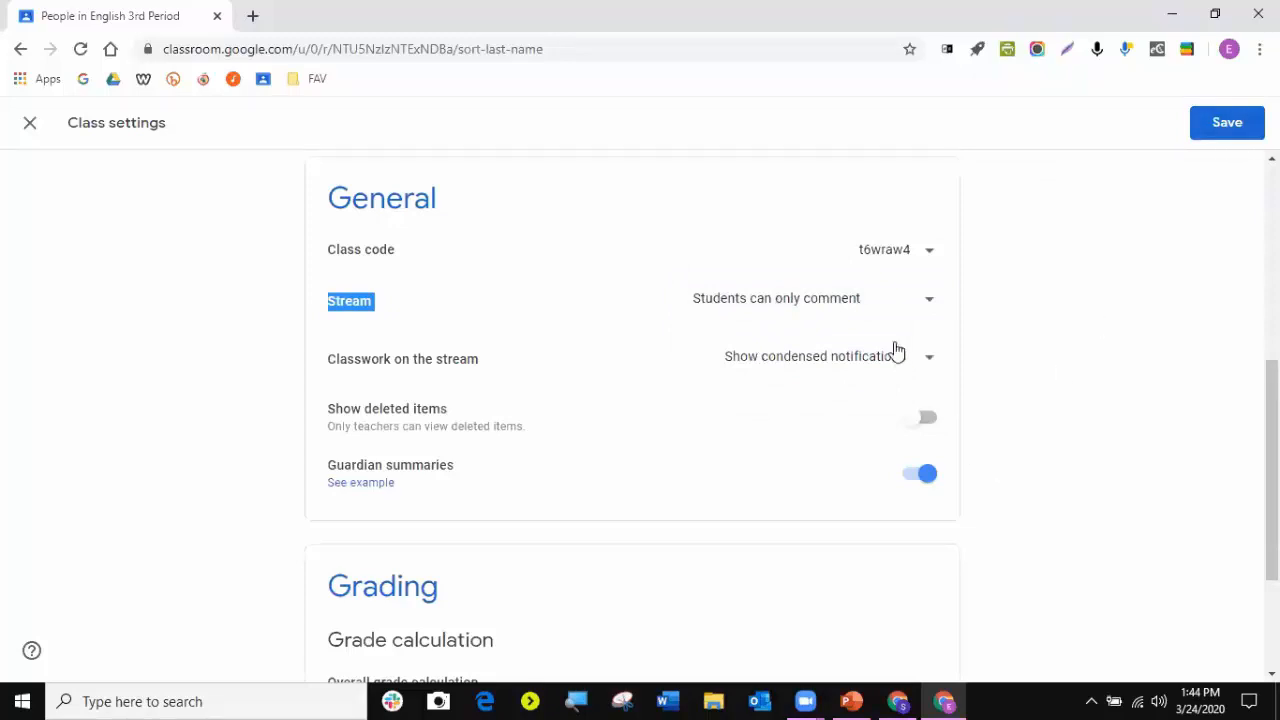
{"action": "left_click", "coordinate": [814, 300]}
{"action": "left_click", "coordinate": [834, 352]}
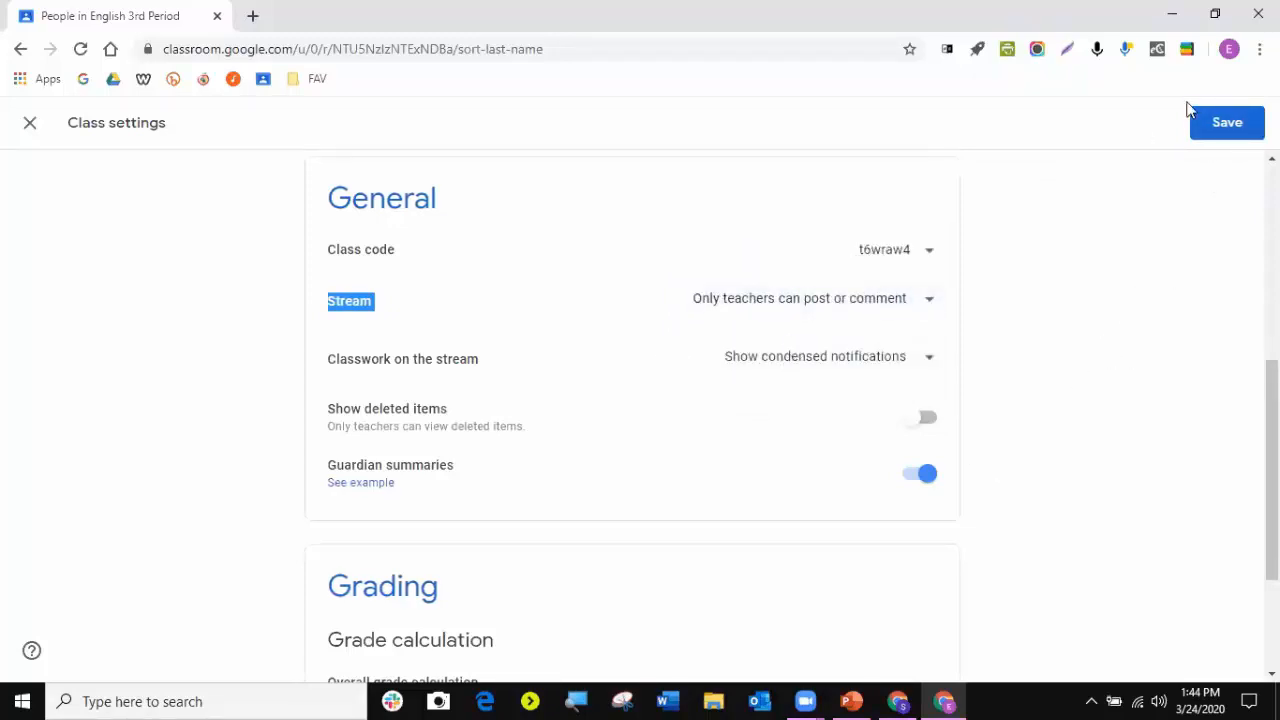
- Set the Stream permission to Students can post and comment and save the class settings
{"action": "left_click", "coordinate": [754, 305]}
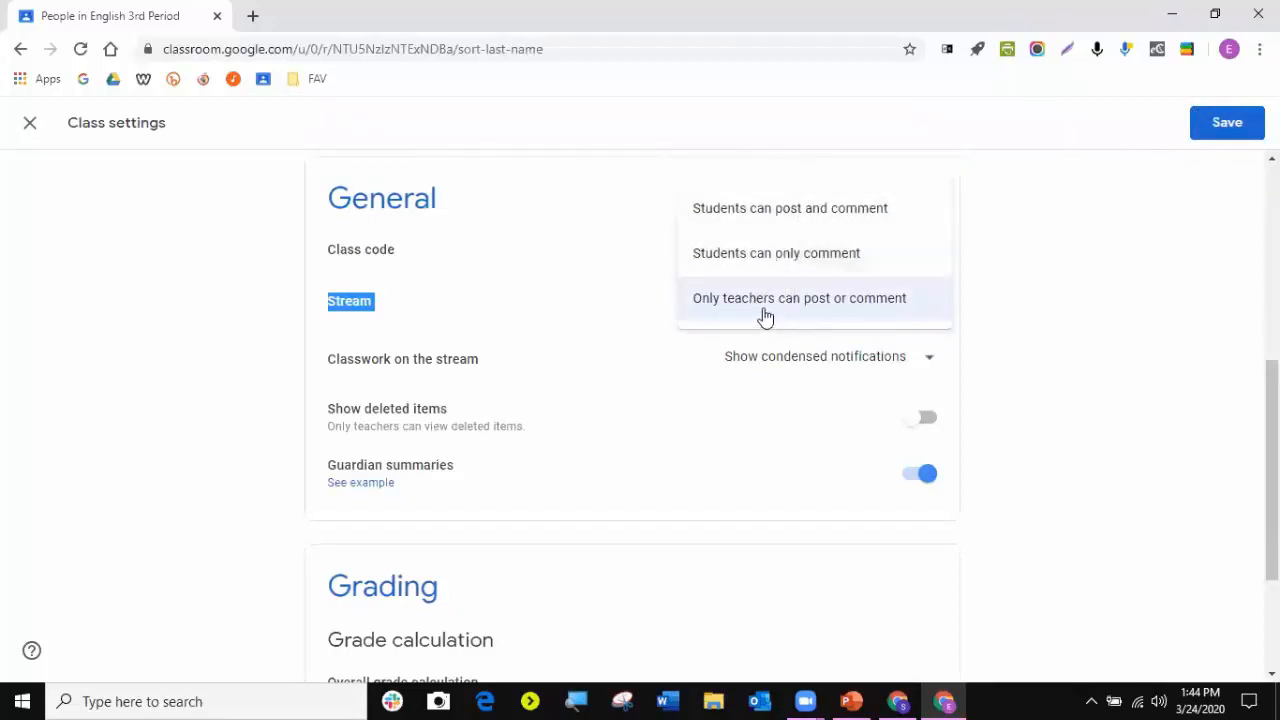
{"action": "left_click", "coordinate": [798, 213]}
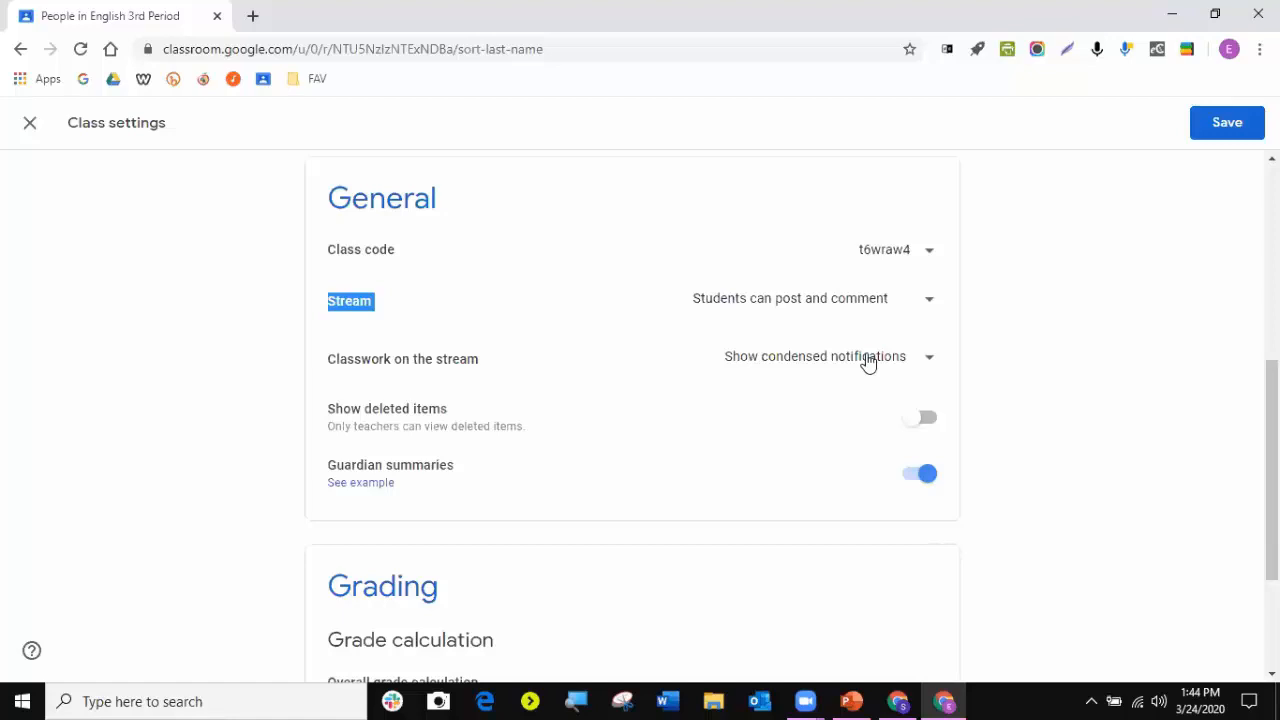
{"action": "left_click", "coordinate": [27, 127]}
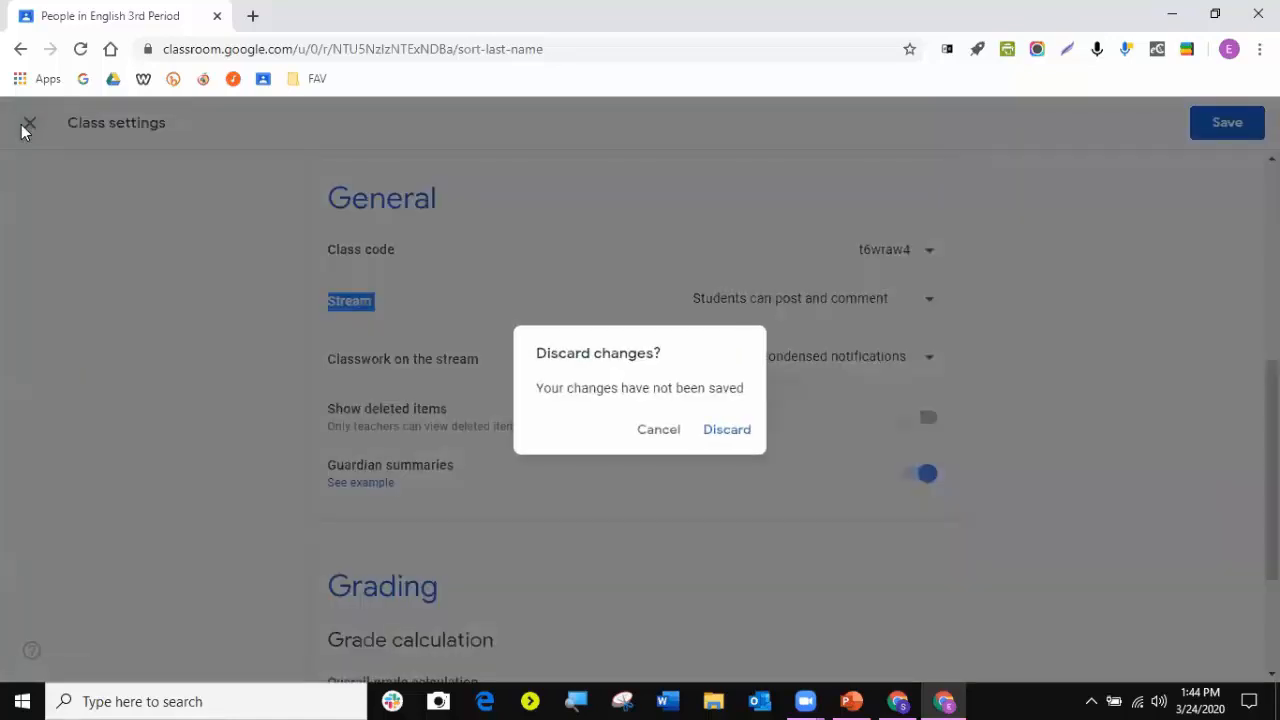
{"action": "left_click", "coordinate": [658, 431]}
{"action": "left_click", "coordinate": [1203, 128]}
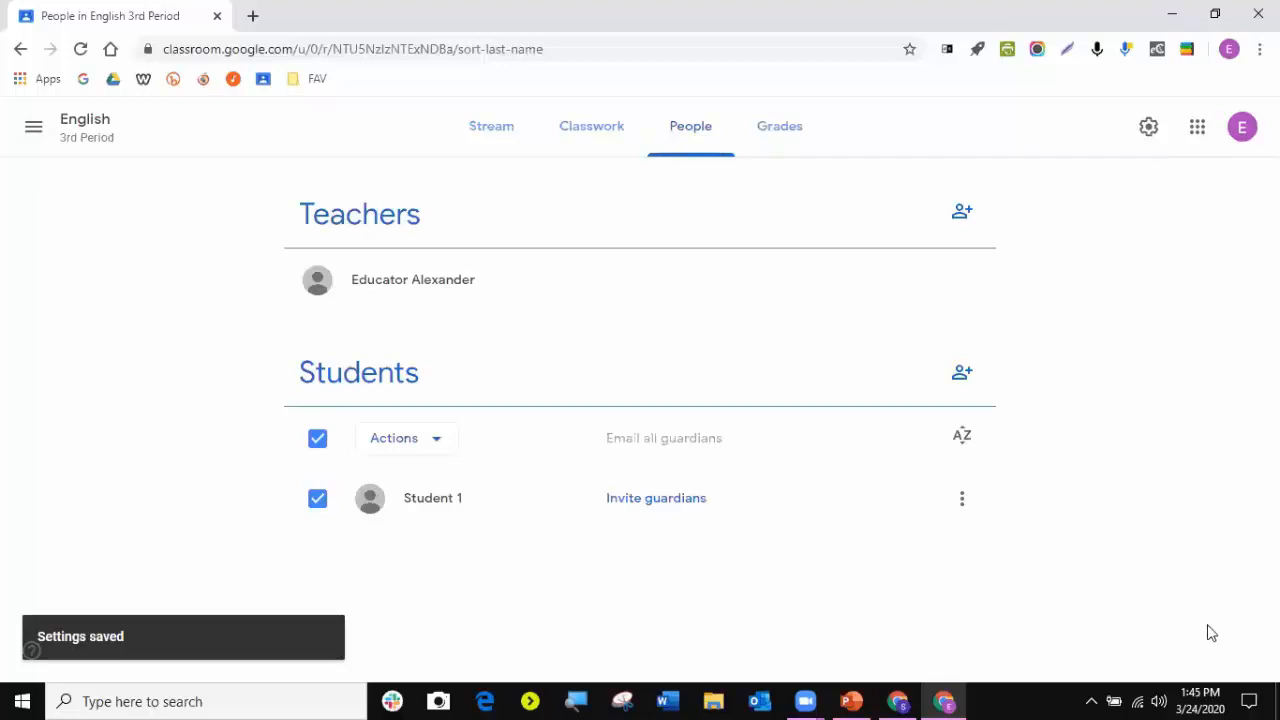
- Set Classwork on the stream to Hide notifications in the English class settings and save the change
{"action": "left_click", "coordinate": [1148, 140]}
{"action": "scroll", "coordinate": [502, 412], "scroll_direction": "down", "scroll_amount": 3}
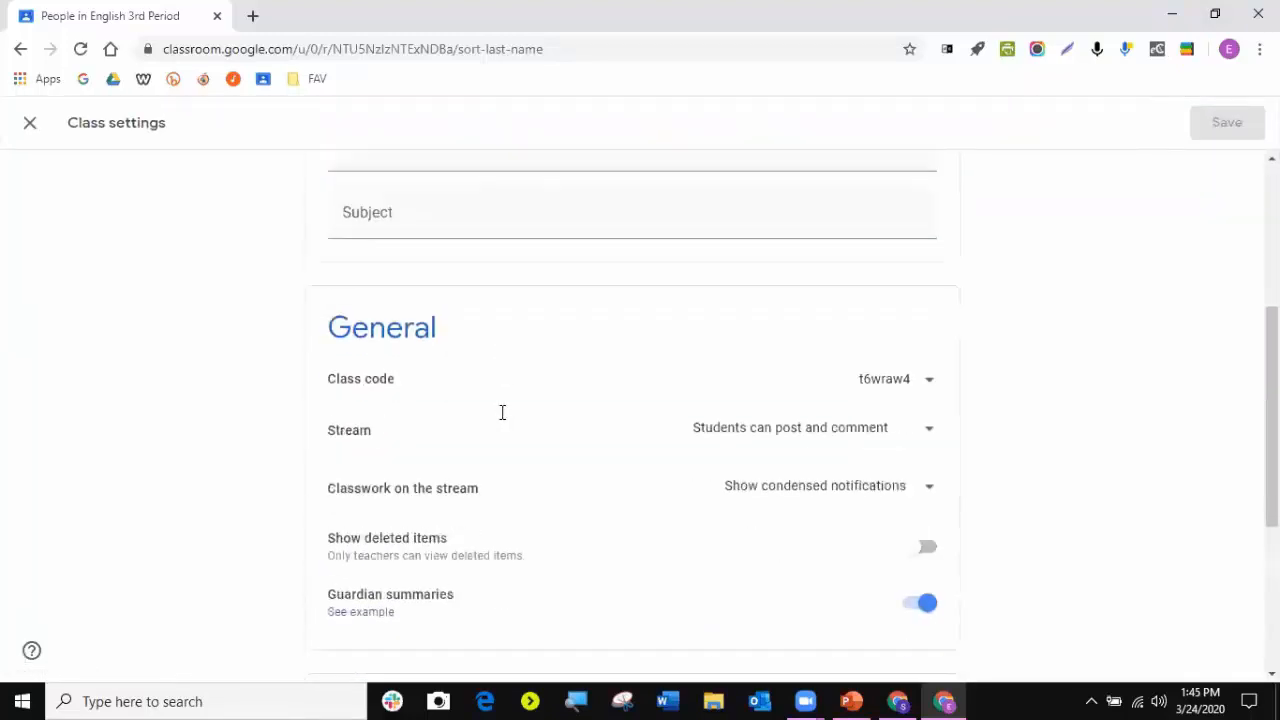
{"action": "scroll", "coordinate": [500, 415], "scroll_direction": "down", "scroll_amount": 2}
{"action": "scroll", "coordinate": [497, 360], "scroll_direction": "up", "scroll_amount": 1}
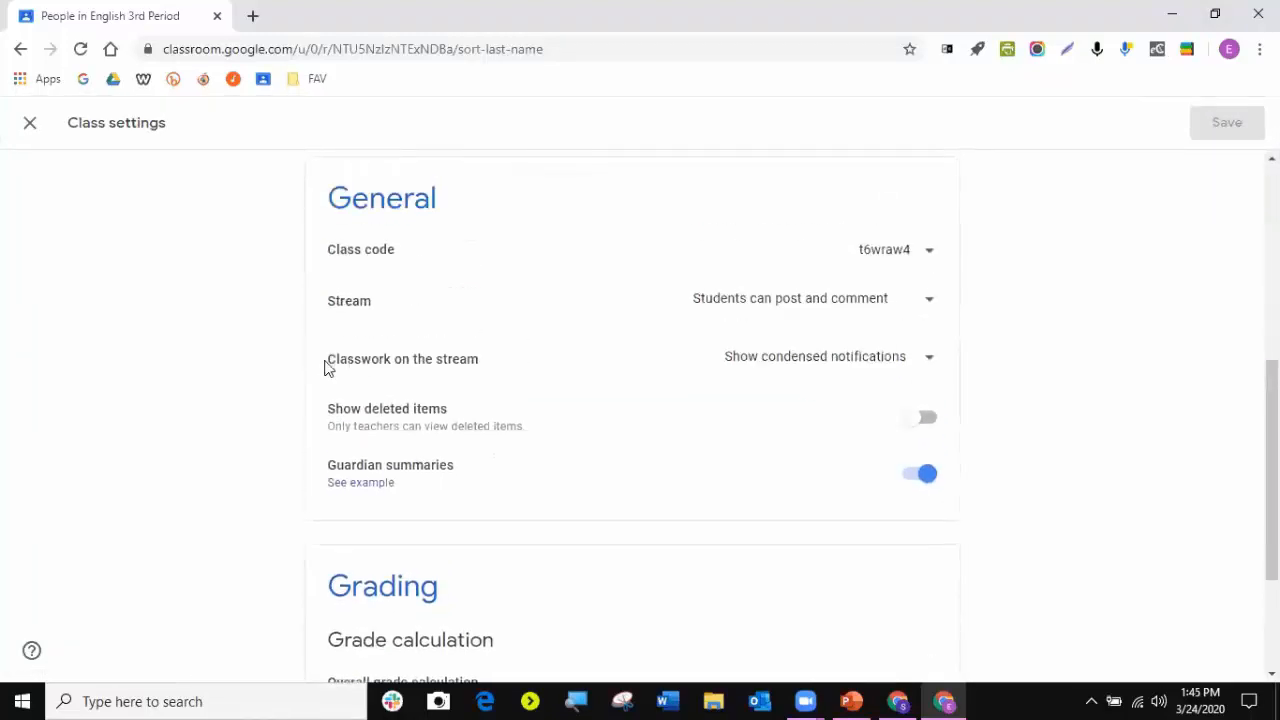
{"action": "left_click_drag", "start_coordinate": [327, 360], "coordinate": [479, 360]}
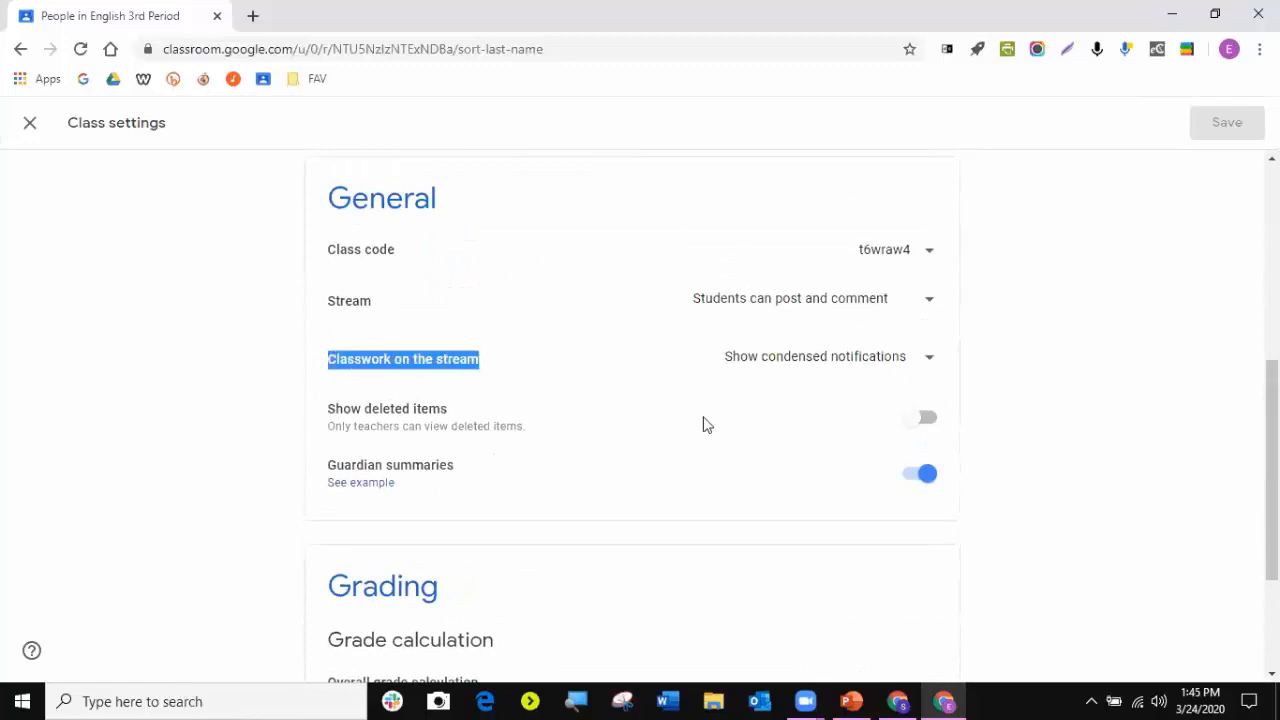
{"action": "left_click", "coordinate": [843, 364]}
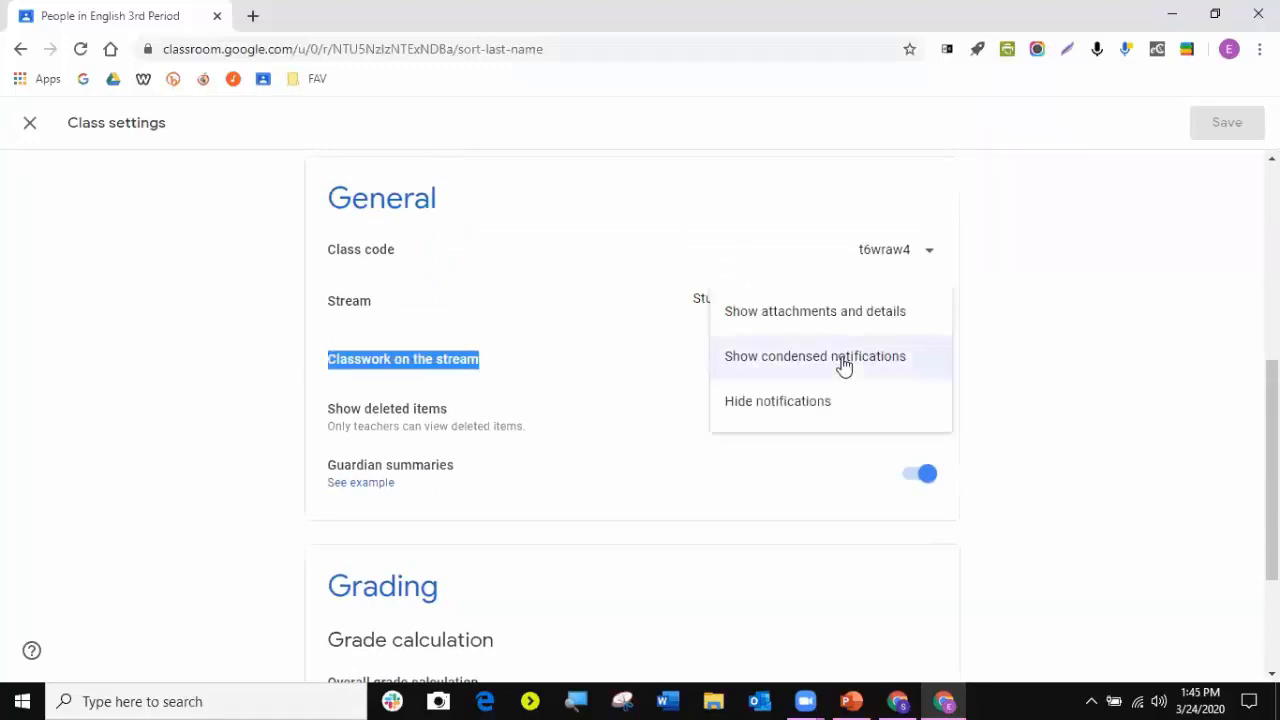
{"action": "left_click", "coordinate": [780, 410]}
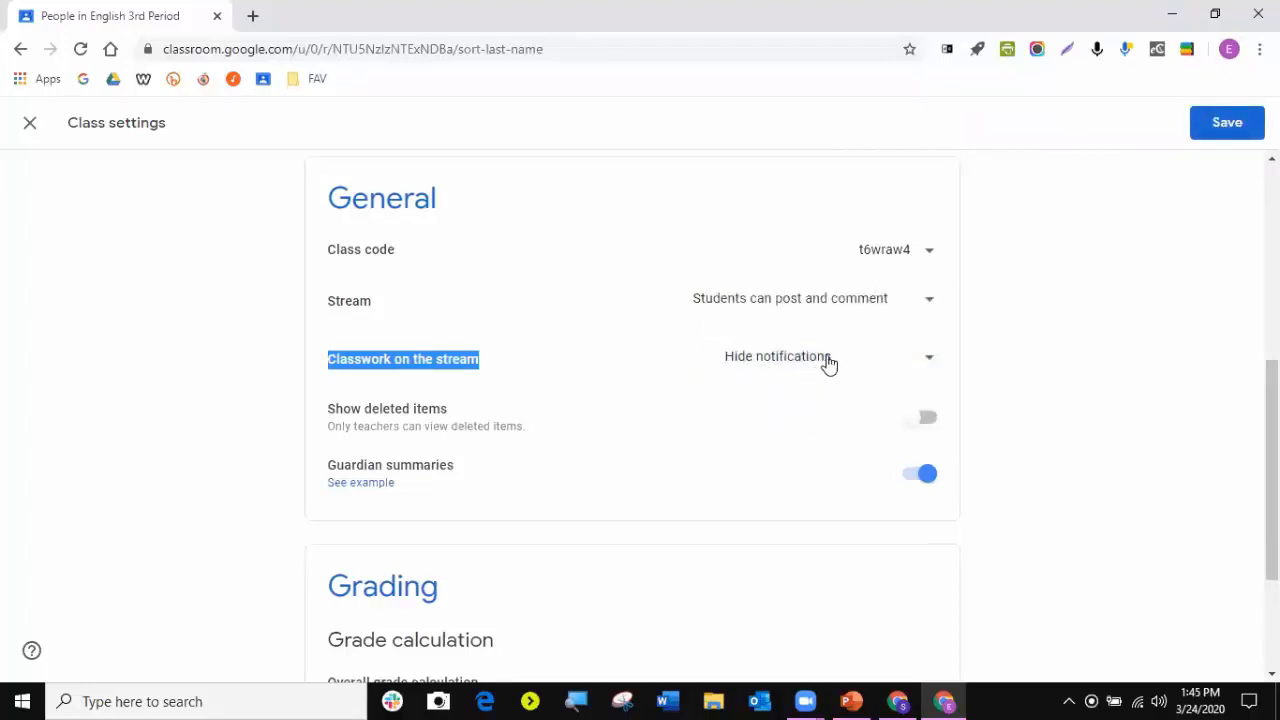
{"action": "left_click", "coordinate": [1220, 128]}
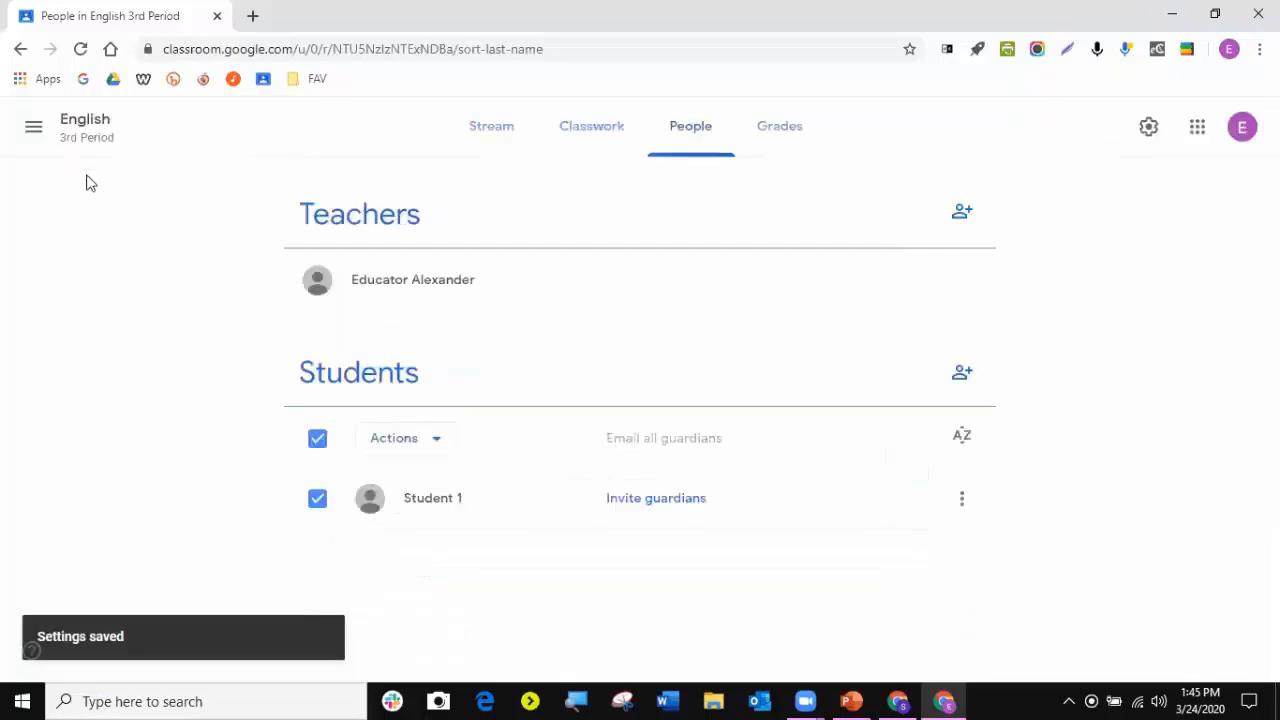
- Check the English class stream and examine the assignment notifications in the New Google Classroom stream
{"action": "left_click", "coordinate": [504, 150]}
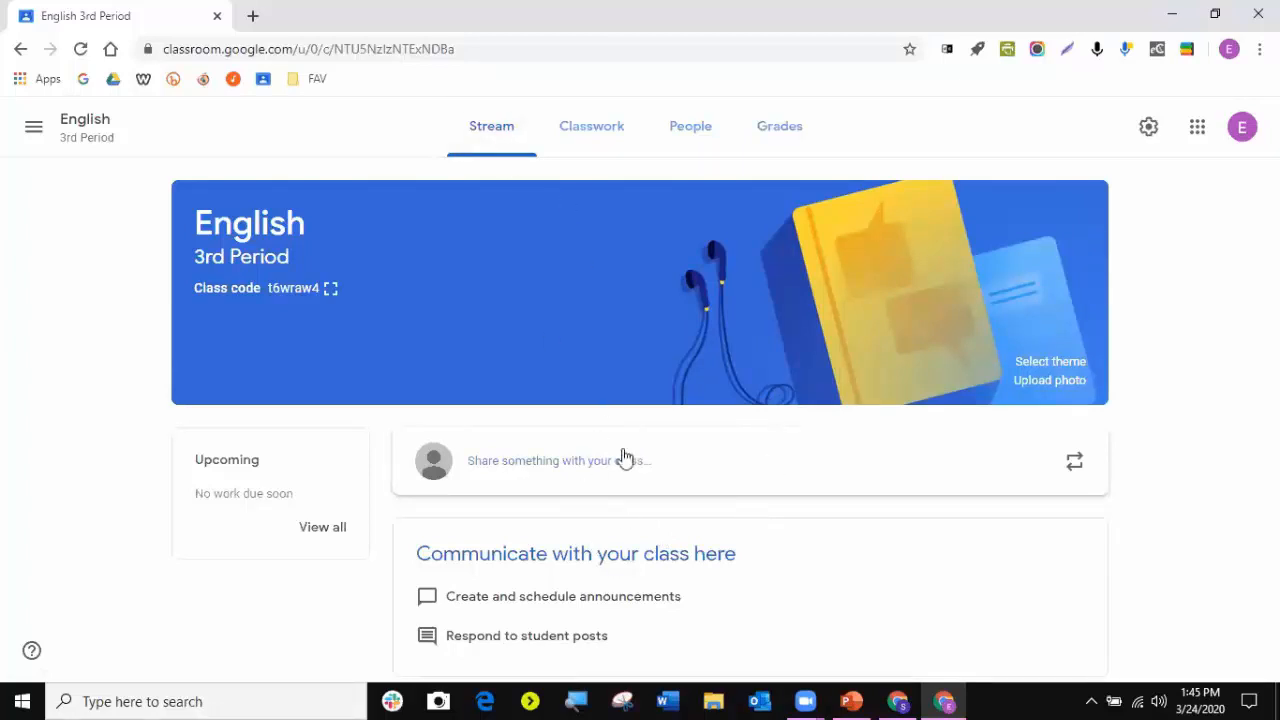
{"action": "left_click", "coordinate": [31, 128]}
{"action": "left_click", "coordinate": [115, 400]}
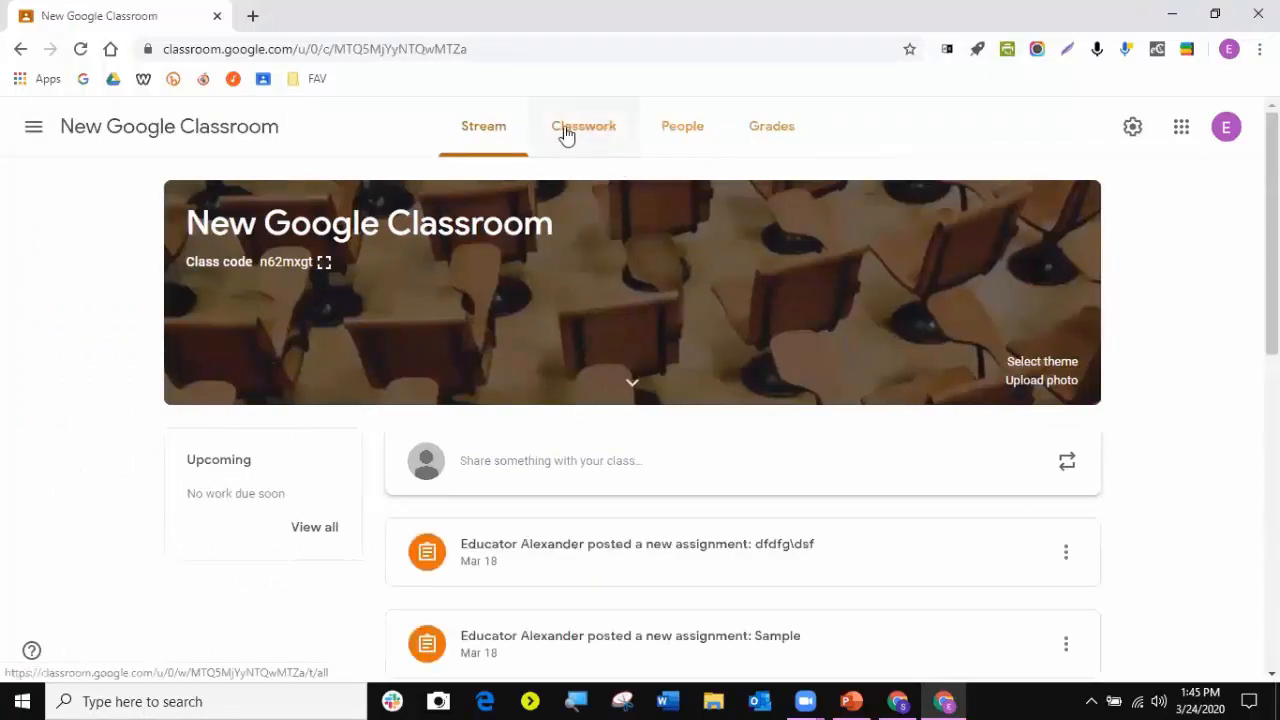
{"action": "scroll", "coordinate": [610, 250], "scroll_direction": "down", "scroll_amount": 2}
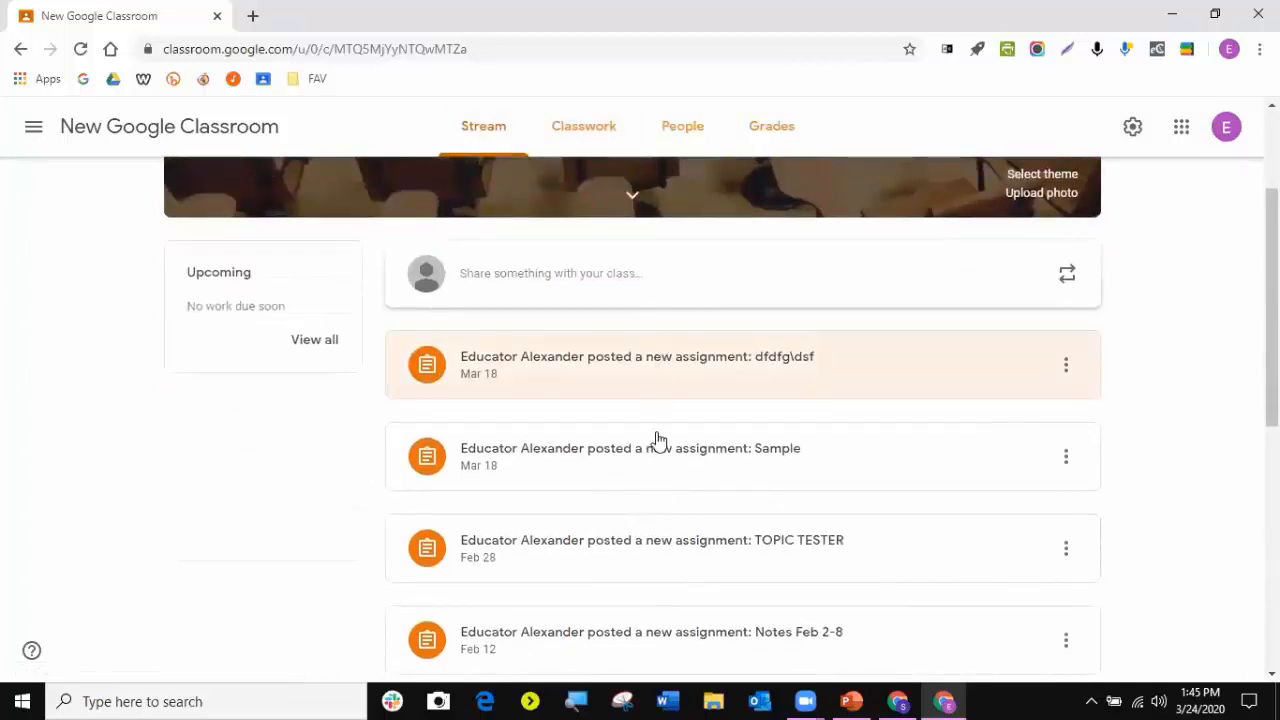
{"action": "scroll", "coordinate": [657, 437], "scroll_direction": "down", "scroll_amount": 4}
{"action": "scroll", "coordinate": [651, 460], "scroll_direction": "down", "scroll_amount": 3}
{"action": "scroll", "coordinate": [651, 463], "scroll_direction": "up", "scroll_amount": 4}
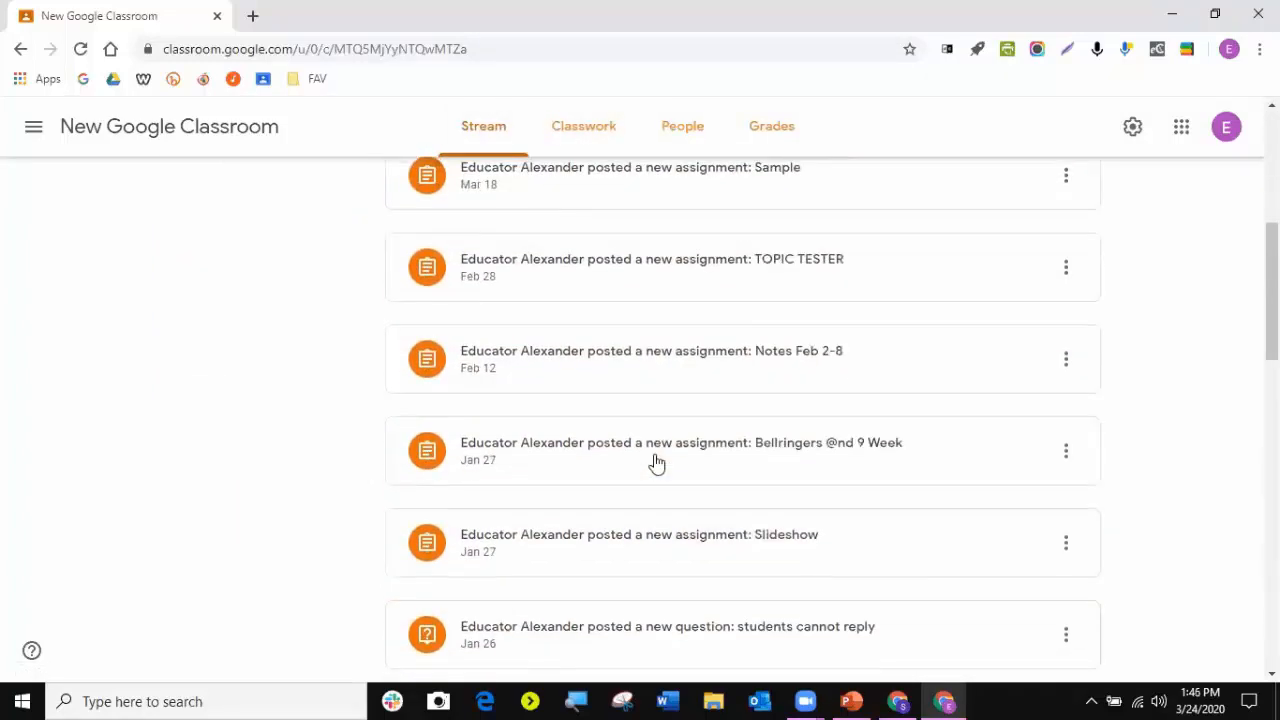
{"action": "scroll", "coordinate": [651, 463], "scroll_direction": "down", "scroll_amount": 5}
{"action": "scroll", "coordinate": [655, 461], "scroll_direction": "down", "scroll_amount": 5}
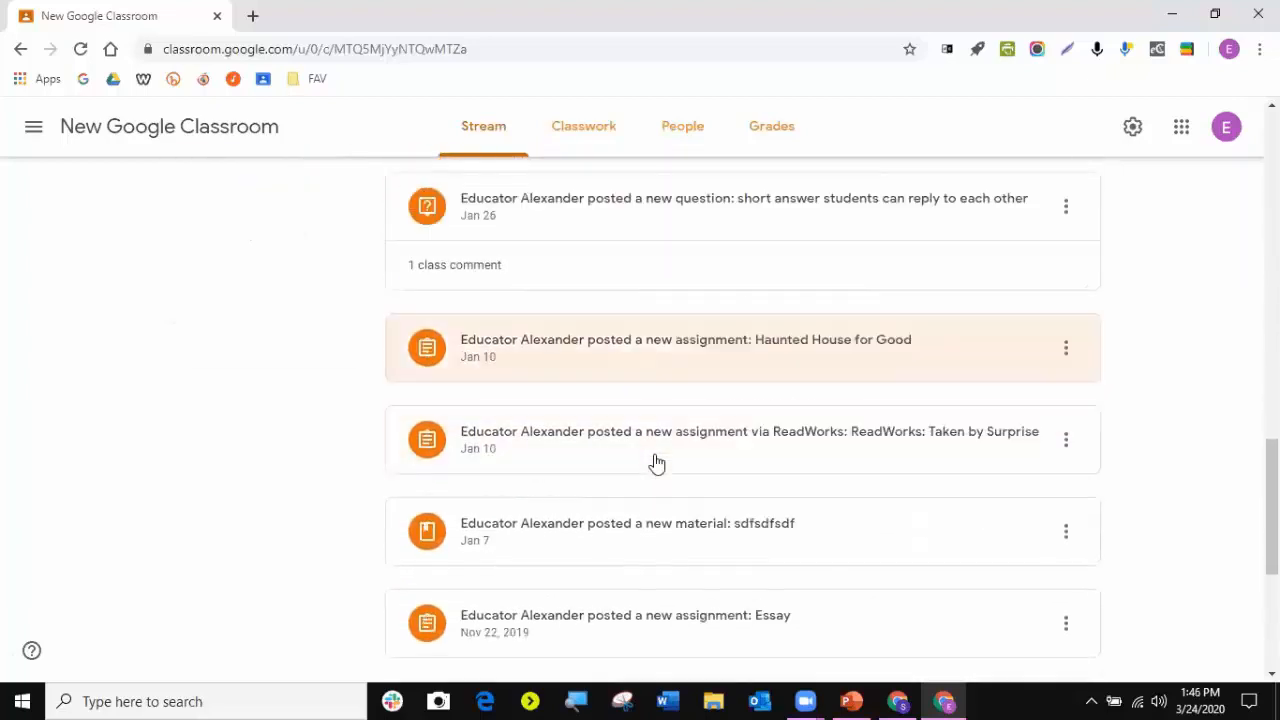
- Compare the Classwork topics of New Google Classroom with the announcements and assignment notifications in its stream
{"action": "left_click", "coordinate": [596, 135]}
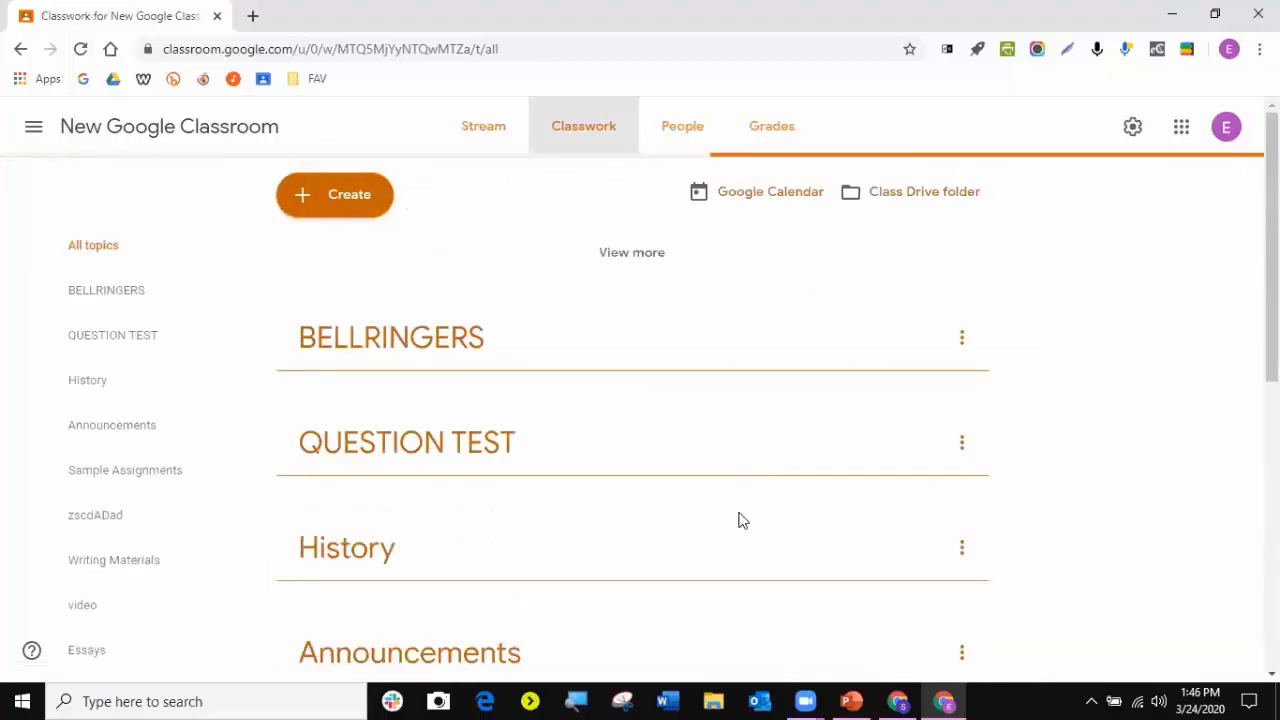
{"action": "left_click", "coordinate": [489, 133]}
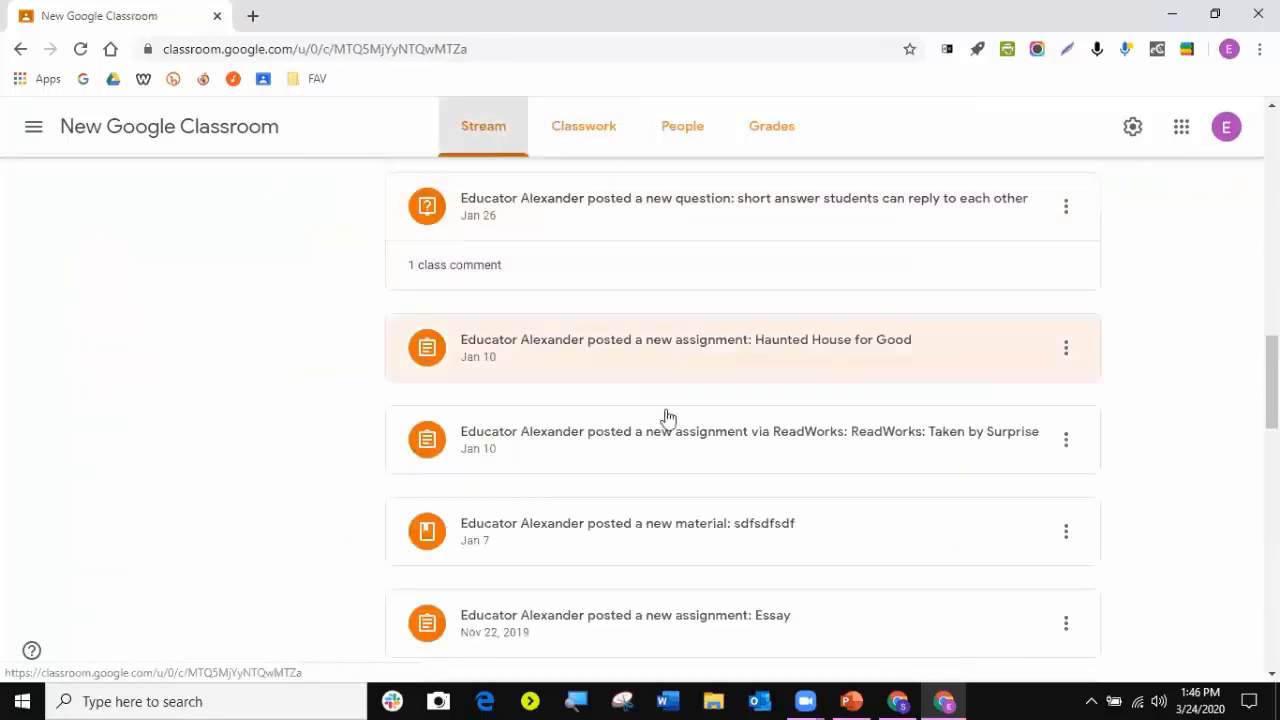
{"action": "scroll", "coordinate": [668, 416], "scroll_direction": "down", "scroll_amount": 15}
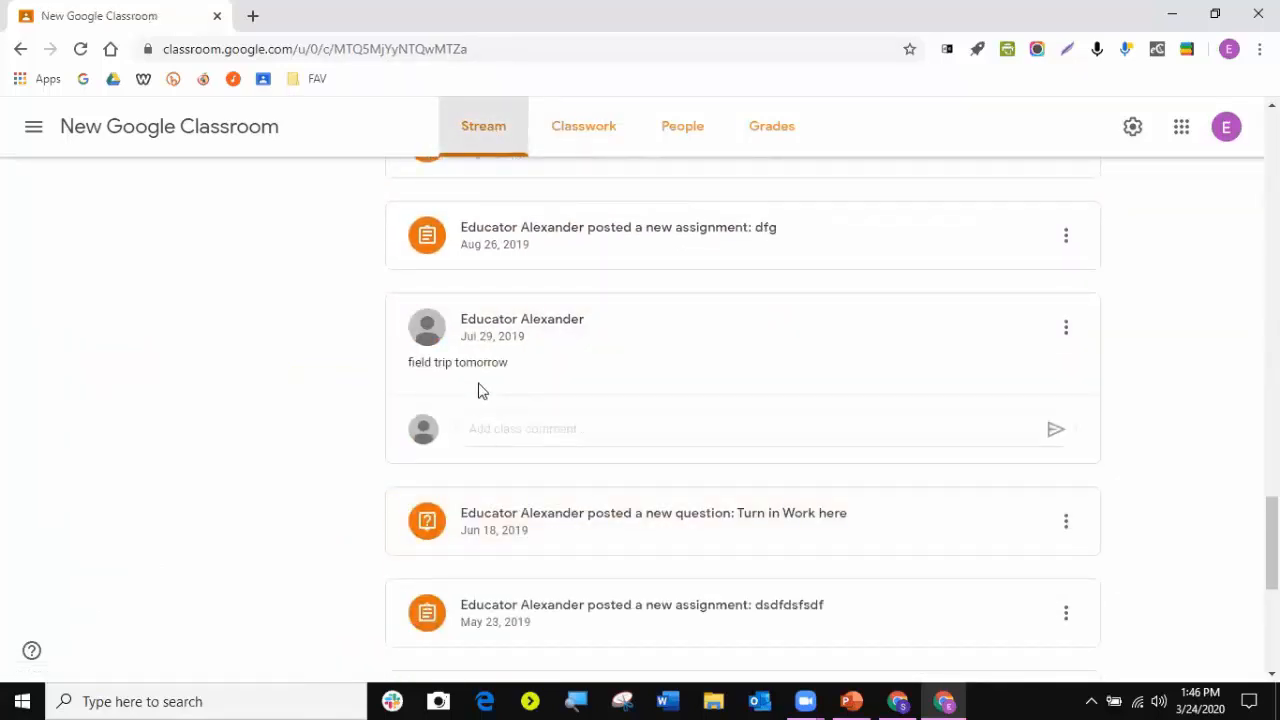
{"action": "scroll", "coordinate": [478, 395], "scroll_direction": "up", "scroll_amount": 15}
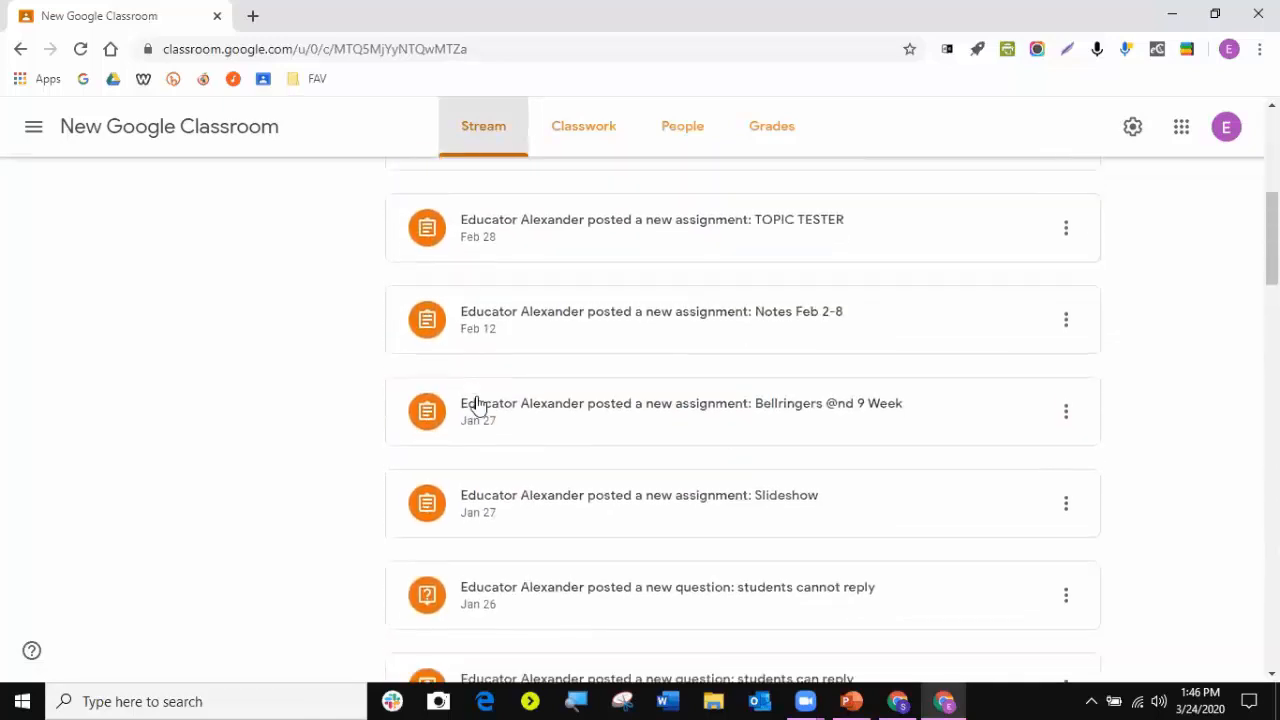
{"action": "scroll", "coordinate": [477, 403], "scroll_direction": "down", "scroll_amount": 3}
{"action": "scroll", "coordinate": [477, 403], "scroll_direction": "down", "scroll_amount": 3}
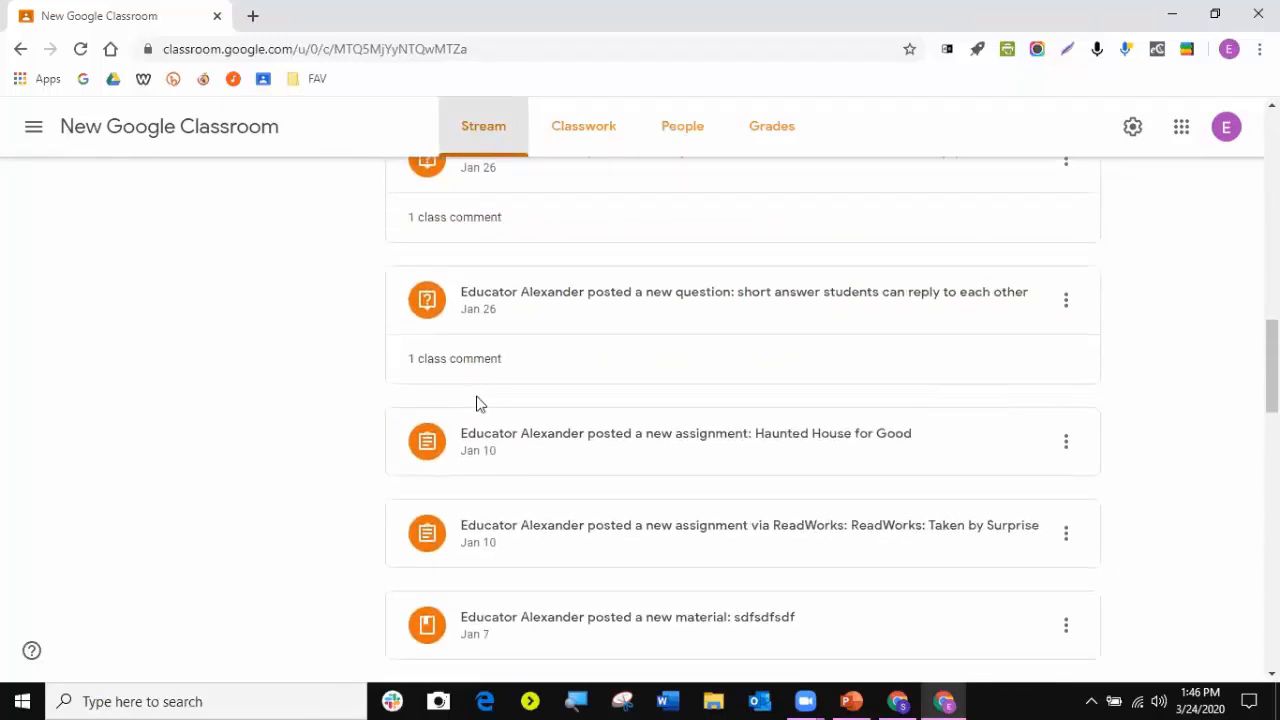
{"action": "scroll", "coordinate": [477, 403], "scroll_direction": "up", "scroll_amount": 15}
- Return to the English 3rd Period class and review the Classwork on the stream options in its settings
{"action": "left_click", "coordinate": [31, 128]}
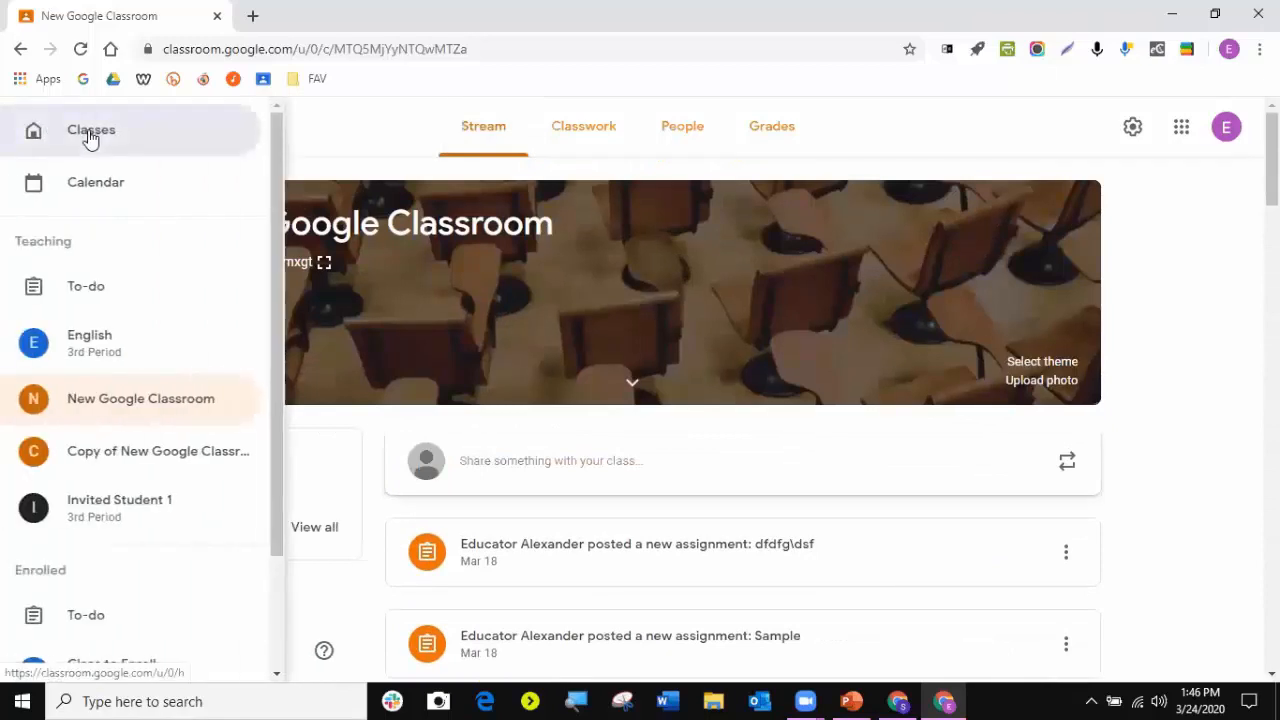
{"action": "left_click", "coordinate": [96, 345]}
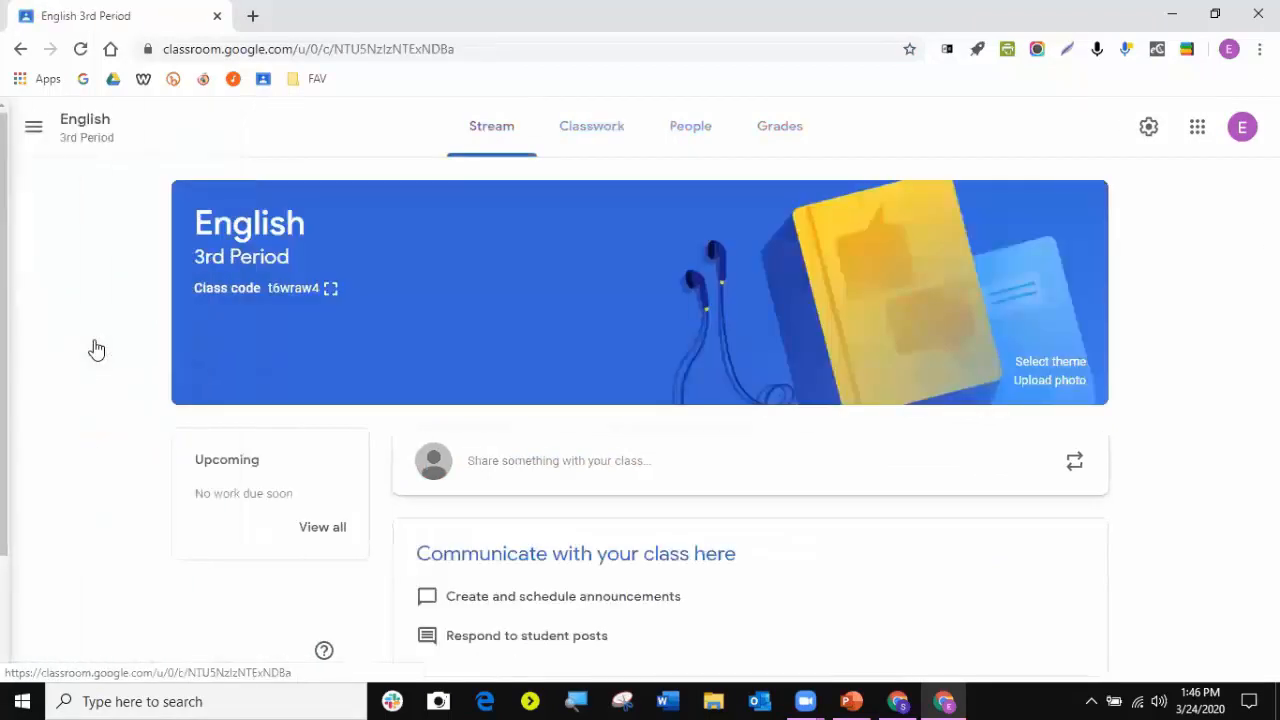
{"action": "left_click", "coordinate": [1150, 126]}
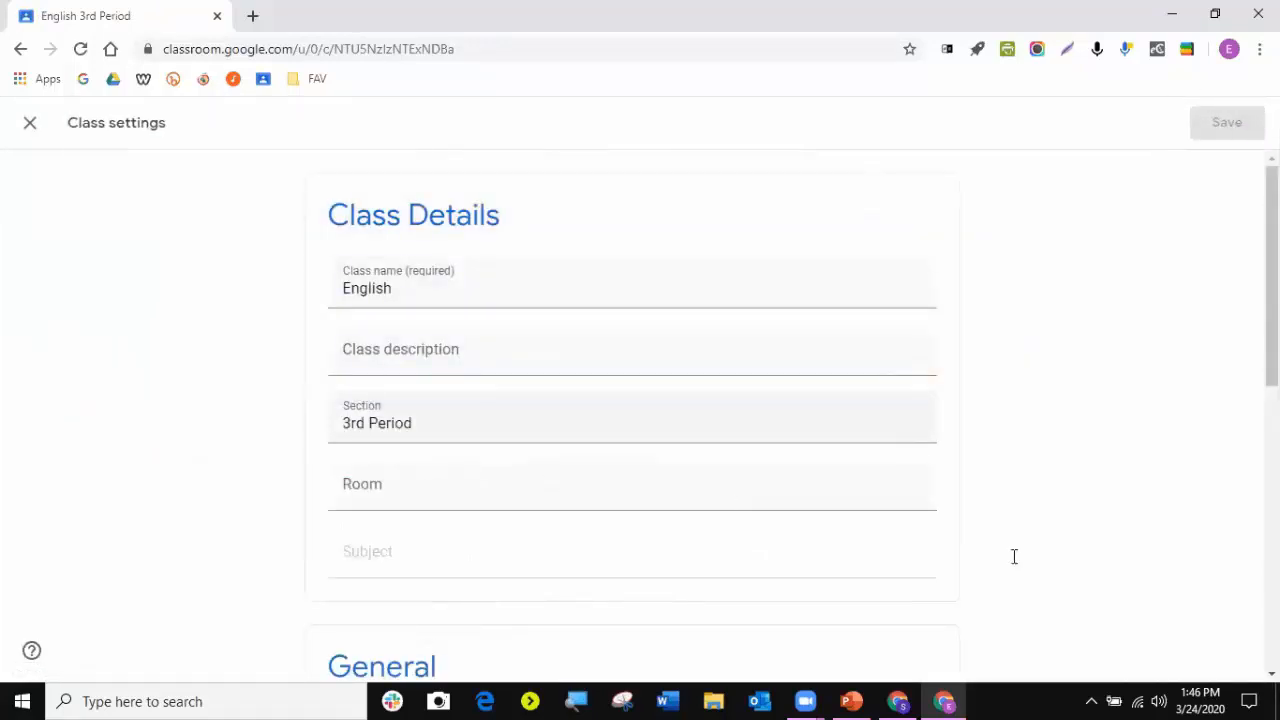
{"action": "scroll", "coordinate": [1209, 354], "scroll_direction": "down", "scroll_amount": 10}
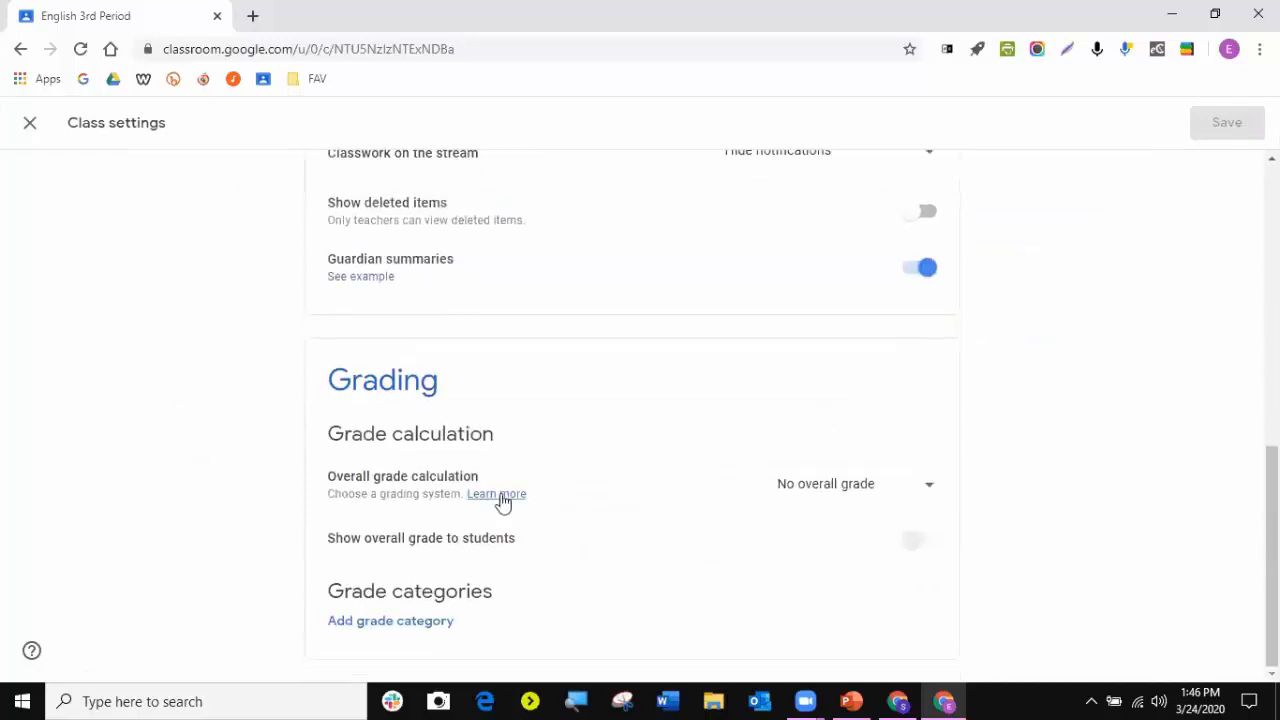
{"action": "scroll", "coordinate": [510, 495], "scroll_direction": "up", "scroll_amount": 2}
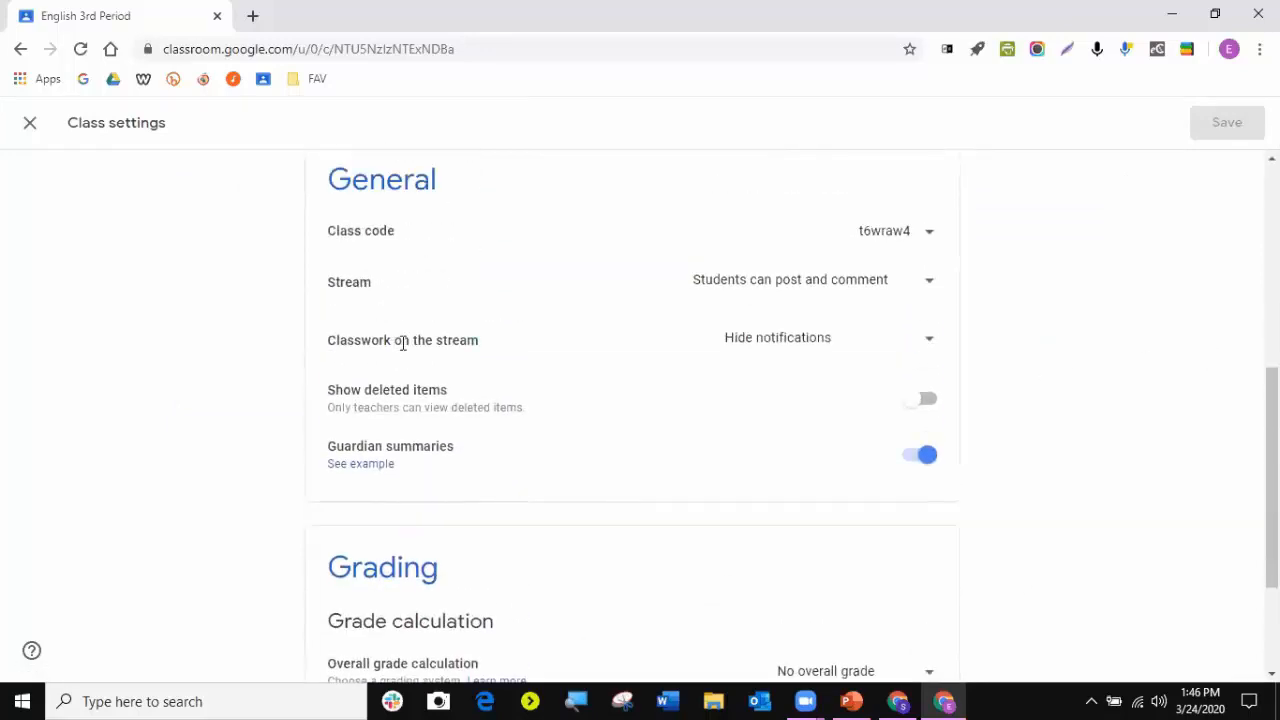
{"action": "left_click", "coordinate": [784, 347]}
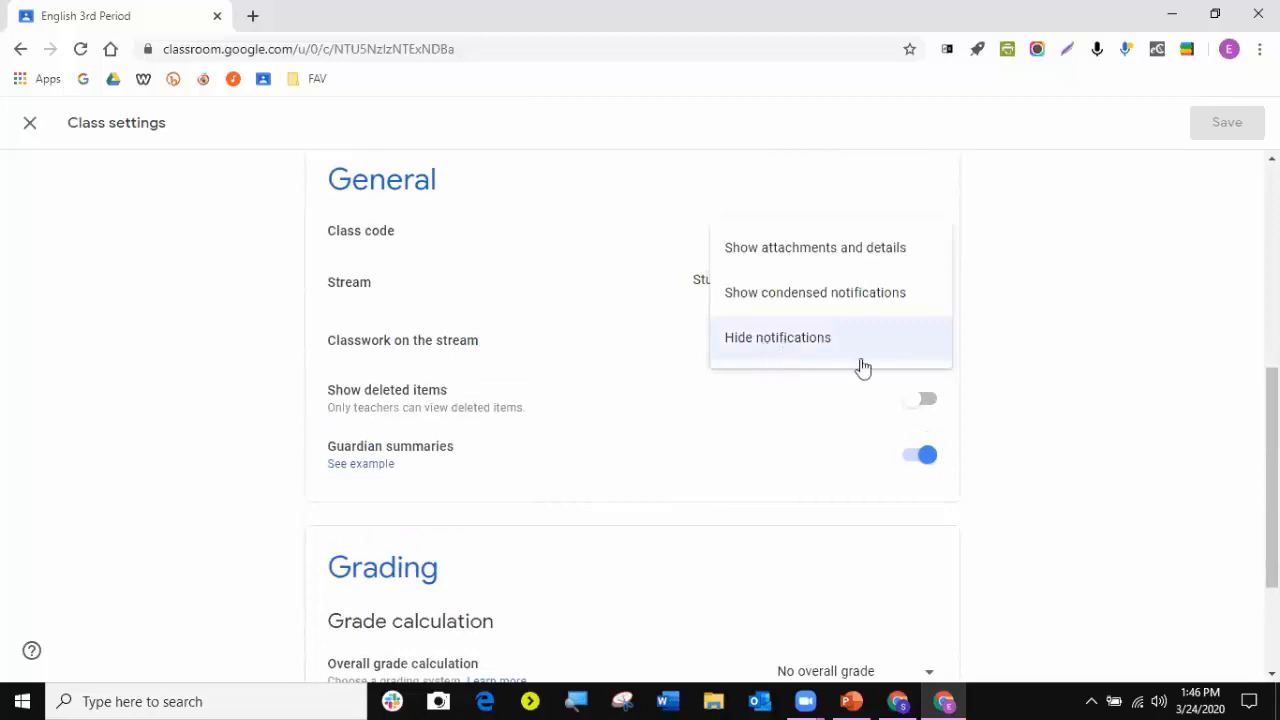
{"action": "left_click", "coordinate": [1097, 422]}
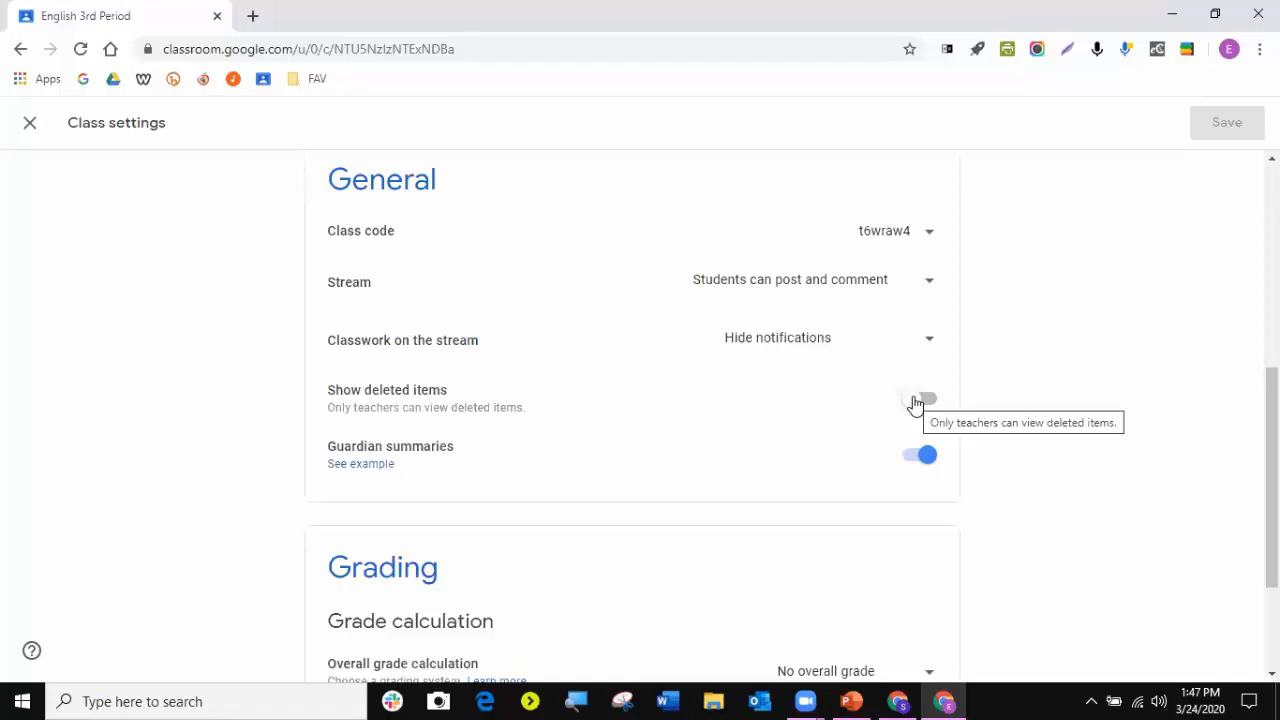
- Switch on Show deleted items in the General settings, review the option, and switch it off again
{"action": "left_click", "coordinate": [920, 401]}
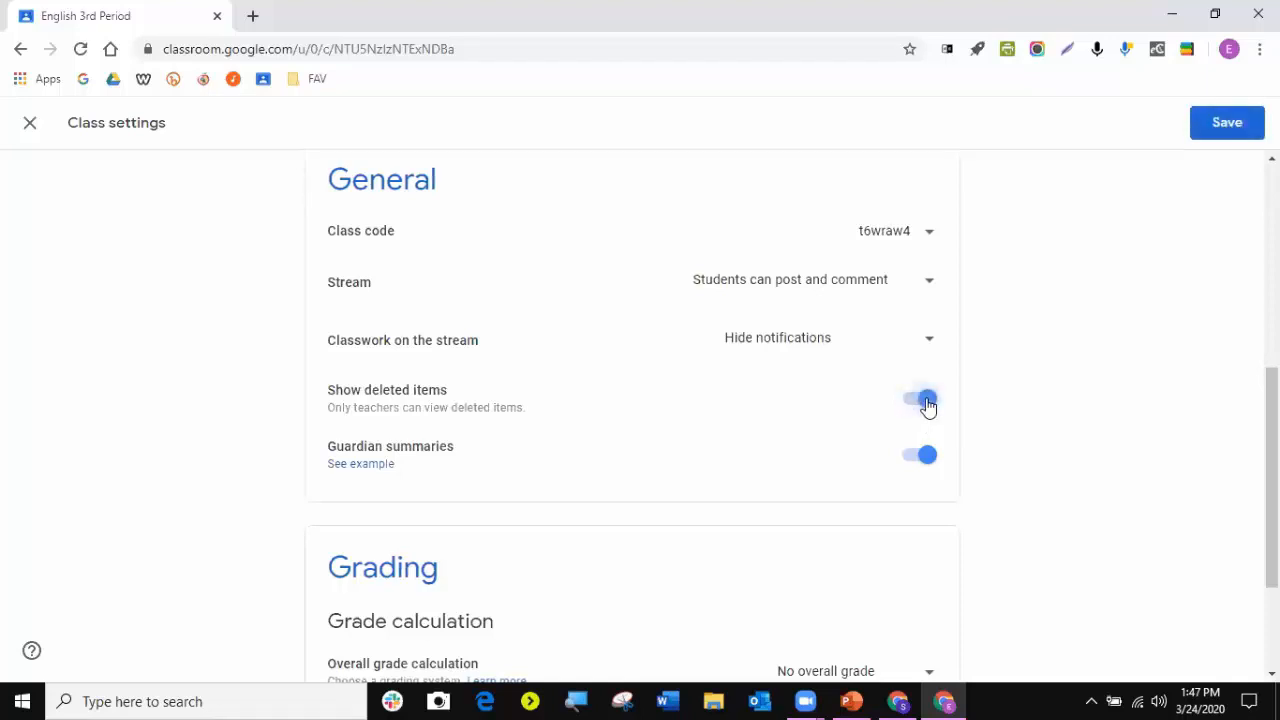
{"action": "mouse_move", "coordinate": [326, 397]}
{"action": "left_mouse_down"}
{"action": "mouse_move", "coordinate": [400, 390]}
{"action": "mouse_move", "coordinate": [329, 391]}
{"action": "left_mouse_up"}
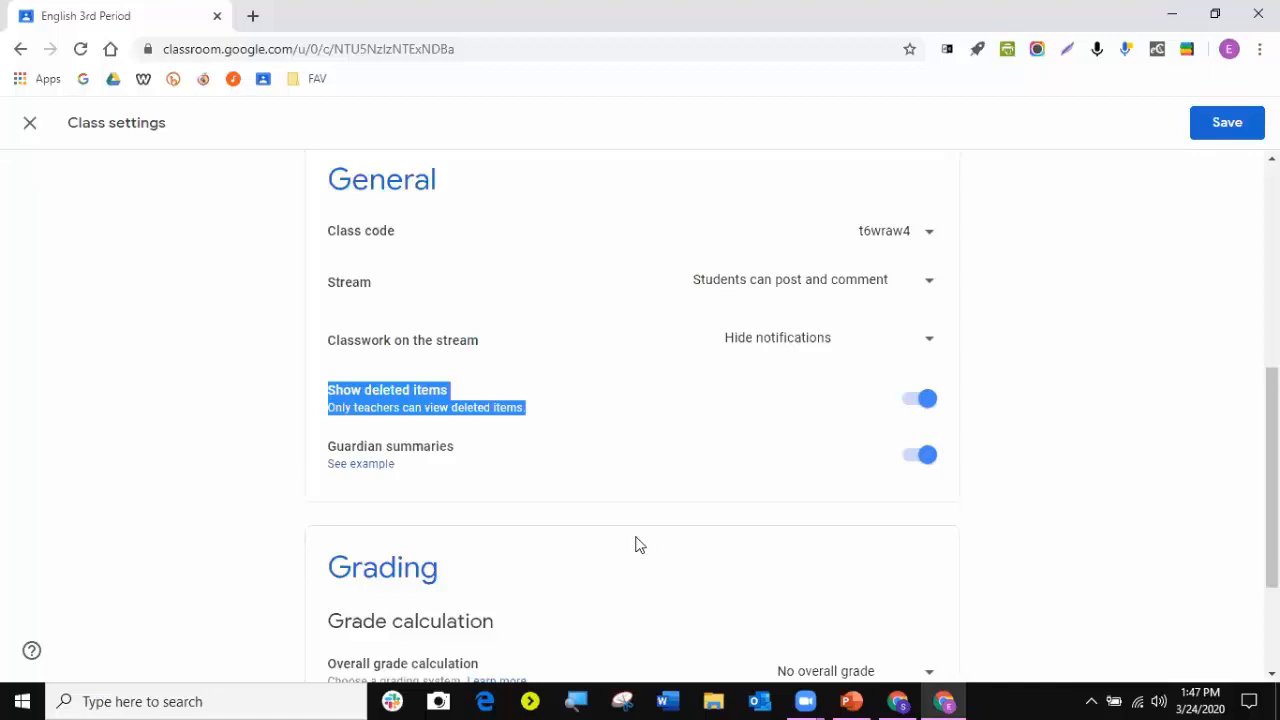
{"action": "left_click", "coordinate": [917, 405]}
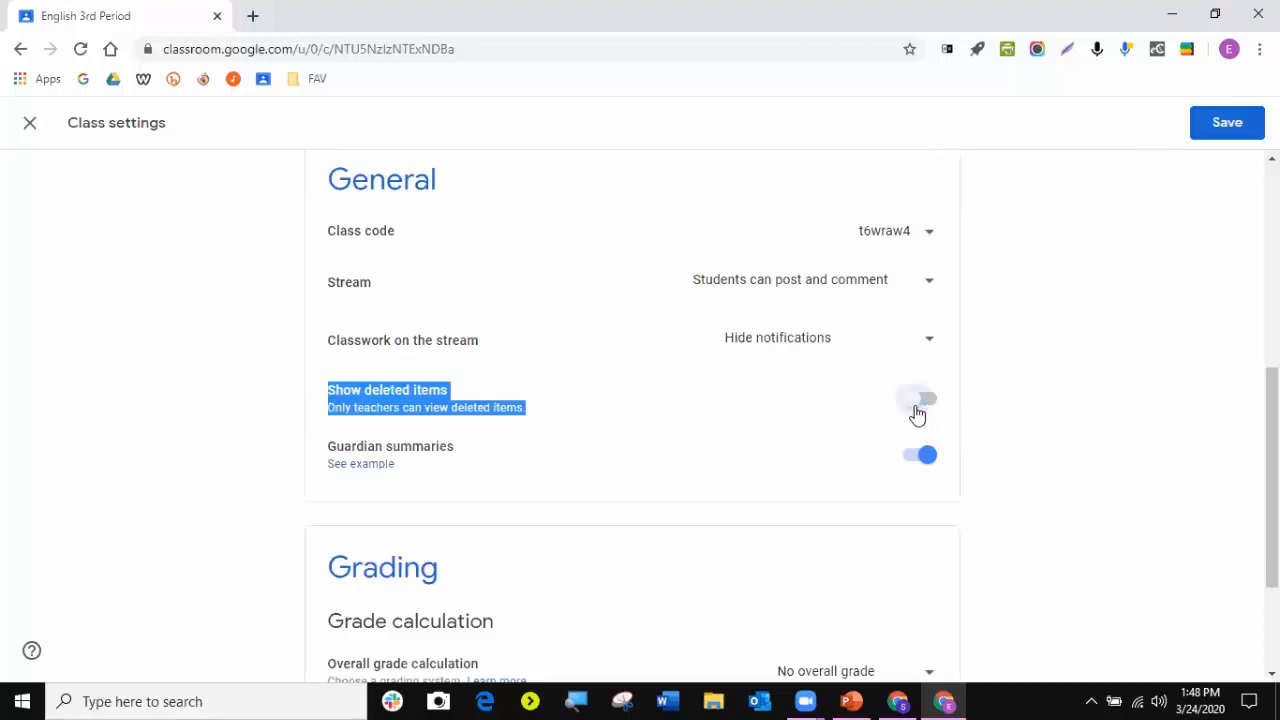
- Examine the Overall grade calculation choices in the Grading settings without picking one
{"action": "scroll", "coordinate": [1180, 490], "scroll_direction": "down", "scroll_amount": 2}
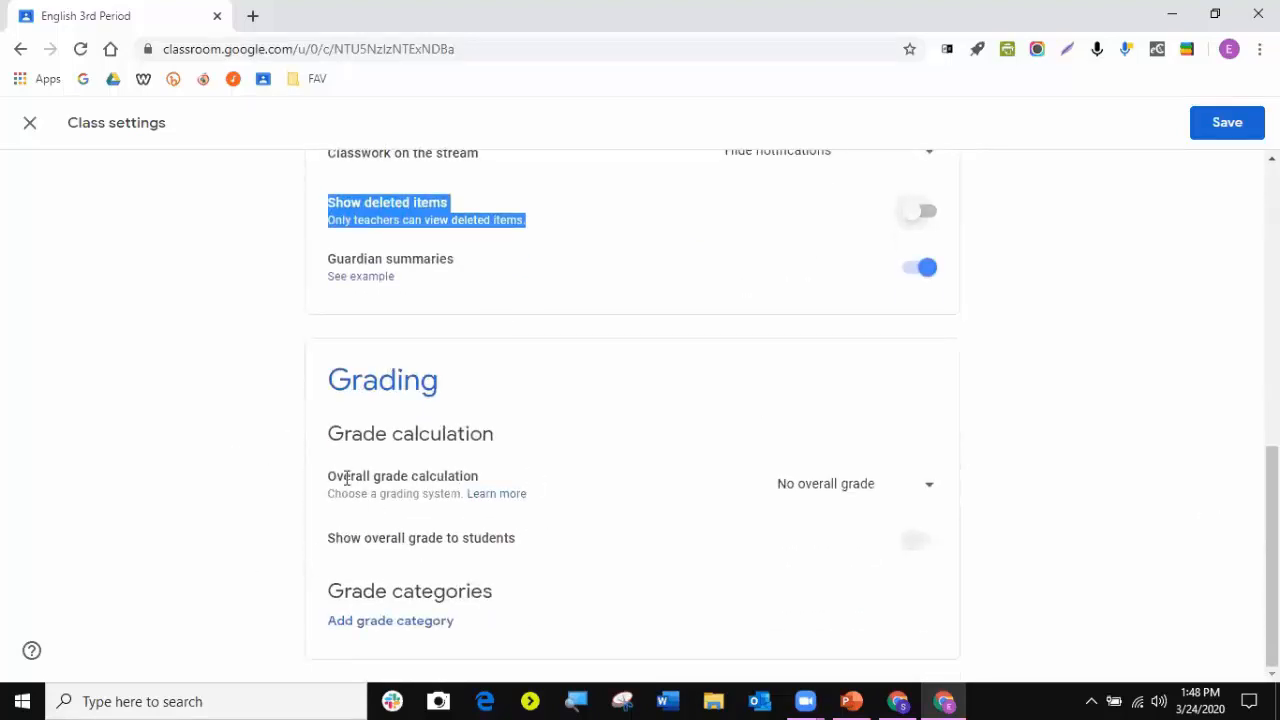
{"action": "left_click_drag", "start_coordinate": [345, 477], "coordinate": [479, 477]}
{"action": "left_click", "coordinate": [833, 486]}
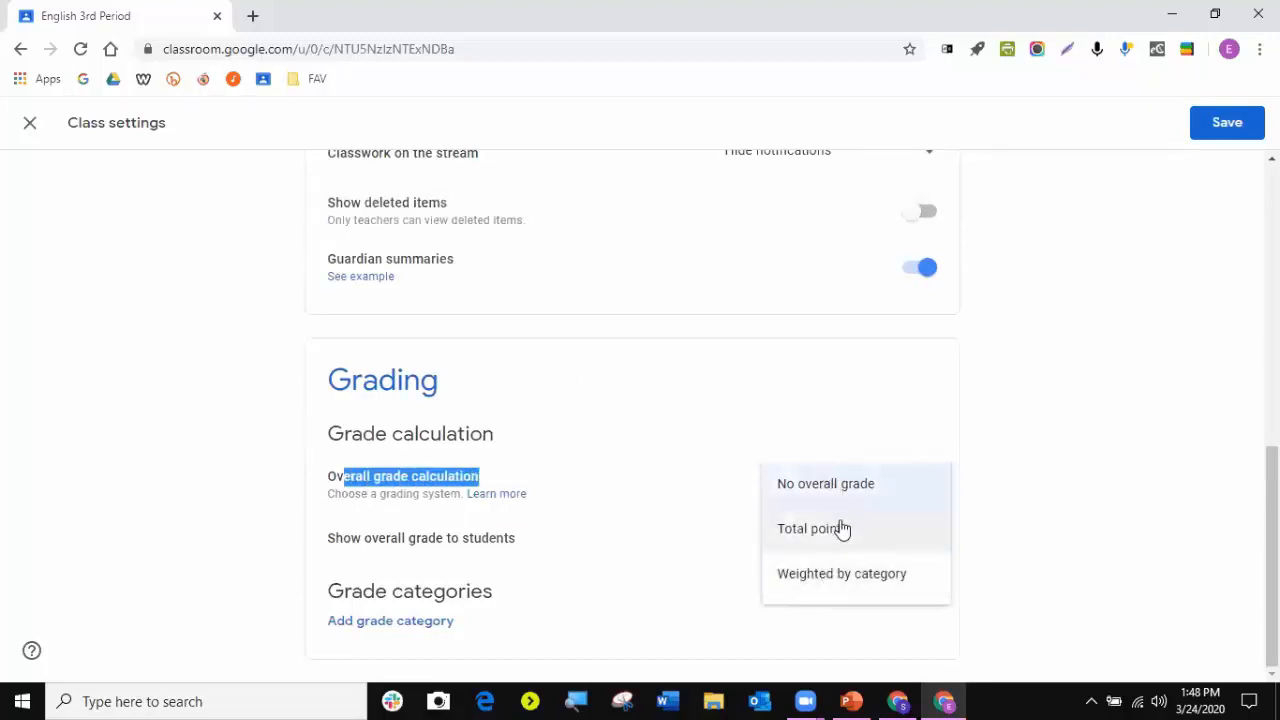
{"action": "left_click", "coordinate": [657, 503]}
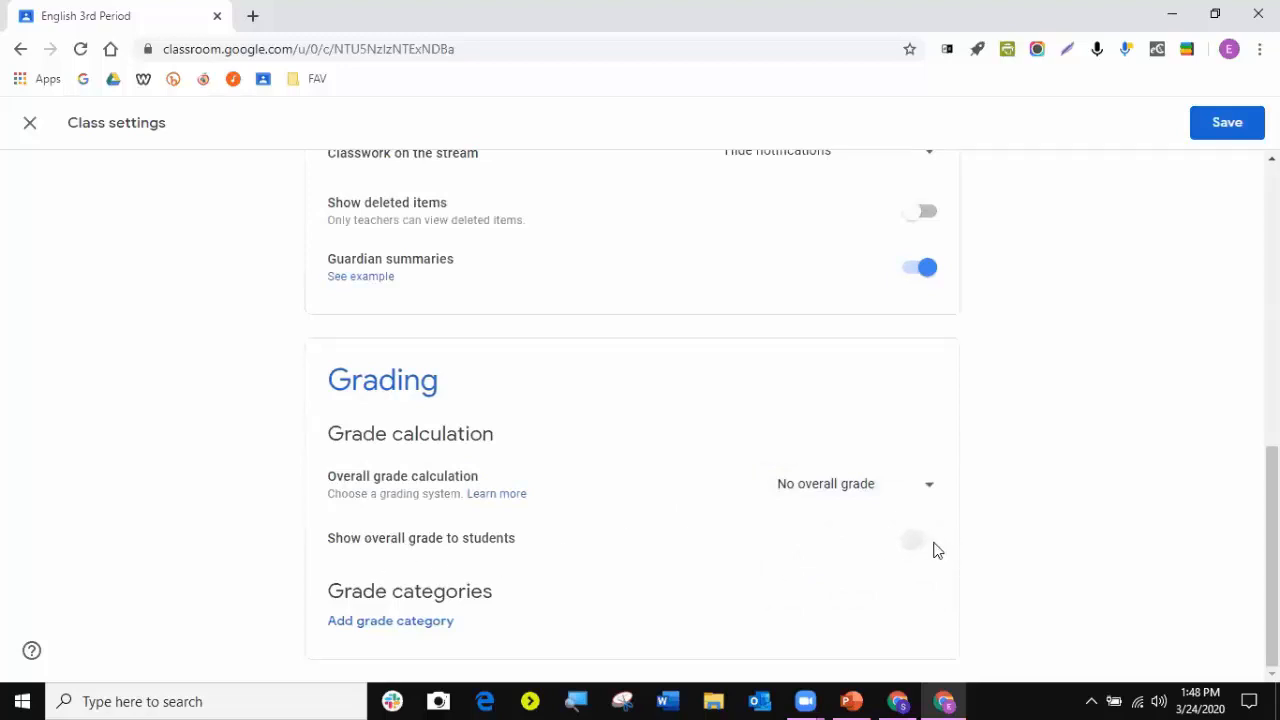
- Try Total points as the overall grade calculation, toggle Show overall grade to students on and off, and restore No overall grade
{"action": "left_click", "coordinate": [834, 500]}
{"action": "left_click", "coordinate": [822, 540]}
{"action": "left_click", "coordinate": [917, 545]}
{"action": "left_click", "coordinate": [920, 545]}
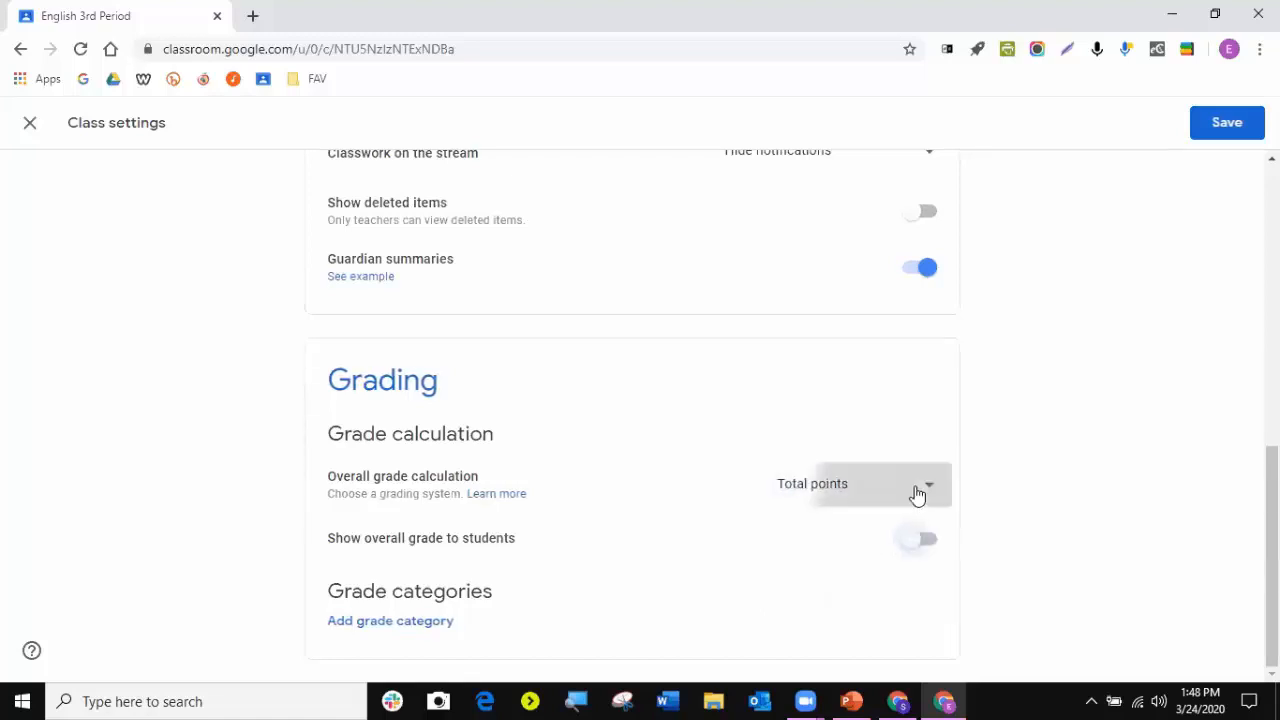
{"action": "left_click", "coordinate": [912, 490]}
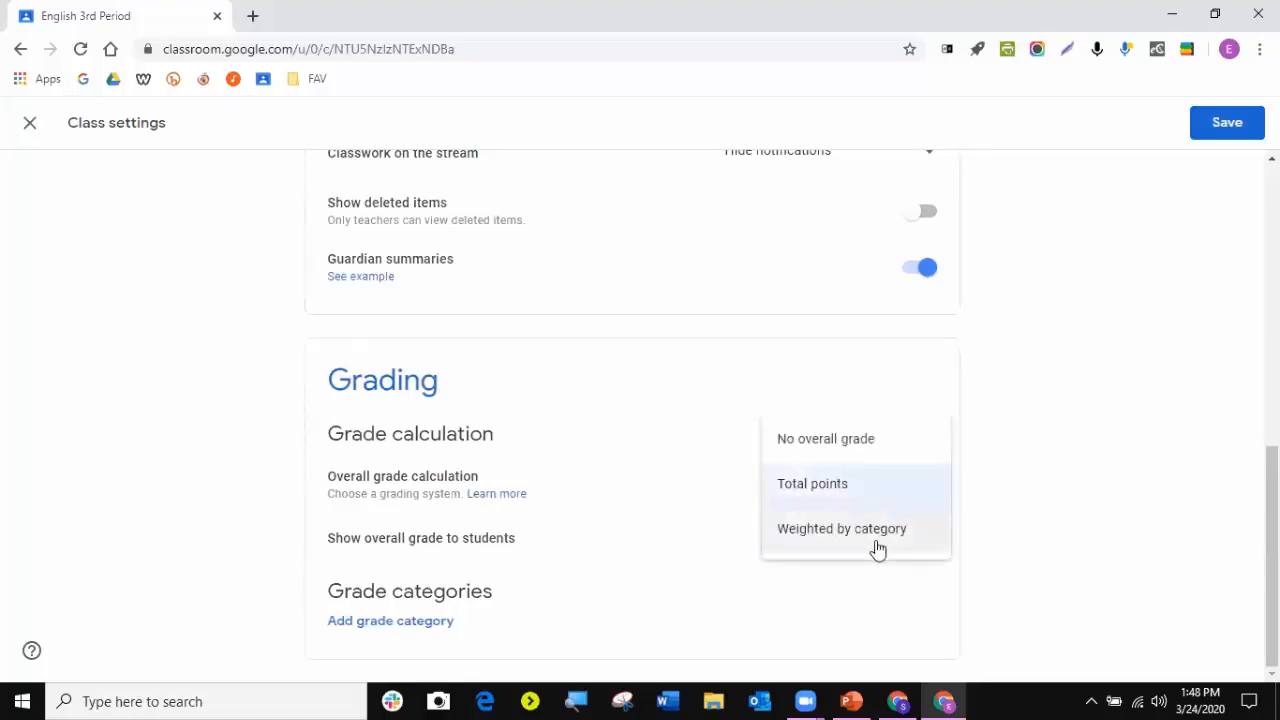
{"action": "left_click", "coordinate": [849, 445]}
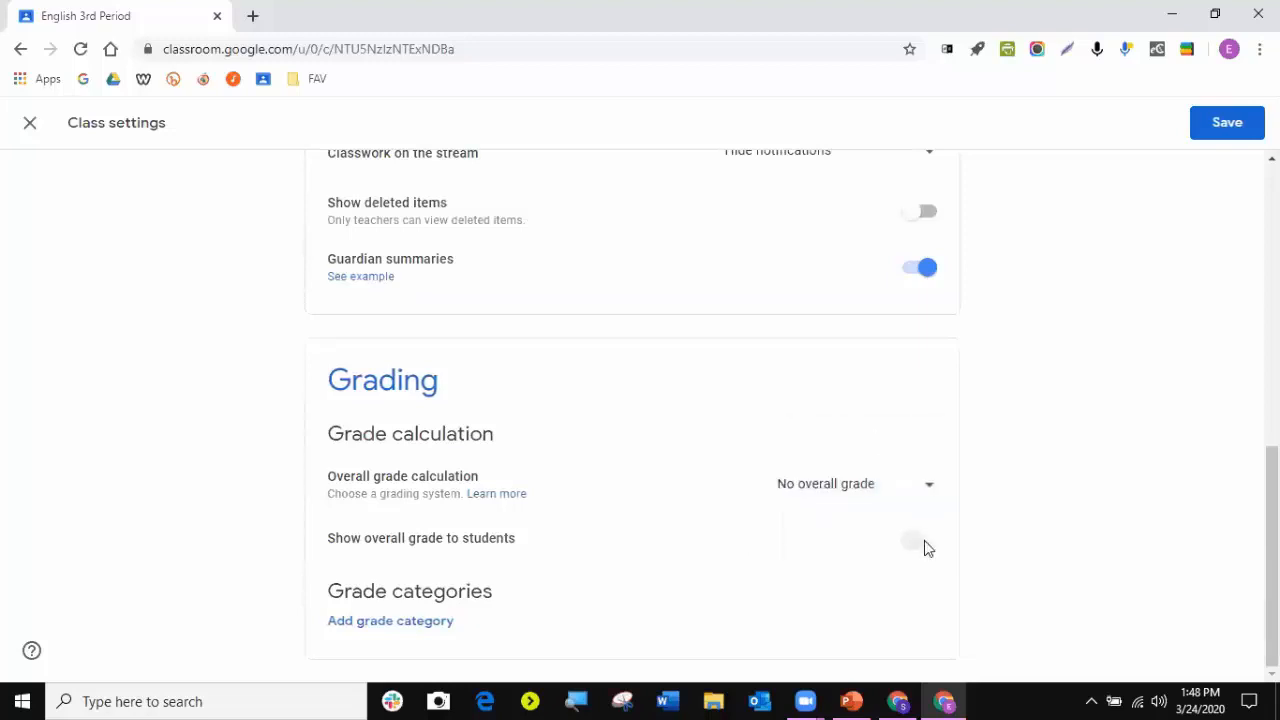
- Add two blank grade categories with 100 default points and remove both again
{"action": "left_click", "coordinate": [390, 622]}
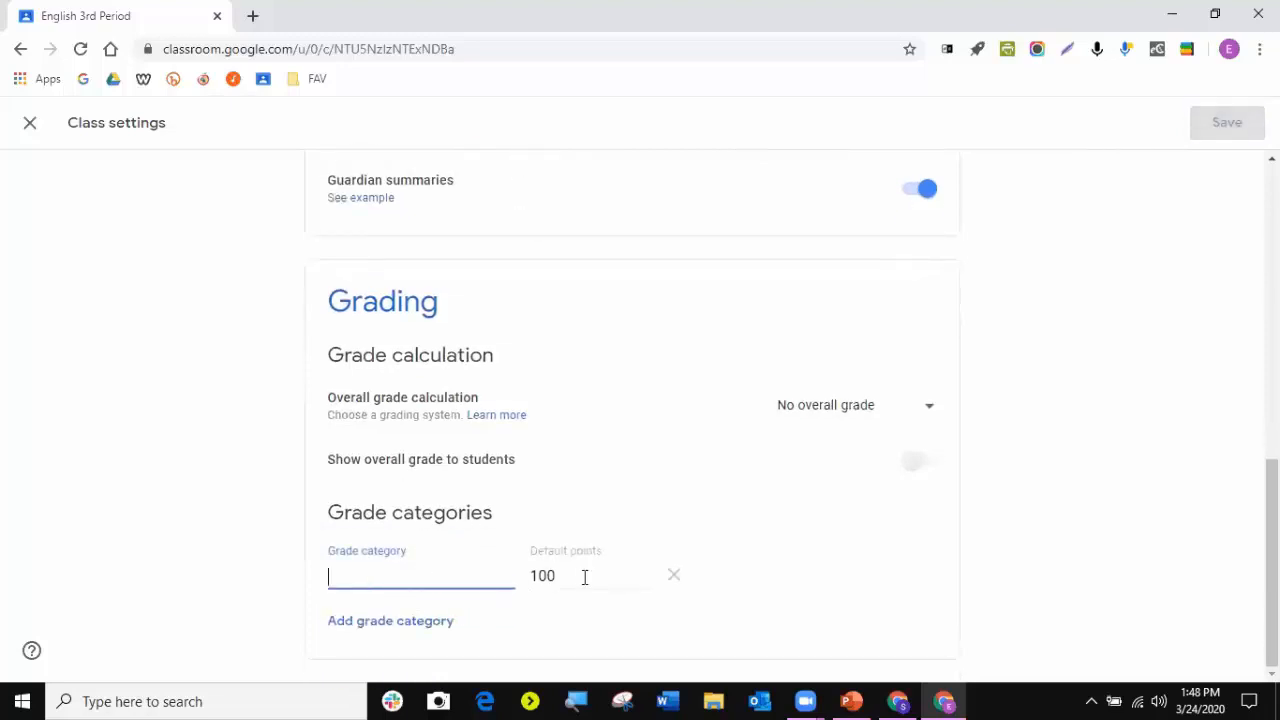
{"action": "left_click", "coordinate": [397, 632]}
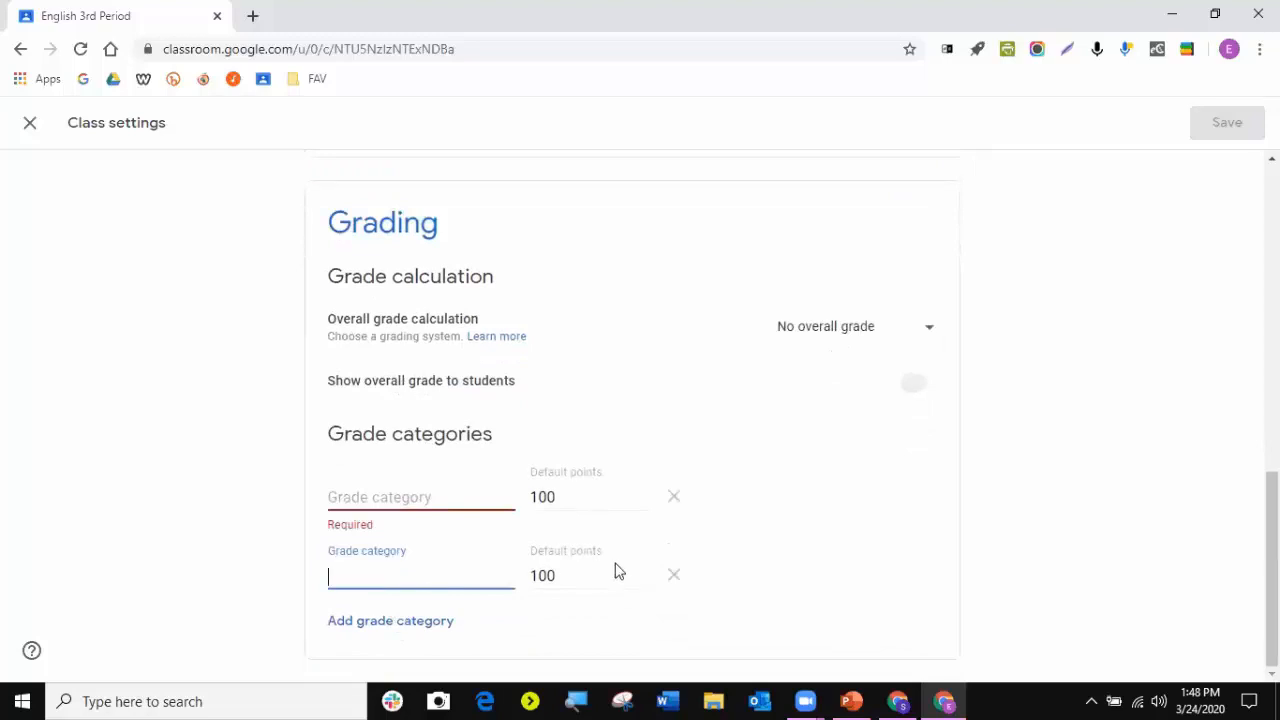
{"action": "left_click", "coordinate": [675, 577]}
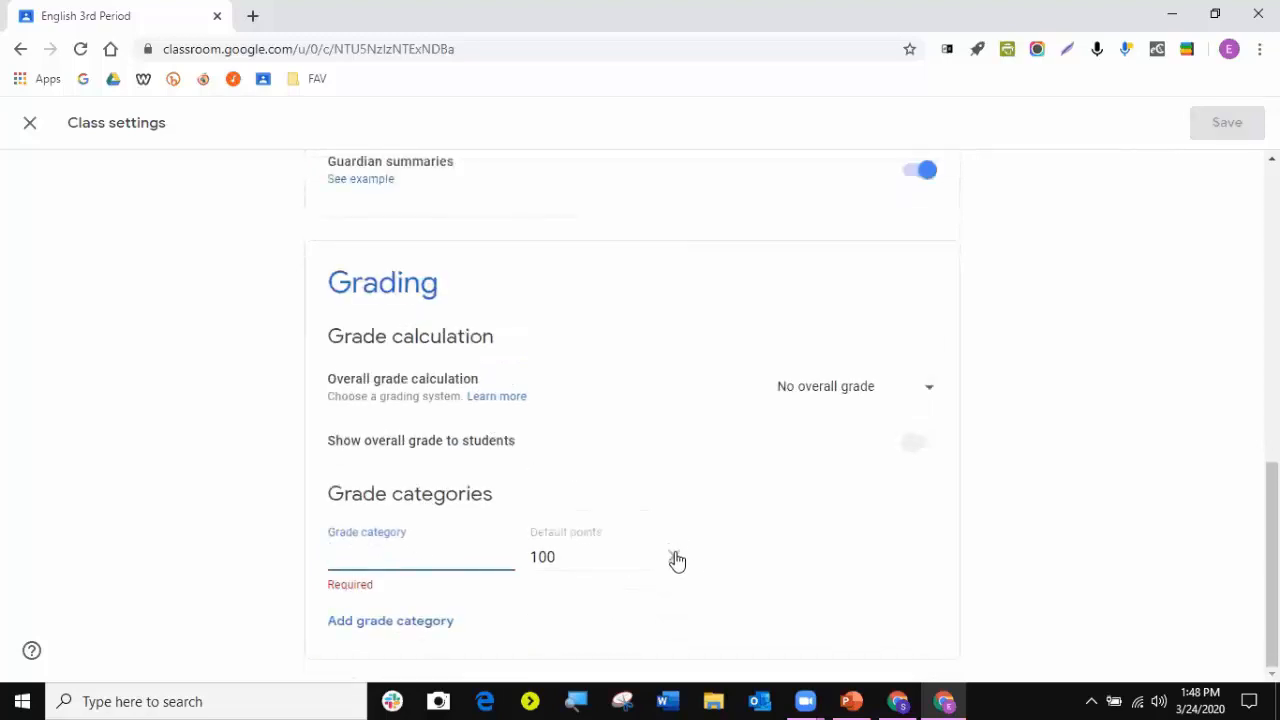
{"action": "left_click", "coordinate": [677, 561]}
- Set the overall grade calculation to Weighted by category, add a blank grade category, and remove it
{"action": "left_click", "coordinate": [786, 490]}
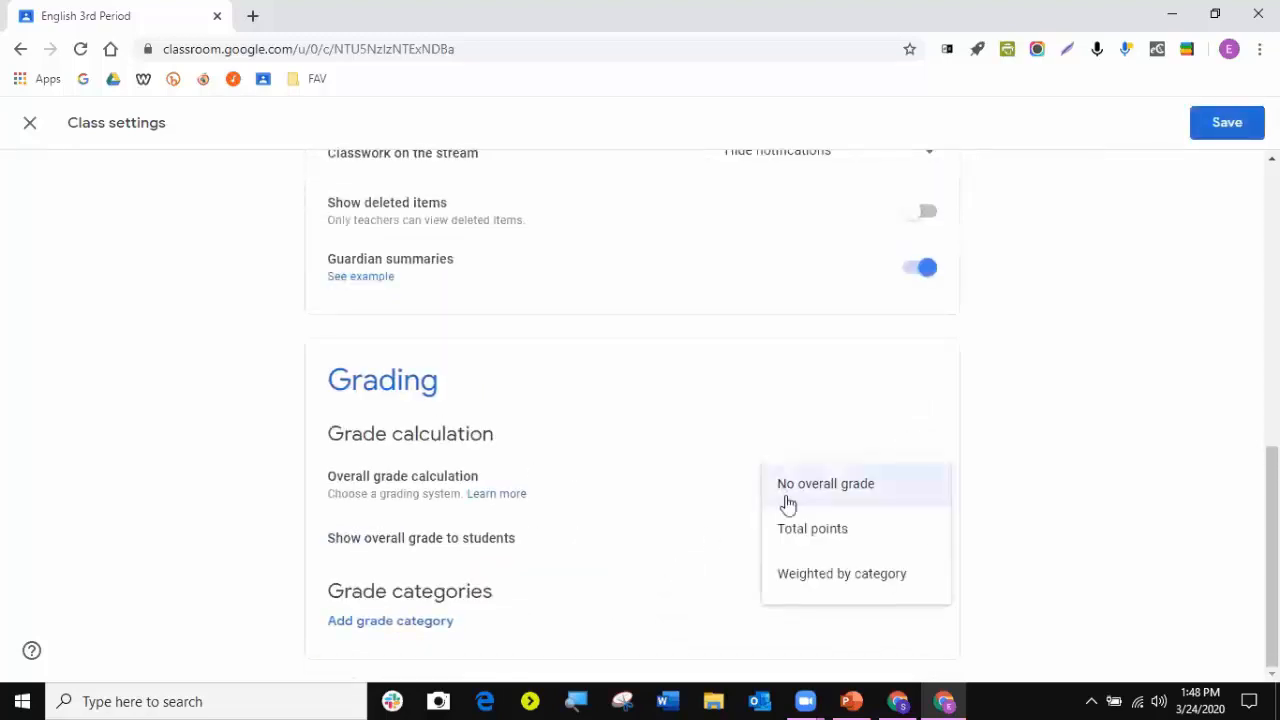
{"action": "left_click", "coordinate": [794, 574]}
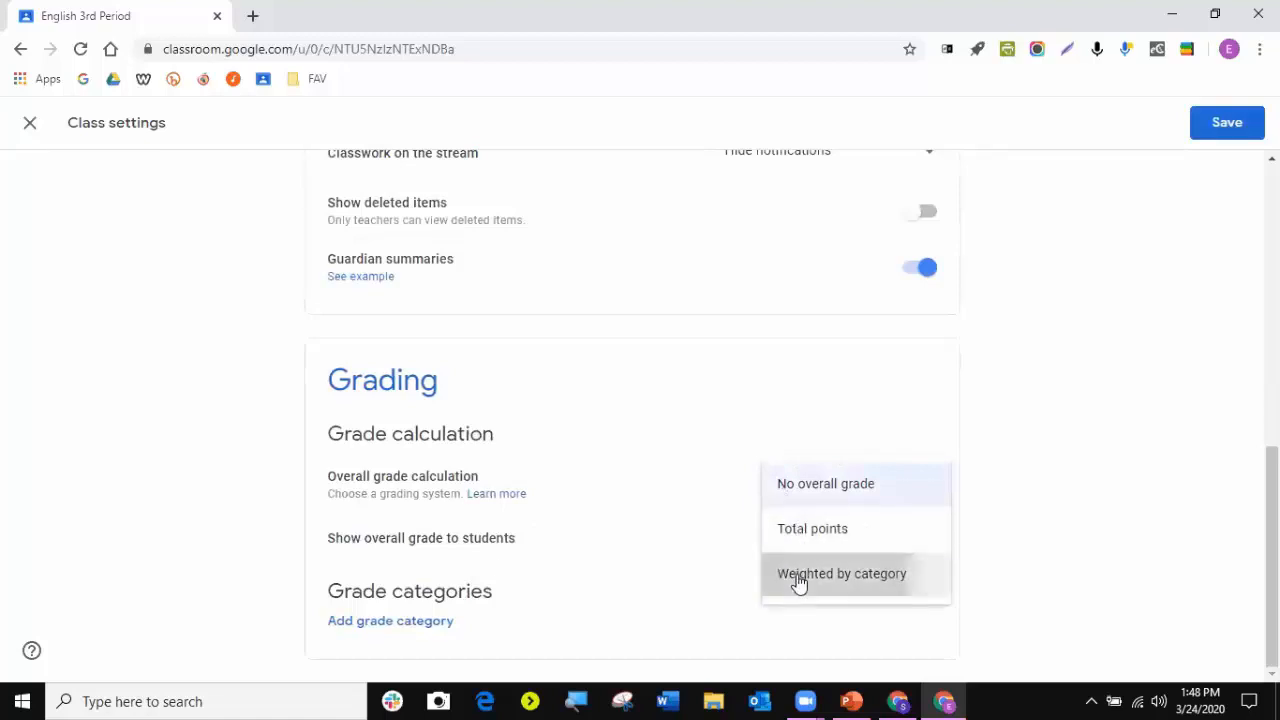
{"action": "left_click", "coordinate": [413, 621]}
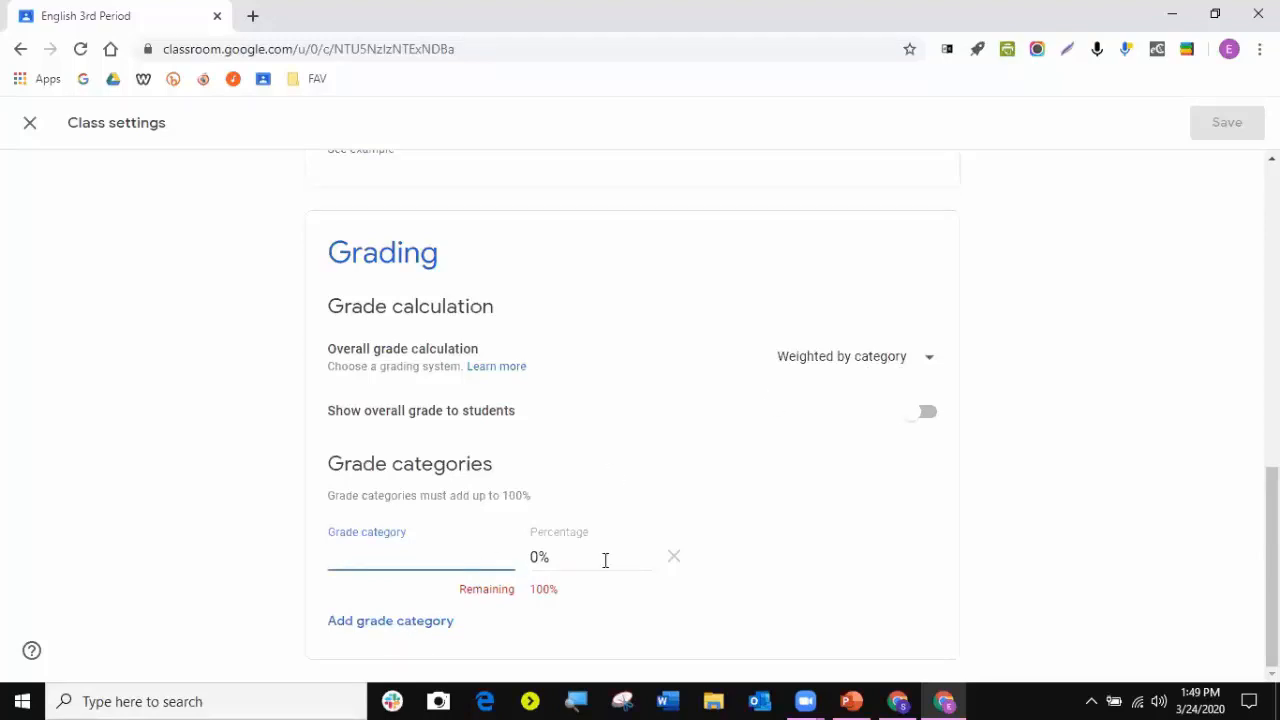
{"action": "left_click", "coordinate": [674, 556]}
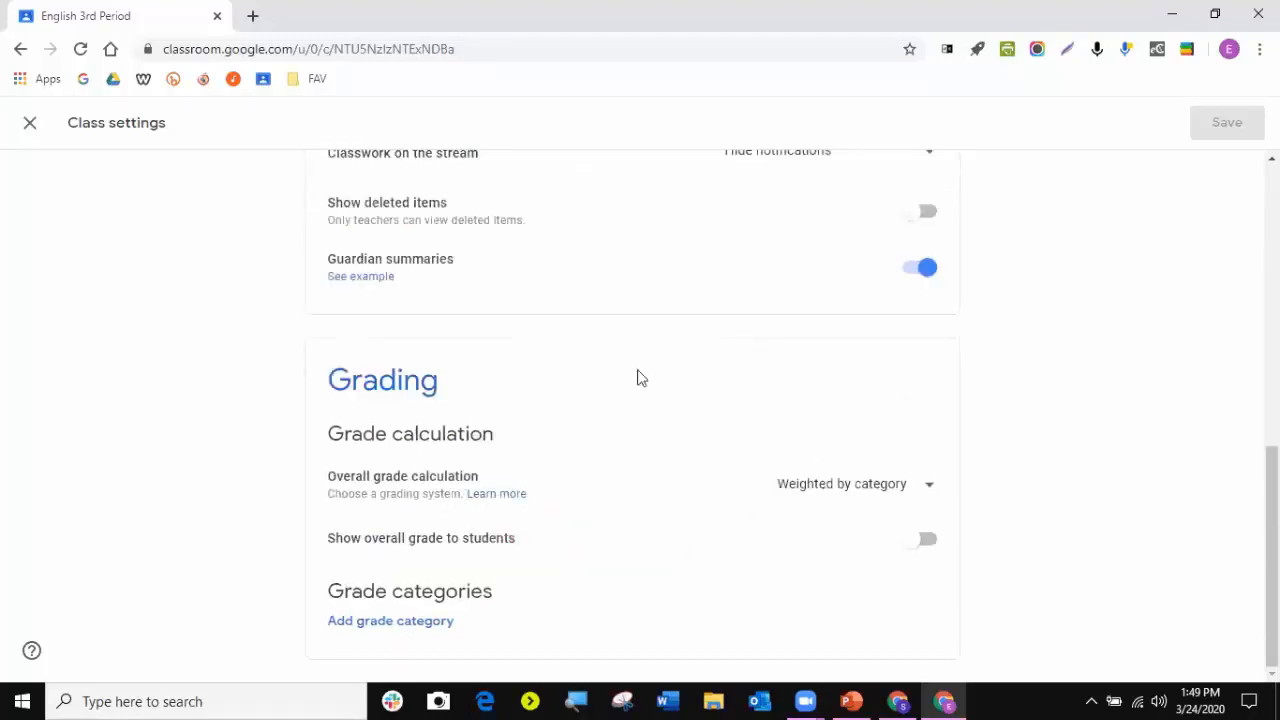
- Close the class settings, discarding the unsaved changes, and return to the Classes page
{"action": "scroll", "coordinate": [730, 525], "scroll_direction": "up", "scroll_amount": 10}
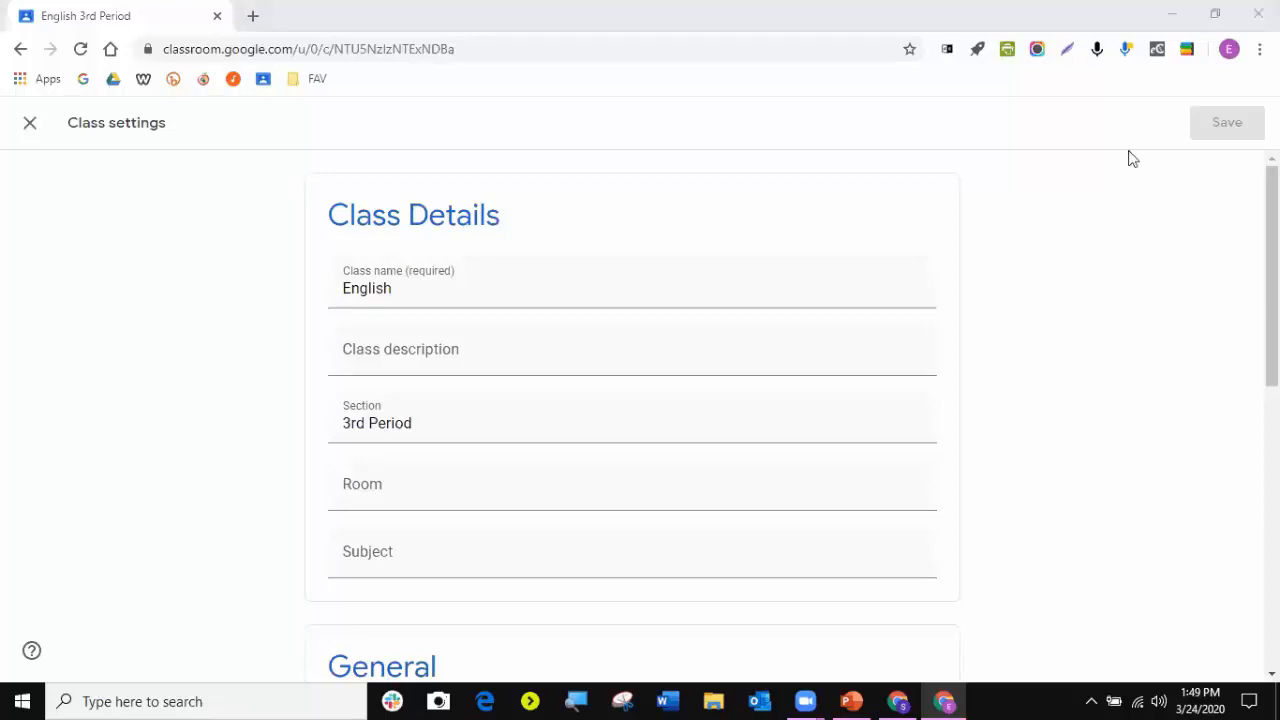
{"action": "left_click", "coordinate": [30, 124]}
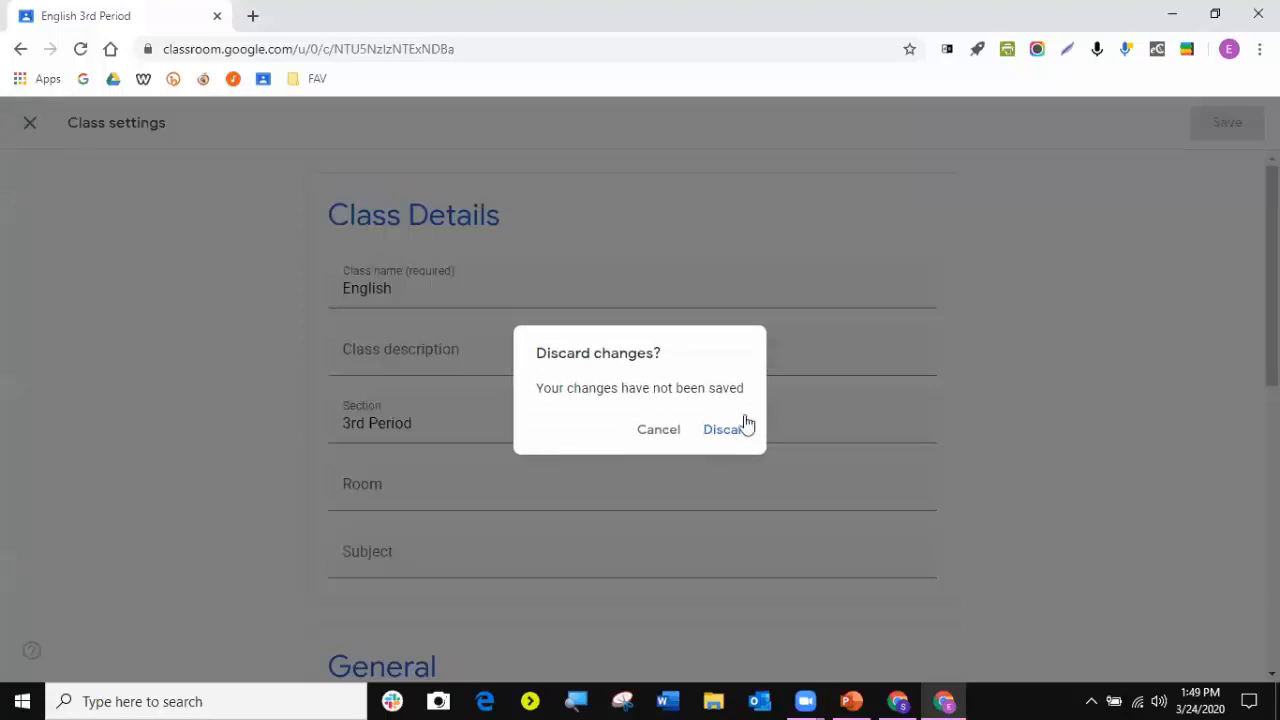
{"action": "left_click", "coordinate": [712, 431]}
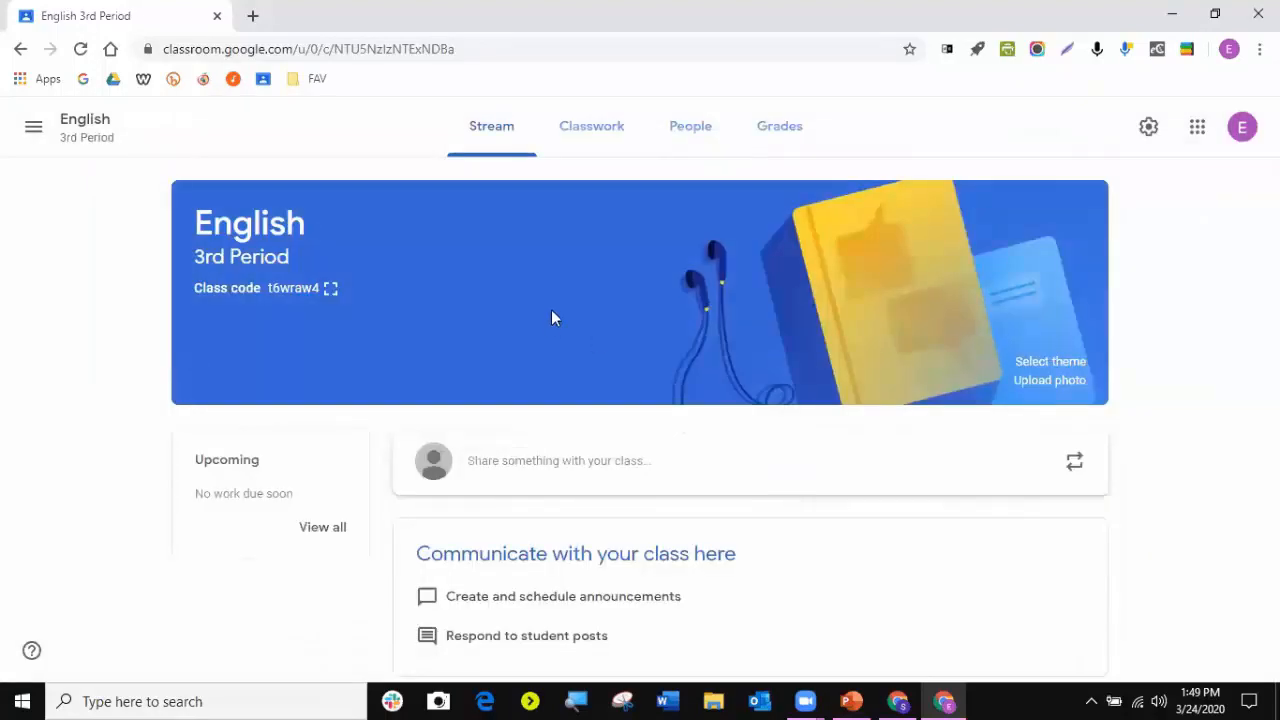
{"action": "left_click", "coordinate": [33, 130]}
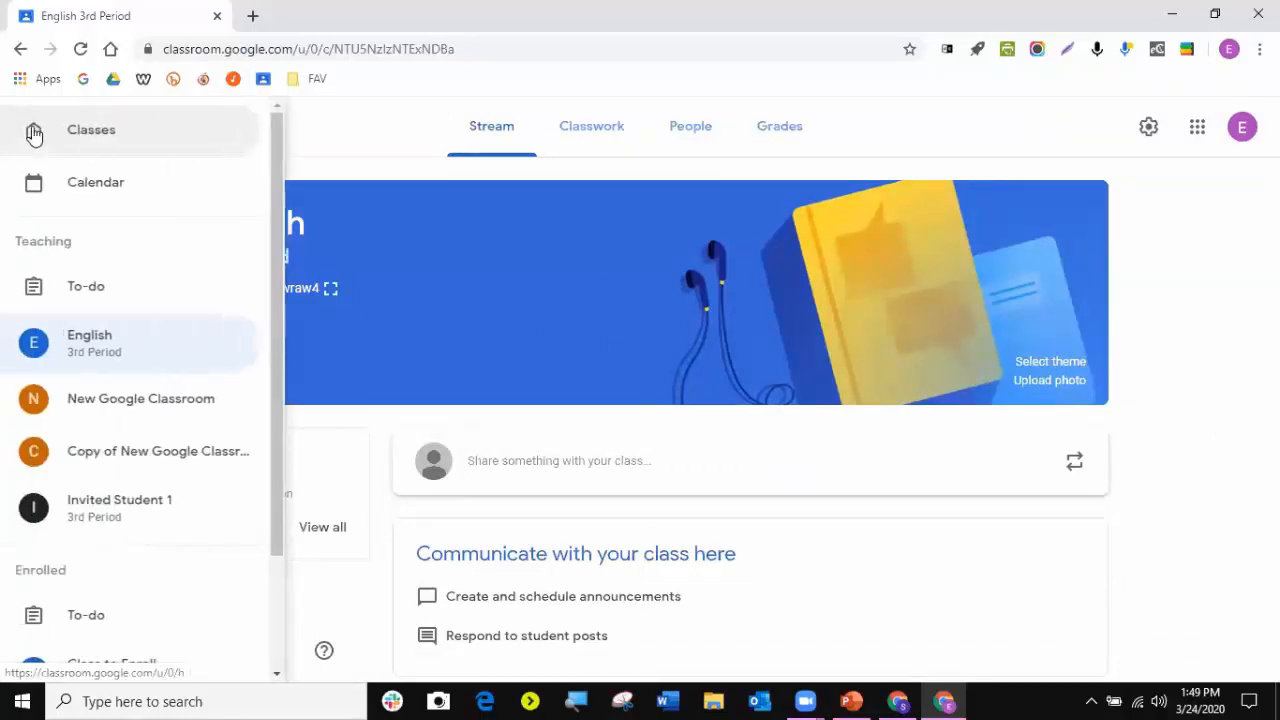
{"action": "left_click", "coordinate": [103, 142]}
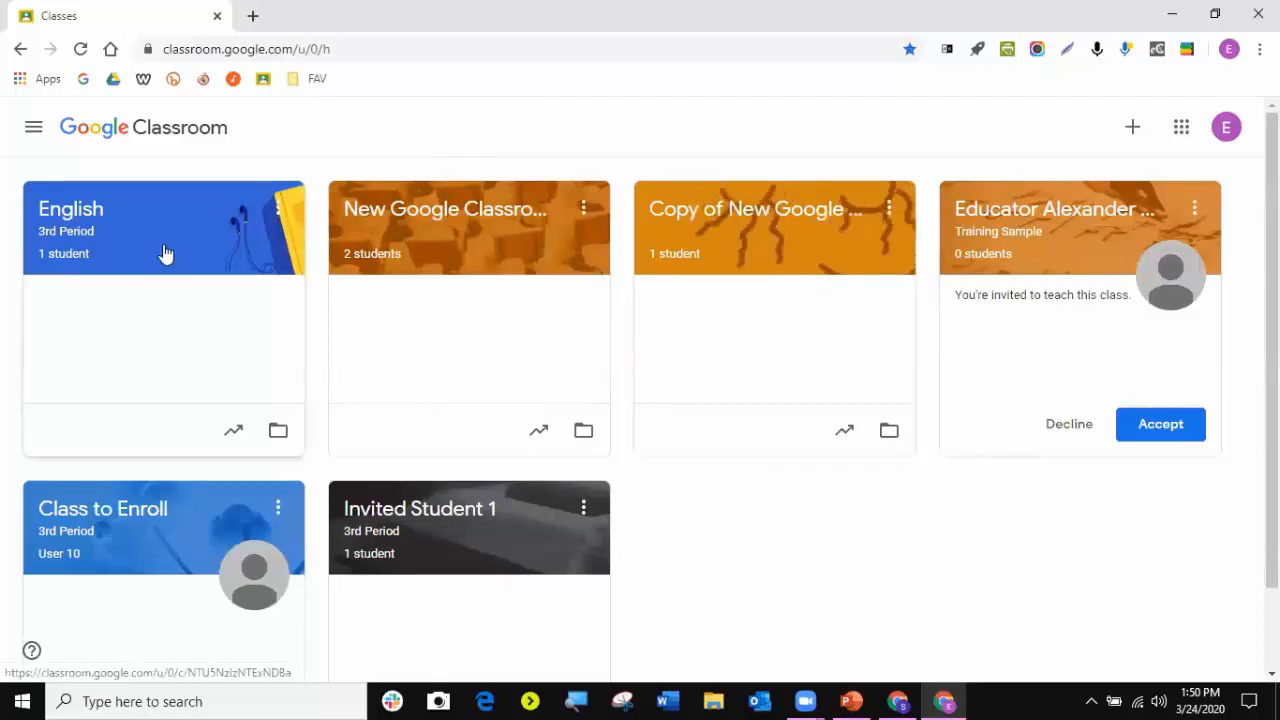
- Open the English class for editing from its card, review the class detail fields, and cancel
{"action": "left_click_drag", "start_coordinate": [163, 254], "coordinate": [99, 237]}
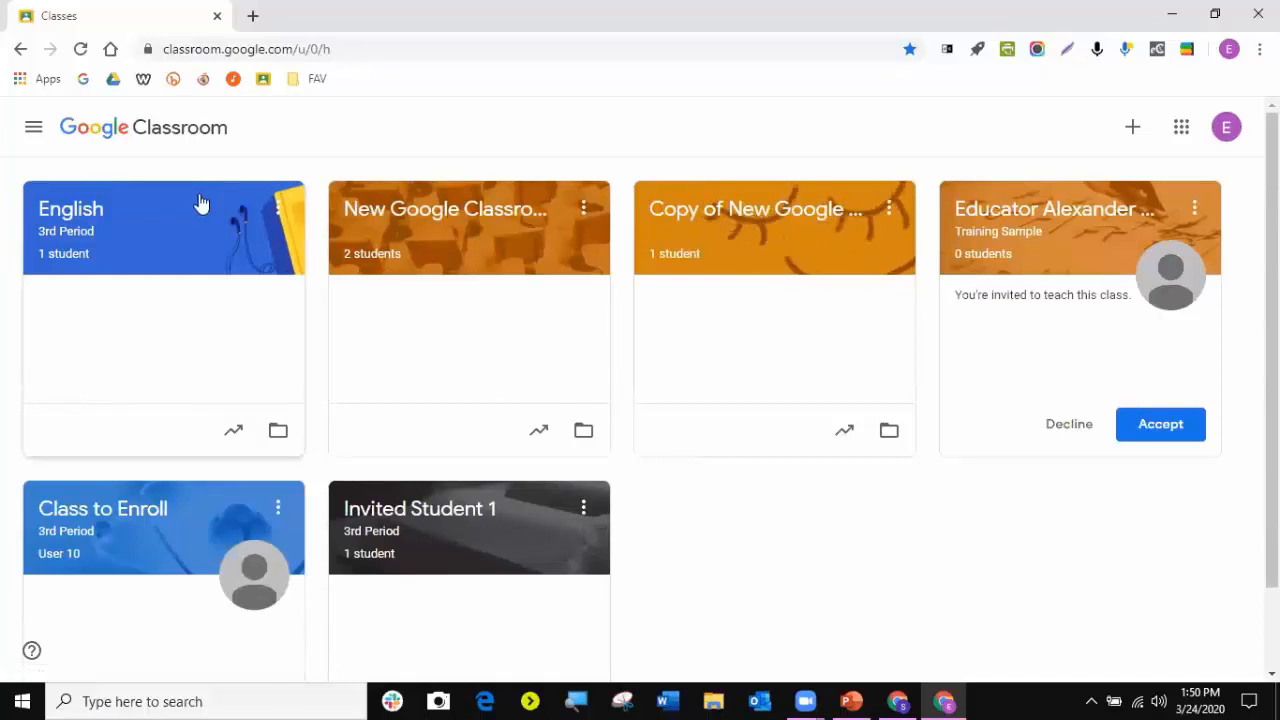
{"action": "mouse_move", "coordinate": [202, 204]}
{"action": "left_mouse_down"}
{"action": "mouse_move", "coordinate": [188, 193]}
{"action": "mouse_move", "coordinate": [218, 135]}
{"action": "mouse_move", "coordinate": [218, 250]}
{"action": "mouse_move", "coordinate": [200, 209]}
{"action": "left_mouse_up"}
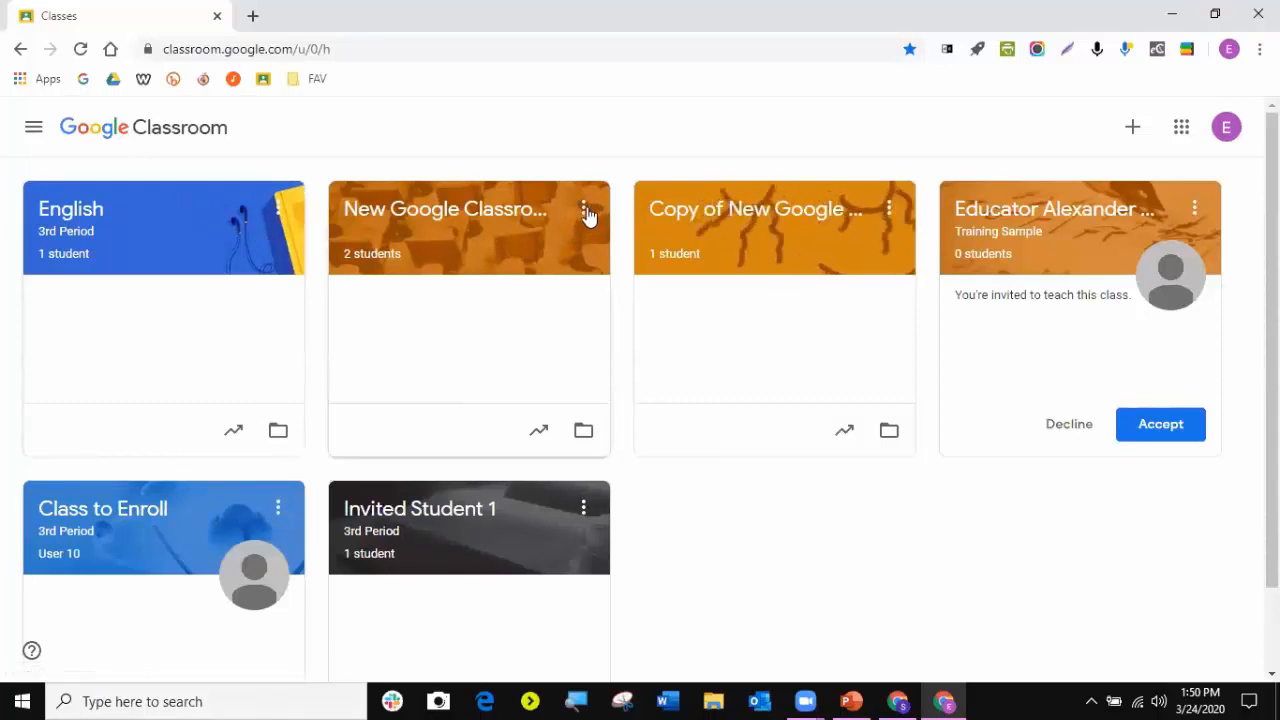
{"action": "left_click", "coordinate": [280, 212]}
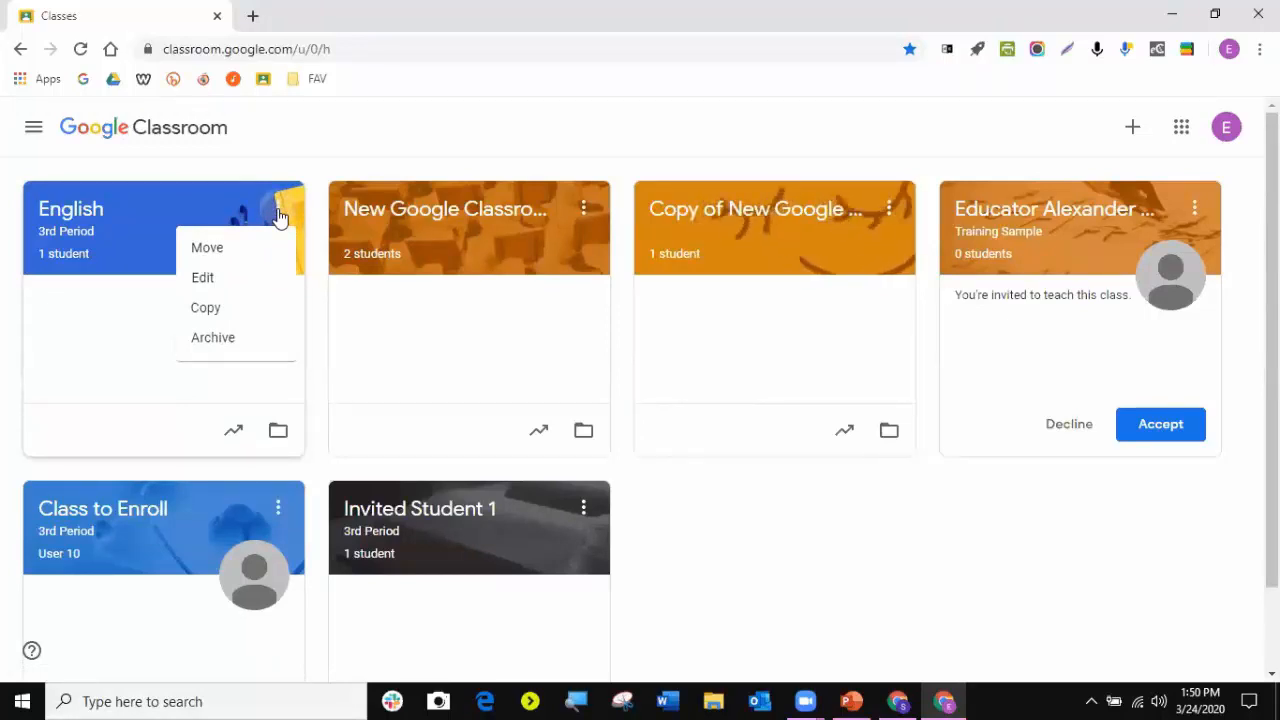
{"action": "left_click", "coordinate": [212, 279]}
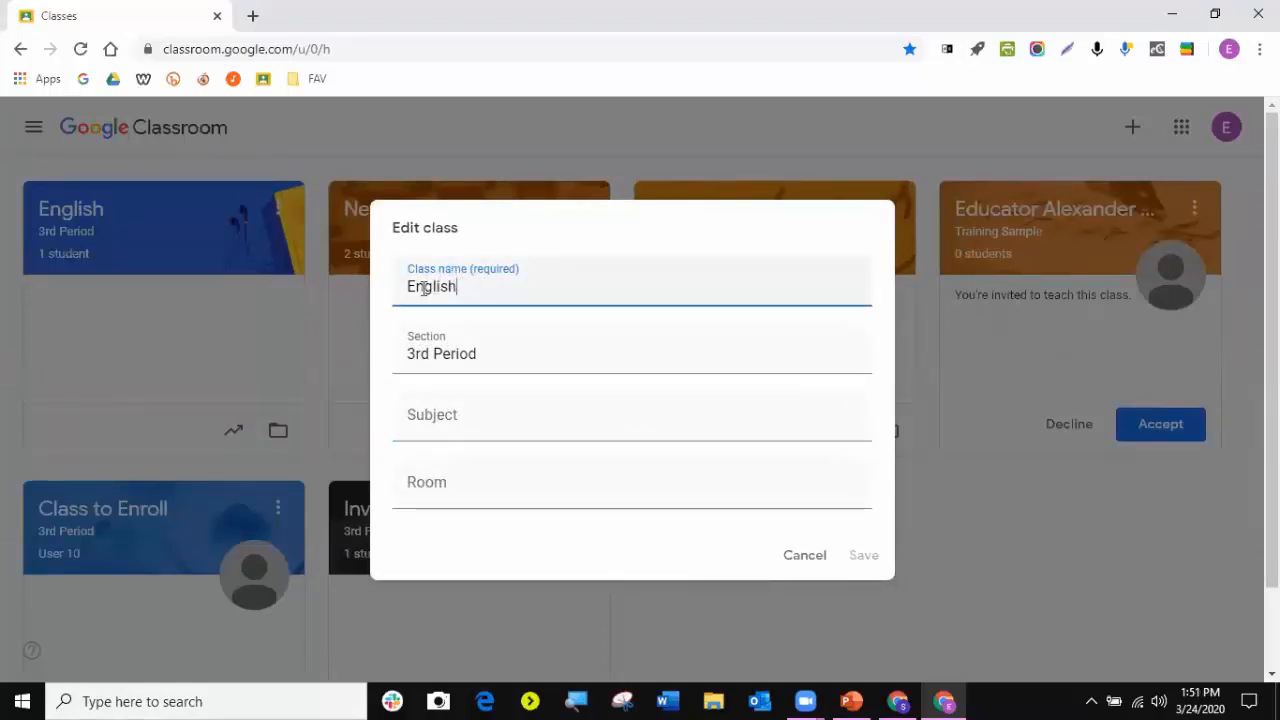
{"action": "left_click", "coordinate": [800, 552]}
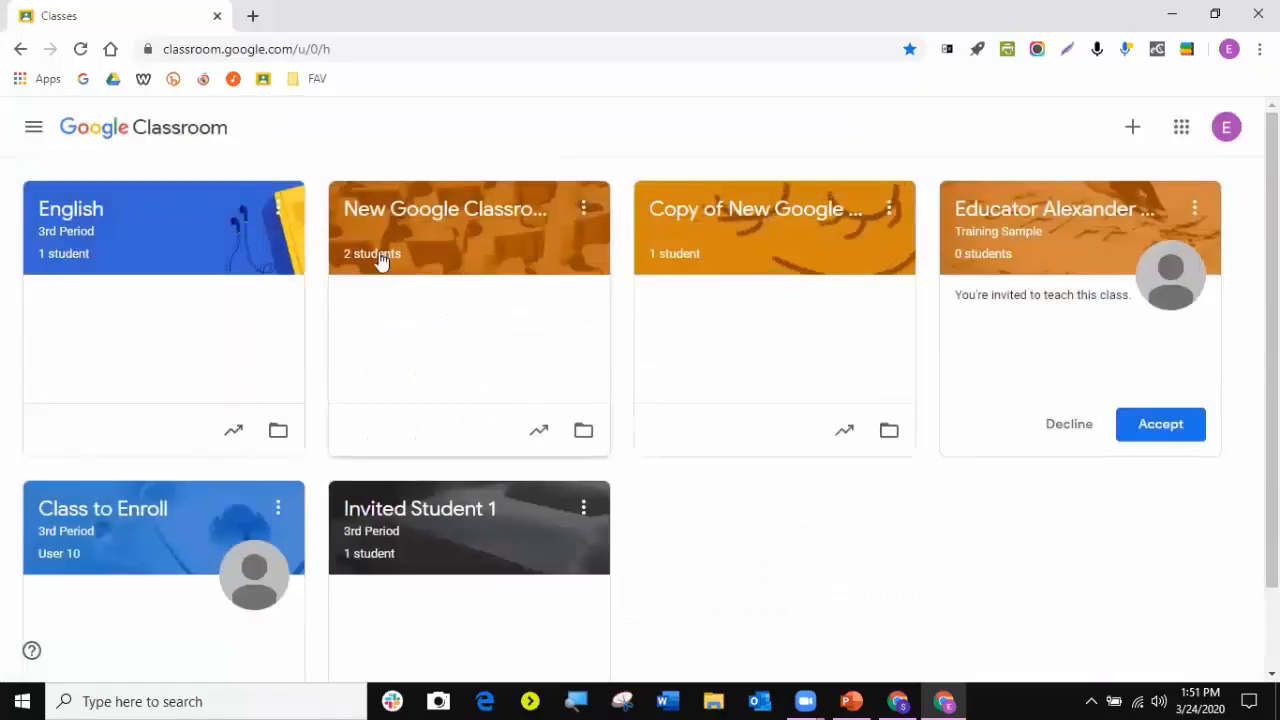
- Review the Move, Edit, Copy and Archive options of the English class, recheck its Edit class form, and cancel
{"action": "left_click", "coordinate": [281, 214]}
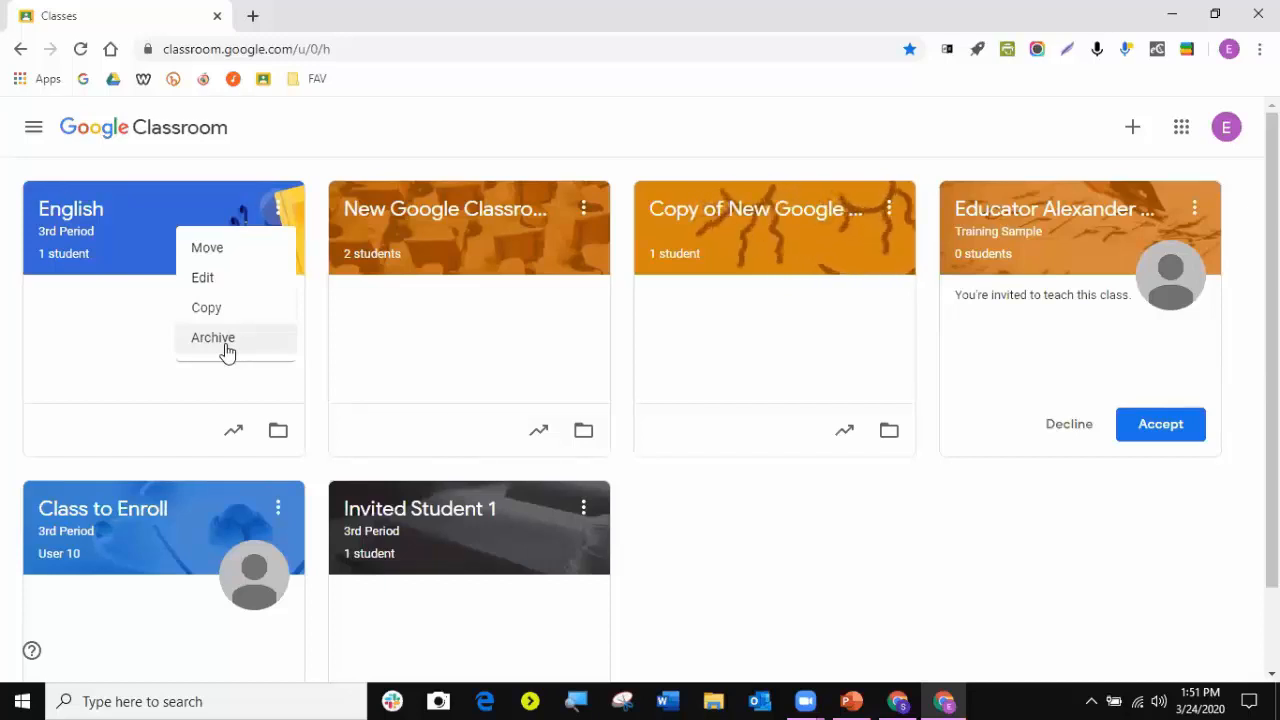
{"action": "left_click", "coordinate": [210, 281]}
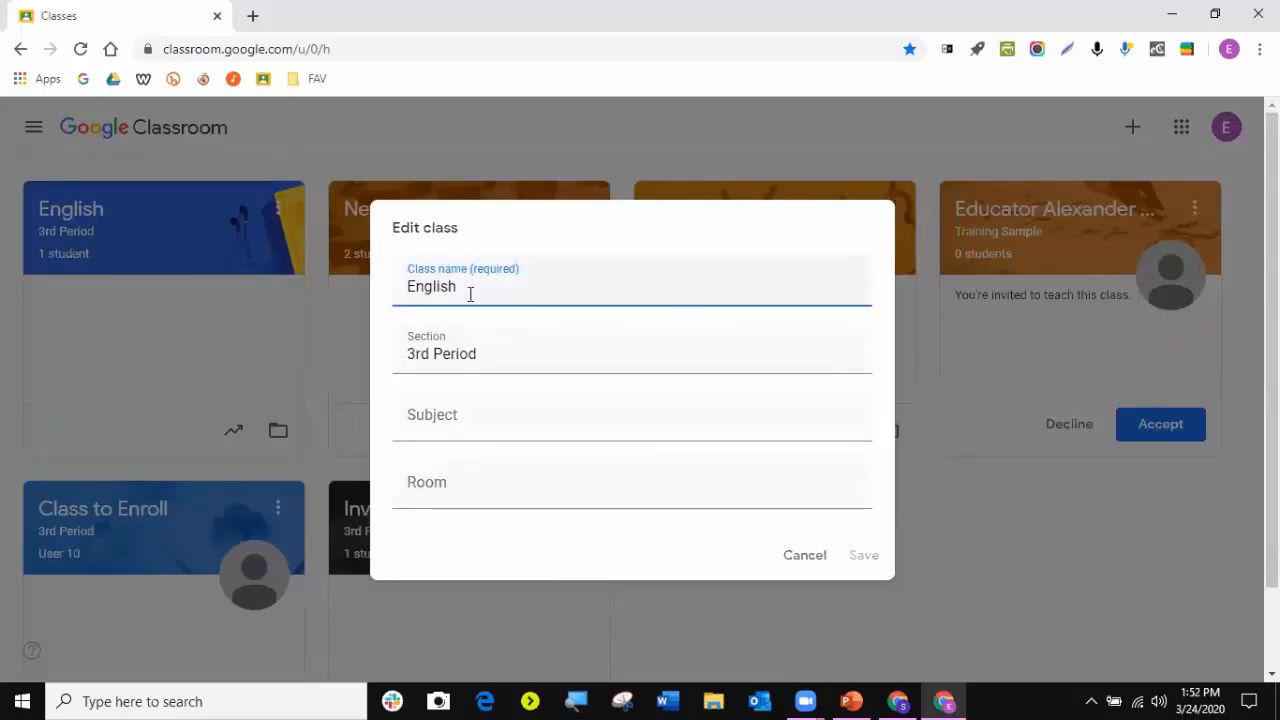
{"action": "left_click", "coordinate": [805, 556]}
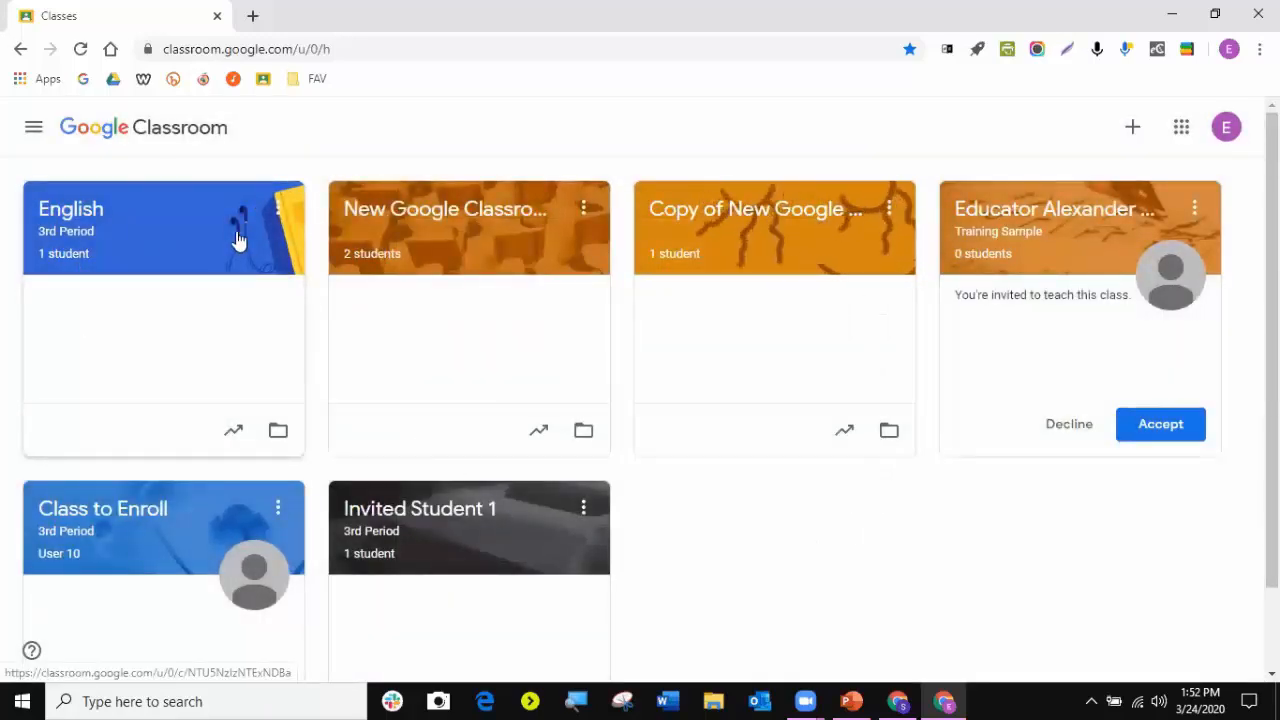
- Open the archived classes and review the Move, Copy, Restore and Delete options of the archived English class
{"action": "left_click", "coordinate": [31, 132]}
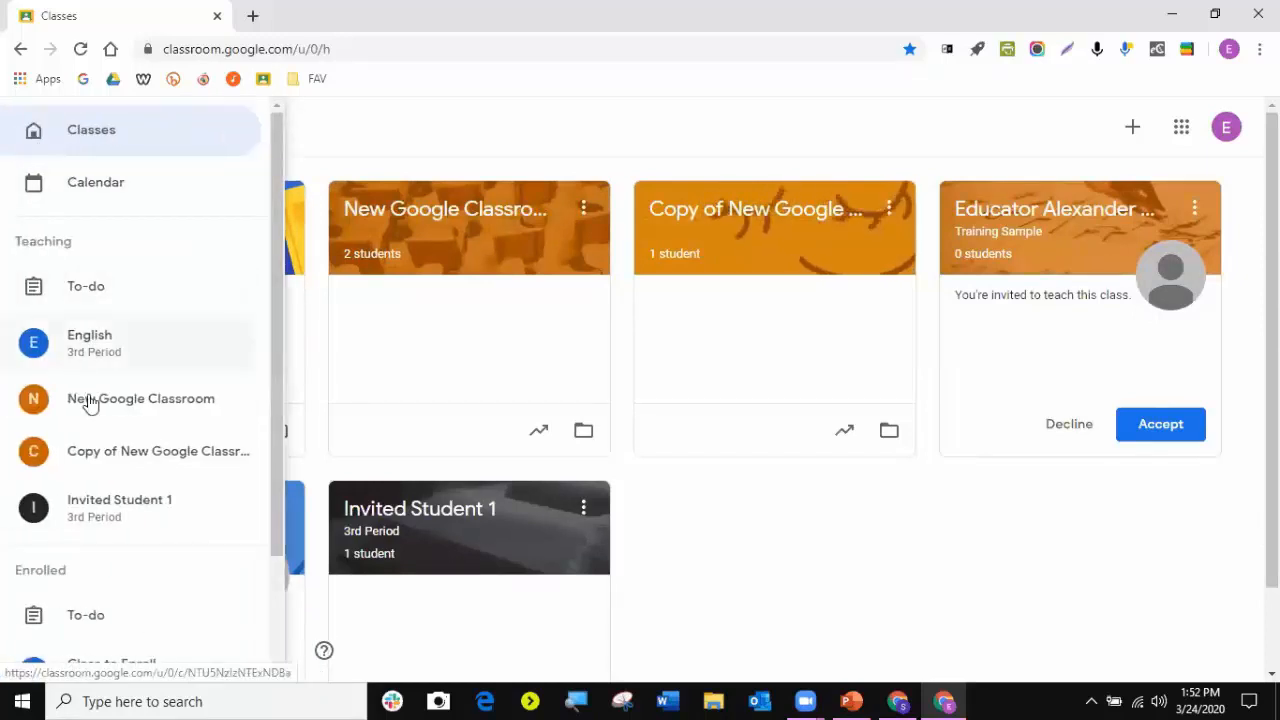
{"action": "scroll", "coordinate": [114, 370], "scroll_direction": "down", "scroll_amount": 2}
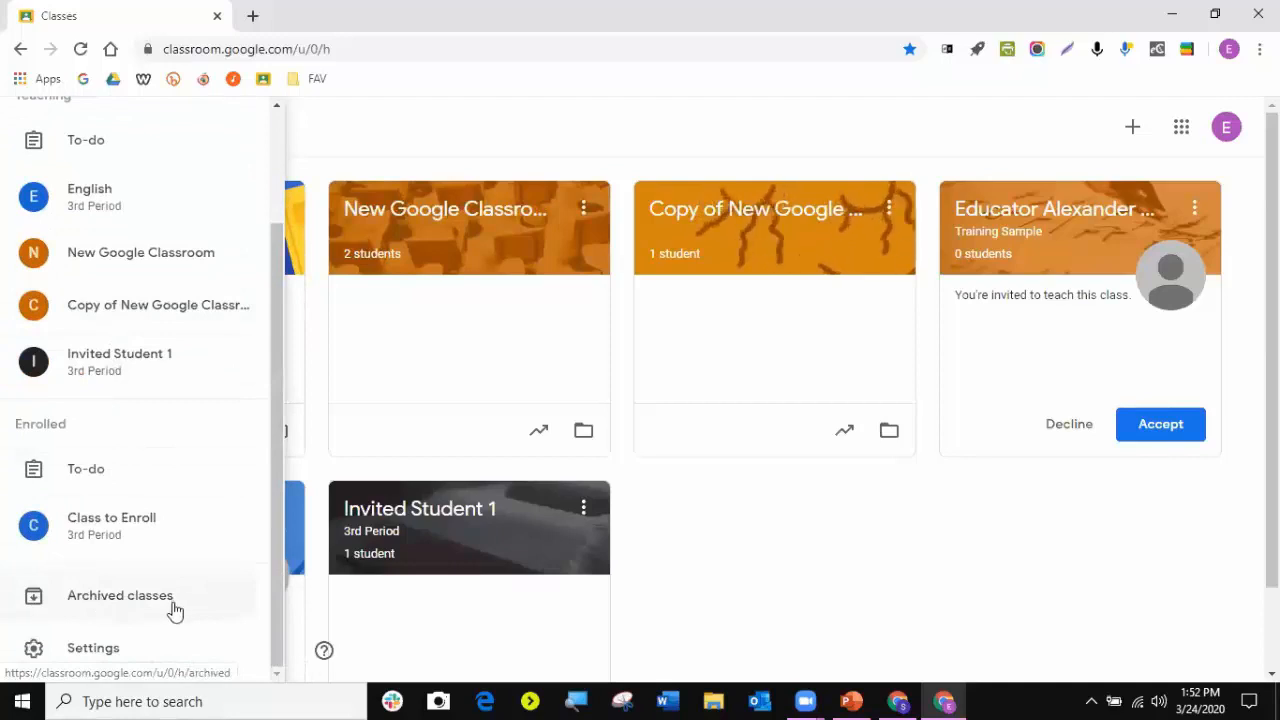
{"action": "left_click", "coordinate": [88, 600]}
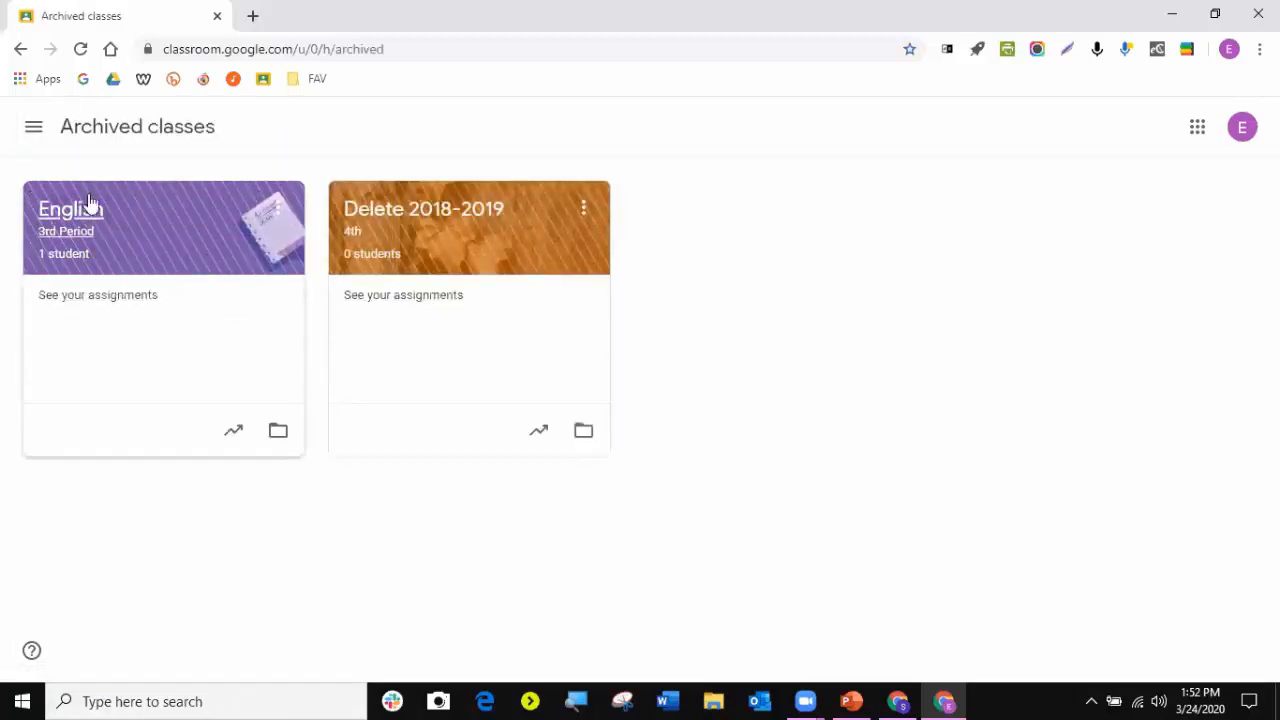
{"action": "left_click", "coordinate": [277, 206]}
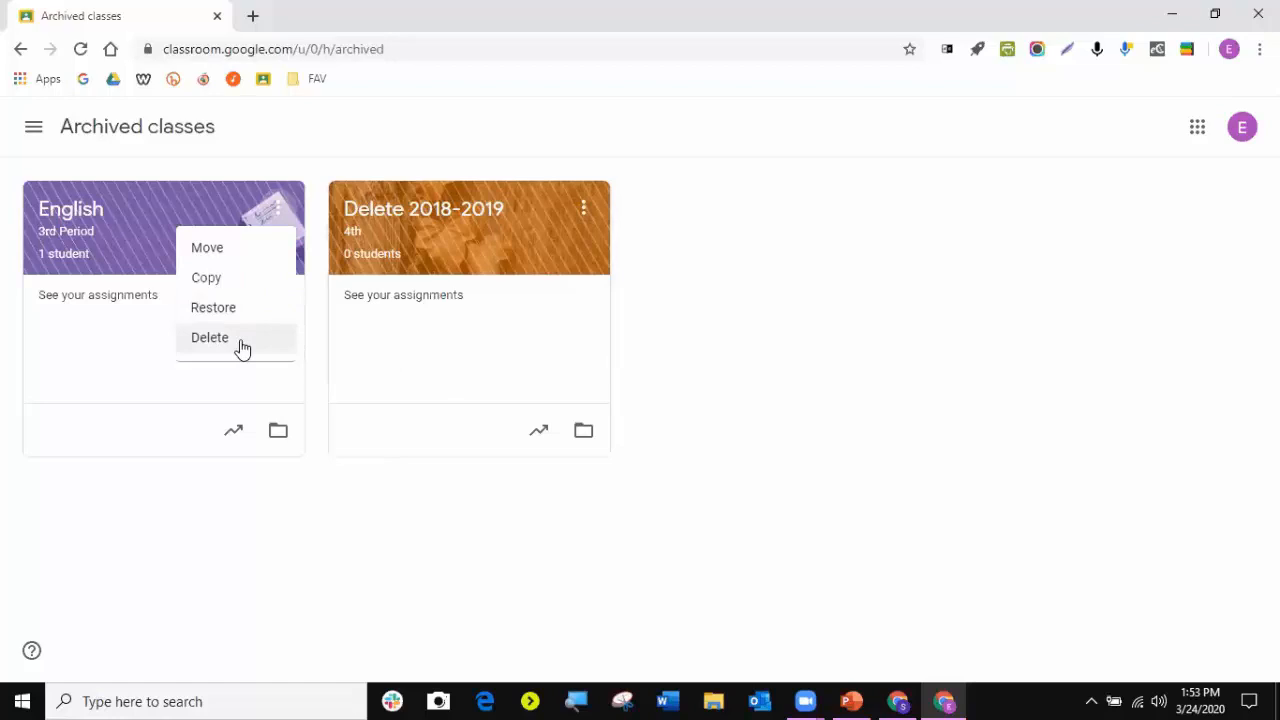
- Go back to the active Classes page and revisit the Archived classes page to compare them
{"action": "left_click", "coordinate": [33, 135]}
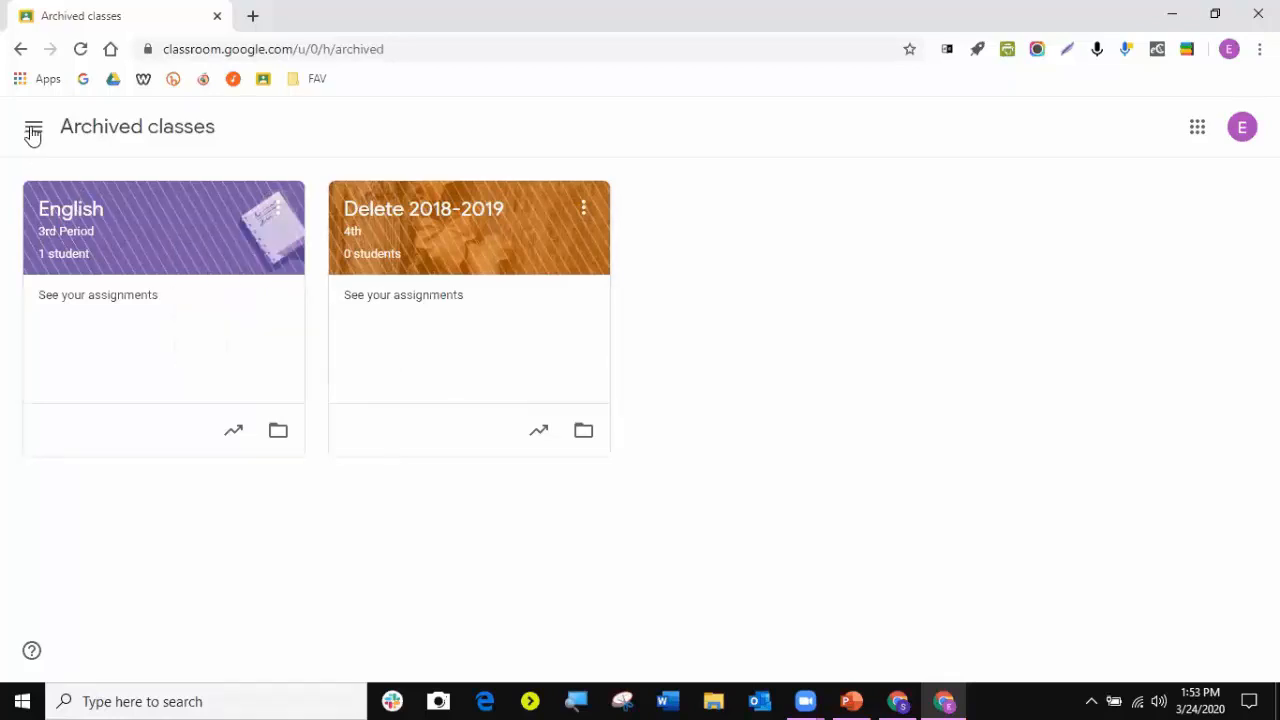
{"action": "left_click", "coordinate": [33, 133]}
{"action": "left_click", "coordinate": [86, 131]}
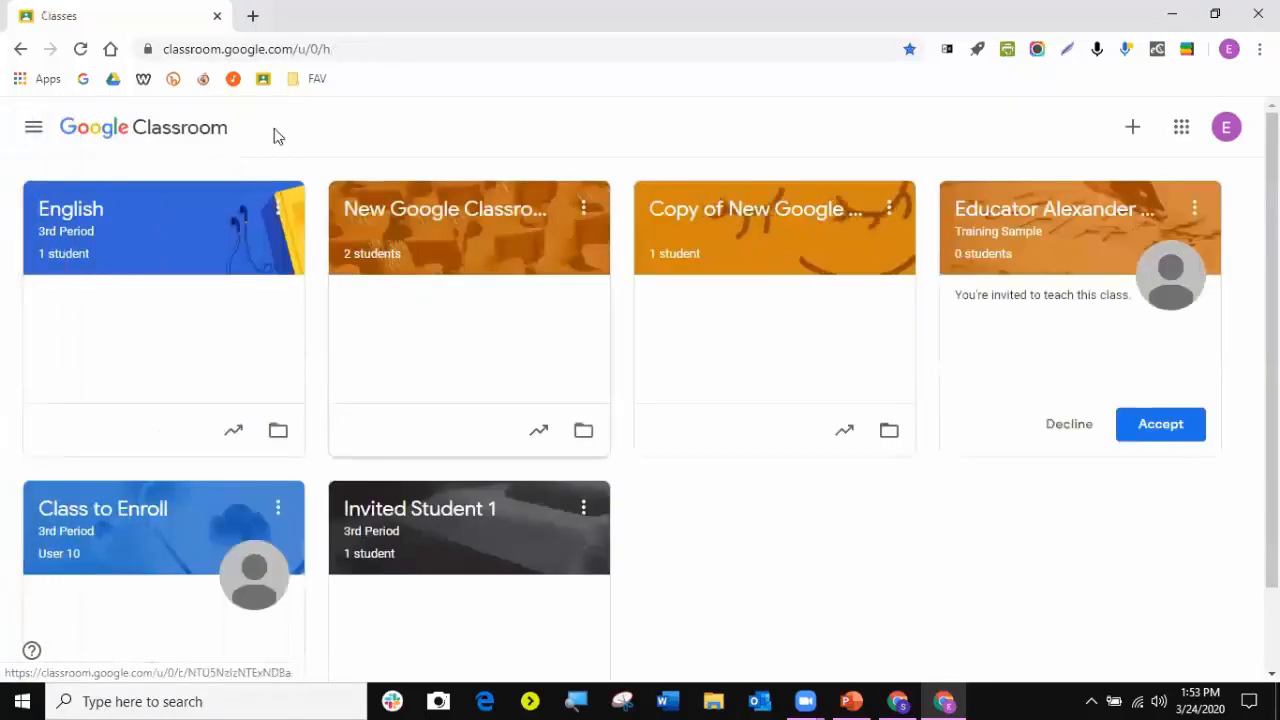
{"action": "left_click", "coordinate": [31, 132]}
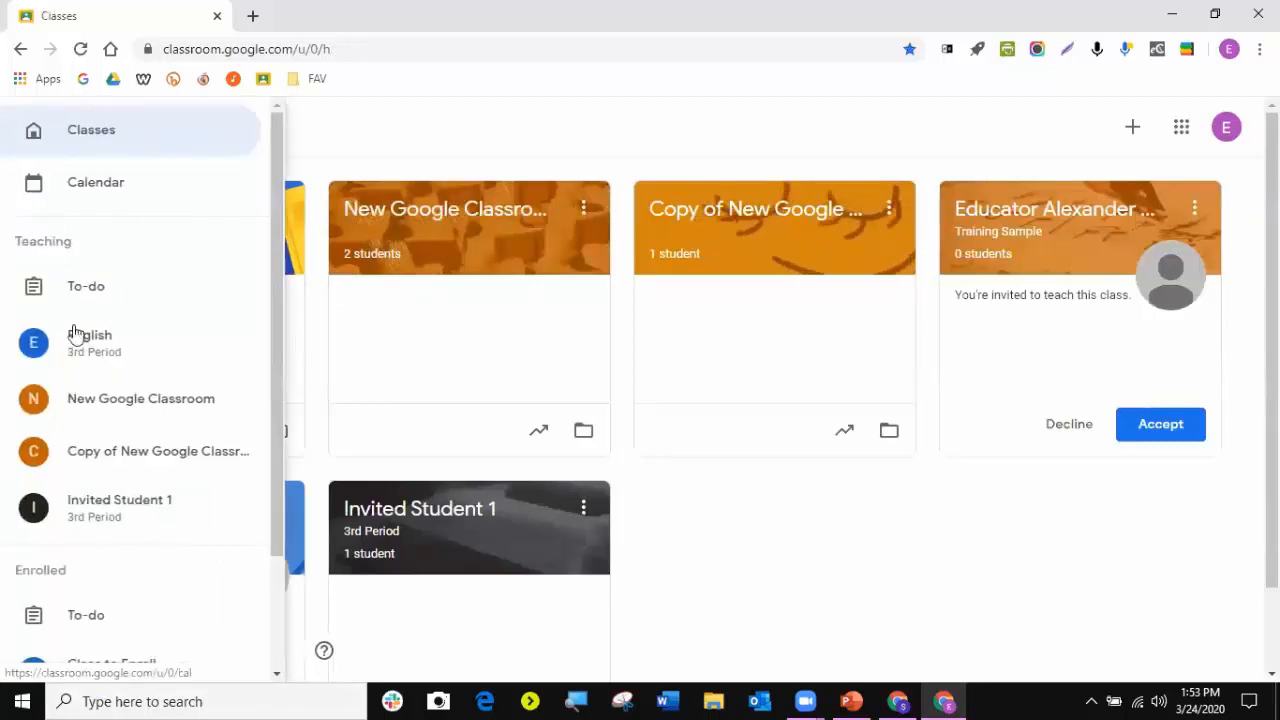
{"action": "scroll", "coordinate": [75, 333], "scroll_direction": "down", "scroll_amount": 3}
{"action": "left_click", "coordinate": [123, 597]}
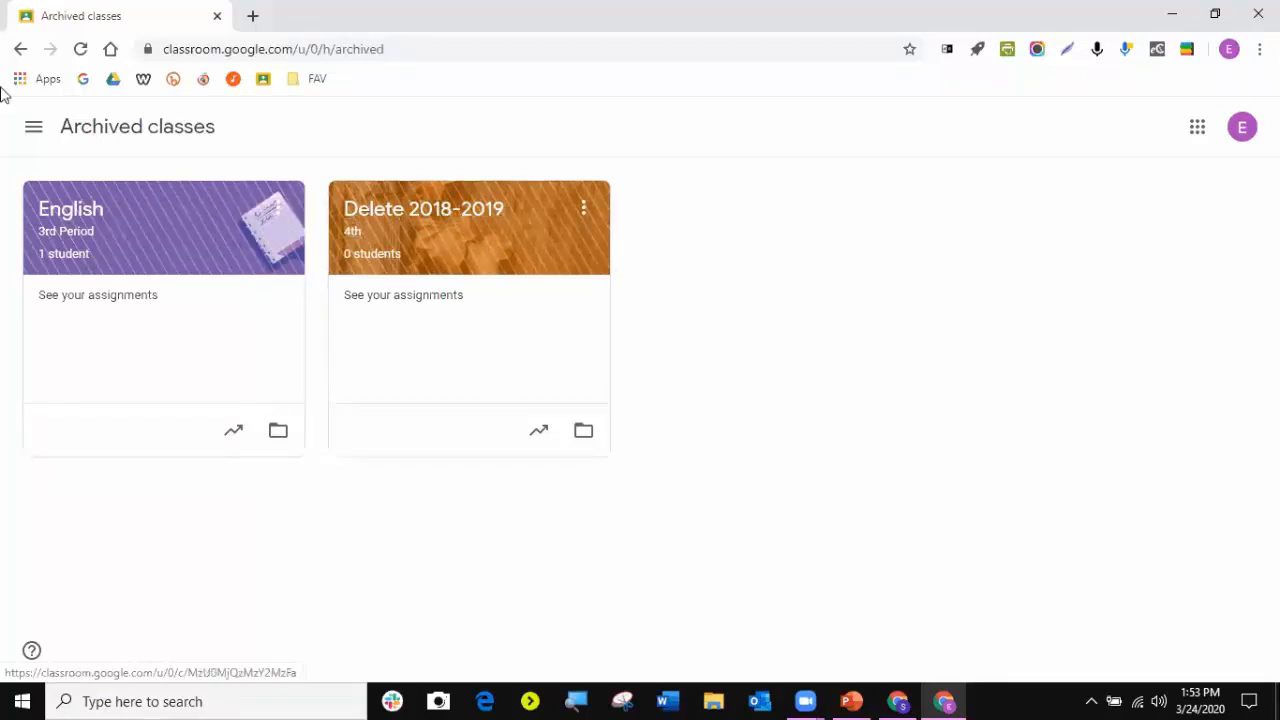
{"action": "left_click", "coordinate": [38, 133]}
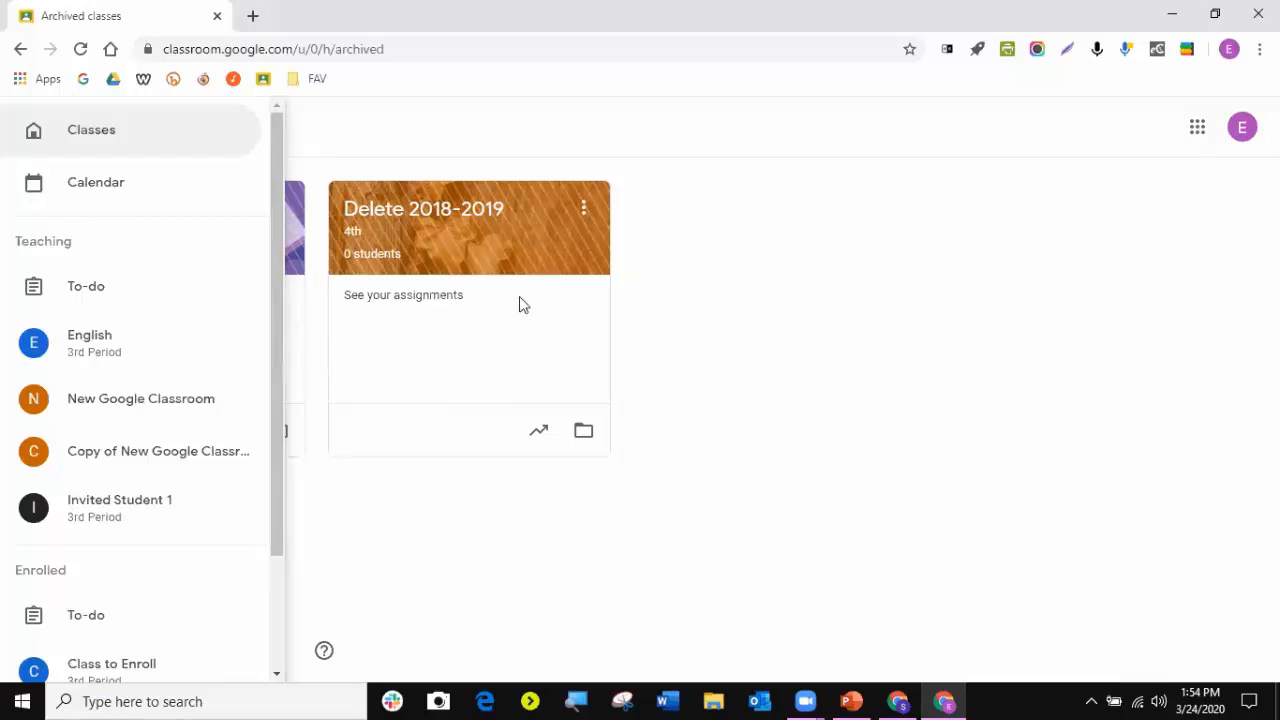
- Review the Move, Copy, Restore and Delete options of the archived Delete 2018-2019 class
{"action": "left_click", "coordinate": [587, 210]}
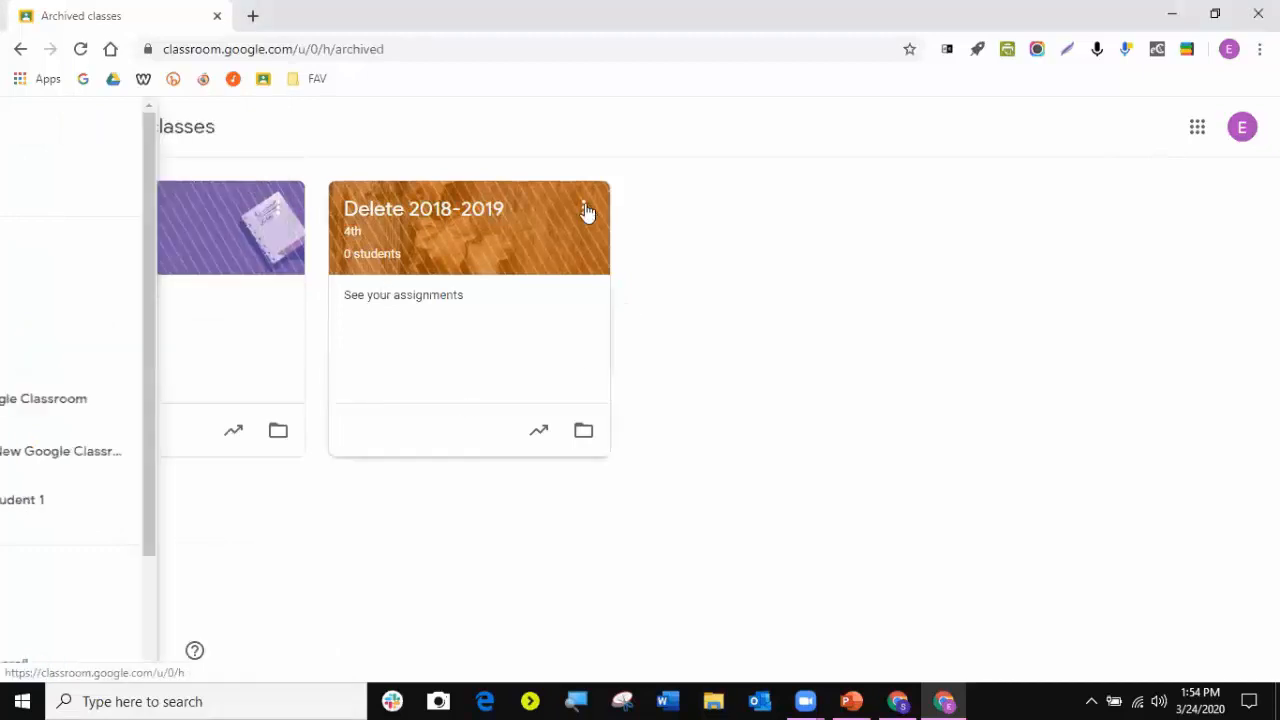
{"action": "left_click", "coordinate": [585, 211]}
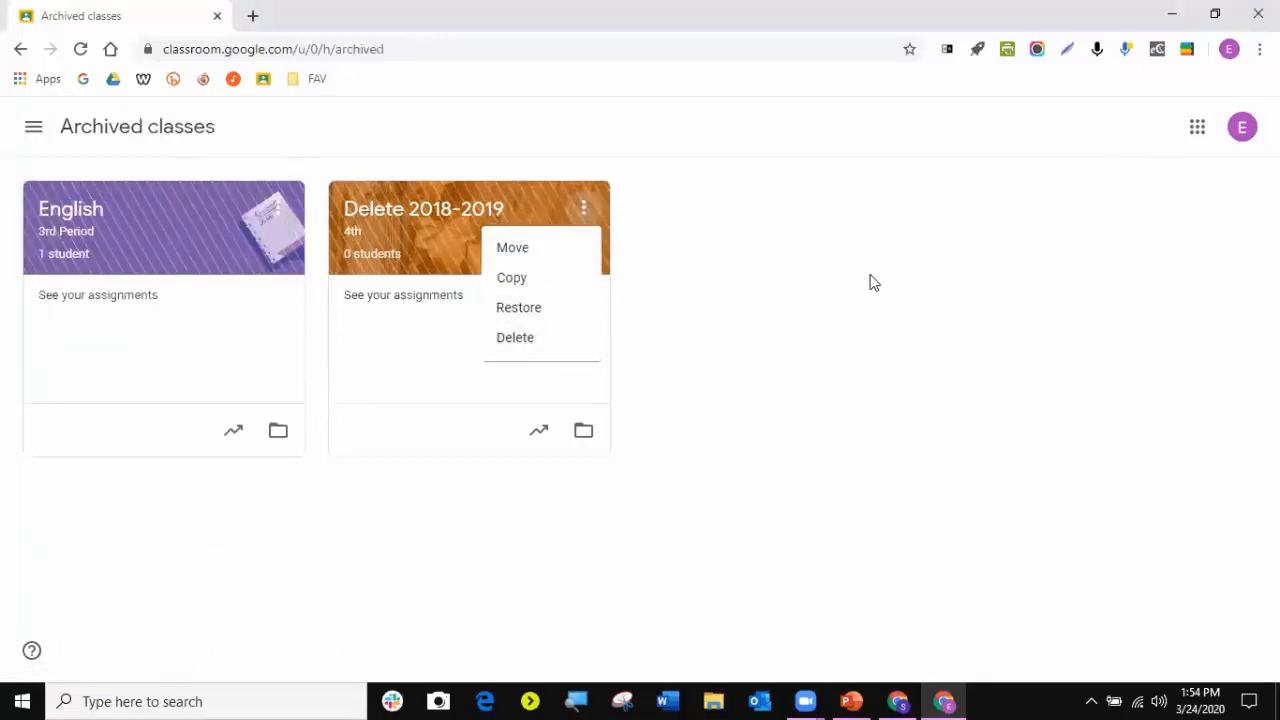
{"action": "left_click", "coordinate": [32, 134]}
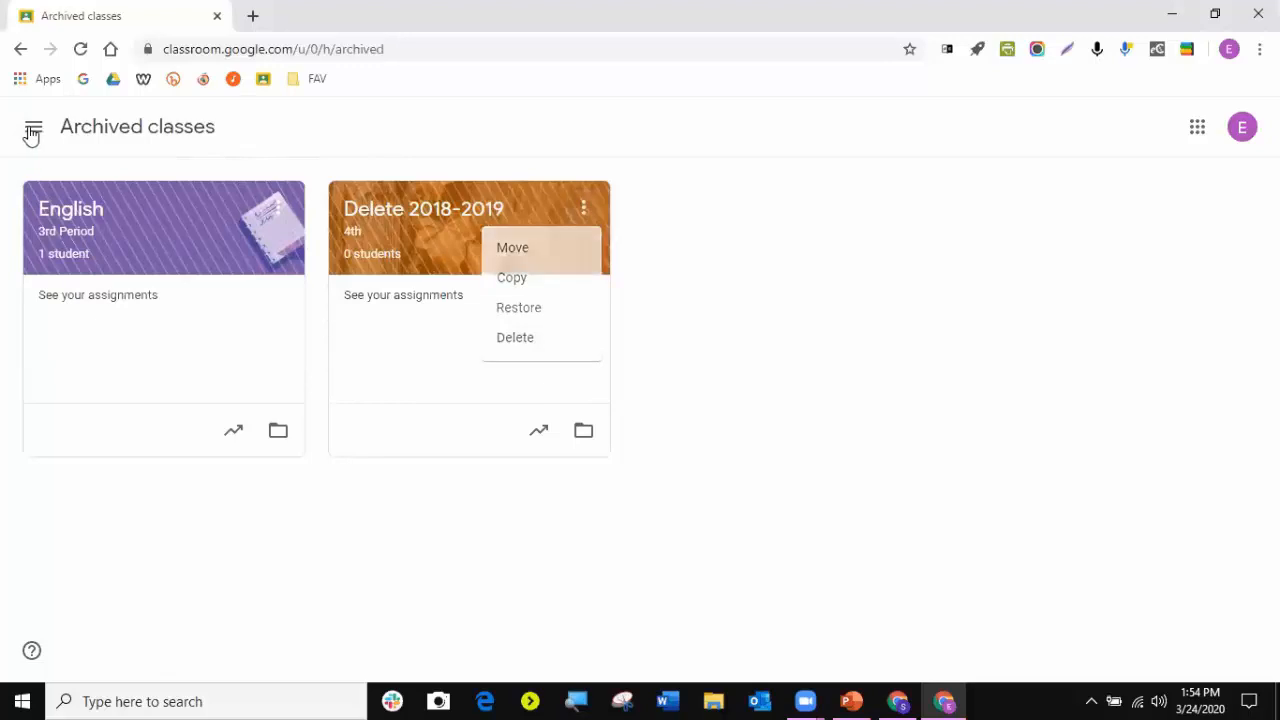
- Open the To-do page for the classes being taught and look through the assignments to review across all classes
{"action": "left_click", "coordinate": [32, 134]}
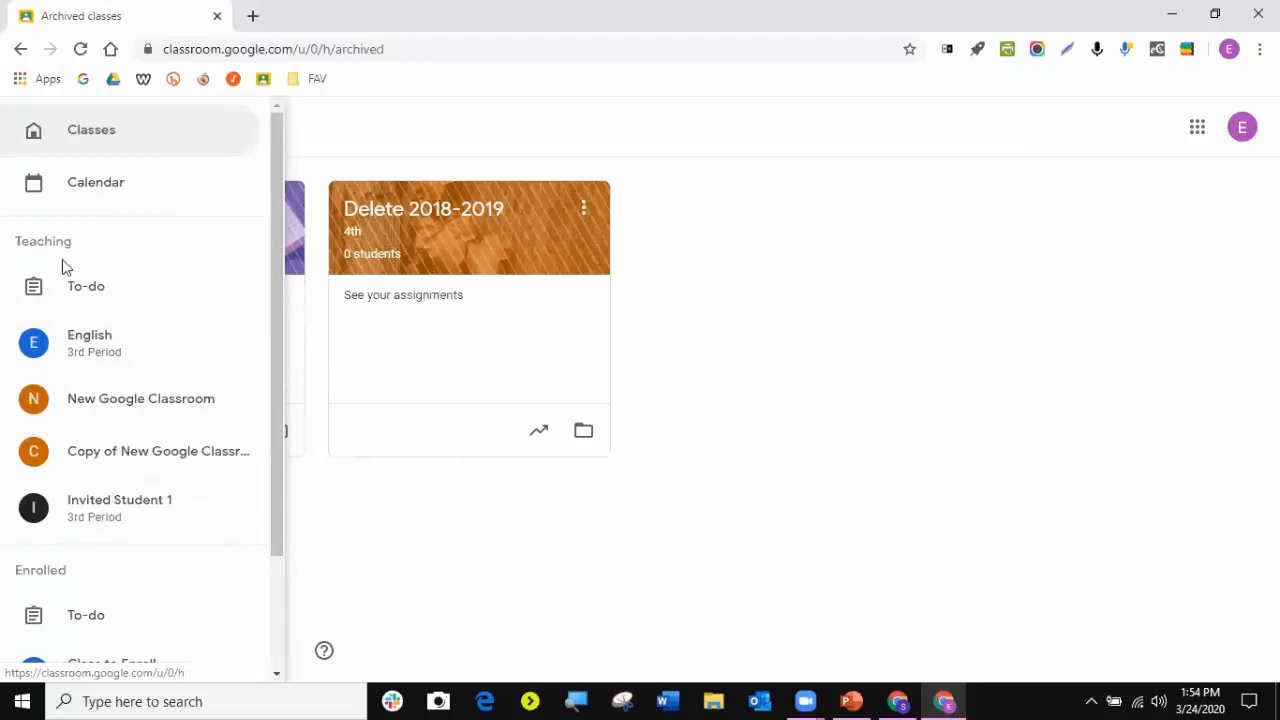
{"action": "scroll", "coordinate": [51, 423], "scroll_direction": "down", "scroll_amount": 3}
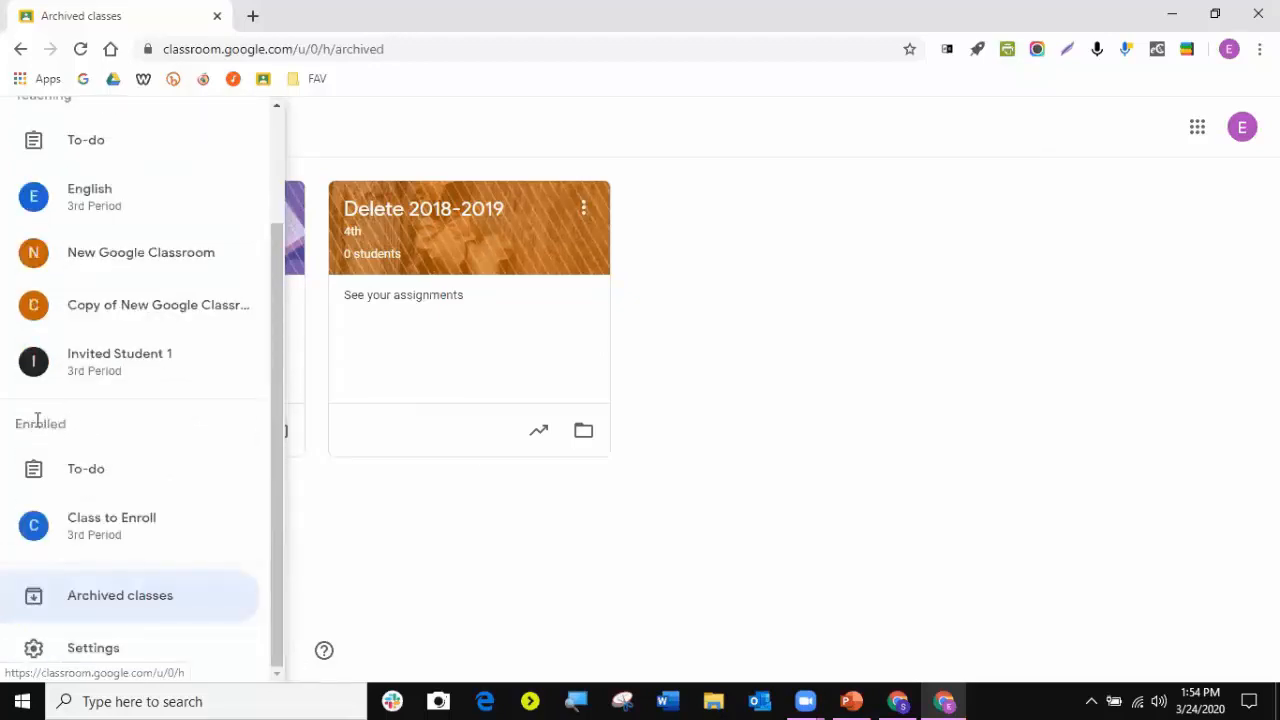
{"action": "scroll", "coordinate": [223, 417], "scroll_direction": "up", "scroll_amount": 3}
{"action": "scroll", "coordinate": [150, 300], "scroll_direction": "down", "scroll_amount": 2}
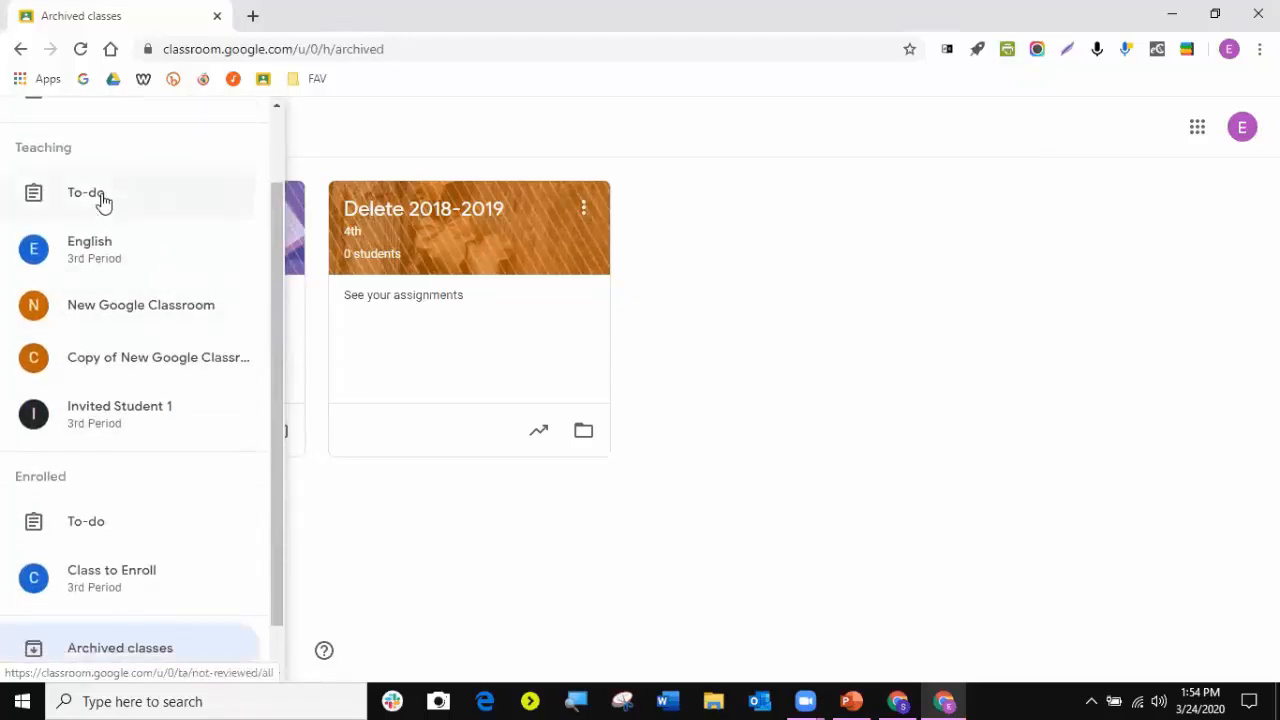
{"action": "left_click", "coordinate": [99, 203]}
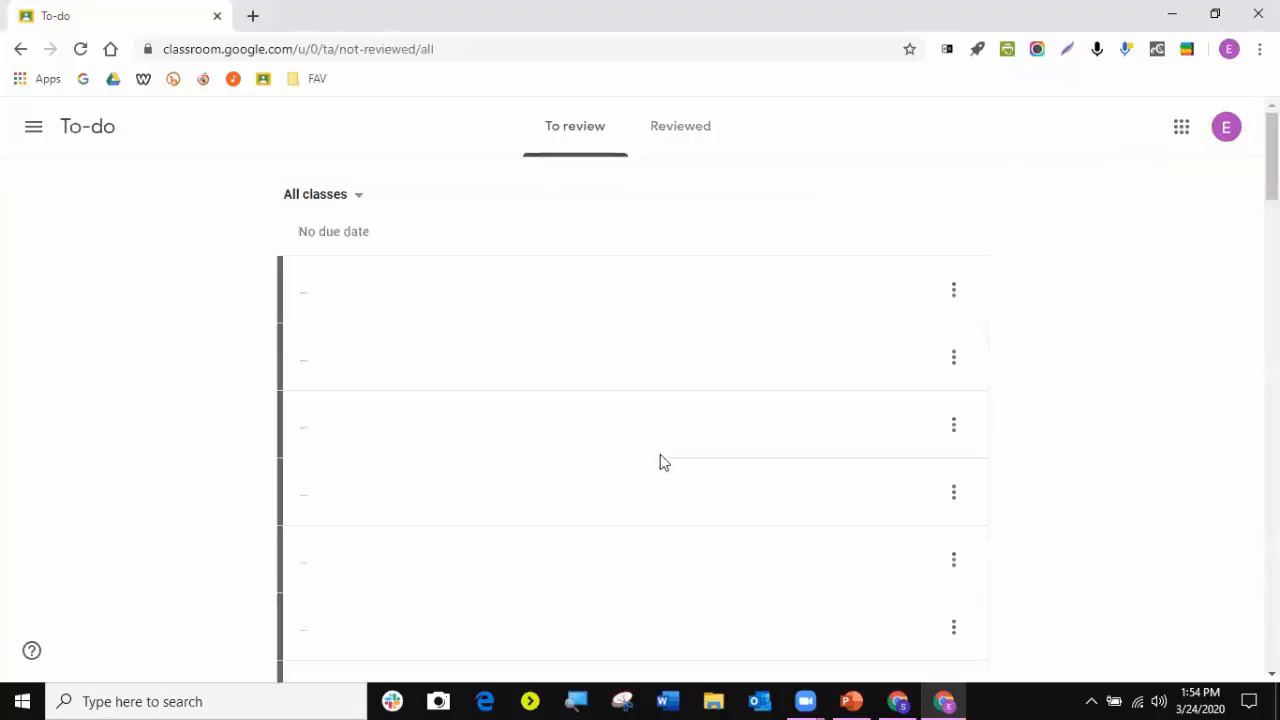
{"action": "scroll", "coordinate": [1057, 571], "scroll_direction": "down", "scroll_amount": 8}
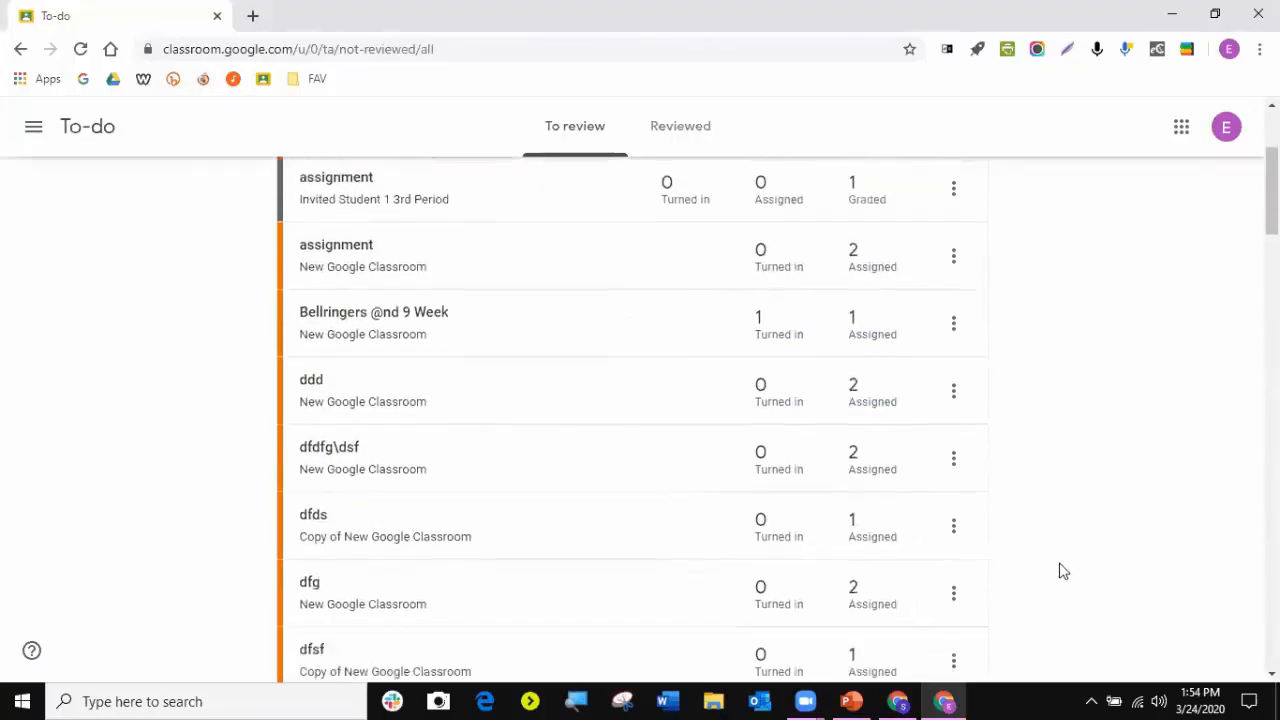
{"action": "scroll", "coordinate": [1060, 569], "scroll_direction": "down", "scroll_amount": 5}
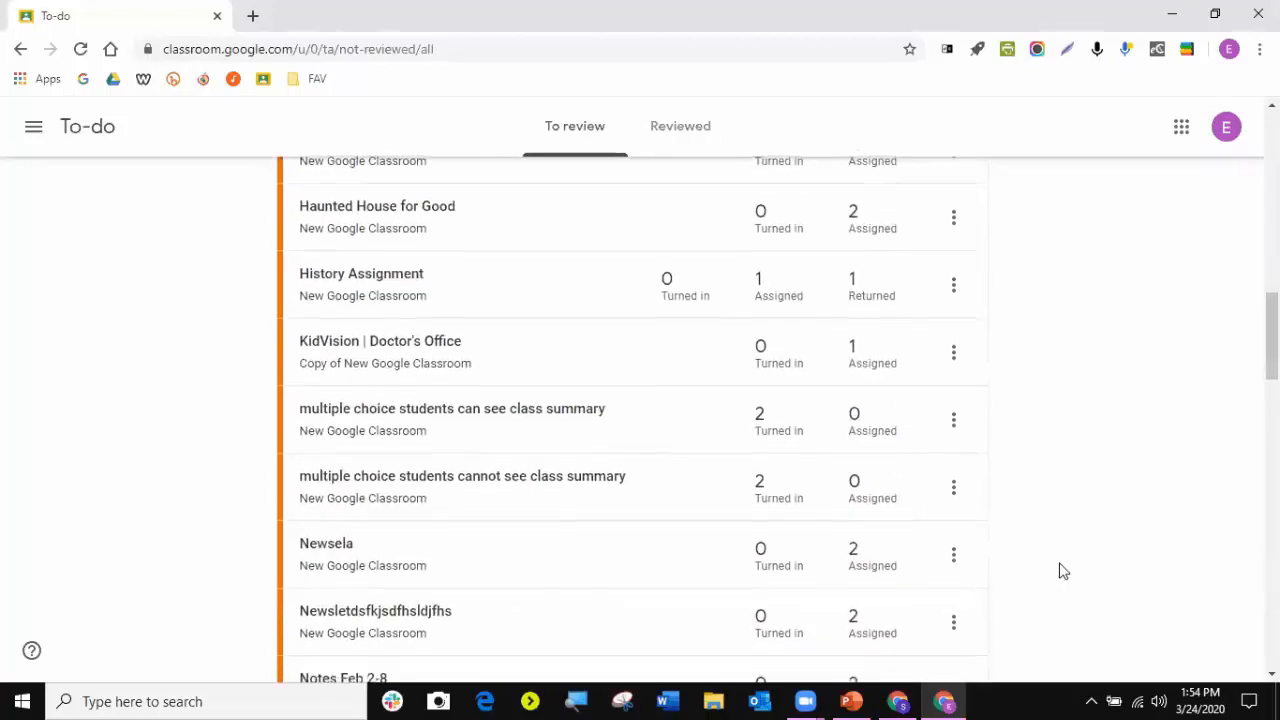
- Open the general Classroom settings and examine the Notifications section
{"action": "left_click", "coordinate": [33, 130]}
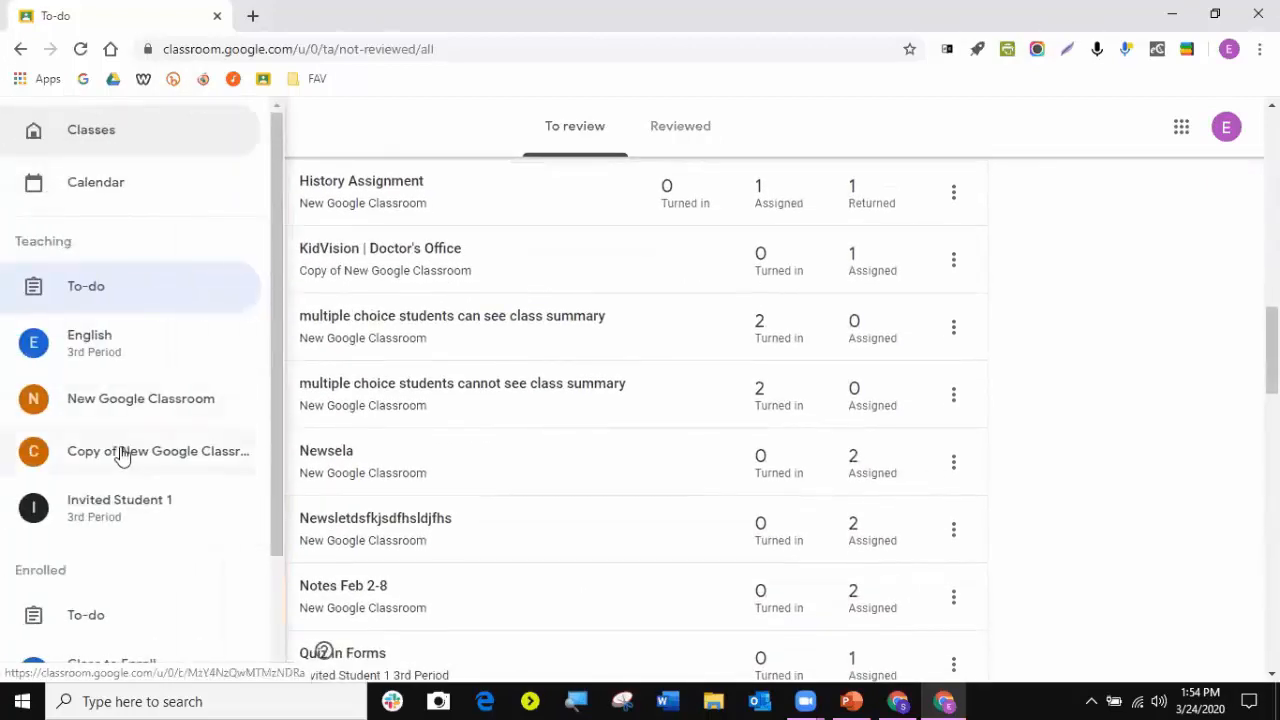
{"action": "scroll", "coordinate": [120, 455], "scroll_direction": "down", "scroll_amount": 2}
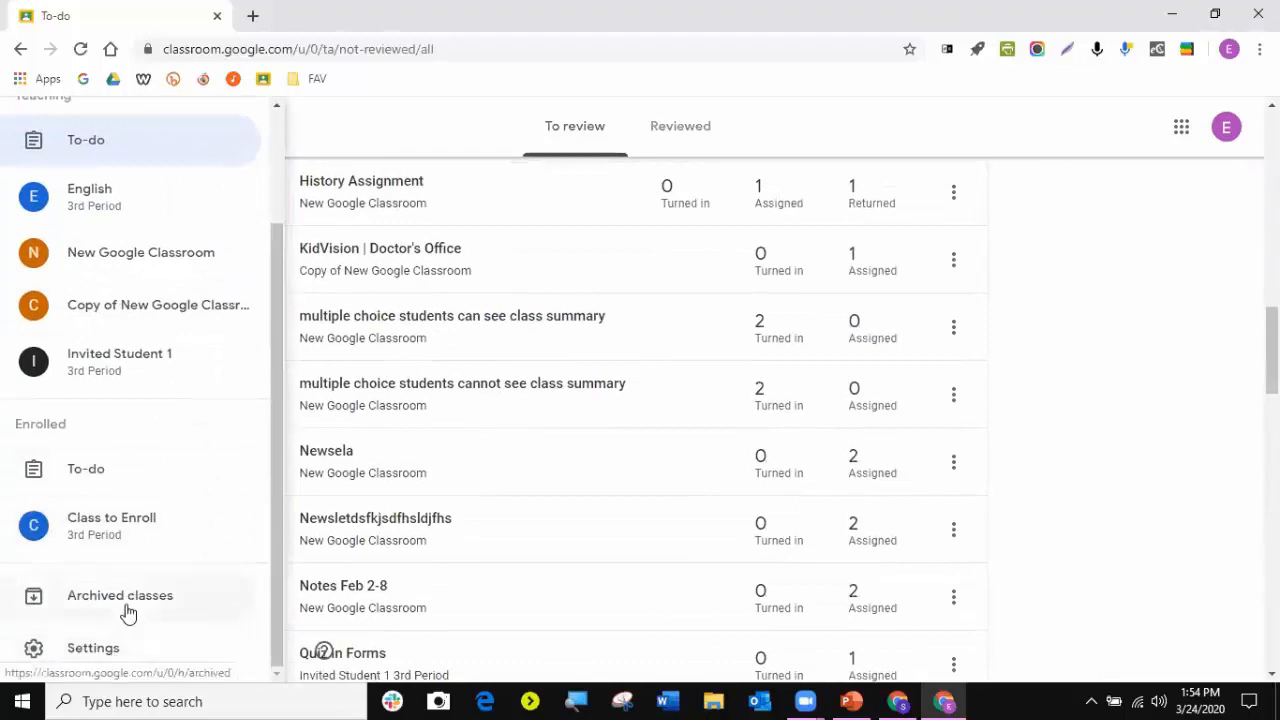
{"action": "left_click", "coordinate": [82, 658]}
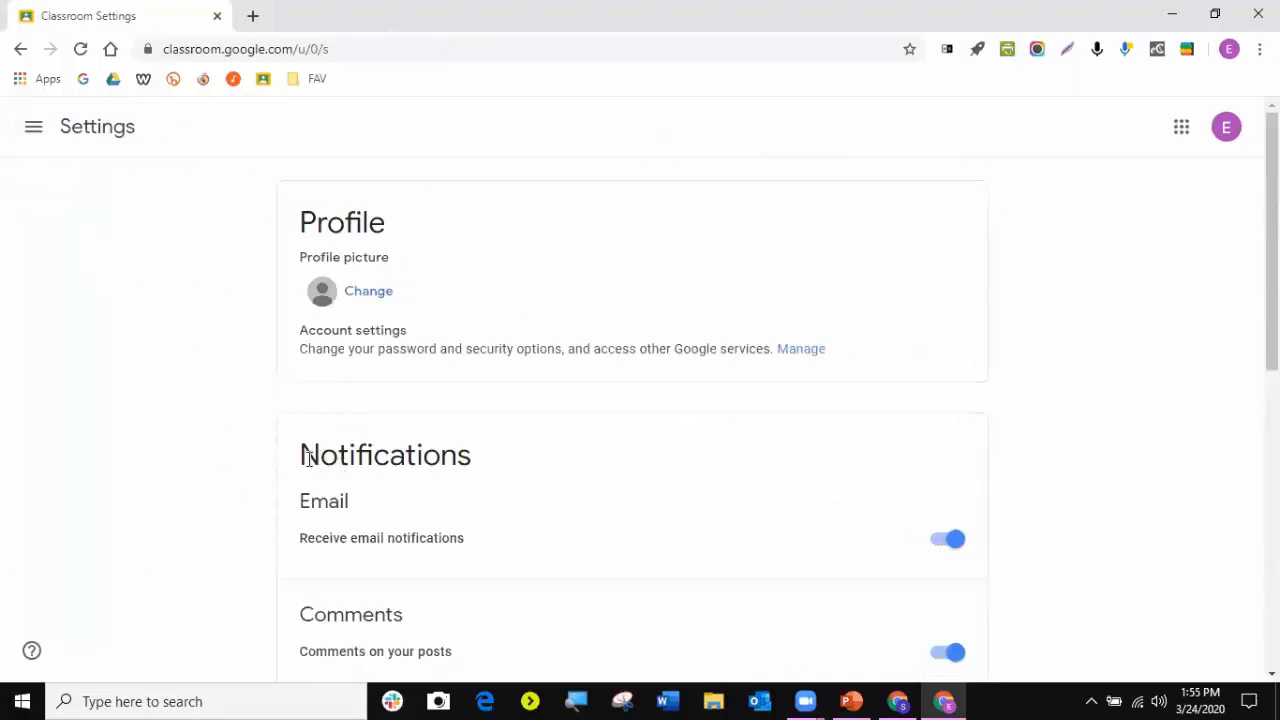
{"action": "left_click_drag", "start_coordinate": [308, 458], "coordinate": [480, 468]}
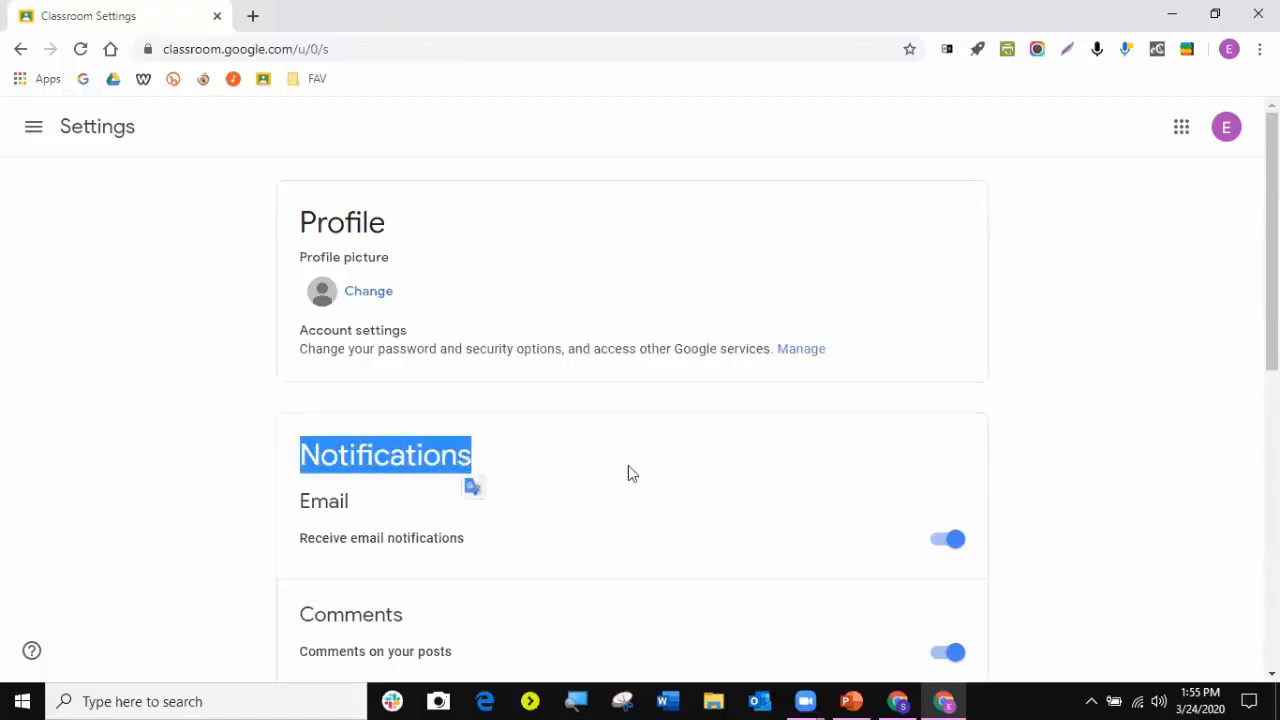
{"action": "left_click", "coordinate": [676, 471]}
{"action": "scroll", "coordinate": [1060, 391], "scroll_direction": "down", "scroll_amount": 3}
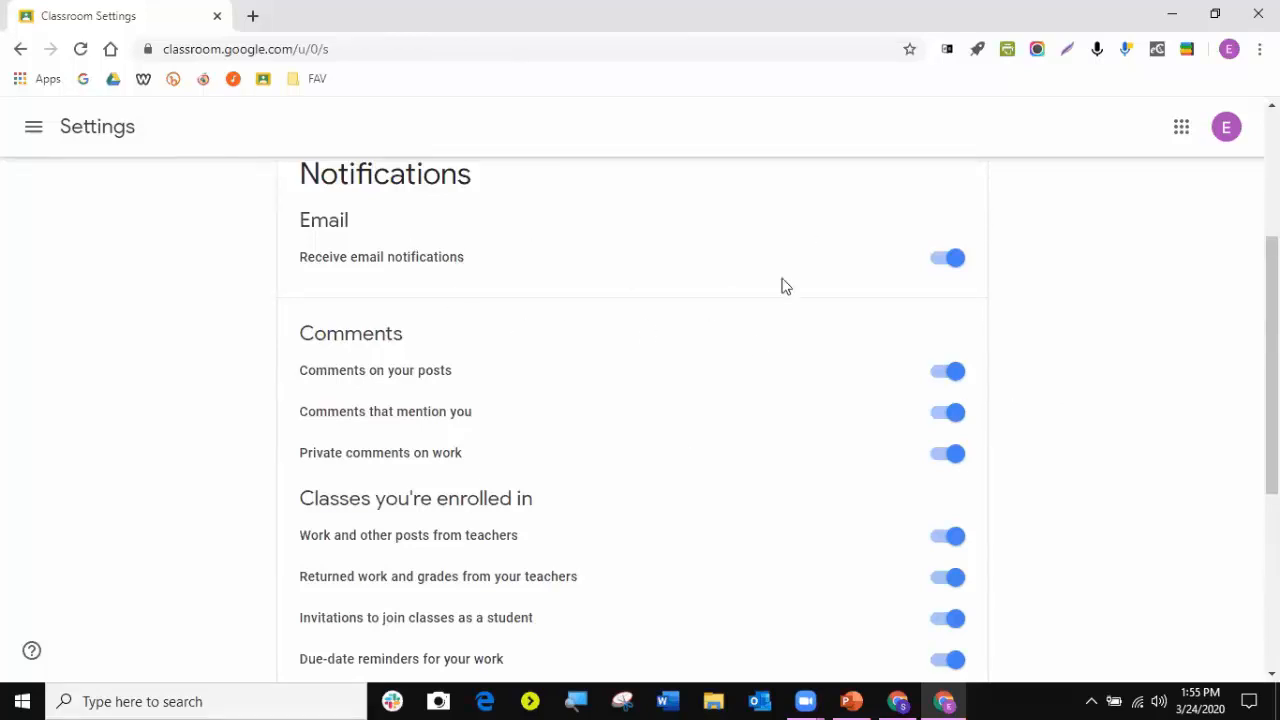
- Turn the option to receive email notifications off and back on
{"action": "left_click", "coordinate": [950, 258]}
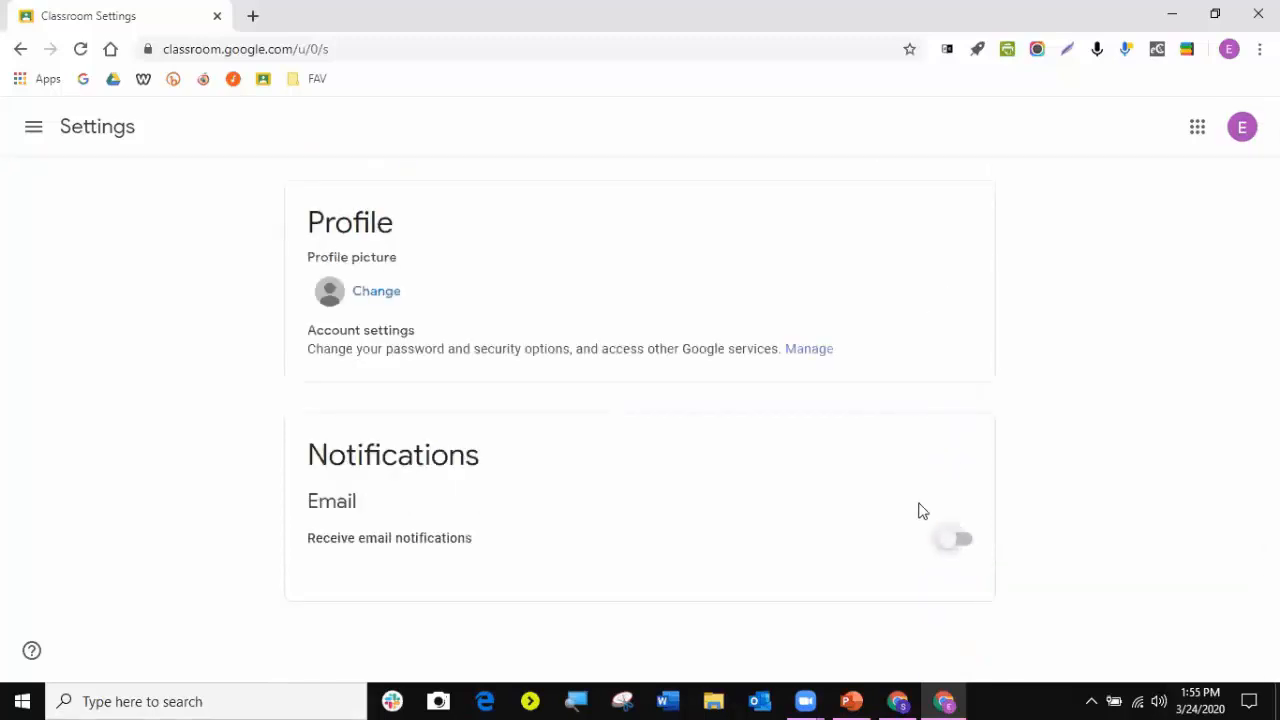
{"action": "left_click", "coordinate": [958, 542]}
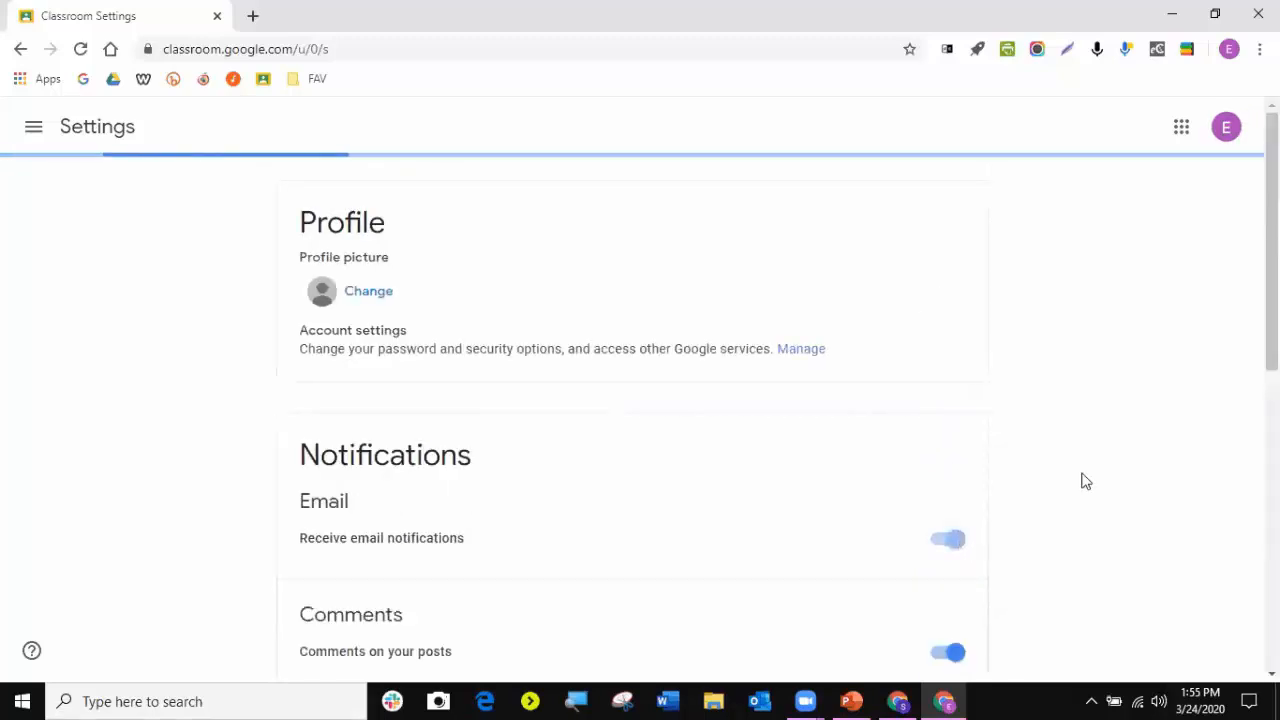
- Expand the class notifications and switch them off and back on for the Invited Student 1 class
{"action": "scroll", "coordinate": [1085, 481], "scroll_direction": "down", "scroll_amount": 7}
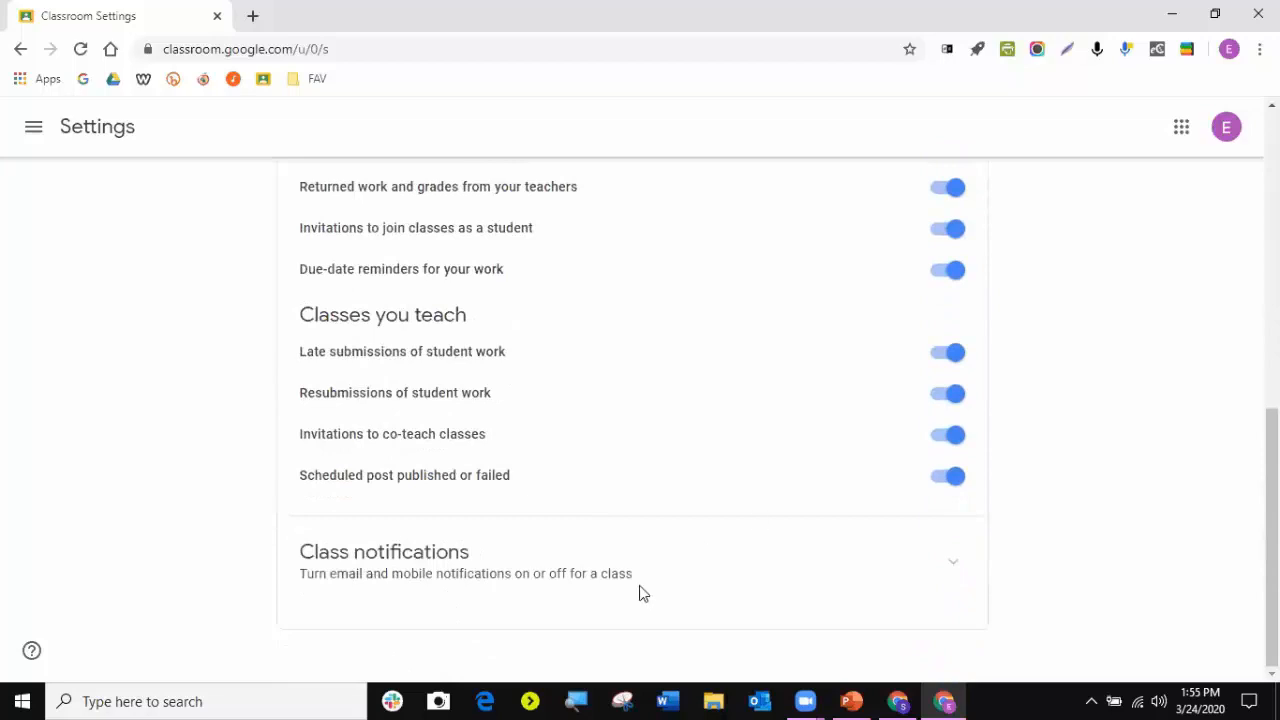
{"action": "left_click", "coordinate": [950, 561]}
{"action": "scroll", "coordinate": [940, 560], "scroll_direction": "down", "scroll_amount": 3}
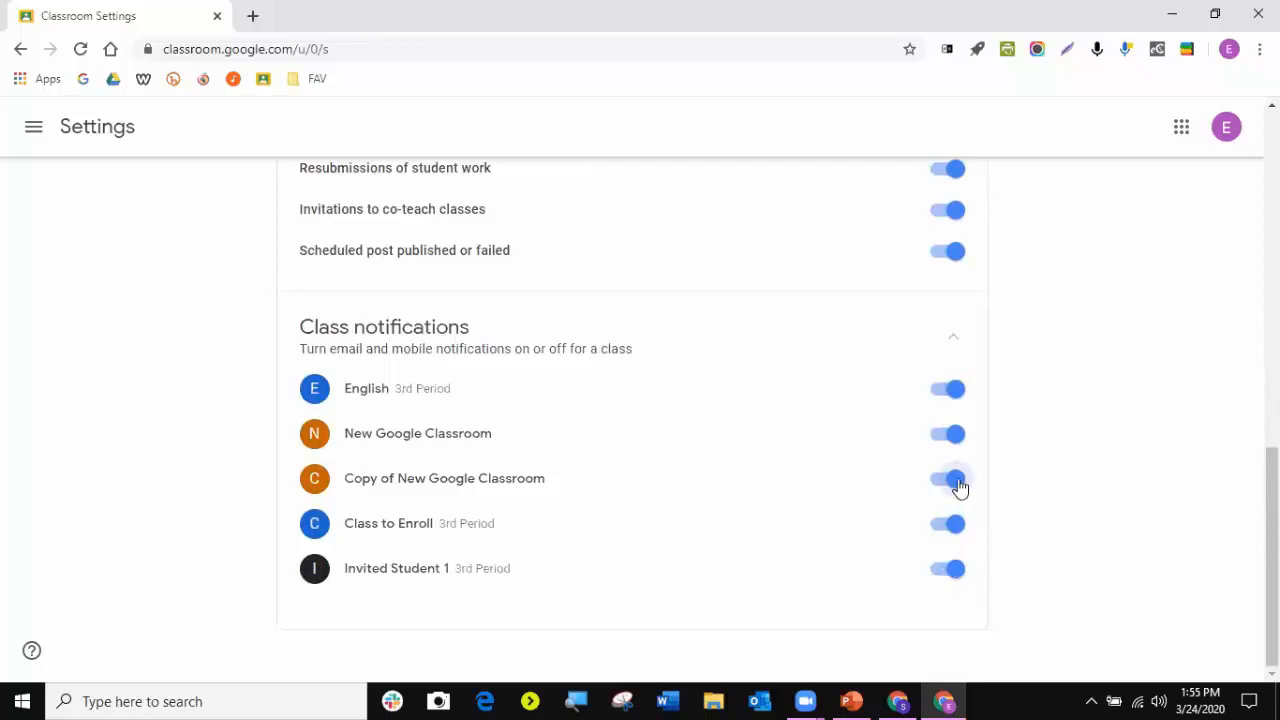
{"action": "left_click", "coordinate": [942, 577]}
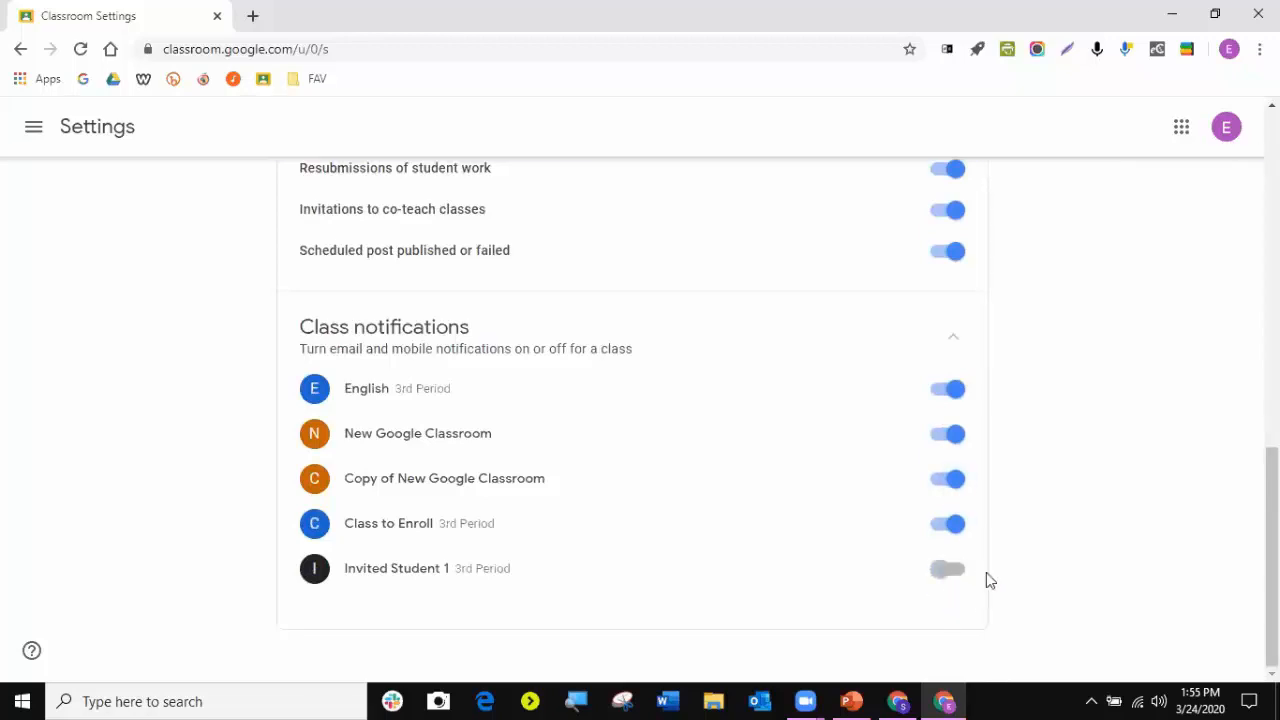
{"action": "left_click", "coordinate": [955, 573]}
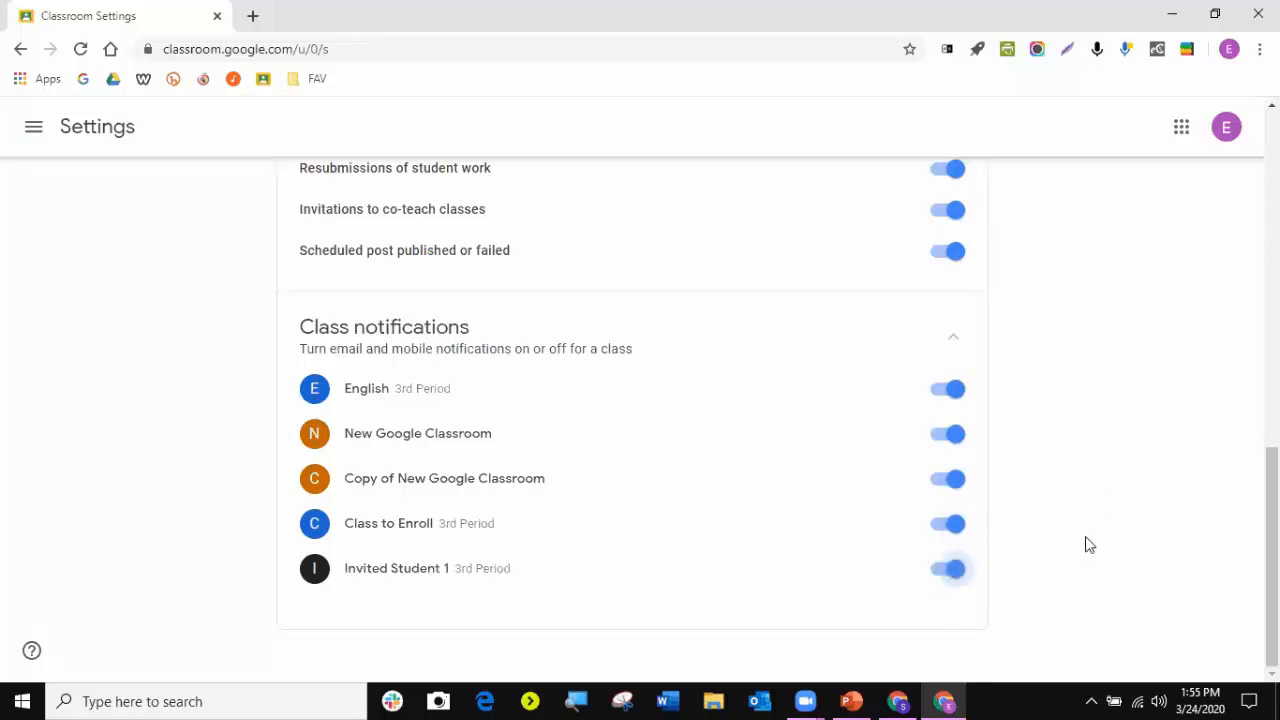
- Turn the notification for comments on your posts off and back on
{"action": "scroll", "coordinate": [1134, 520], "scroll_direction": "up", "scroll_amount": 7}
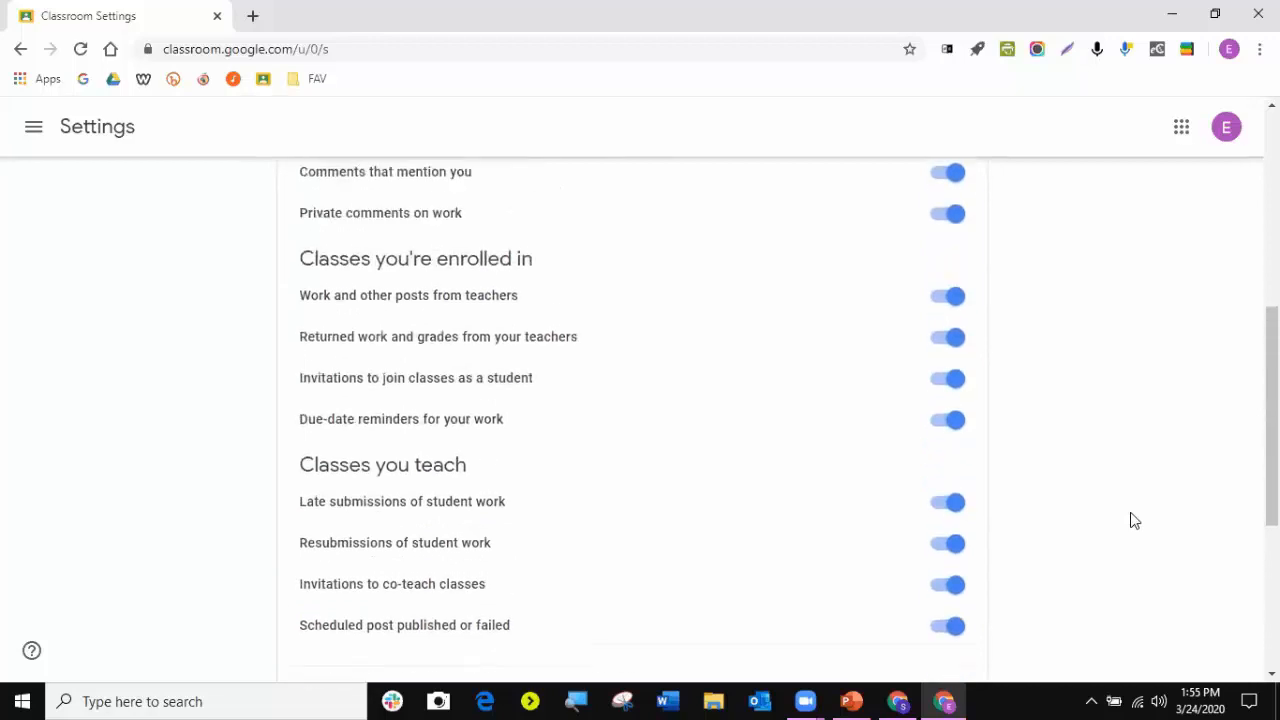
{"action": "scroll", "coordinate": [1134, 520], "scroll_direction": "down", "scroll_amount": 2}
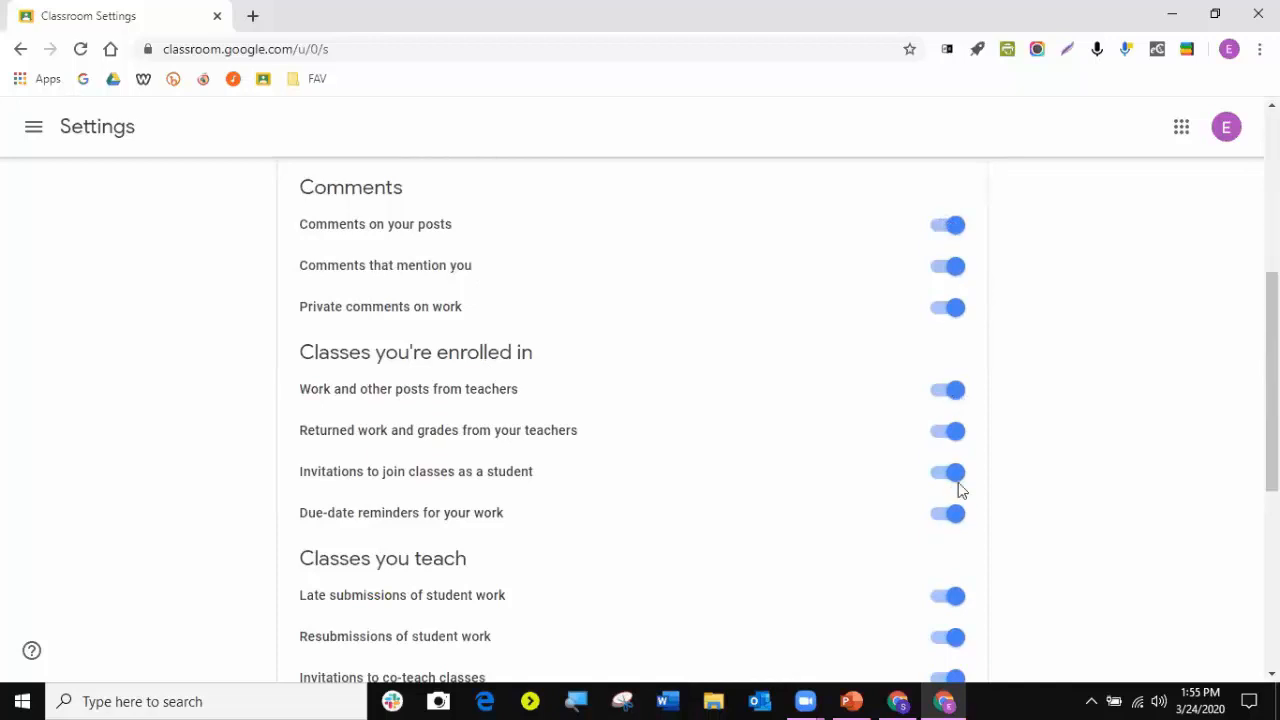
{"action": "left_click", "coordinate": [954, 230]}
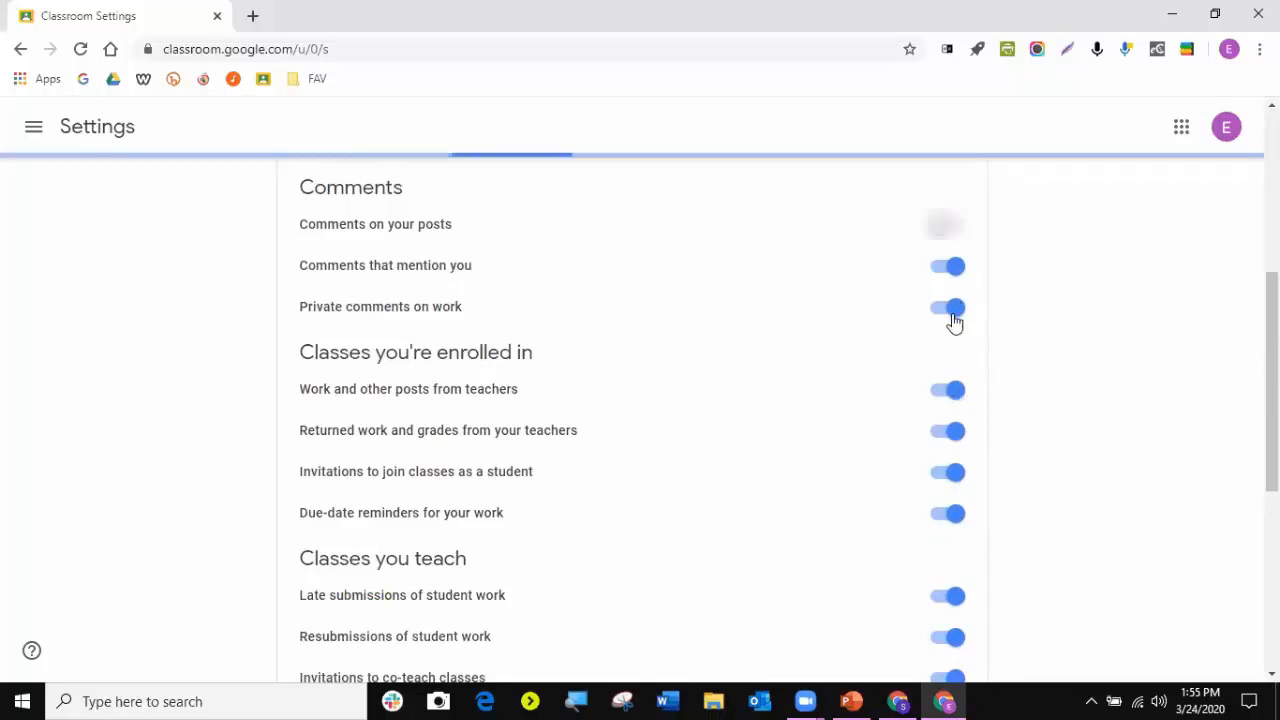
{"action": "left_click", "coordinate": [954, 228]}
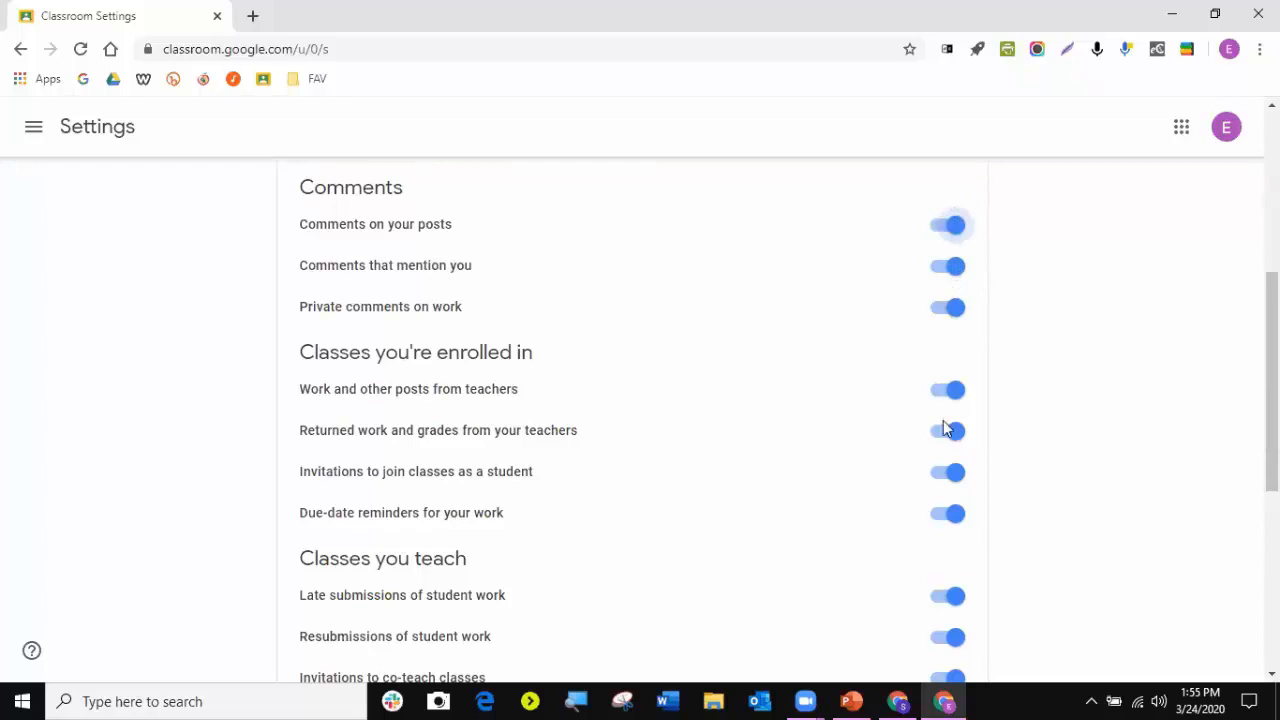
- Return to the Classes page and open the English 3rd Period class
{"action": "left_click", "coordinate": [36, 128]}
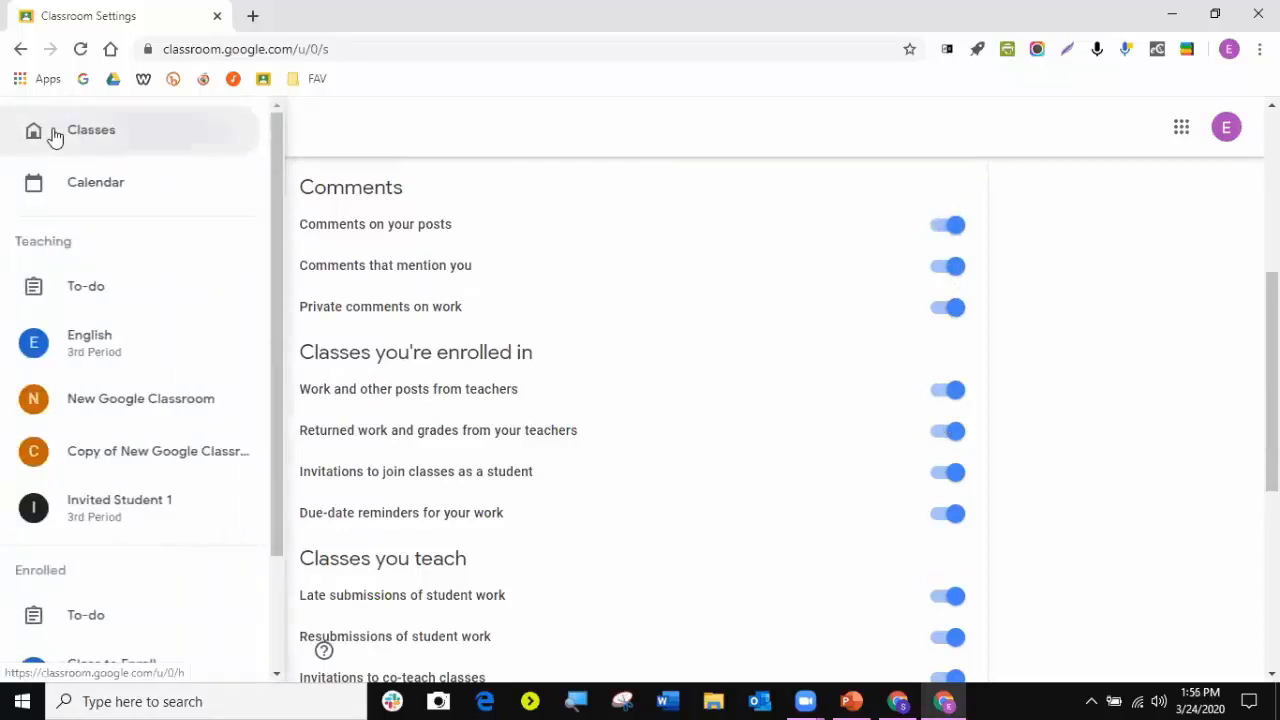
{"action": "left_click", "coordinate": [57, 137]}
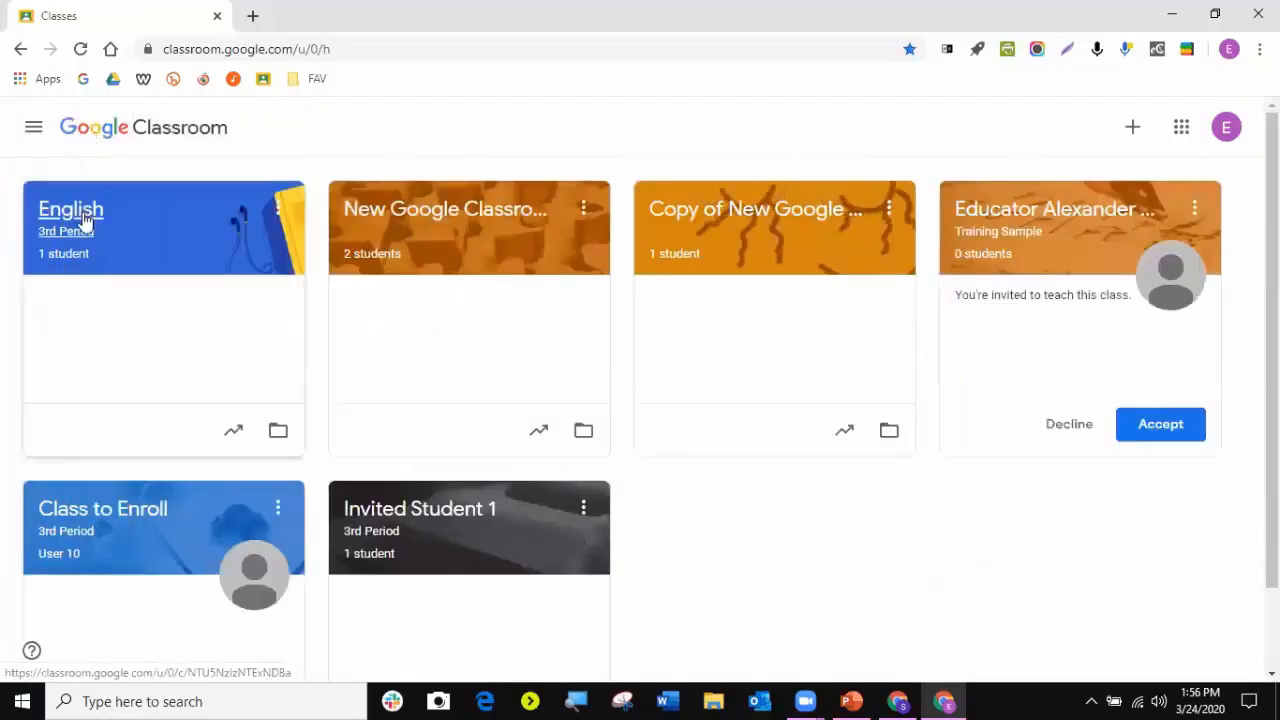
{"action": "left_click", "coordinate": [86, 222]}
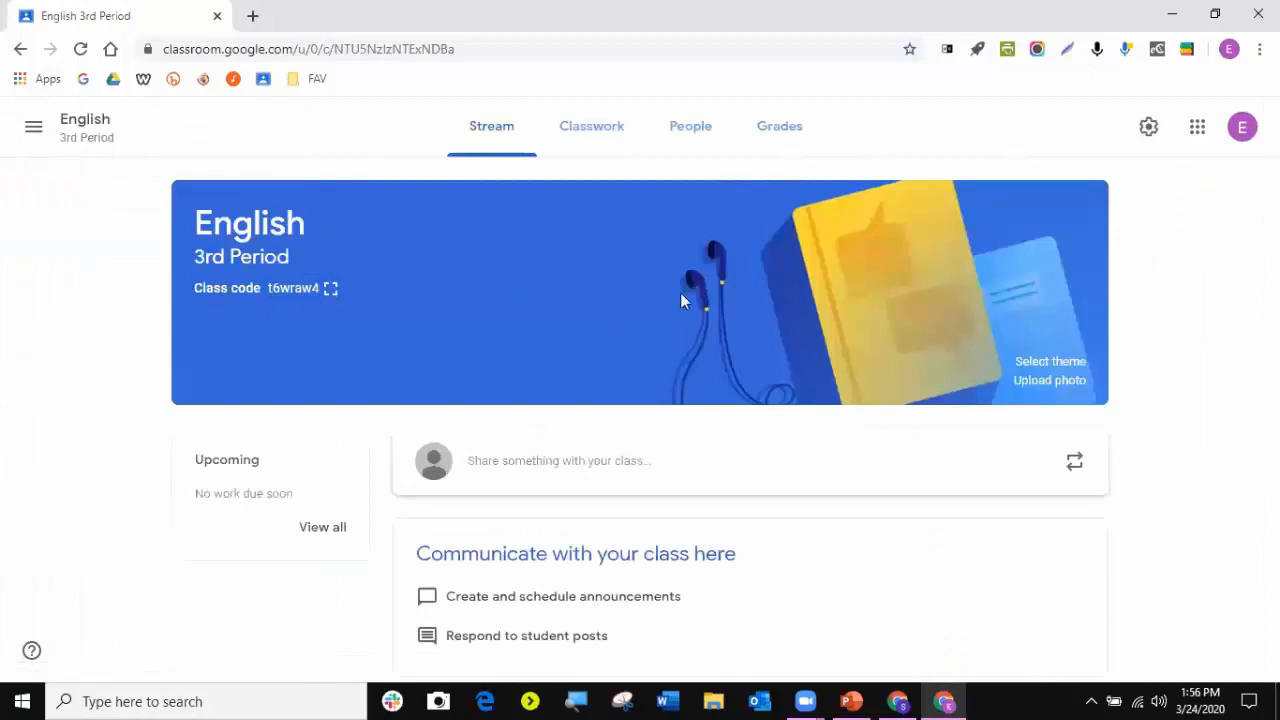
- Reopen the general Classroom settings from the English class and review the profile, notification and per-class notification options
{"action": "left_click", "coordinate": [36, 127]}
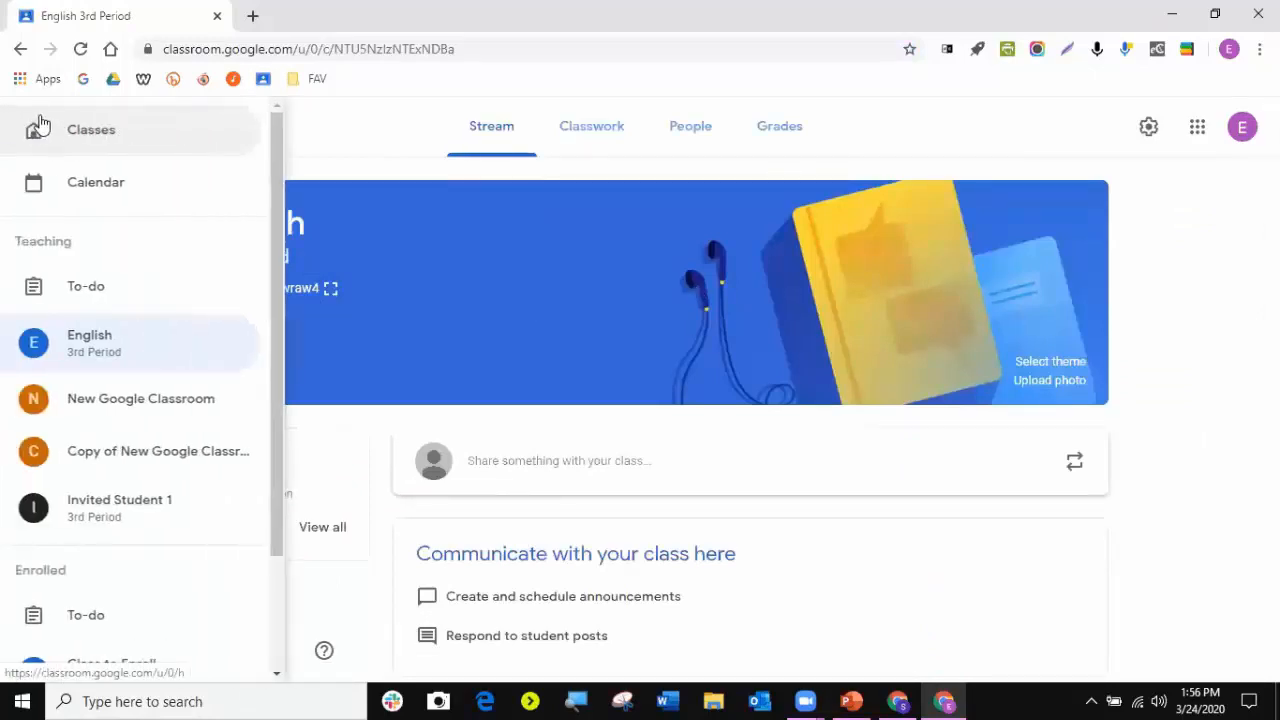
{"action": "scroll", "coordinate": [168, 345], "scroll_direction": "down", "scroll_amount": 2}
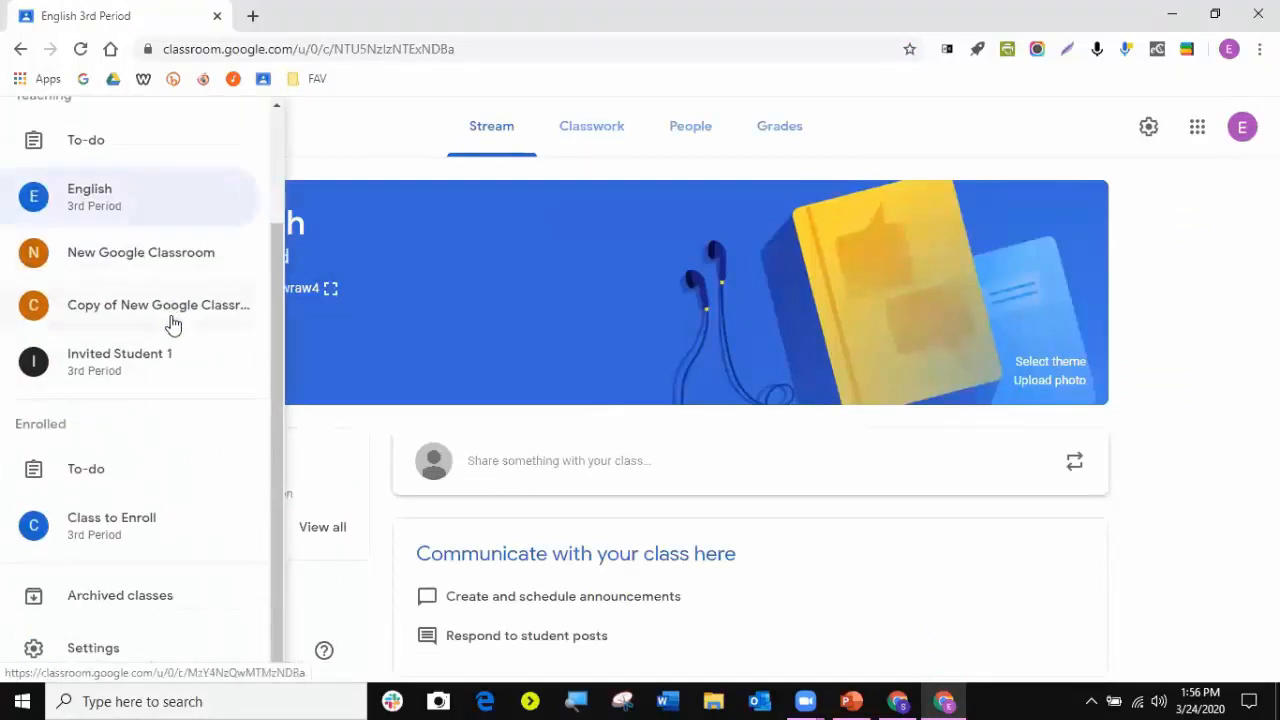
{"action": "left_click", "coordinate": [94, 648]}
{"action": "scroll", "coordinate": [546, 471], "scroll_direction": "down", "scroll_amount": 5}
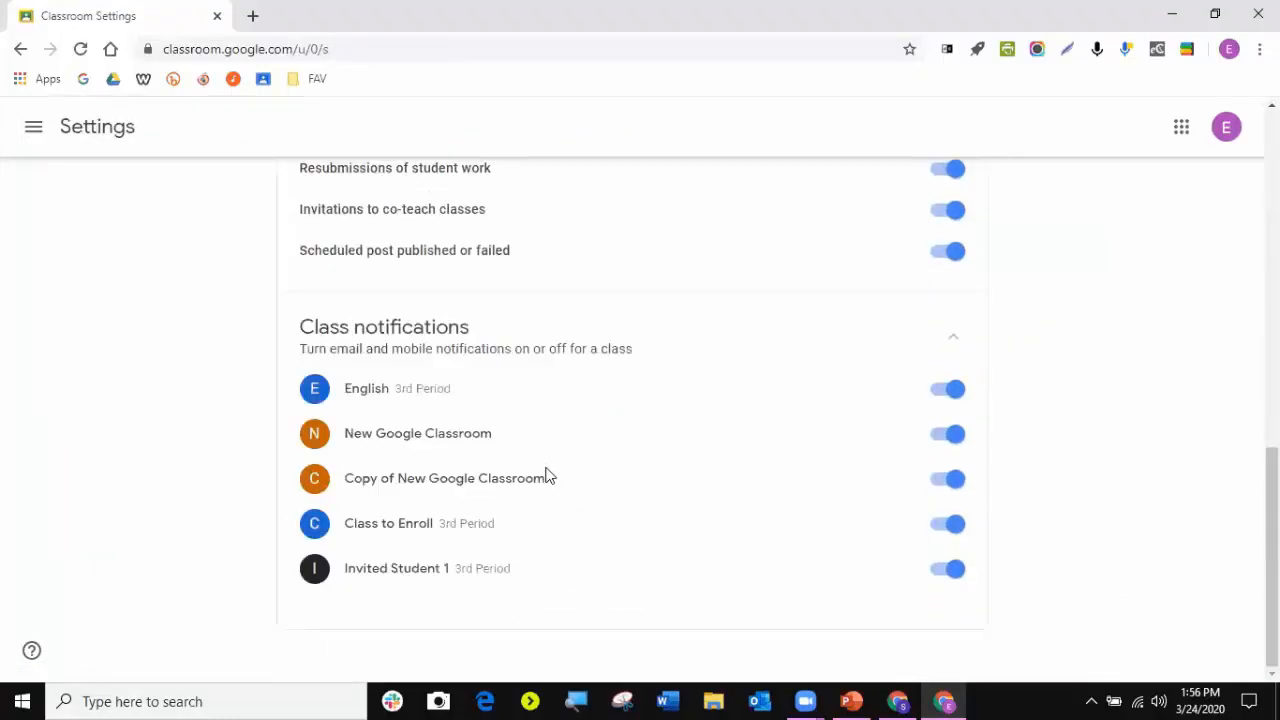
{"action": "scroll", "coordinate": [546, 471], "scroll_direction": "up", "scroll_amount": 8}
{"action": "scroll", "coordinate": [546, 472], "scroll_direction": "up", "scroll_amount": 1}
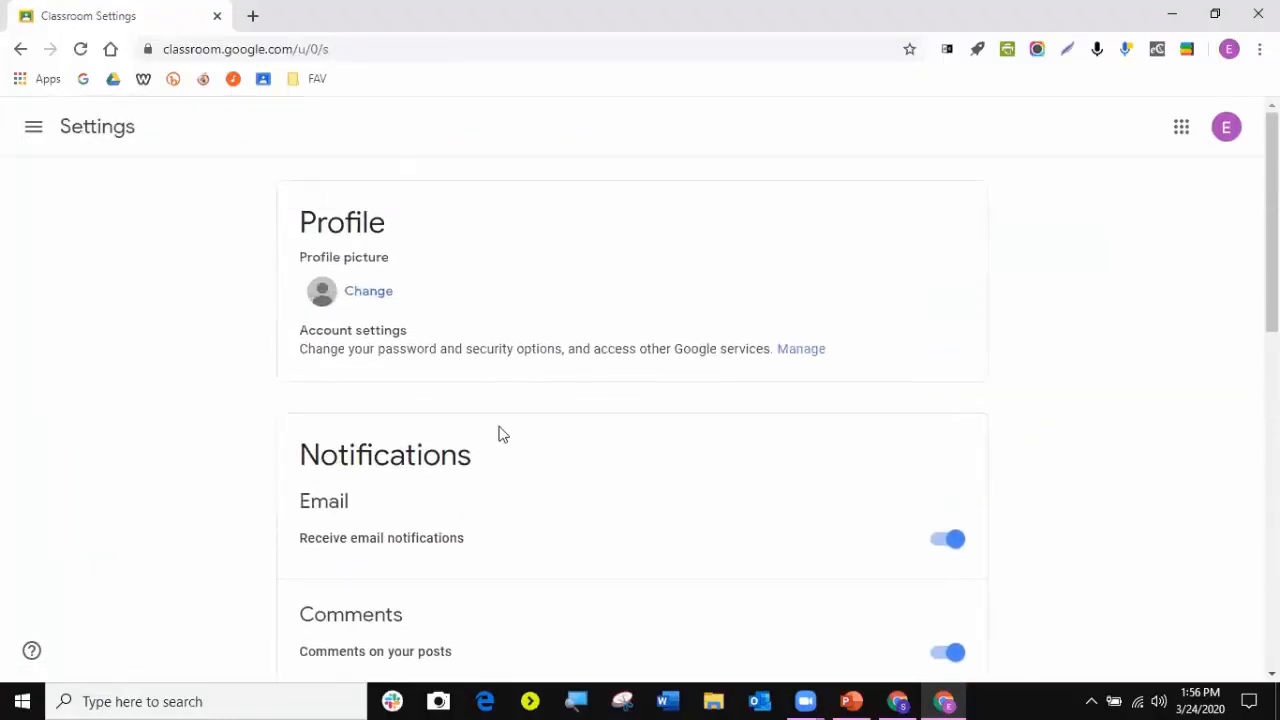
{"action": "scroll", "coordinate": [510, 440], "scroll_direction": "down", "scroll_amount": 5}
{"action": "scroll", "coordinate": [533, 447], "scroll_direction": "up", "scroll_amount": 5}
- Go back to the Classes page and open the Classroom calendar to view the current week for all classes
{"action": "left_click", "coordinate": [40, 123]}
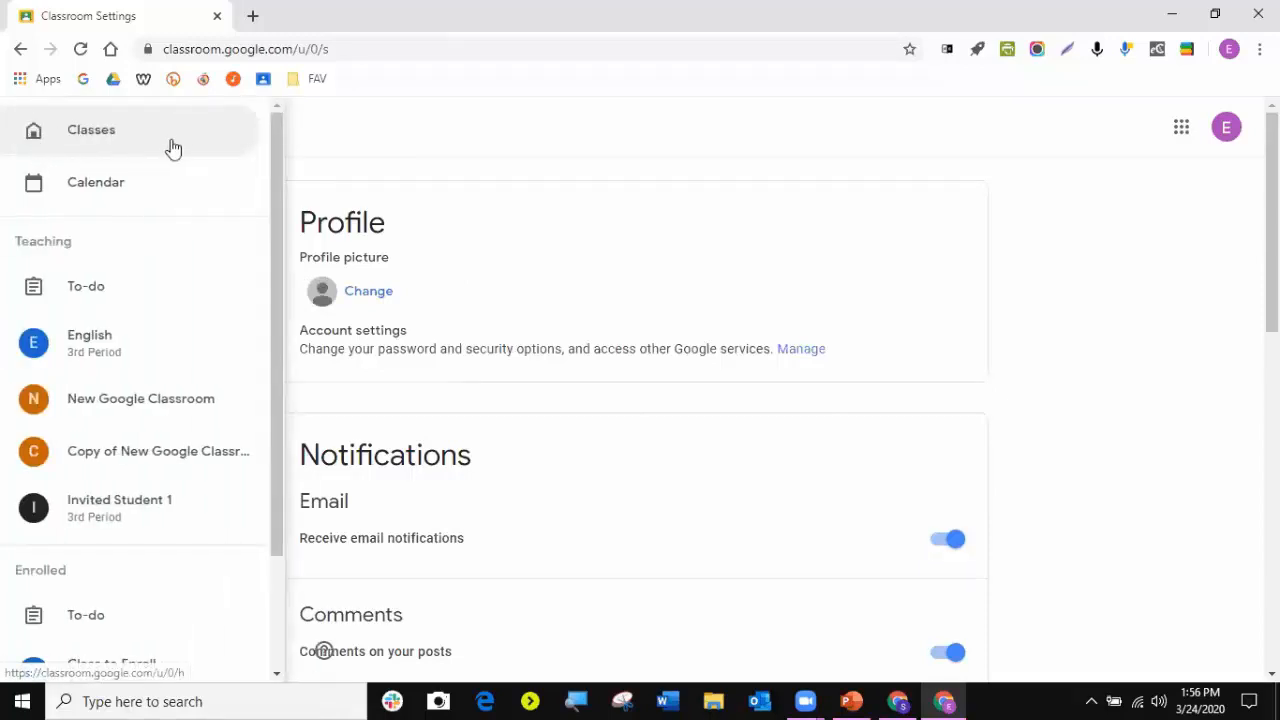
{"action": "left_click", "coordinate": [123, 134]}
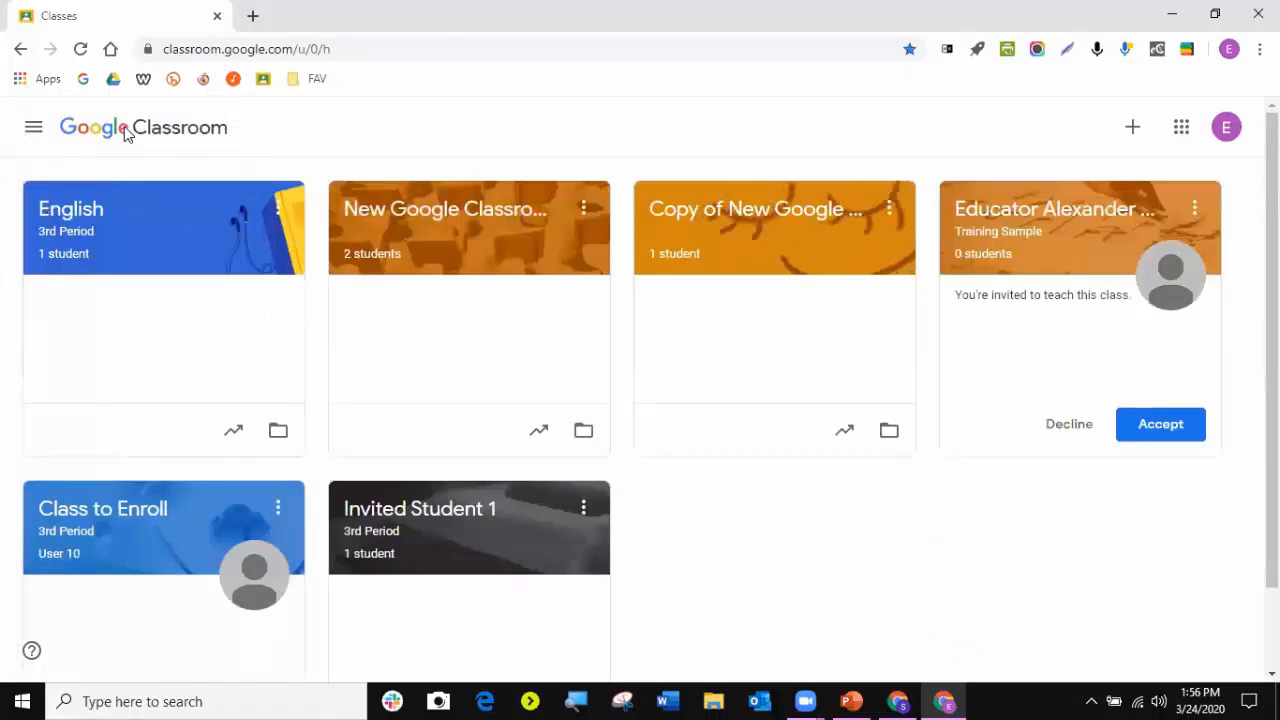
{"action": "left_click", "coordinate": [40, 135]}
{"action": "left_click", "coordinate": [93, 195]}
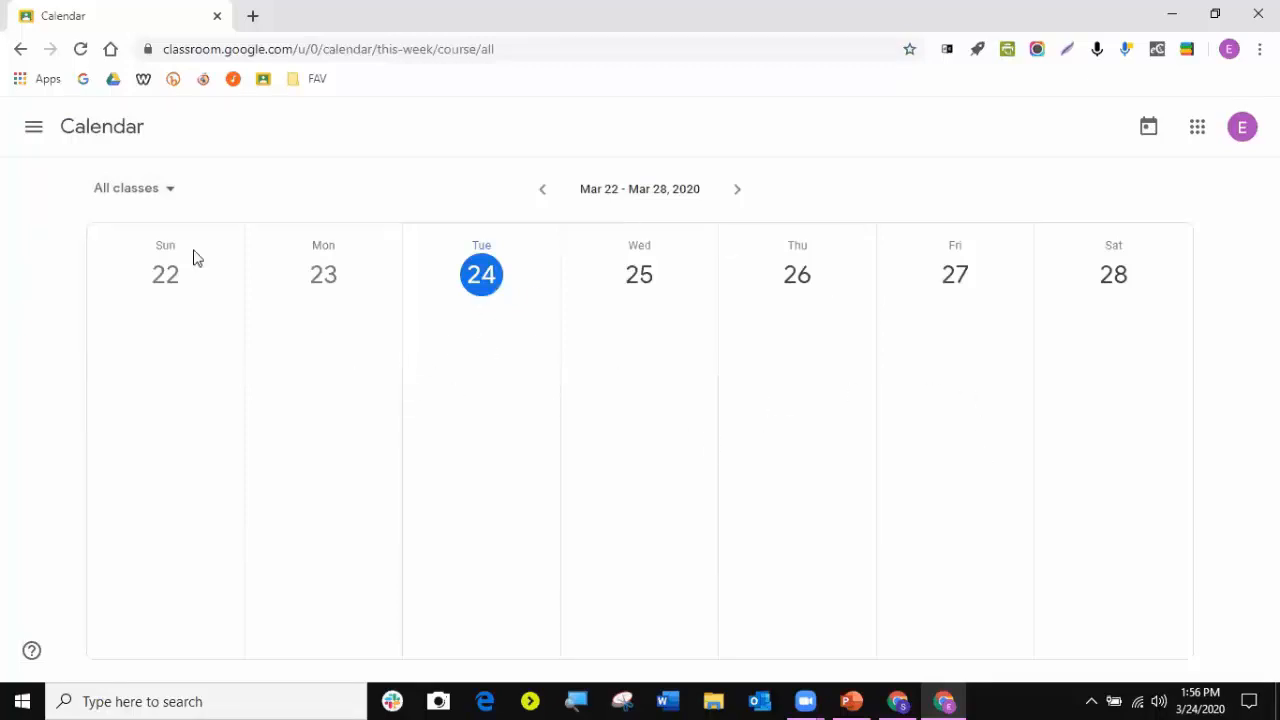
{"action": "left_click", "coordinate": [33, 127]}
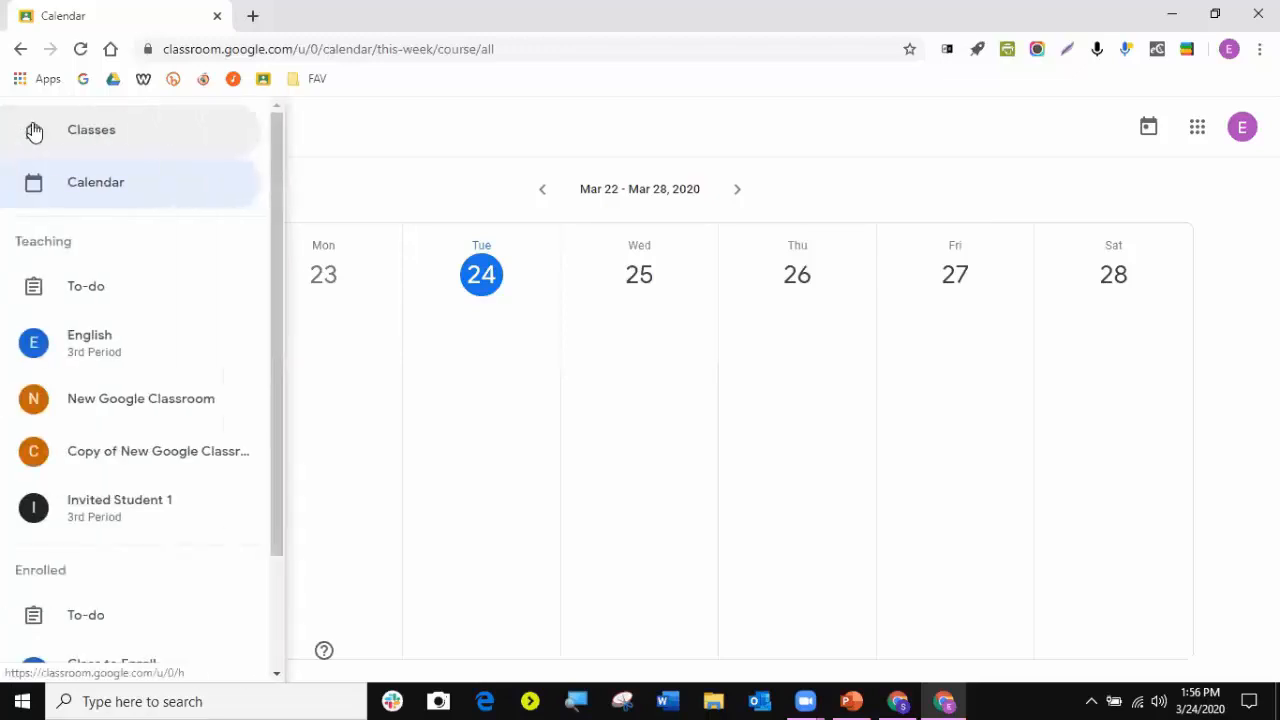
- Return to the Classes page, open the English 3rd Period class, and display its class code enlarged before closing the view
{"action": "left_click", "coordinate": [109, 132]}
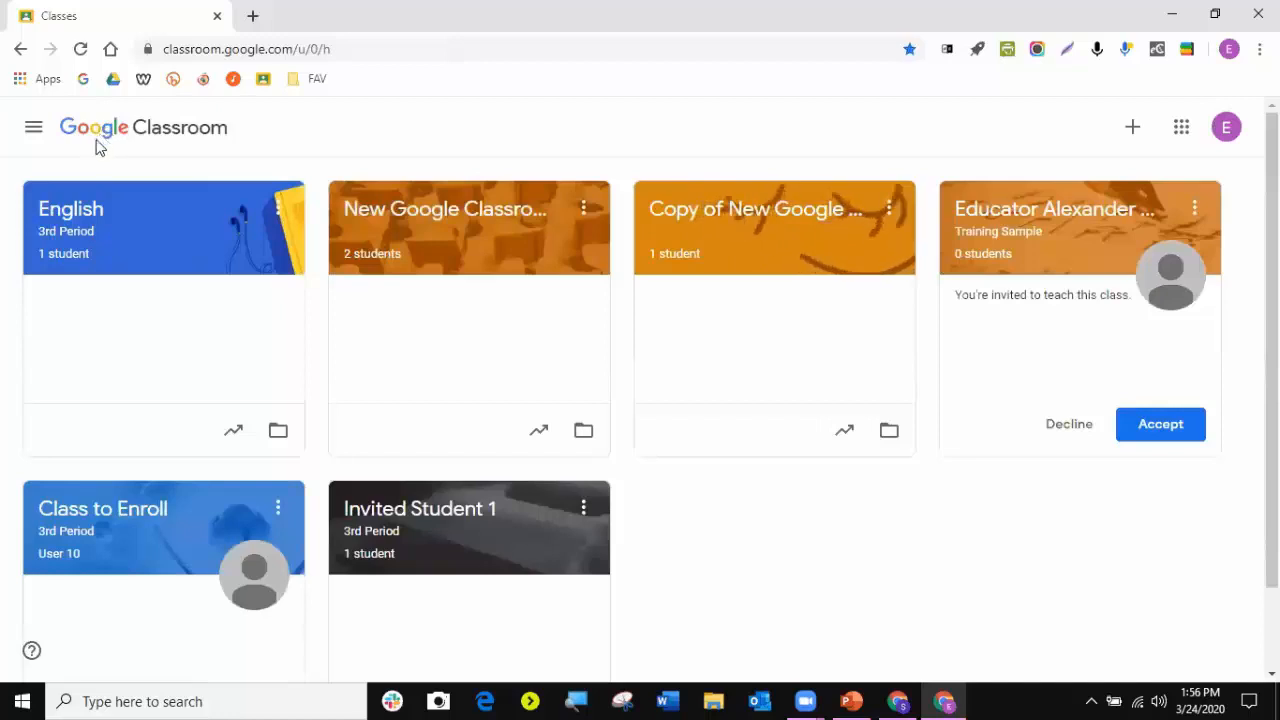
{"action": "left_click", "coordinate": [82, 217]}
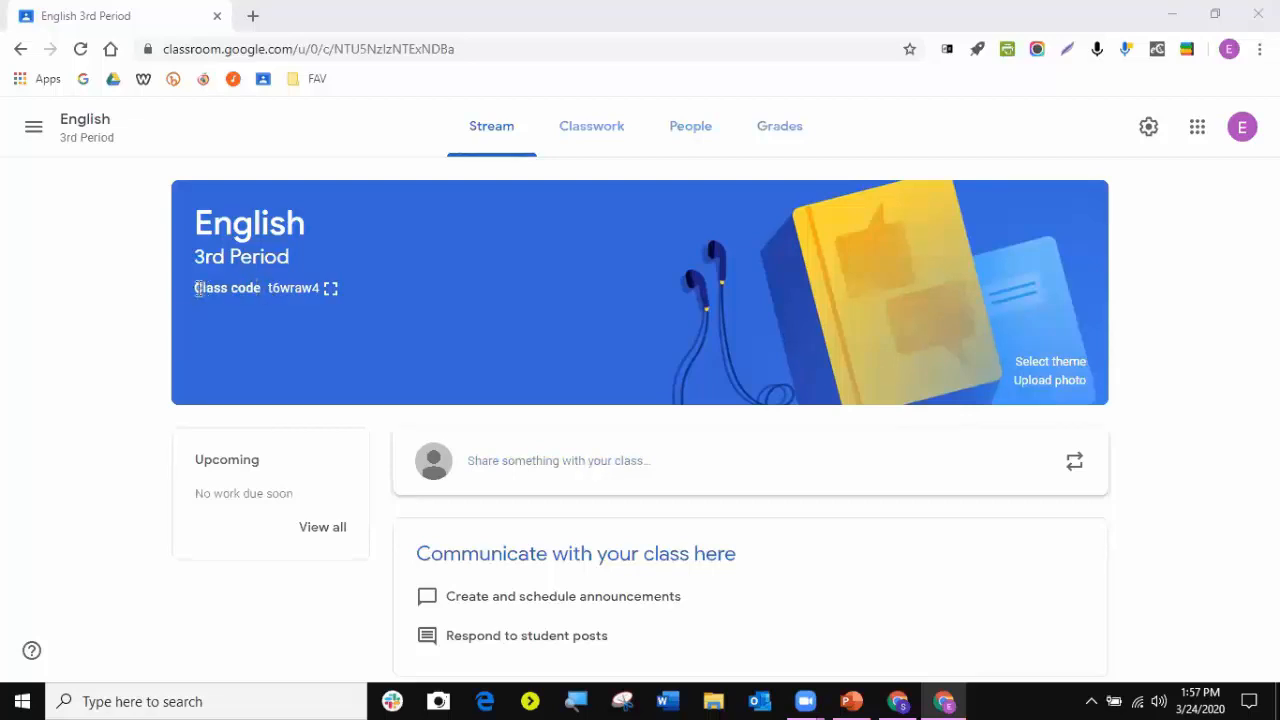
{"action": "left_click", "coordinate": [331, 289]}
{"action": "left_click", "coordinate": [893, 499]}
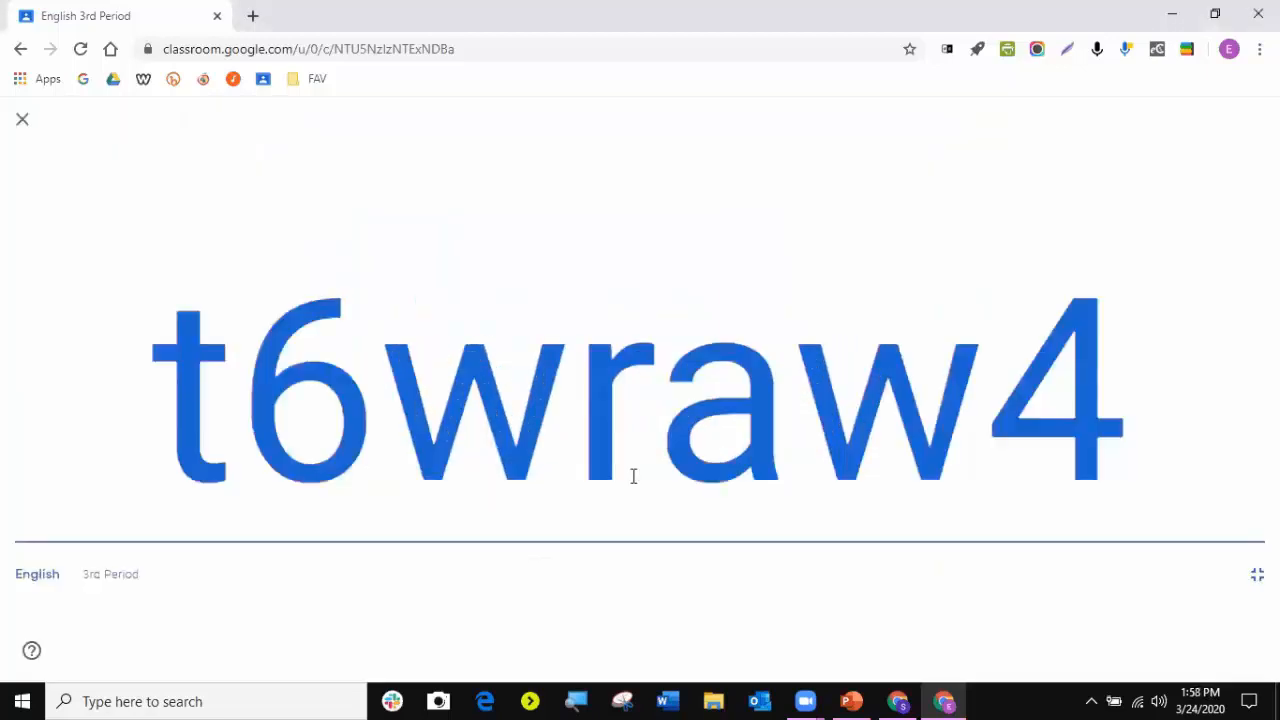
{"action": "left_click", "coordinate": [22, 119]}
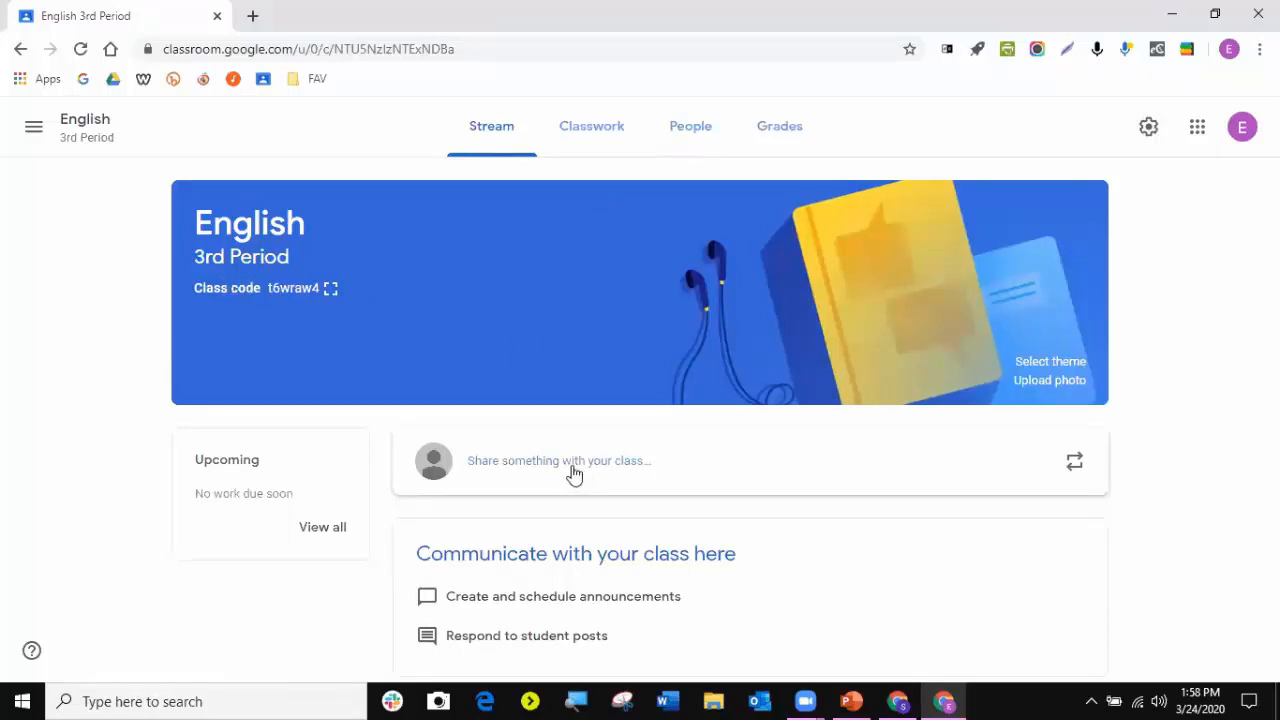
- Start a class announcement and add New Google Classroom, Copy of New Google Classroom and Invited Student 1 as recipient classes
{"action": "left_click", "coordinate": [527, 467]}
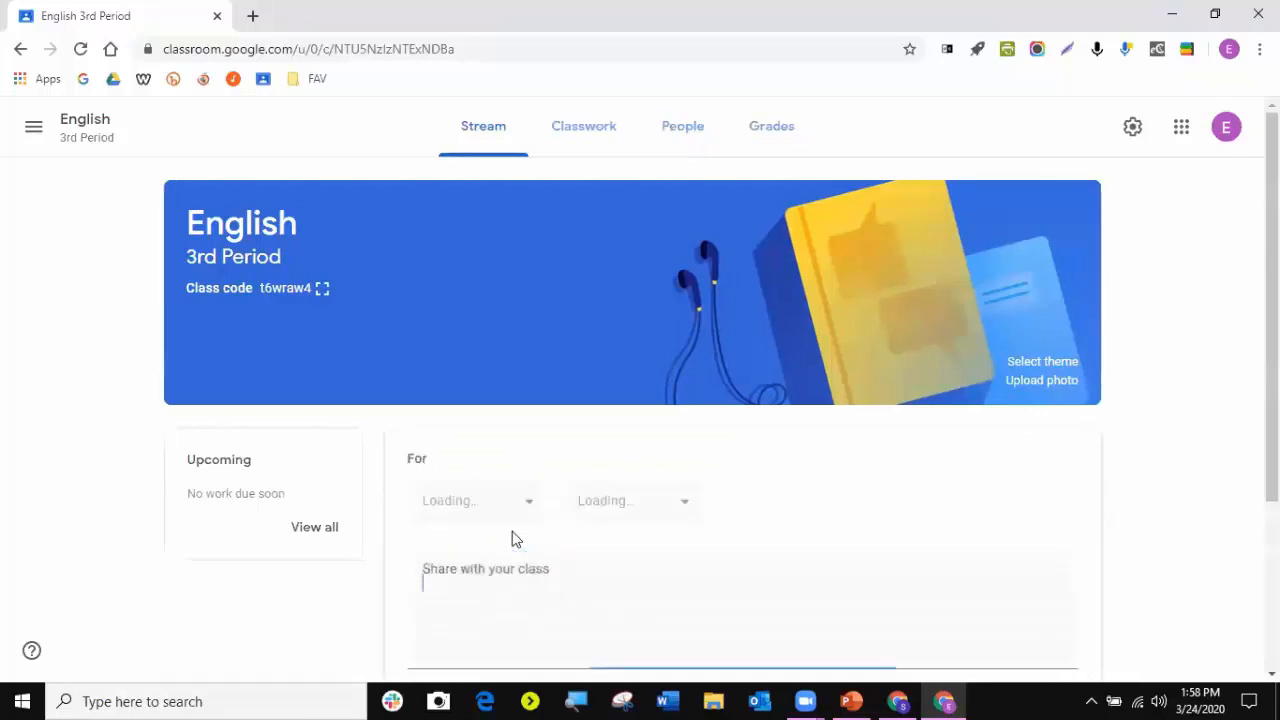
{"action": "scroll", "coordinate": [1051, 563], "scroll_direction": "down", "scroll_amount": 2}
{"action": "scroll", "coordinate": [1177, 531], "scroll_direction": "up", "scroll_amount": 1}
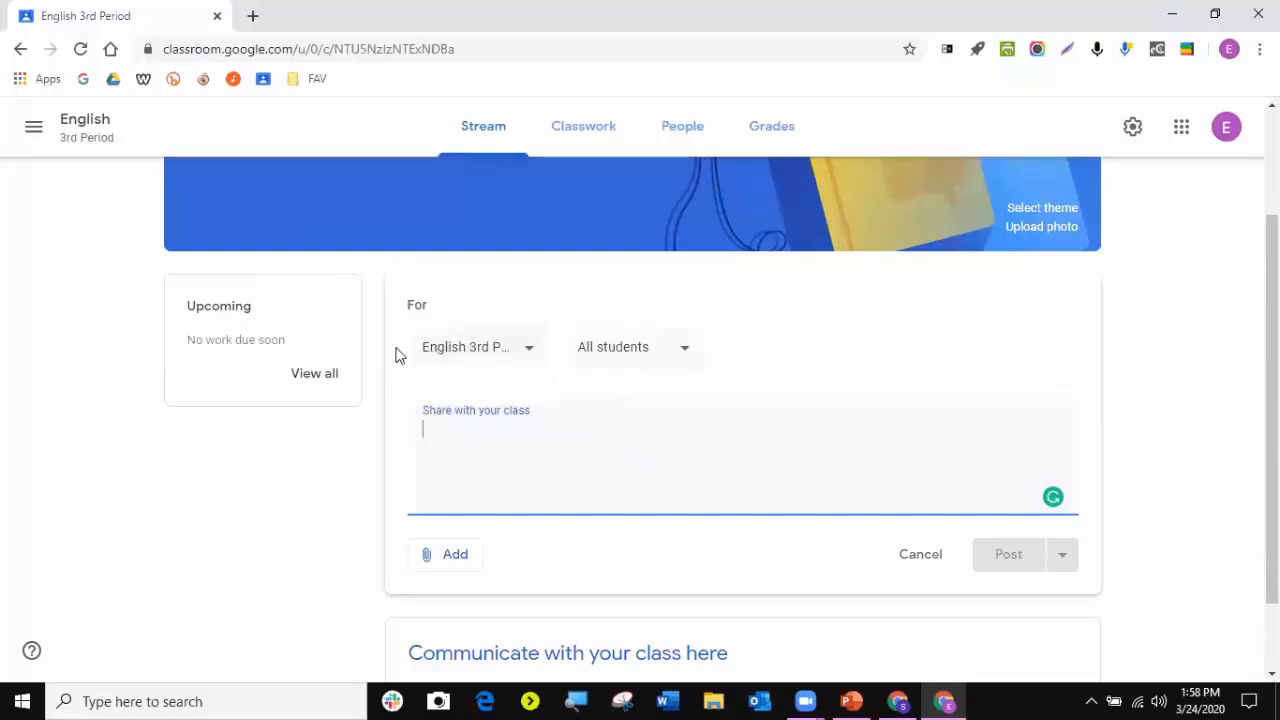
{"action": "left_click", "coordinate": [530, 357]}
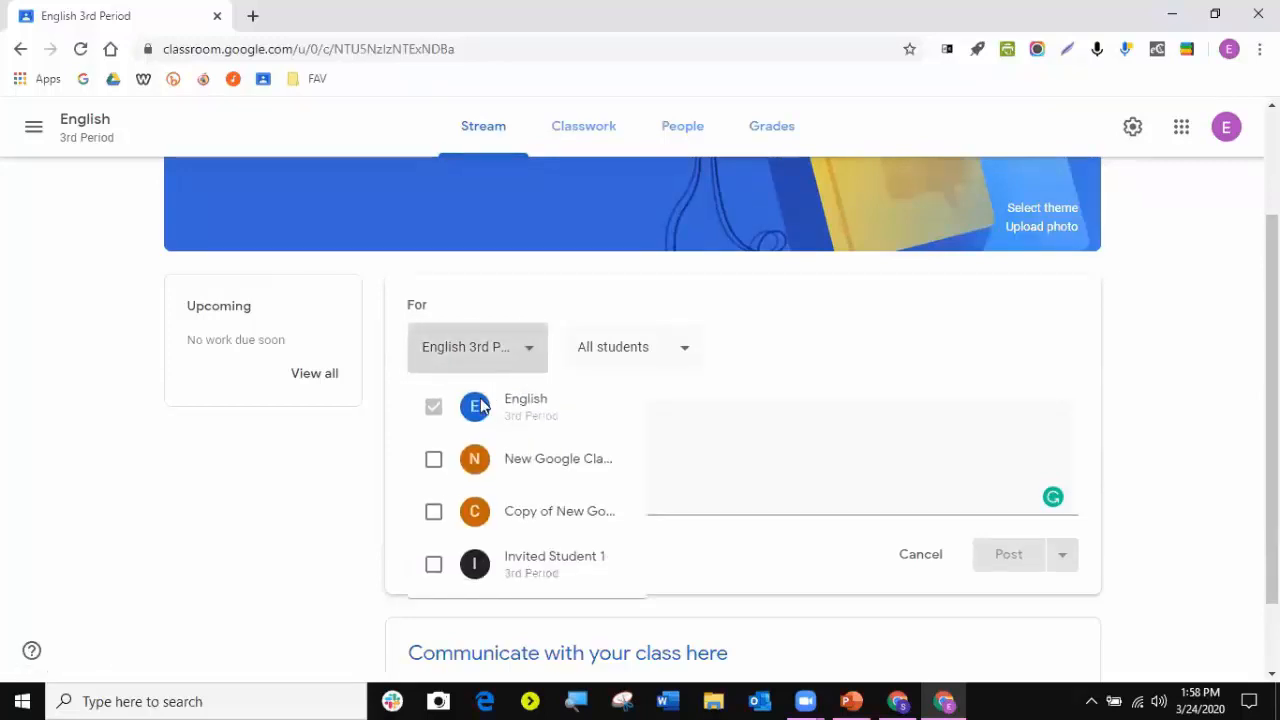
{"action": "left_click", "coordinate": [433, 459]}
{"action": "left_click", "coordinate": [433, 514]}
{"action": "left_click", "coordinate": [433, 565]}
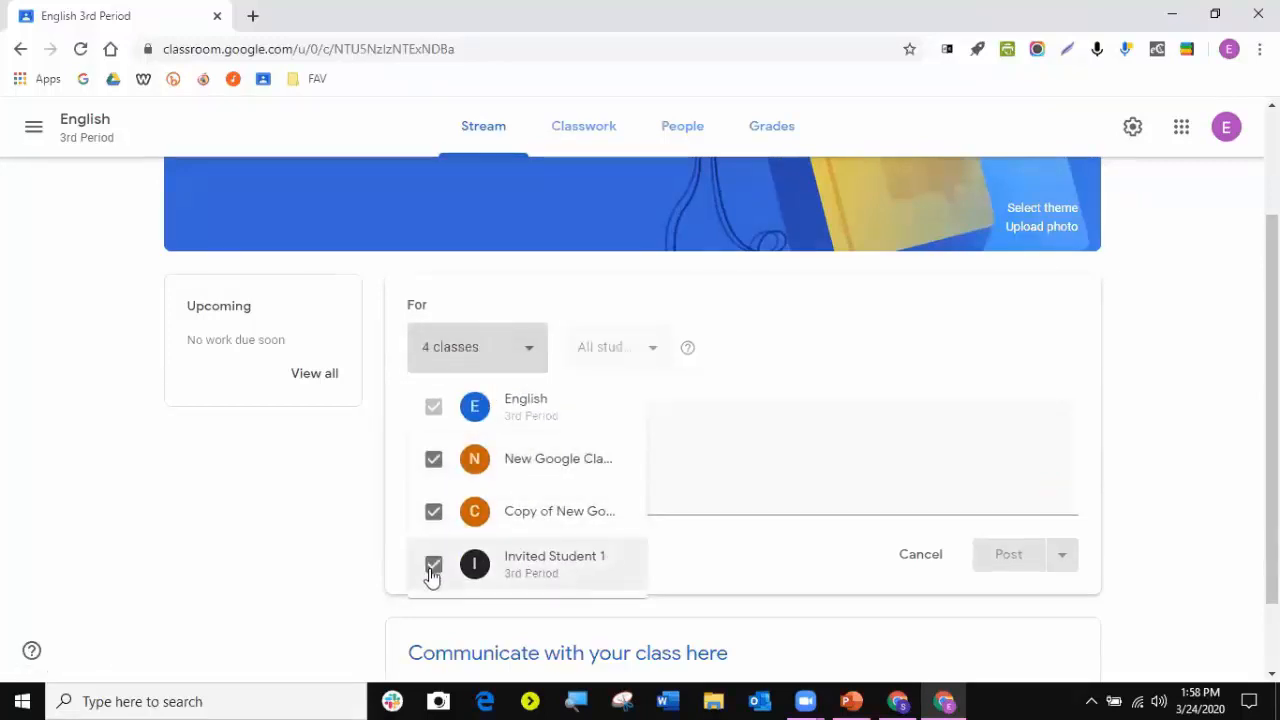
{"action": "left_click", "coordinate": [810, 348]}
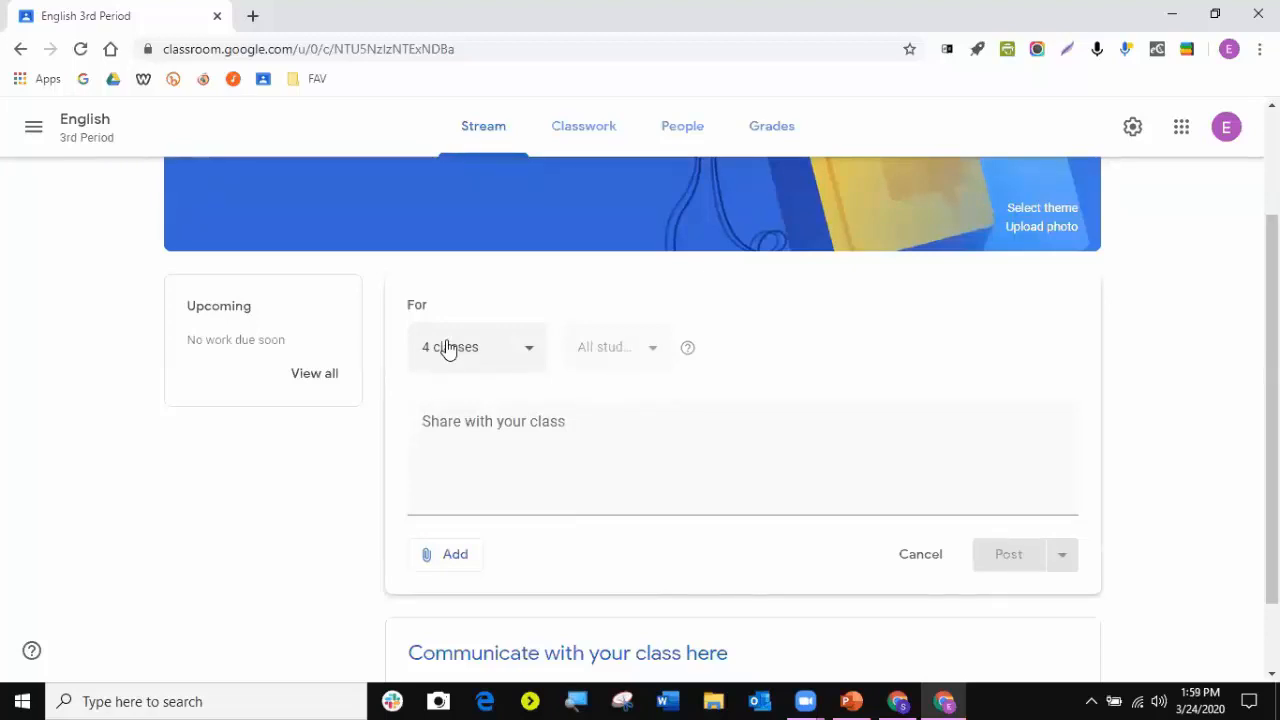
- Remove the three extra classes so the announcement targets only English 3rd Period, and show its student selection options
{"action": "left_click", "coordinate": [448, 347]}
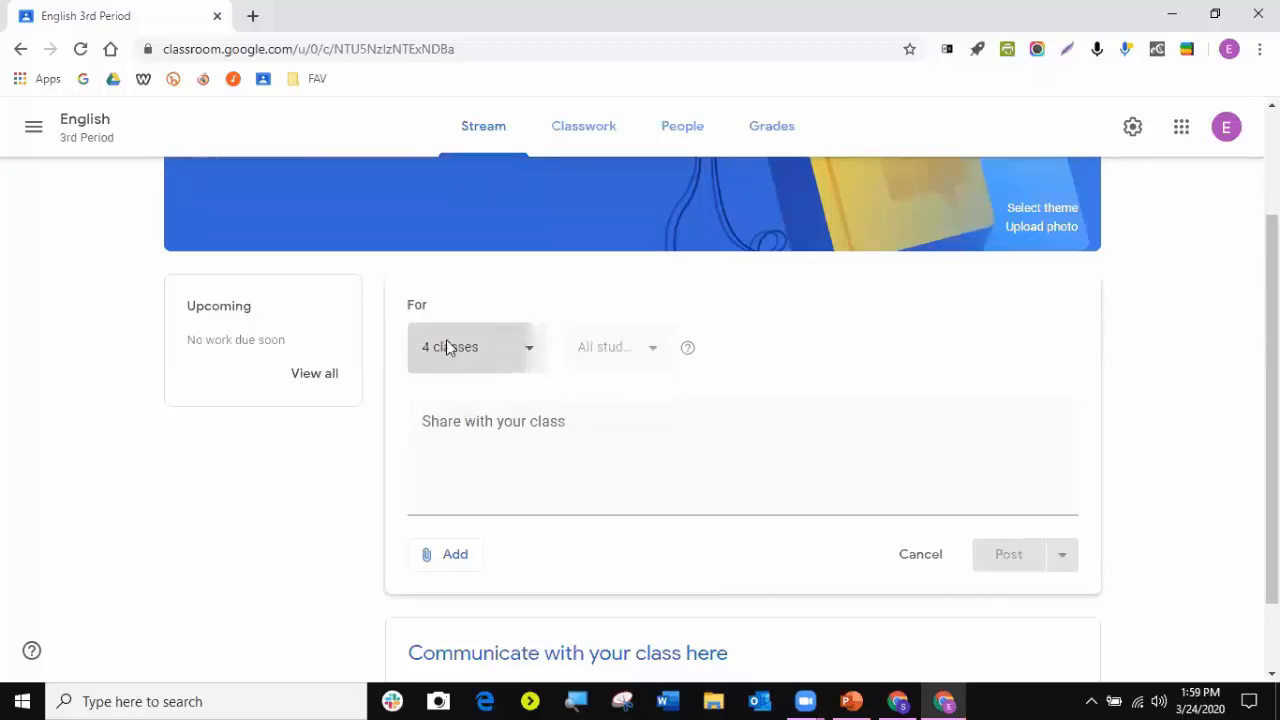
{"action": "left_click", "coordinate": [430, 515]}
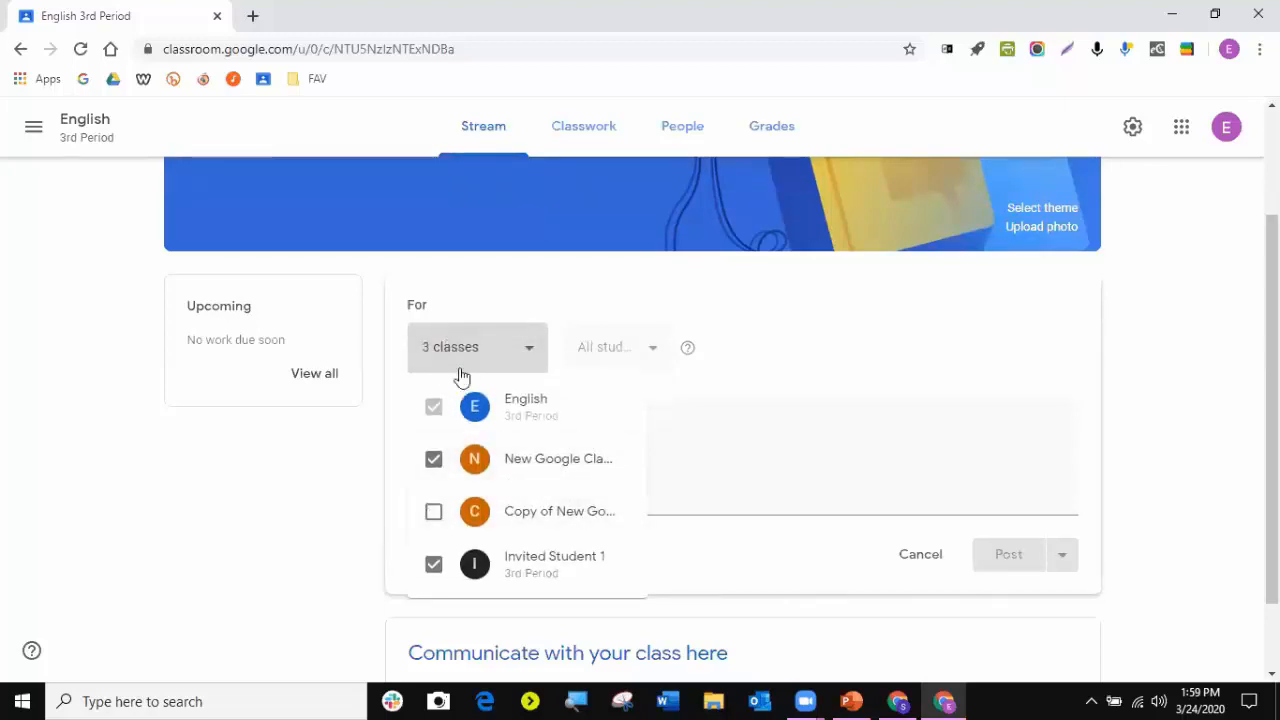
{"action": "left_click", "coordinate": [905, 390]}
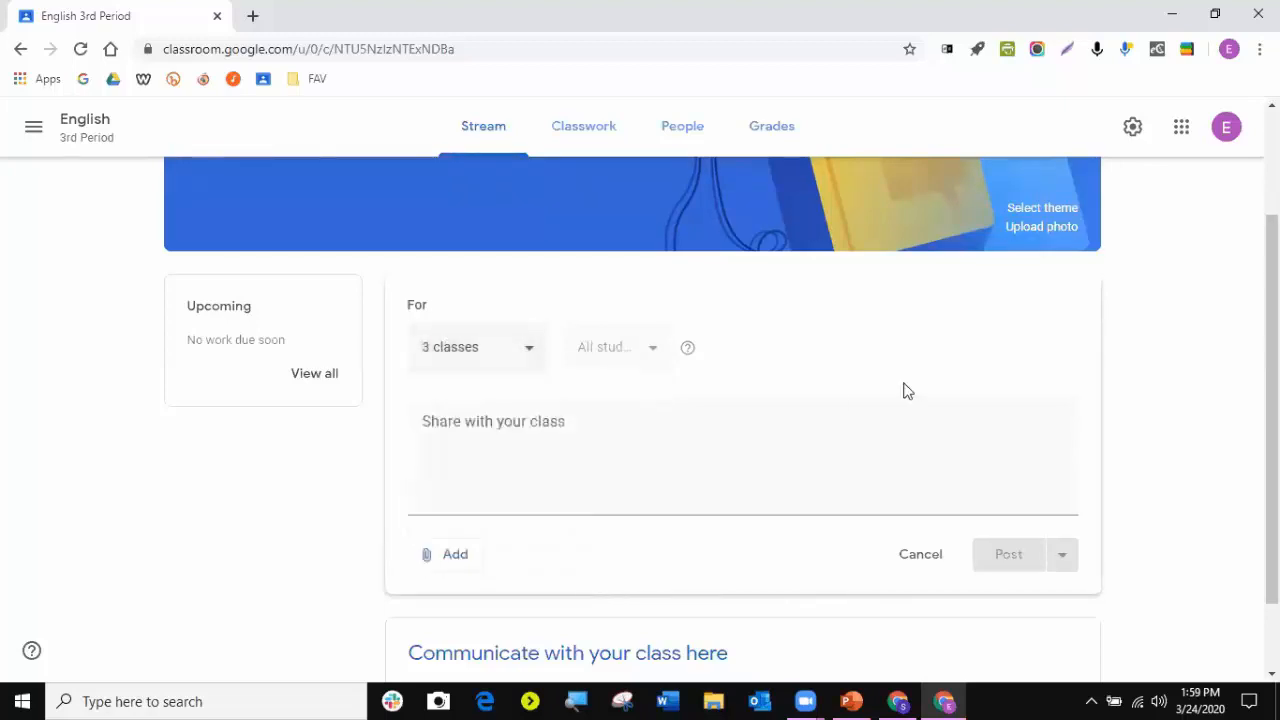
{"action": "left_click", "coordinate": [444, 352]}
{"action": "left_click", "coordinate": [433, 459]}
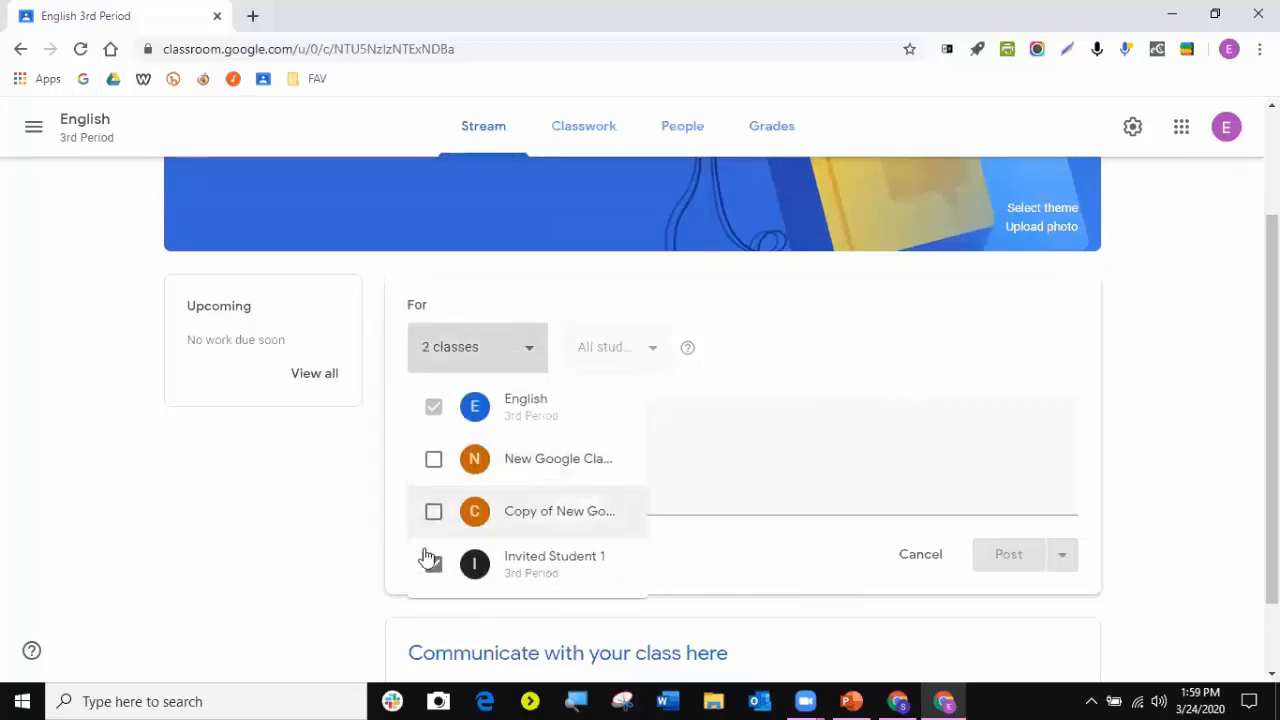
{"action": "left_click", "coordinate": [433, 563]}
{"action": "left_click", "coordinate": [487, 283]}
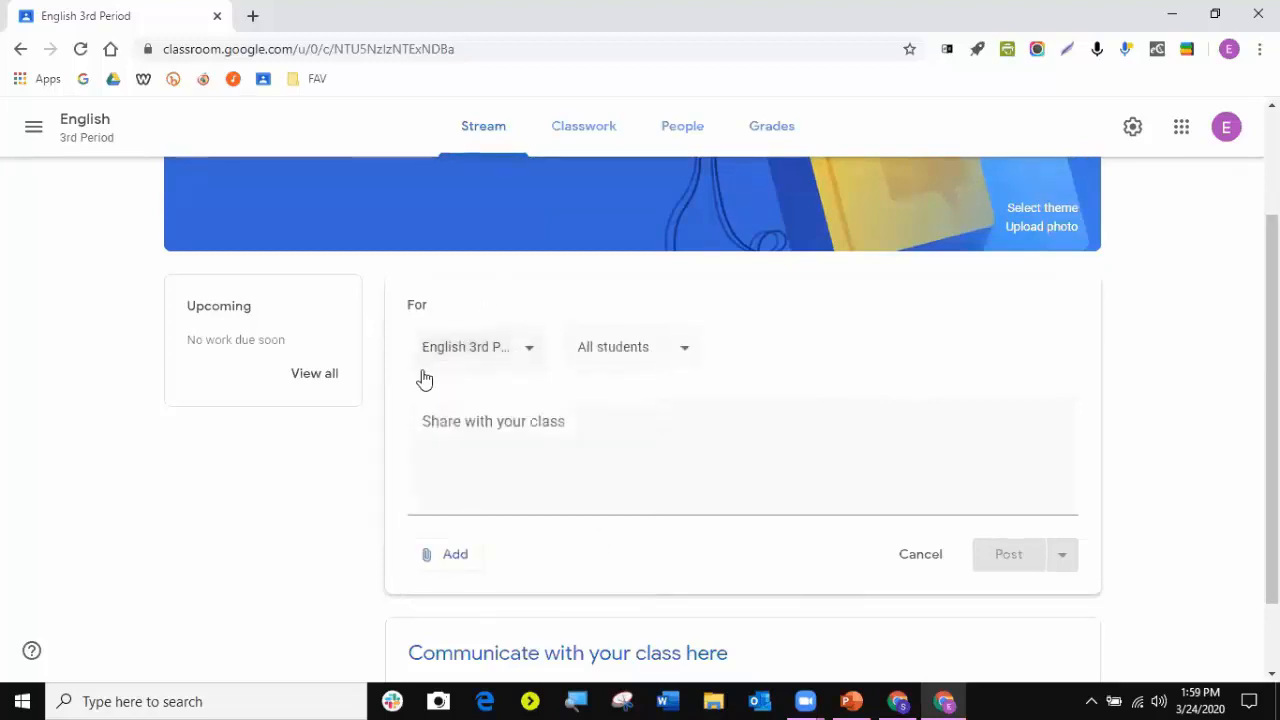
{"action": "left_click", "coordinate": [634, 362]}
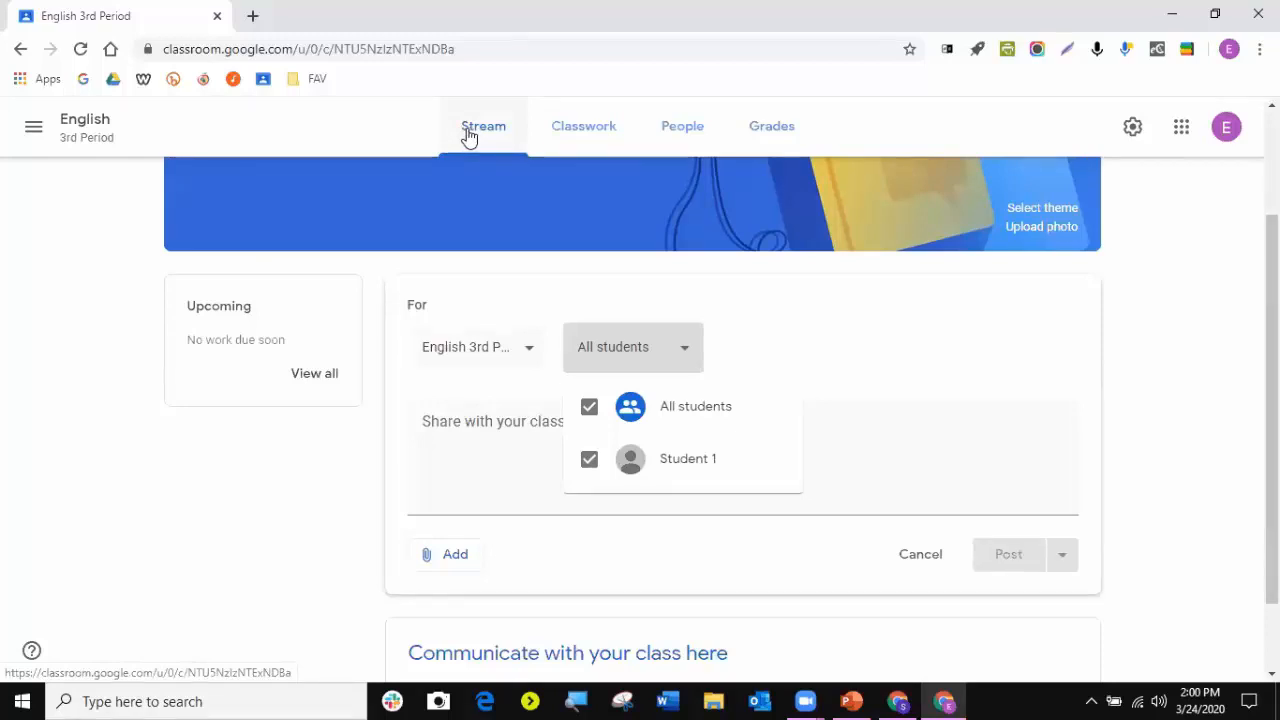
- Start a new assignment in the class's Classwork, review the students it can be assigned to, and close it without saving
{"action": "left_click", "coordinate": [611, 131]}
{"action": "left_click", "coordinate": [609, 131]}
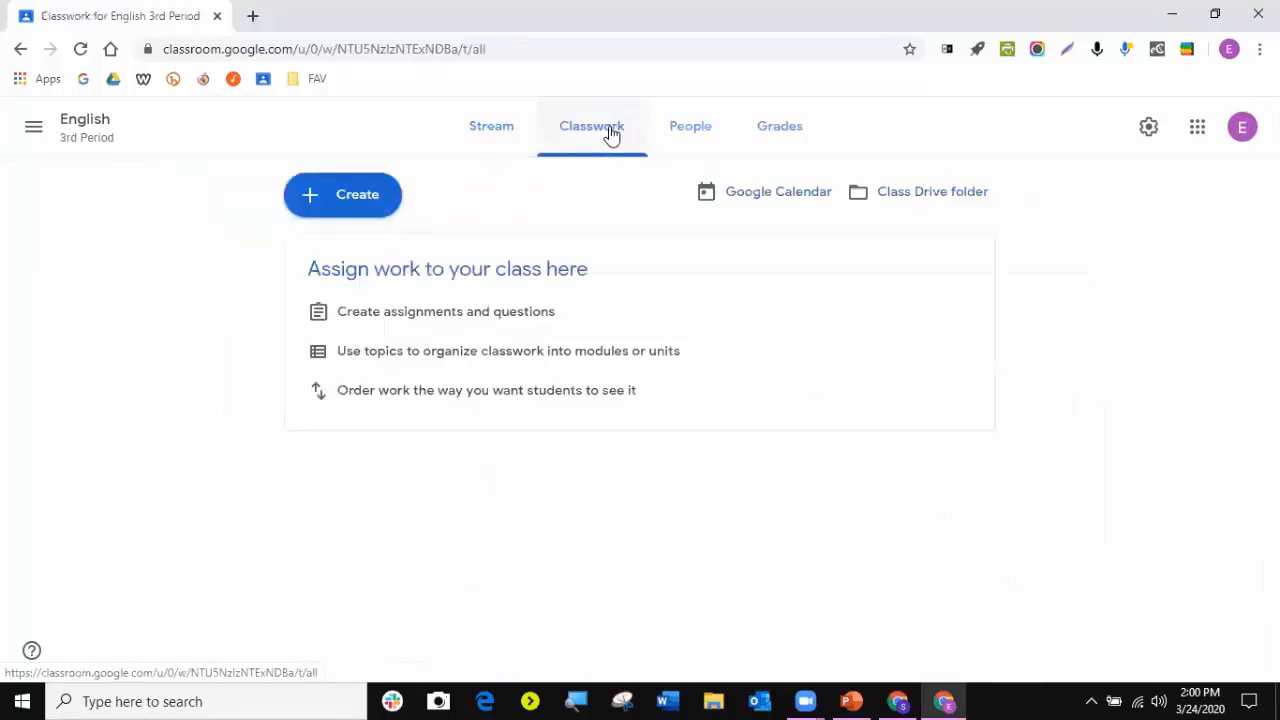
{"action": "left_click", "coordinate": [329, 199]}
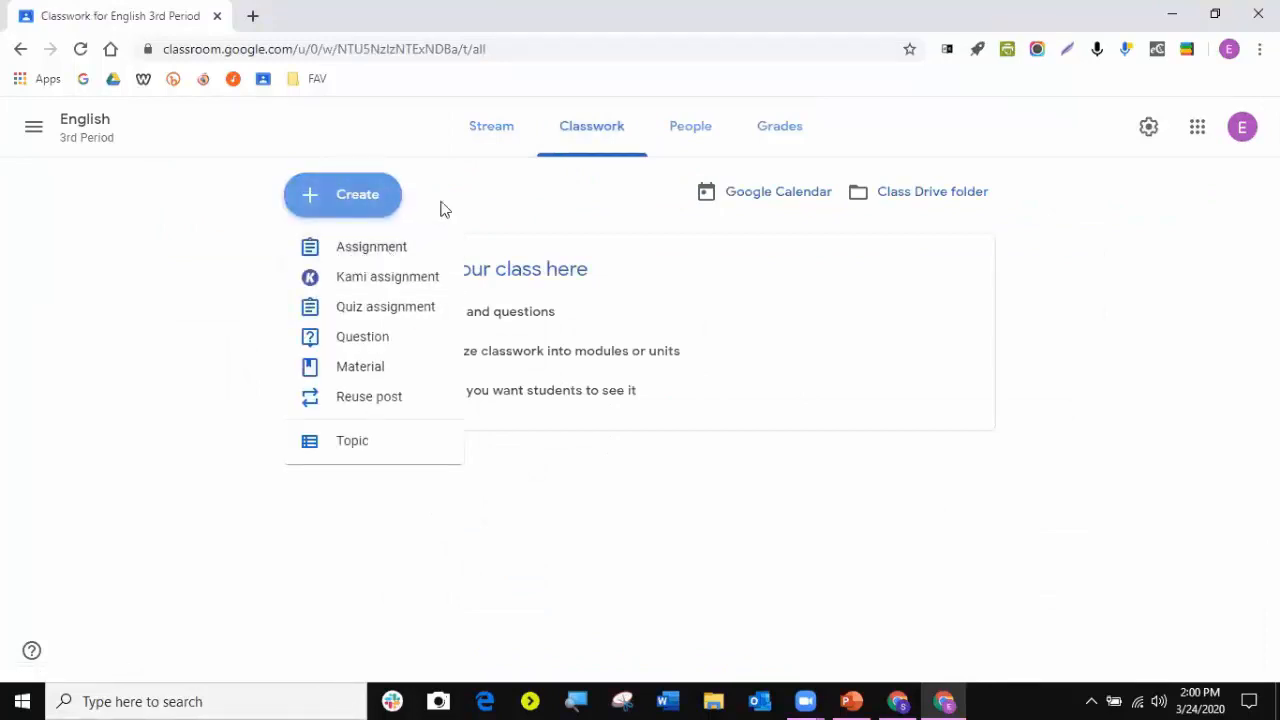
{"action": "left_click", "coordinate": [376, 250]}
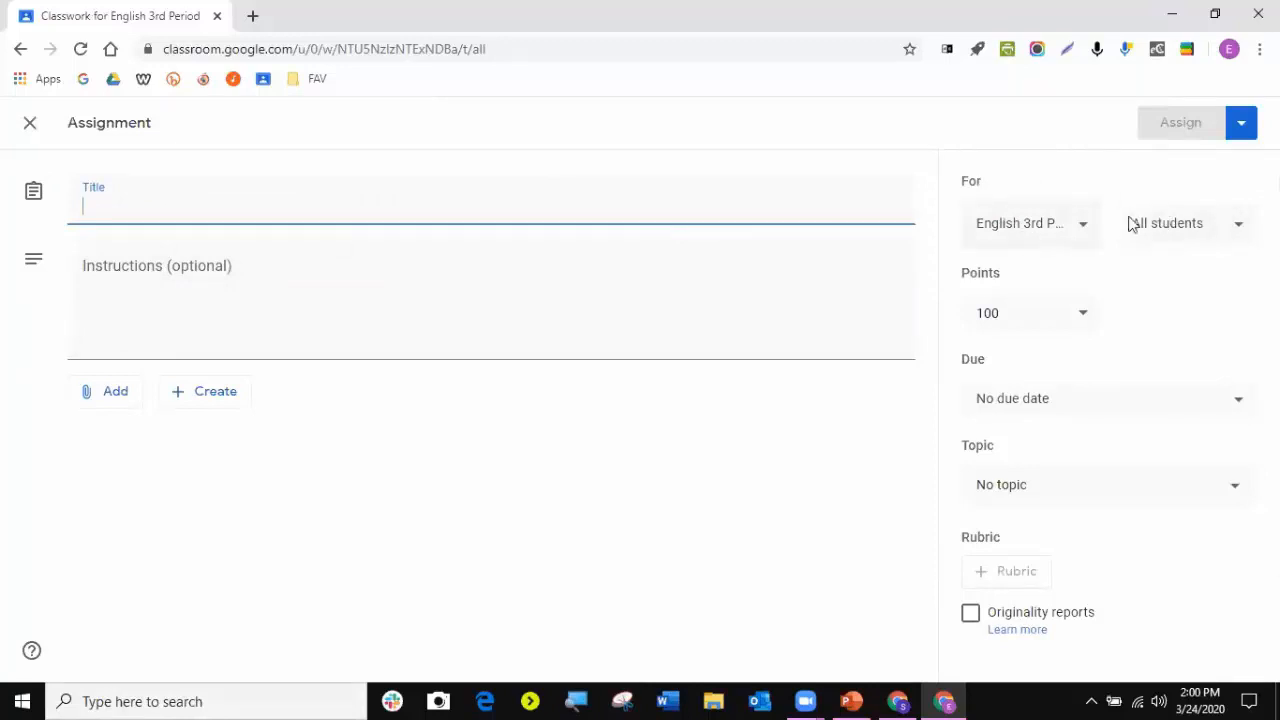
{"action": "left_click", "coordinate": [1190, 236]}
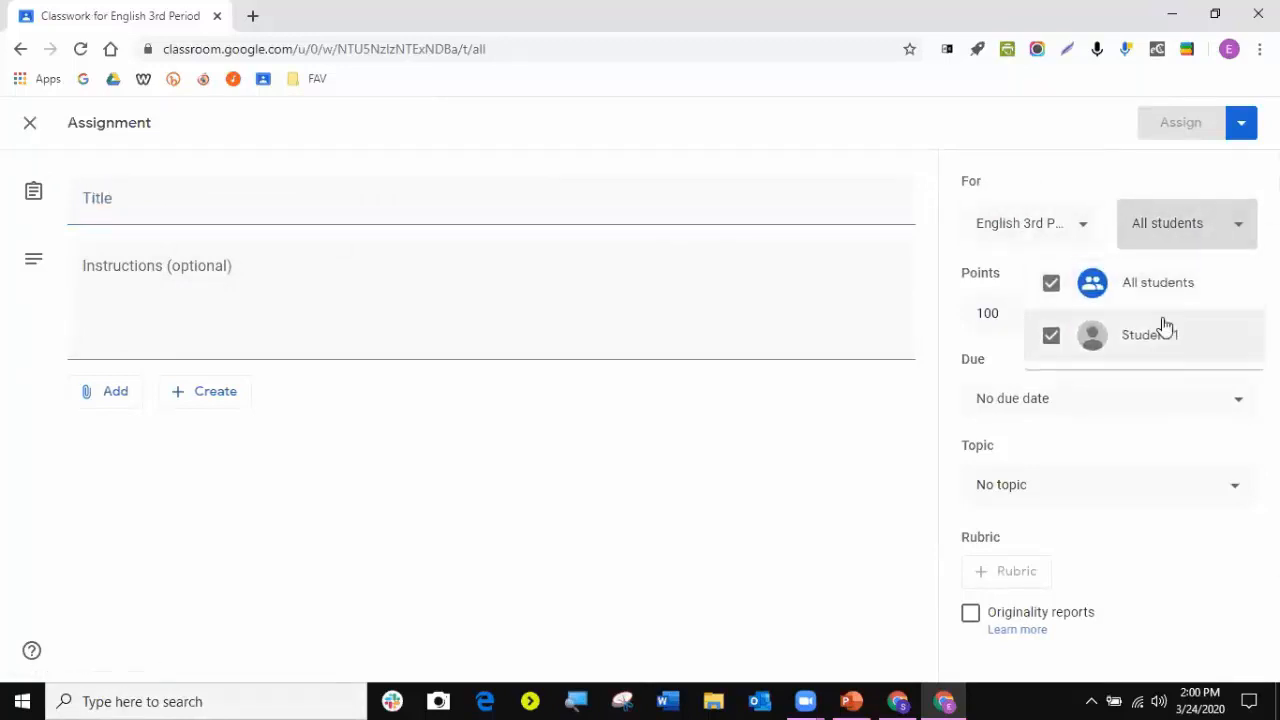
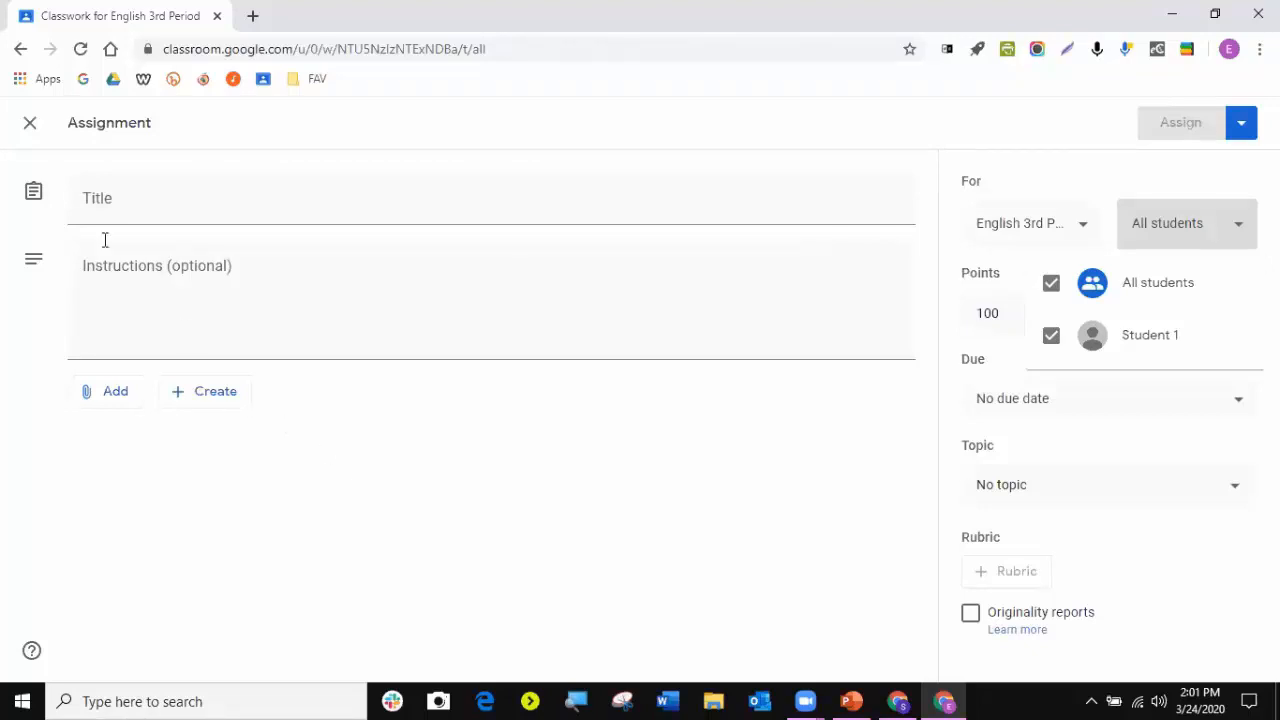
{"action": "left_click", "coordinate": [28, 124]}
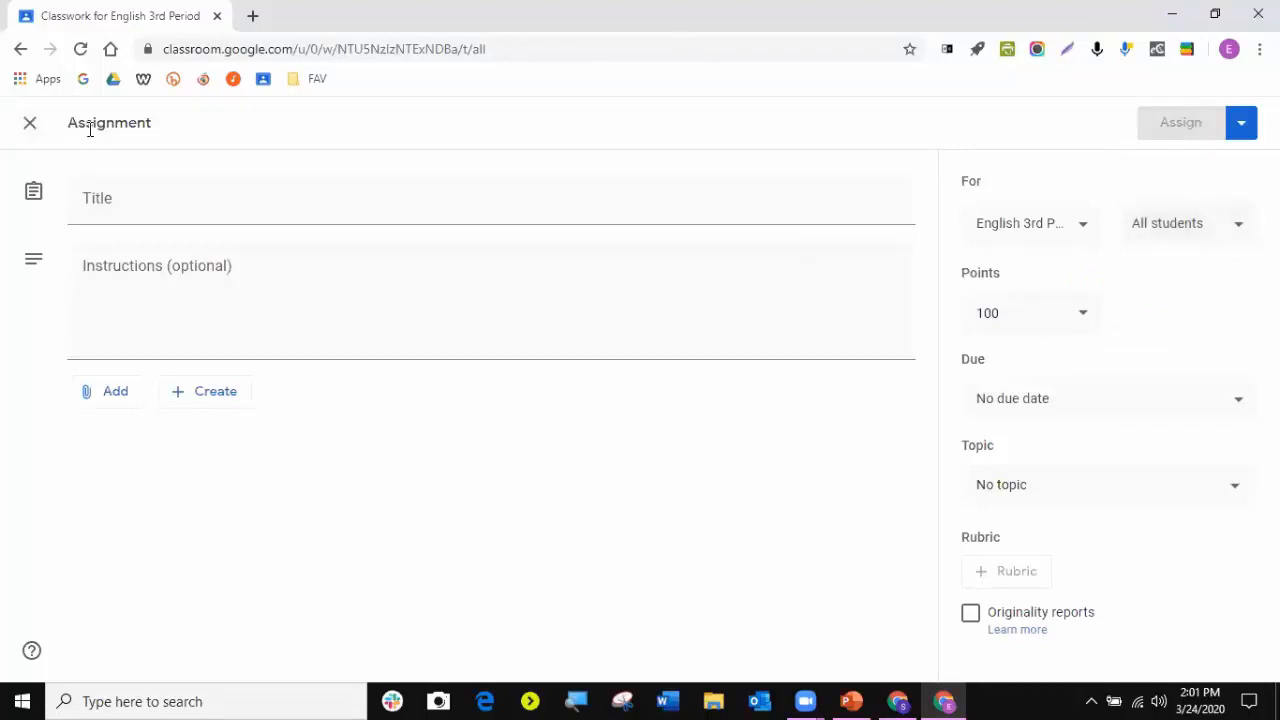
{"action": "left_click", "coordinate": [31, 130]}
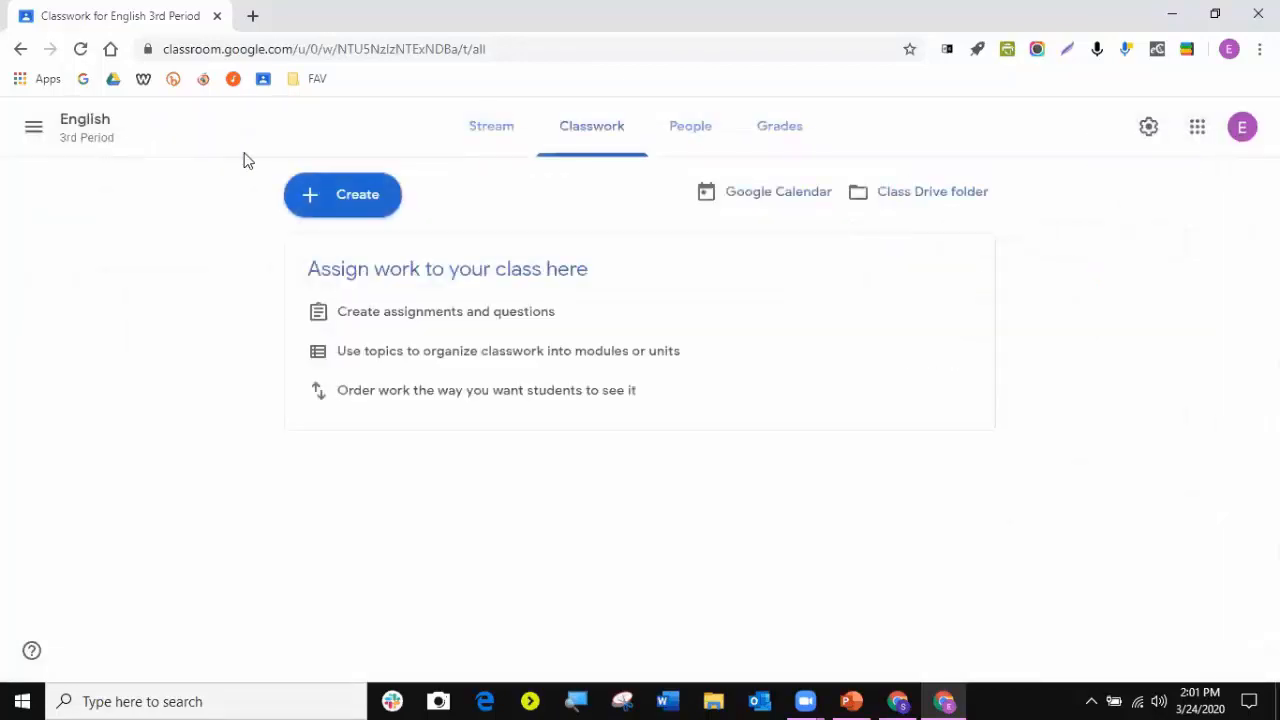
- Write a Stream announcement for all English 3rd Period students reading "Hello! I hope you are all doing well! I will post more items tomorrow."
{"action": "left_click", "coordinate": [460, 136]}
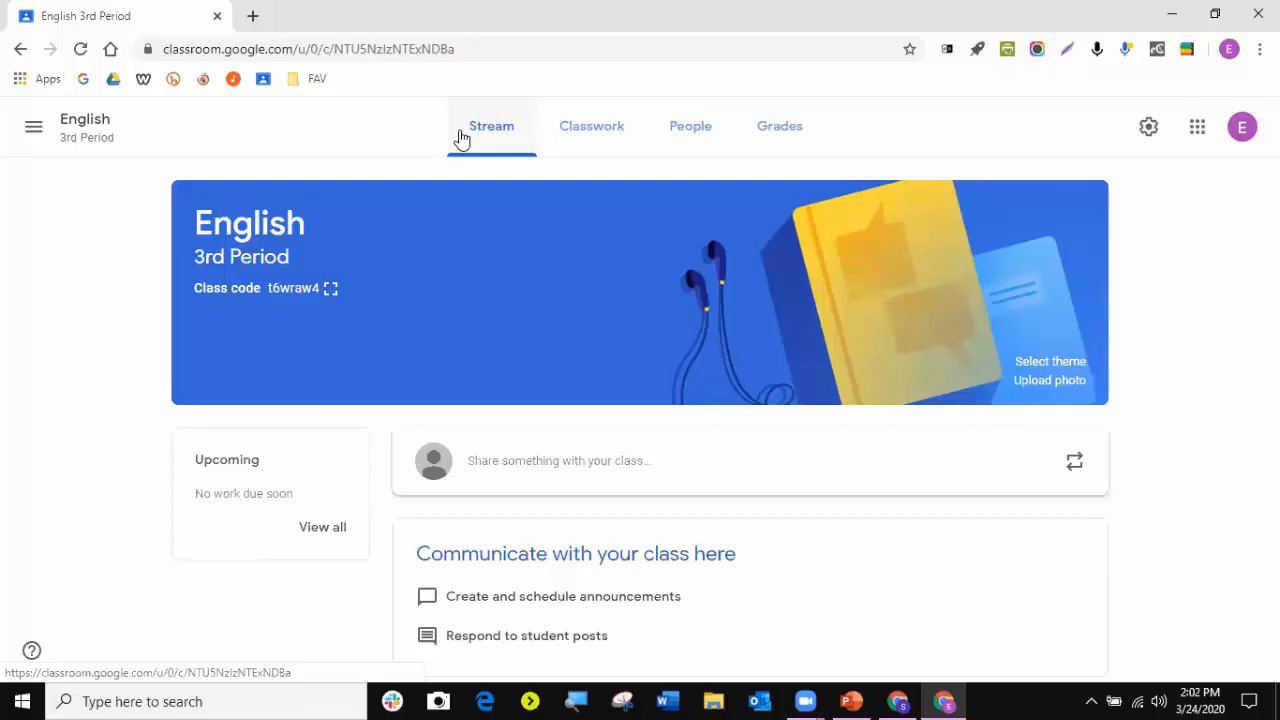
{"action": "left_click", "coordinate": [571, 462]}
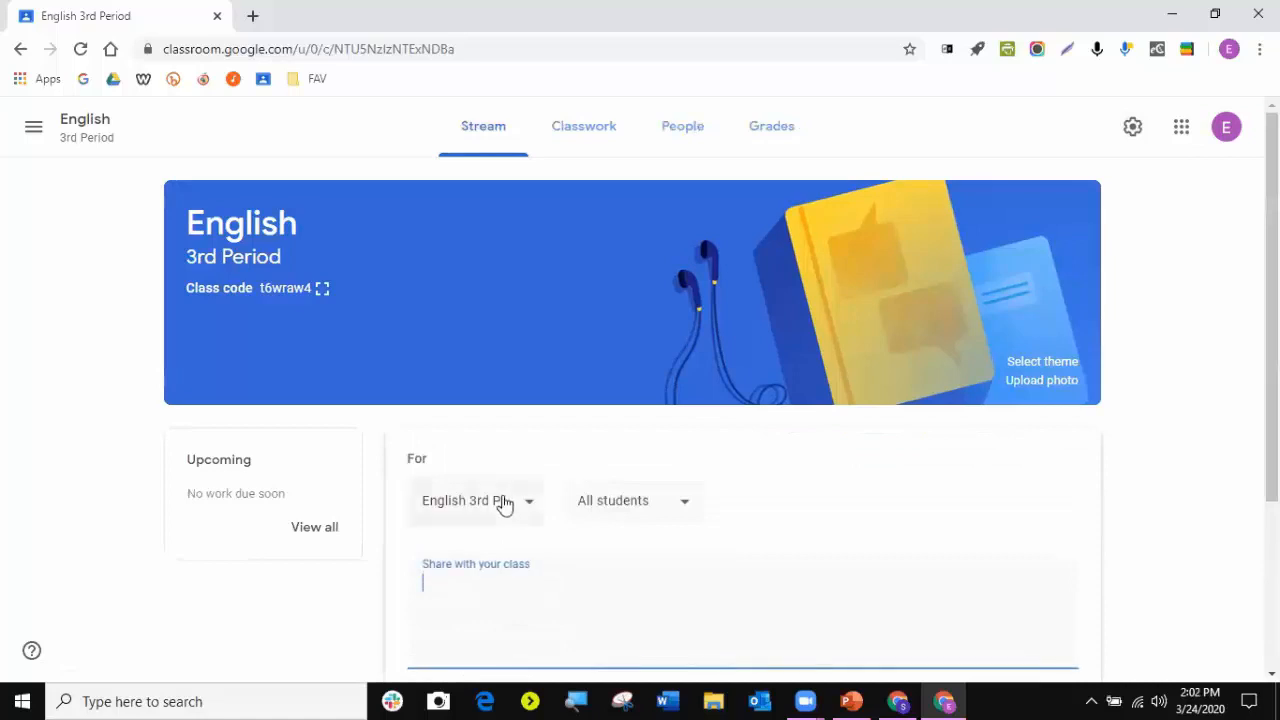
{"action": "scroll", "coordinate": [851, 500], "scroll_direction": "down", "scroll_amount": 2}
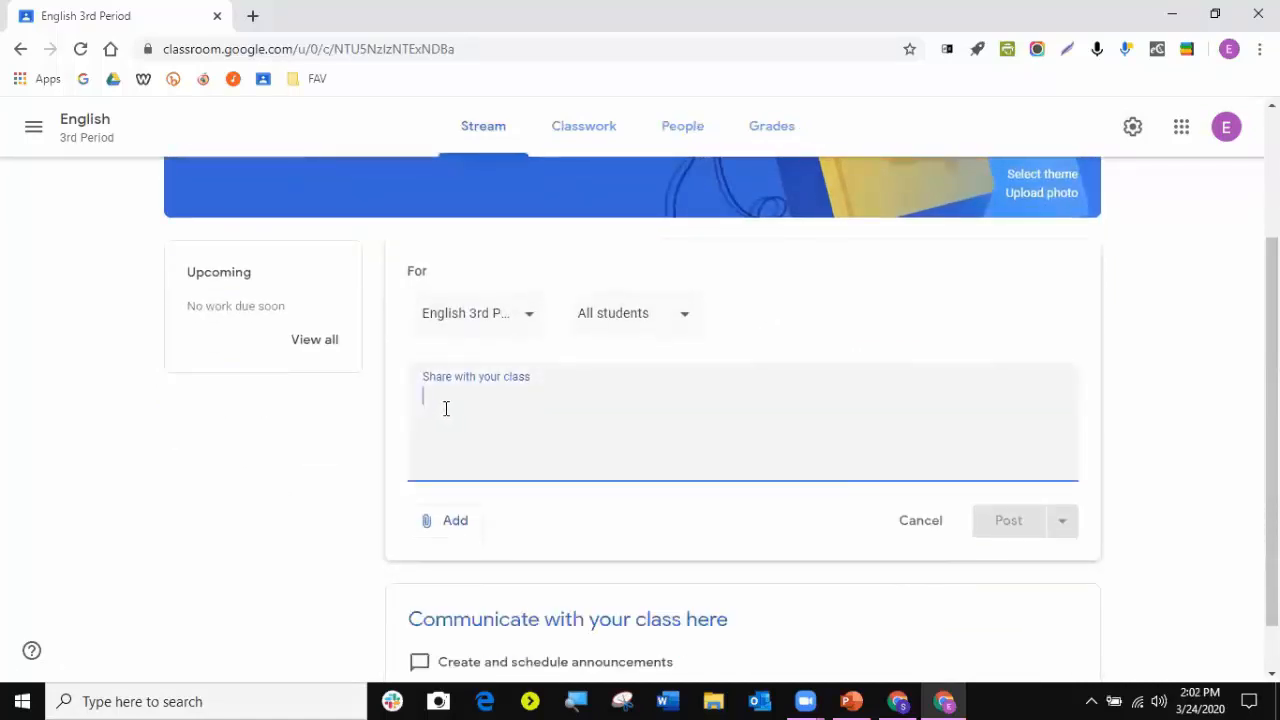
{"action": "type", "text": "Hello! "}
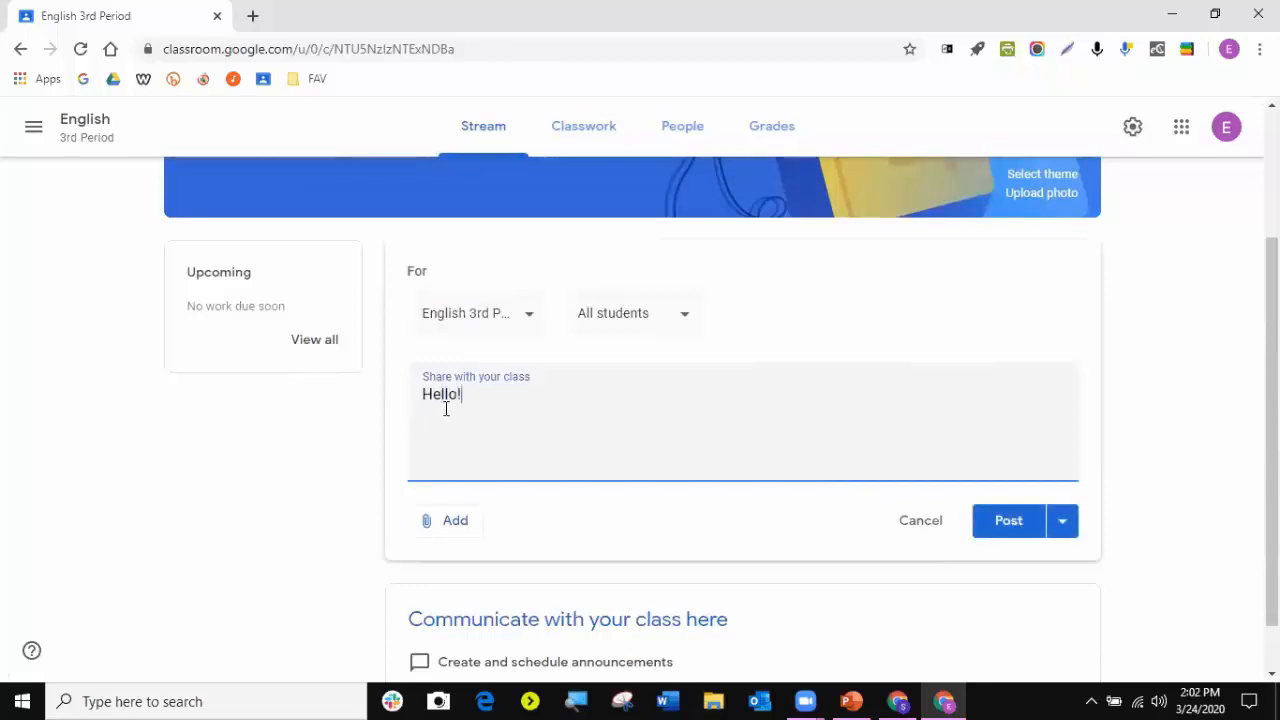
{"action": "type", "text": "I hope you are all"}
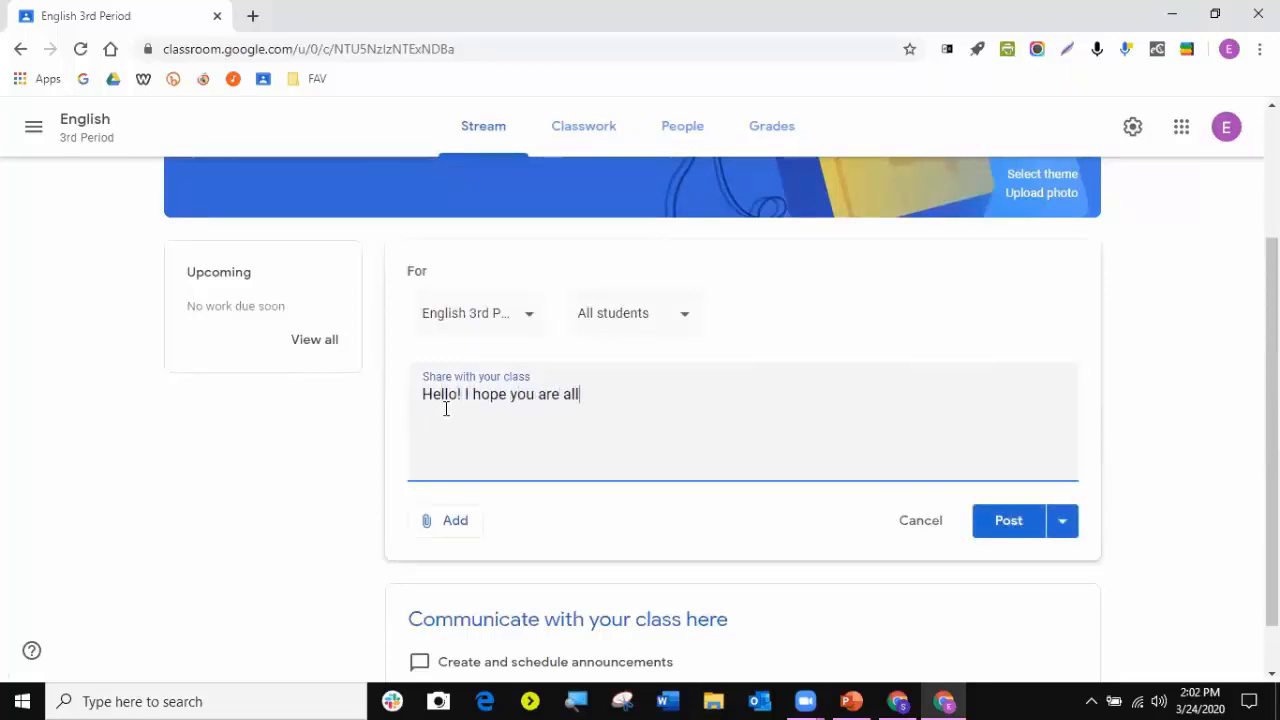
{"action": "type", "text": " doing well! "}
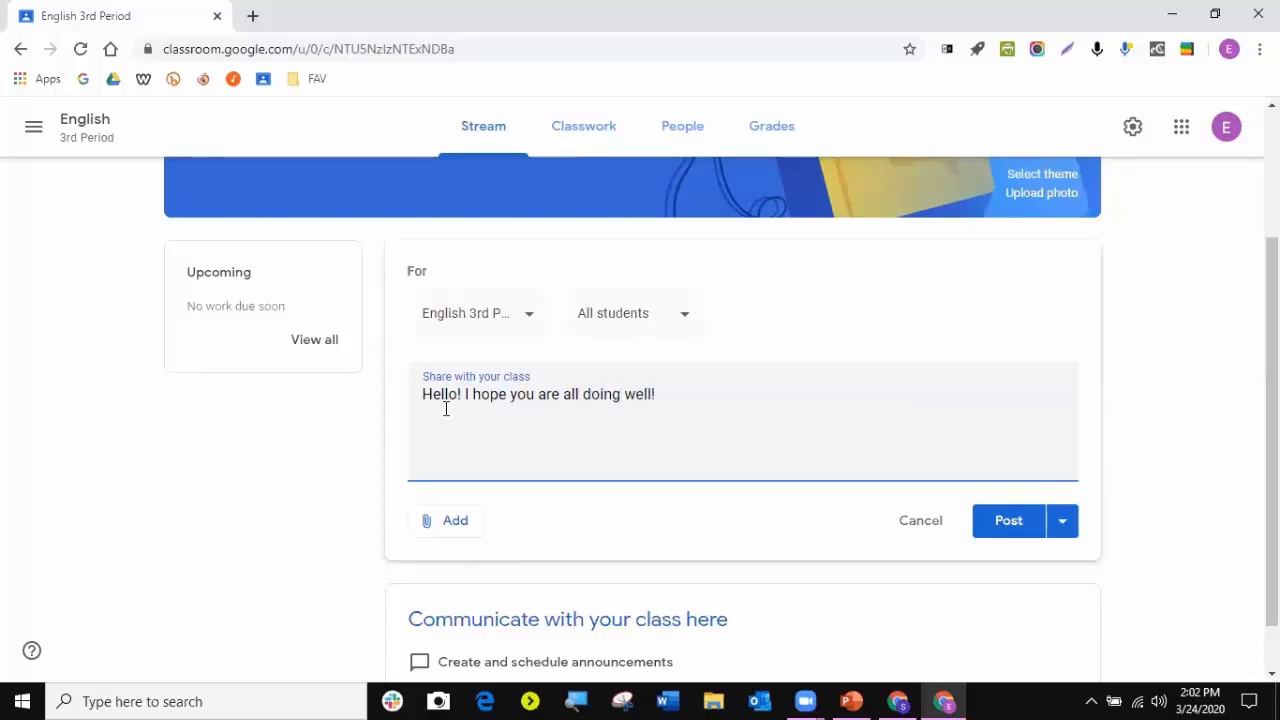
{"action": "type", "text": "I will post more"}
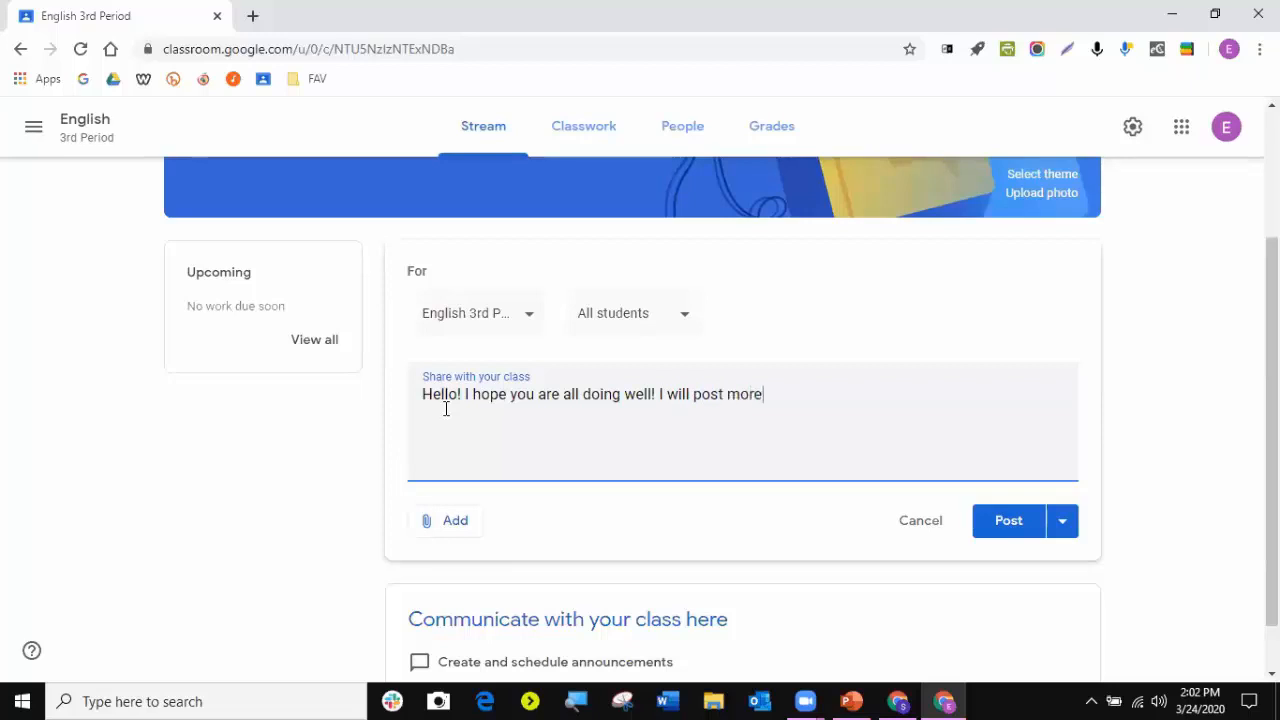
{"action": "type", "text": " items tomorrow."}
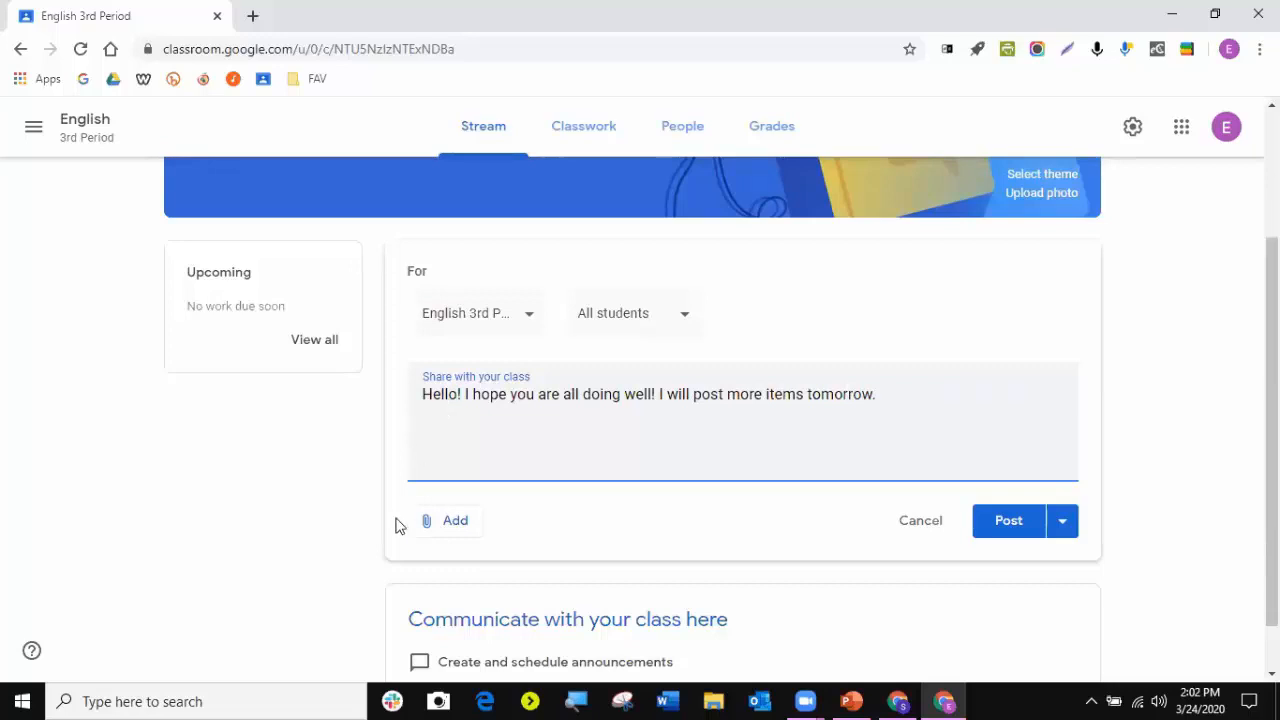
- Review the announcement's attachment and posting options, including the schedule date and time, and cancel scheduling
{"action": "left_click", "coordinate": [437, 521]}
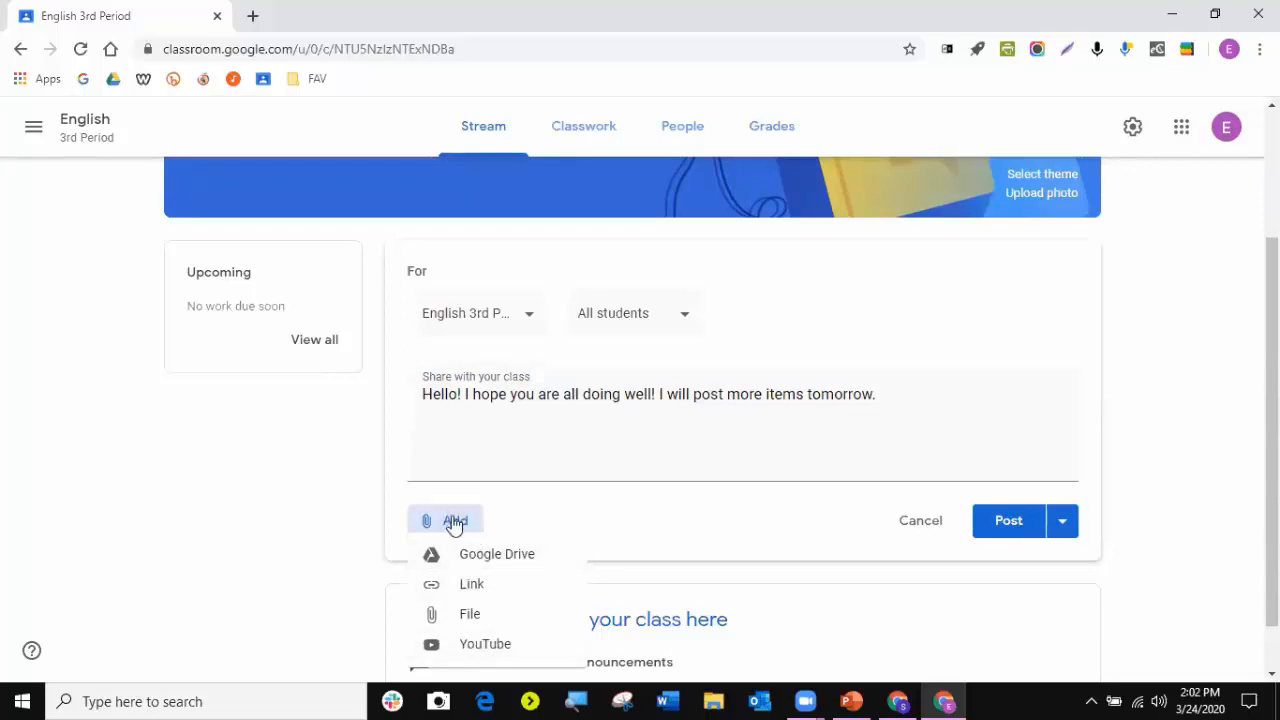
{"action": "left_click", "coordinate": [757, 529]}
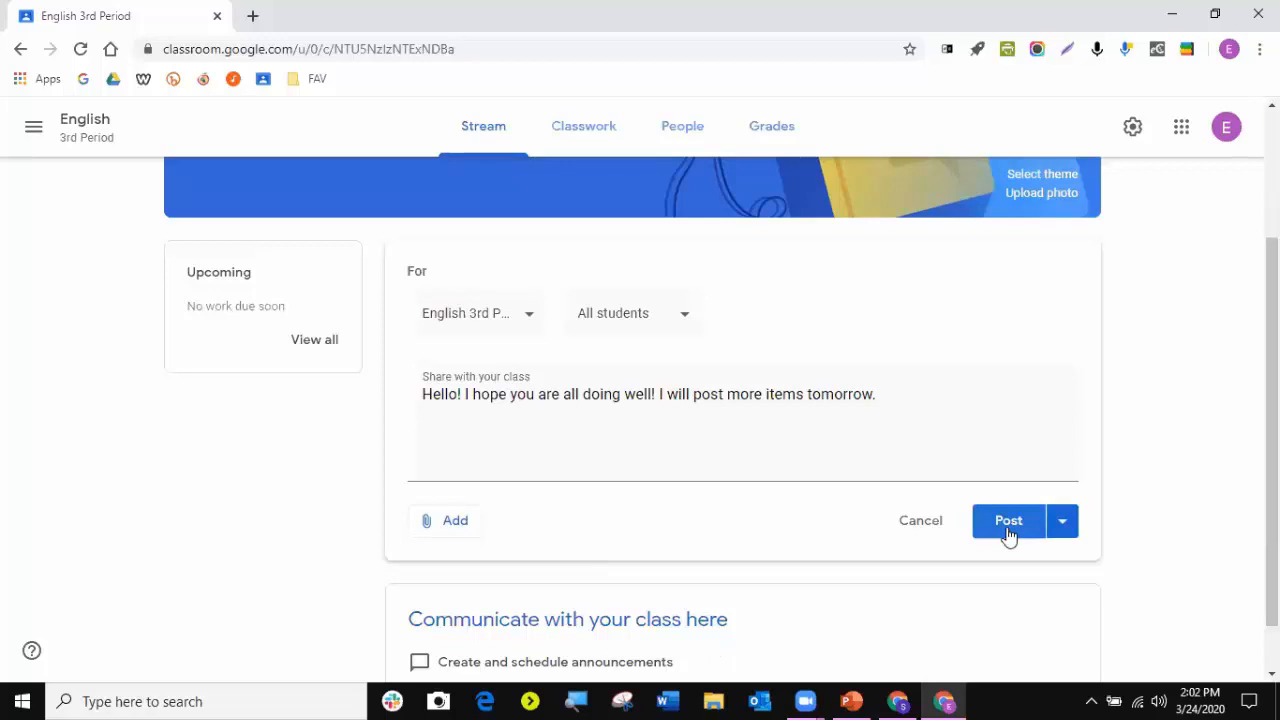
{"action": "left_click", "coordinate": [1061, 526]}
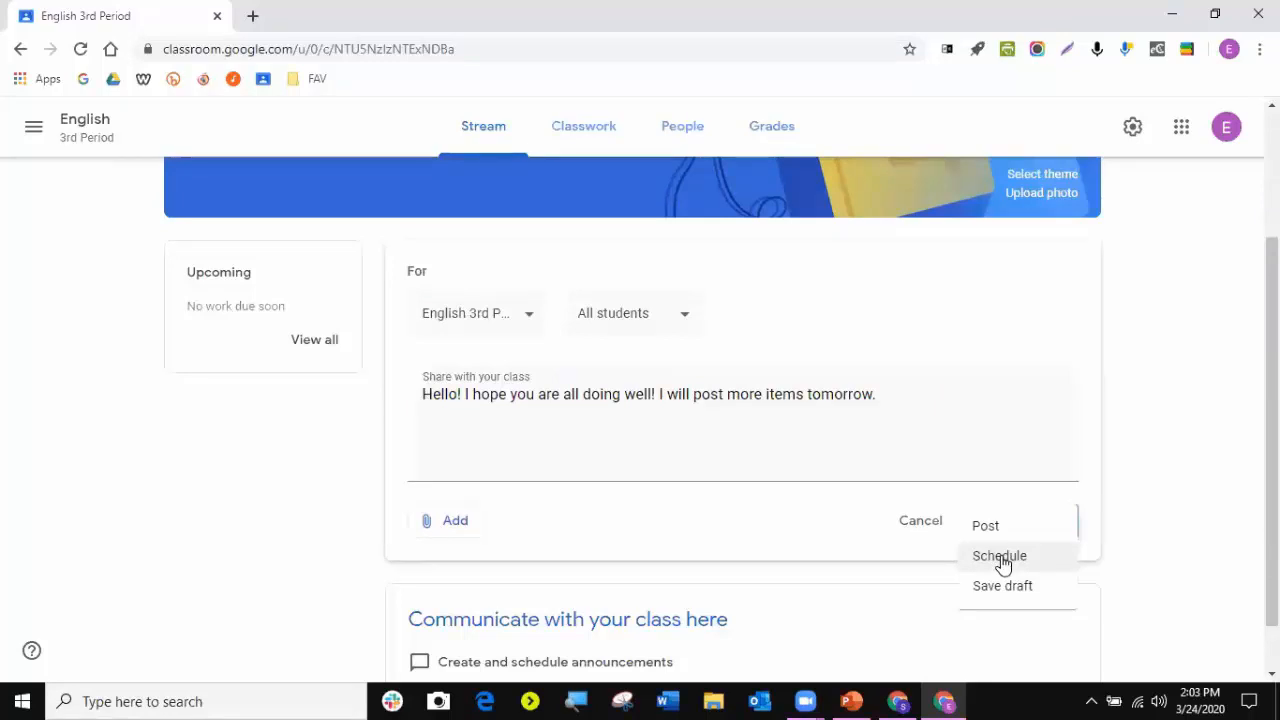
{"action": "left_click", "coordinate": [1000, 557]}
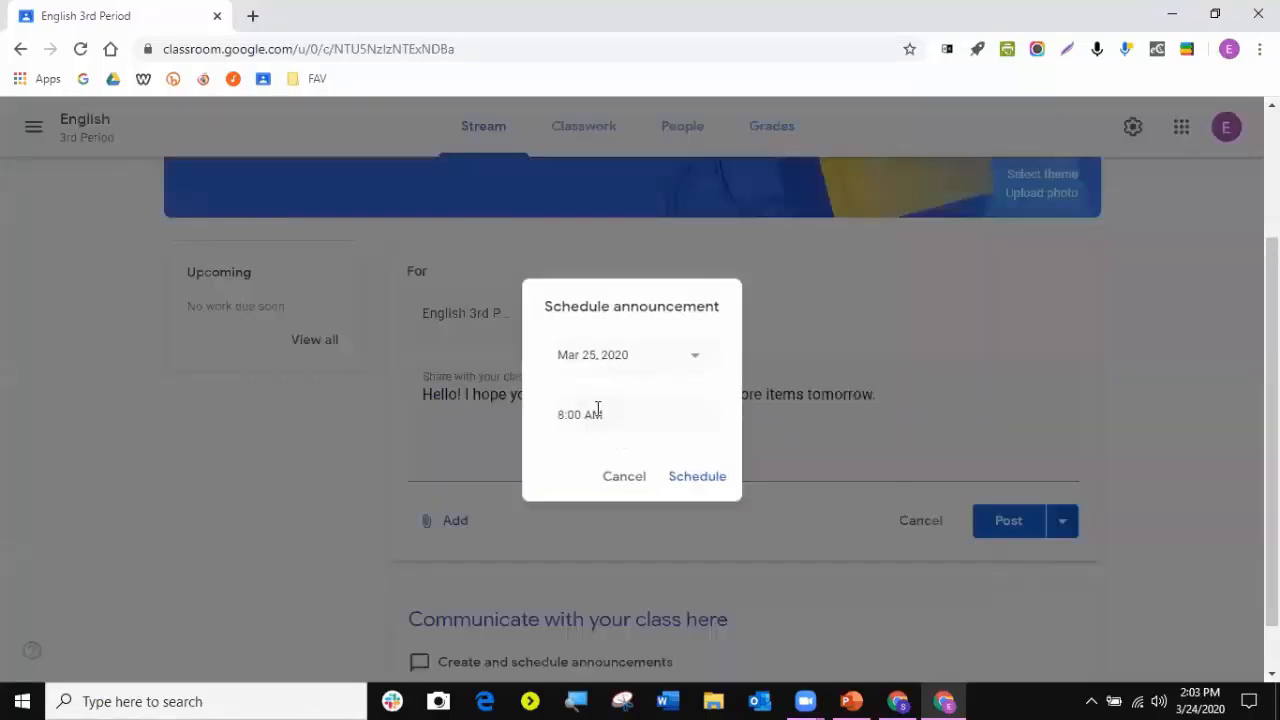
{"action": "left_click", "coordinate": [610, 484]}
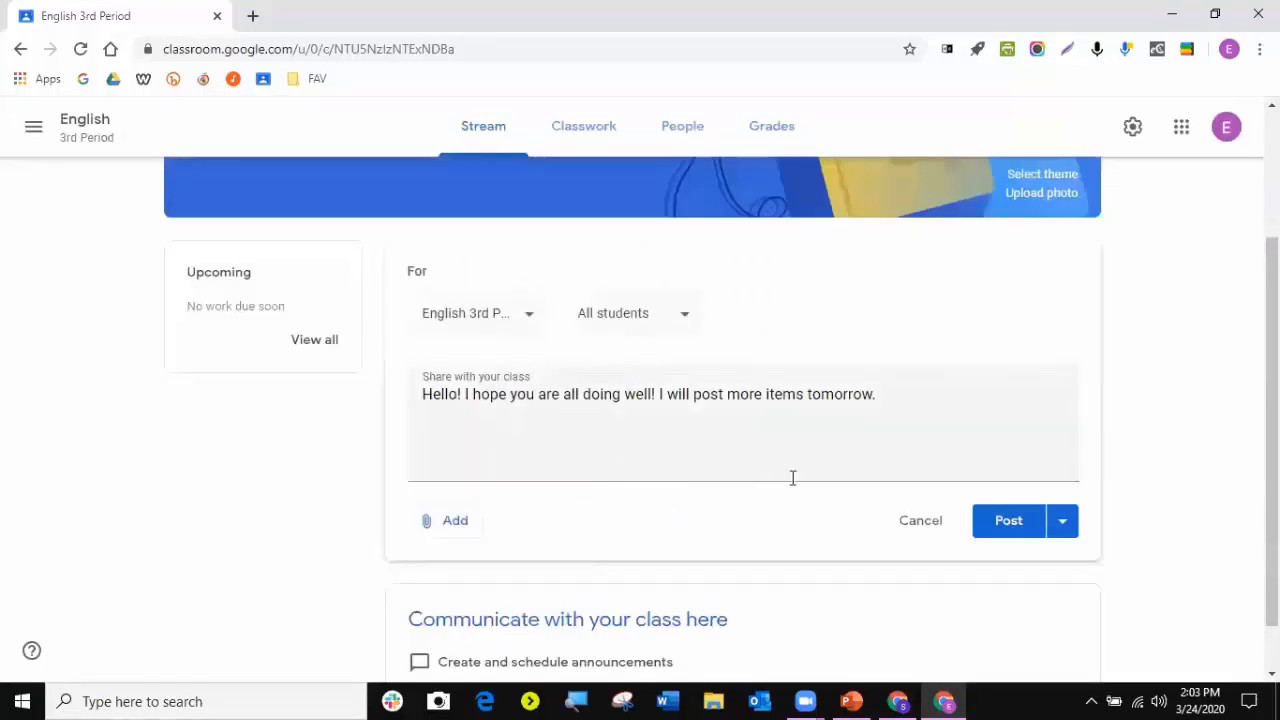
- Save the Stream announcement as a draft, and post it to the class from the saved announcements
{"action": "left_click", "coordinate": [1075, 529]}
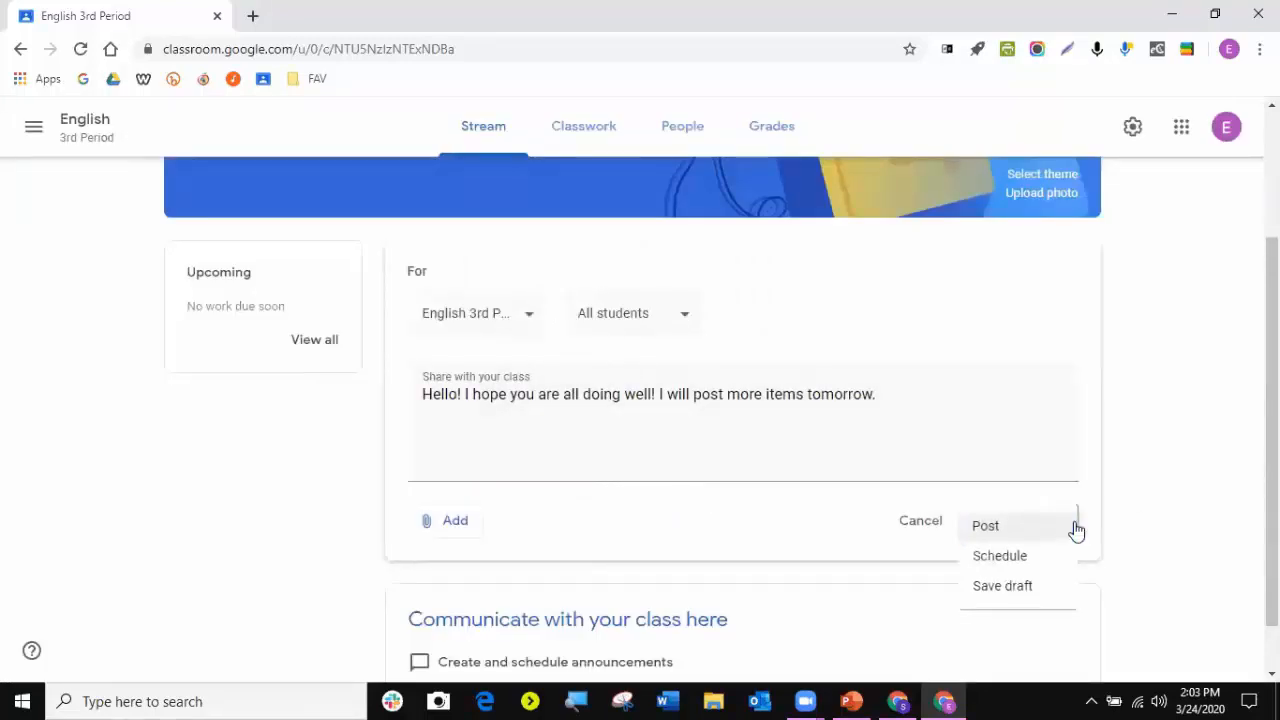
{"action": "left_click", "coordinate": [1006, 592]}
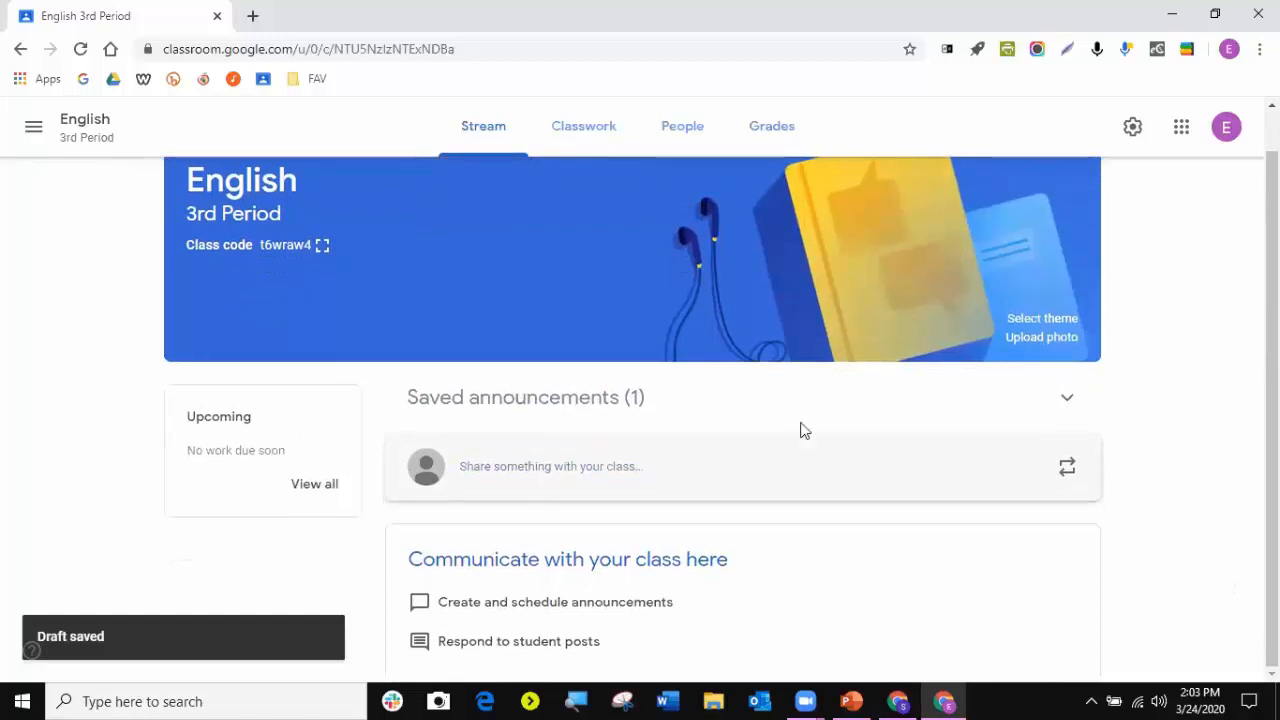
{"action": "left_click", "coordinate": [503, 404]}
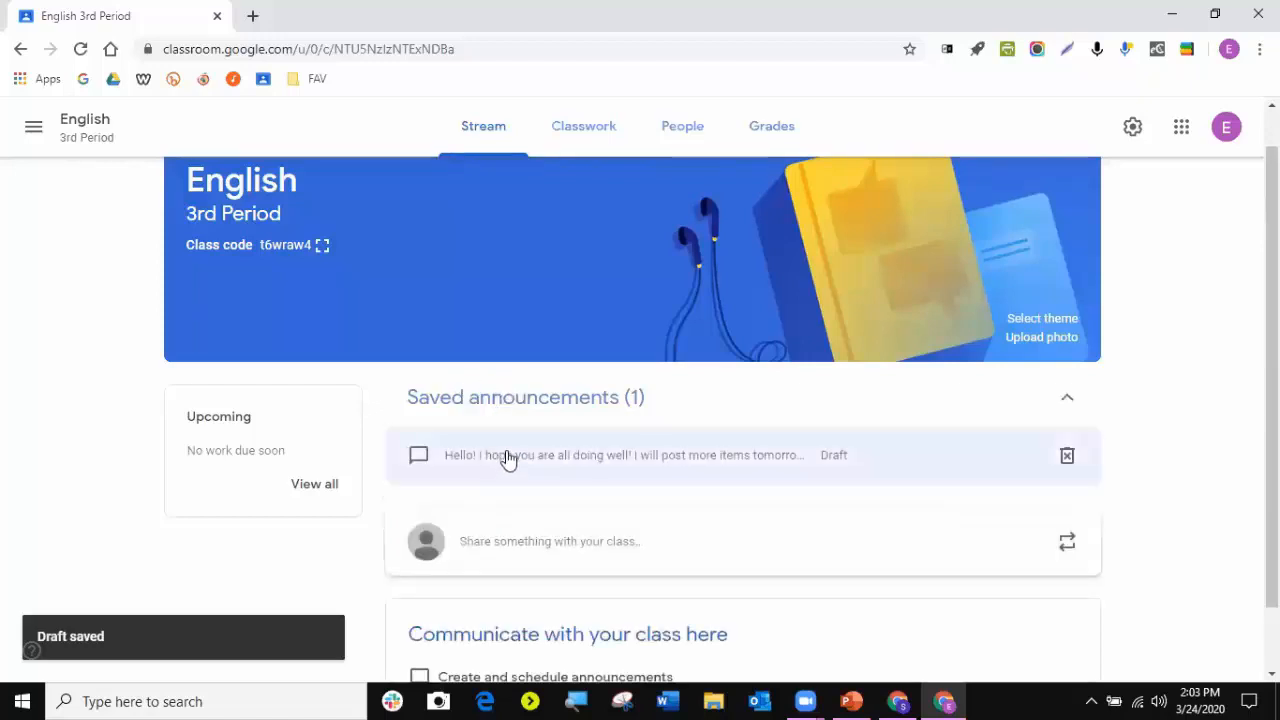
{"action": "left_click", "coordinate": [509, 457]}
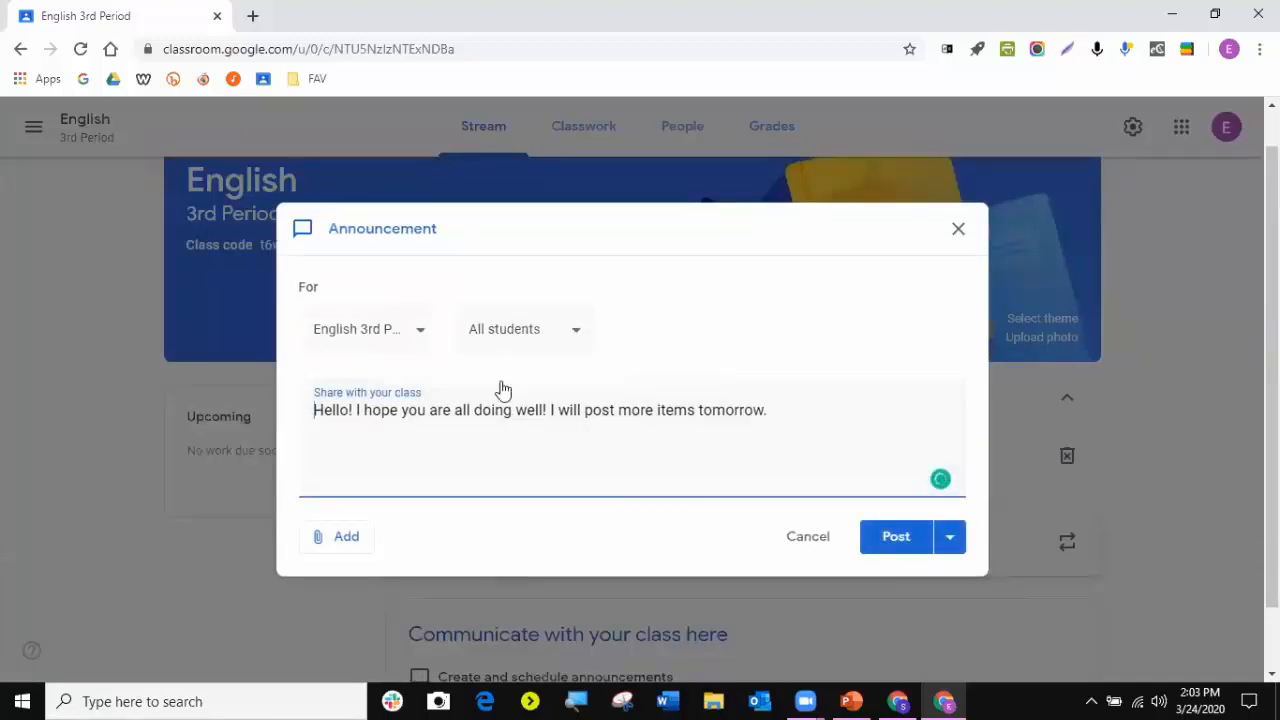
{"action": "left_click", "coordinate": [903, 541]}
{"action": "left_click", "coordinate": [754, 443]}
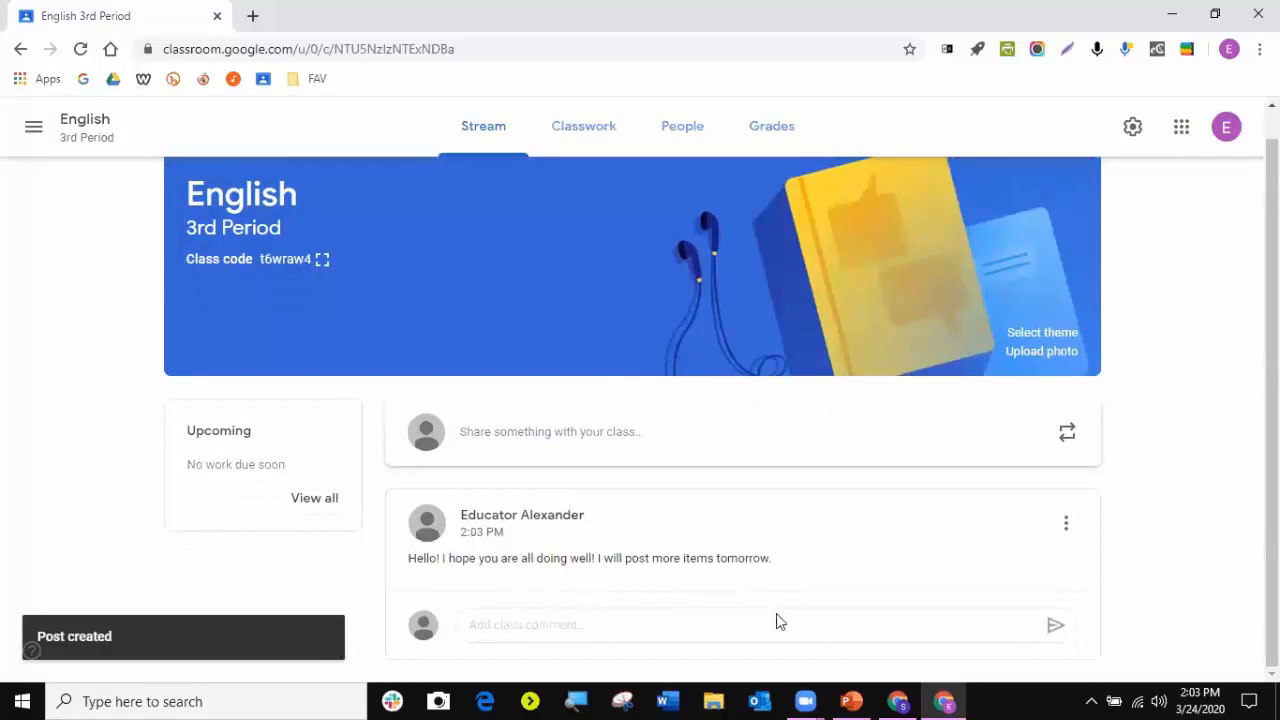
- In the student's browser window, show the updated Stream and post the class comment "Thank you teacher!" on the teacher's announcement
{"action": "left_click", "coordinate": [905, 700]}
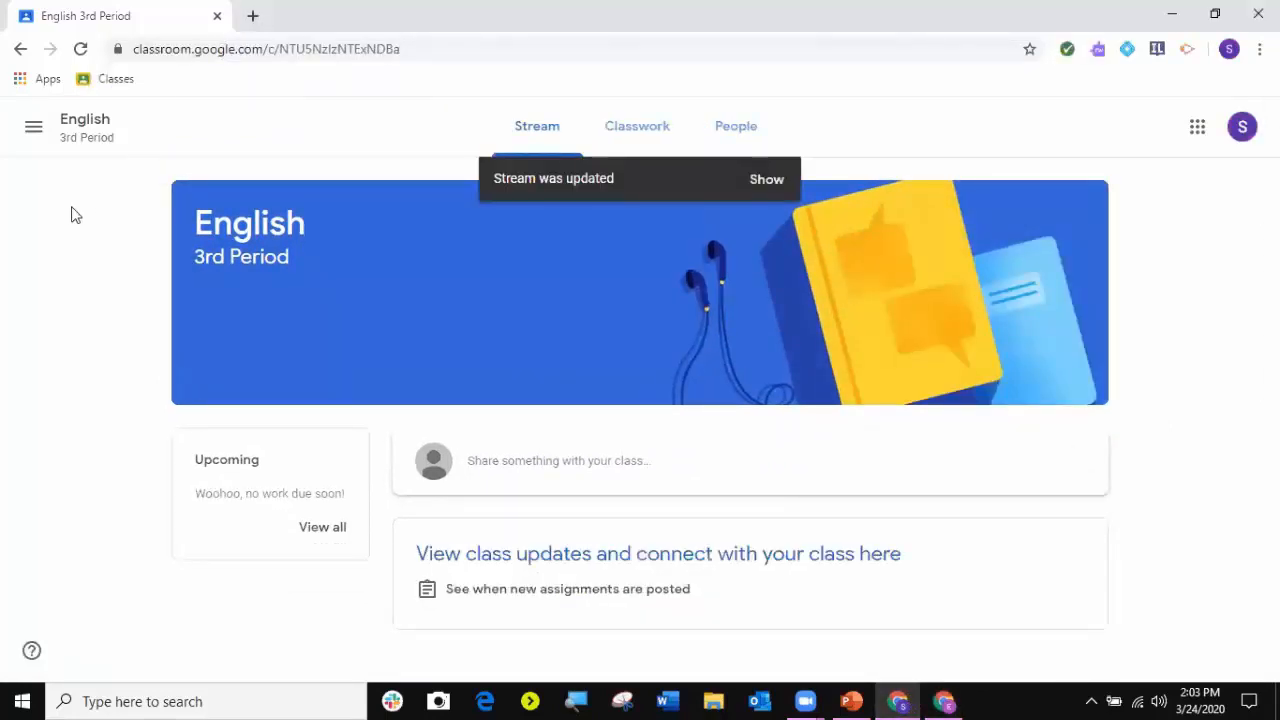
{"action": "left_click", "coordinate": [757, 190]}
{"action": "scroll", "coordinate": [637, 558], "scroll_direction": "down", "scroll_amount": 1}
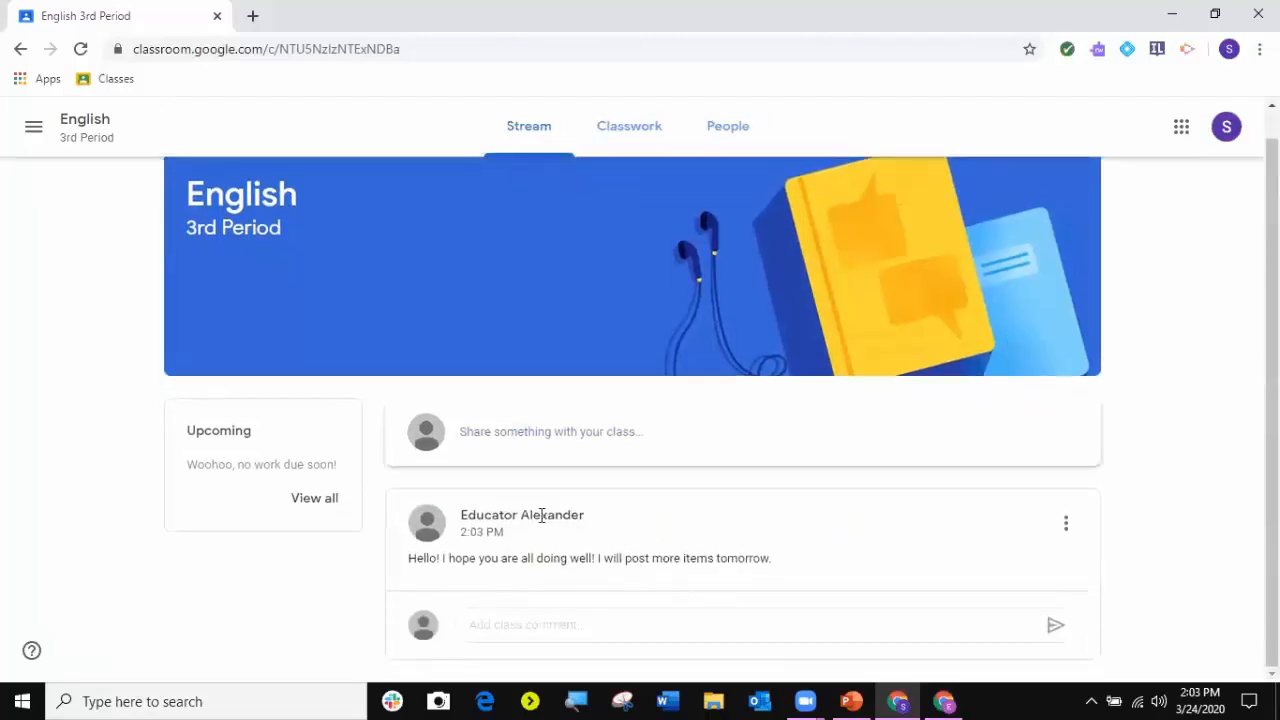
{"action": "left_click", "coordinate": [765, 620]}
{"action": "type", "text": "T"}
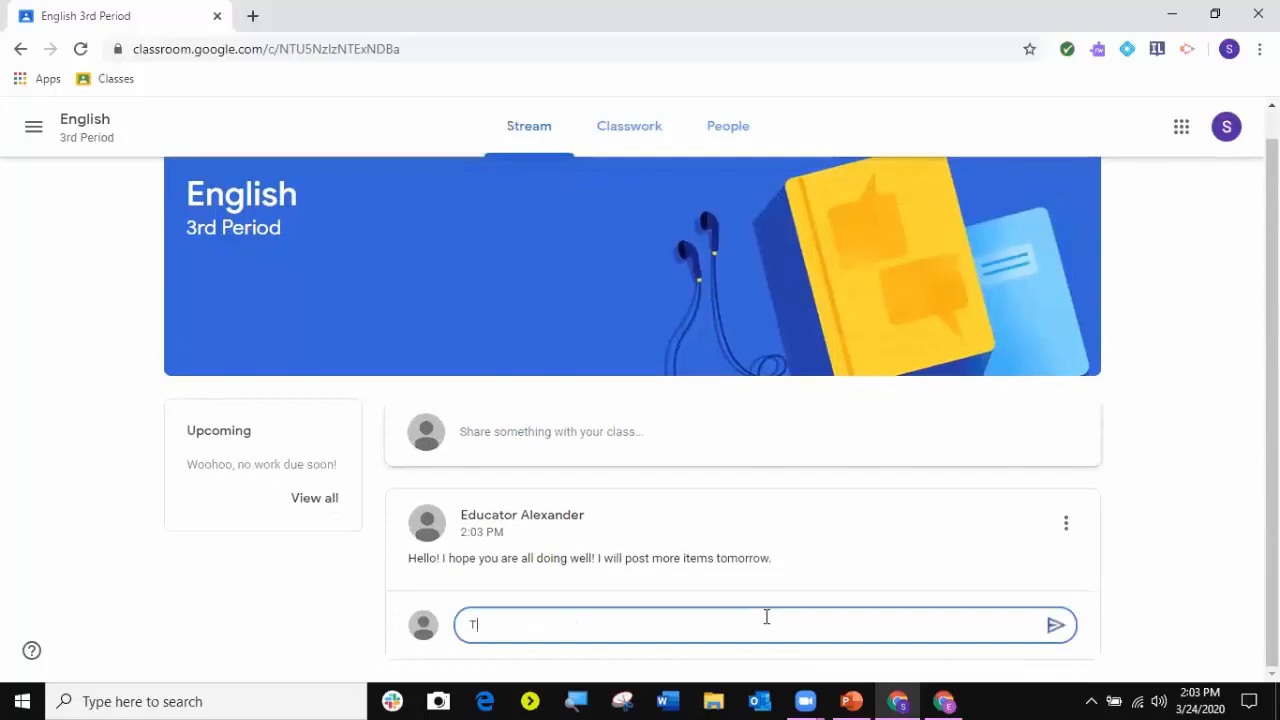
{"action": "type", "text": "hank you teacher"}
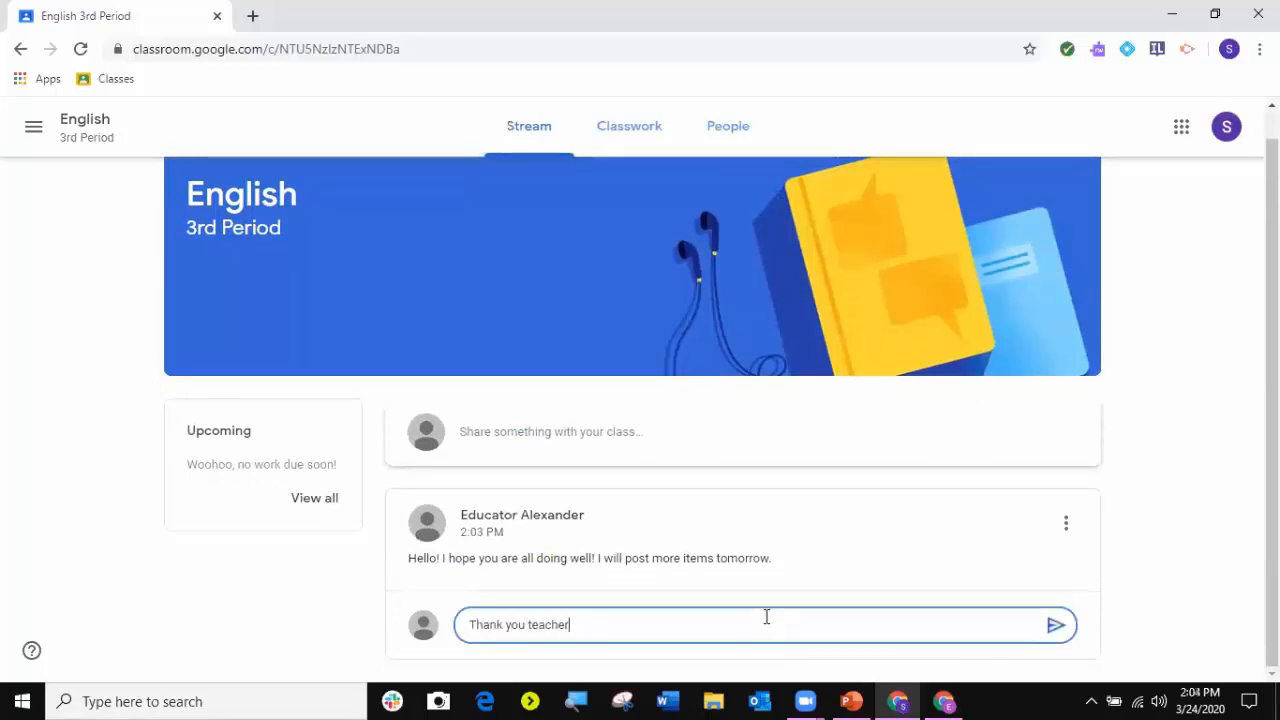
{"action": "type", "text": "!"}
{"action": "key", "text": "Return"}
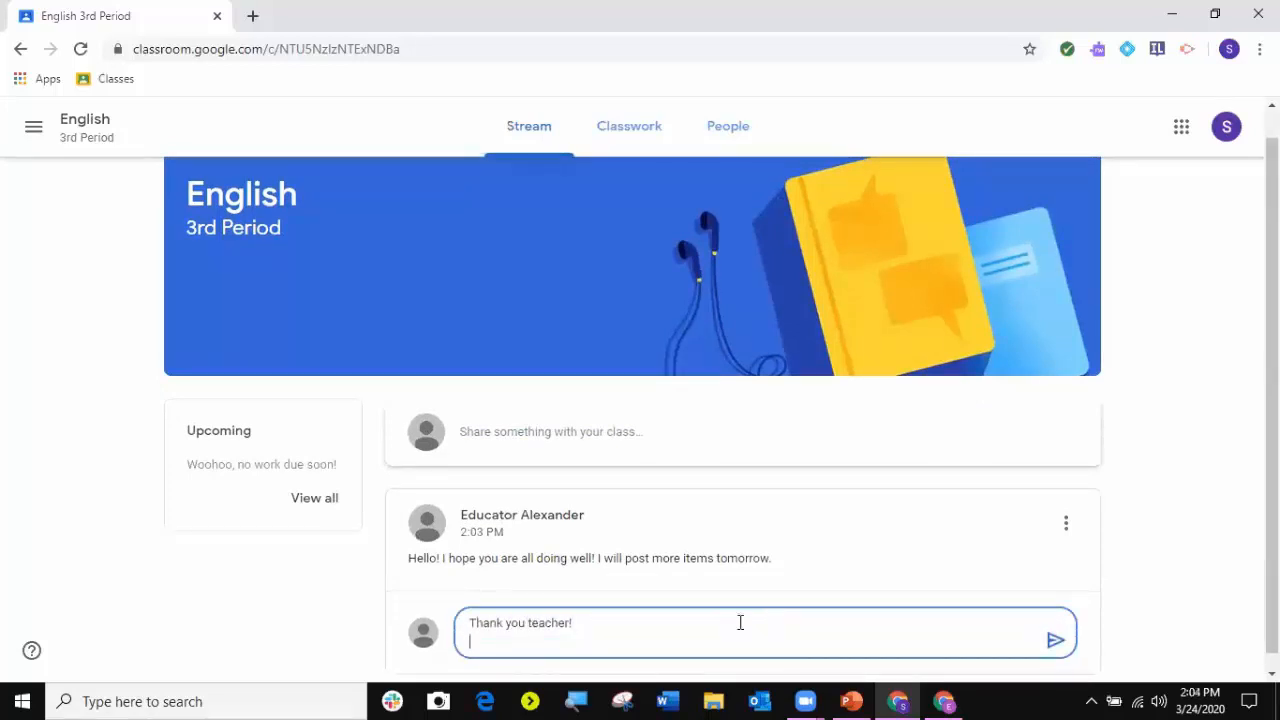
{"action": "left_click", "coordinate": [1053, 642]}
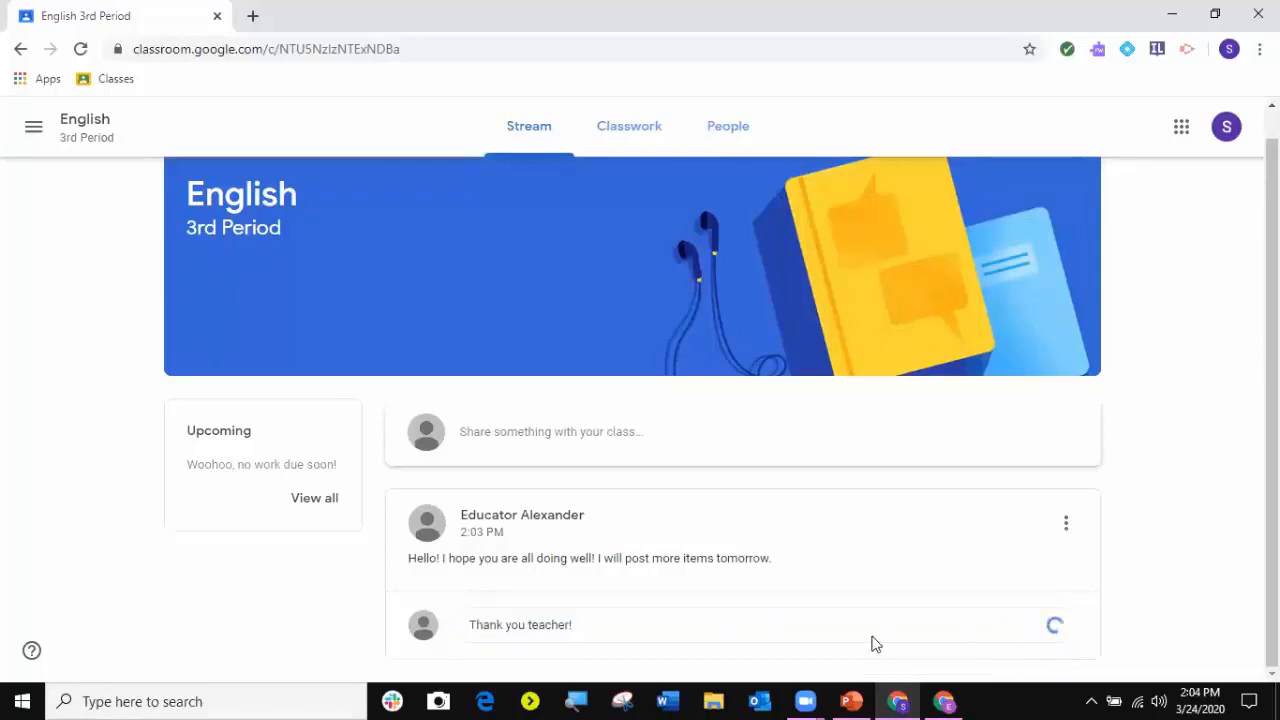
- Return to the teacher's browser window, reload the class Stream, and view the student's comment under the announcement
{"action": "left_click", "coordinate": [944, 701]}
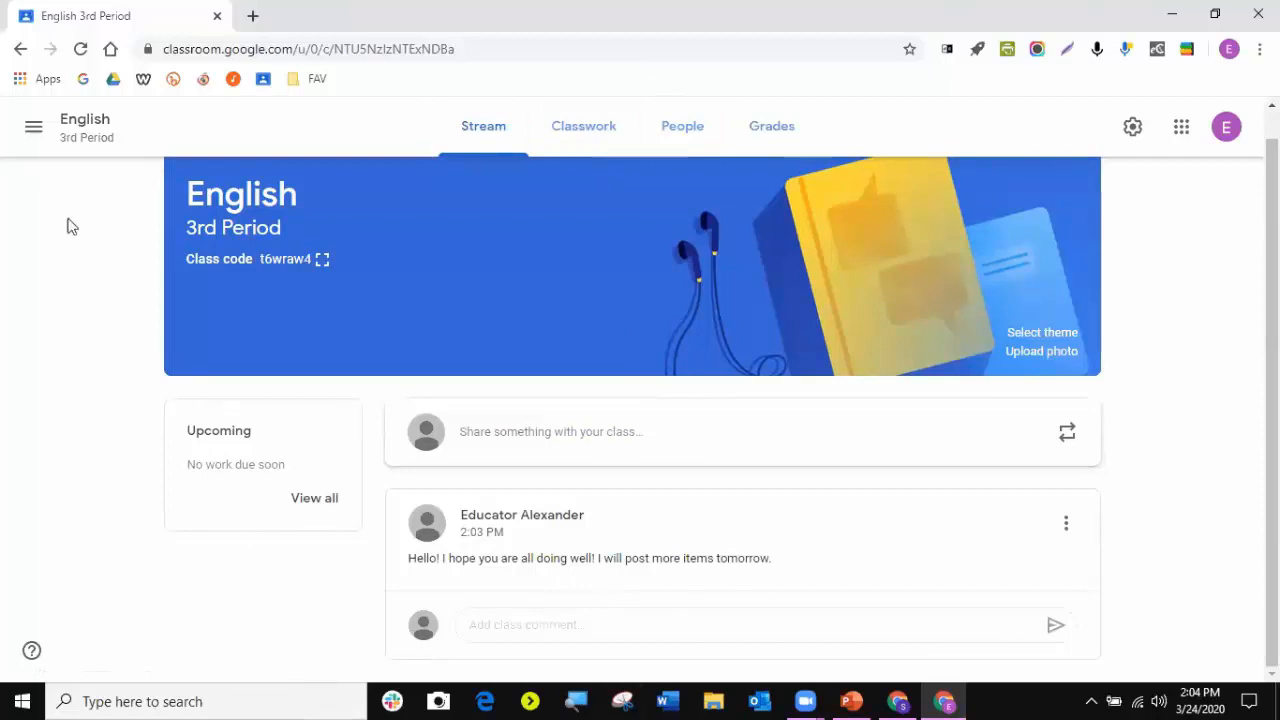
{"action": "left_click", "coordinate": [80, 49]}
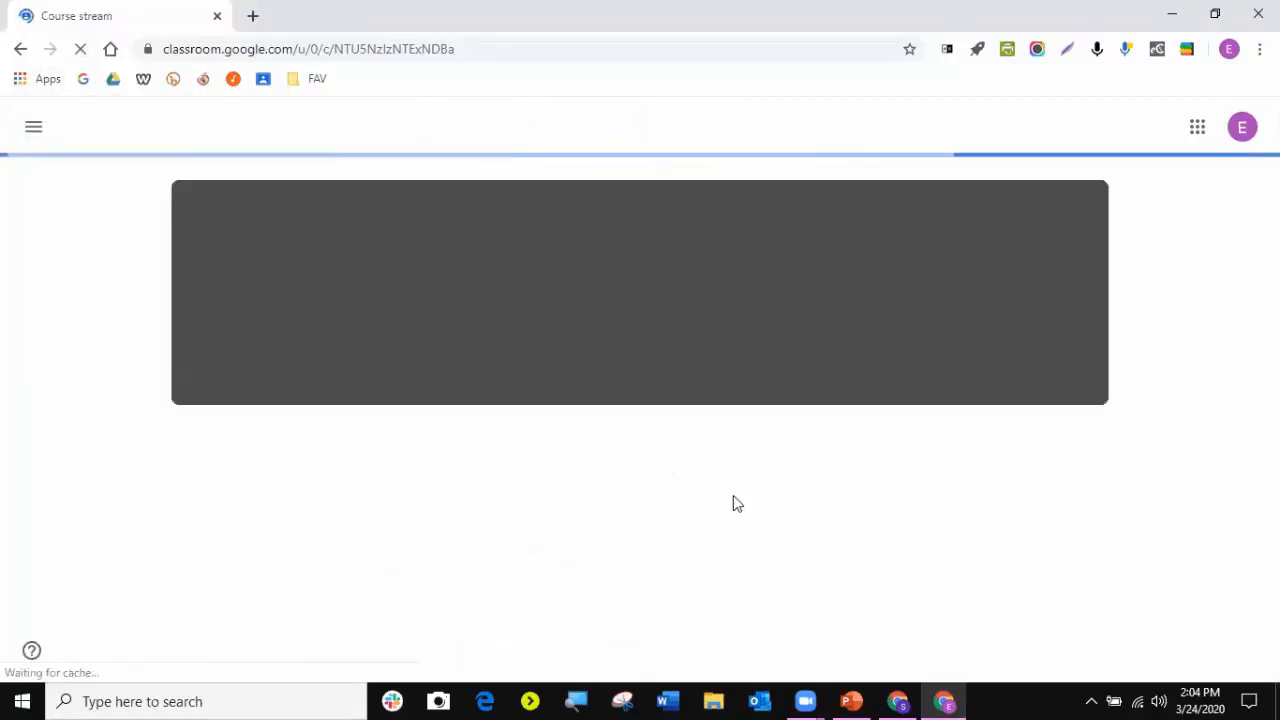
{"action": "scroll", "coordinate": [737, 503], "scroll_direction": "down", "scroll_amount": 2}
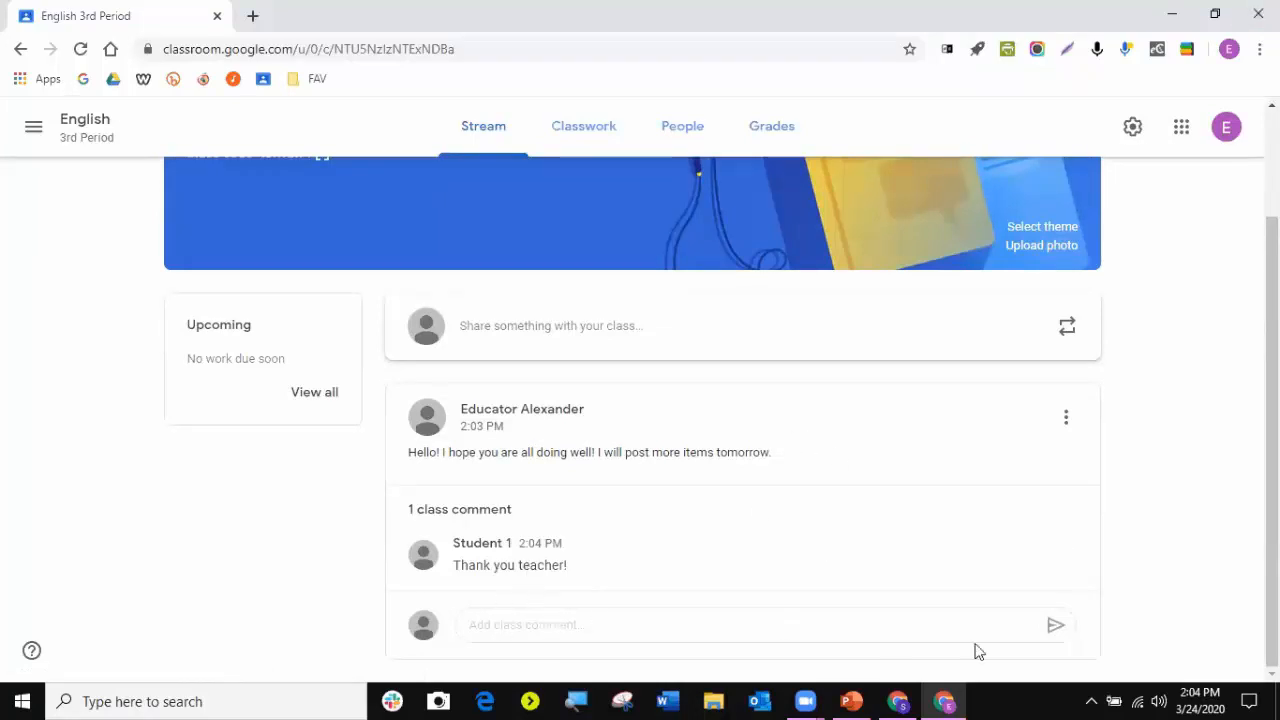
{"action": "scroll", "coordinate": [770, 522], "scroll_direction": "up", "scroll_amount": 3}
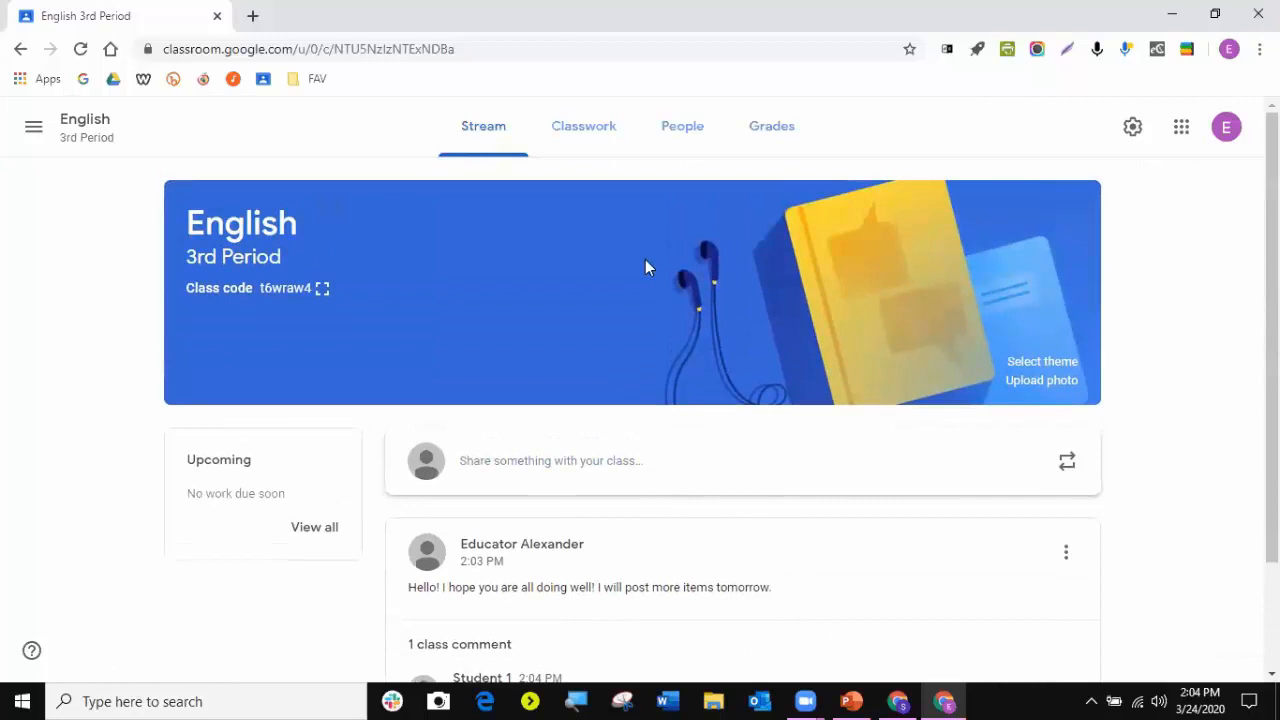
- Look at the Classwork page, and return to the Stream to show the announcement's class comment field
{"action": "left_click", "coordinate": [592, 132]}
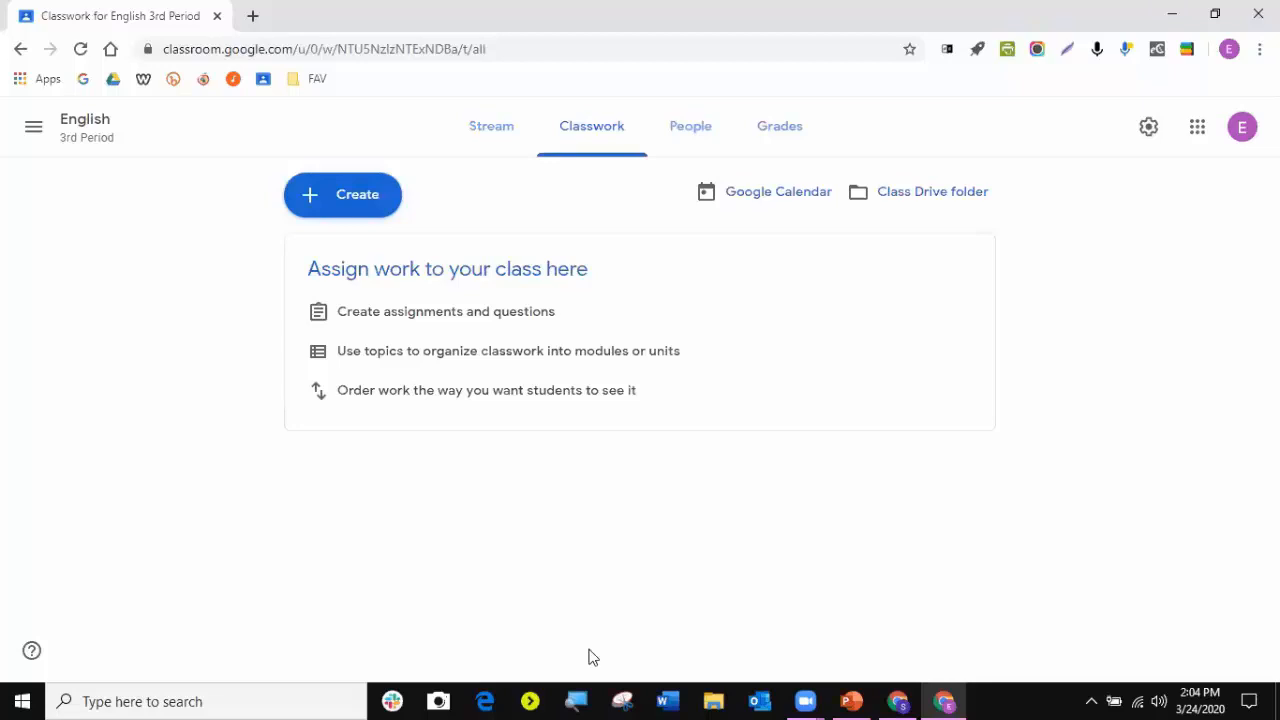
{"action": "left_click", "coordinate": [485, 128]}
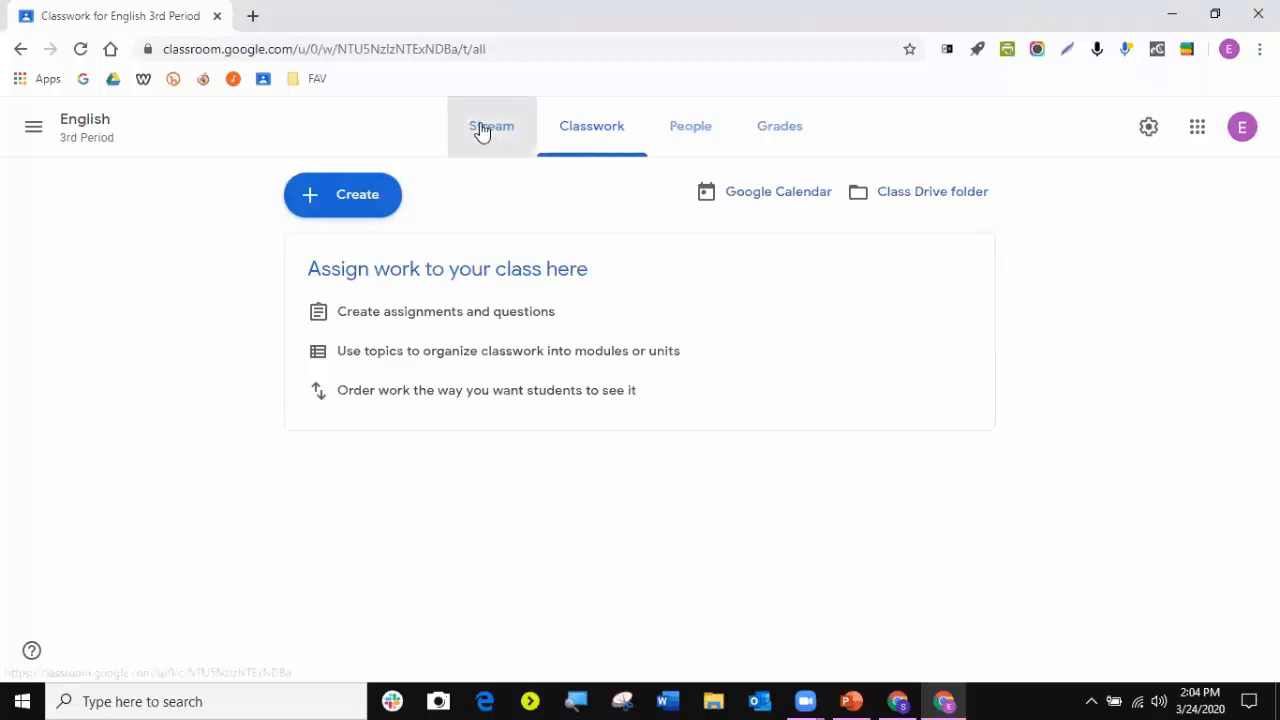
{"action": "scroll", "coordinate": [680, 632], "scroll_direction": "down", "scroll_amount": 2}
{"action": "left_click", "coordinate": [677, 627]}
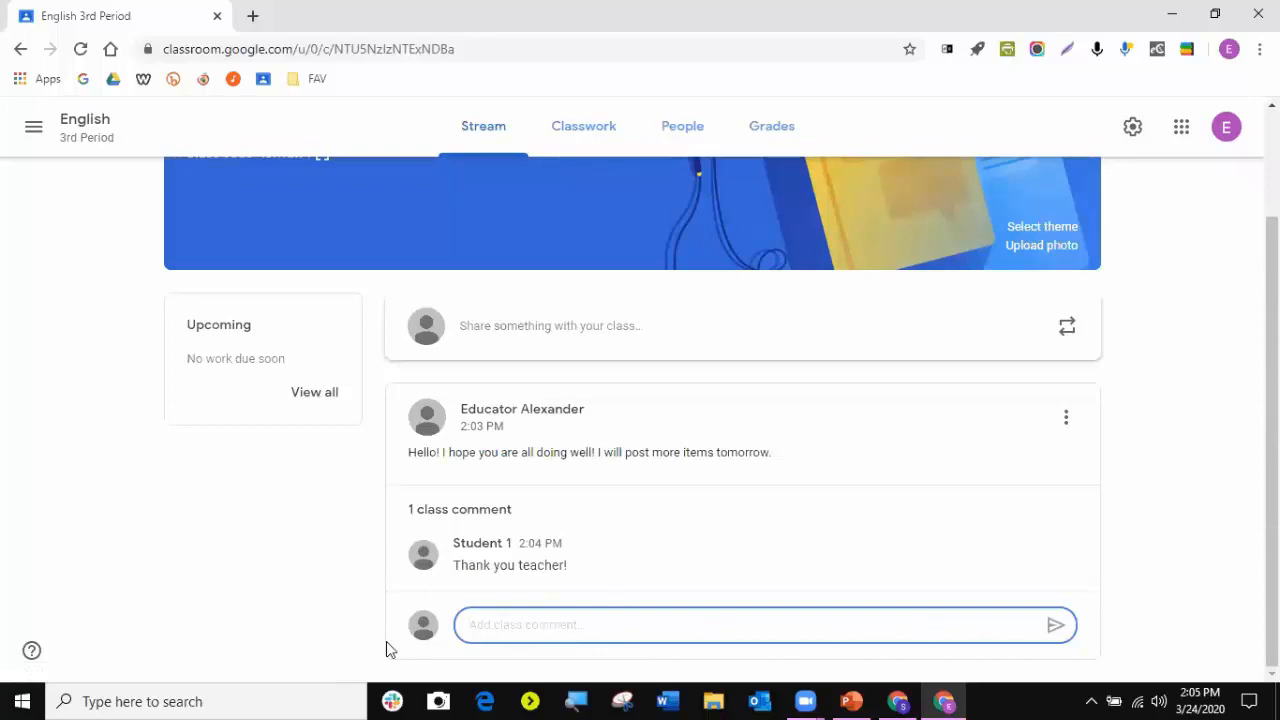
- Review the creation options on the class's Classwork page, and briefly open and close the class's Google Calendar
{"action": "left_click", "coordinate": [581, 130]}
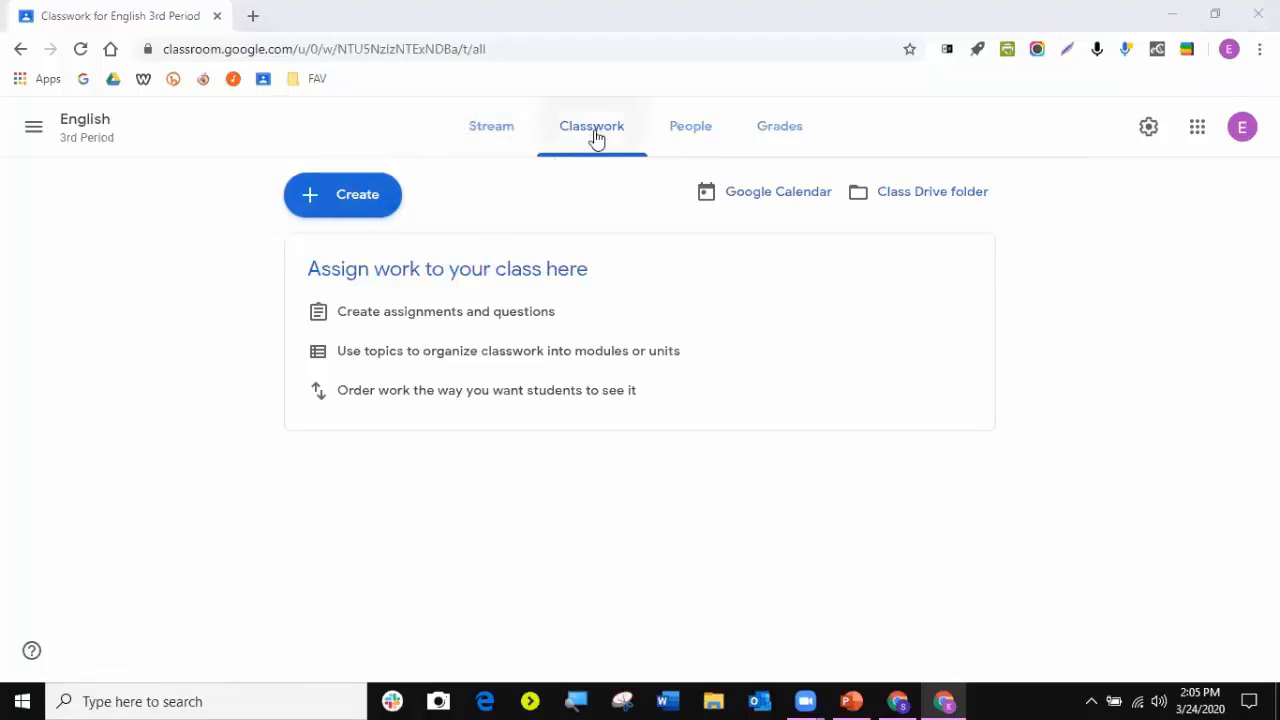
{"action": "left_click", "coordinate": [368, 199]}
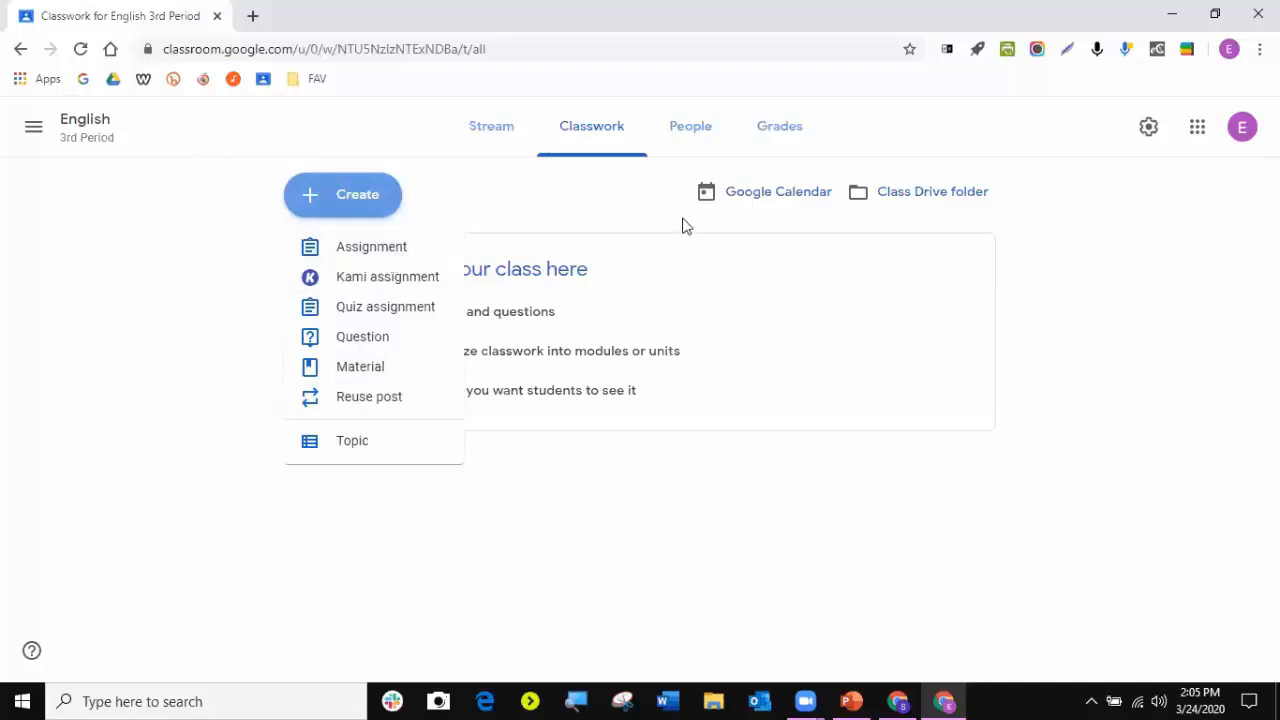
{"action": "left_click", "coordinate": [745, 196]}
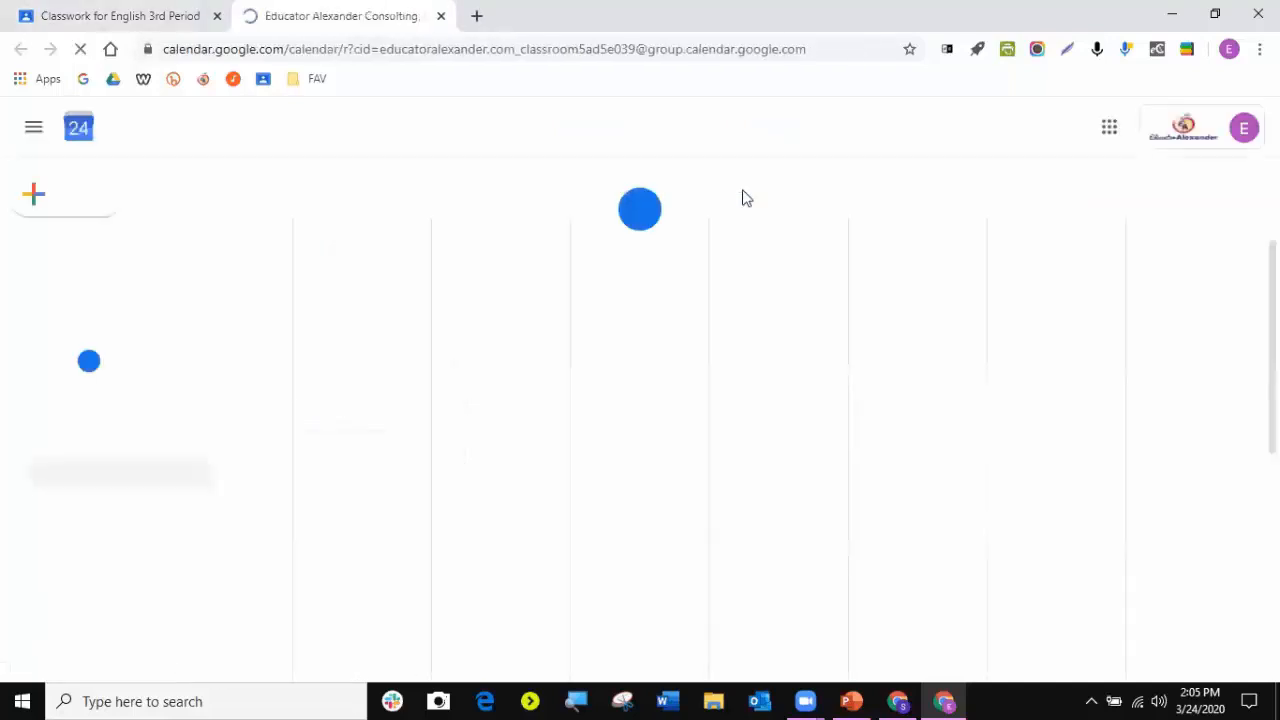
{"action": "left_click", "coordinate": [441, 16]}
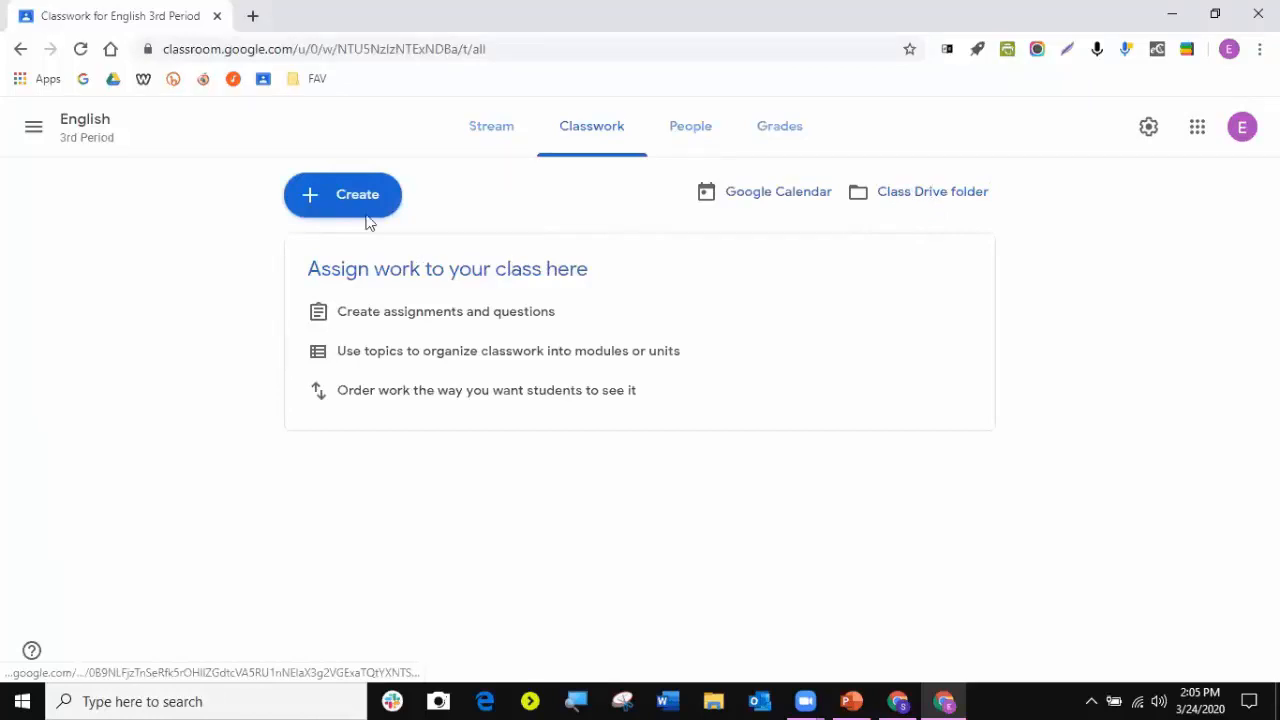
- Start a new assignment in the English 3rd Period Classwork and set its points to 50
{"action": "left_click", "coordinate": [334, 200]}
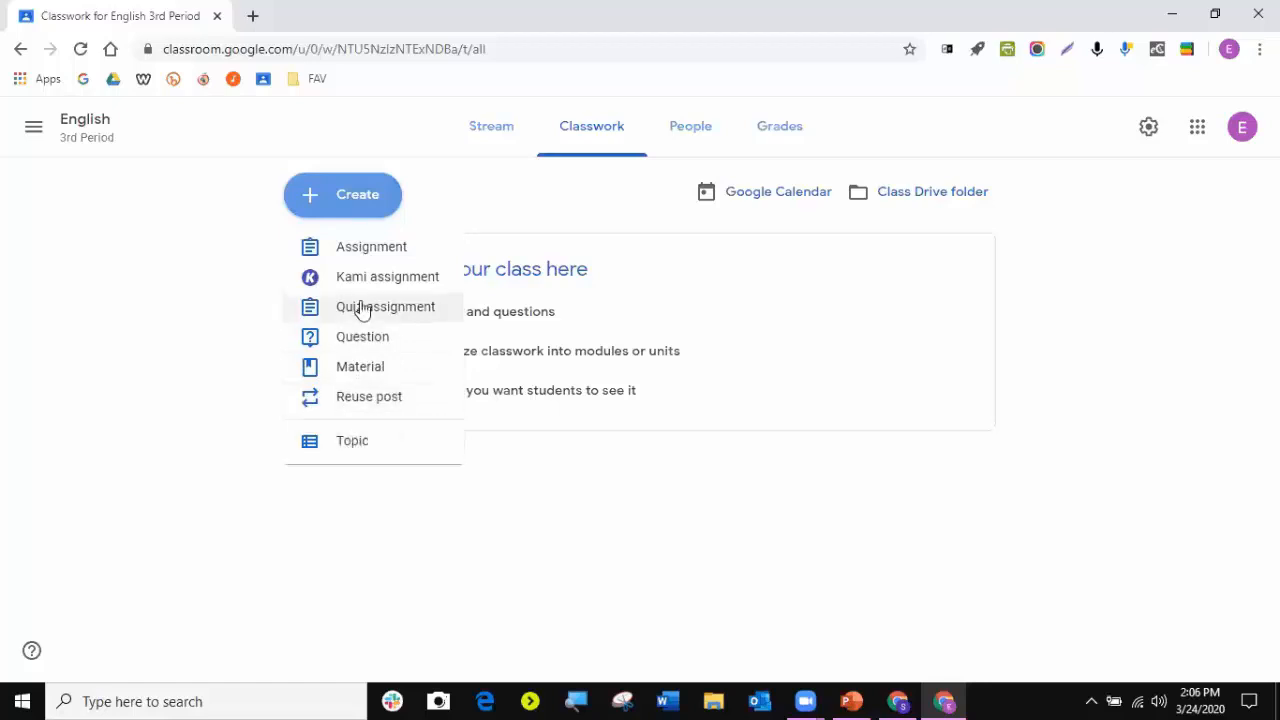
{"action": "left_click", "coordinate": [369, 250]}
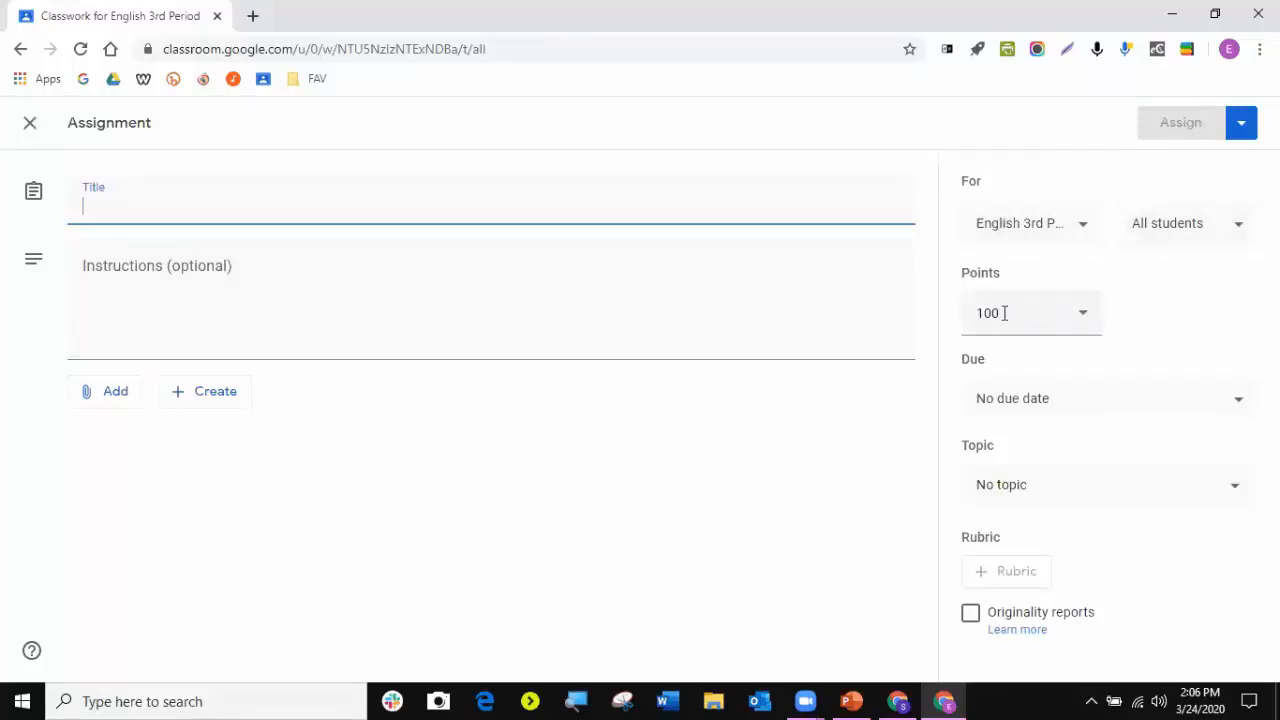
{"action": "left_click", "coordinate": [1086, 318]}
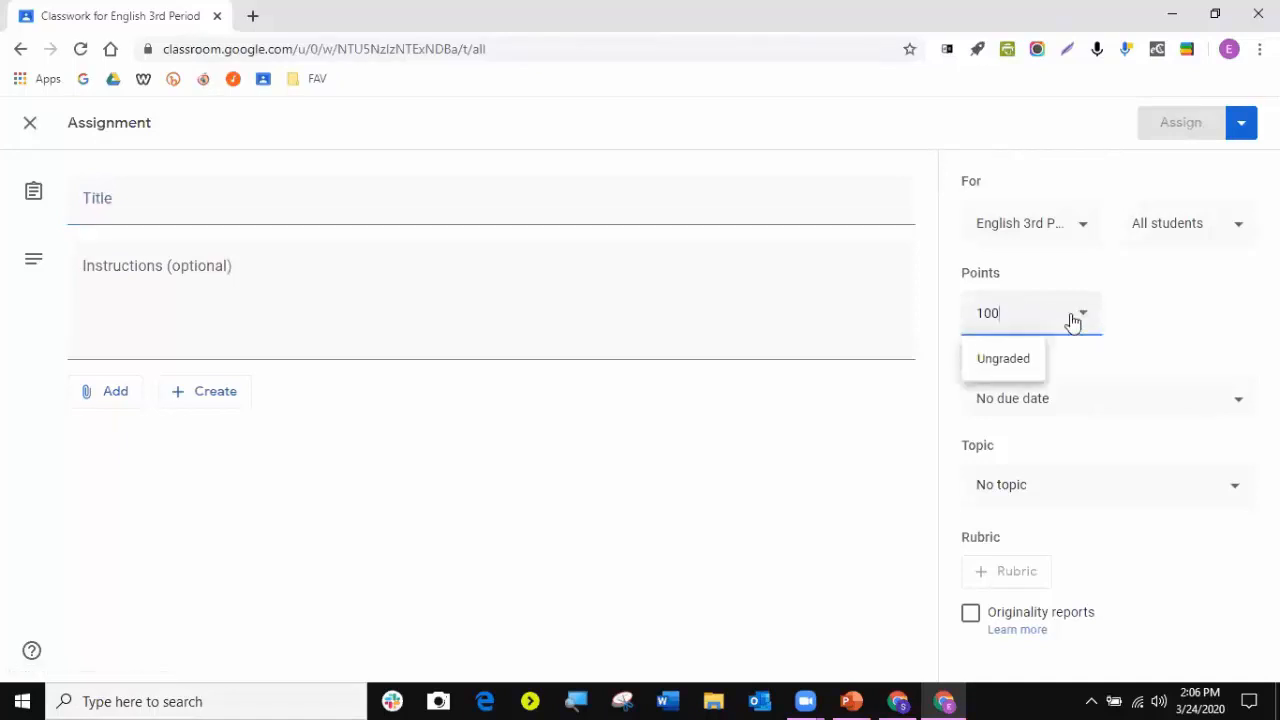
{"action": "left_click", "coordinate": [1010, 366]}
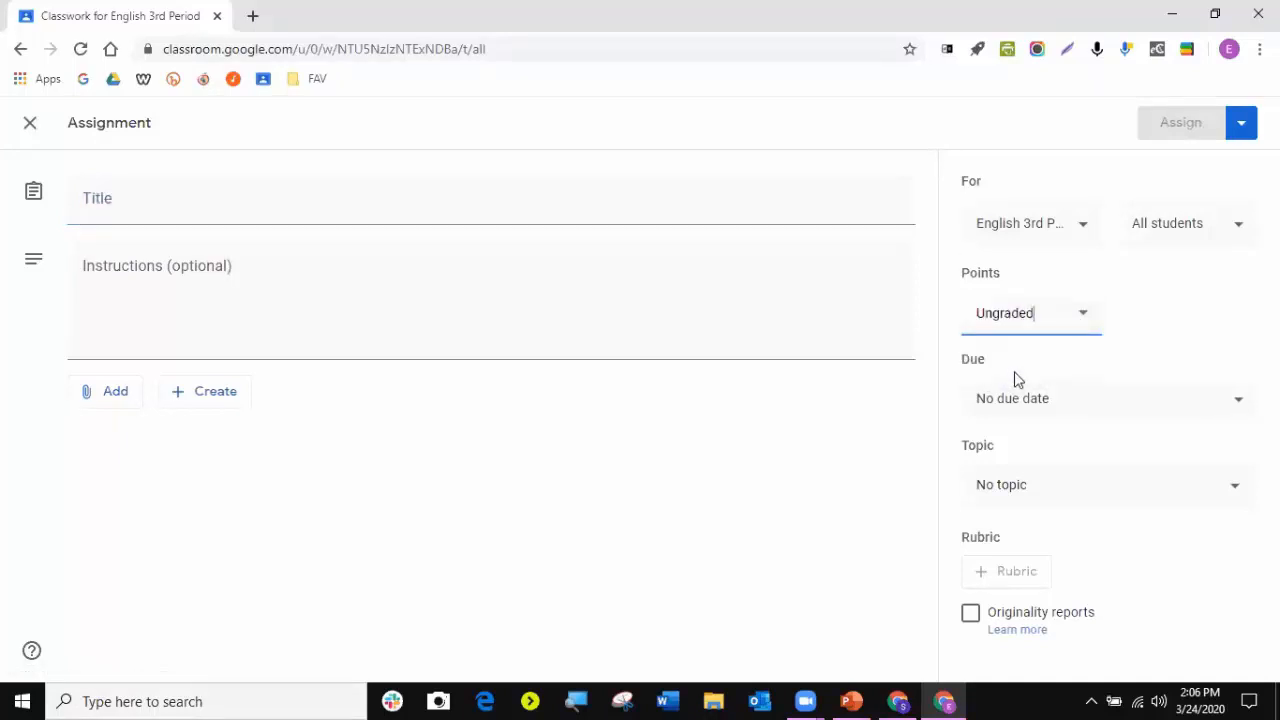
{"action": "double_click", "coordinate": [1049, 312]}
{"action": "type", "text": "50"}
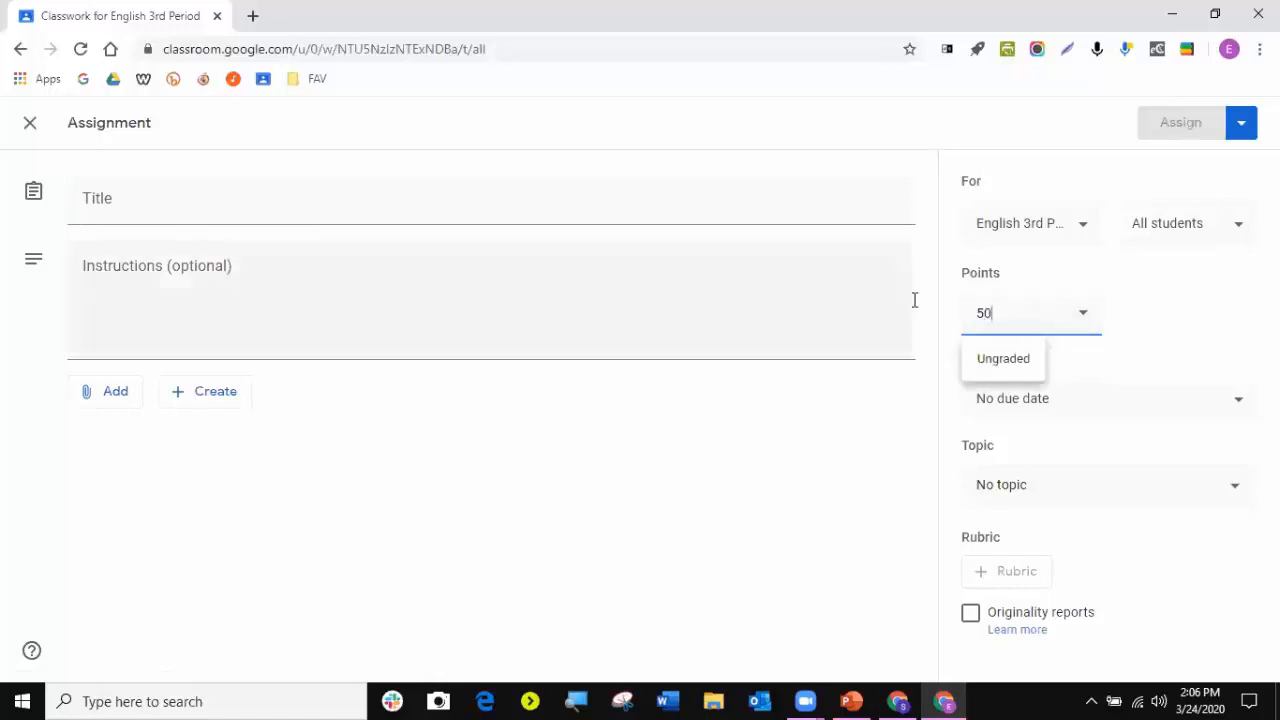
{"action": "left_click", "coordinate": [1128, 314]}
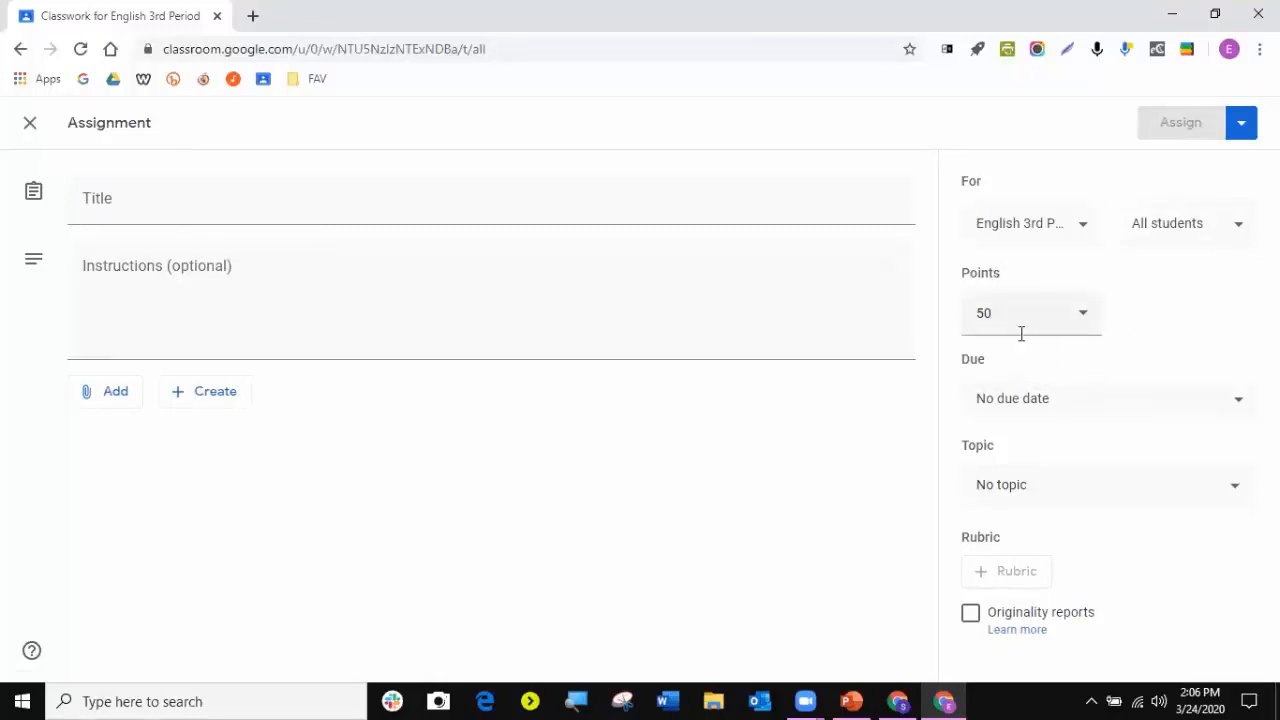
- Set the assignment's due date to Mar 27, 2020 without a due time, and check the topic choices, keeping No topic
{"action": "left_click", "coordinate": [1018, 404]}
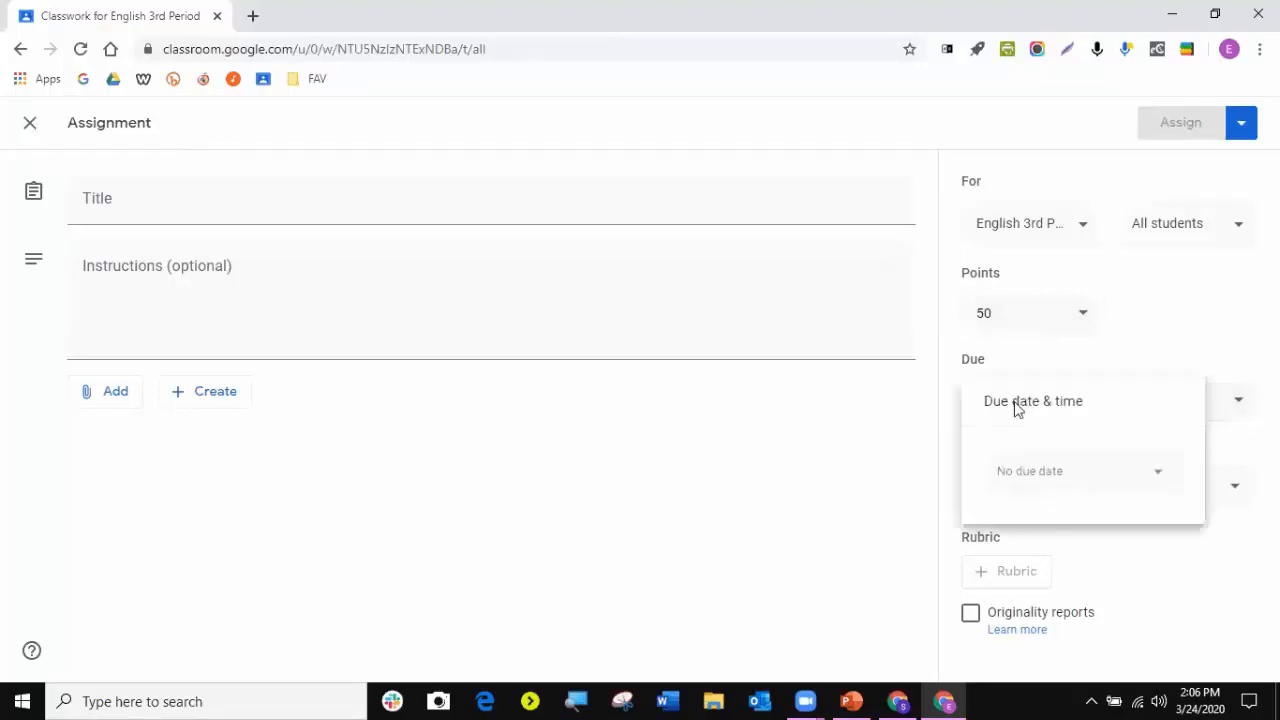
{"action": "left_click", "coordinate": [1031, 483]}
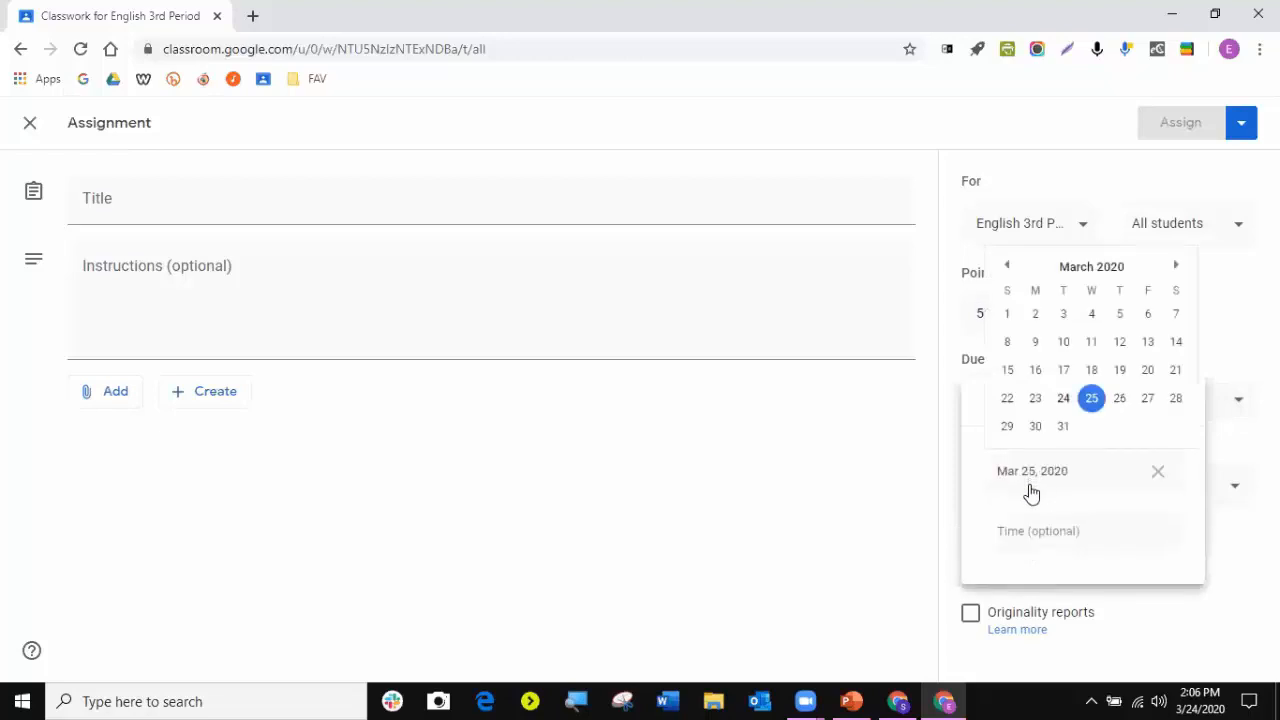
{"action": "left_click", "coordinate": [1148, 399]}
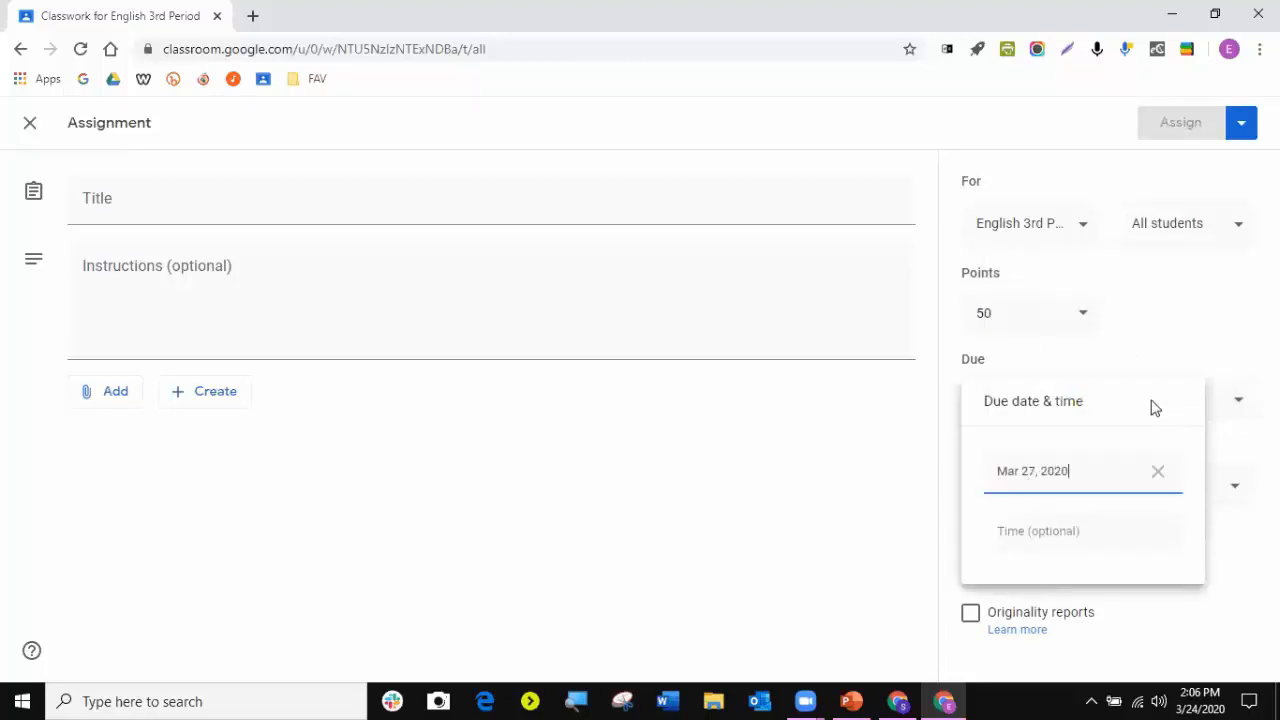
{"action": "left_click", "coordinate": [1020, 533]}
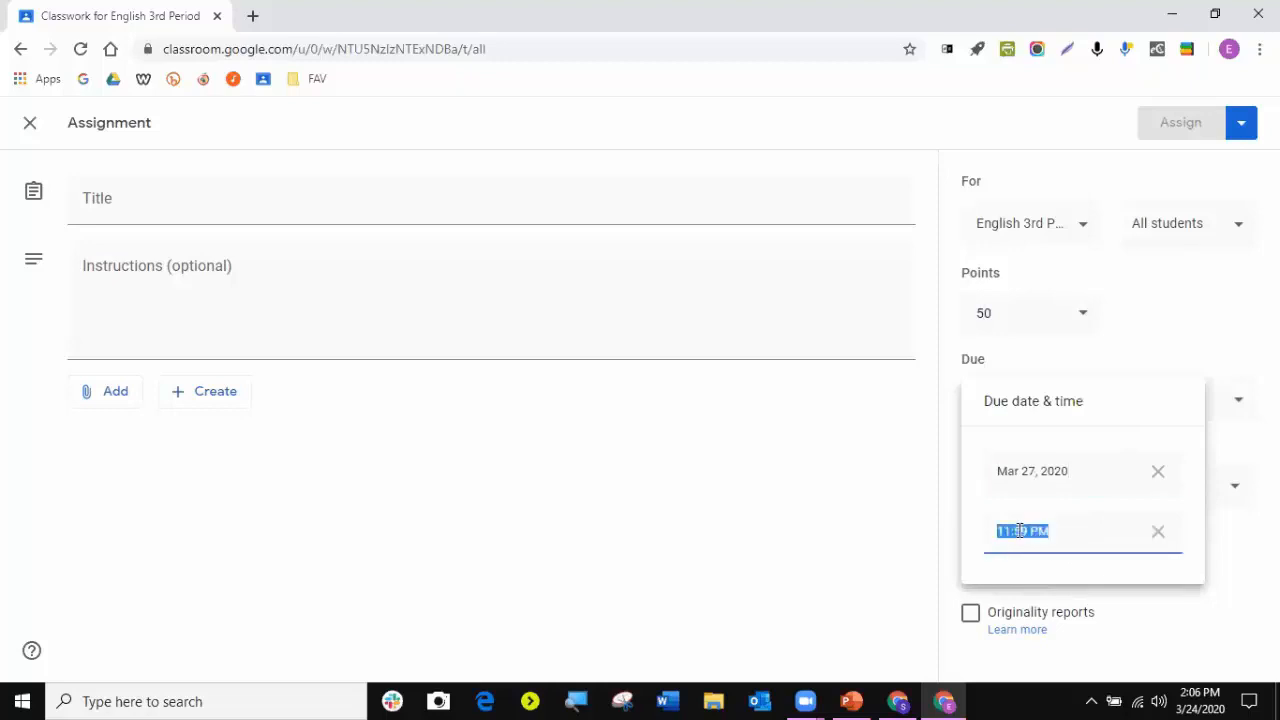
{"action": "left_click", "coordinate": [1159, 536]}
{"action": "left_click", "coordinate": [896, 494]}
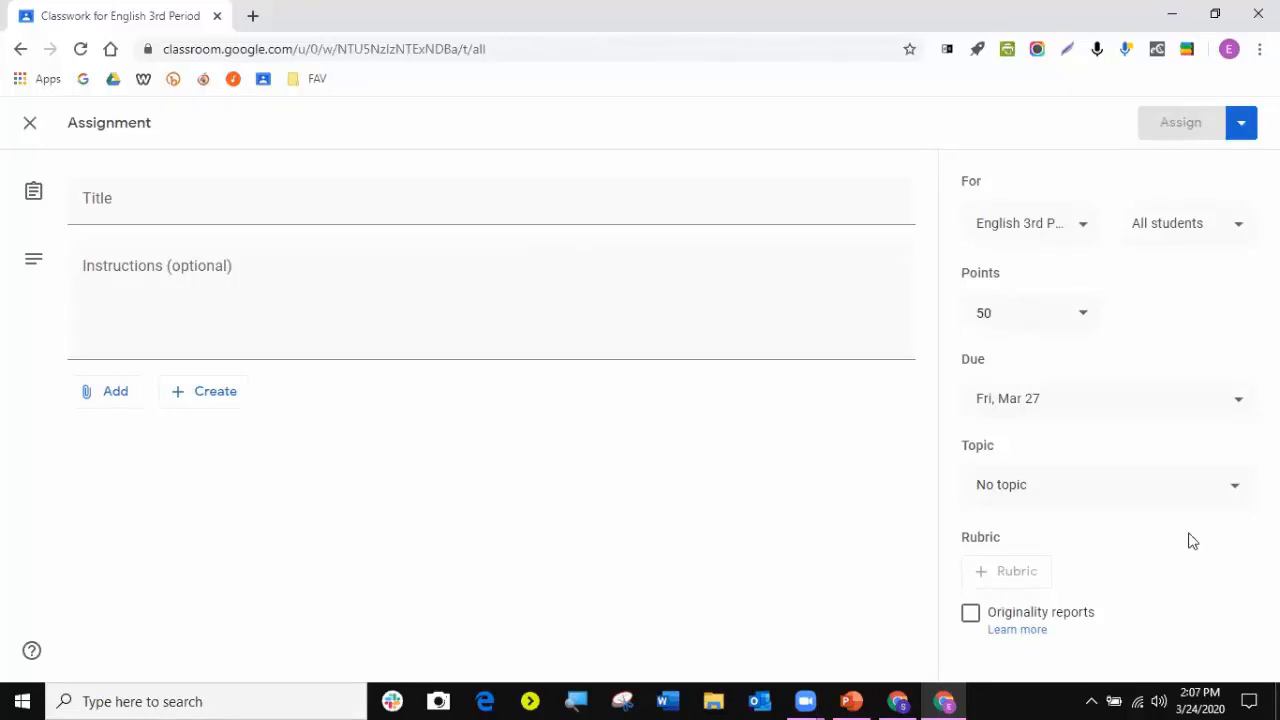
{"action": "left_click", "coordinate": [1036, 487]}
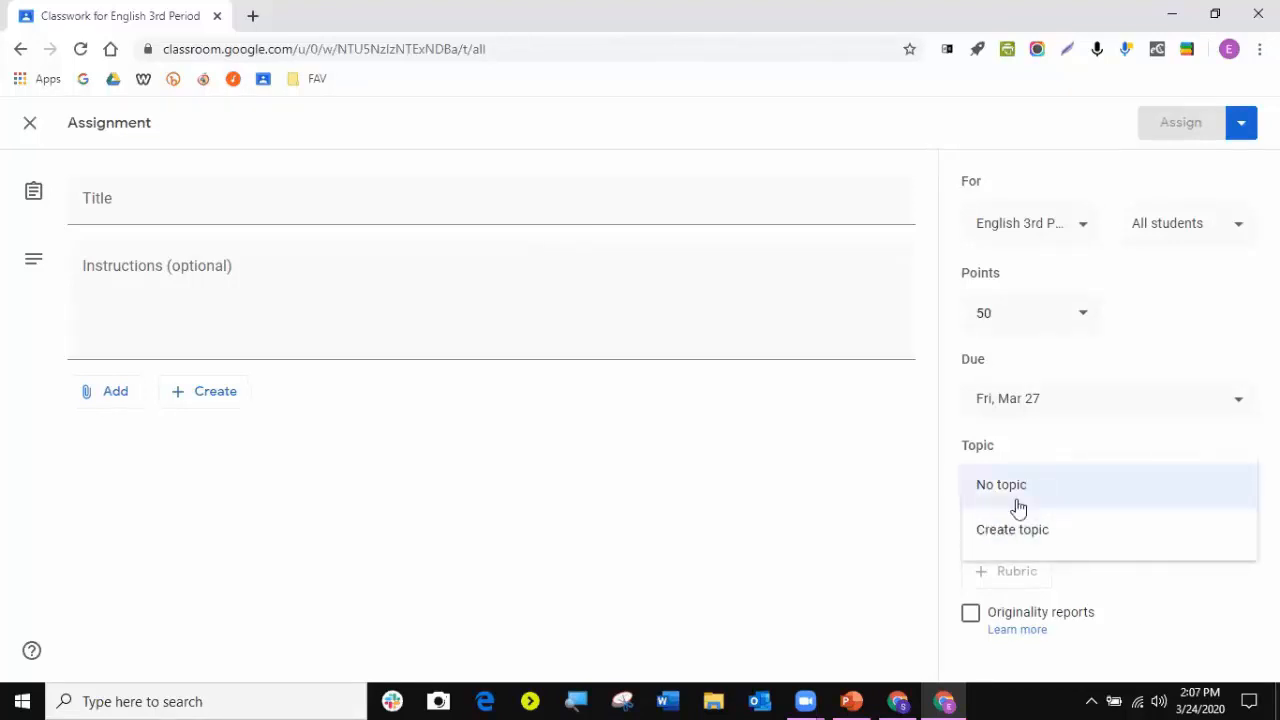
{"action": "left_click", "coordinate": [868, 493]}
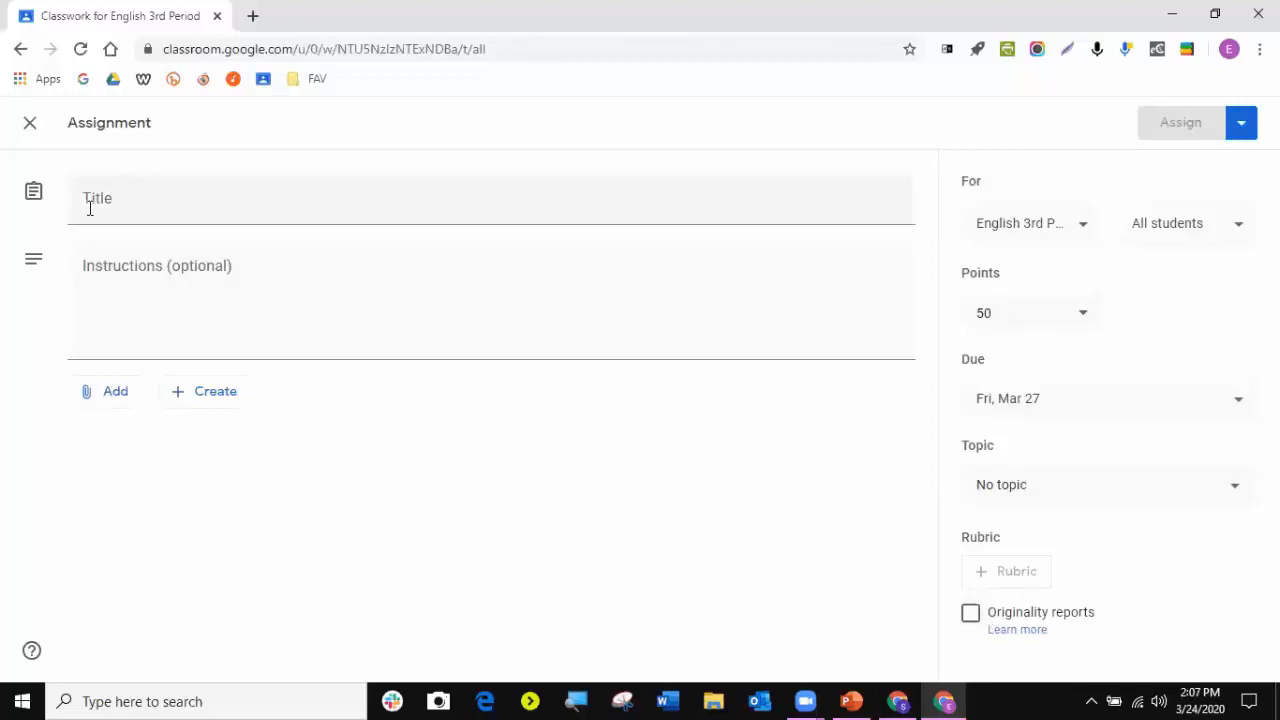
- Title the assignment "Worksheet" and enter "Do it right!" as its instructions
{"action": "left_click", "coordinate": [152, 200]}
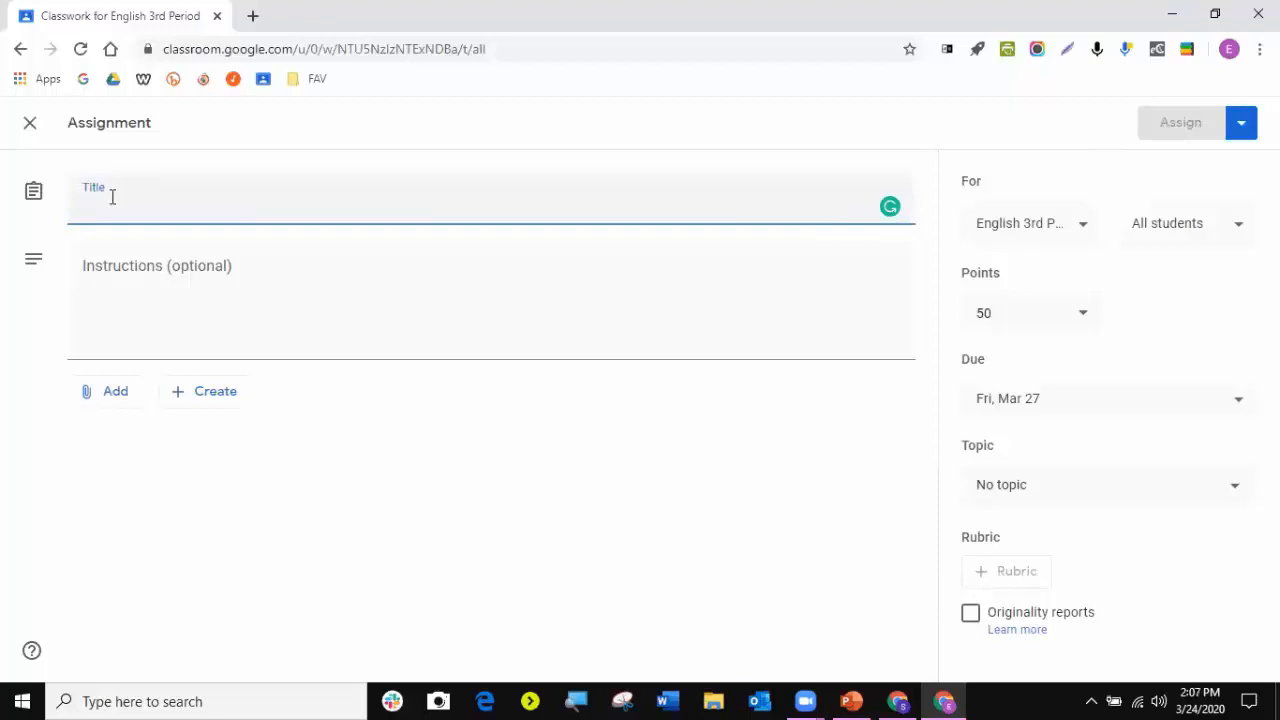
{"action": "type", "text": "Works"}
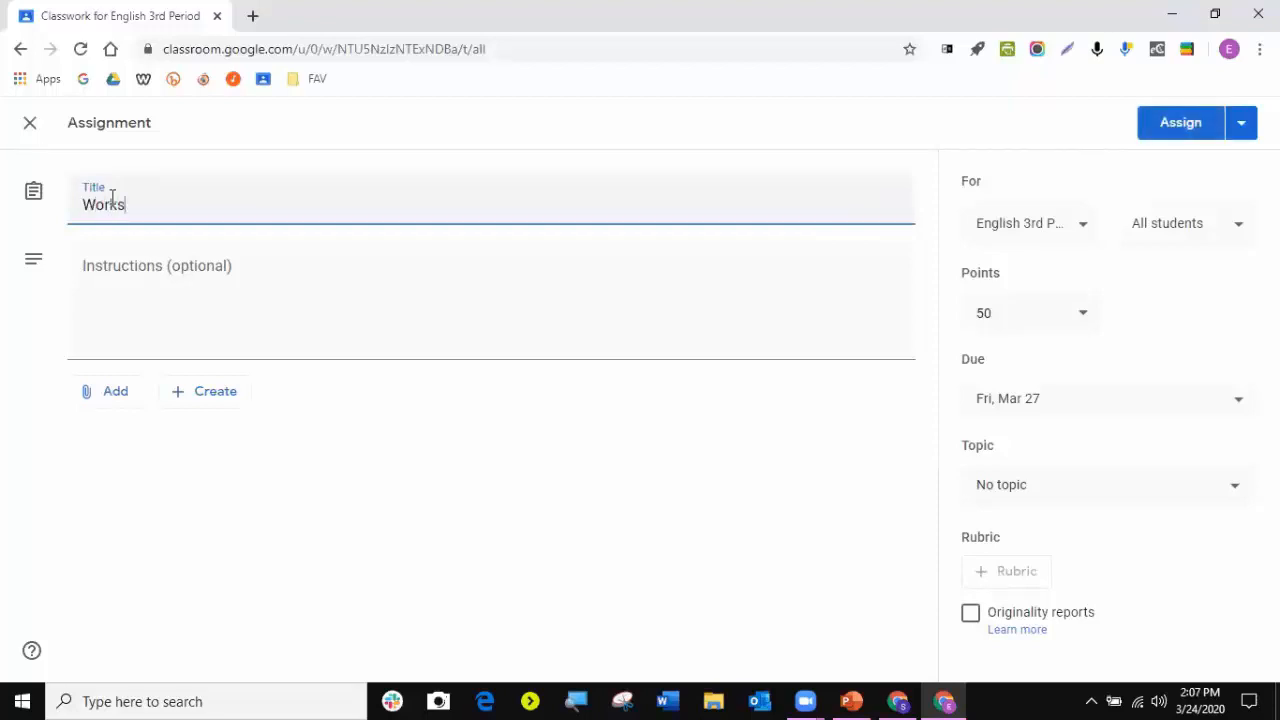
{"action": "type", "text": "heet"}
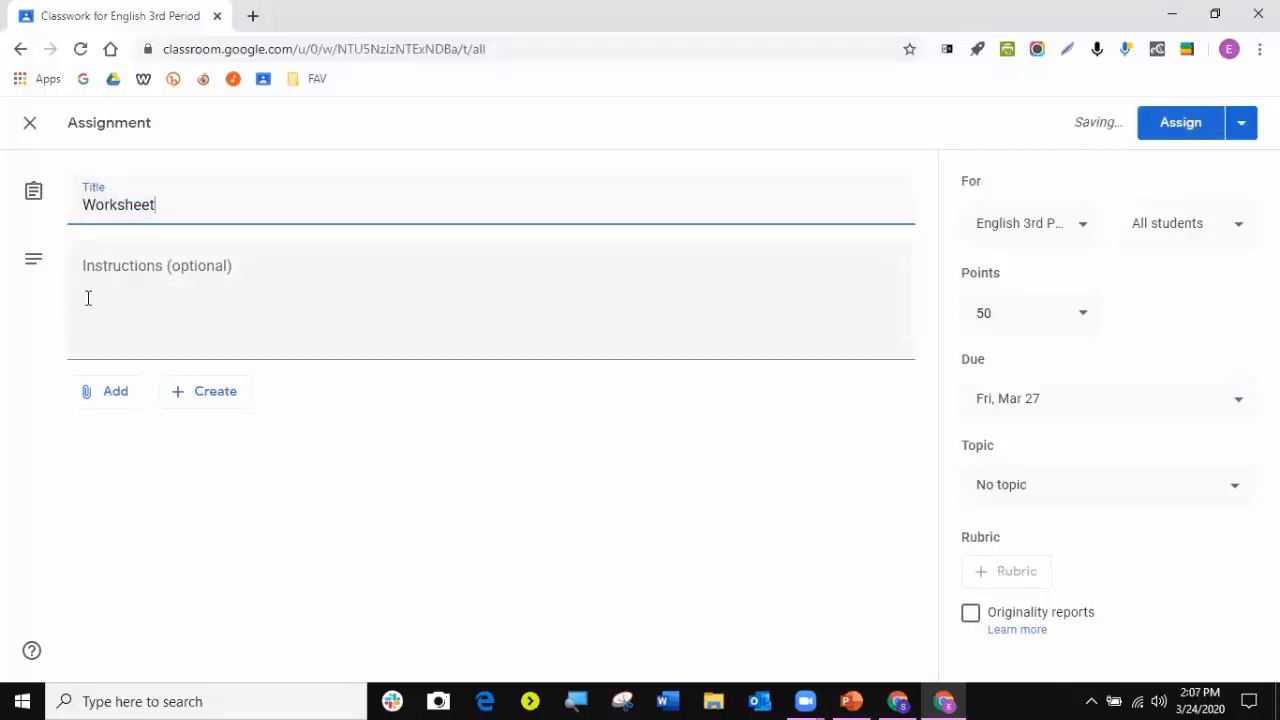
{"action": "left_click", "coordinate": [167, 294]}
{"action": "type", "text": "Do "}
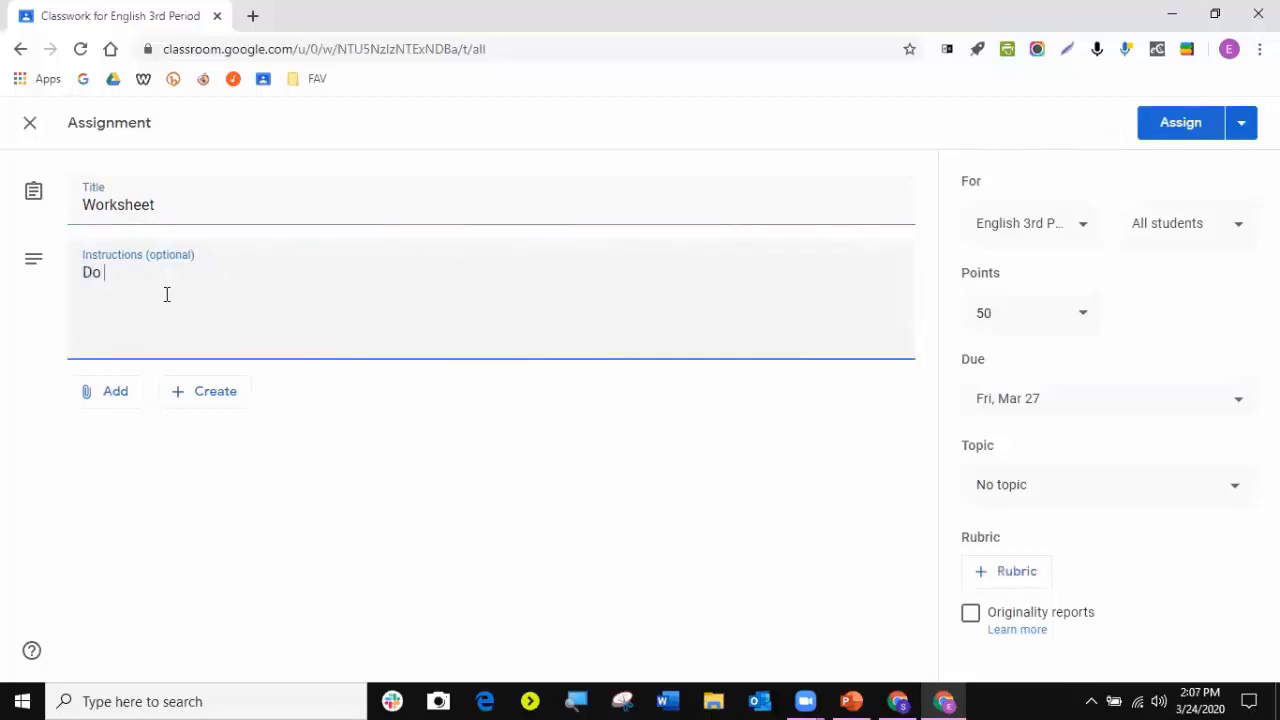
{"action": "type", "text": "it right!"}
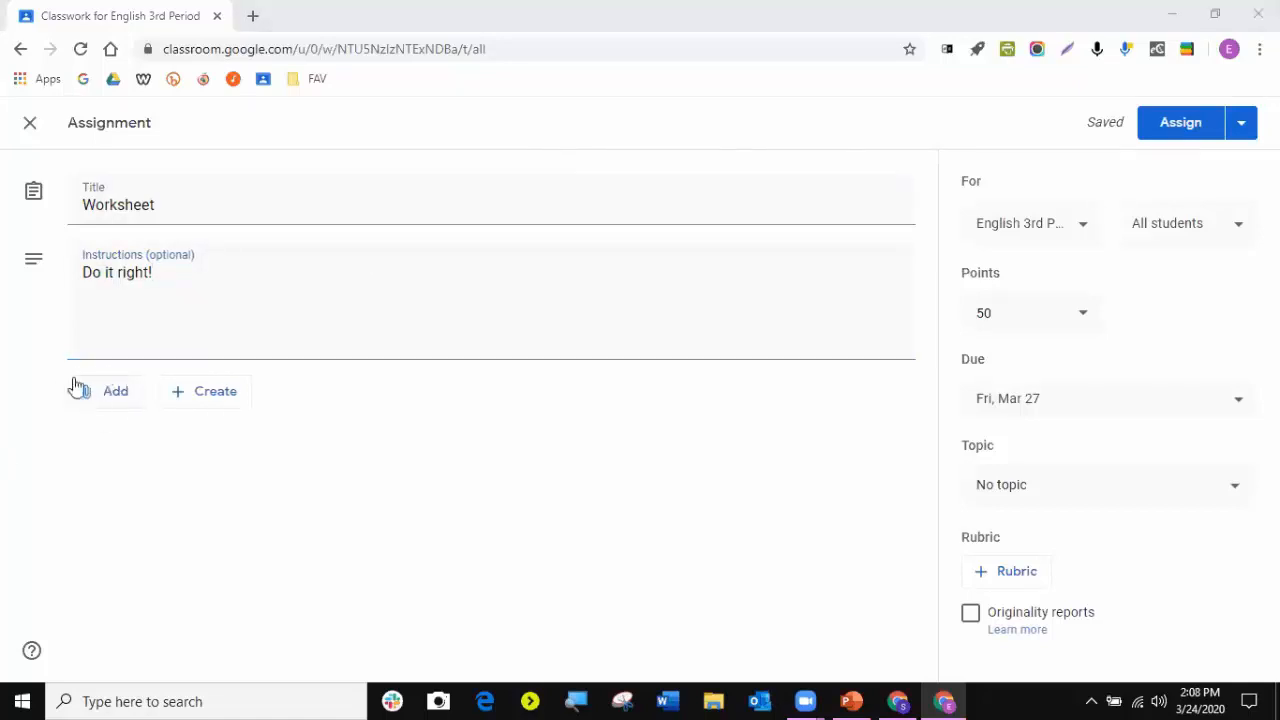
- Attach the Sample Short Doc from My Drive in Google Drive to the Worksheet assignment
{"action": "left_click", "coordinate": [103, 393]}
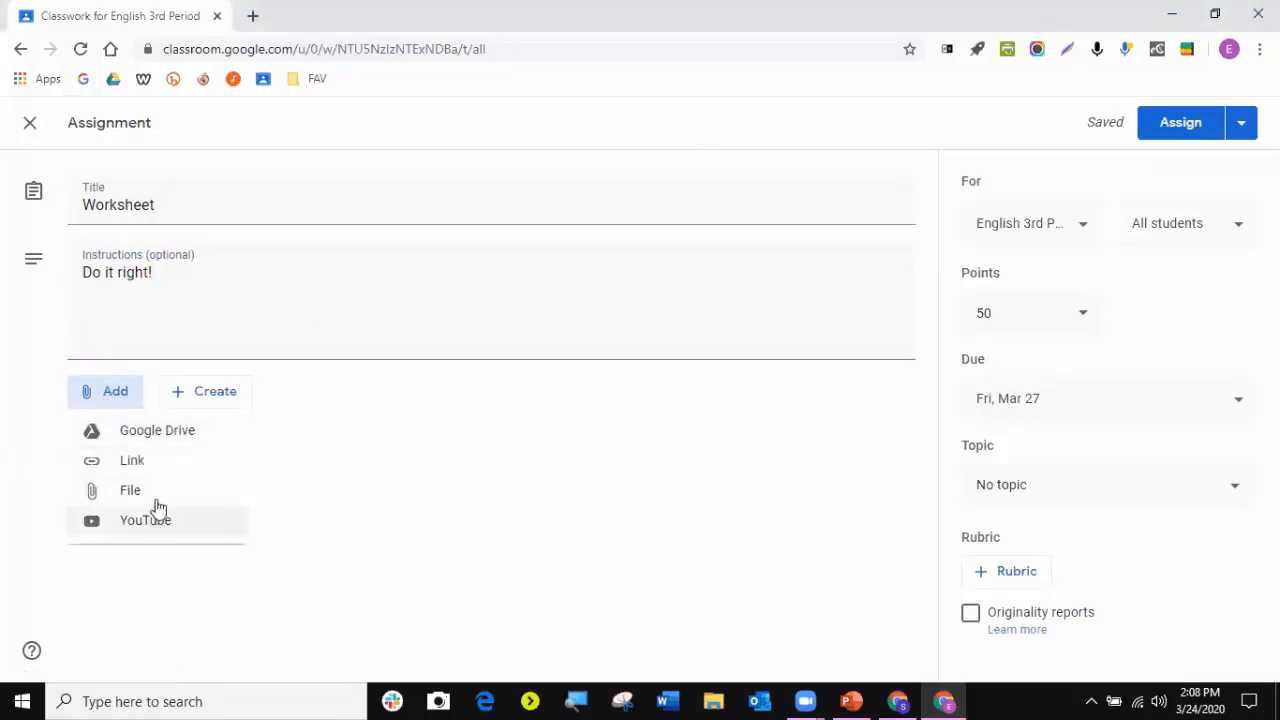
{"action": "left_click", "coordinate": [160, 432]}
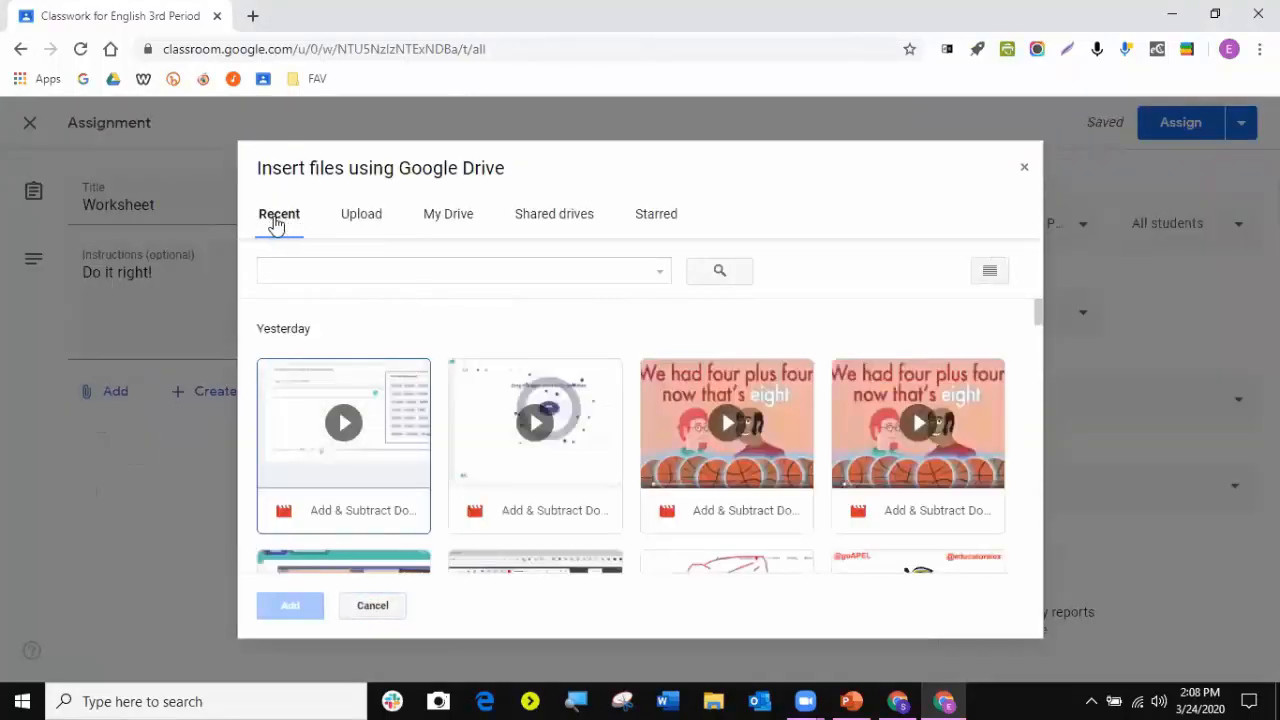
{"action": "left_click", "coordinate": [434, 214]}
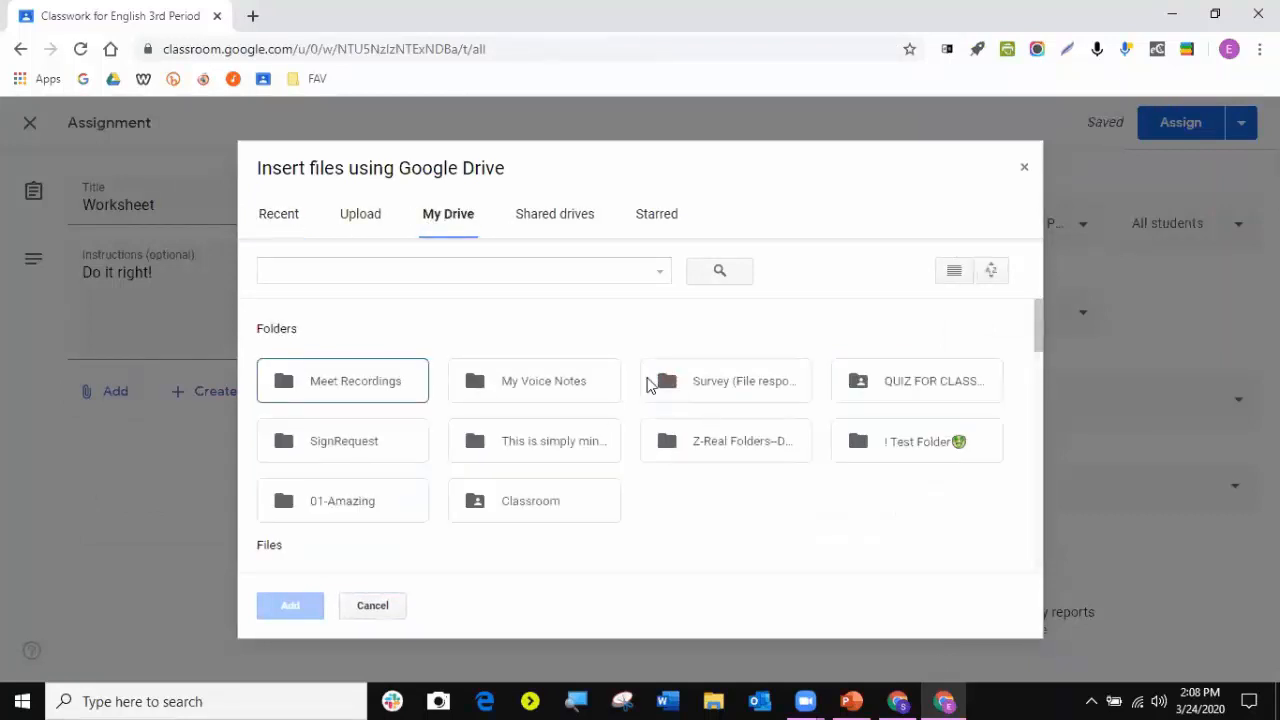
{"action": "scroll", "coordinate": [650, 386], "scroll_direction": "down", "scroll_amount": 5}
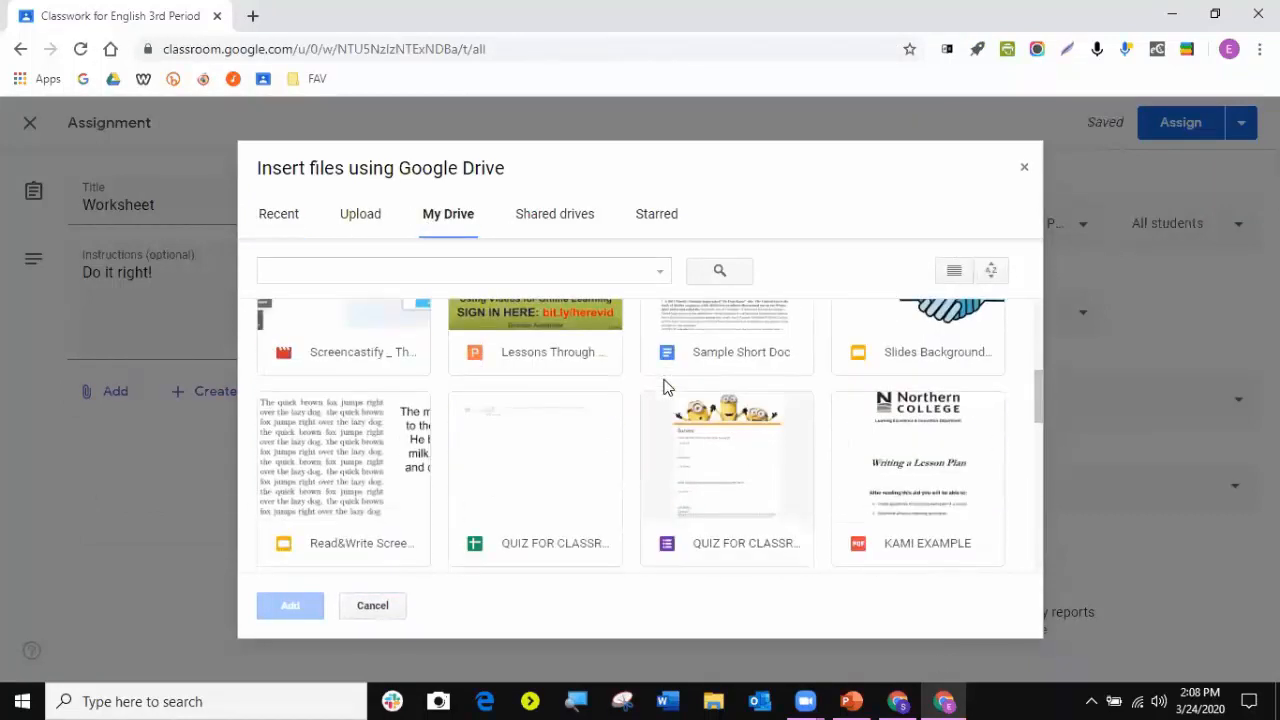
{"action": "double_click", "coordinate": [739, 370]}
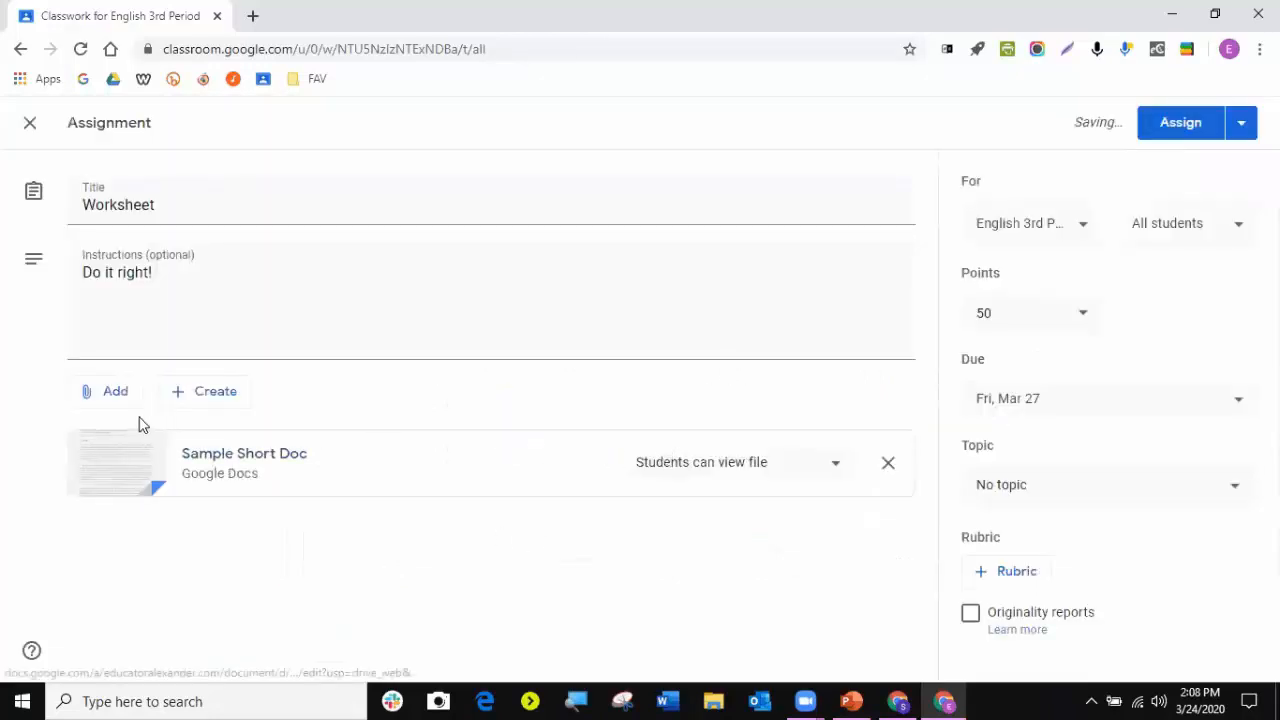
{"action": "left_click", "coordinate": [104, 398]}
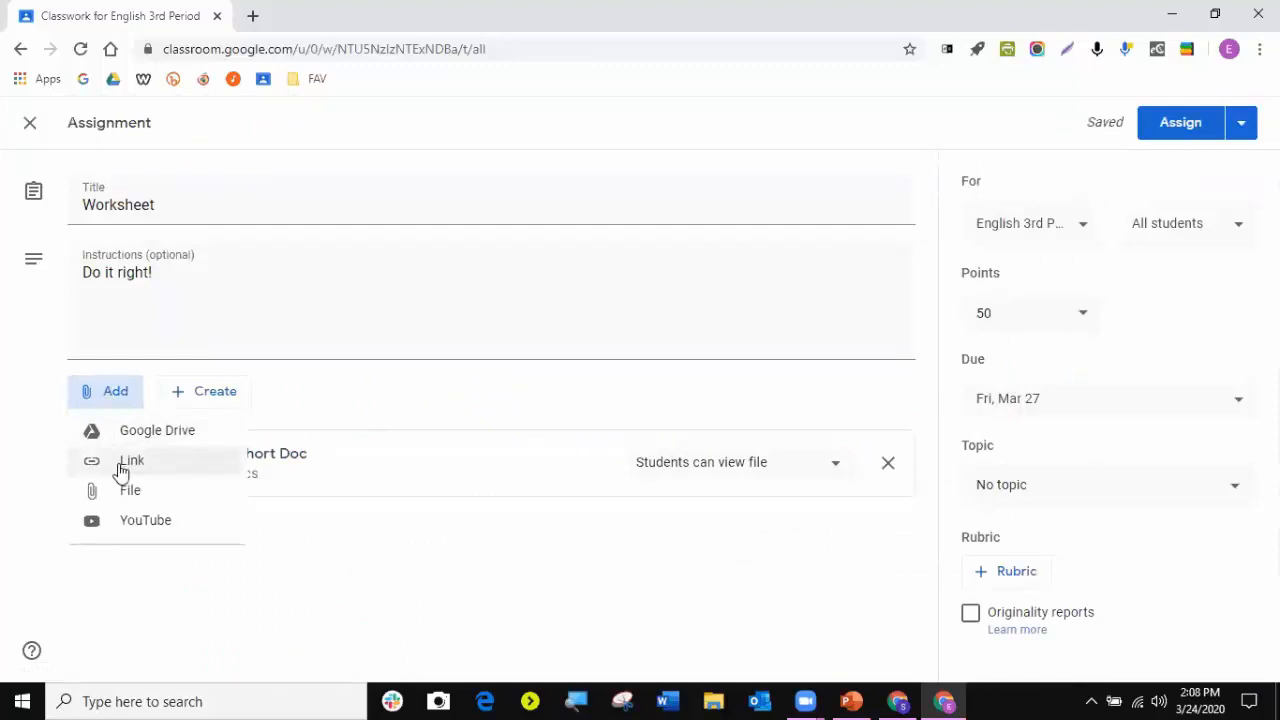
{"action": "left_click", "coordinate": [121, 470]}
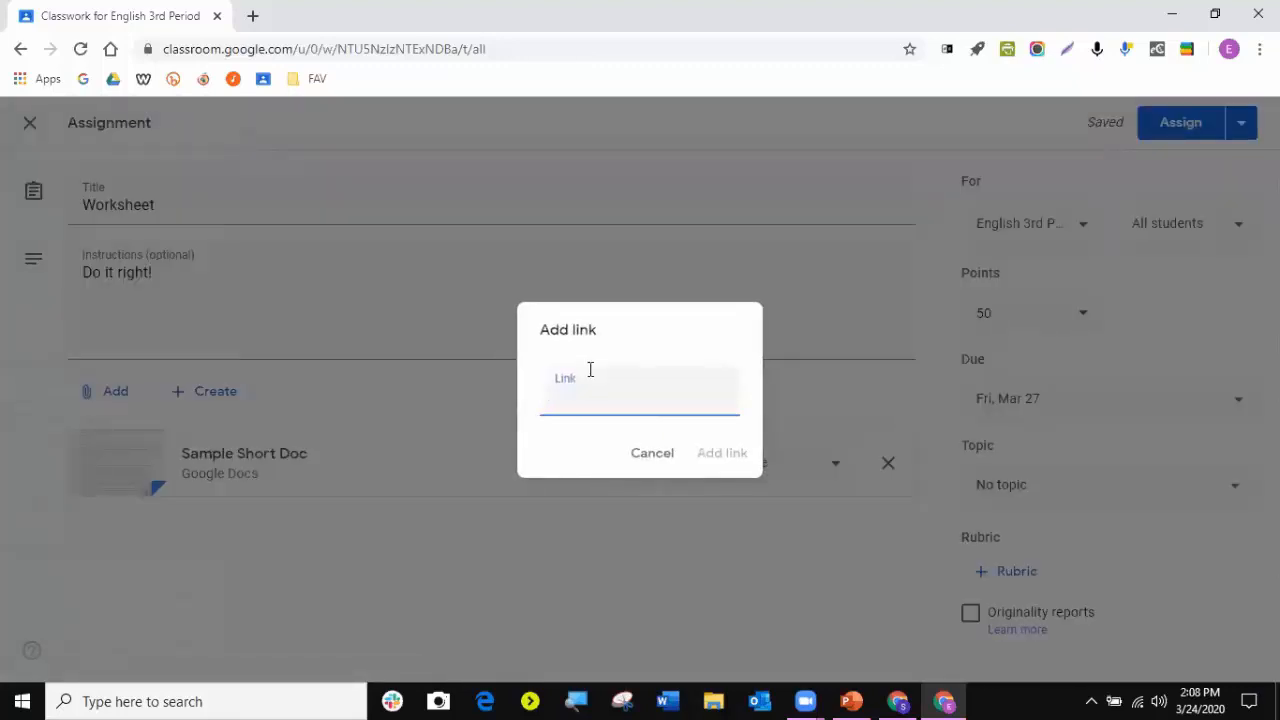
{"action": "type", "text": "www.yahoo."}
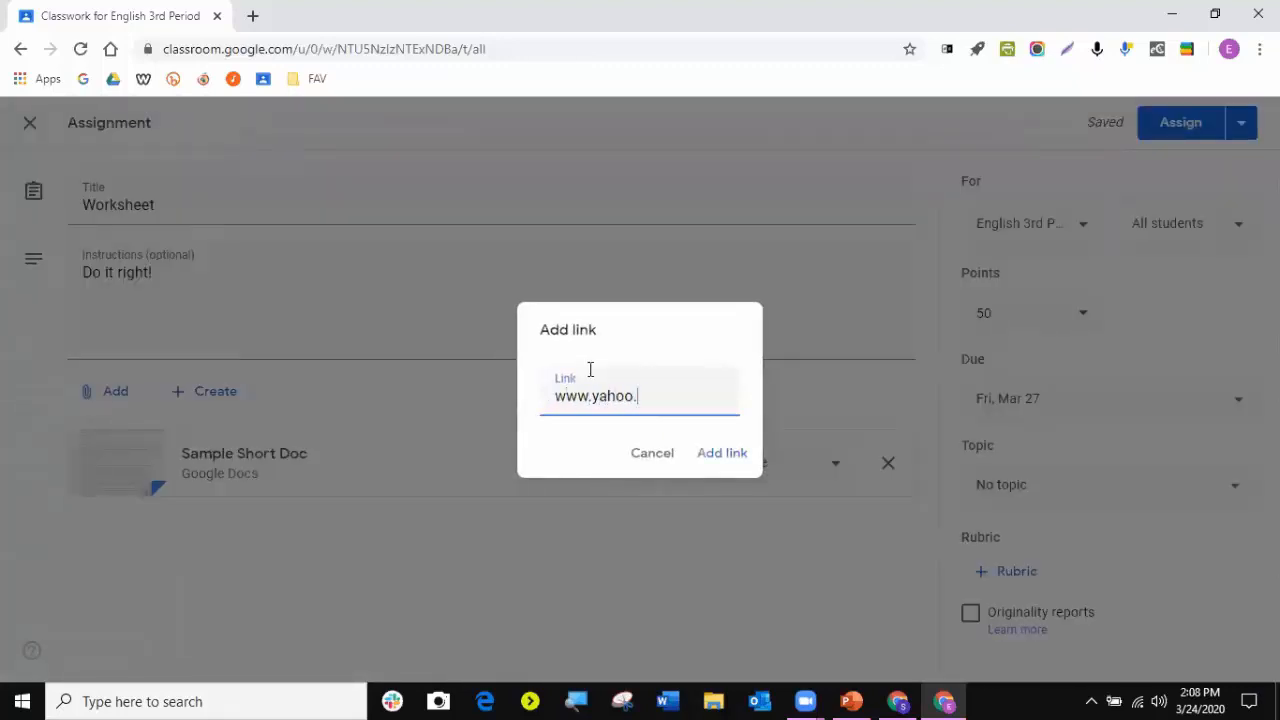
{"action": "type", "text": "com"}
{"action": "left_click", "coordinate": [724, 452]}
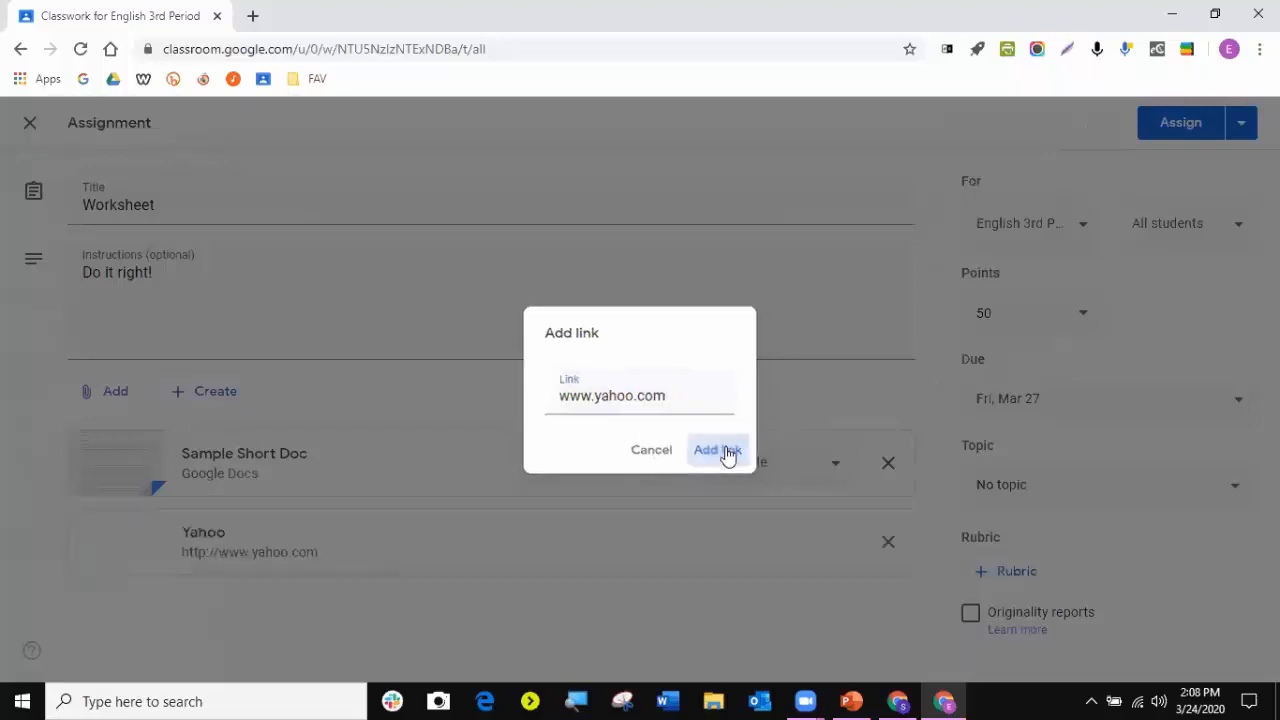
- Upload the Word file The Tell Tale Heart from the computer's Documents folder as an attachment to the assignment
{"action": "left_click", "coordinate": [101, 392]}
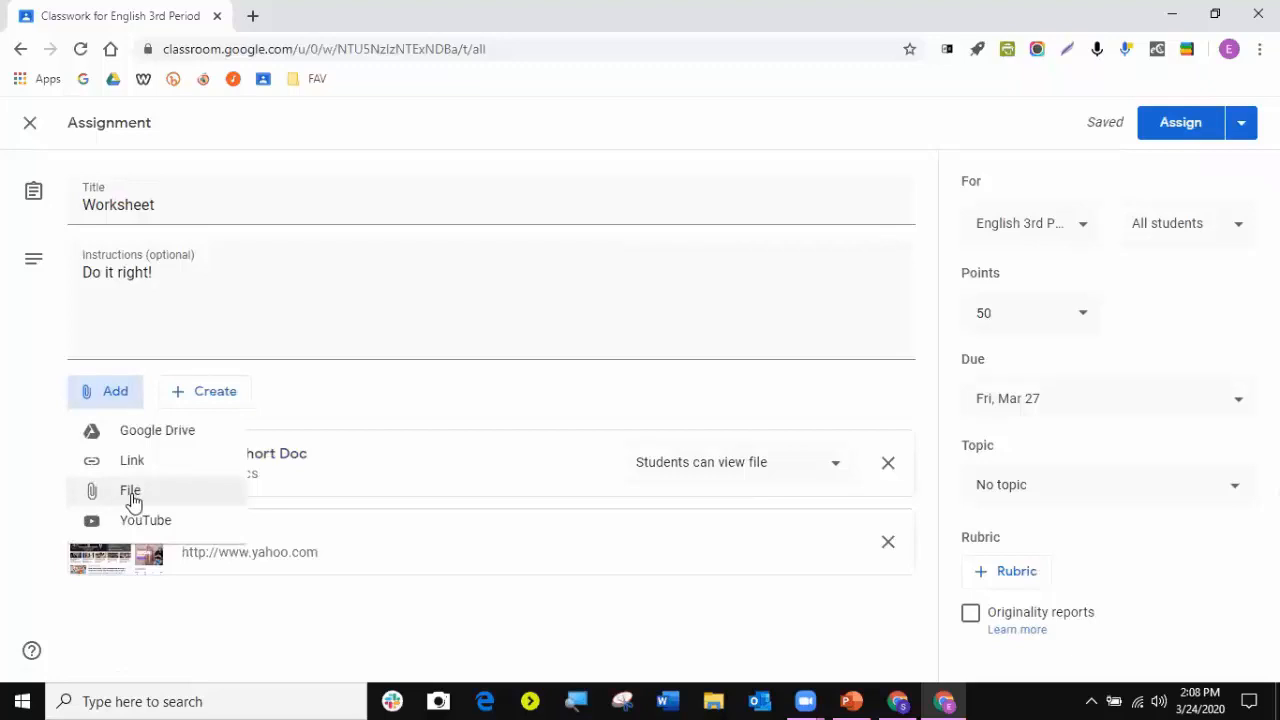
{"action": "left_click", "coordinate": [131, 495]}
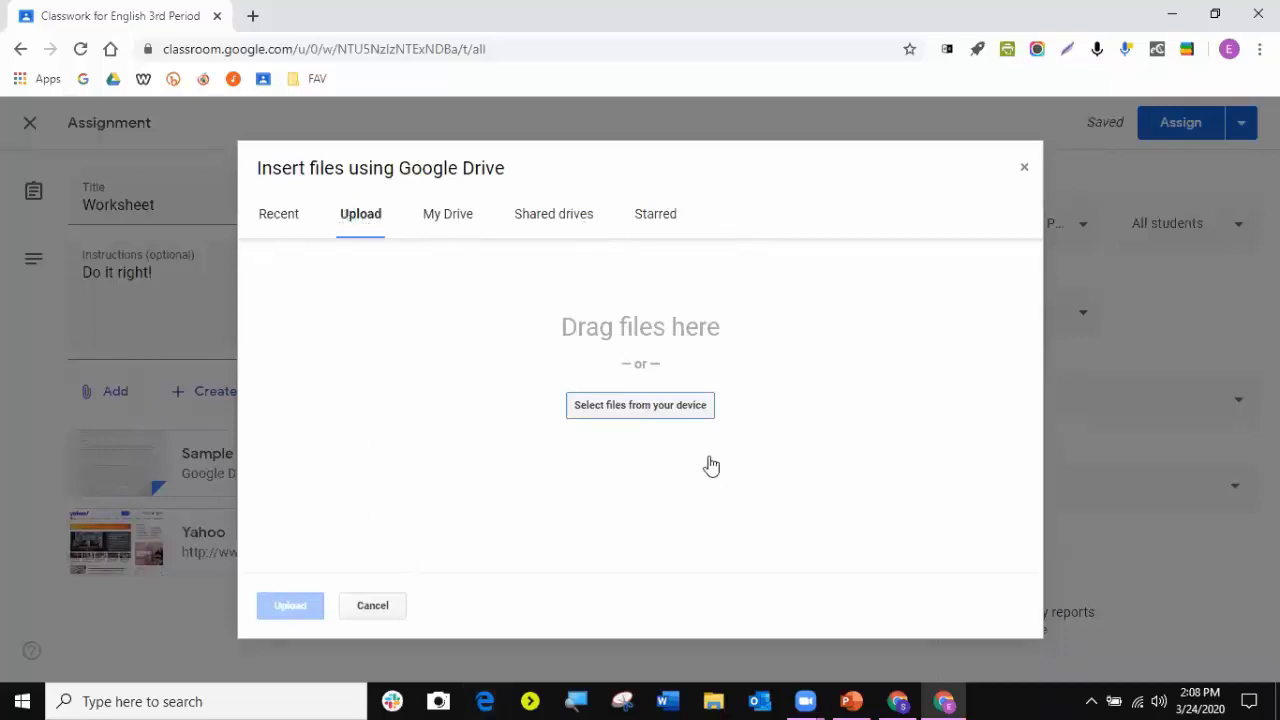
{"action": "left_click", "coordinate": [655, 410]}
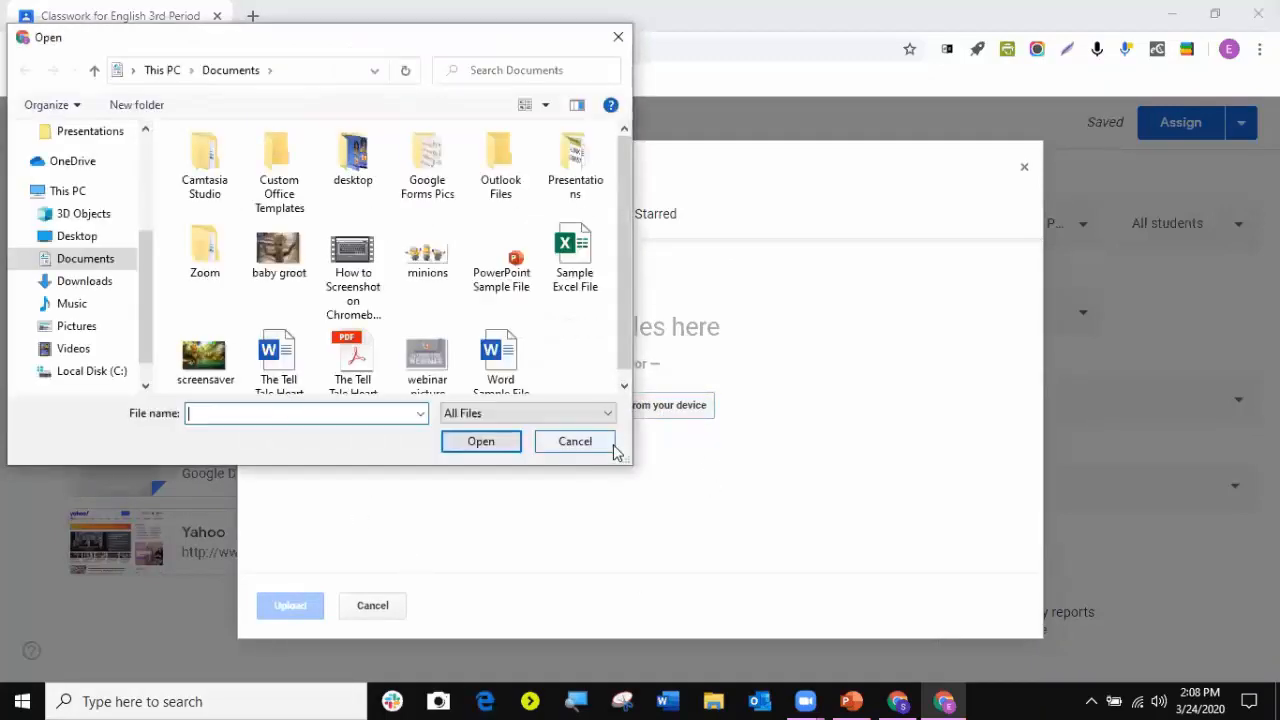
{"action": "double_click", "coordinate": [278, 352]}
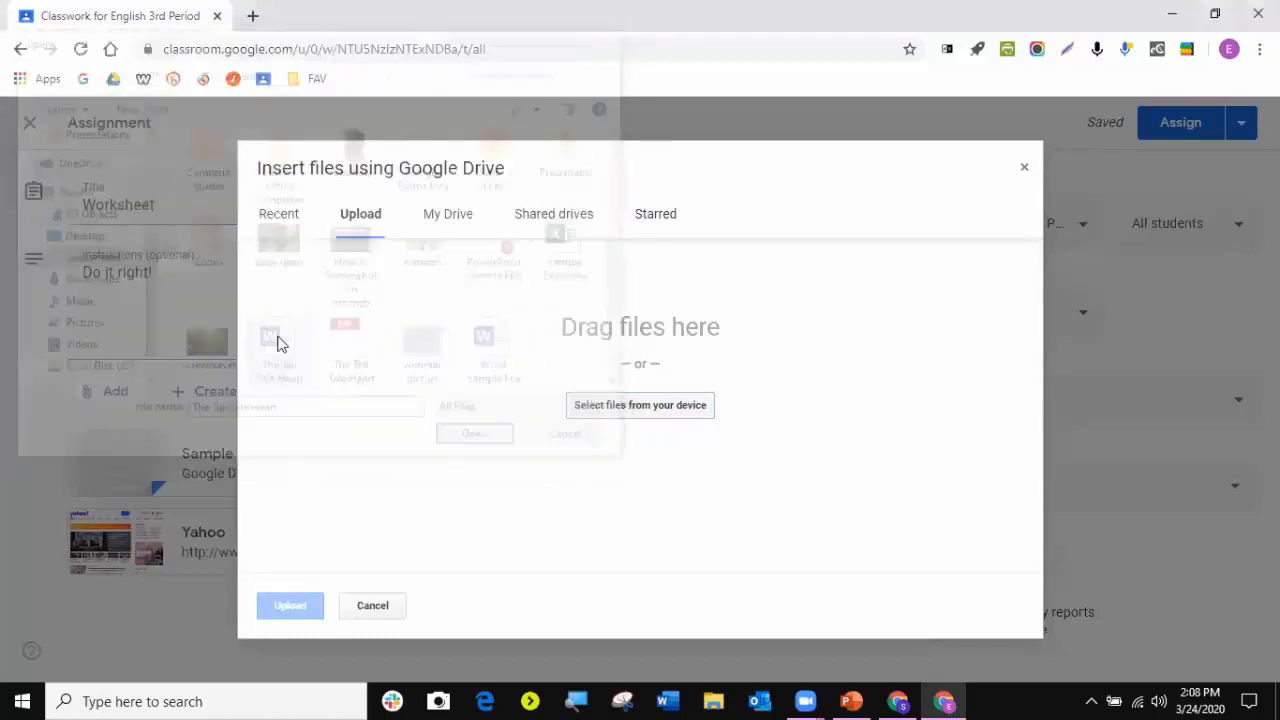
{"action": "left_click", "coordinate": [298, 608]}
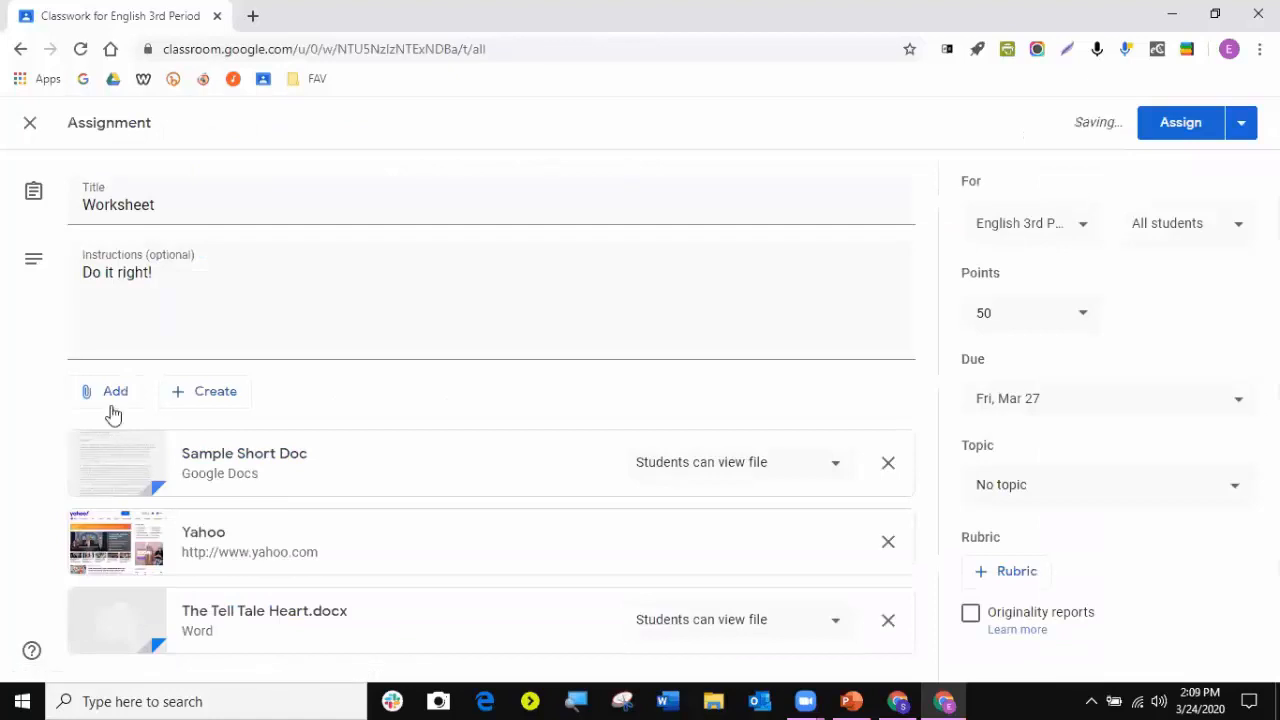
- Check the option to insert a YouTube video by URL, then search for "dog" and attach the Baby Dogs compilation #29 video
{"action": "left_click", "coordinate": [114, 400]}
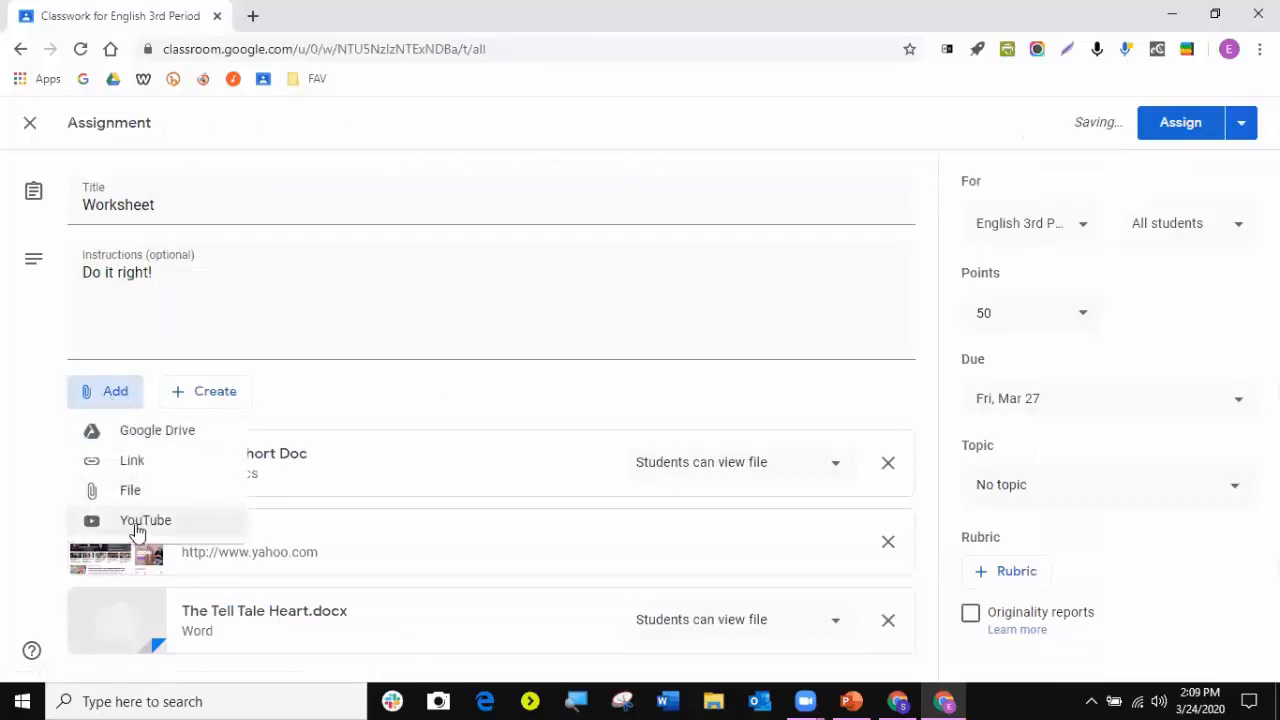
{"action": "left_click", "coordinate": [138, 533]}
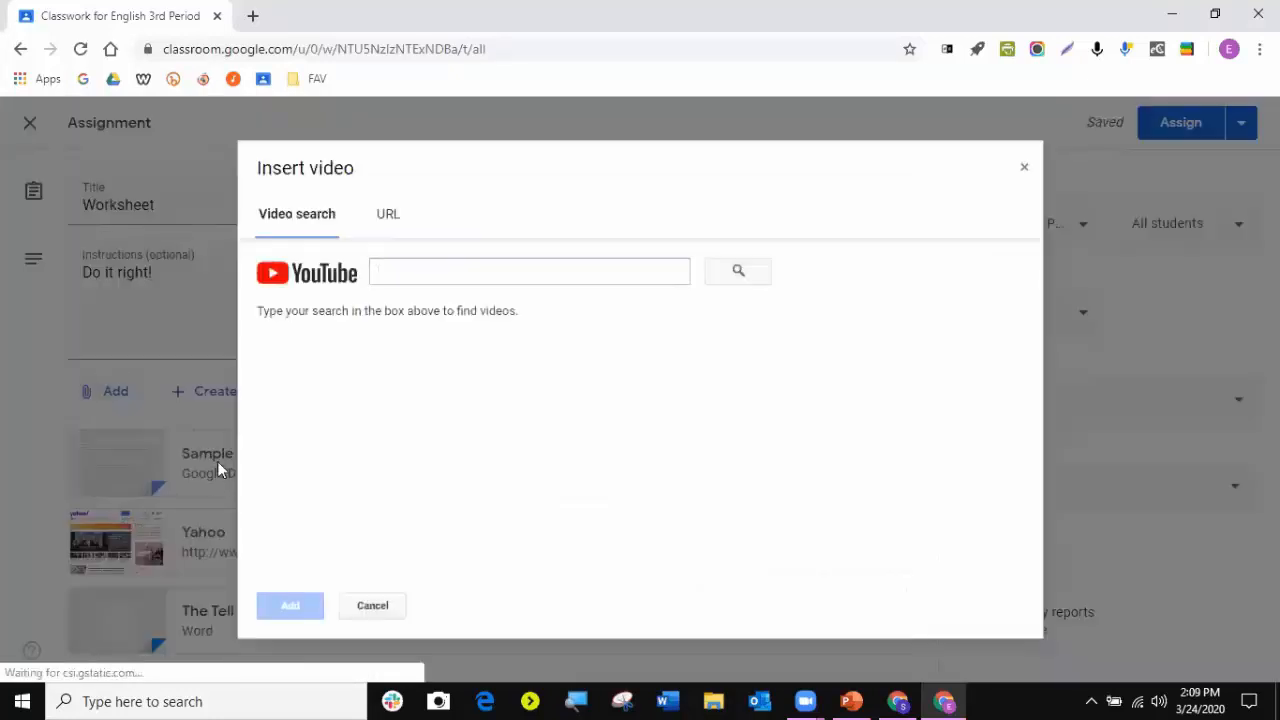
{"action": "left_click", "coordinate": [385, 214]}
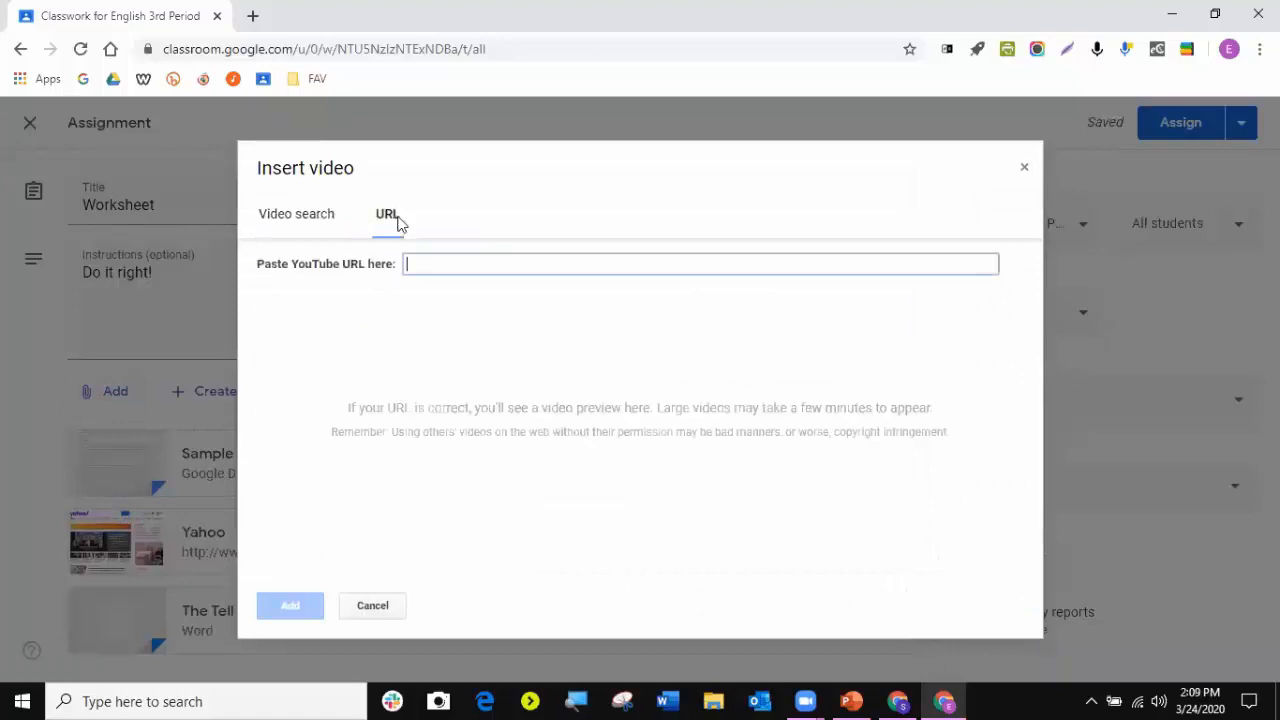
{"action": "left_click", "coordinate": [326, 50]}
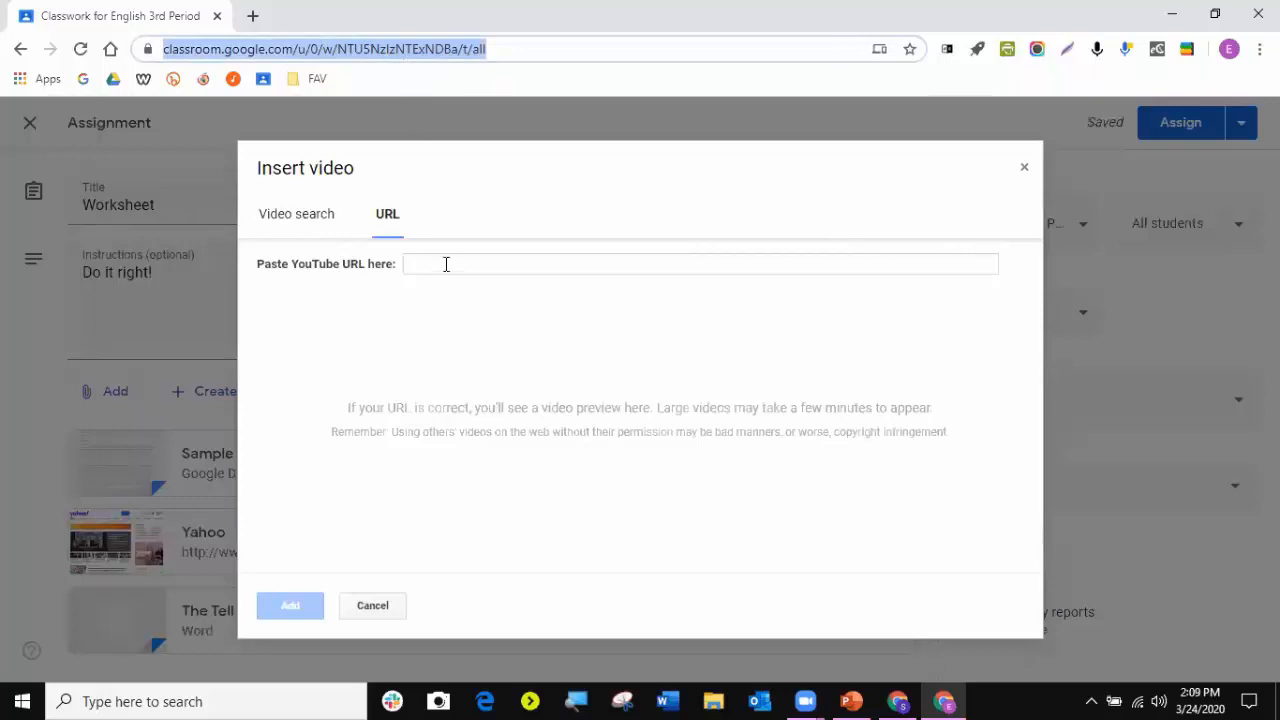
{"action": "left_click", "coordinate": [256, 216]}
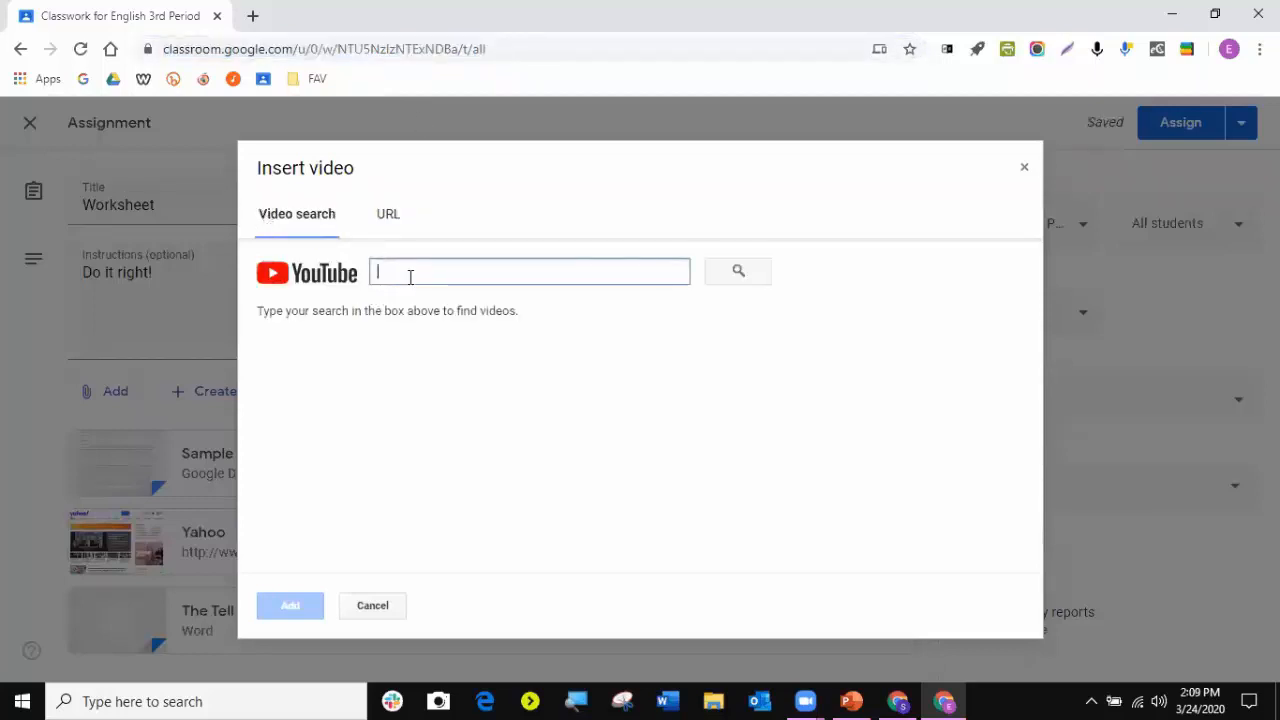
{"action": "type", "text": "dog"}
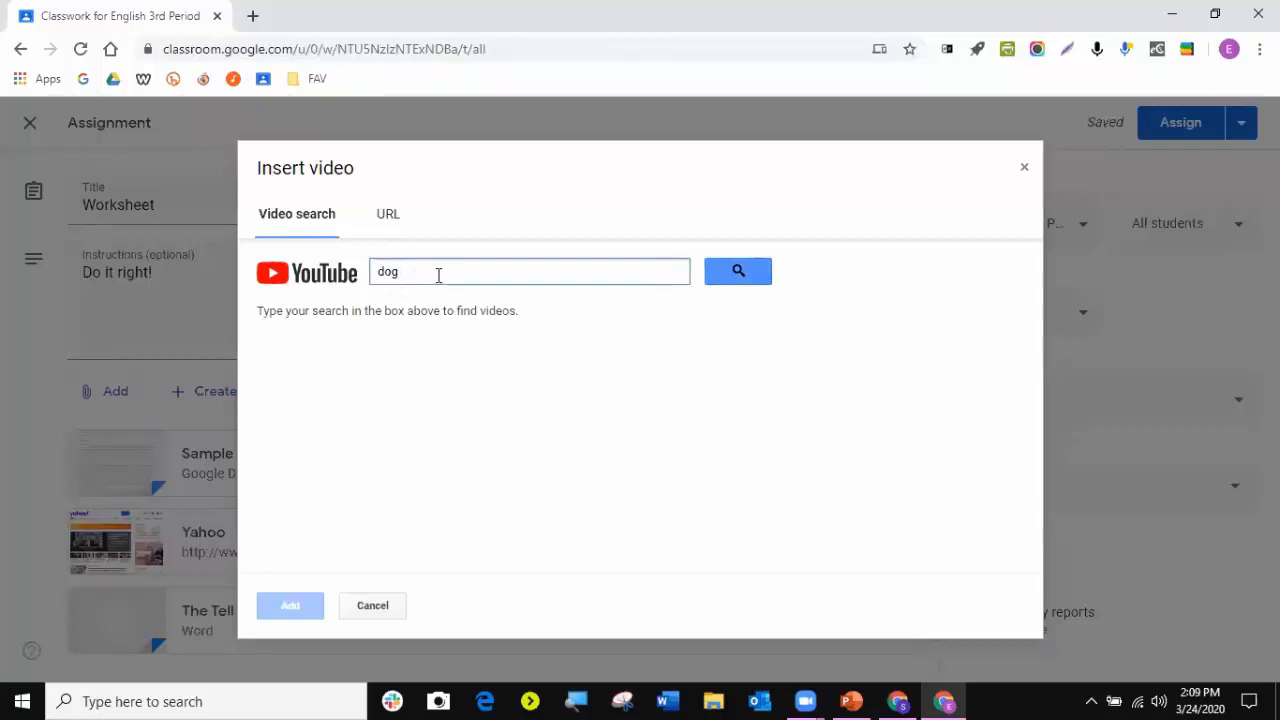
{"action": "left_click", "coordinate": [741, 274]}
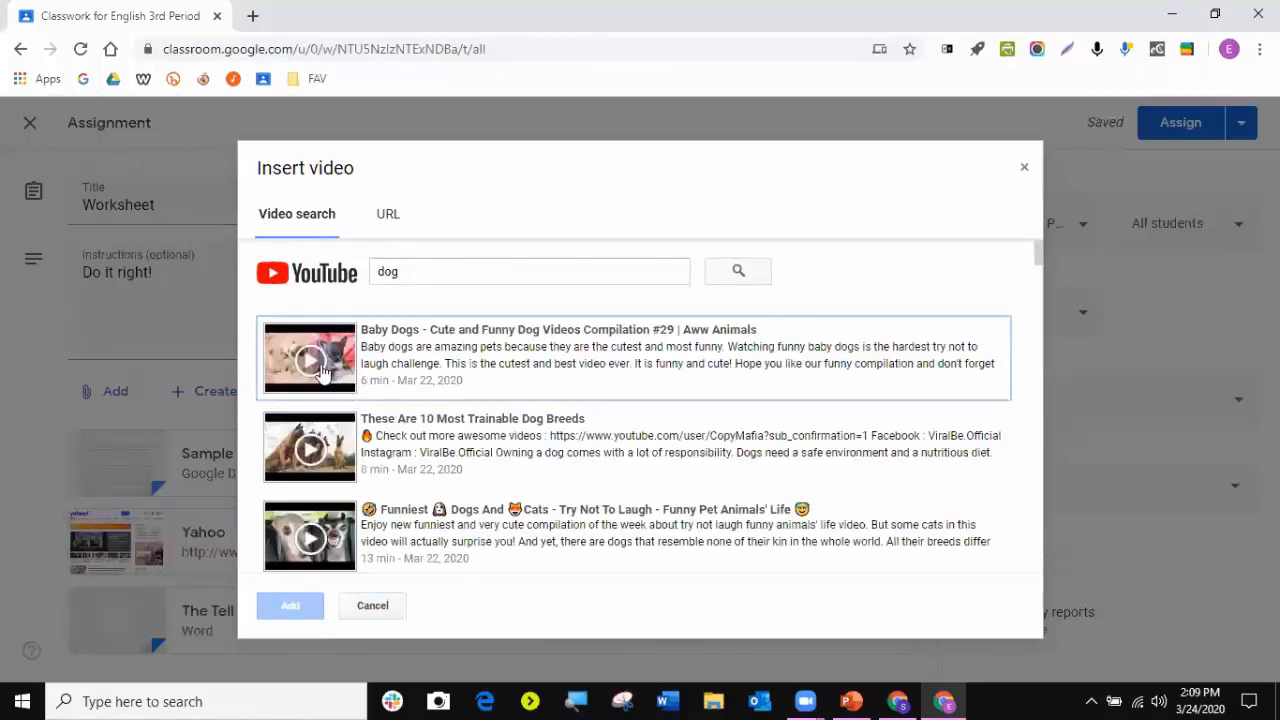
{"action": "left_click", "coordinate": [322, 372]}
{"action": "double_click", "coordinate": [322, 372]}
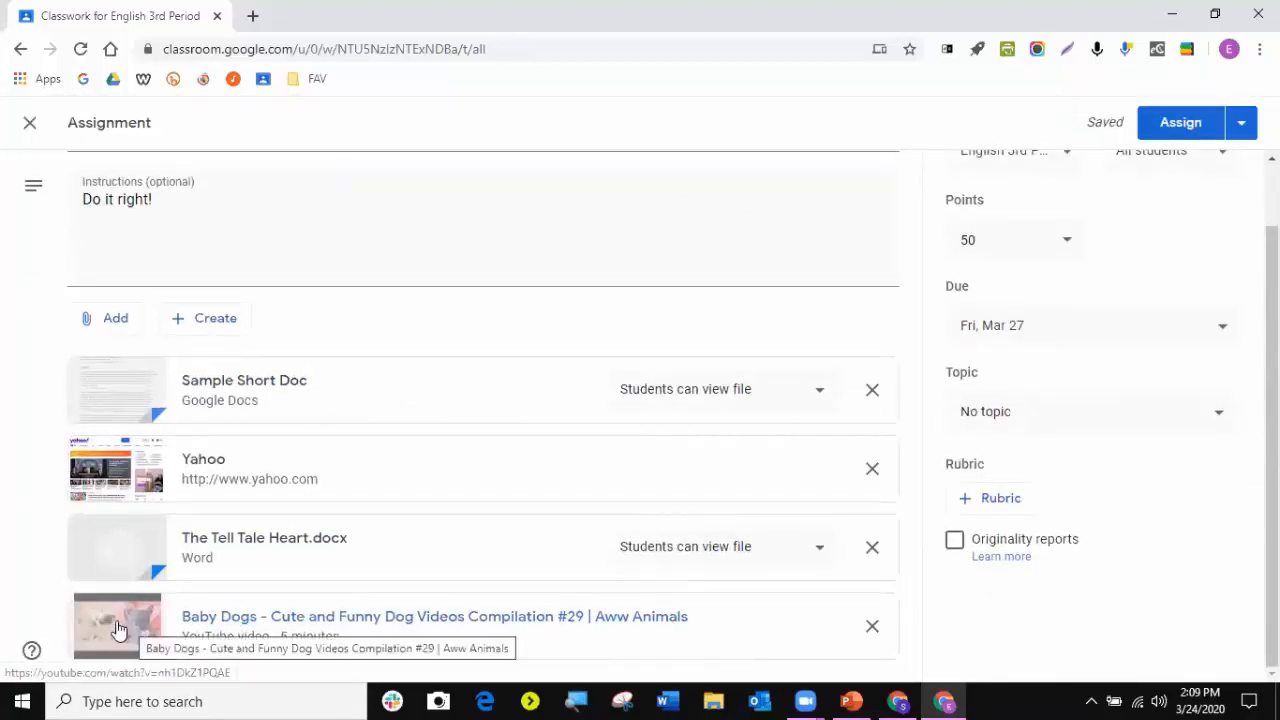
- Preview the attached Baby Dogs video, play it briefly, pause it, and return to the assignment
{"action": "left_click", "coordinate": [116, 625]}
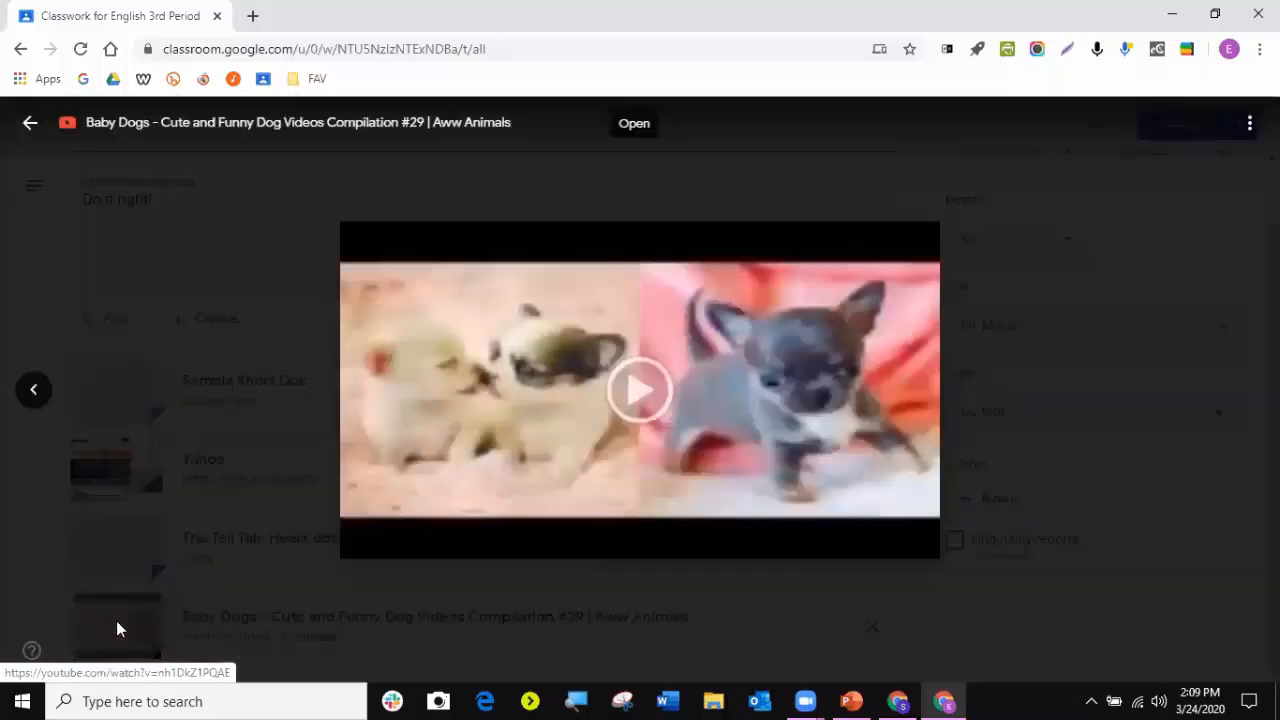
{"action": "left_click", "coordinate": [638, 388]}
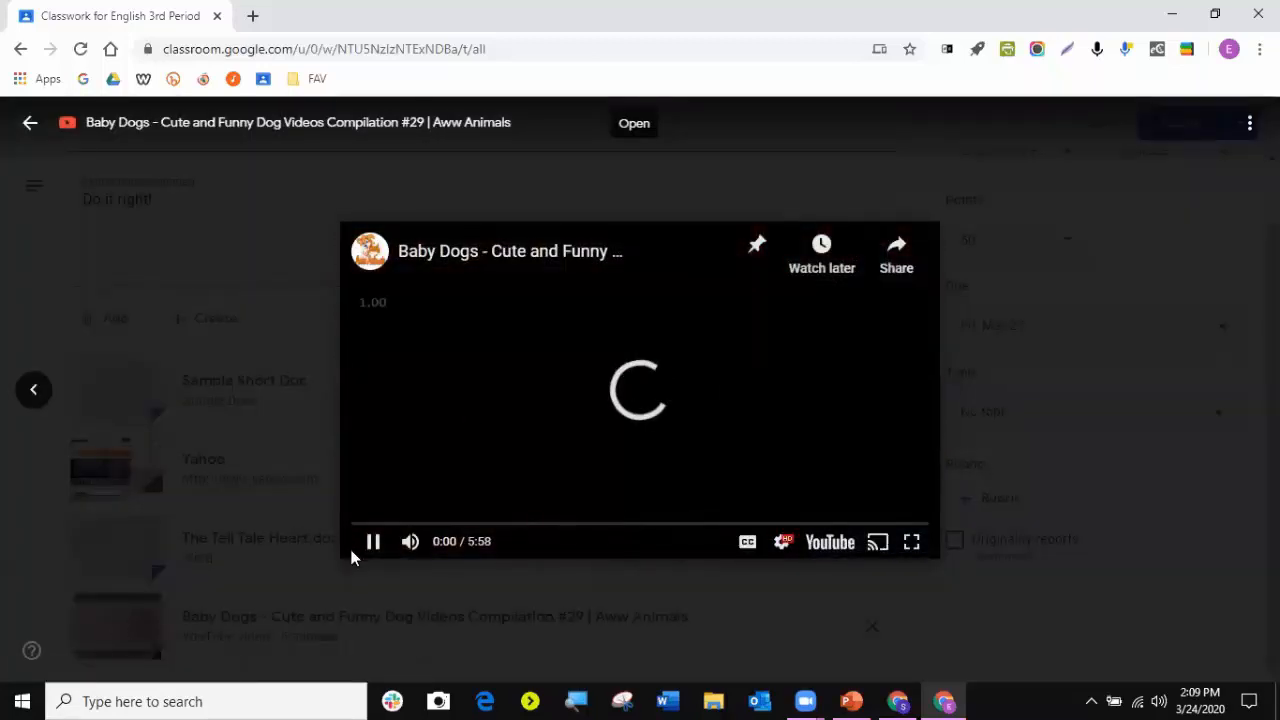
{"action": "left_click", "coordinate": [369, 543]}
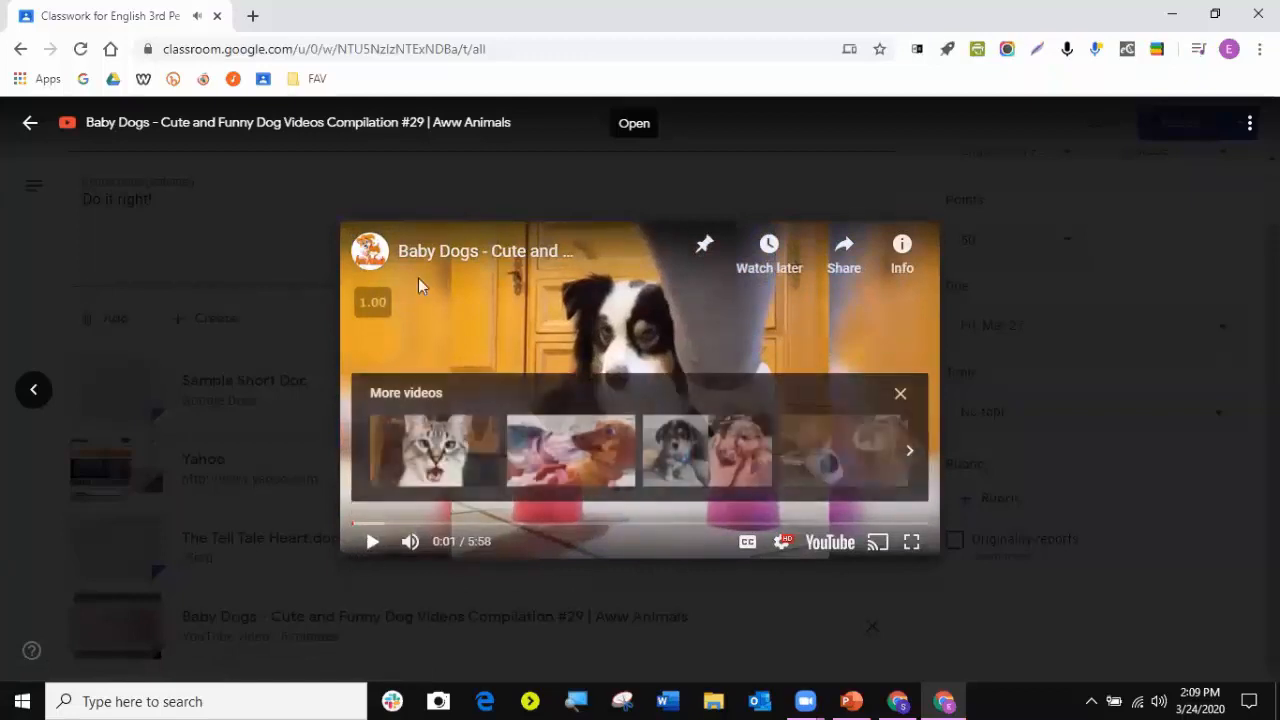
{"action": "left_click", "coordinate": [30, 122]}
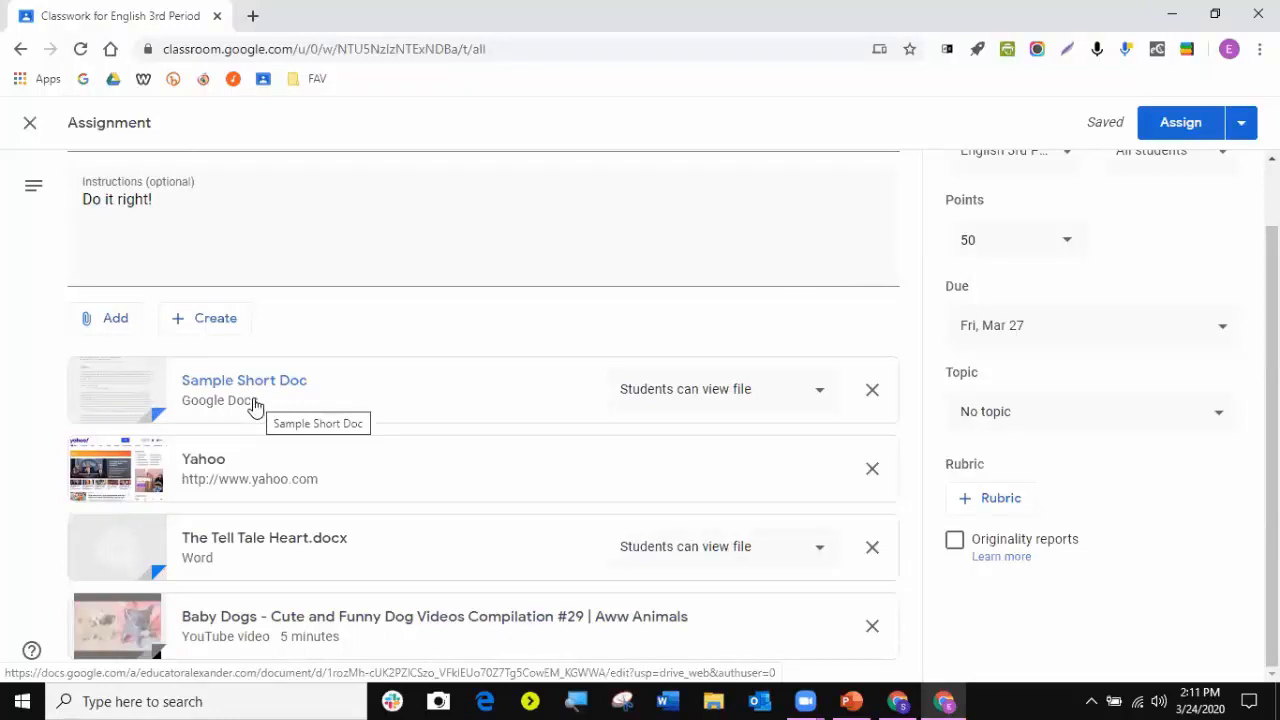
- Open Google Drive in a new browser tab and point out the Dogs.doc Word file and the Dogs Google Doc in My Drive
{"action": "left_click", "coordinate": [253, 16]}
{"action": "left_click", "coordinate": [113, 80]}
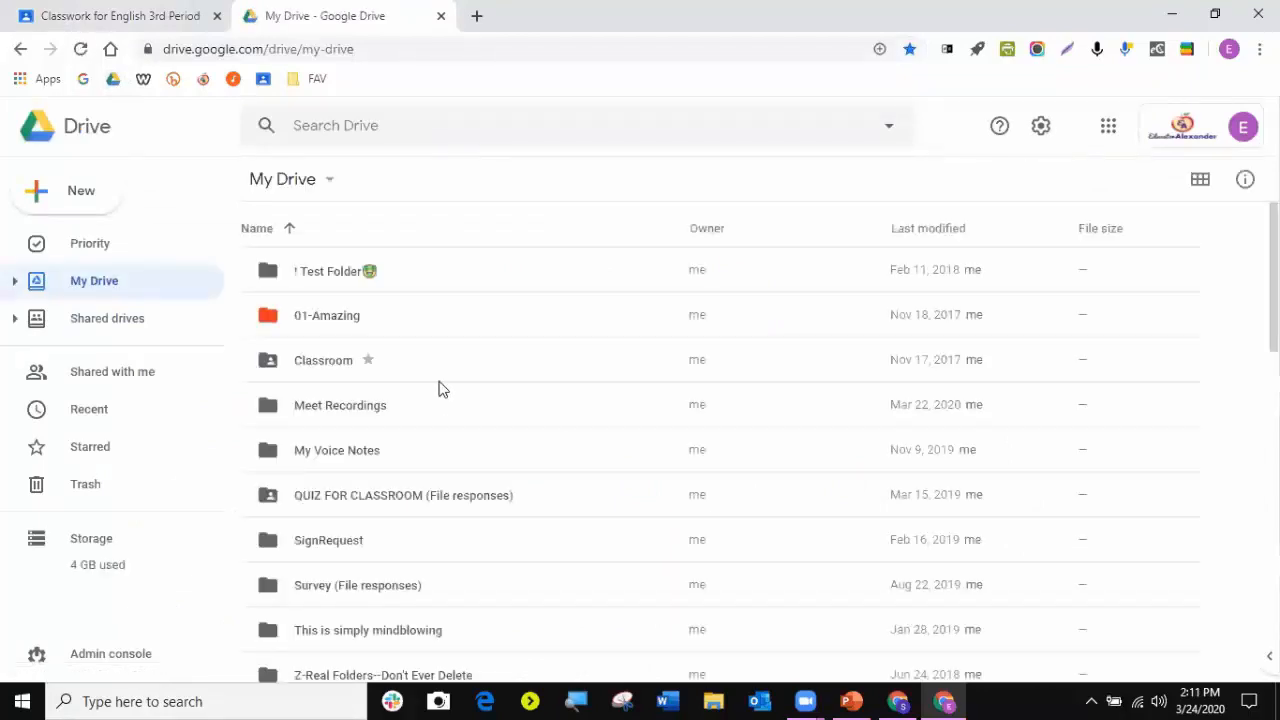
{"action": "scroll", "coordinate": [440, 388], "scroll_direction": "down", "scroll_amount": 1}
{"action": "scroll", "coordinate": [440, 388], "scroll_direction": "up", "scroll_amount": 2}
{"action": "scroll", "coordinate": [440, 388], "scroll_direction": "down", "scroll_amount": 5}
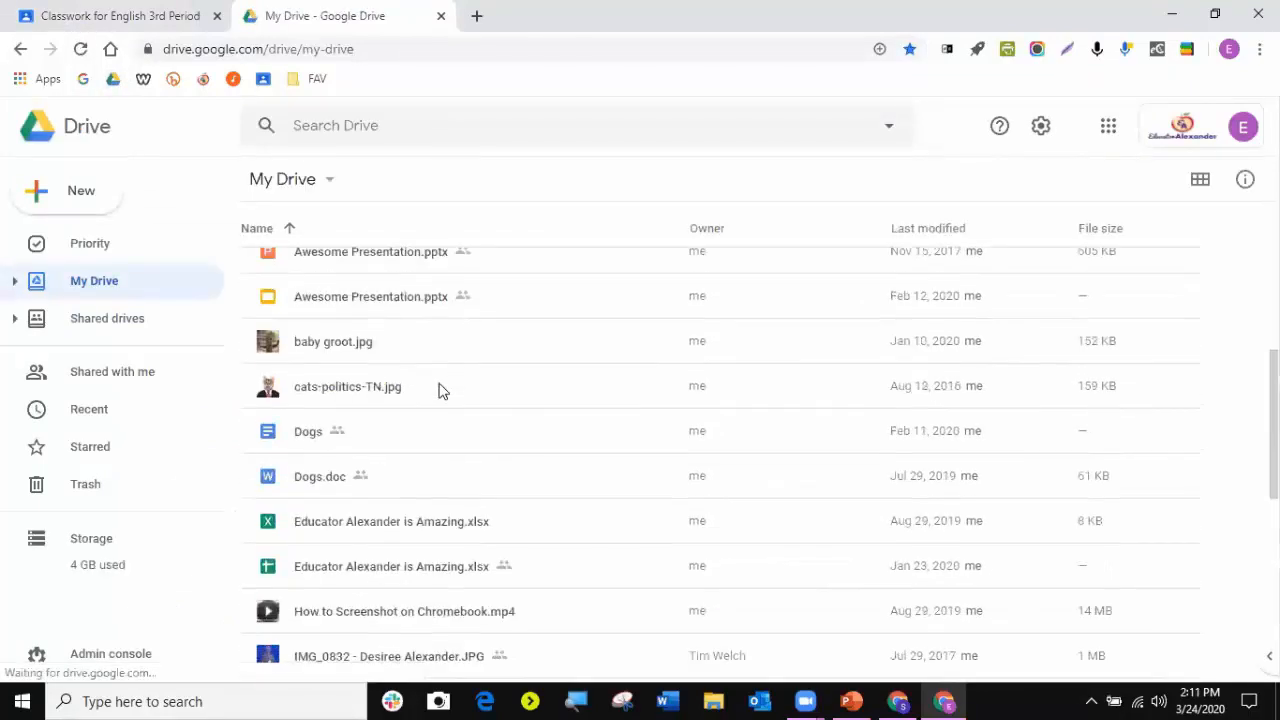
{"action": "scroll", "coordinate": [440, 390], "scroll_direction": "down", "scroll_amount": 1}
{"action": "left_click", "coordinate": [305, 383]}
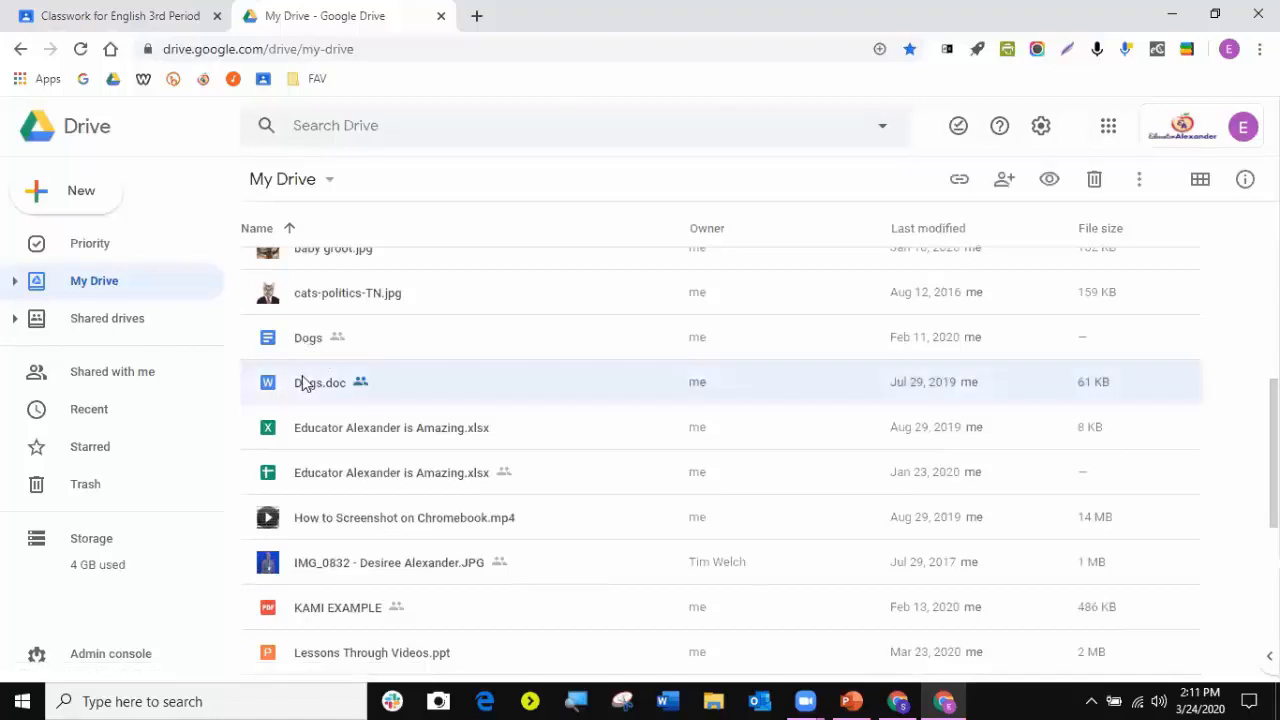
{"action": "left_click", "coordinate": [298, 346]}
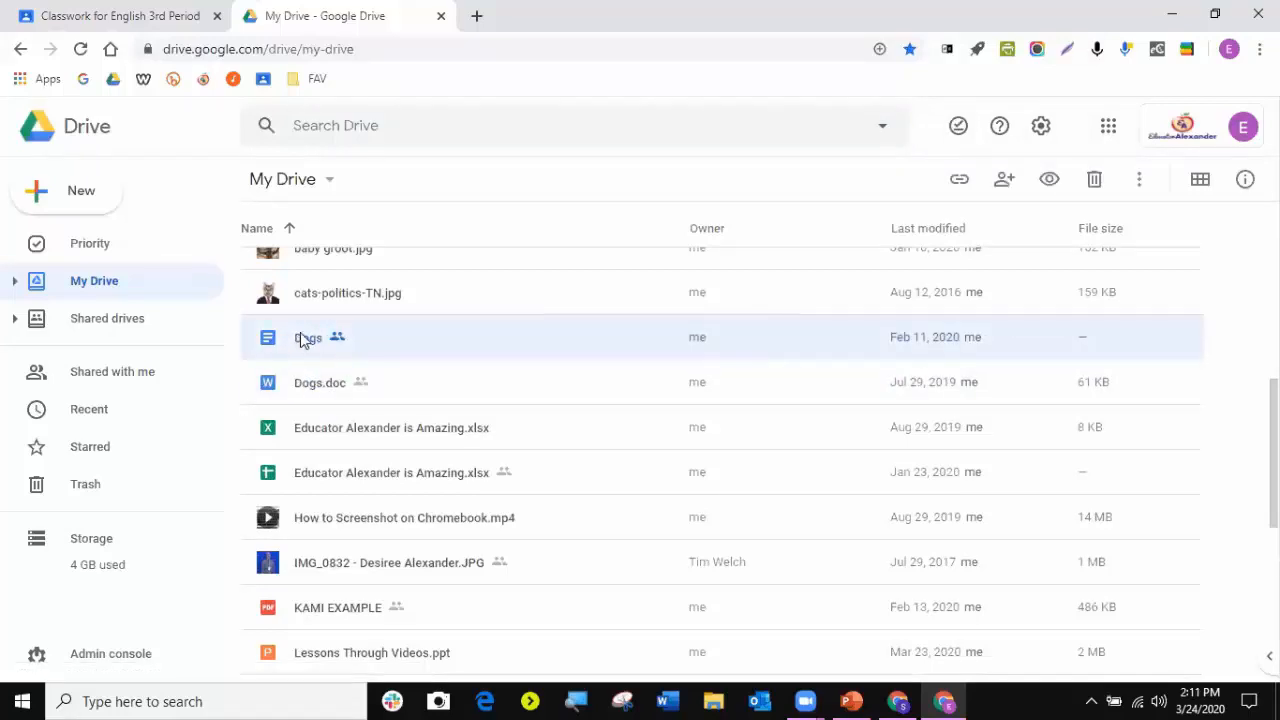
- Pin the Google Drive browser tab and return to the Classroom assignment
{"action": "right_click", "coordinate": [334, 22]}
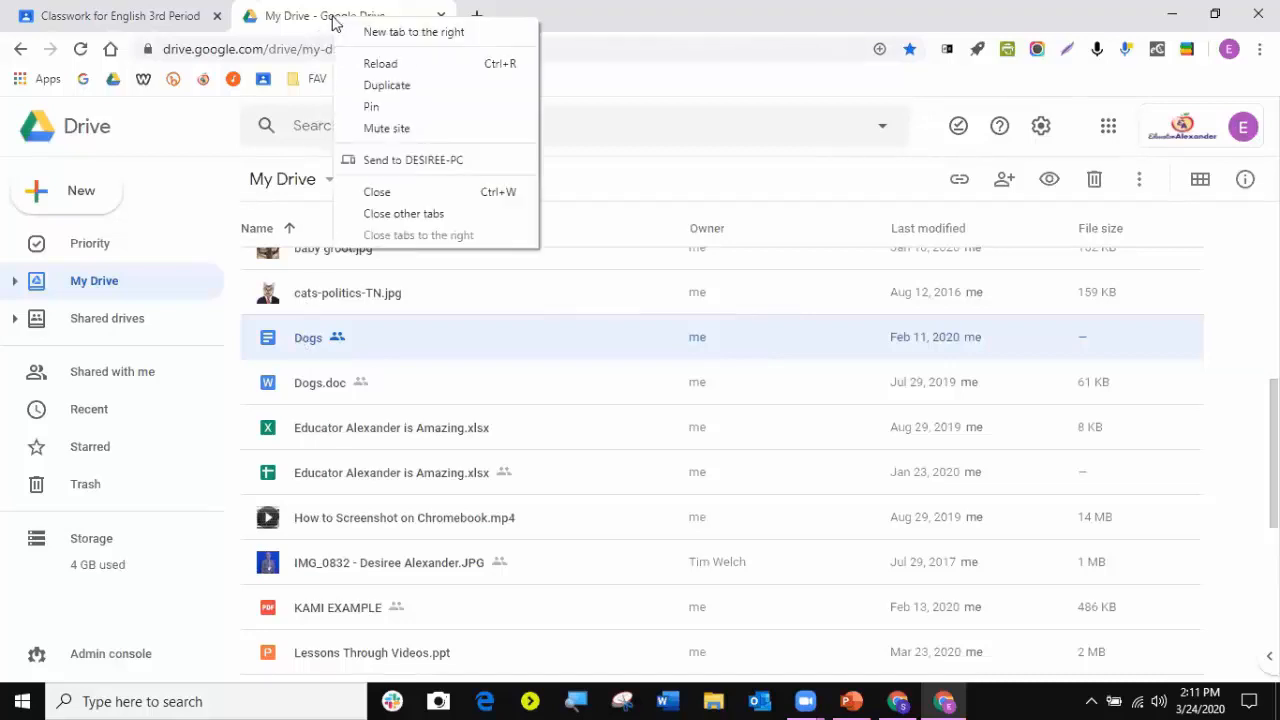
{"action": "left_click", "coordinate": [375, 107]}
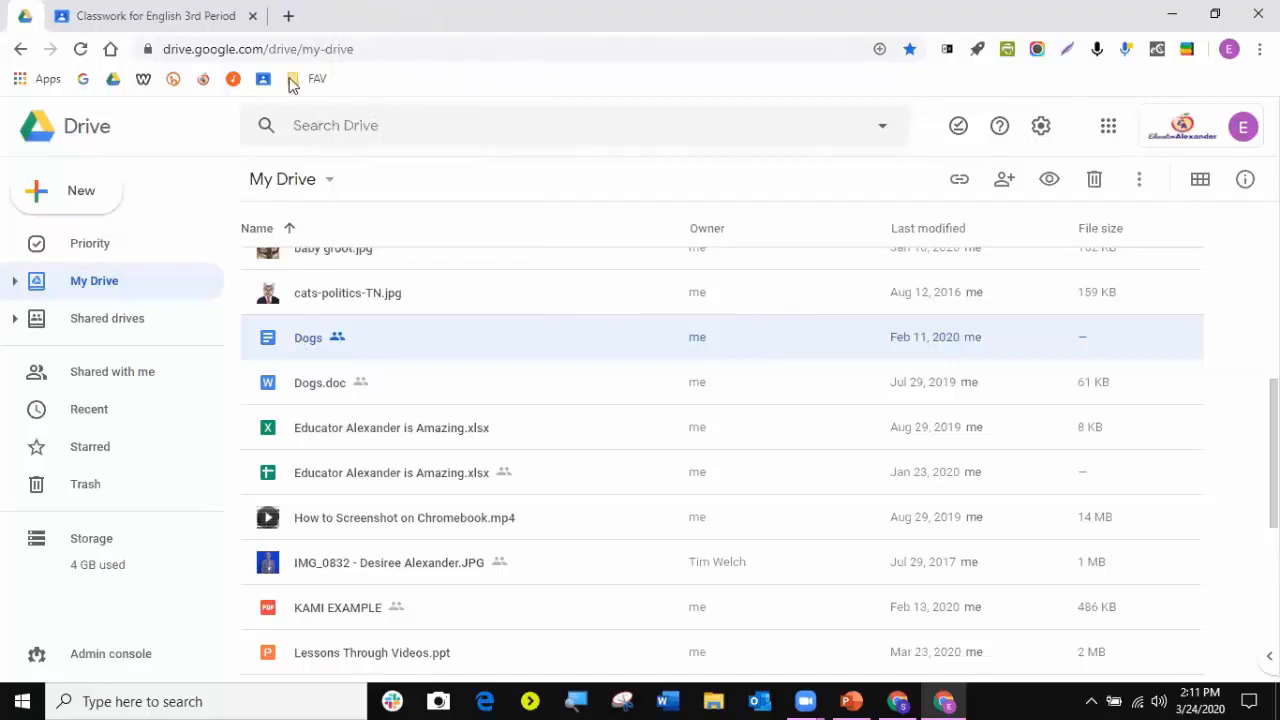
{"action": "left_click", "coordinate": [144, 18]}
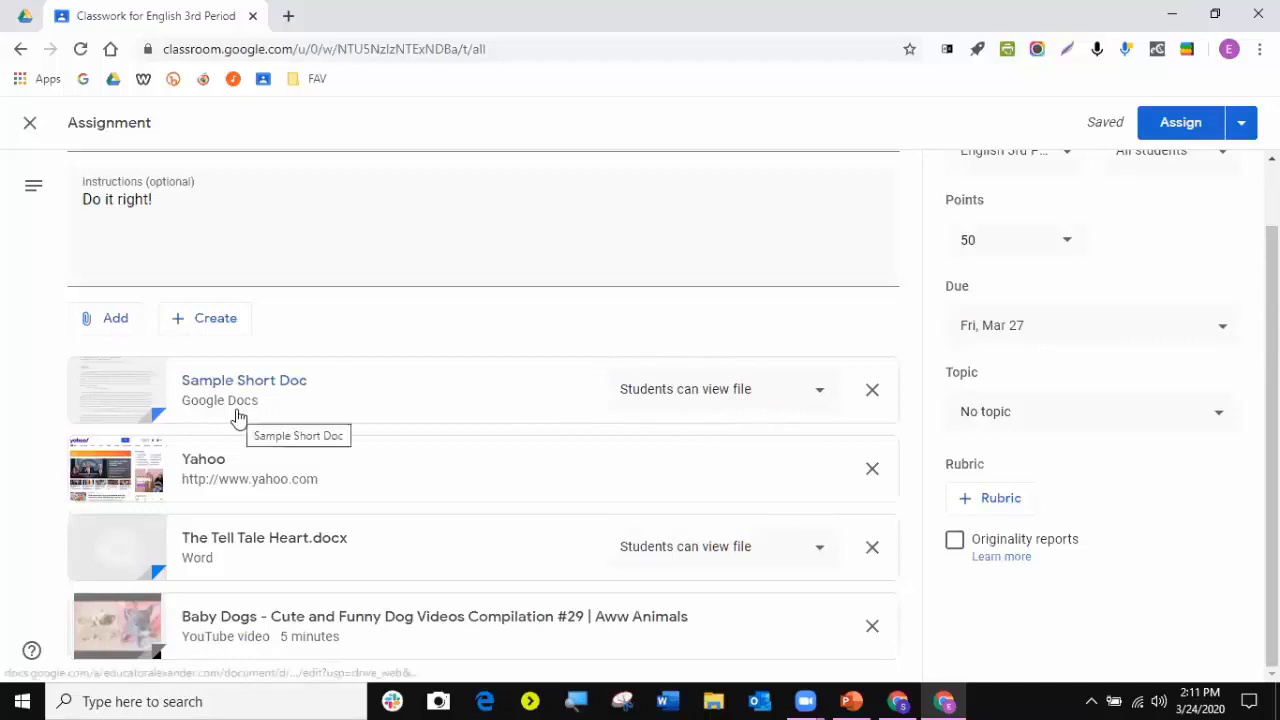
- Set the student access for Sample Short Doc to Students can edit file, and finally to Make a copy for each student
{"action": "left_click", "coordinate": [680, 395]}
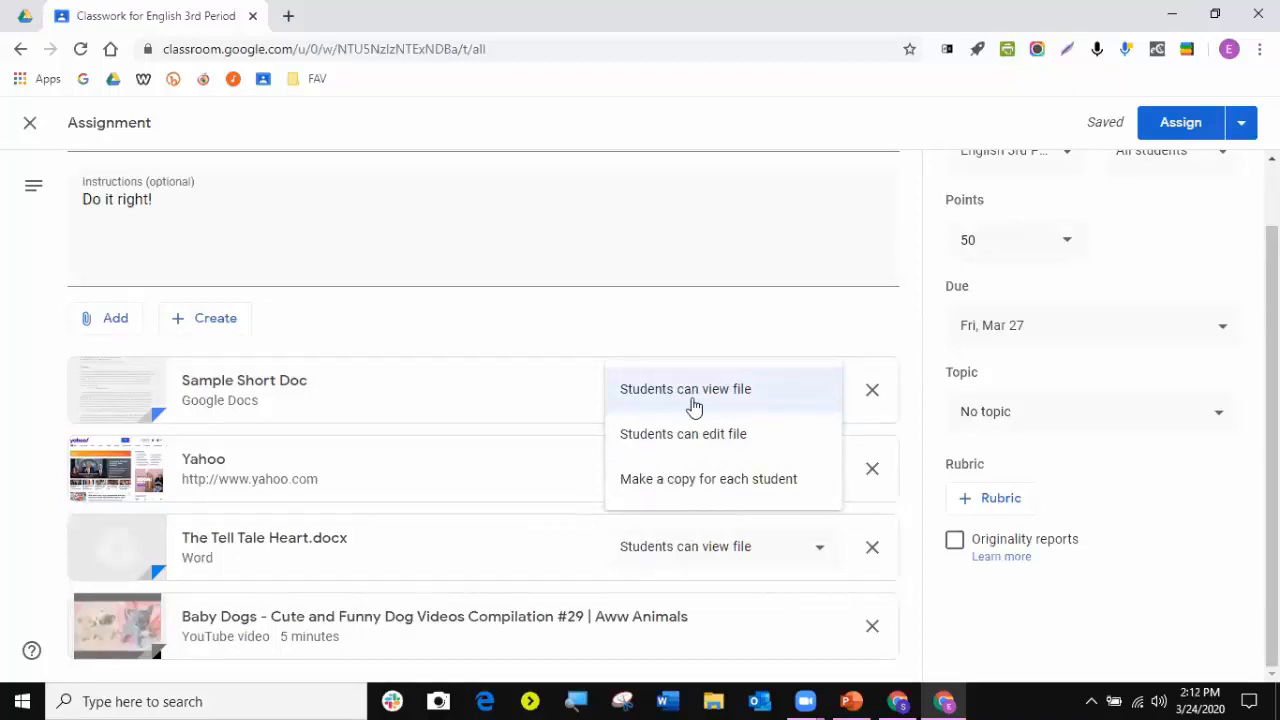
{"action": "left_click", "coordinate": [765, 451]}
{"action": "left_click", "coordinate": [751, 390]}
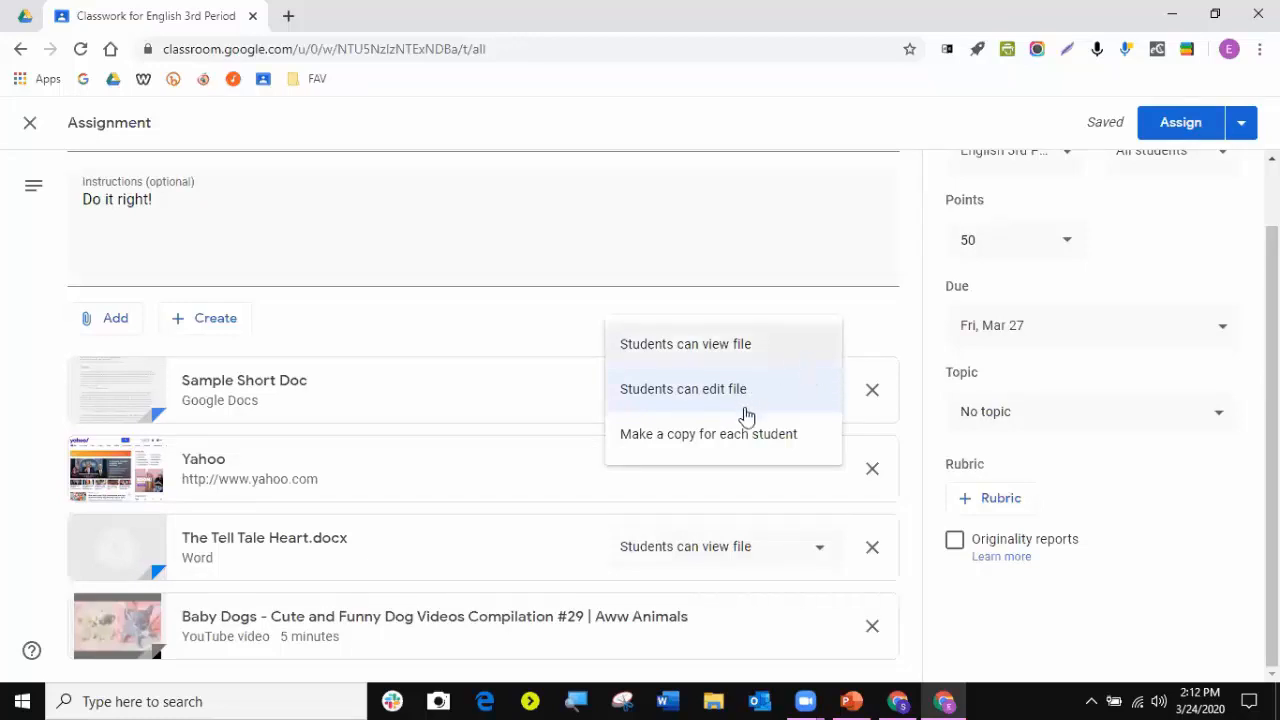
{"action": "left_click", "coordinate": [671, 388]}
{"action": "scroll", "coordinate": [350, 275], "scroll_direction": "up", "scroll_amount": 1}
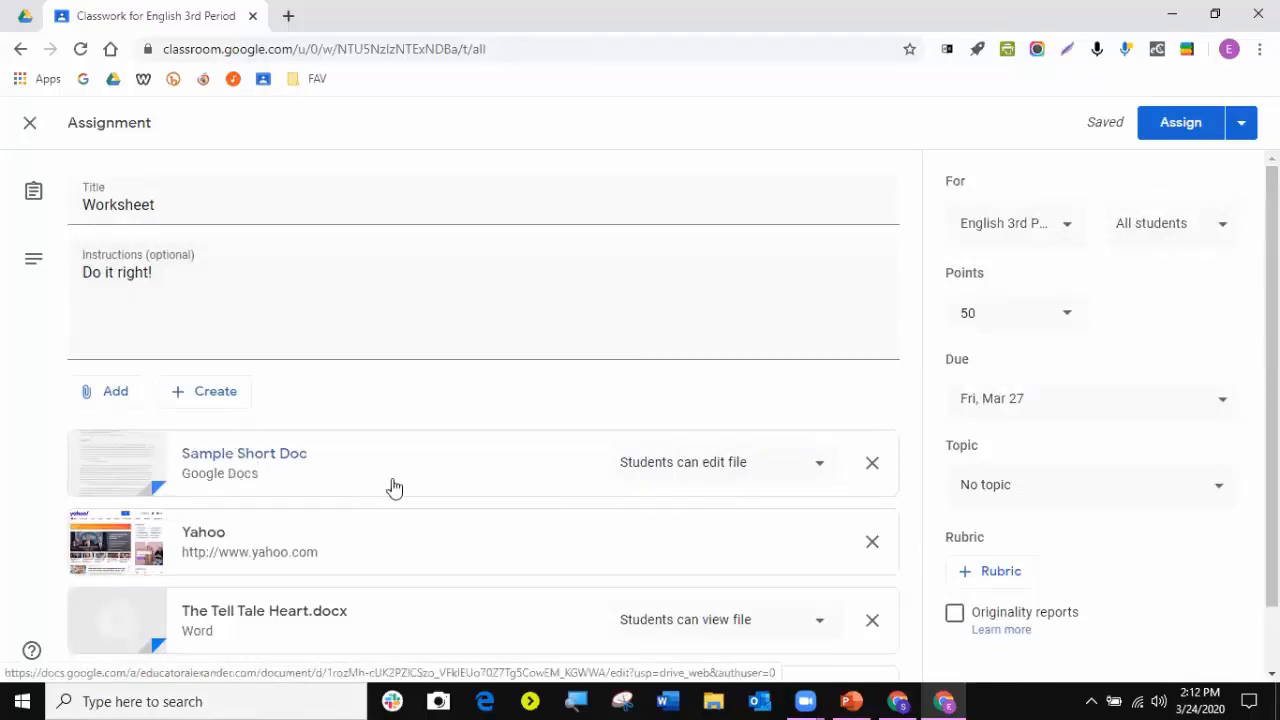
{"action": "scroll", "coordinate": [391, 486], "scroll_direction": "down", "scroll_amount": 1}
{"action": "left_click", "coordinate": [690, 390]}
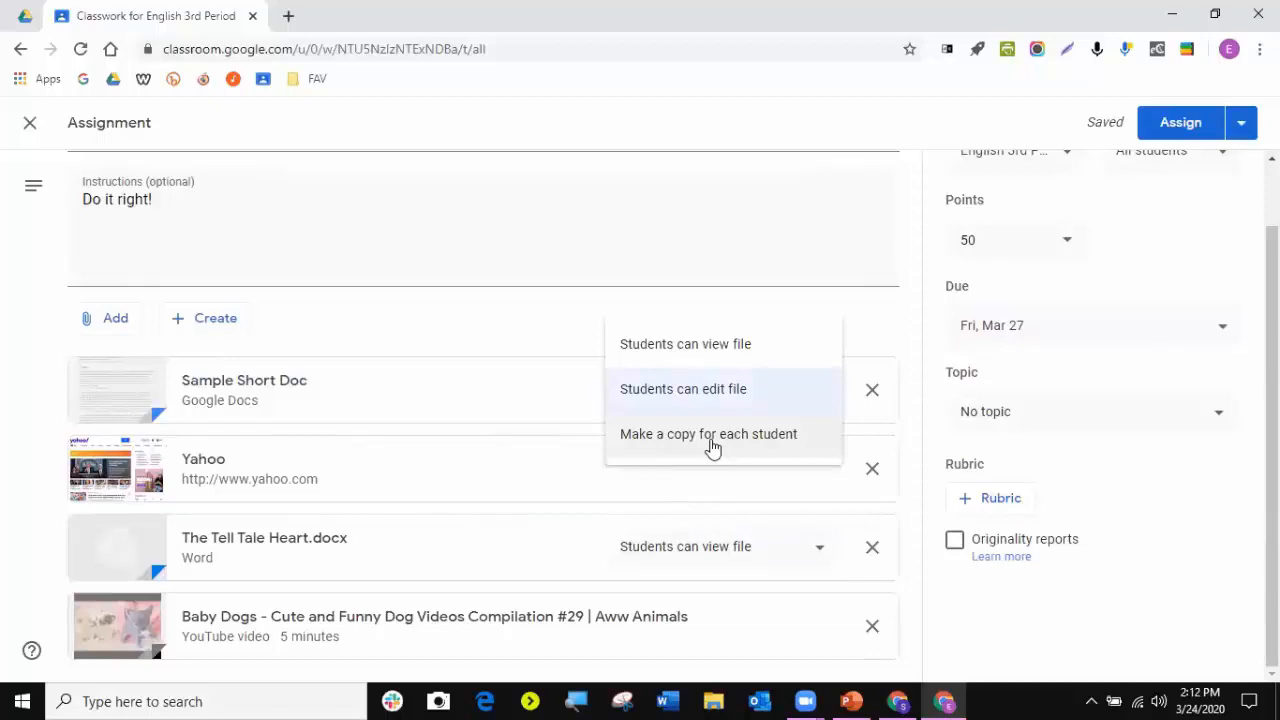
{"action": "left_click", "coordinate": [712, 440]}
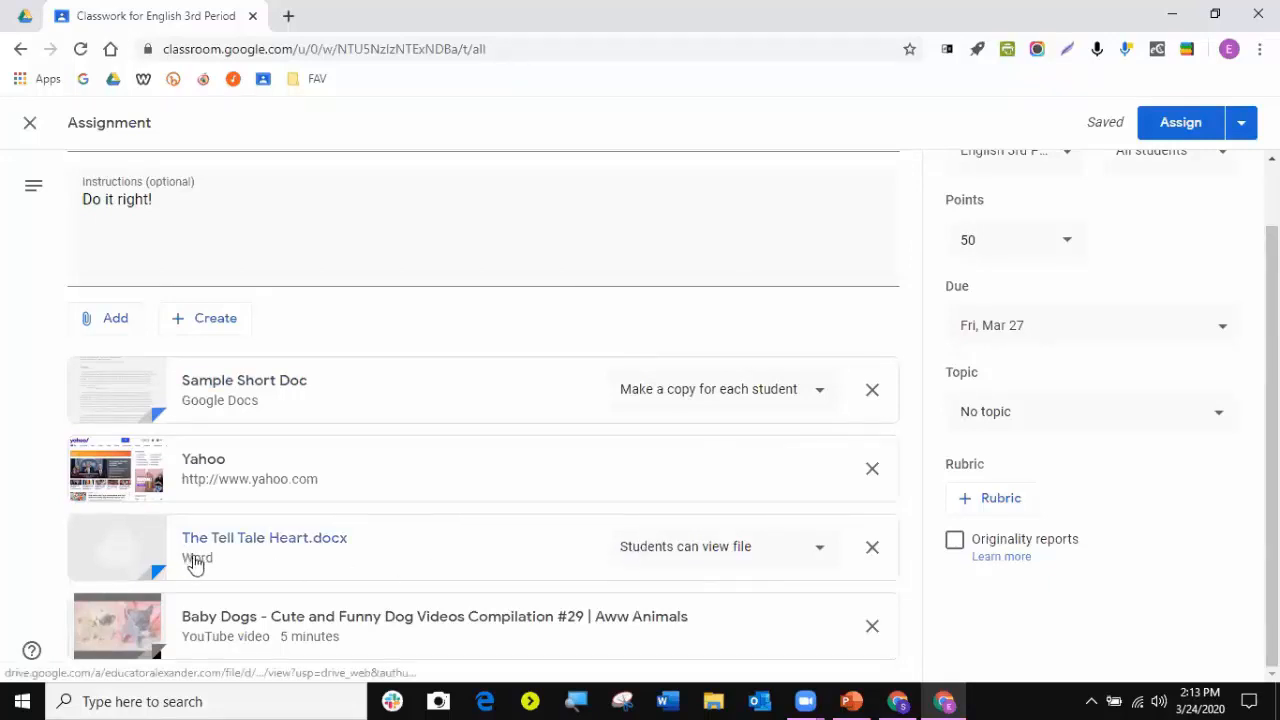
- Set The Tell Tale Heart.docx to Students can edit file, then switch it back to Students can view file
{"action": "left_click", "coordinate": [731, 557]}
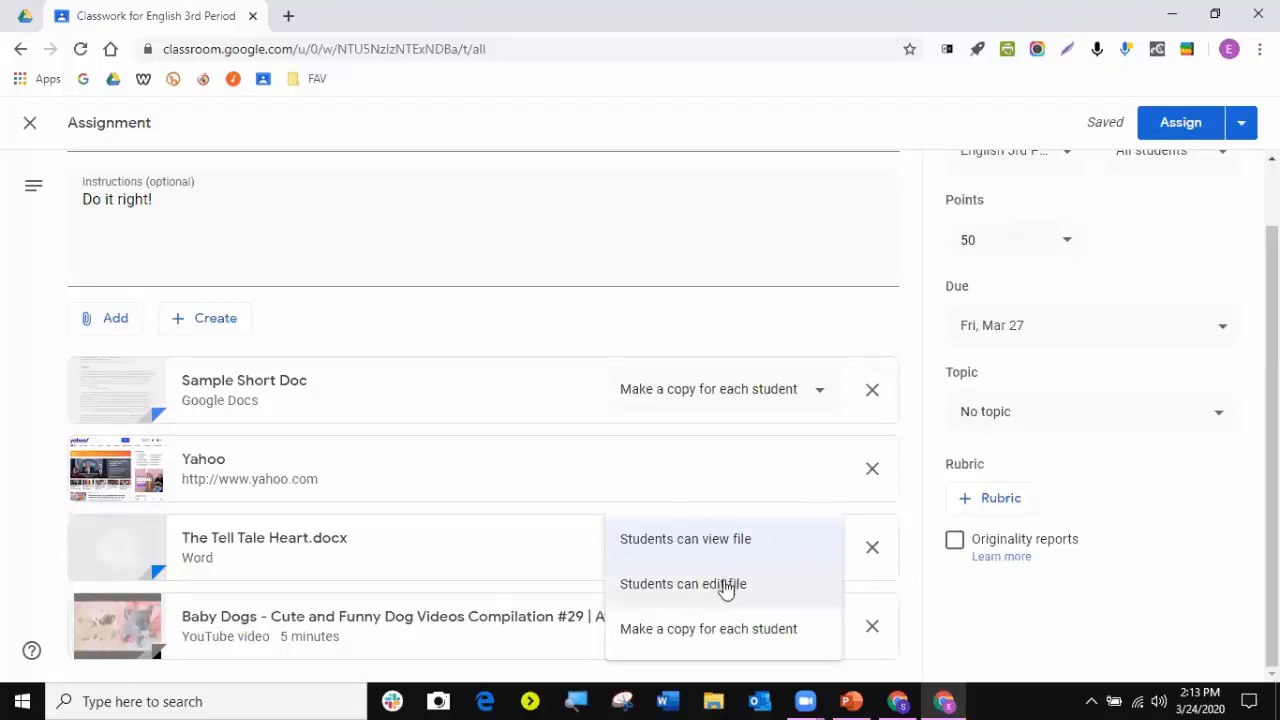
{"action": "left_click", "coordinate": [731, 588]}
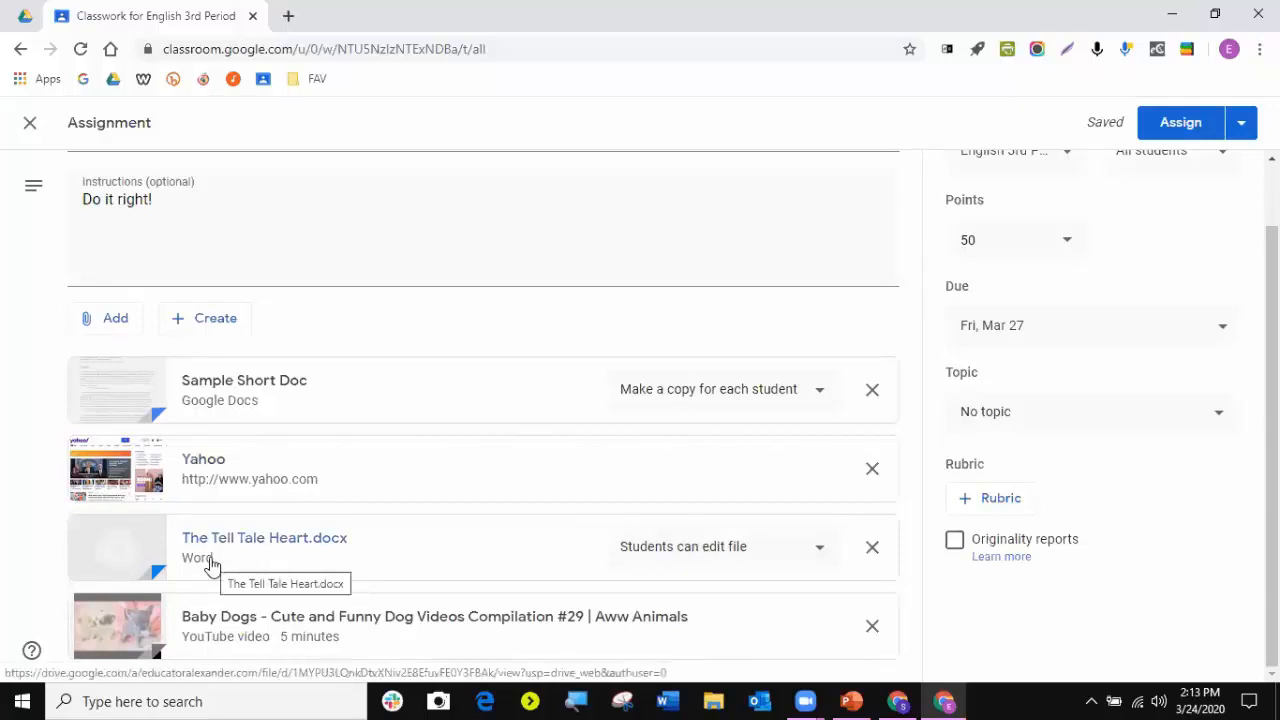
{"action": "left_click", "coordinate": [702, 556]}
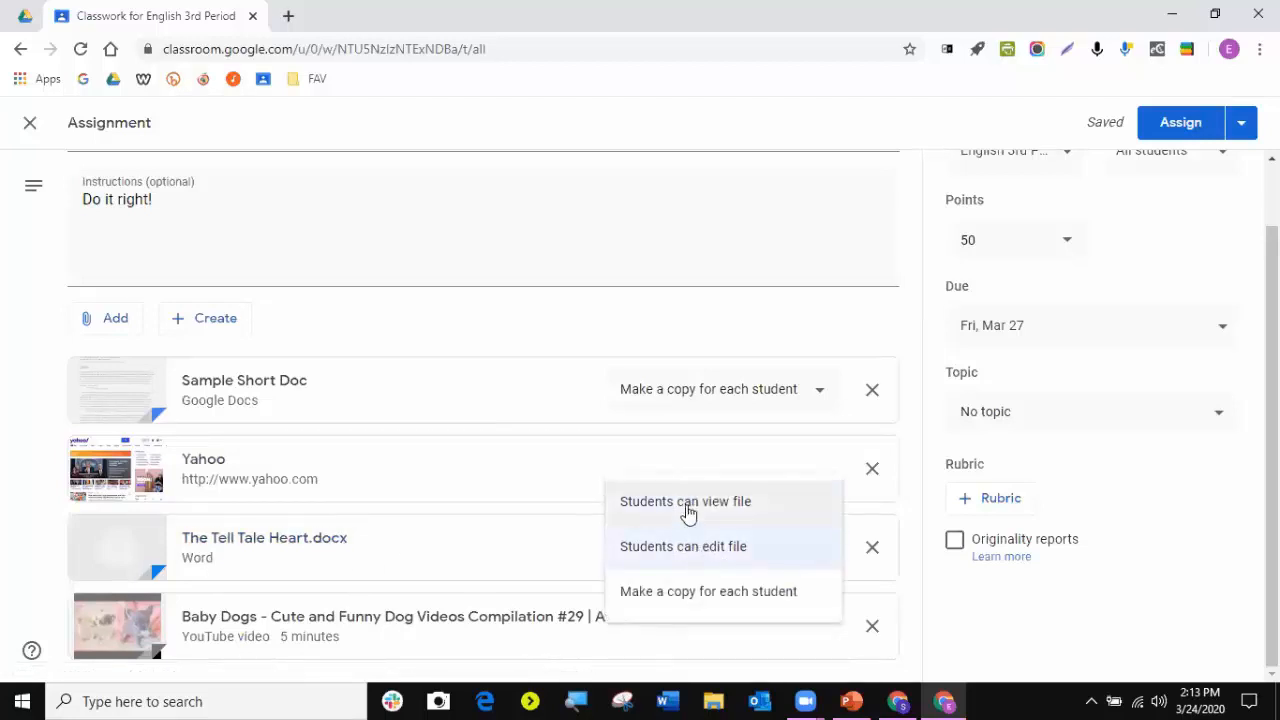
{"action": "left_click", "coordinate": [686, 506]}
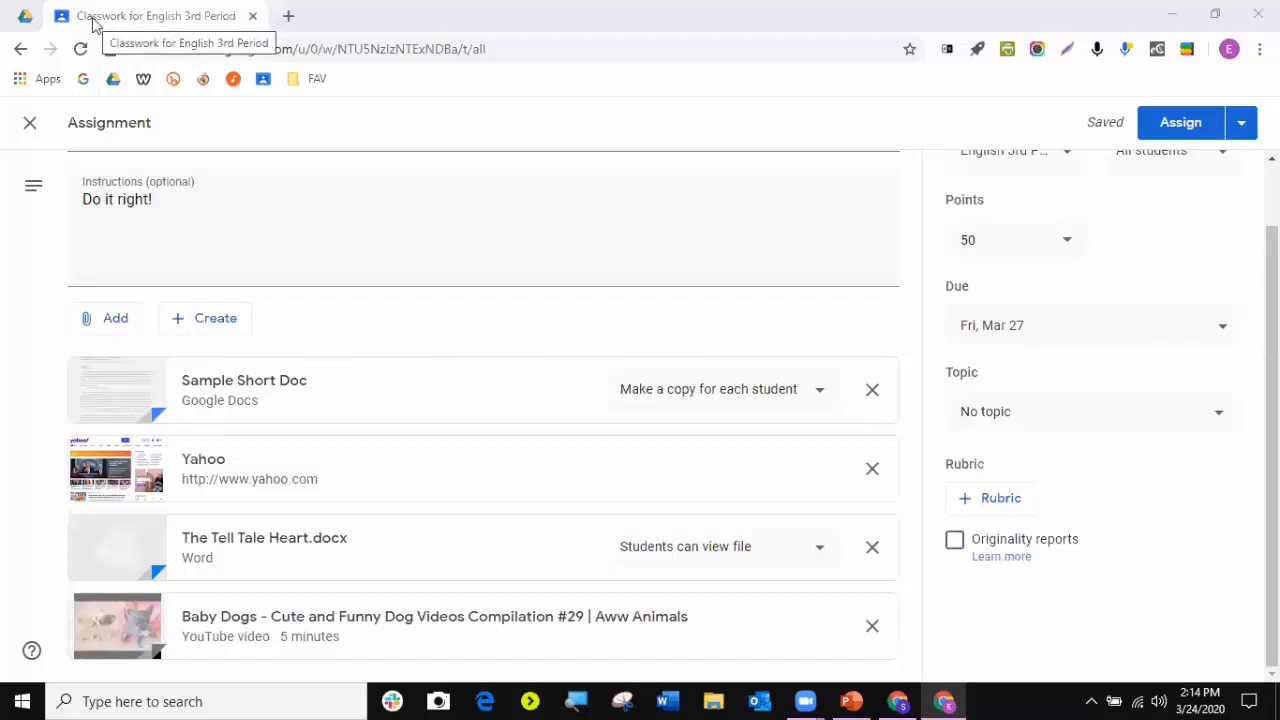
- Switch between the pinned Google Drive and the Classroom assignment, and view Drive's options for creating new items
{"action": "left_click", "coordinate": [28, 17]}
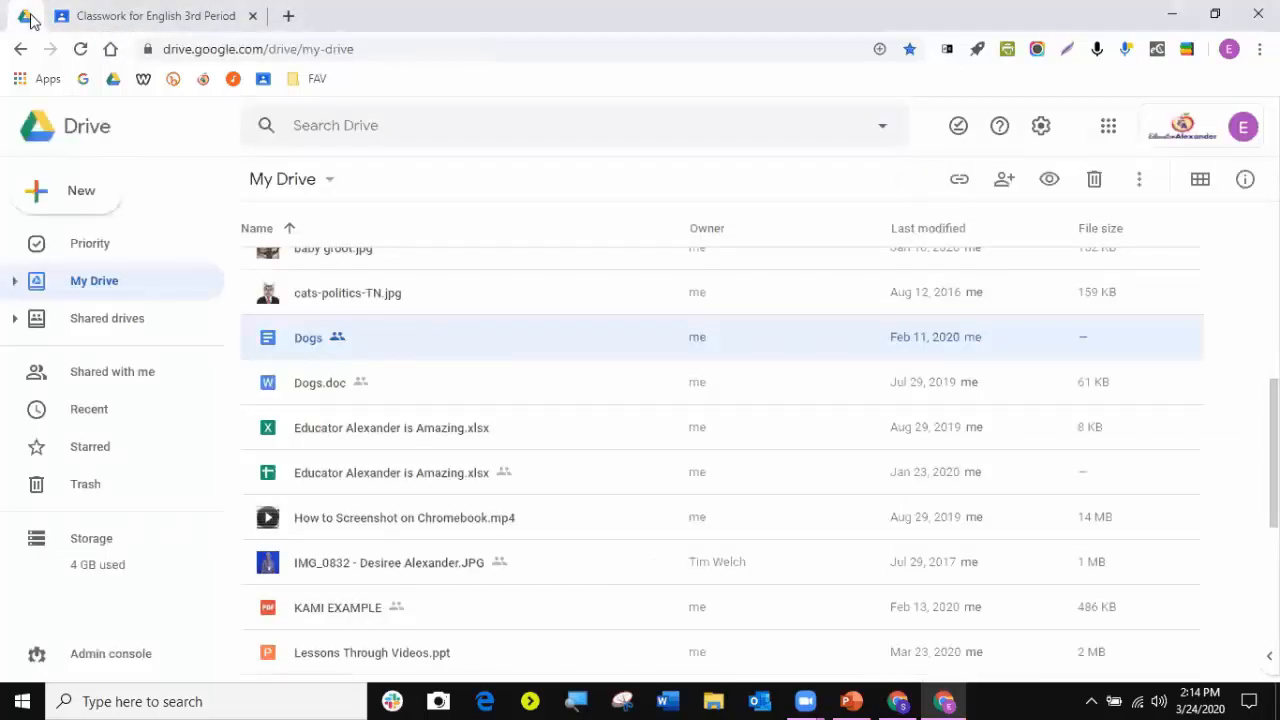
{"action": "left_click", "coordinate": [110, 18]}
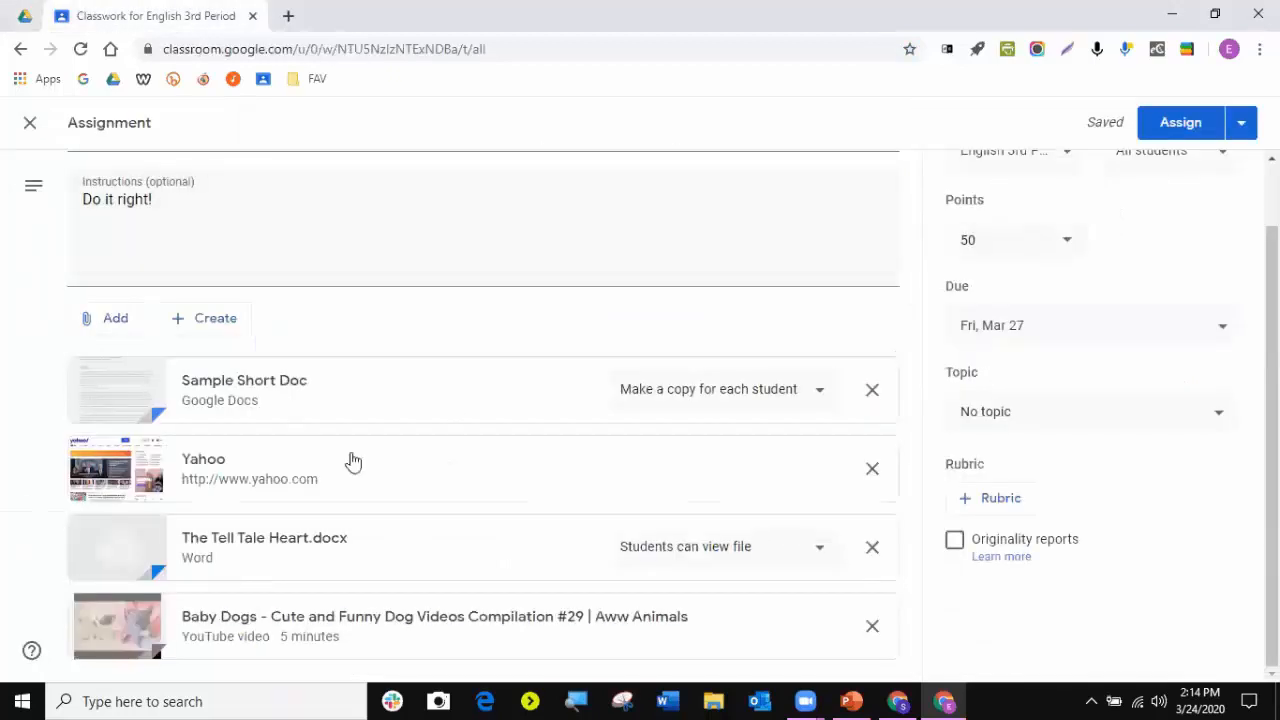
{"action": "left_click", "coordinate": [24, 16]}
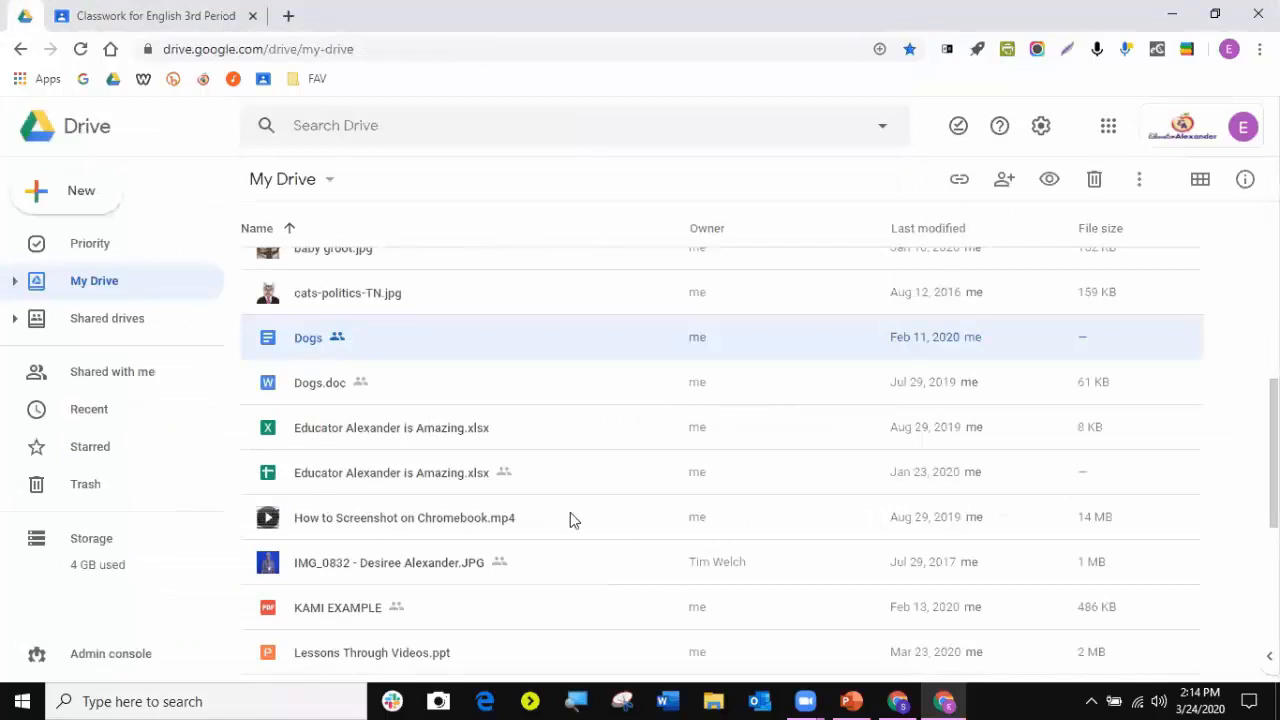
{"action": "left_click", "coordinate": [88, 201]}
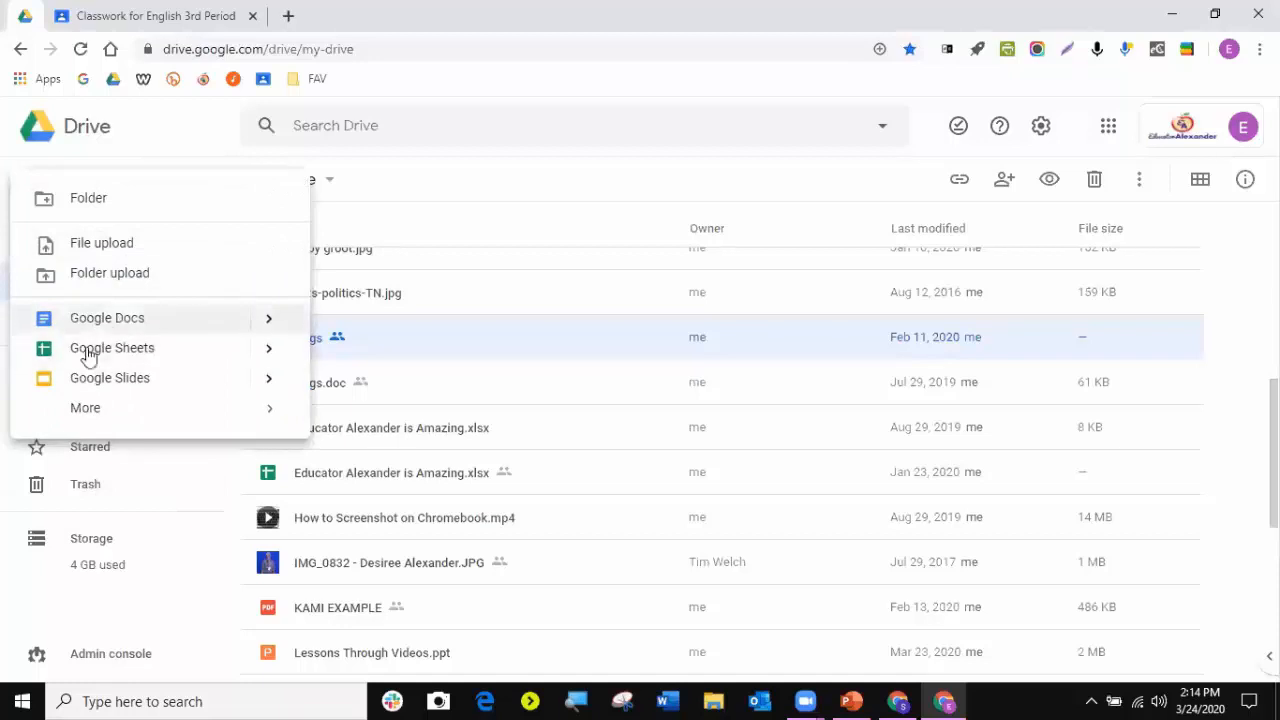
- Open educatoralexander.com in a new browser tab, pin it ahead of the Google Drive tab, and return to the Classroom assignment
{"action": "left_click", "coordinate": [288, 16]}
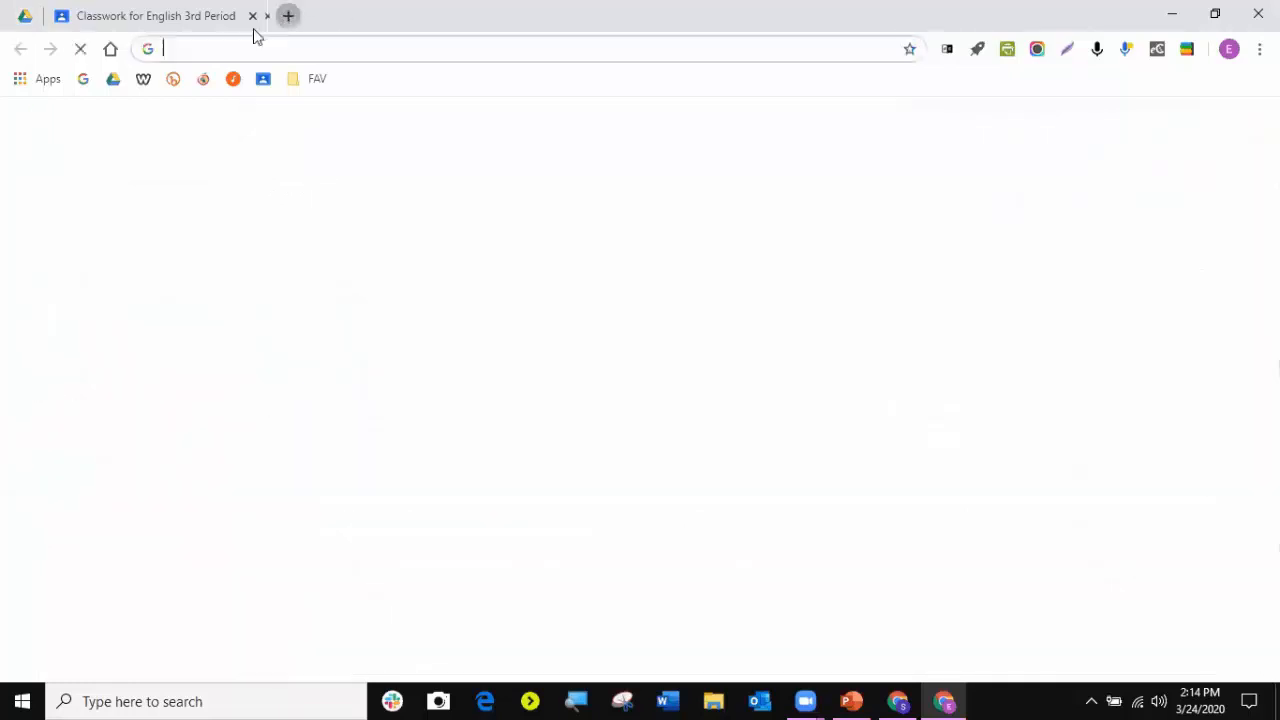
{"action": "left_click", "coordinate": [205, 79]}
{"action": "right_click", "coordinate": [368, 16]}
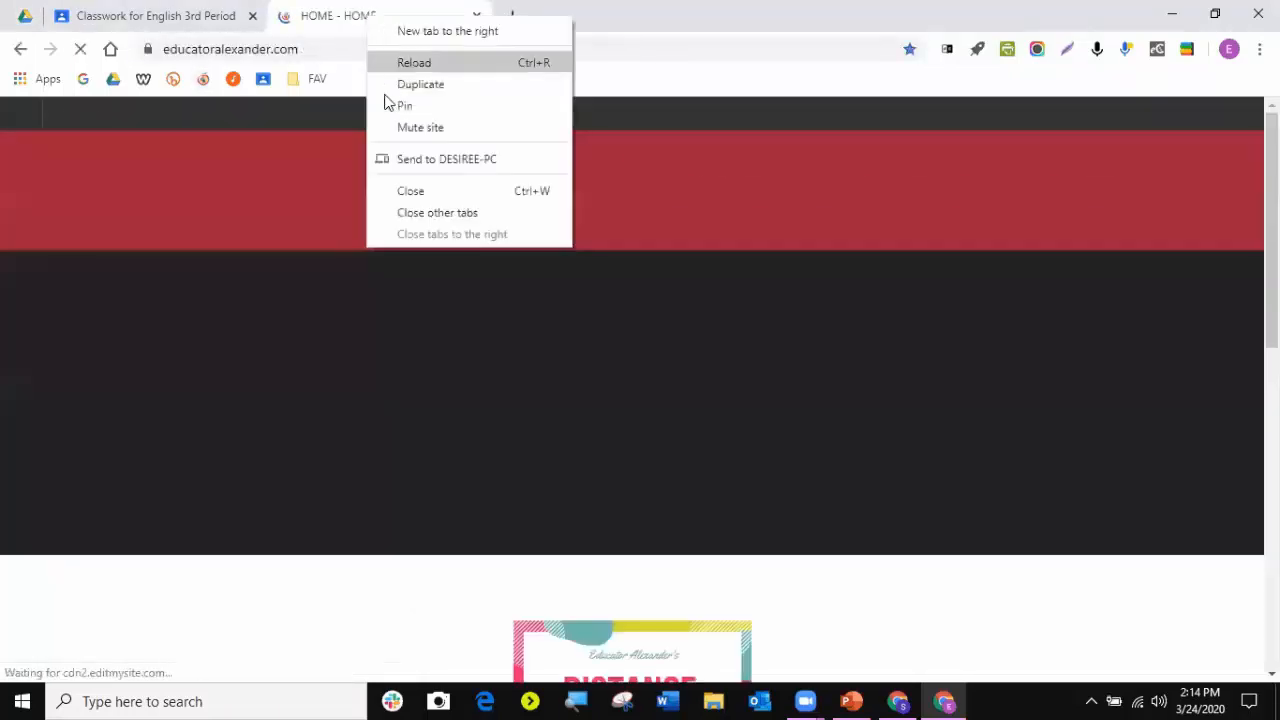
{"action": "left_click", "coordinate": [401, 110]}
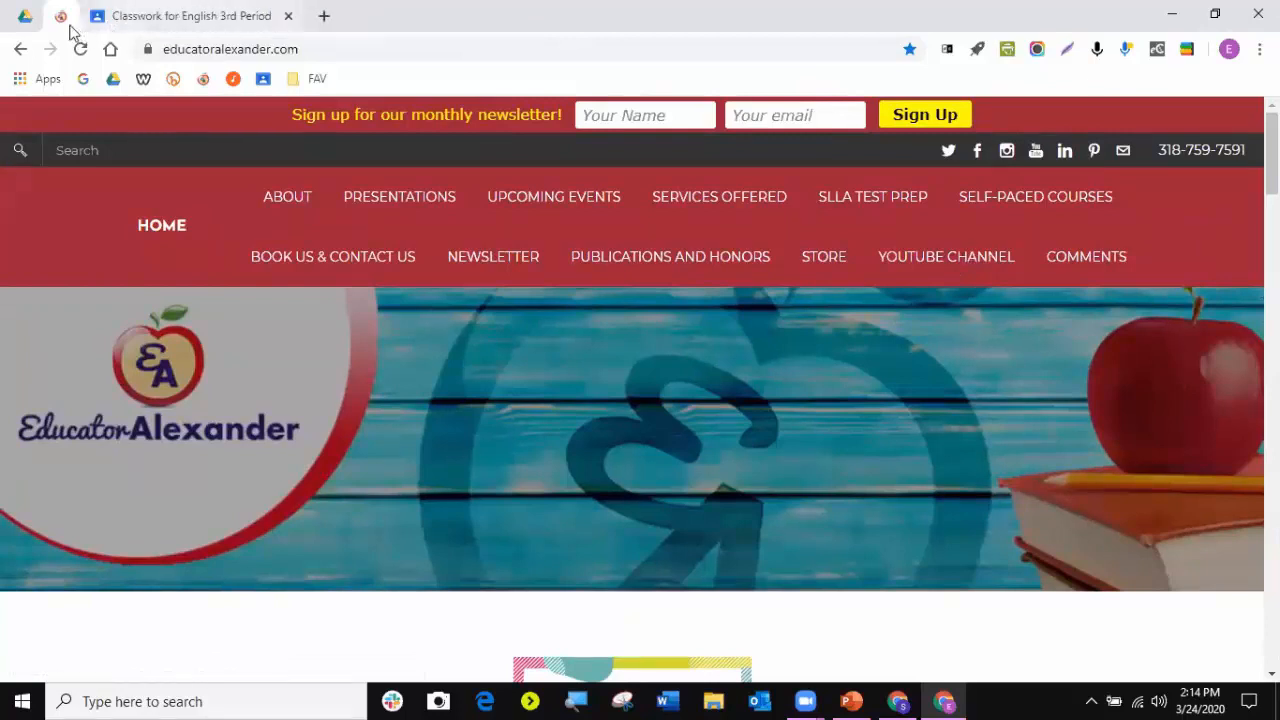
{"action": "left_click_drag", "start_coordinate": [25, 17], "coordinate": [57, 19]}
{"action": "left_click", "coordinate": [132, 15]}
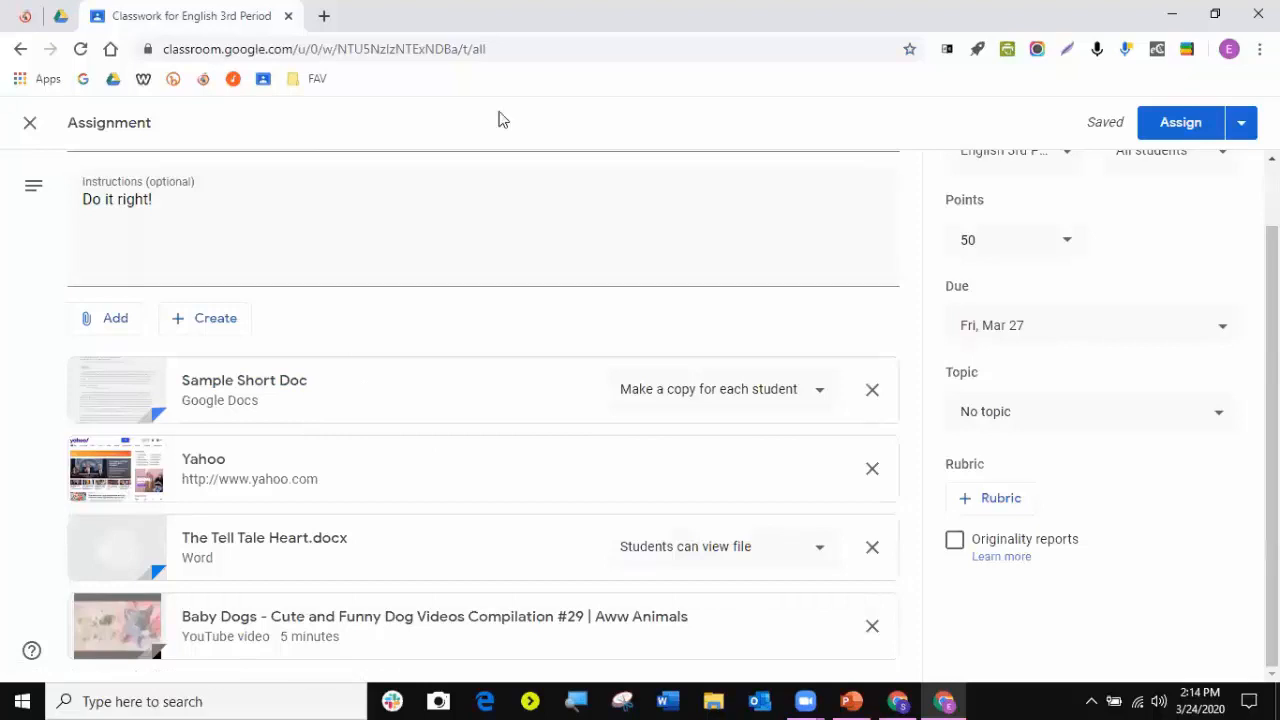
- Create a new Google Slides presentation from Google Drive and name it "History Presentation 1st block"
{"action": "left_click", "coordinate": [62, 20]}
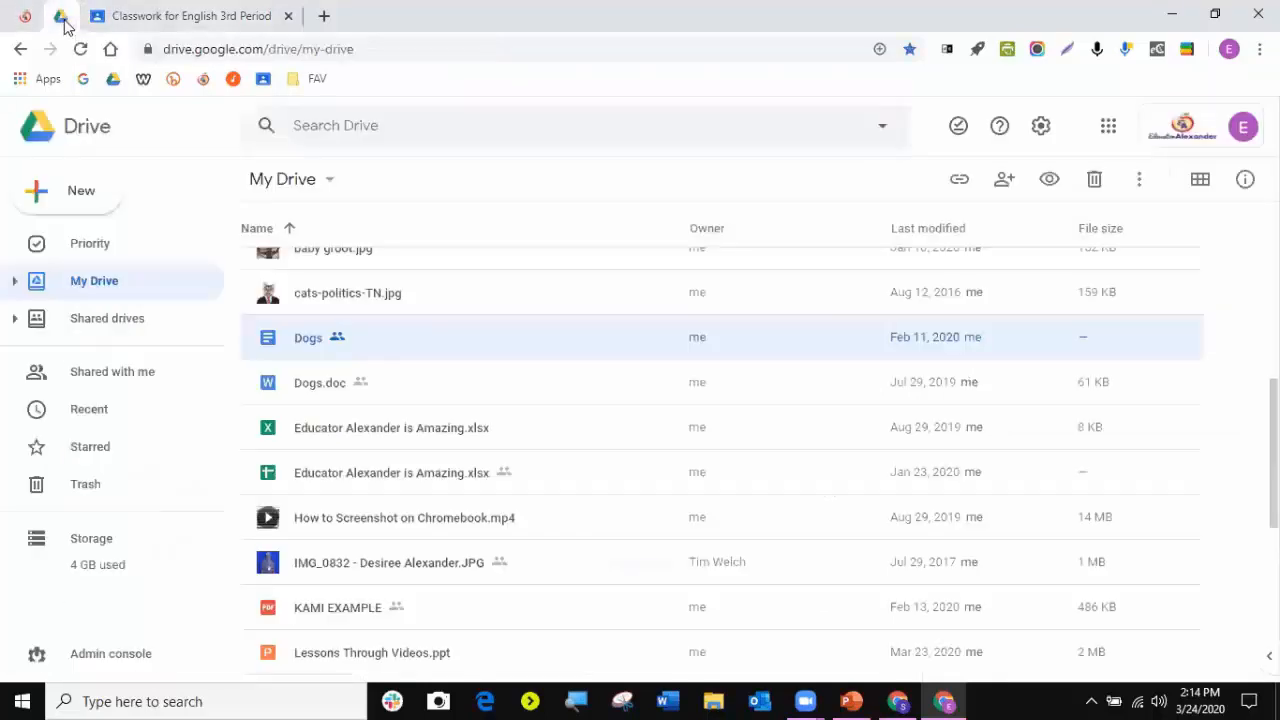
{"action": "left_click", "coordinate": [80, 192]}
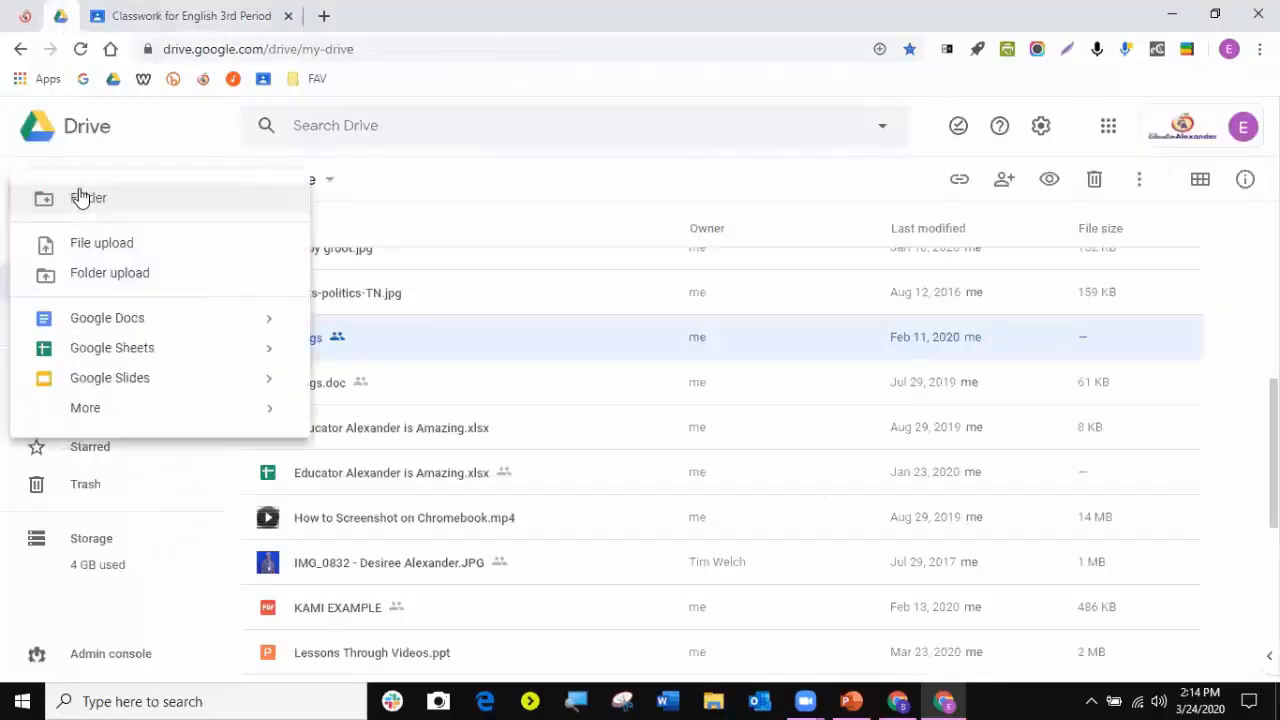
{"action": "left_click", "coordinate": [82, 386]}
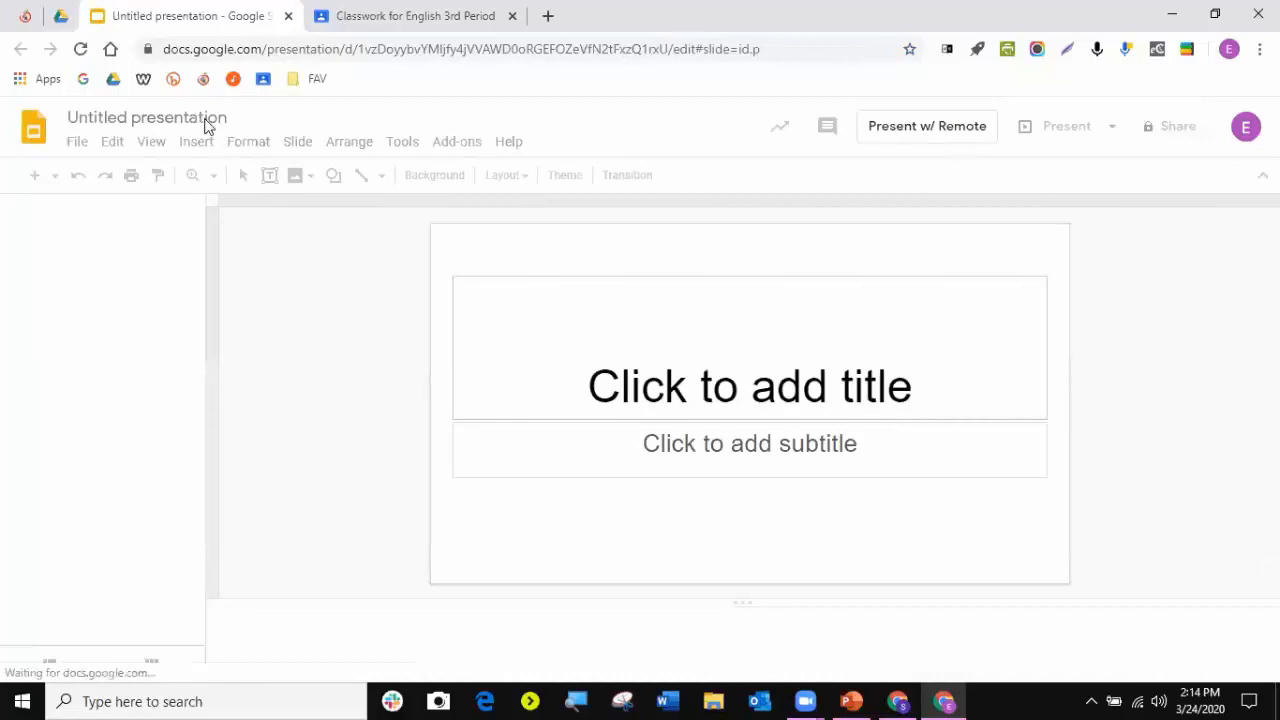
{"action": "left_click", "coordinate": [212, 118]}
{"action": "left_click", "coordinate": [232, 117]}
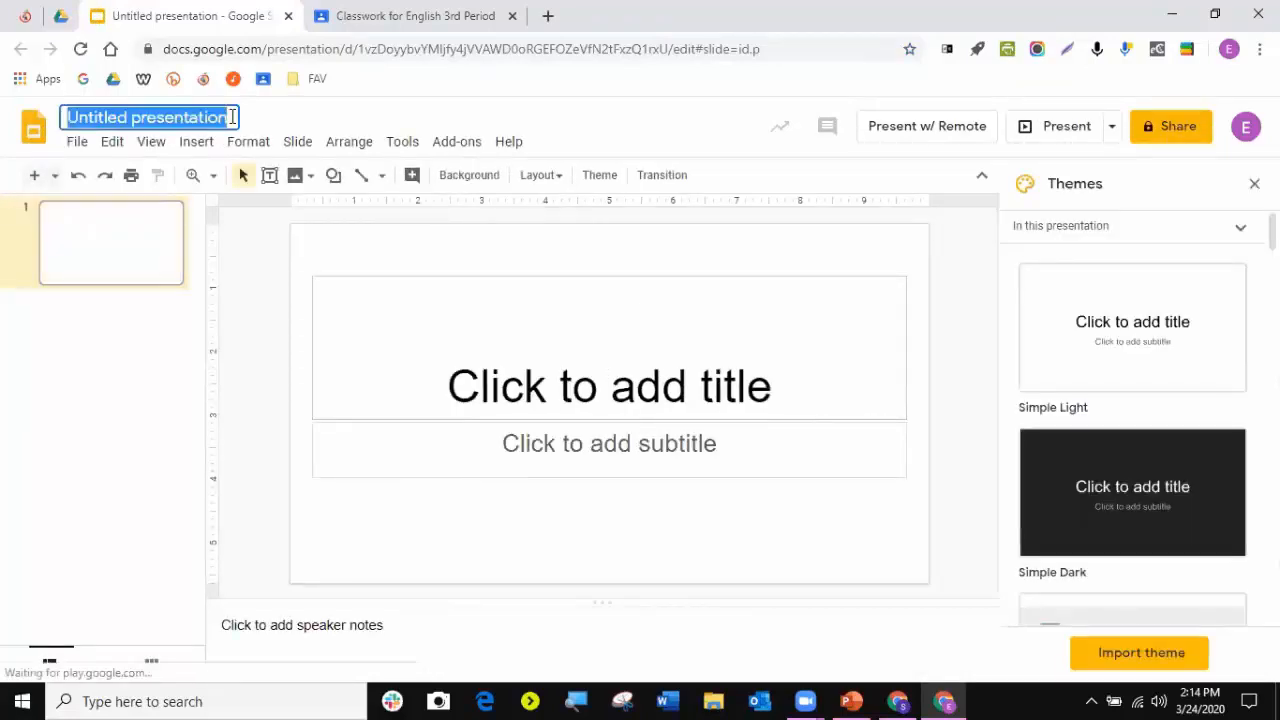
{"action": "type", "text": "His"}
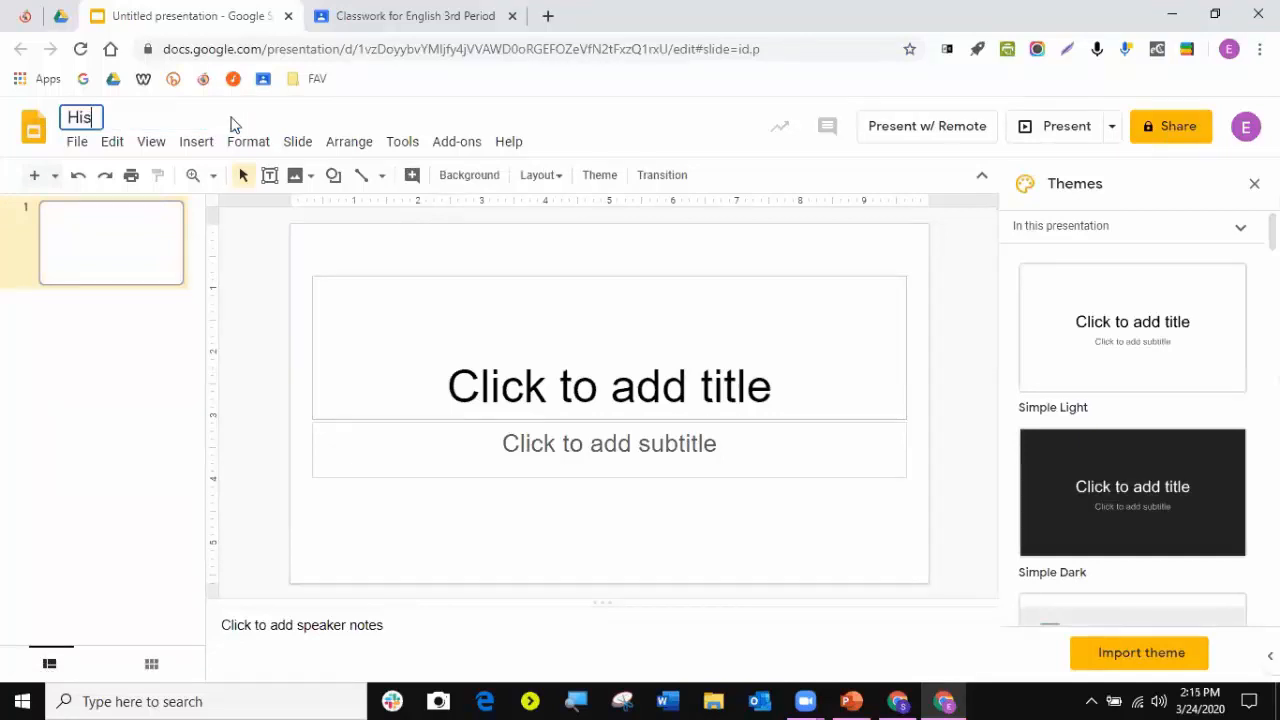
{"action": "type", "text": "tory Presentation "}
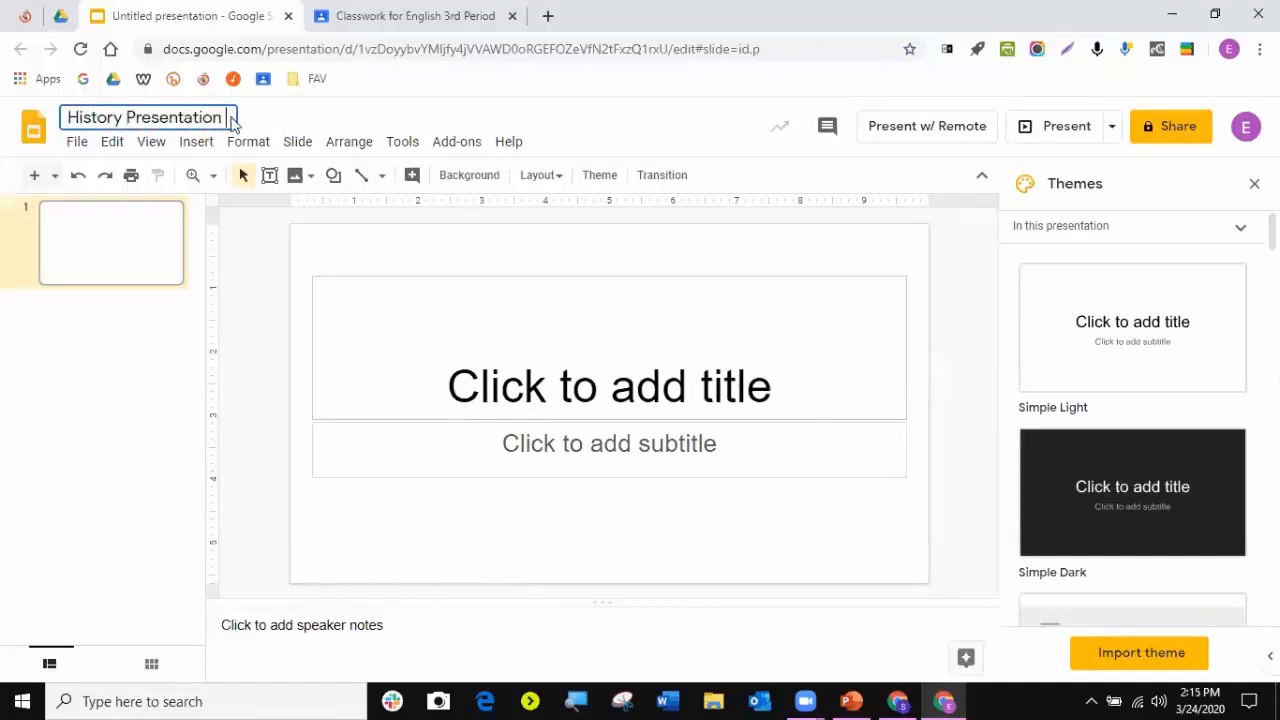
{"action": "type", "text": "1st block"}
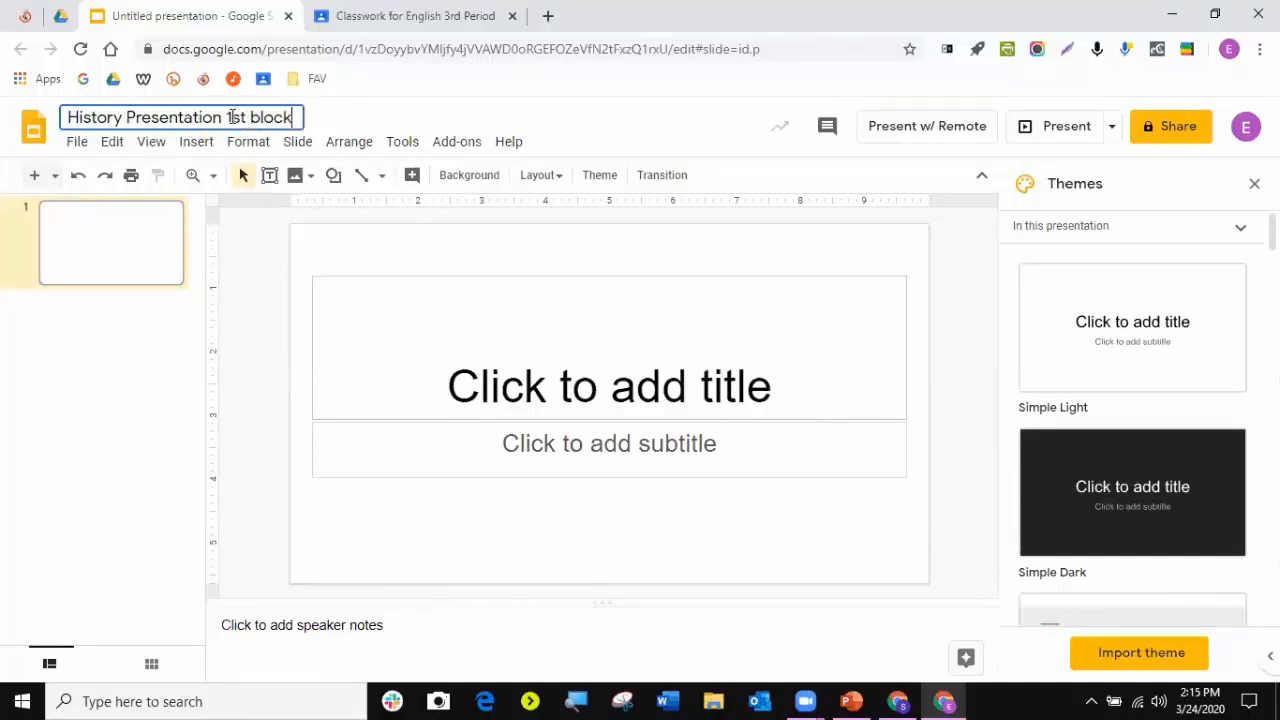
{"action": "key", "text": "Return"}
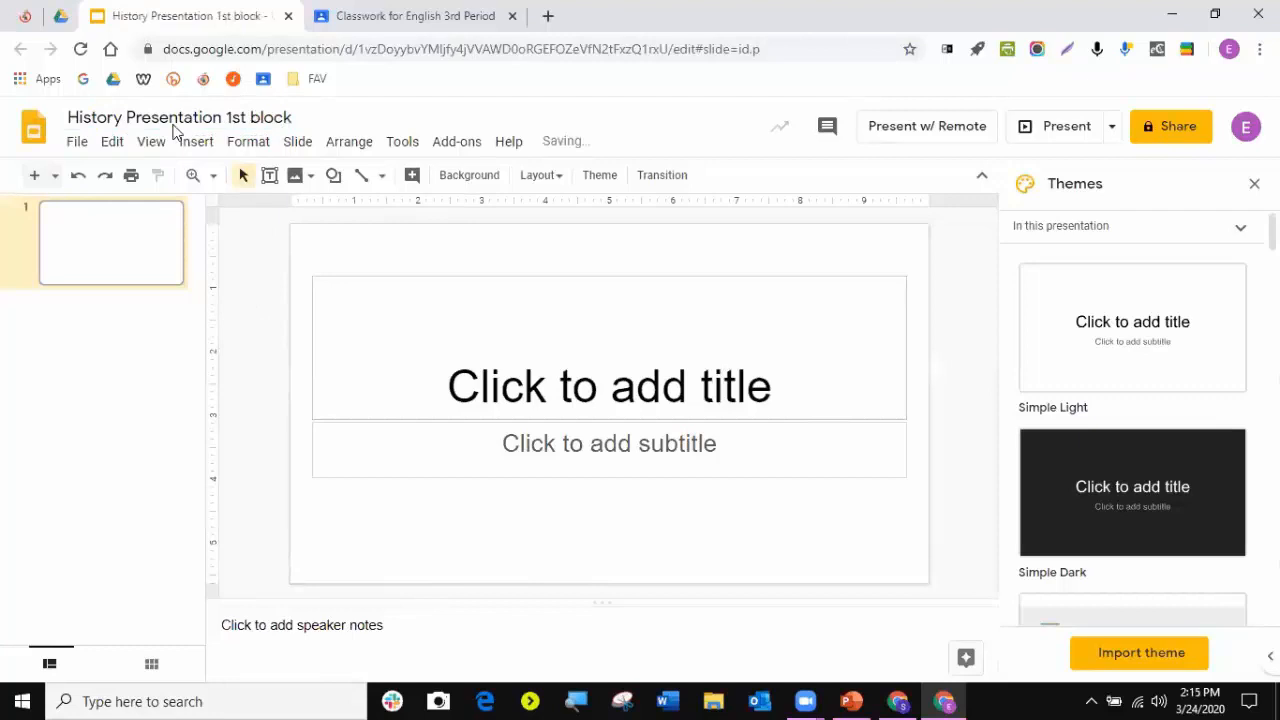
- Return to the Classroom assignment and open the choices for adding another attachment
{"action": "left_click", "coordinate": [424, 14]}
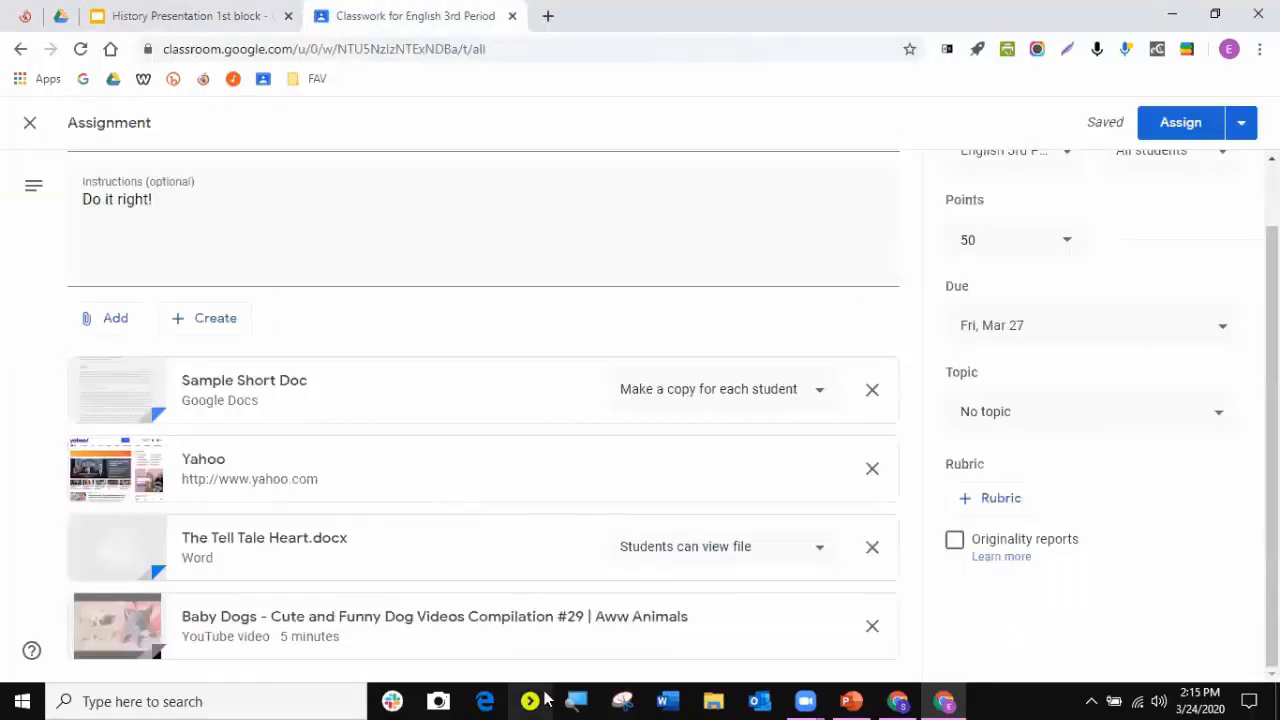
{"action": "left_click", "coordinate": [102, 322]}
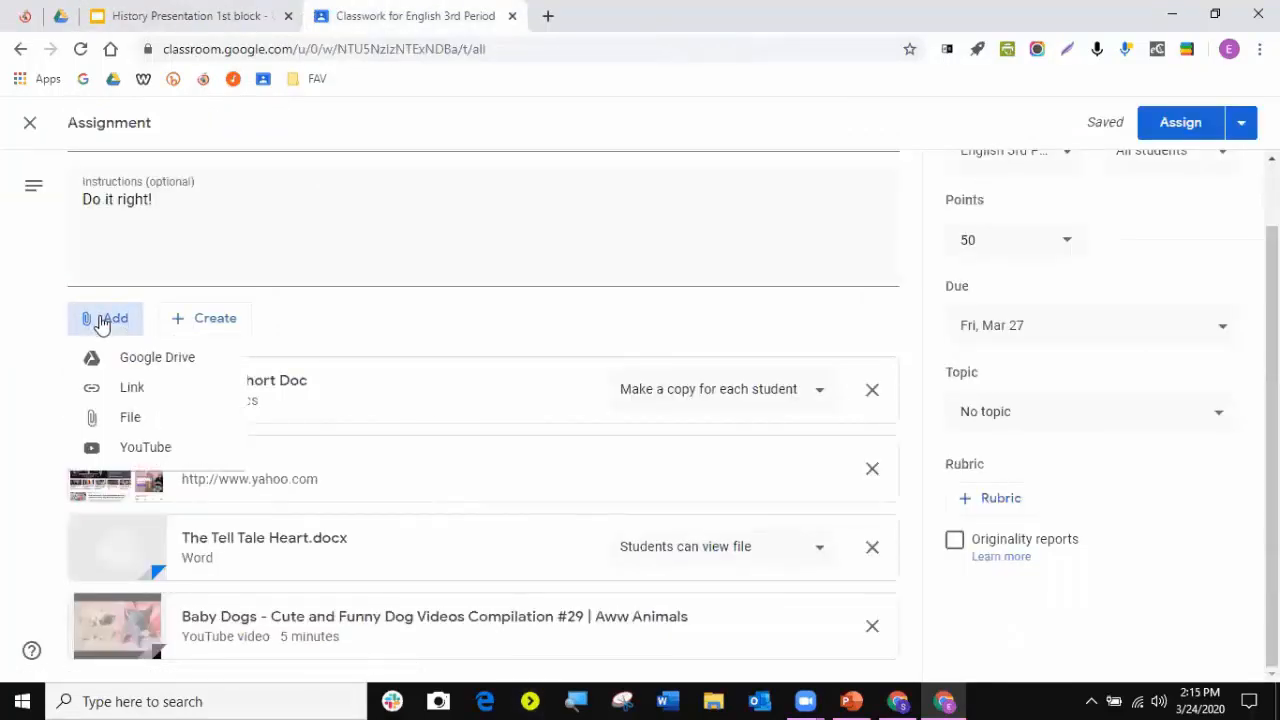
- Review which students the Worksheet assignment is for and the available sources for attachments
{"action": "scroll", "coordinate": [643, 397], "scroll_direction": "up", "scroll_amount": 2}
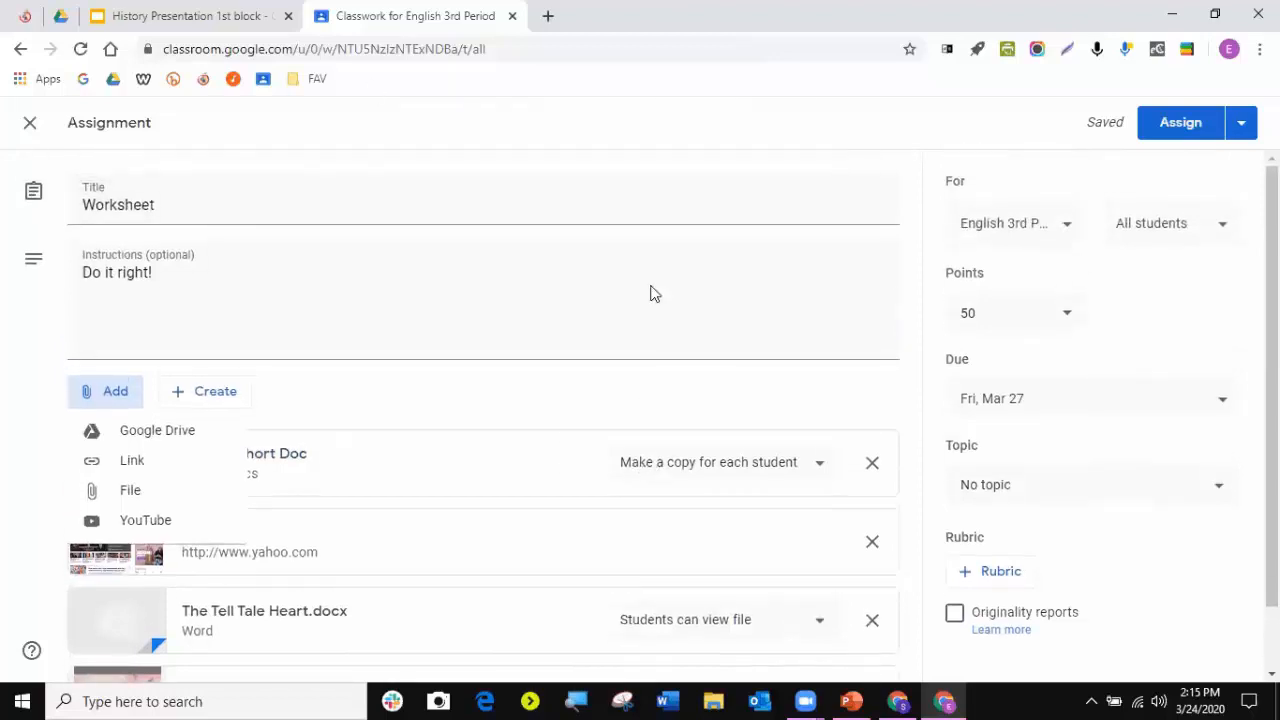
{"action": "left_click", "coordinate": [1160, 234]}
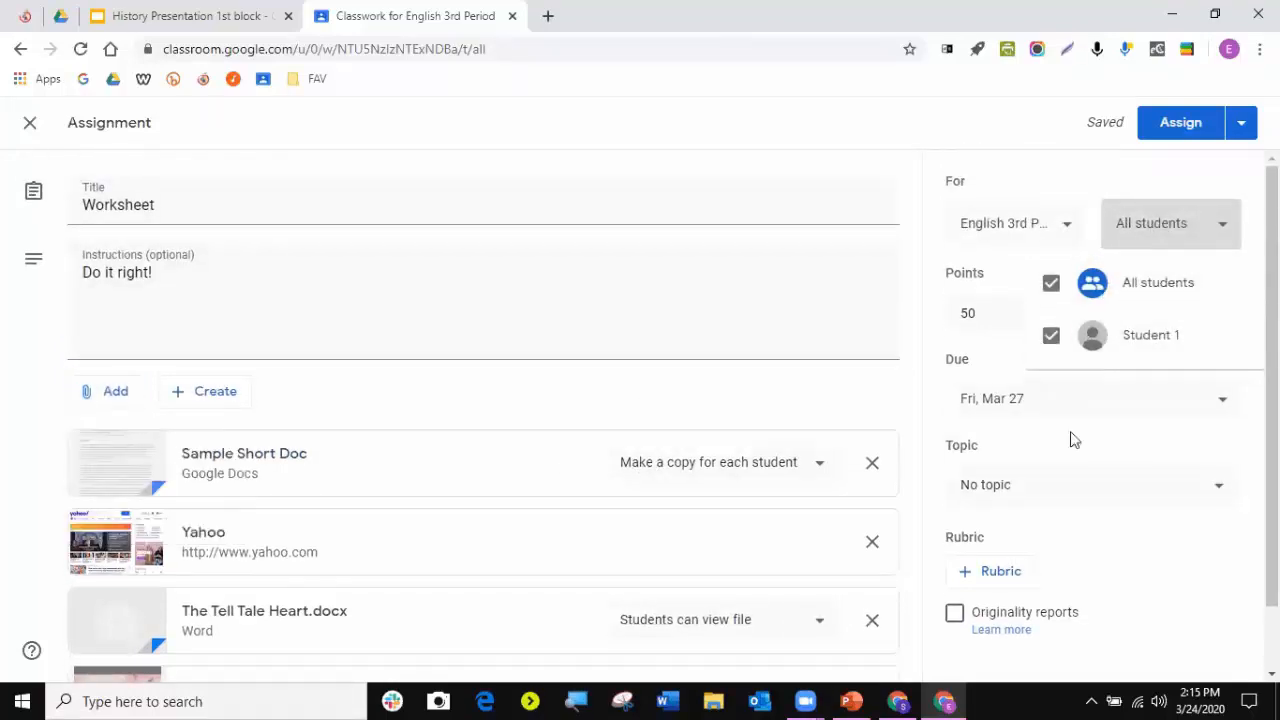
{"action": "left_click", "coordinate": [313, 395]}
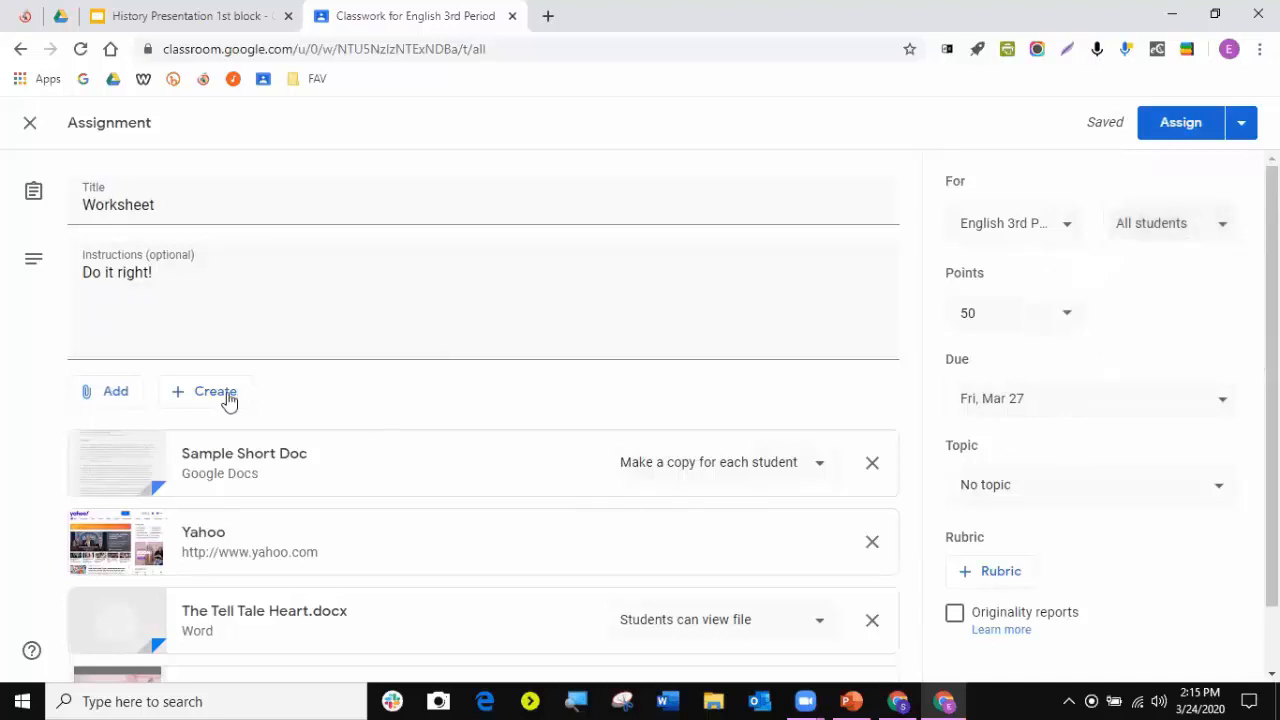
{"action": "left_click", "coordinate": [82, 392]}
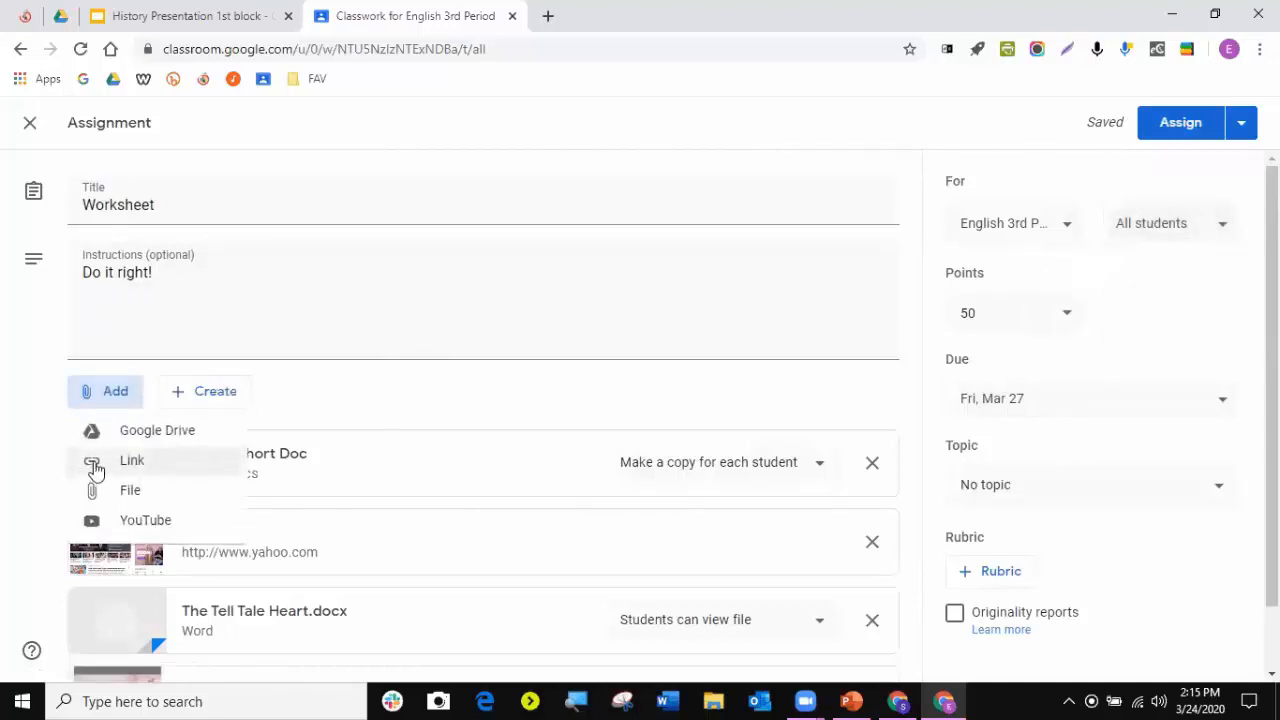
{"action": "left_click", "coordinate": [310, 398]}
- Examine the student access options for the Sample Short Doc attachment
{"action": "left_click", "coordinate": [783, 466]}
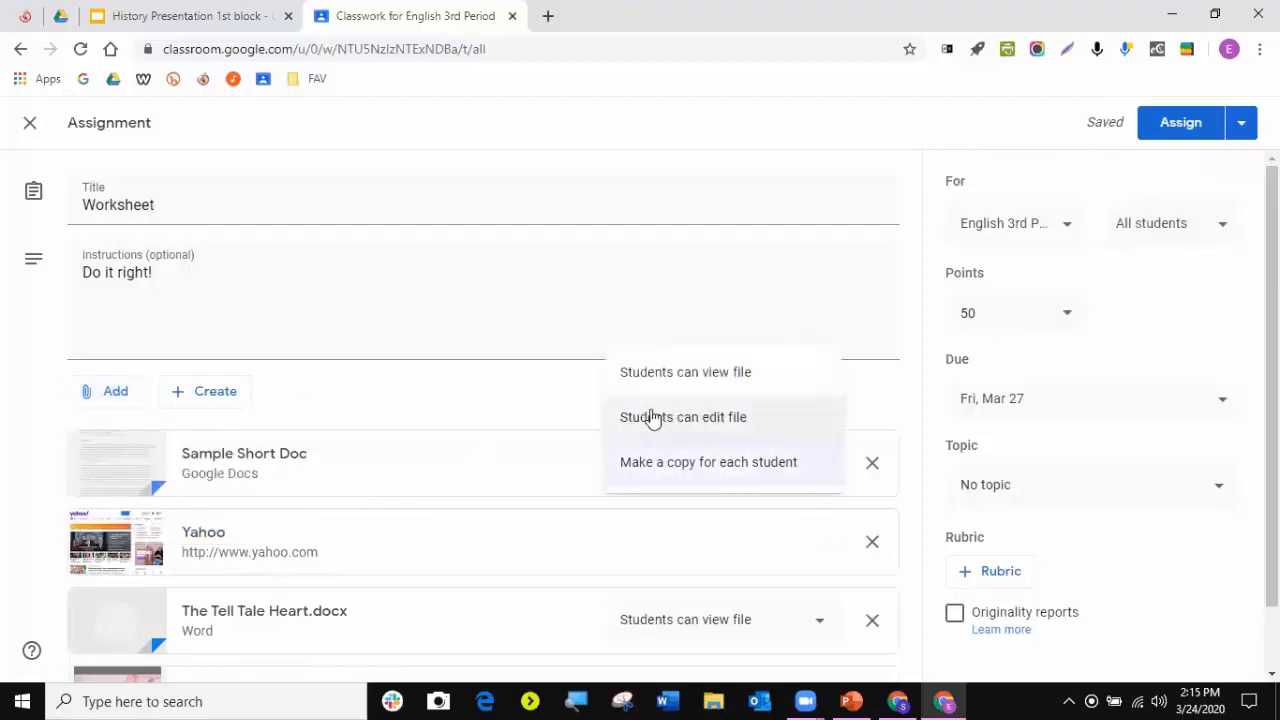
{"action": "left_click", "coordinate": [487, 405]}
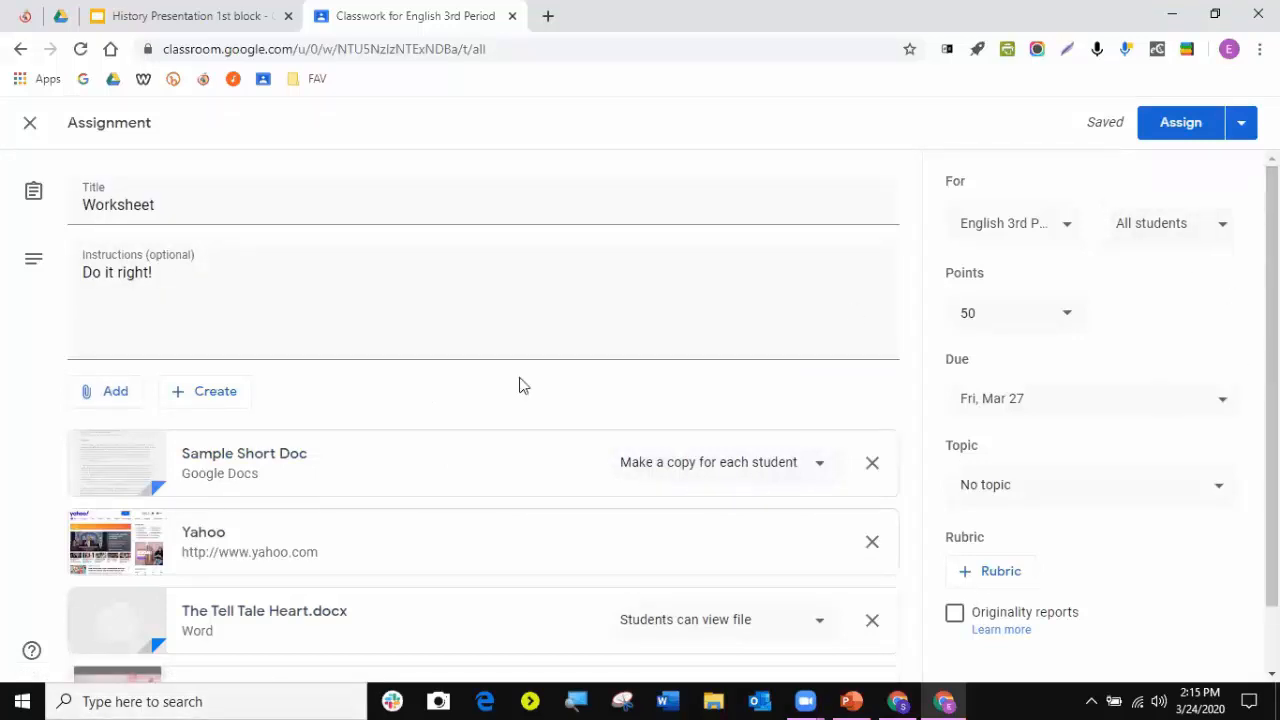
{"action": "left_click", "coordinate": [710, 472]}
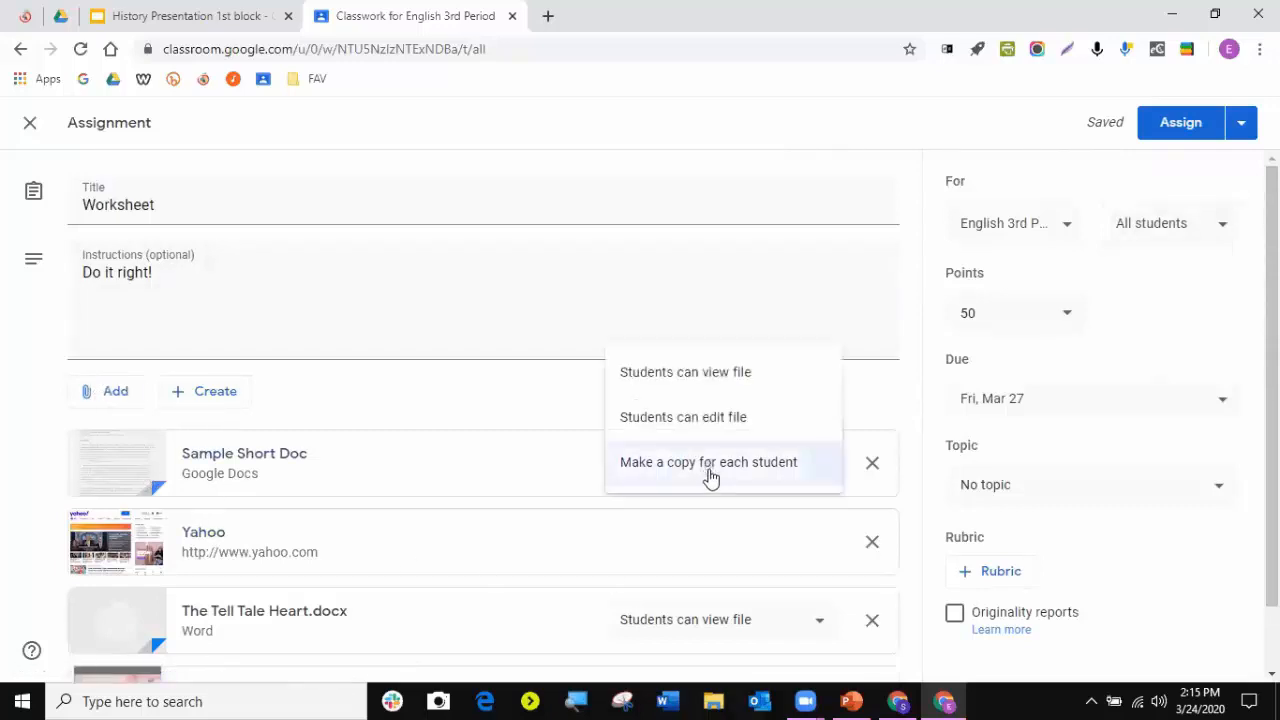
{"action": "left_click", "coordinate": [450, 396]}
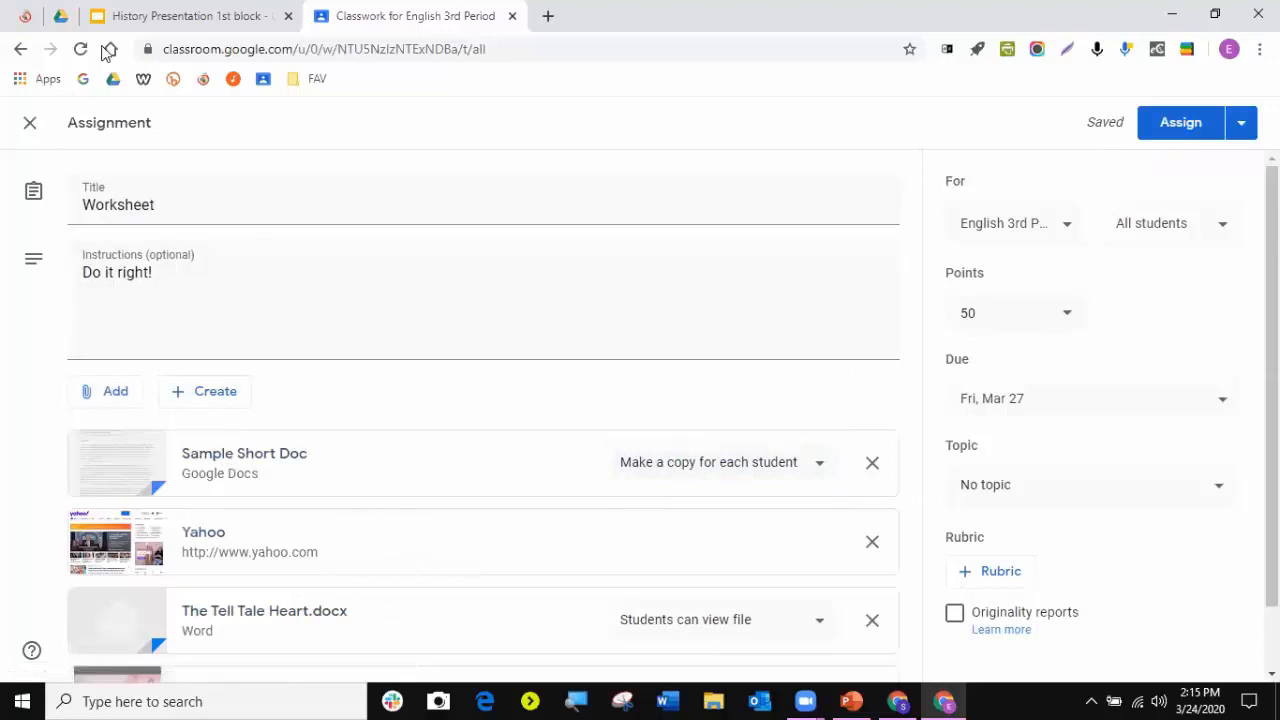
- Recheck the assigned students, the attachment sources and the access options of Sample Short Doc
{"action": "left_click", "coordinate": [1171, 226]}
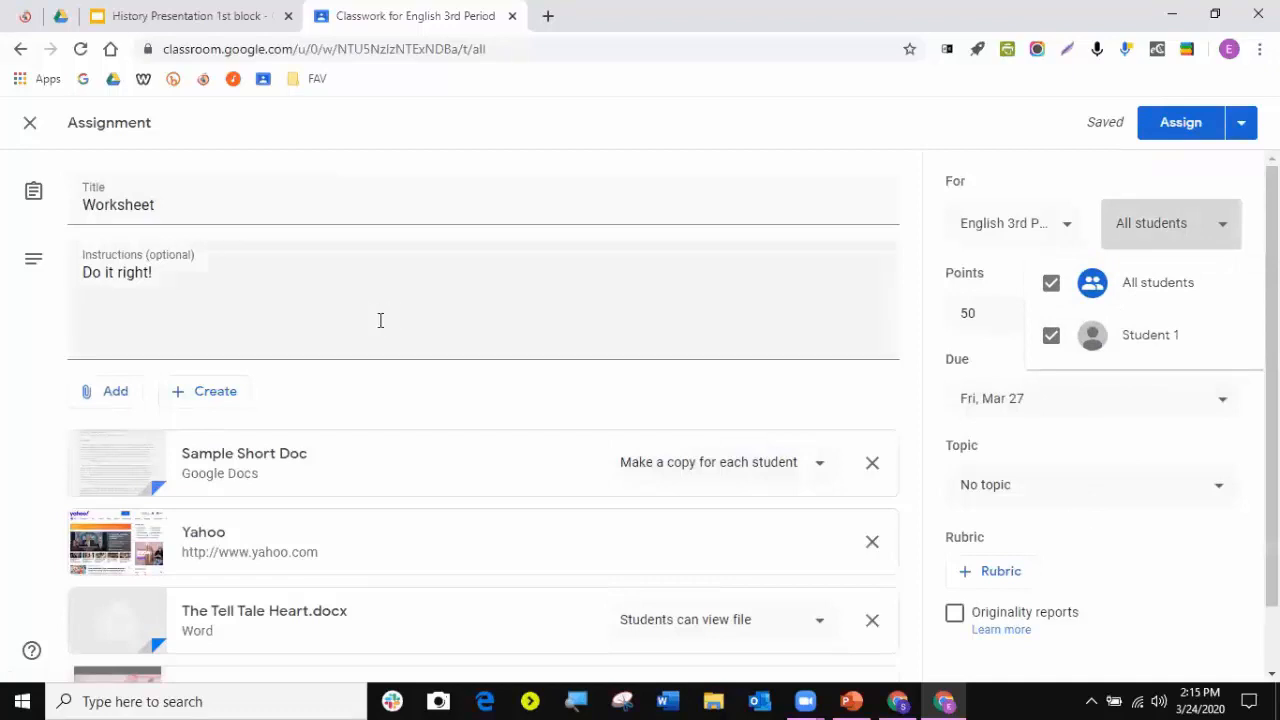
{"action": "left_click", "coordinate": [368, 386]}
{"action": "left_click", "coordinate": [109, 393]}
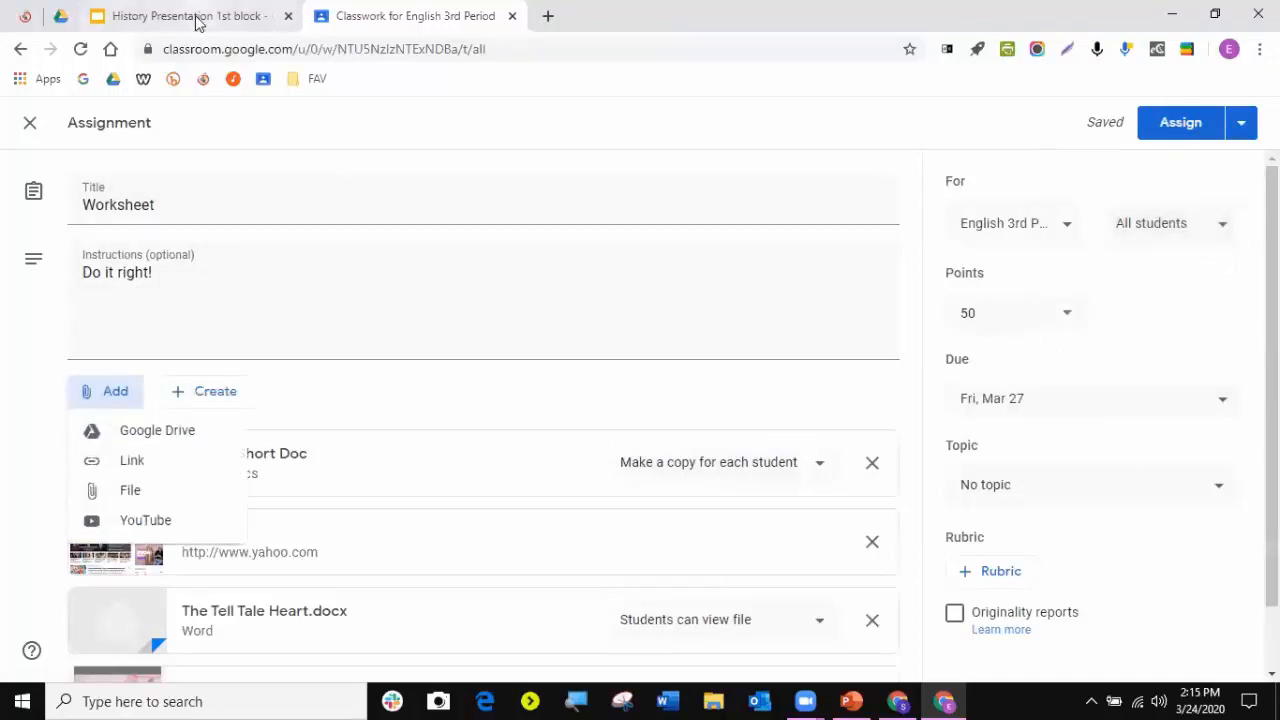
{"action": "left_click", "coordinate": [705, 481]}
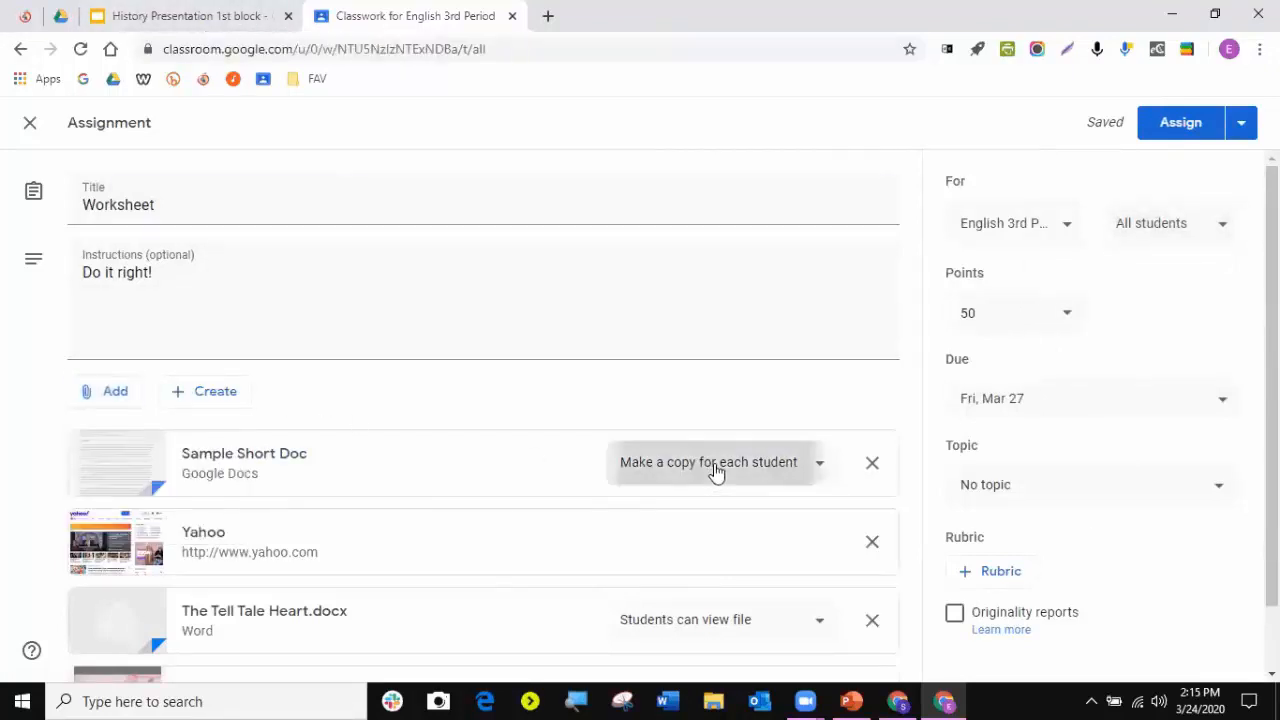
{"action": "left_click", "coordinate": [713, 470]}
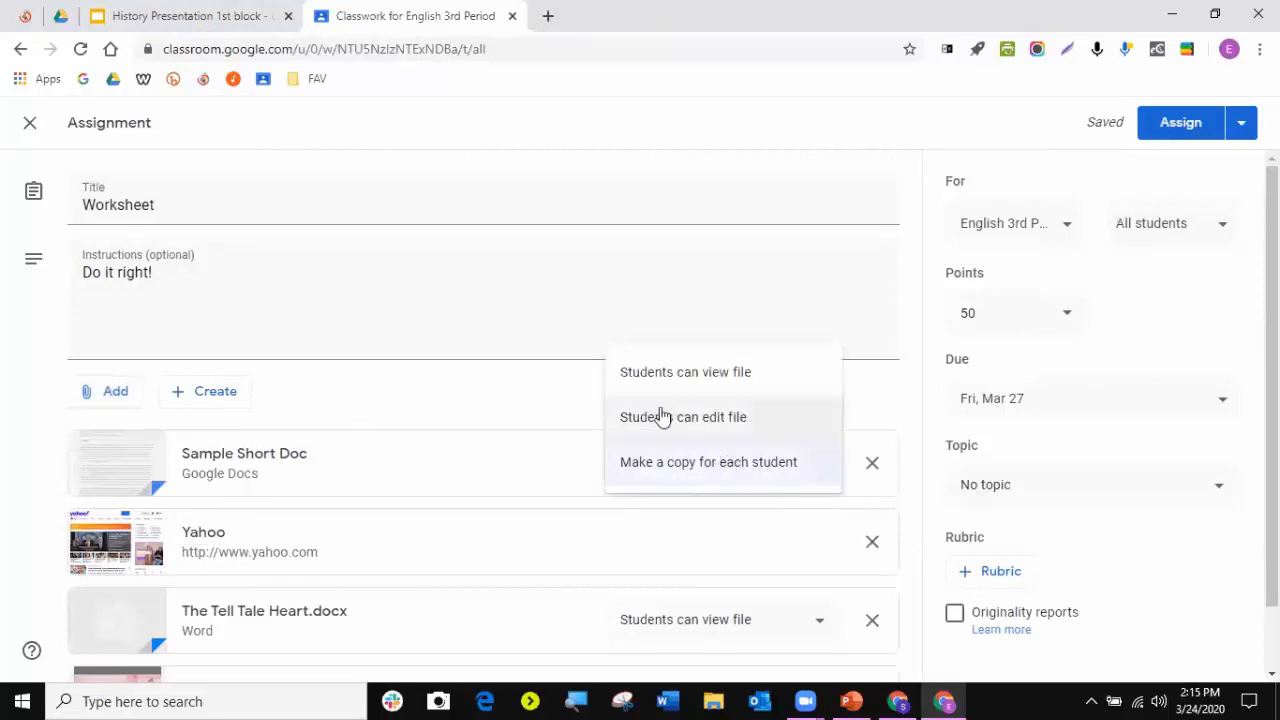
{"action": "left_click", "coordinate": [425, 368]}
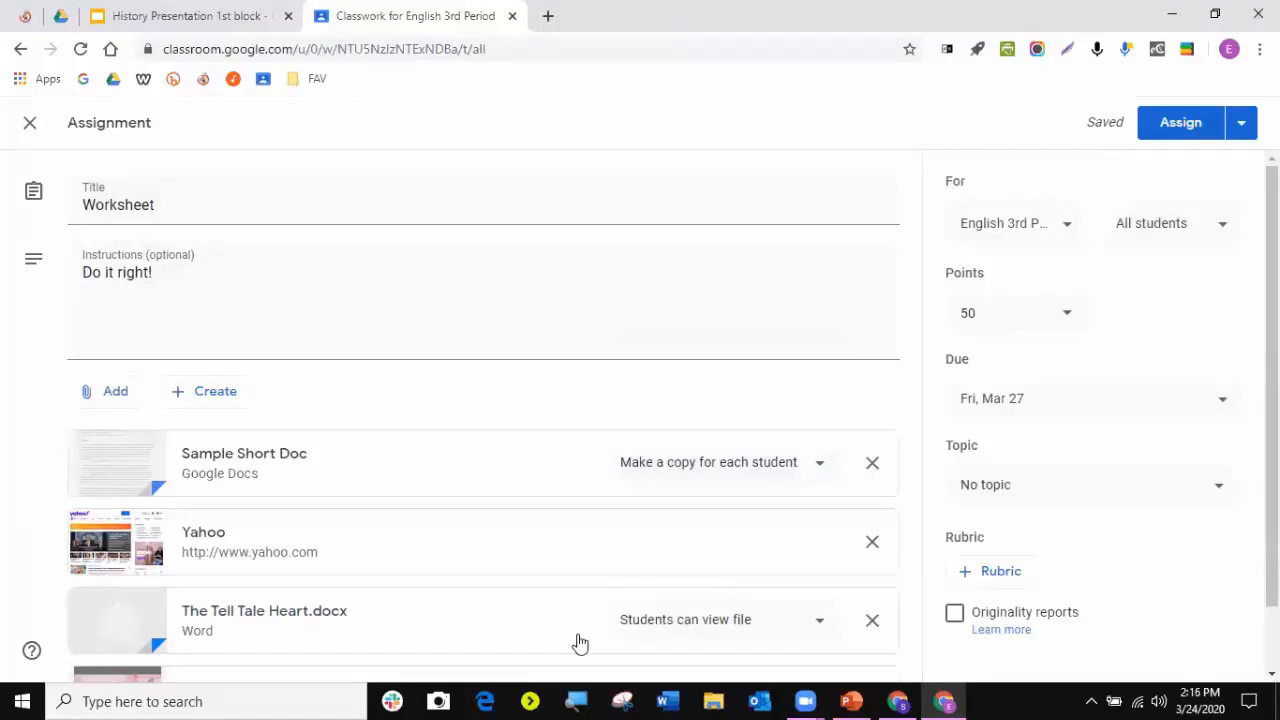
- Rename the open history presentation as "History Presentation 1st block group 1"
{"action": "left_click", "coordinate": [252, 16]}
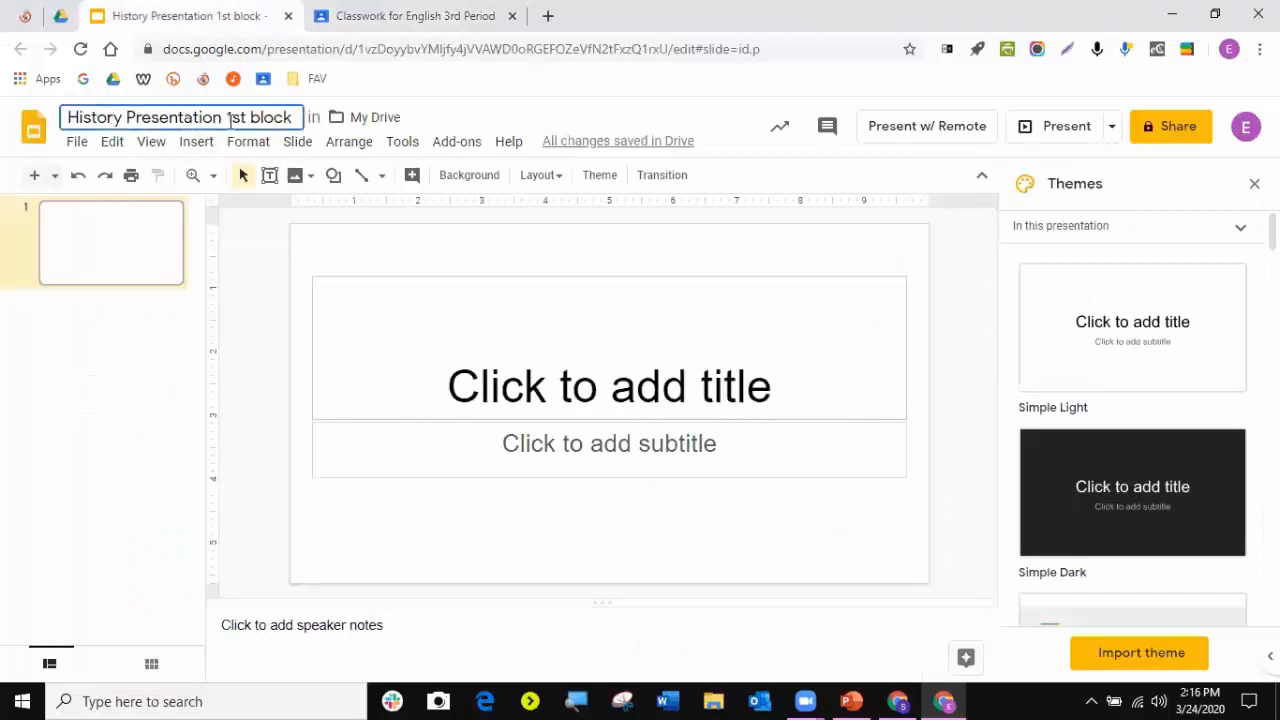
{"action": "left_click", "coordinate": [378, 24]}
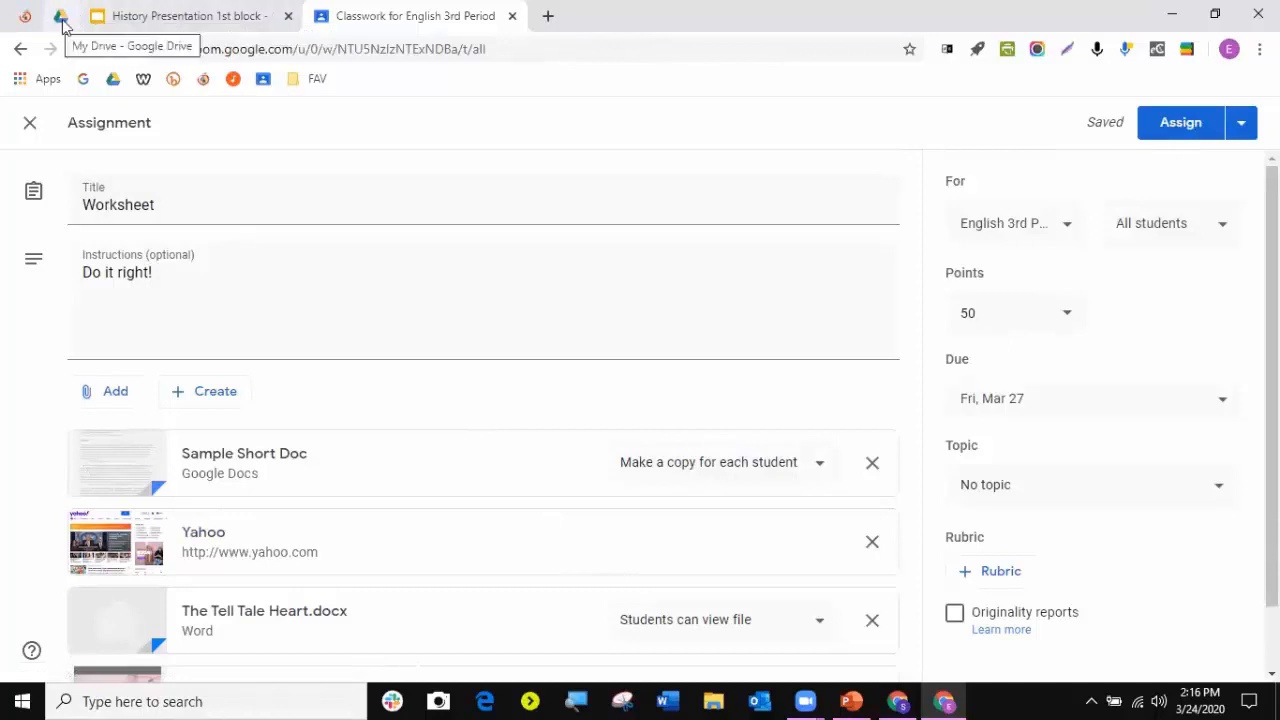
{"action": "left_click", "coordinate": [146, 15]}
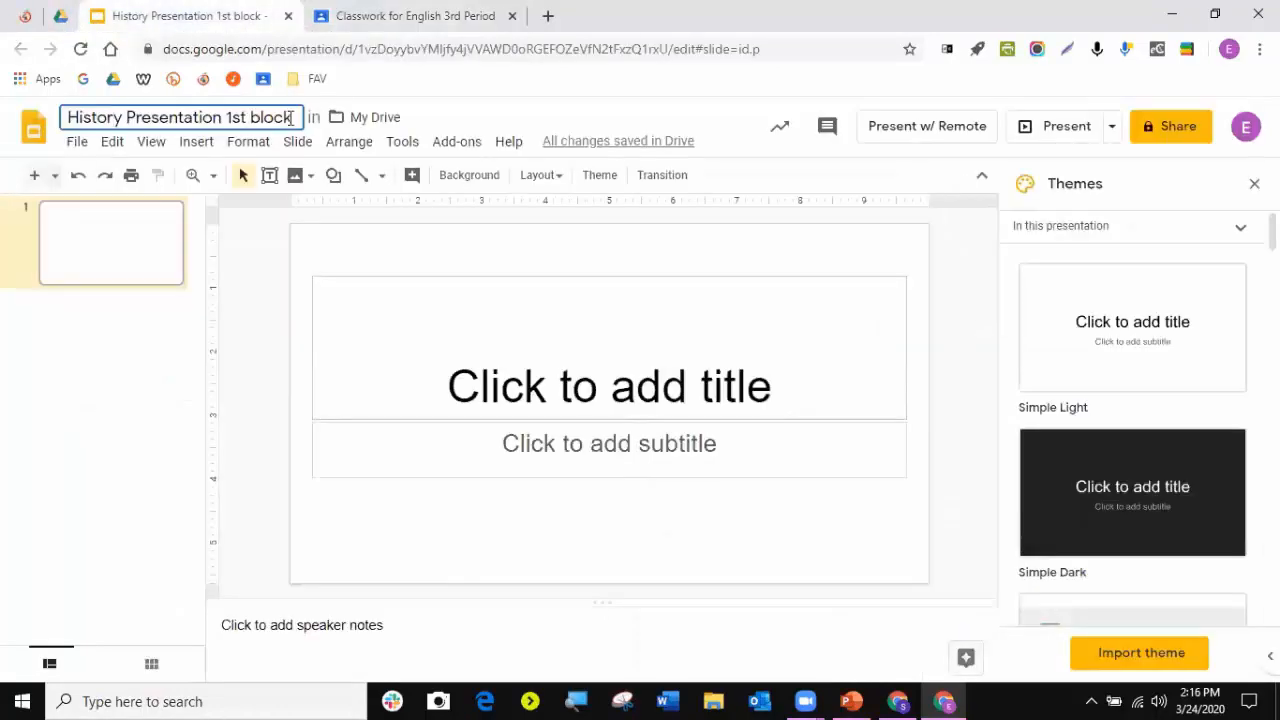
{"action": "type", "text": "group"}
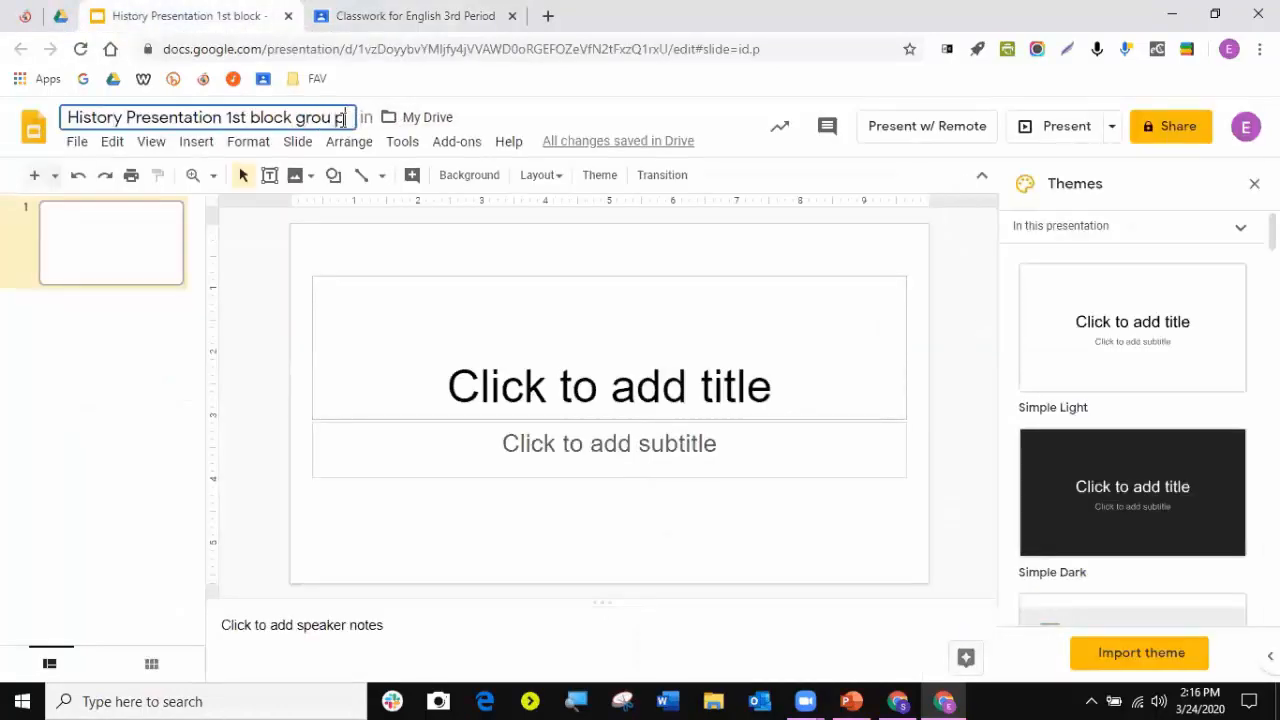
{"action": "type", "text": " 1"}
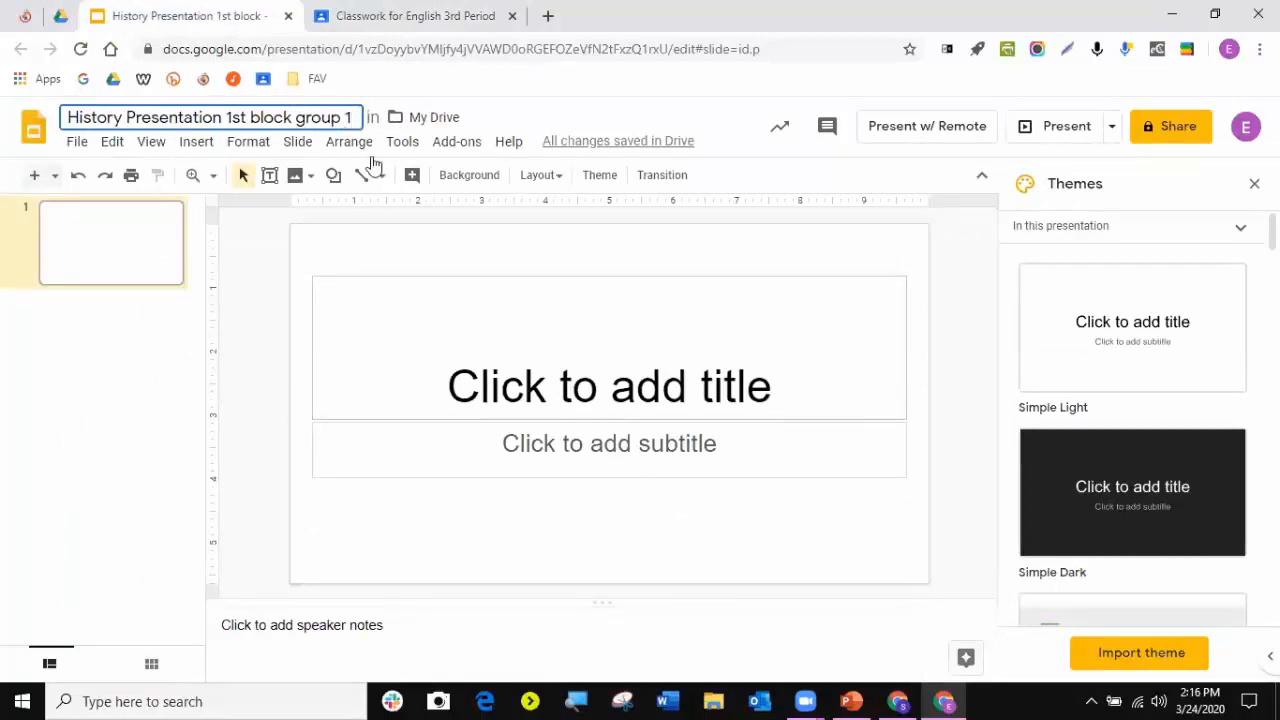
{"action": "left_click", "coordinate": [230, 395]}
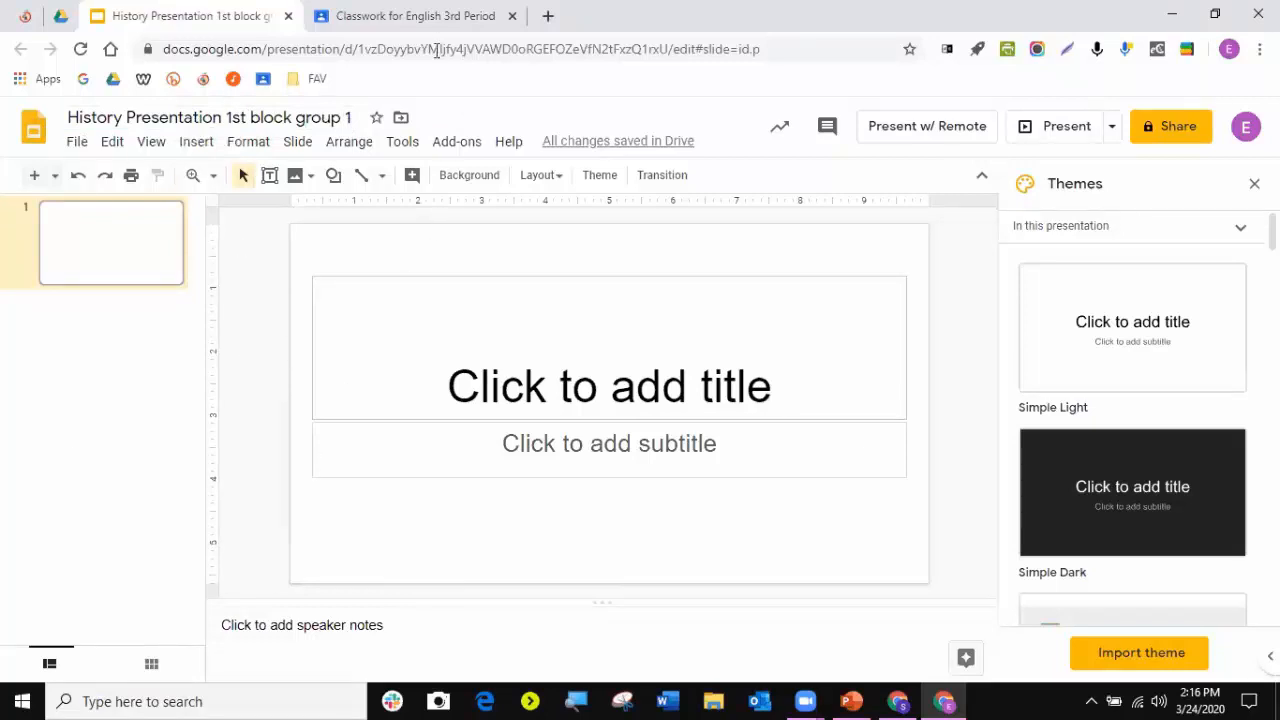
- Review Sample Short Doc's access options in the Worksheet assignment and look over the files in My Drive
{"action": "left_click", "coordinate": [420, 16]}
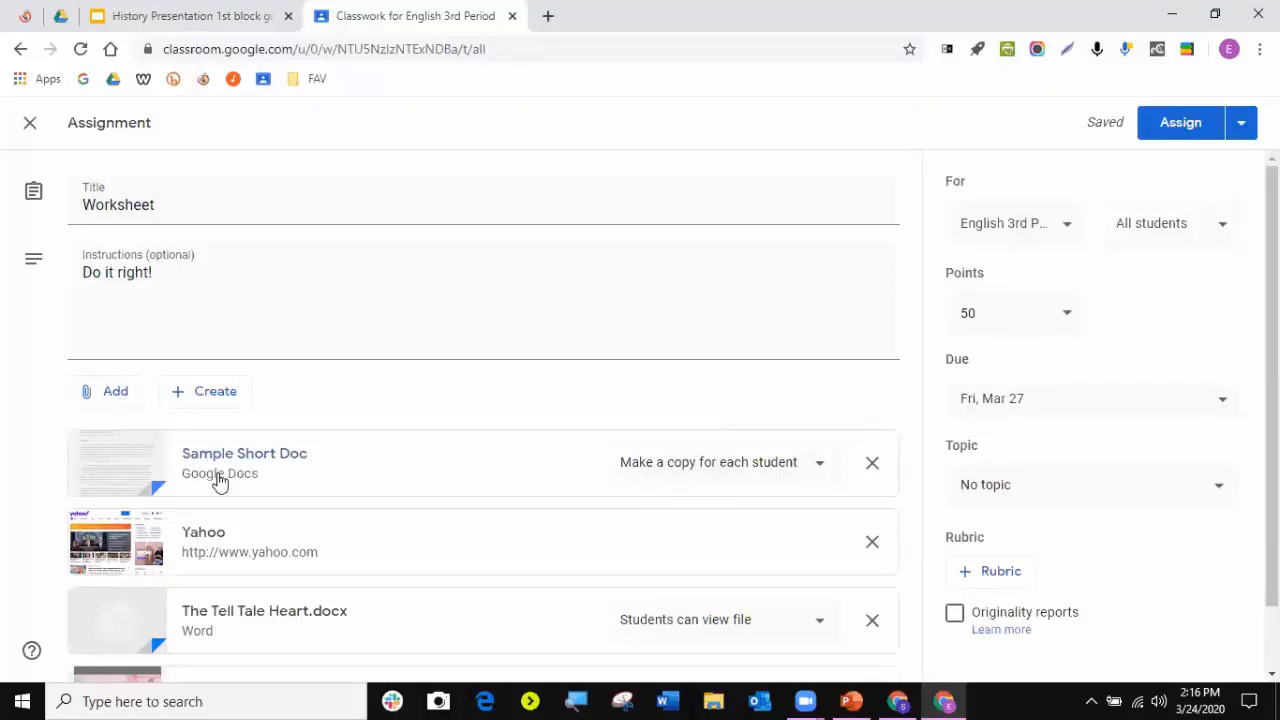
{"action": "left_click", "coordinate": [689, 474]}
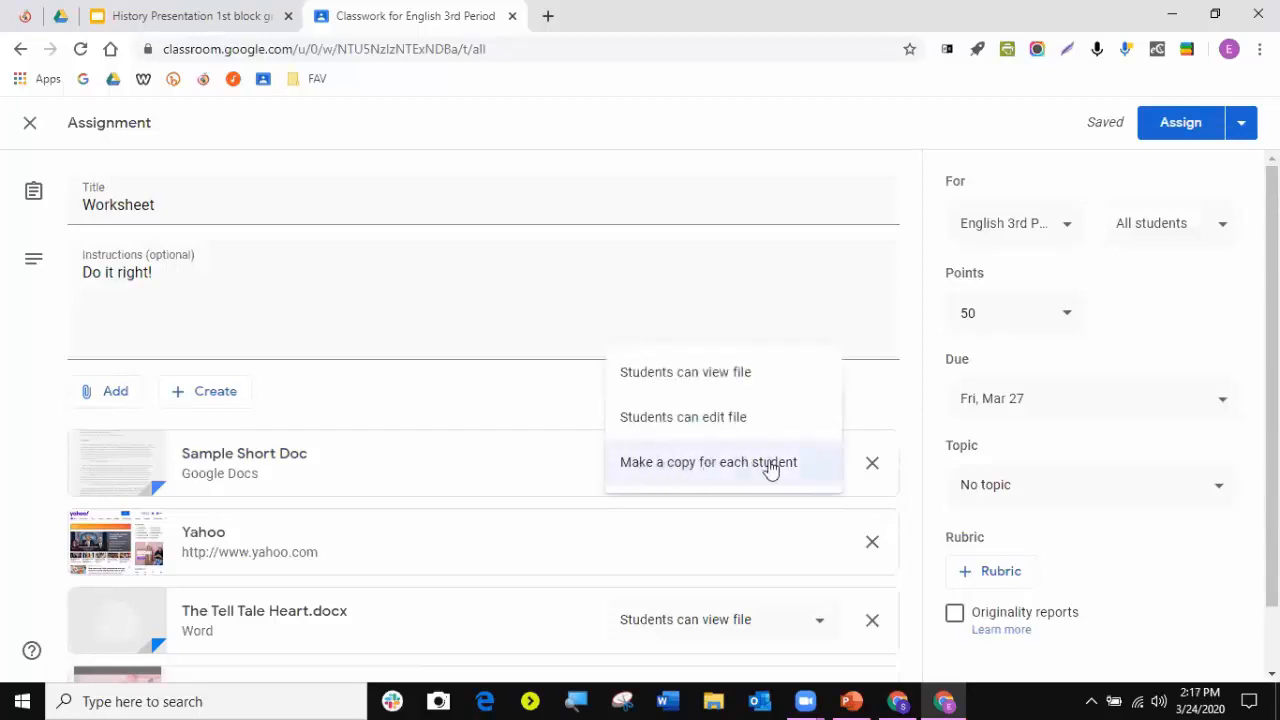
{"action": "left_click", "coordinate": [720, 466]}
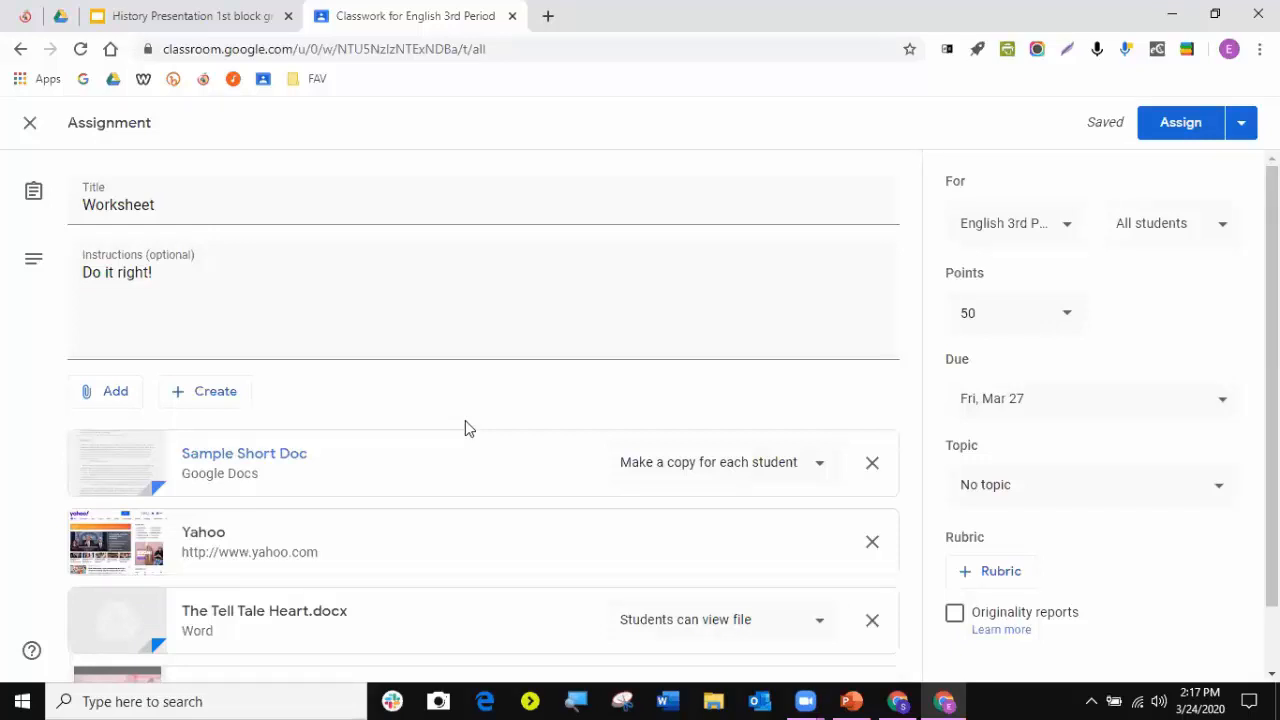
{"action": "left_click", "coordinate": [64, 14]}
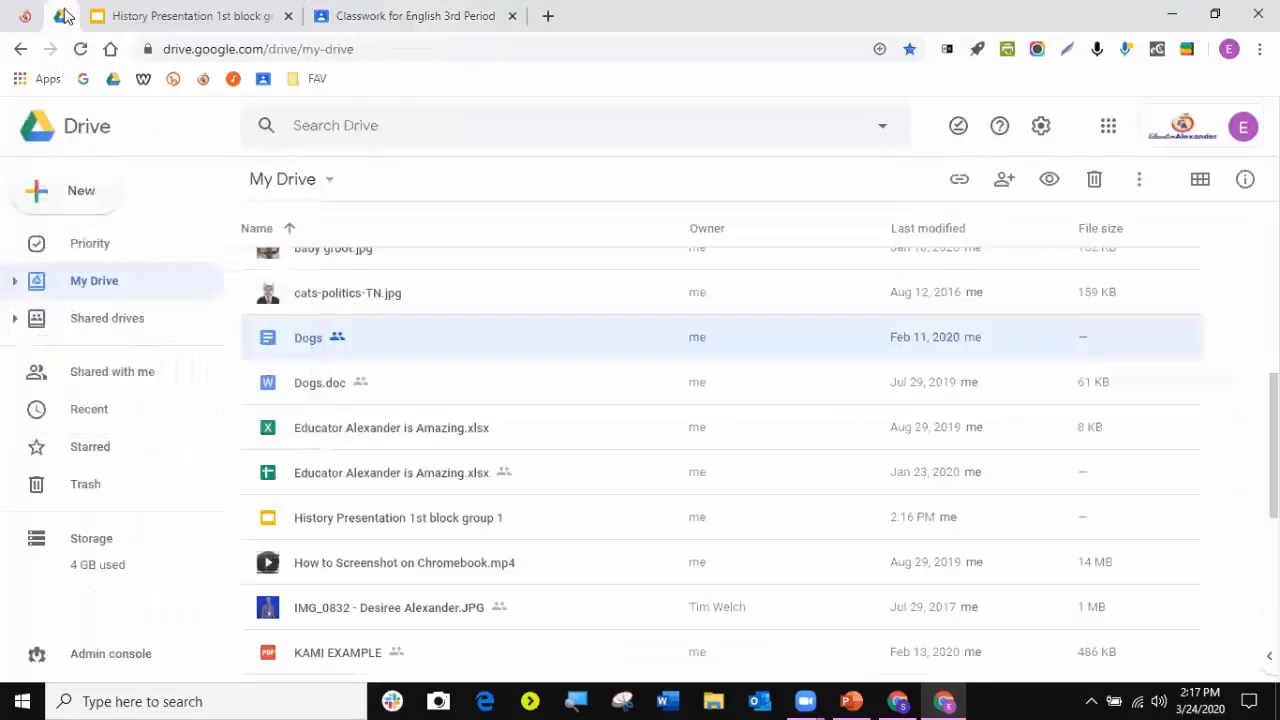
{"action": "left_click", "coordinate": [364, 12]}
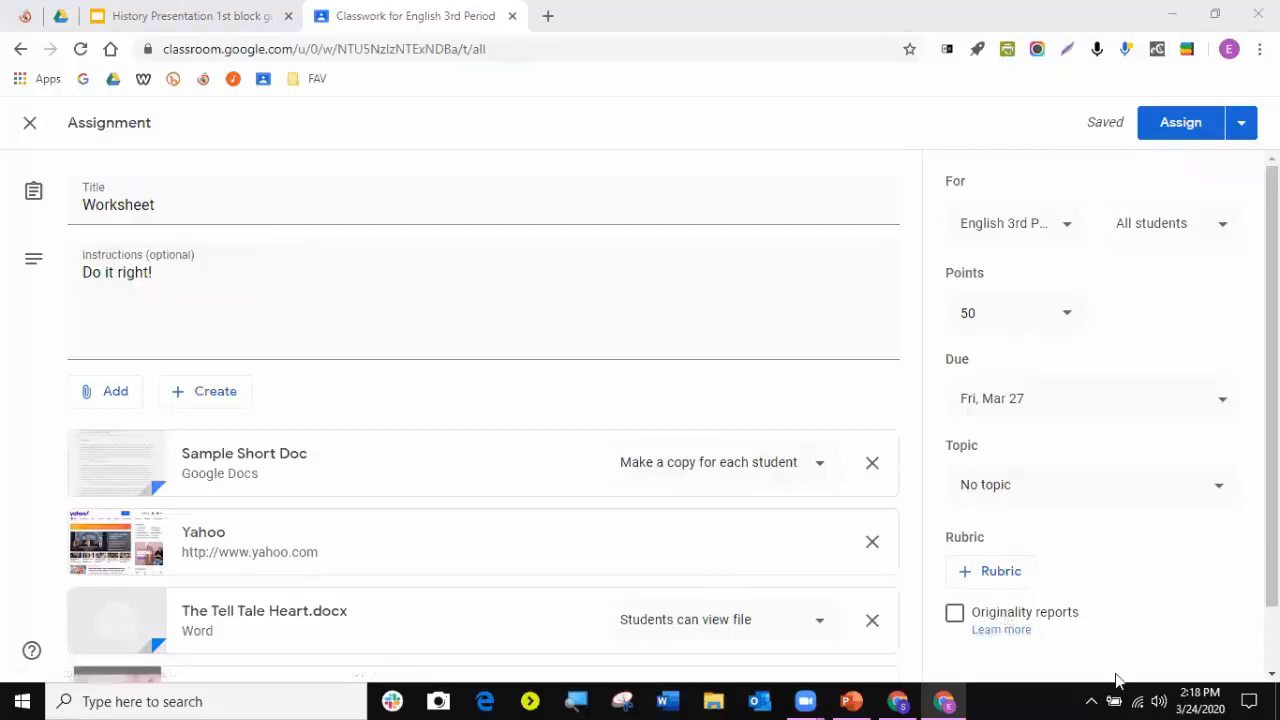
- Start creating a new rubric for the Worksheet assignment
{"action": "left_click", "coordinate": [972, 576]}
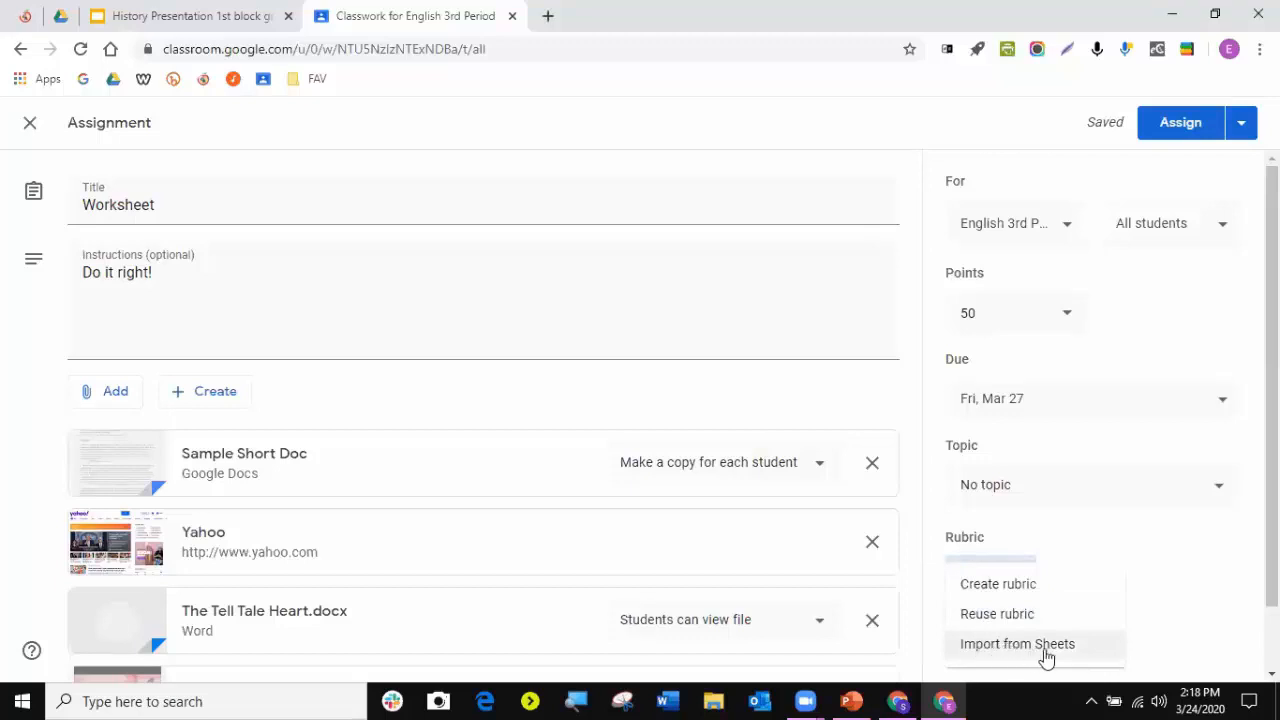
{"action": "left_click", "coordinate": [1006, 594]}
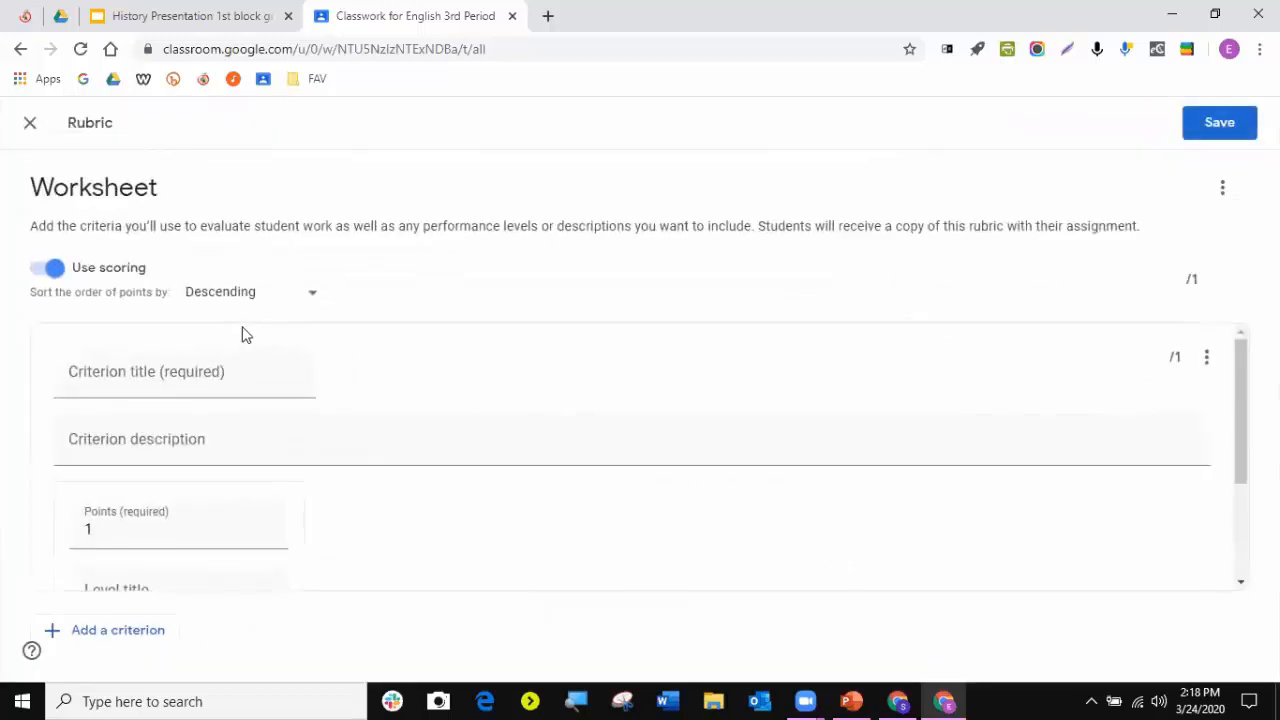
- Turn scoring off for the rubric and switch it back on
{"action": "left_click", "coordinate": [50, 268]}
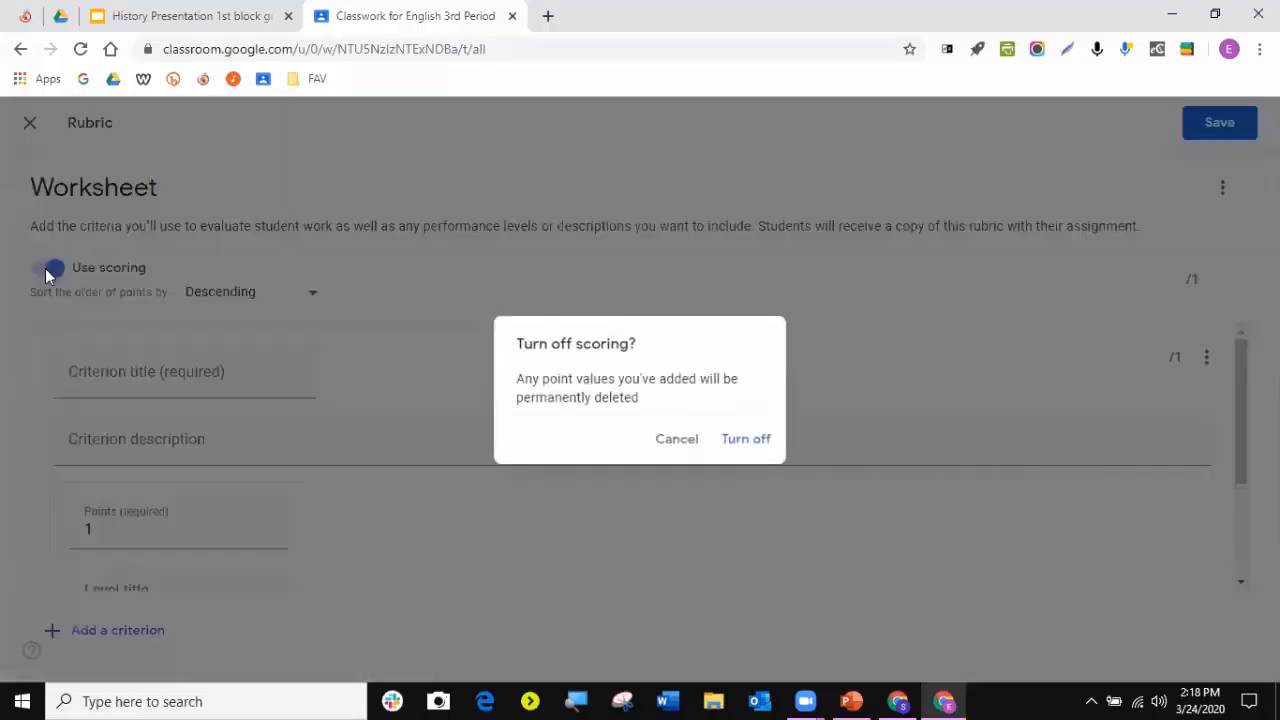
{"action": "left_click", "coordinate": [740, 448]}
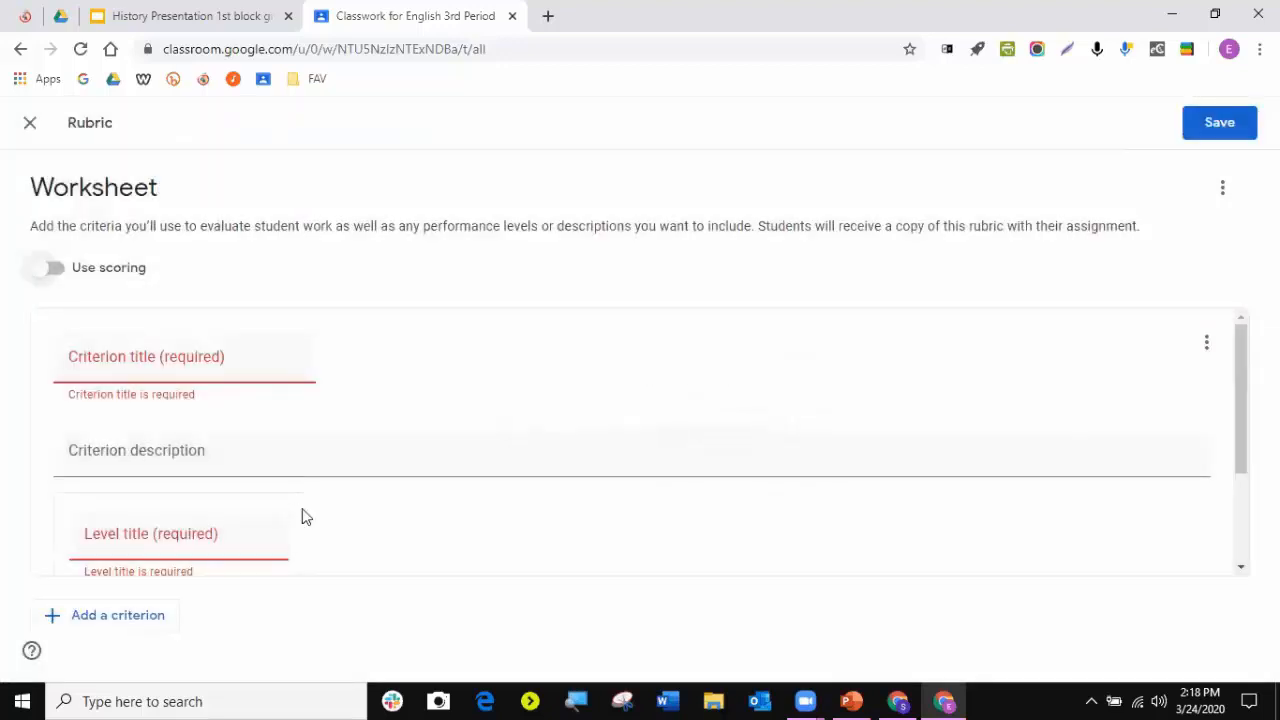
{"action": "scroll", "coordinate": [280, 490], "scroll_direction": "down", "scroll_amount": 3}
{"action": "scroll", "coordinate": [180, 430], "scroll_direction": "up", "scroll_amount": 2}
{"action": "left_click", "coordinate": [52, 270]}
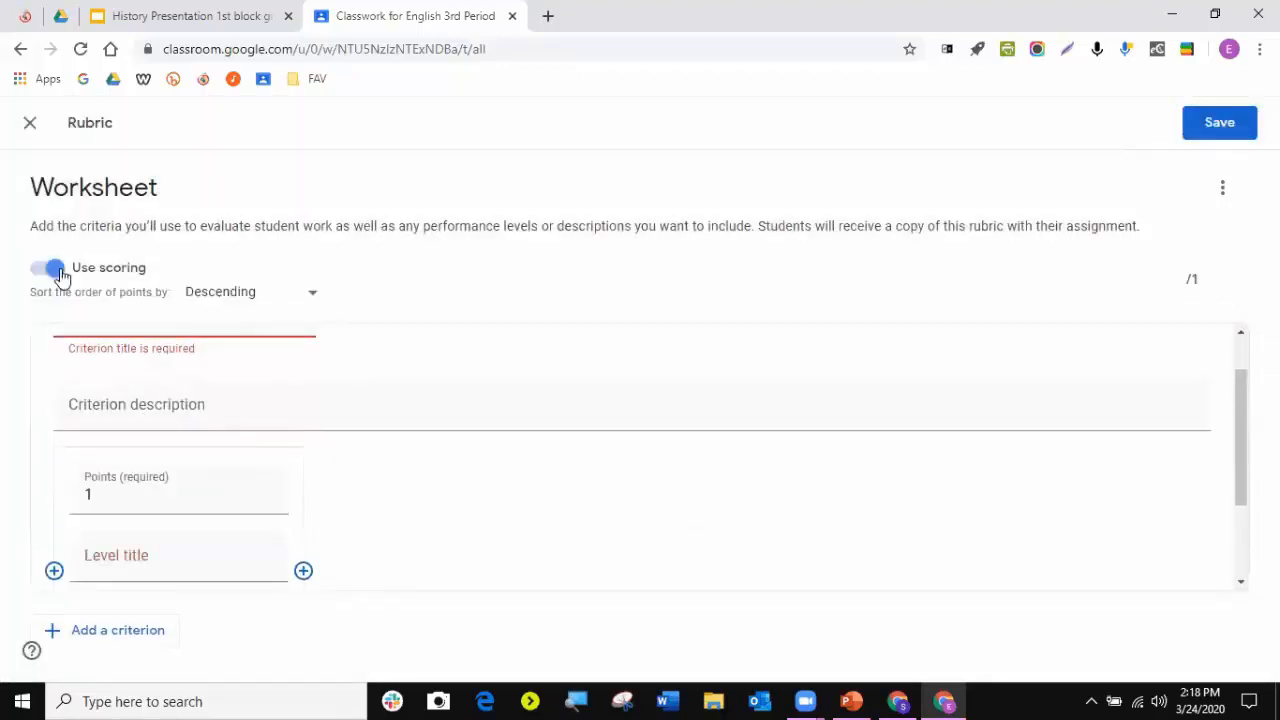
{"action": "scroll", "coordinate": [491, 549], "scroll_direction": "up", "scroll_amount": 2}
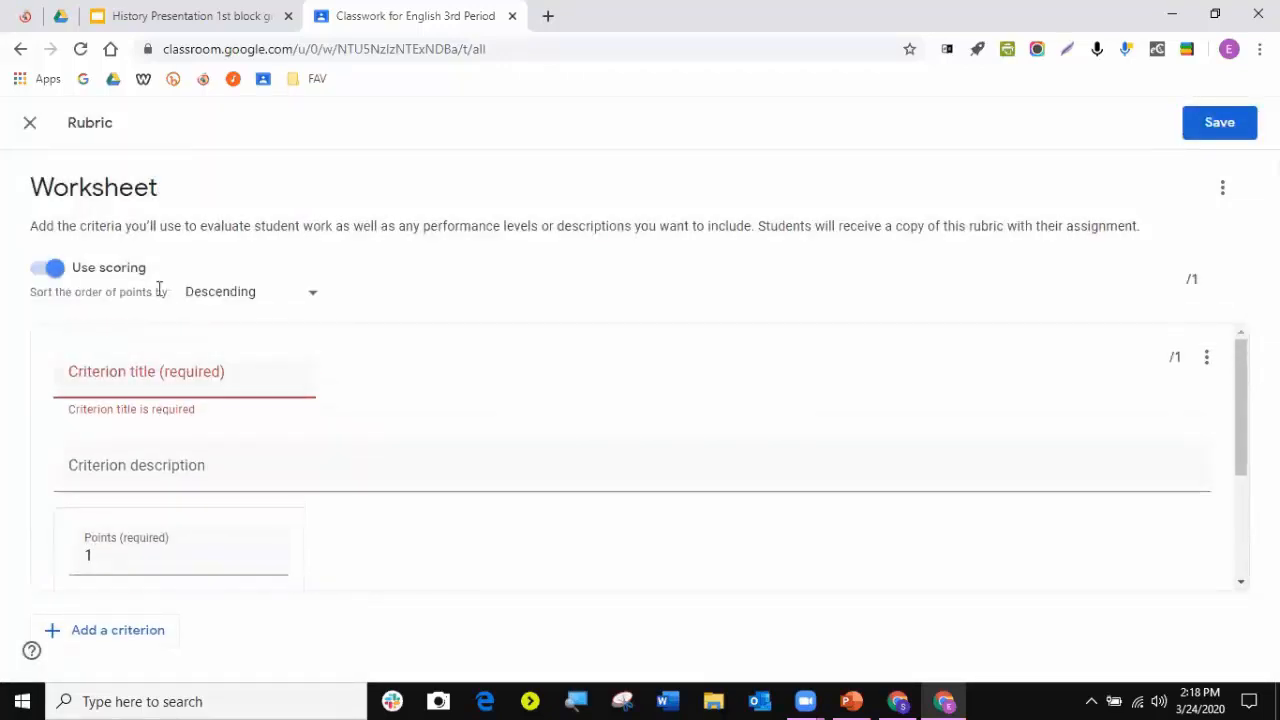
- Title the first rubric criterion "Spelling" and enter the placeholder description "dfsdkfsdfsfsfsffsfds"
{"action": "left_click", "coordinate": [131, 379]}
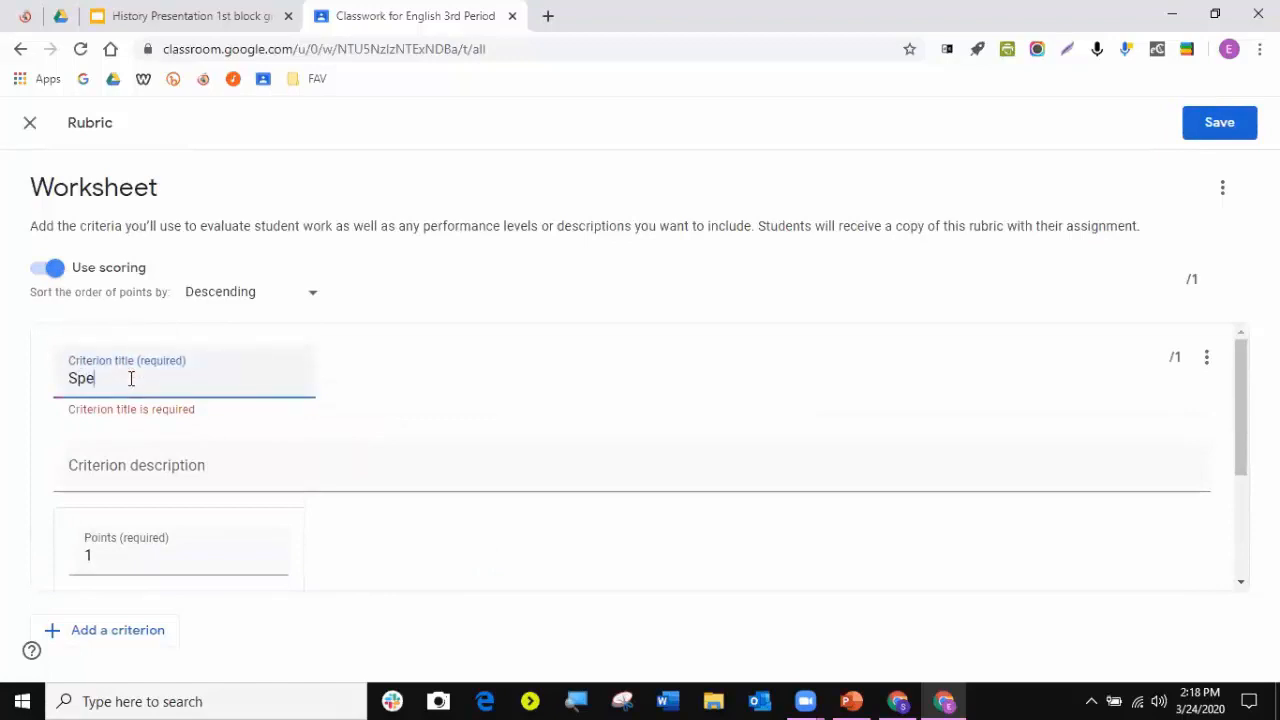
{"action": "type", "text": "Spelling"}
{"action": "scroll", "coordinate": [131, 395], "scroll_direction": "down", "scroll_amount": 1}
{"action": "left_click", "coordinate": [131, 385]}
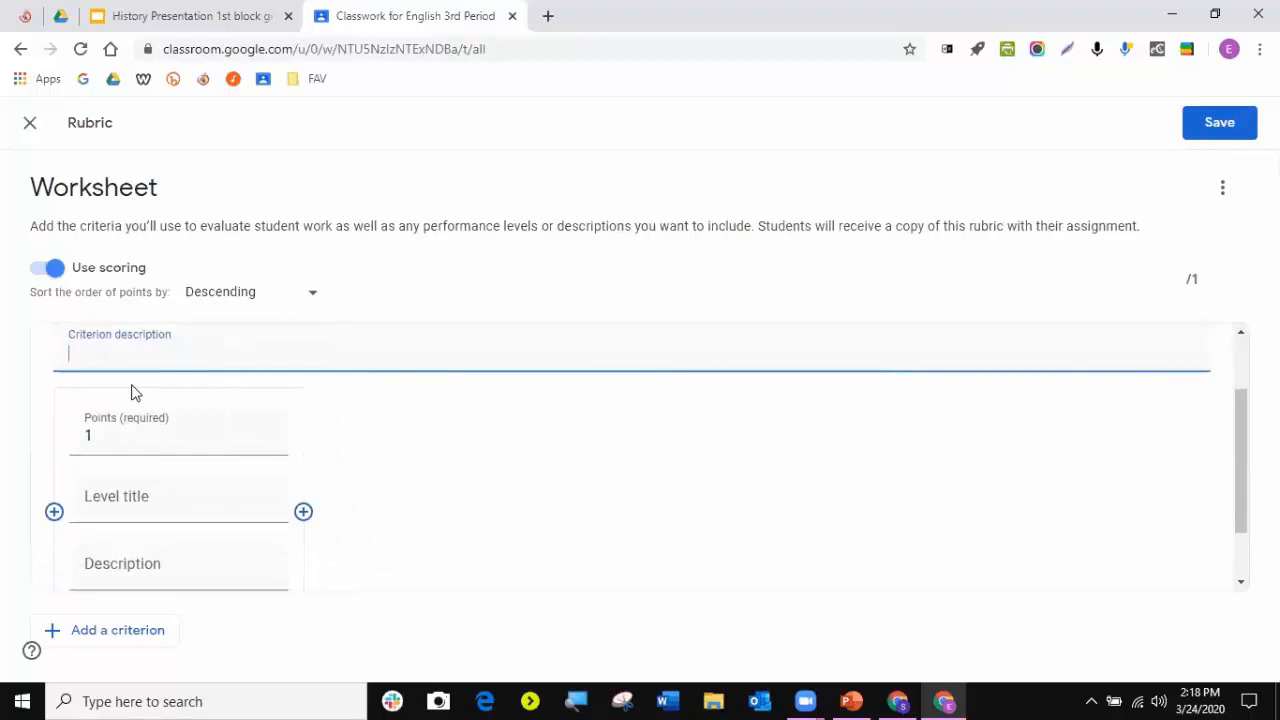
{"action": "type", "text": "dfsdkfsdfsfsfsffsf"}
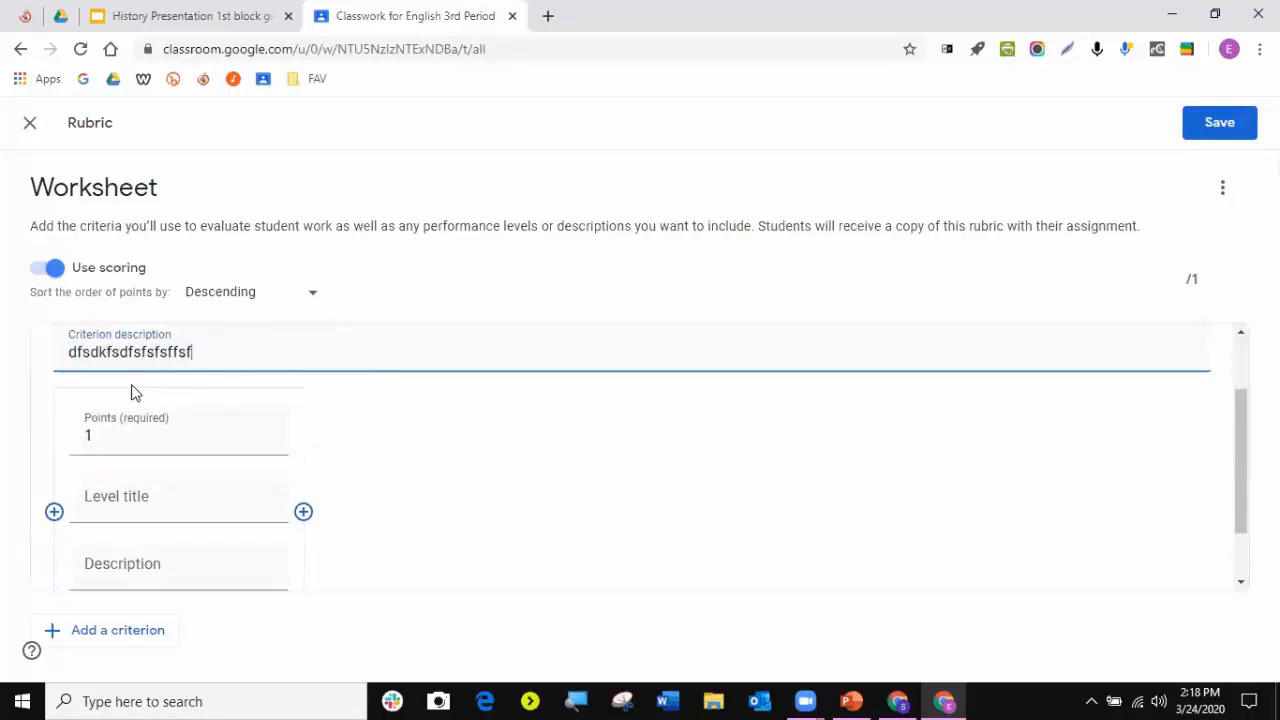
{"action": "type", "text": "ds"}
- Give the Spelling criterion's 1-point level the title "bad spelling"
{"action": "left_click", "coordinate": [137, 515]}
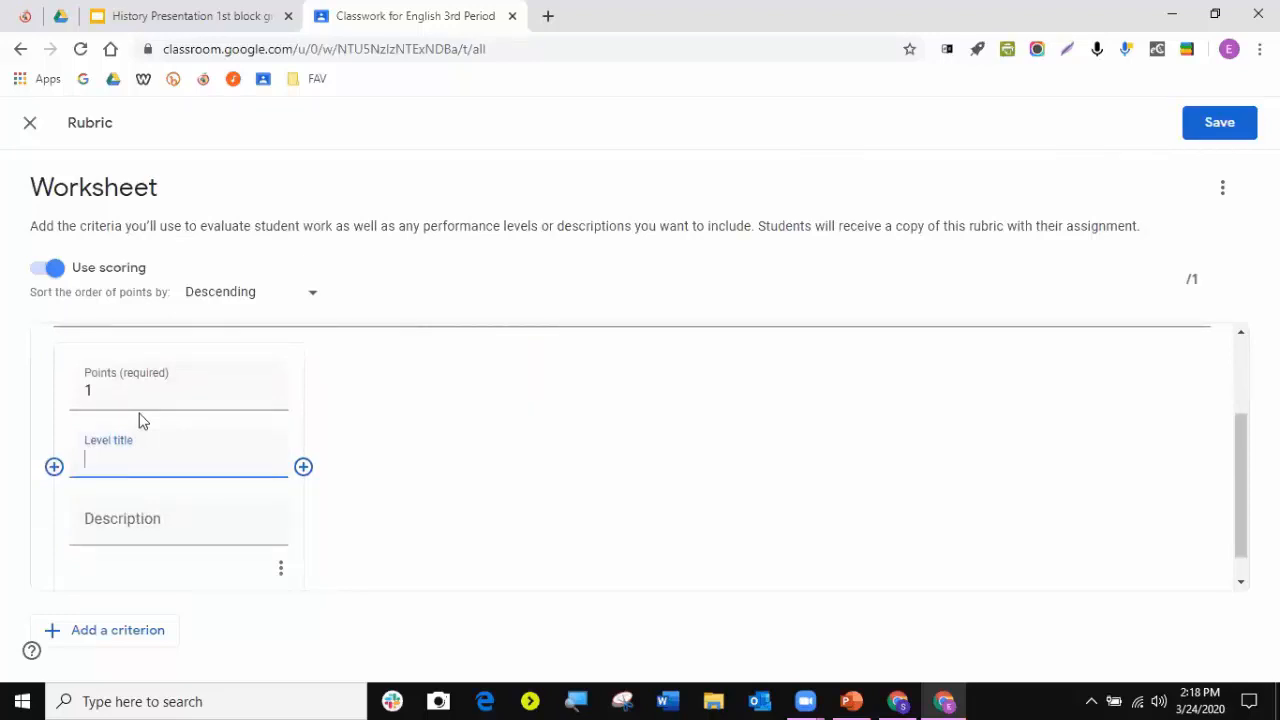
{"action": "type", "text": "bad spelling"}
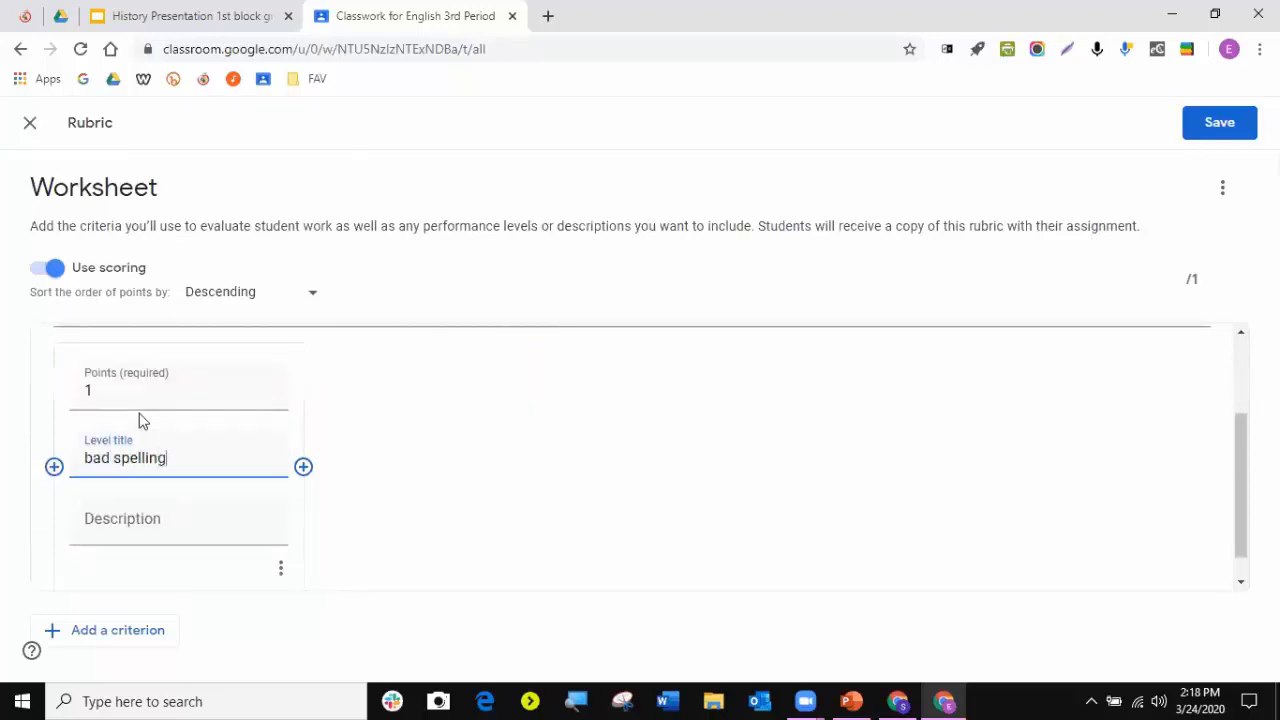
- Add a second level to the Spelling criterion worth 2 points and title it "medium"
{"action": "left_click", "coordinate": [150, 520]}
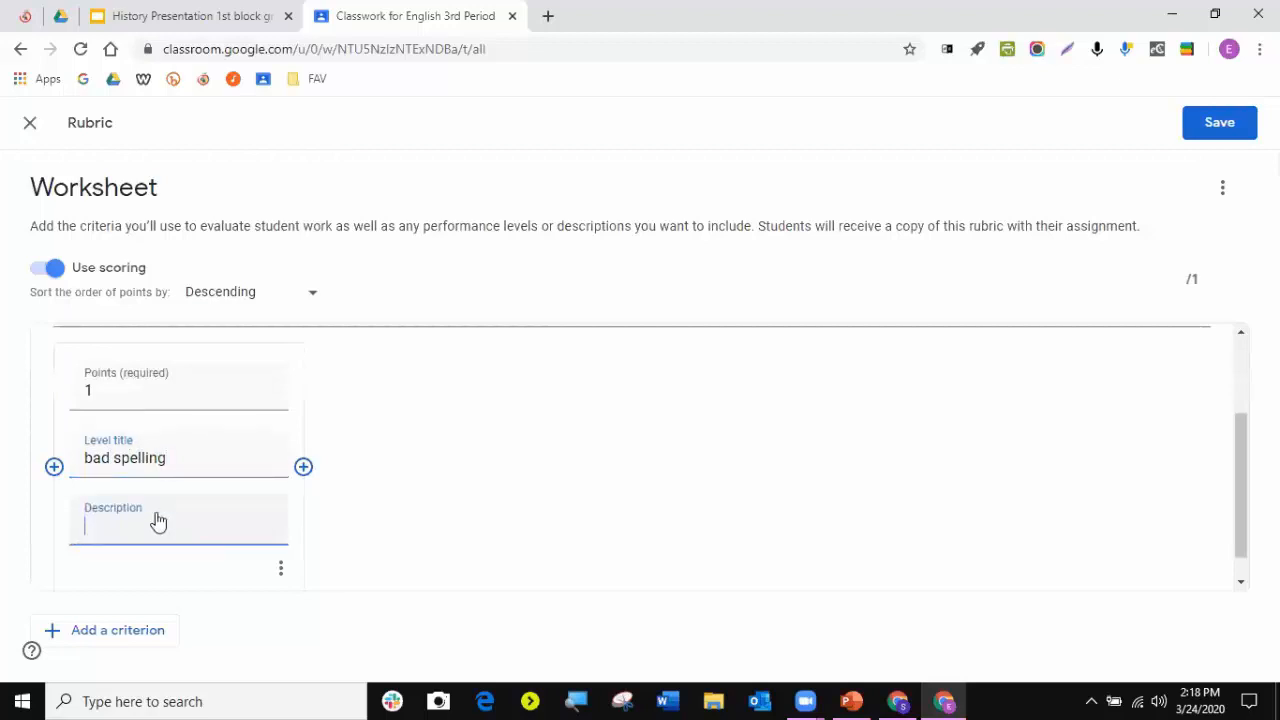
{"action": "left_click", "coordinate": [305, 469]}
{"action": "type", "text": "2"}
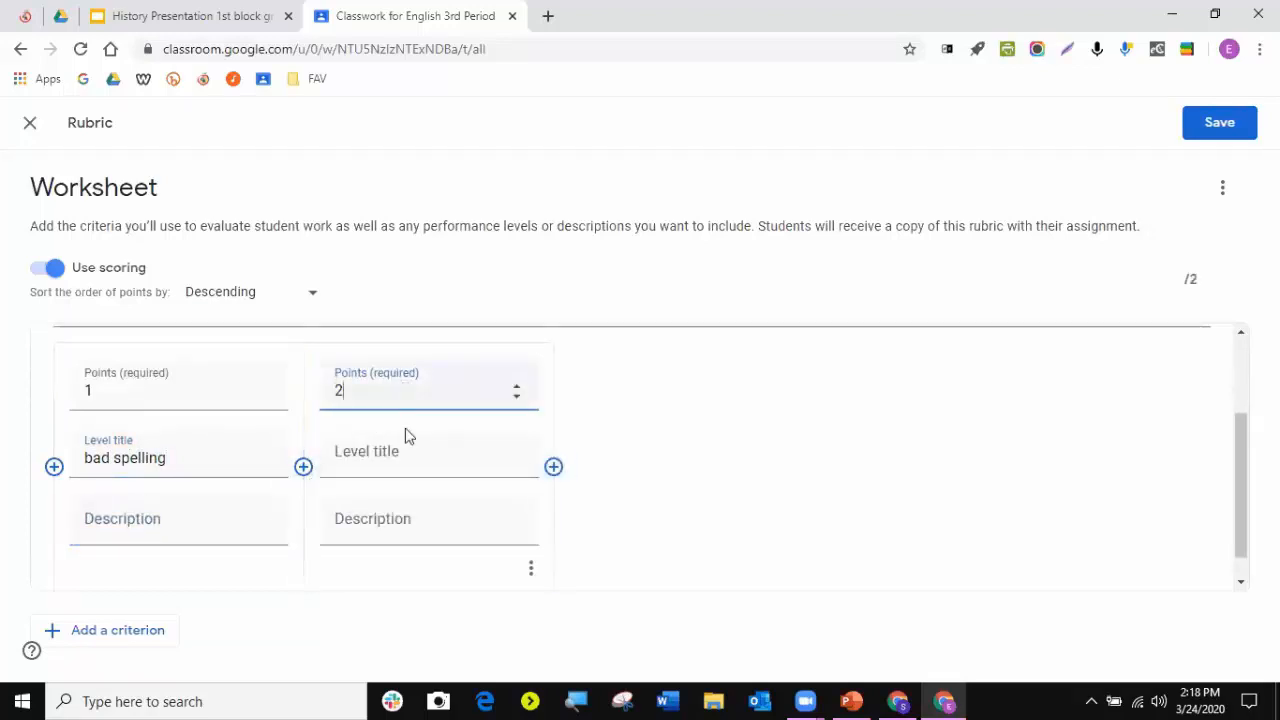
{"action": "left_click", "coordinate": [407, 457]}
{"action": "type", "text": "medi"}
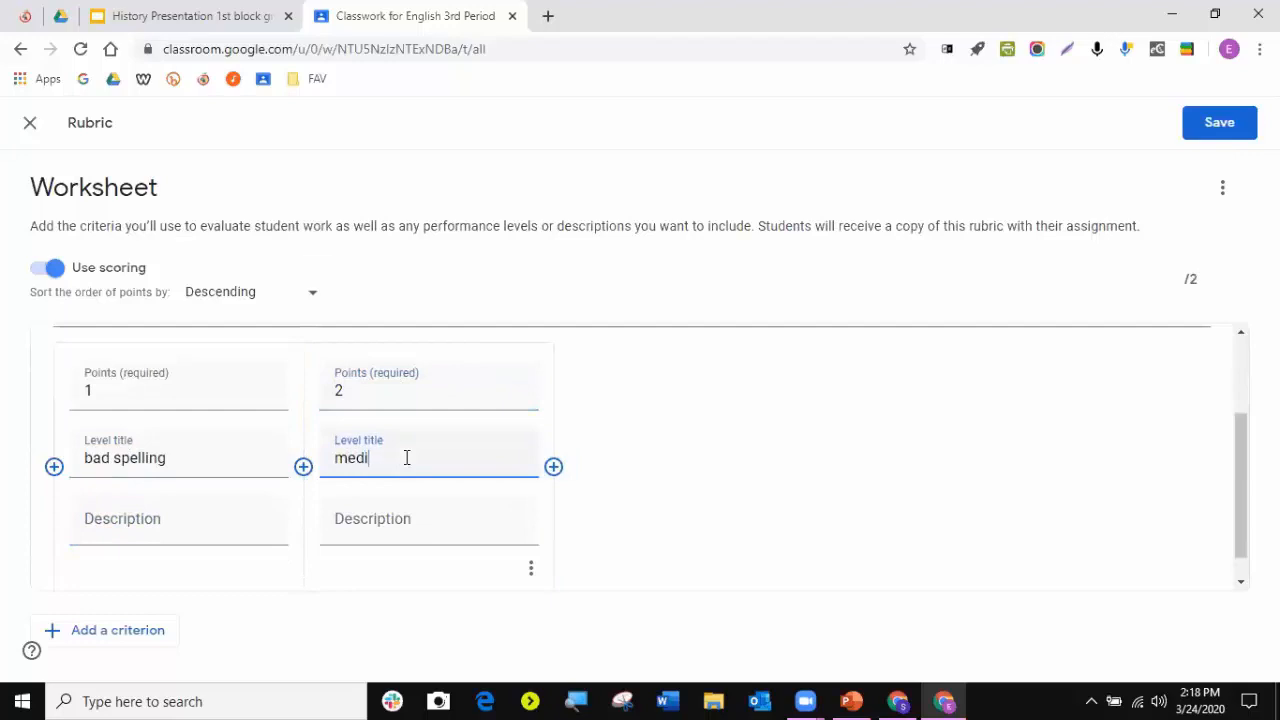
{"action": "type", "text": "um"}
- Add a third level worth 3 points to the Spelling criterion, leaving its title blank
{"action": "left_click", "coordinate": [553, 466]}
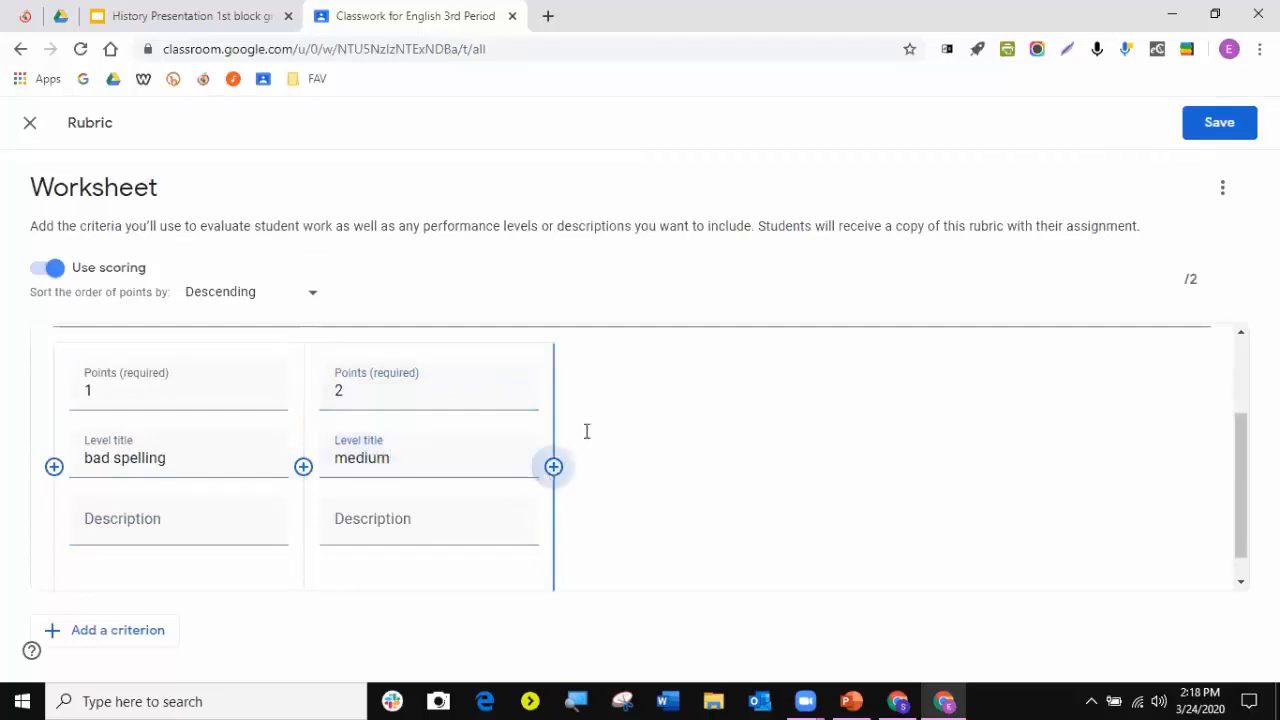
{"action": "type", "text": "3"}
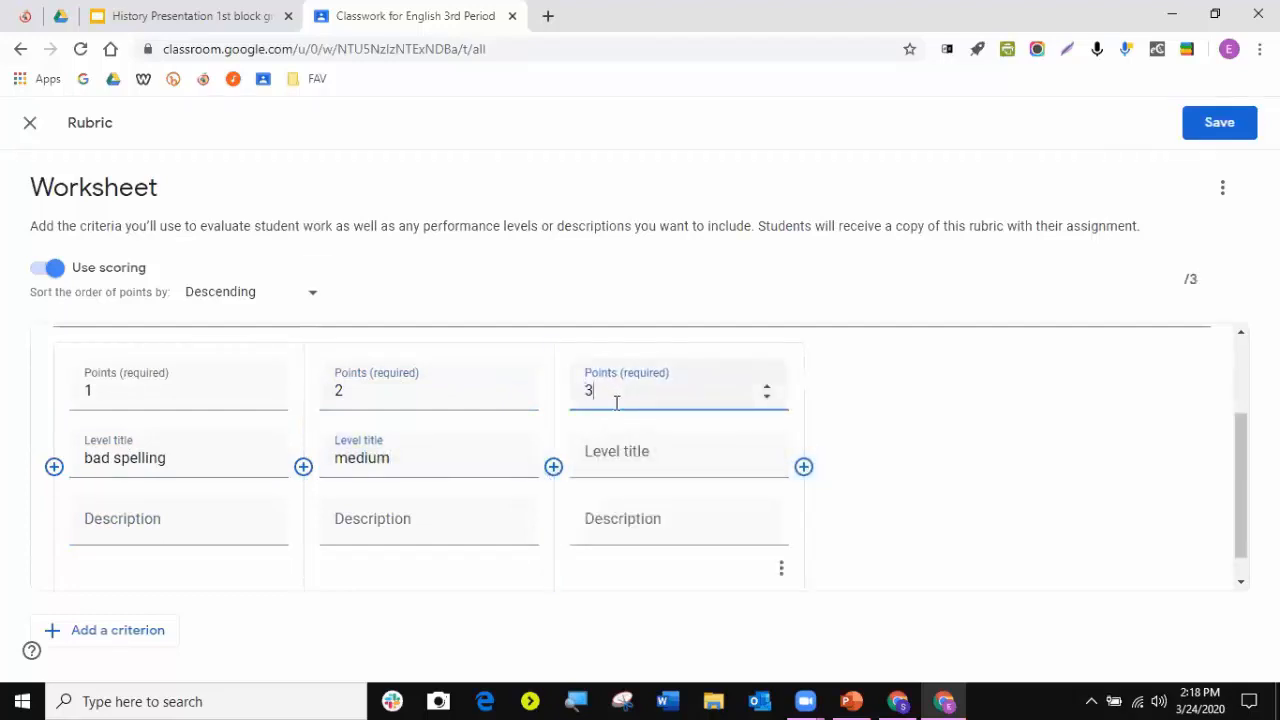
{"action": "left_click", "coordinate": [664, 474]}
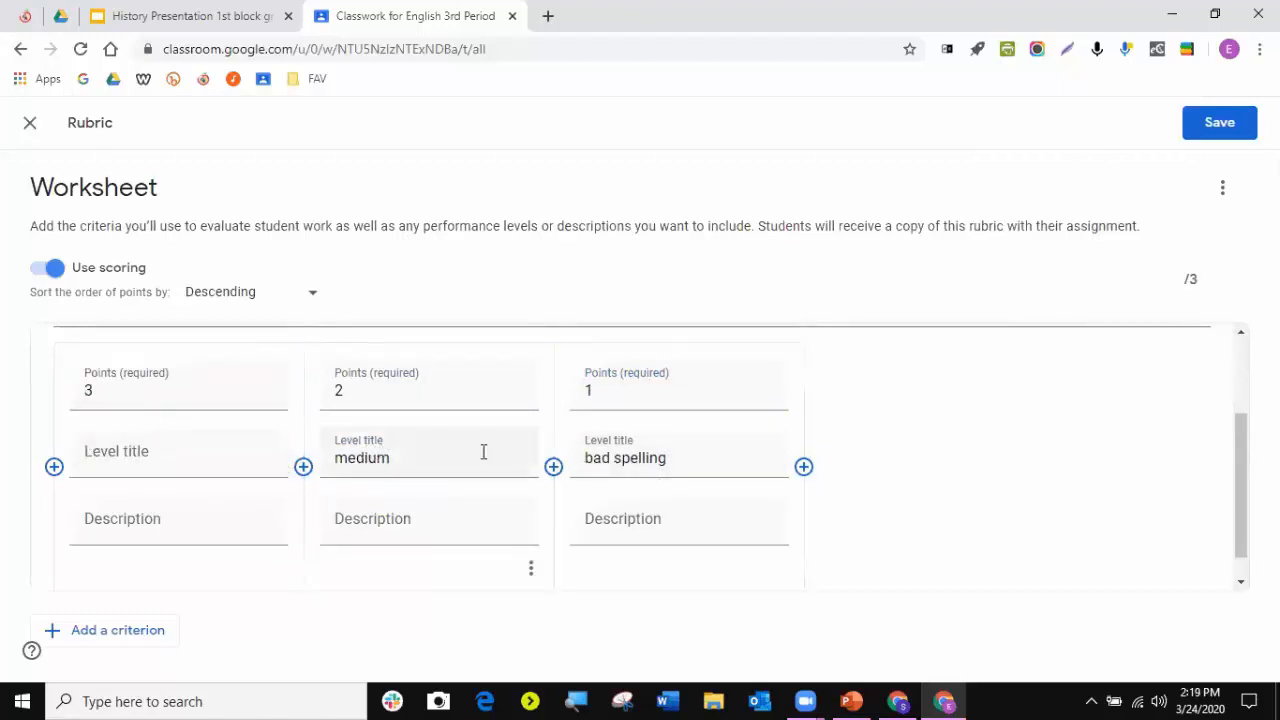
- Review the Spelling criterion's levels and check the options offered for the 3-point and 2-point levels
{"action": "scroll", "coordinate": [614, 500], "scroll_direction": "up", "scroll_amount": 1}
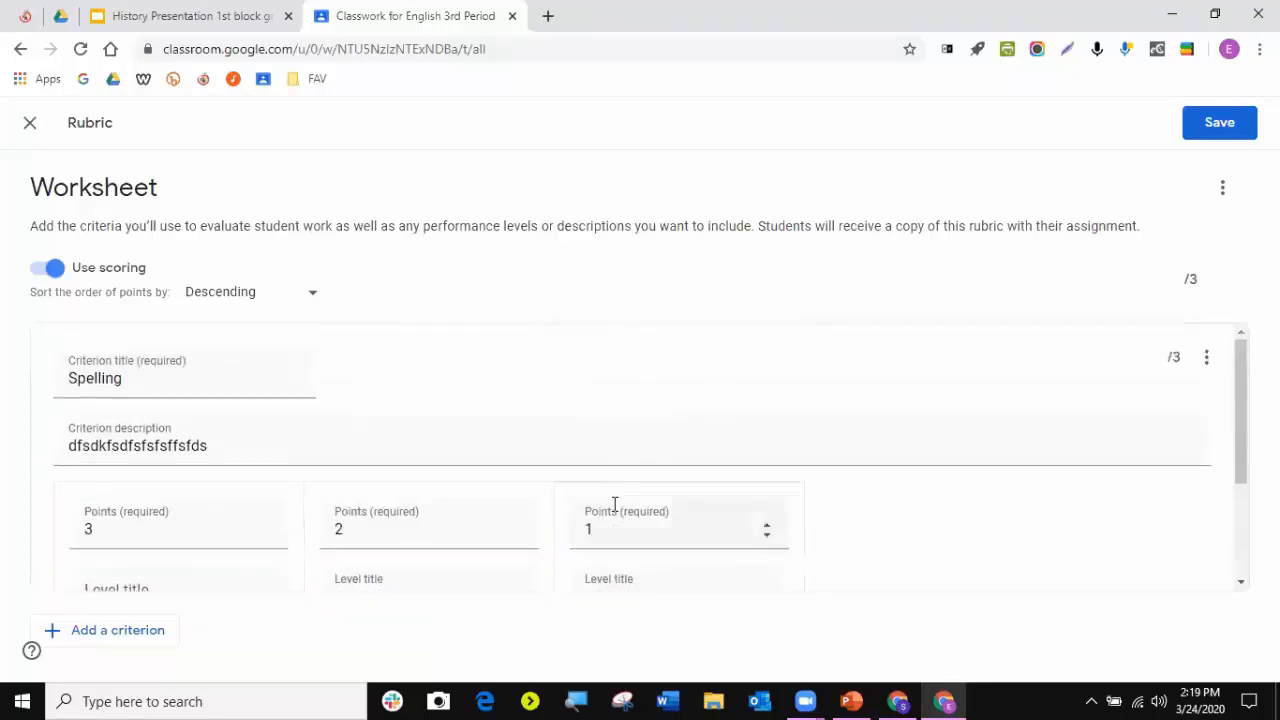
{"action": "scroll", "coordinate": [614, 505], "scroll_direction": "down", "scroll_amount": 2}
{"action": "scroll", "coordinate": [341, 434], "scroll_direction": "up", "scroll_amount": 1}
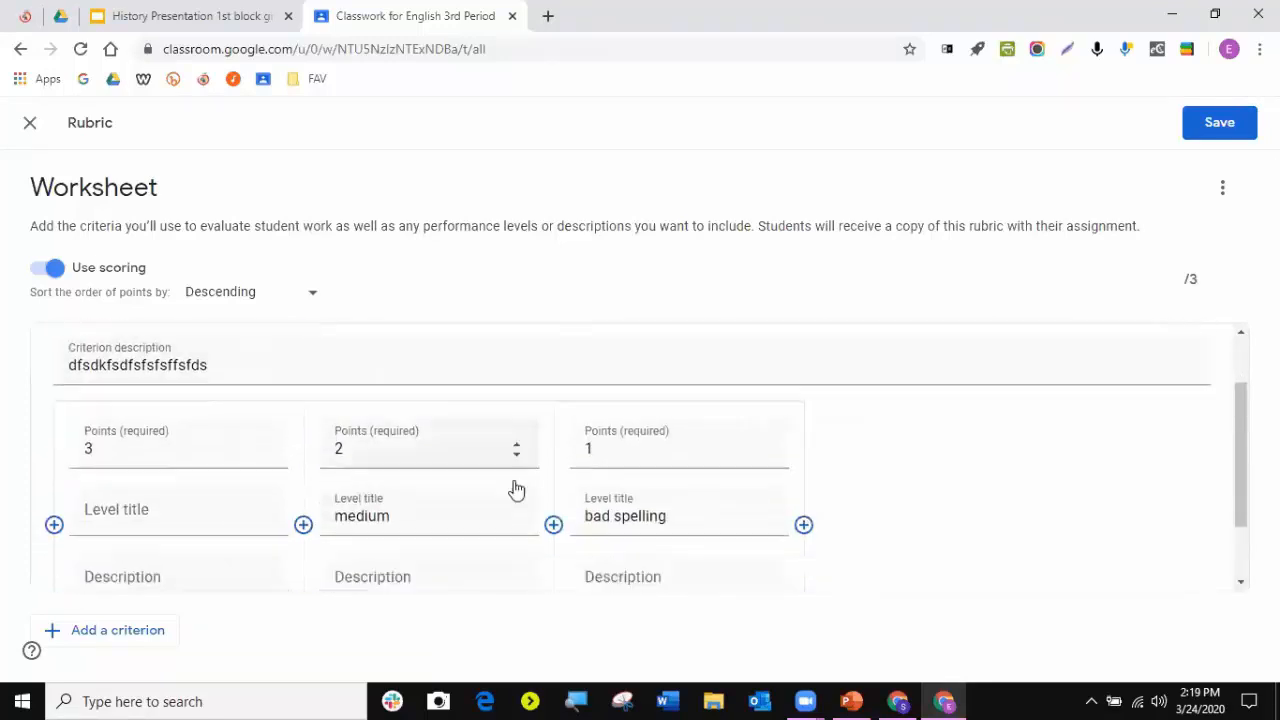
{"action": "scroll", "coordinate": [514, 486], "scroll_direction": "down", "scroll_amount": 1}
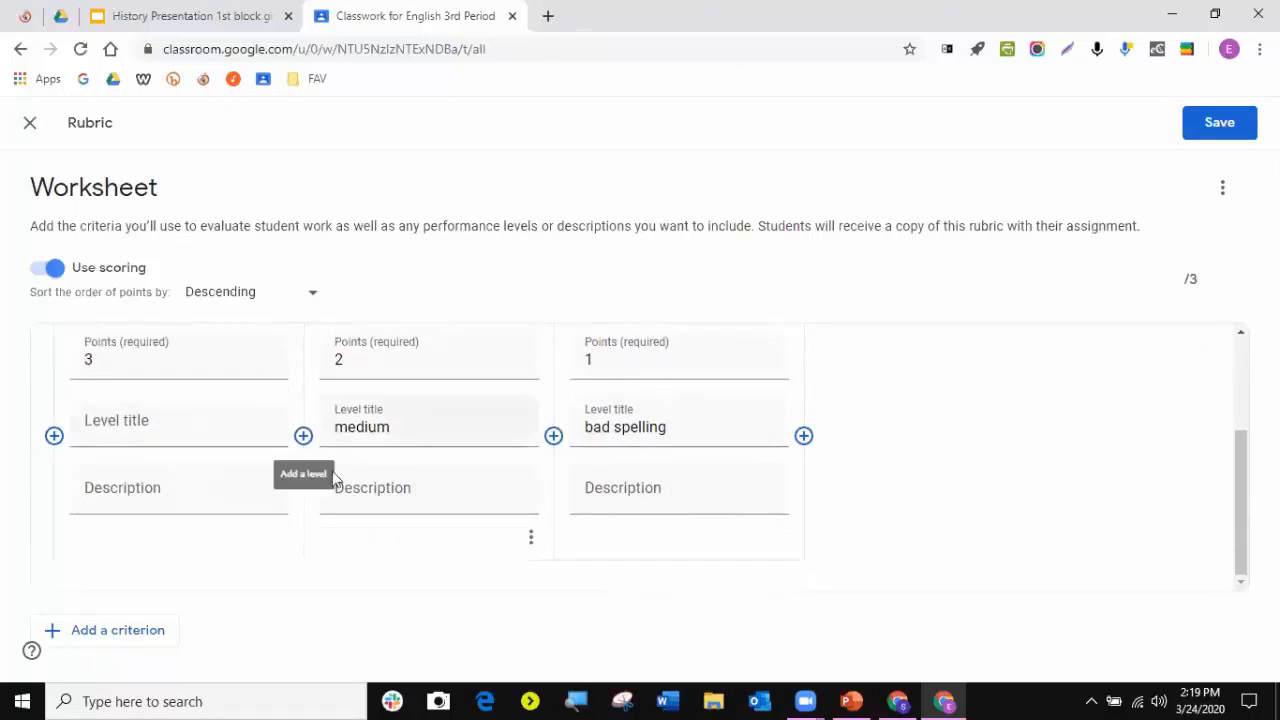
{"action": "left_click", "coordinate": [281, 540]}
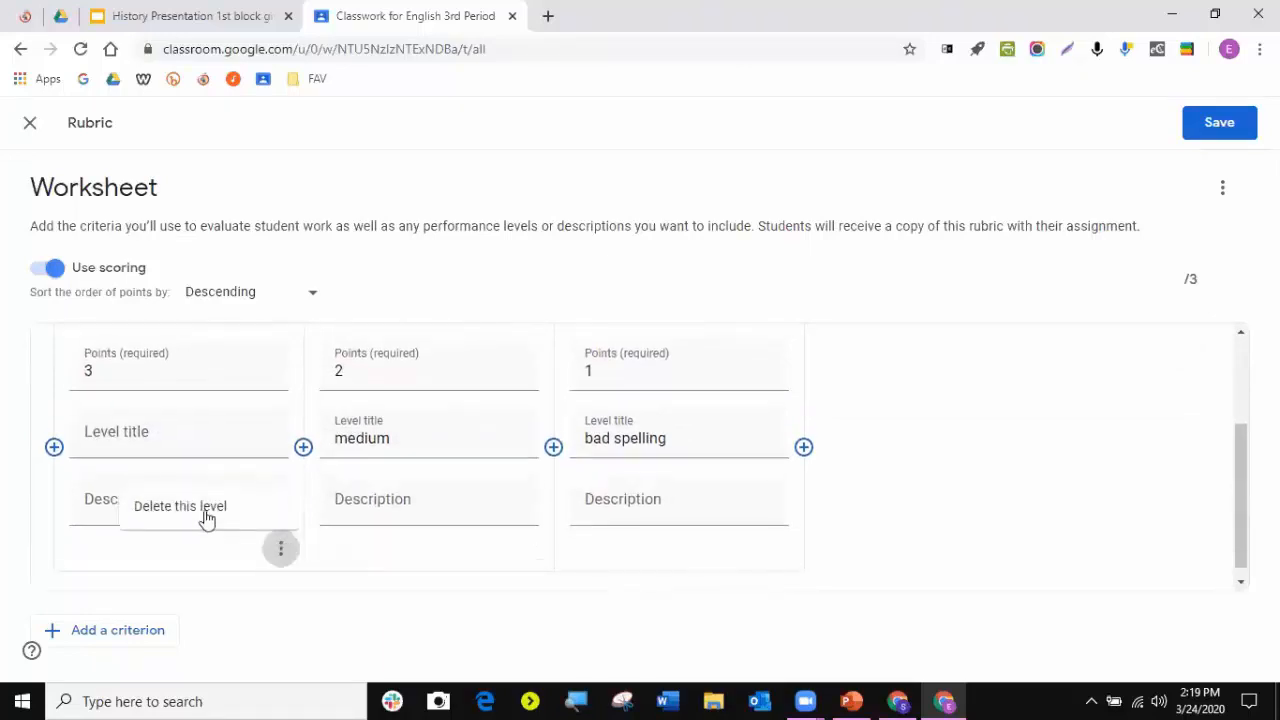
{"action": "left_click", "coordinate": [533, 558]}
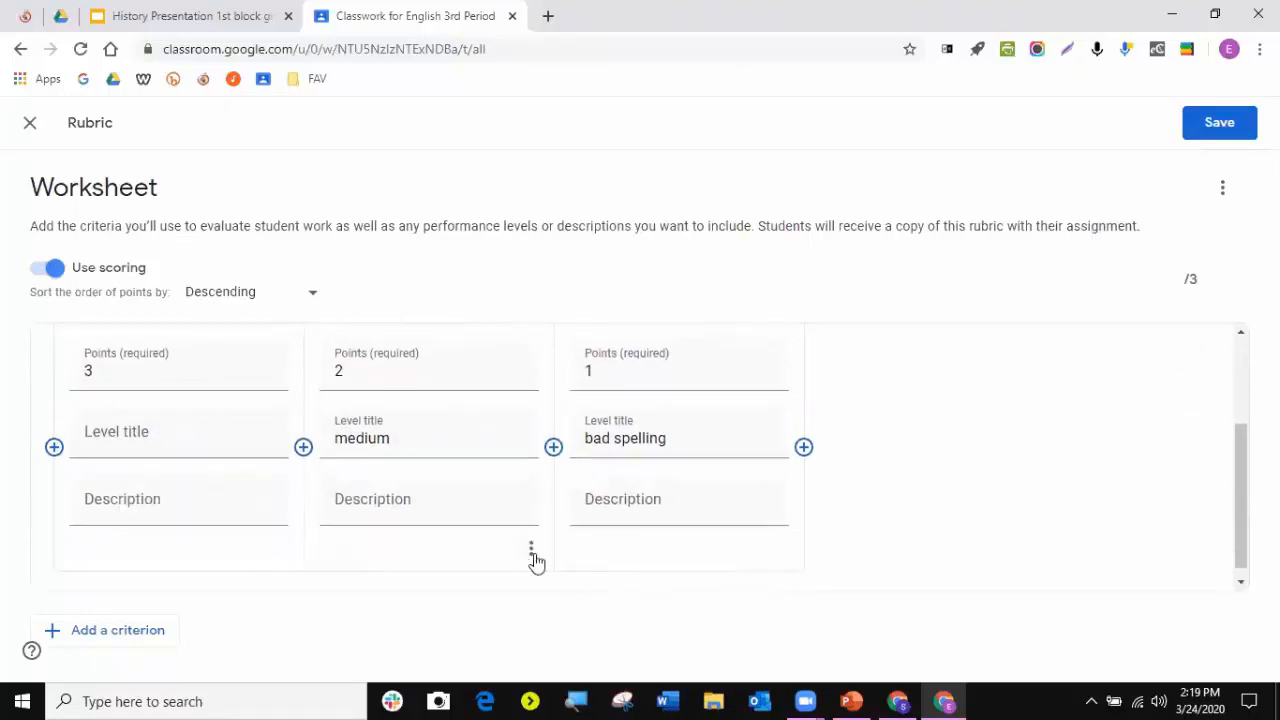
{"action": "left_click", "coordinate": [531, 550]}
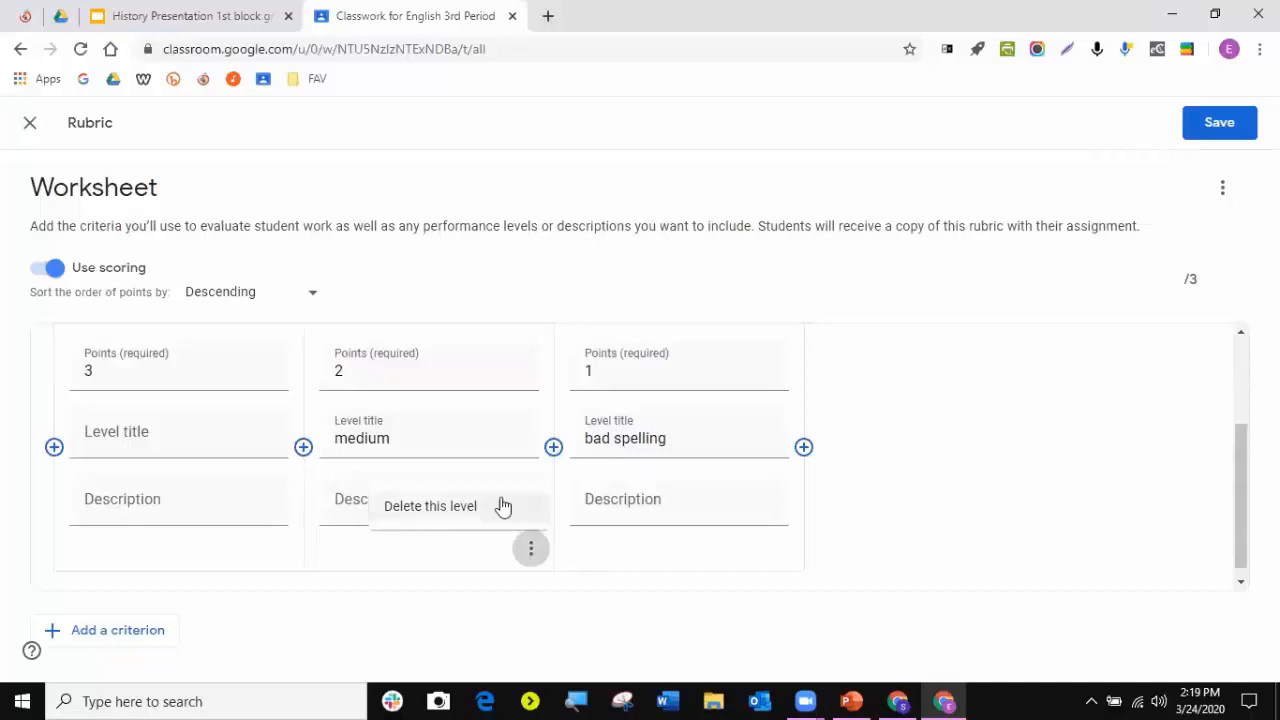
{"action": "left_click", "coordinate": [1008, 515]}
- Add another criterion below Spelling and title it "Punnn"
{"action": "scroll", "coordinate": [1008, 515], "scroll_direction": "up", "scroll_amount": 2}
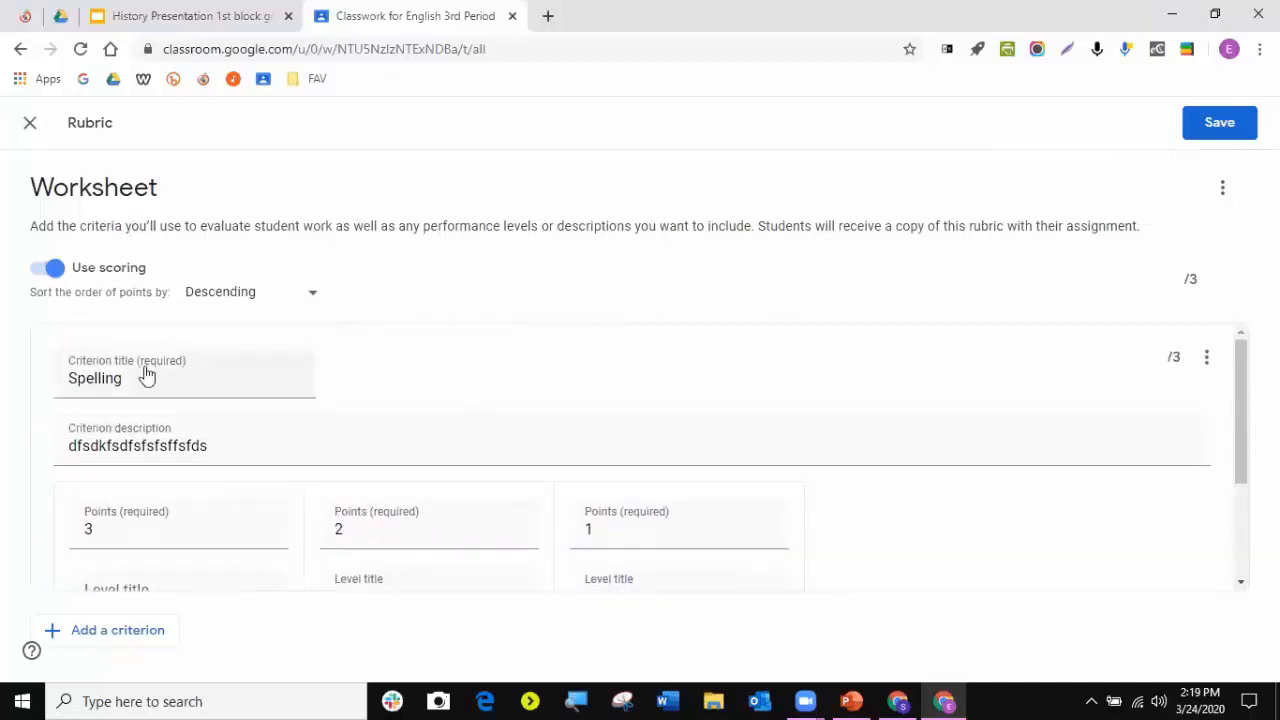
{"action": "scroll", "coordinate": [689, 429], "scroll_direction": "down", "scroll_amount": 3}
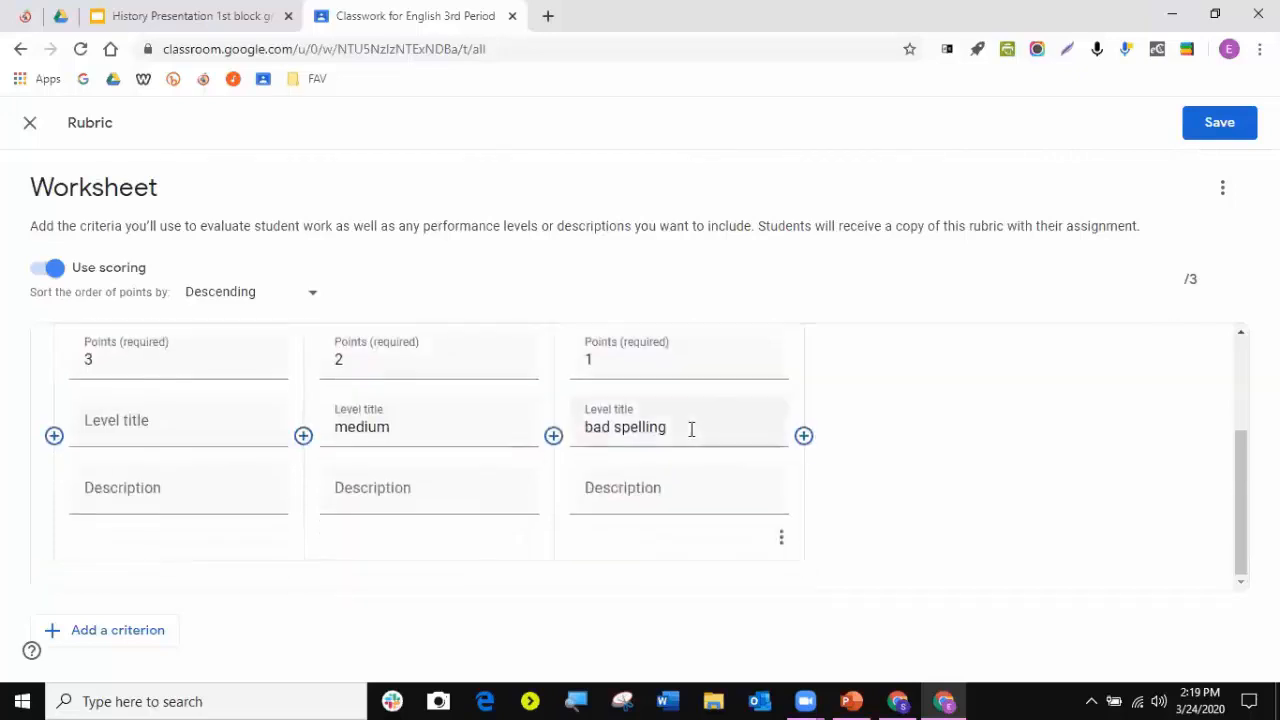
{"action": "left_click", "coordinate": [130, 627]}
{"action": "scroll", "coordinate": [206, 526], "scroll_direction": "down", "scroll_amount": 4}
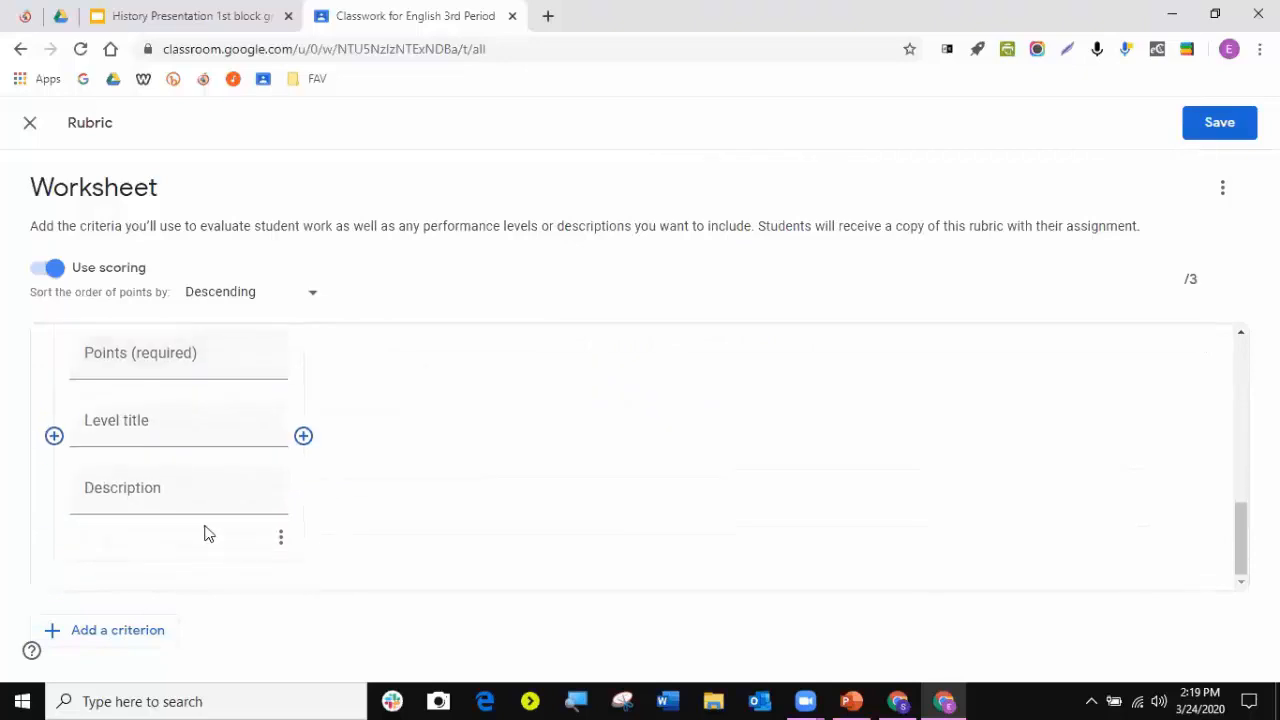
{"action": "scroll", "coordinate": [206, 532], "scroll_direction": "up", "scroll_amount": 3}
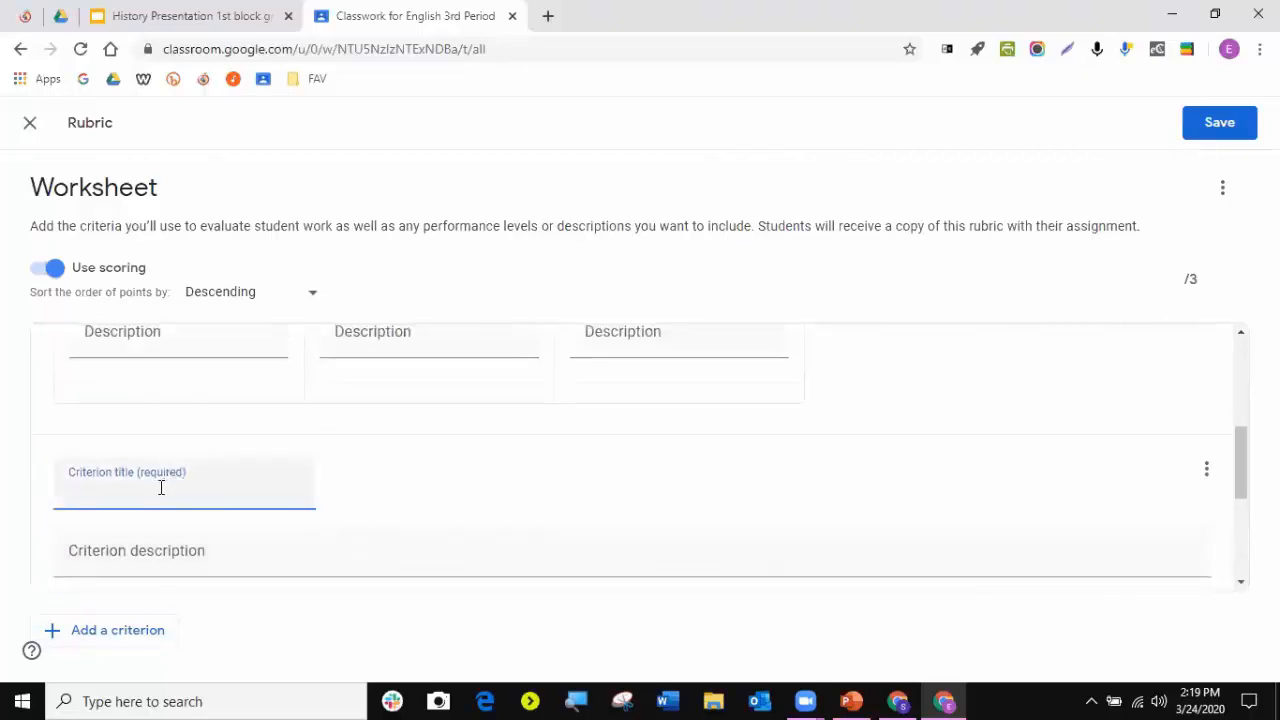
{"action": "type", "text": "Punnn"}
- Shorten the Spelling criterion's 1-point level title to "bad"
{"action": "scroll", "coordinate": [429, 503], "scroll_direction": "up", "scroll_amount": 3}
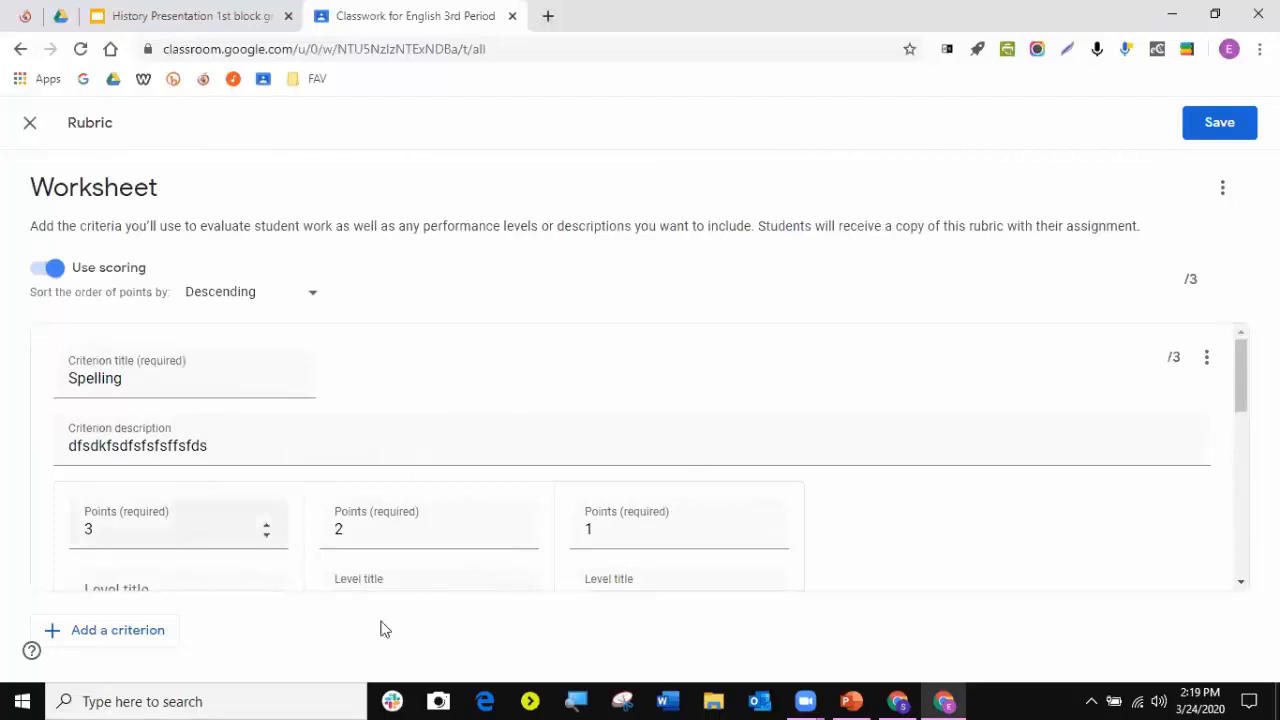
{"action": "scroll", "coordinate": [389, 537], "scroll_direction": "down", "scroll_amount": 2}
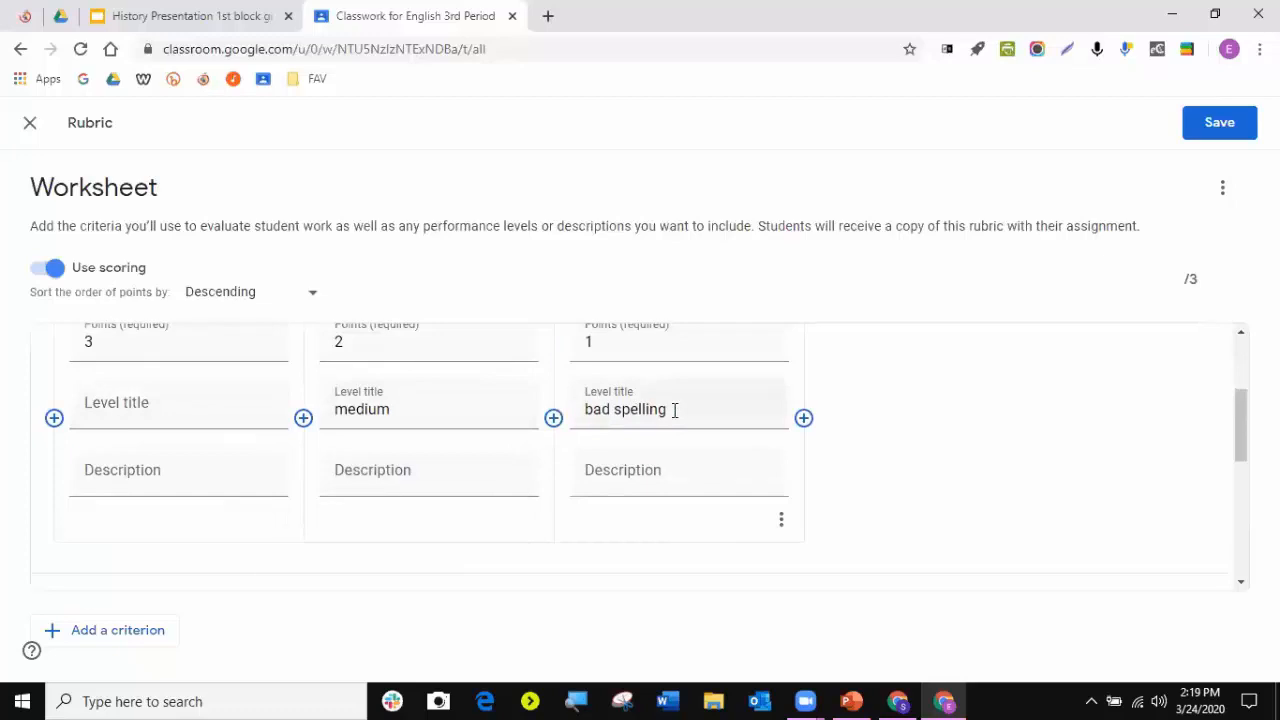
{"action": "left_click_drag", "start_coordinate": [674, 410], "coordinate": [614, 414]}
{"action": "left_click", "coordinate": [406, 430]}
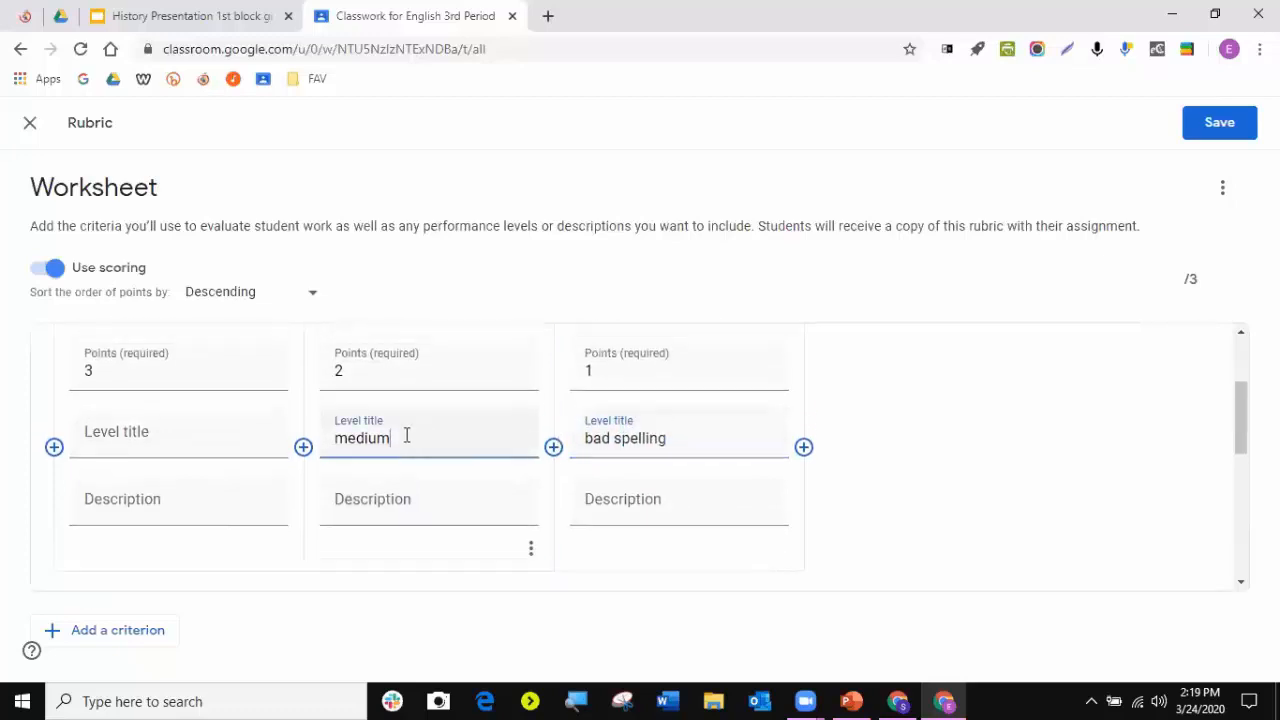
{"action": "scroll", "coordinate": [463, 474], "scroll_direction": "up", "scroll_amount": 1}
{"action": "scroll", "coordinate": [640, 477], "scroll_direction": "down", "scroll_amount": 1}
{"action": "left_click_drag", "start_coordinate": [666, 438], "coordinate": [614, 441]}
{"action": "key", "text": "BackSpace"}
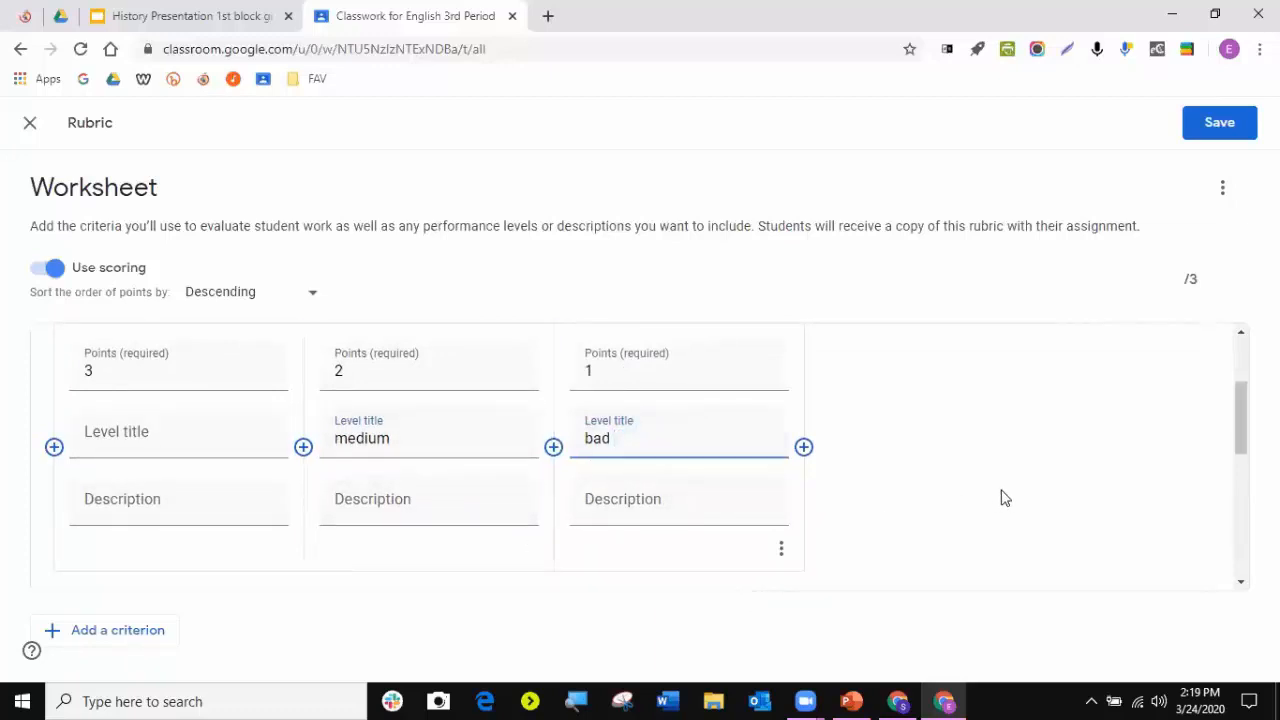
- Duplicate the Spelling criterion with its description and levels
{"action": "scroll", "coordinate": [1005, 498], "scroll_direction": "up", "scroll_amount": 2}
{"action": "scroll", "coordinate": [1005, 498], "scroll_direction": "down", "scroll_amount": 2}
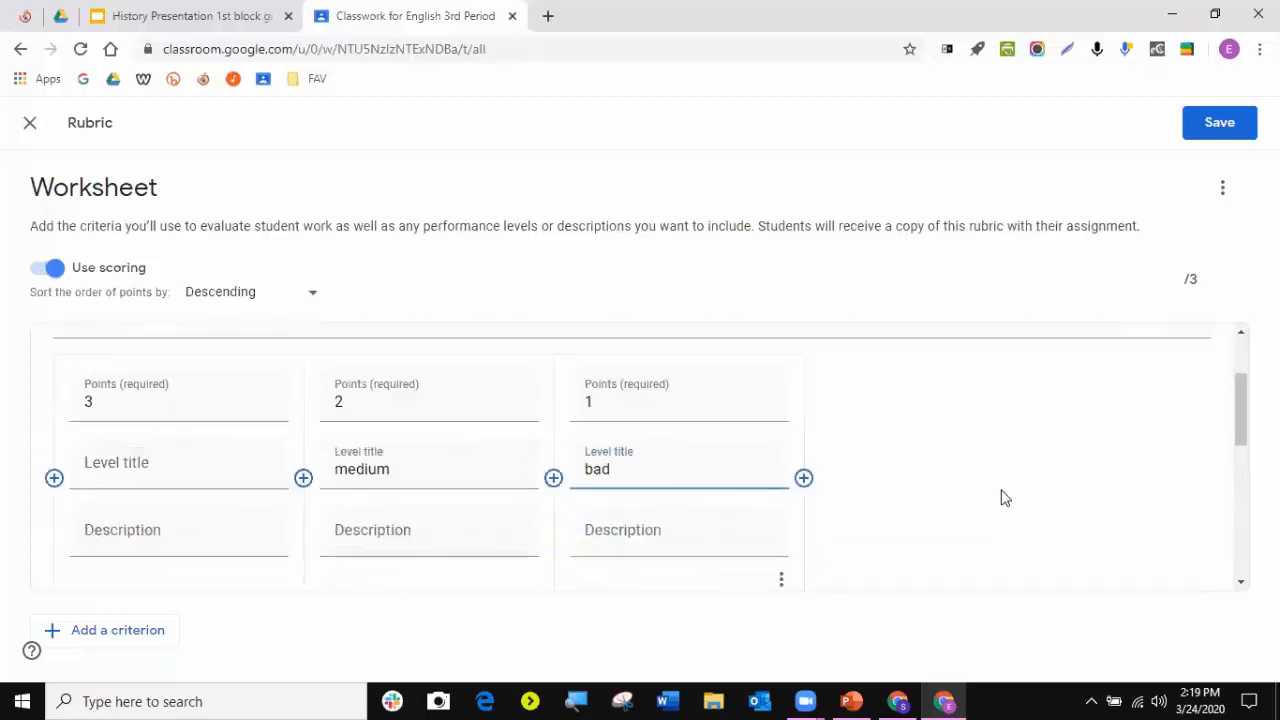
{"action": "scroll", "coordinate": [1005, 498], "scroll_direction": "up", "scroll_amount": 2}
{"action": "scroll", "coordinate": [1005, 498], "scroll_direction": "down", "scroll_amount": 1}
{"action": "scroll", "coordinate": [1005, 498], "scroll_direction": "up", "scroll_amount": 1}
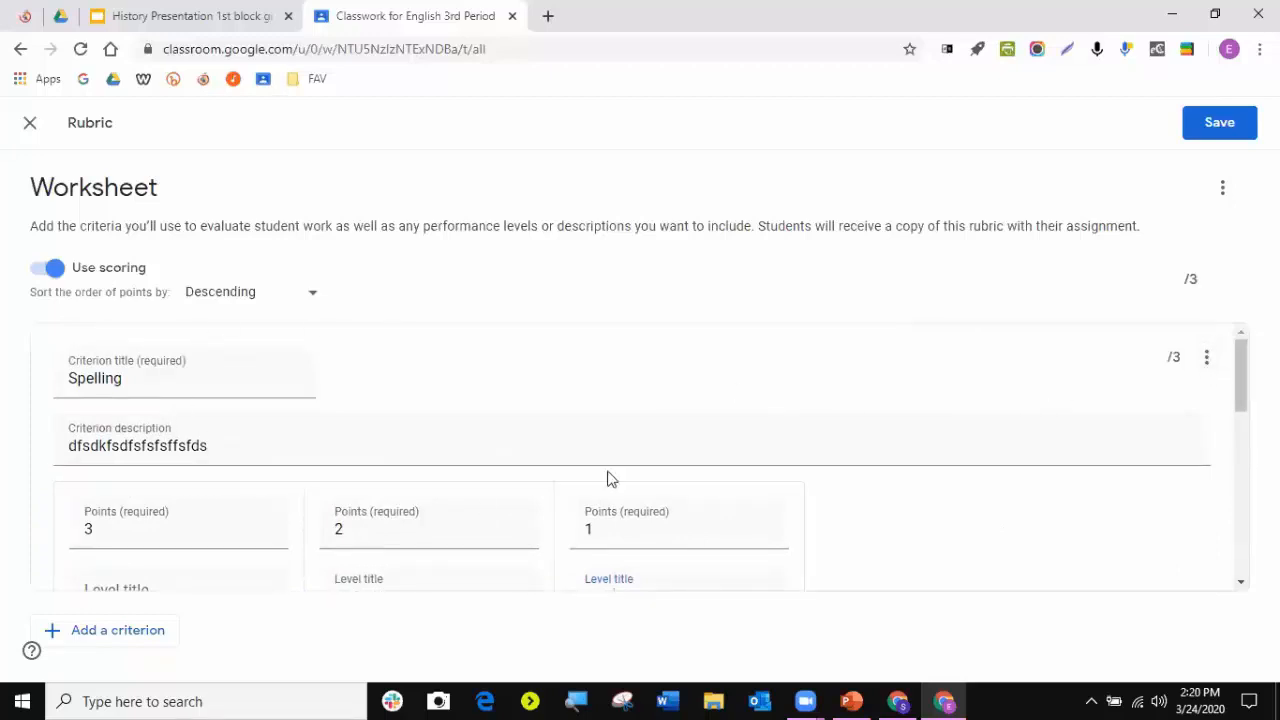
{"action": "left_click", "coordinate": [1209, 363]}
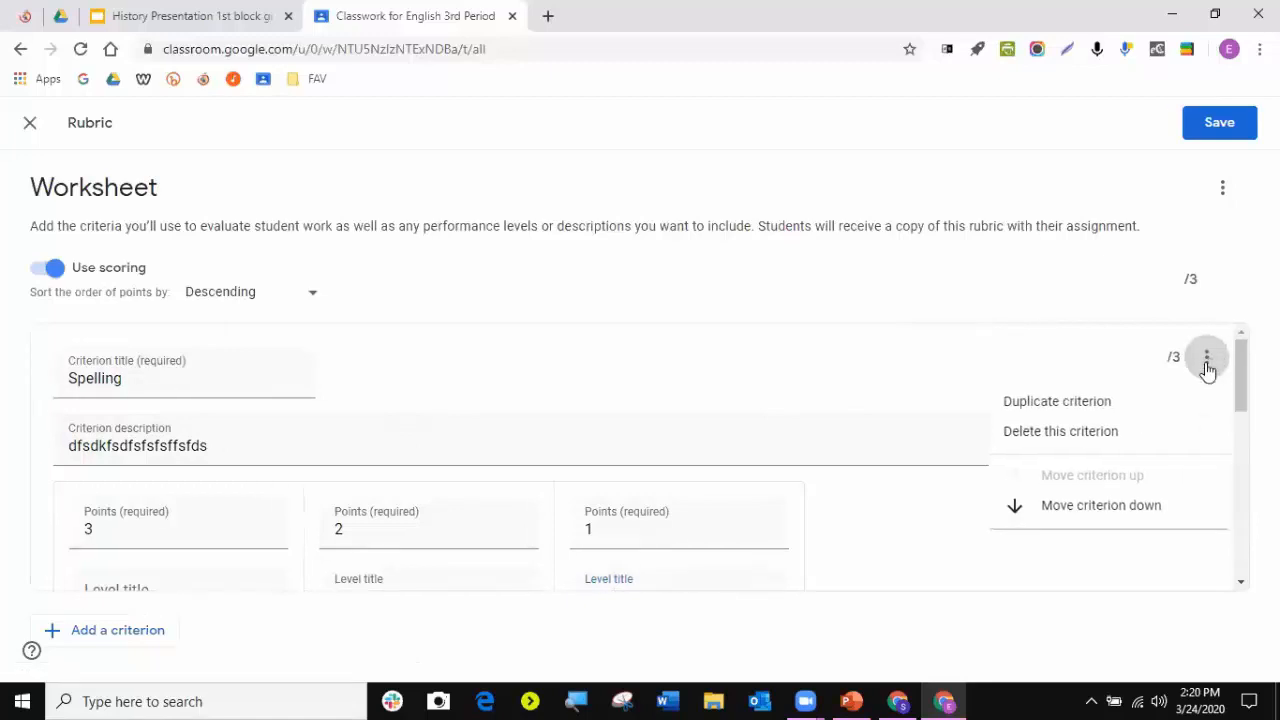
{"action": "left_click", "coordinate": [1052, 410]}
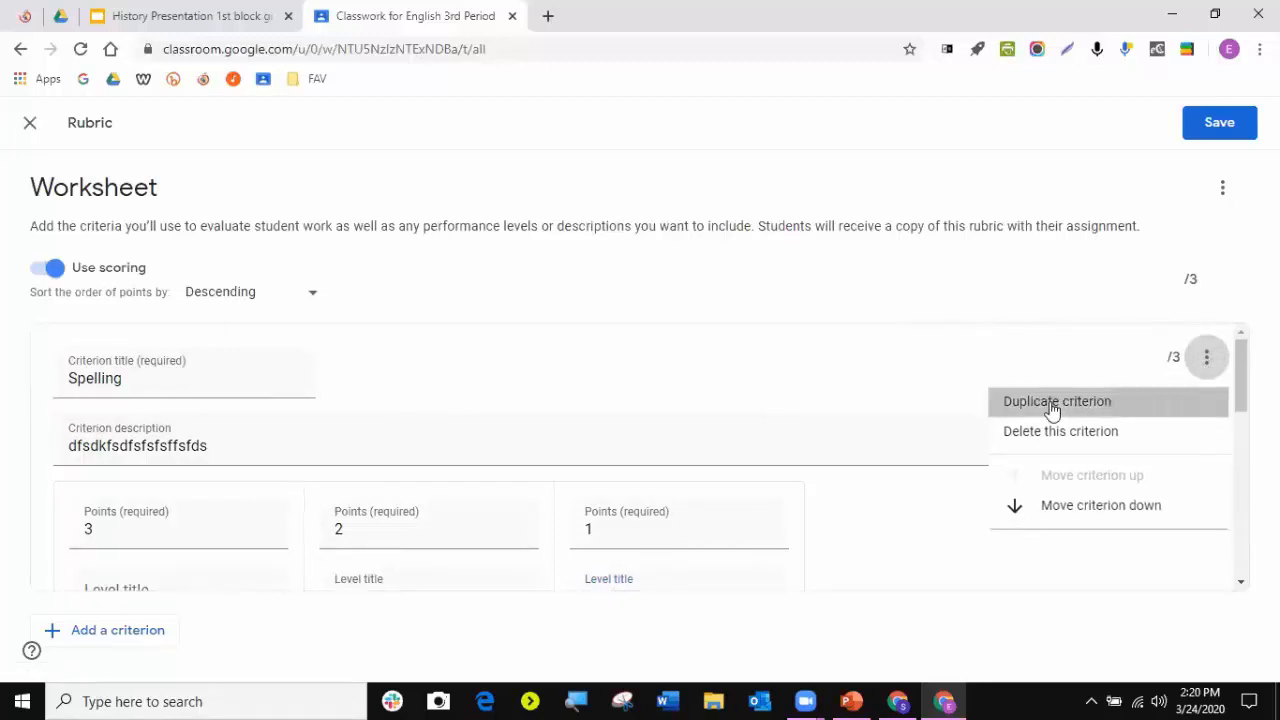
- Look over the duplicated Spelling criterion, highlighting its title and part of its description without editing them
{"action": "scroll", "coordinate": [191, 457], "scroll_direction": "down", "scroll_amount": 2}
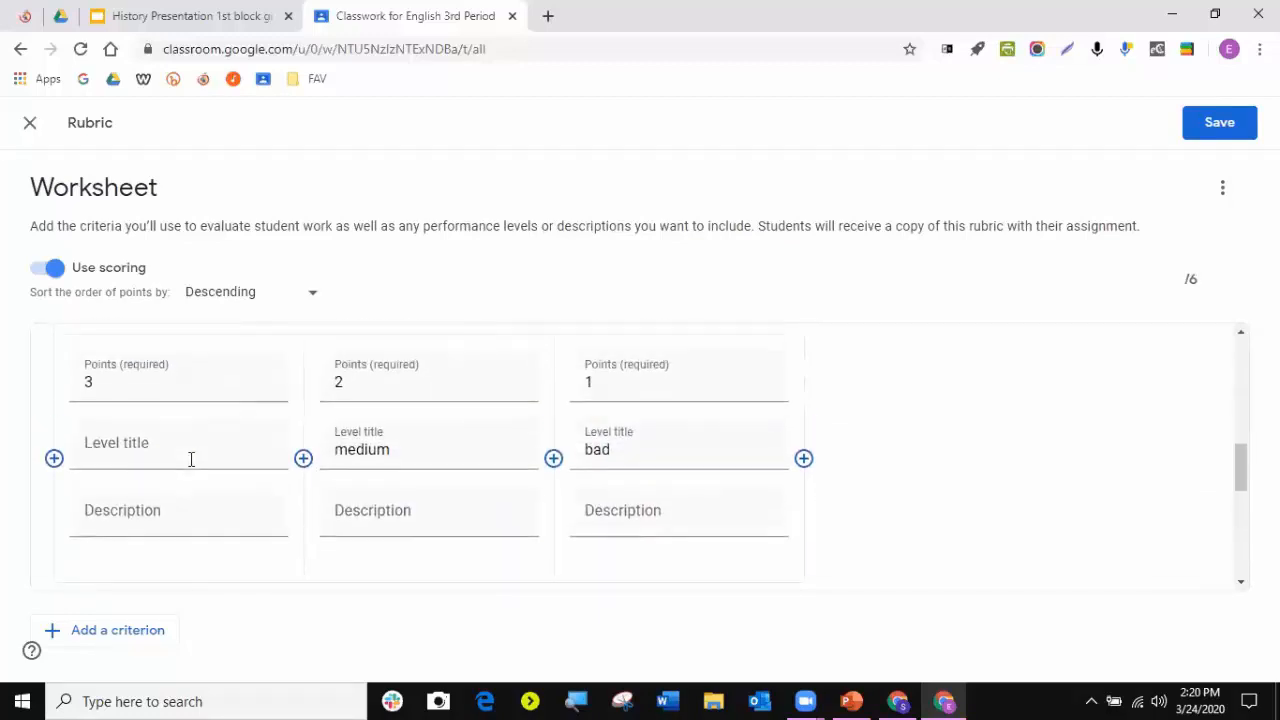
{"action": "scroll", "coordinate": [103, 354], "scroll_direction": "up", "scroll_amount": 2}
{"action": "left_click_drag", "start_coordinate": [128, 378], "coordinate": [50, 378]}
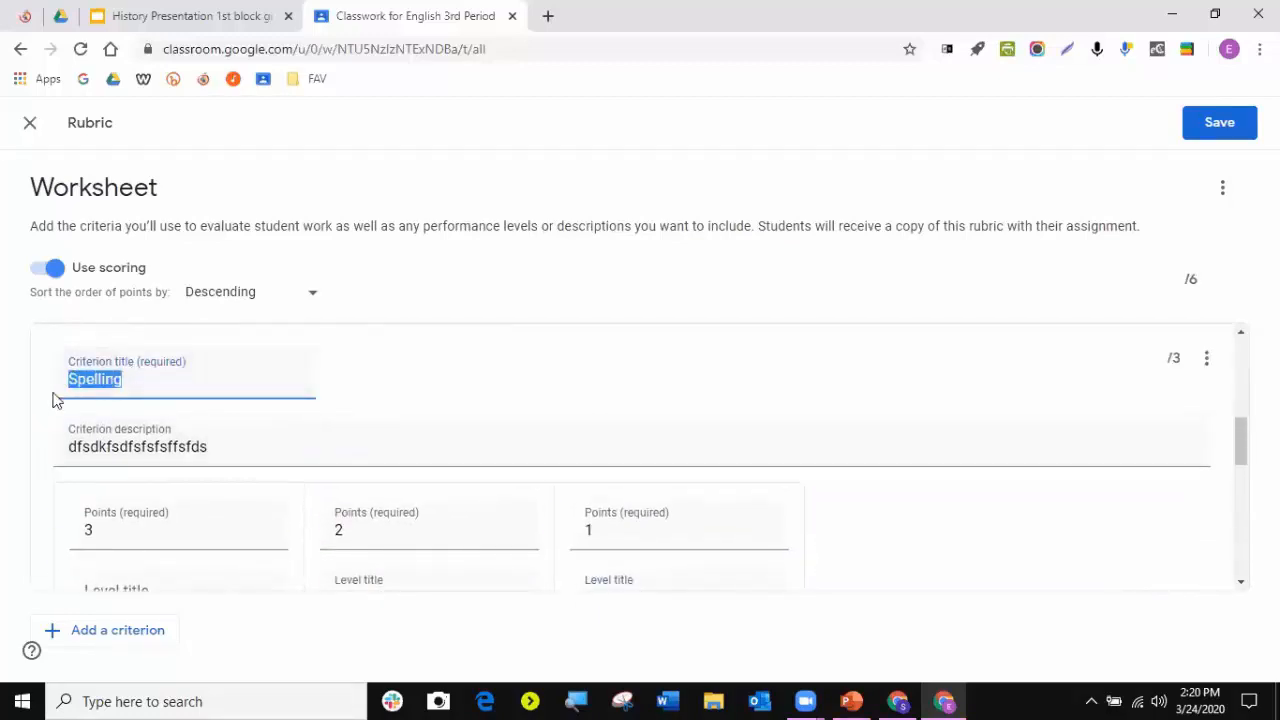
{"action": "left_click_drag", "start_coordinate": [238, 451], "coordinate": [146, 447]}
{"action": "scroll", "coordinate": [289, 463], "scroll_direction": "down", "scroll_amount": 3}
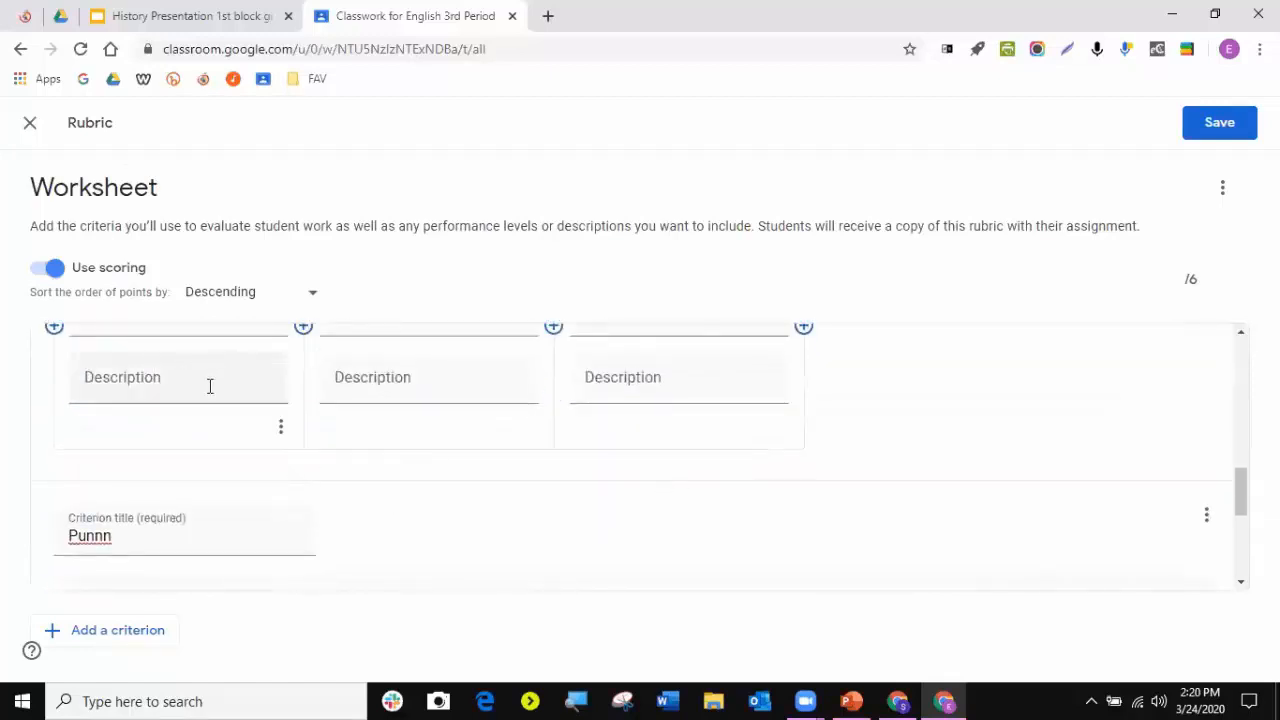
{"action": "scroll", "coordinate": [589, 460], "scroll_direction": "up", "scroll_amount": 2}
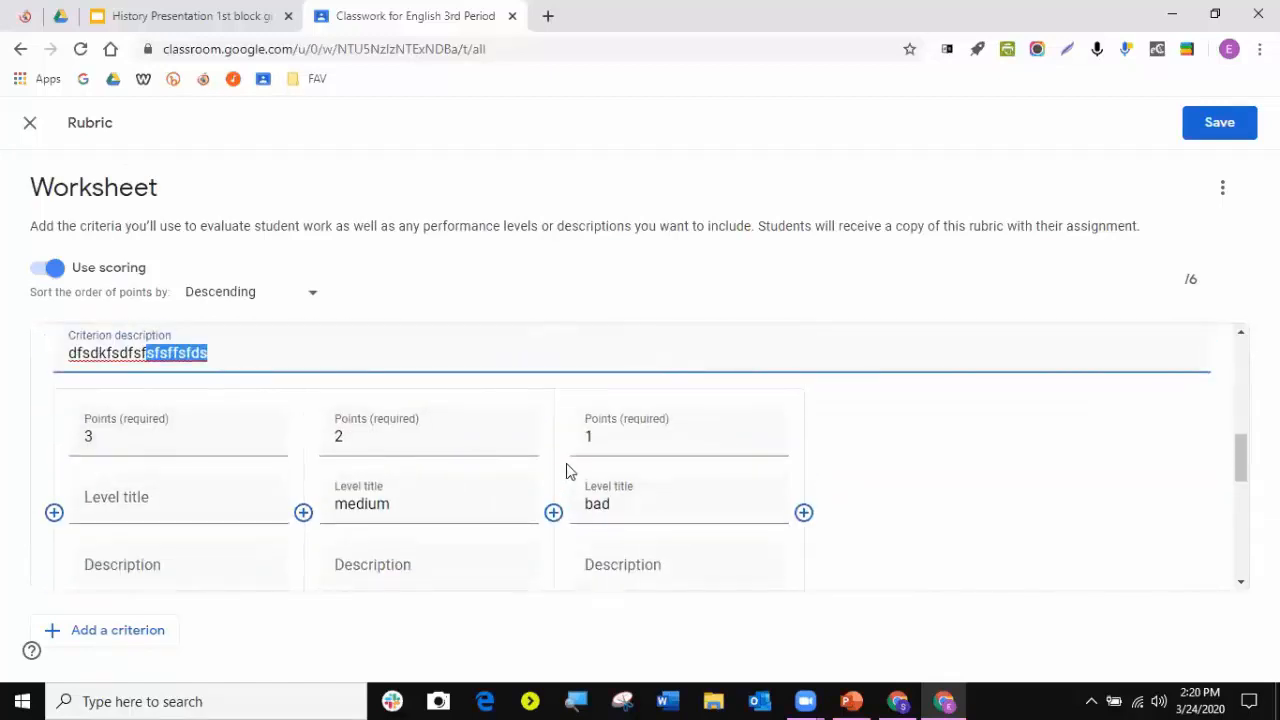
- Check the options available for the whole rubric and close them without deleting it
{"action": "scroll", "coordinate": [578, 472], "scroll_direction": "up", "scroll_amount": 5}
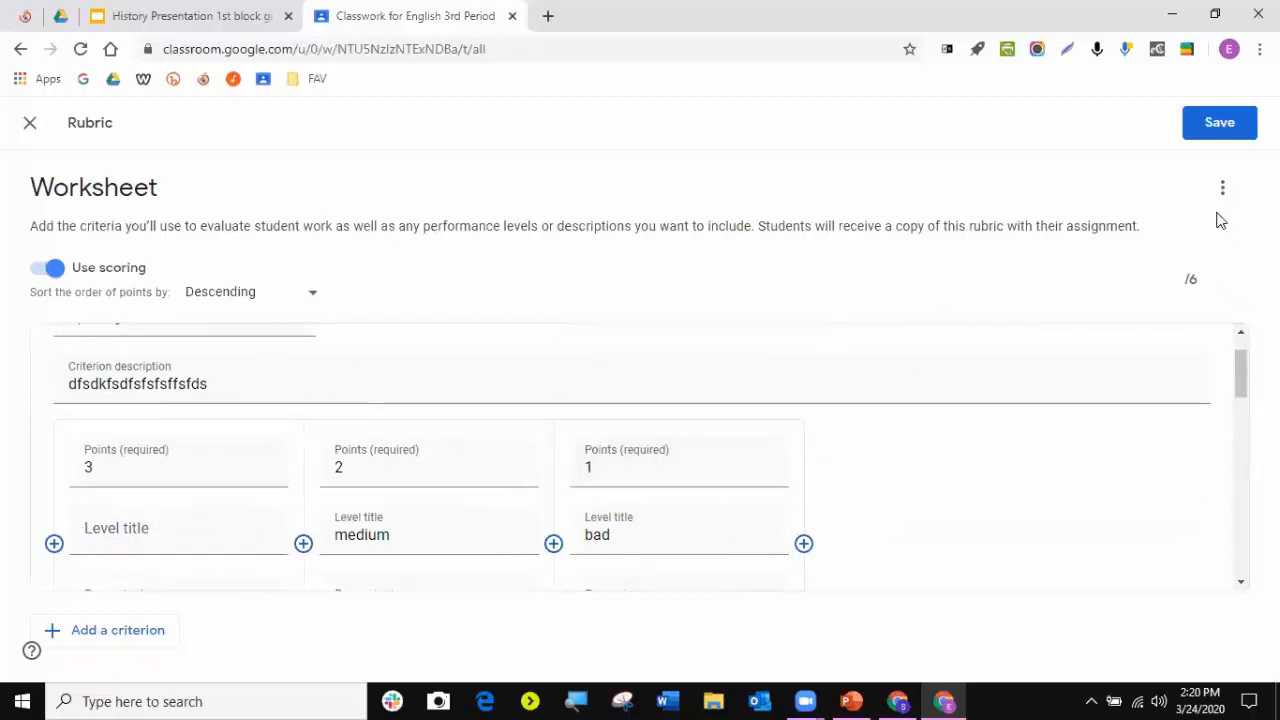
{"action": "left_click", "coordinate": [1226, 188]}
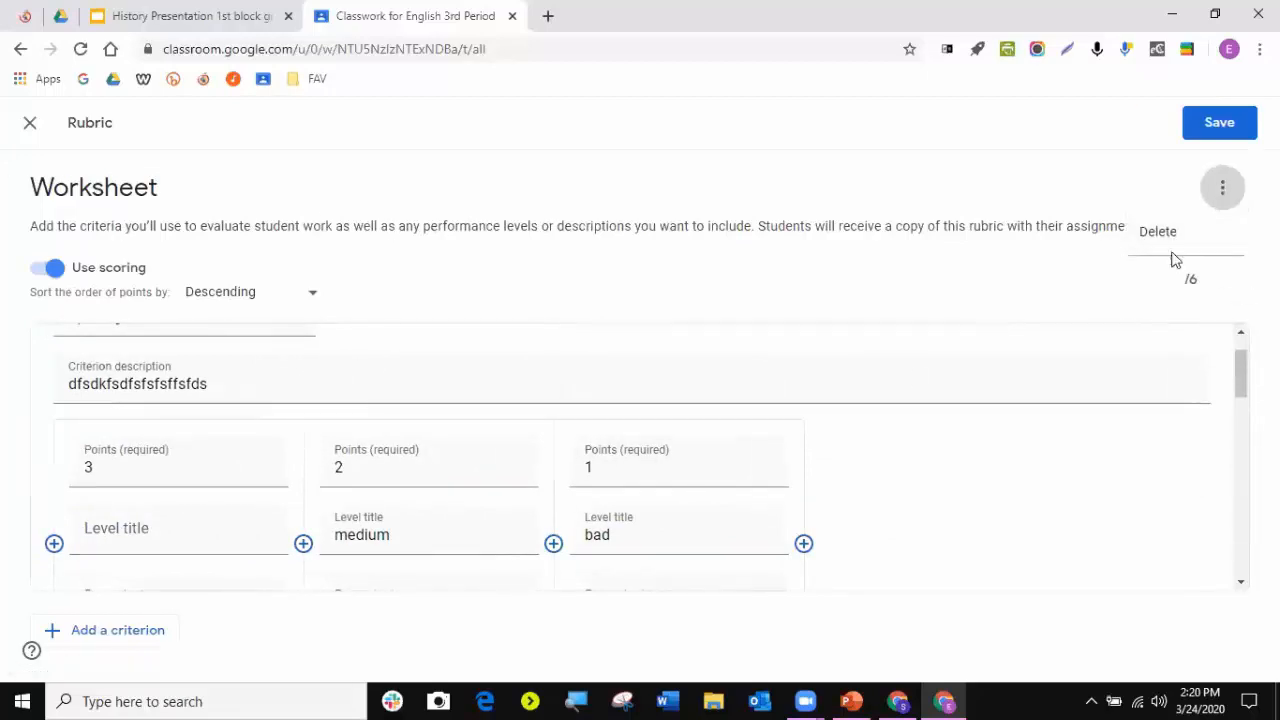
{"action": "left_click", "coordinate": [697, 206]}
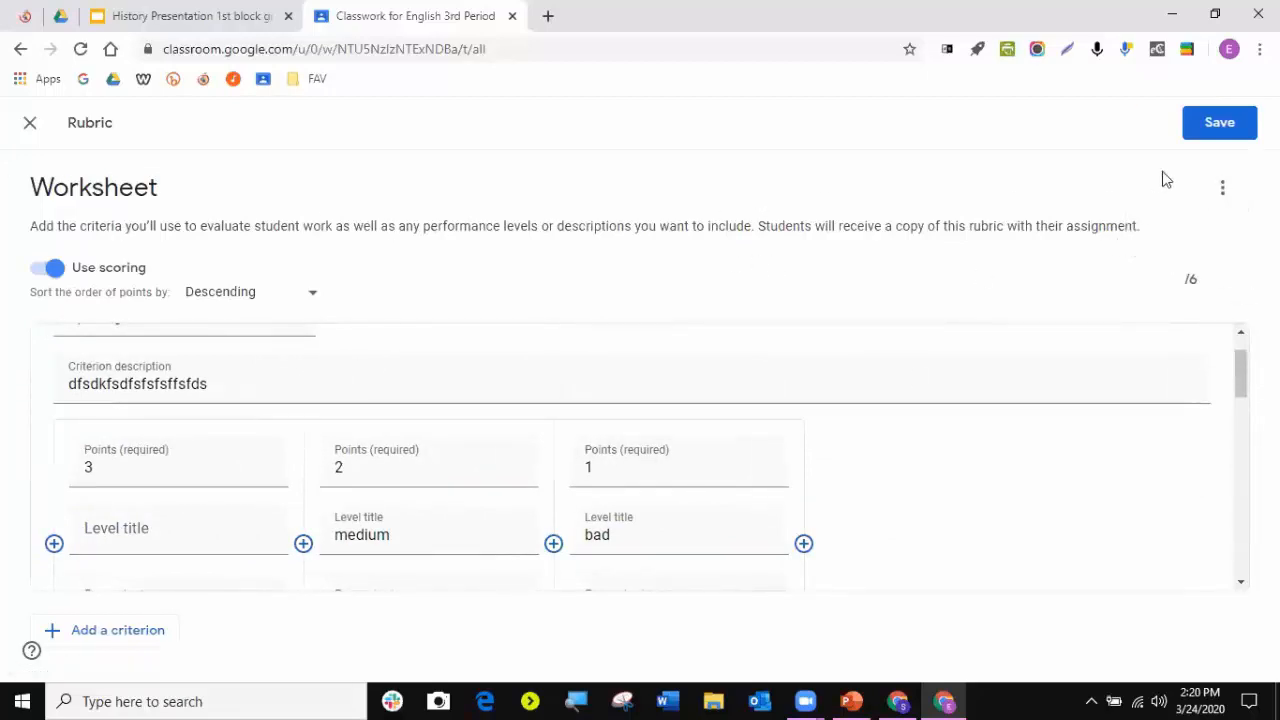
- Set the points of the "Punnn" criterion's level to 1 and save the rubric
{"action": "left_click", "coordinate": [1212, 125]}
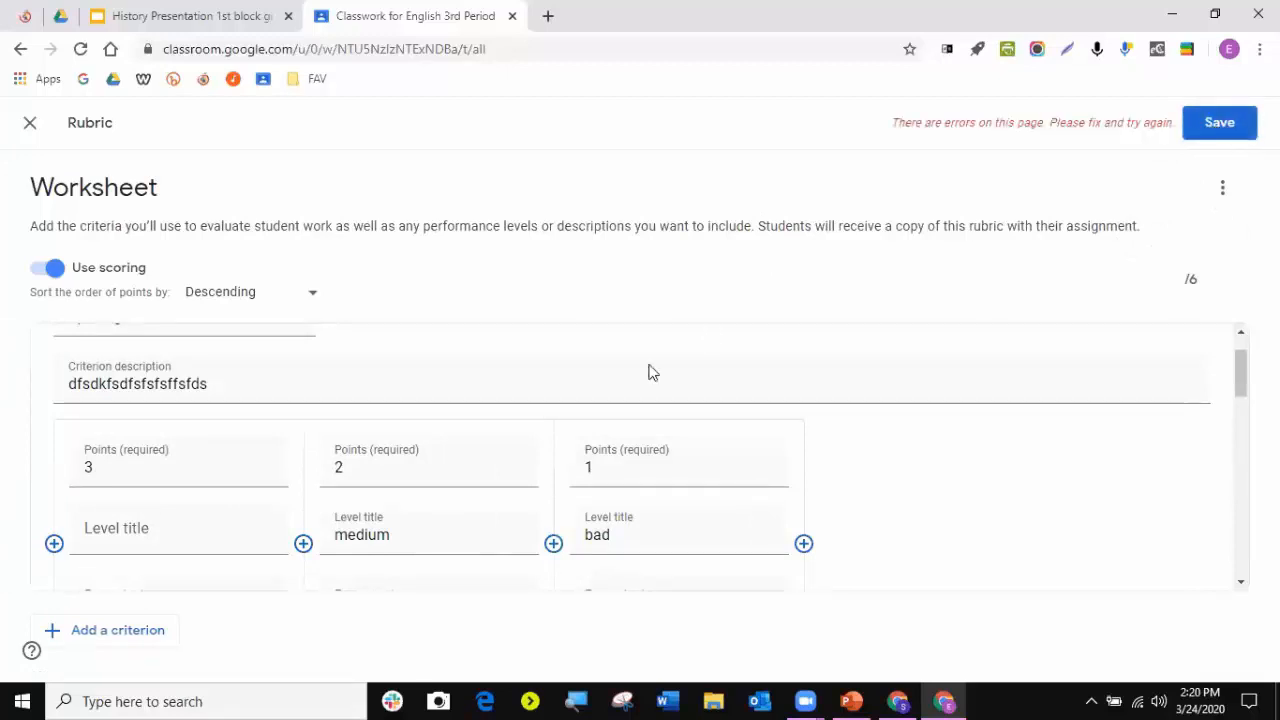
{"action": "scroll", "coordinate": [645, 373], "scroll_direction": "down", "scroll_amount": 5}
{"action": "scroll", "coordinate": [431, 394], "scroll_direction": "down", "scroll_amount": 5}
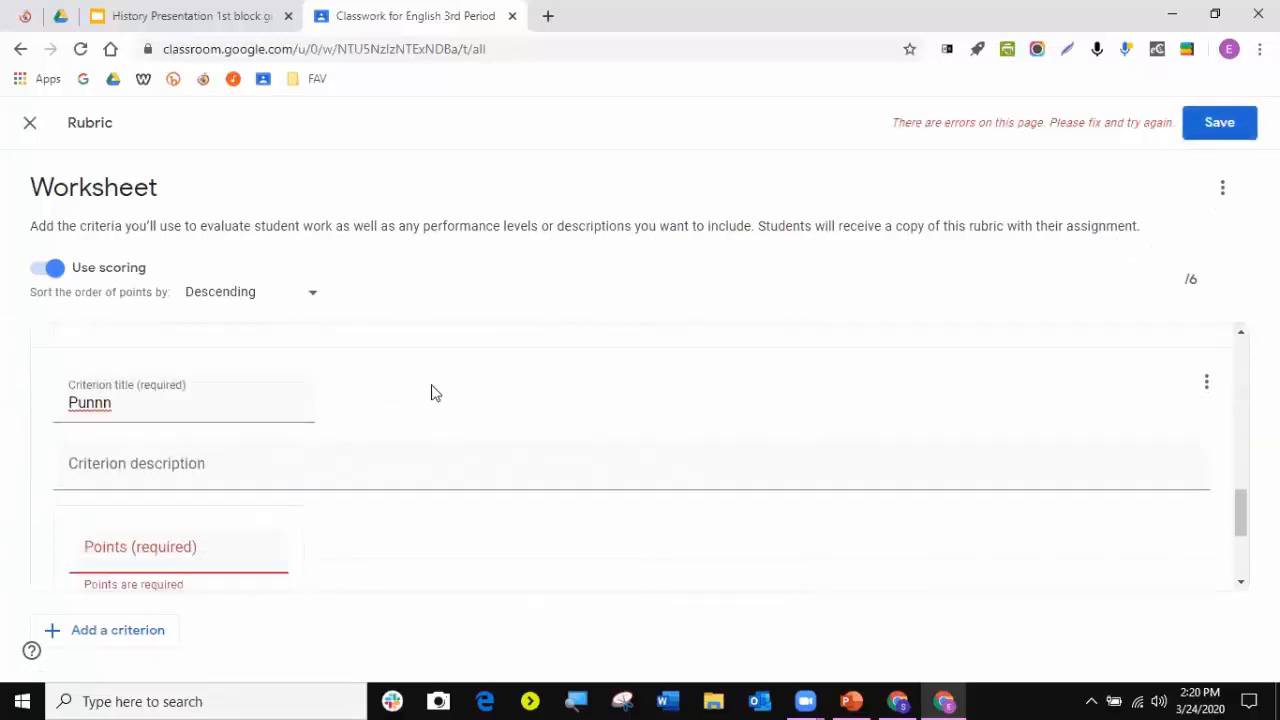
{"action": "left_click", "coordinate": [157, 511]}
{"action": "scroll", "coordinate": [160, 512], "scroll_direction": "down", "scroll_amount": 3}
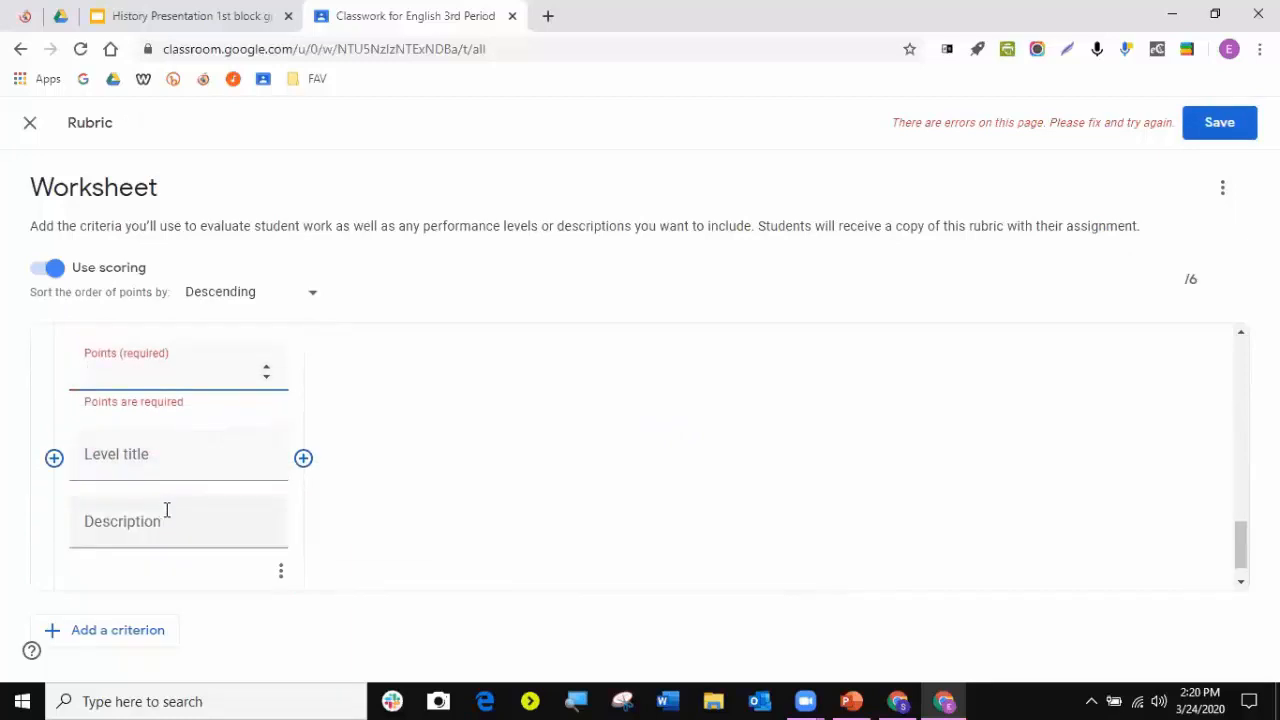
{"action": "type", "text": "1"}
{"action": "left_click", "coordinate": [1220, 121]}
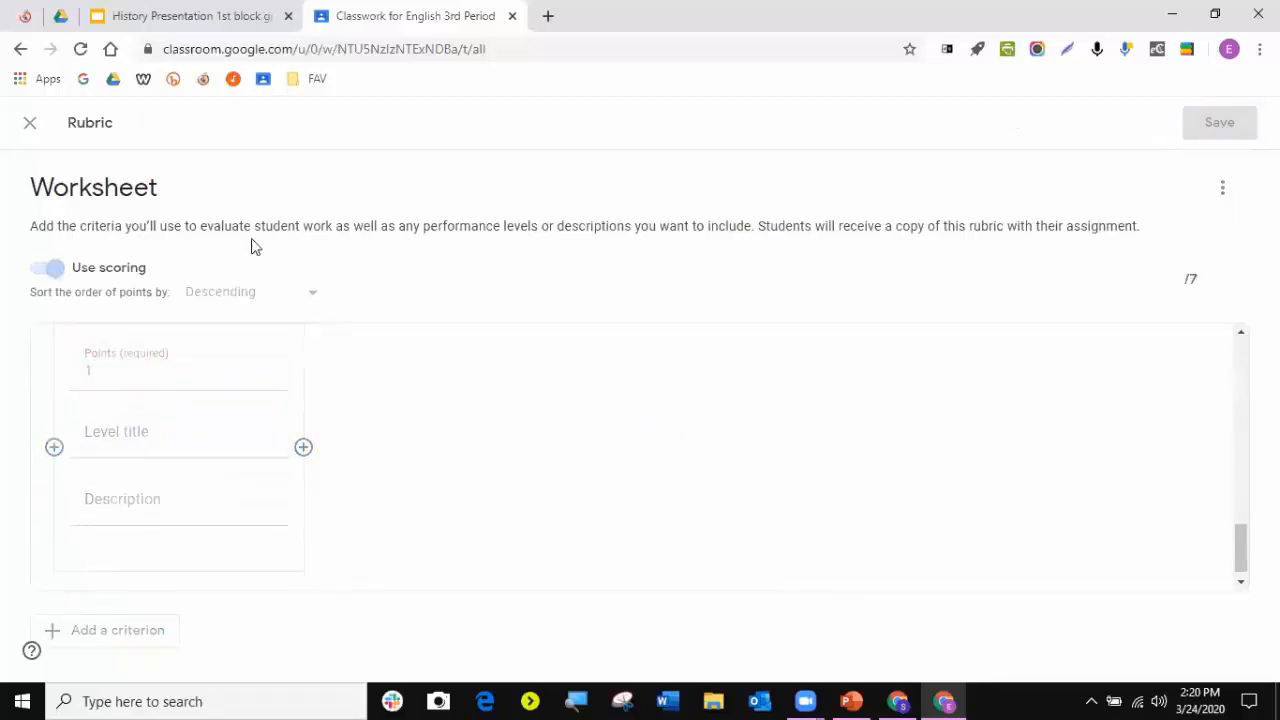
- Check the class's allowance for originality reports and dismiss the notice without enabling them for the Worksheet assignment
{"action": "scroll", "coordinate": [583, 391], "scroll_direction": "down", "scroll_amount": 1}
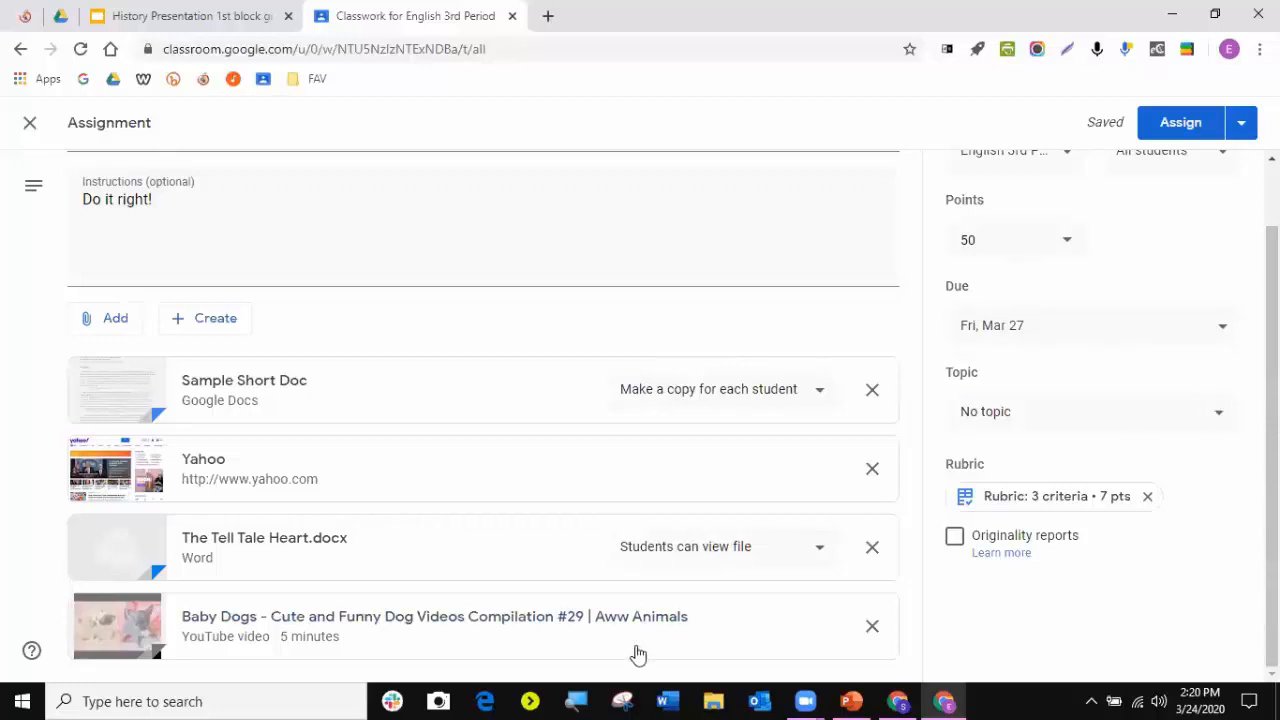
{"action": "left_click", "coordinate": [955, 537]}
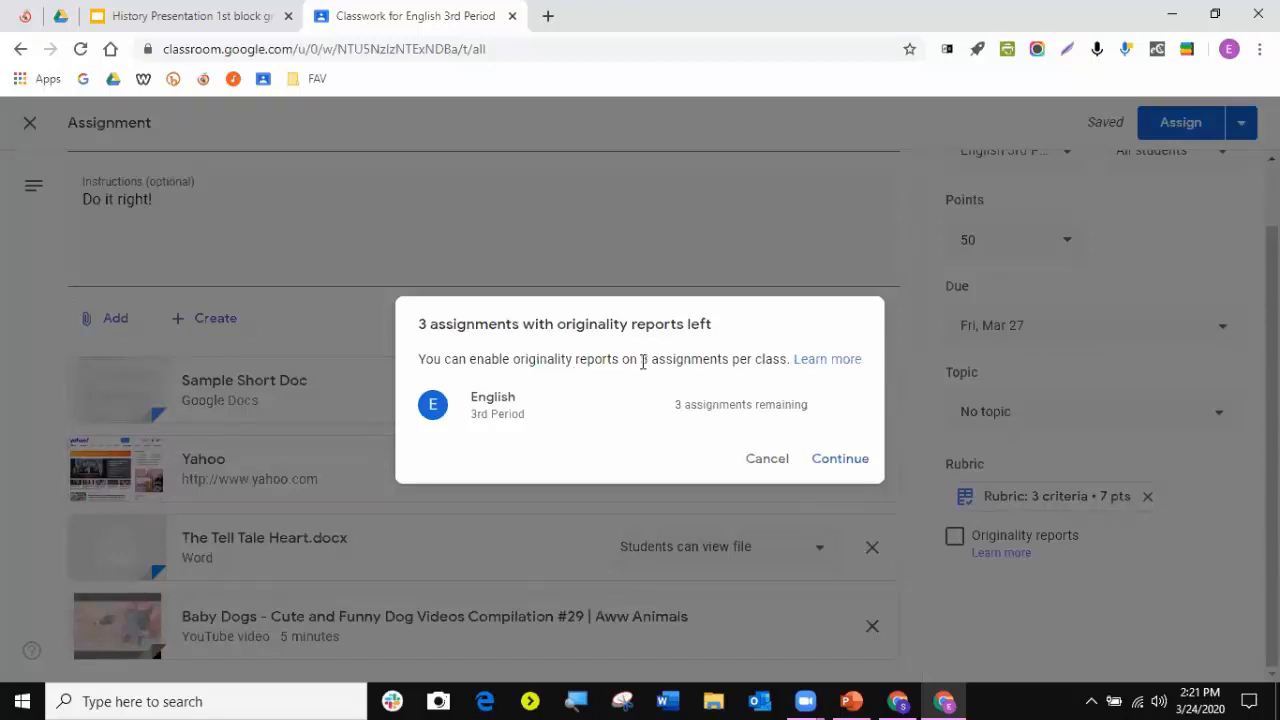
{"action": "left_click_drag", "start_coordinate": [641, 359], "coordinate": [789, 356]}
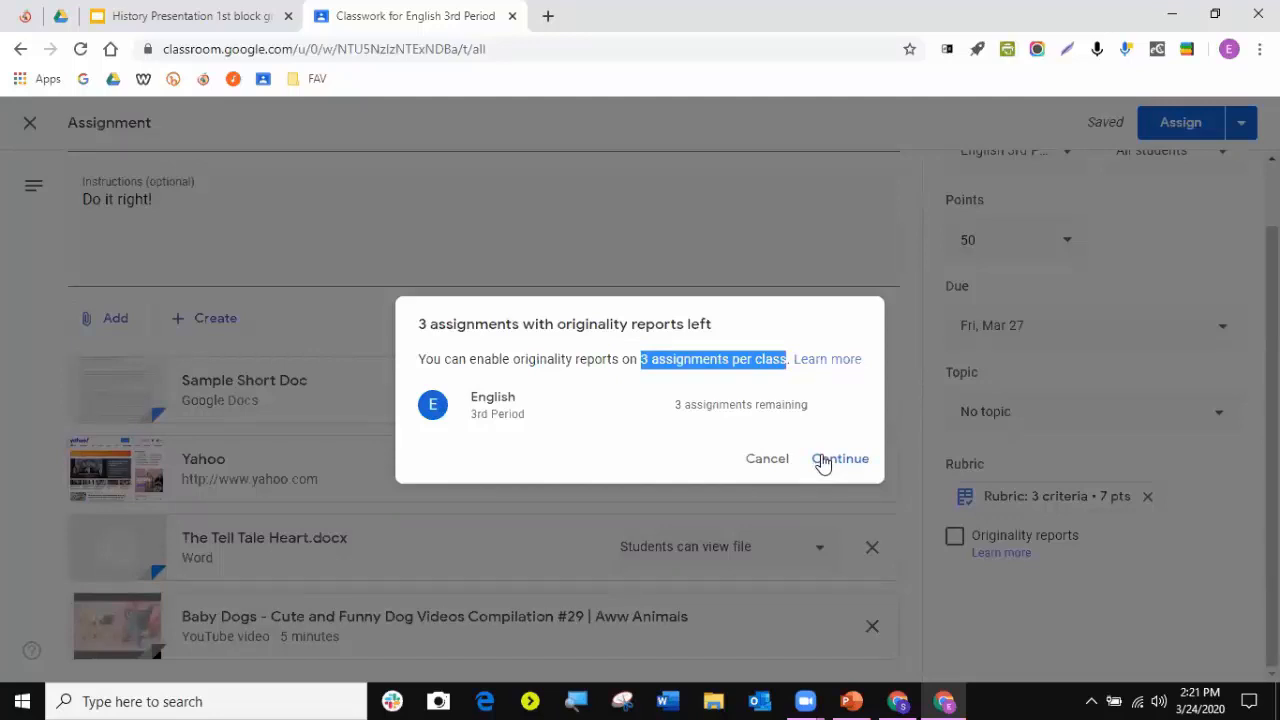
{"action": "left_click", "coordinate": [1080, 597]}
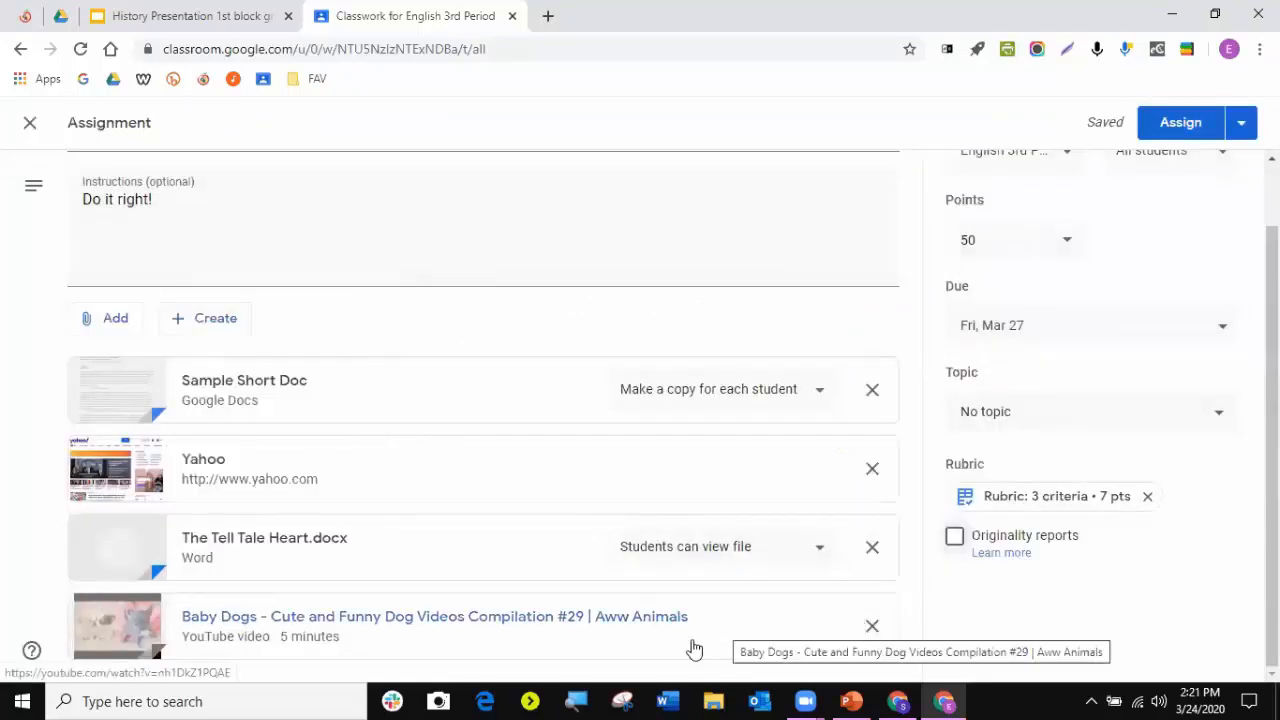
- Check the alternative posting options and assign the Worksheet assignment to the class
{"action": "left_click", "coordinate": [1241, 129]}
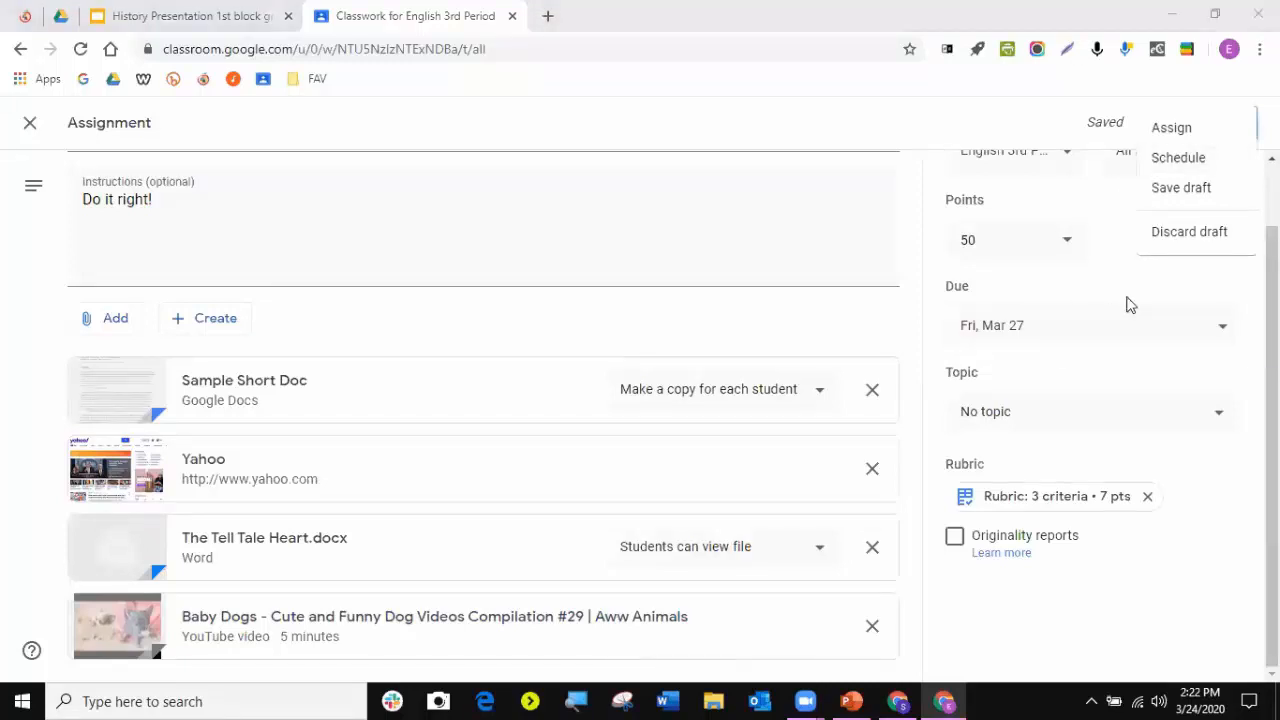
{"action": "scroll", "coordinate": [1126, 303], "scroll_direction": "up", "scroll_amount": 2}
{"action": "left_click", "coordinate": [1043, 160]}
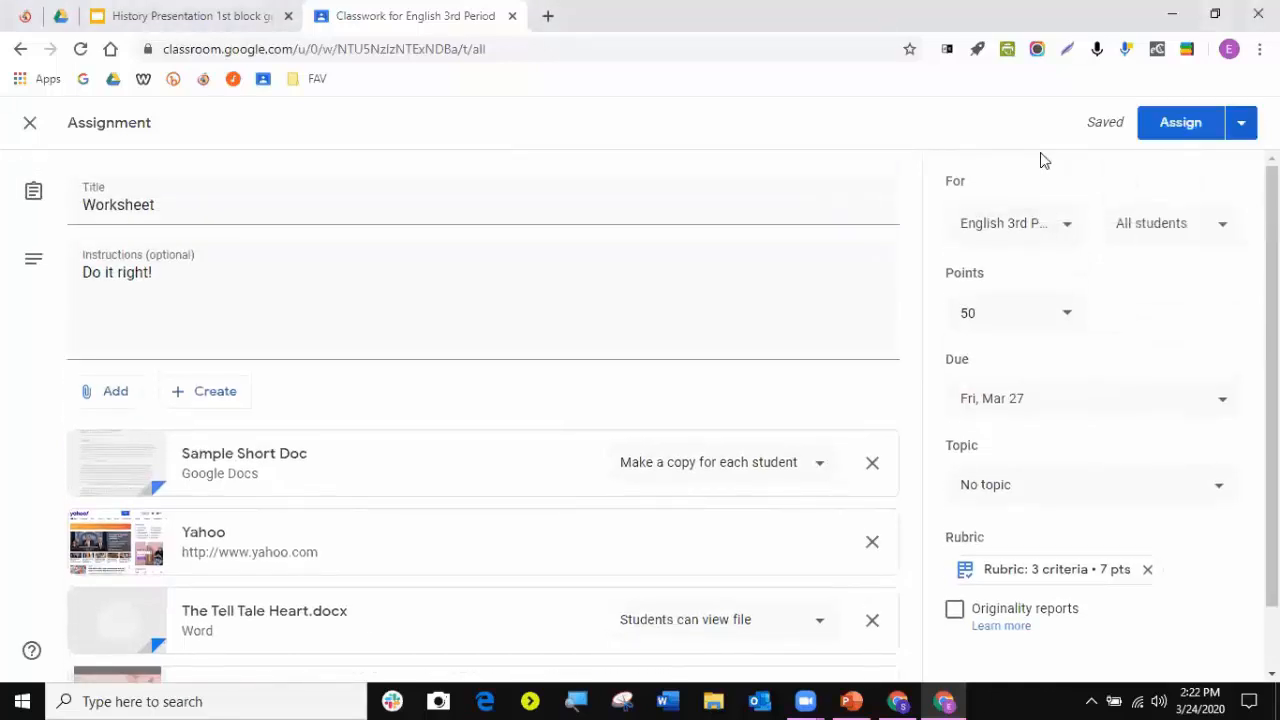
{"action": "left_click", "coordinate": [1168, 124]}
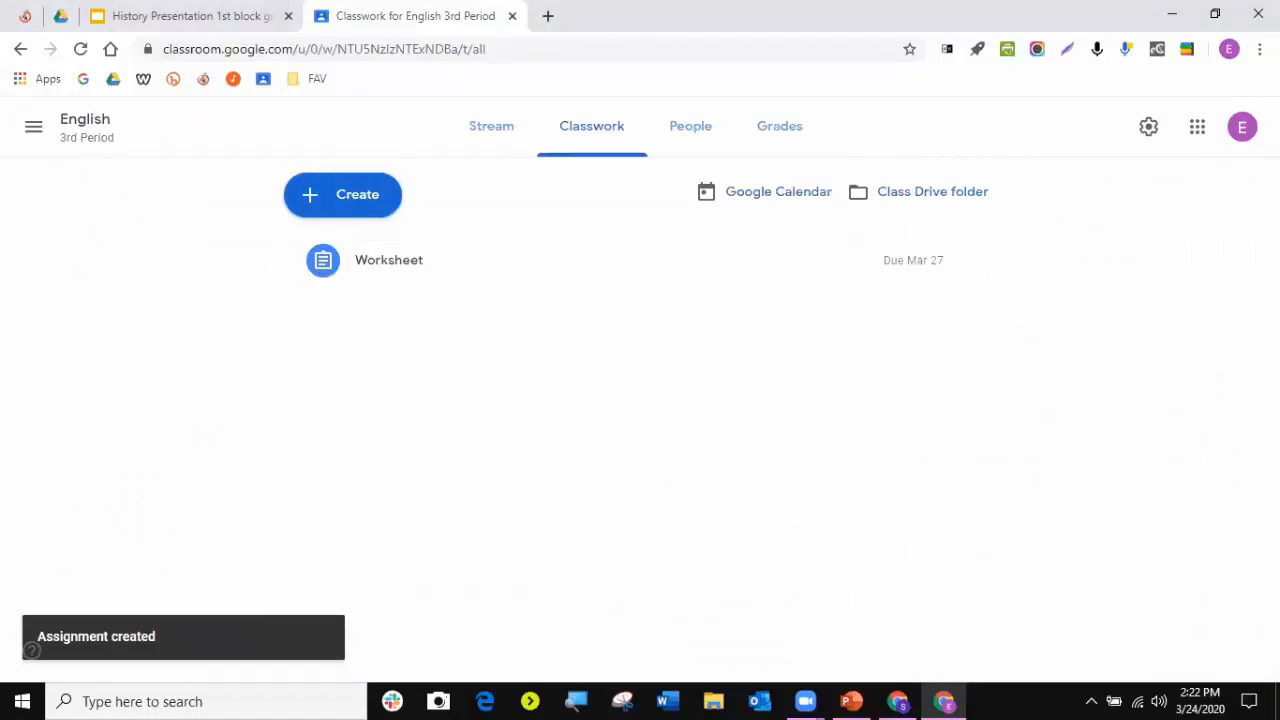
- Start a quiz assignment, try switching Locked mode on Chromebooks on and off, and close the quiz without assigning it
{"action": "left_click", "coordinate": [349, 203]}
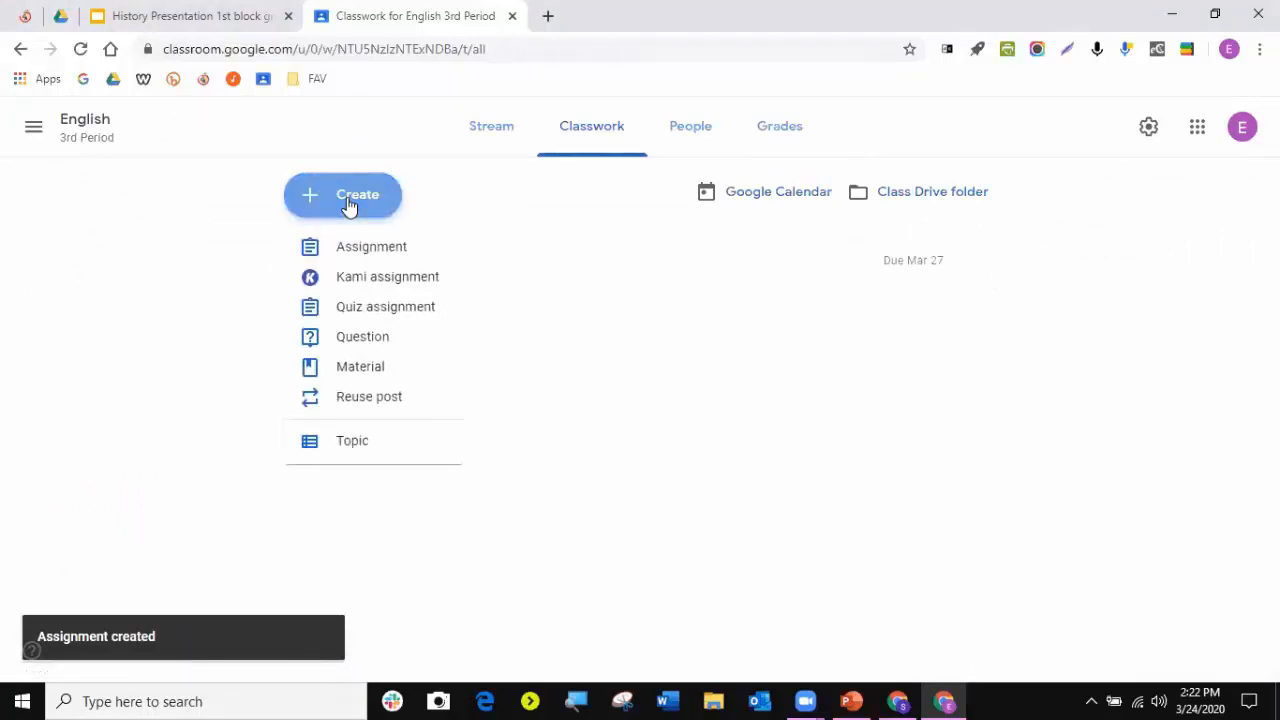
{"action": "left_click", "coordinate": [409, 312]}
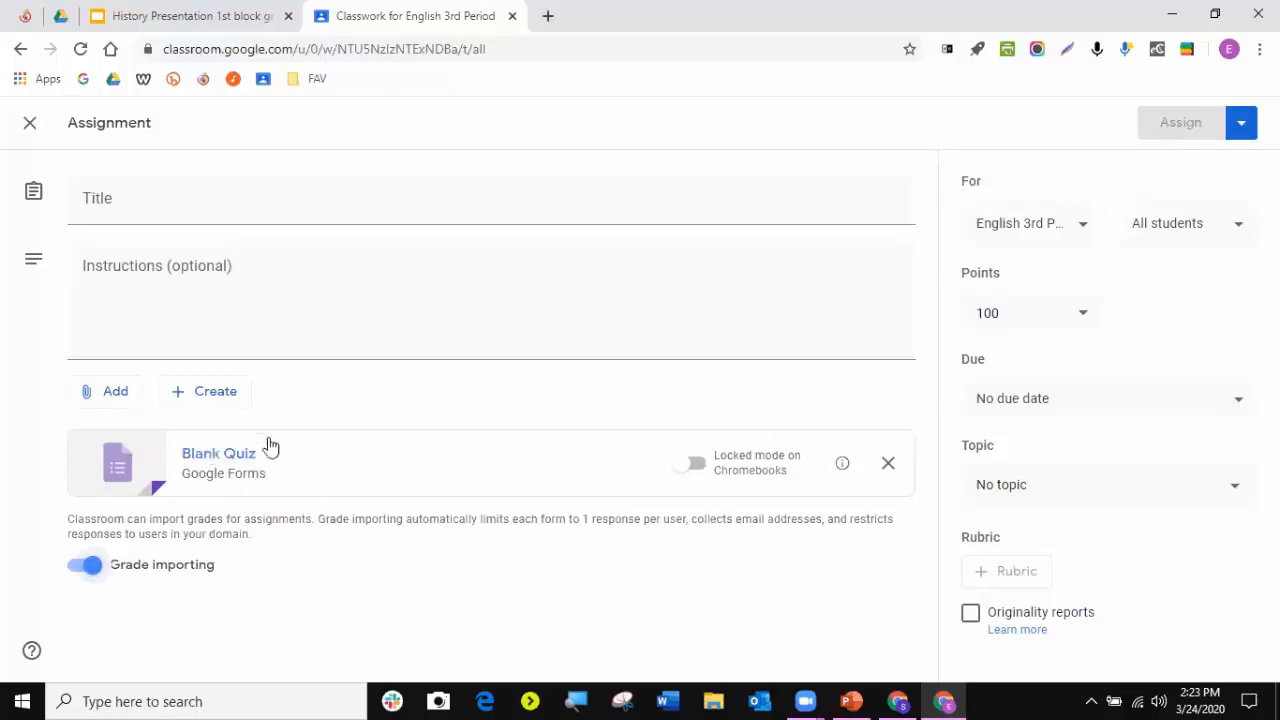
{"action": "left_click", "coordinate": [690, 468]}
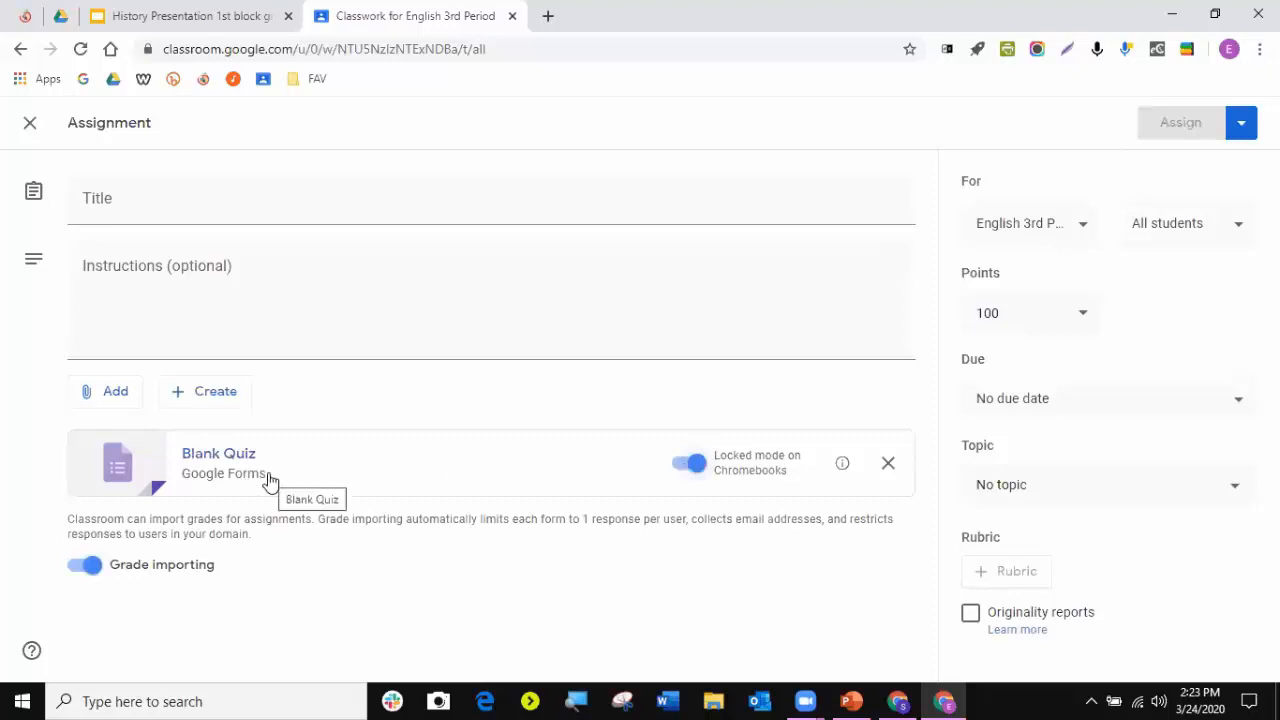
{"action": "left_click", "coordinate": [686, 466]}
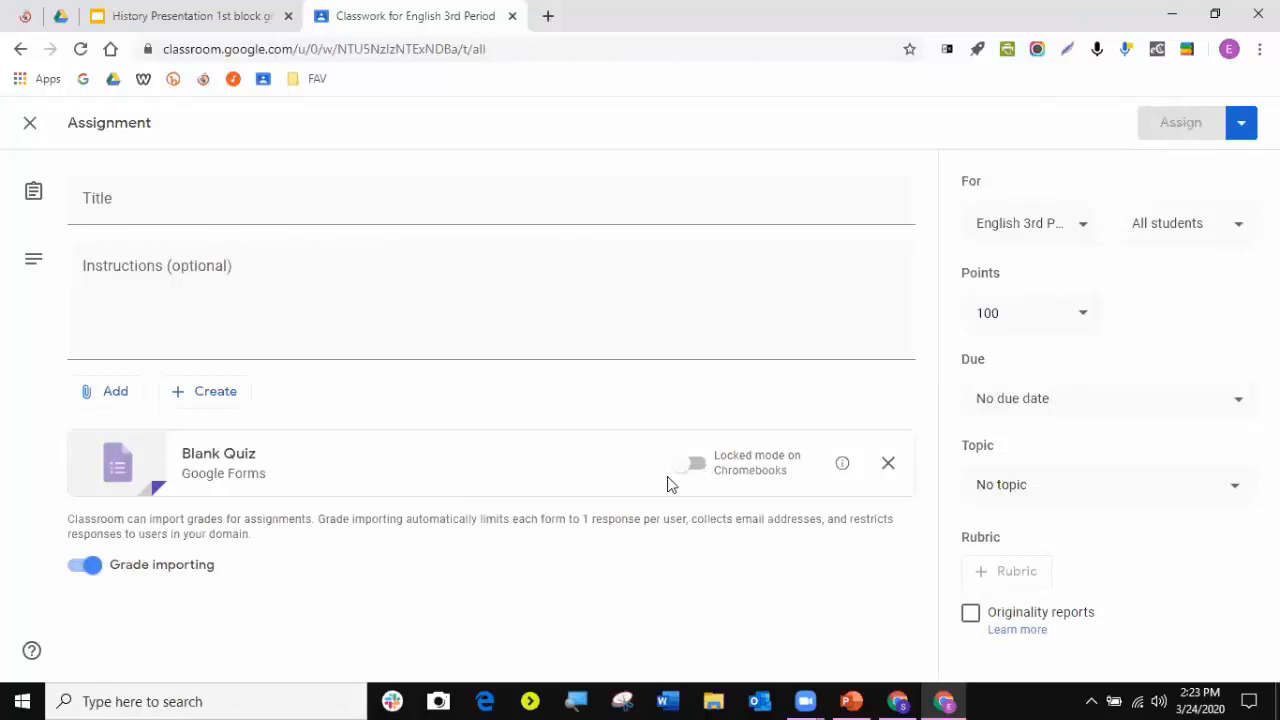
{"action": "left_click", "coordinate": [32, 124]}
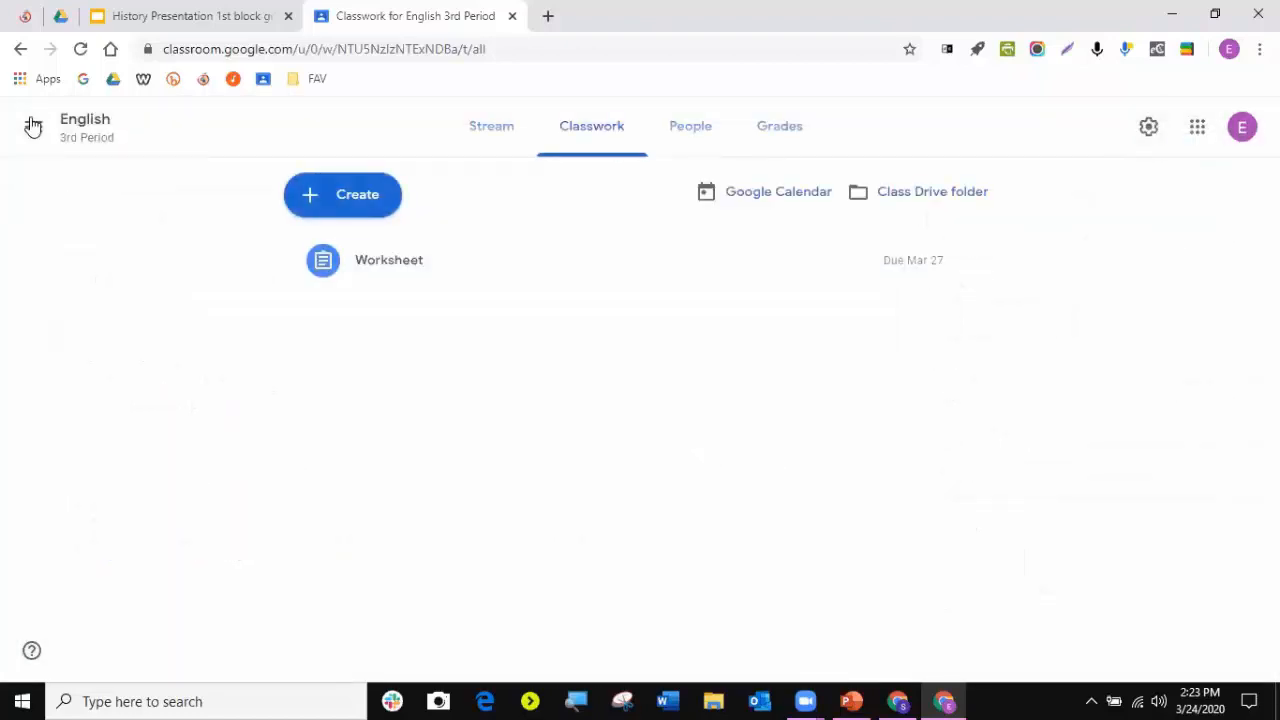
- Start a new question for the class and choose Short answer as its type
{"action": "left_click", "coordinate": [360, 197]}
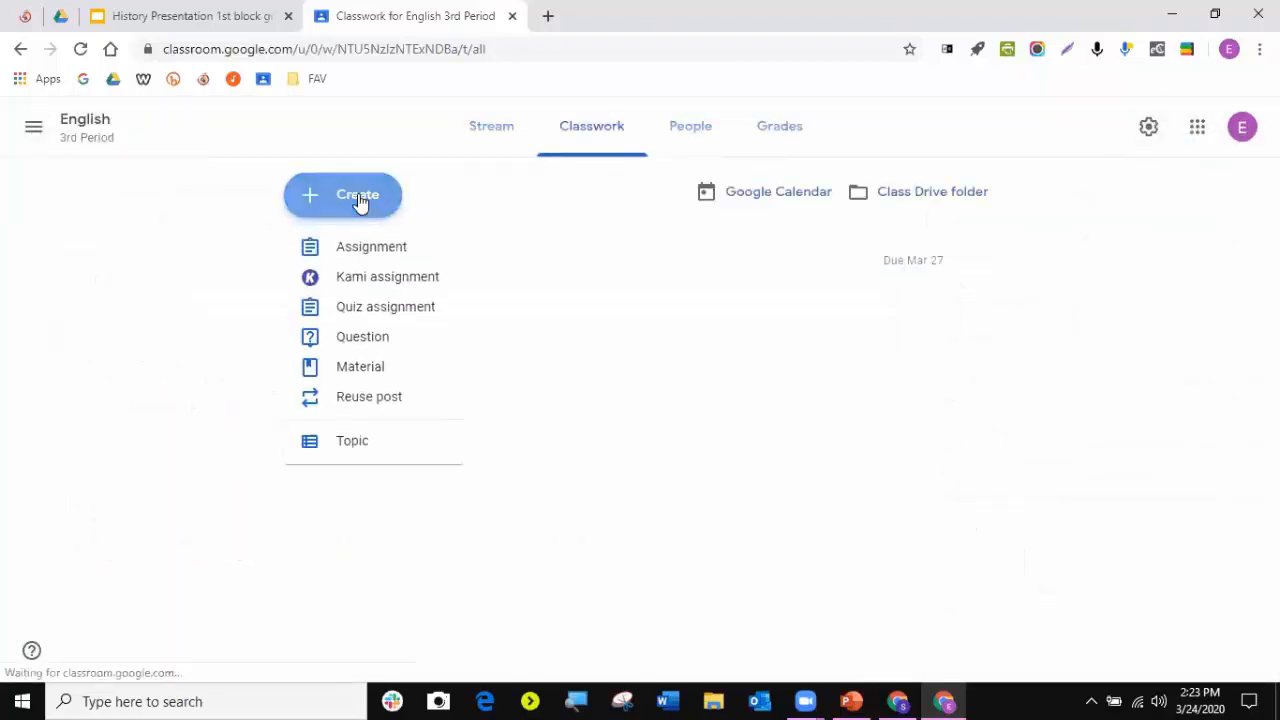
{"action": "left_click", "coordinate": [366, 340]}
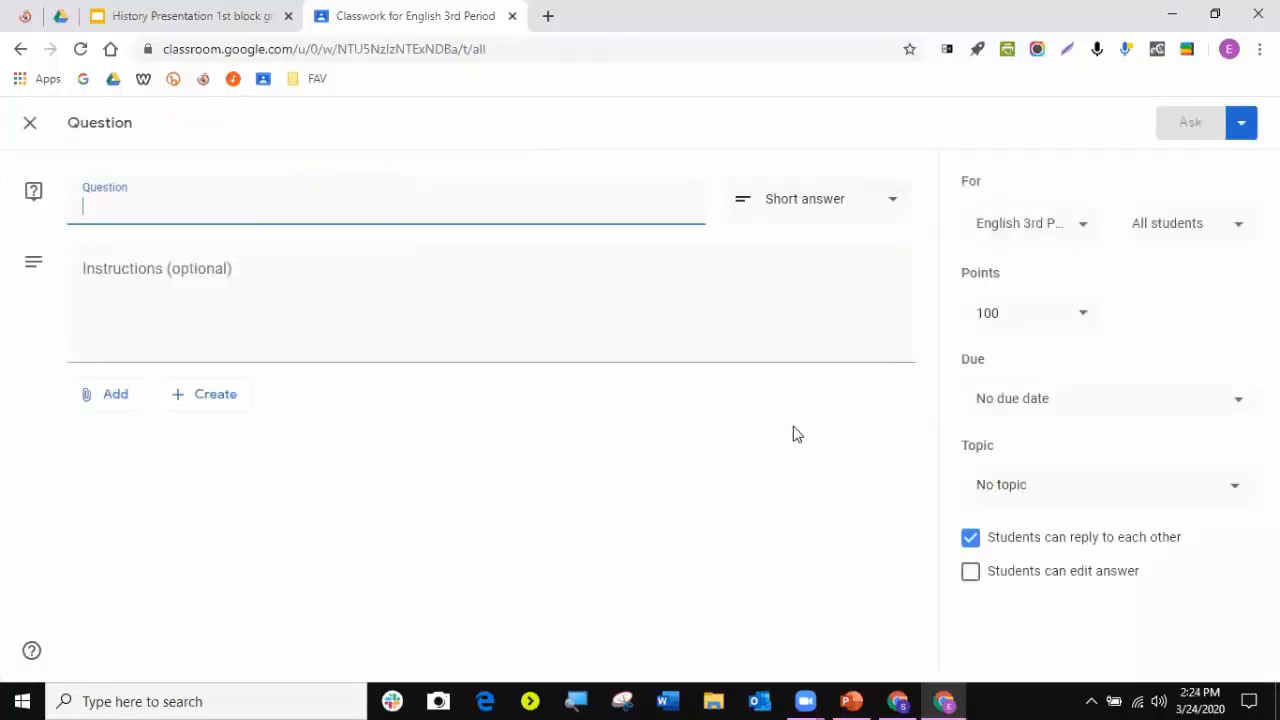
{"action": "left_click", "coordinate": [776, 198]}
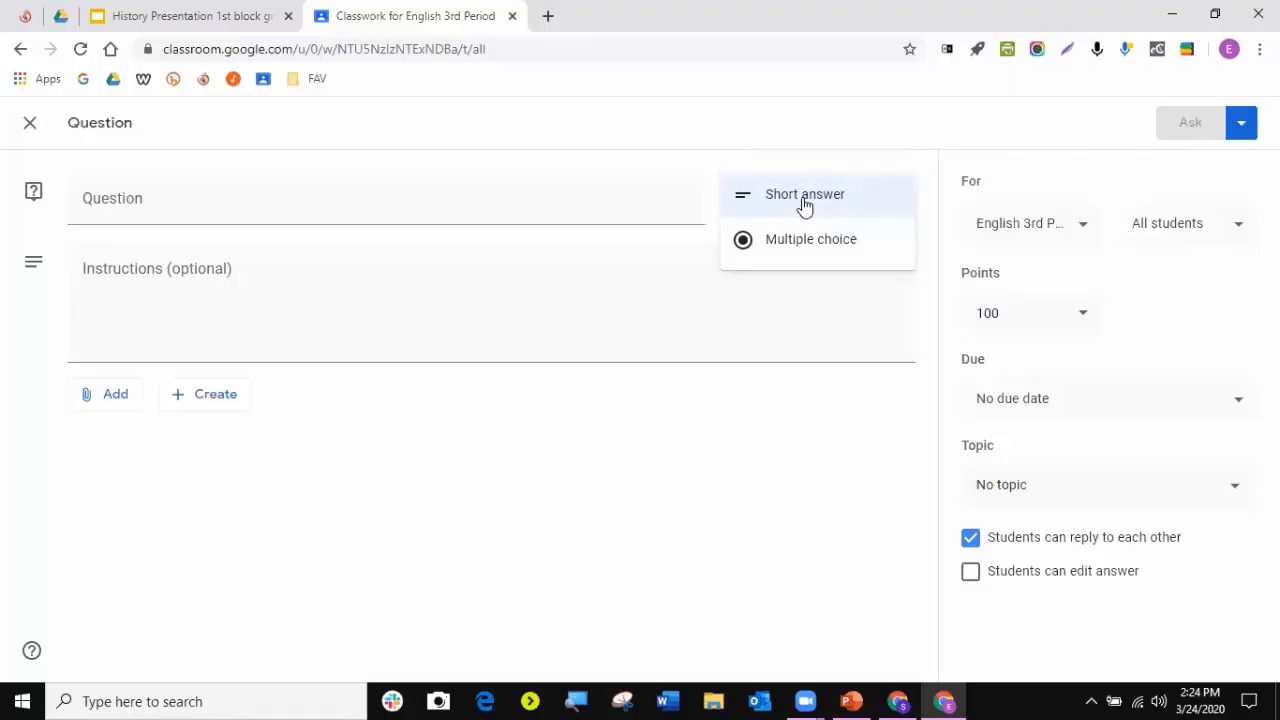
{"action": "left_click", "coordinate": [805, 205]}
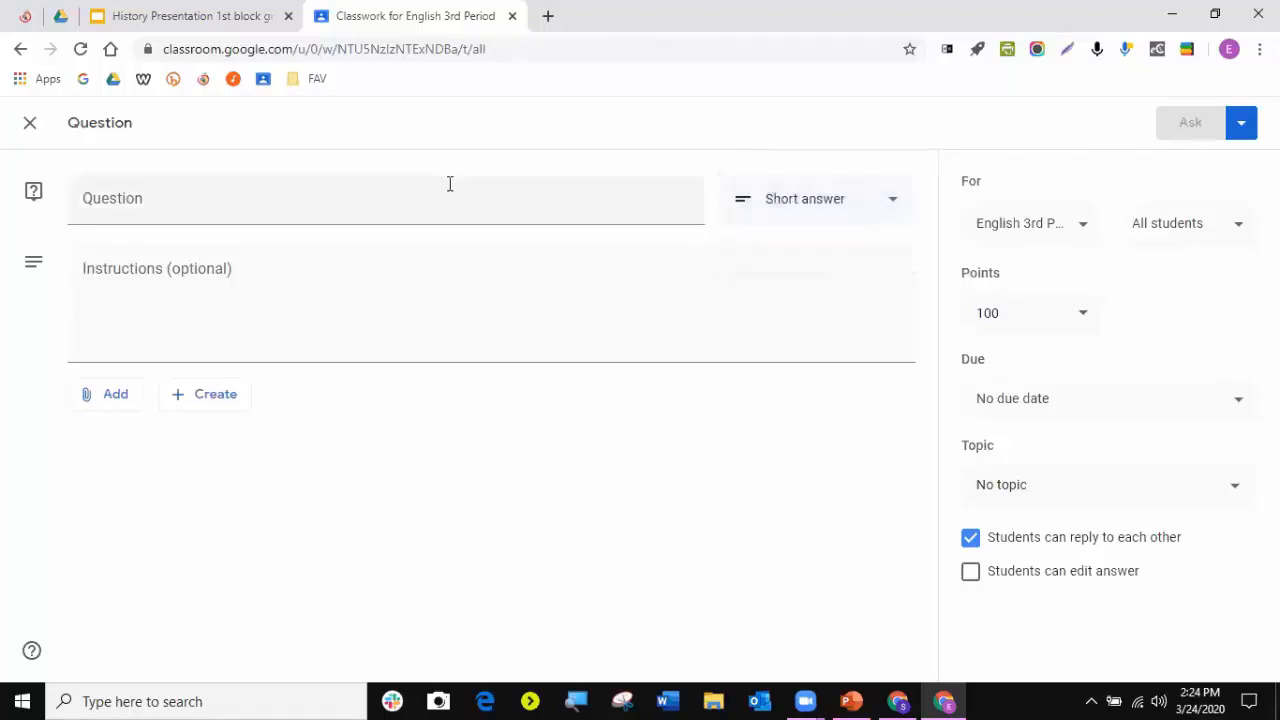
- Enter "What is your favorite color?" as the question and post it to the class
{"action": "left_click", "coordinate": [160, 206]}
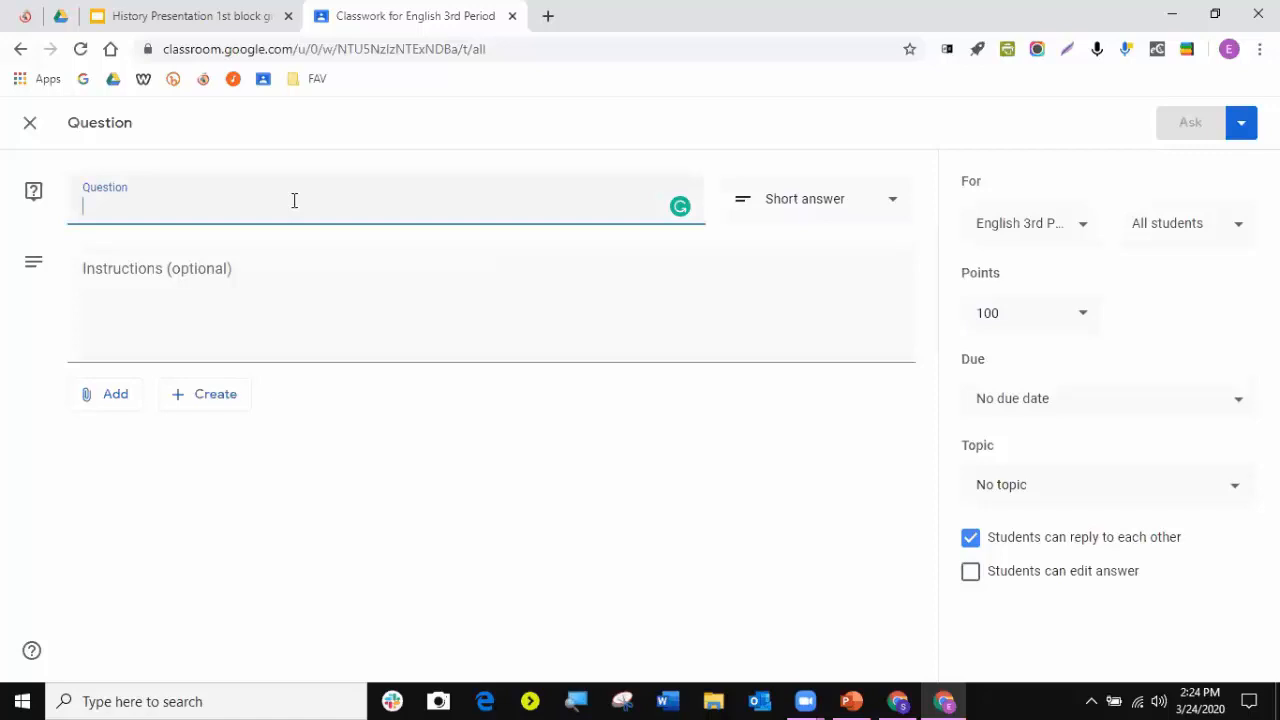
{"action": "type", "text": "What is yoru"}
{"action": "key", "text": "BackSpace"}
{"action": "key", "text": "BackSpace"}
{"action": "key", "text": "BackSpace"}
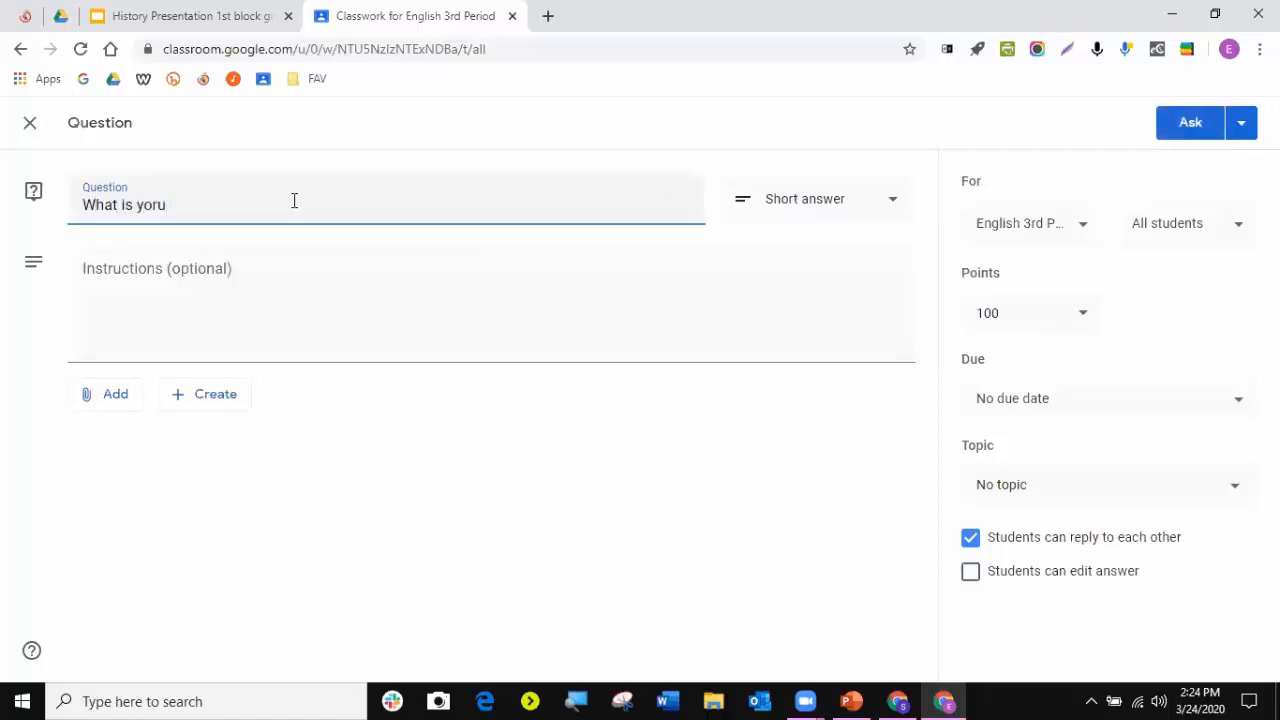
{"action": "type", "text": "ur favorite color?"}
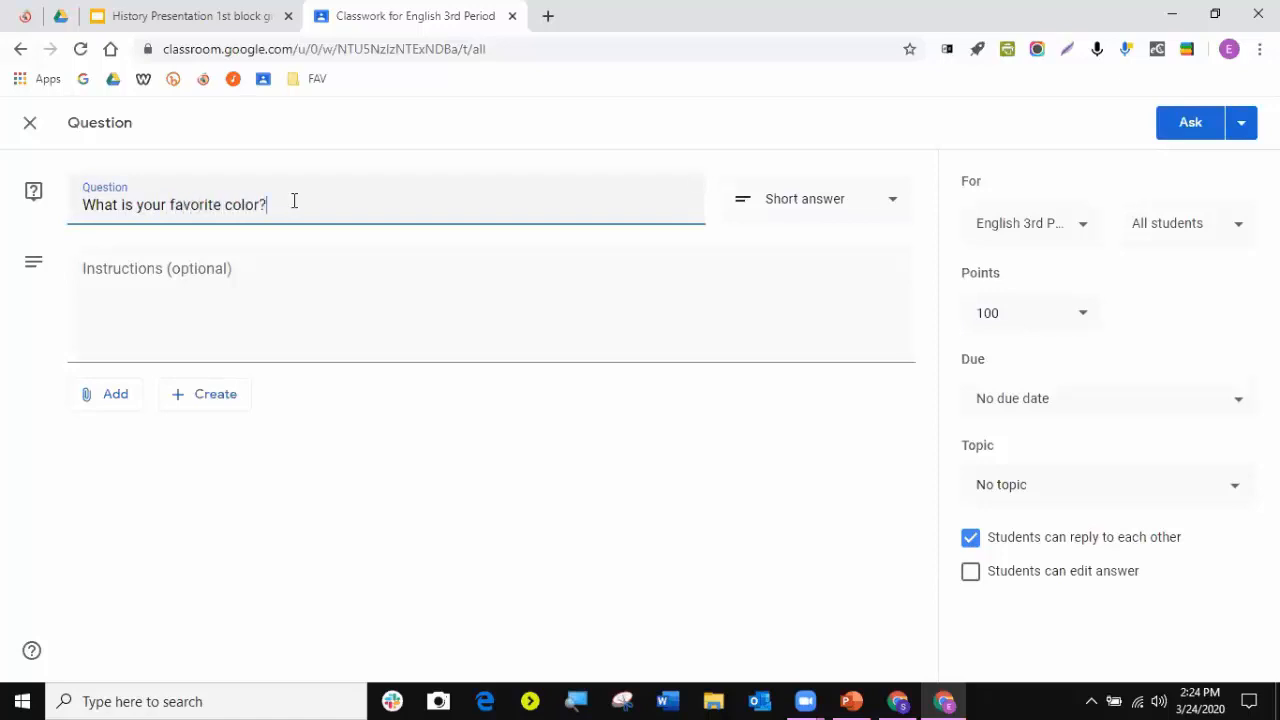
{"action": "left_click", "coordinate": [1180, 121]}
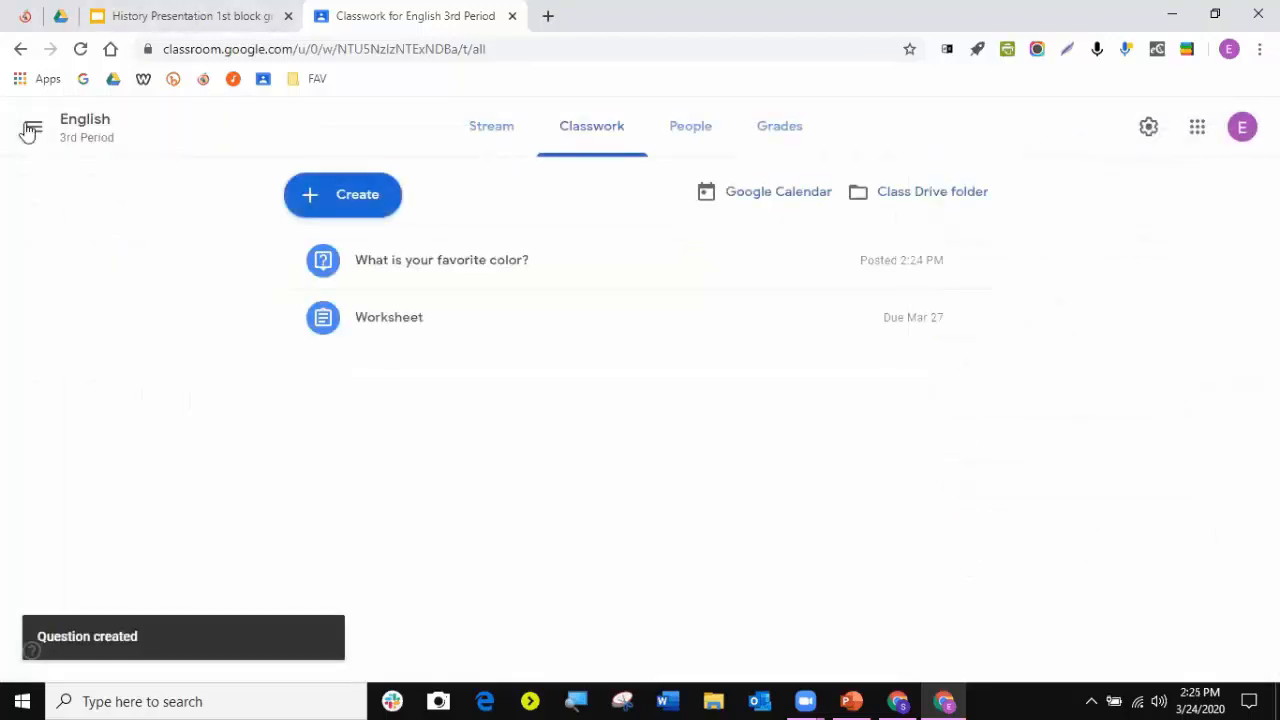
- Look at the blank form for posting class material and close it without posting
{"action": "left_click", "coordinate": [332, 200]}
{"action": "left_click", "coordinate": [356, 372]}
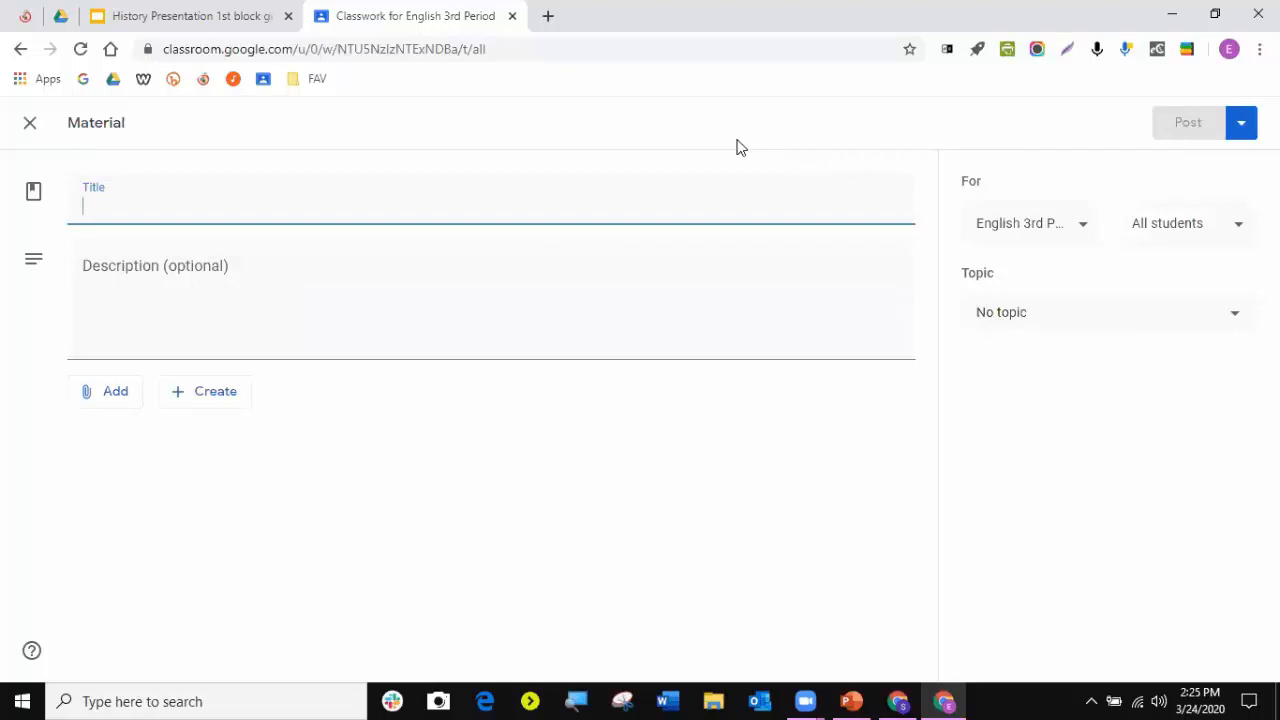
{"action": "left_click", "coordinate": [37, 133]}
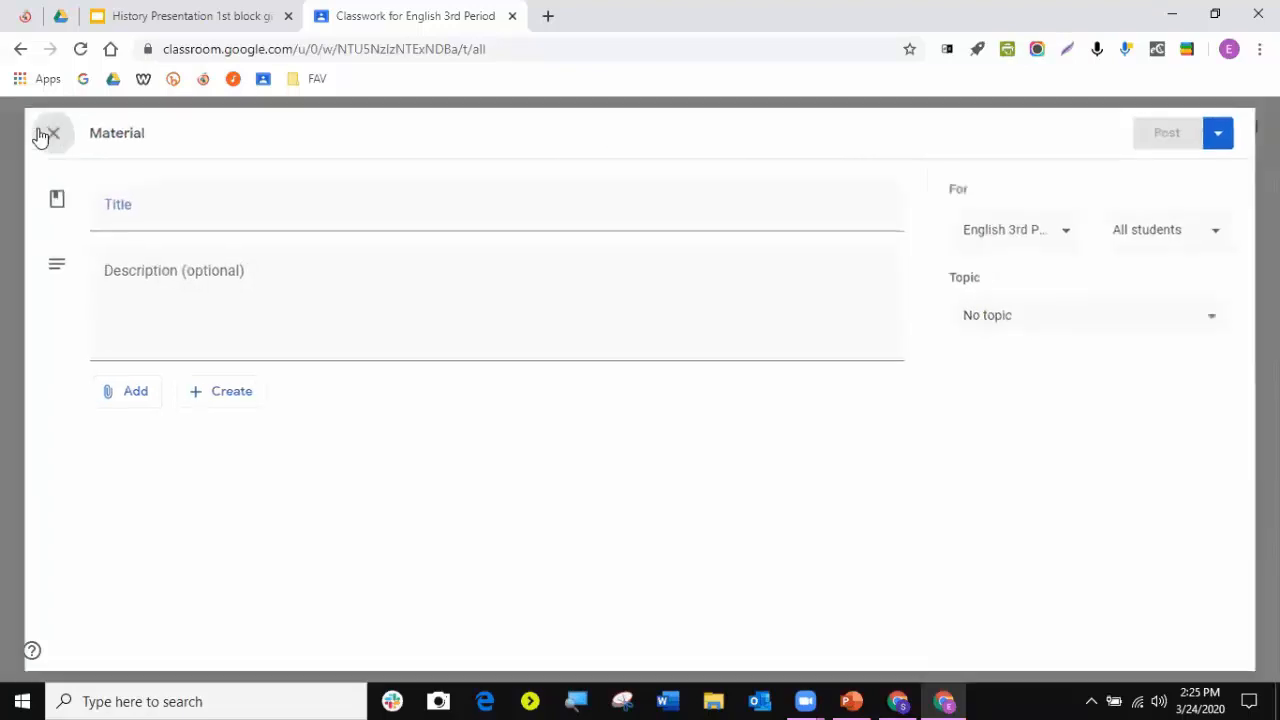
- Reuse the post "tELL WHAT YOU DID LAST SUMMER in 250 words" from the archived English 3rd Period class
{"action": "left_click", "coordinate": [386, 194]}
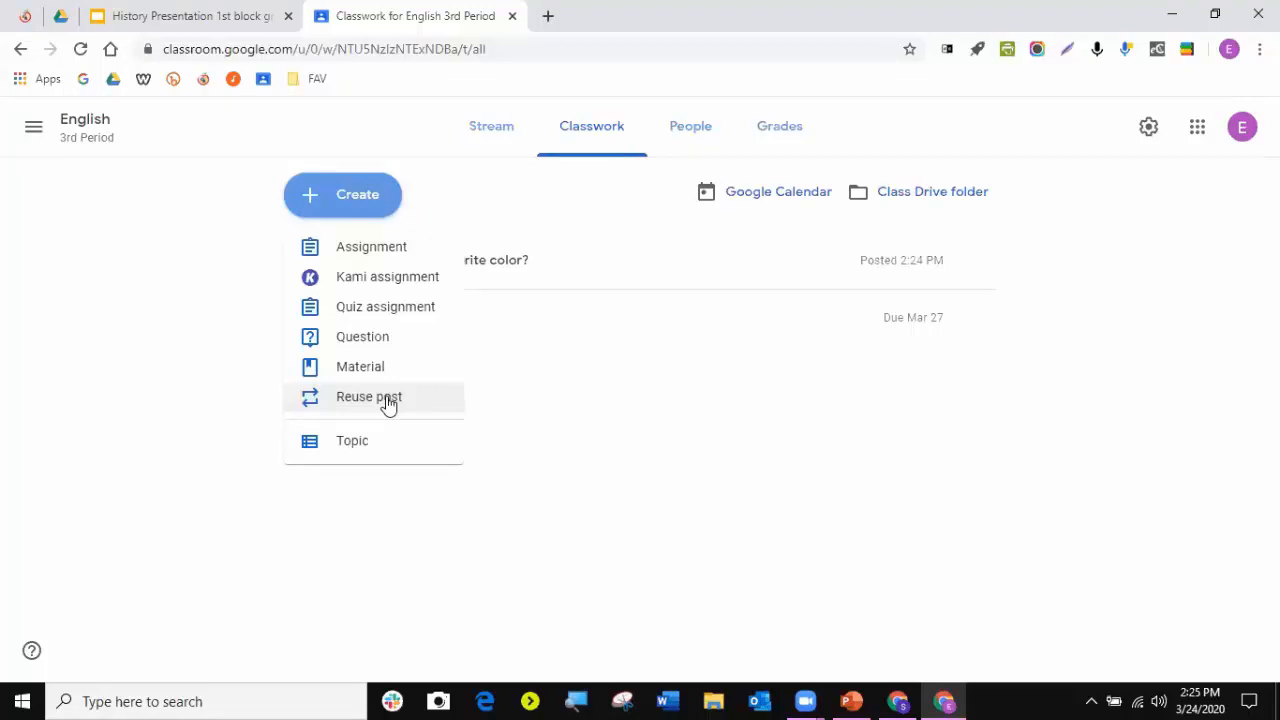
{"action": "left_click", "coordinate": [388, 398]}
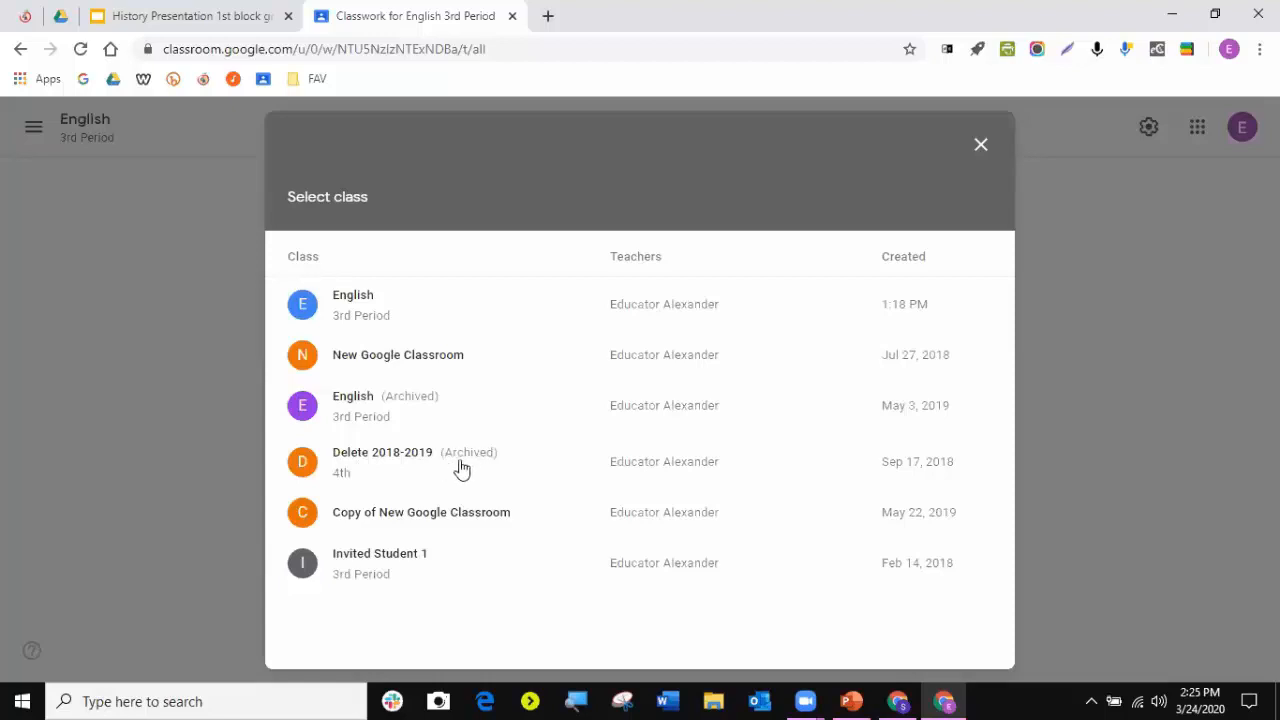
{"action": "left_click", "coordinate": [354, 457]}
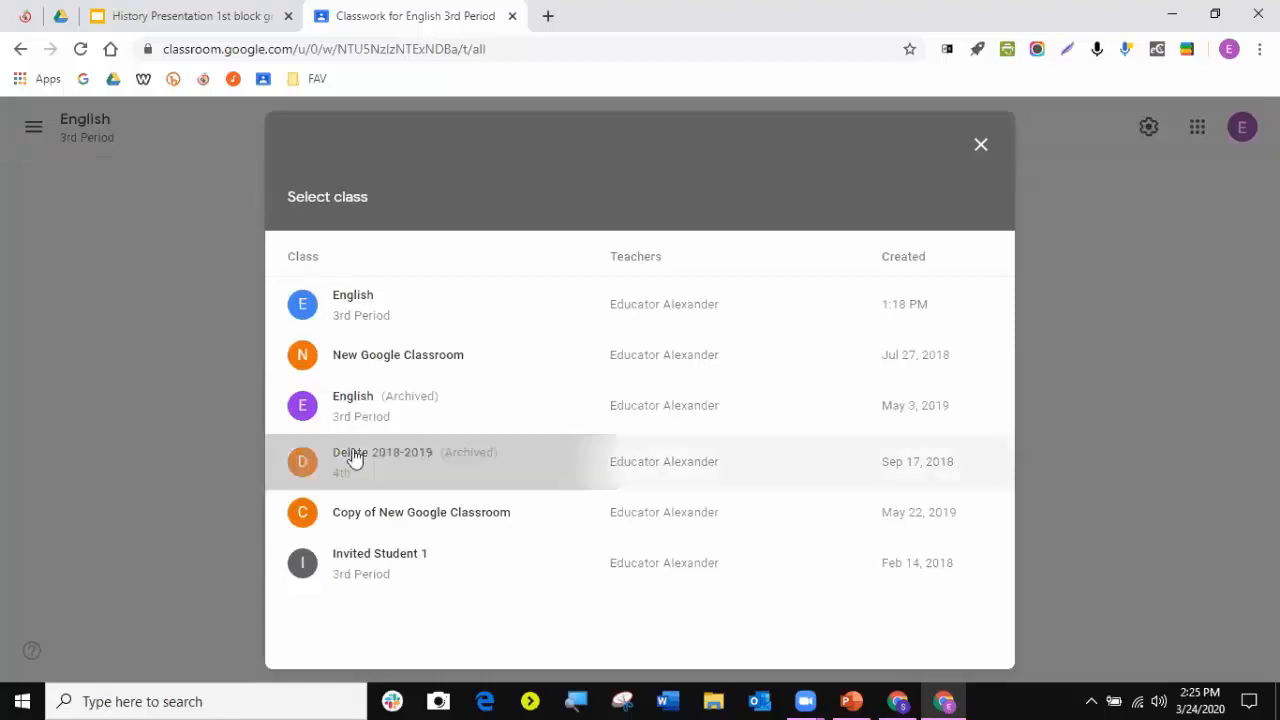
{"action": "left_click", "coordinate": [302, 148]}
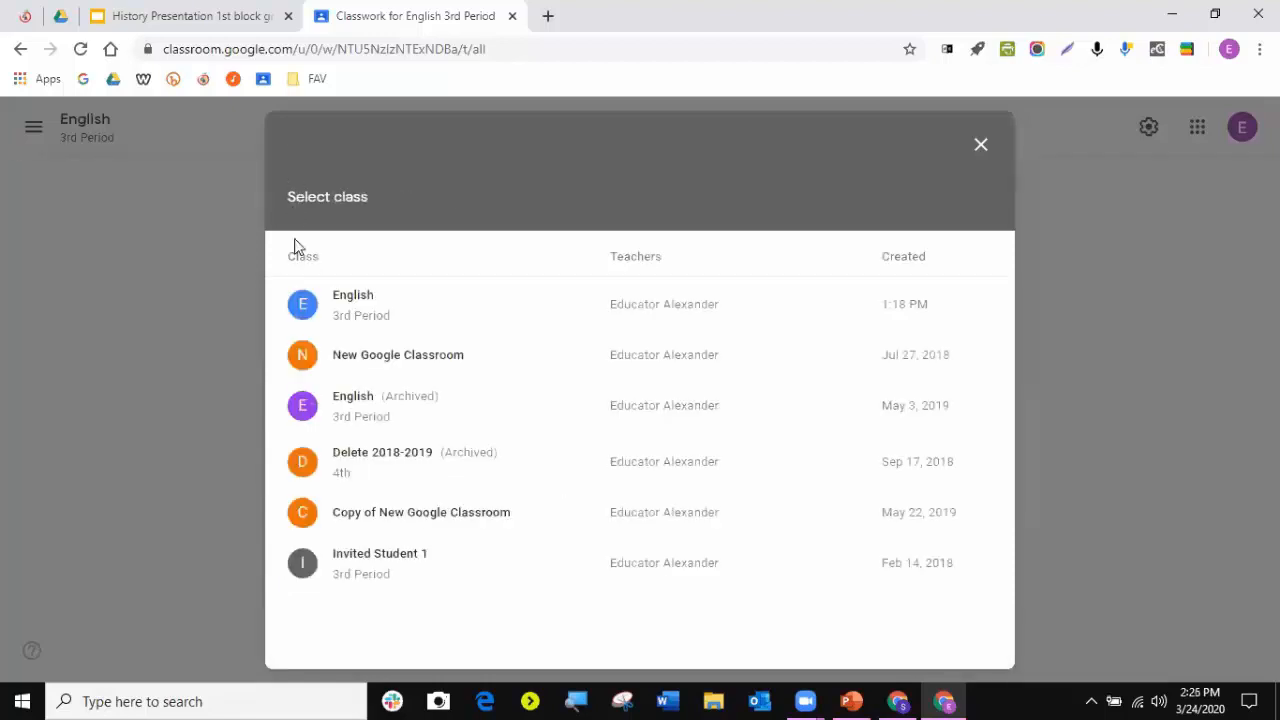
{"action": "left_click", "coordinate": [383, 405]}
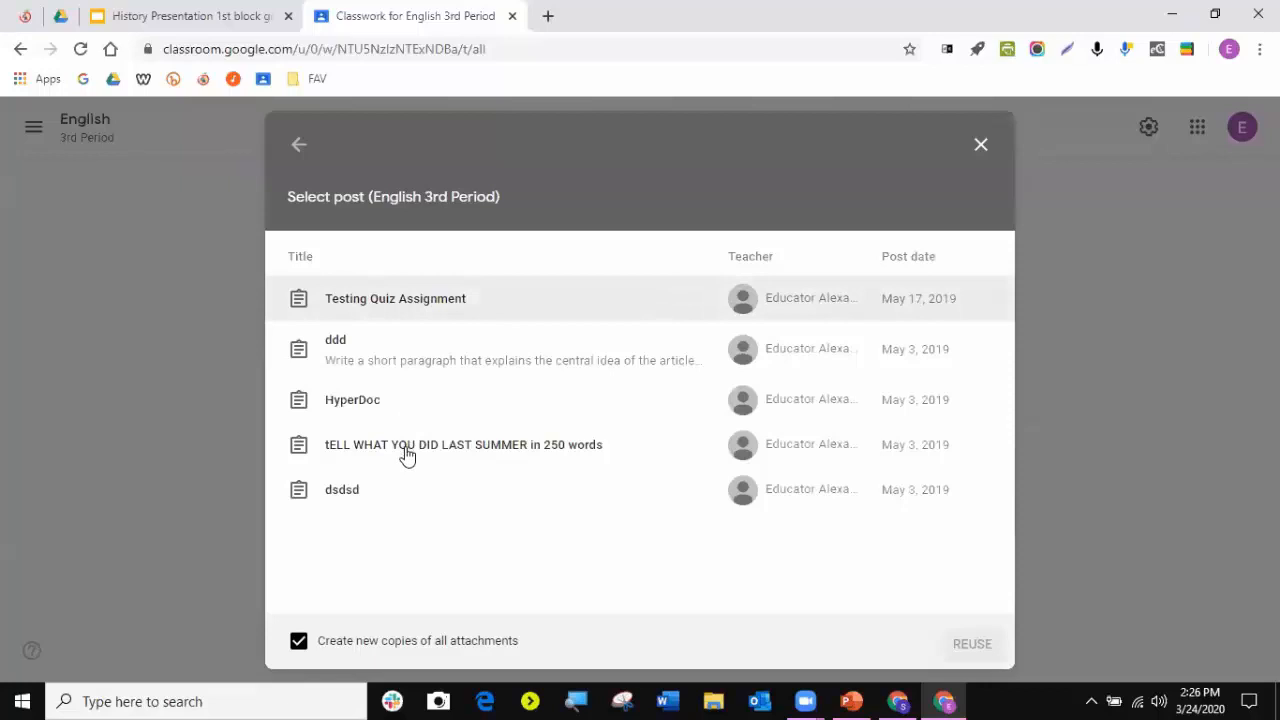
{"action": "left_click", "coordinate": [406, 455]}
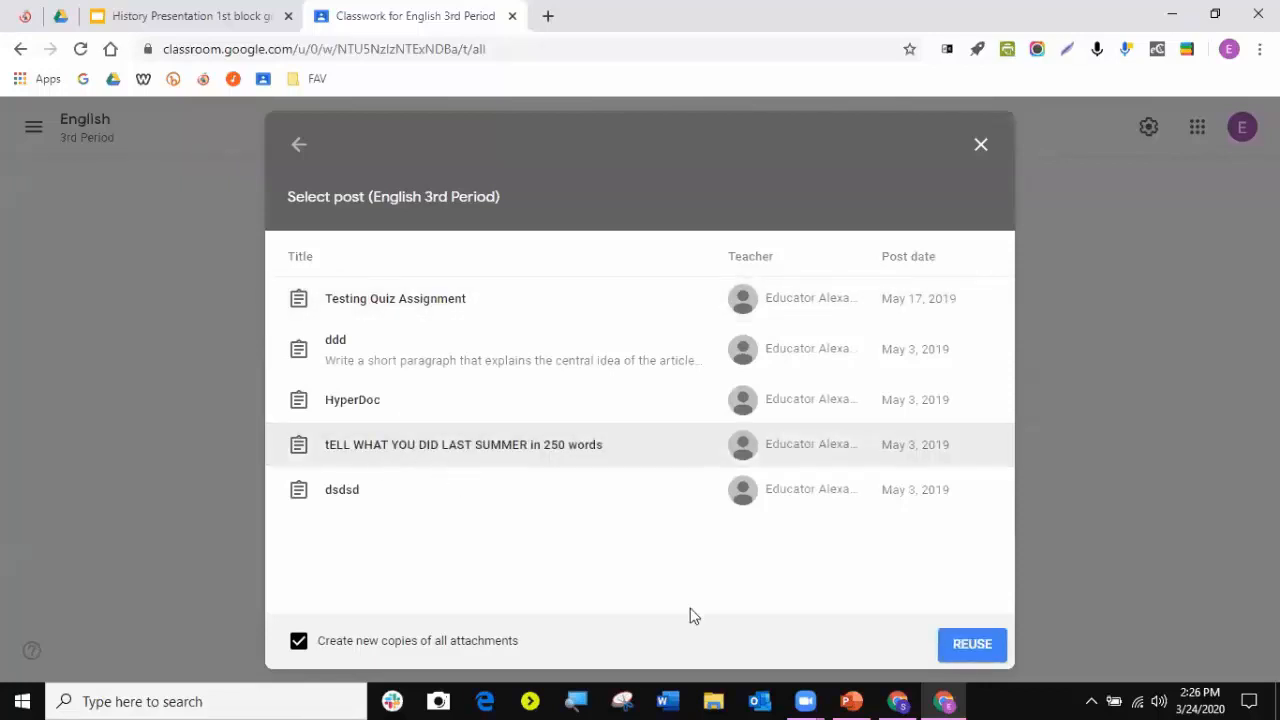
{"action": "left_click", "coordinate": [975, 644]}
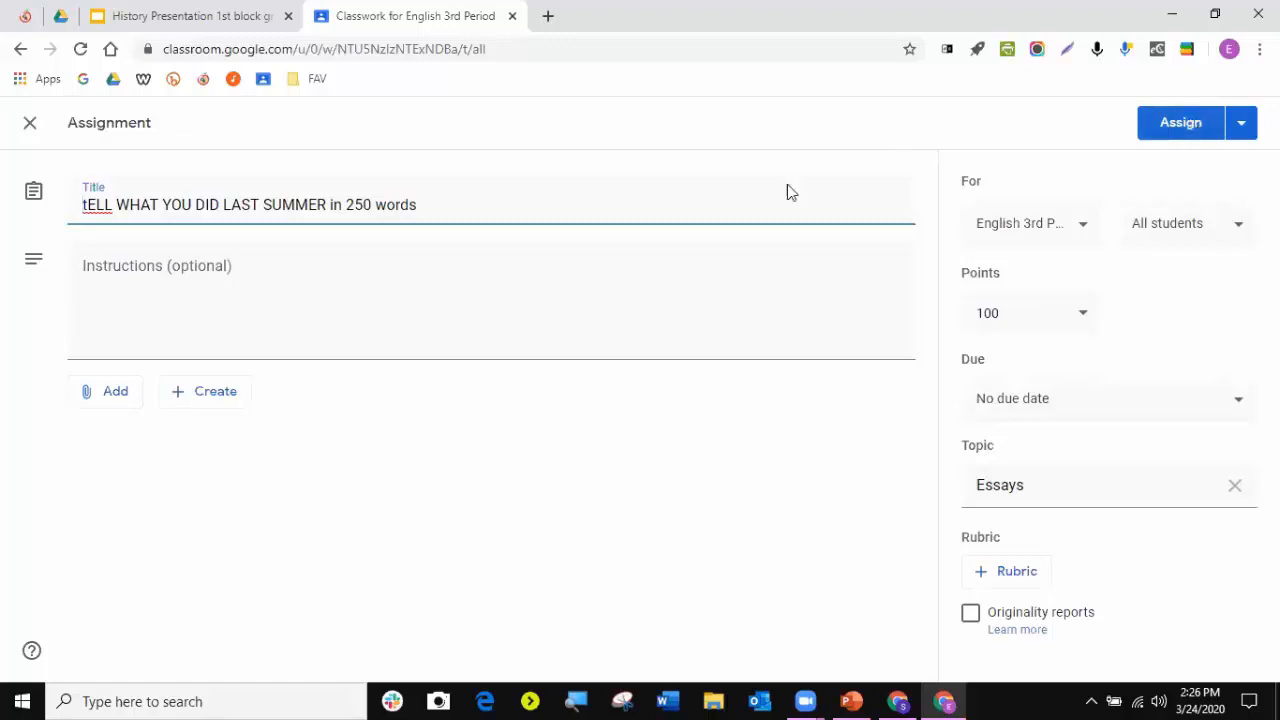
- Compare the file types offered for attachments with Google Drive's new-file options, and attach a new blank Google Docs document to the assignment
{"action": "left_click", "coordinate": [213, 406]}
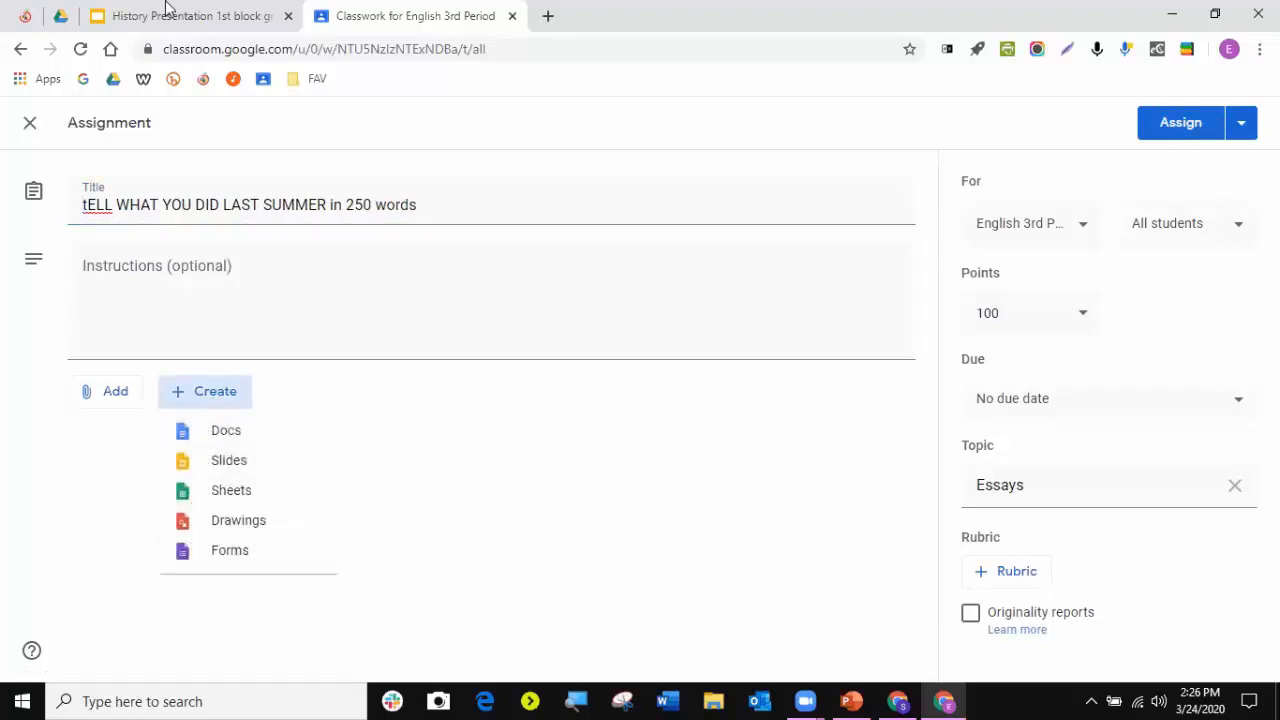
{"action": "left_click", "coordinate": [59, 17]}
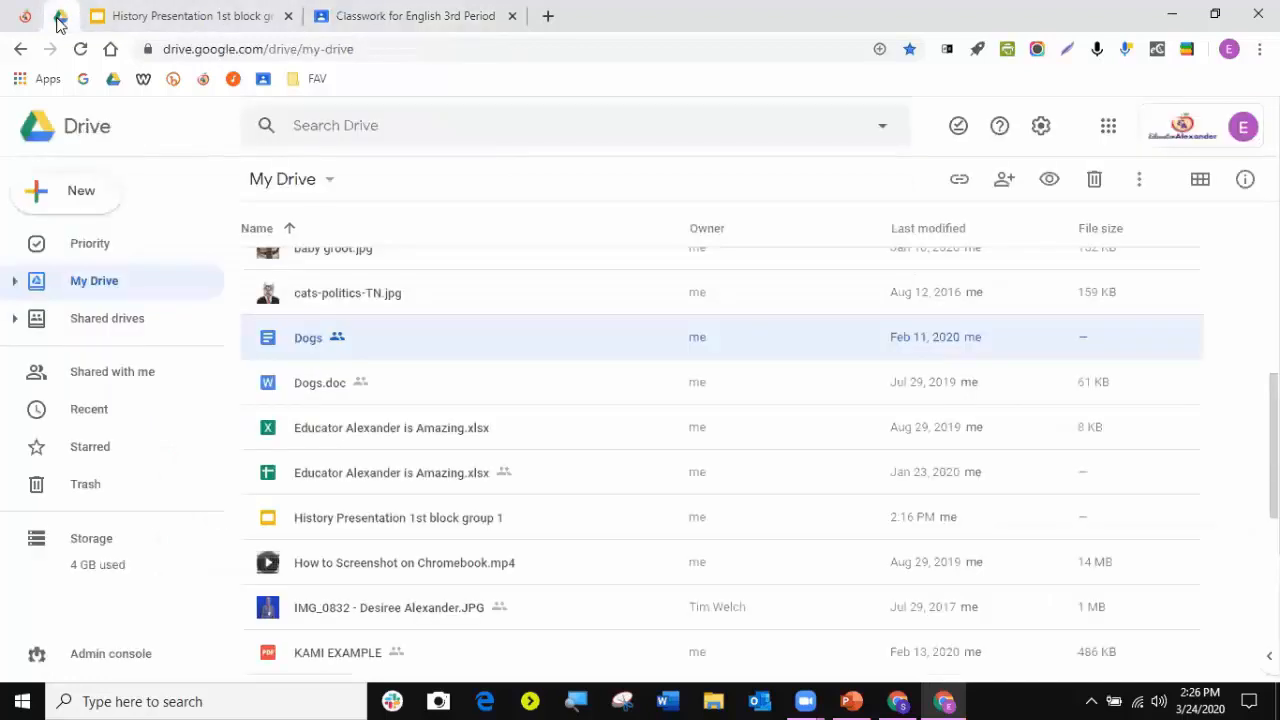
{"action": "left_click", "coordinate": [76, 196]}
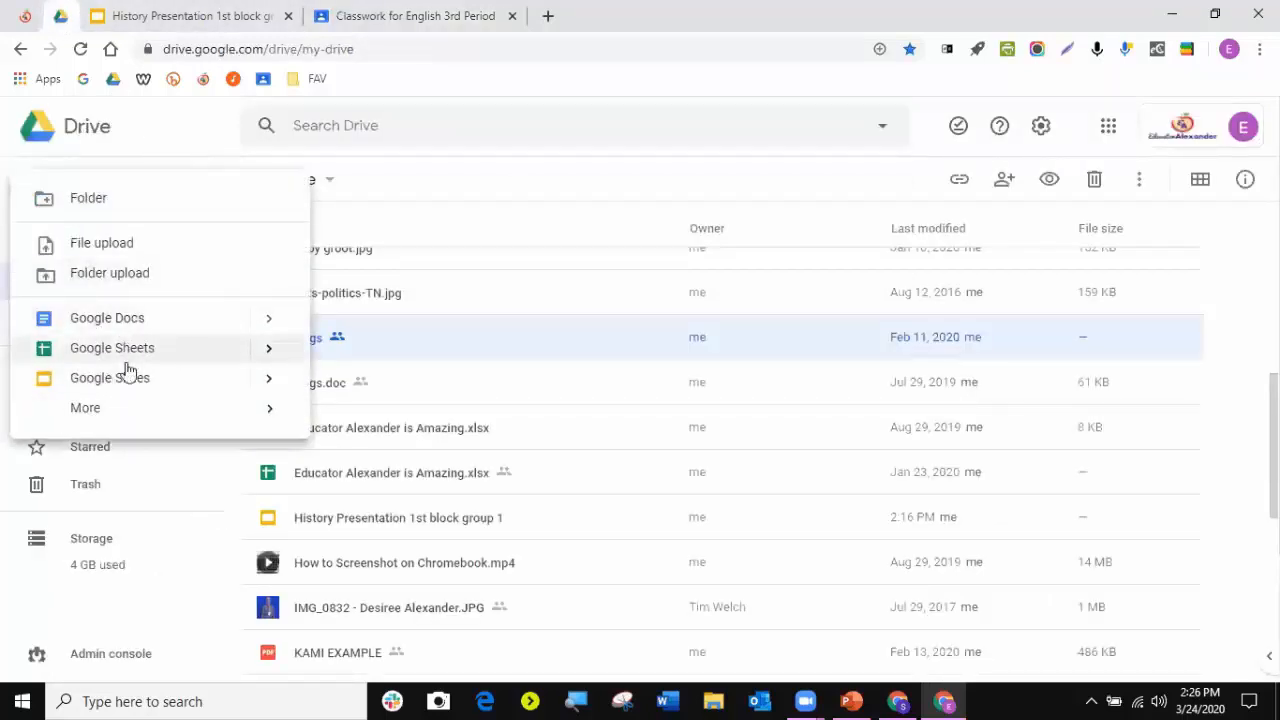
{"action": "left_click", "coordinate": [355, 14]}
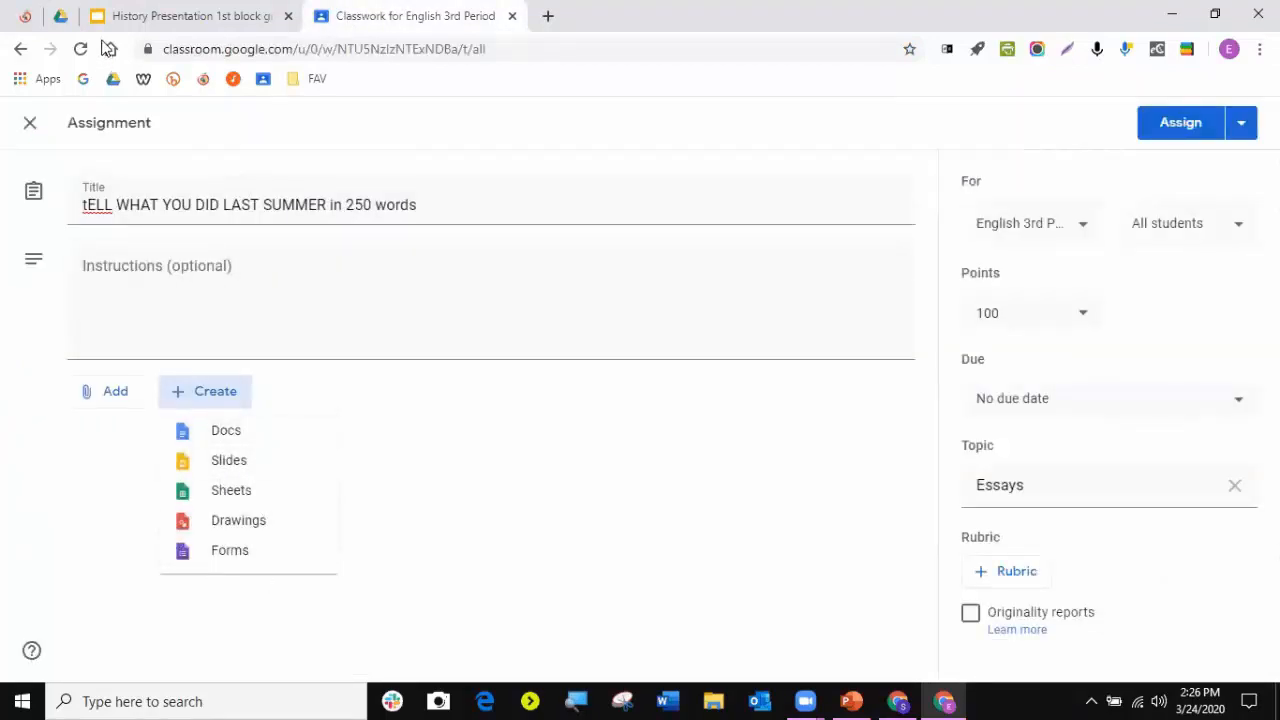
{"action": "left_click", "coordinate": [222, 440]}
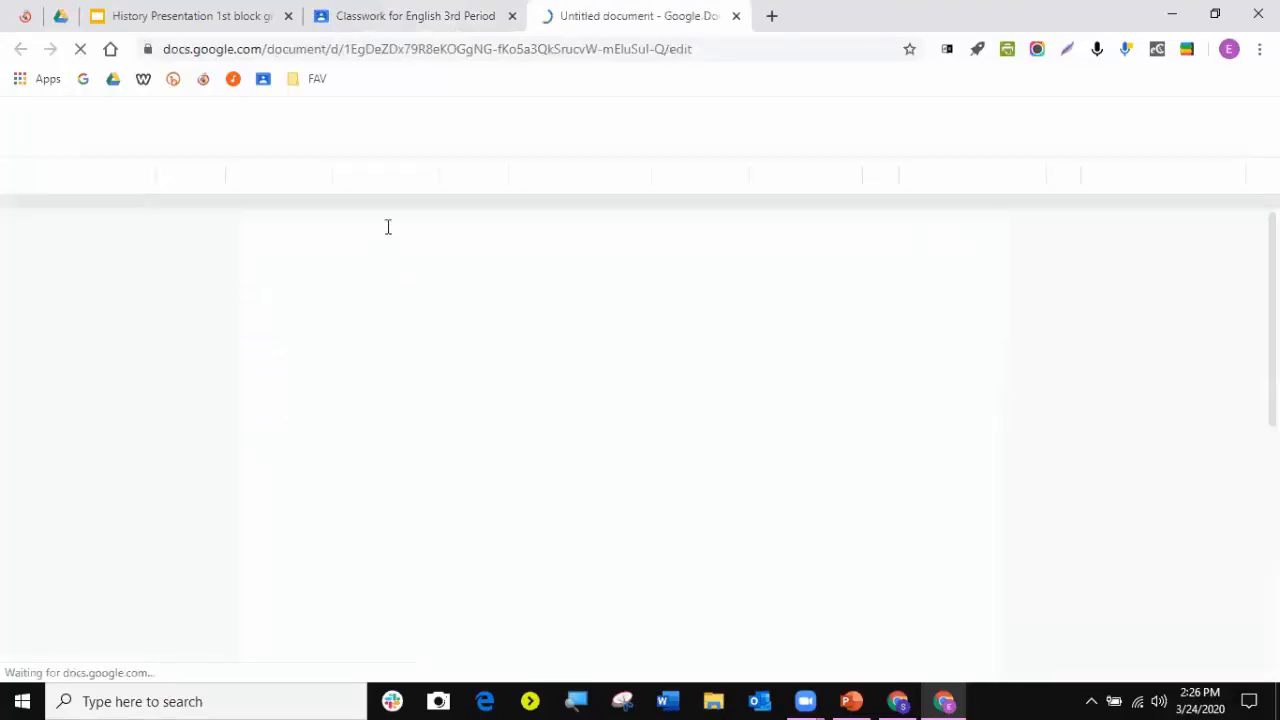
{"action": "left_click", "coordinate": [736, 16]}
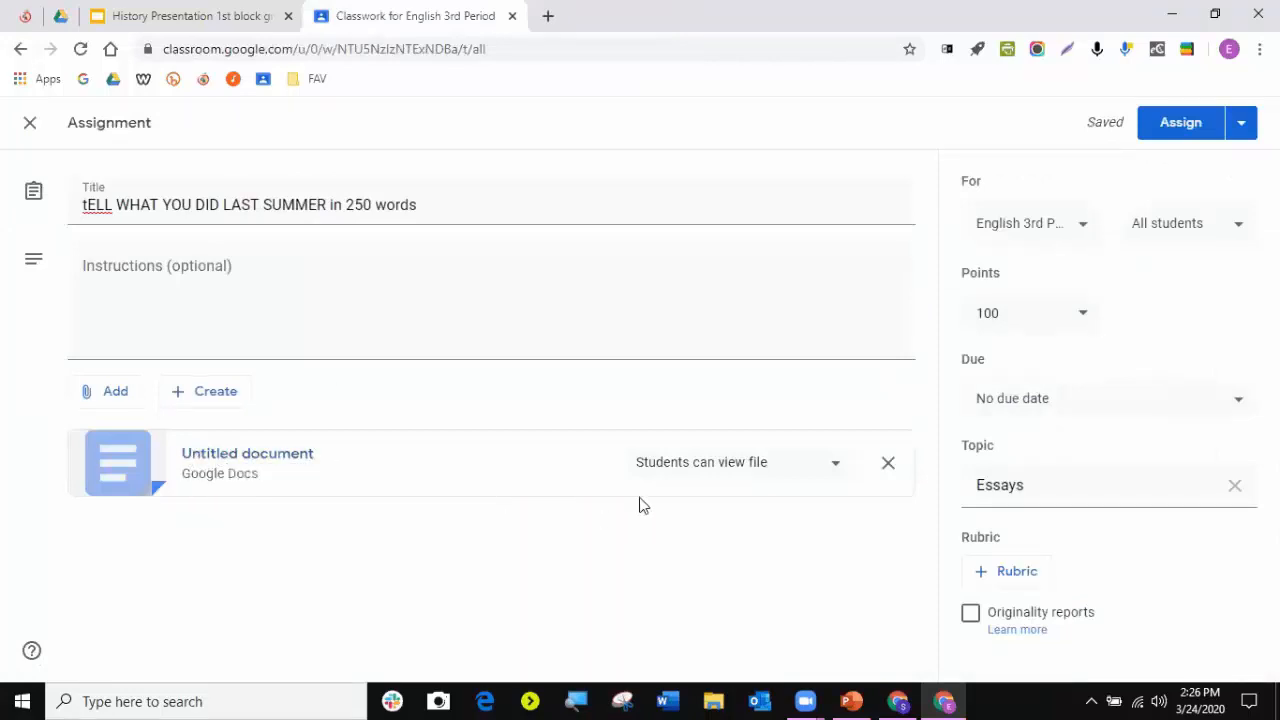
- Remove the blank Google Docs attachment from "tELL WHAT YOU DID LAST SUMMER in 250 words" and assign it to the class
{"action": "left_click", "coordinate": [888, 464]}
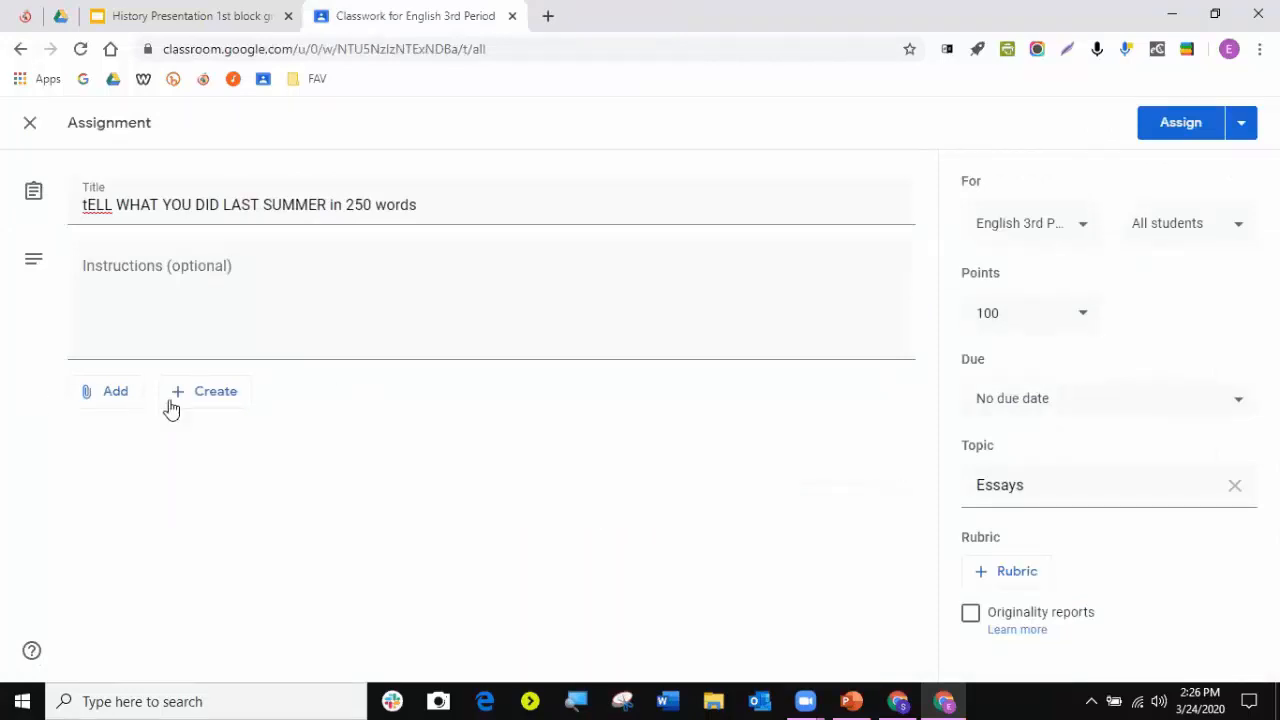
{"action": "left_click", "coordinate": [1196, 122]}
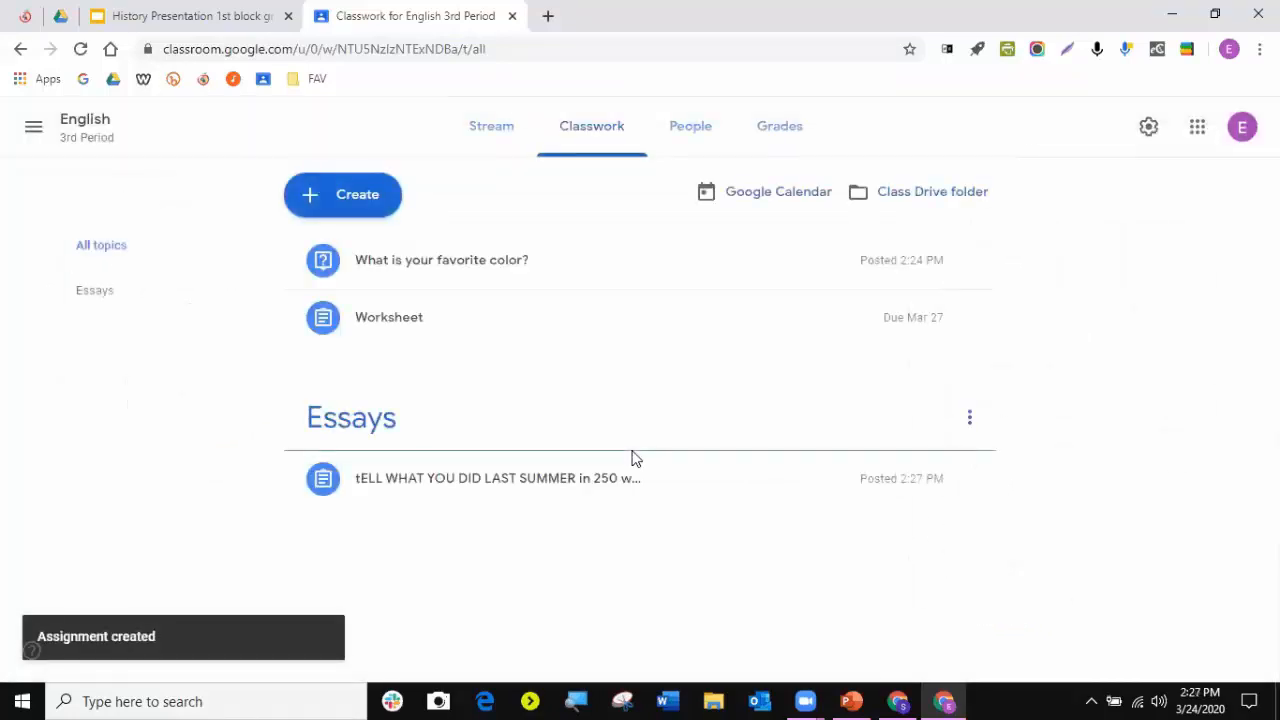
- Add a topic named "Spelling" to the class's classwork
{"action": "left_click", "coordinate": [359, 199]}
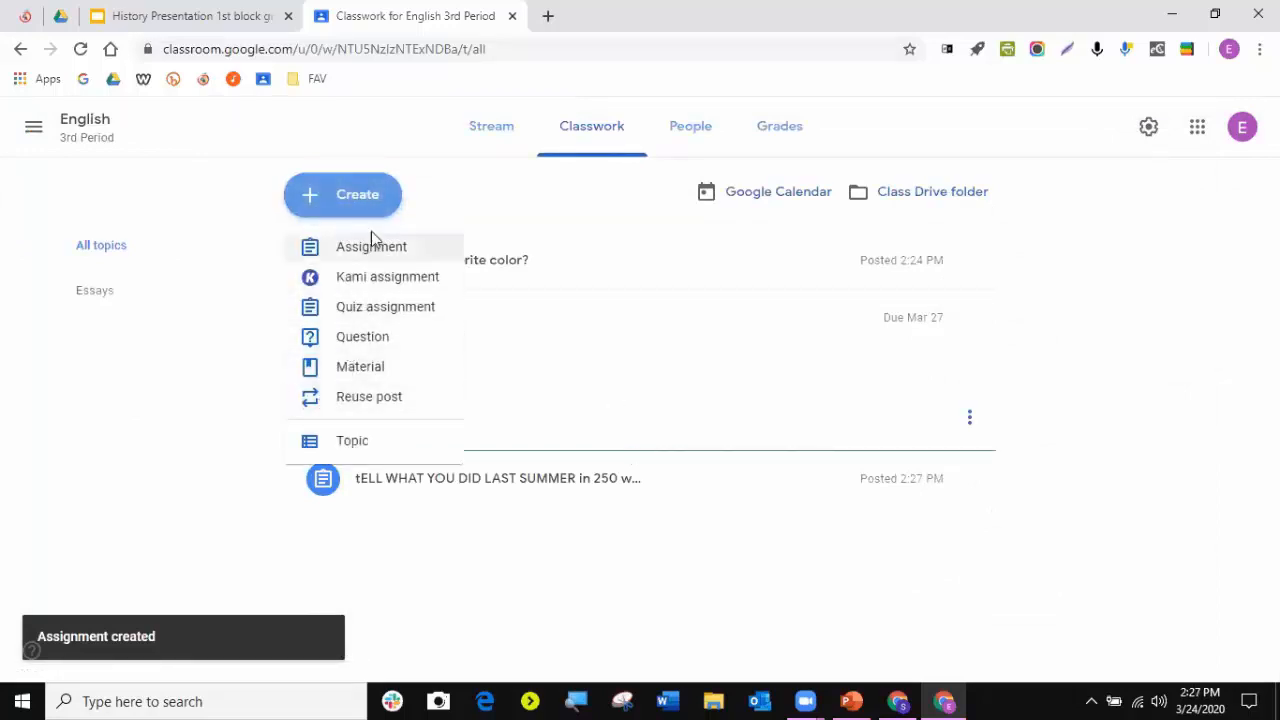
{"action": "left_click", "coordinate": [594, 420]}
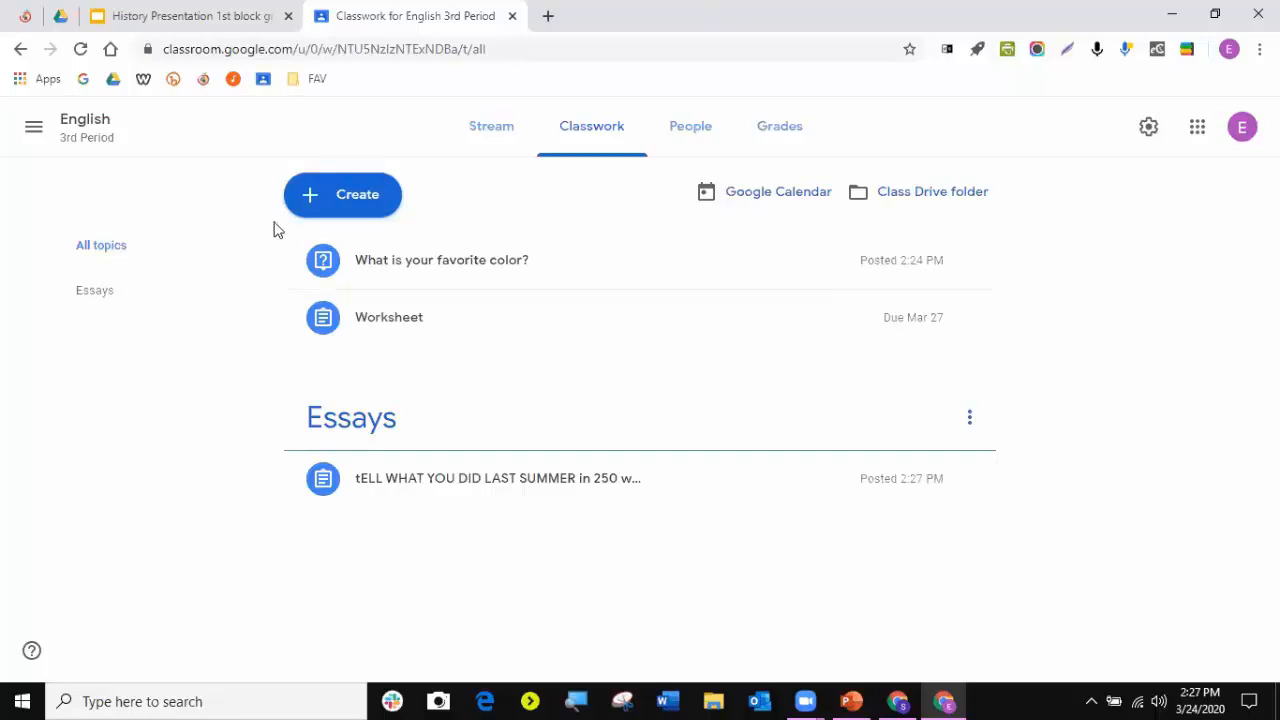
{"action": "left_click", "coordinate": [330, 198]}
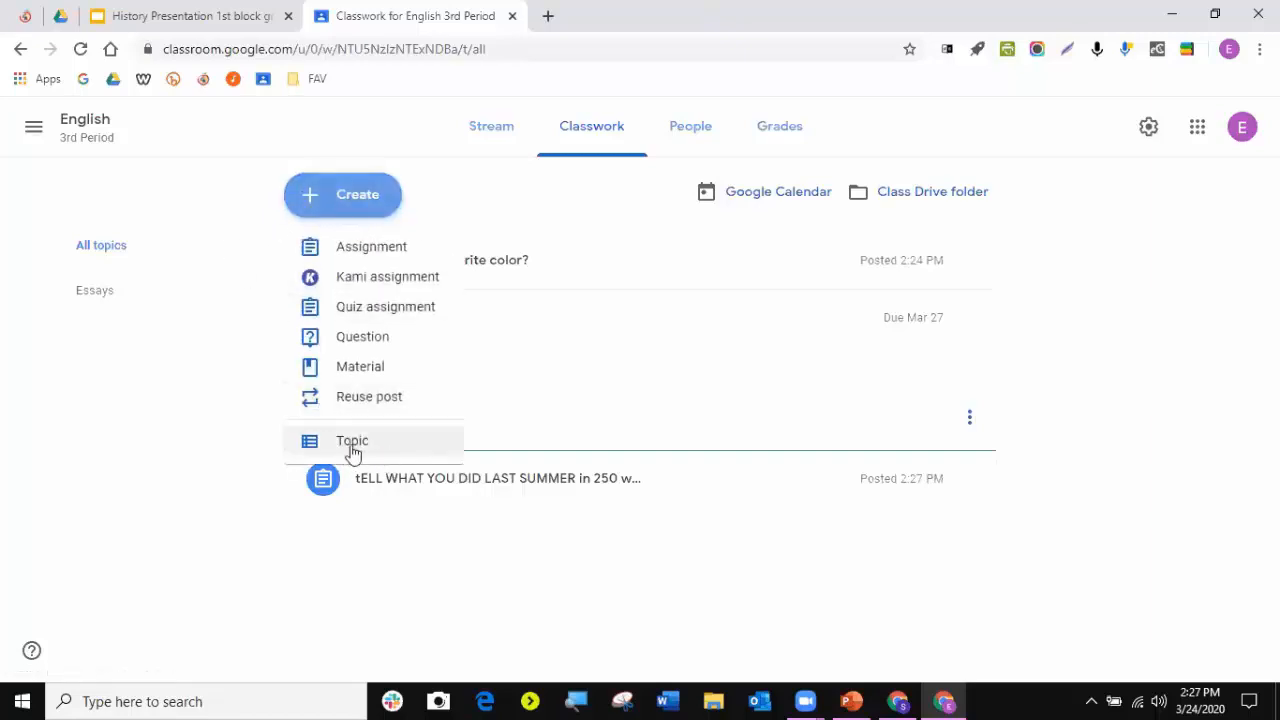
{"action": "left_click", "coordinate": [598, 392]}
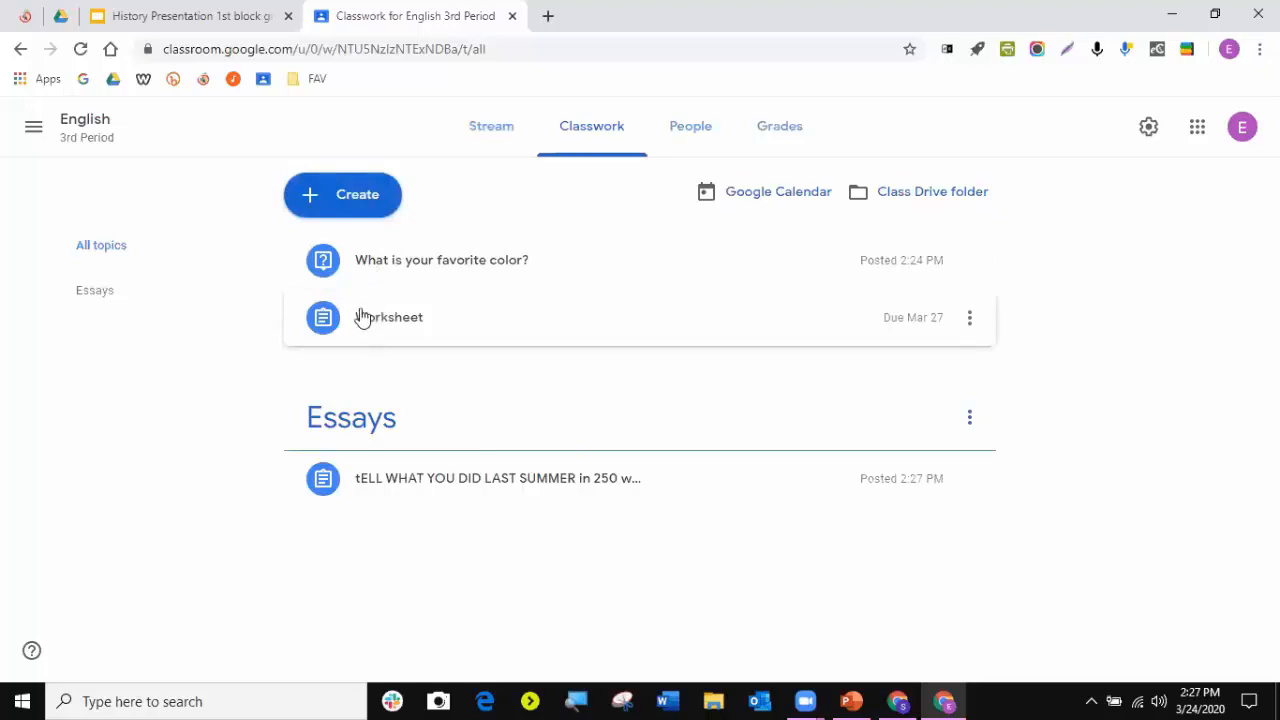
{"action": "left_click", "coordinate": [350, 196]}
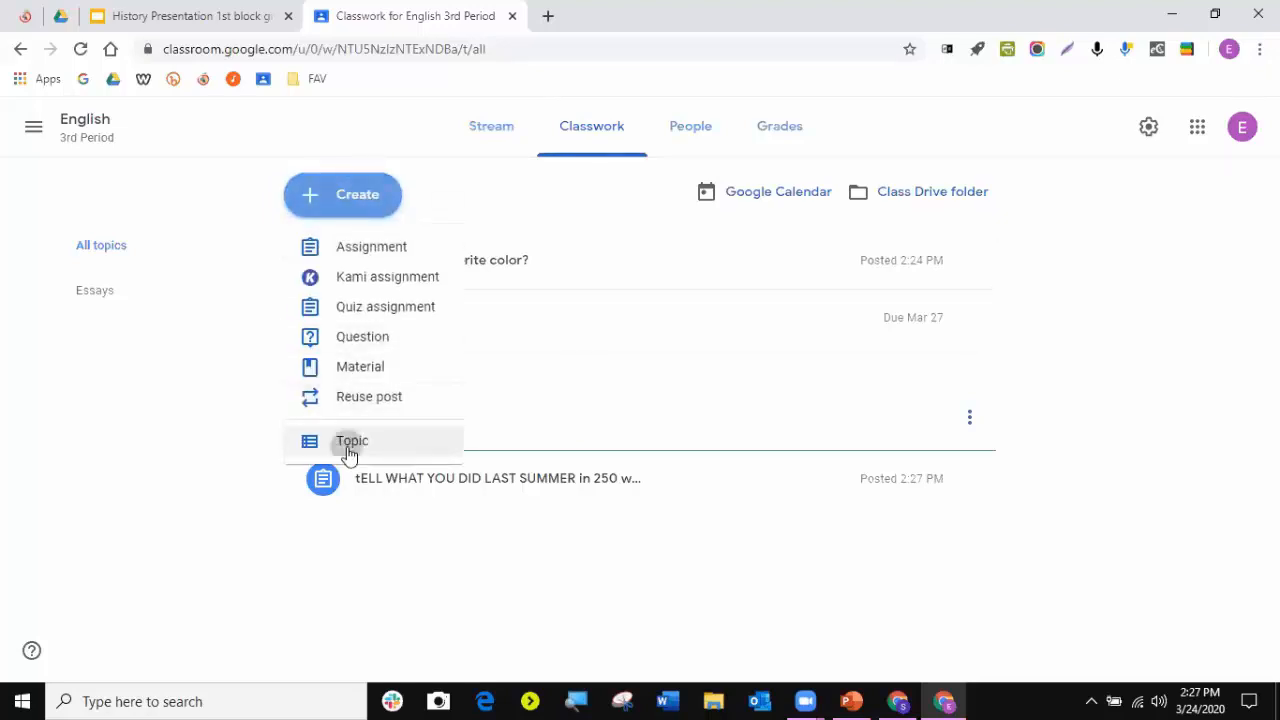
{"action": "left_click", "coordinate": [347, 442]}
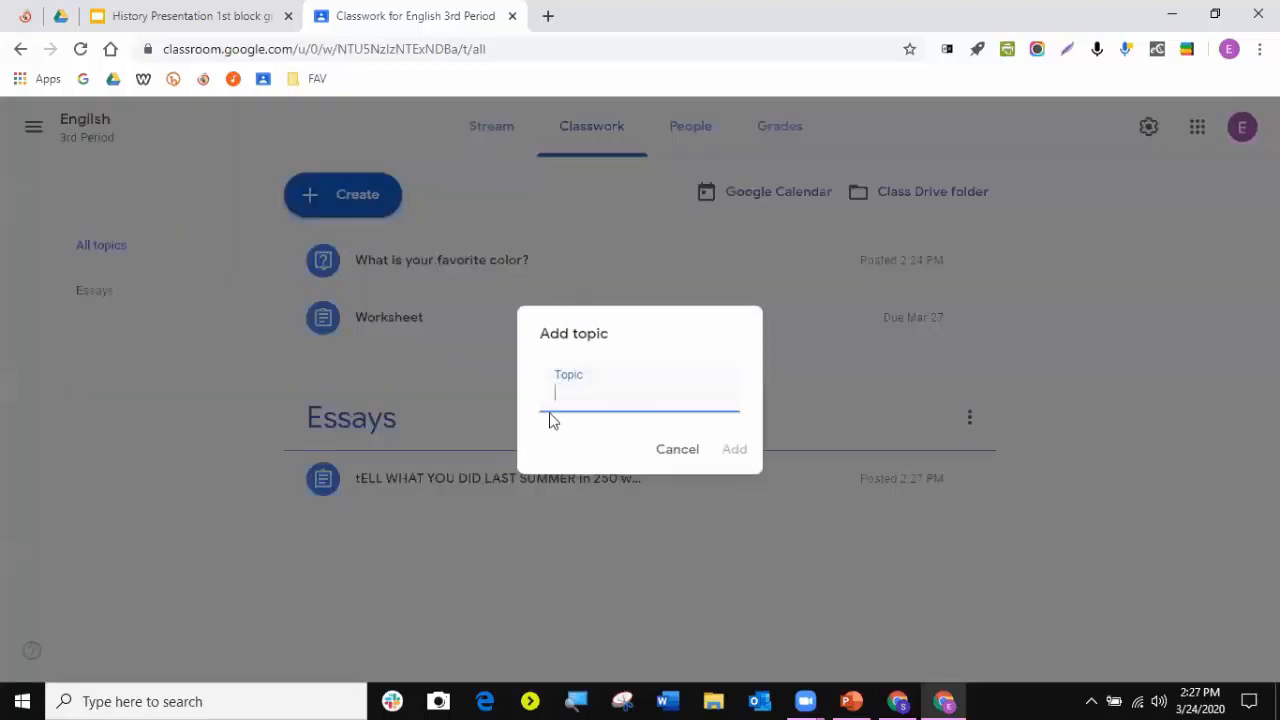
{"action": "type", "text": "Spelling"}
{"action": "left_click", "coordinate": [740, 452]}
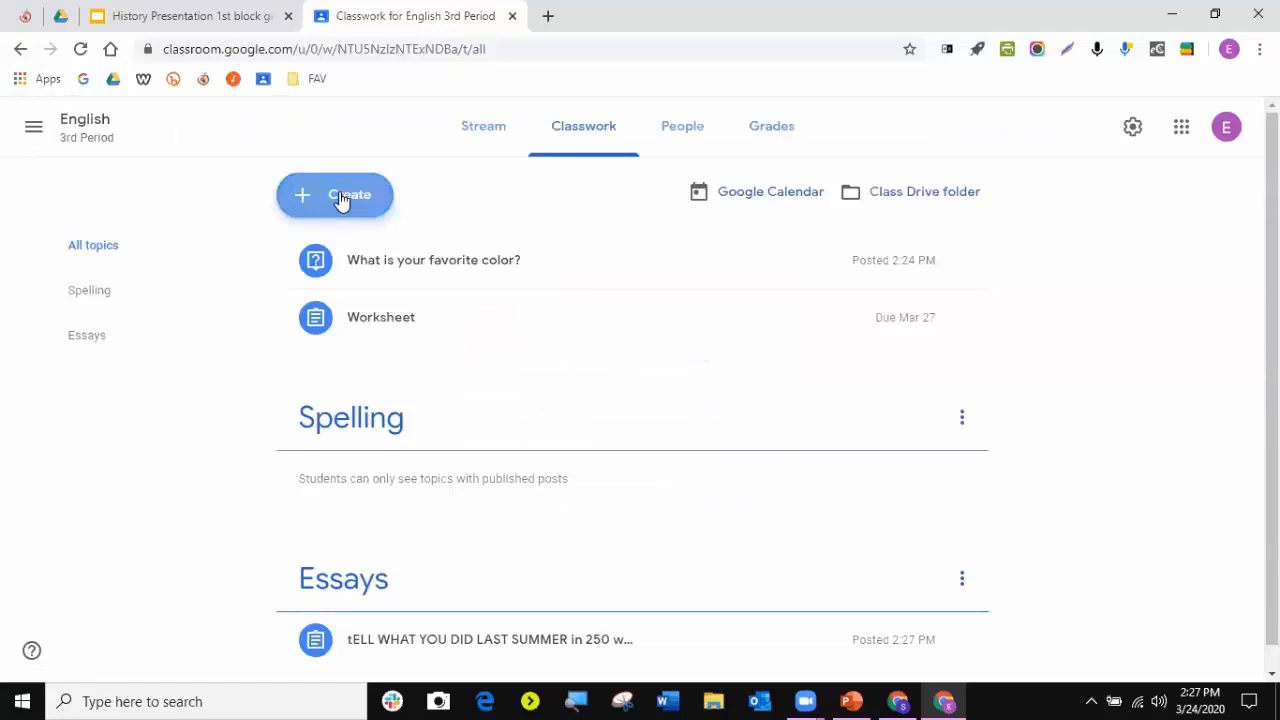
{"action": "left_click", "coordinate": [341, 200]}
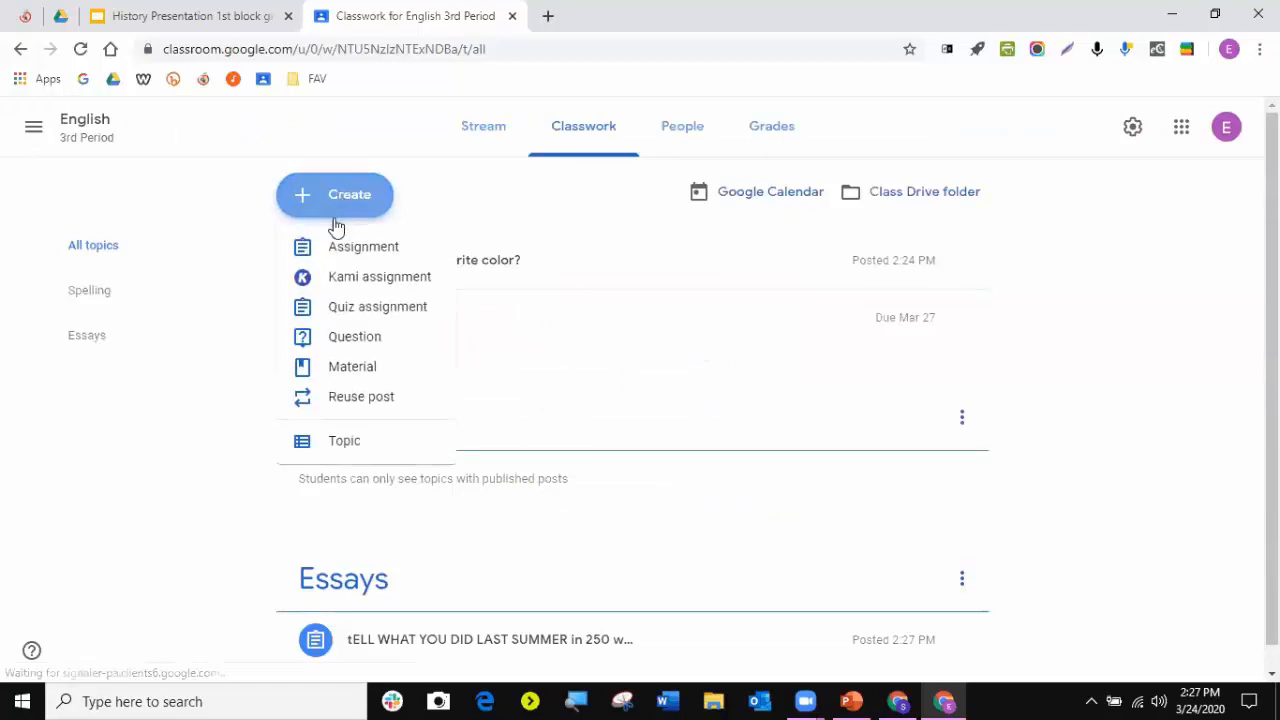
{"action": "left_click", "coordinate": [354, 254]}
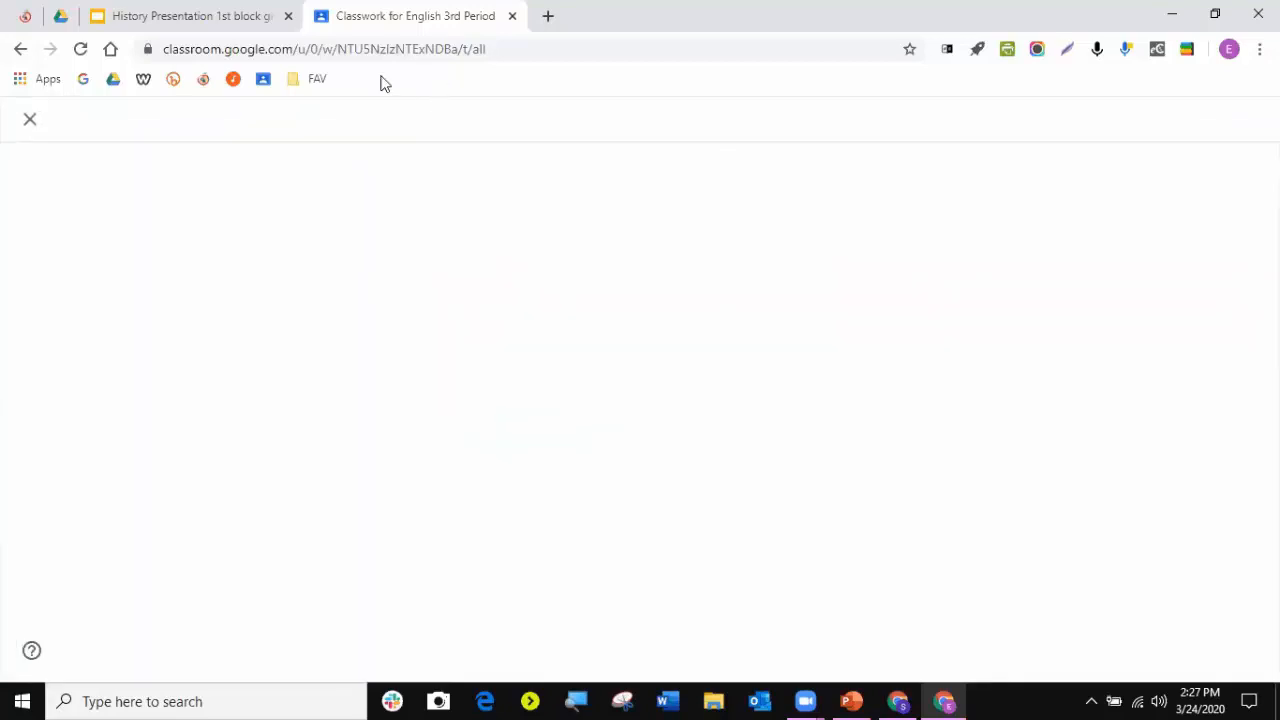
{"action": "left_click", "coordinate": [30, 119]}
- Add another classwork topic named "3rd Six Weeks" and look over the list of topics
{"action": "left_click", "coordinate": [340, 195]}
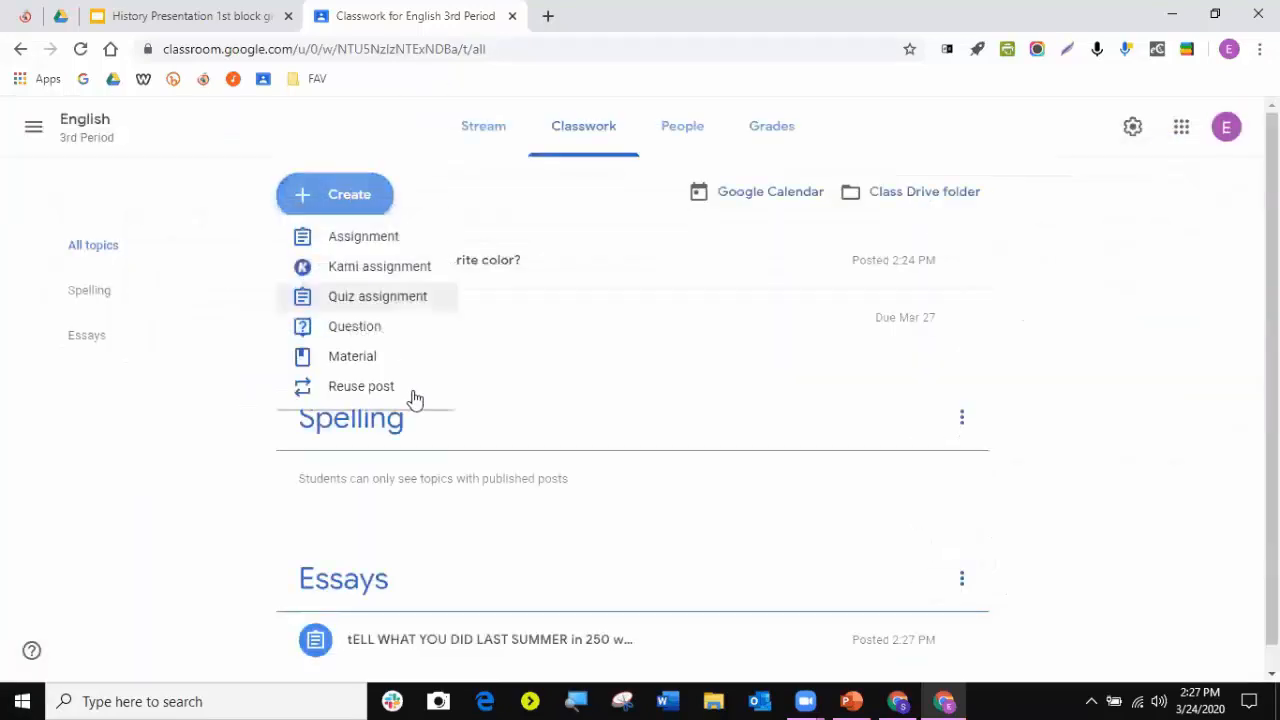
{"action": "left_click", "coordinate": [391, 447]}
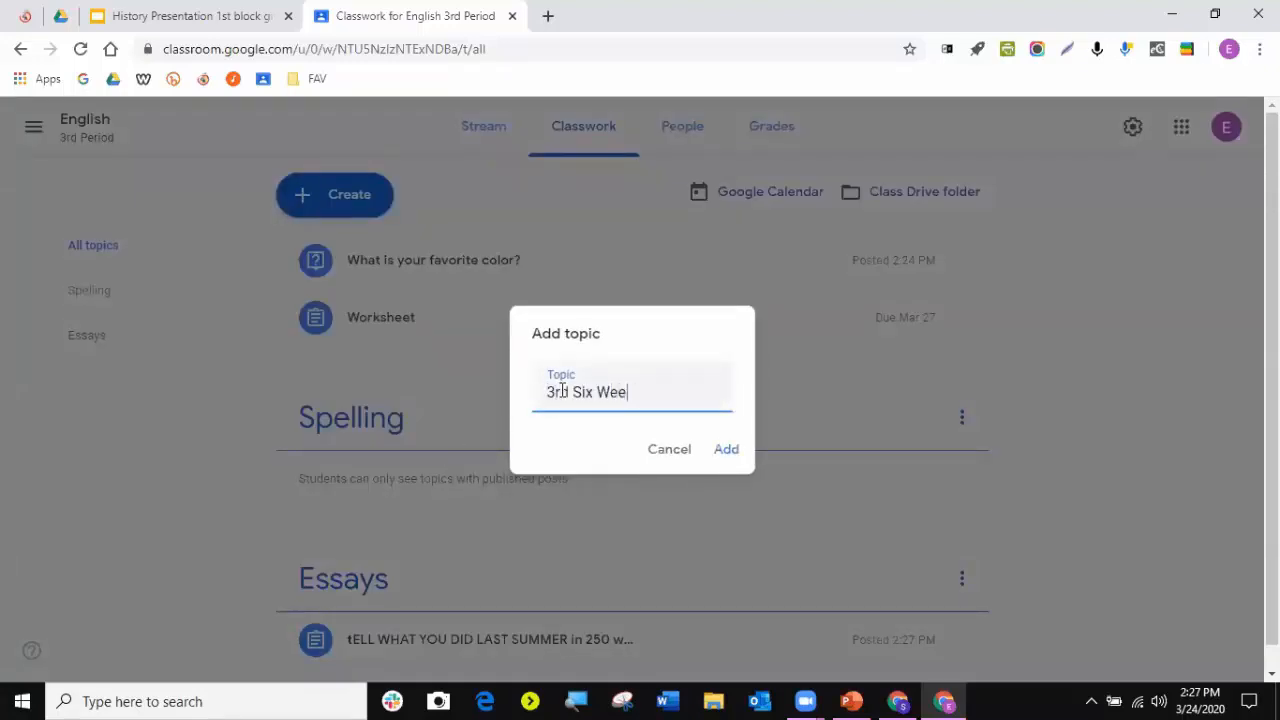
{"action": "type", "text": "3rd Six Weeks"}
{"action": "left_click", "coordinate": [735, 462]}
{"action": "scroll", "coordinate": [460, 400], "scroll_direction": "down", "scroll_amount": 2}
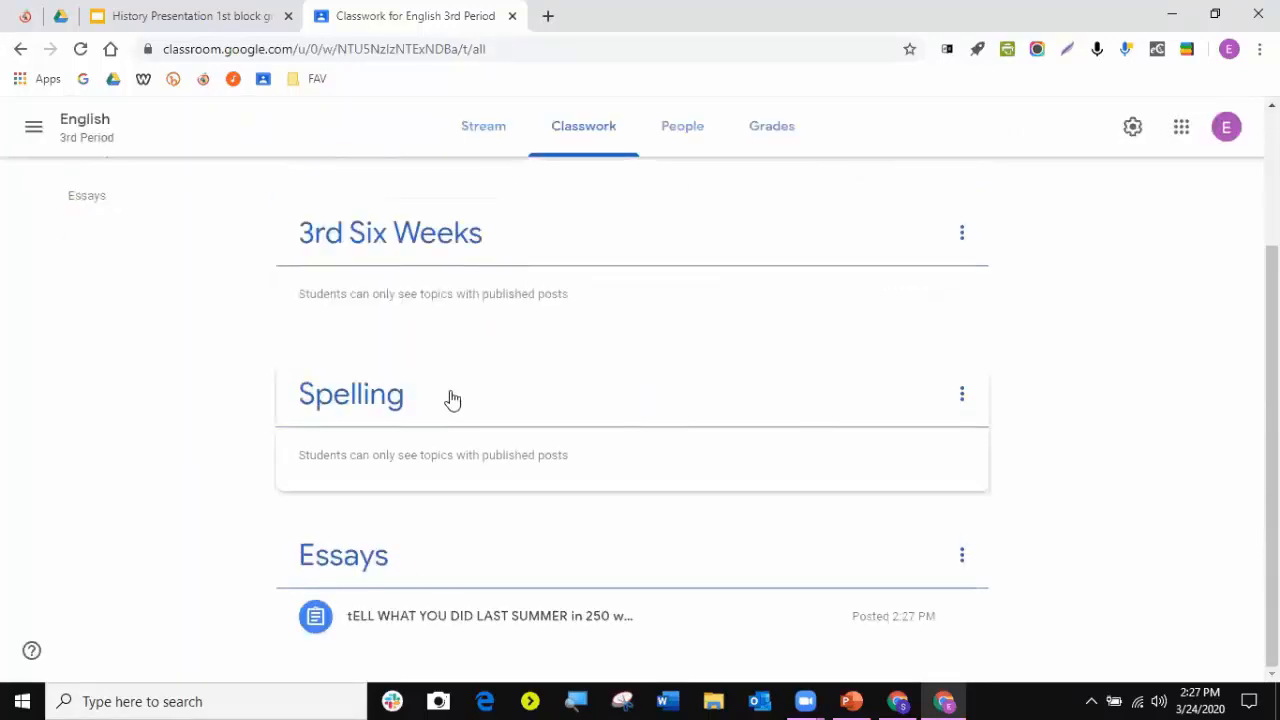
{"action": "scroll", "coordinate": [450, 400], "scroll_direction": "up", "scroll_amount": 2}
{"action": "scroll", "coordinate": [454, 517], "scroll_direction": "down", "scroll_amount": 2}
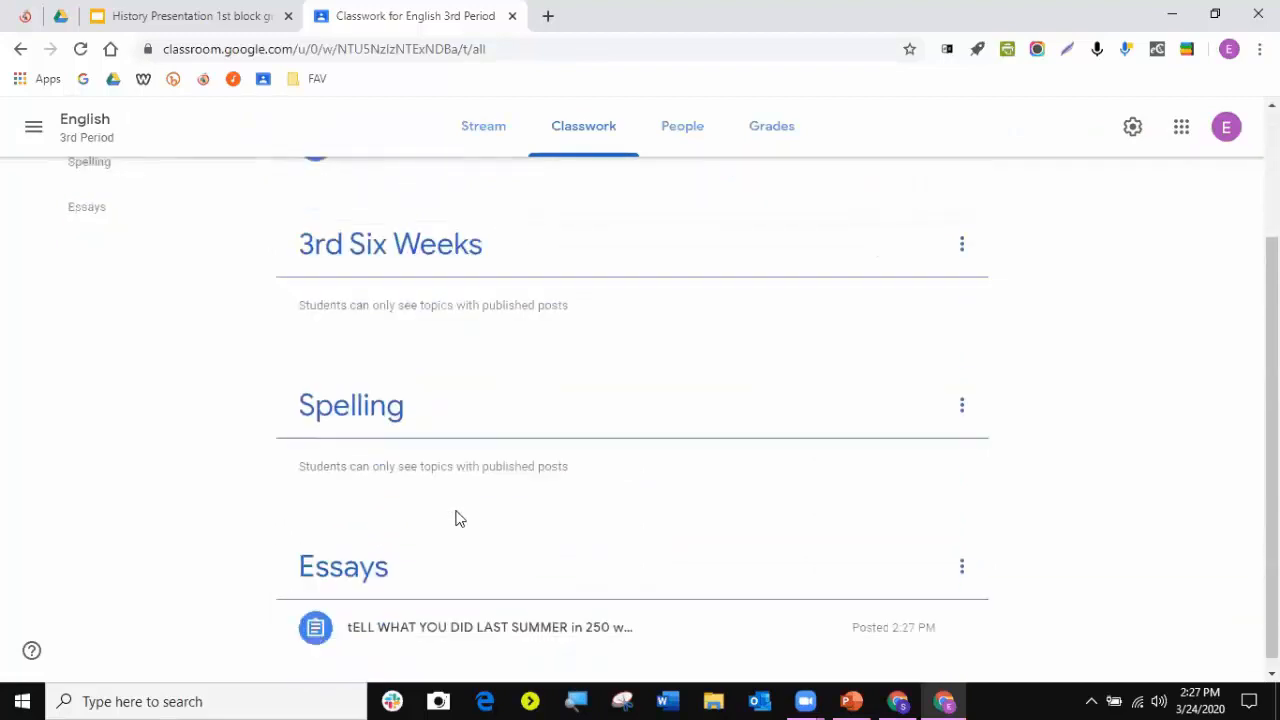
{"action": "scroll", "coordinate": [420, 374], "scroll_direction": "up", "scroll_amount": 2}
- Create an assignment titled "dasdad" under the Spelling topic and assign it to all students
{"action": "left_click", "coordinate": [330, 200]}
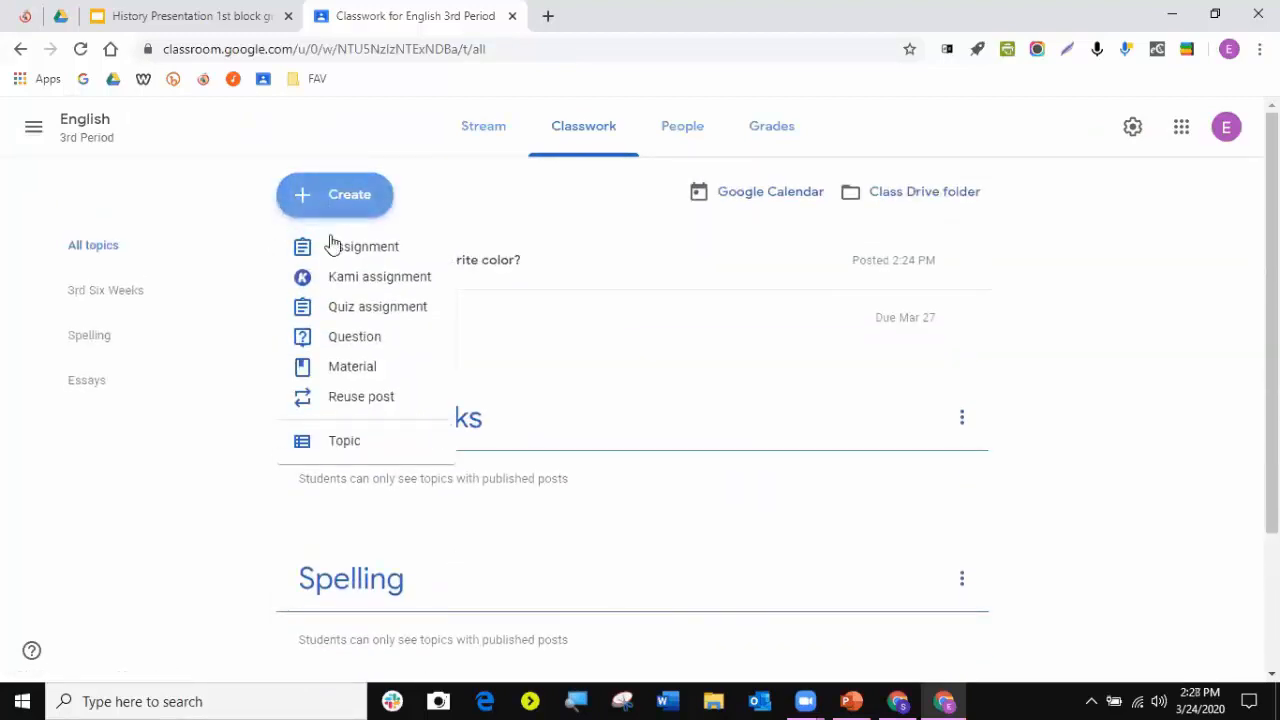
{"action": "left_click", "coordinate": [343, 246]}
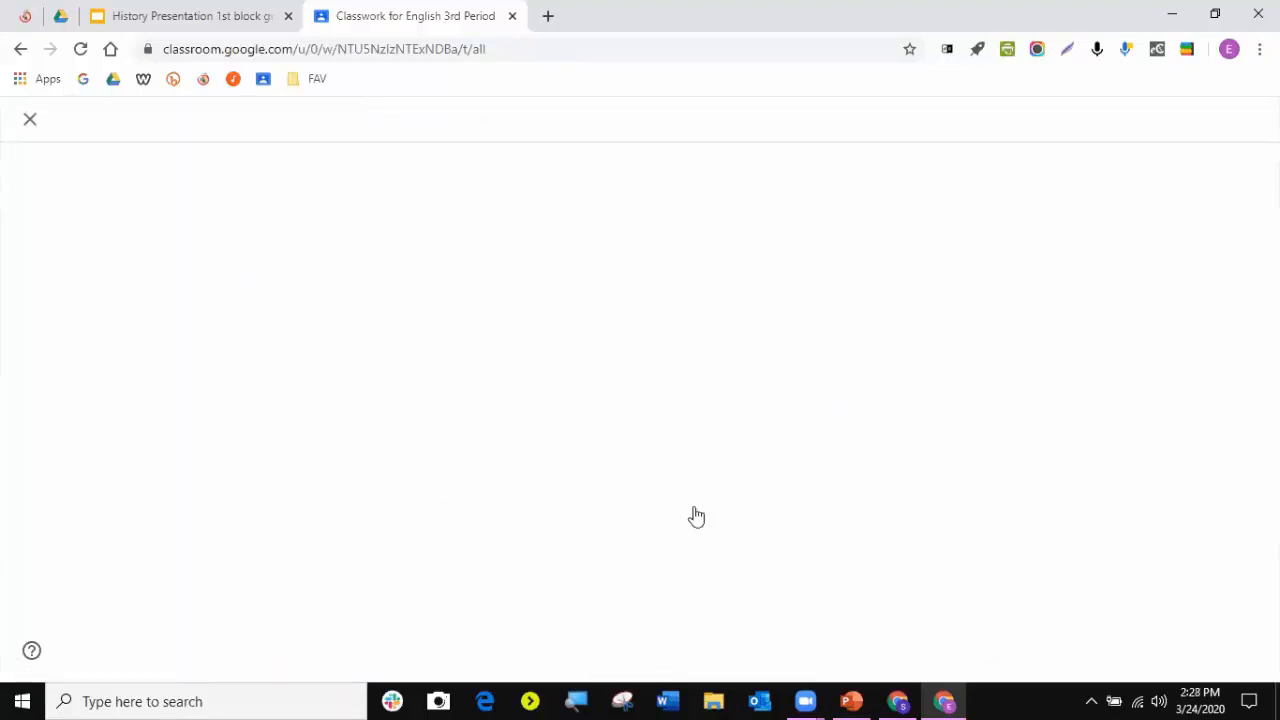
{"action": "left_click", "coordinate": [262, 219]}
{"action": "type", "text": "dasdad"}
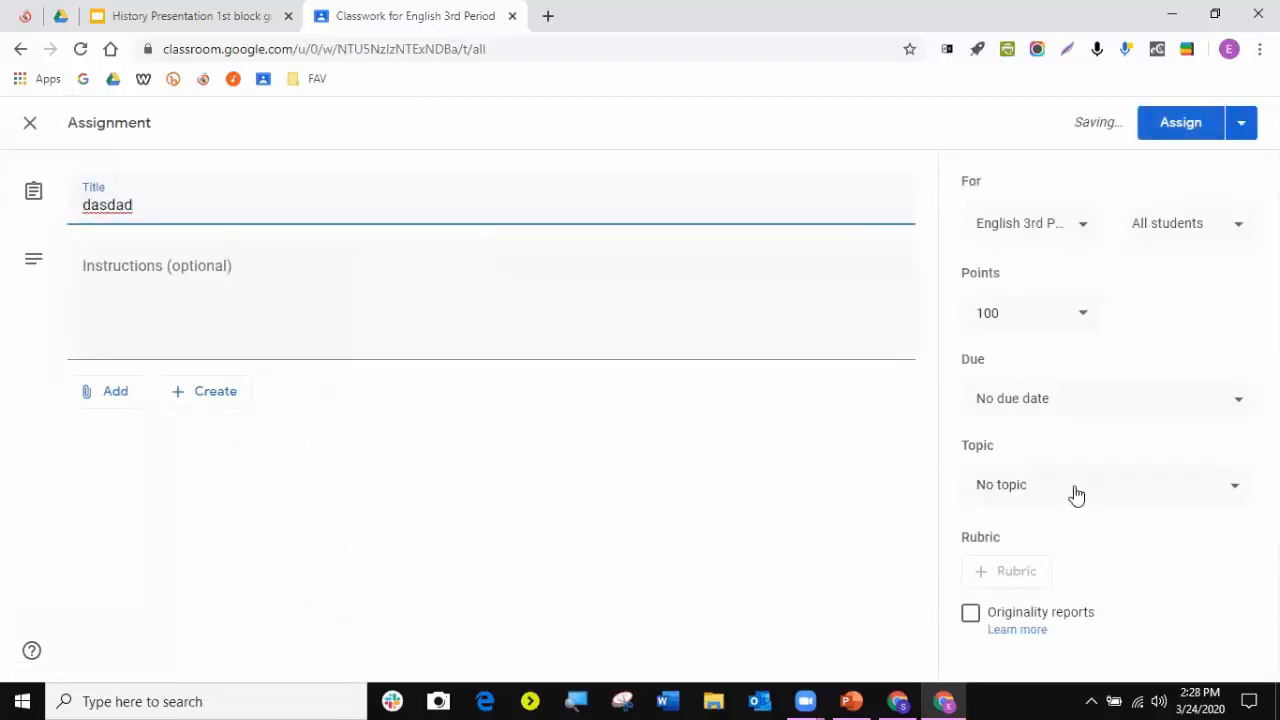
{"action": "left_click", "coordinate": [1019, 488]}
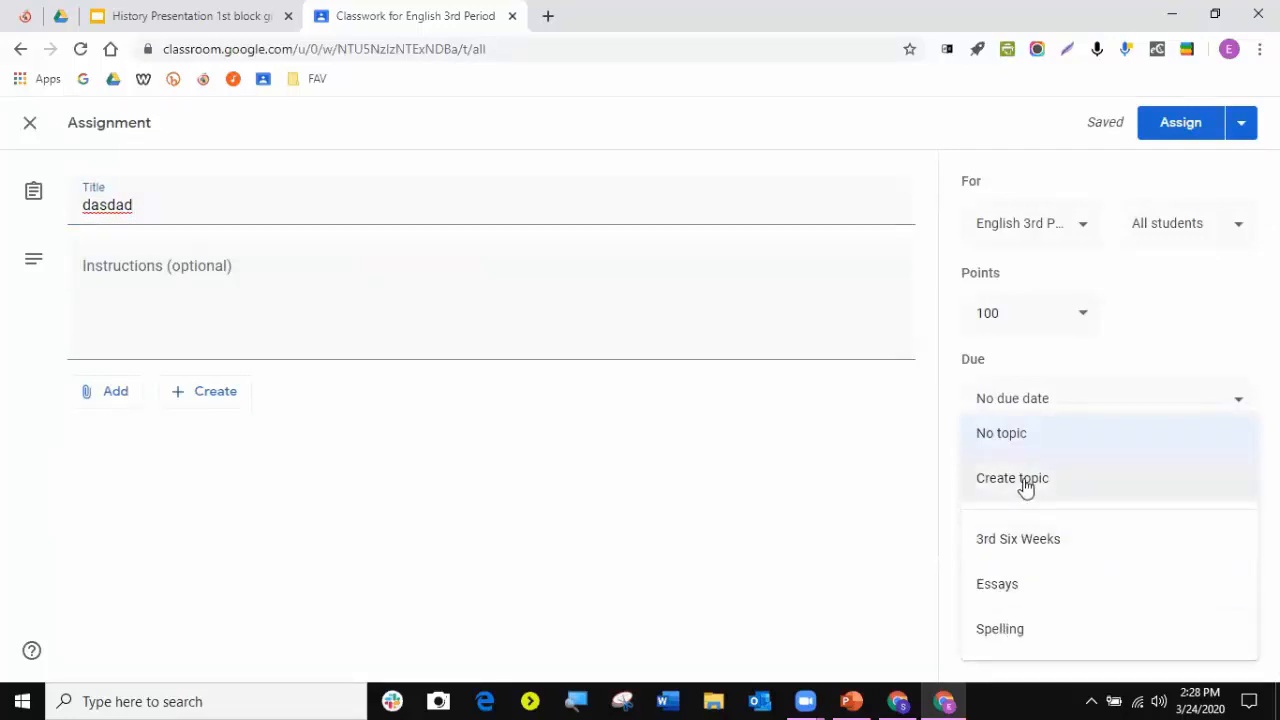
{"action": "left_click", "coordinate": [1008, 629]}
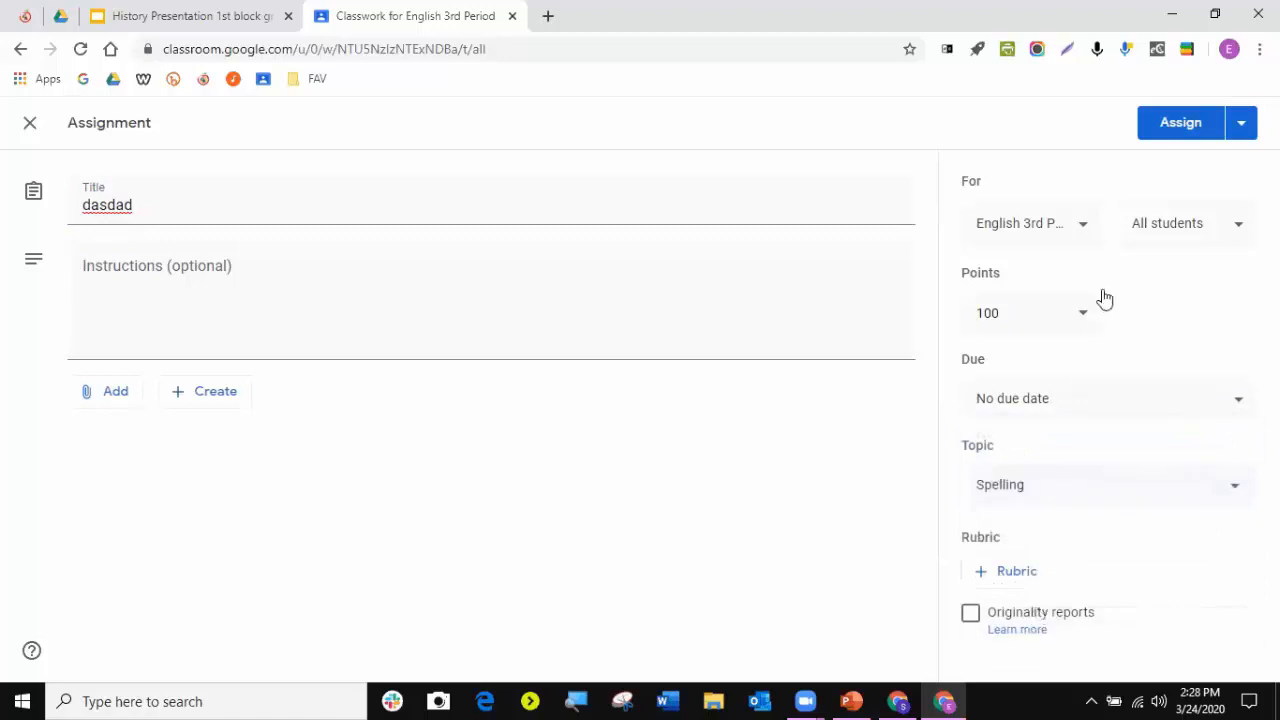
{"action": "left_click", "coordinate": [1160, 128]}
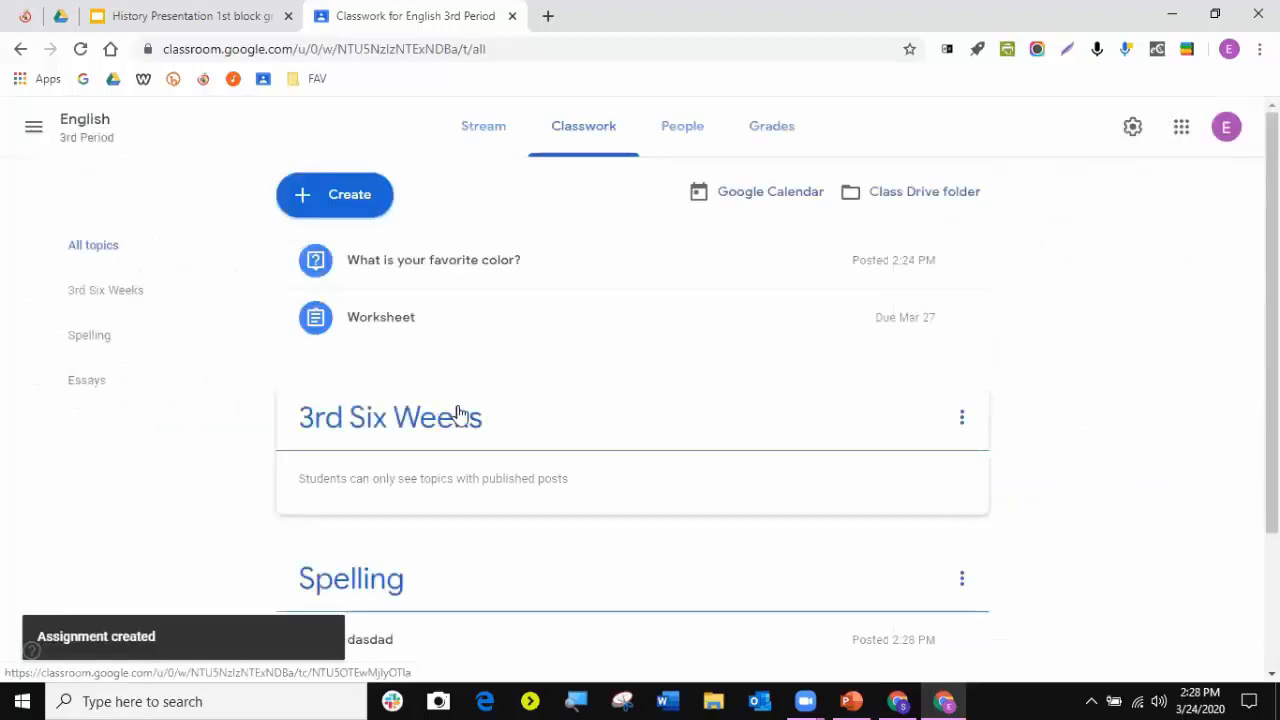
- Reorder the classwork topics so that Essays comes first, above 3rd Six Weeks and Spelling
{"action": "scroll", "coordinate": [465, 418], "scroll_direction": "down", "scroll_amount": 2}
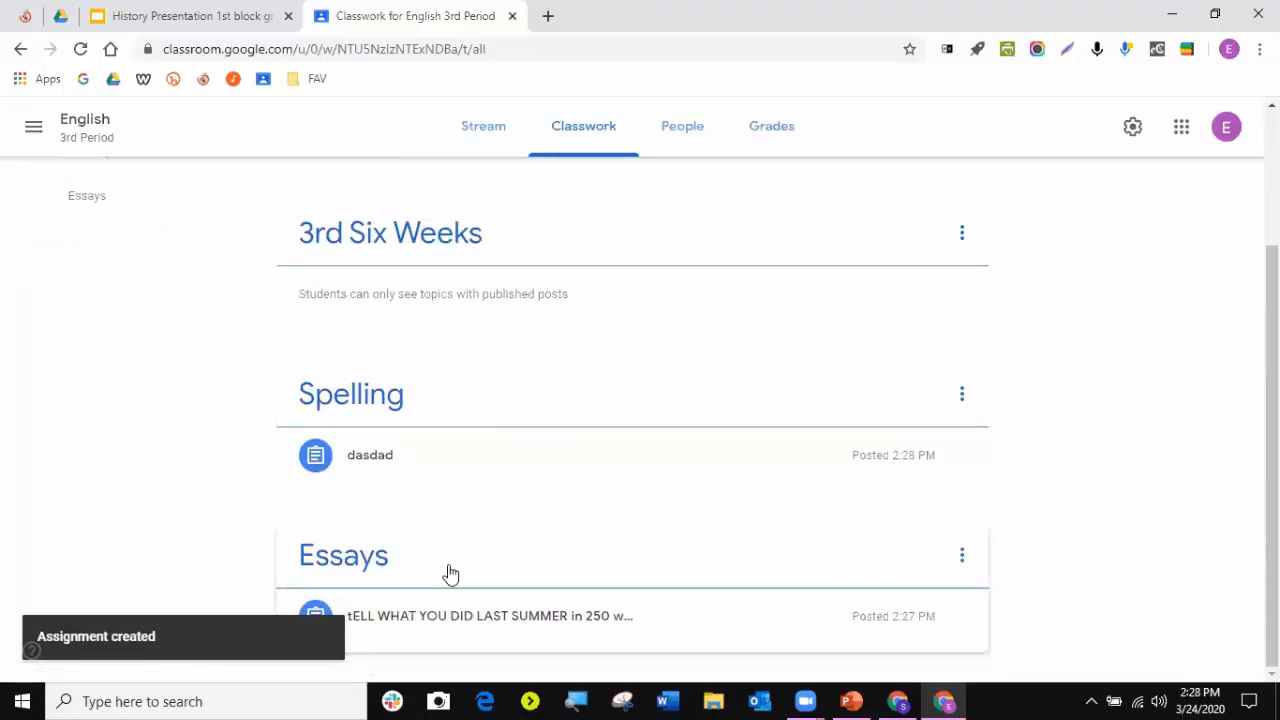
{"action": "left_click_drag", "start_coordinate": [449, 544], "coordinate": [426, 354]}
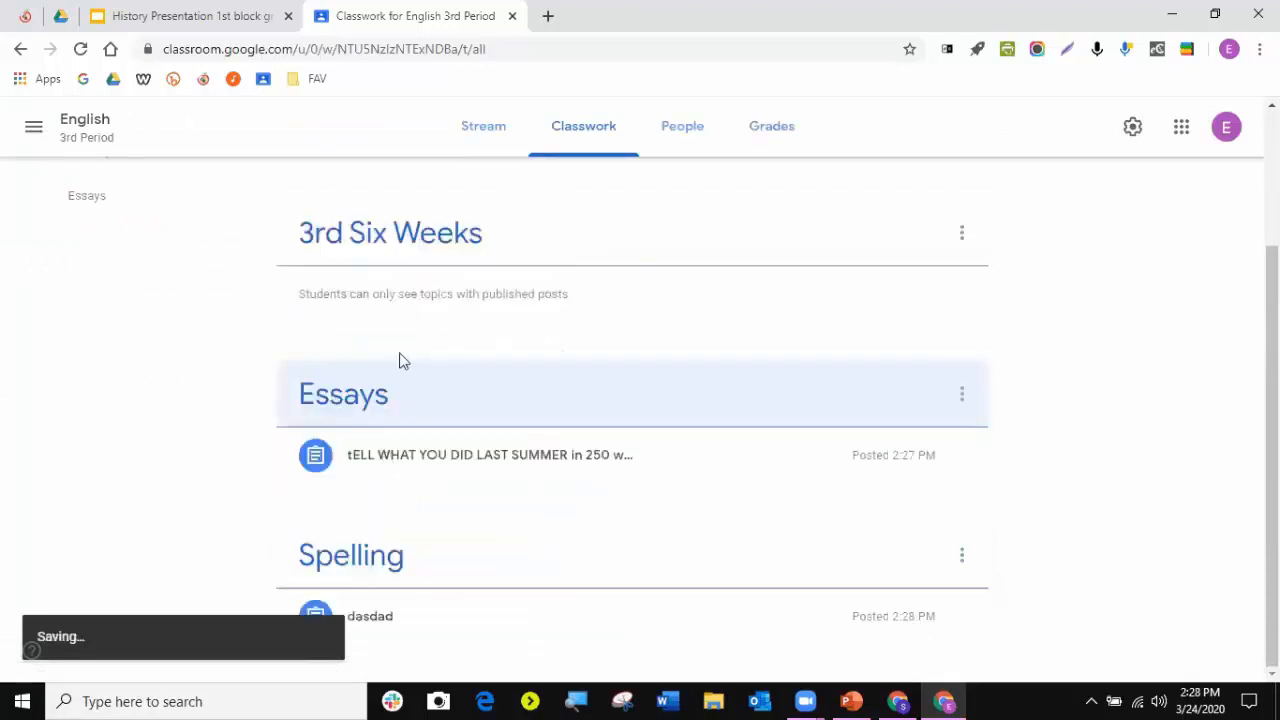
{"action": "left_click_drag", "start_coordinate": [347, 397], "coordinate": [358, 225]}
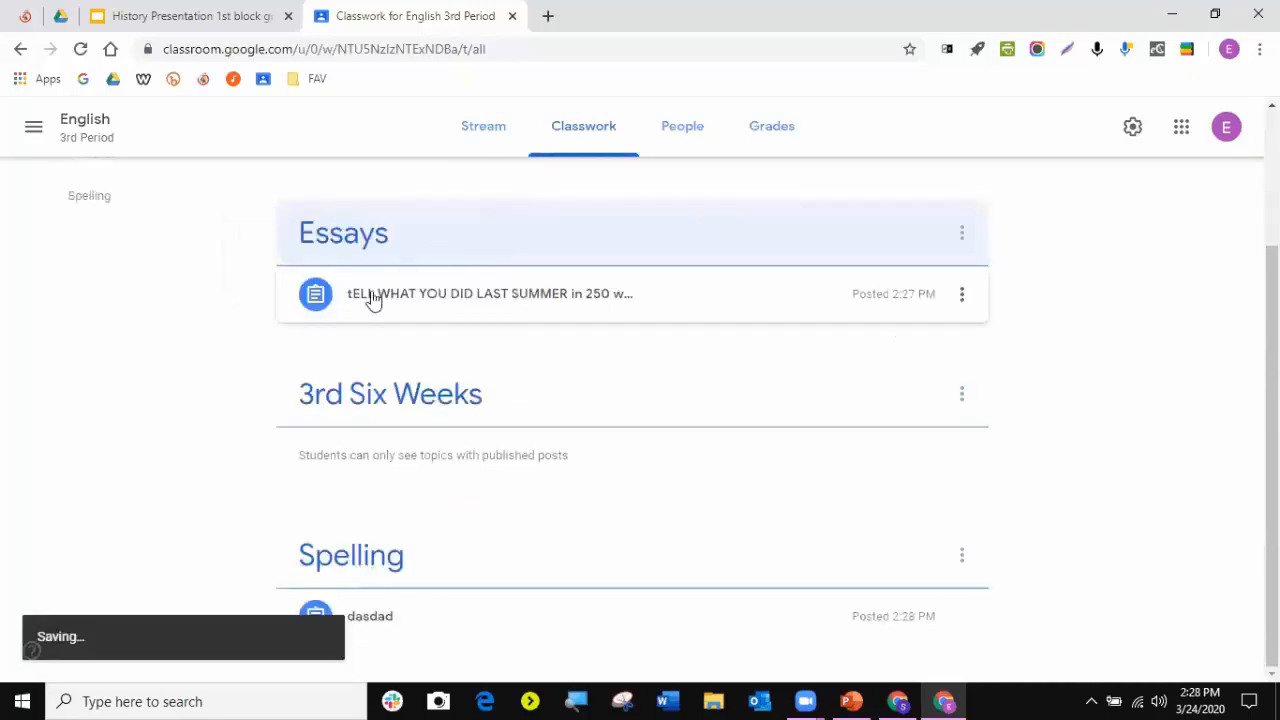
- Show only the classwork under the 3rd Six Weeks topic, and return to the view of all topics
{"action": "scroll", "coordinate": [508, 478], "scroll_direction": "up", "scroll_amount": 2}
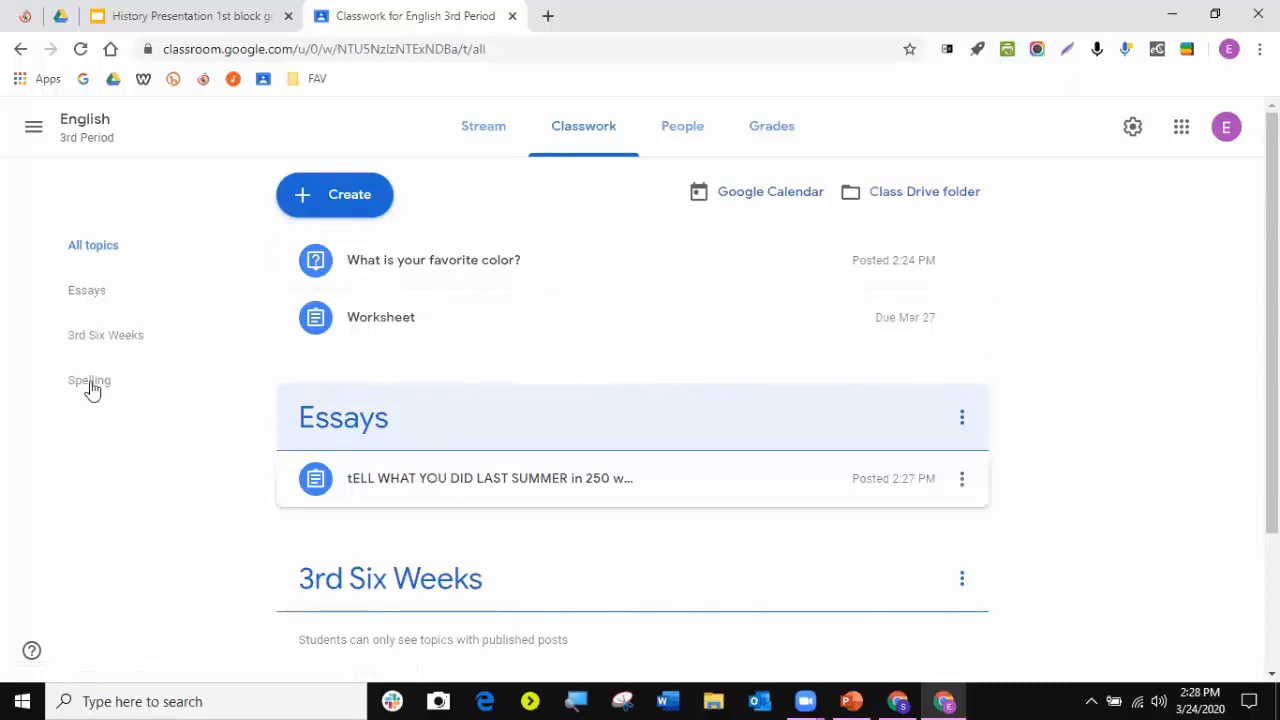
{"action": "left_click", "coordinate": [77, 344]}
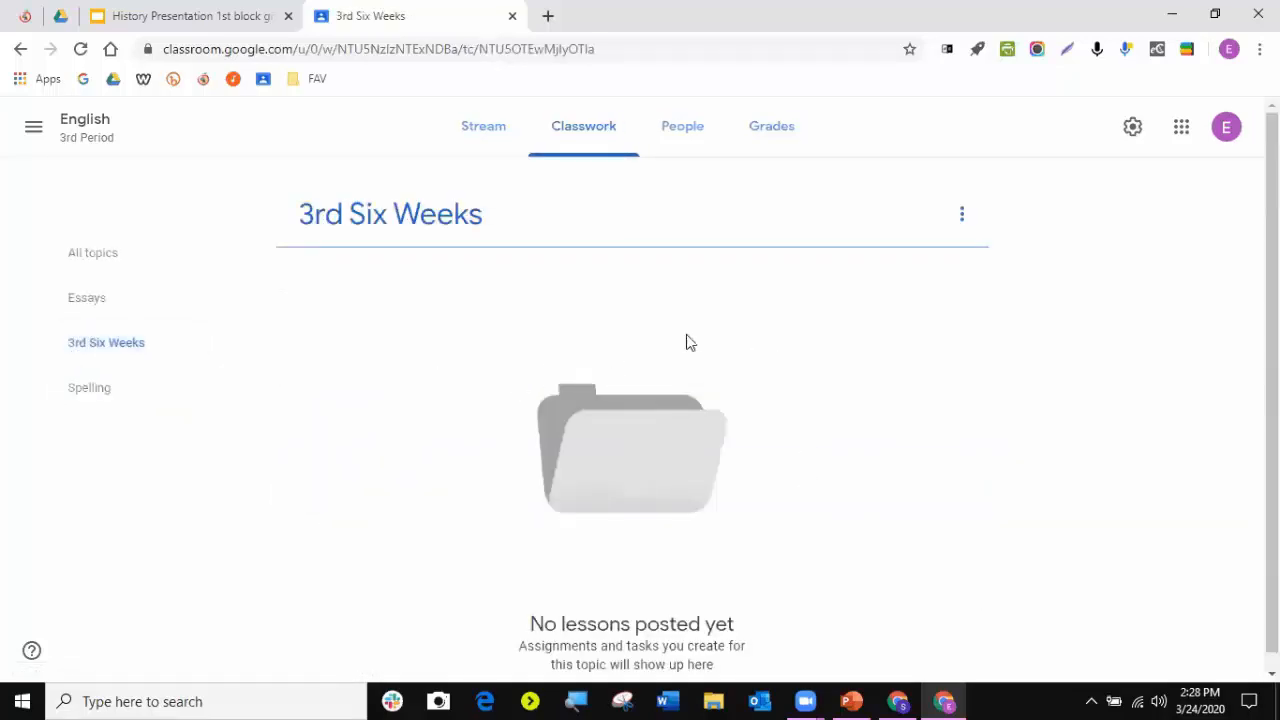
{"action": "left_click", "coordinate": [92, 255]}
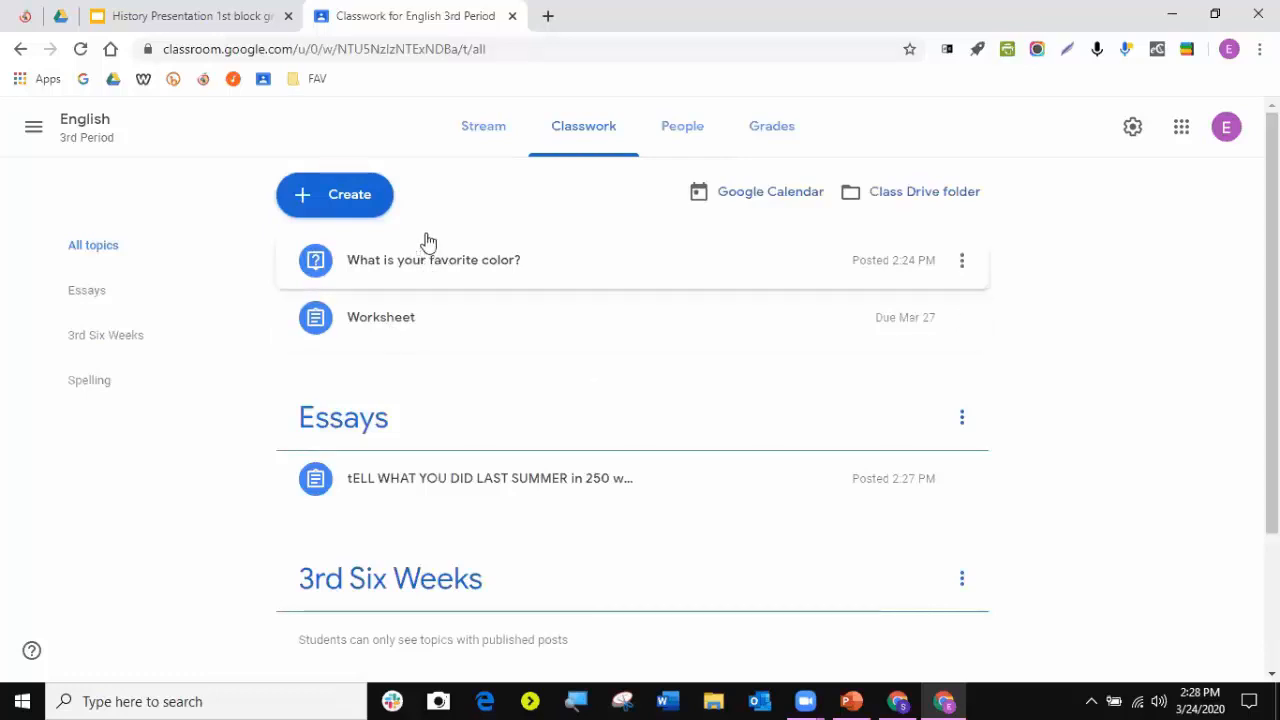
- Move the Worksheet assignment into the Essays topic and from there into the 3rd Six Weeks topic
{"action": "left_click_drag", "start_coordinate": [397, 331], "coordinate": [386, 497]}
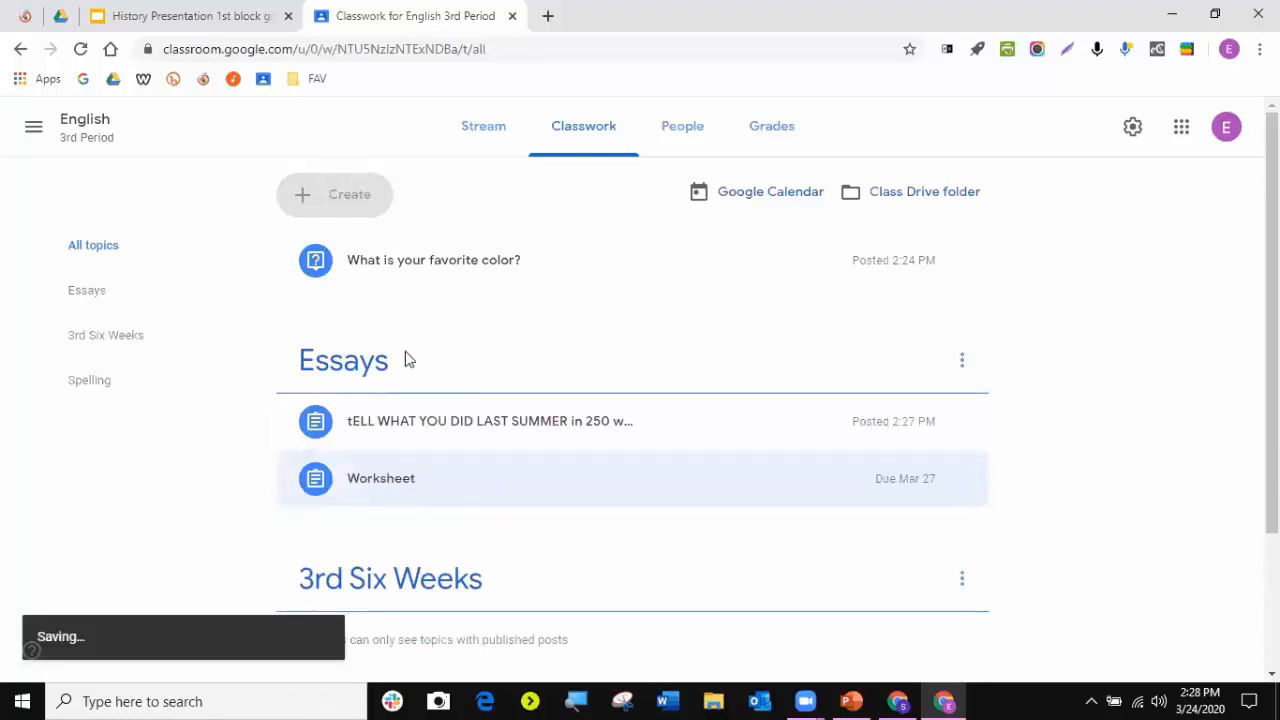
{"action": "scroll", "coordinate": [518, 405], "scroll_direction": "down", "scroll_amount": 1}
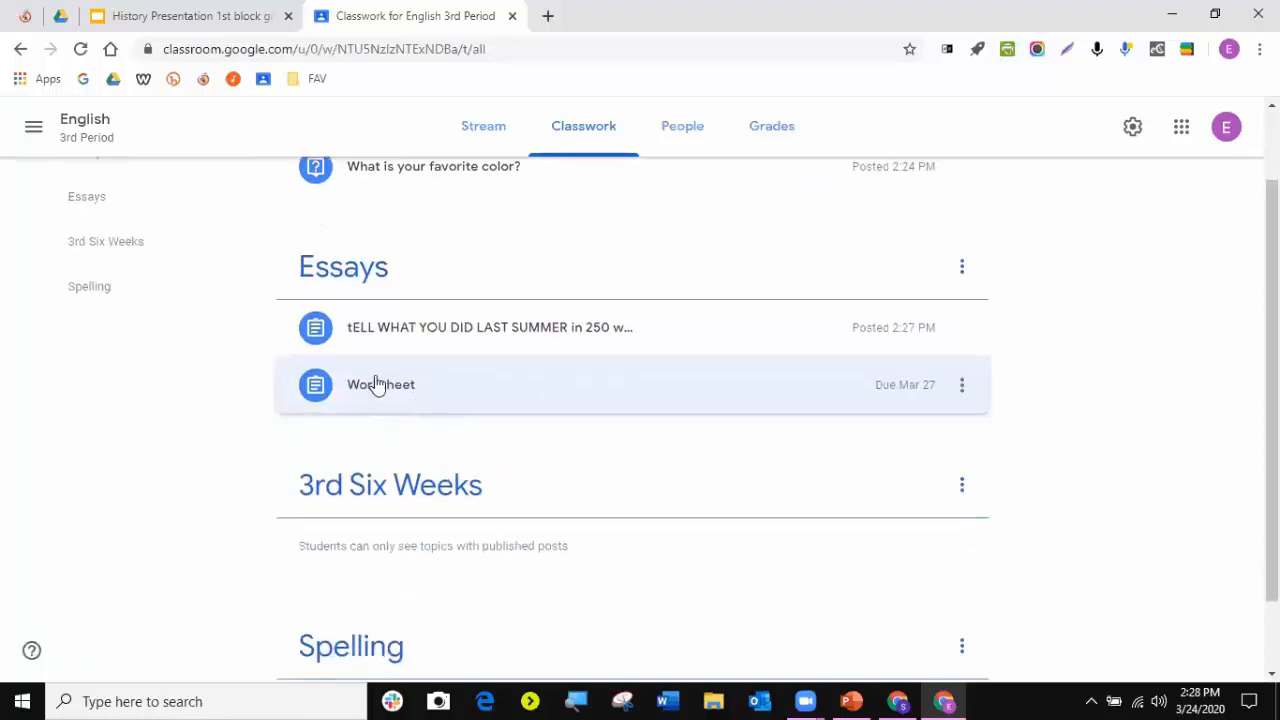
{"action": "left_click_drag", "start_coordinate": [374, 380], "coordinate": [396, 525]}
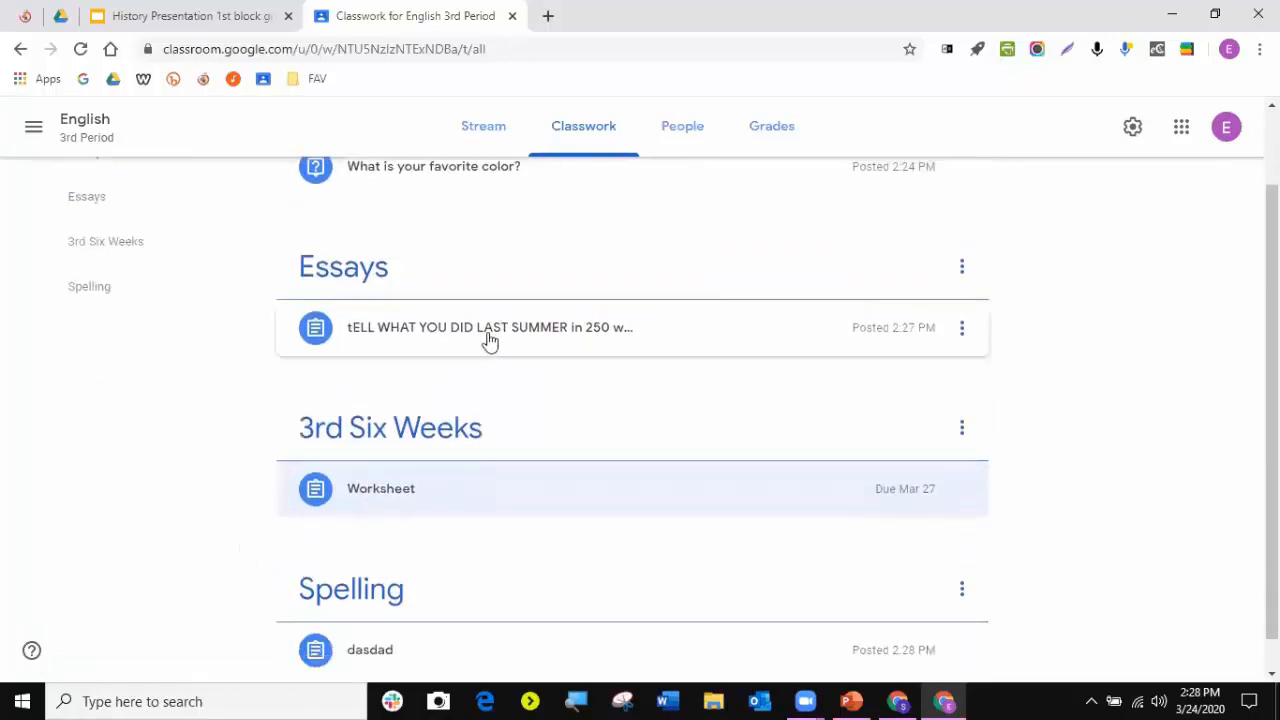
{"action": "scroll", "coordinate": [490, 346], "scroll_direction": "up", "scroll_amount": 1}
{"action": "scroll", "coordinate": [490, 346], "scroll_direction": "down", "scroll_amount": 1}
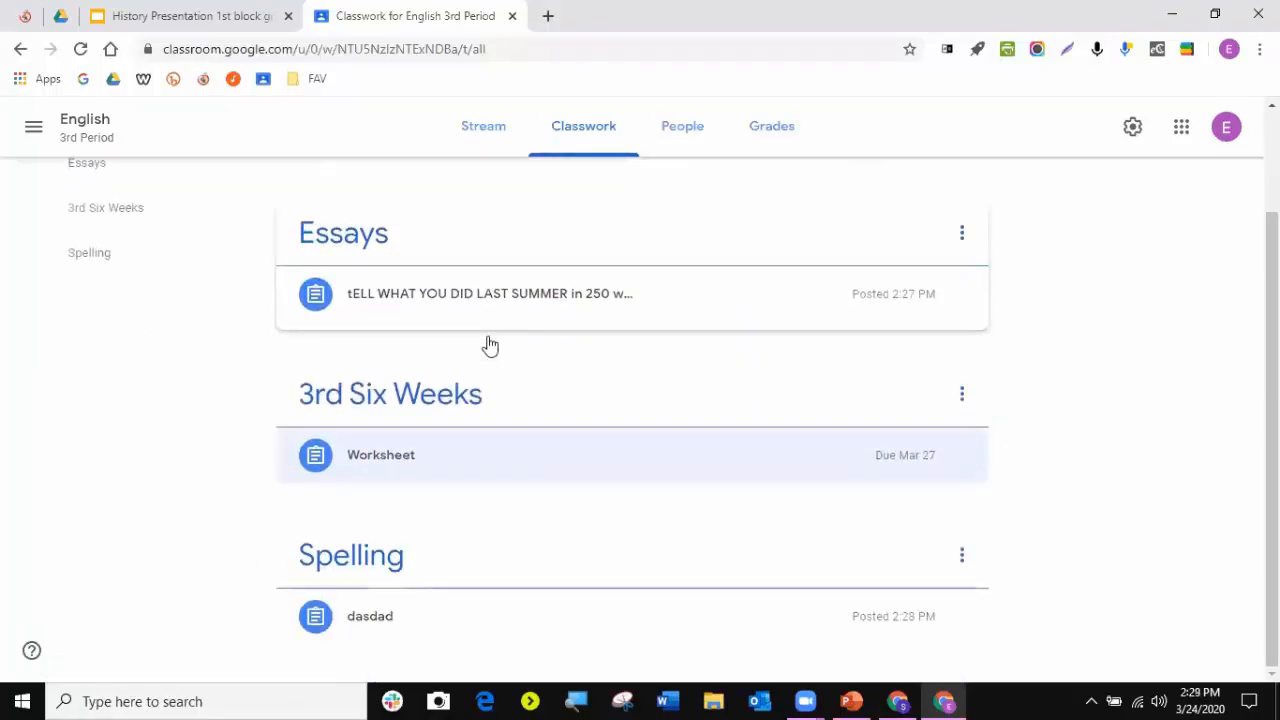
{"action": "scroll", "coordinate": [490, 346], "scroll_direction": "up", "scroll_amount": 1}
{"action": "scroll", "coordinate": [490, 346], "scroll_direction": "down", "scroll_amount": 1}
{"action": "scroll", "coordinate": [490, 346], "scroll_direction": "up", "scroll_amount": 1}
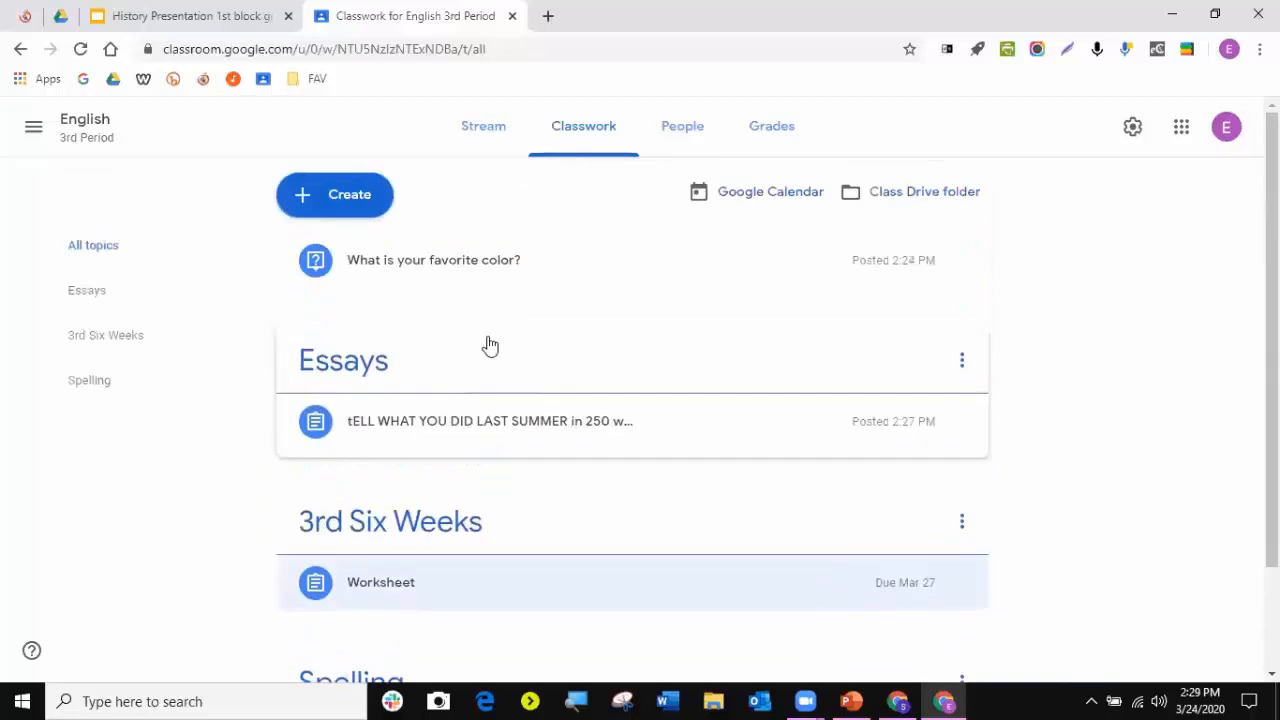
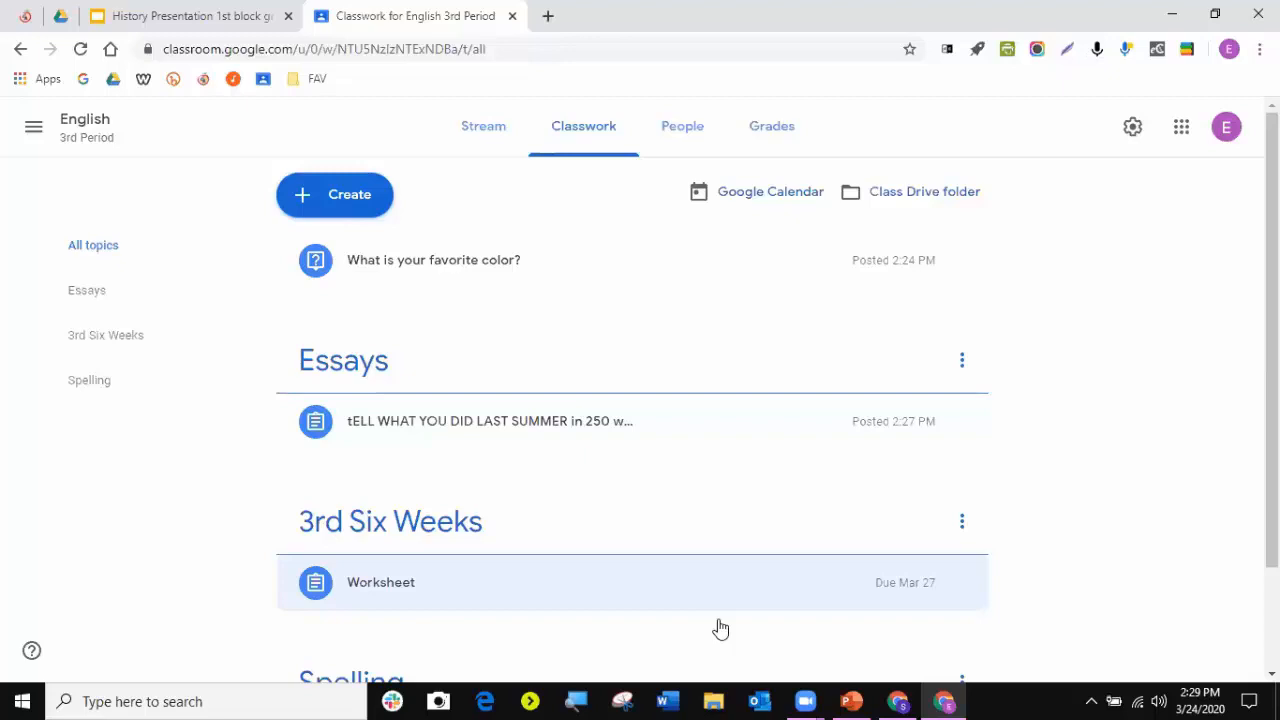
- Browse the reusable posts of the New Google Classroom class, and close the post list without reusing any
{"action": "left_click", "coordinate": [337, 197]}
{"action": "left_click", "coordinate": [355, 402]}
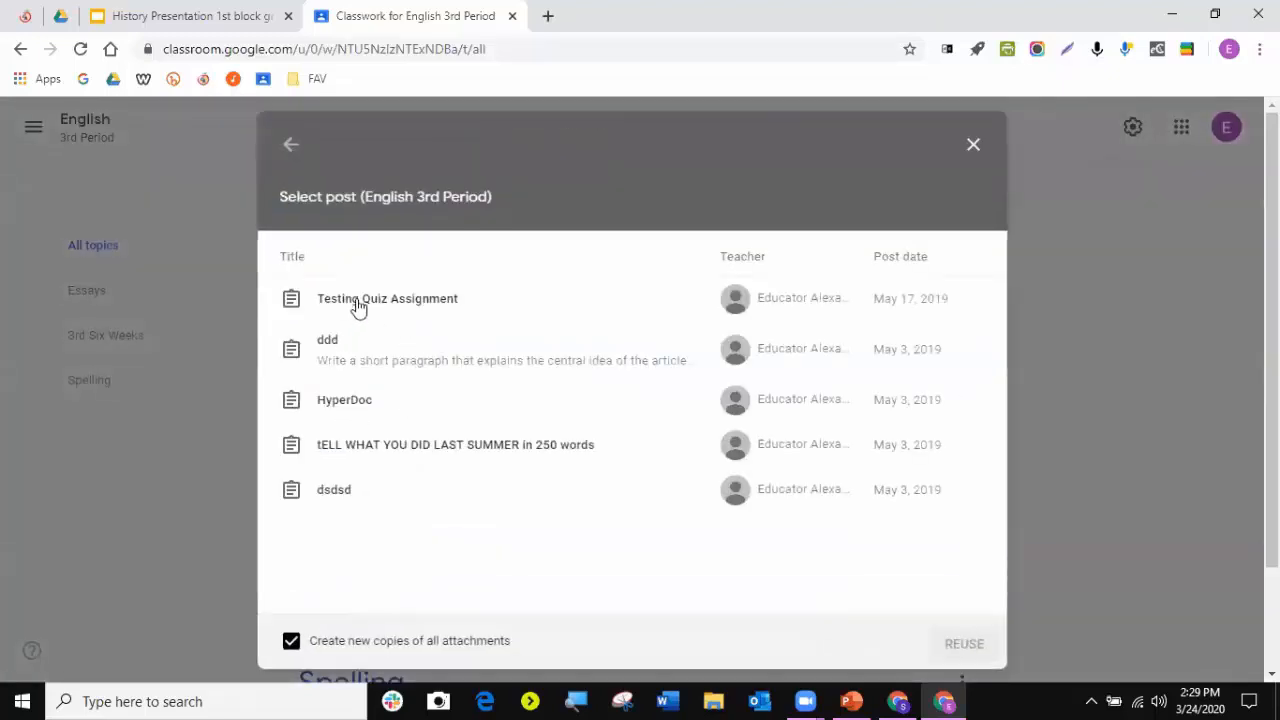
{"action": "left_click", "coordinate": [291, 144]}
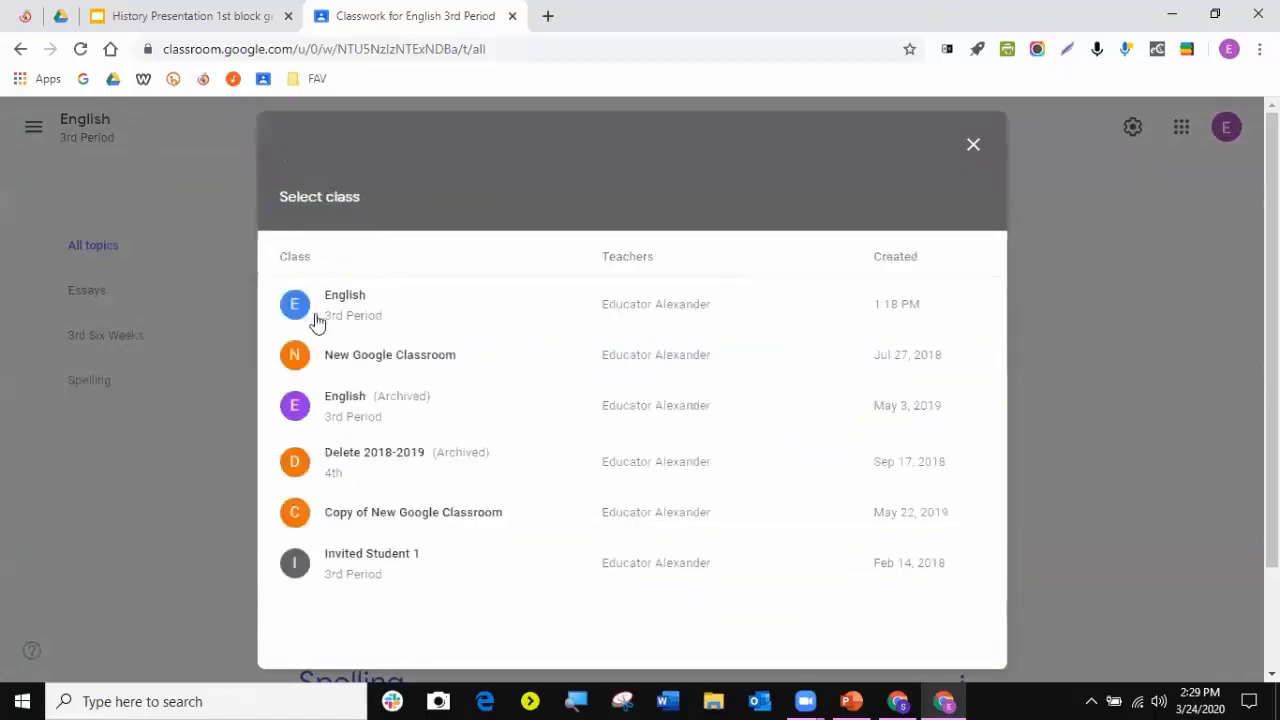
{"action": "left_click", "coordinate": [366, 361]}
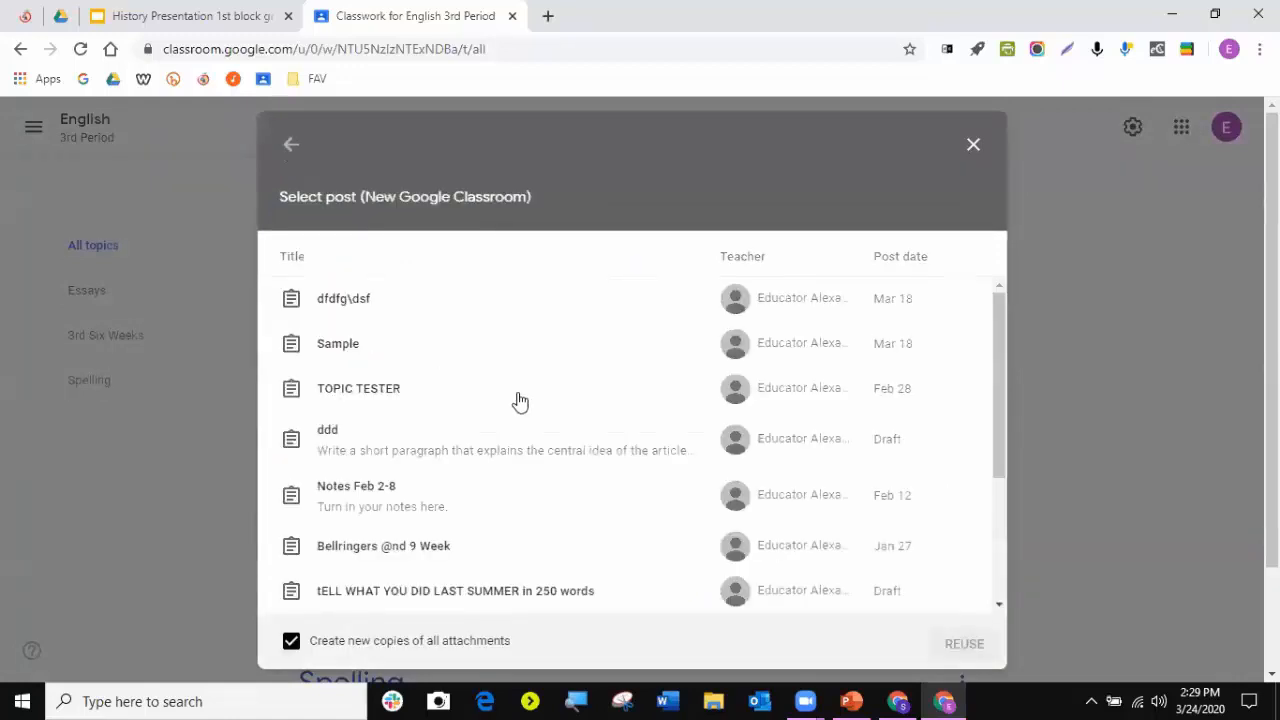
{"action": "scroll", "coordinate": [519, 402], "scroll_direction": "down", "scroll_amount": 3}
{"action": "scroll", "coordinate": [519, 402], "scroll_direction": "down", "scroll_amount": 4}
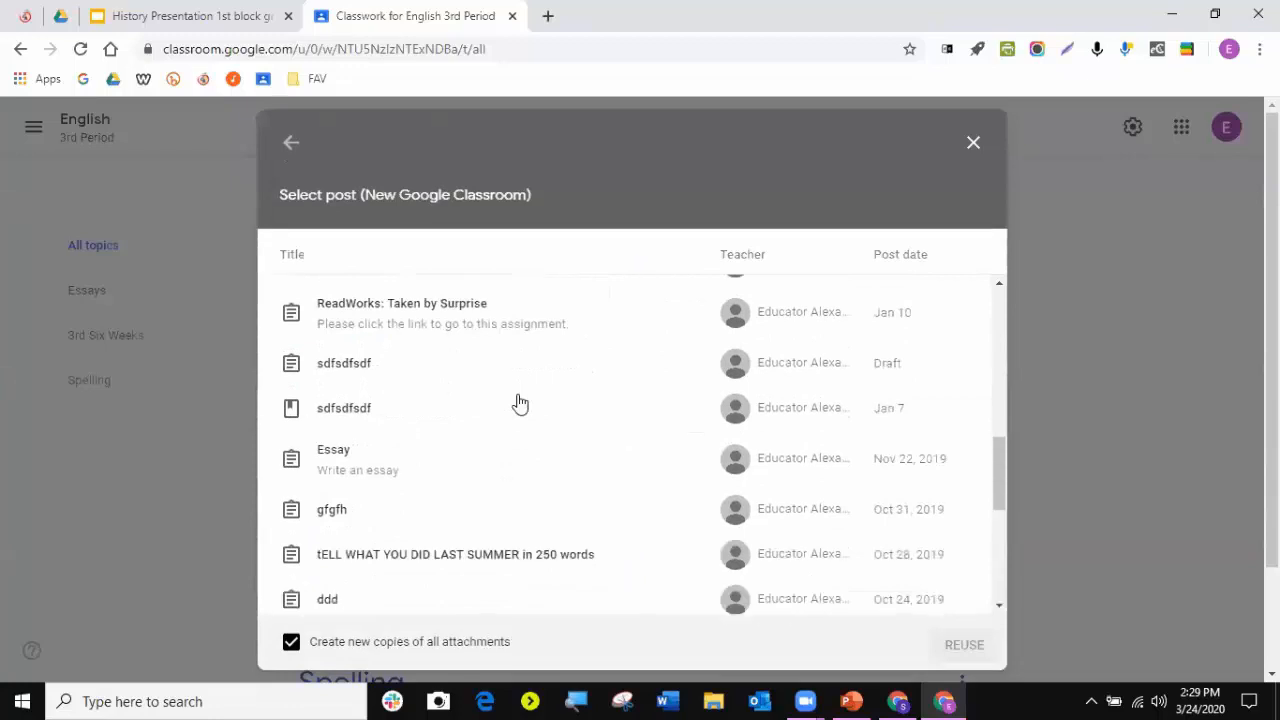
{"action": "scroll", "coordinate": [519, 402], "scroll_direction": "up", "scroll_amount": 5}
{"action": "scroll", "coordinate": [519, 402], "scroll_direction": "up", "scroll_amount": 3}
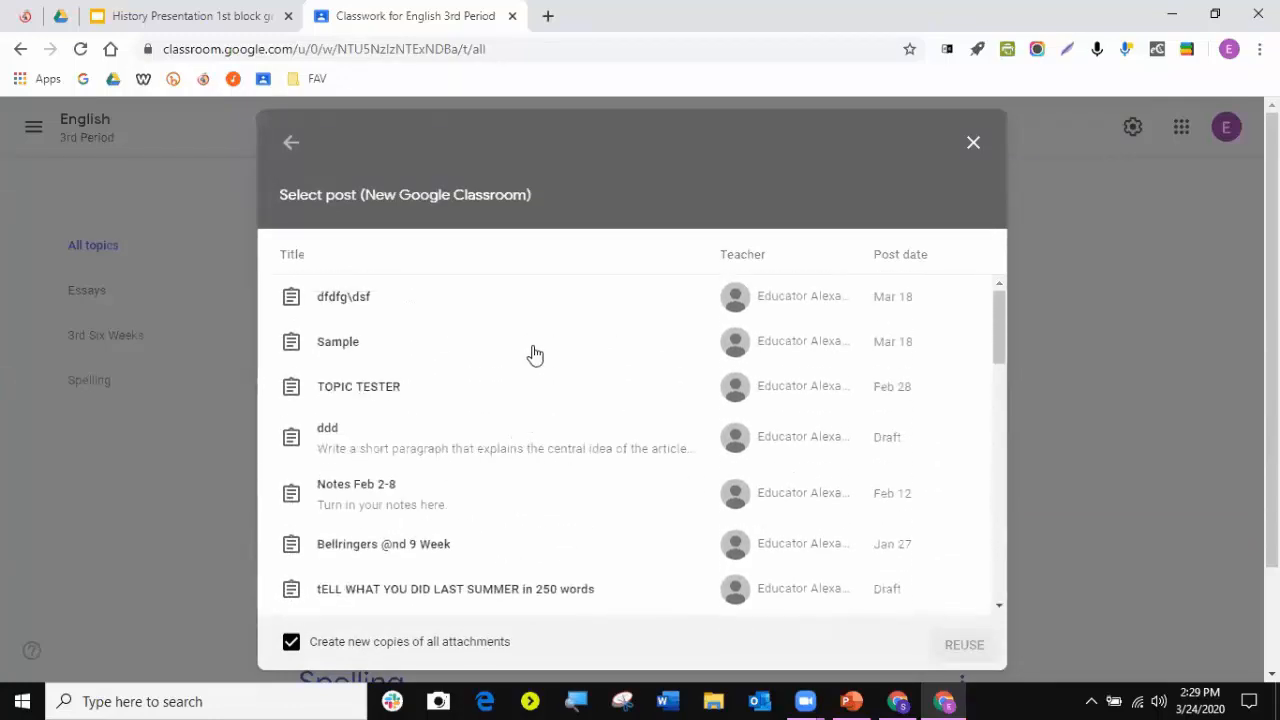
{"action": "left_click", "coordinate": [971, 142]}
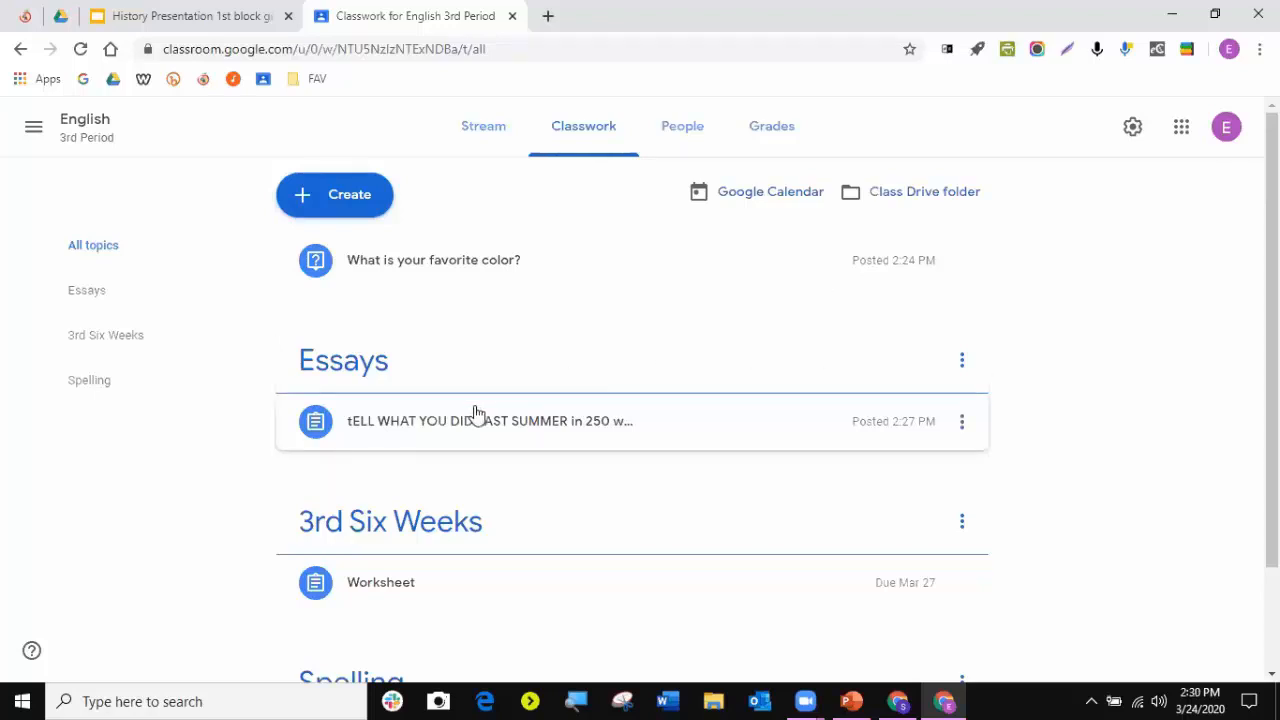
- Look over the topics on the classwork page, view the 3rd Six Weeks topic by itself, and return to all topics
{"action": "scroll", "coordinate": [475, 415], "scroll_direction": "down", "scroll_amount": 1}
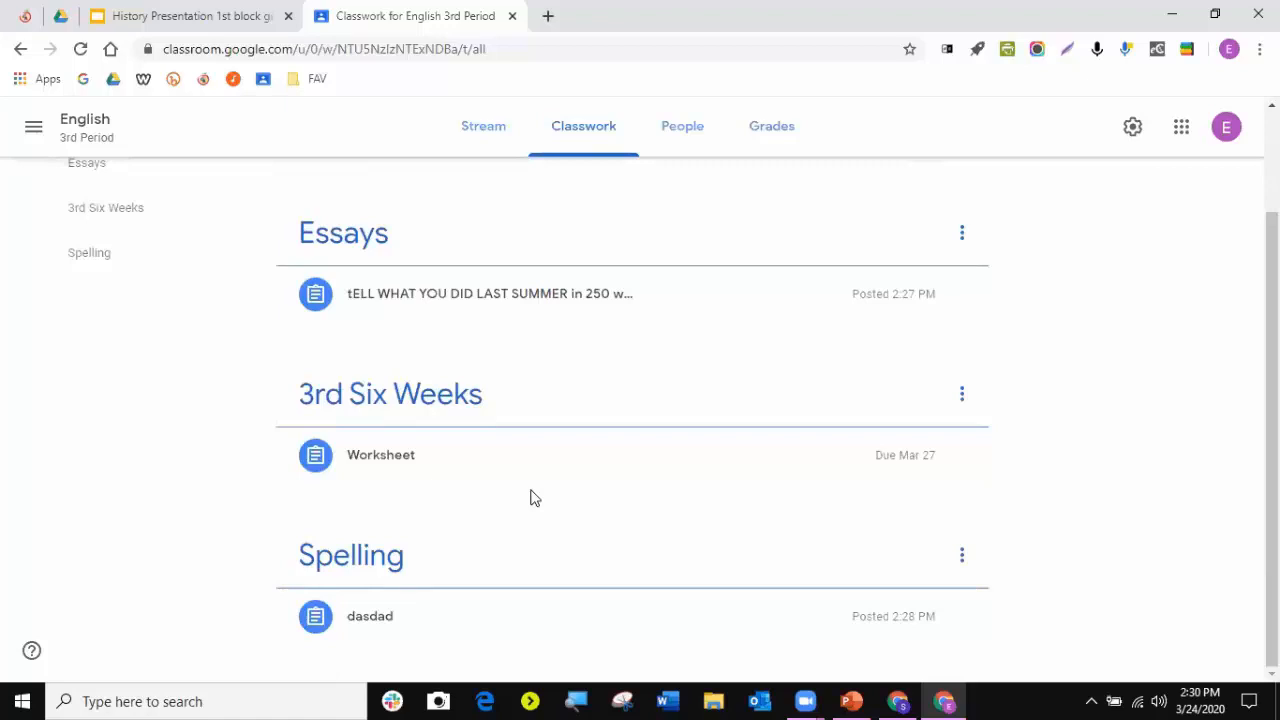
{"action": "scroll", "coordinate": [530, 498], "scroll_direction": "up", "scroll_amount": 2}
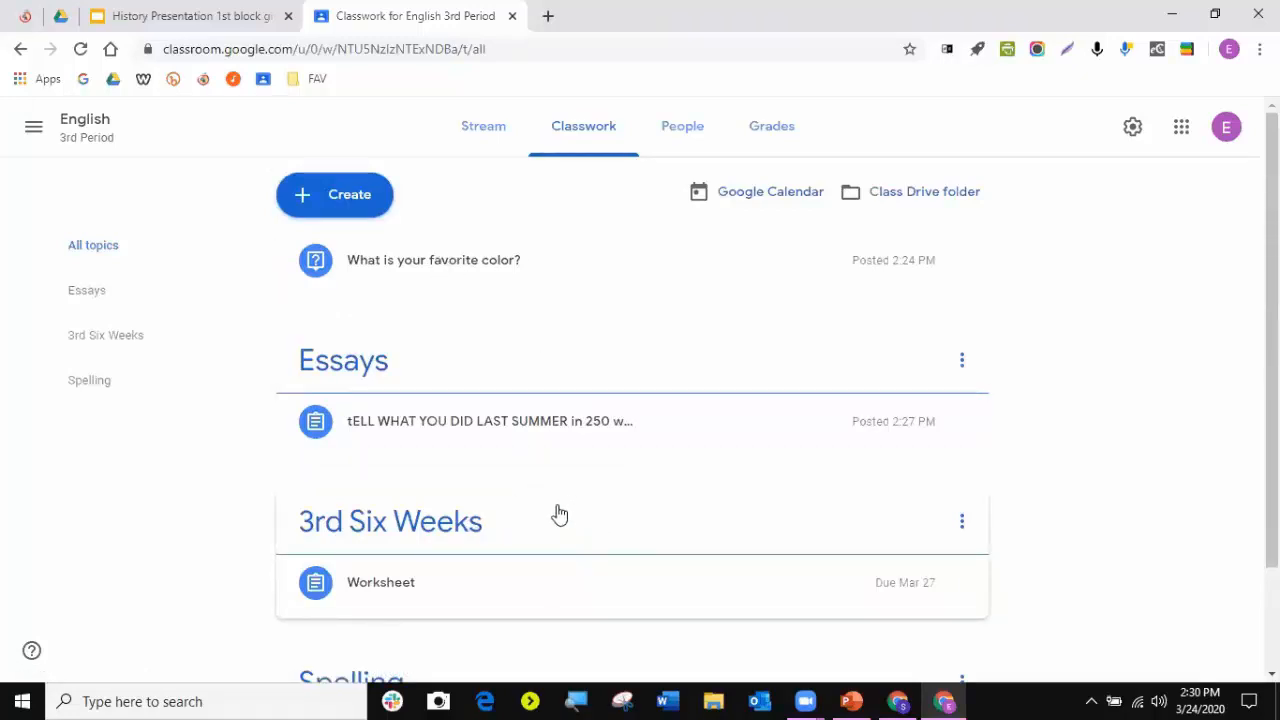
{"action": "scroll", "coordinate": [558, 513], "scroll_direction": "down", "scroll_amount": 2}
{"action": "scroll", "coordinate": [557, 514], "scroll_direction": "up", "scroll_amount": 2}
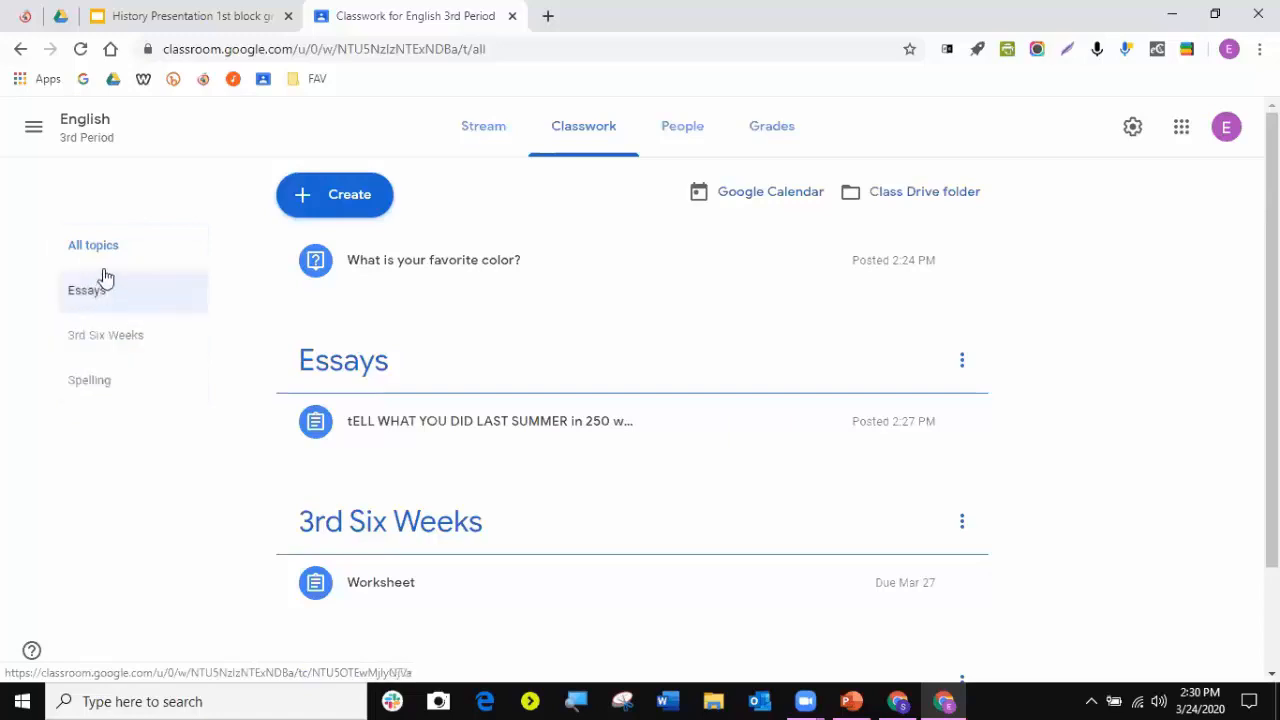
{"action": "left_click", "coordinate": [89, 345]}
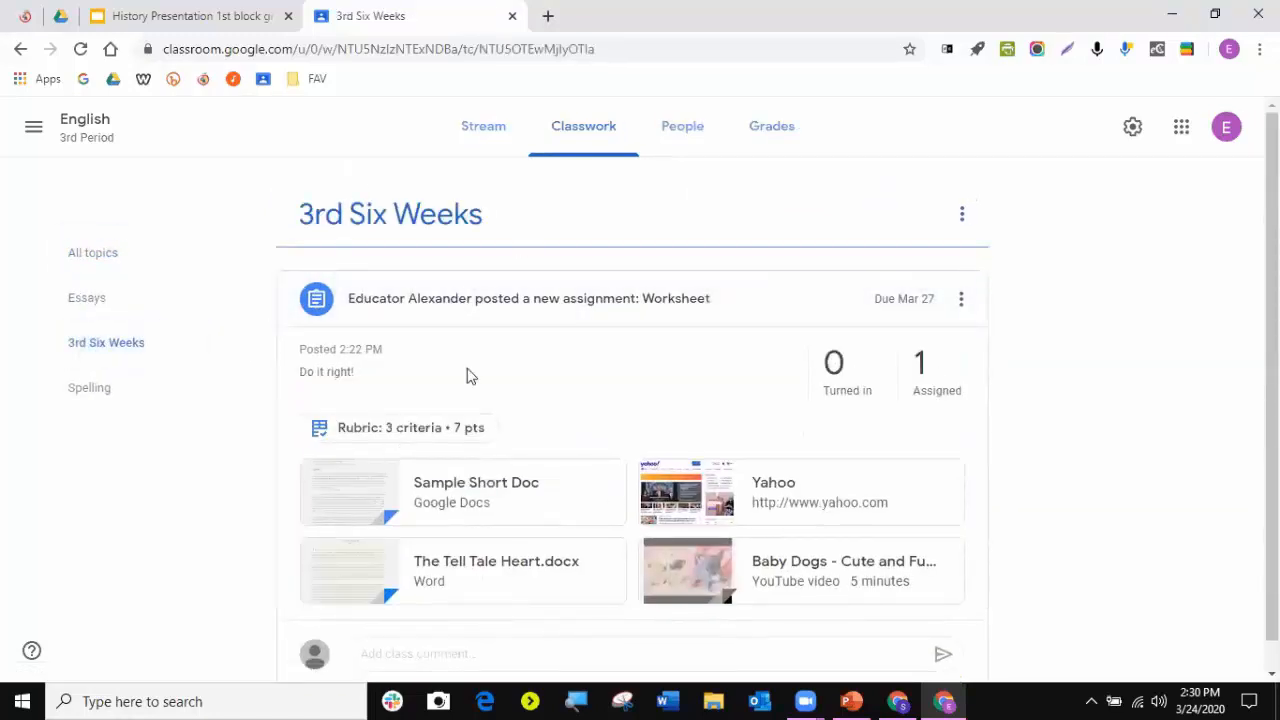
{"action": "left_click", "coordinate": [90, 258]}
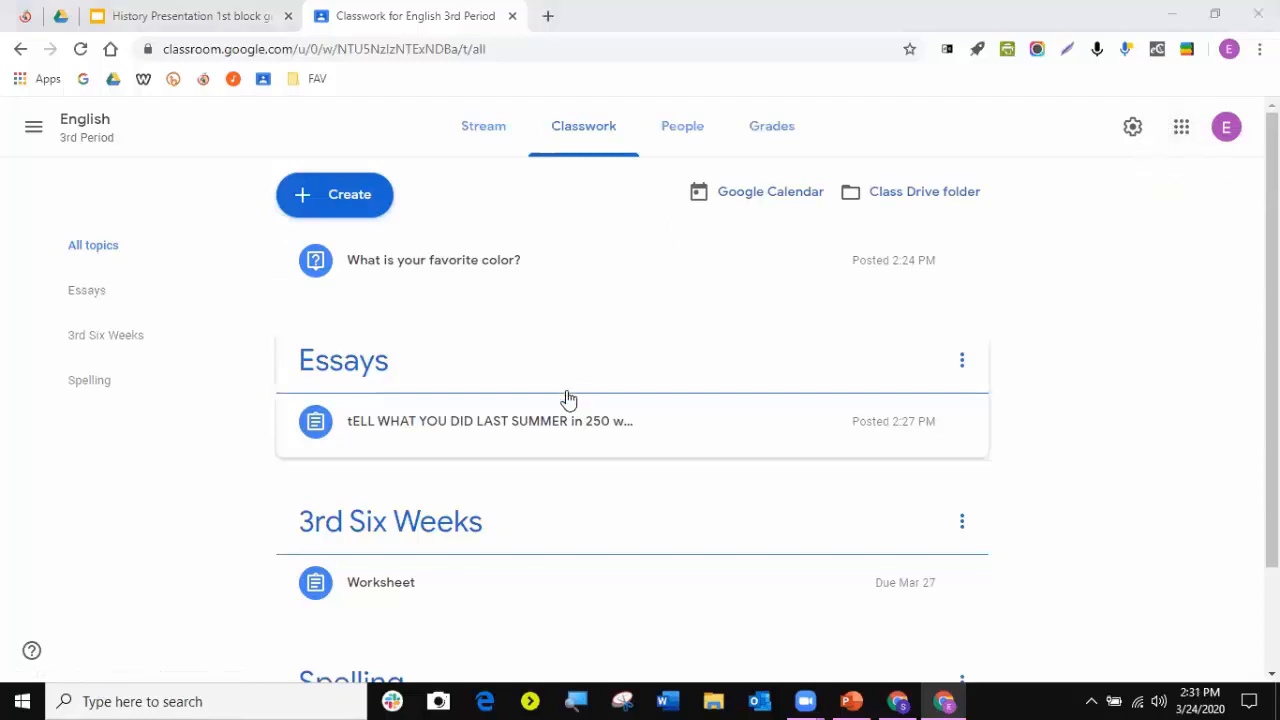
{"action": "scroll", "coordinate": [531, 466], "scroll_direction": "down", "scroll_amount": 1}
{"action": "scroll", "coordinate": [531, 466], "scroll_direction": "up", "scroll_amount": 1}
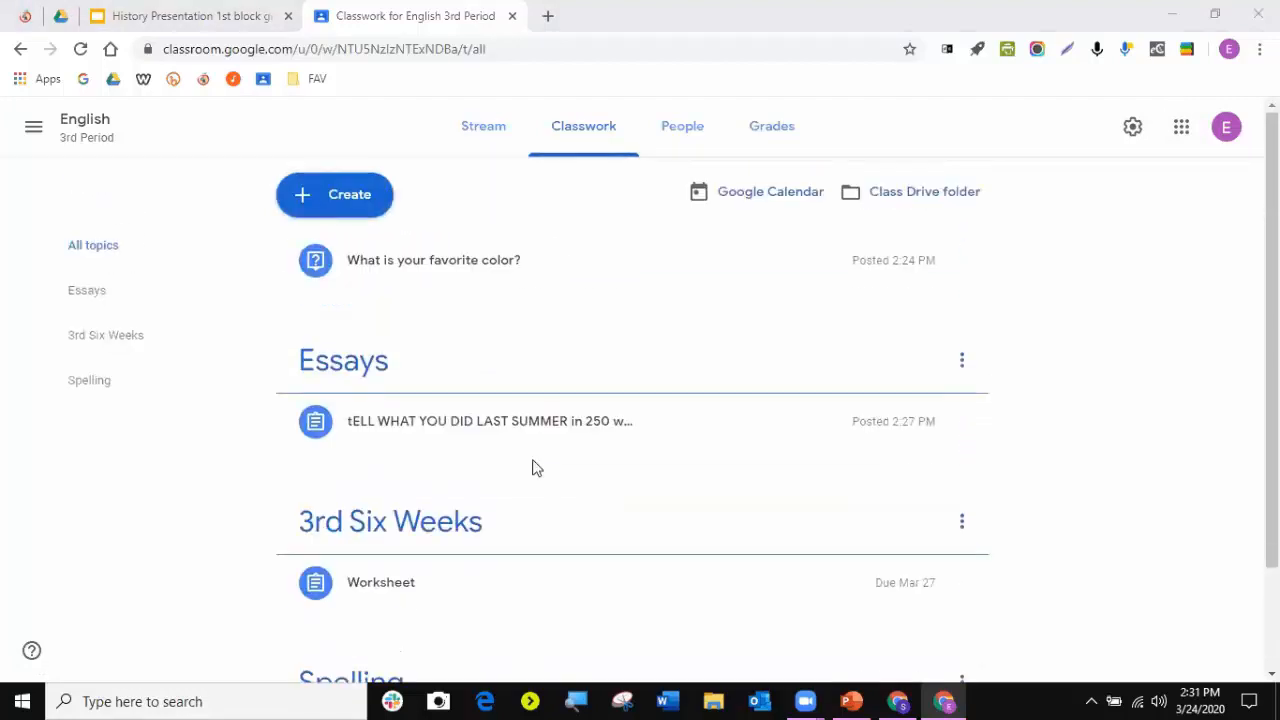
{"action": "scroll", "coordinate": [531, 466], "scroll_direction": "down", "scroll_amount": 1}
{"action": "scroll", "coordinate": [532, 467], "scroll_direction": "up", "scroll_amount": 1}
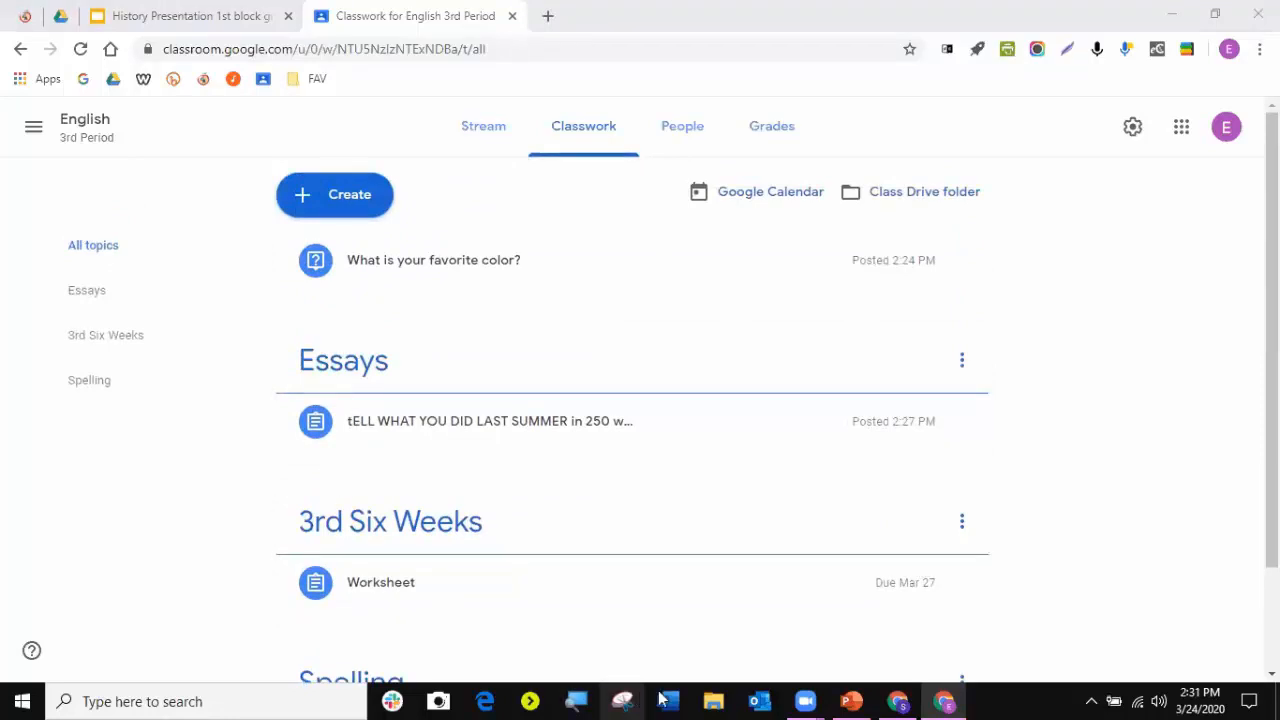
- Switch to the student's browser window, reload the English 3rd Period class, and open its classwork
{"action": "left_click", "coordinate": [889, 697]}
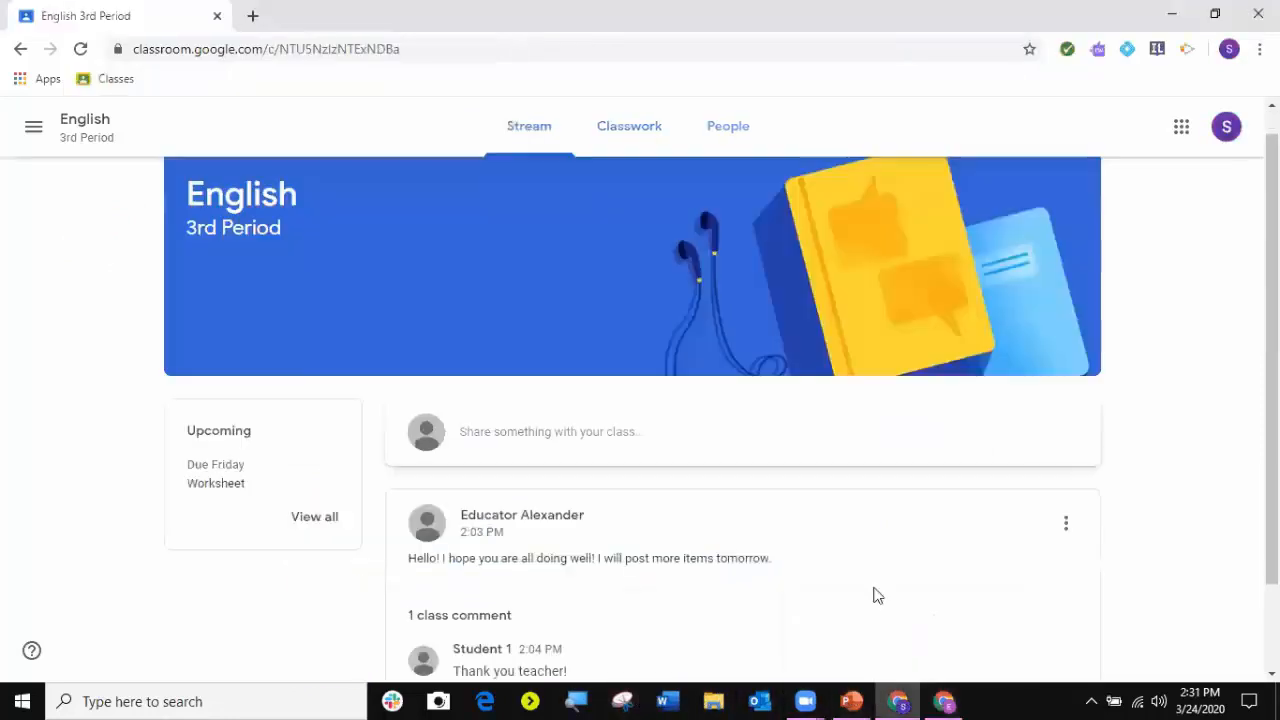
{"action": "left_click", "coordinate": [80, 49]}
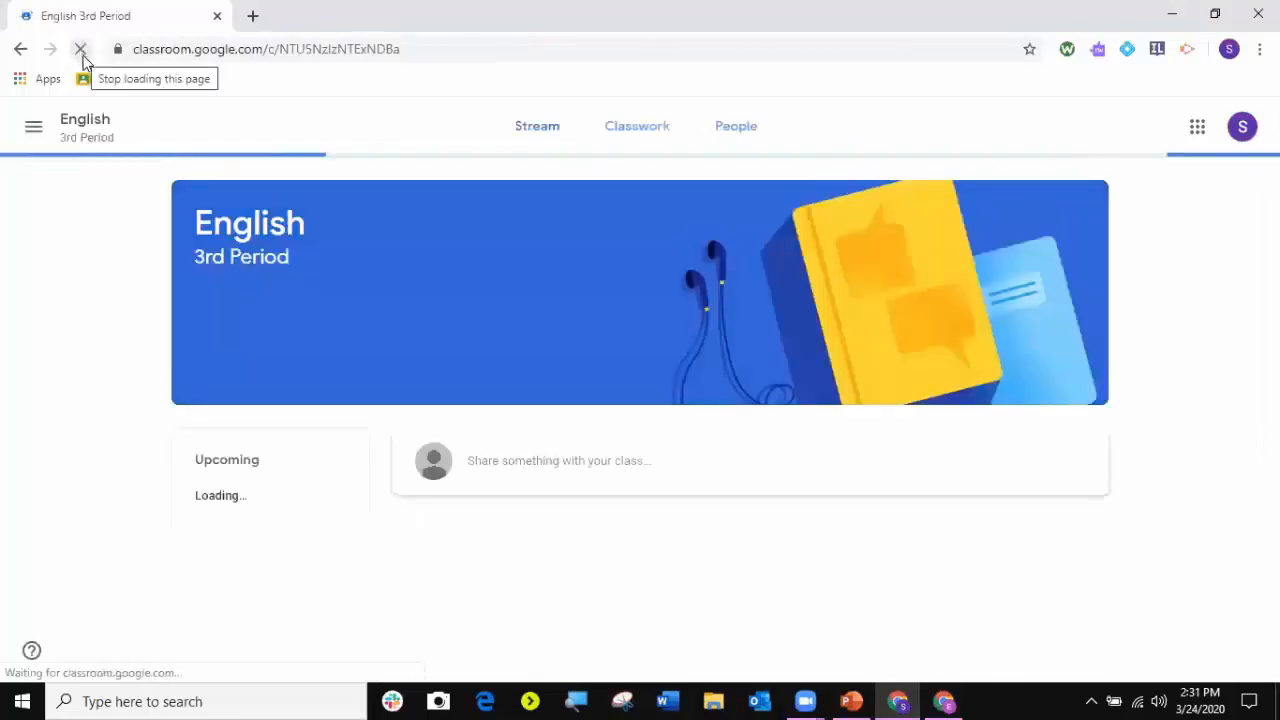
{"action": "scroll", "coordinate": [442, 520], "scroll_direction": "down", "scroll_amount": 2}
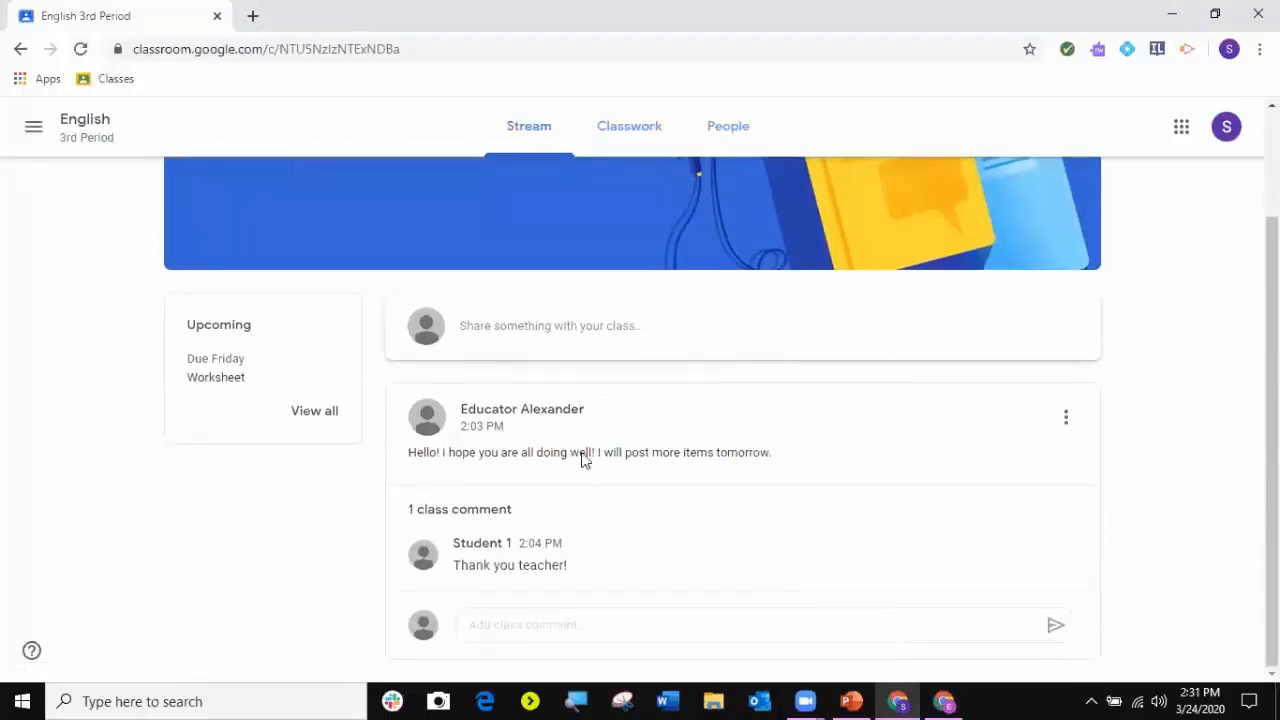
{"action": "scroll", "coordinate": [630, 400], "scroll_direction": "up", "scroll_amount": 2}
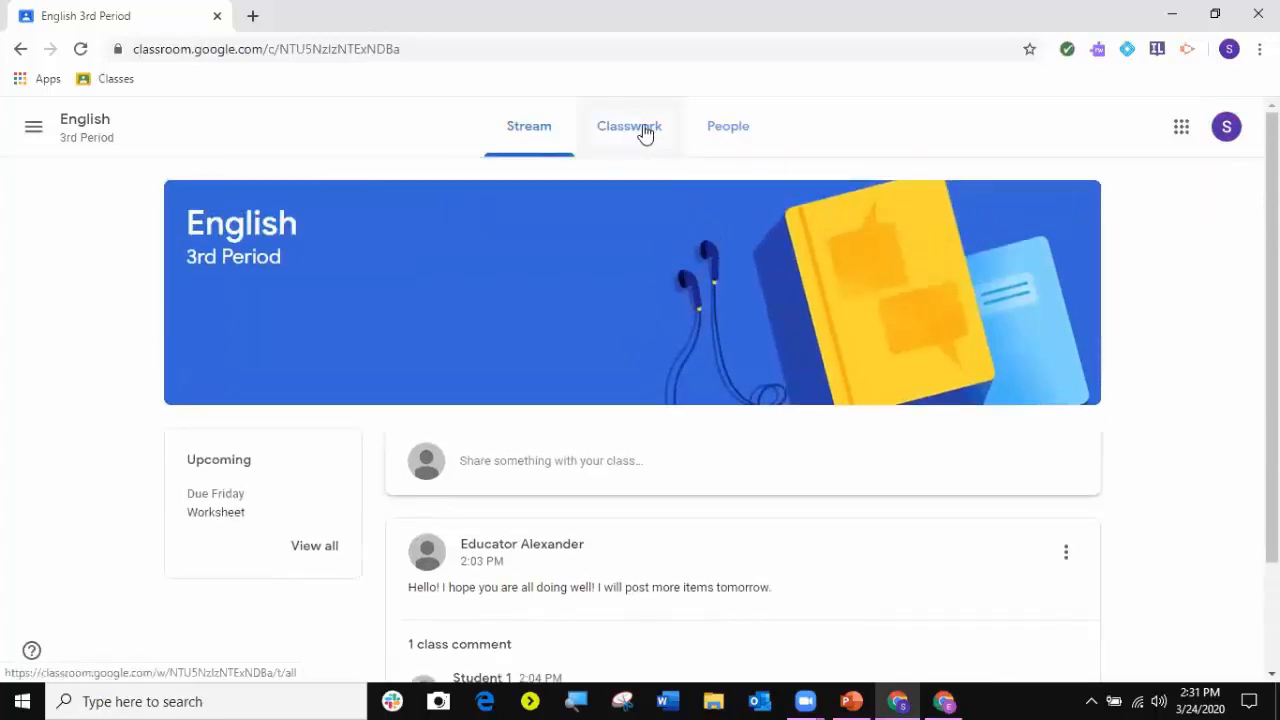
{"action": "left_click", "coordinate": [645, 133]}
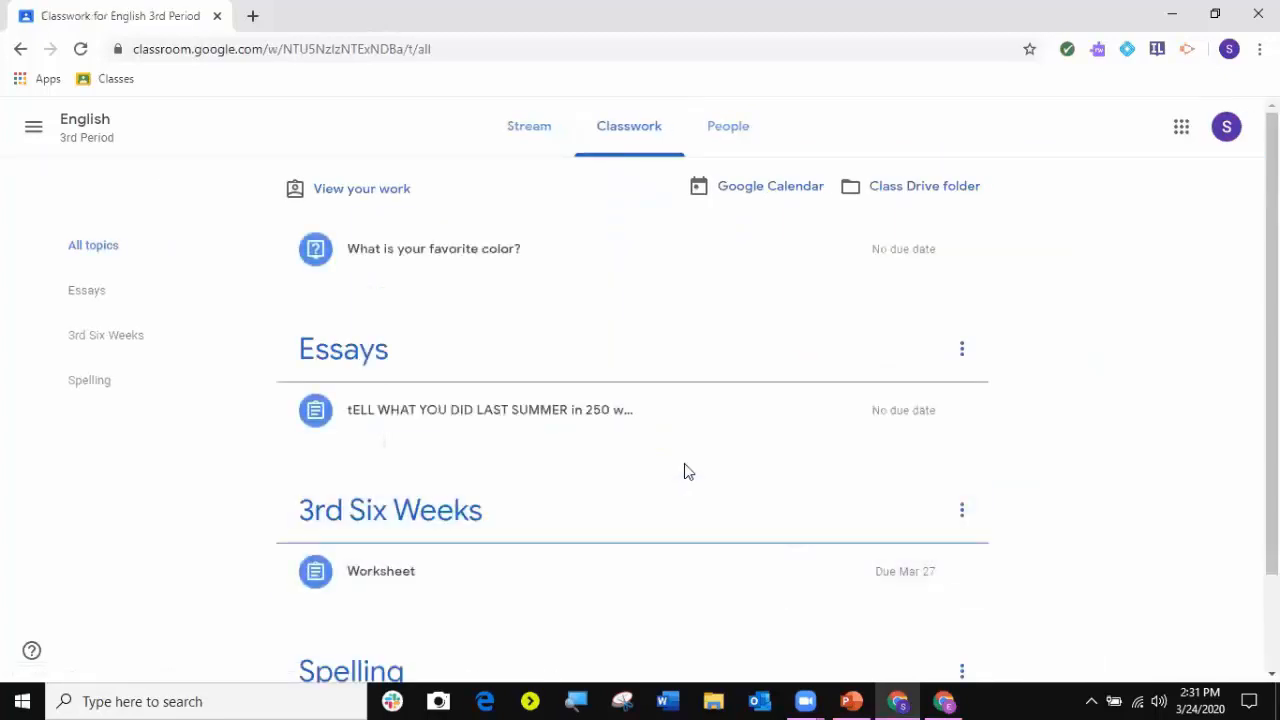
{"action": "scroll", "coordinate": [680, 443], "scroll_direction": "down", "scroll_amount": 2}
{"action": "scroll", "coordinate": [686, 403], "scroll_direction": "up", "scroll_amount": 2}
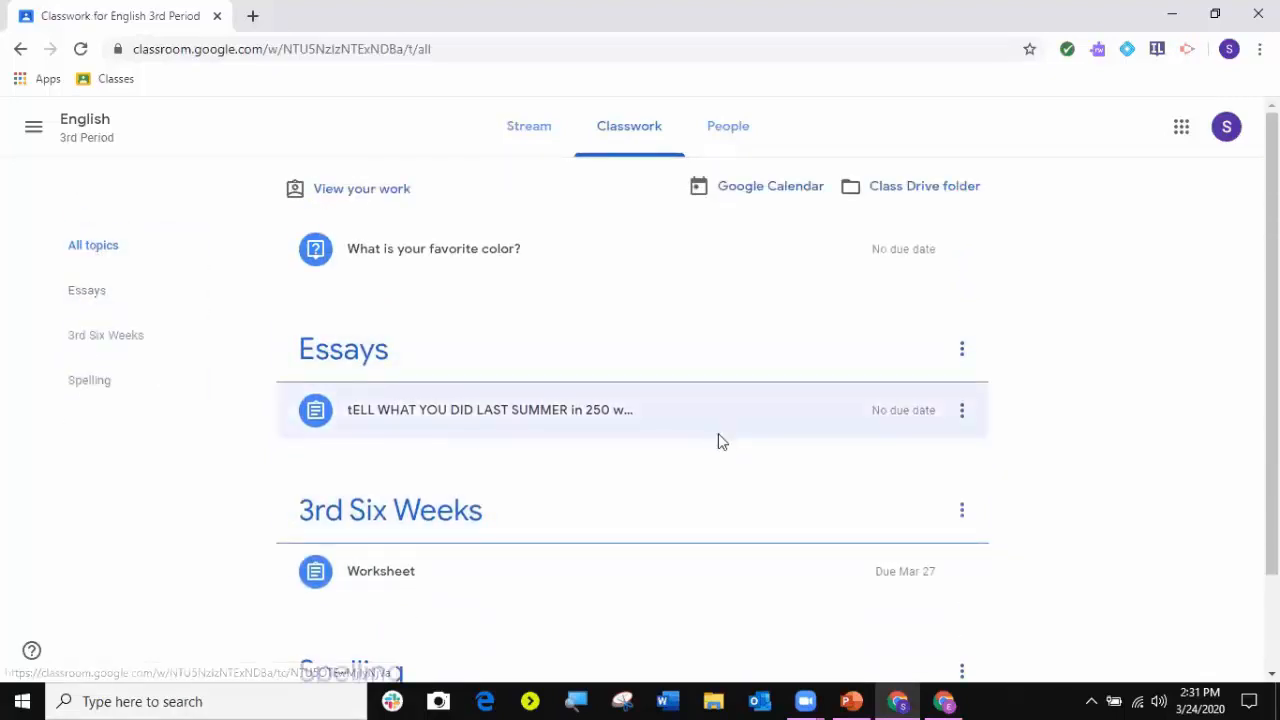
- Expand the Worksheet assignment under 3rd Six Weeks in the student view and review its instructions and attachments
{"action": "scroll", "coordinate": [718, 441], "scroll_direction": "down", "scroll_amount": 1}
{"action": "left_click", "coordinate": [452, 461]}
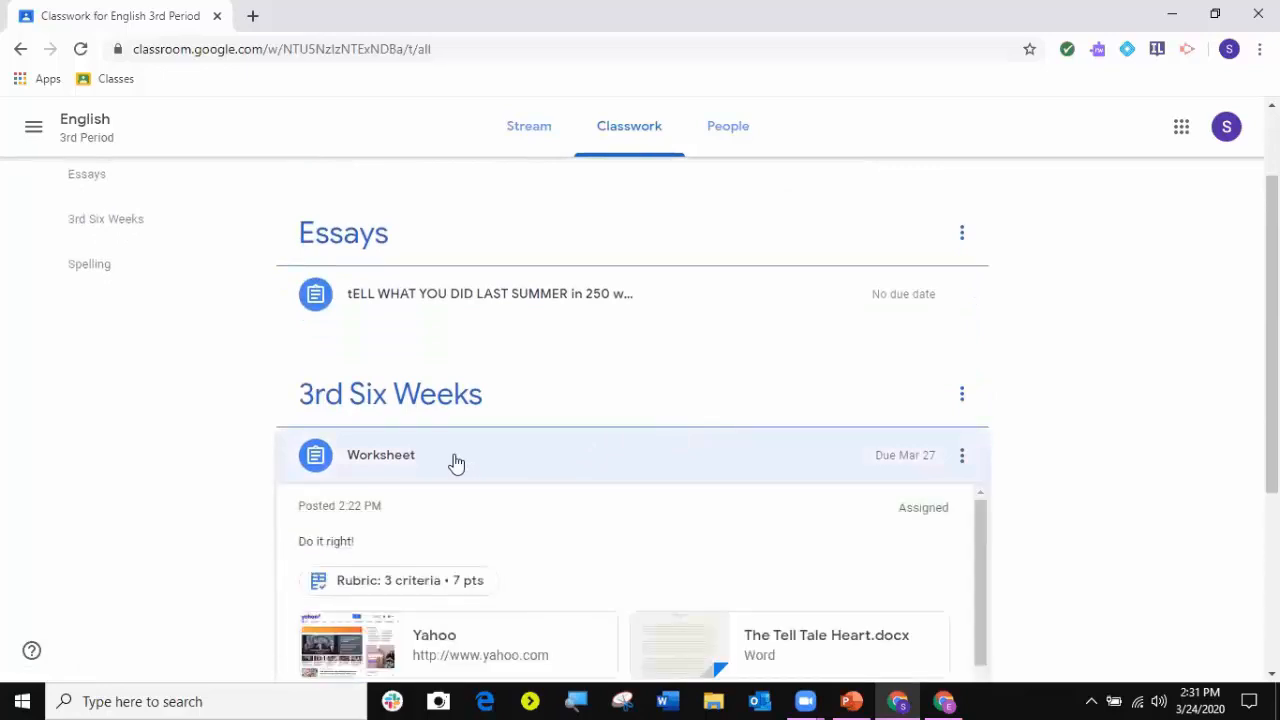
{"action": "scroll", "coordinate": [453, 460], "scroll_direction": "down", "scroll_amount": 2}
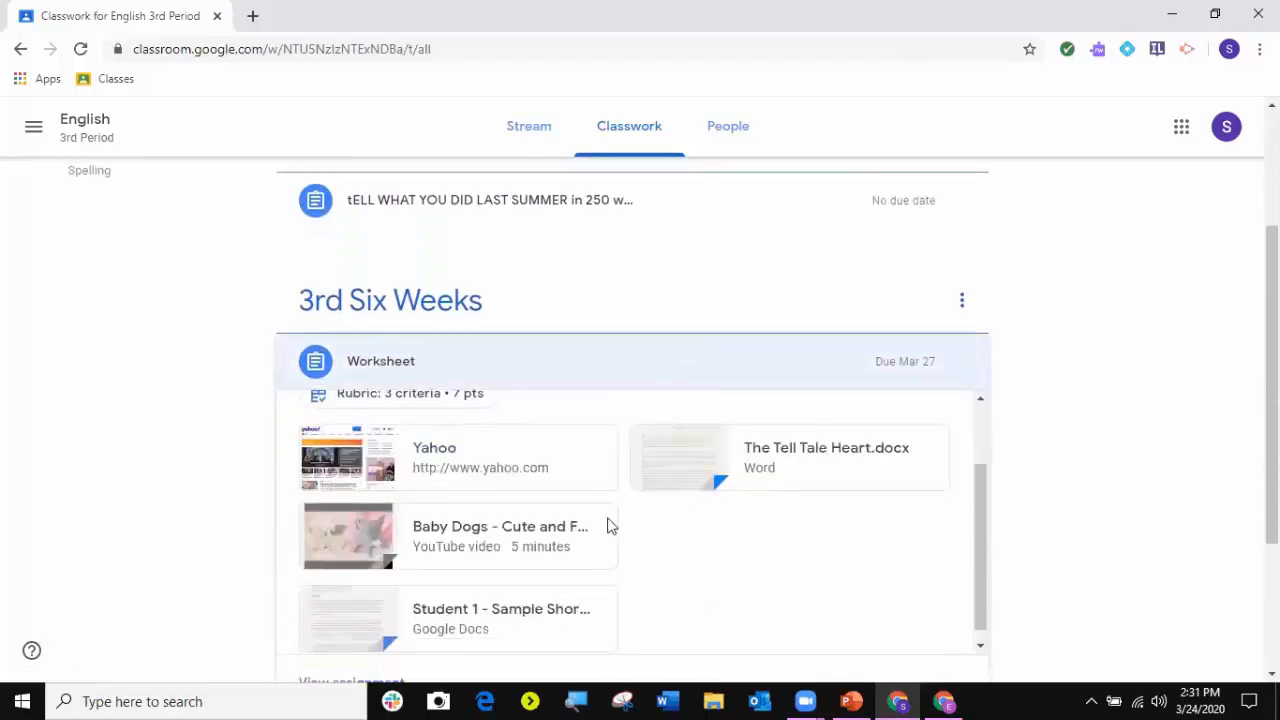
{"action": "scroll", "coordinate": [566, 563], "scroll_direction": "down", "scroll_amount": 1}
{"action": "scroll", "coordinate": [1054, 520], "scroll_direction": "down", "scroll_amount": 2}
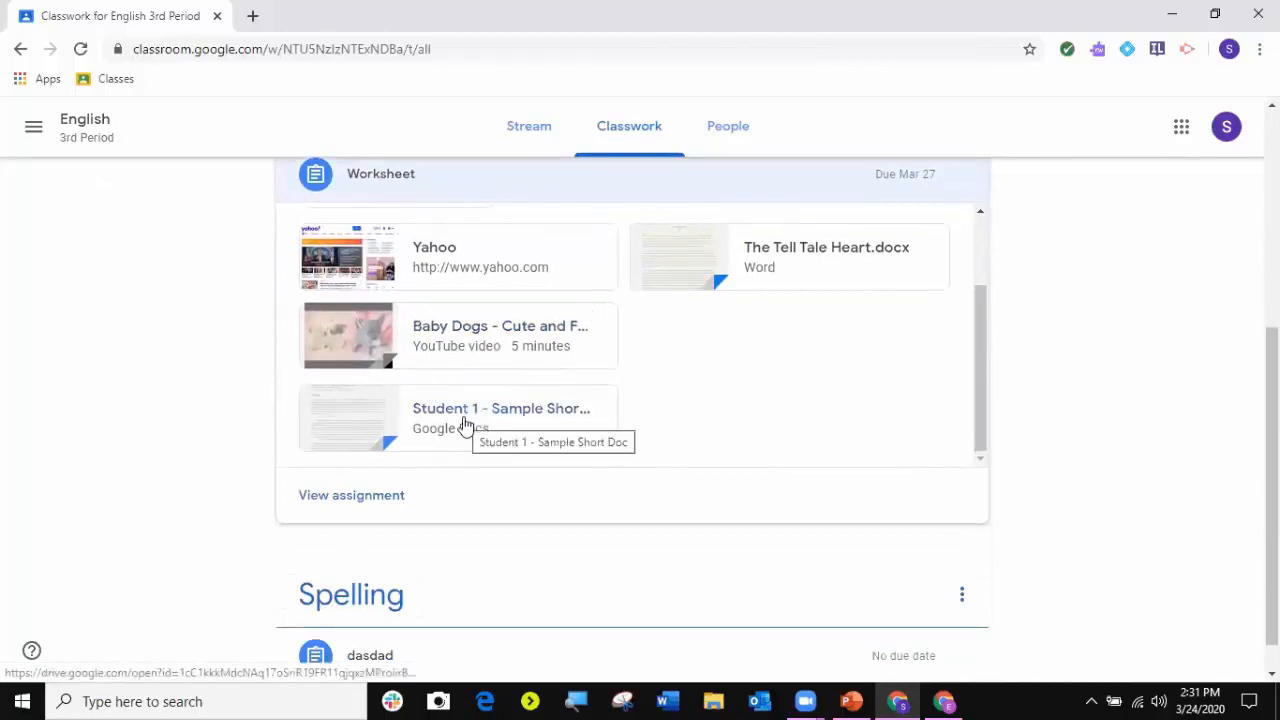
{"action": "scroll", "coordinate": [567, 378], "scroll_direction": "up", "scroll_amount": 1}
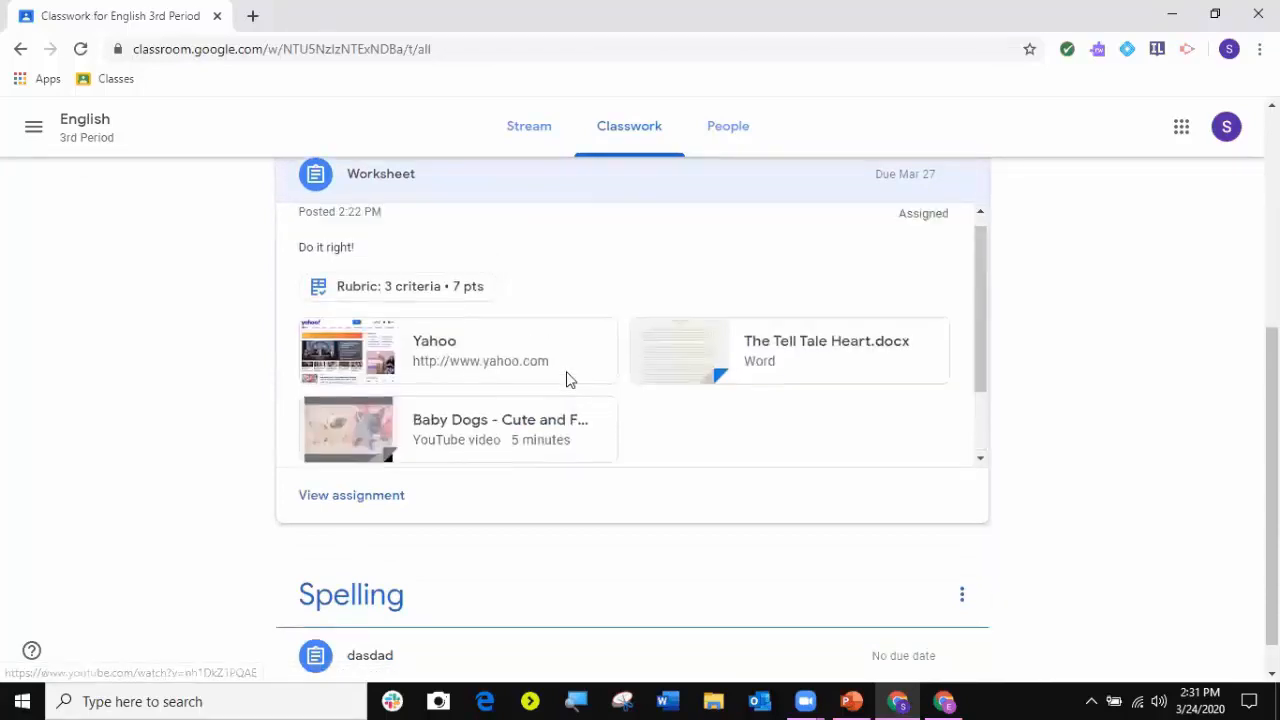
- Open the full Worksheet assignment page and examine its rubric, class comments and private comments areas
{"action": "left_click", "coordinate": [356, 497]}
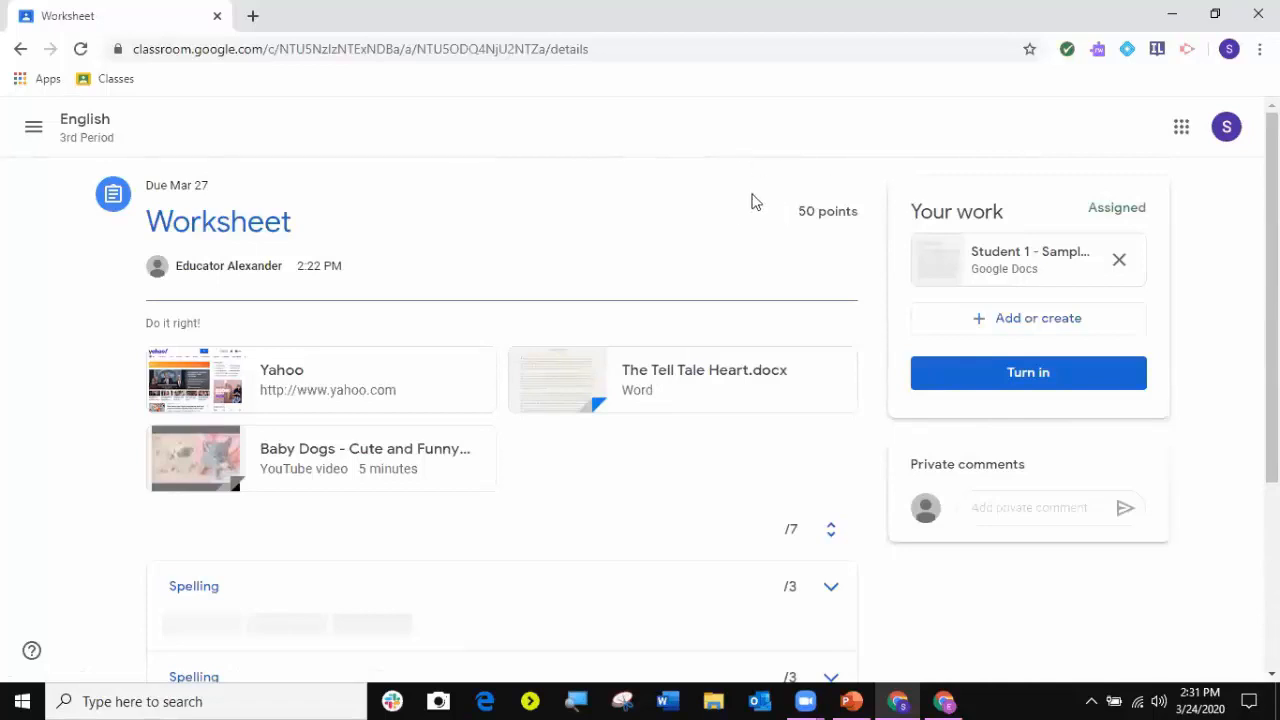
{"action": "scroll", "coordinate": [686, 300], "scroll_direction": "down", "scroll_amount": 3}
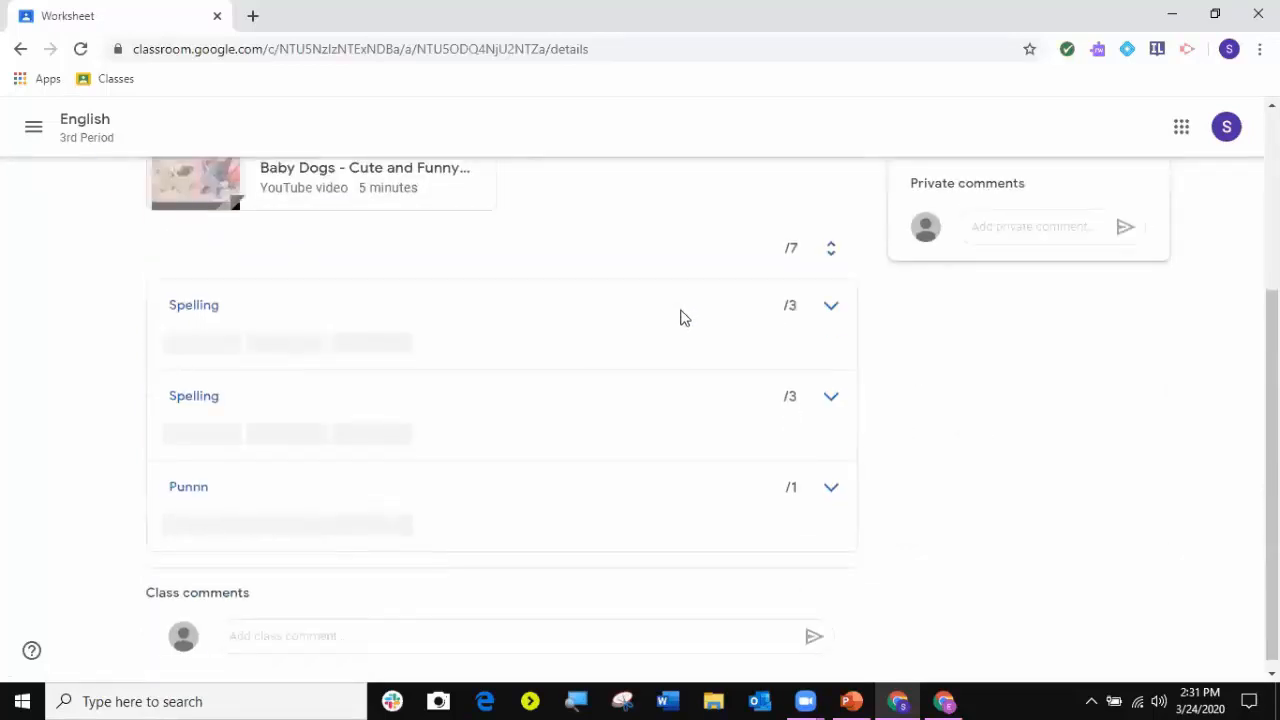
{"action": "scroll", "coordinate": [667, 333], "scroll_direction": "down", "scroll_amount": 1}
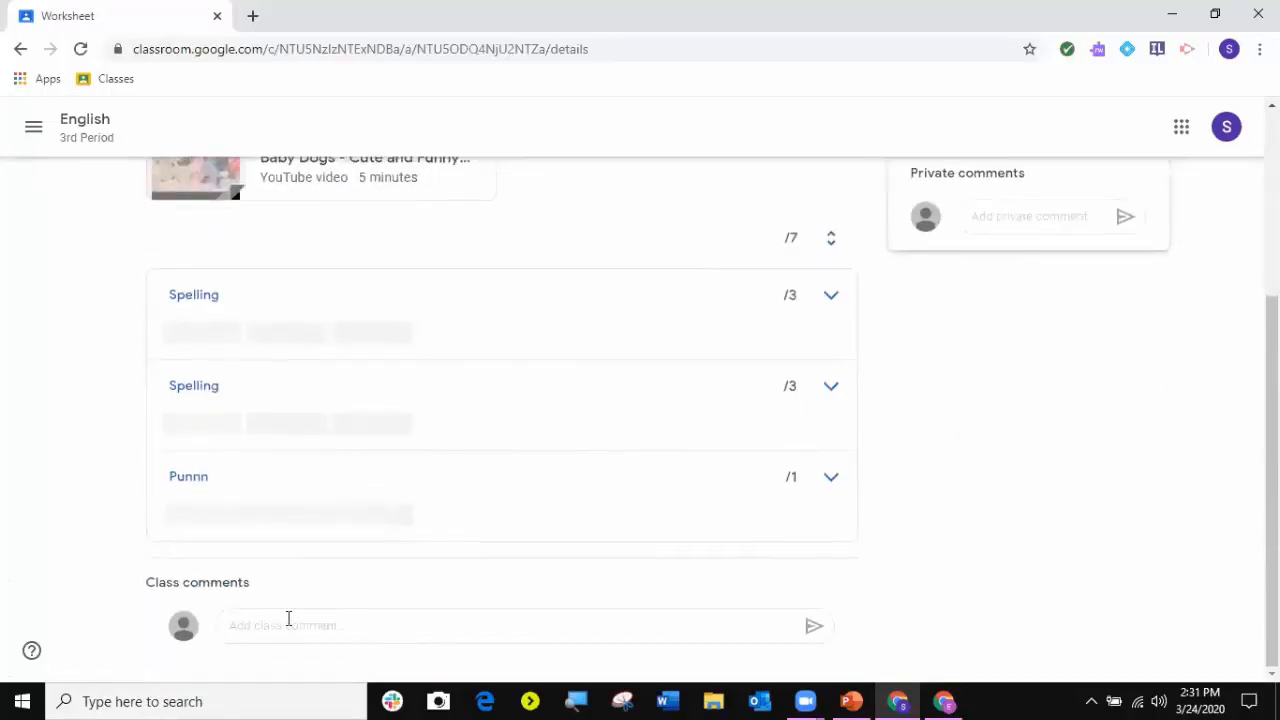
{"action": "left_click_drag", "start_coordinate": [179, 582], "coordinate": [143, 582]}
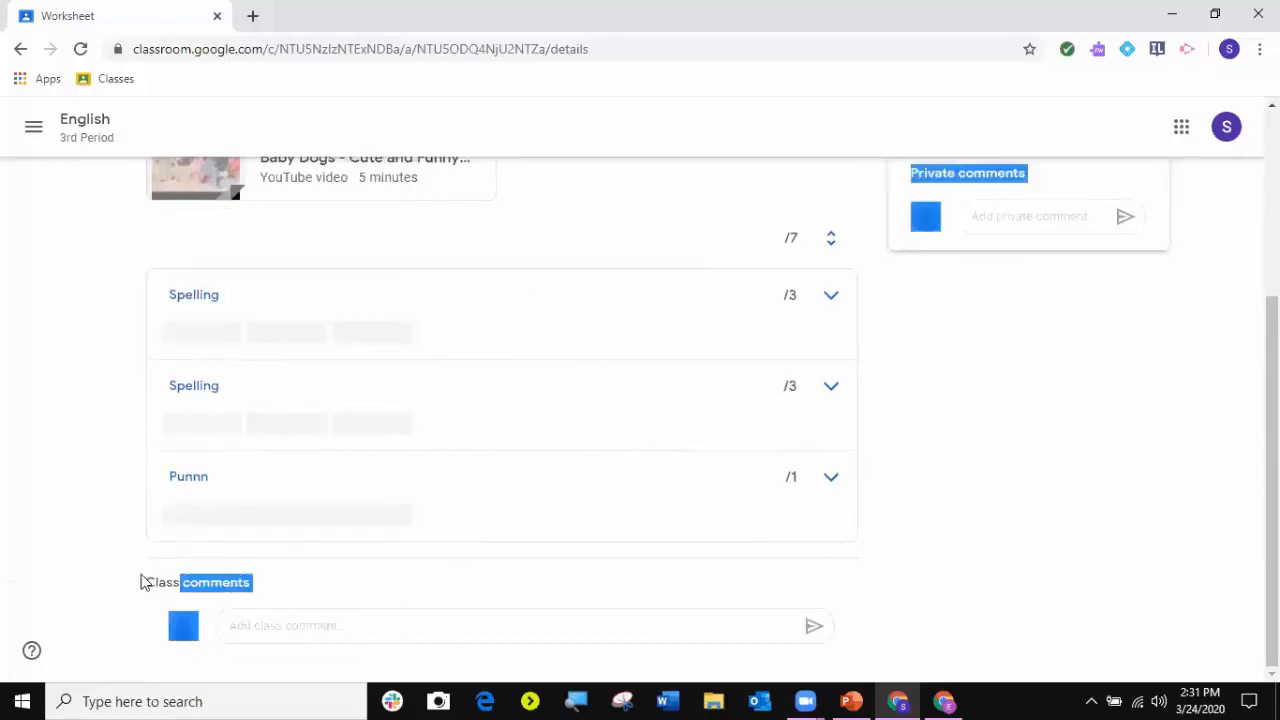
{"action": "scroll", "coordinate": [700, 590], "scroll_direction": "up", "scroll_amount": 3}
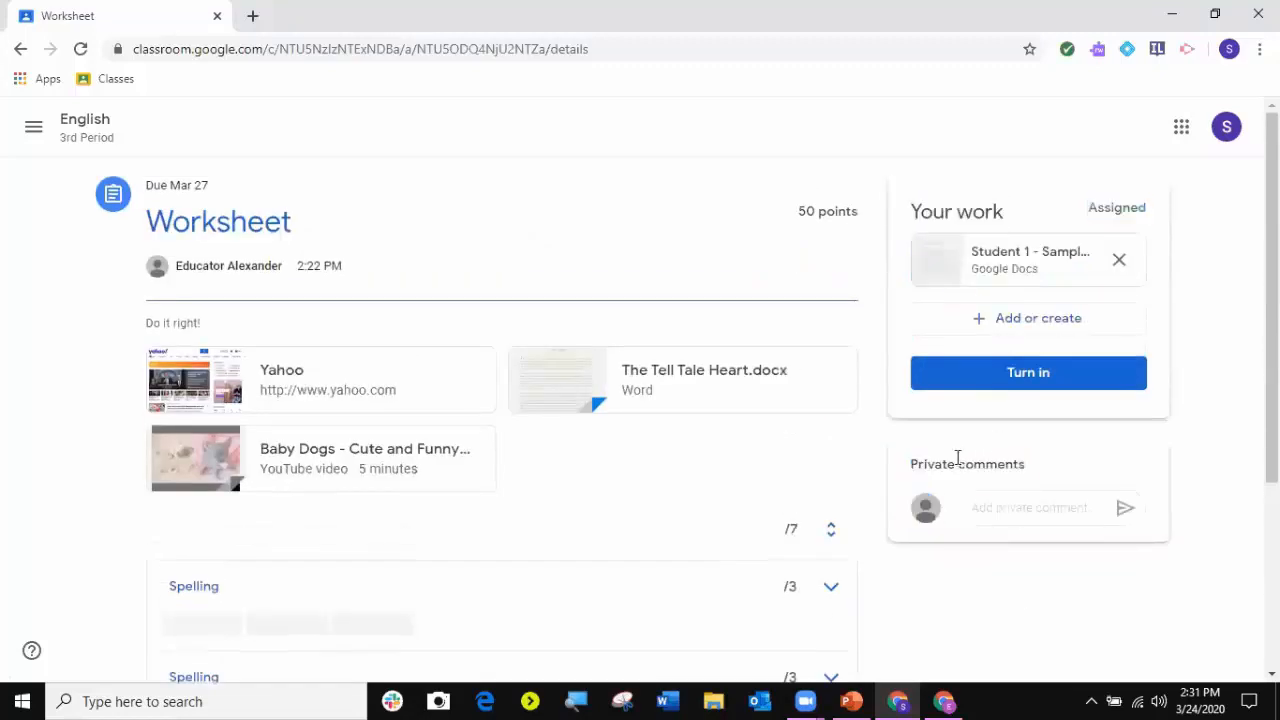
{"action": "left_click_drag", "start_coordinate": [956, 460], "coordinate": [908, 465]}
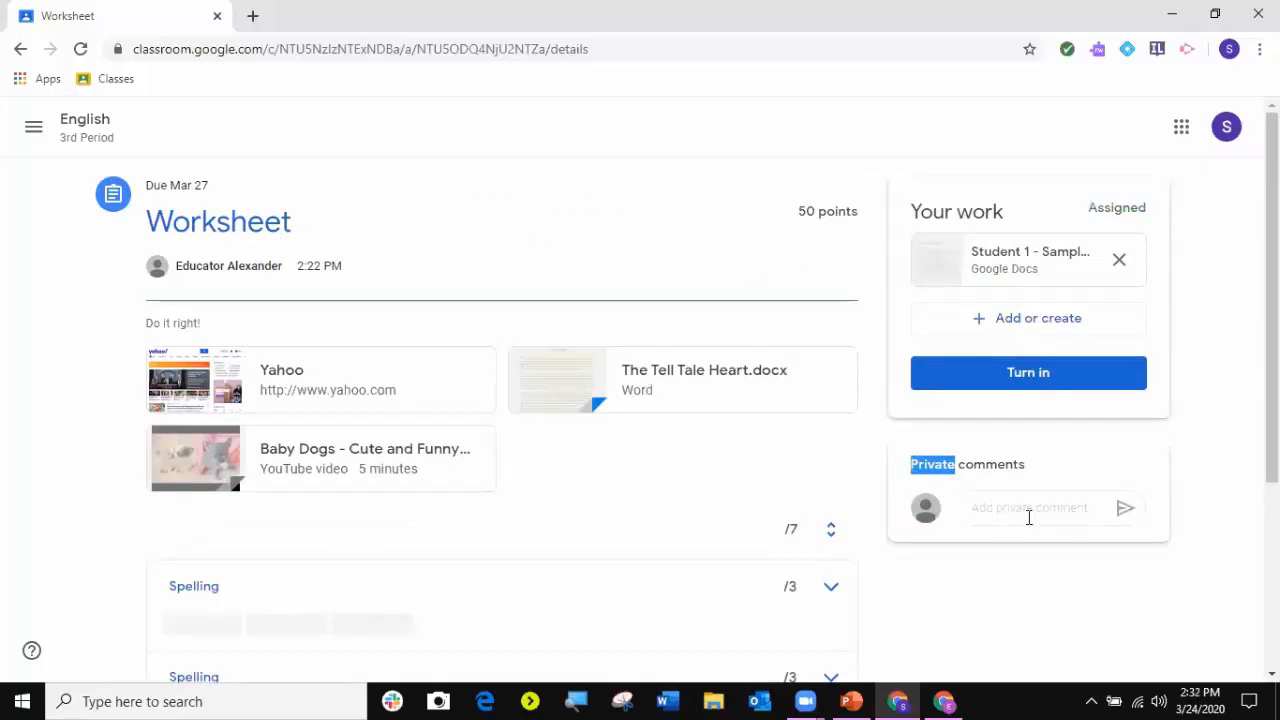
- Open the student's copy of Sample Short Doc from the Worksheet assignment and turn it in
{"action": "left_click", "coordinate": [1025, 261]}
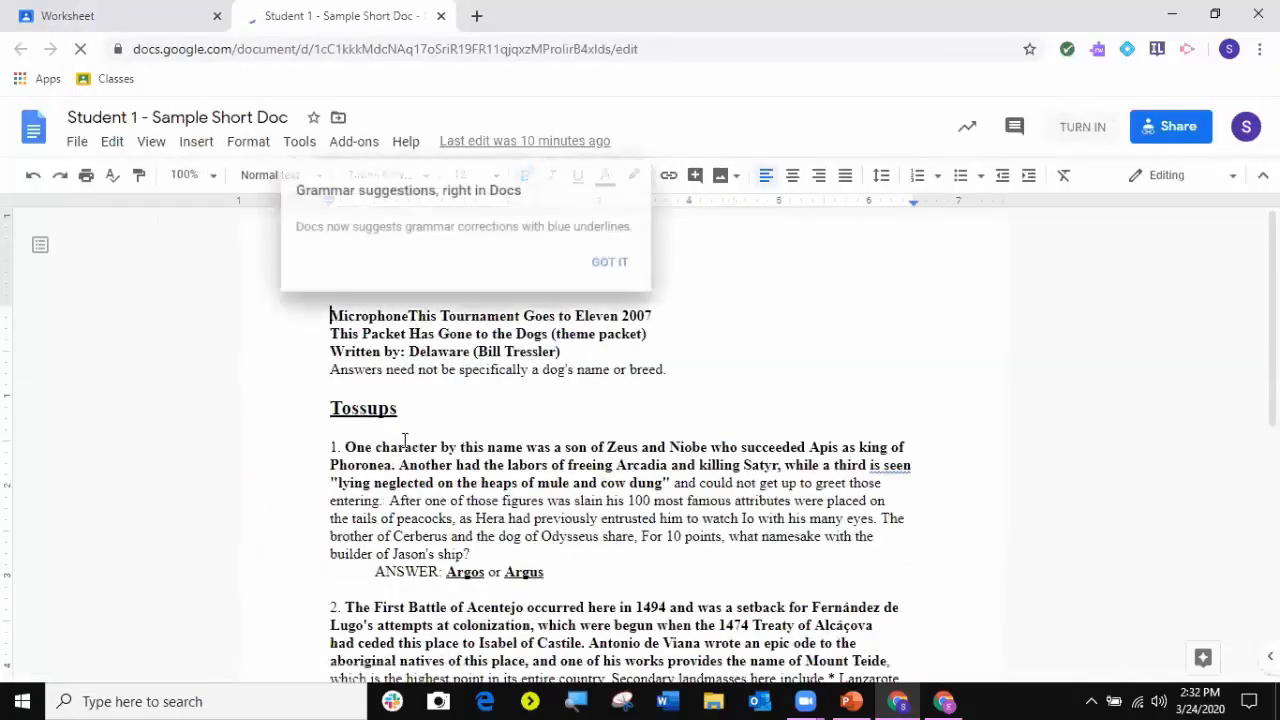
{"action": "left_click", "coordinate": [618, 262]}
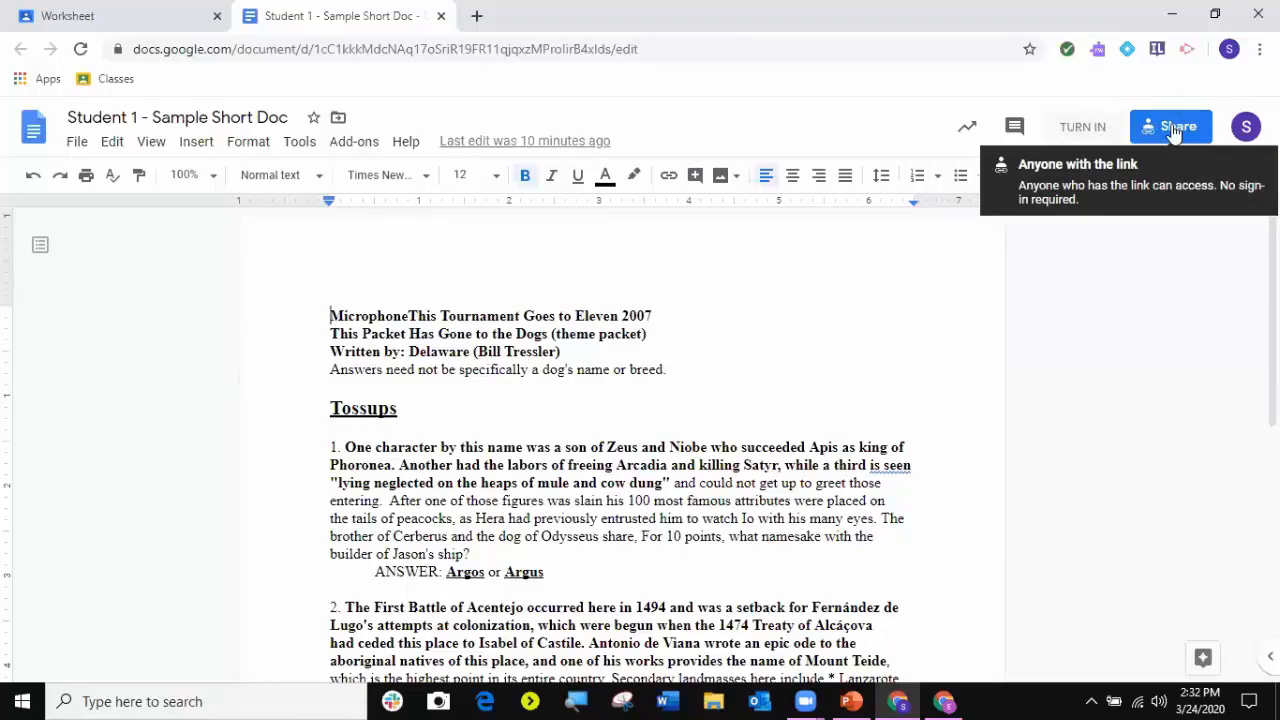
{"action": "left_click", "coordinate": [1066, 127]}
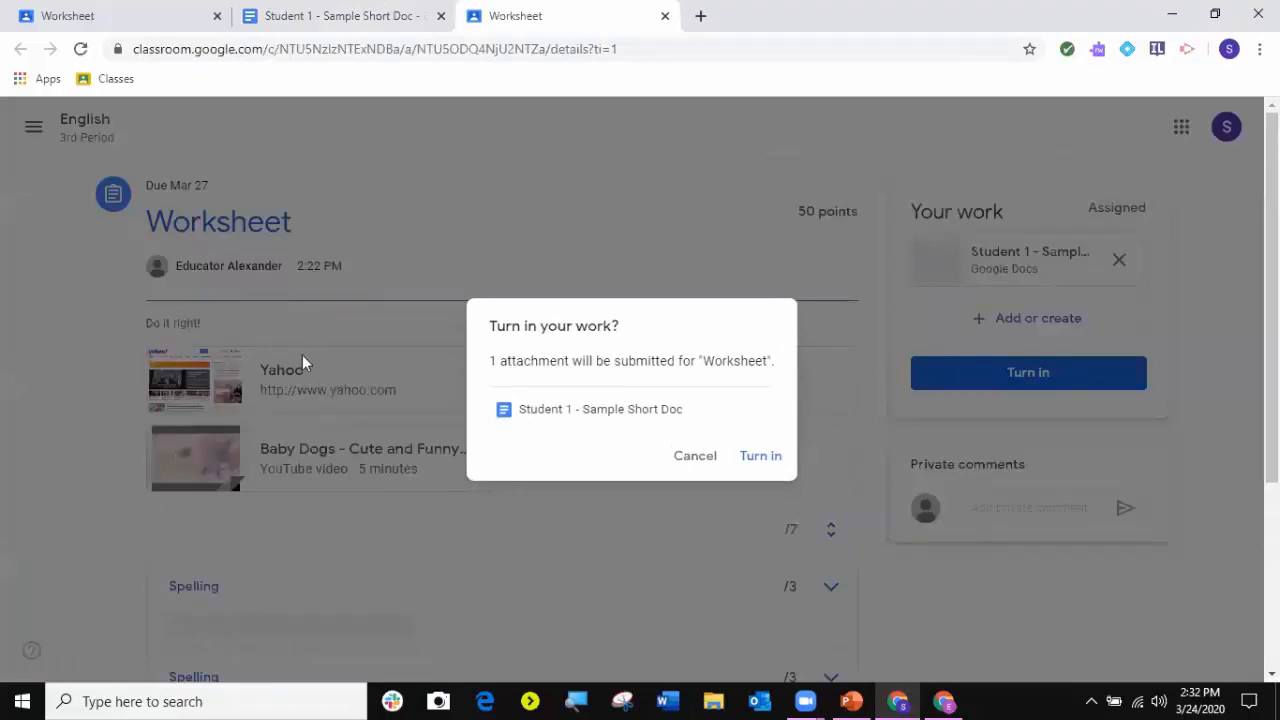
{"action": "left_click", "coordinate": [766, 458]}
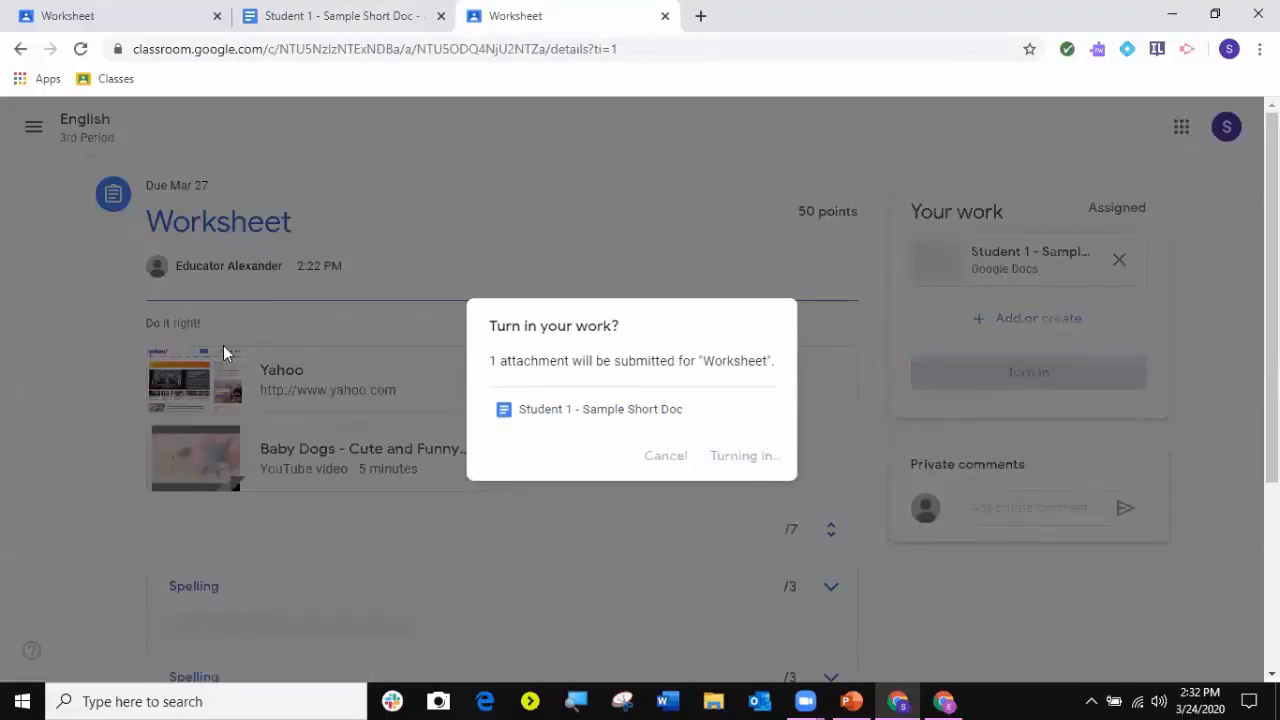
{"action": "scroll", "coordinate": [281, 490], "scroll_direction": "down", "scroll_amount": 1}
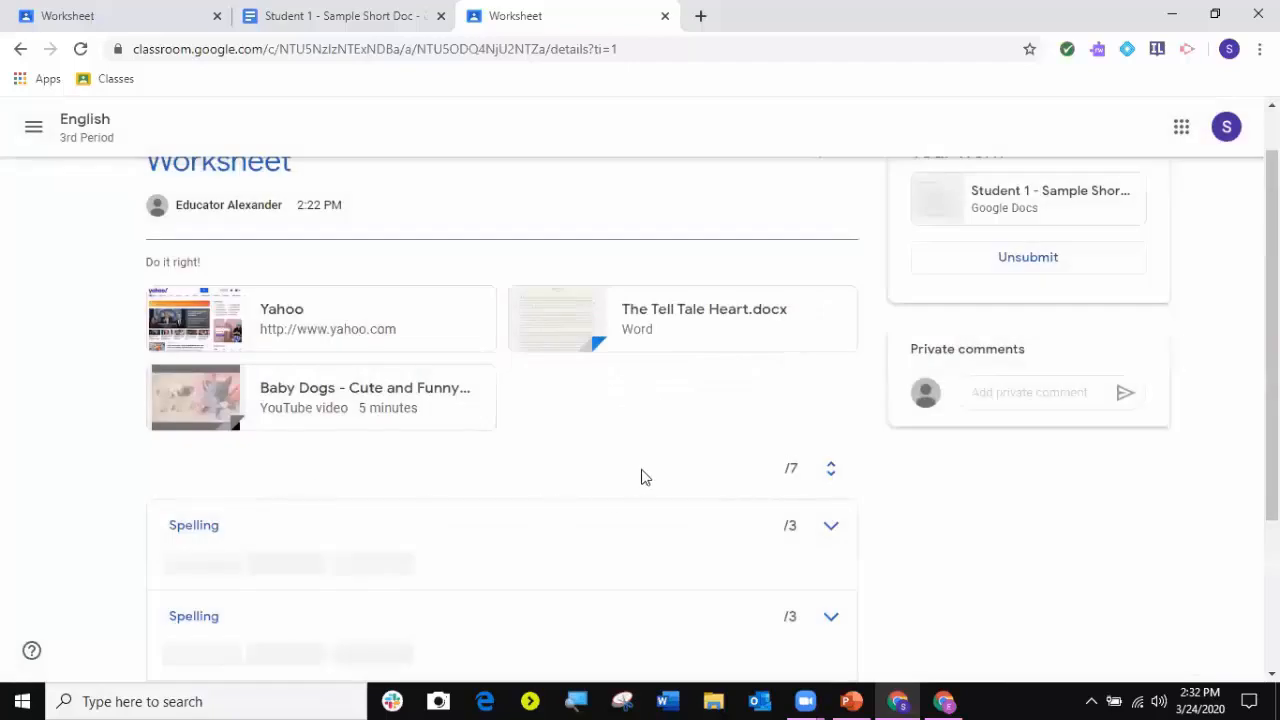
{"action": "scroll", "coordinate": [645, 477], "scroll_direction": "up", "scroll_amount": 1}
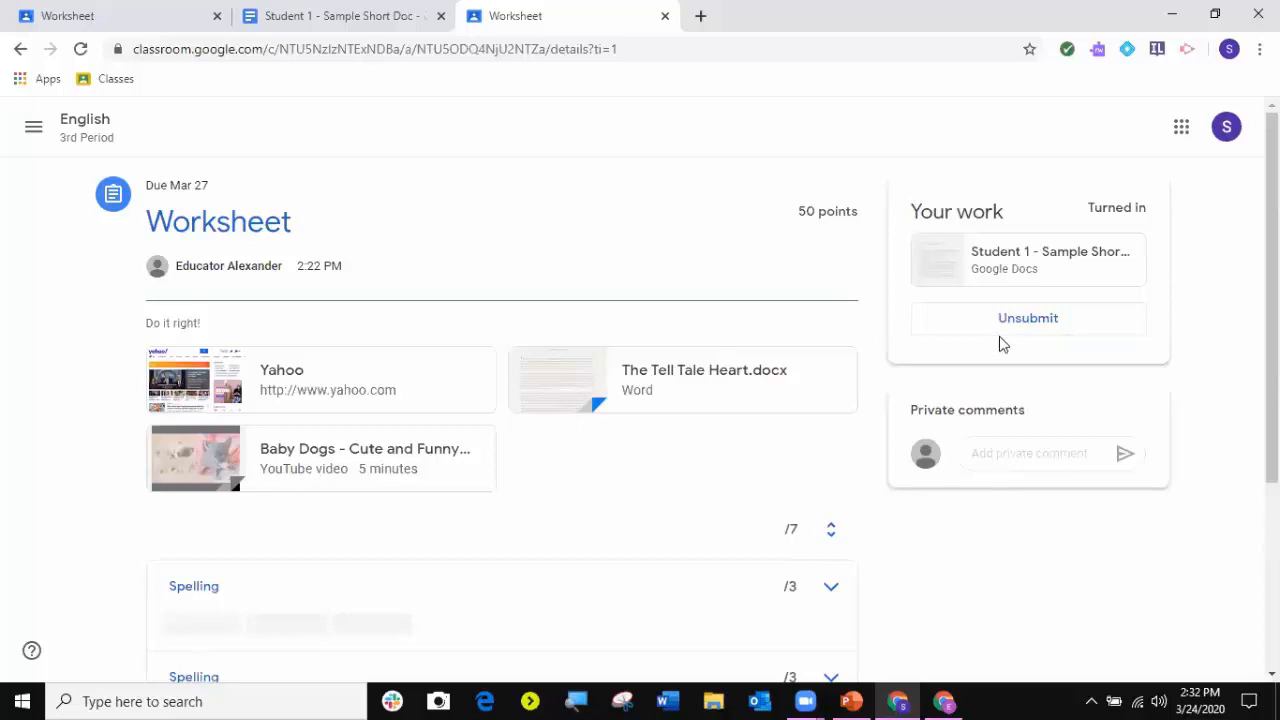
- Post the private comment "this was fun" on the turned-in Worksheet assignment
{"action": "left_click", "coordinate": [1016, 457]}
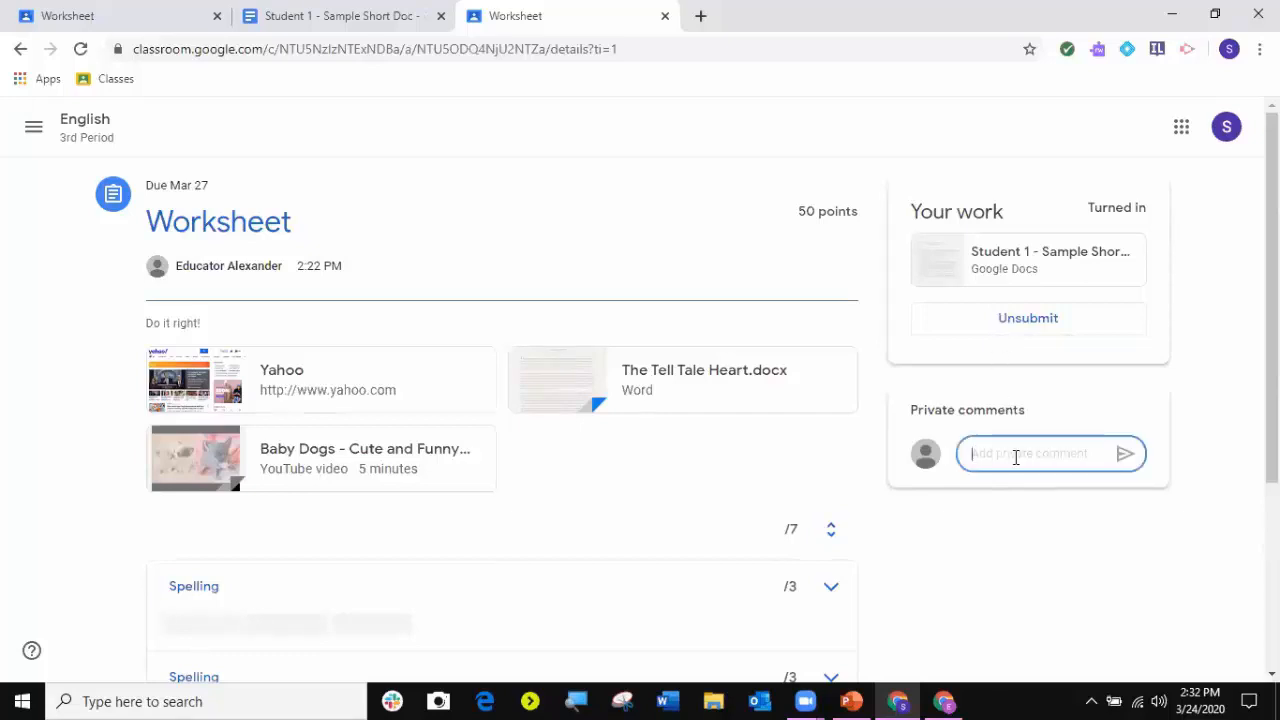
{"action": "type", "text": "this was fun"}
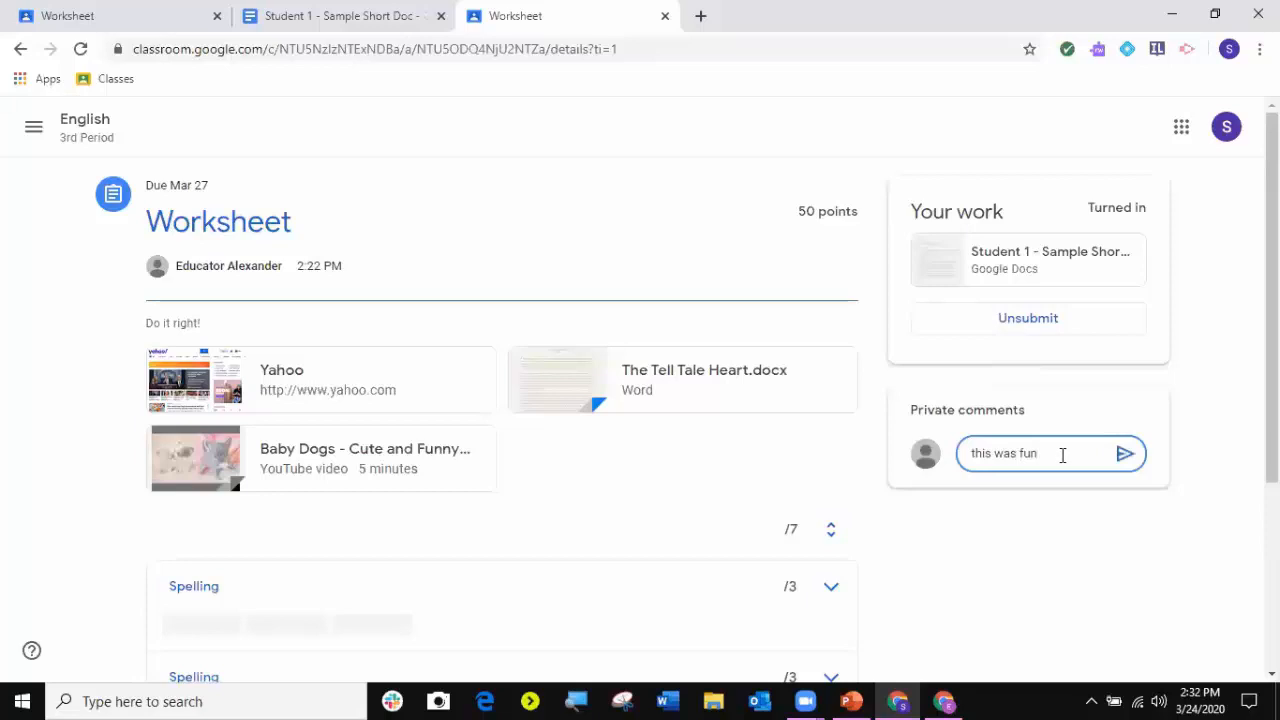
{"action": "left_click", "coordinate": [1124, 453]}
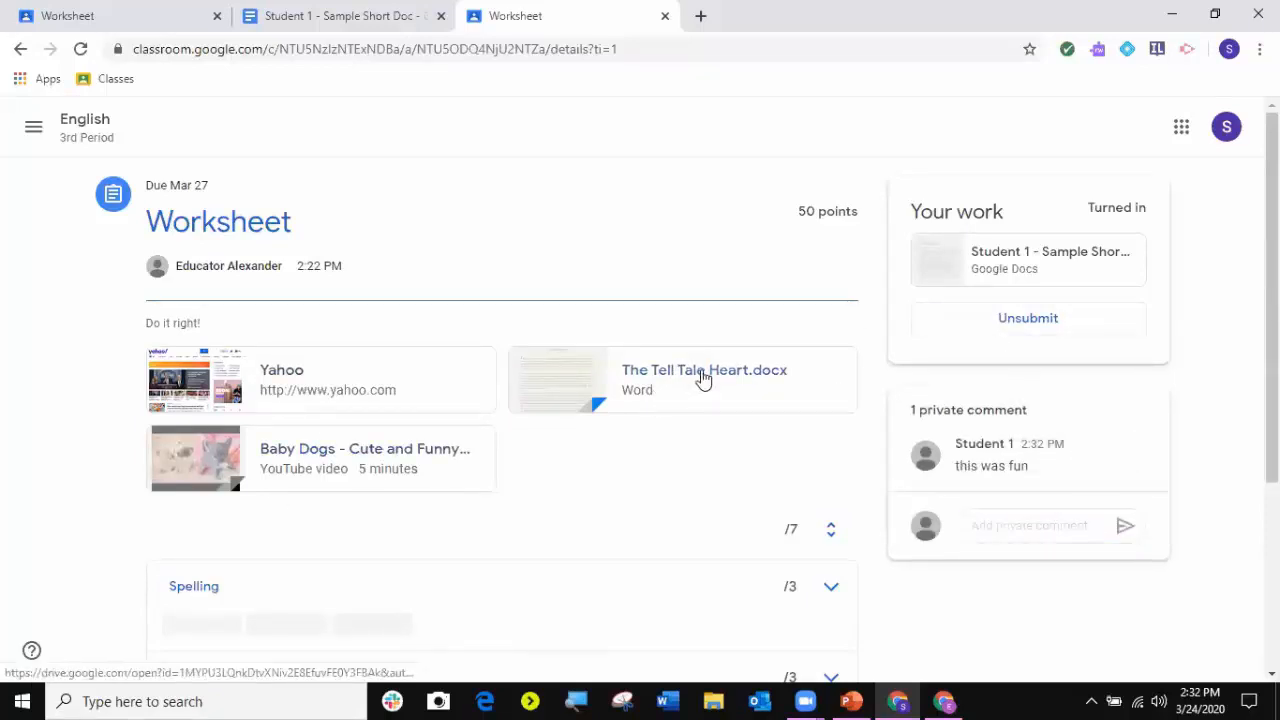
- View the attached The Tell Tale Heart.docx, then return to the Worksheet assignment and look over its rubric
{"action": "left_click", "coordinate": [700, 372]}
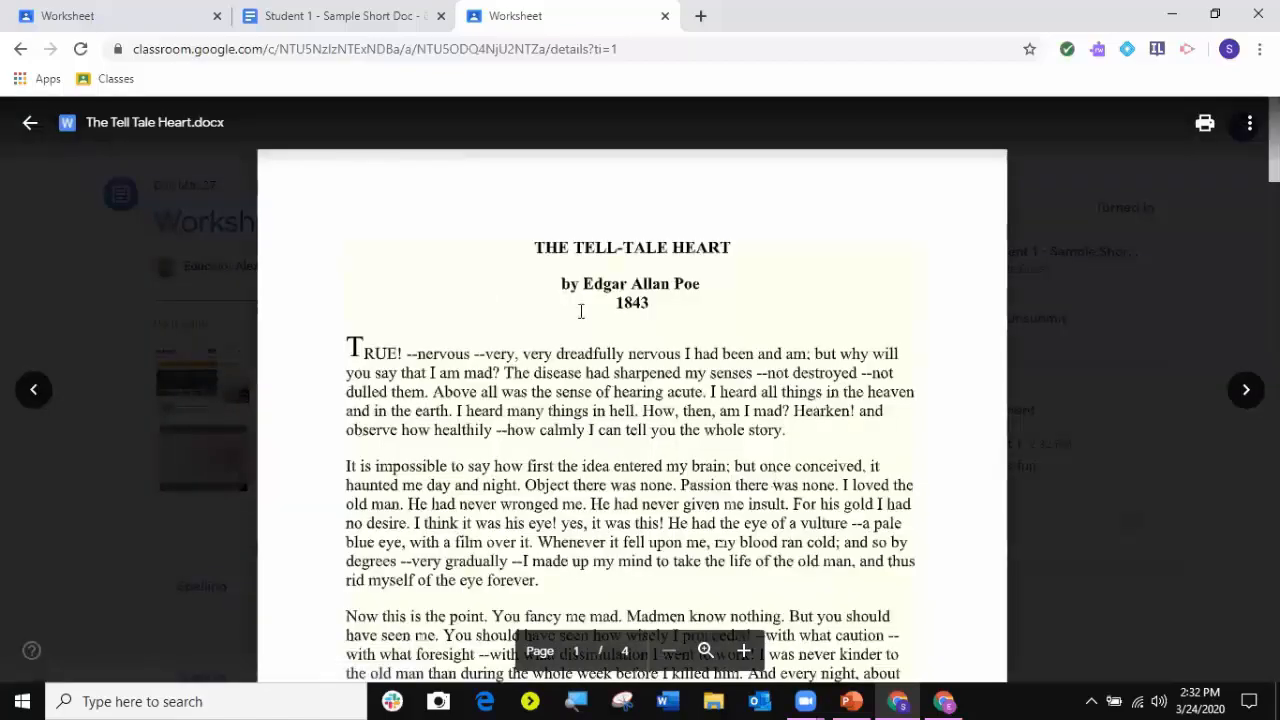
{"action": "scroll", "coordinate": [624, 443], "scroll_direction": "down", "scroll_amount": 10}
{"action": "scroll", "coordinate": [624, 443], "scroll_direction": "down", "scroll_amount": 4}
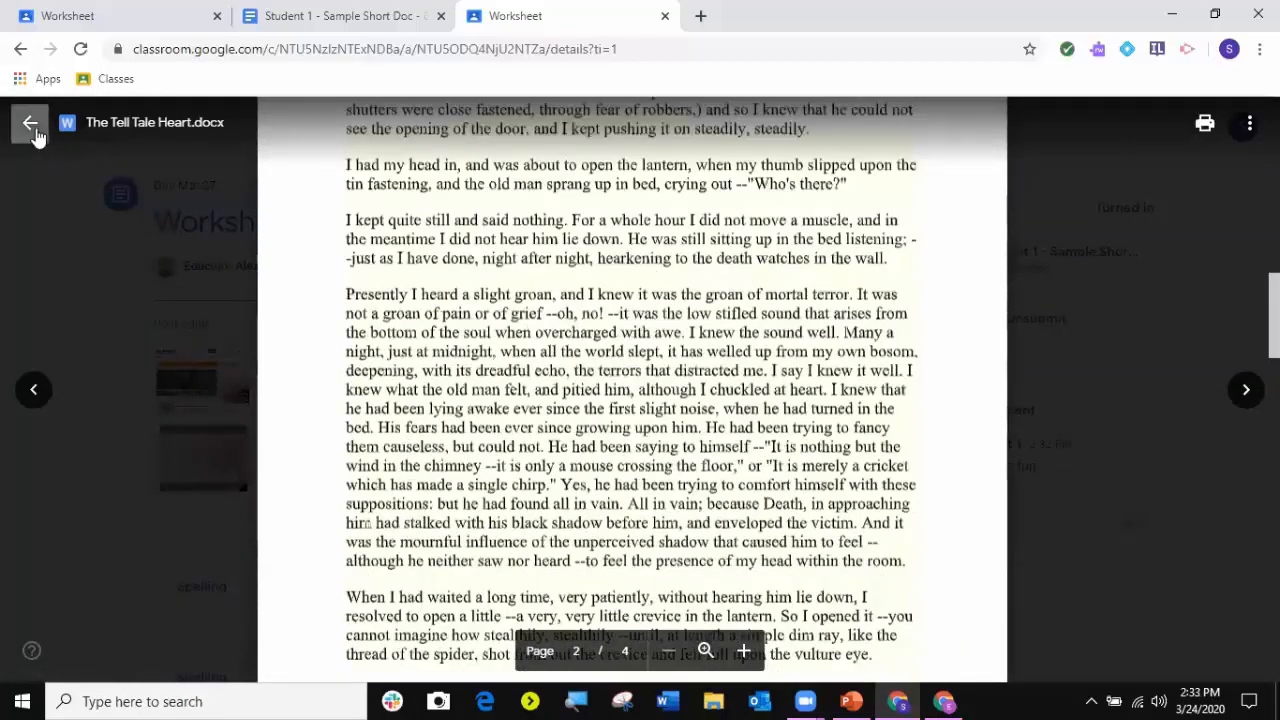
{"action": "left_click", "coordinate": [30, 122]}
{"action": "scroll", "coordinate": [748, 508], "scroll_direction": "down", "scroll_amount": 3}
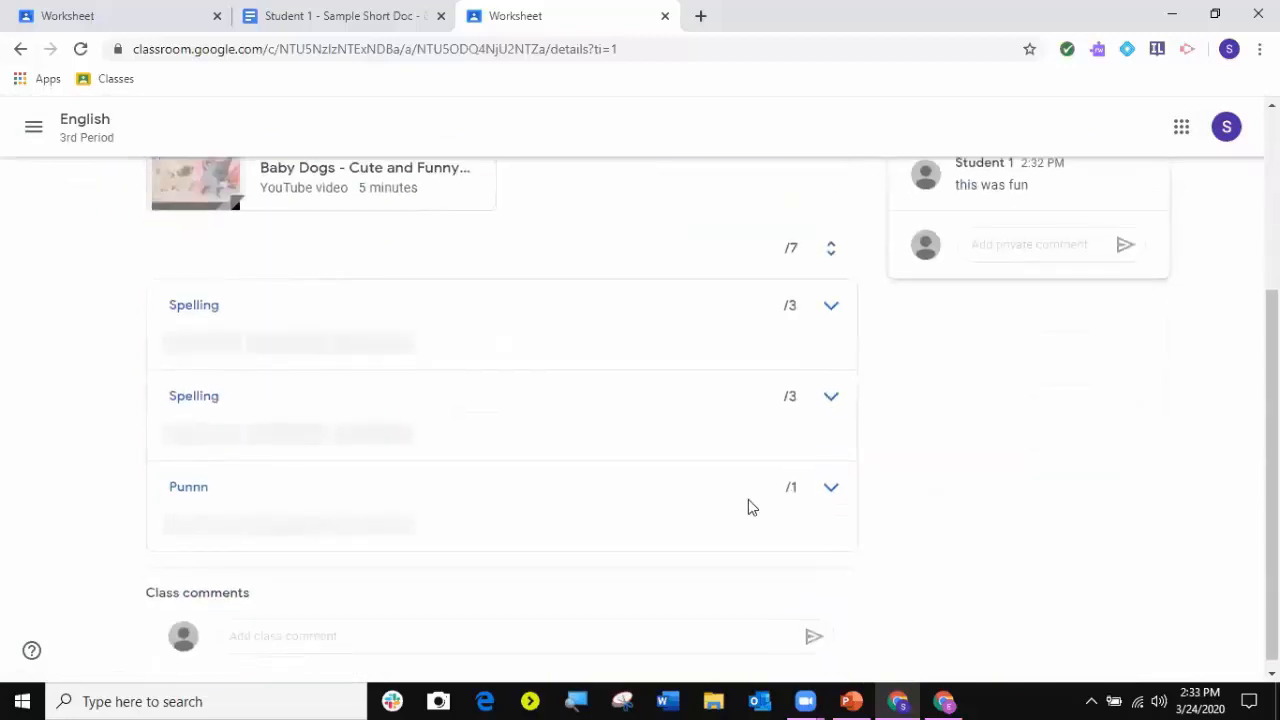
{"action": "scroll", "coordinate": [748, 508], "scroll_direction": "up", "scroll_amount": 3}
- Return to the English 3rd Period classwork and open the full page of the last summer assignment under Essays
{"action": "left_click", "coordinate": [33, 127]}
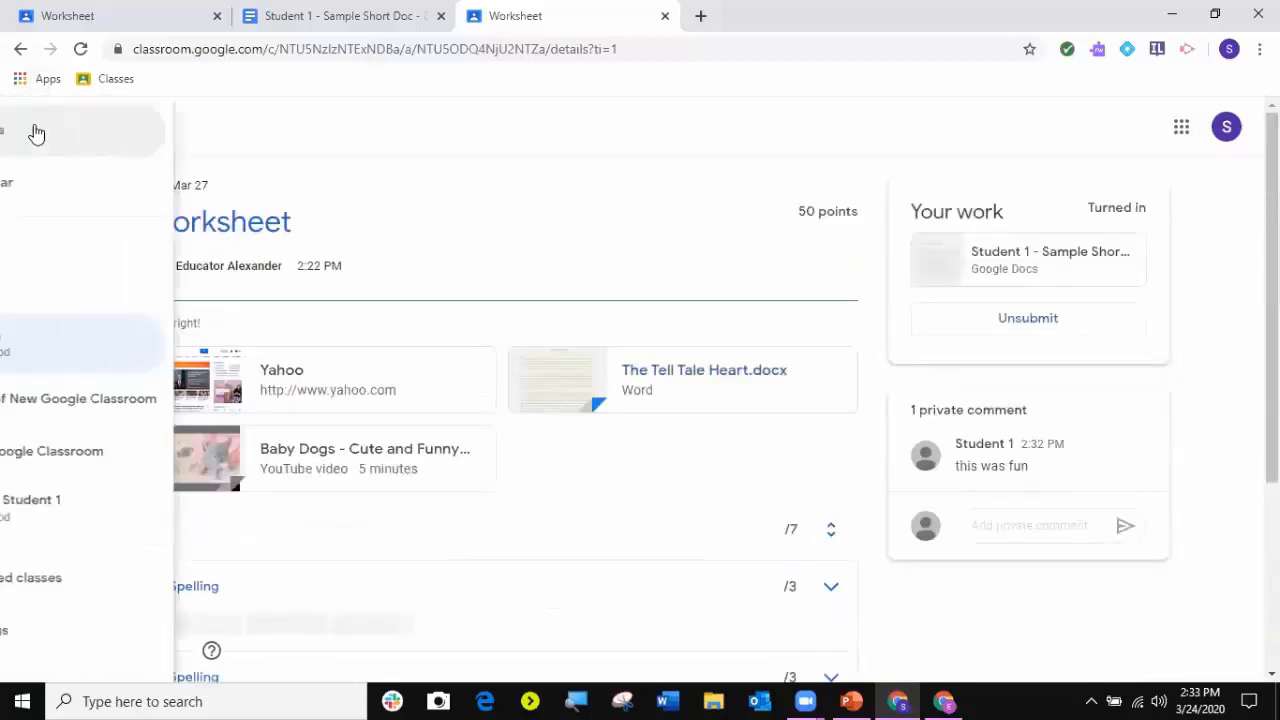
{"action": "left_click", "coordinate": [406, 176]}
{"action": "left_click", "coordinate": [109, 126]}
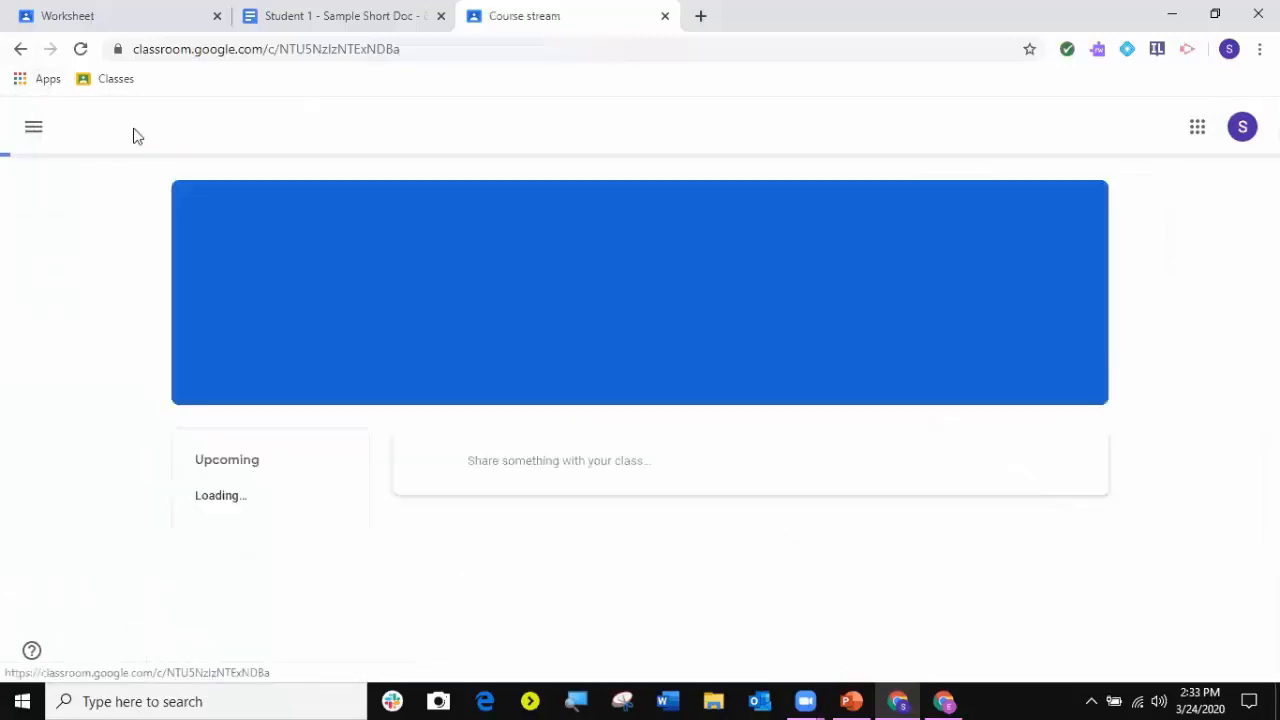
{"action": "left_click", "coordinate": [606, 121]}
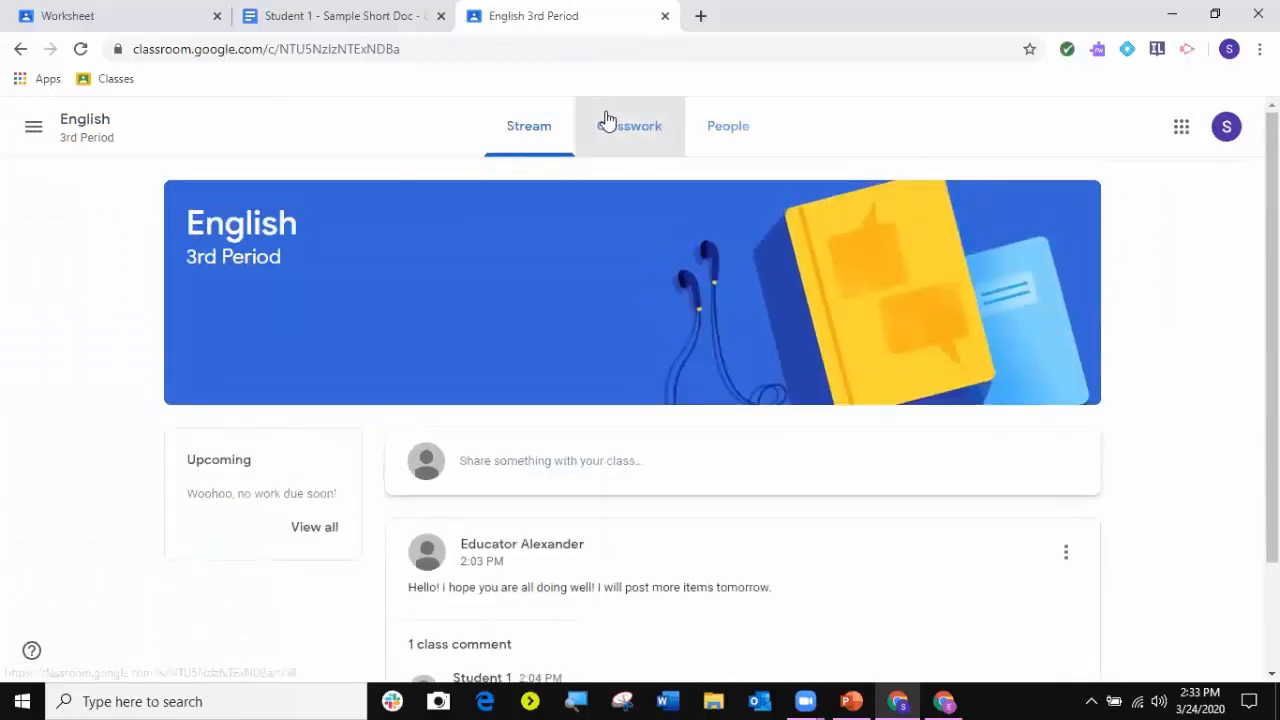
{"action": "left_click", "coordinate": [390, 410]}
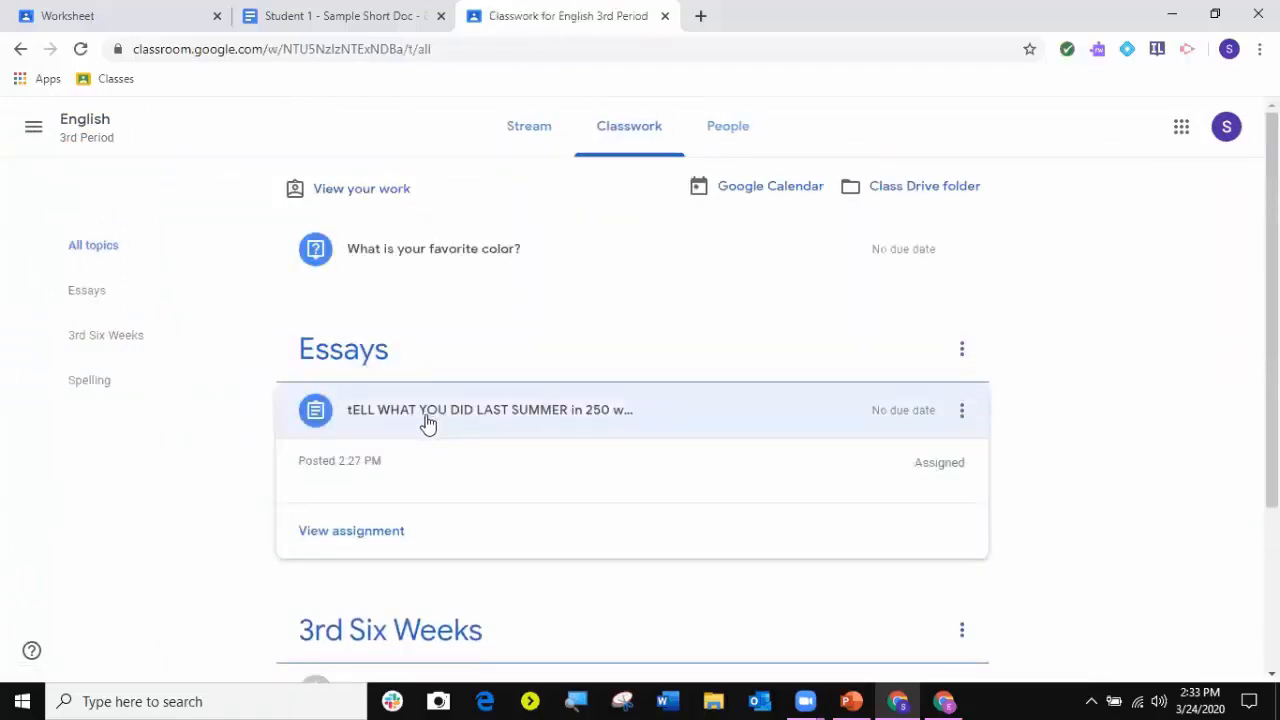
{"action": "left_click", "coordinate": [349, 534]}
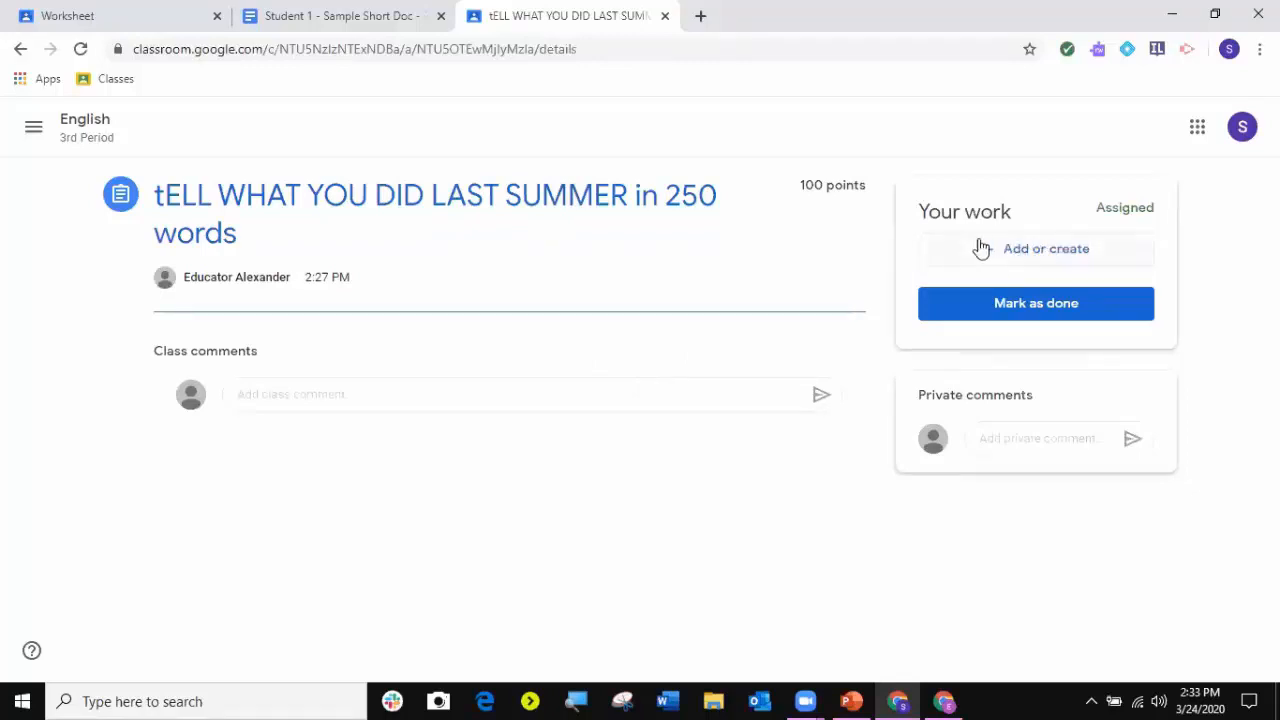
- Create a new Google Docs file as the student's work for the essay assignment, view the blank document and close it
{"action": "left_click", "coordinate": [1048, 257]}
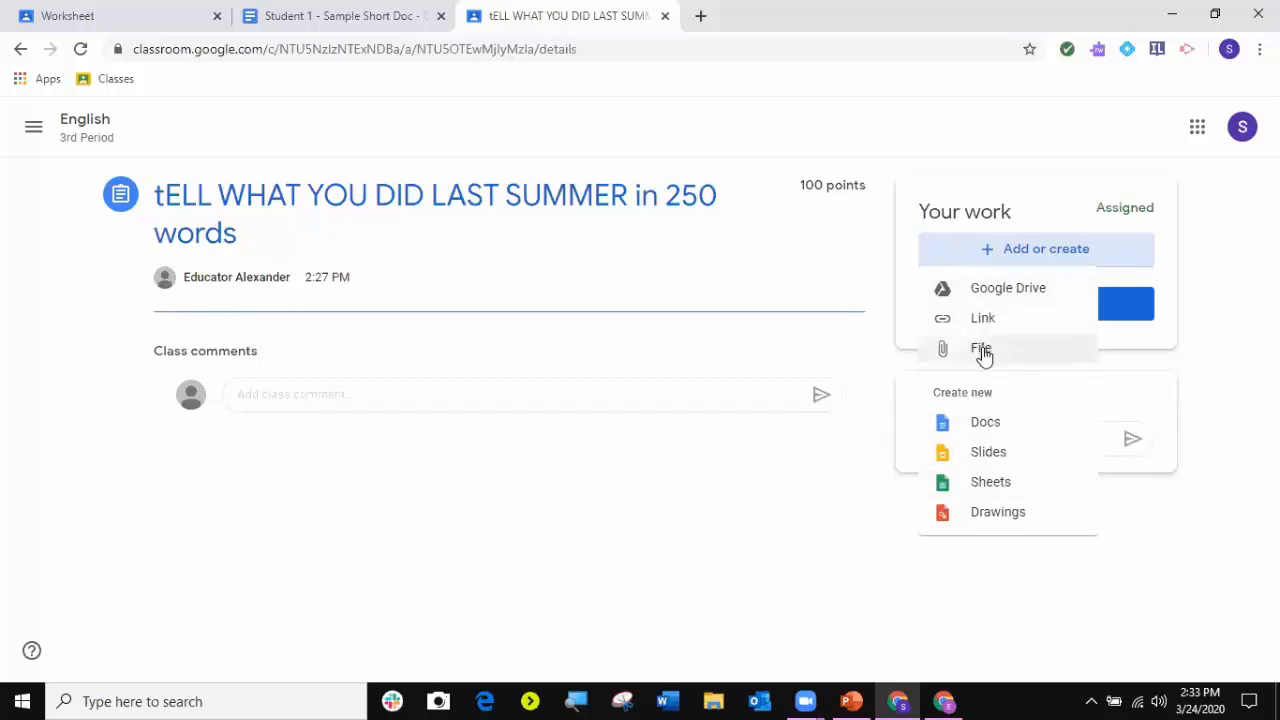
{"action": "left_click", "coordinate": [983, 425]}
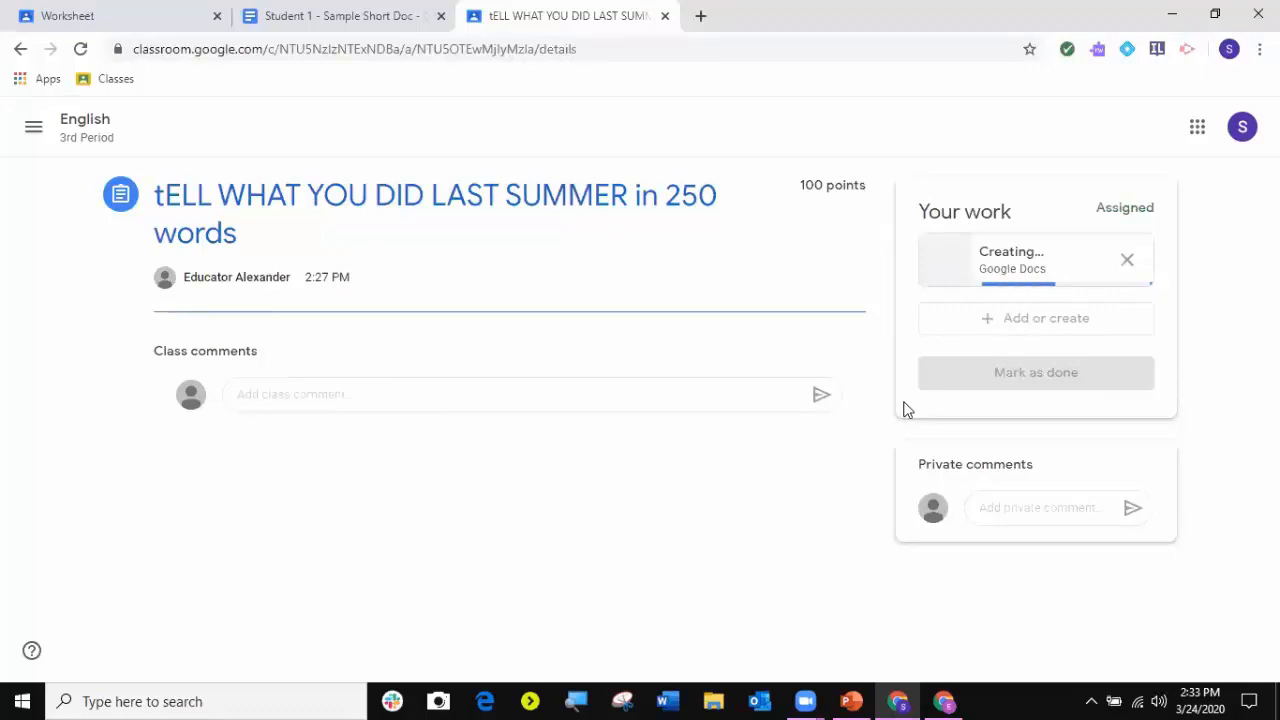
{"action": "left_click", "coordinate": [1036, 265]}
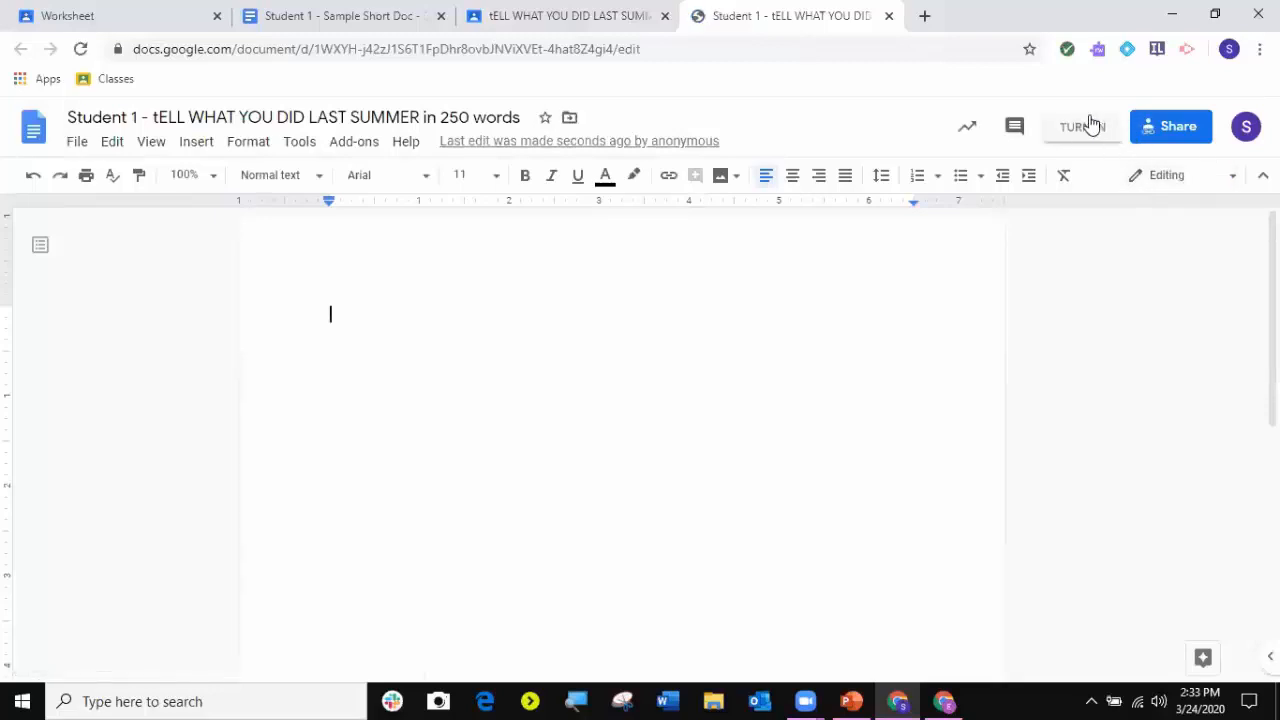
{"action": "left_click", "coordinate": [889, 16]}
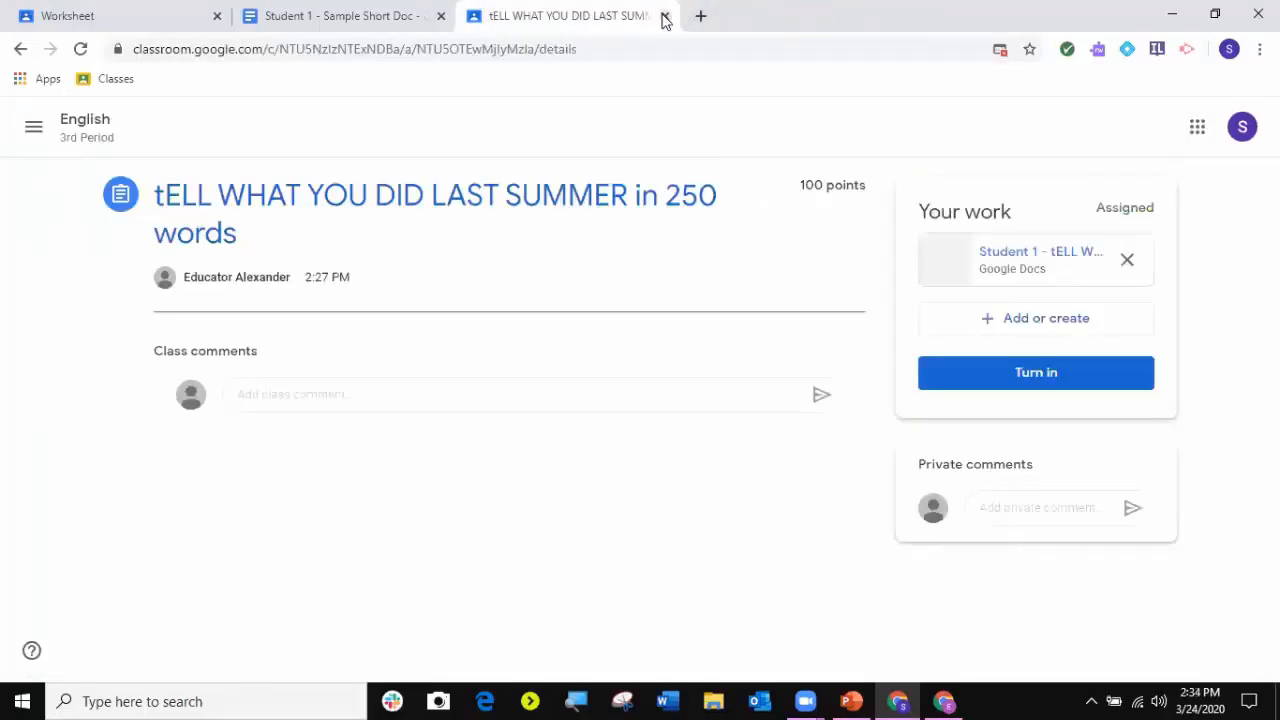
- Go back to the class's classwork and open the full page of the question "What is your favorite color?"
{"action": "left_click", "coordinate": [88, 127]}
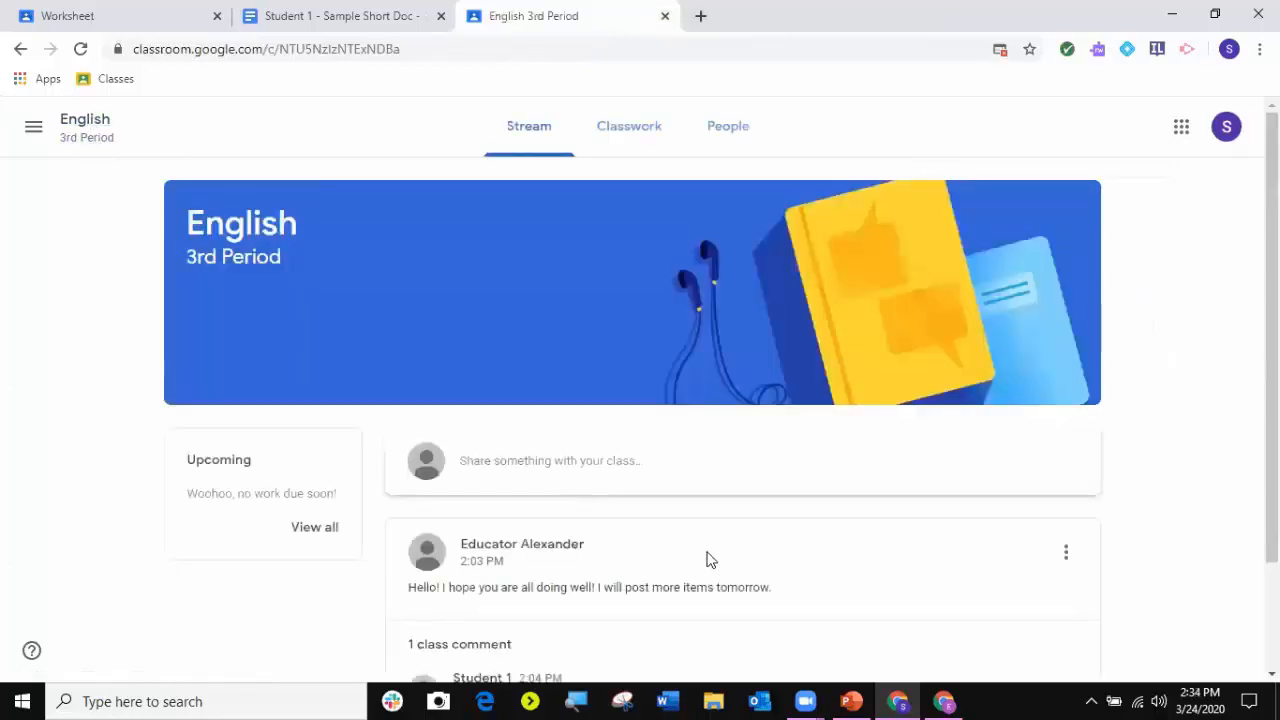
{"action": "scroll", "coordinate": [710, 550], "scroll_direction": "down", "scroll_amount": 2}
{"action": "left_click", "coordinate": [643, 133]}
{"action": "scroll", "coordinate": [776, 452], "scroll_direction": "down", "scroll_amount": 3}
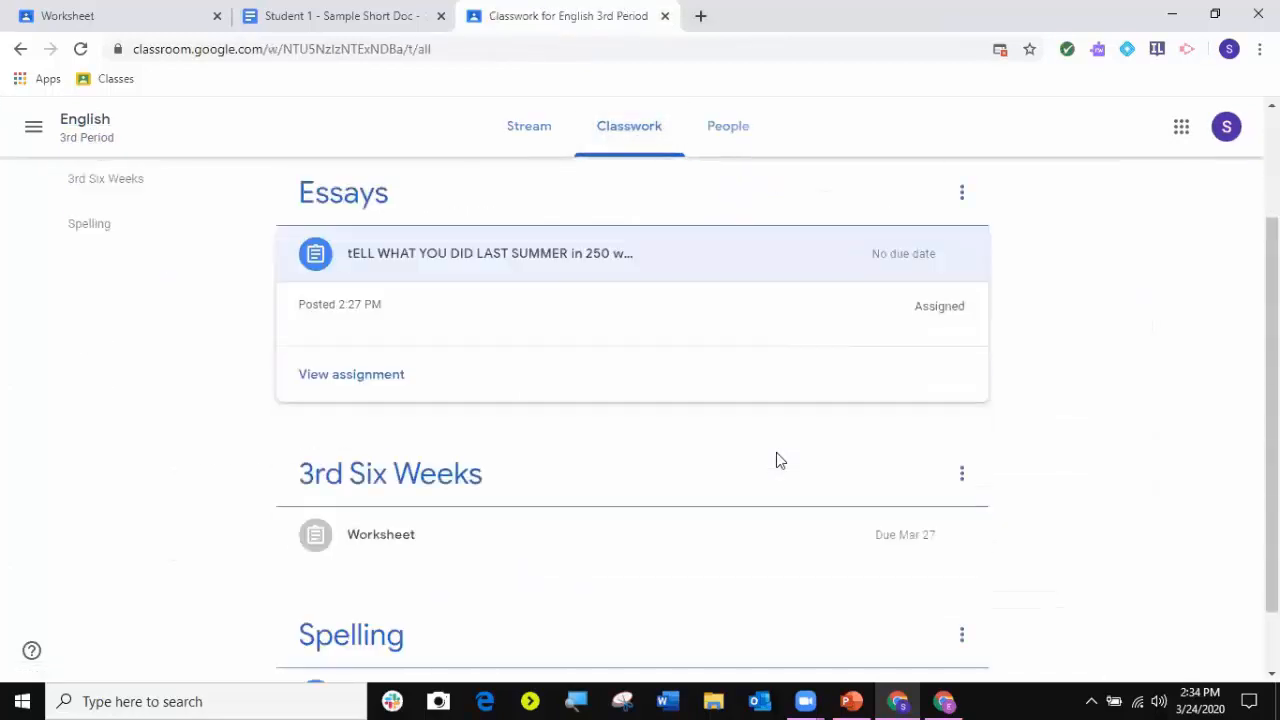
{"action": "scroll", "coordinate": [725, 560], "scroll_direction": "up", "scroll_amount": 3}
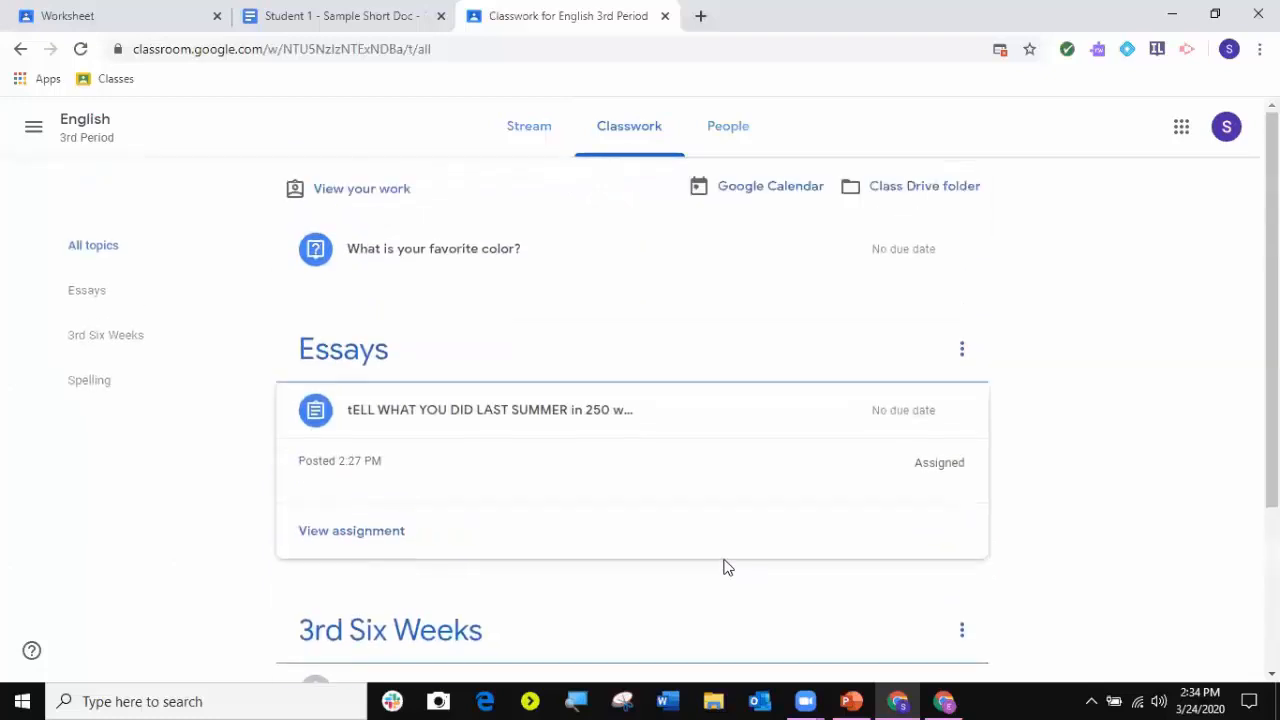
{"action": "left_click", "coordinate": [425, 263]}
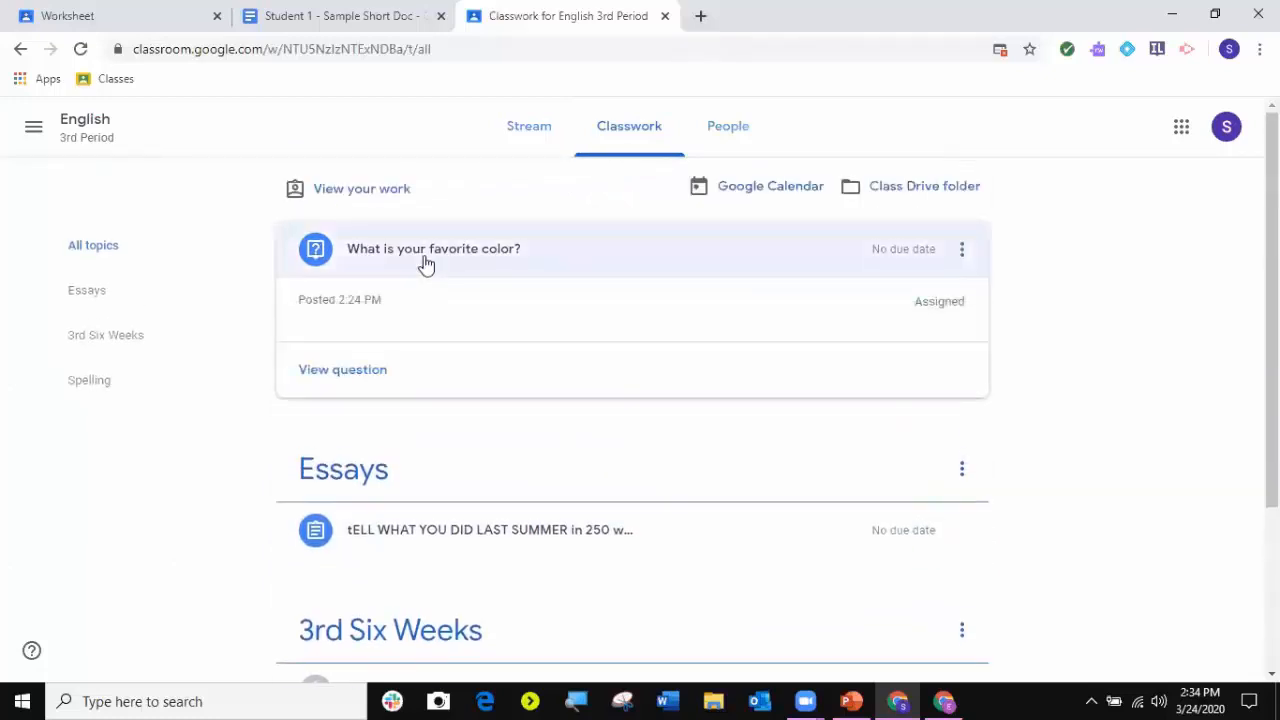
{"action": "left_click", "coordinate": [357, 378]}
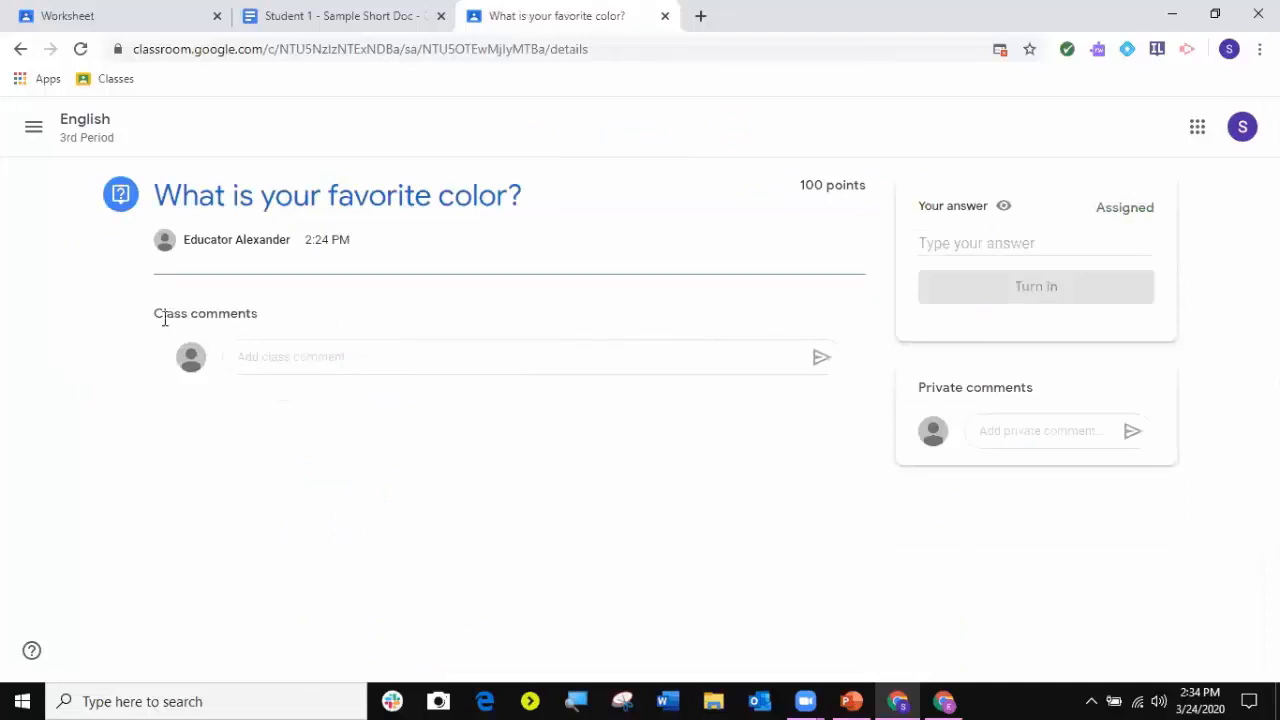
- Post "purple" as a class comment on the favorite color question
{"action": "left_click_drag", "start_coordinate": [153, 316], "coordinate": [260, 318]}
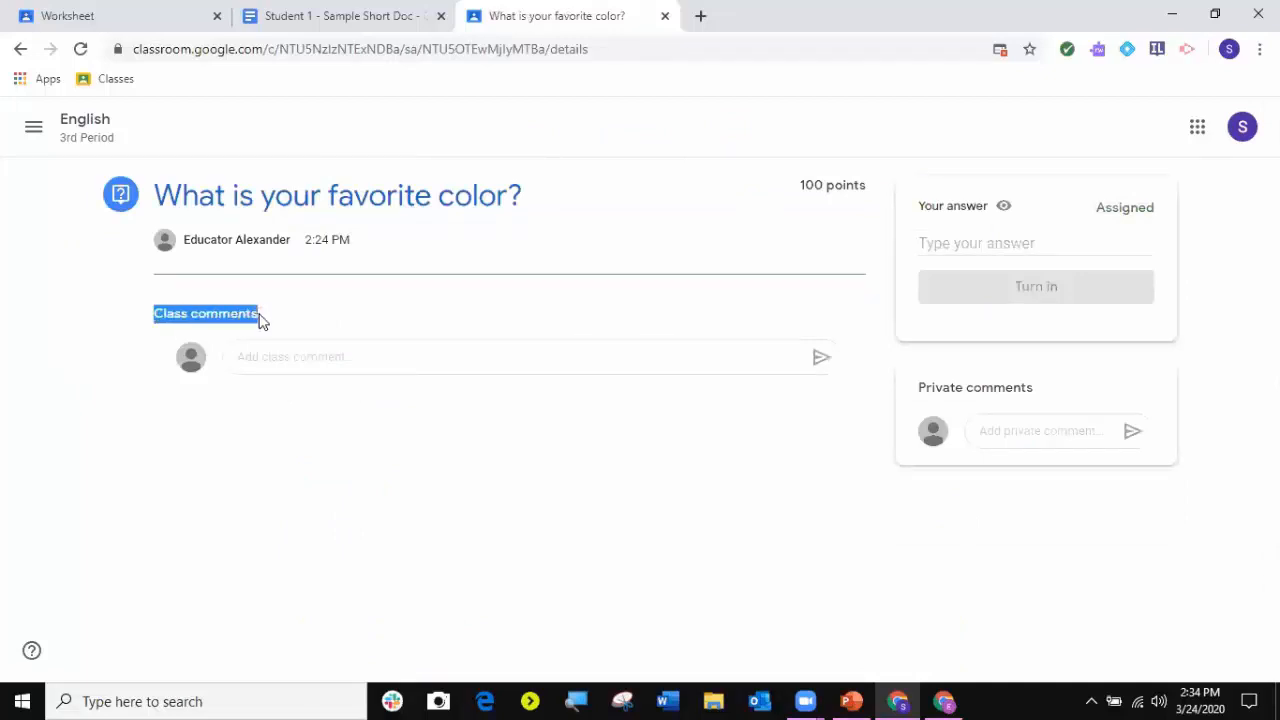
{"action": "left_click", "coordinate": [260, 440]}
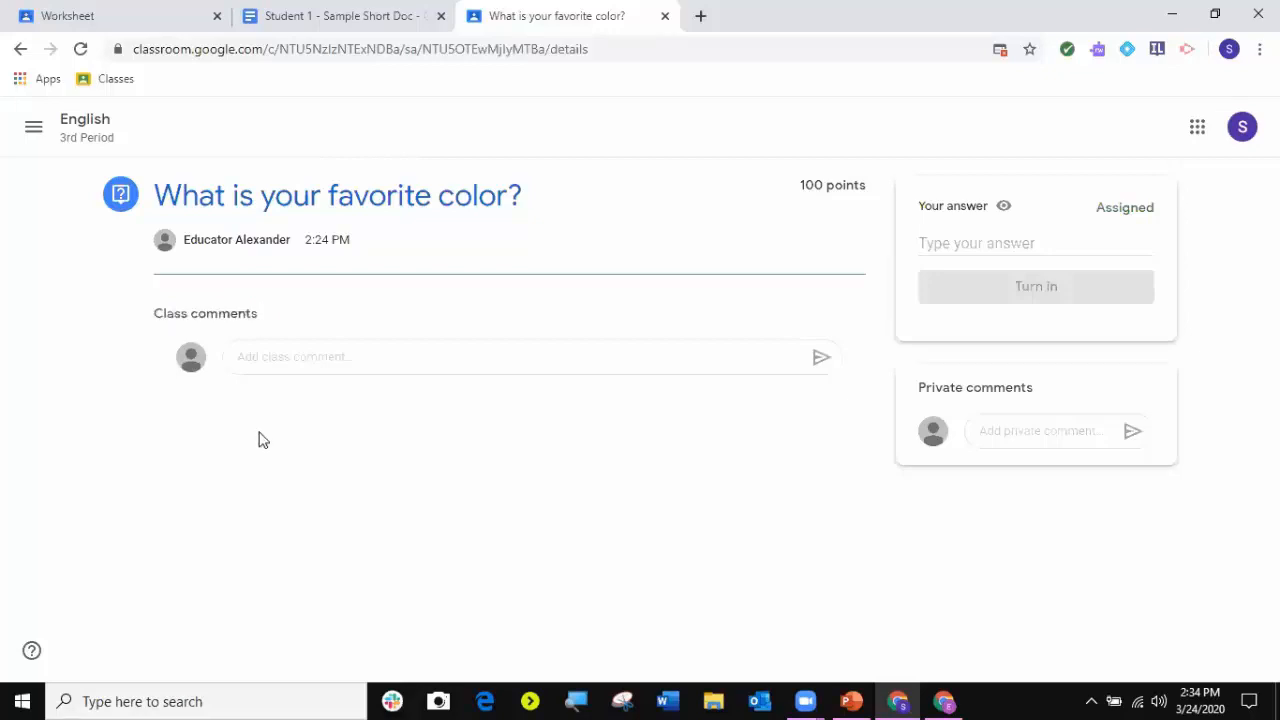
{"action": "left_click_drag", "start_coordinate": [163, 193], "coordinate": [583, 203]}
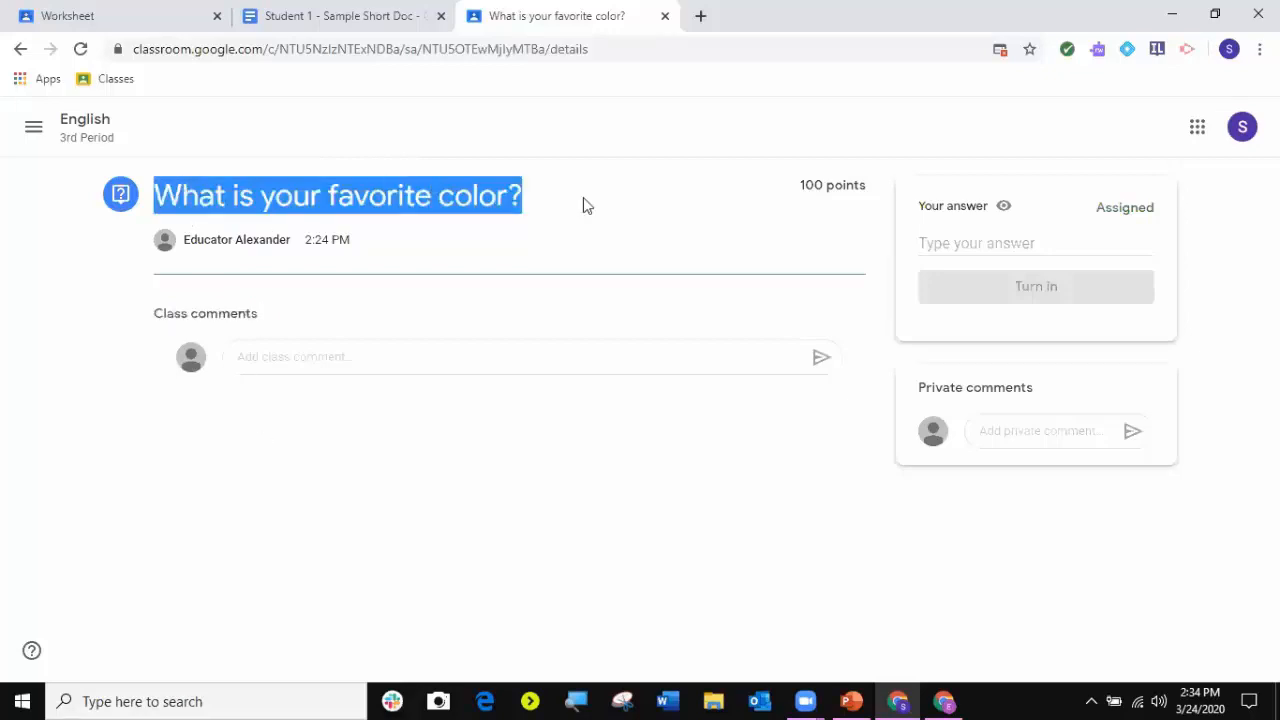
{"action": "left_click", "coordinate": [529, 353]}
{"action": "type", "text": "purple"}
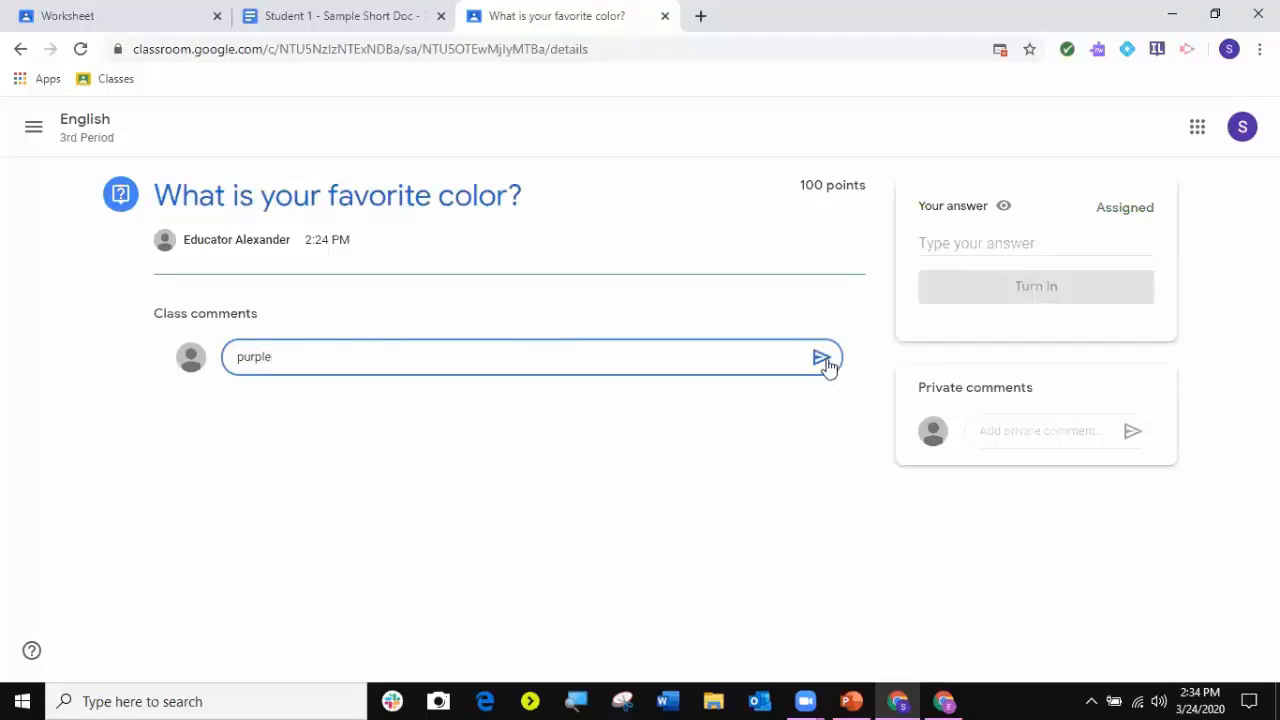
{"action": "left_click", "coordinate": [822, 360]}
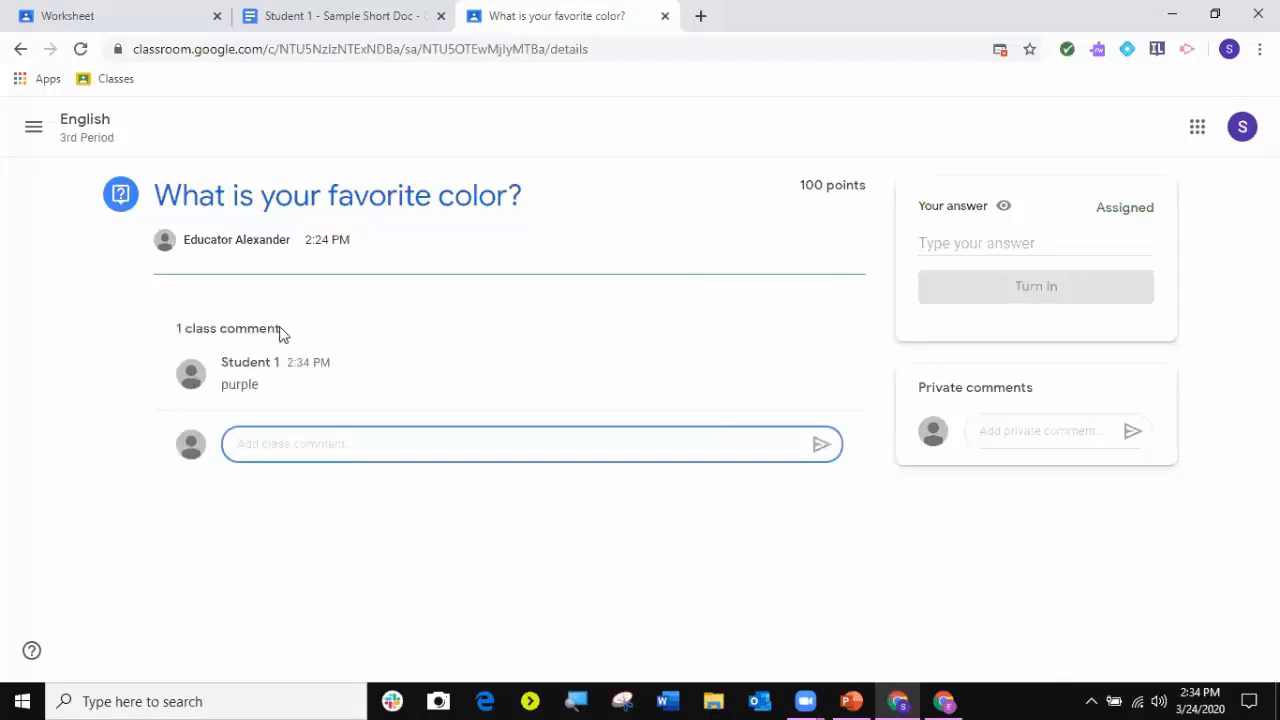
- Enter "purple" as the student's answer to the favorite color question and turn it in
{"action": "left_click_drag", "start_coordinate": [280, 330], "coordinate": [174, 334]}
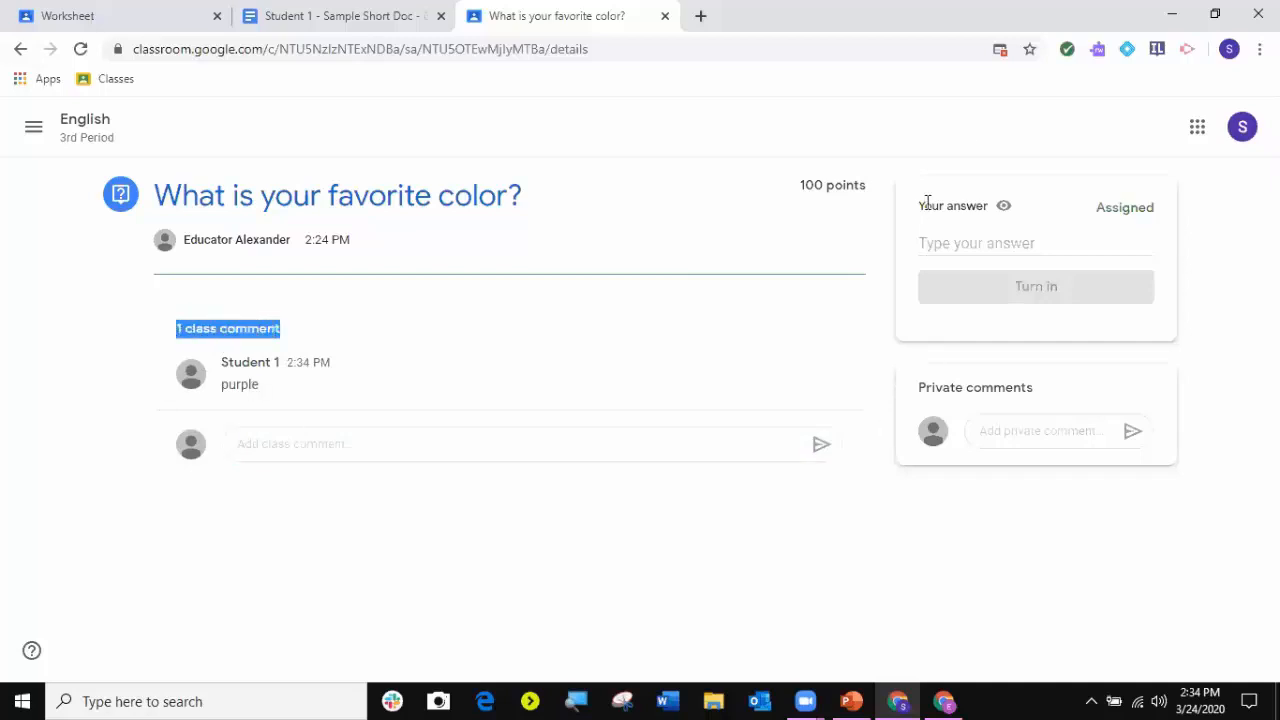
{"action": "left_click_drag", "start_coordinate": [920, 205], "coordinate": [991, 209]}
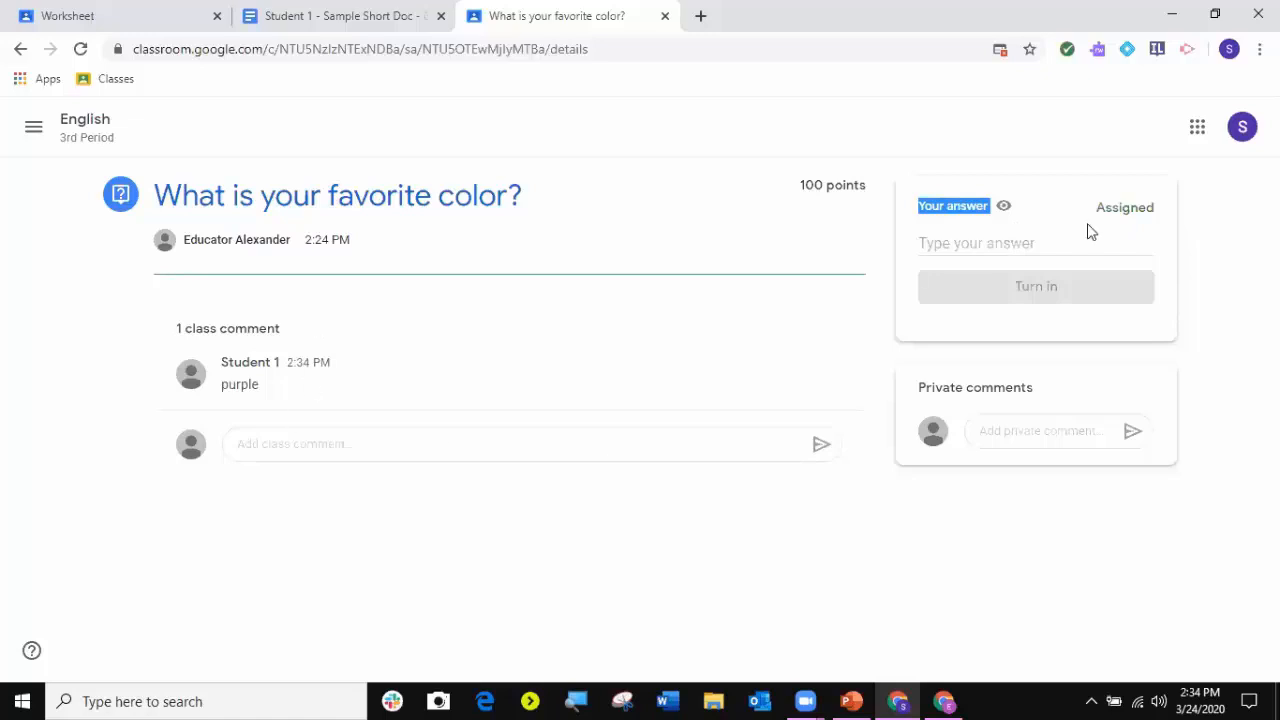
{"action": "left_click", "coordinate": [1001, 247]}
{"action": "type", "text": "purple"}
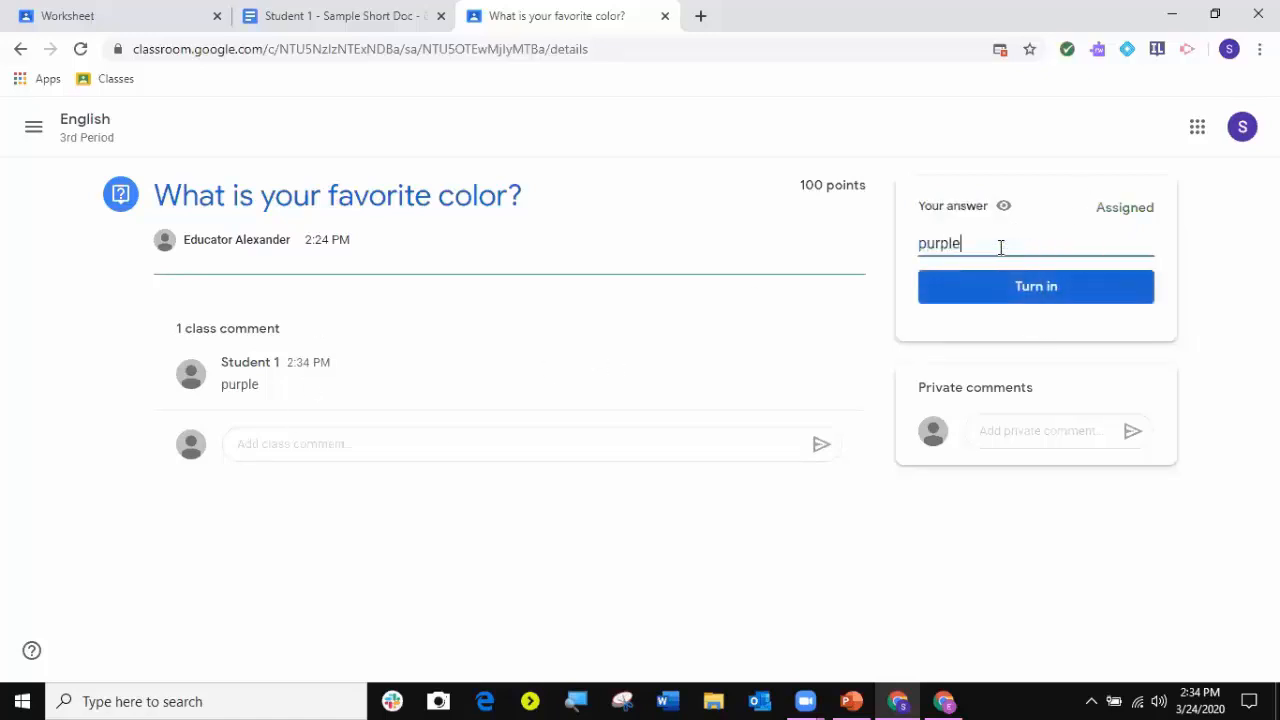
{"action": "left_click", "coordinate": [1014, 289]}
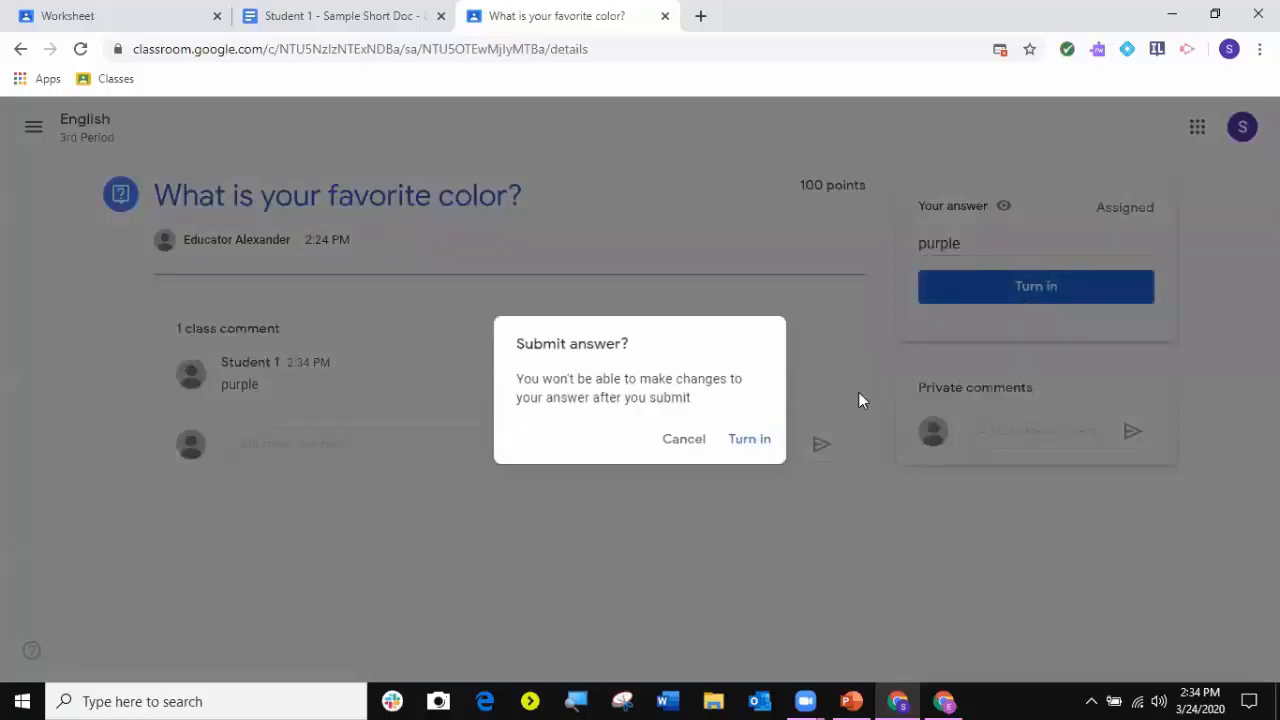
{"action": "left_click", "coordinate": [741, 441]}
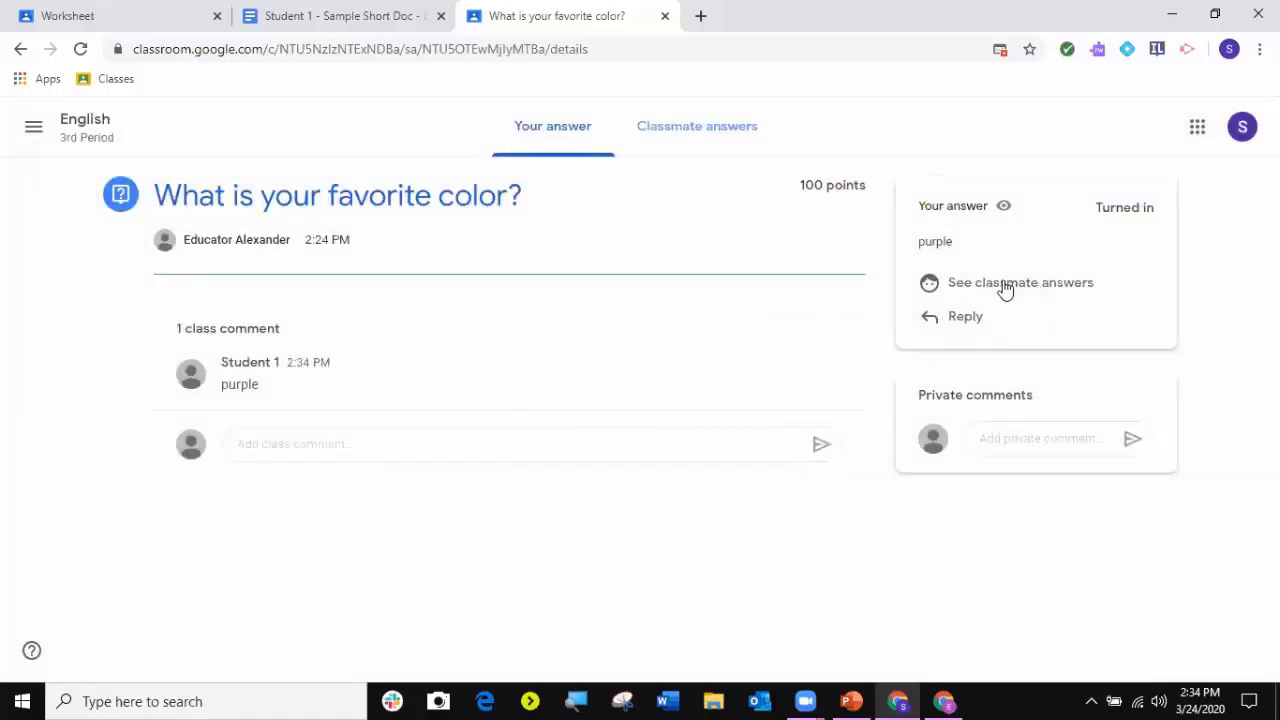
- Review the classmate answers and reply option for the favorite color question, then close it and return to the Worksheet assignment page
{"action": "left_click", "coordinate": [998, 286]}
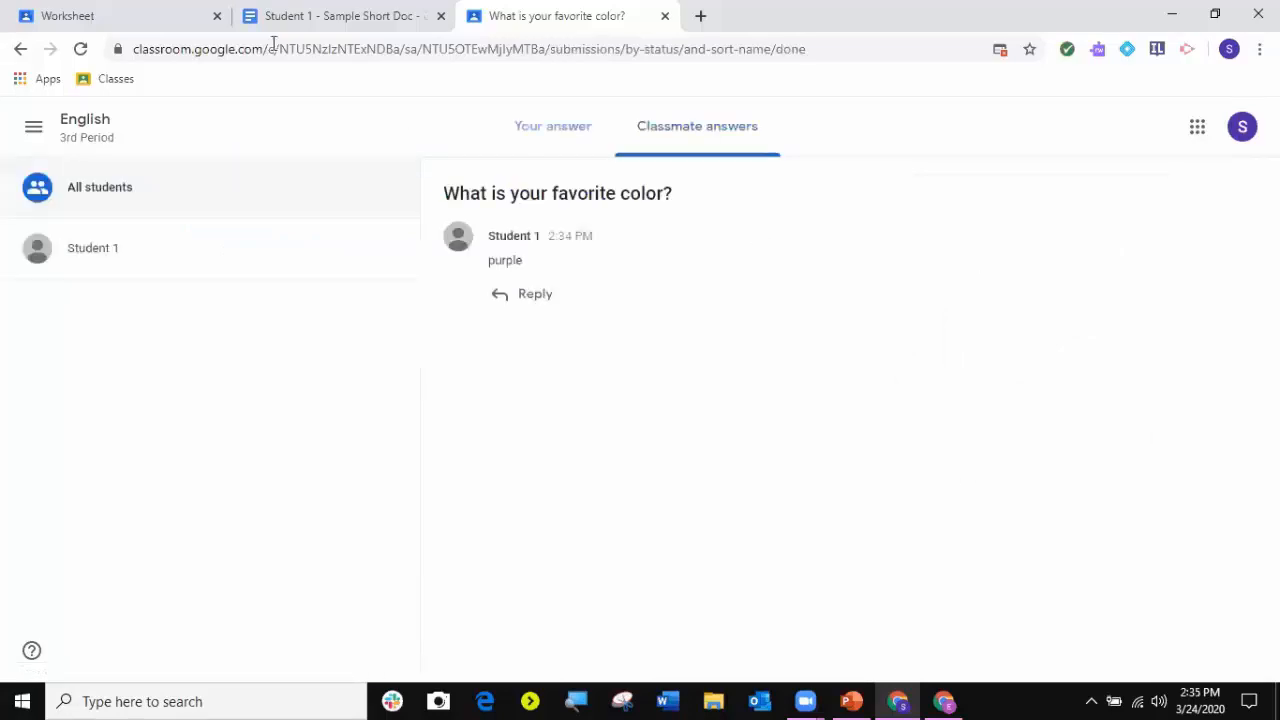
{"action": "left_click", "coordinate": [20, 48]}
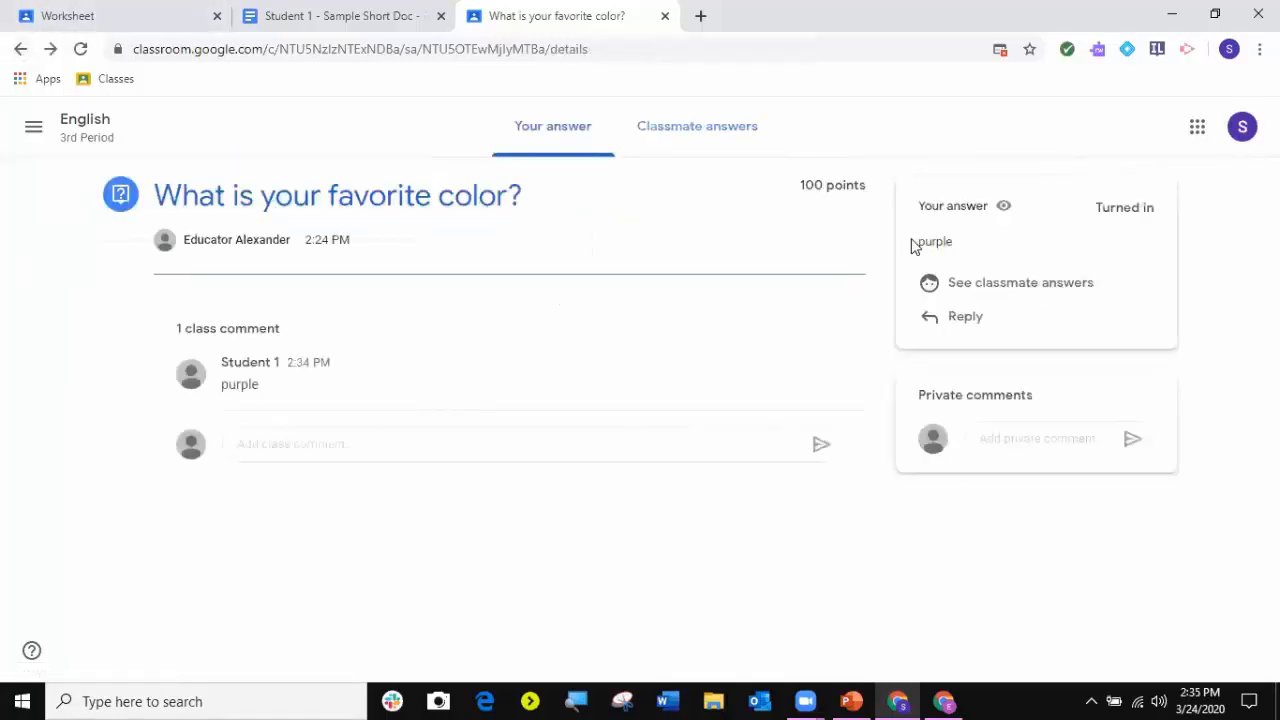
{"action": "left_click_drag", "start_coordinate": [912, 247], "coordinate": [960, 249]}
{"action": "left_click", "coordinate": [958, 318]}
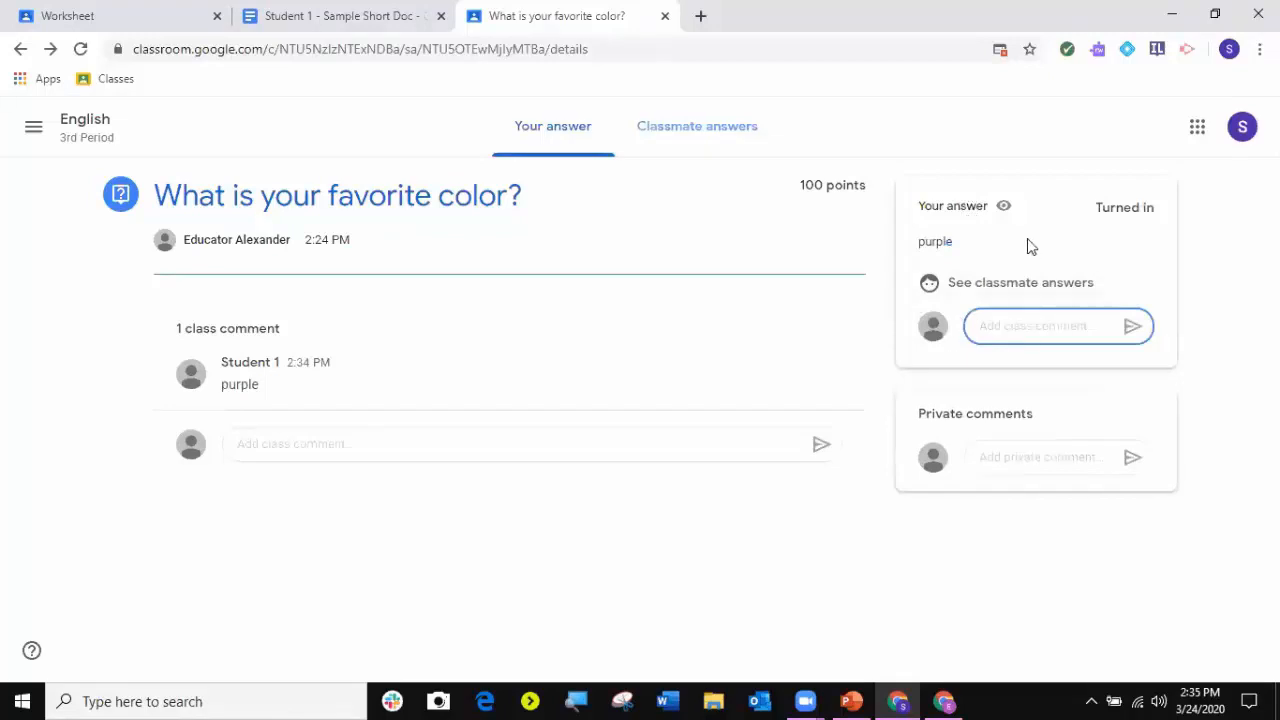
{"action": "left_click", "coordinate": [664, 16]}
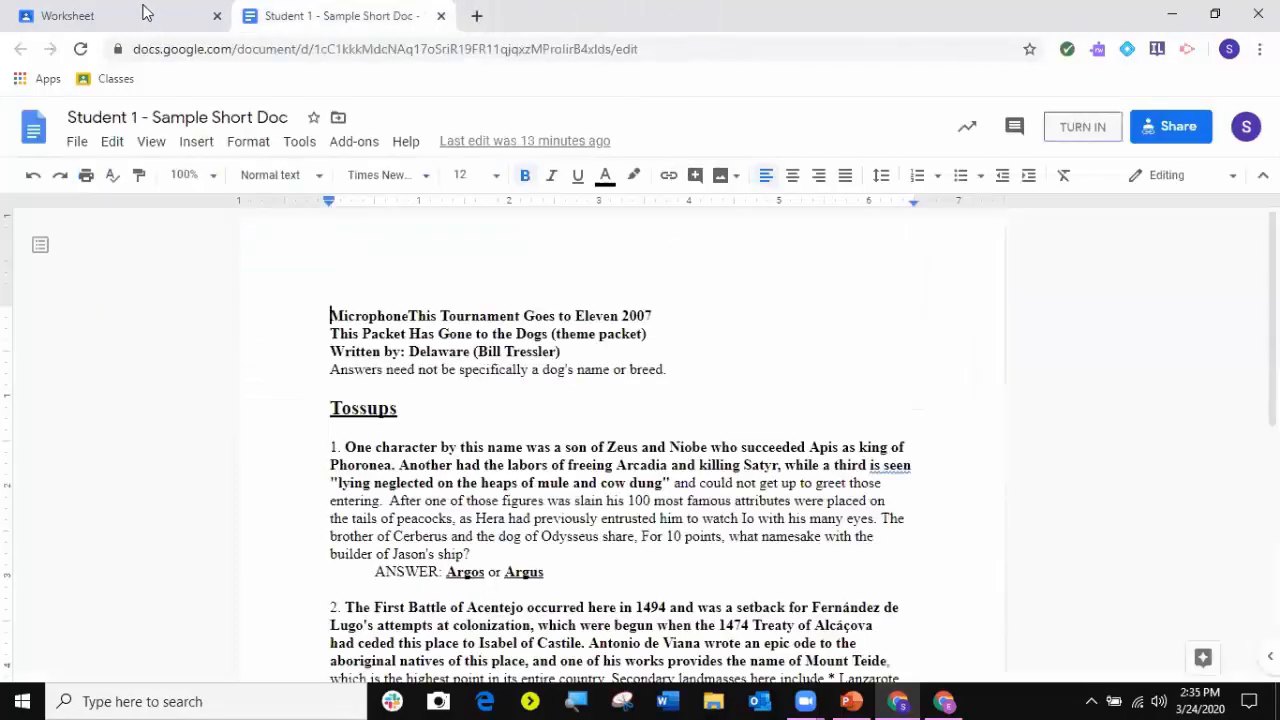
{"action": "left_click", "coordinate": [143, 12]}
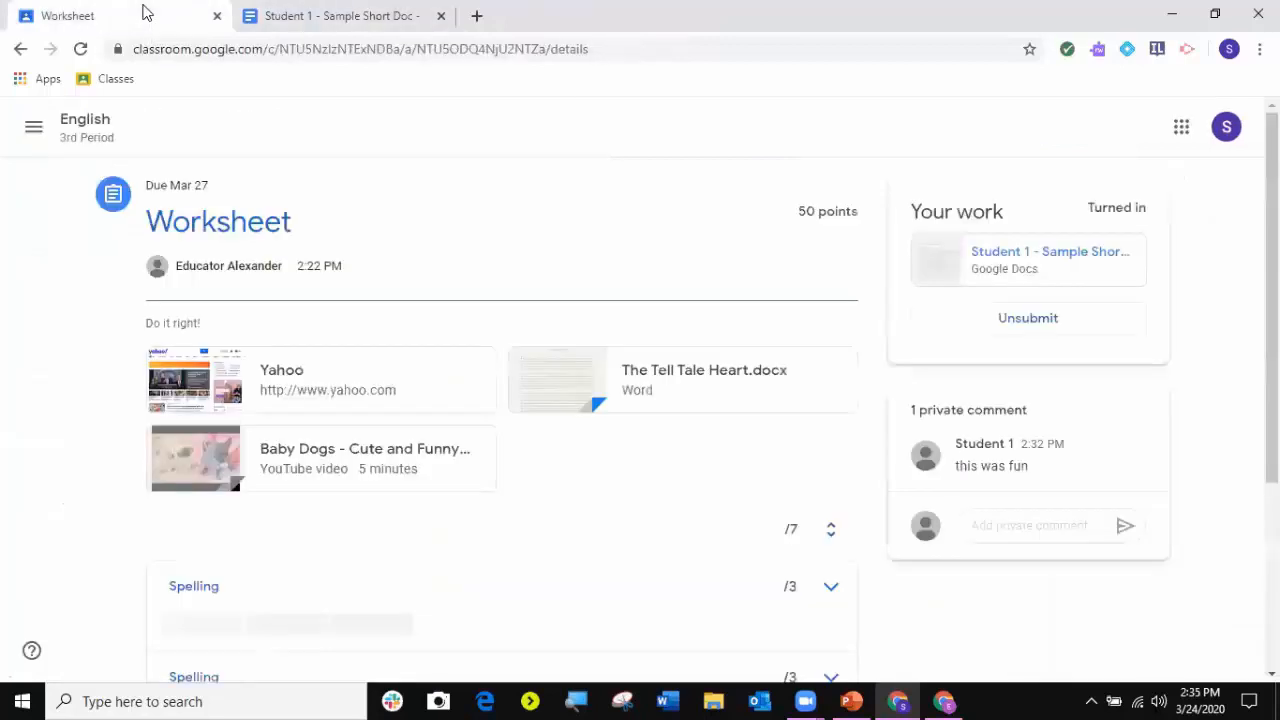
- Switch to the teacher's Classroom window and open Student 1's document from the turned-in work of the Worksheet assignment
{"action": "left_click", "coordinate": [960, 700]}
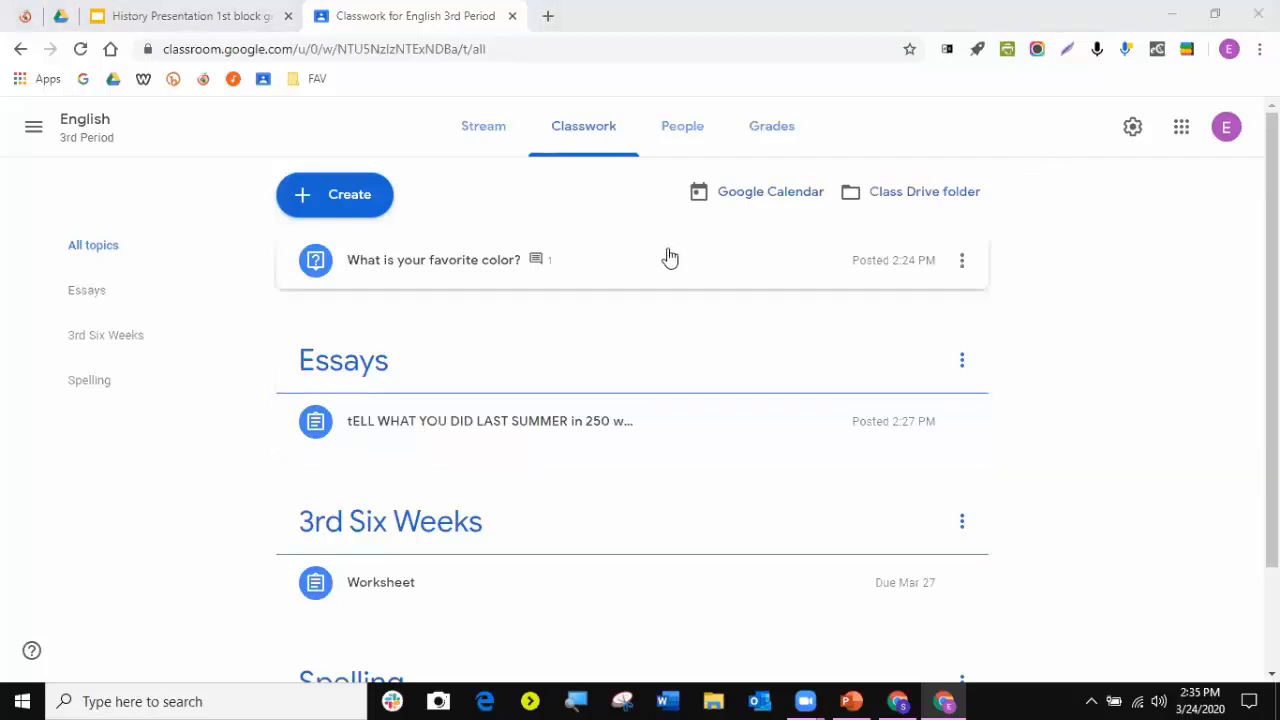
{"action": "scroll", "coordinate": [670, 258], "scroll_direction": "down", "scroll_amount": 1}
{"action": "scroll", "coordinate": [670, 258], "scroll_direction": "up", "scroll_amount": 1}
{"action": "scroll", "coordinate": [670, 258], "scroll_direction": "down", "scroll_amount": 2}
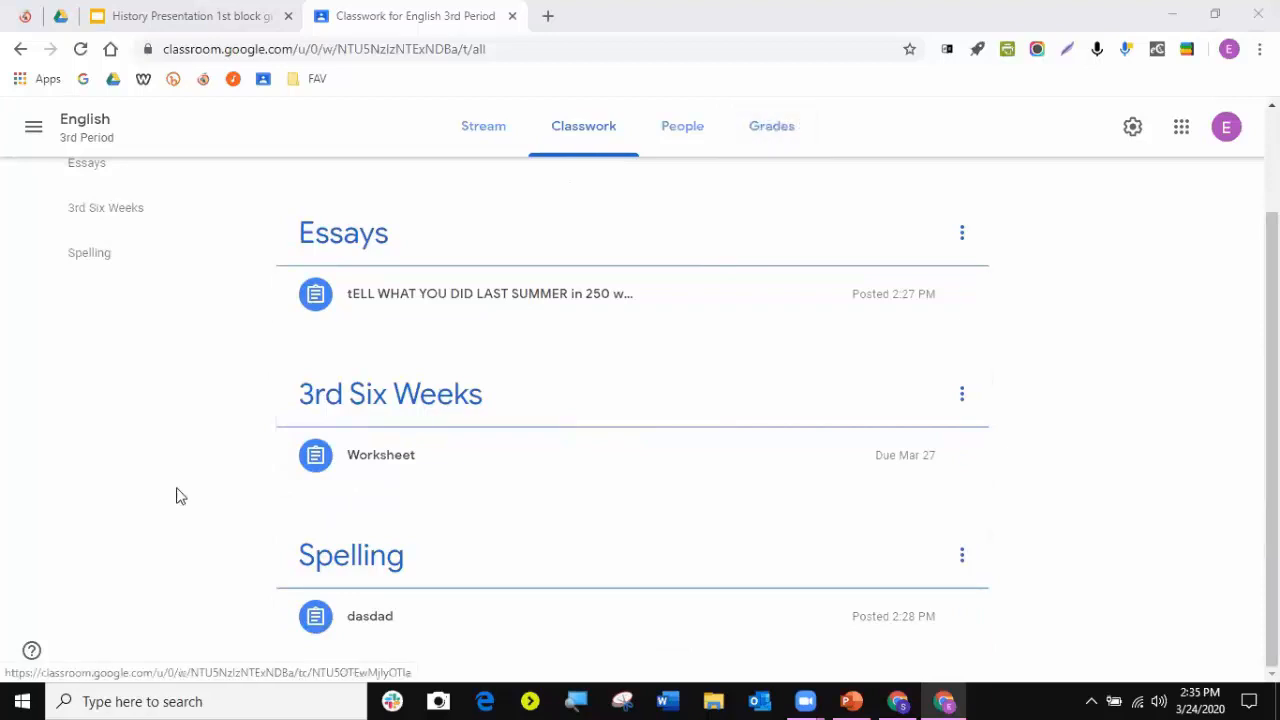
{"action": "left_click", "coordinate": [380, 465]}
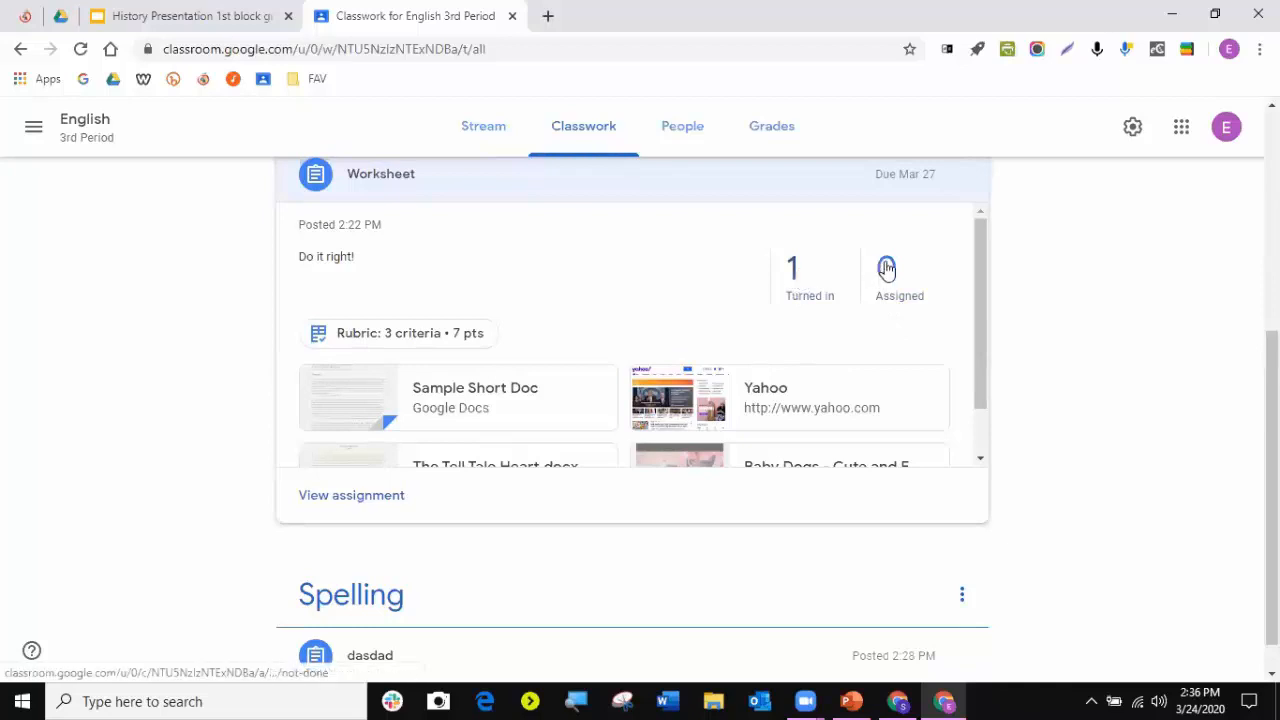
{"action": "left_click", "coordinate": [797, 270]}
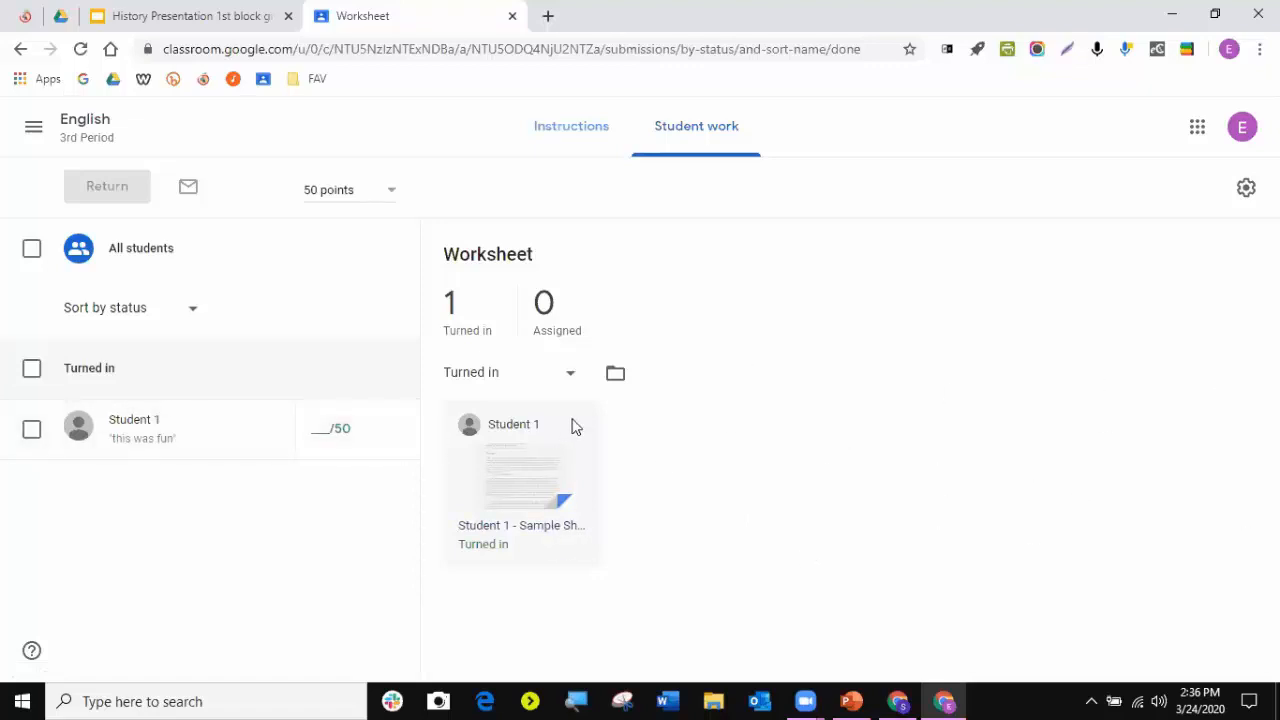
{"action": "left_click", "coordinate": [540, 456]}
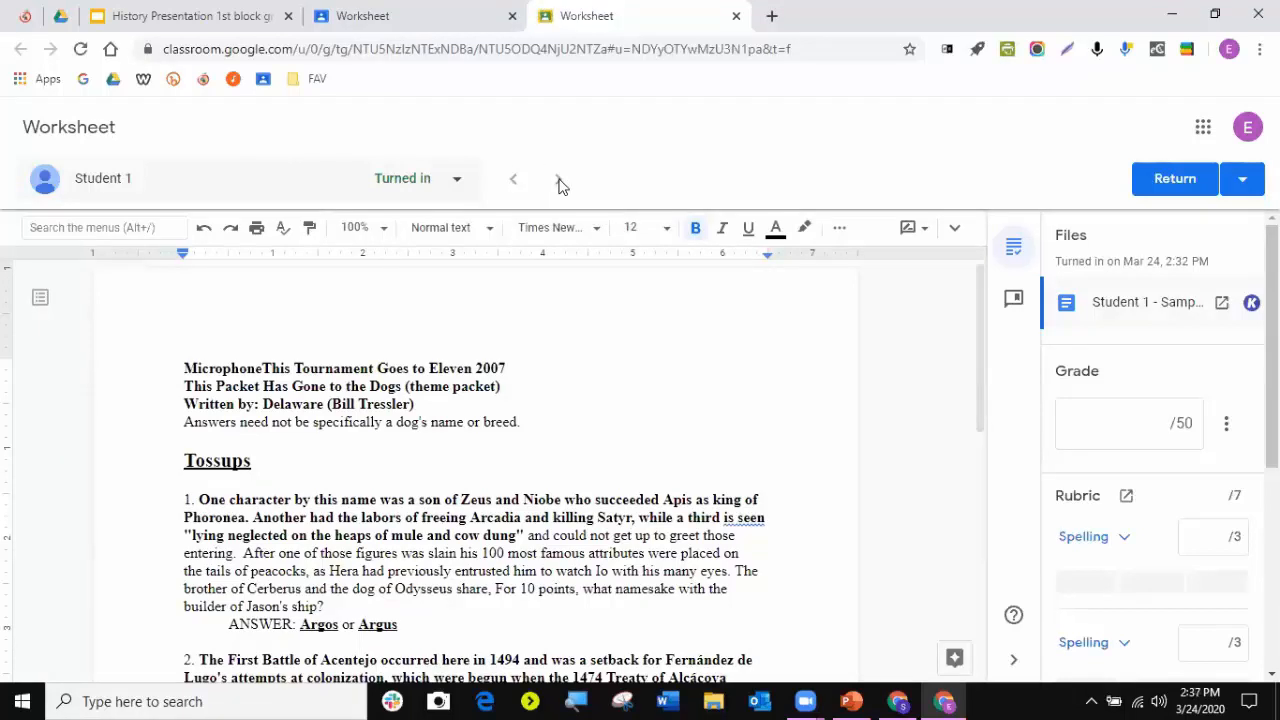
- Examine the student selector's sorting options, Student 1's submitted document, and the grade and rubric fields for the Worksheet
{"action": "left_click", "coordinate": [456, 182]}
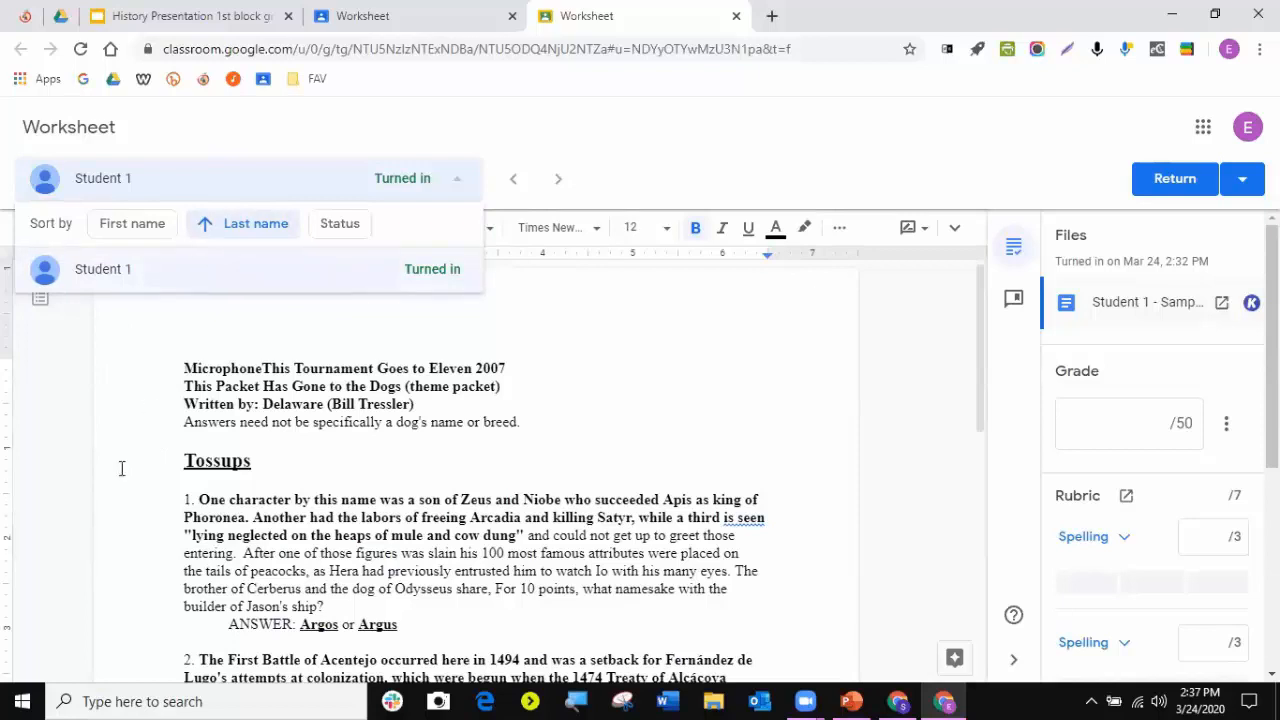
{"action": "left_click", "coordinate": [616, 149]}
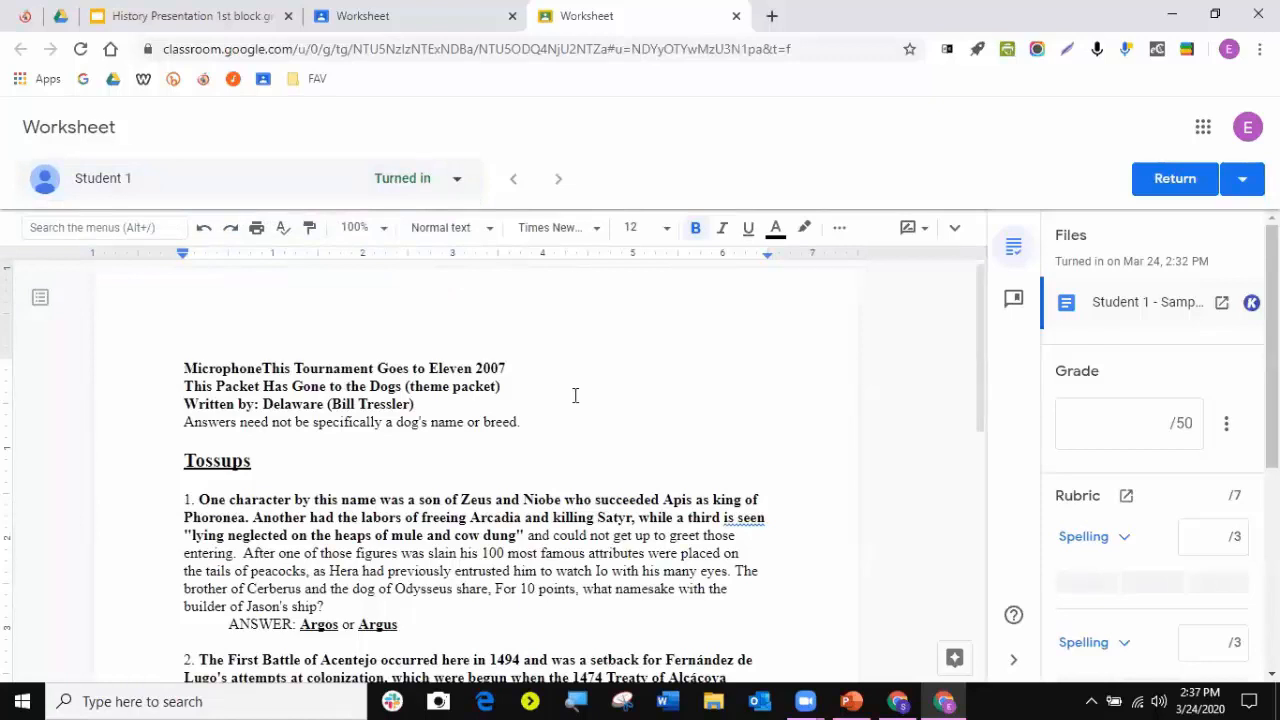
{"action": "scroll", "coordinate": [416, 488], "scroll_direction": "down", "scroll_amount": 2}
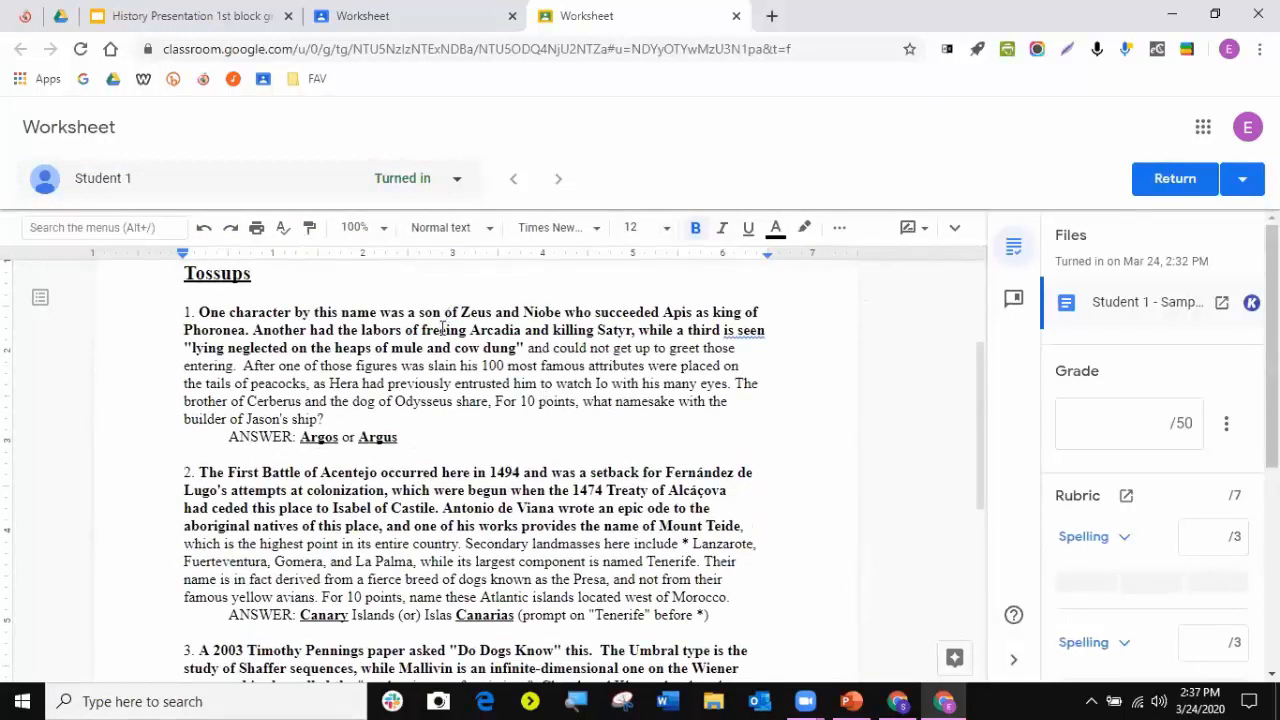
{"action": "scroll", "coordinate": [612, 396], "scroll_direction": "up", "scroll_amount": 2}
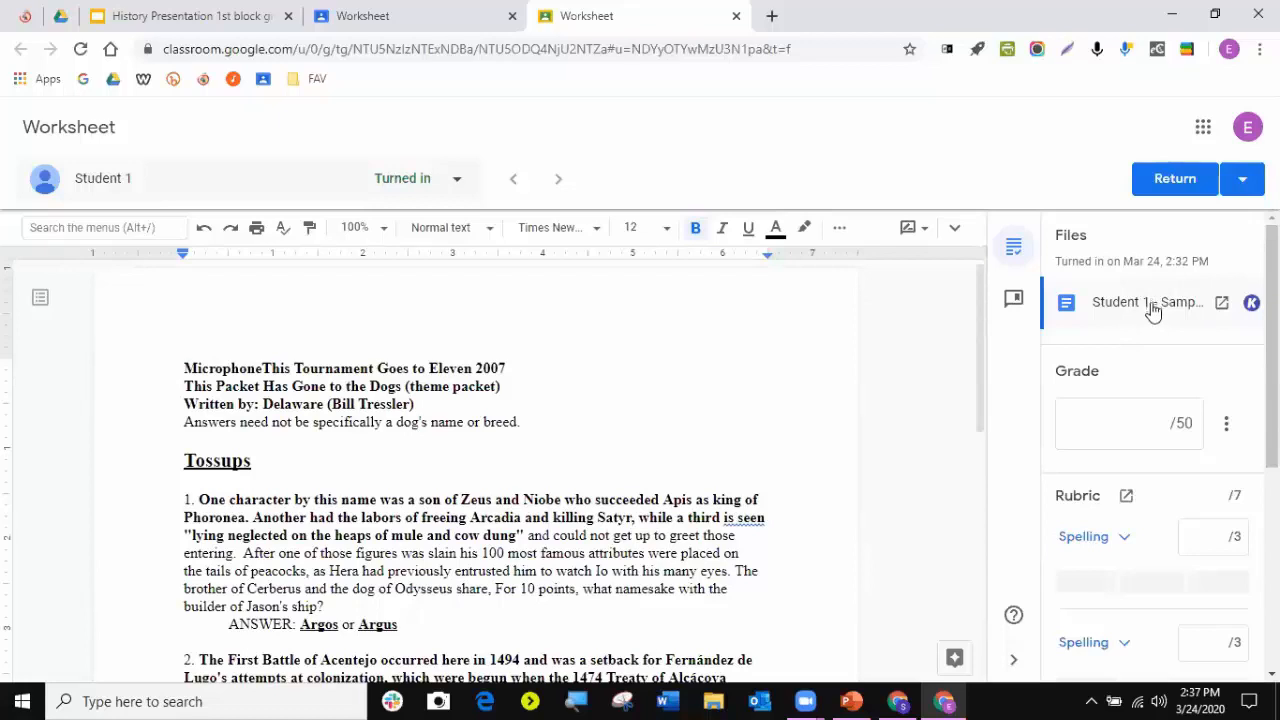
{"action": "scroll", "coordinate": [1155, 348], "scroll_direction": "down", "scroll_amount": 1}
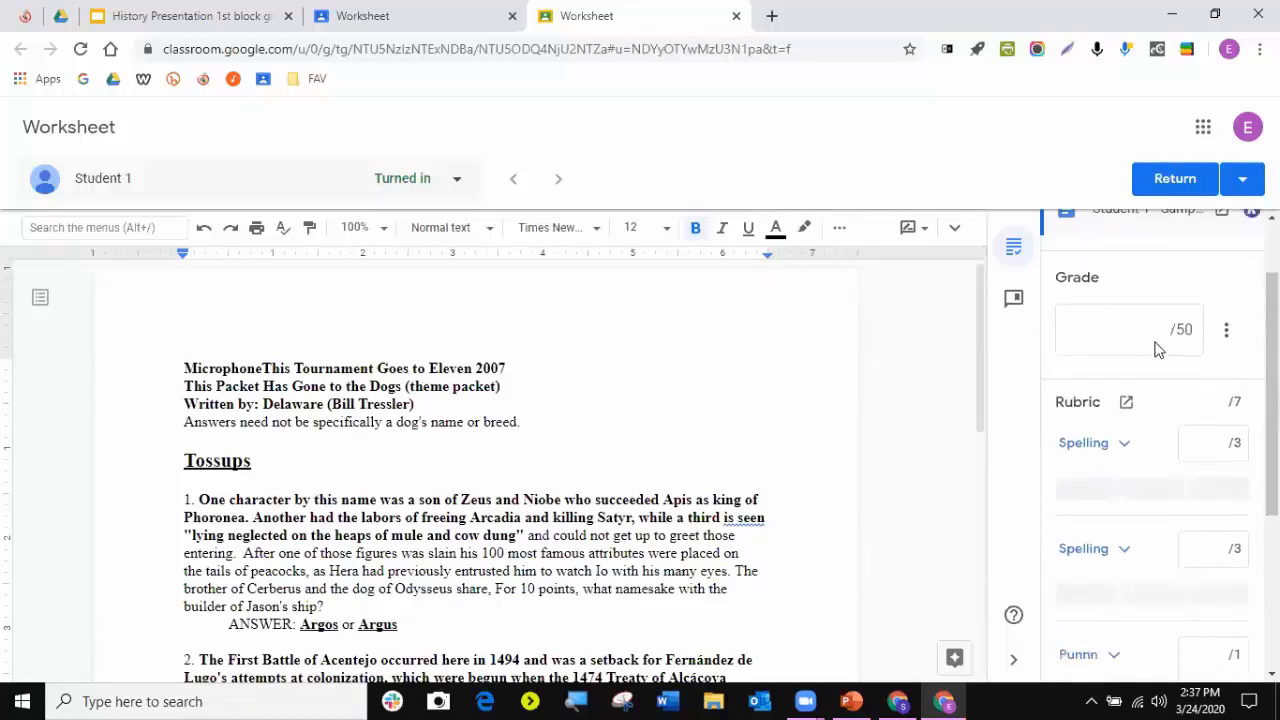
{"action": "left_click", "coordinate": [1165, 325]}
{"action": "scroll", "coordinate": [1145, 468], "scroll_direction": "down", "scroll_amount": 1}
{"action": "scroll", "coordinate": [1145, 468], "scroll_direction": "down", "scroll_amount": 1}
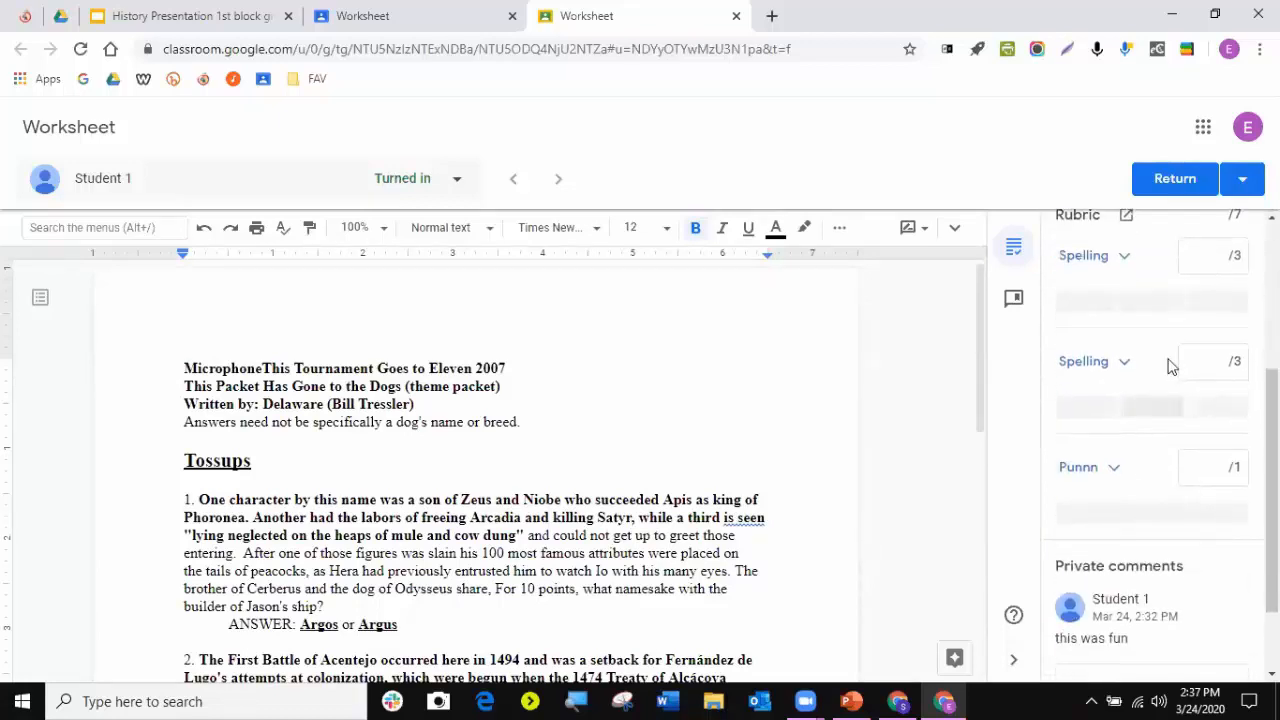
{"action": "scroll", "coordinate": [1226, 480], "scroll_direction": "up", "scroll_amount": 1}
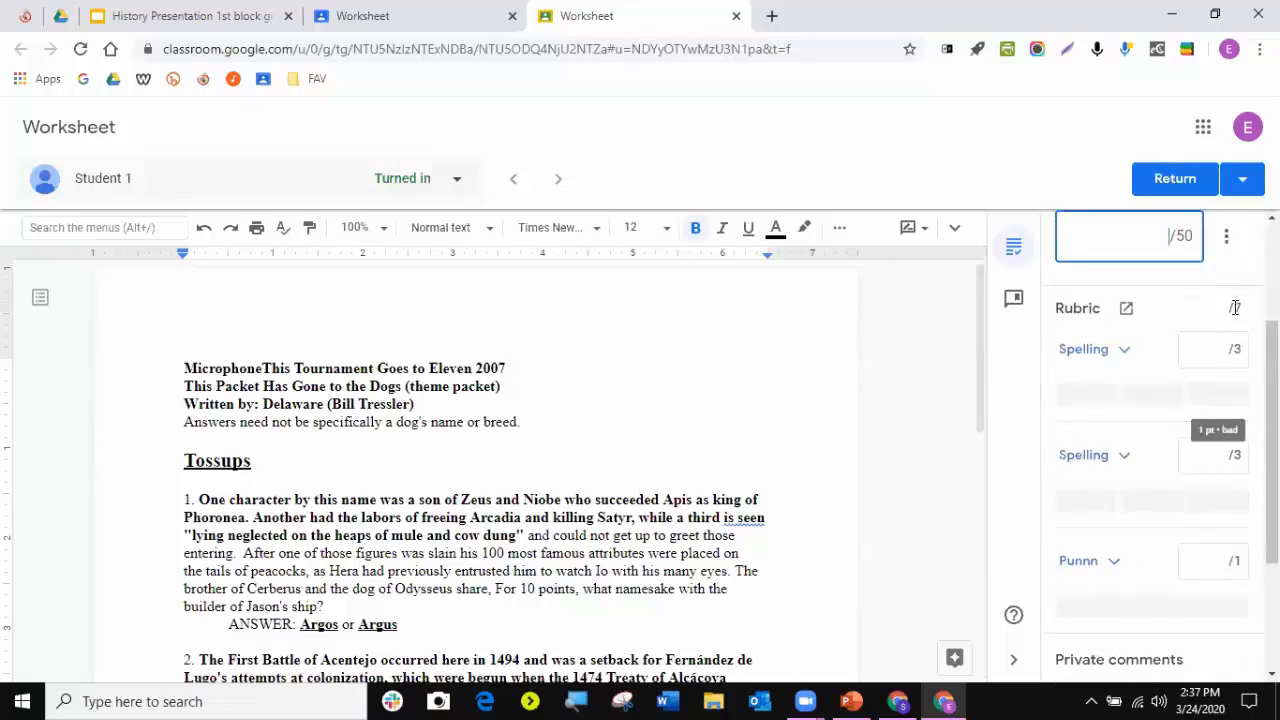
- Post "thanks!" as a private comment replying to Student 1 on the Worksheet submission
{"action": "scroll", "coordinate": [1211, 360], "scroll_direction": "down", "scroll_amount": 2}
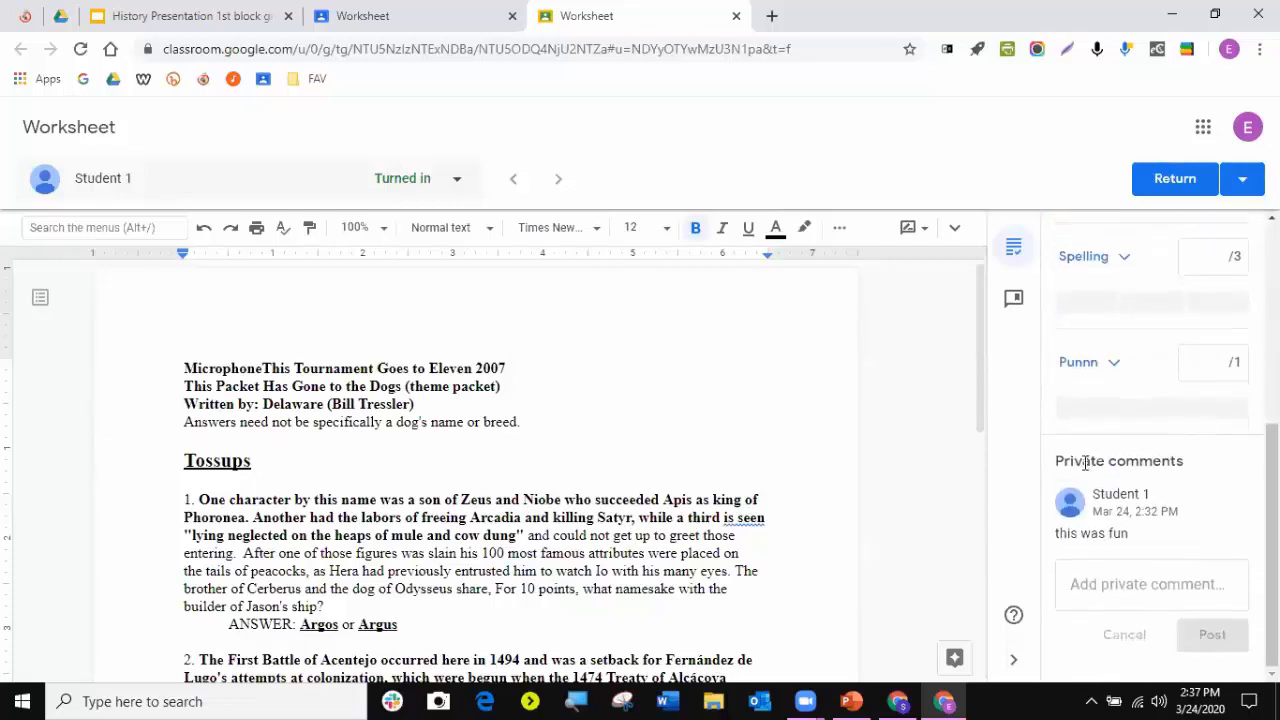
{"action": "left_click", "coordinate": [1163, 585]}
{"action": "type", "text": "thanks!"}
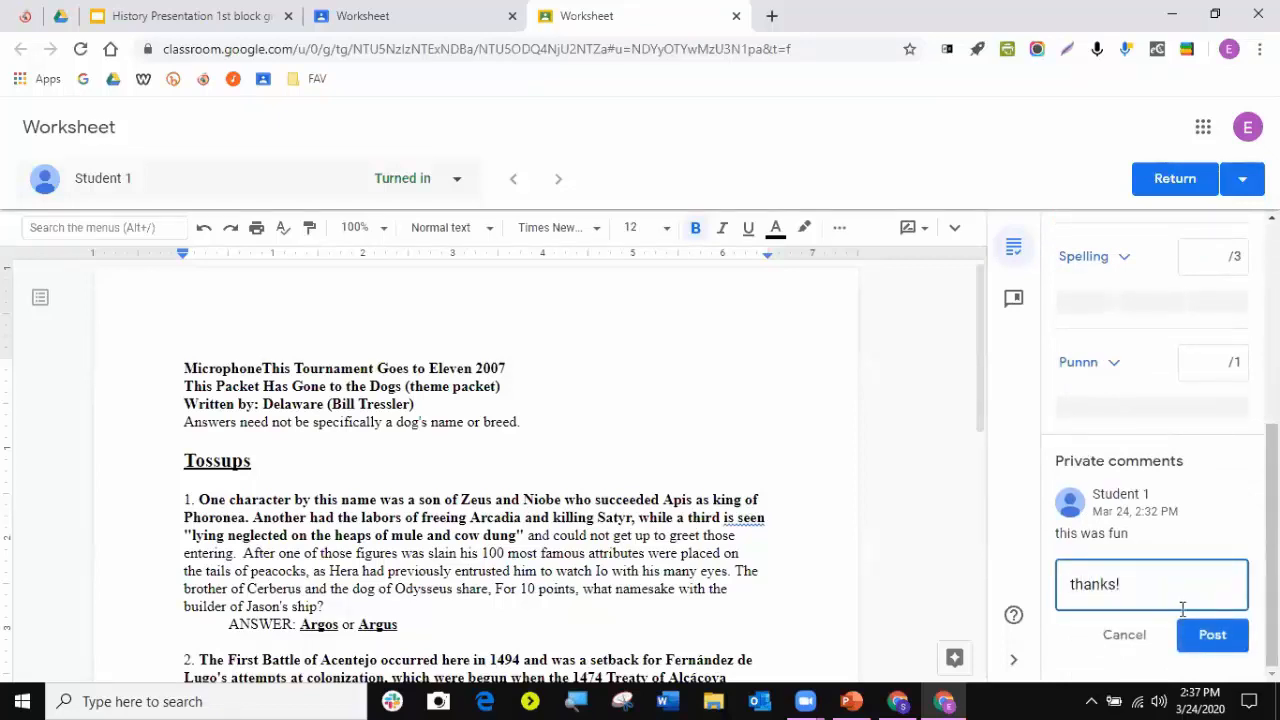
{"action": "left_click", "coordinate": [1203, 622]}
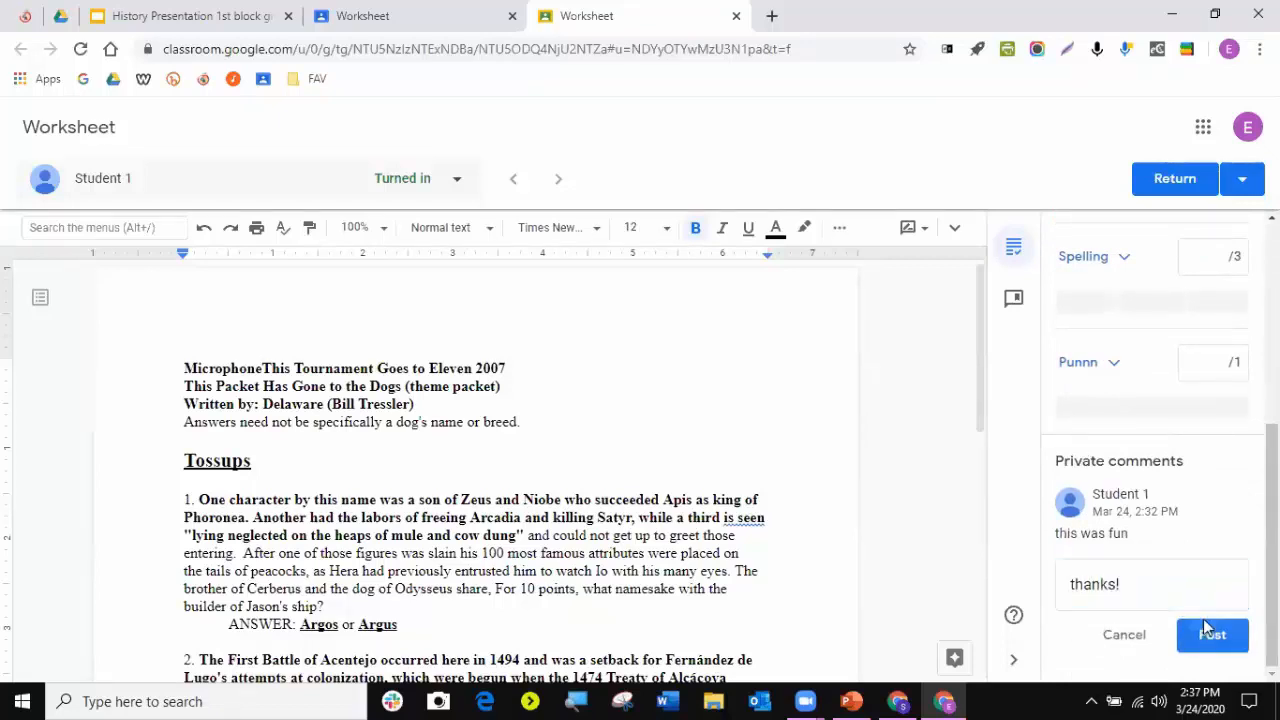
- Review the rating levels of the first Spelling criterion and the full Worksheet rubric on its own page, returning to the submission
{"action": "scroll", "coordinate": [1176, 572], "scroll_direction": "up", "scroll_amount": 5}
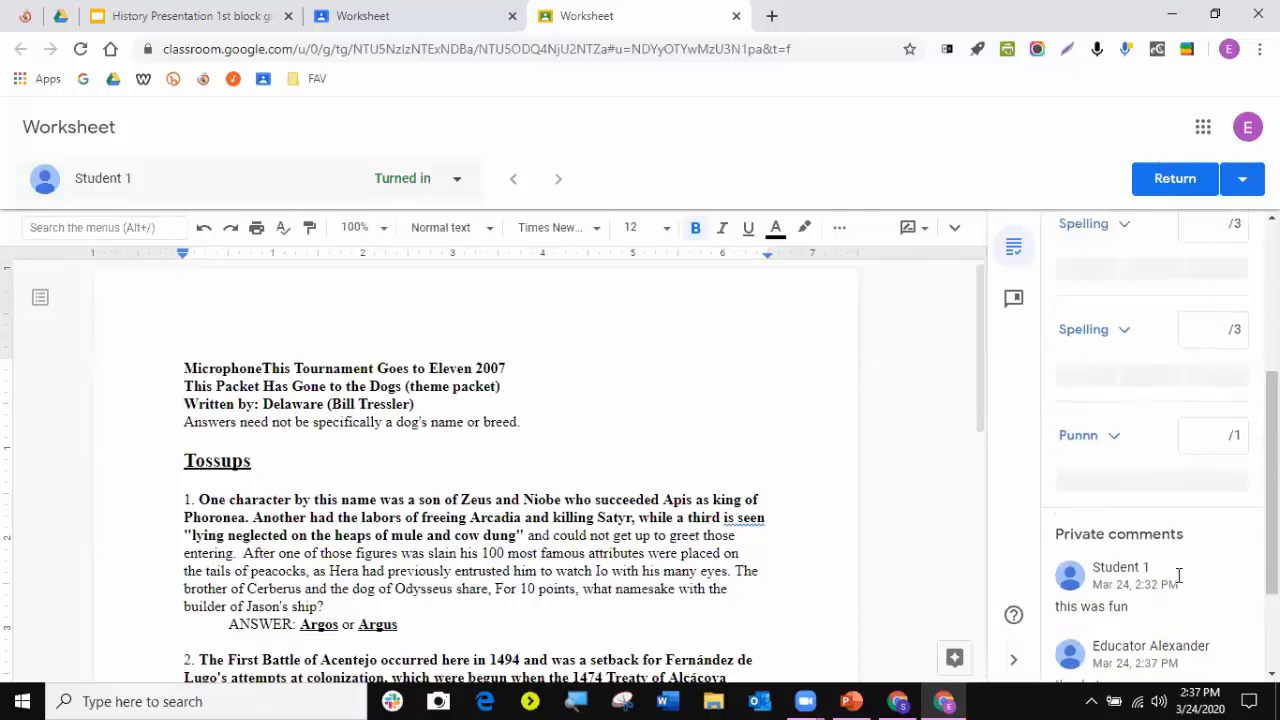
{"action": "scroll", "coordinate": [1178, 584], "scroll_direction": "down", "scroll_amount": 4}
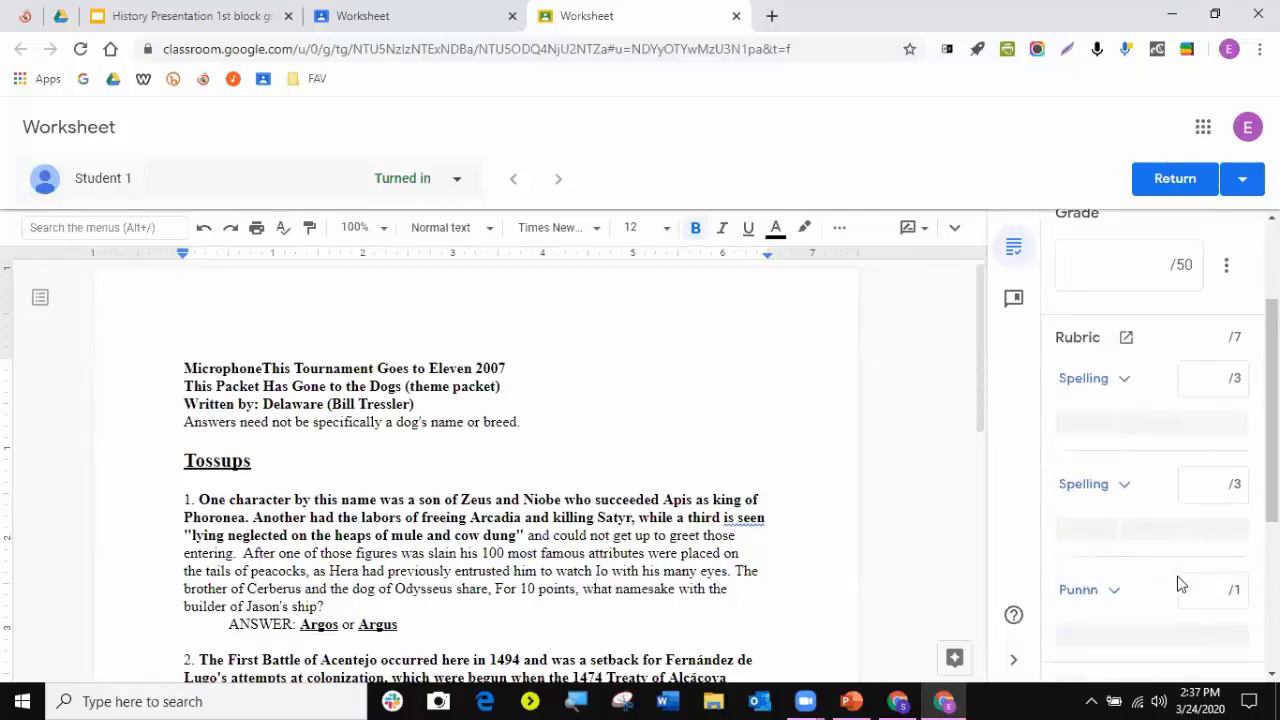
{"action": "scroll", "coordinate": [1143, 443], "scroll_direction": "up", "scroll_amount": 2}
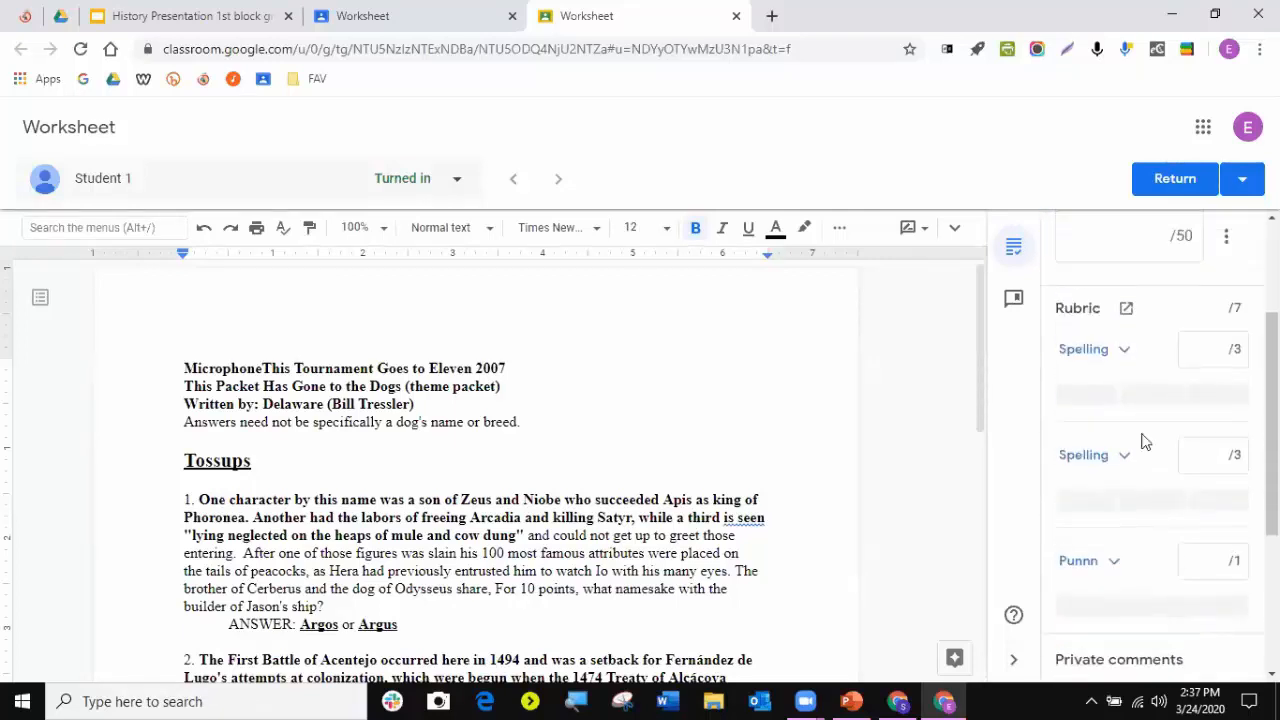
{"action": "left_click", "coordinate": [1124, 352]}
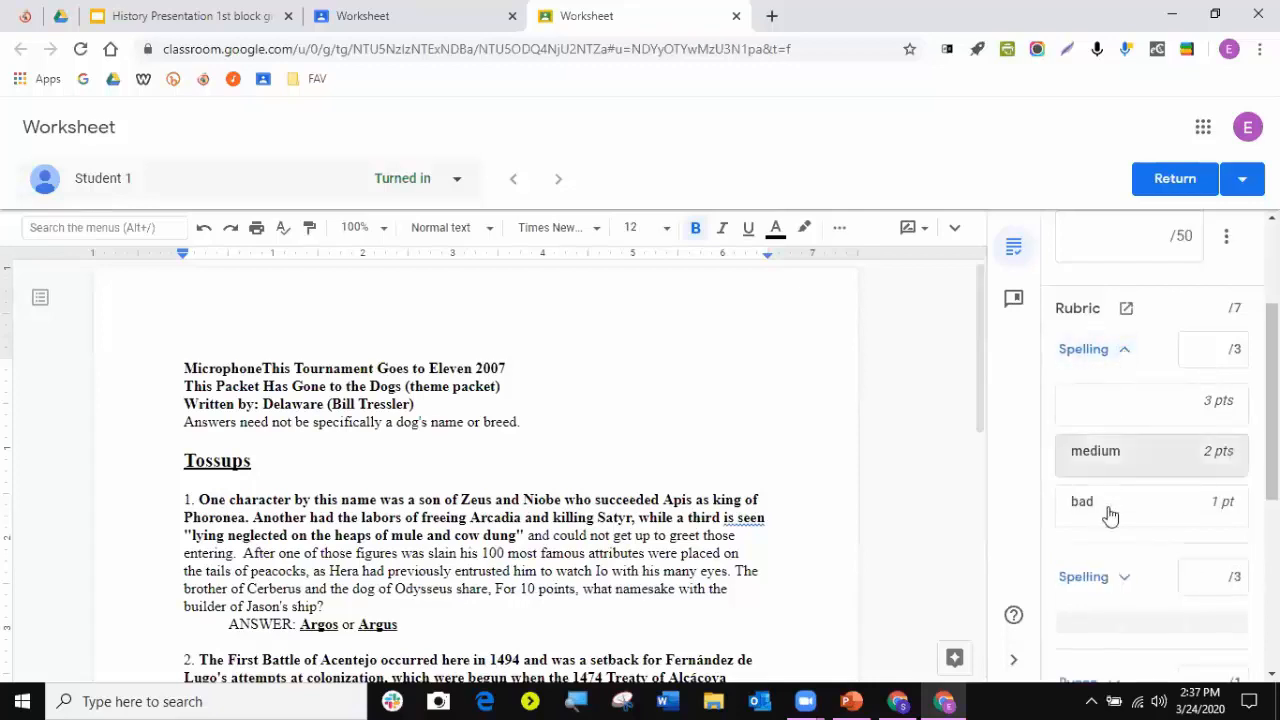
{"action": "left_click", "coordinate": [1124, 349]}
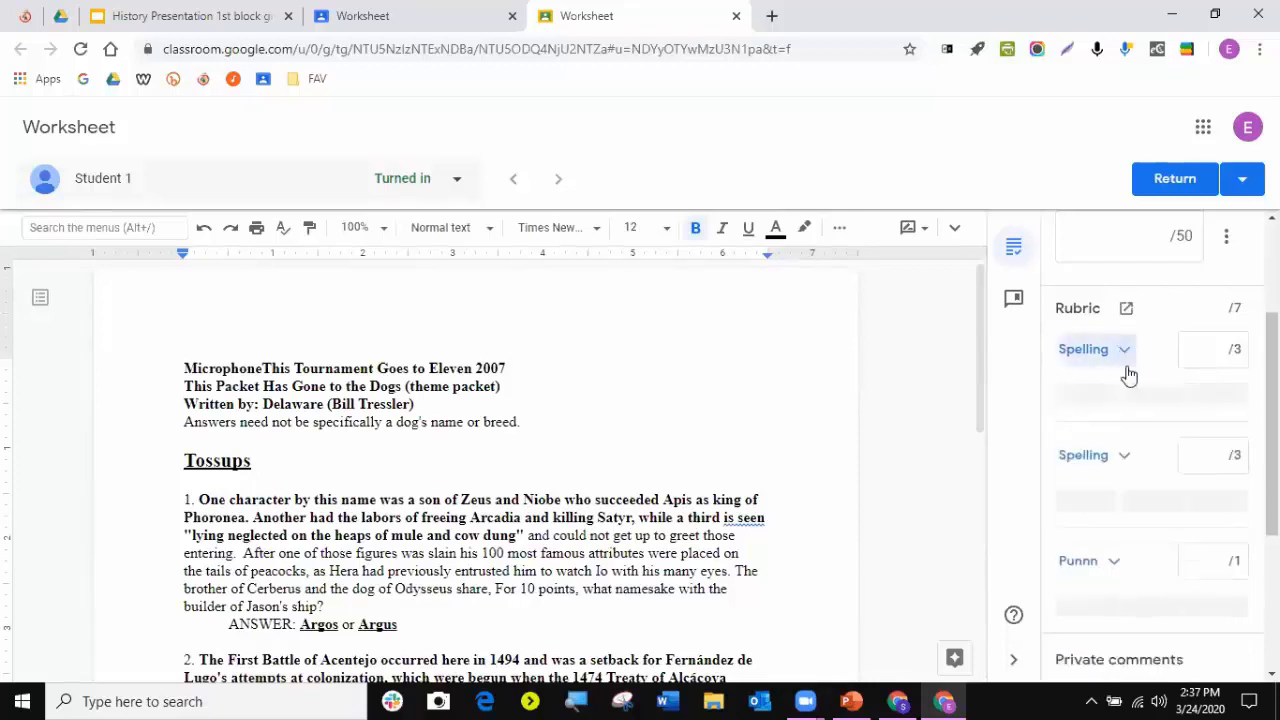
{"action": "left_click", "coordinate": [1128, 307]}
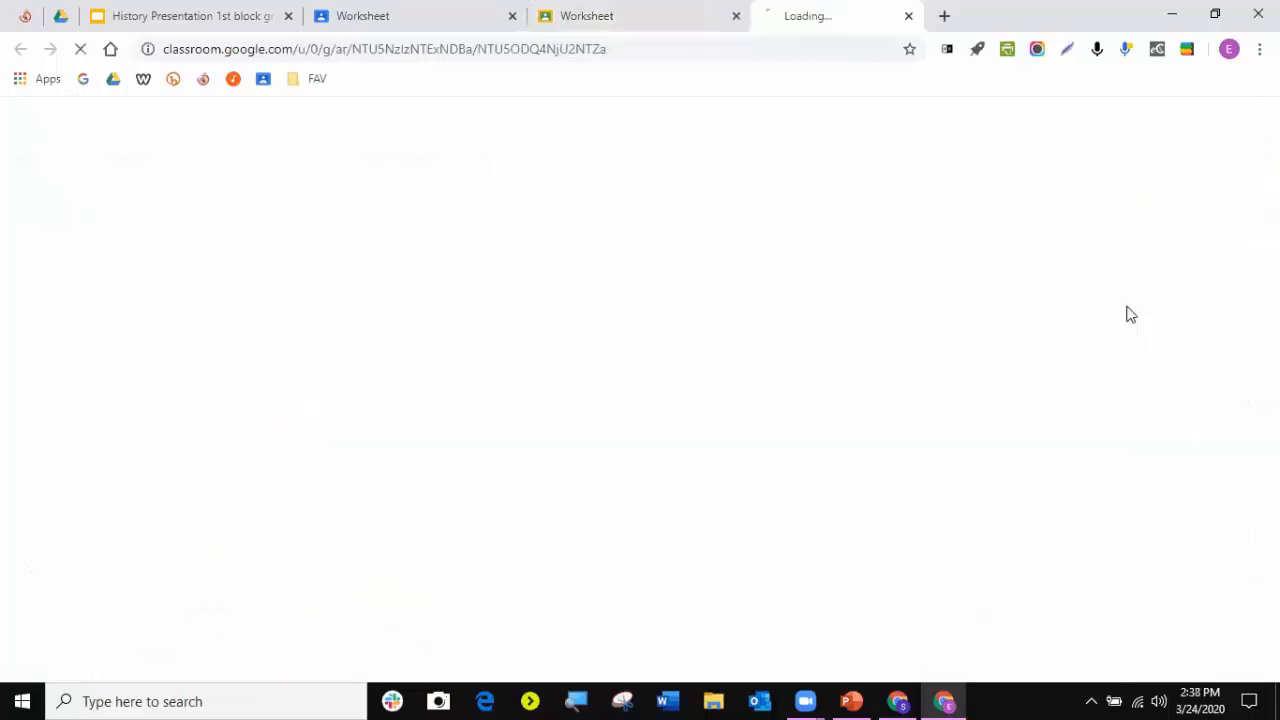
{"action": "scroll", "coordinate": [786, 422], "scroll_direction": "down", "scroll_amount": 3}
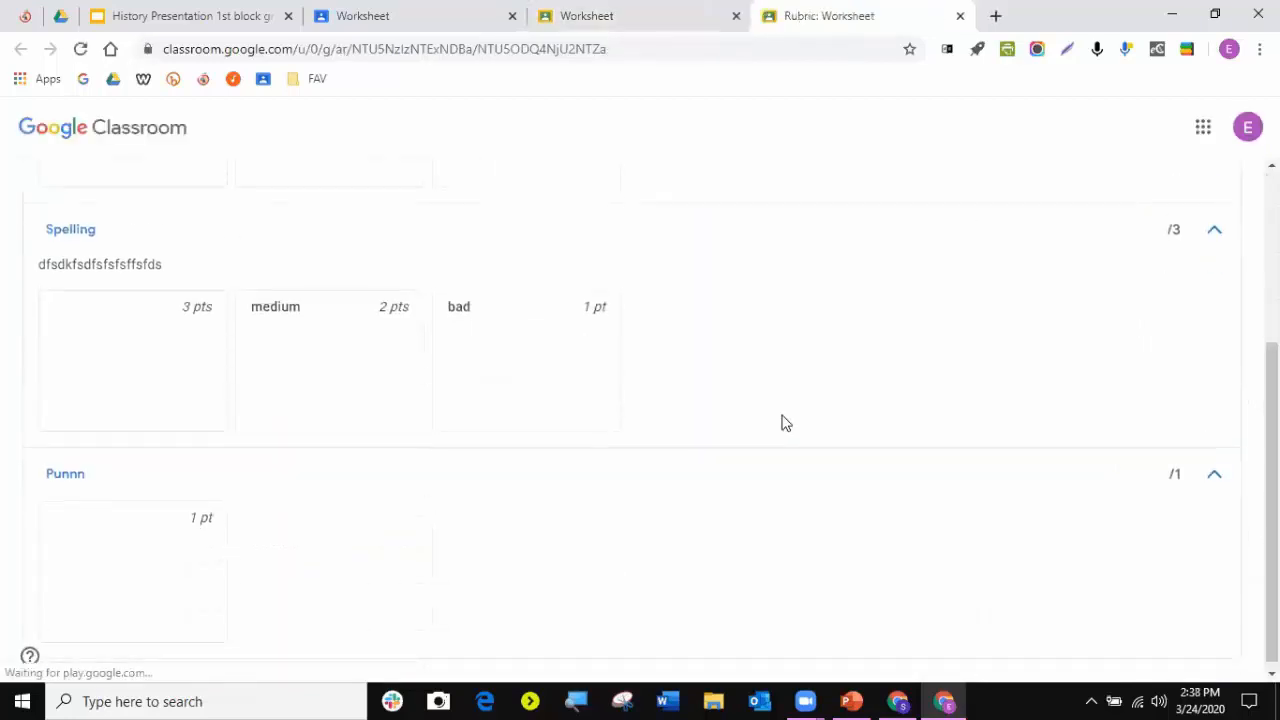
{"action": "scroll", "coordinate": [786, 422], "scroll_direction": "up", "scroll_amount": 3}
{"action": "left_click", "coordinate": [960, 18]}
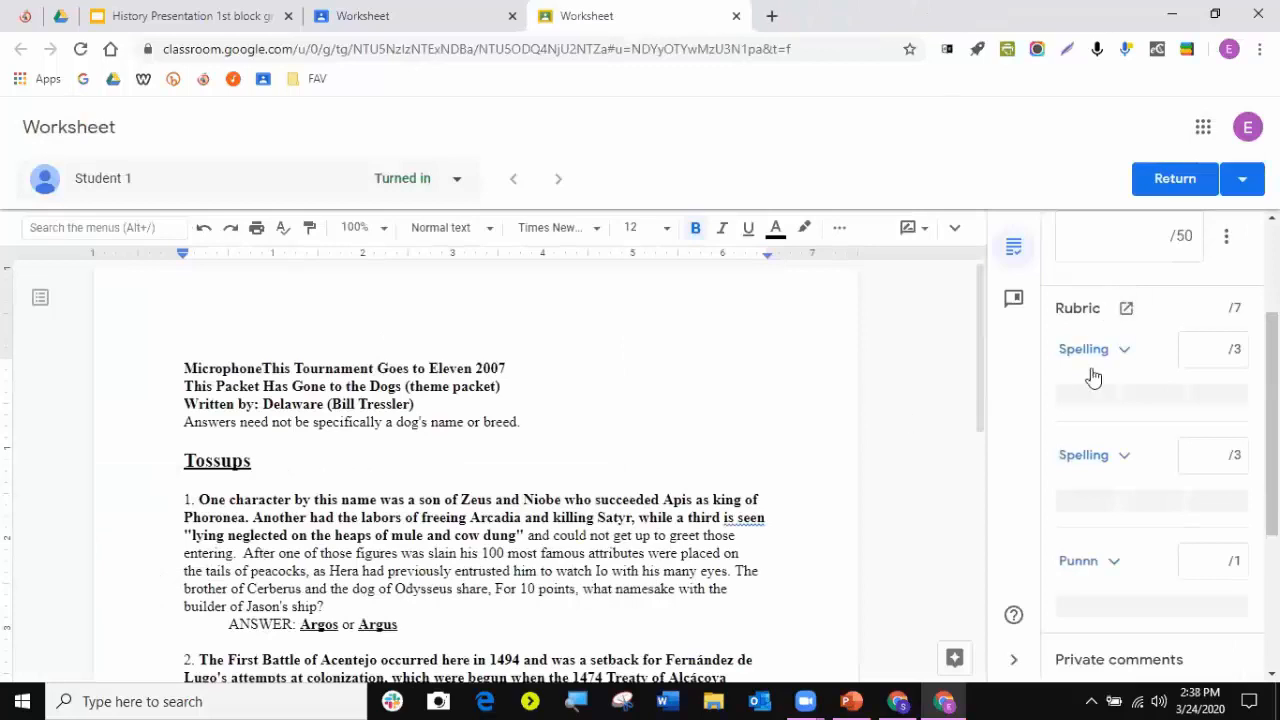
{"action": "scroll", "coordinate": [1237, 527], "scroll_direction": "up", "scroll_amount": 2}
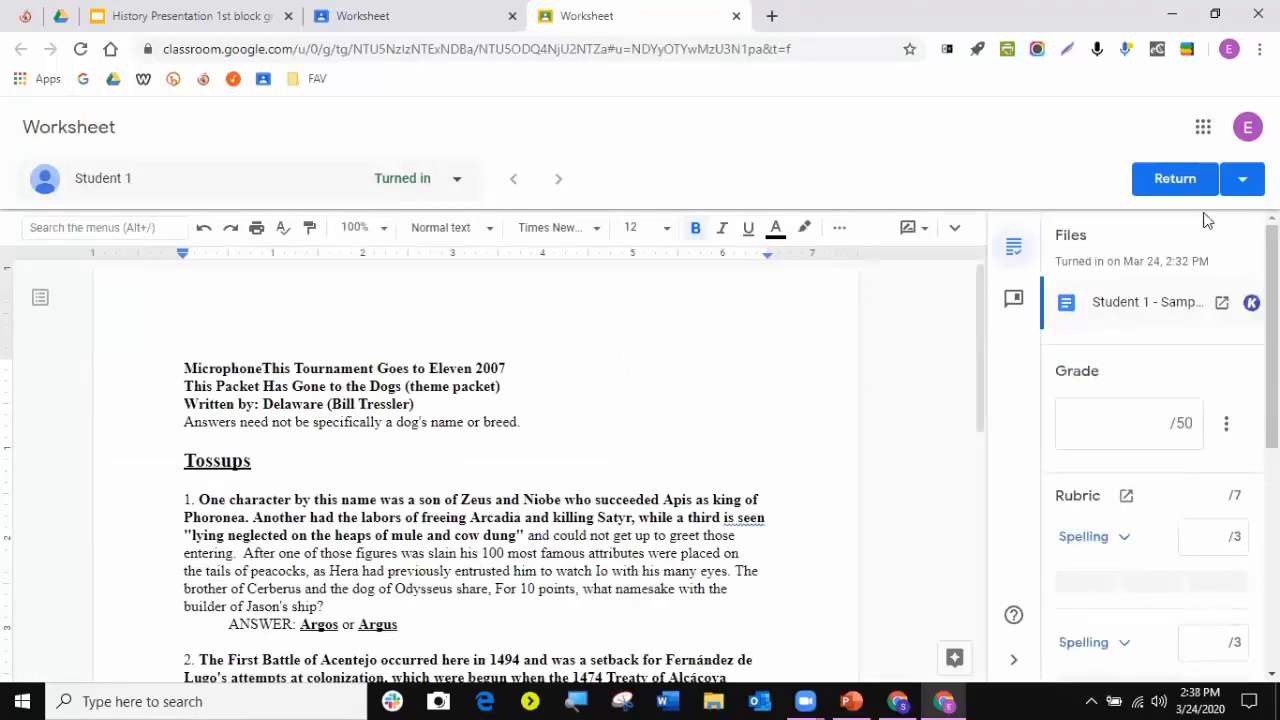
{"action": "left_click", "coordinate": [1168, 420]}
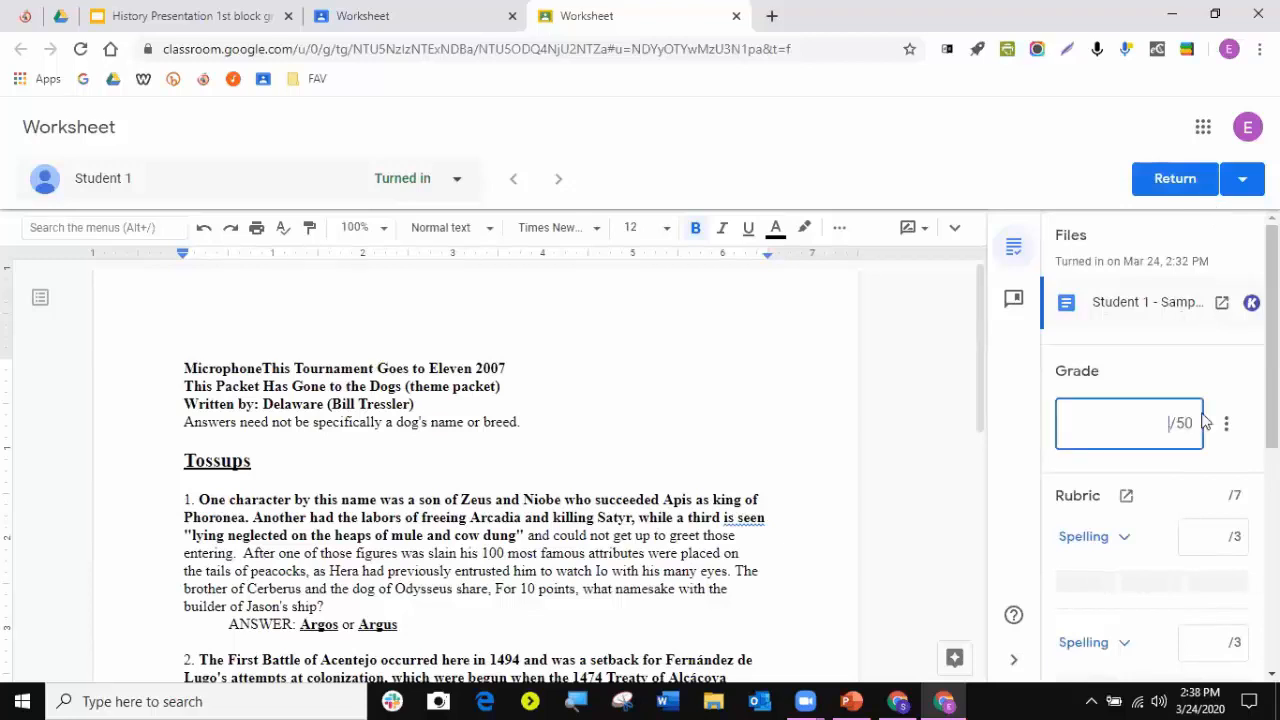
{"action": "type", "text": "45"}
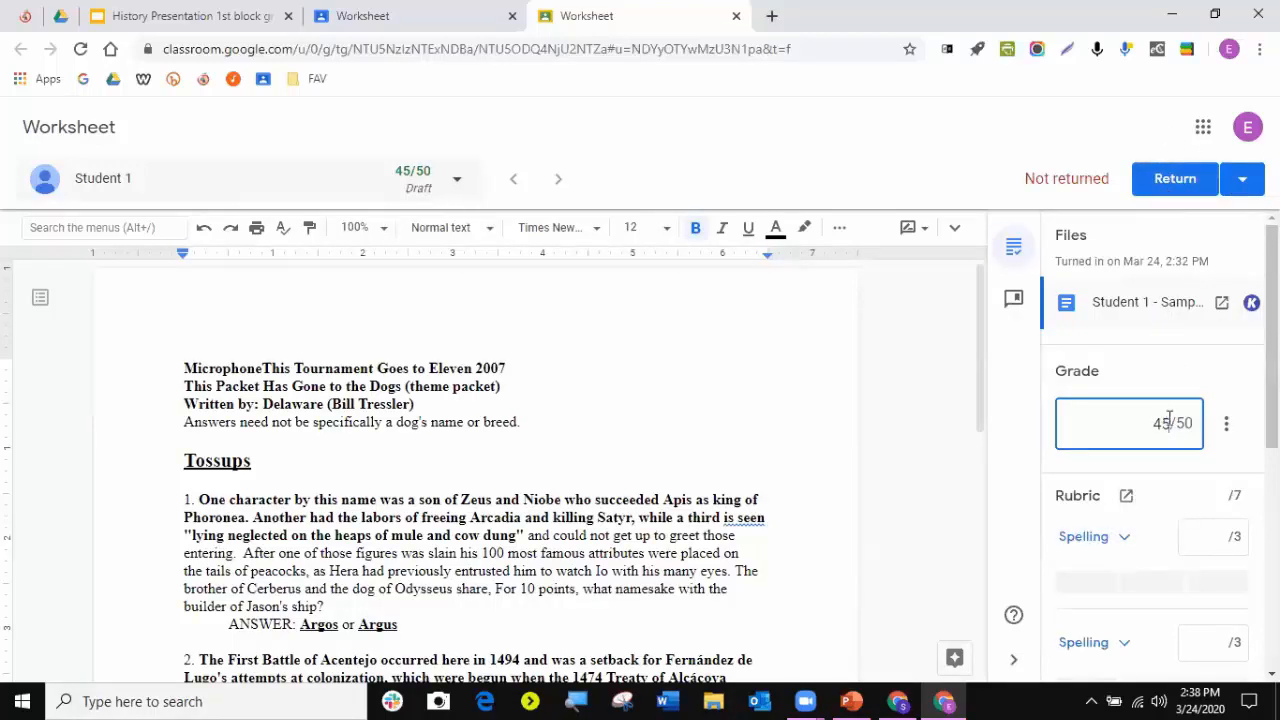
{"action": "left_click_drag", "start_coordinate": [1168, 424], "coordinate": [1132, 411]}
{"action": "key", "text": "BackSpace"}
{"action": "scroll", "coordinate": [1112, 472], "scroll_direction": "down", "scroll_amount": 5}
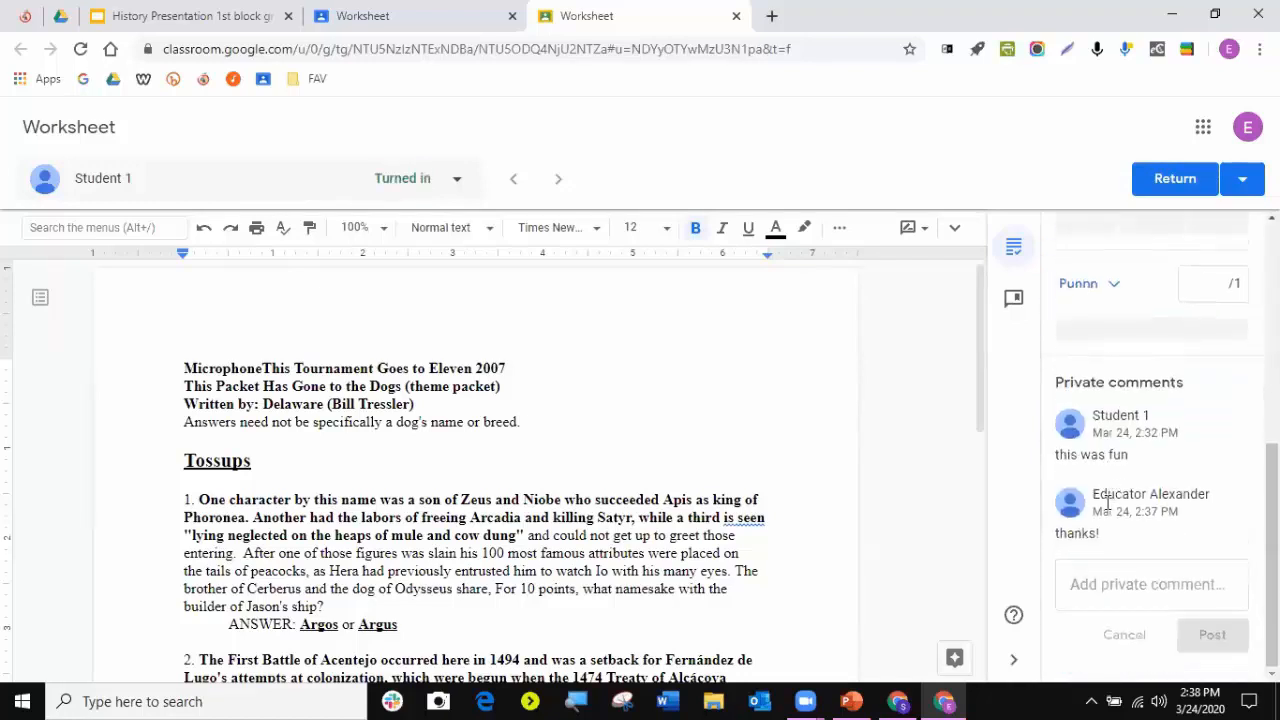
{"action": "left_click", "coordinate": [1139, 592]}
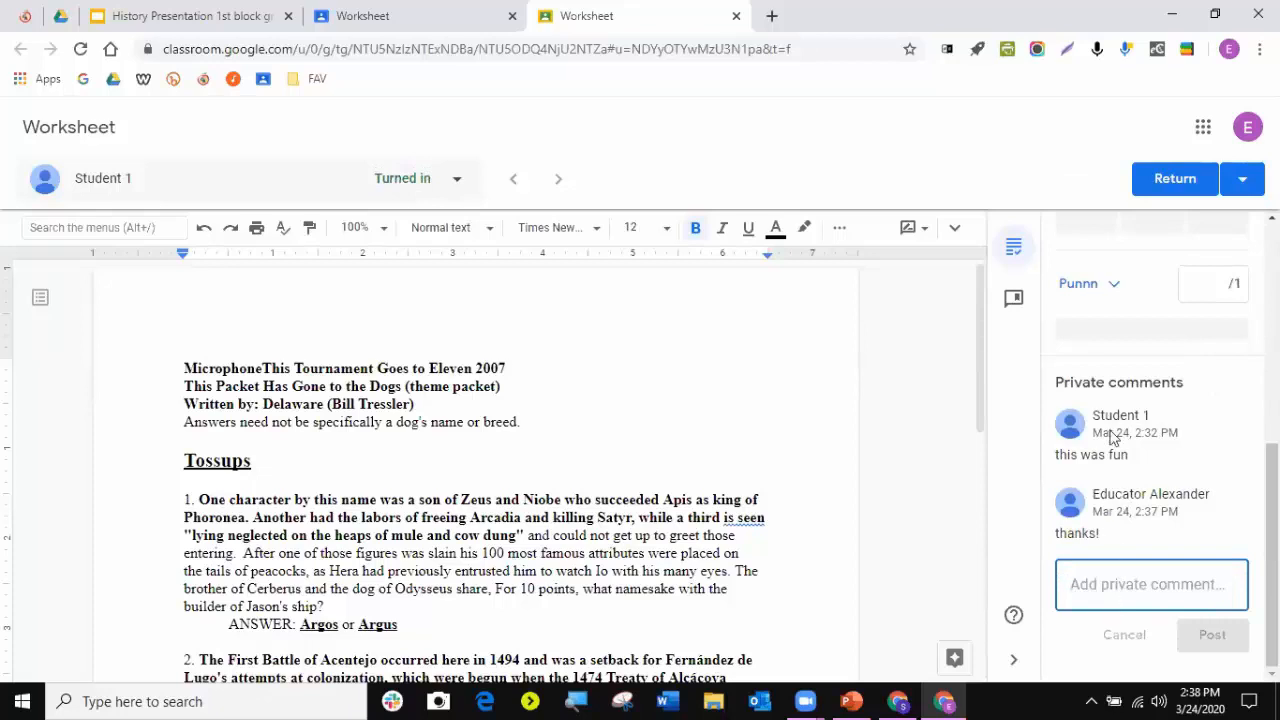
{"action": "scroll", "coordinate": [1150, 450], "scroll_direction": "up", "scroll_amount": 5}
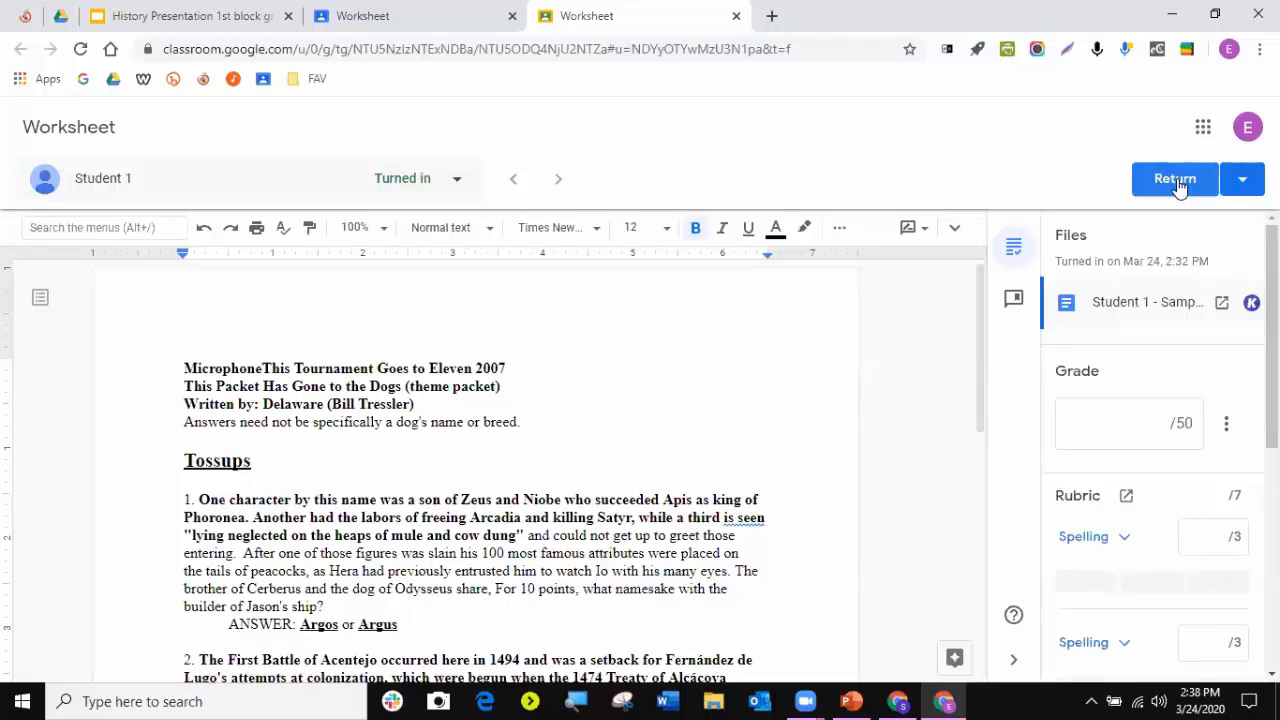
- Set Student 1's draft grade for the Worksheet to 45 out of 50
{"action": "left_click", "coordinate": [1165, 420]}
{"action": "type", "text": "45"}
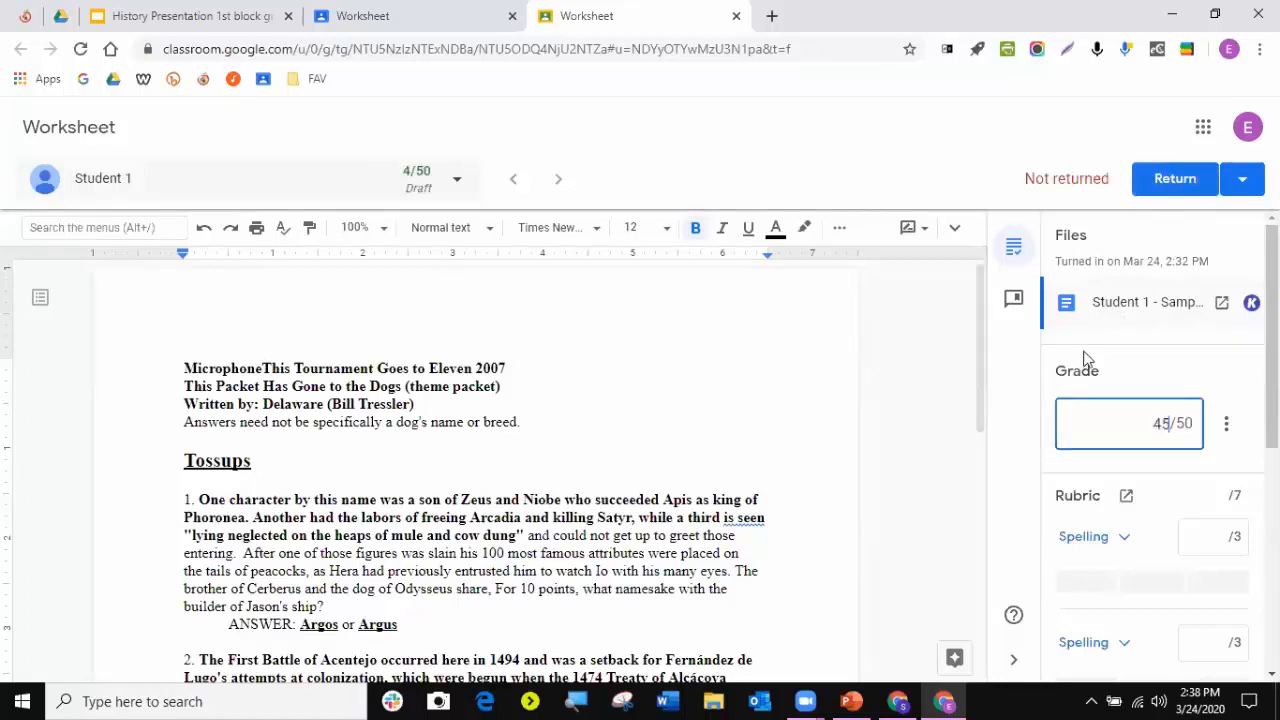
{"action": "left_click", "coordinate": [1108, 332]}
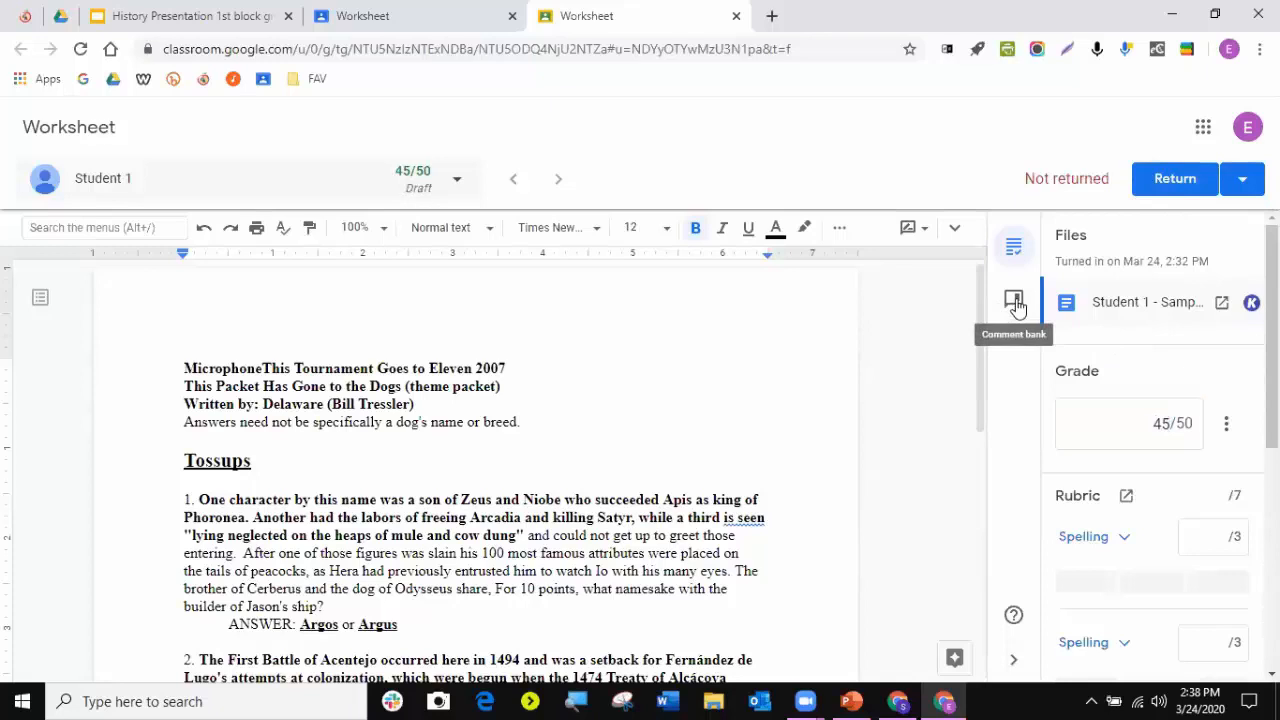
- Open the comment bank and look through its list of saved feedback comments
{"action": "left_click", "coordinate": [1014, 303]}
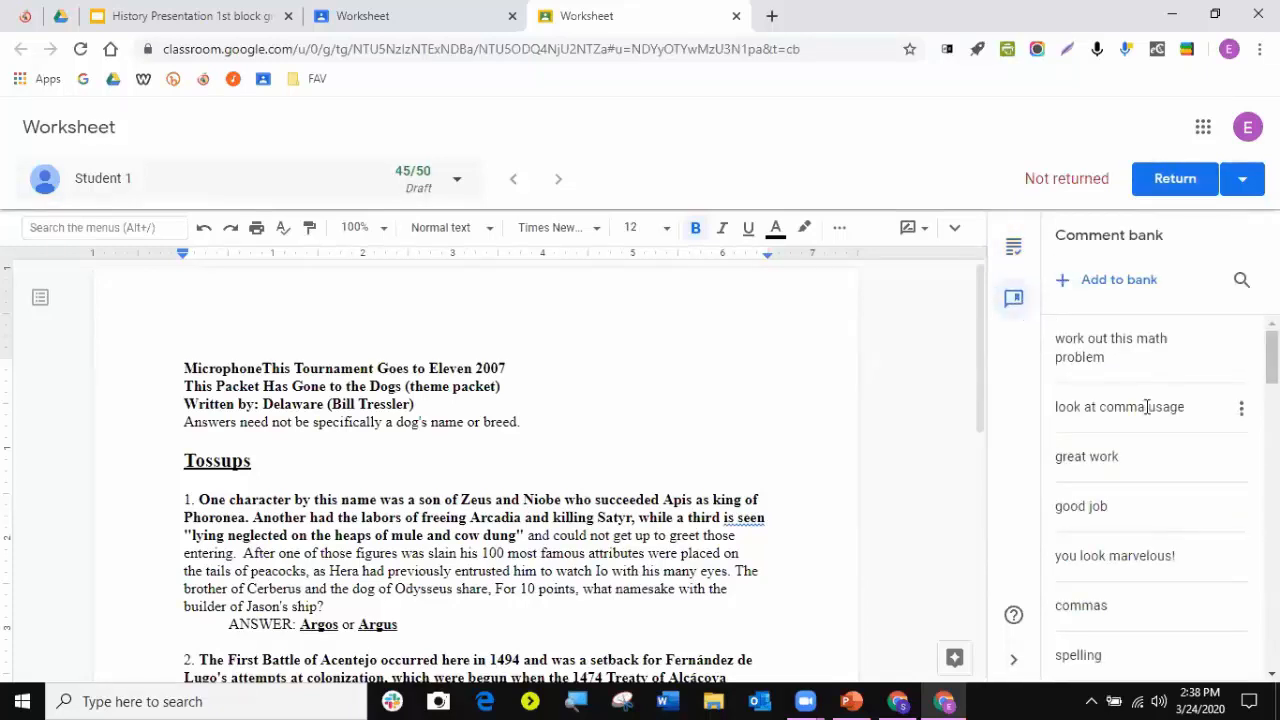
{"action": "scroll", "coordinate": [1147, 407], "scroll_direction": "down", "scroll_amount": 6}
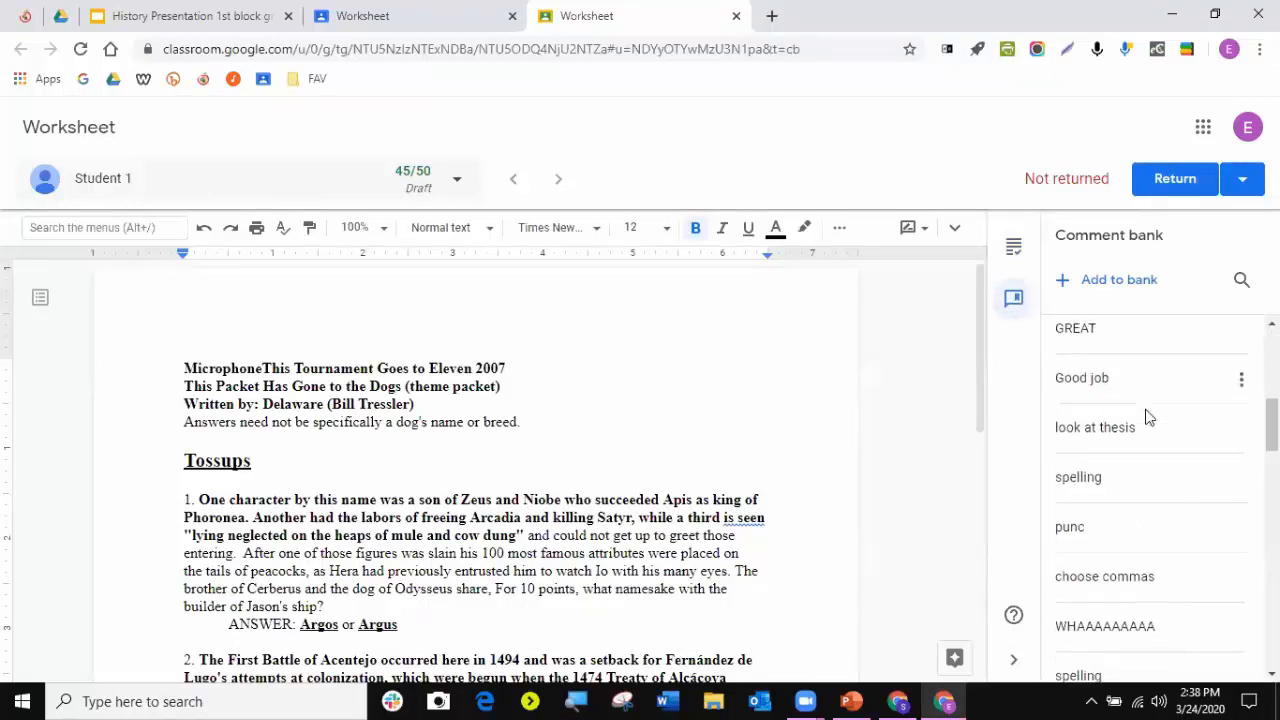
{"action": "scroll", "coordinate": [1147, 418], "scroll_direction": "down", "scroll_amount": 9}
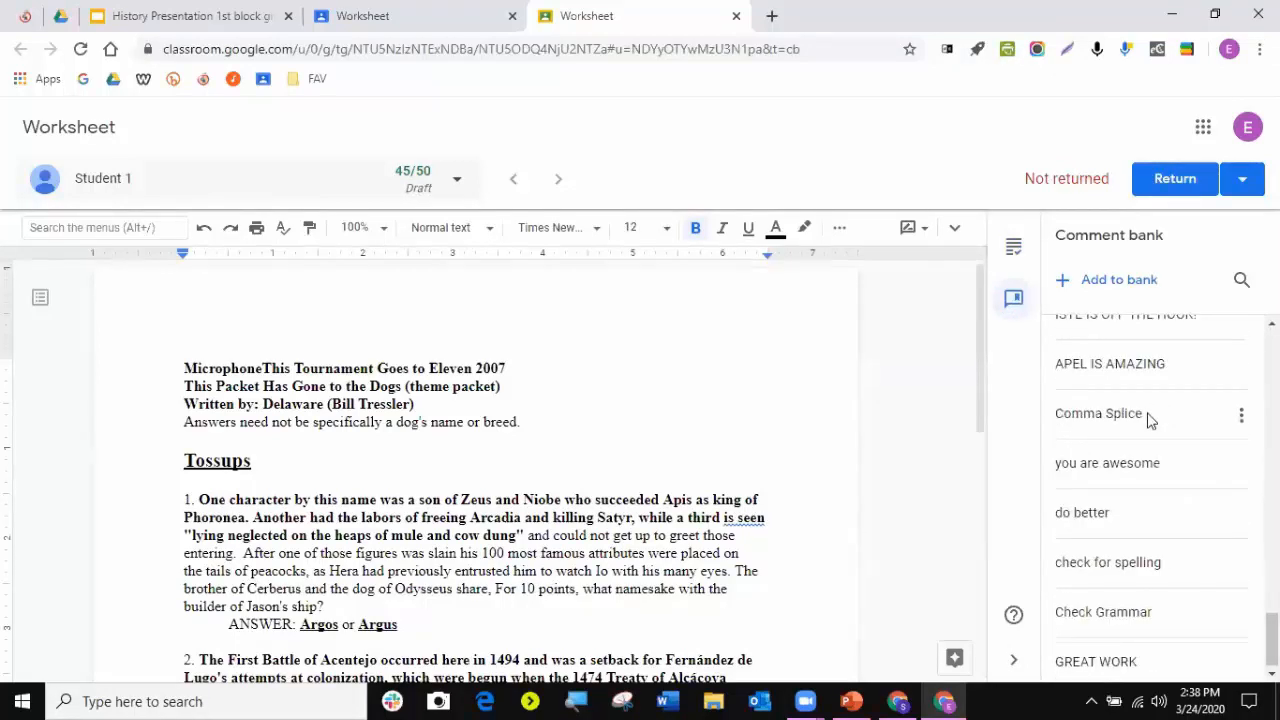
{"action": "scroll", "coordinate": [1149, 419], "scroll_direction": "up", "scroll_amount": 12}
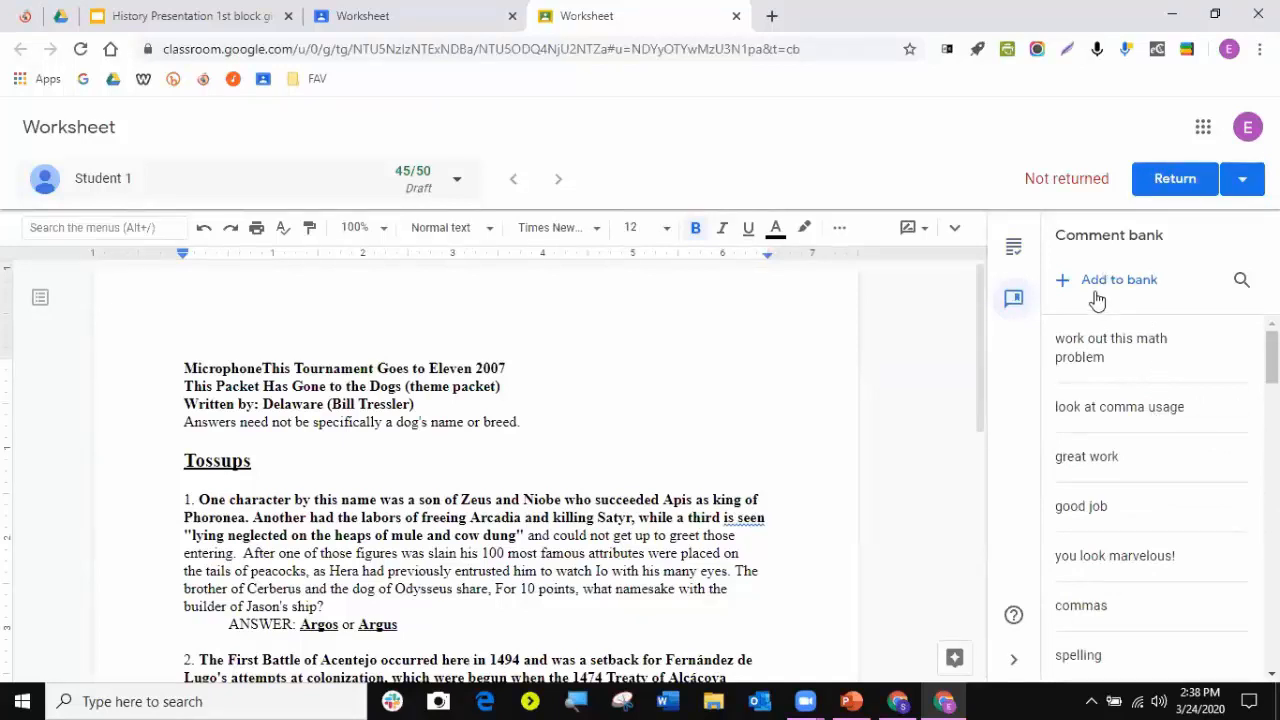
- Start a new comment bank entry with "show your work" and "look at spelling" on separate lines
{"action": "left_click_drag", "start_coordinate": [1183, 244], "coordinate": [1077, 236]}
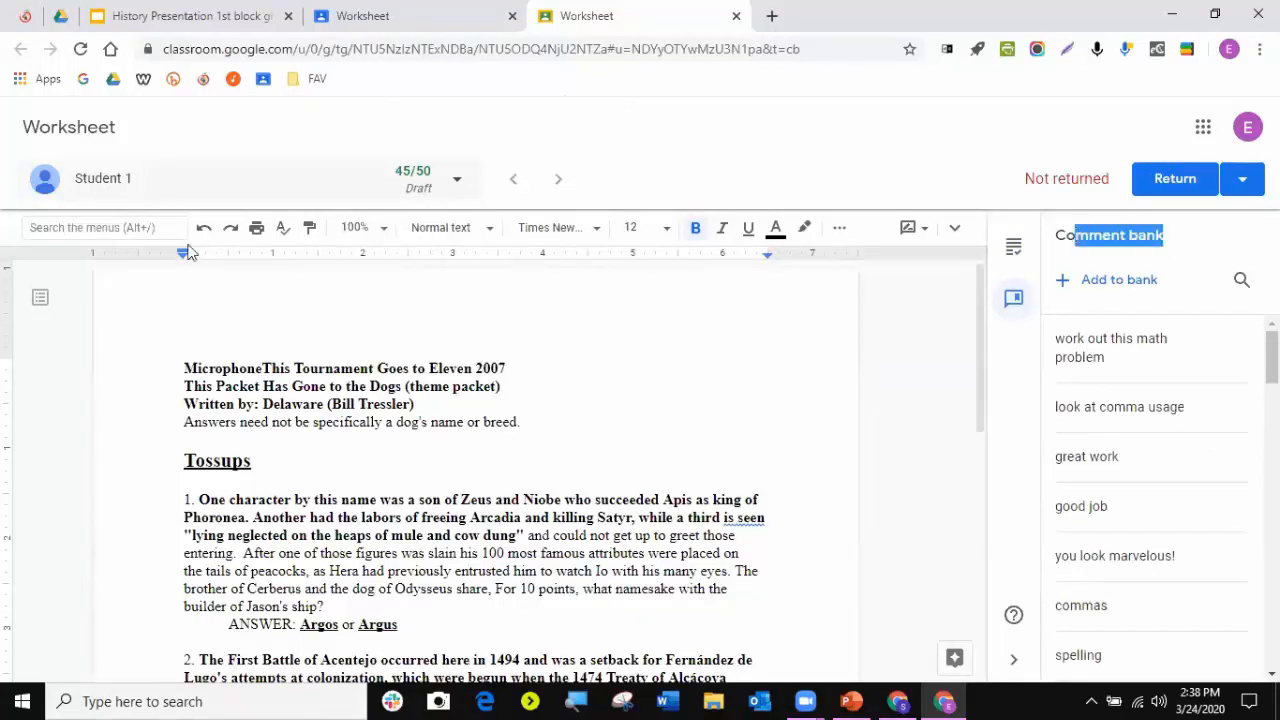
{"action": "left_click", "coordinate": [1121, 280]}
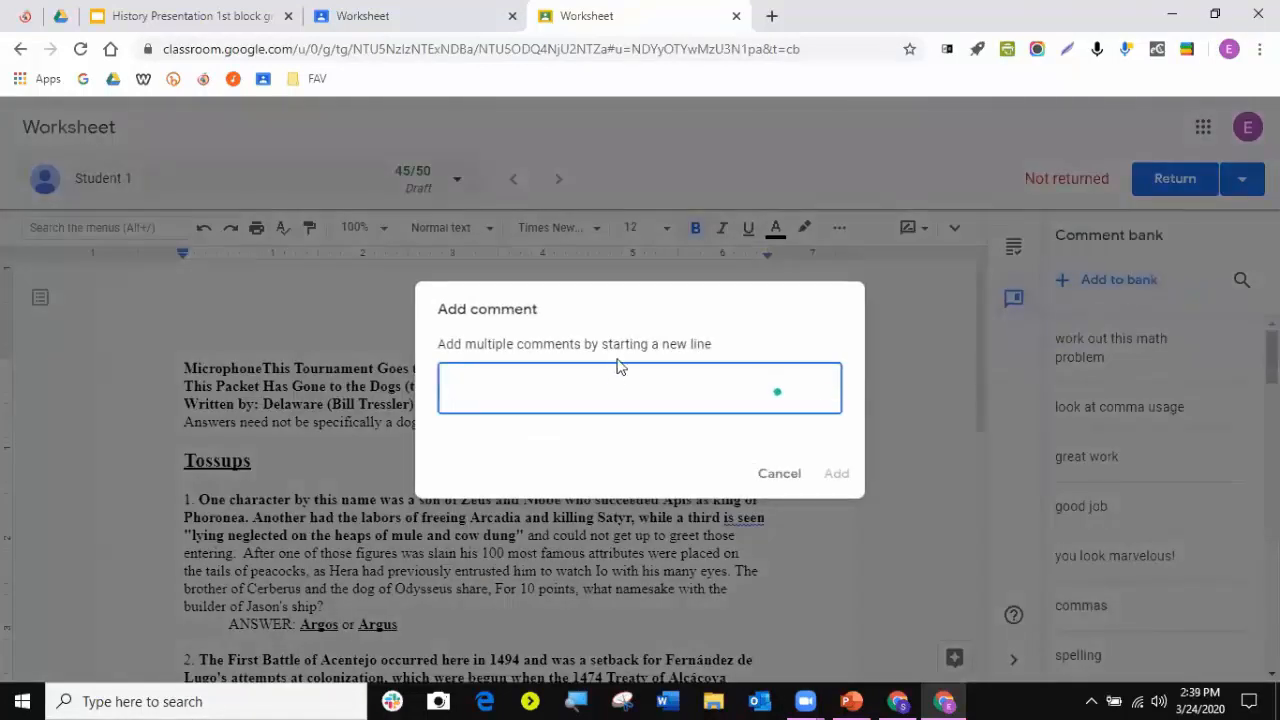
{"action": "type", "text": "show your work"}
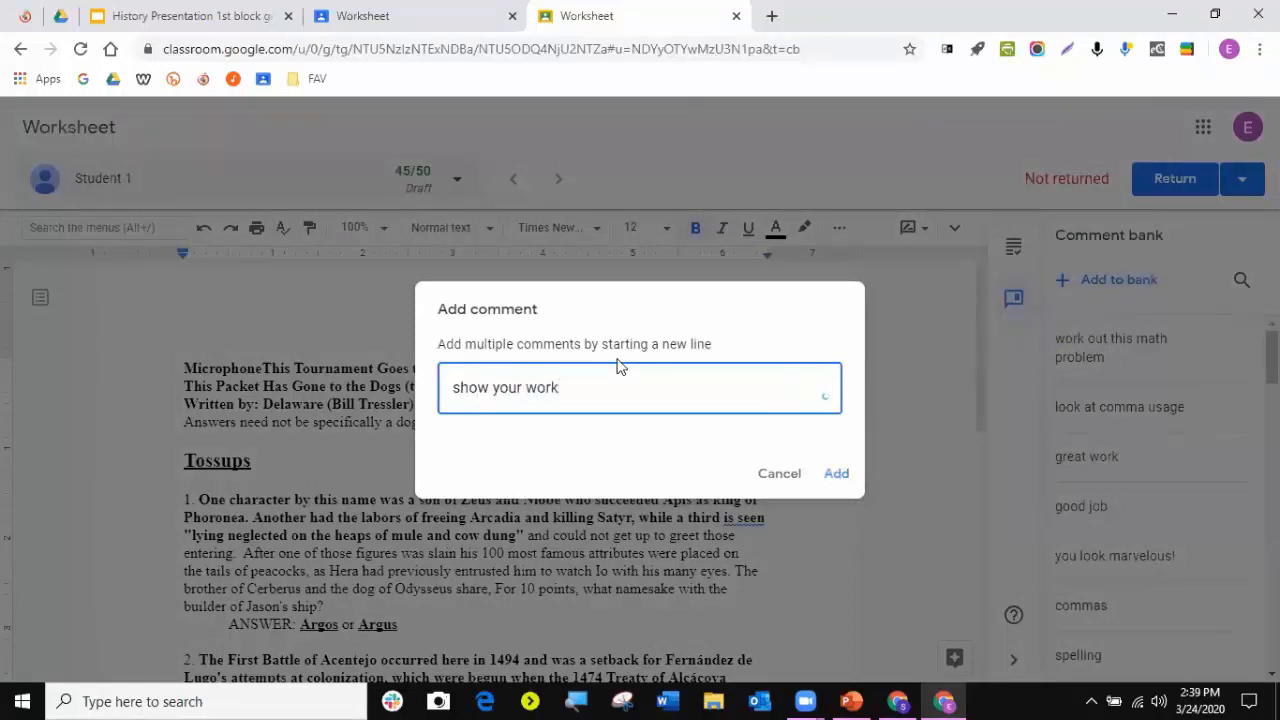
{"action": "key", "text": "Return"}
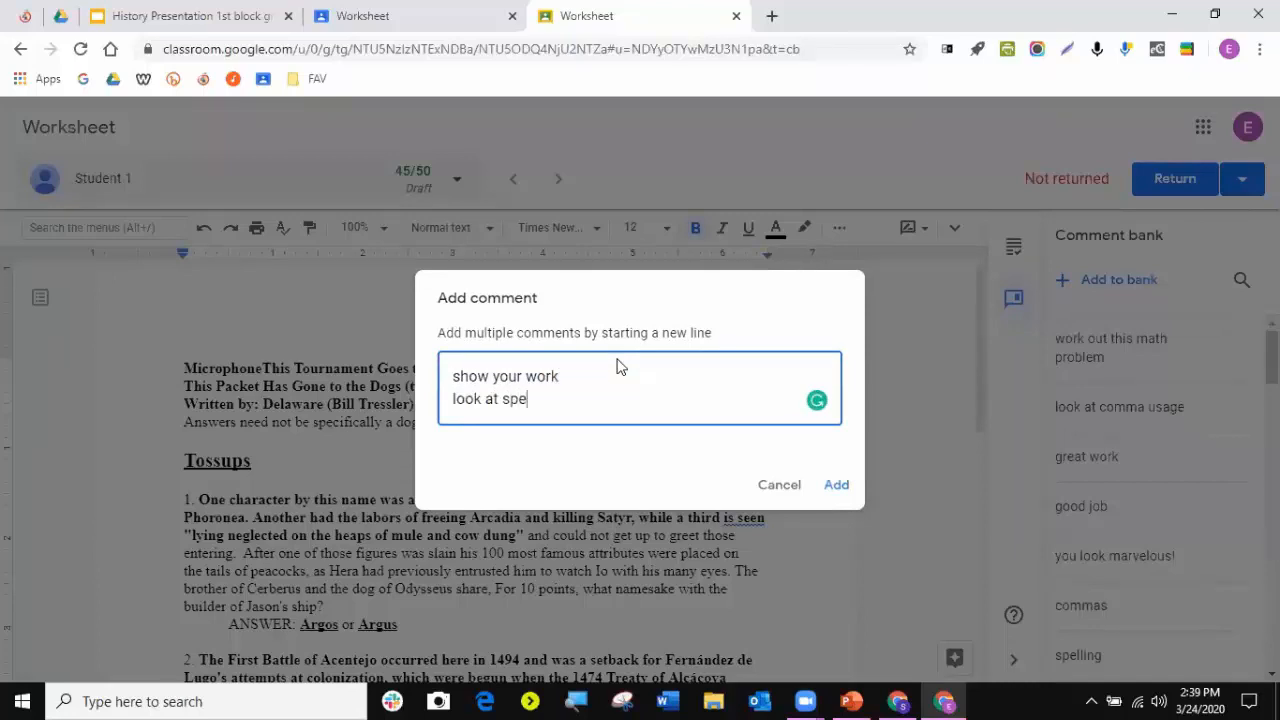
{"action": "type", "text": "look at spelling"}
{"action": "key", "text": "Return"}
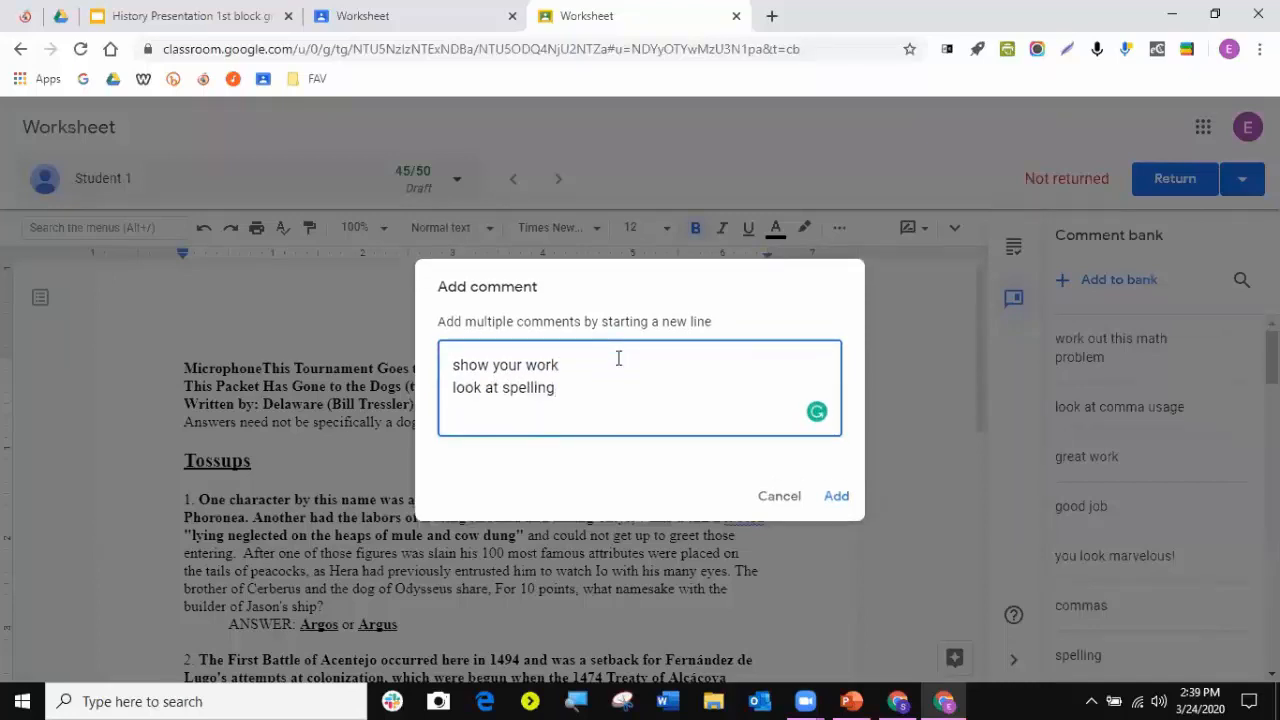
- Enter "was this the right date" and "show the steps of you experiment" as further lines and add all the comments to the bank
{"action": "type", "text": "was thsi the"}
{"action": "key", "text": "BackSpace"}
{"action": "type", "text": "is the right date"}
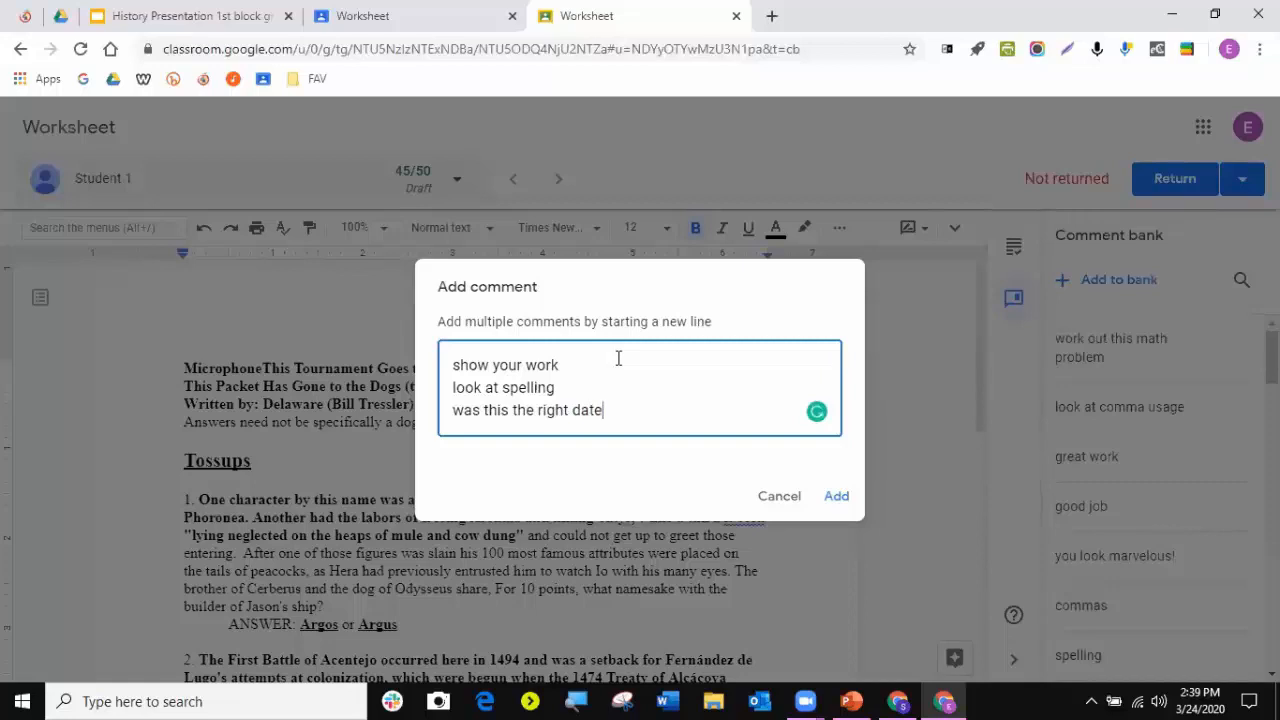
{"action": "key", "text": "Return"}
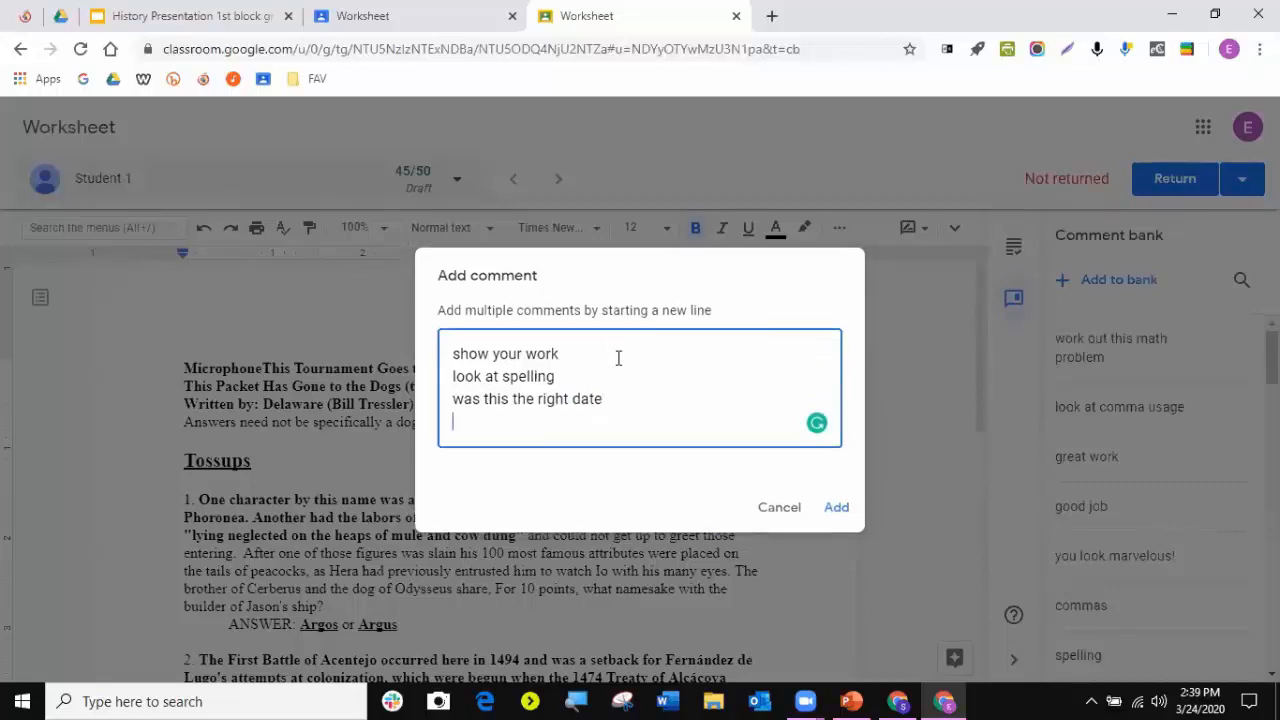
{"action": "type", "text": "show the st"}
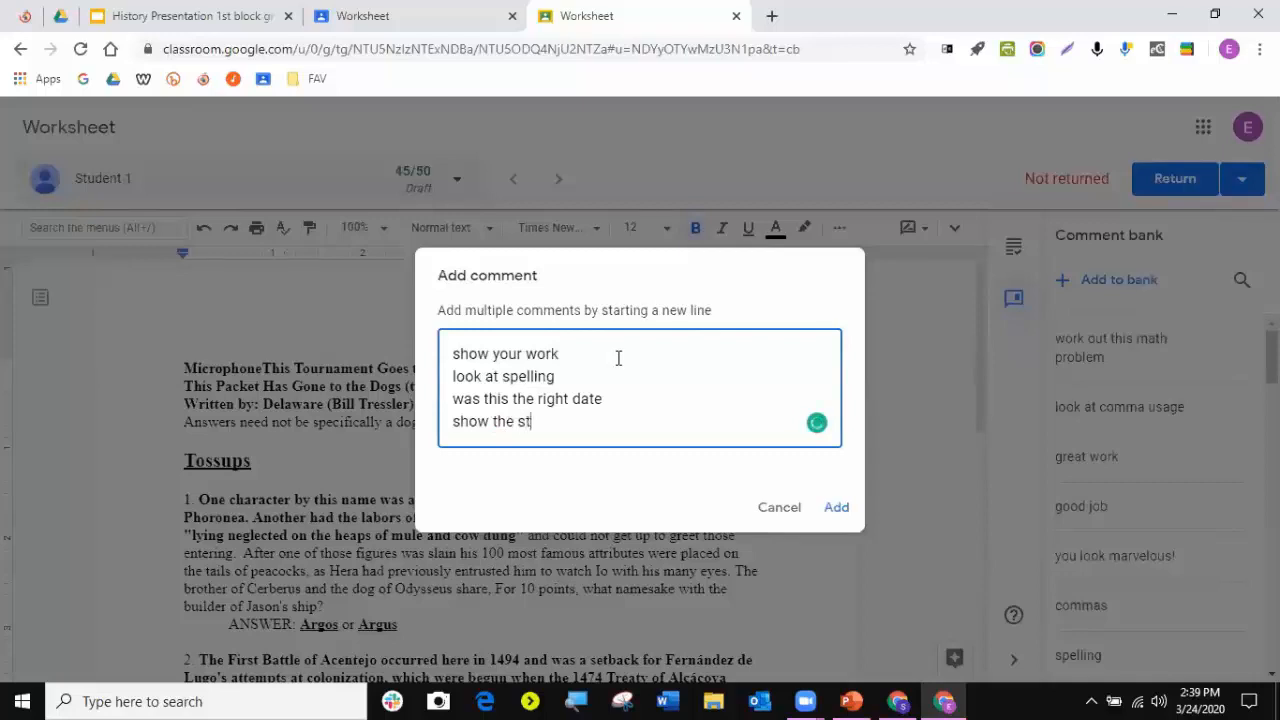
{"action": "type", "text": "w"}
{"action": "key", "text": "BackSpace"}
{"action": "type", "text": "eps of you es"}
{"action": "key", "text": "BackSpace"}
{"action": "type", "text": "xperiment"}
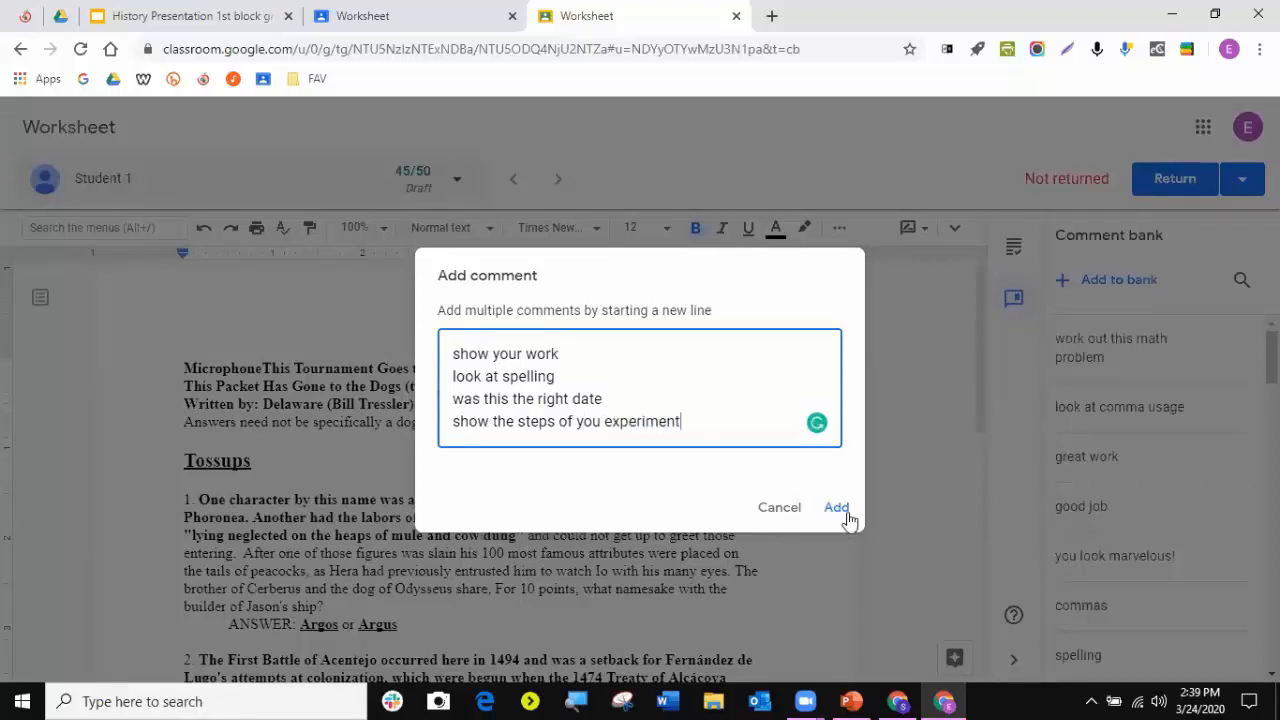
{"action": "left_click", "coordinate": [846, 514]}
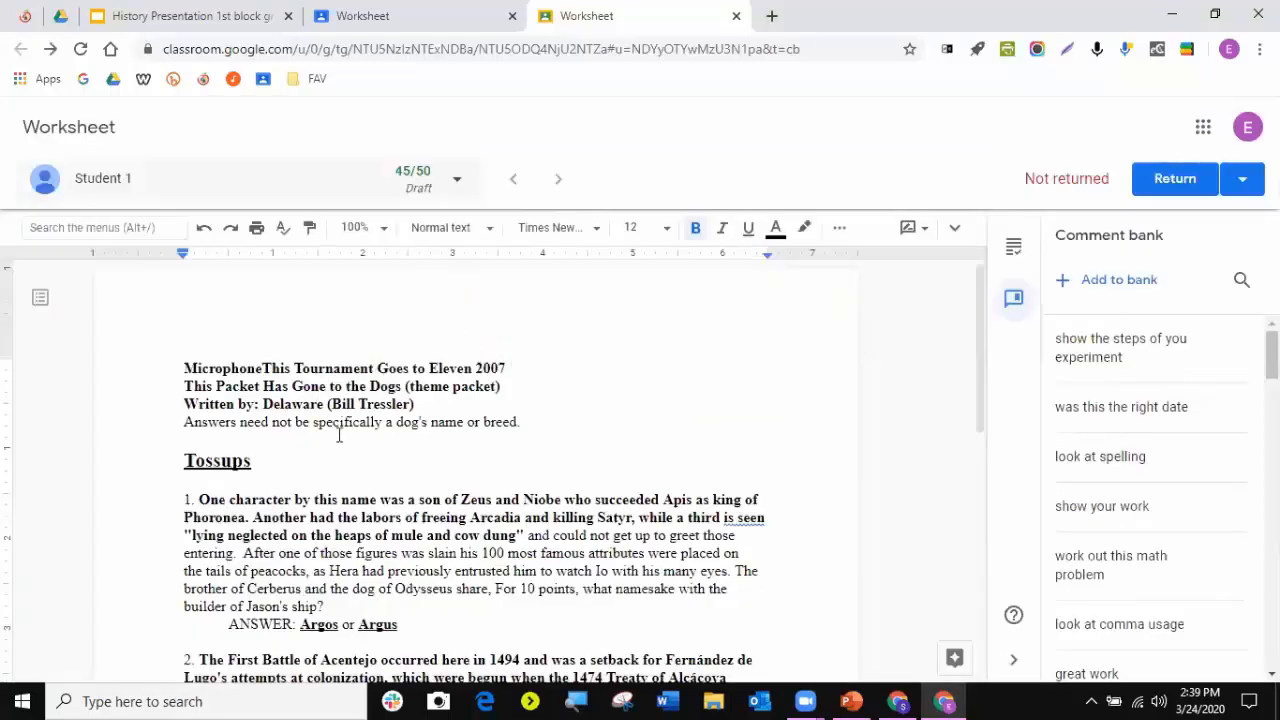
- Comment on the line "Answers need not be specifically a dog's name or breed." with the saved comment "show the steps of you experiment"
{"action": "left_click_drag", "start_coordinate": [240, 422], "coordinate": [470, 427]}
{"action": "left_click", "coordinate": [232, 428]}
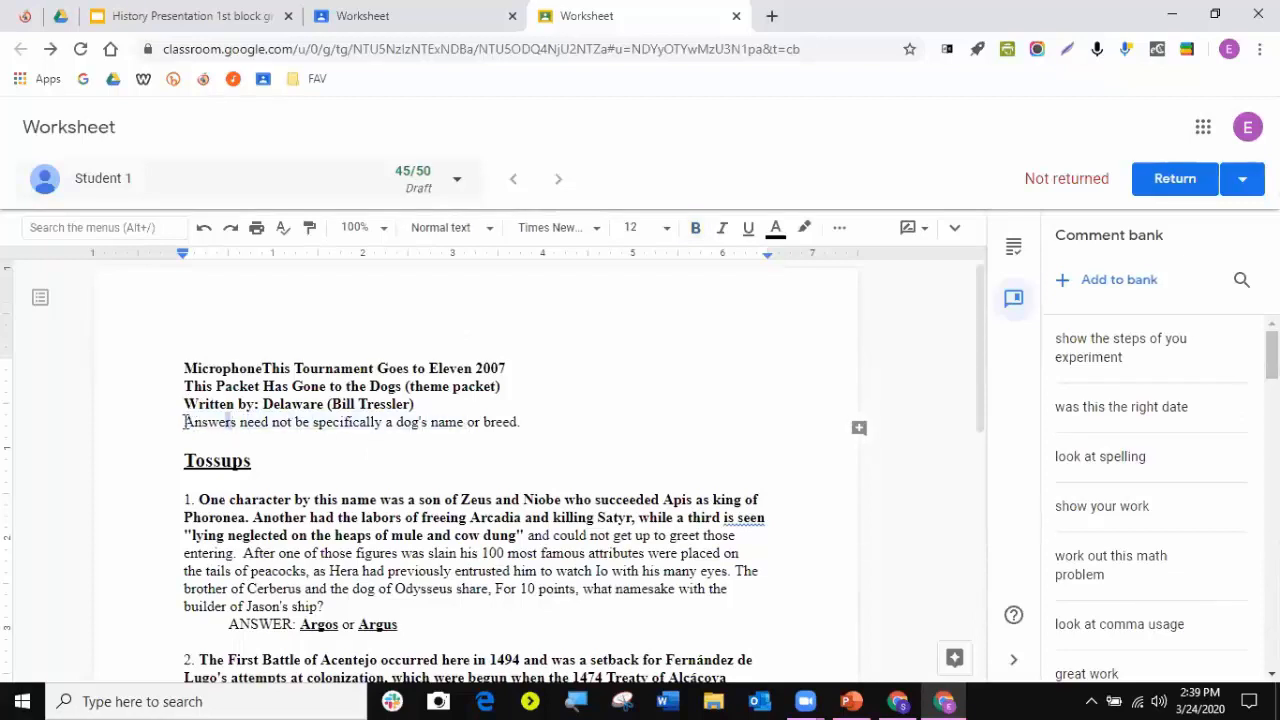
{"action": "left_click_drag", "start_coordinate": [184, 422], "coordinate": [428, 424]}
{"action": "triple_click", "coordinate": [506, 420]}
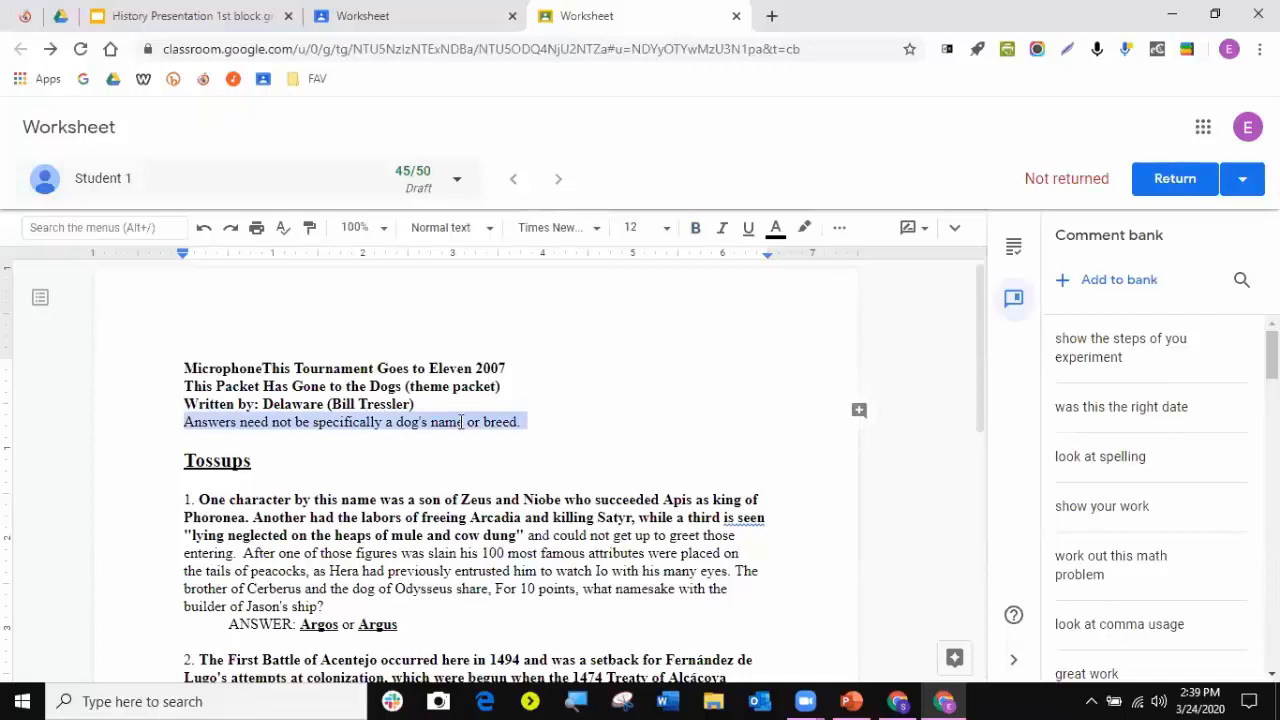
{"action": "left_click", "coordinate": [859, 410]}
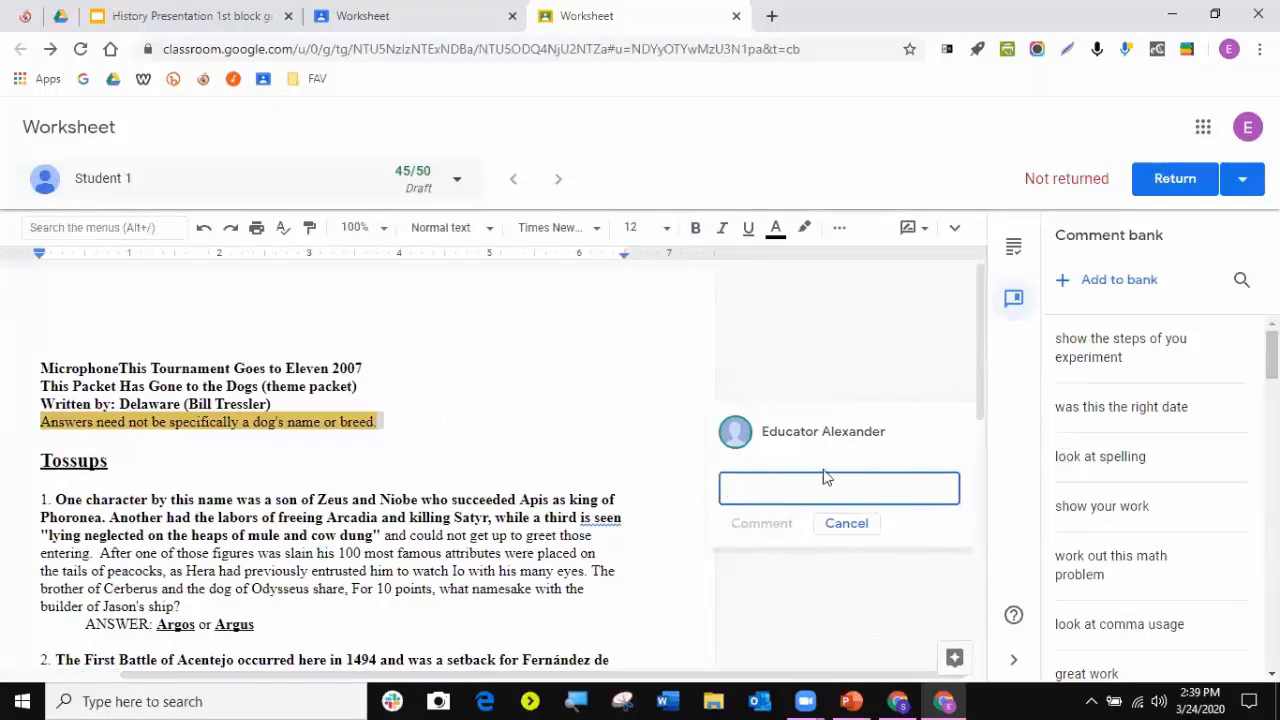
{"action": "type", "text": "show"}
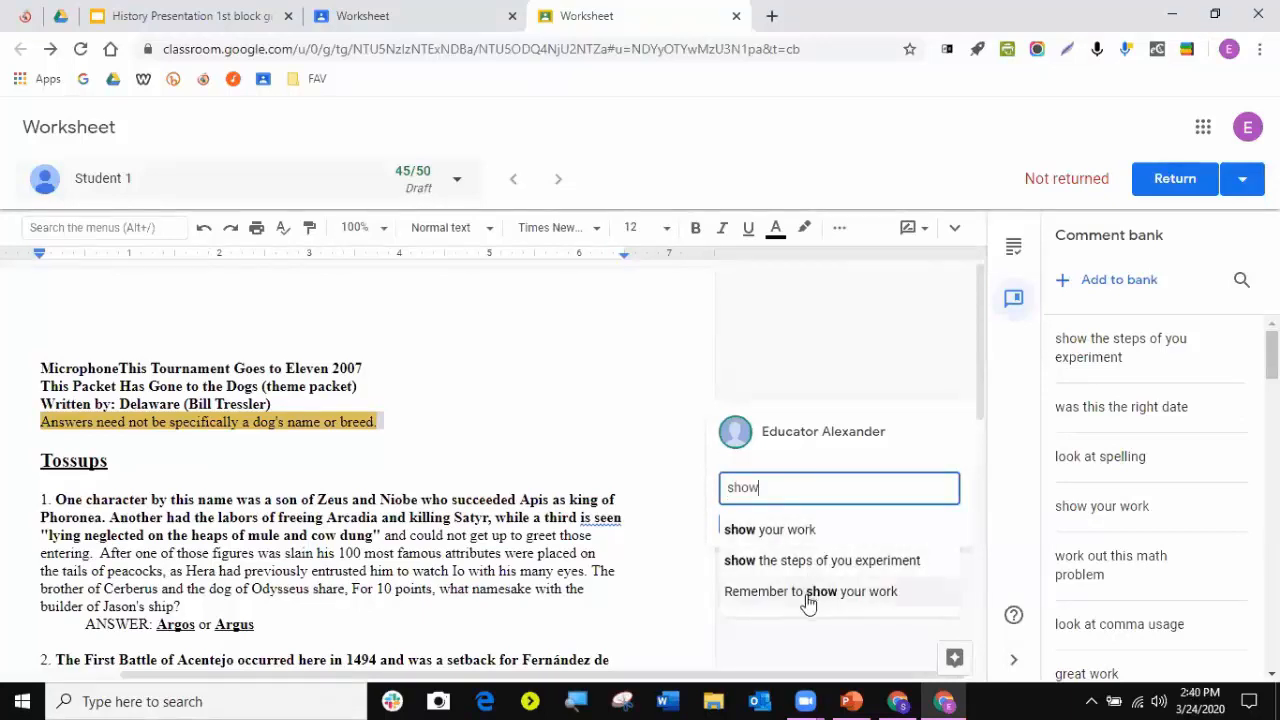
{"action": "left_click", "coordinate": [800, 561]}
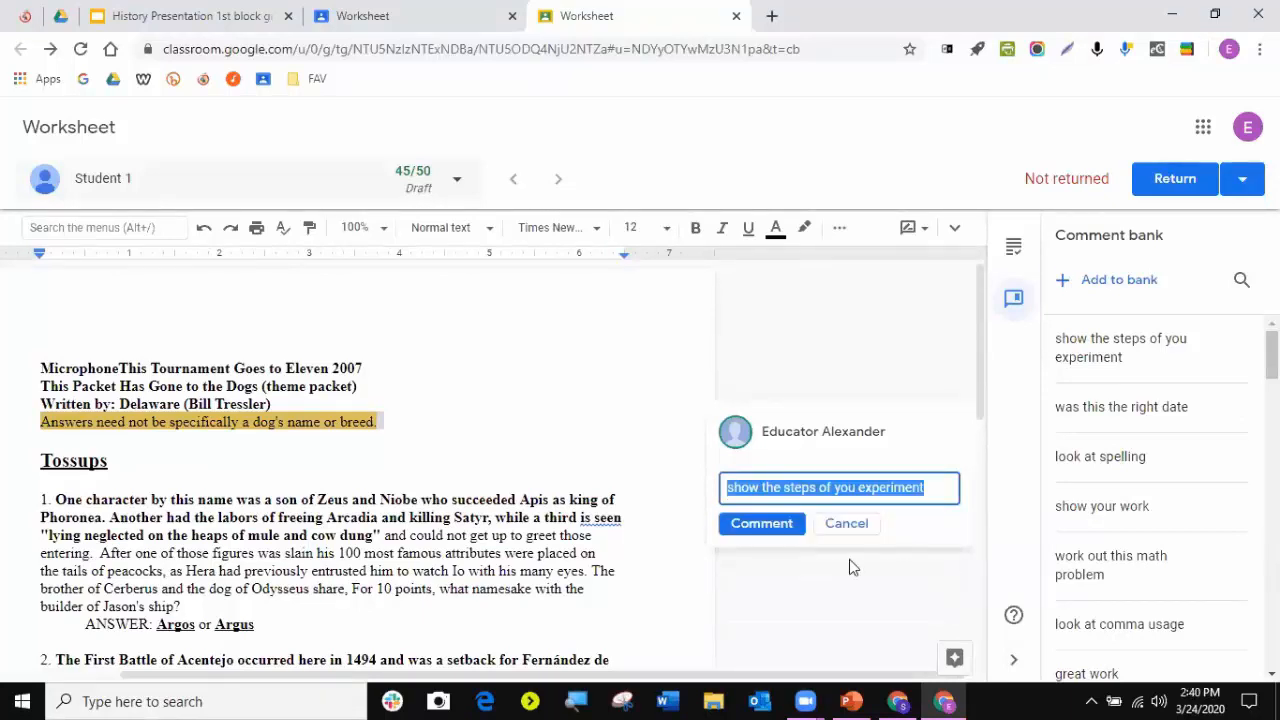
{"action": "left_click", "coordinate": [763, 524]}
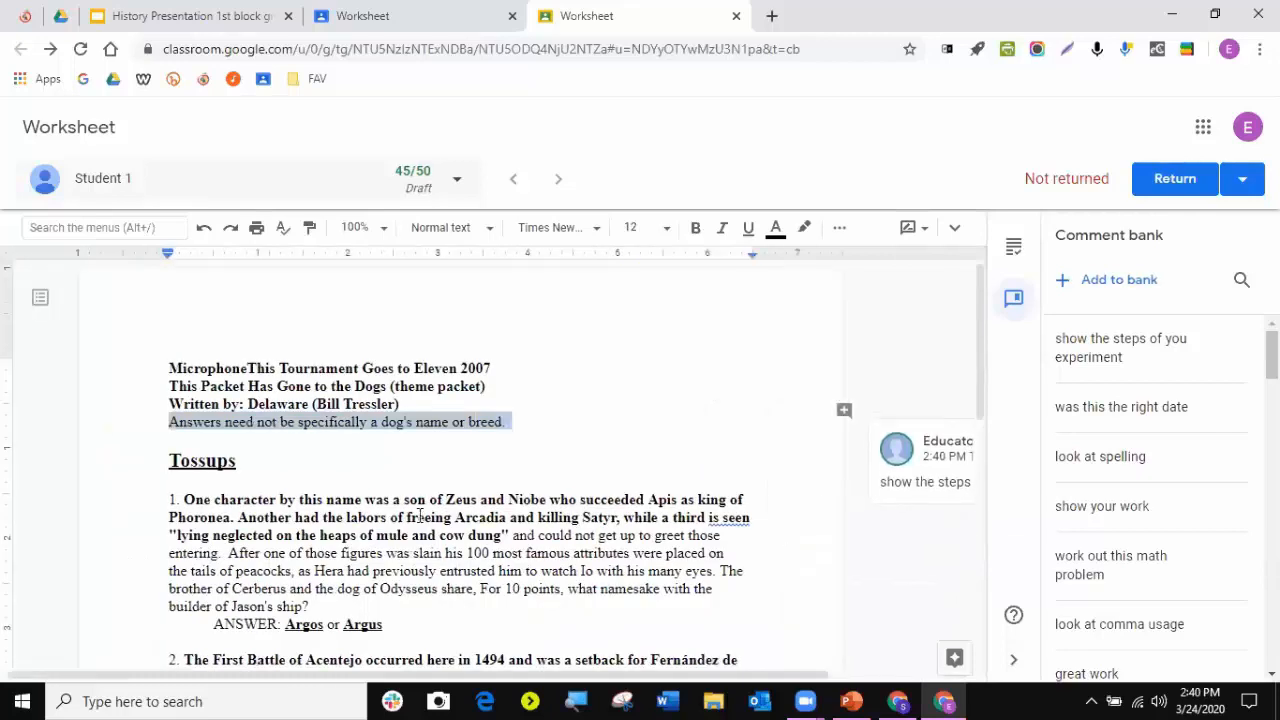
- Comment on the question 1 passage starting at "of mule and cow dung" with the bank comment "what is this supposed to be", found using "#w"
{"action": "left_click_drag", "start_coordinate": [363, 540], "coordinate": [620, 571]}
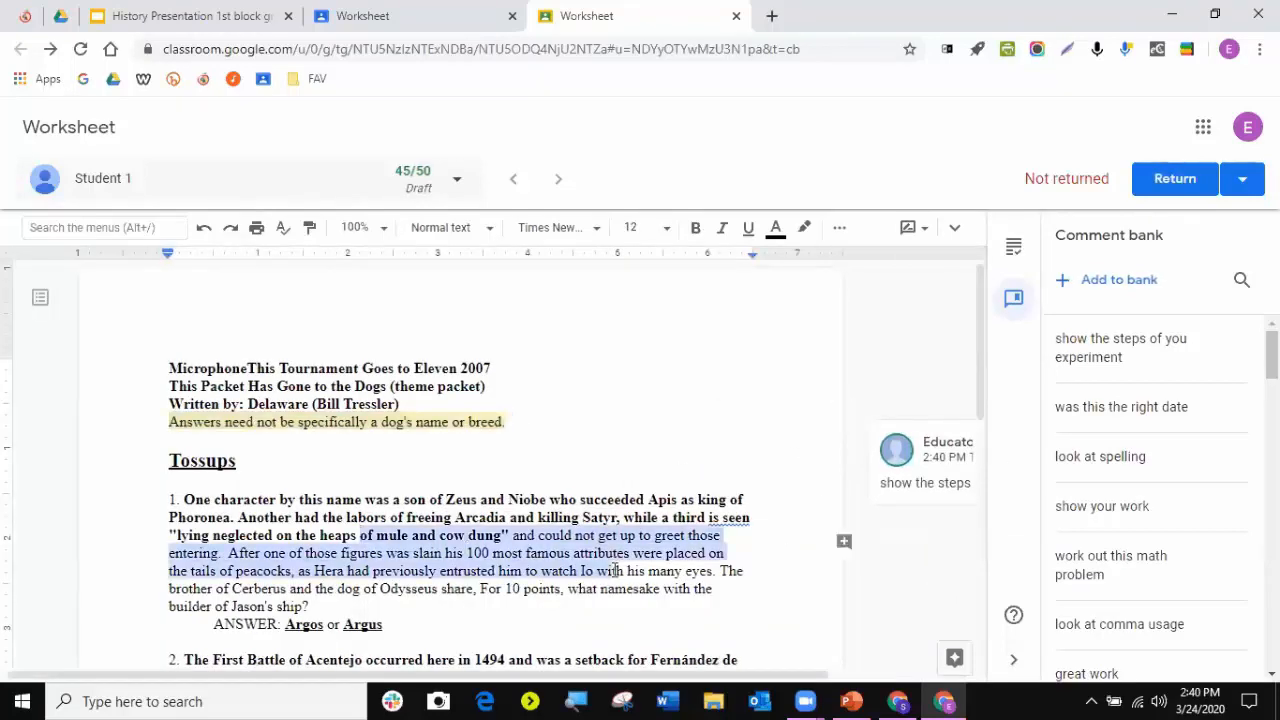
{"action": "left_click", "coordinate": [843, 543]}
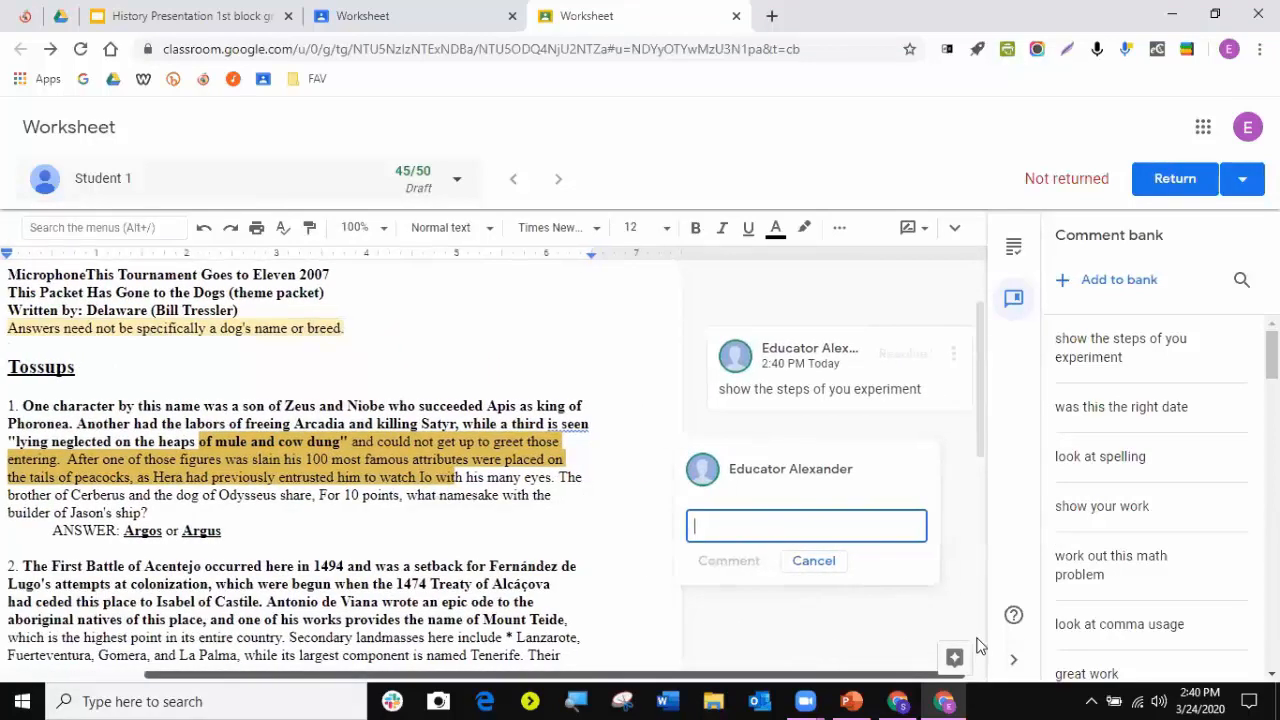
{"action": "type", "text": "#"}
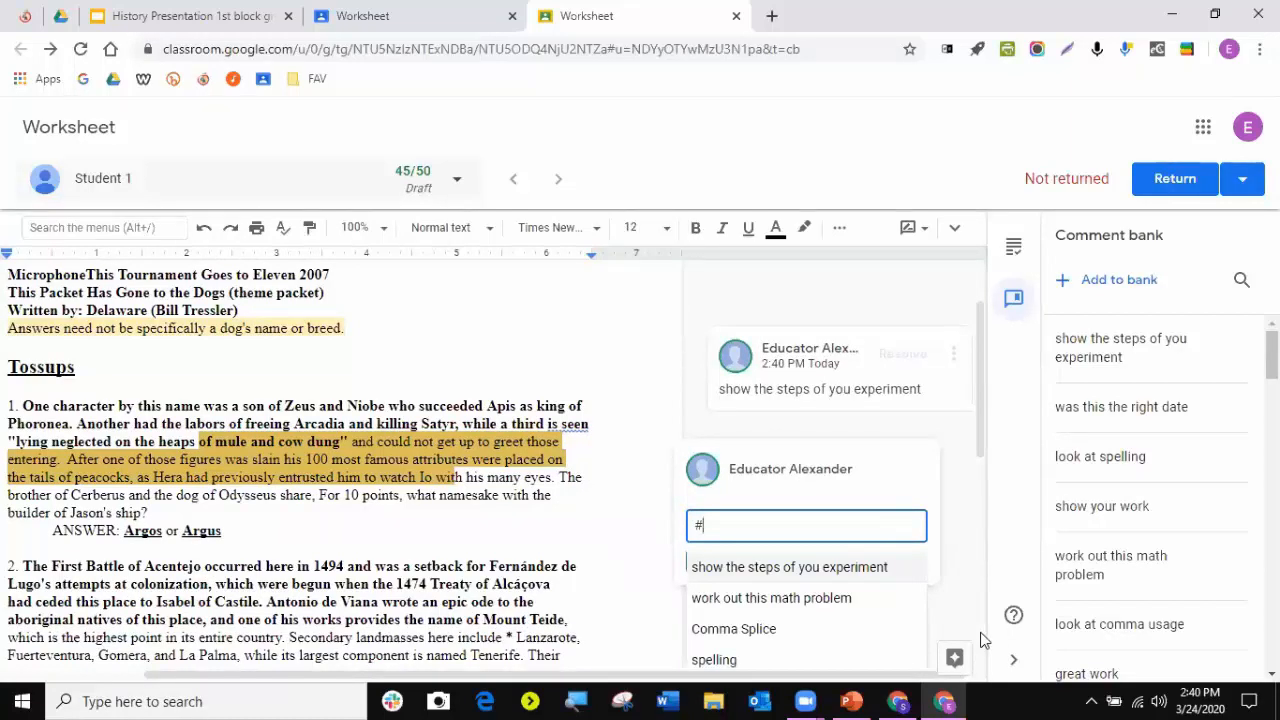
{"action": "type", "text": "w"}
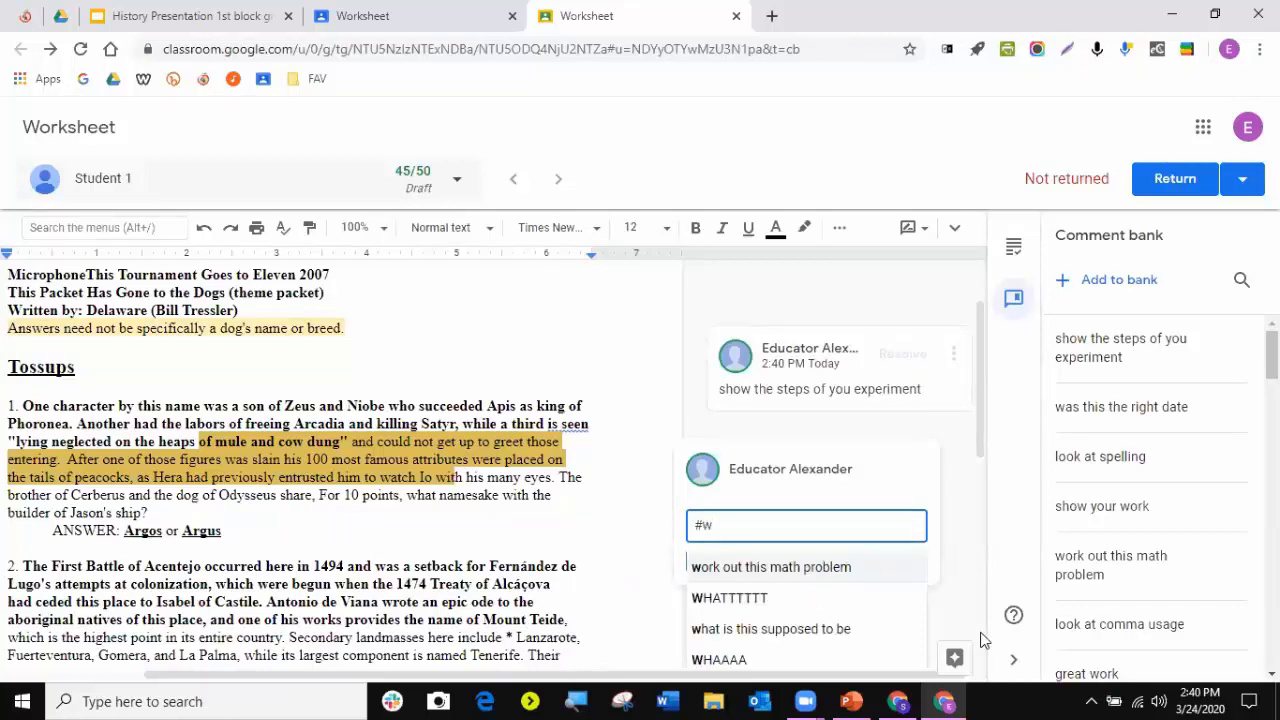
{"action": "scroll", "coordinate": [922, 553], "scroll_direction": "down", "scroll_amount": 3}
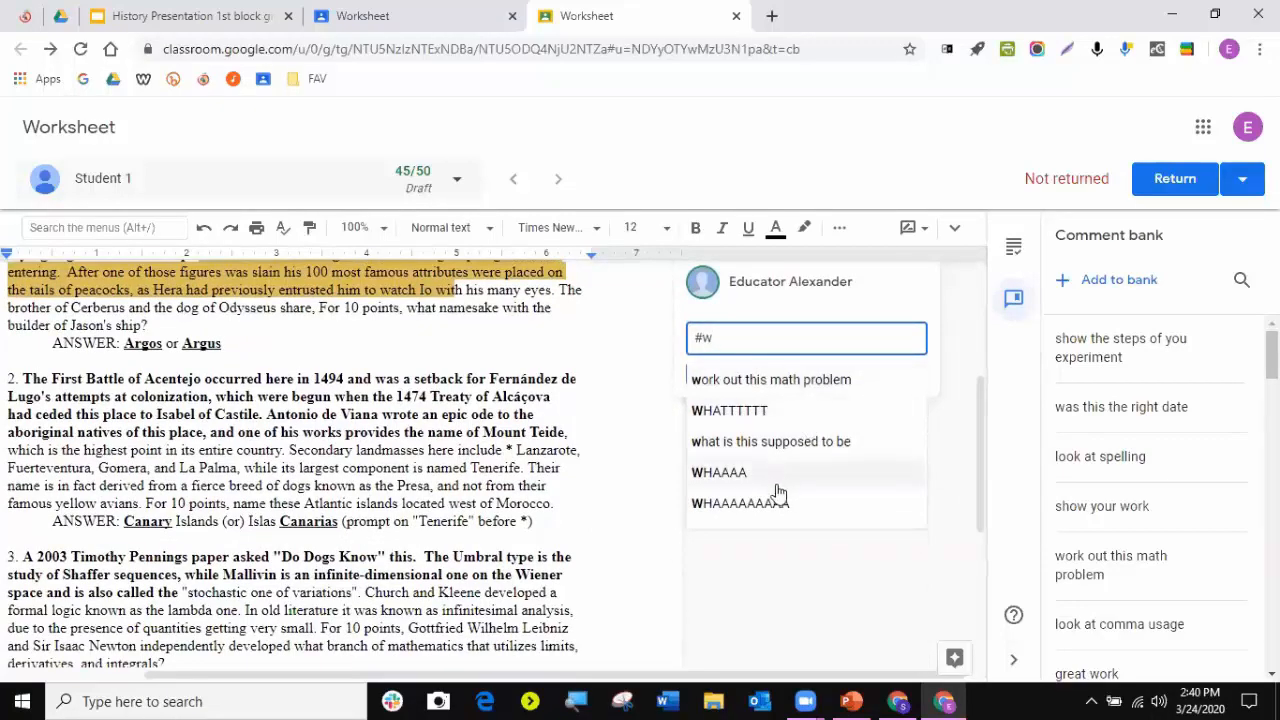
{"action": "left_click", "coordinate": [808, 445]}
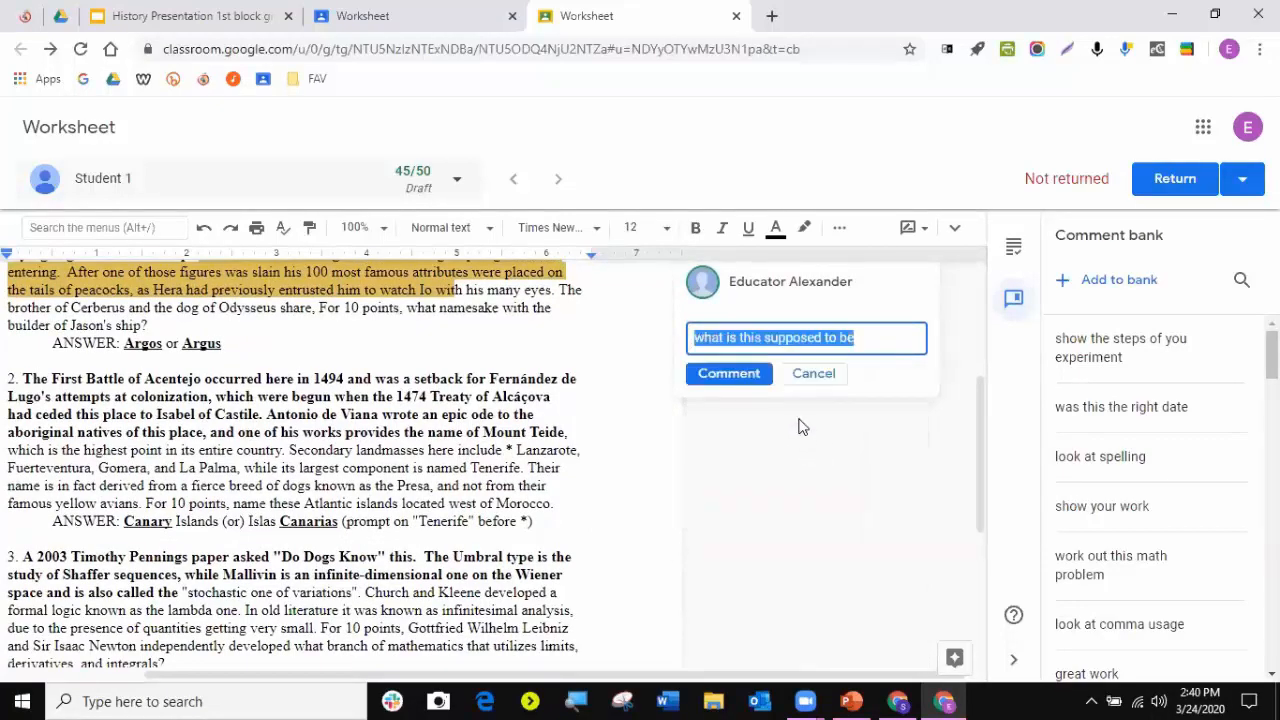
{"action": "left_click", "coordinate": [728, 371]}
{"action": "scroll", "coordinate": [694, 349], "scroll_direction": "up", "scroll_amount": 1}
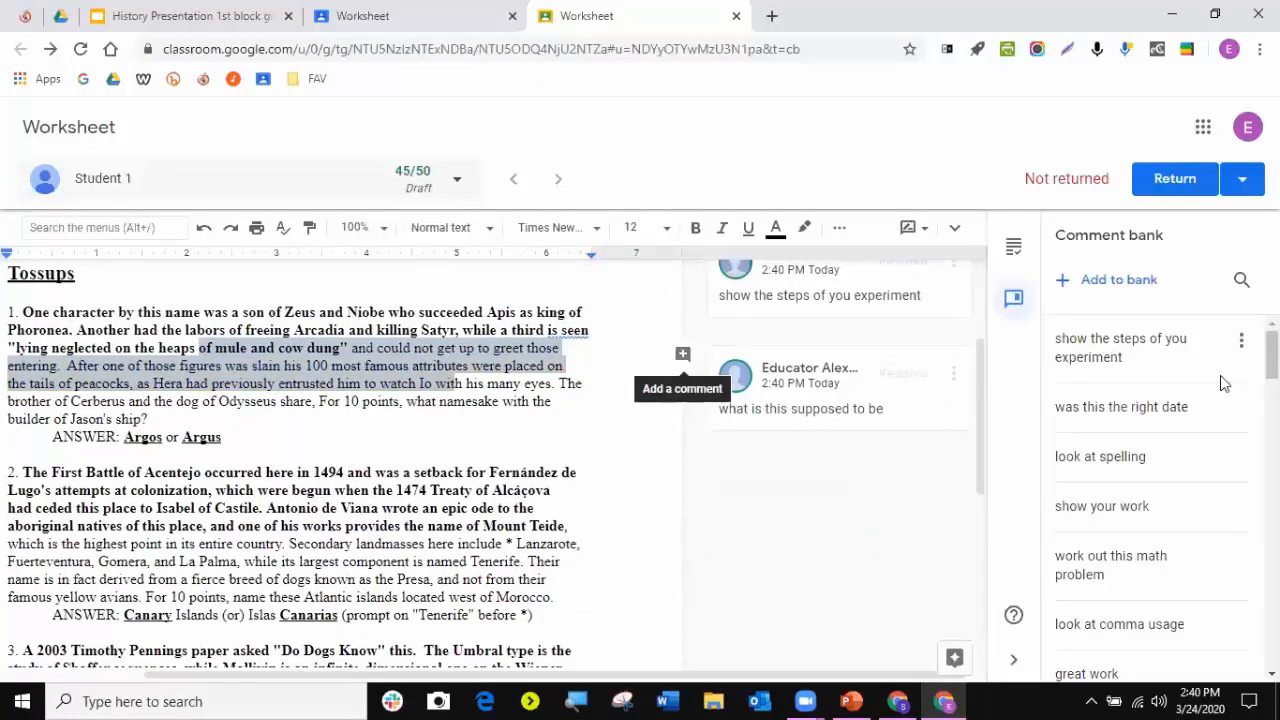
{"action": "scroll", "coordinate": [795, 349], "scroll_direction": "up", "scroll_amount": 2}
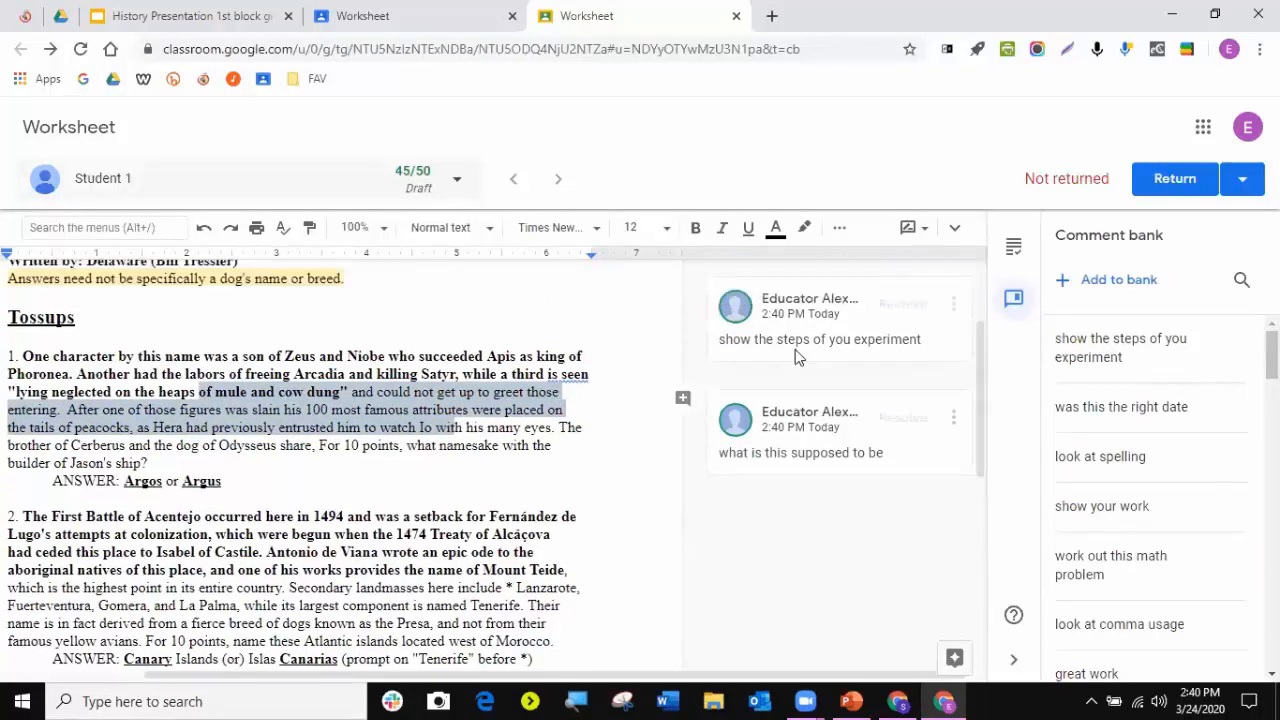
{"action": "scroll", "coordinate": [795, 349], "scroll_direction": "down", "scroll_amount": 3}
{"action": "scroll", "coordinate": [795, 349], "scroll_direction": "up", "scroll_amount": 3}
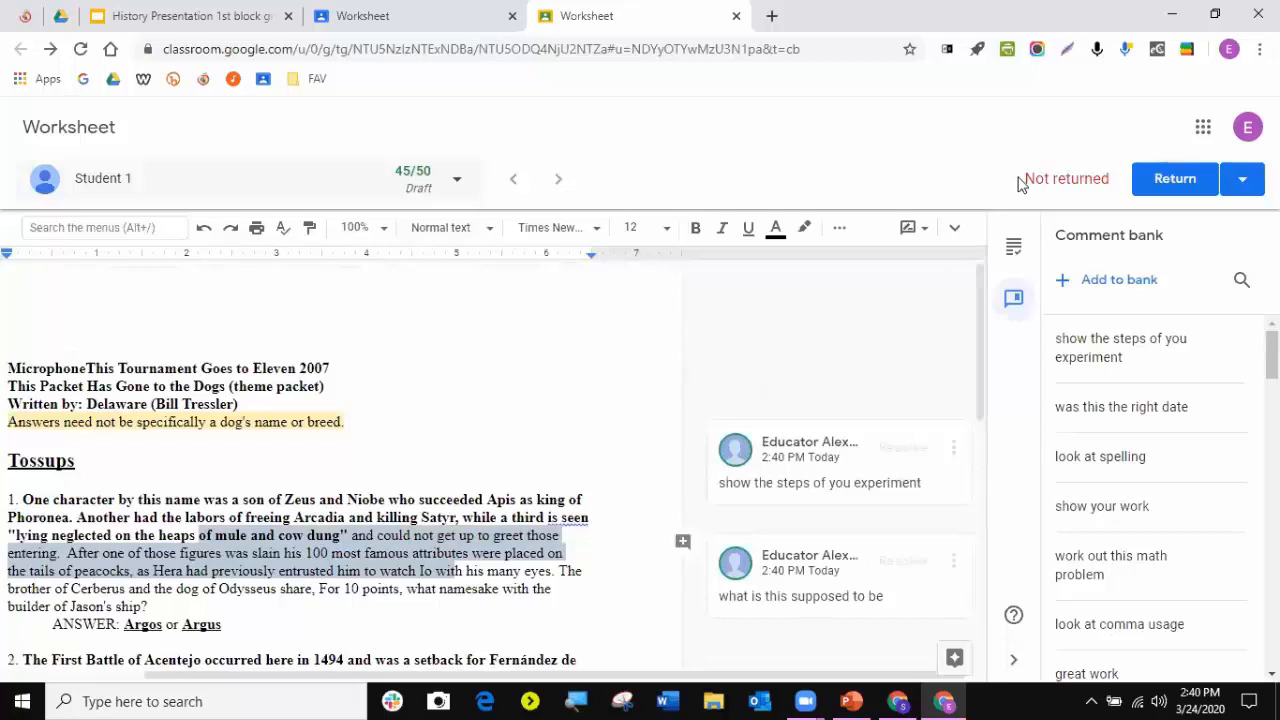
- Check the options for returning submissions and return the Worksheet to Student 1 with the grade 45/50
{"action": "left_click_drag", "start_coordinate": [1019, 185], "coordinate": [1115, 180]}
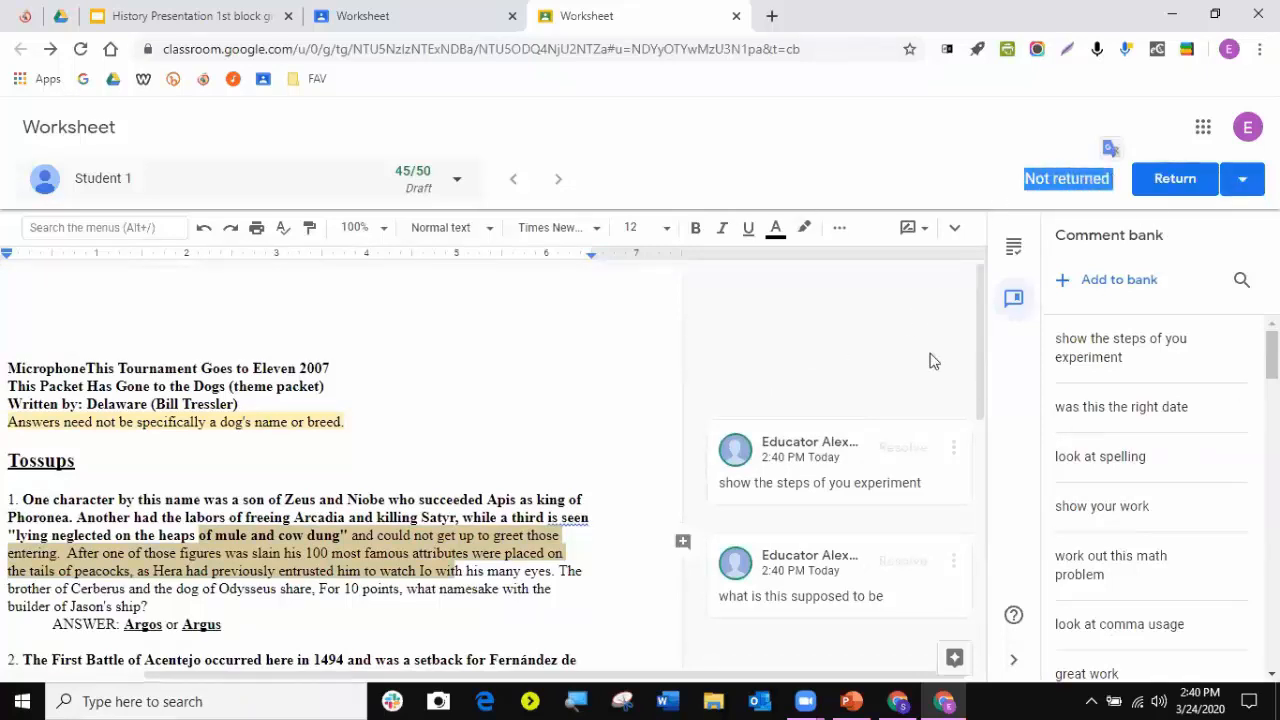
{"action": "left_click", "coordinate": [1240, 176]}
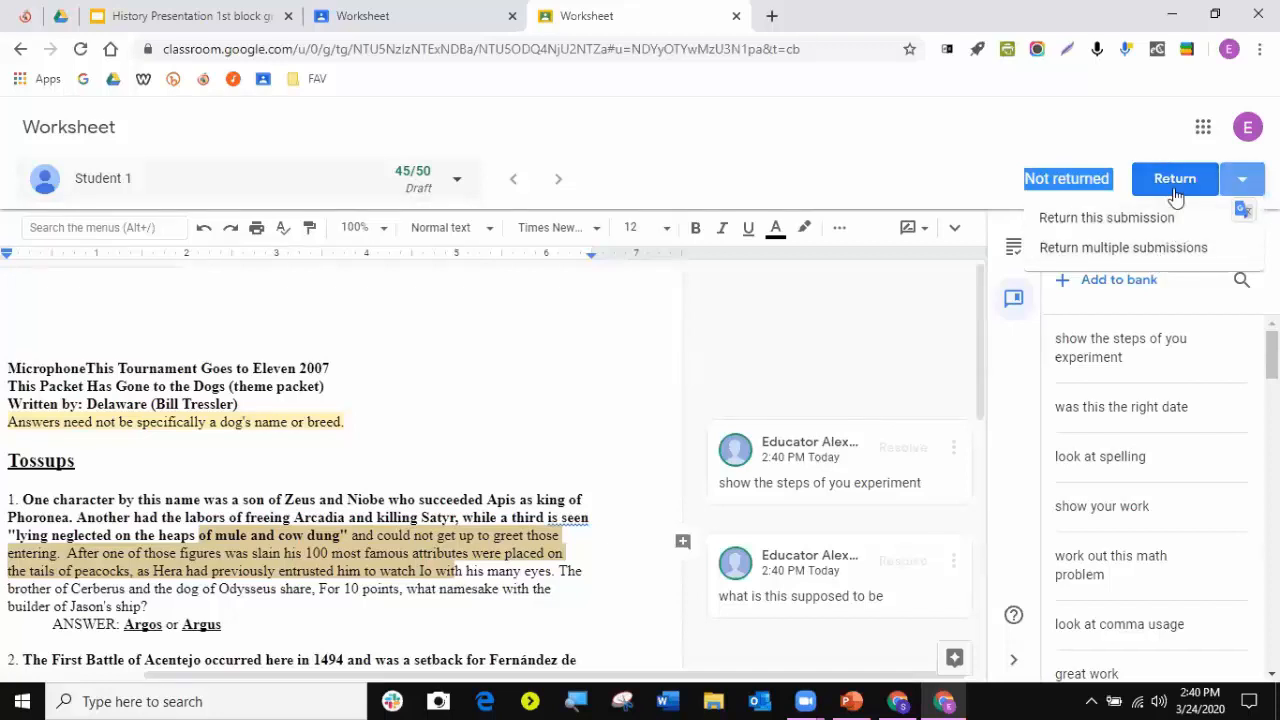
{"action": "left_click", "coordinate": [908, 160]}
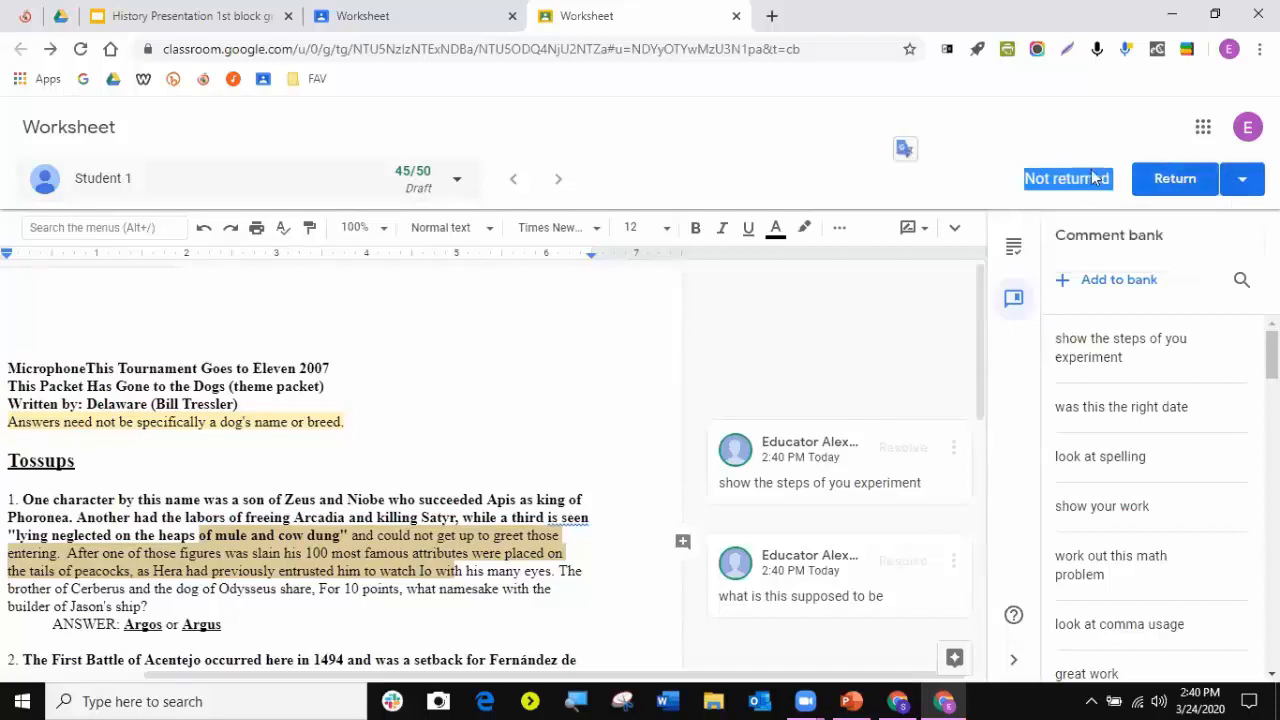
{"action": "left_click", "coordinate": [1242, 178]}
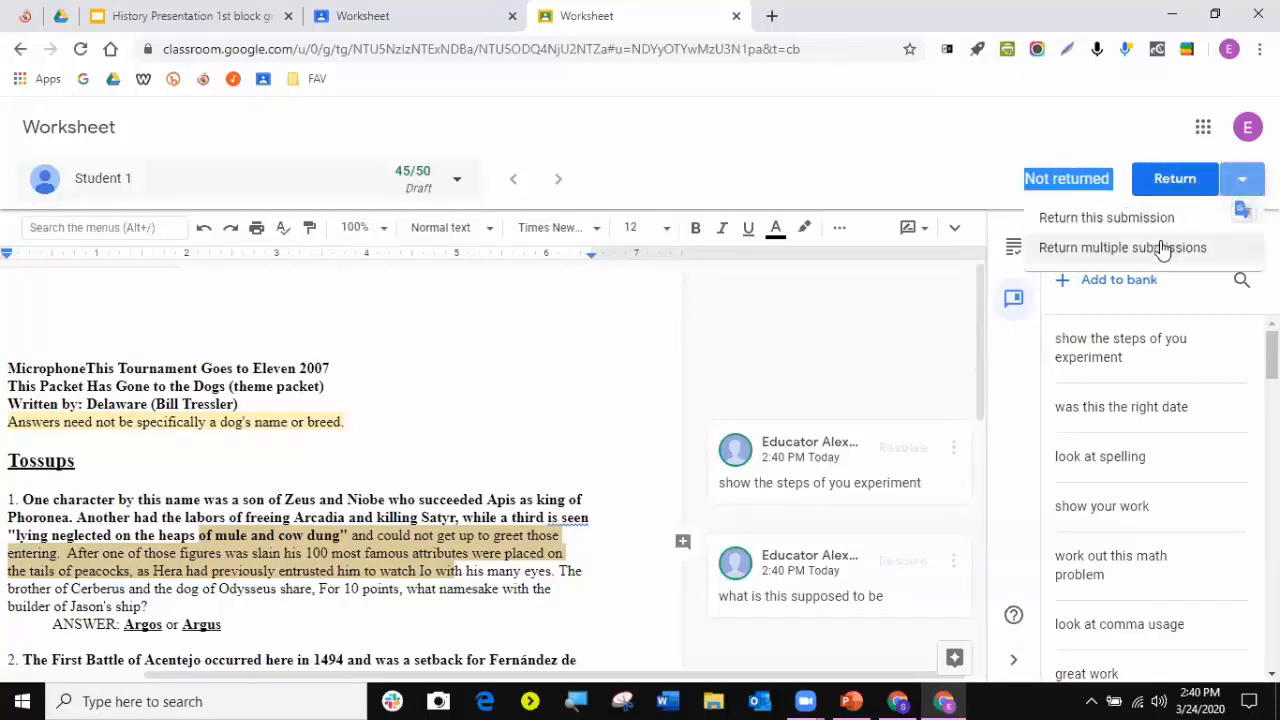
{"action": "left_click", "coordinate": [1171, 186]}
{"action": "left_click", "coordinate": [1173, 178]}
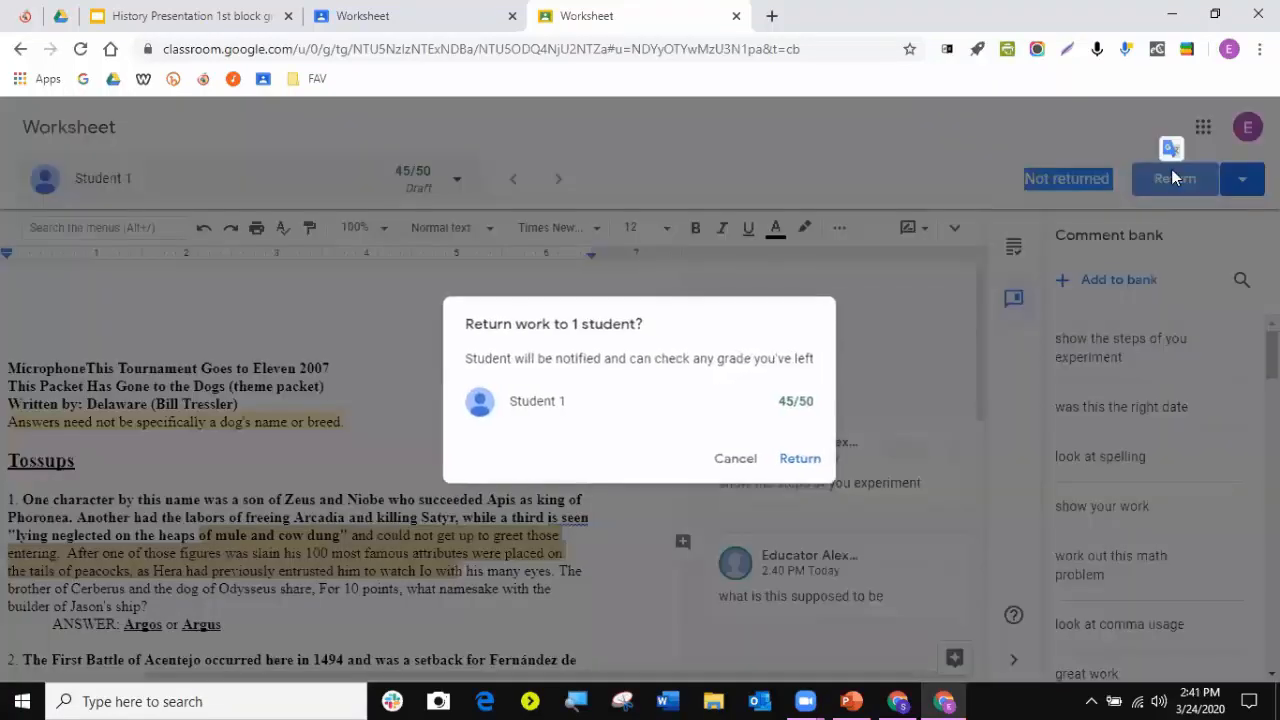
{"action": "left_click", "coordinate": [802, 464]}
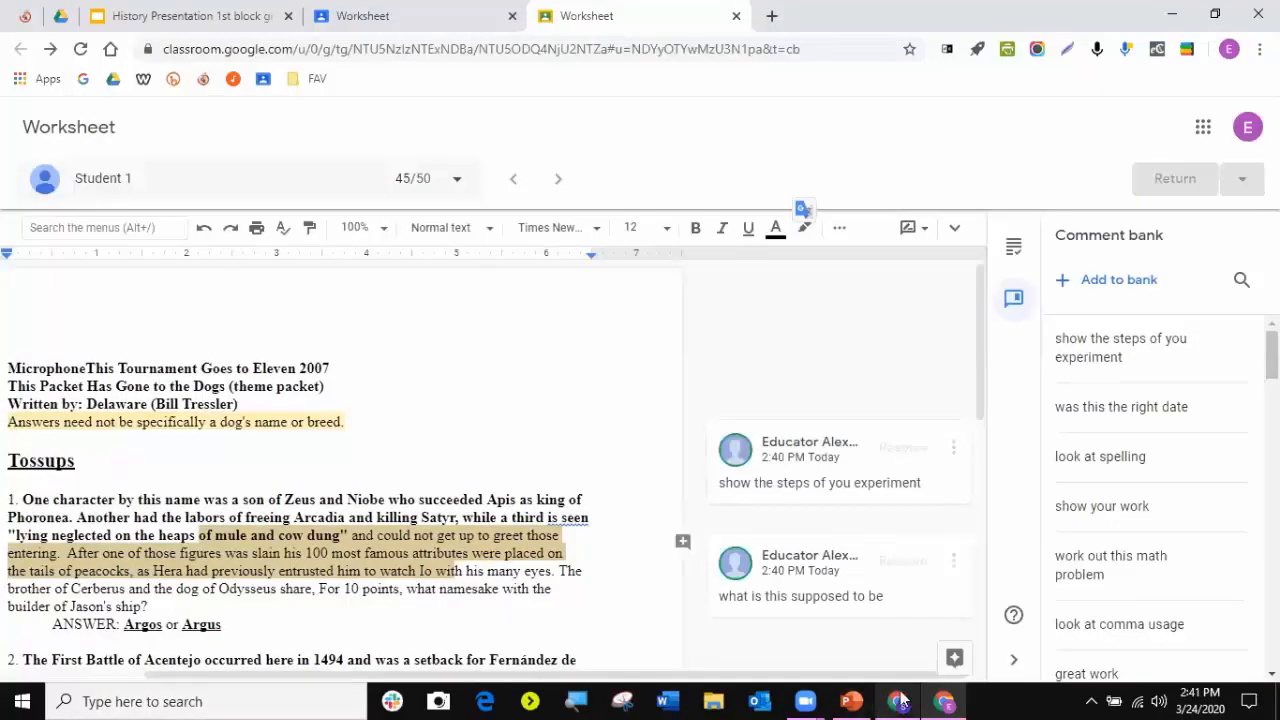
- Switch to the student's Chrome window, reload the Worksheet page to check the returned grade, and go to the English class page
{"action": "left_click", "coordinate": [900, 703]}
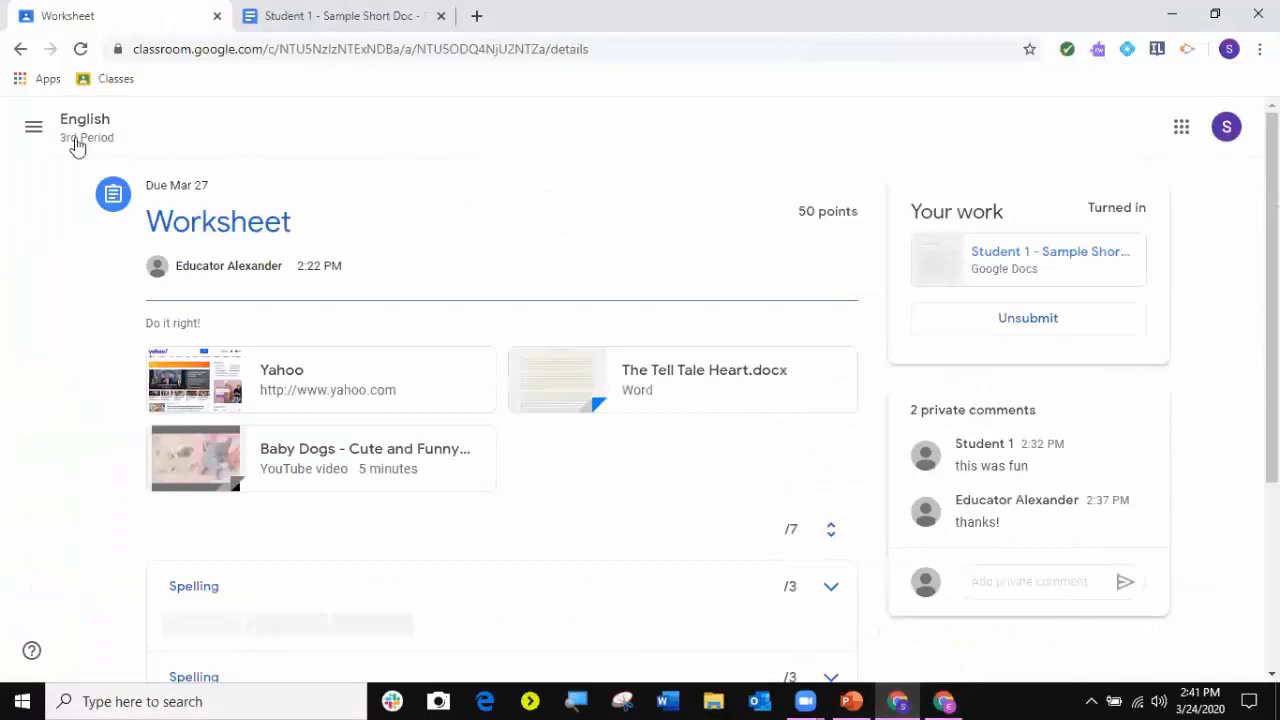
{"action": "left_click", "coordinate": [81, 48]}
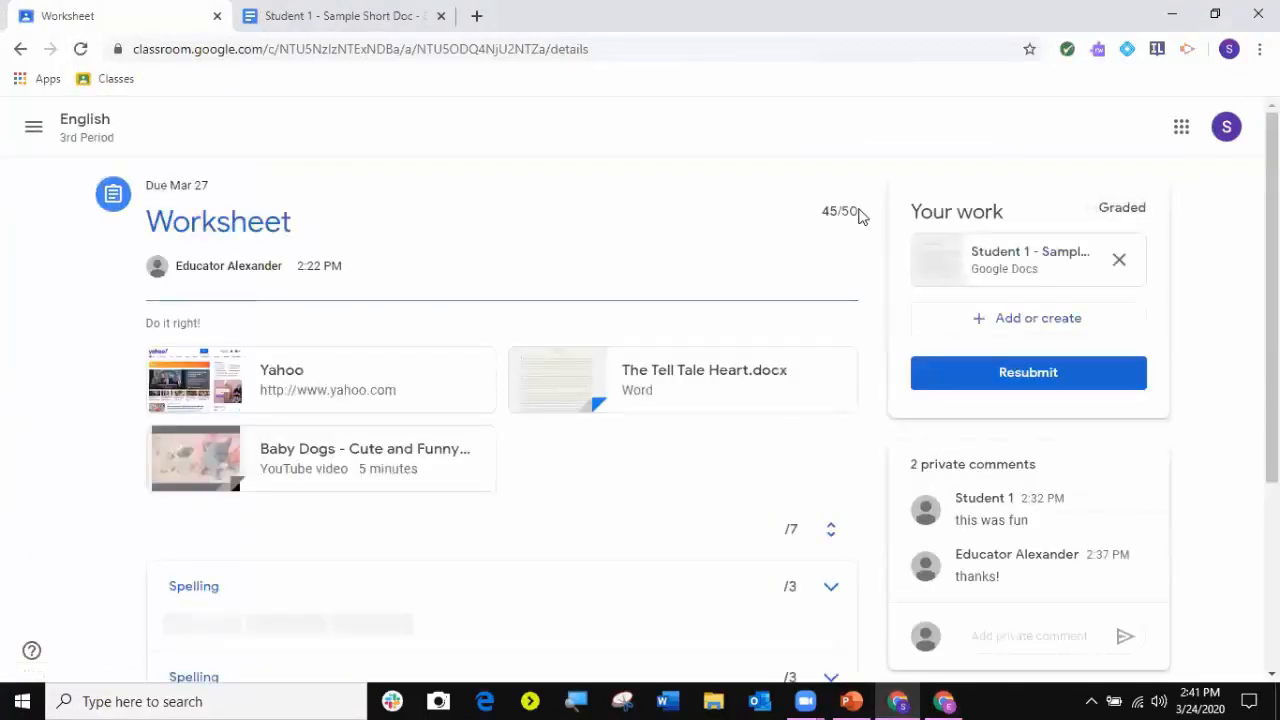
{"action": "left_click_drag", "start_coordinate": [859, 211], "coordinate": [822, 210]}
{"action": "left_click", "coordinate": [806, 210]}
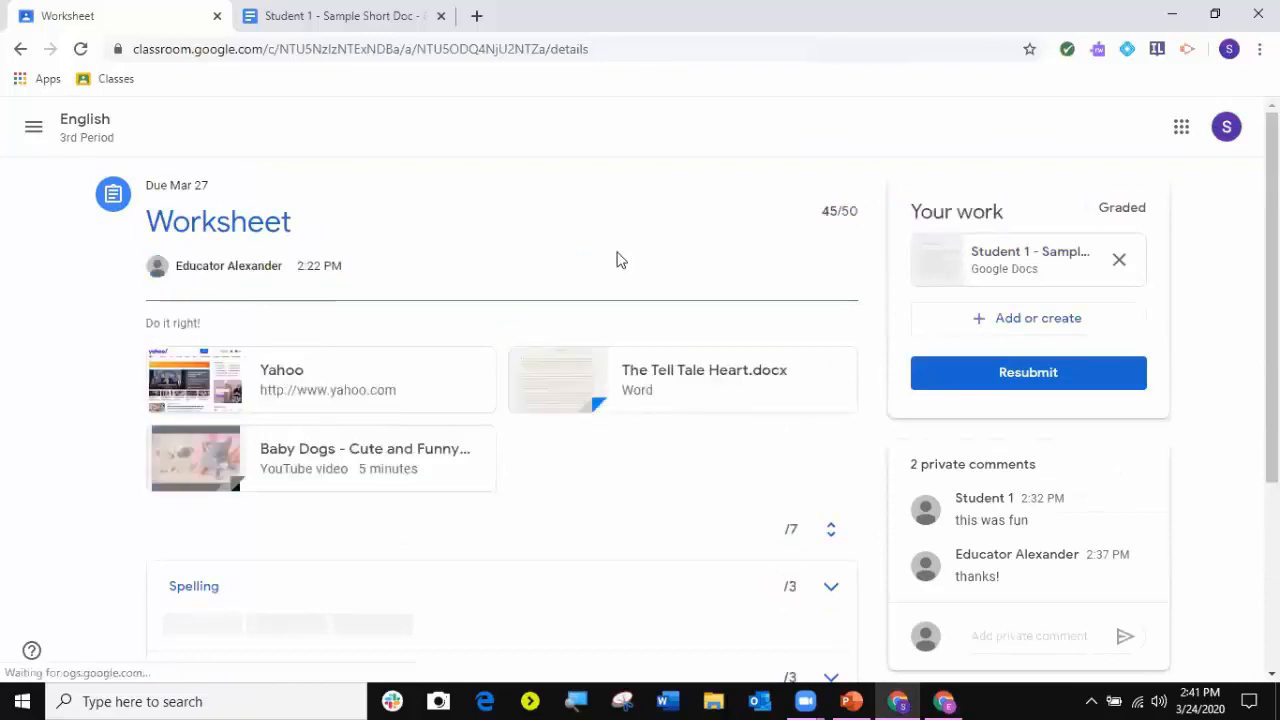
{"action": "left_click", "coordinate": [71, 129]}
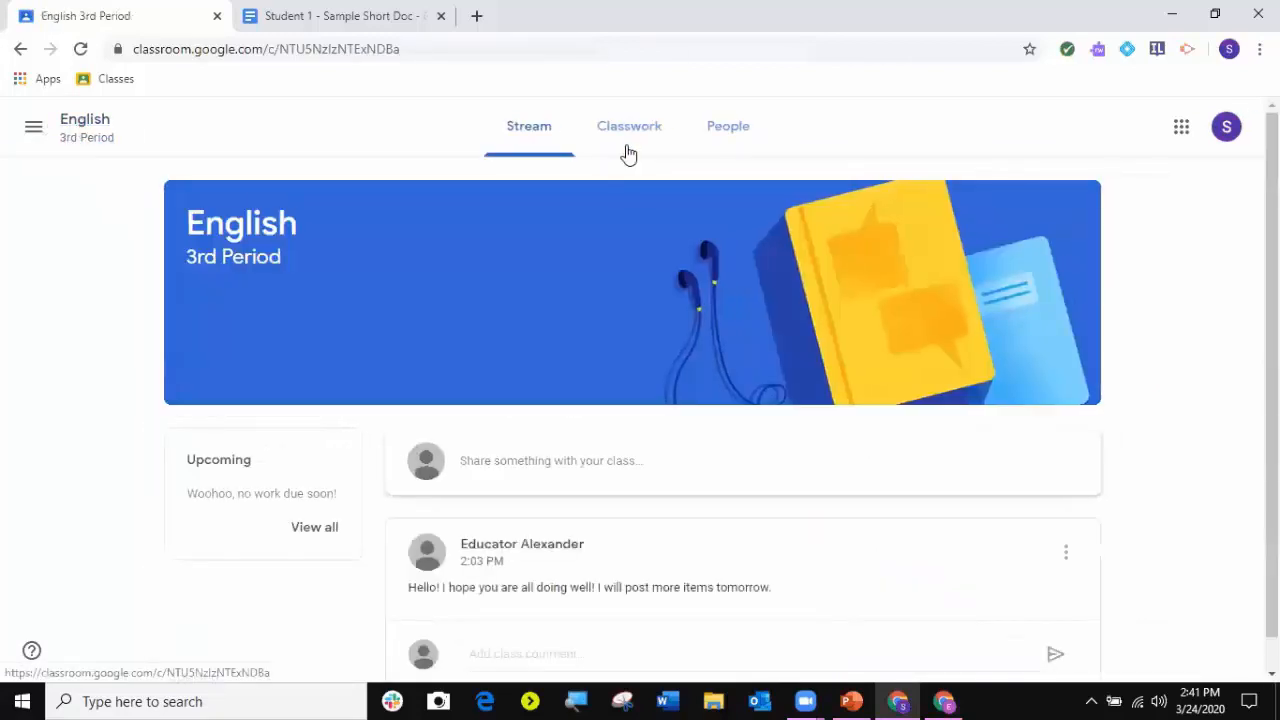
- Open the full Worksheet assignment from the 3rd Six Weeks classwork as the student and check its returned grade and comments
{"action": "left_click", "coordinate": [628, 150]}
{"action": "scroll", "coordinate": [871, 469], "scroll_direction": "down", "scroll_amount": 2}
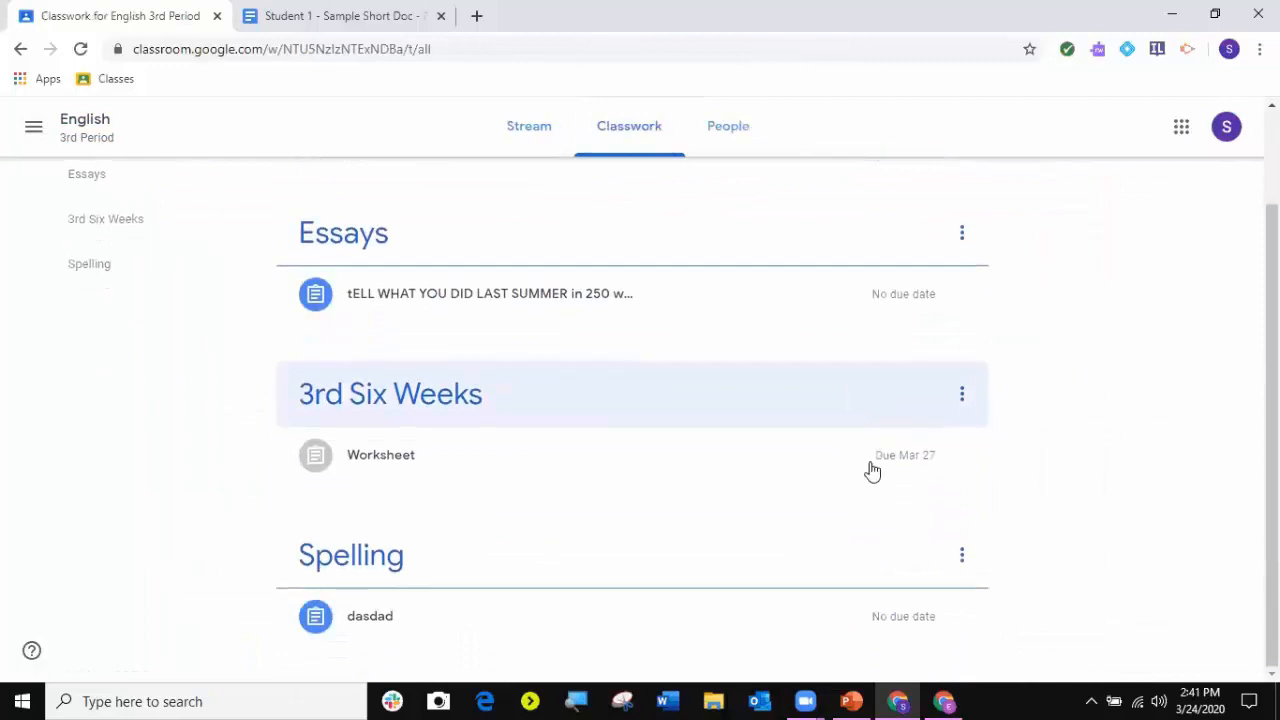
{"action": "left_click", "coordinate": [534, 457]}
{"action": "scroll", "coordinate": [900, 522], "scroll_direction": "down", "scroll_amount": 2}
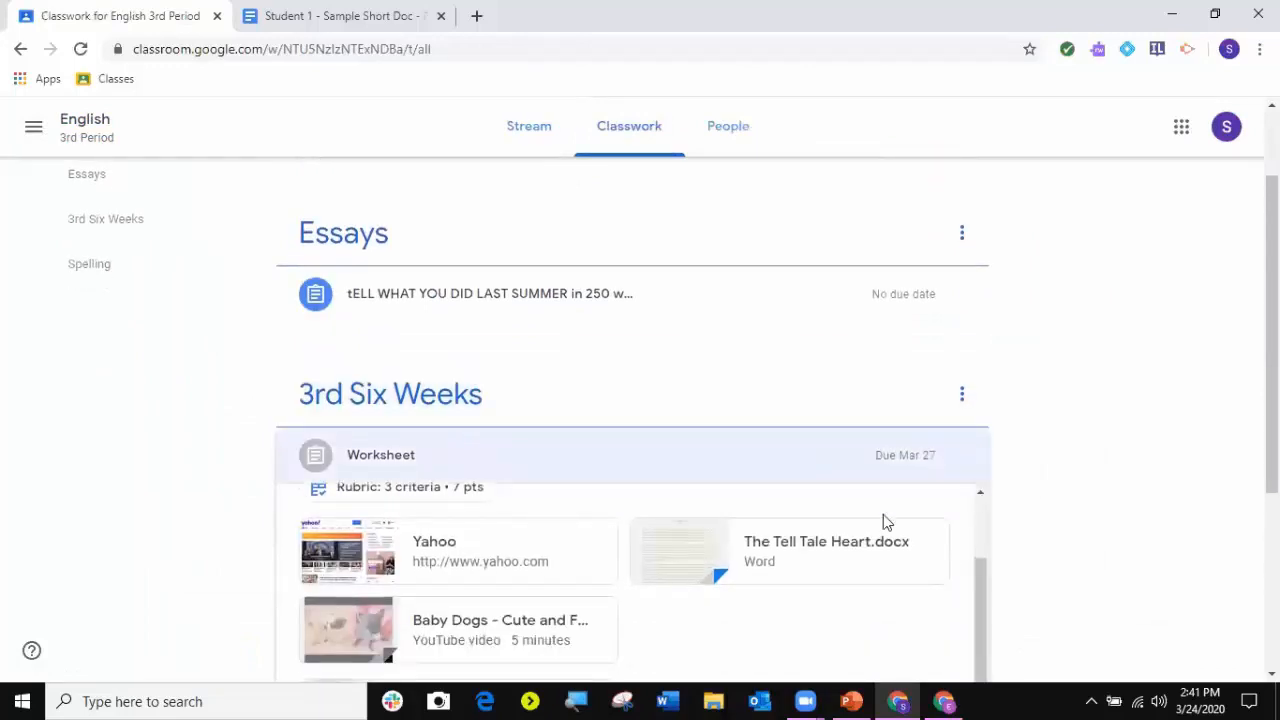
{"action": "scroll", "coordinate": [885, 521], "scroll_direction": "up", "scroll_amount": 2}
{"action": "scroll", "coordinate": [1063, 502], "scroll_direction": "down", "scroll_amount": 2}
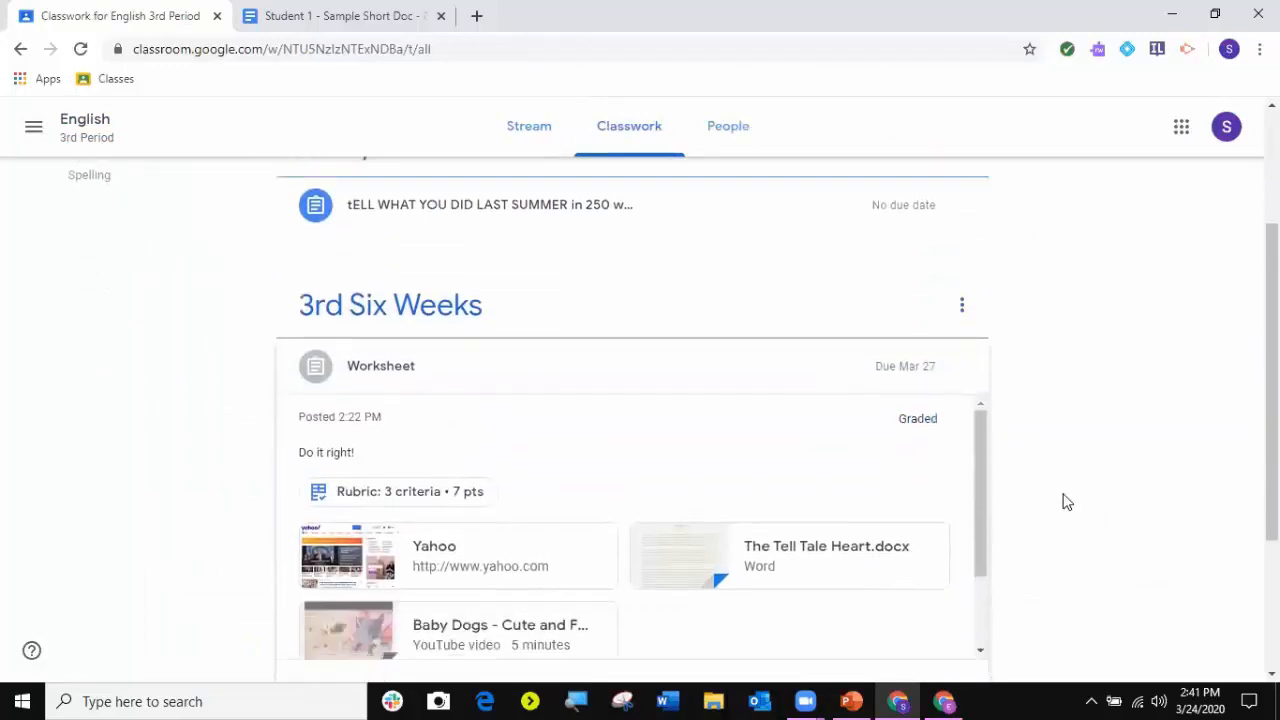
{"action": "scroll", "coordinate": [1063, 502], "scroll_direction": "down", "scroll_amount": 2}
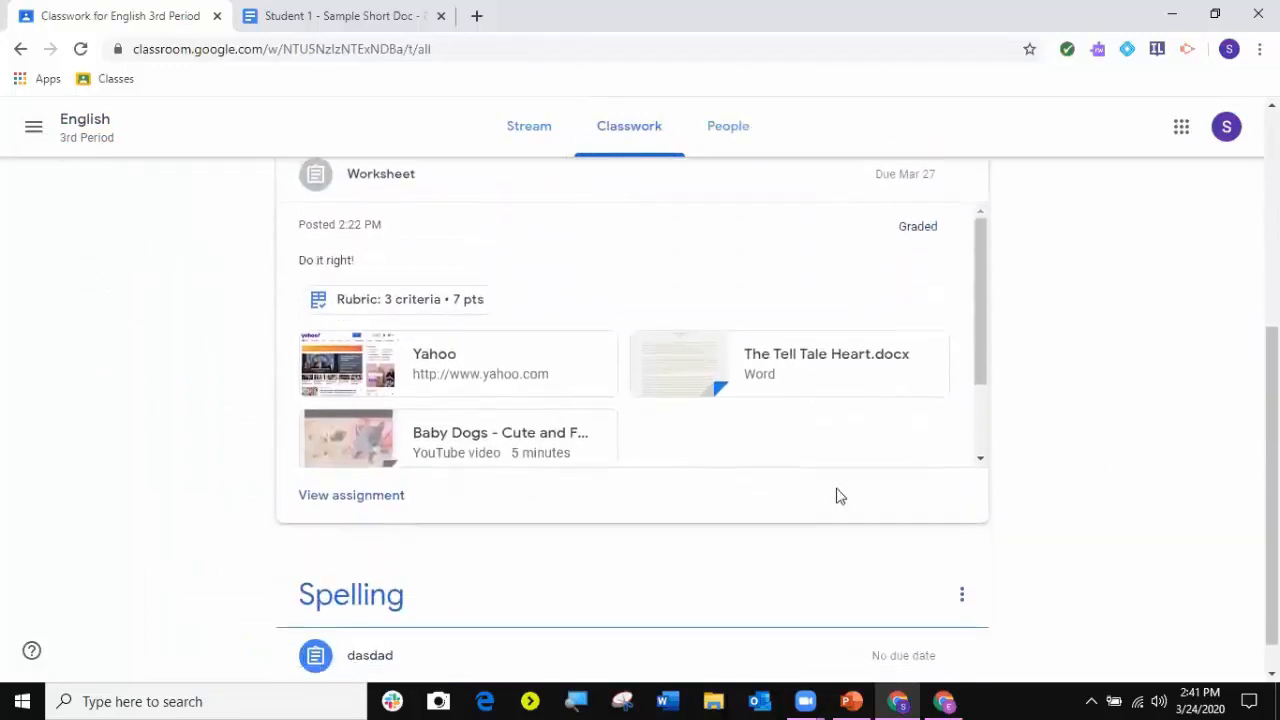
{"action": "left_click", "coordinate": [360, 496]}
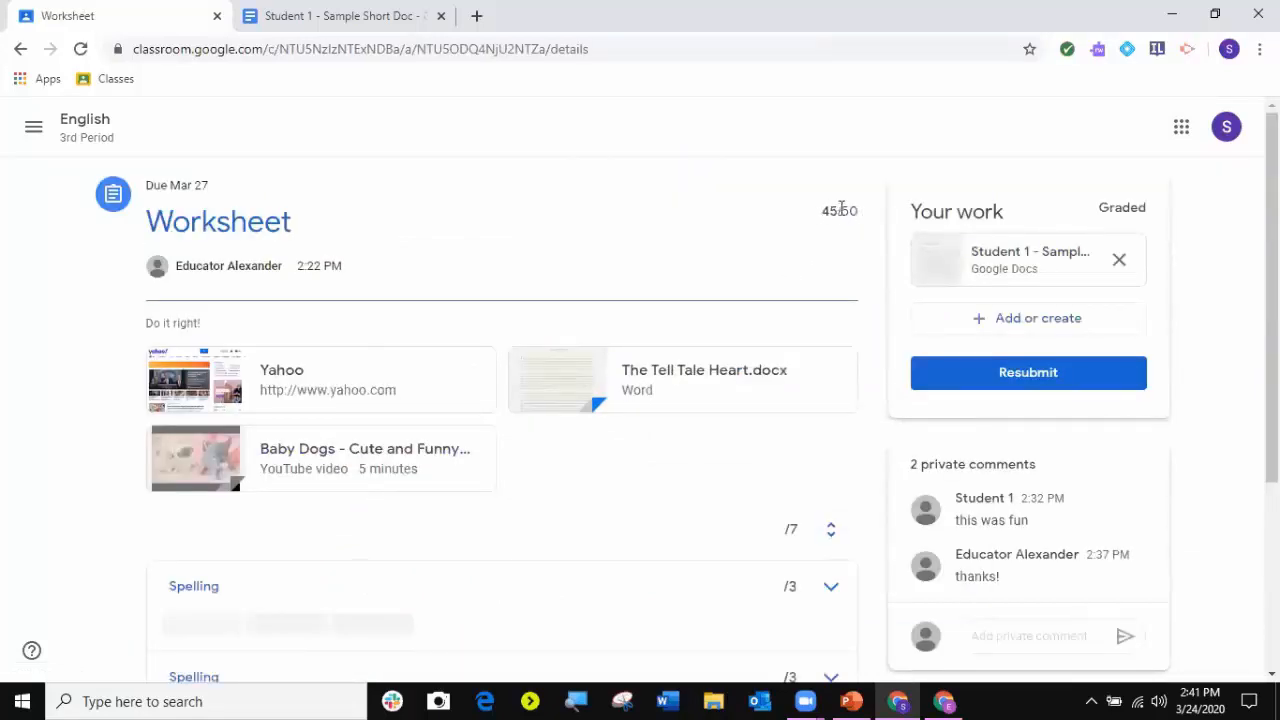
- Switch to the teacher's Chrome window, close the Worksheet grading page and return to the student work overview
{"action": "left_click", "coordinate": [952, 700]}
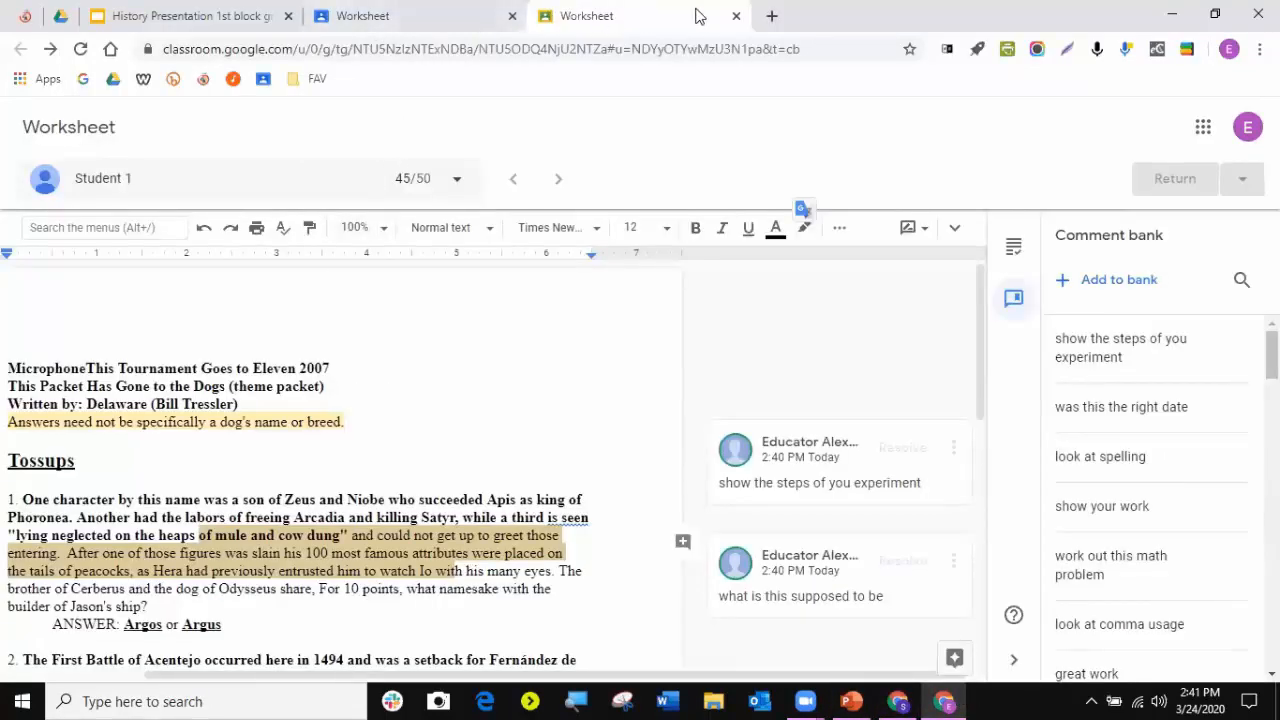
{"action": "left_click", "coordinate": [734, 16]}
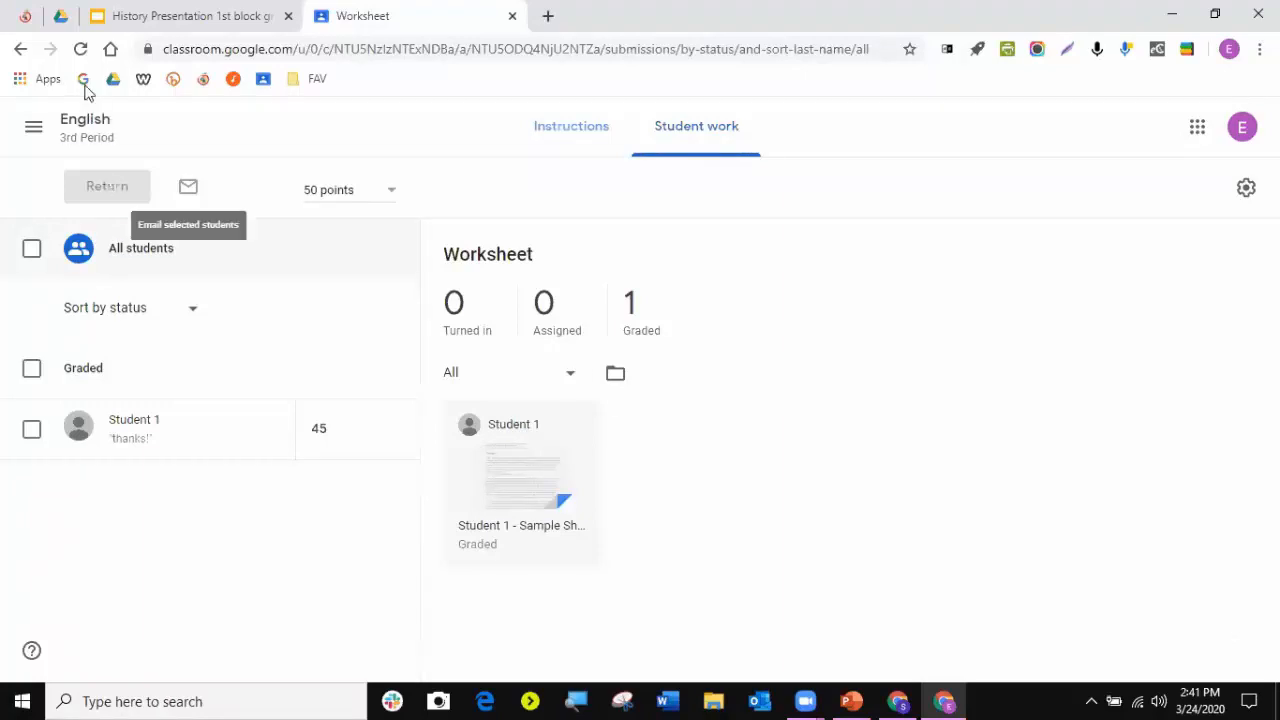
{"action": "left_click", "coordinate": [60, 16]}
{"action": "left_click", "coordinate": [75, 203]}
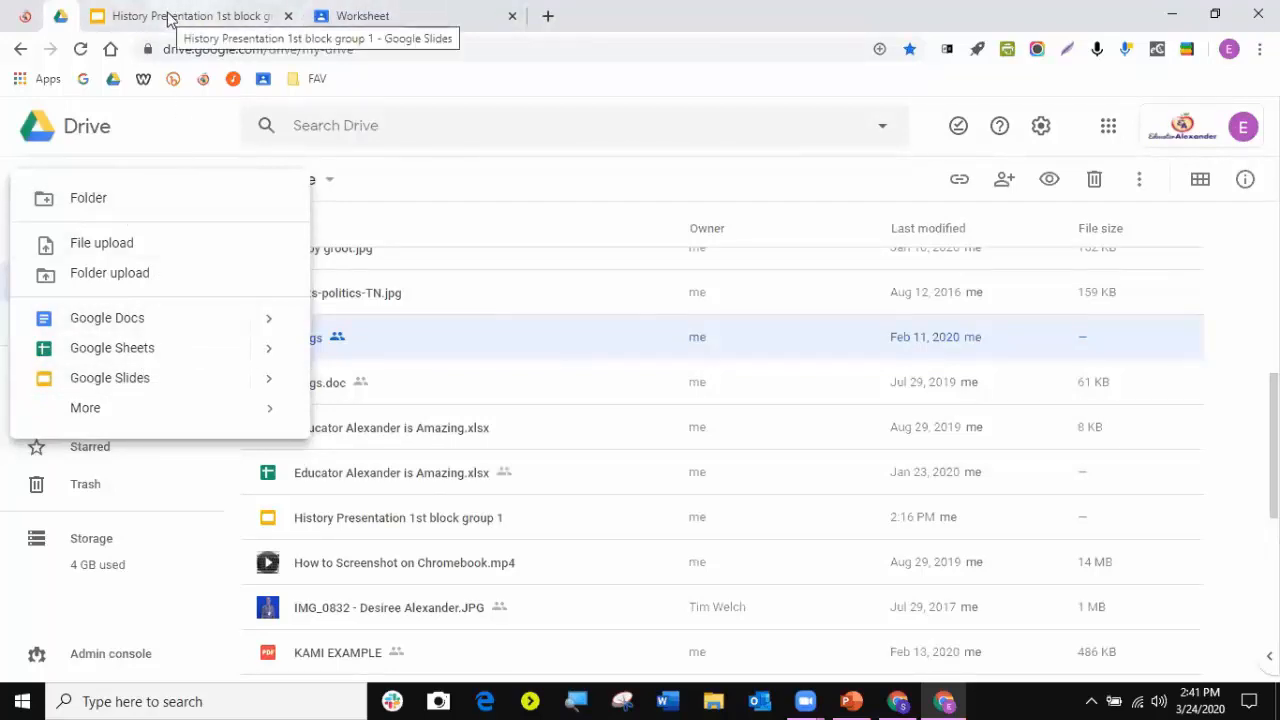
{"action": "left_click", "coordinate": [360, 18]}
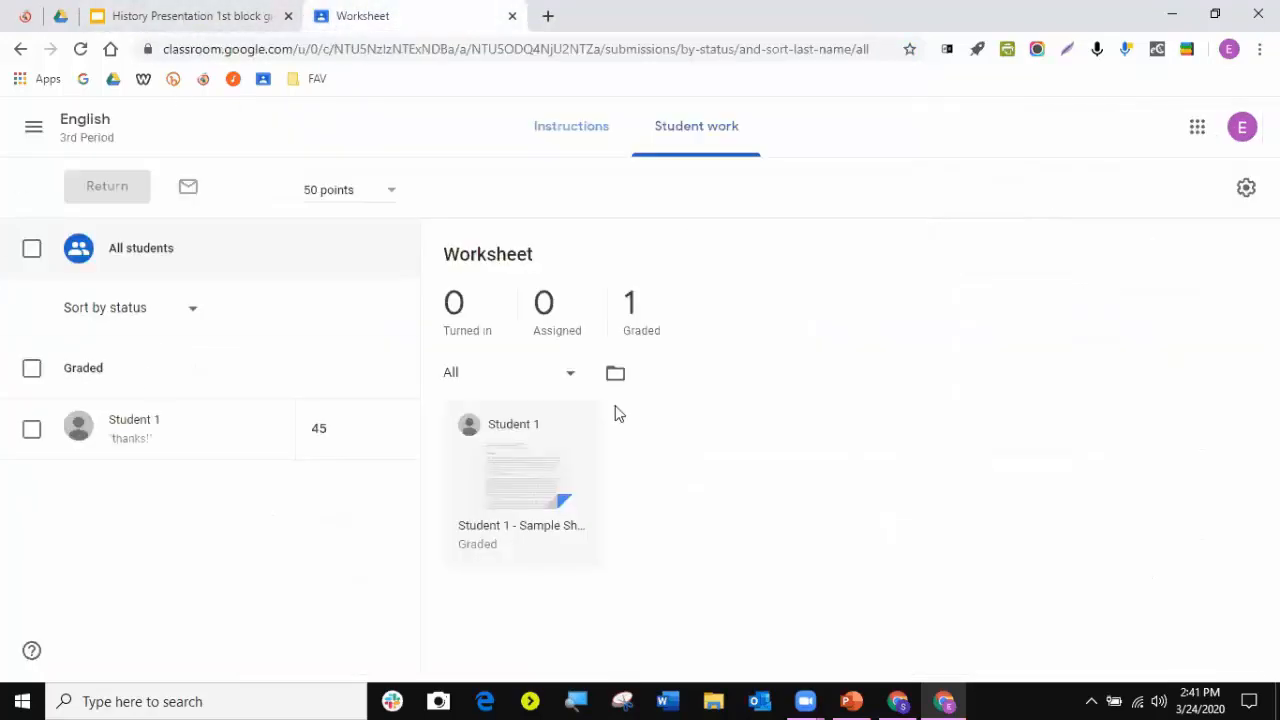
- Reopen Student 1's Worksheet submission to check the comments in the document, and close it again
{"action": "left_click", "coordinate": [505, 467]}
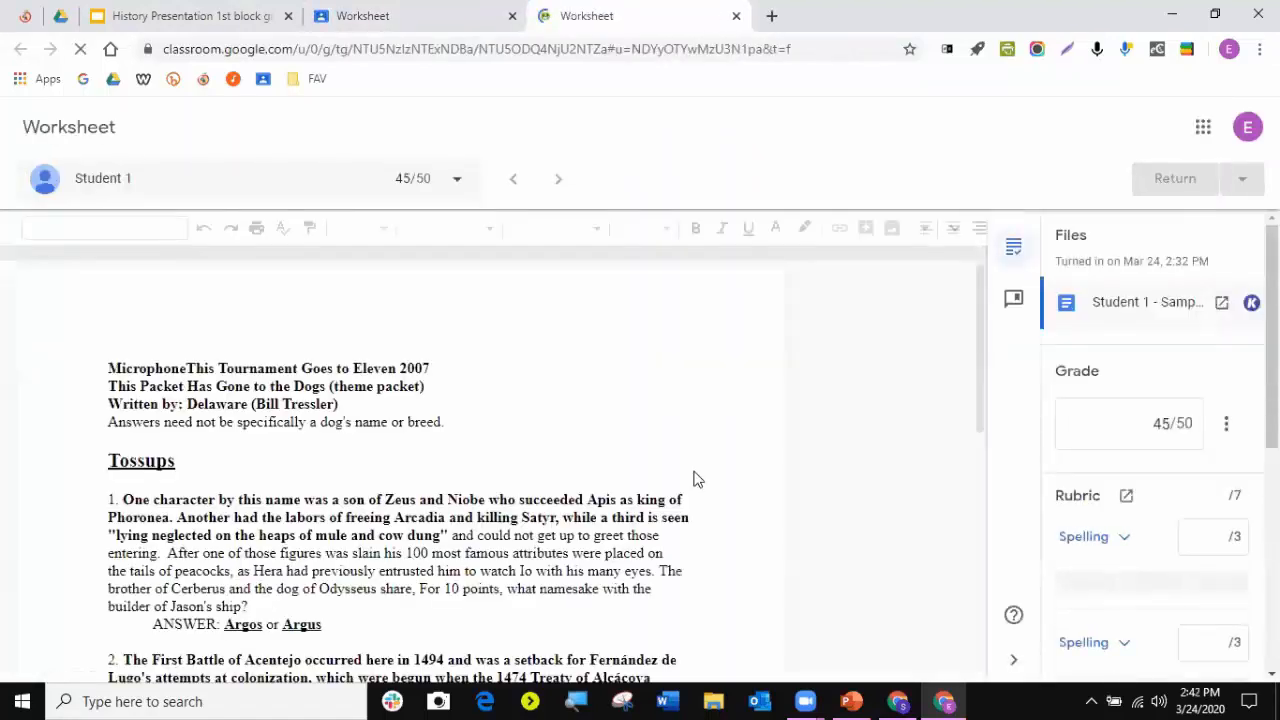
{"action": "left_click", "coordinate": [520, 414]}
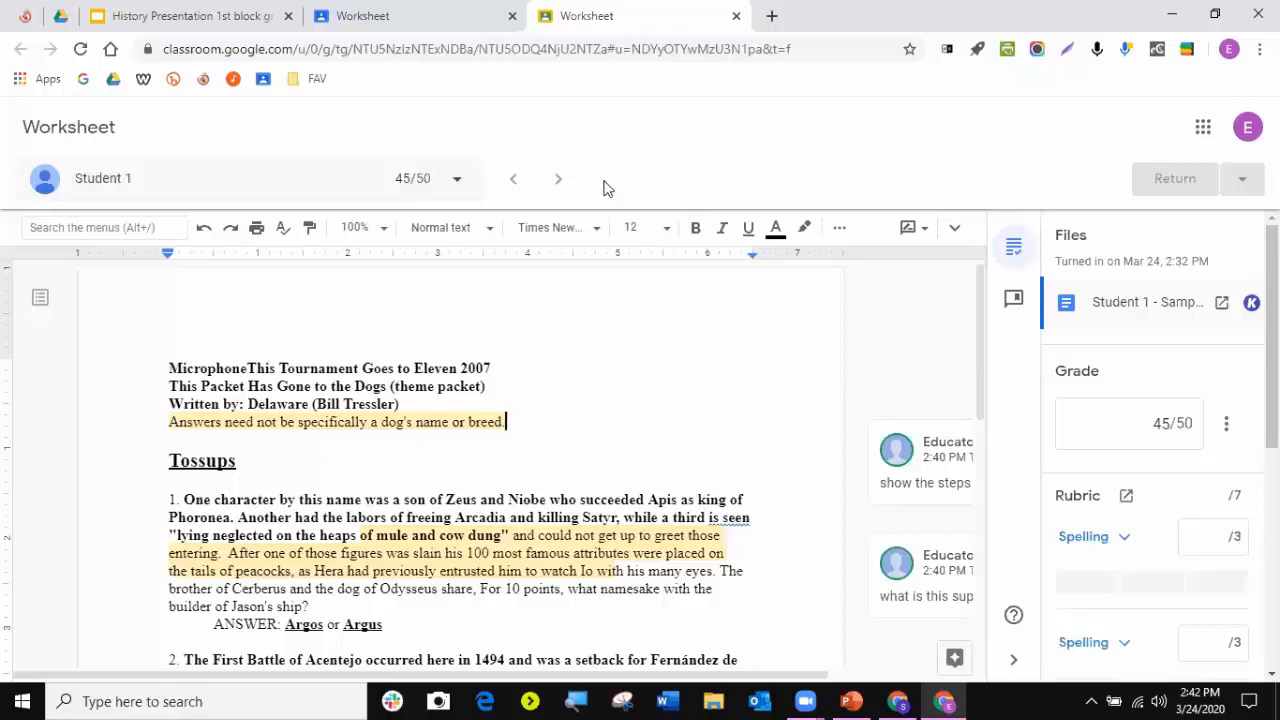
{"action": "left_click", "coordinate": [736, 15]}
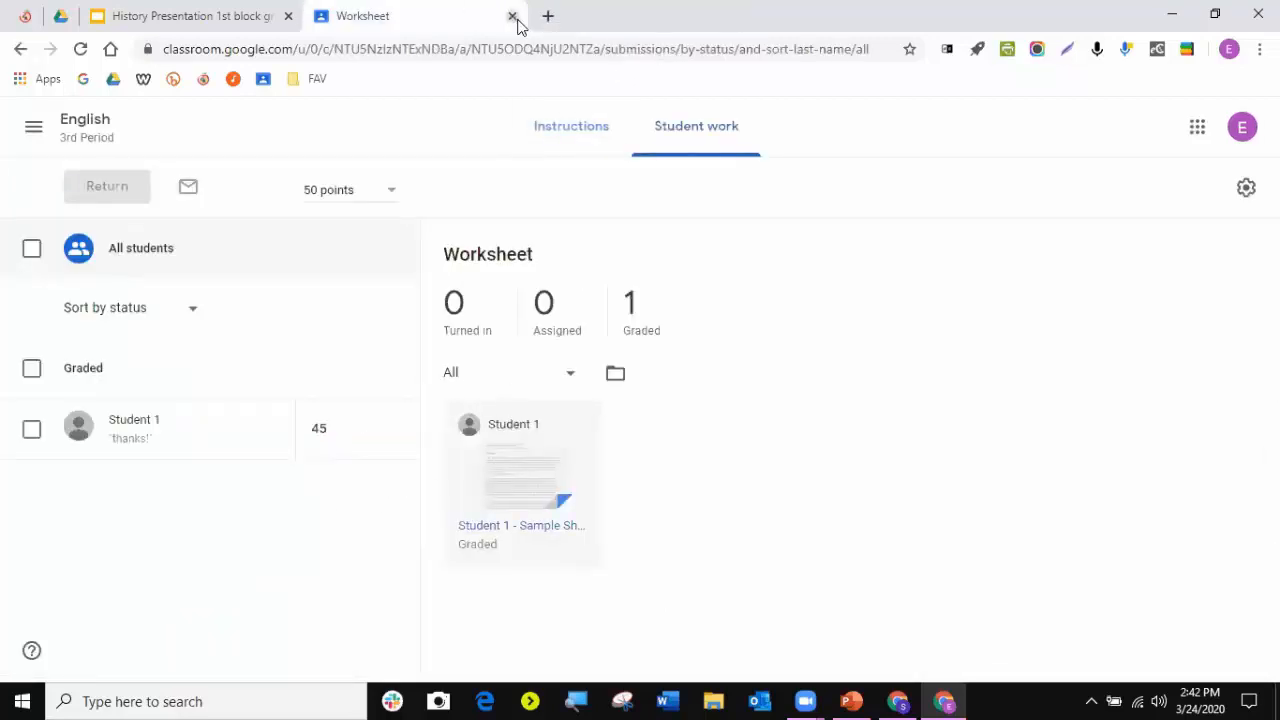
- Go to the English class page and open its gradebook
{"action": "left_click", "coordinate": [85, 120]}
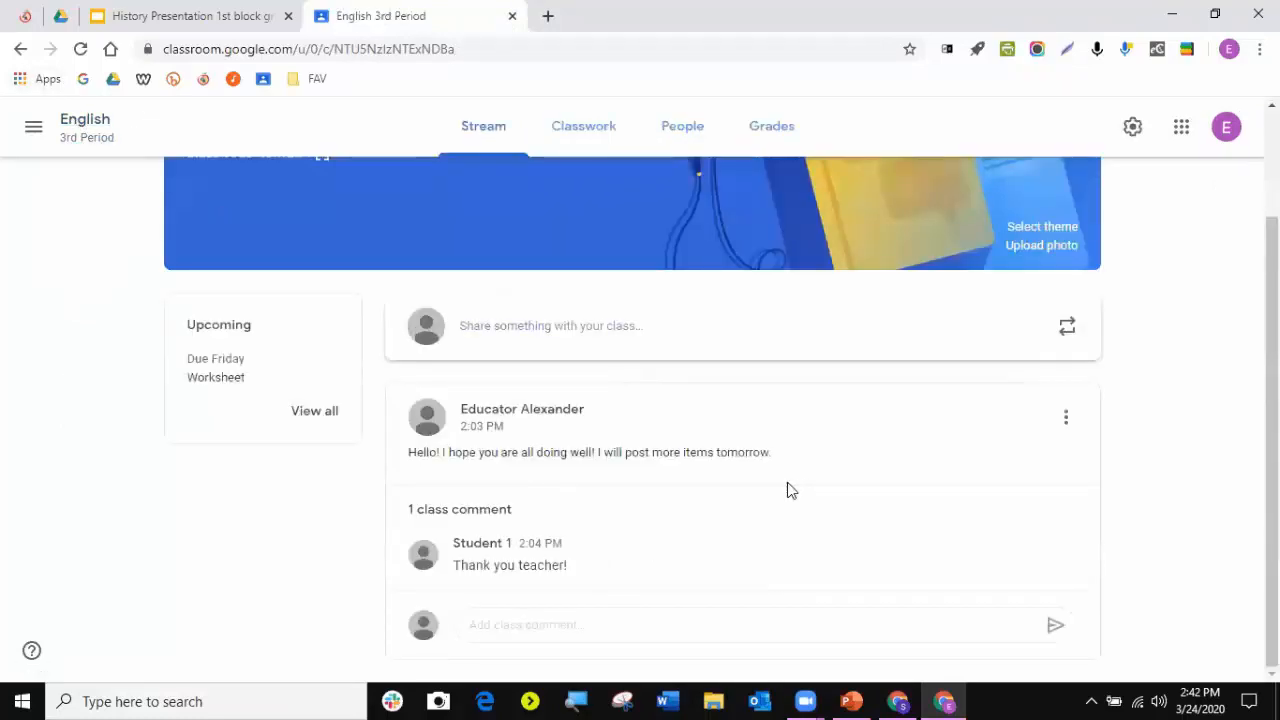
{"action": "scroll", "coordinate": [788, 490], "scroll_direction": "up", "scroll_amount": 2}
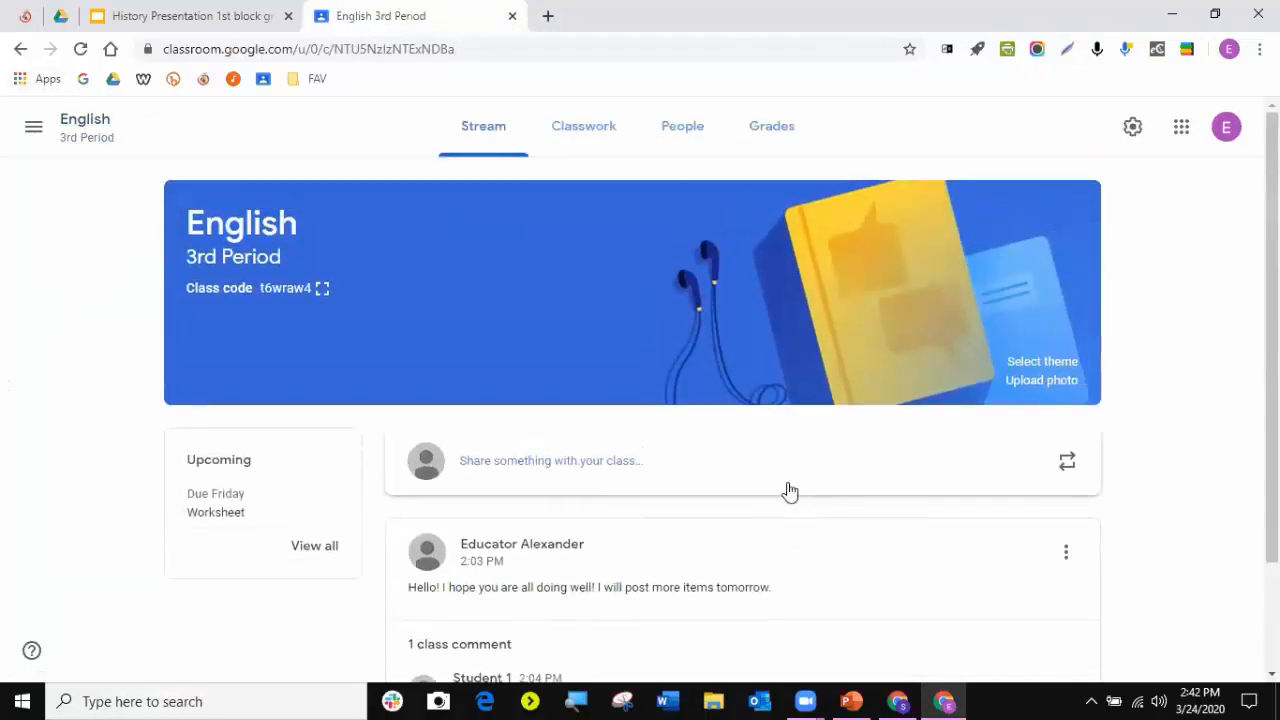
{"action": "left_click", "coordinate": [772, 133]}
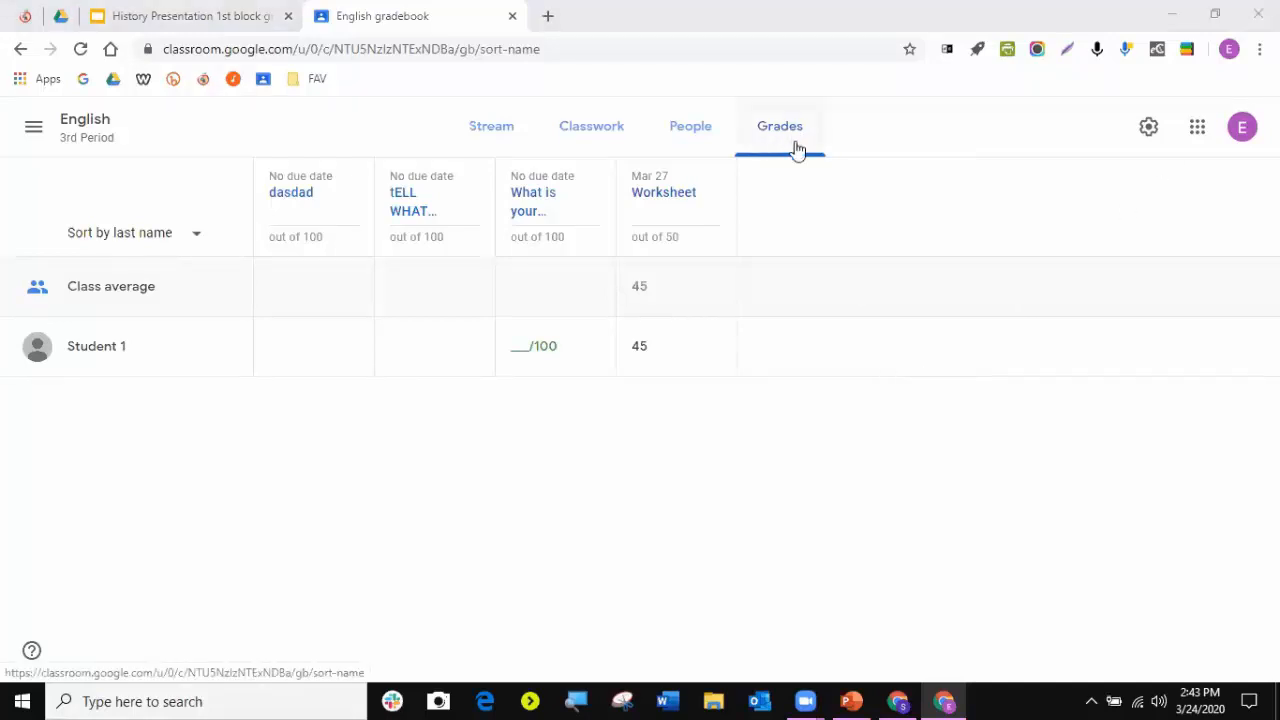
- Look over the teacher's Classwork list and the student answers to "What is your favorite color?", and return to the gradebook
{"action": "left_click", "coordinate": [597, 135]}
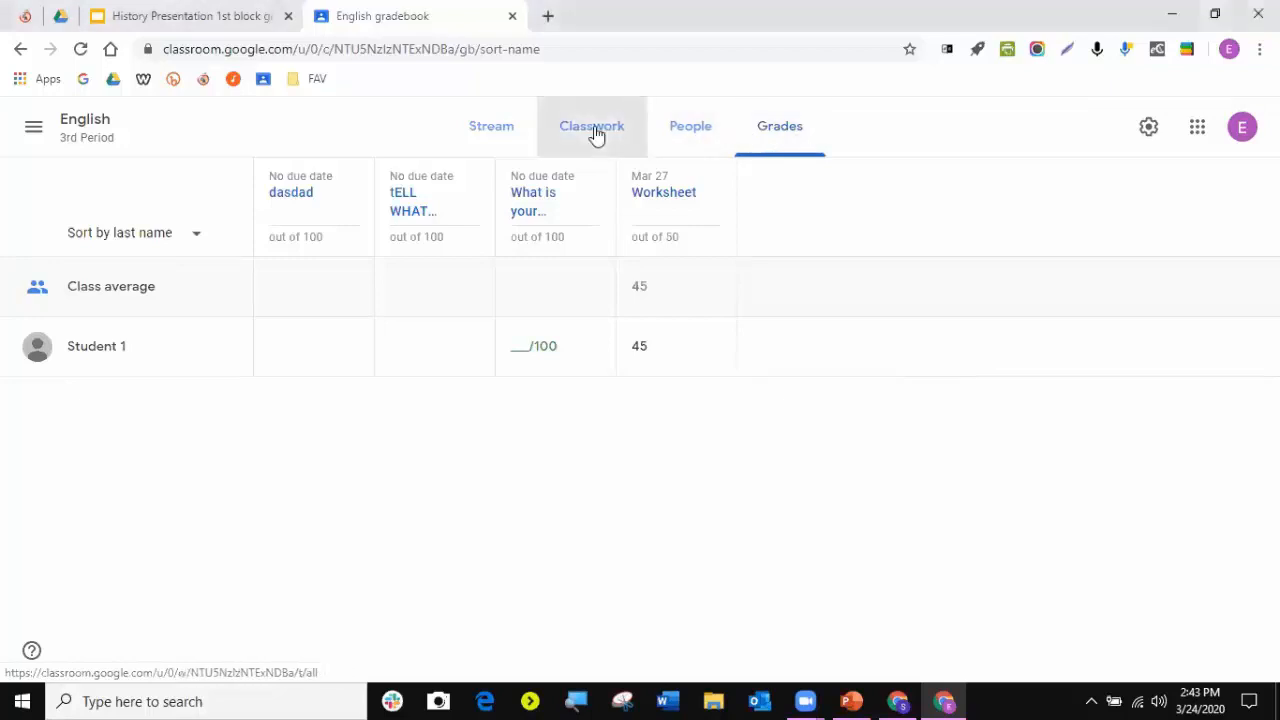
{"action": "scroll", "coordinate": [655, 347], "scroll_direction": "down", "scroll_amount": 2}
{"action": "scroll", "coordinate": [1157, 491], "scroll_direction": "down", "scroll_amount": 1}
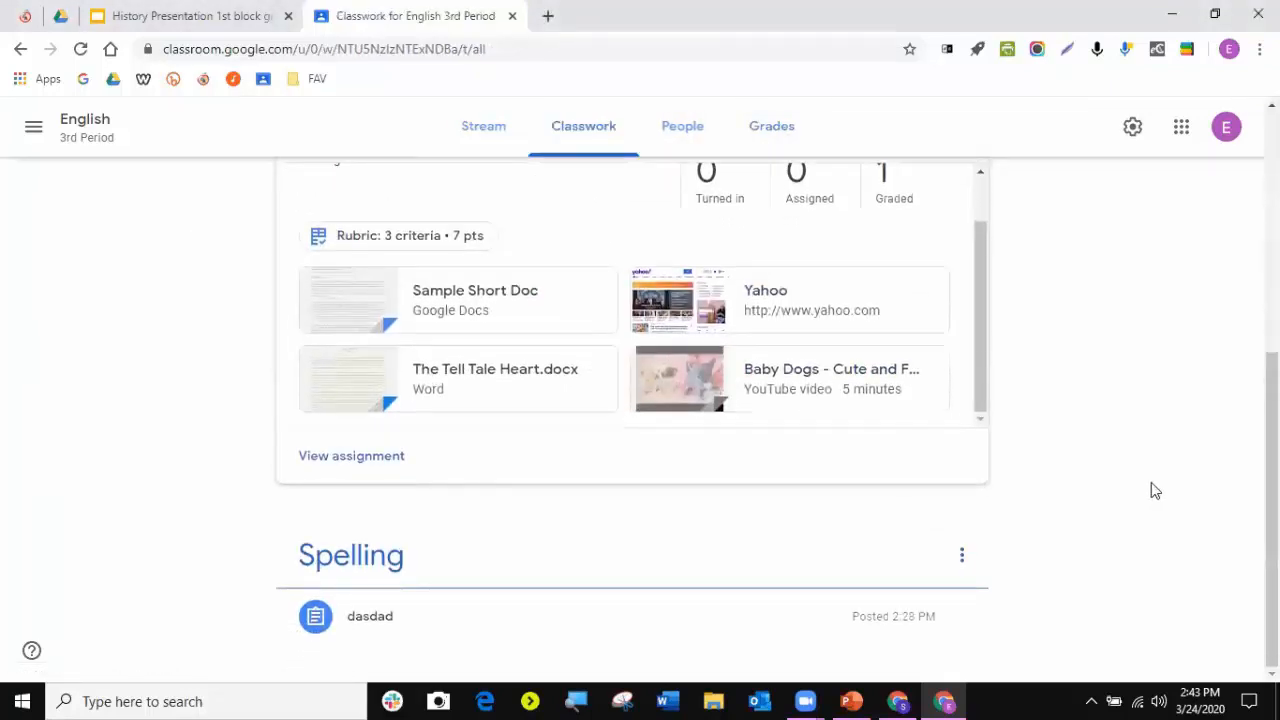
{"action": "scroll", "coordinate": [1155, 490], "scroll_direction": "up", "scroll_amount": 4}
{"action": "left_click", "coordinate": [768, 128]}
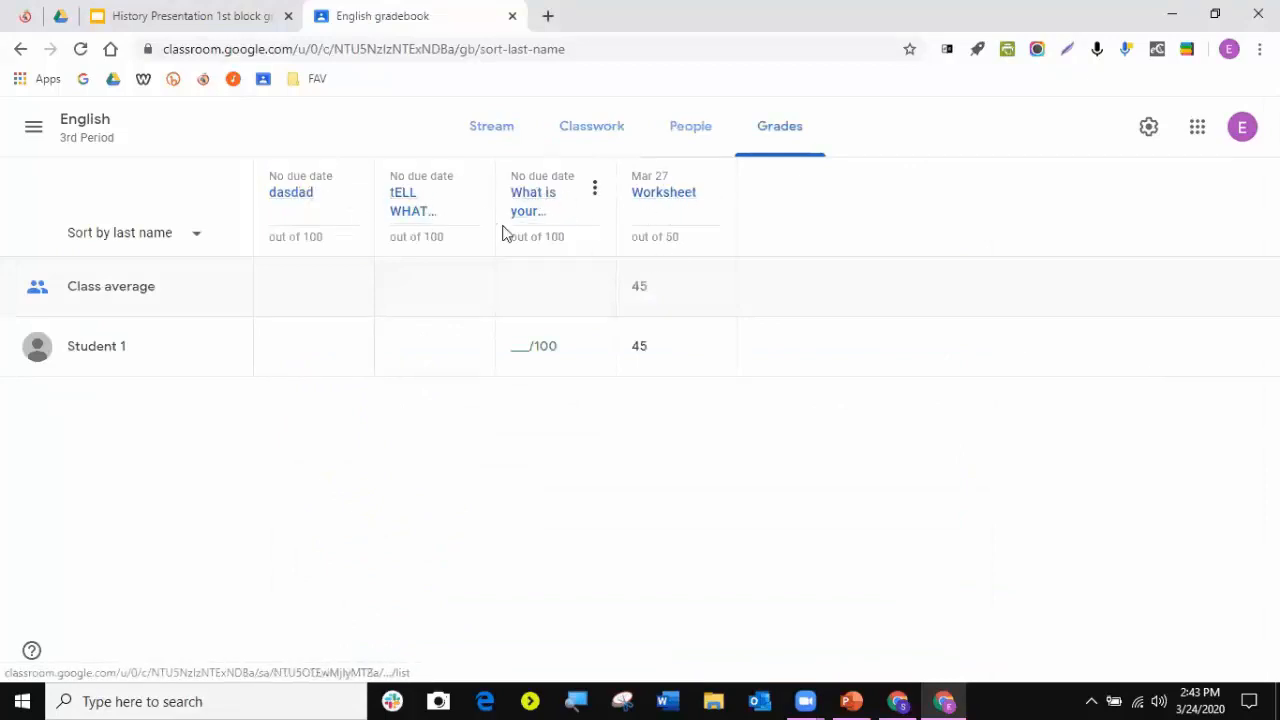
{"action": "left_click", "coordinate": [532, 201]}
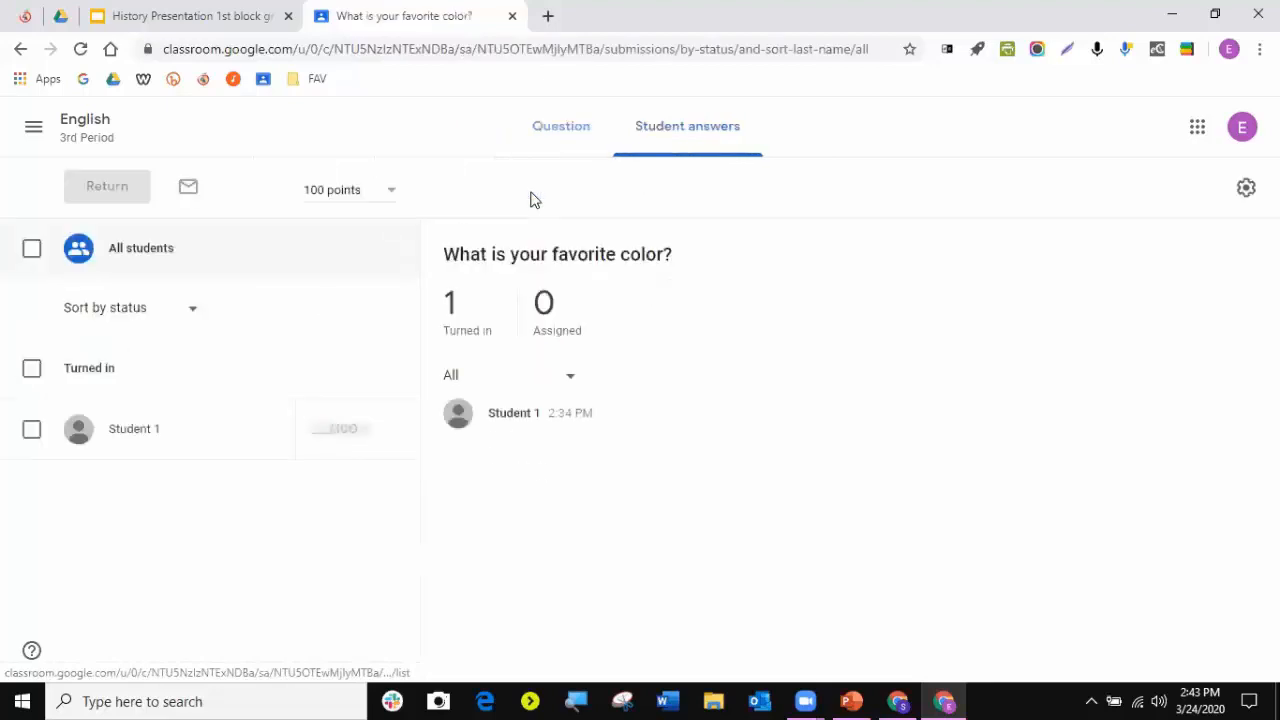
{"action": "left_click", "coordinate": [94, 123]}
{"action": "left_click", "coordinate": [748, 140]}
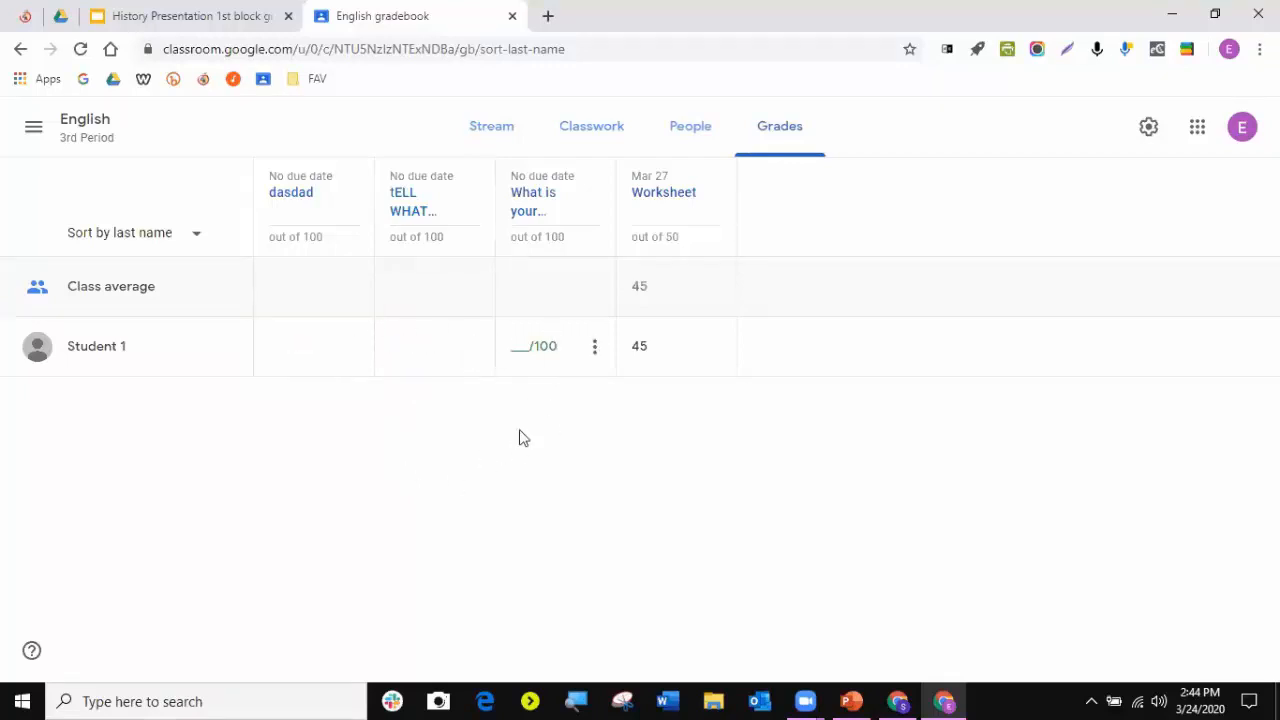
- Enter draft grades of 100 for Student 1 on the favorite color question and summer essay, and check the question grade's return options
{"action": "left_click", "coordinate": [519, 350]}
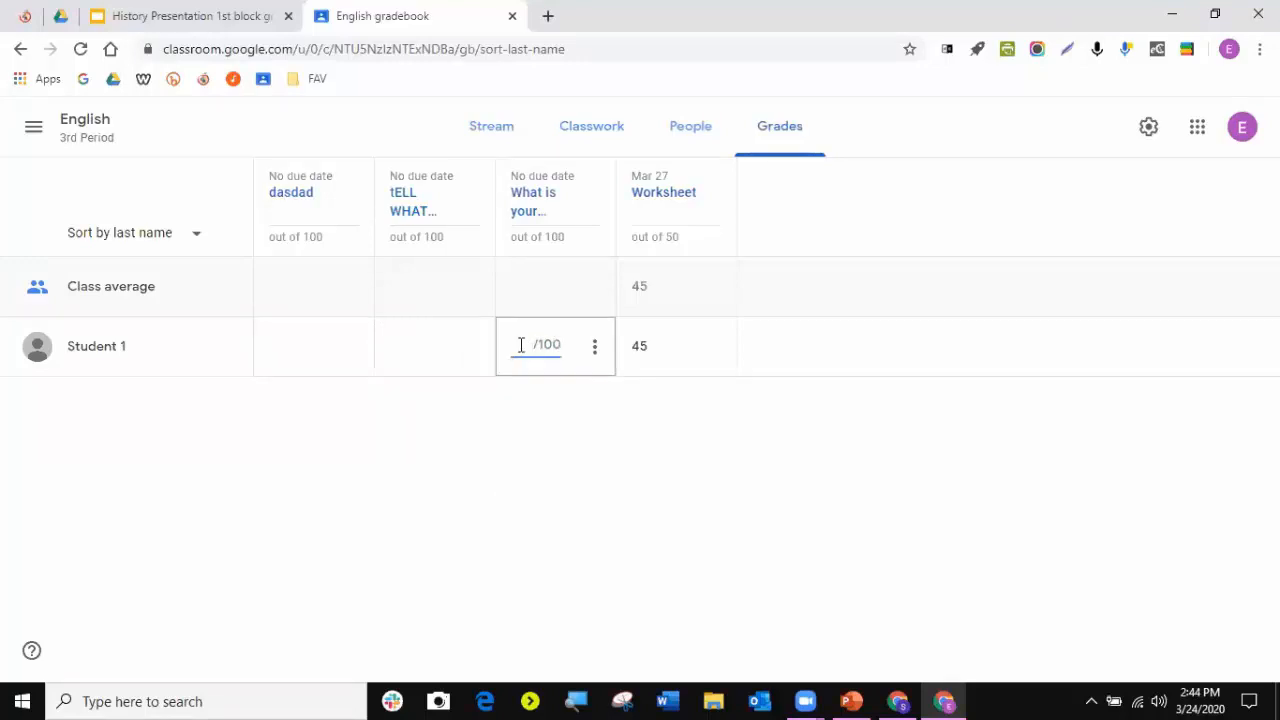
{"action": "left_click", "coordinate": [406, 347]}
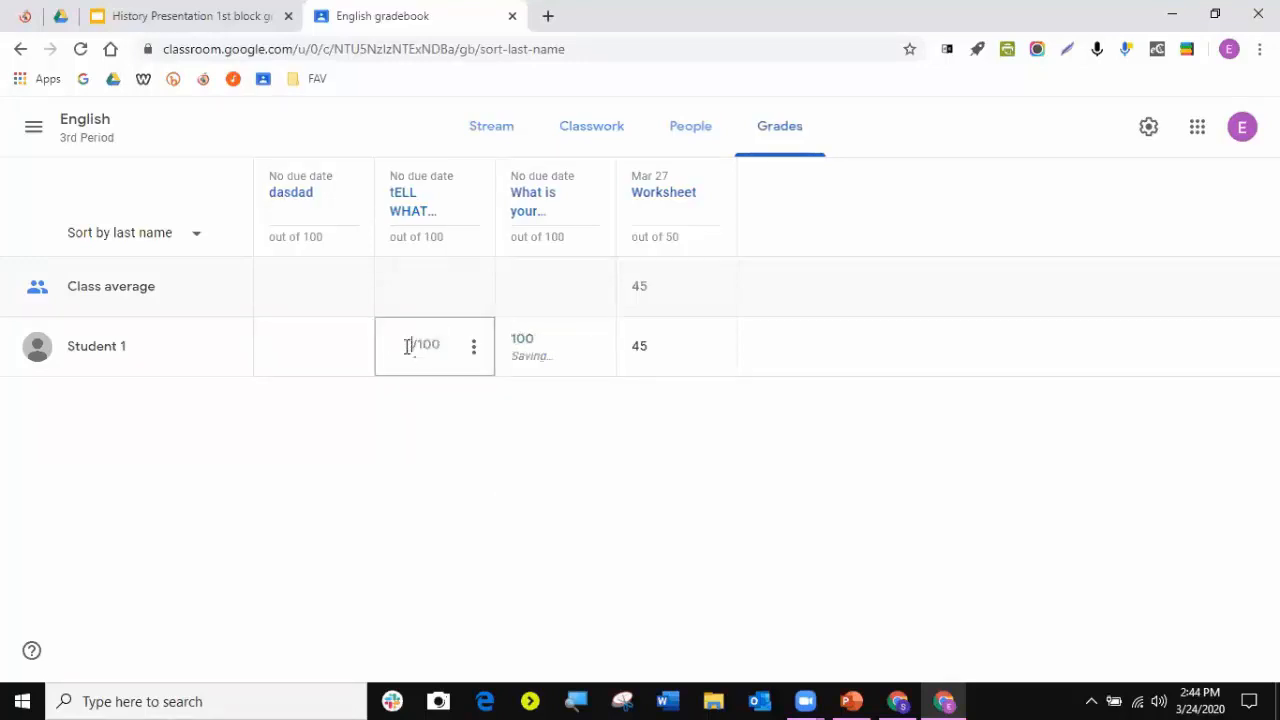
{"action": "left_click", "coordinate": [401, 422]}
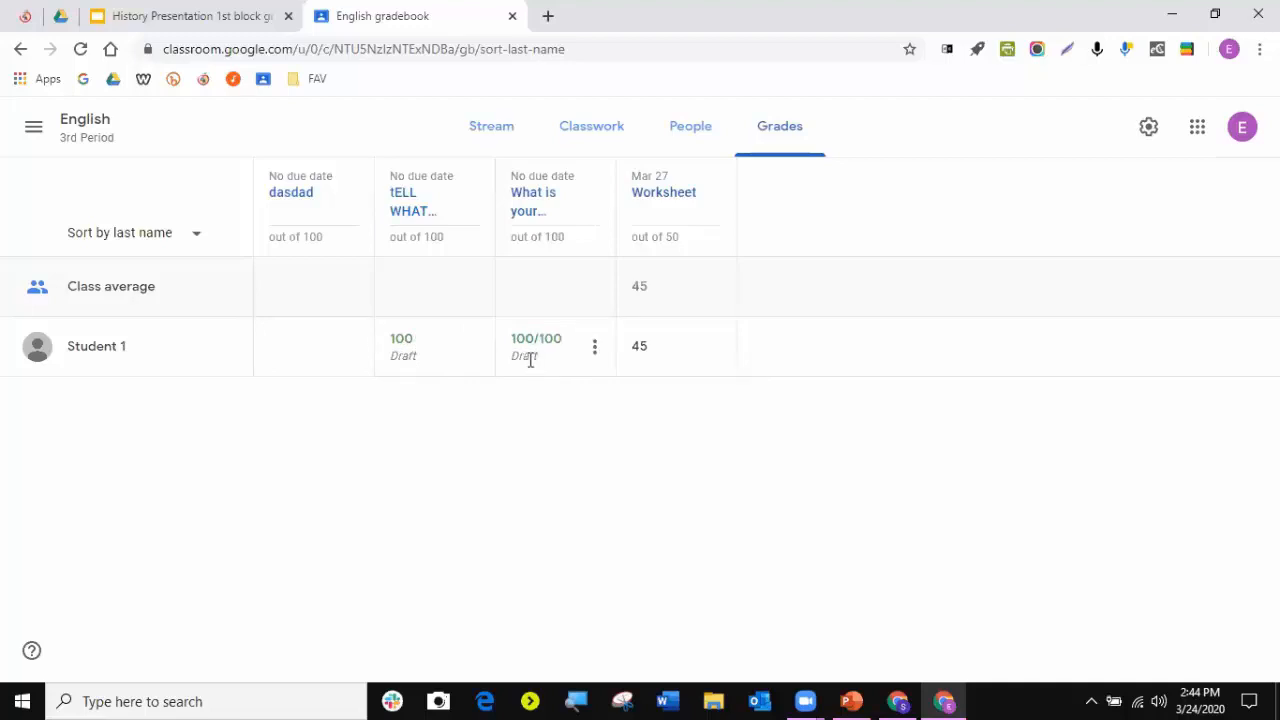
{"action": "left_click", "coordinate": [594, 347]}
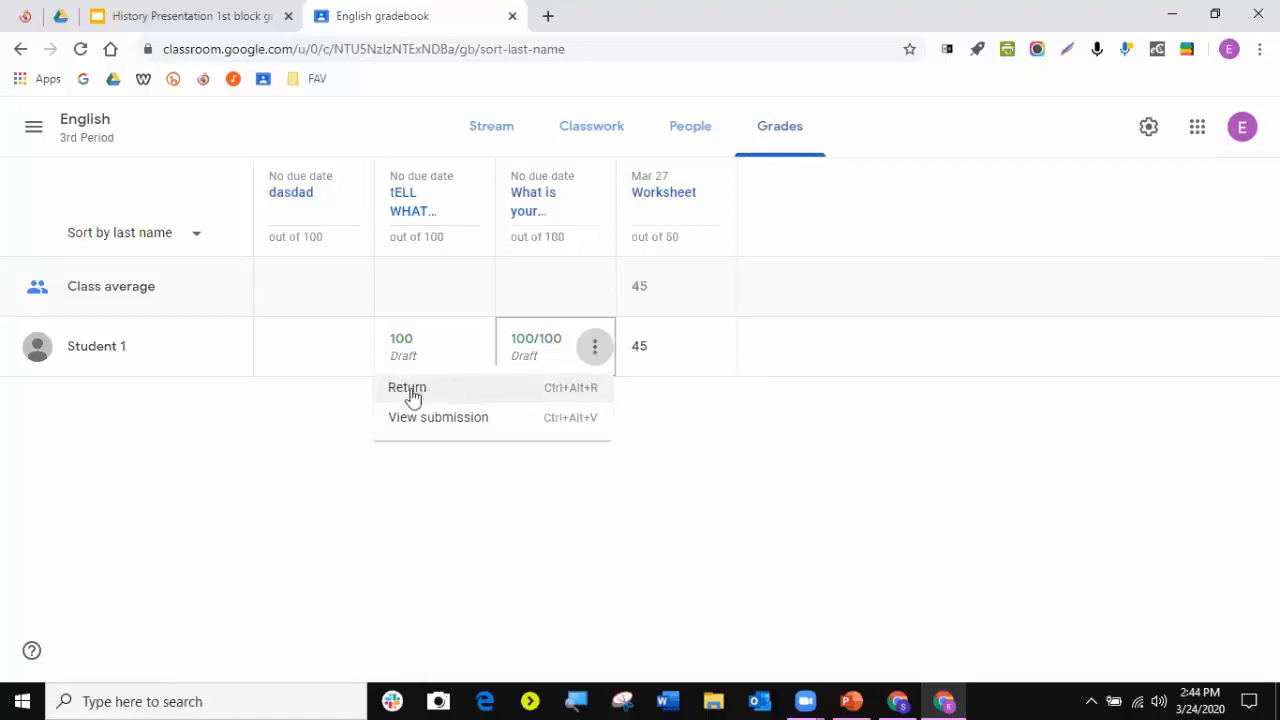
{"action": "left_click", "coordinate": [637, 417]}
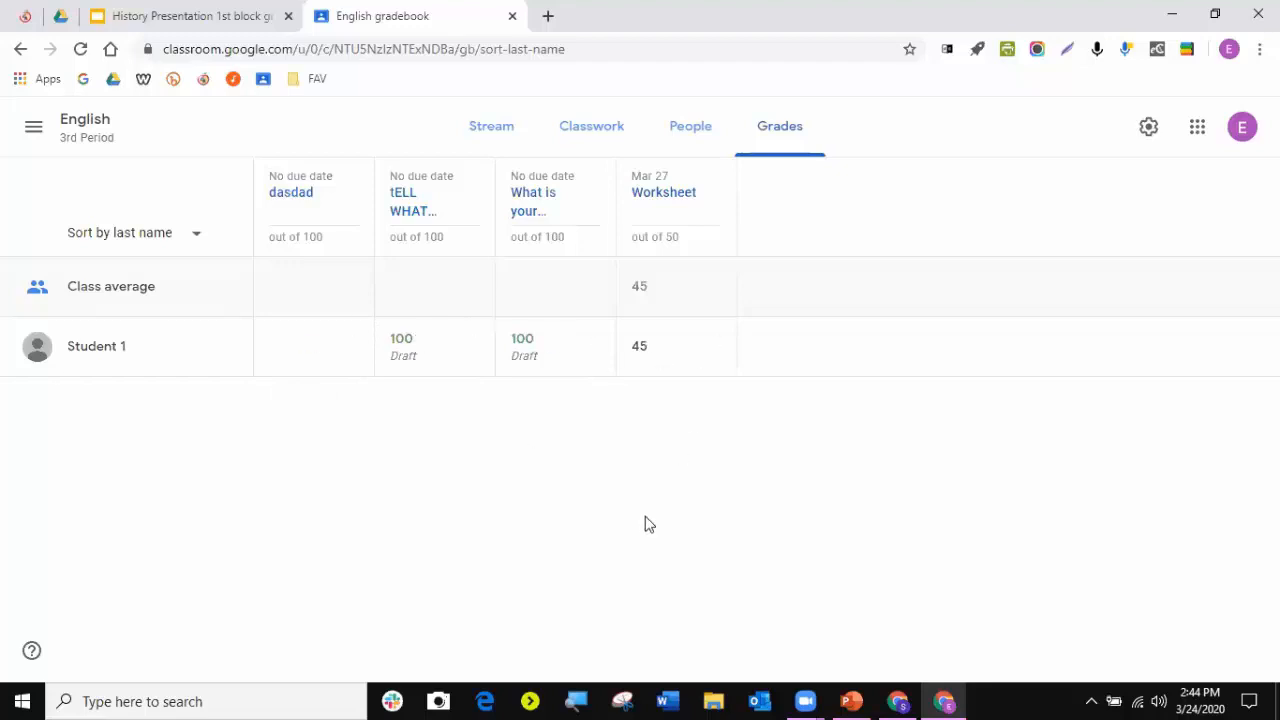
- Open Student 1's work page, filter it by Turned in, Returned with grade and Missing, and return to the full list
{"action": "left_click", "coordinate": [99, 350]}
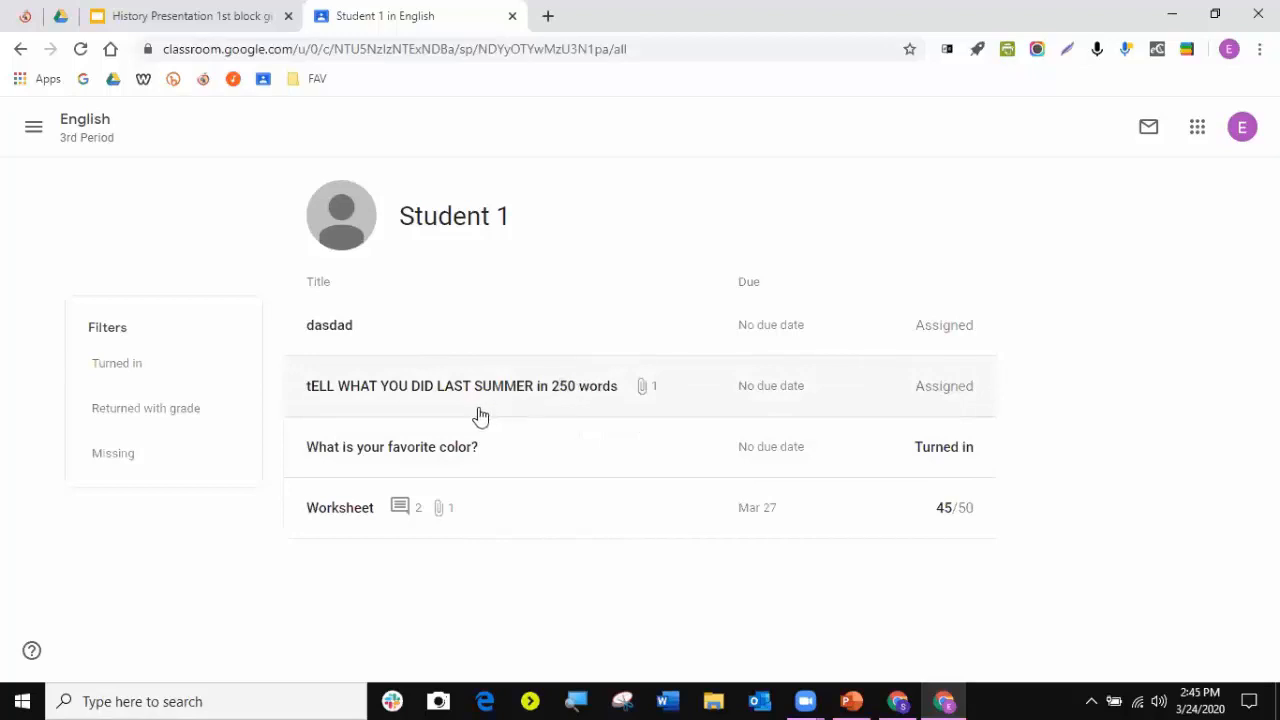
{"action": "left_click", "coordinate": [122, 366]}
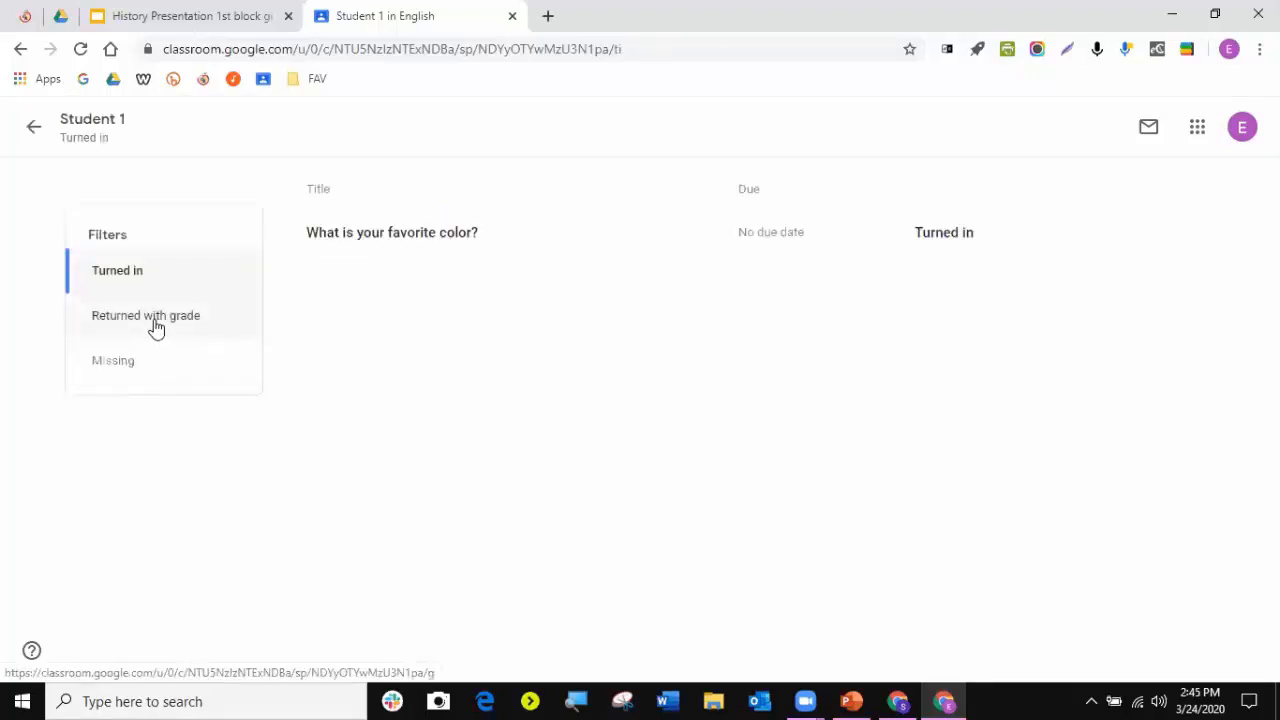
{"action": "left_click", "coordinate": [156, 329]}
{"action": "left_click", "coordinate": [122, 360]}
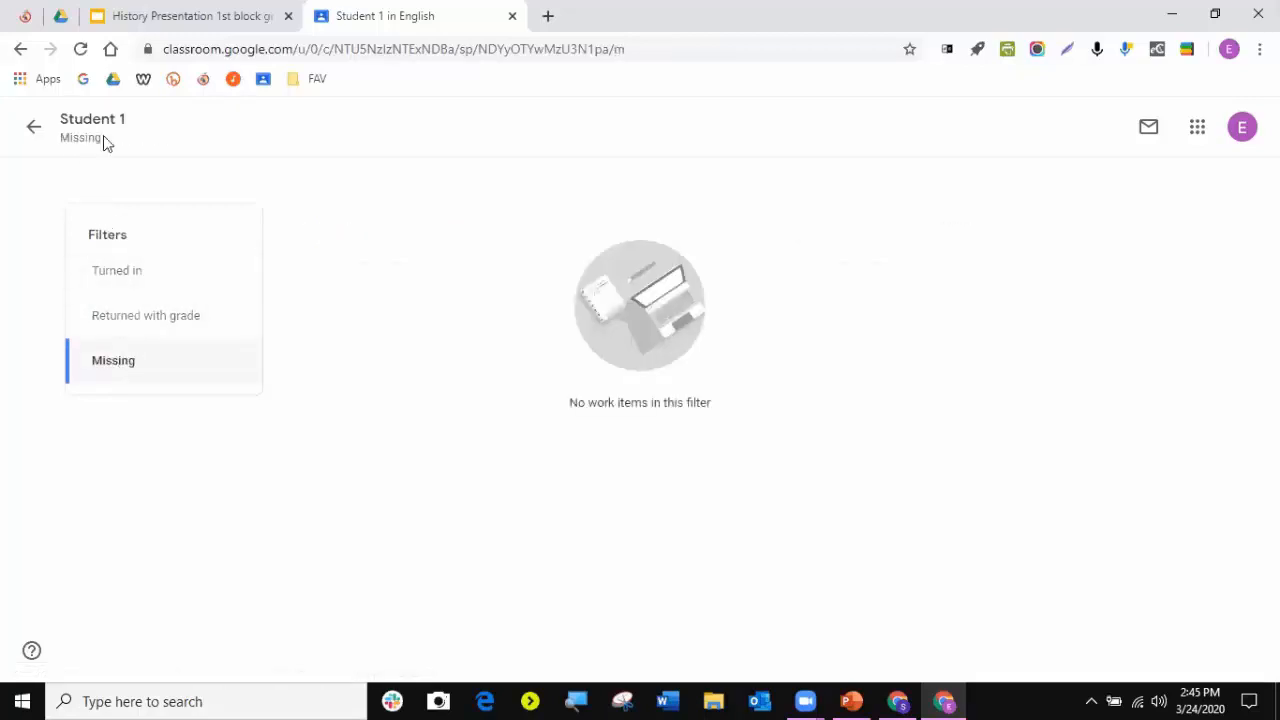
{"action": "left_click", "coordinate": [36, 130]}
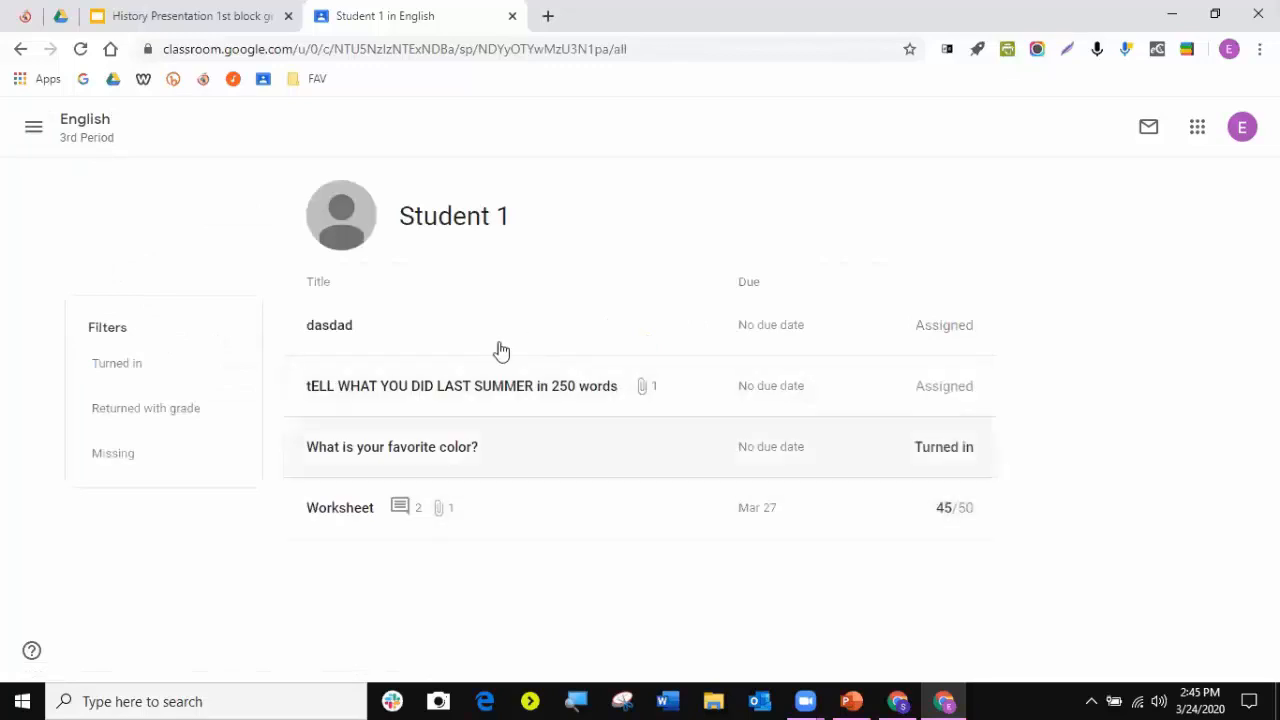
- Preview Student 1's work page for printing with Save as PDF as destination and check the progress email form, cancelling both
{"action": "right_click", "coordinate": [711, 217]}
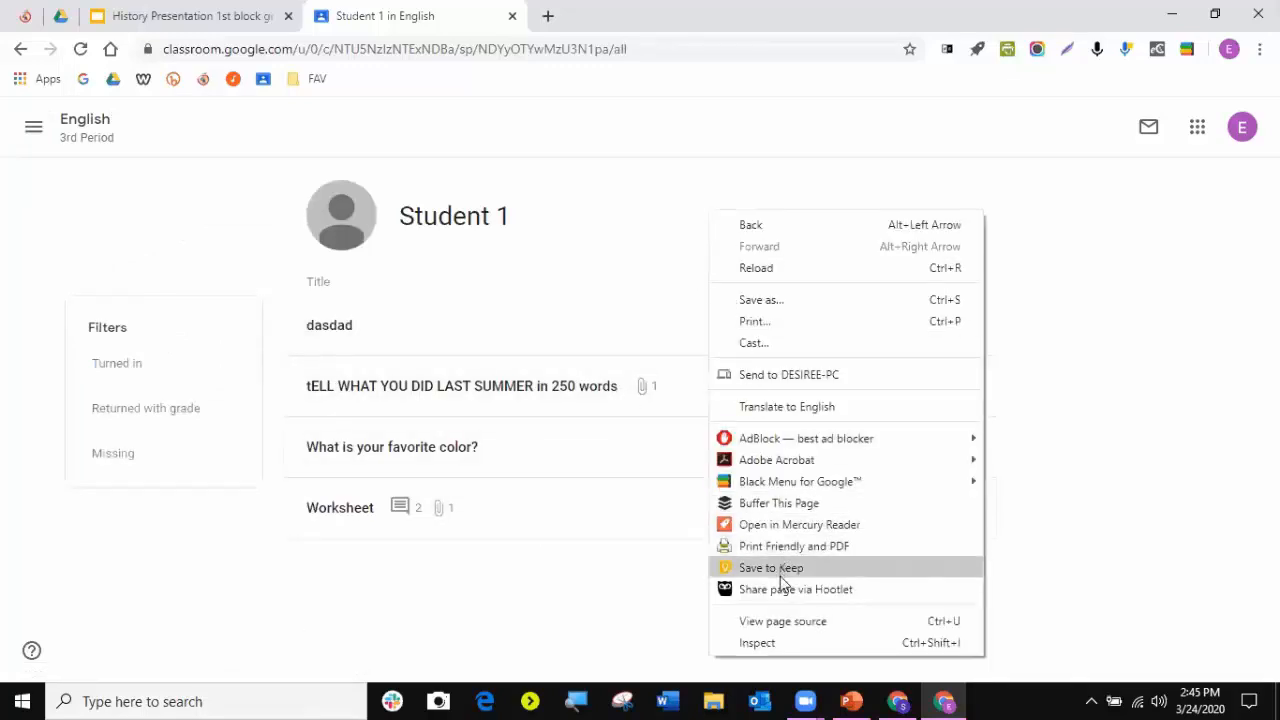
{"action": "left_click", "coordinate": [762, 322]}
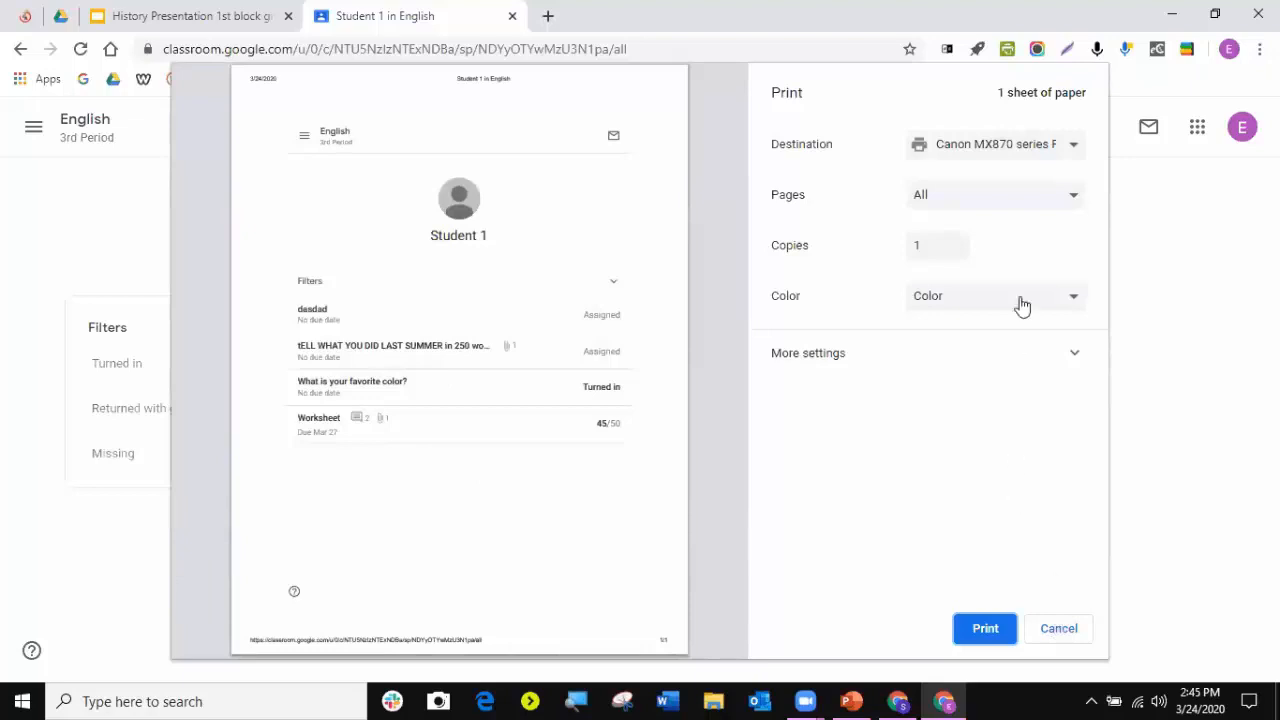
{"action": "left_click", "coordinate": [1024, 152]}
{"action": "left_click", "coordinate": [1010, 184]}
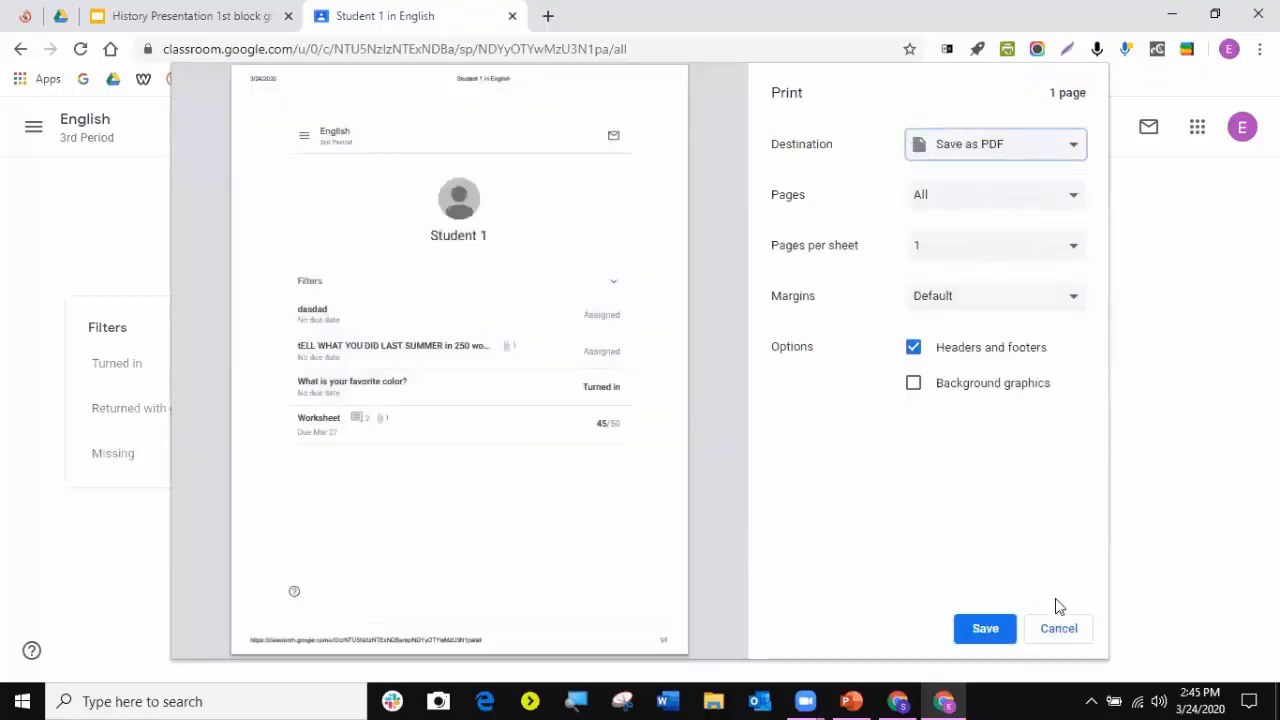
{"action": "left_click", "coordinate": [1060, 629]}
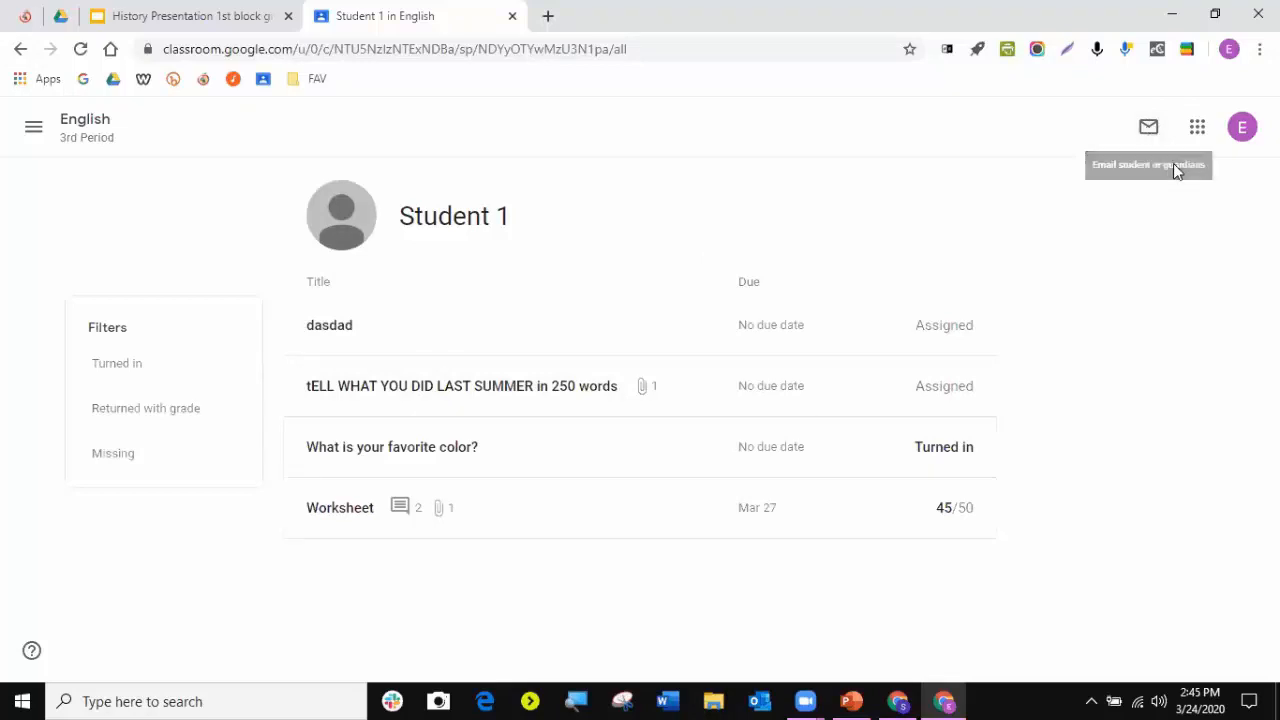
{"action": "left_click", "coordinate": [1148, 129]}
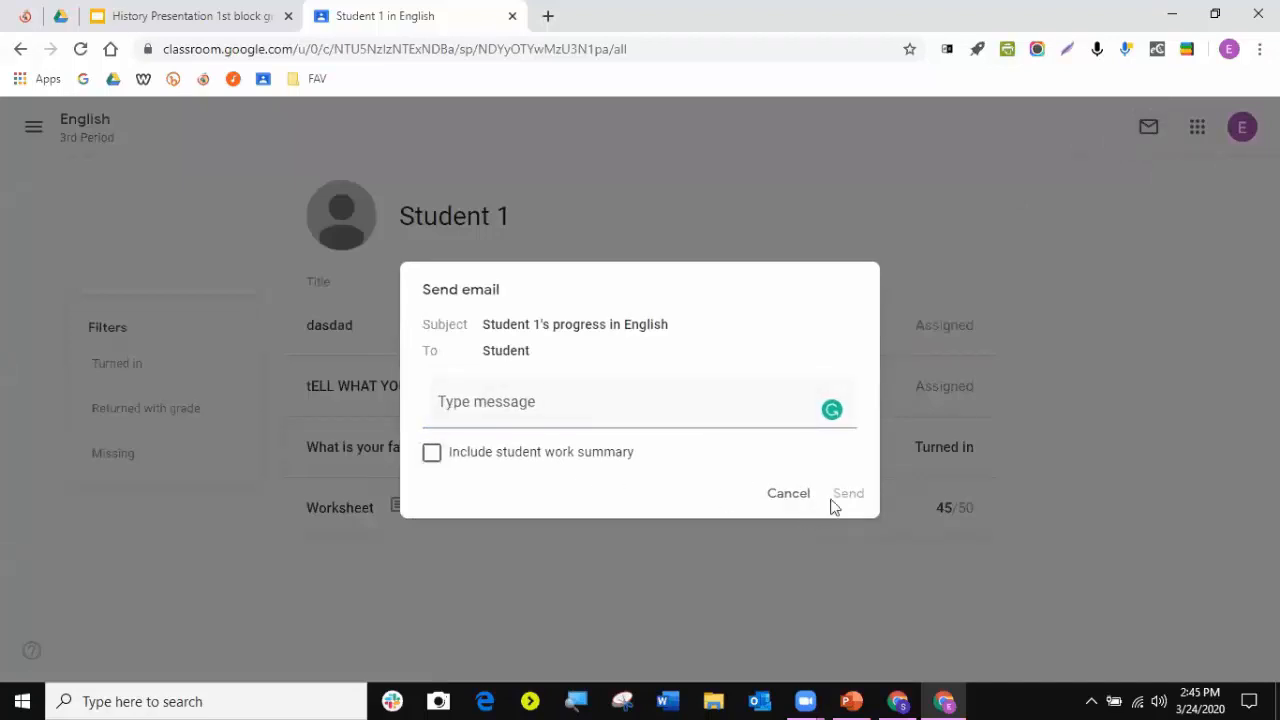
{"action": "left_click", "coordinate": [788, 495]}
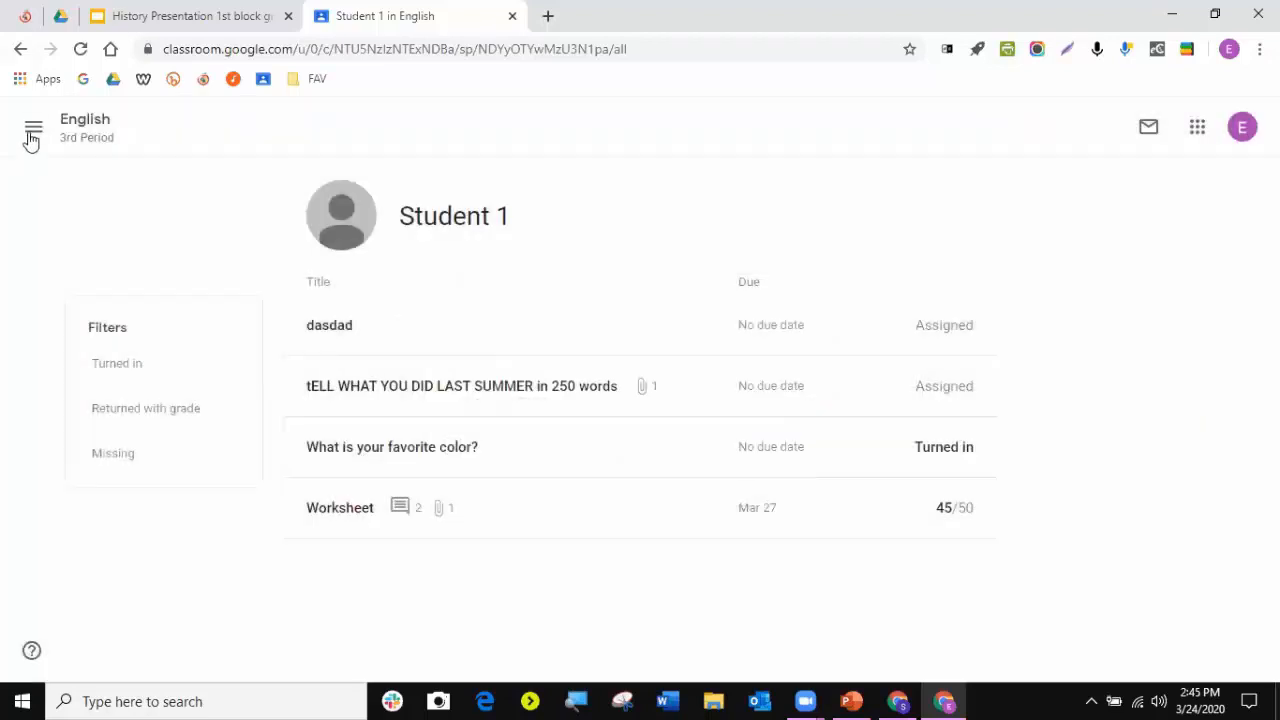
- Open the summer essay's student work from the English 3rd Period gradebook and view its options for copying or downloading grades
{"action": "left_click", "coordinate": [31, 138]}
{"action": "left_click", "coordinate": [86, 135]}
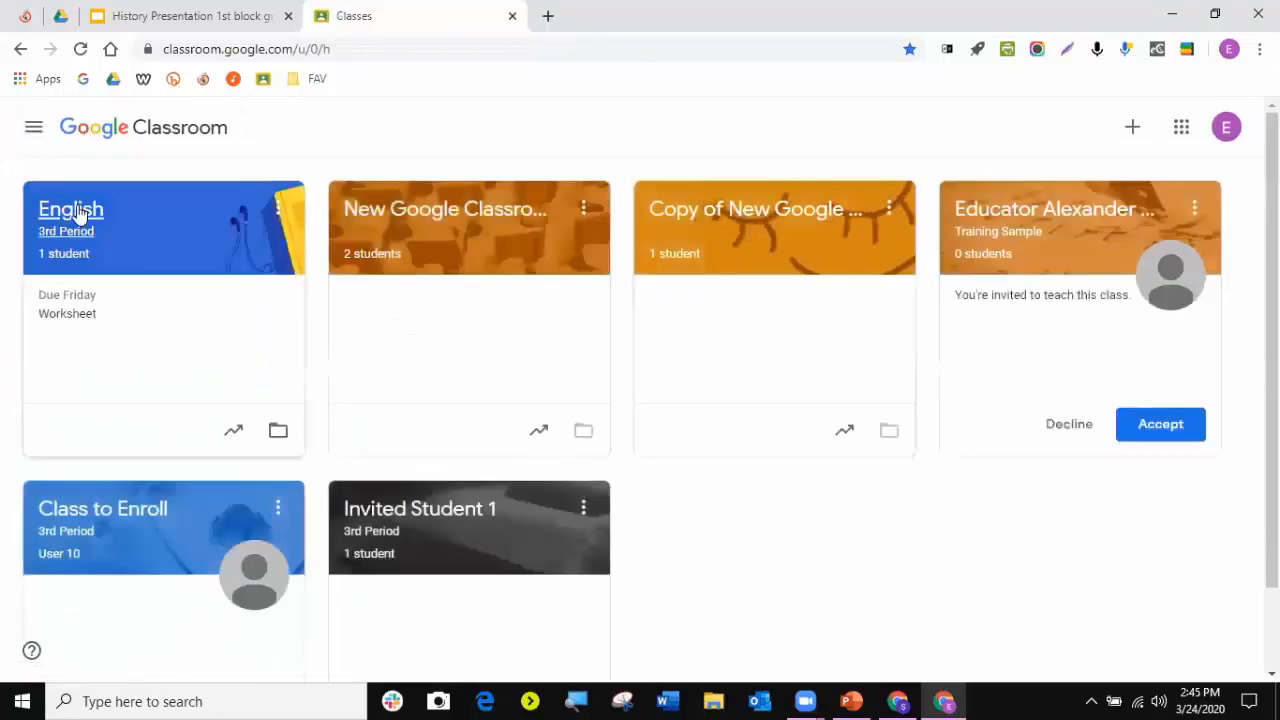
{"action": "left_click", "coordinate": [80, 210]}
{"action": "left_click", "coordinate": [583, 138]}
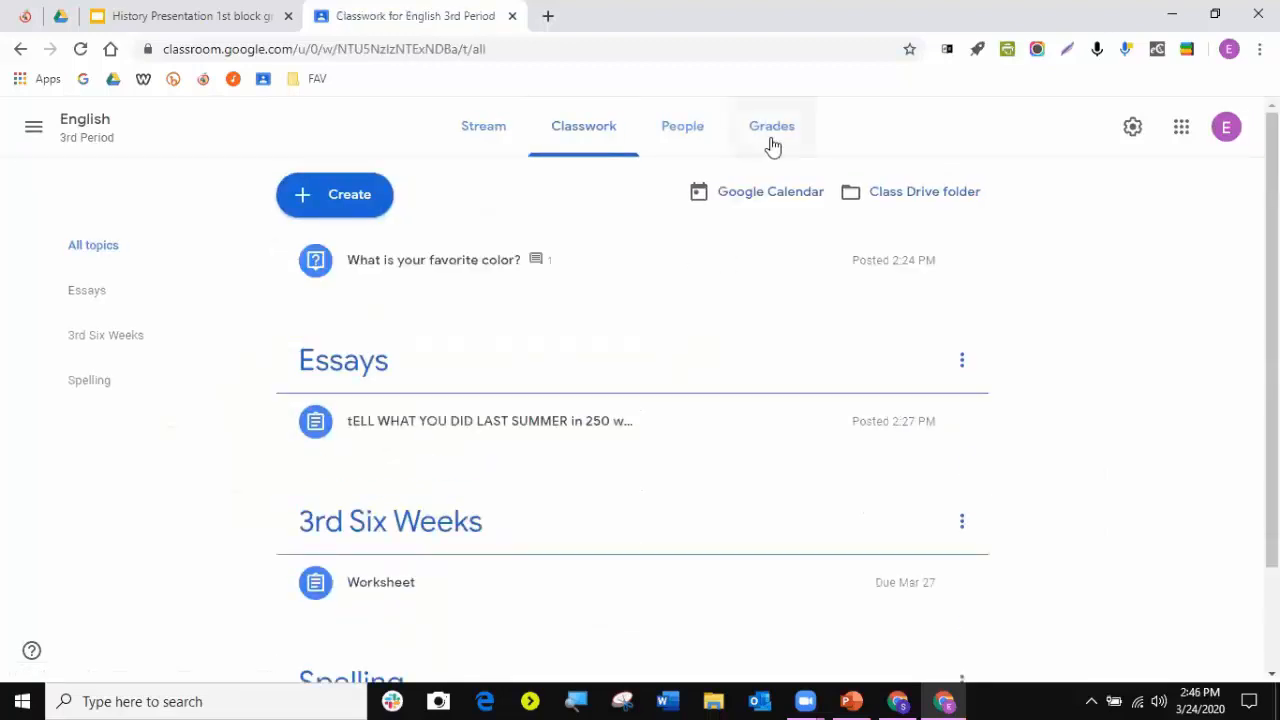
{"action": "left_click", "coordinate": [768, 142]}
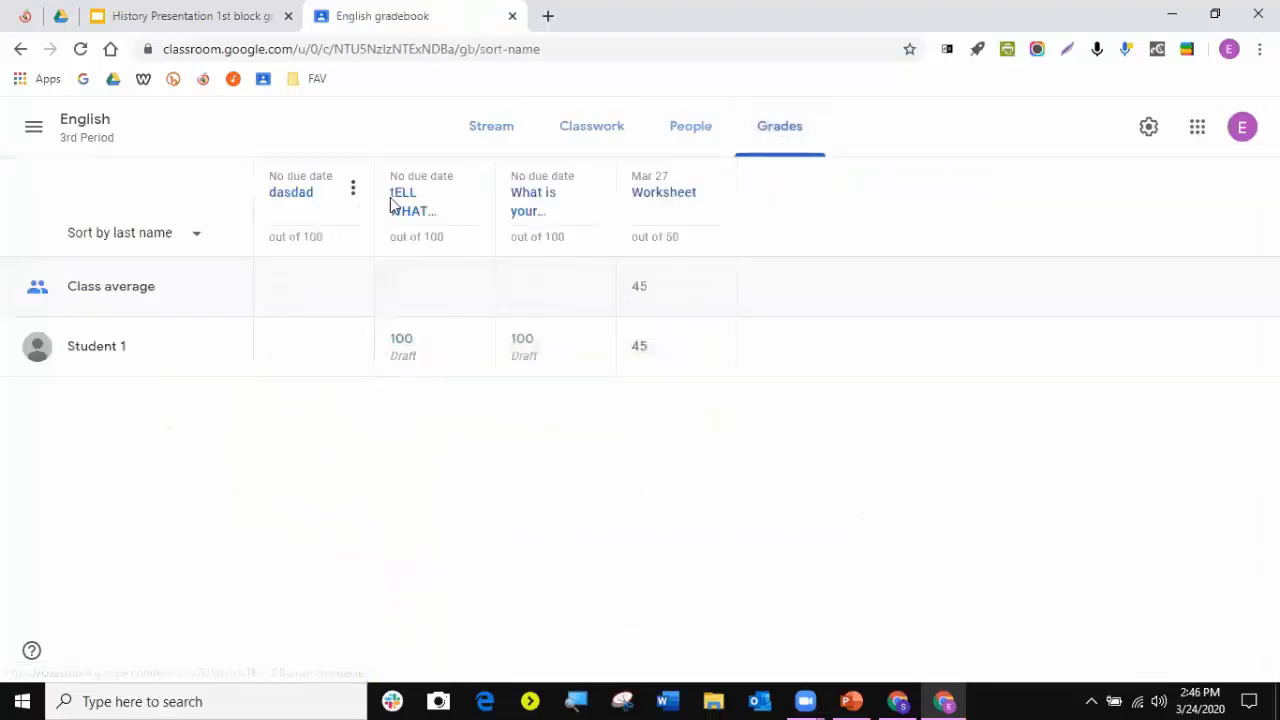
{"action": "left_click", "coordinate": [397, 205]}
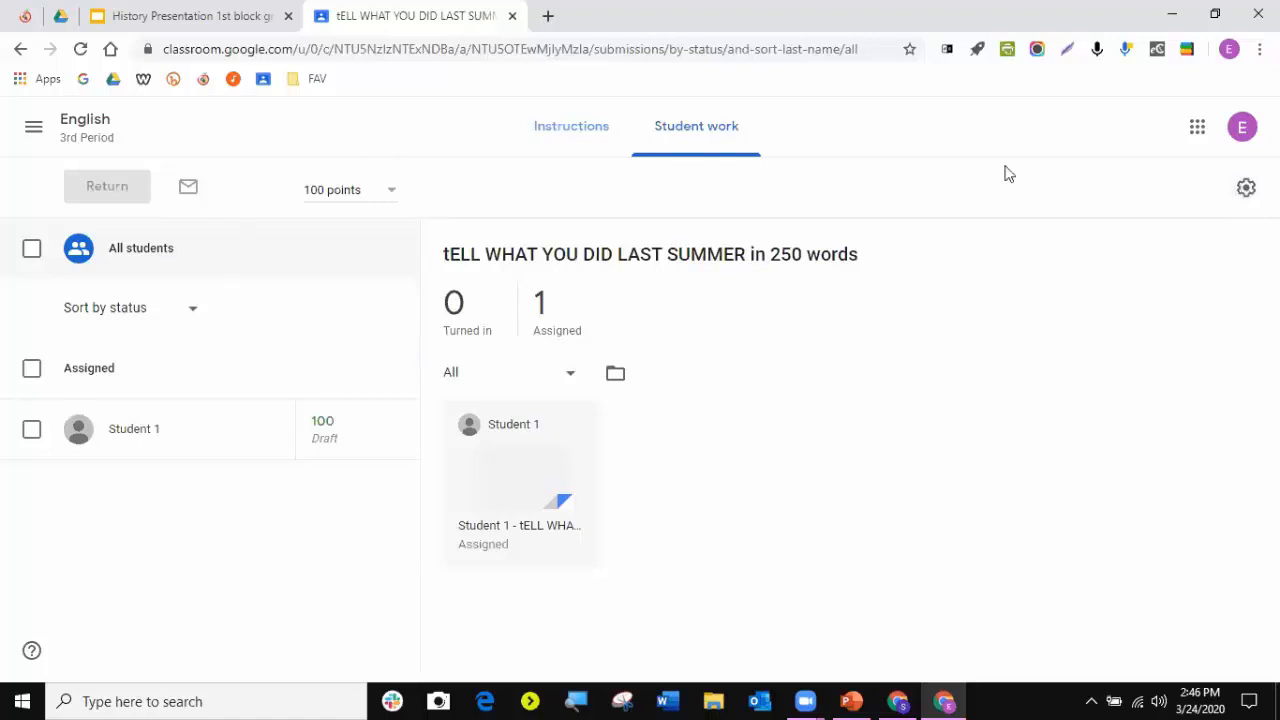
{"action": "left_click", "coordinate": [1245, 190]}
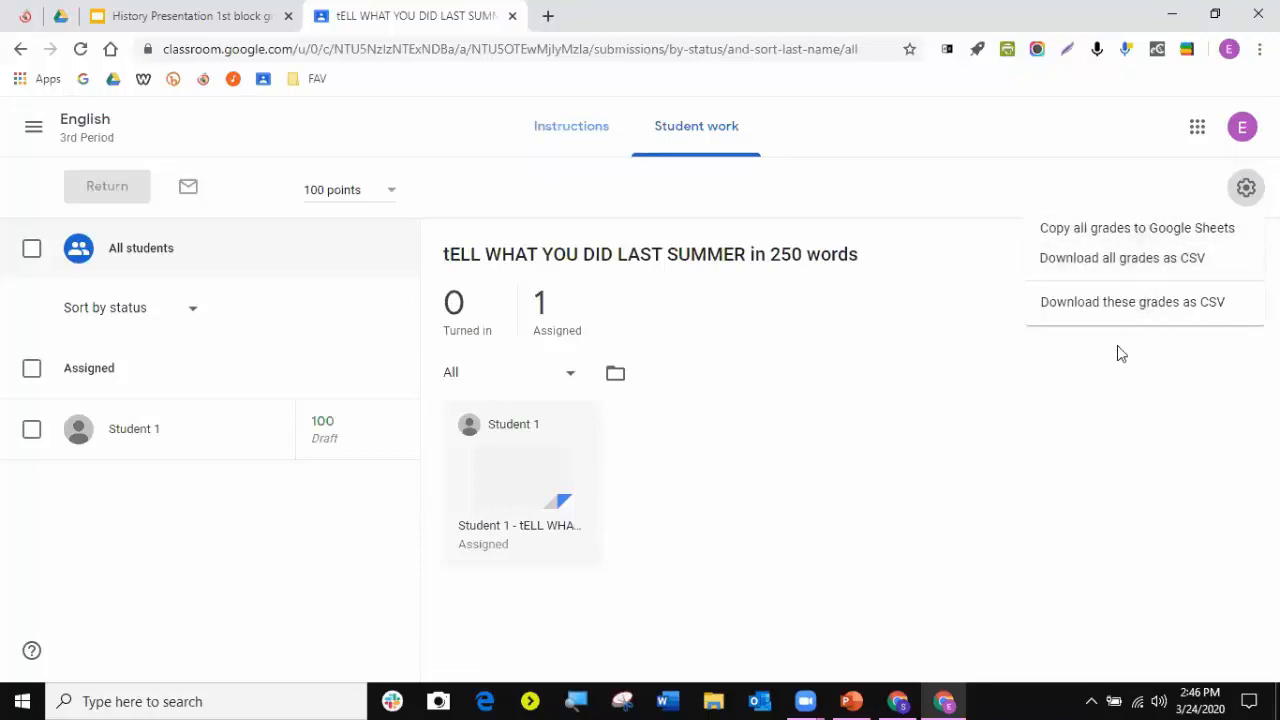
- Return to the class list and check the move, edit, copy and archive options for the English class
{"action": "left_click", "coordinate": [35, 131]}
{"action": "left_click", "coordinate": [35, 131]}
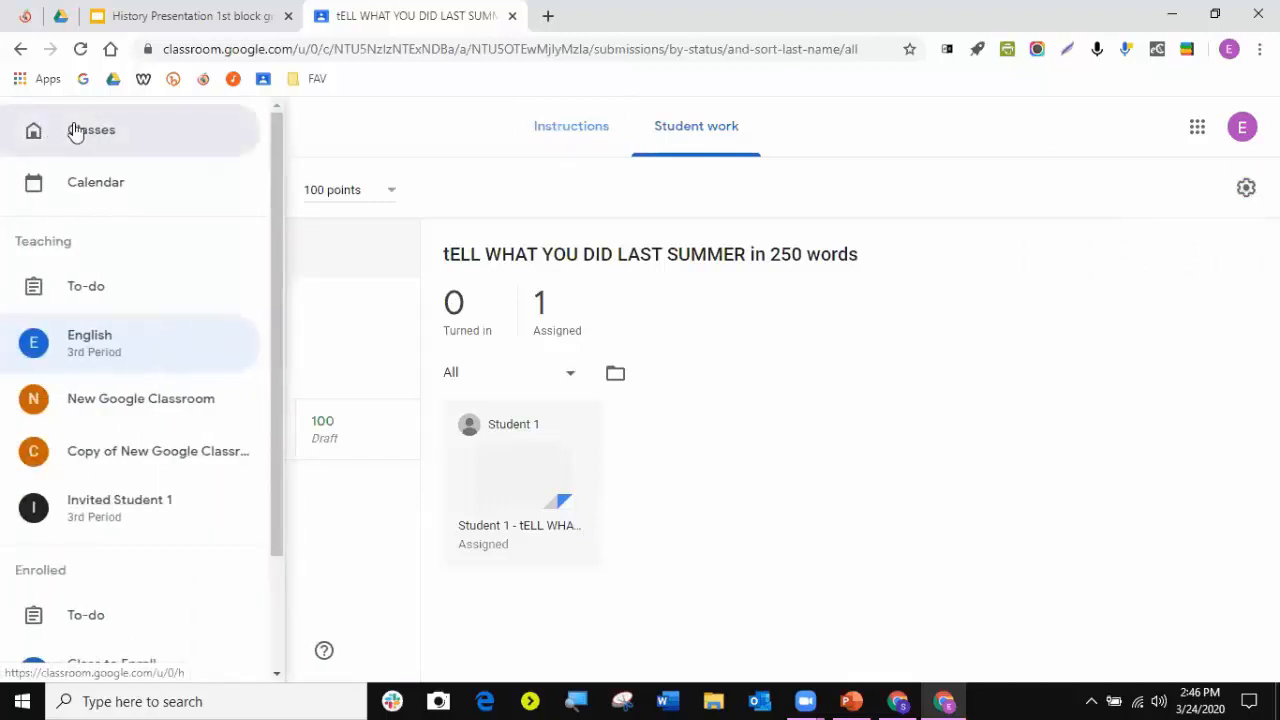
{"action": "left_click", "coordinate": [103, 134]}
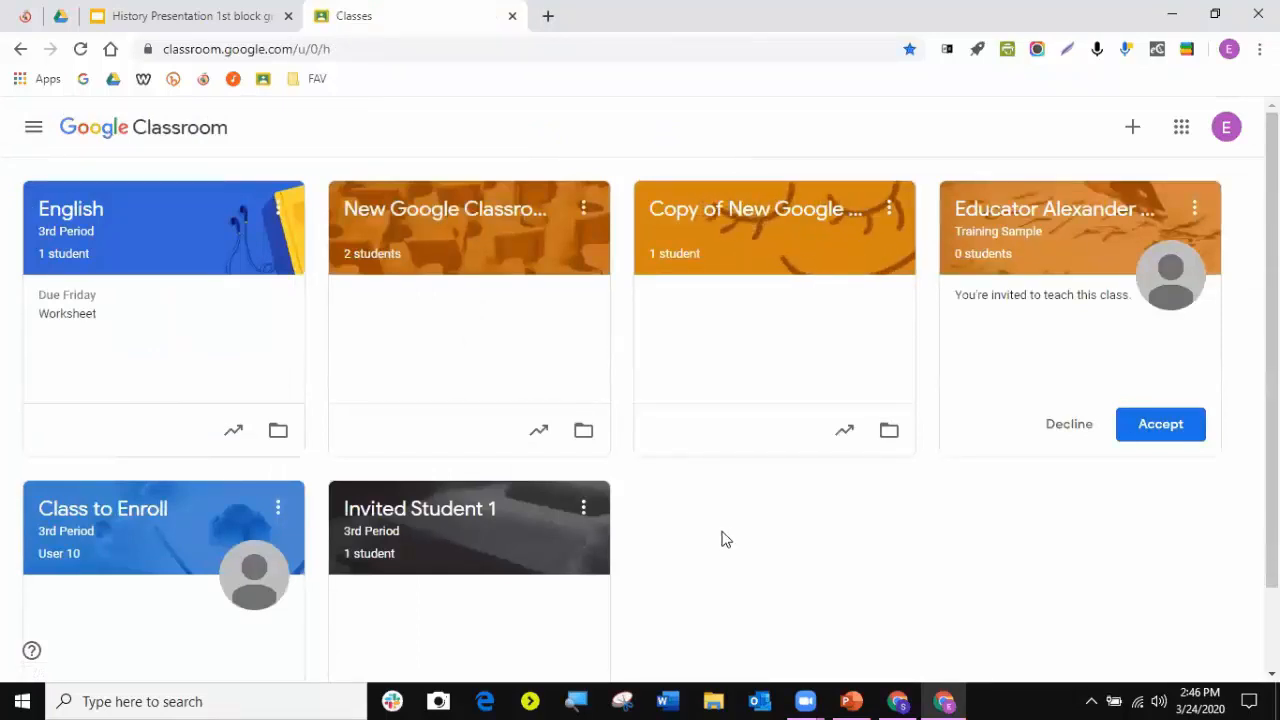
{"action": "left_click", "coordinate": [278, 208]}
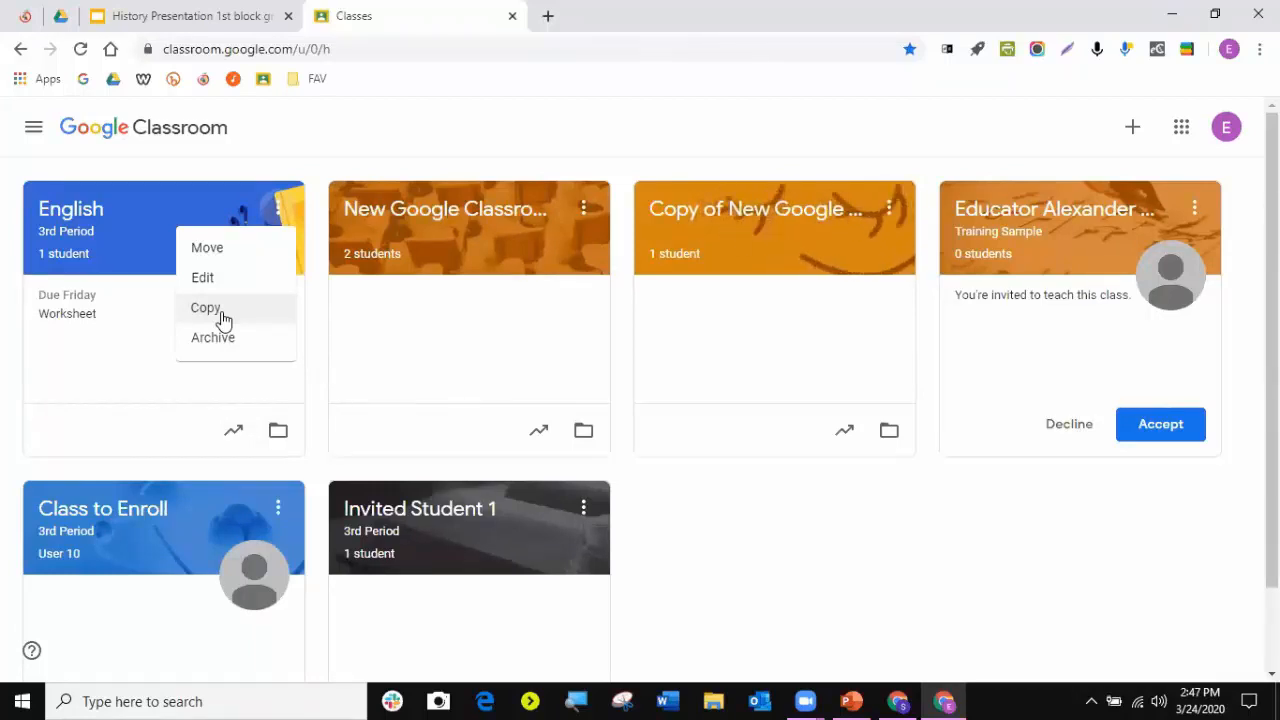
{"action": "left_click", "coordinate": [66, 216]}
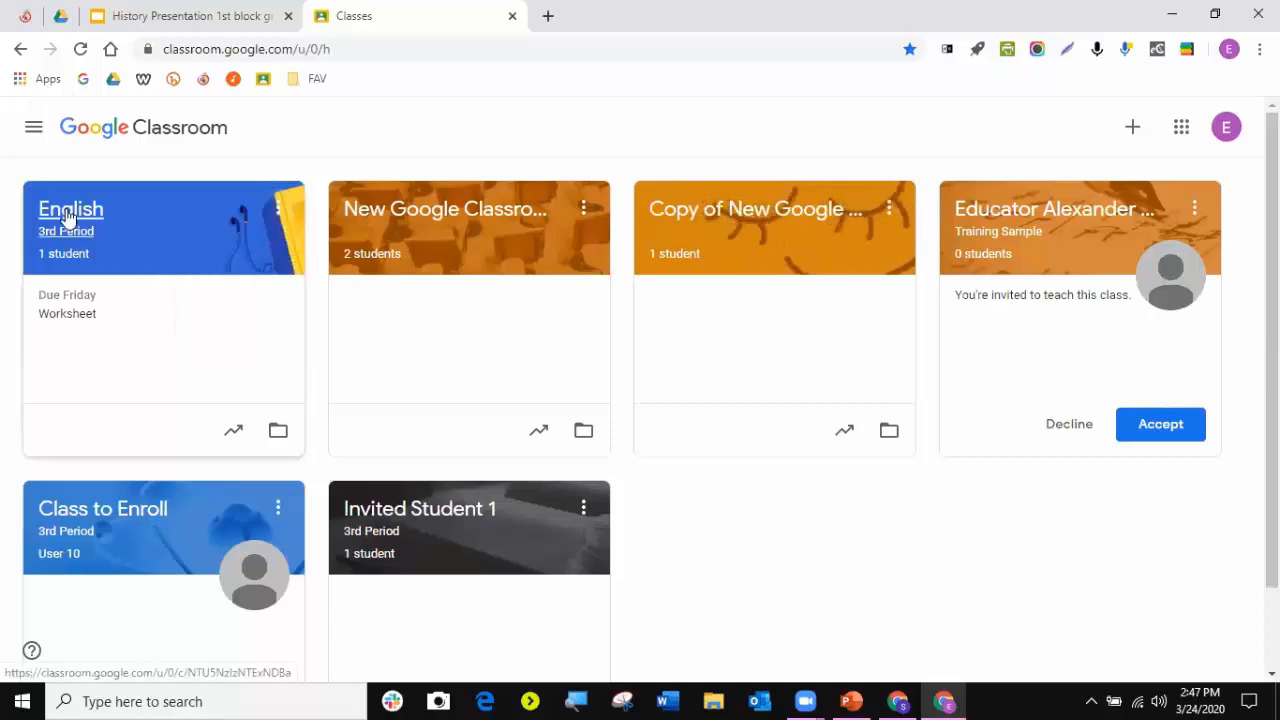
- View the English class's Classwork list, return to the class list, and show the English class's copy option
{"action": "left_click", "coordinate": [66, 212]}
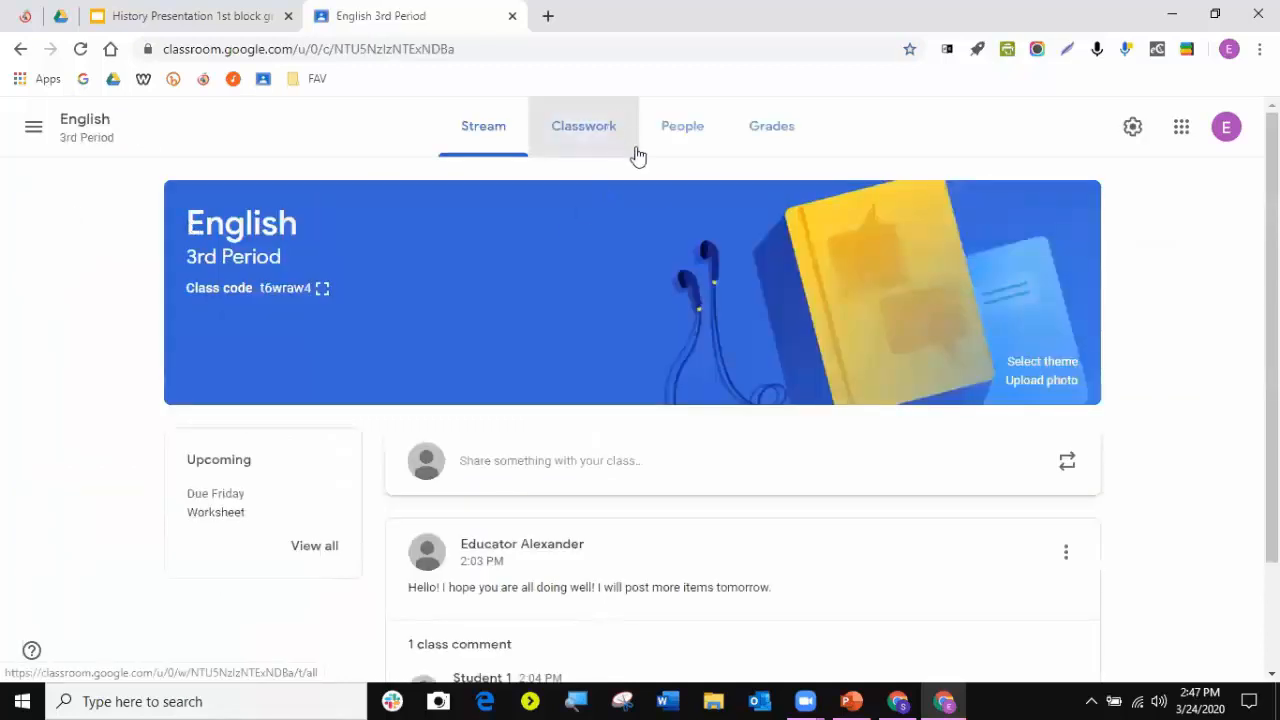
{"action": "left_click", "coordinate": [637, 155]}
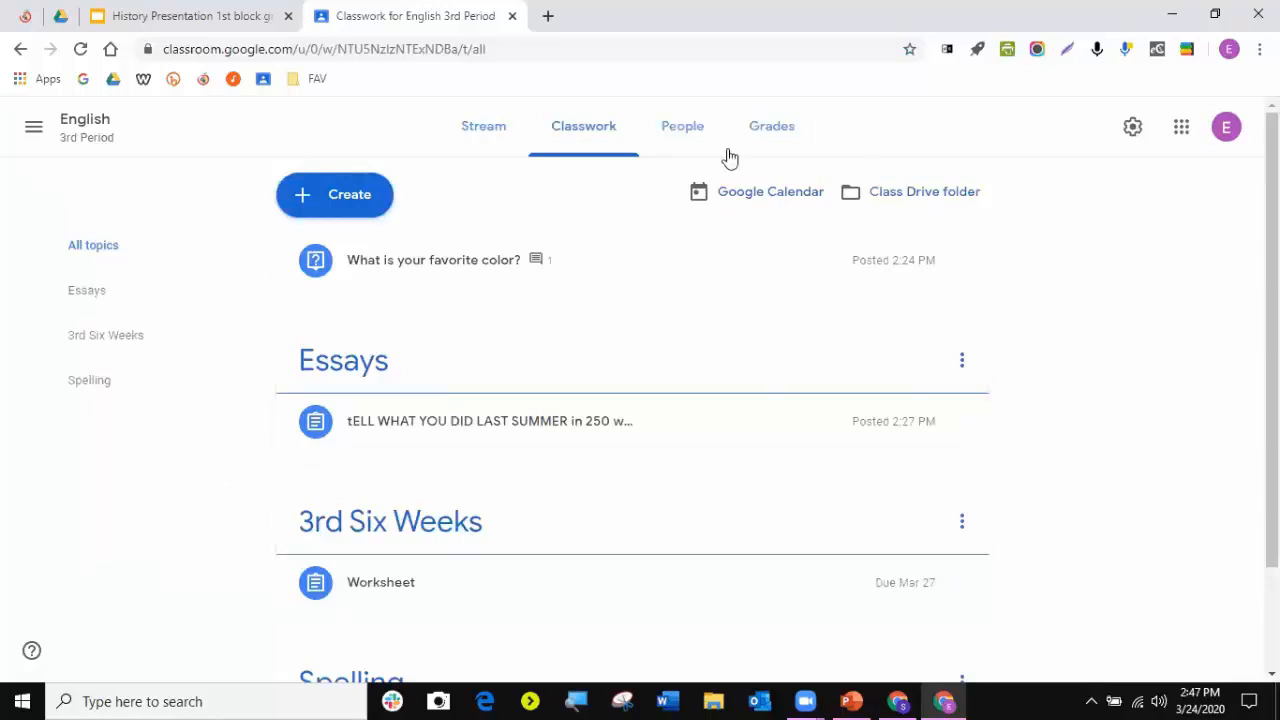
{"action": "left_click", "coordinate": [34, 128]}
{"action": "left_click", "coordinate": [48, 136]}
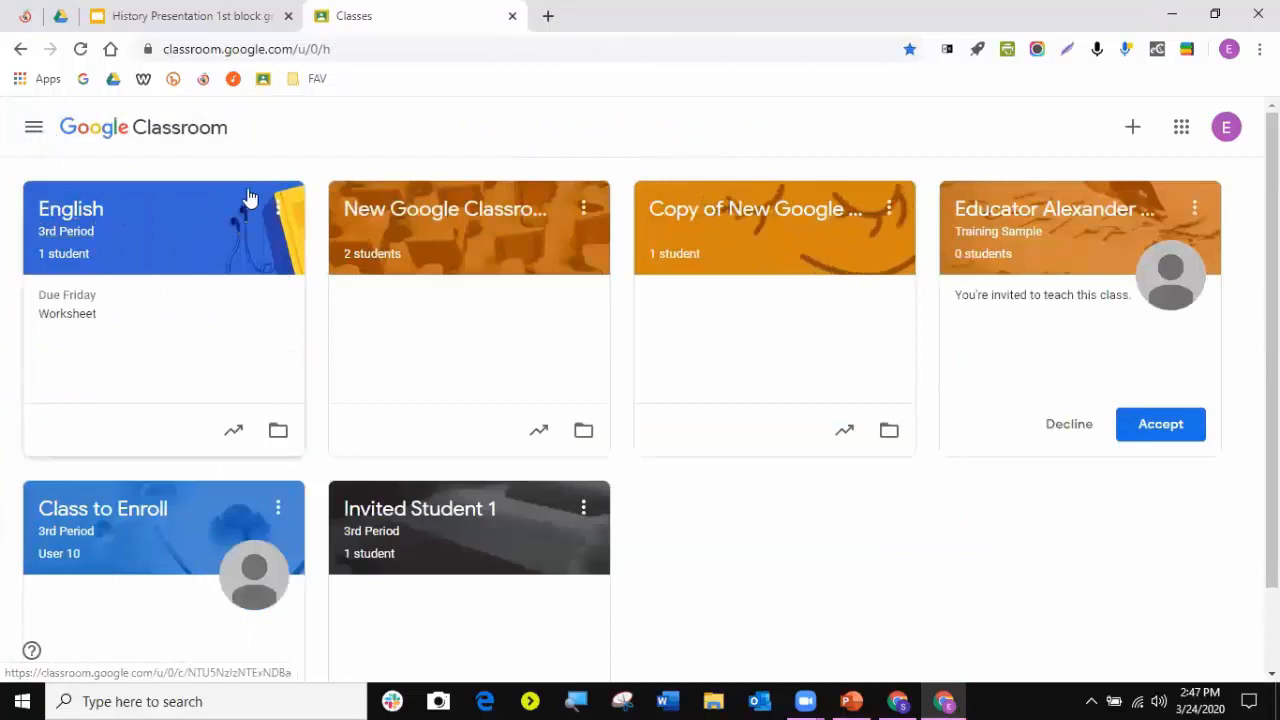
{"action": "left_click", "coordinate": [278, 209]}
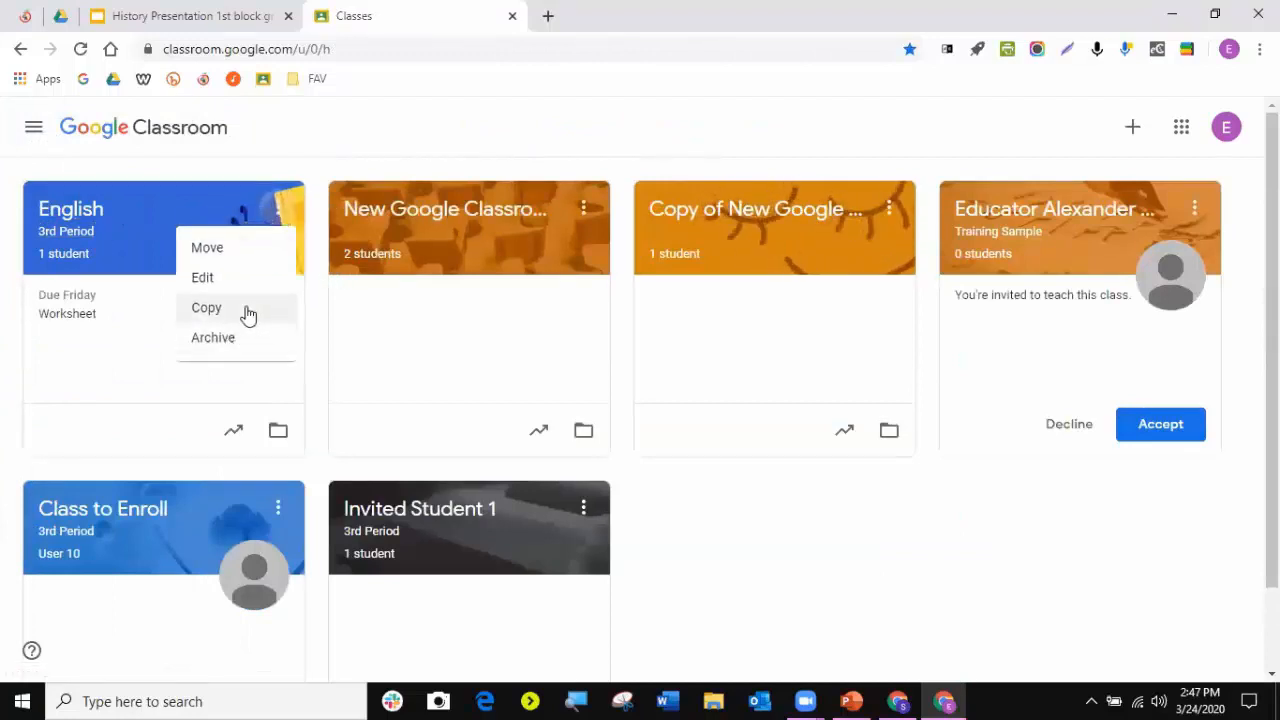
- Open the New Google Classroom class and look through the topics and assignments in its Classwork list
{"action": "left_click", "coordinate": [400, 222]}
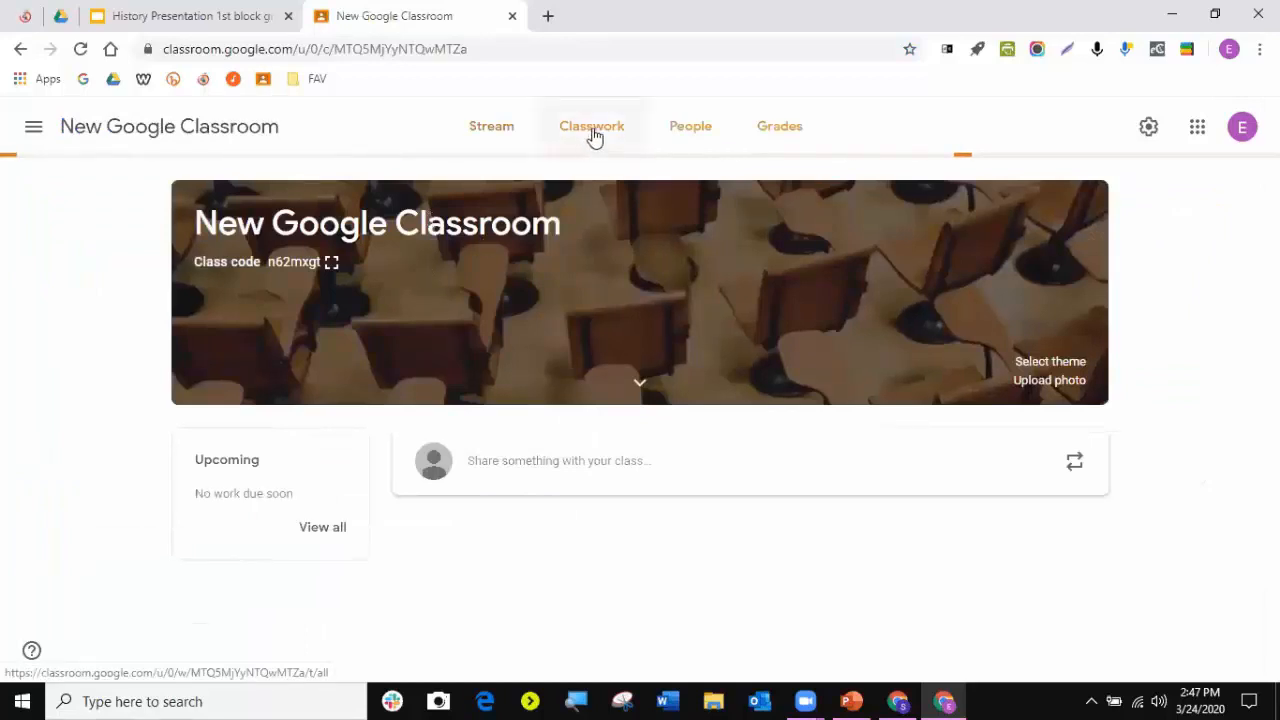
{"action": "left_click", "coordinate": [594, 137]}
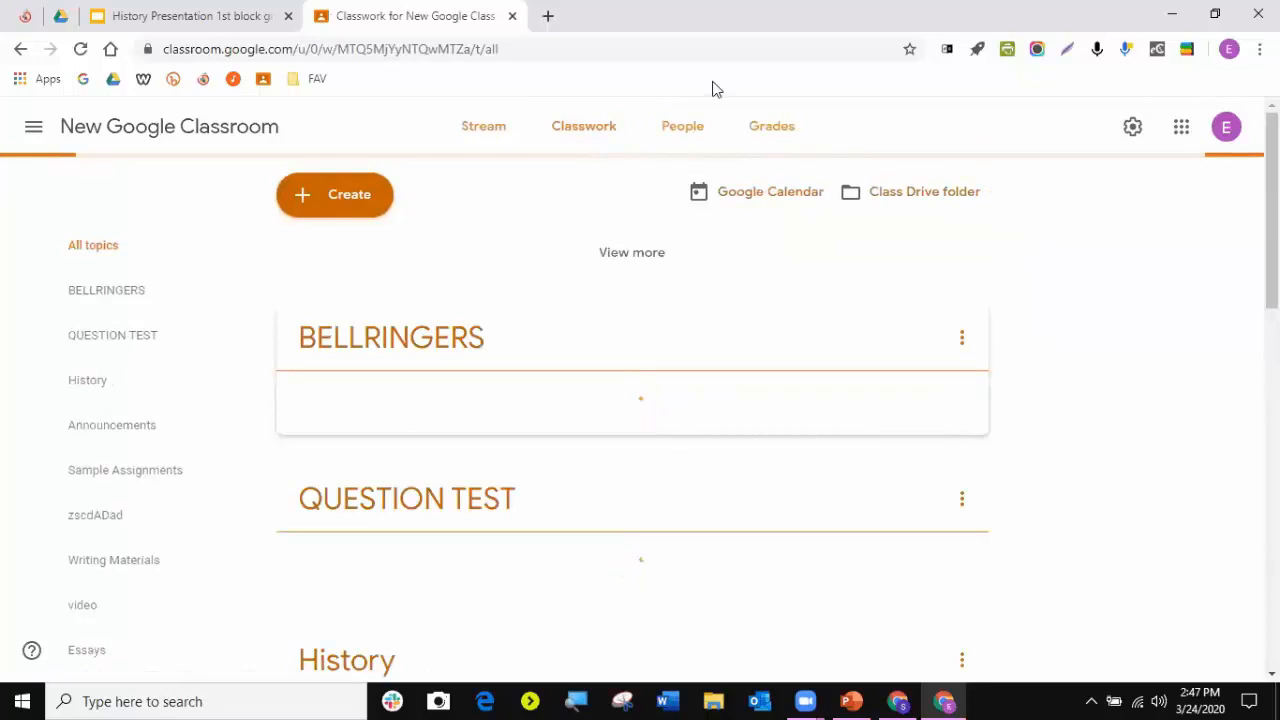
{"action": "scroll", "coordinate": [686, 340], "scroll_direction": "down", "scroll_amount": 4}
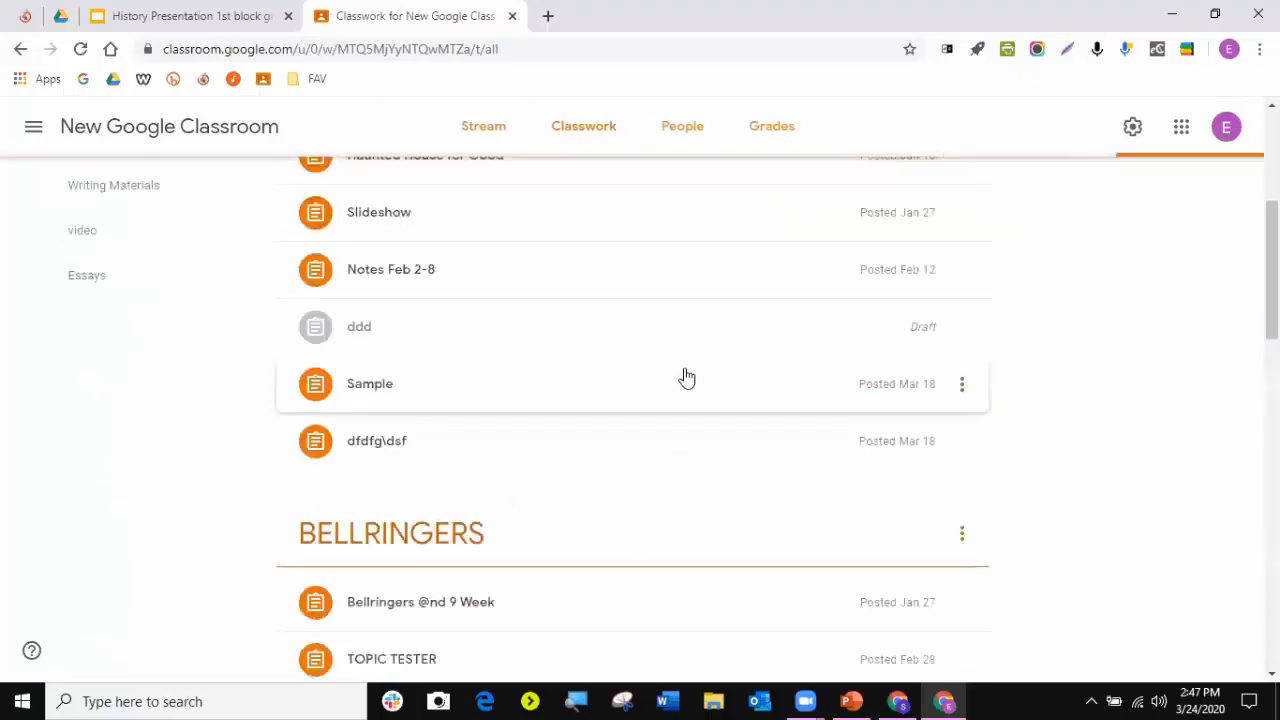
{"action": "scroll", "coordinate": [1077, 475], "scroll_direction": "down", "scroll_amount": 2}
{"action": "scroll", "coordinate": [1077, 475], "scroll_direction": "up", "scroll_amount": 6}
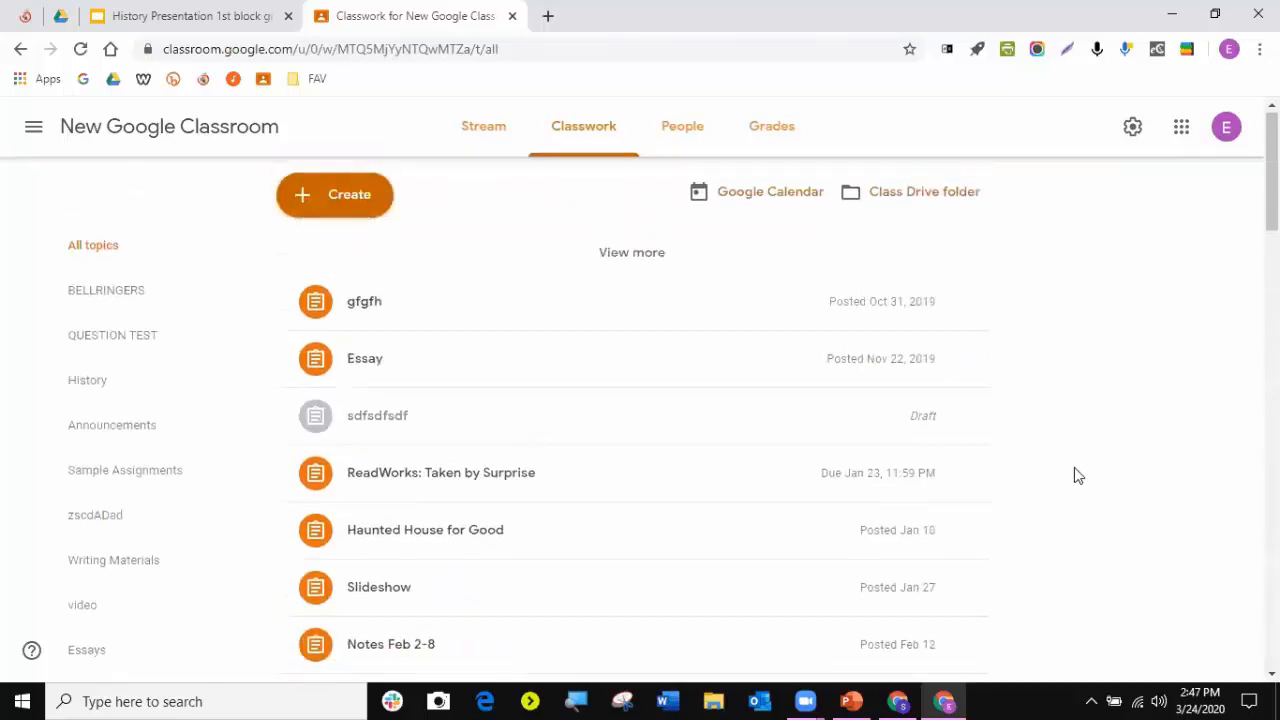
{"action": "scroll", "coordinate": [1075, 468], "scroll_direction": "down", "scroll_amount": 15}
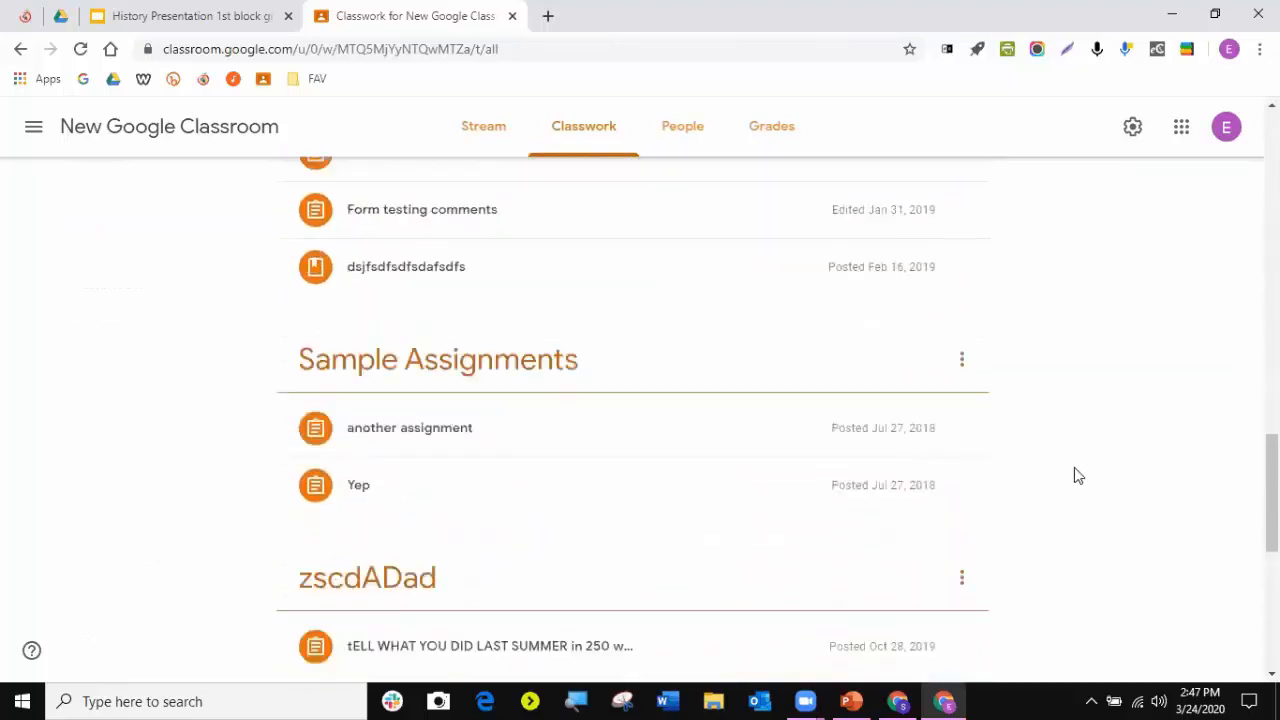
{"action": "scroll", "coordinate": [1074, 467], "scroll_direction": "down", "scroll_amount": 3}
- Close the New Google Classroom browser tab, reopen the closed tab, and return to the start of its Classwork list
{"action": "left_click", "coordinate": [513, 16]}
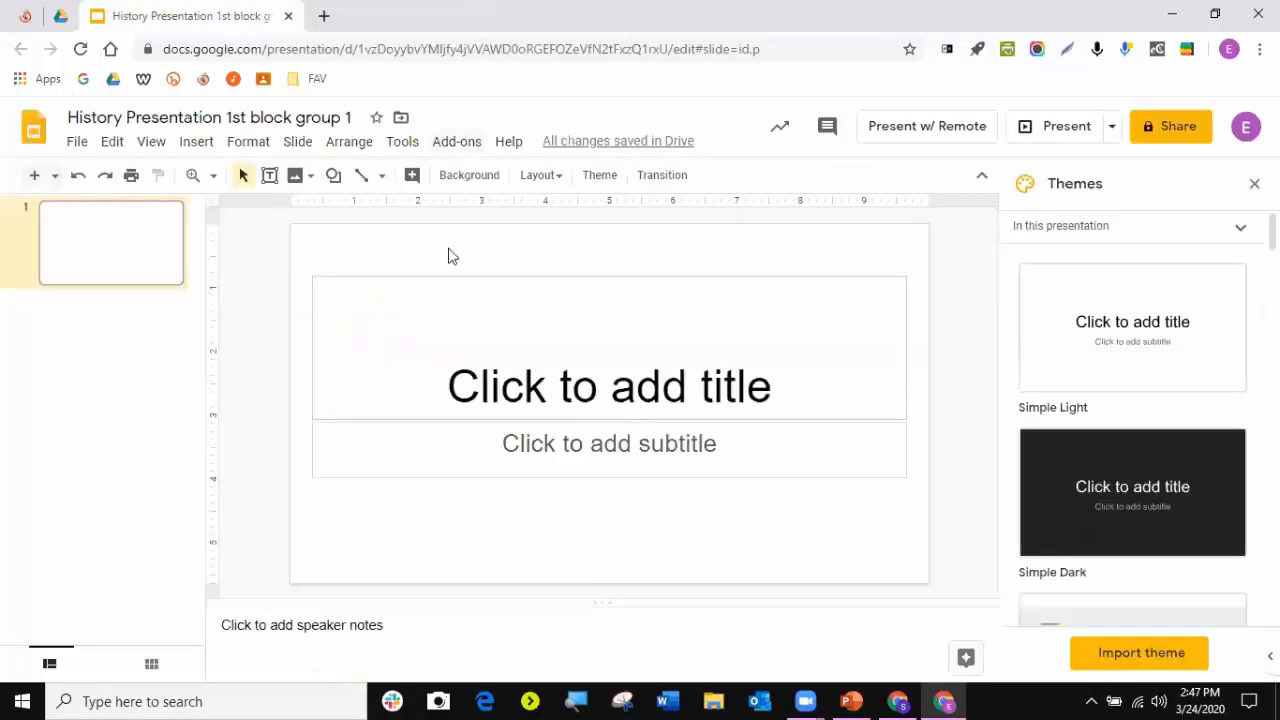
{"action": "right_click", "coordinate": [426, 24]}
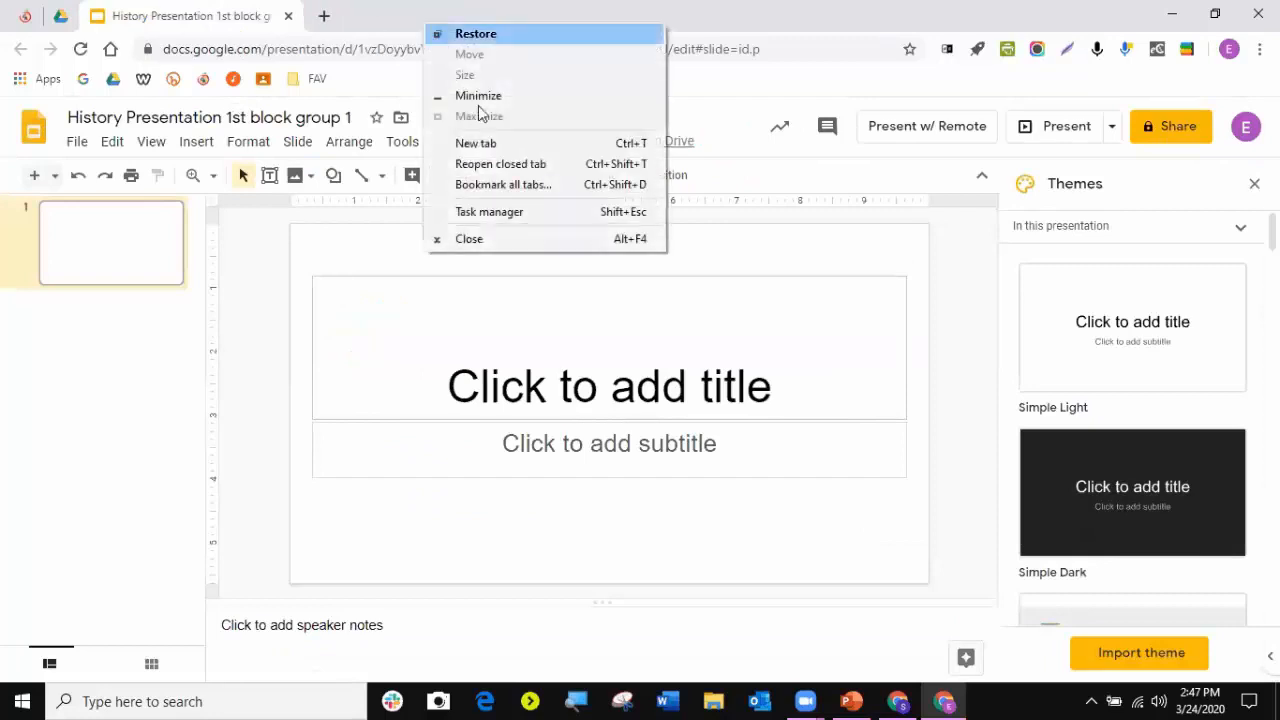
{"action": "left_click", "coordinate": [495, 164]}
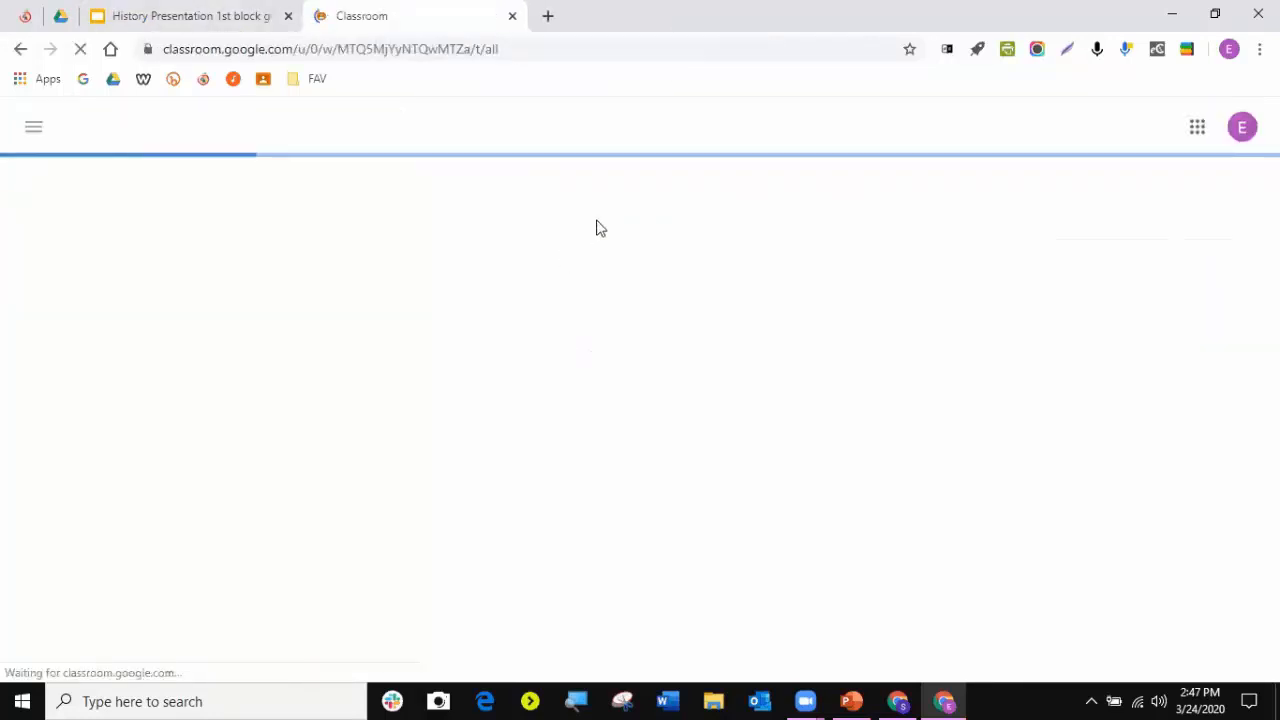
{"action": "right_click", "coordinate": [594, 14]}
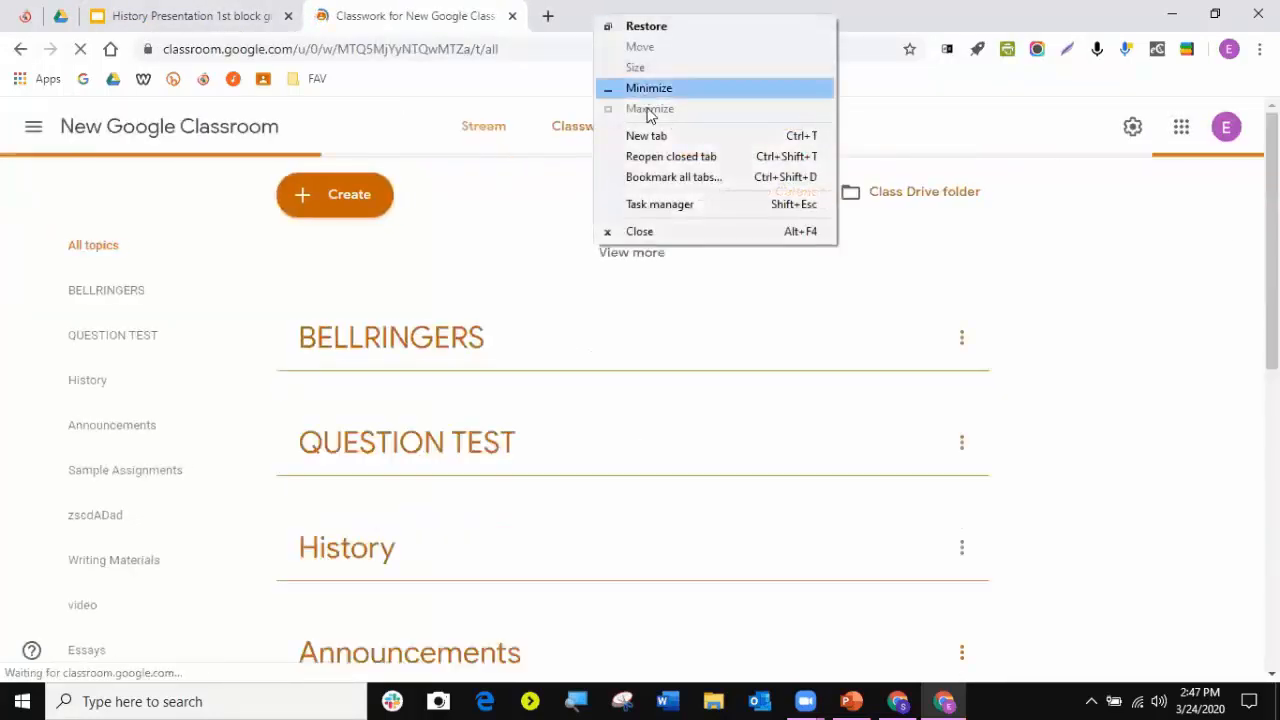
{"action": "left_click", "coordinate": [1114, 368]}
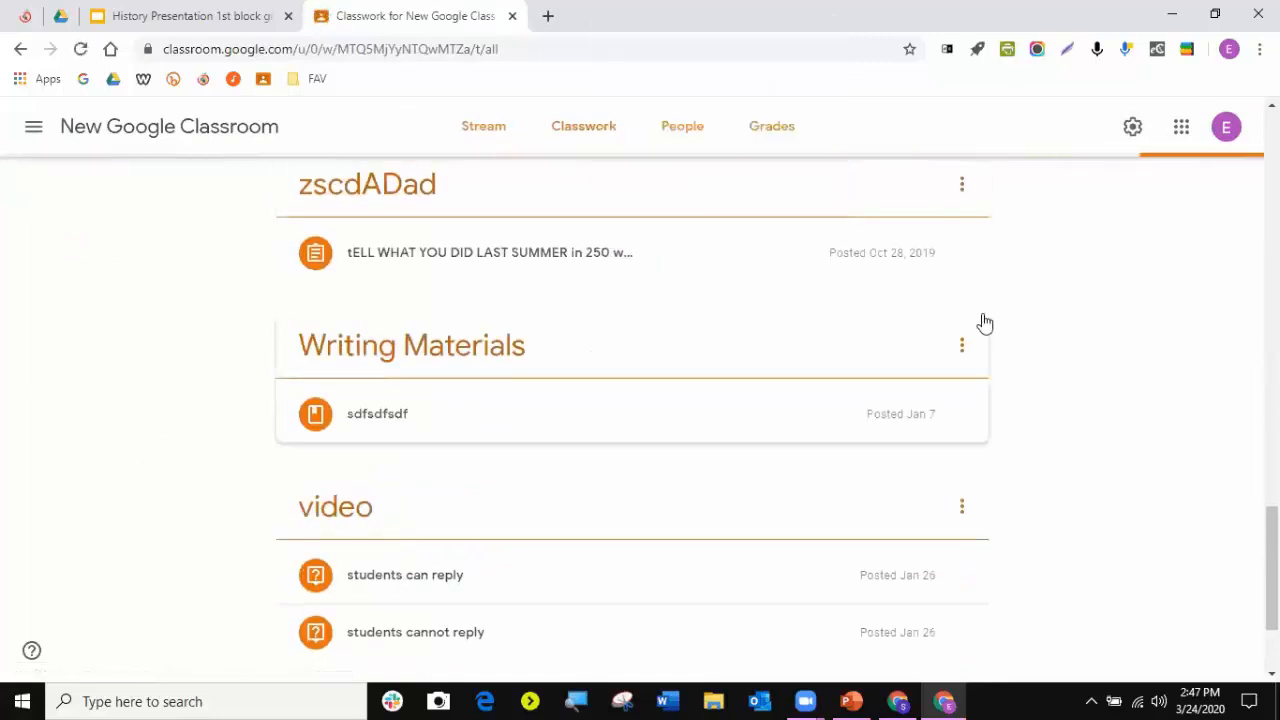
{"action": "scroll", "coordinate": [671, 330], "scroll_direction": "up", "scroll_amount": 15}
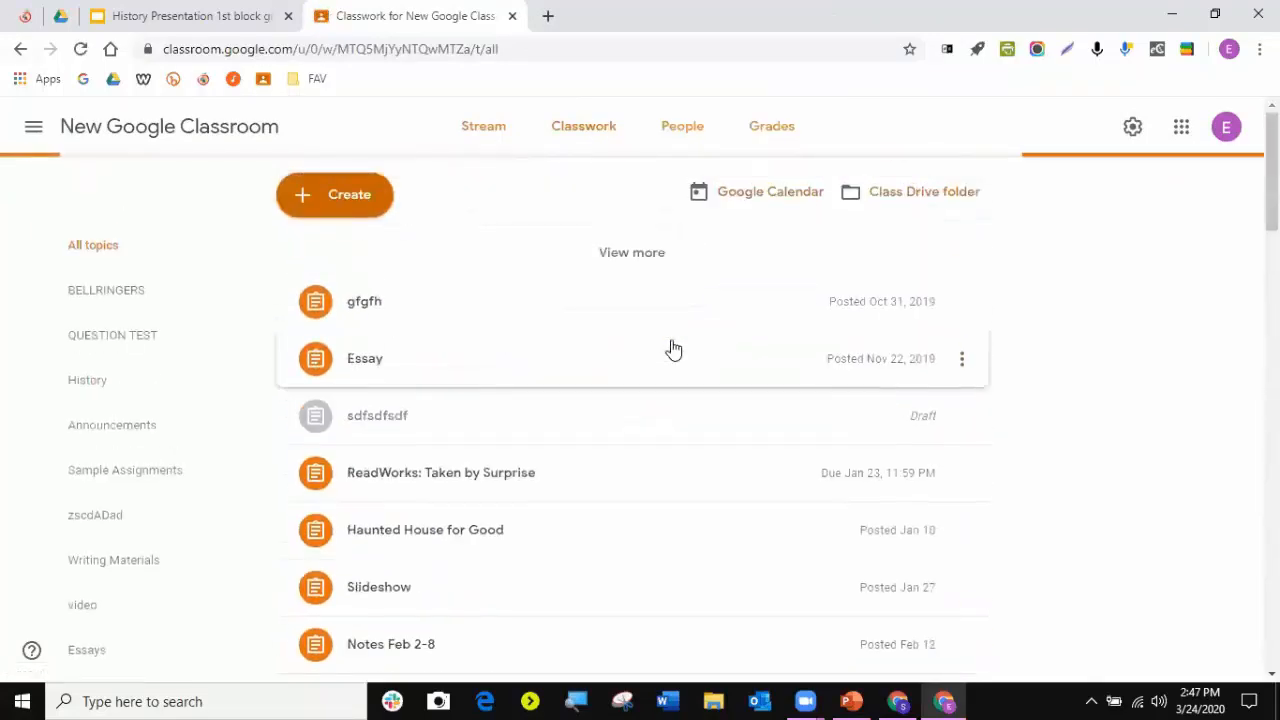
- From the class list, view and cancel the Copy class form for New Google Classroom, and check its existing copy's options
{"action": "left_click", "coordinate": [31, 133]}
{"action": "left_click", "coordinate": [51, 131]}
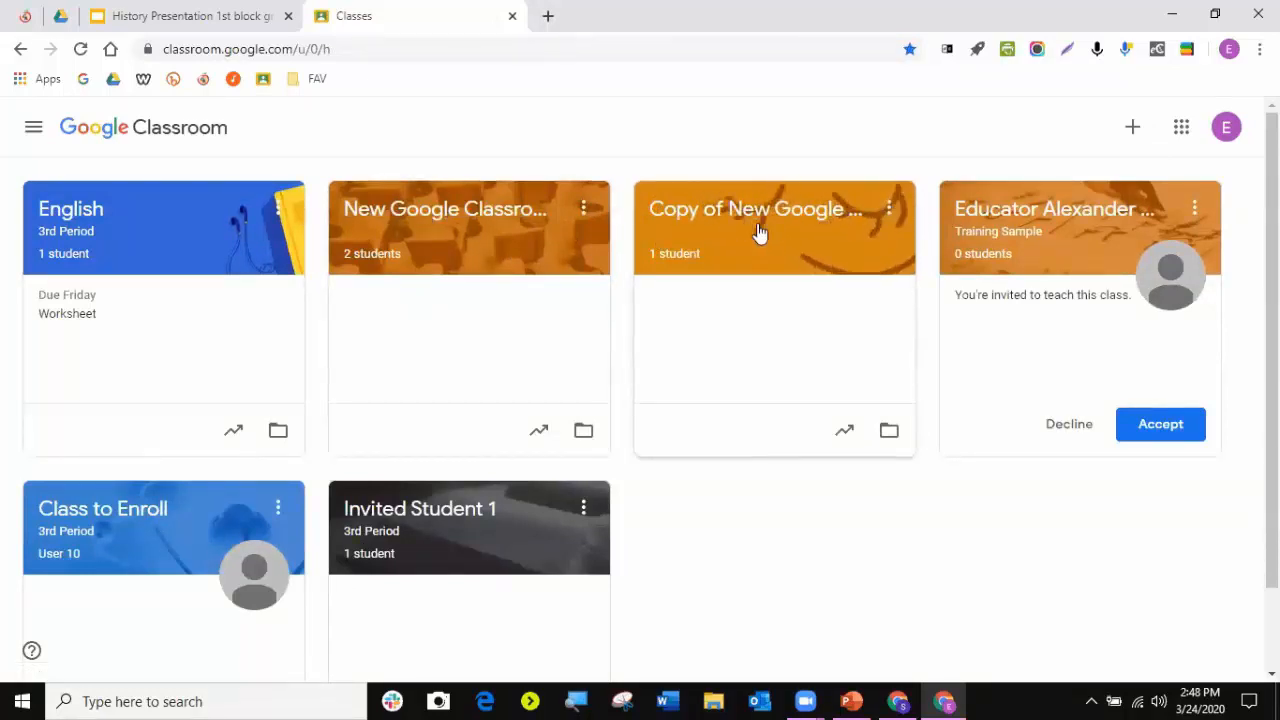
{"action": "left_click", "coordinate": [584, 212]}
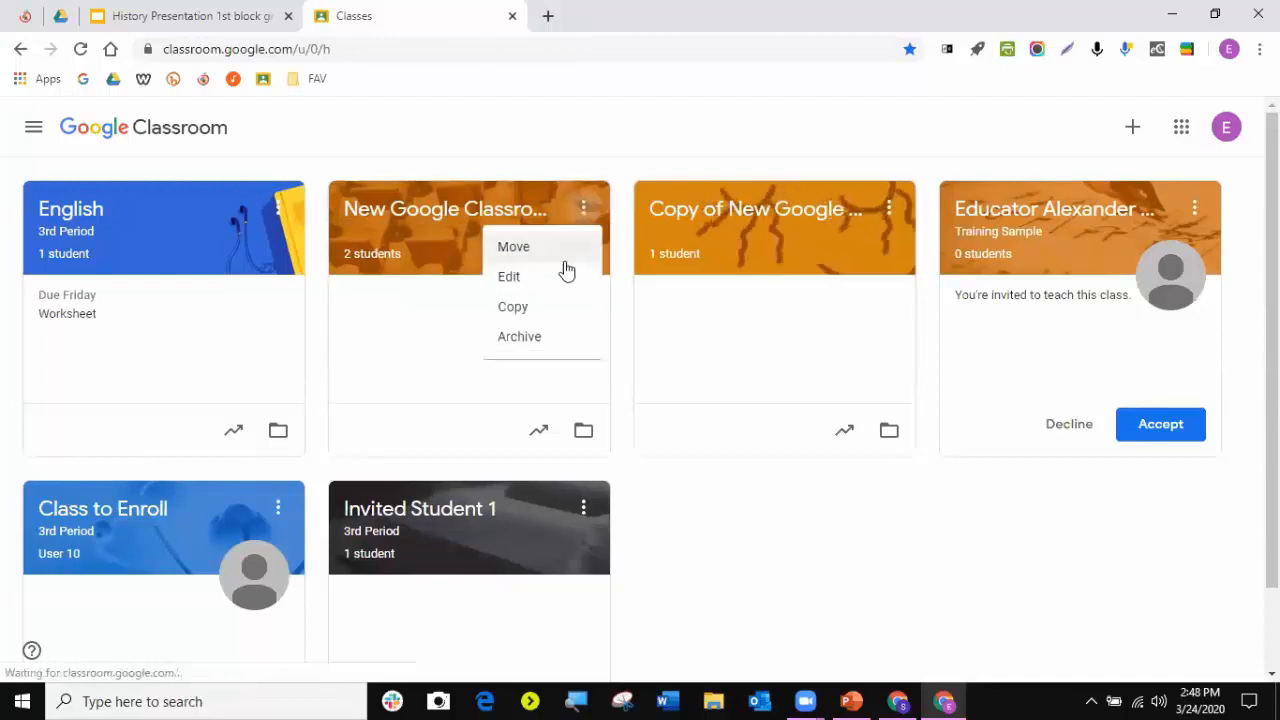
{"action": "left_click", "coordinate": [533, 318]}
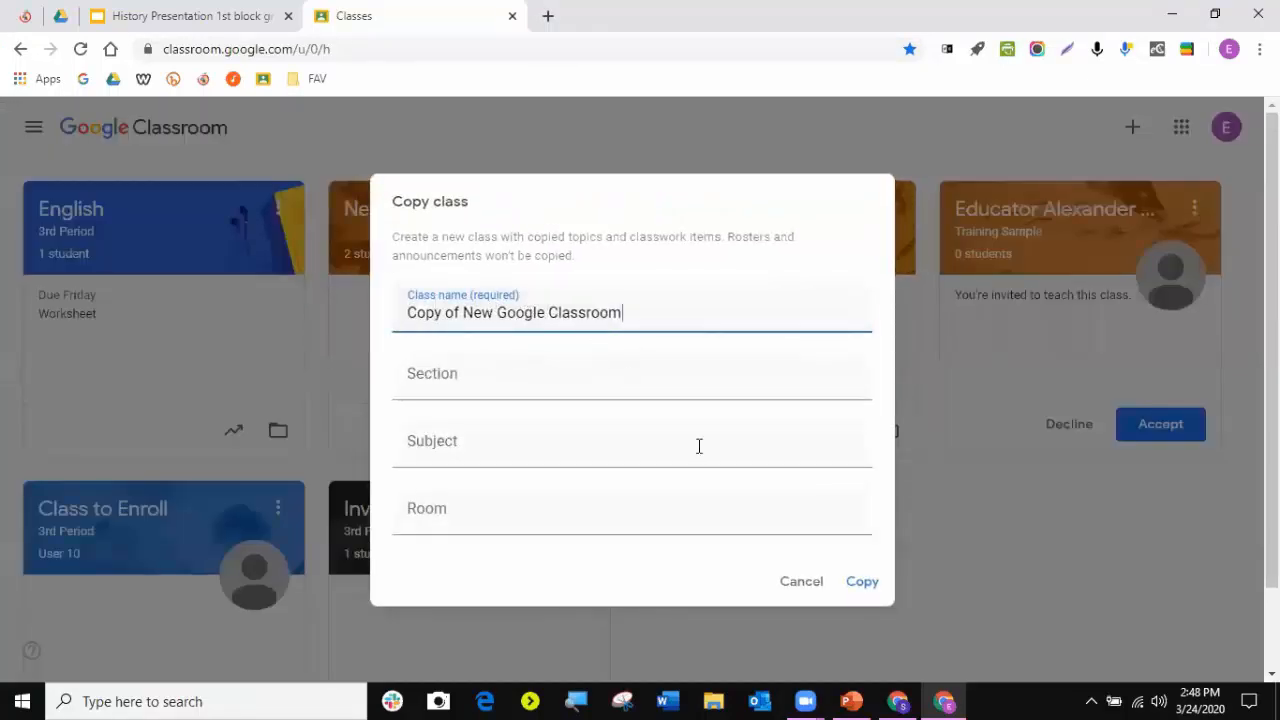
{"action": "left_click", "coordinate": [801, 583]}
{"action": "left_click", "coordinate": [888, 211]}
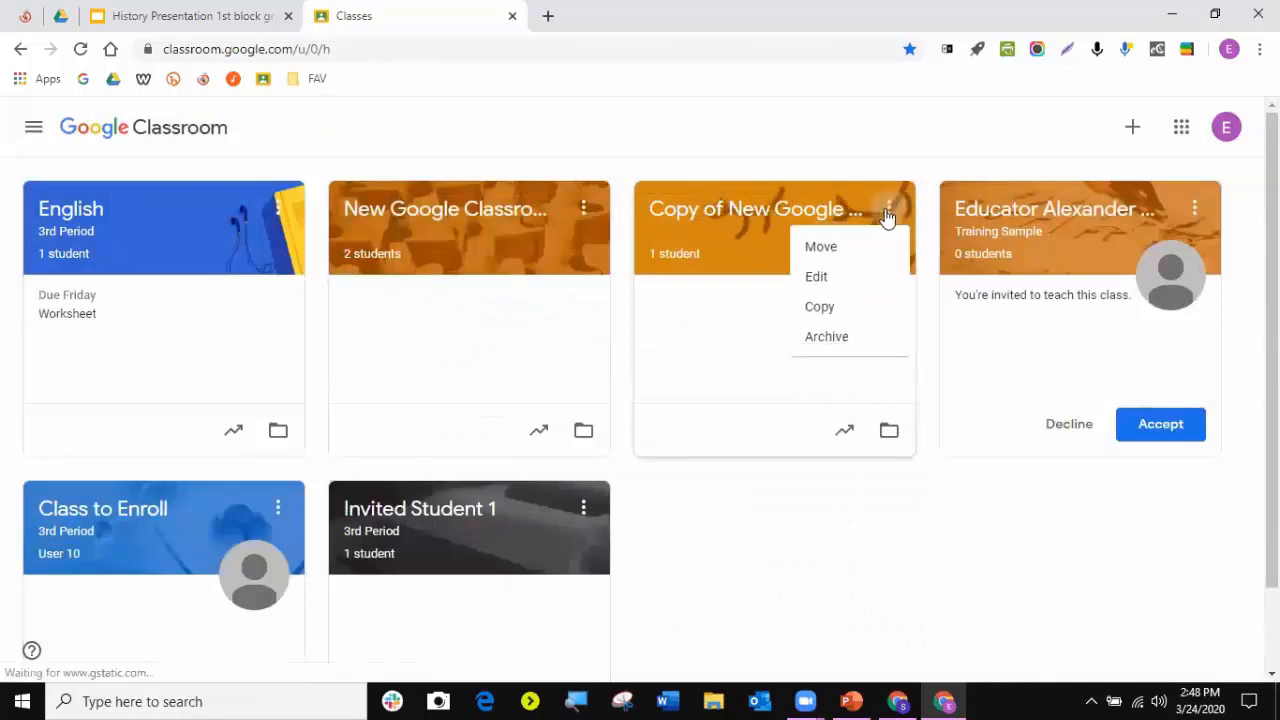
{"action": "left_click", "coordinate": [757, 520]}
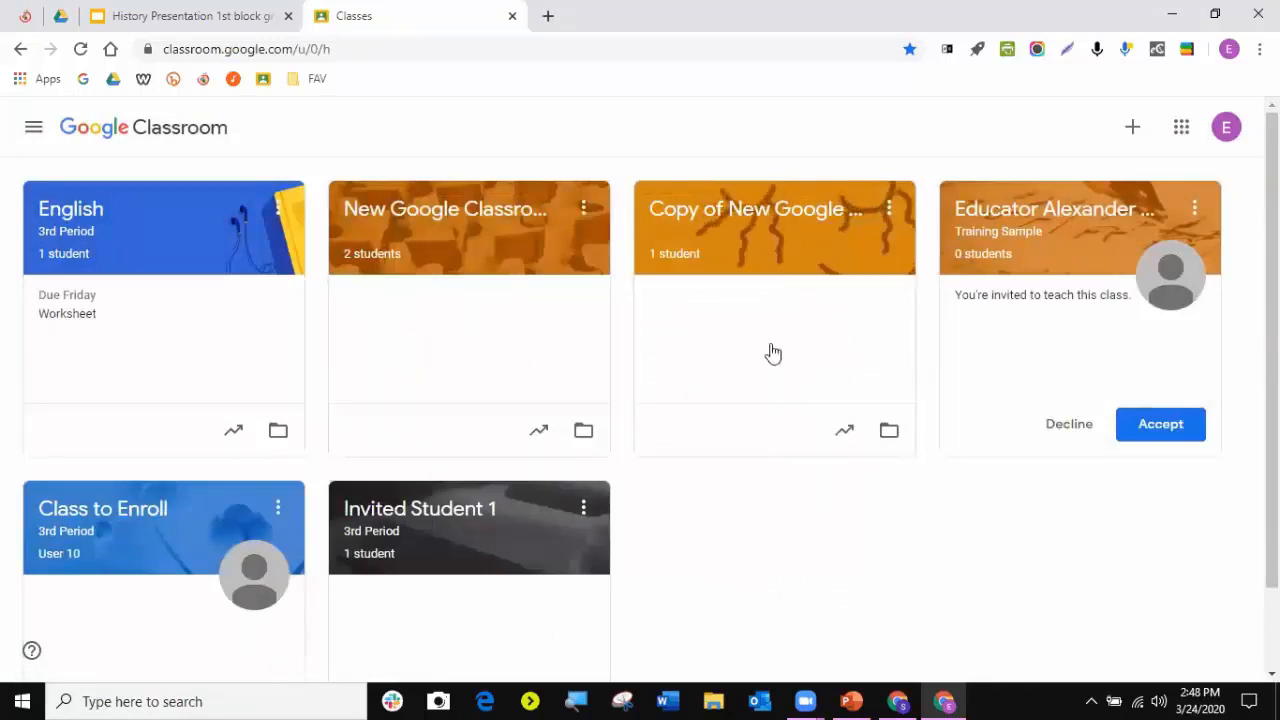
- Look through the Classwork drafts in Copy of New Google Classroom and open the draft History Assignment for editing
{"action": "left_click", "coordinate": [759, 210]}
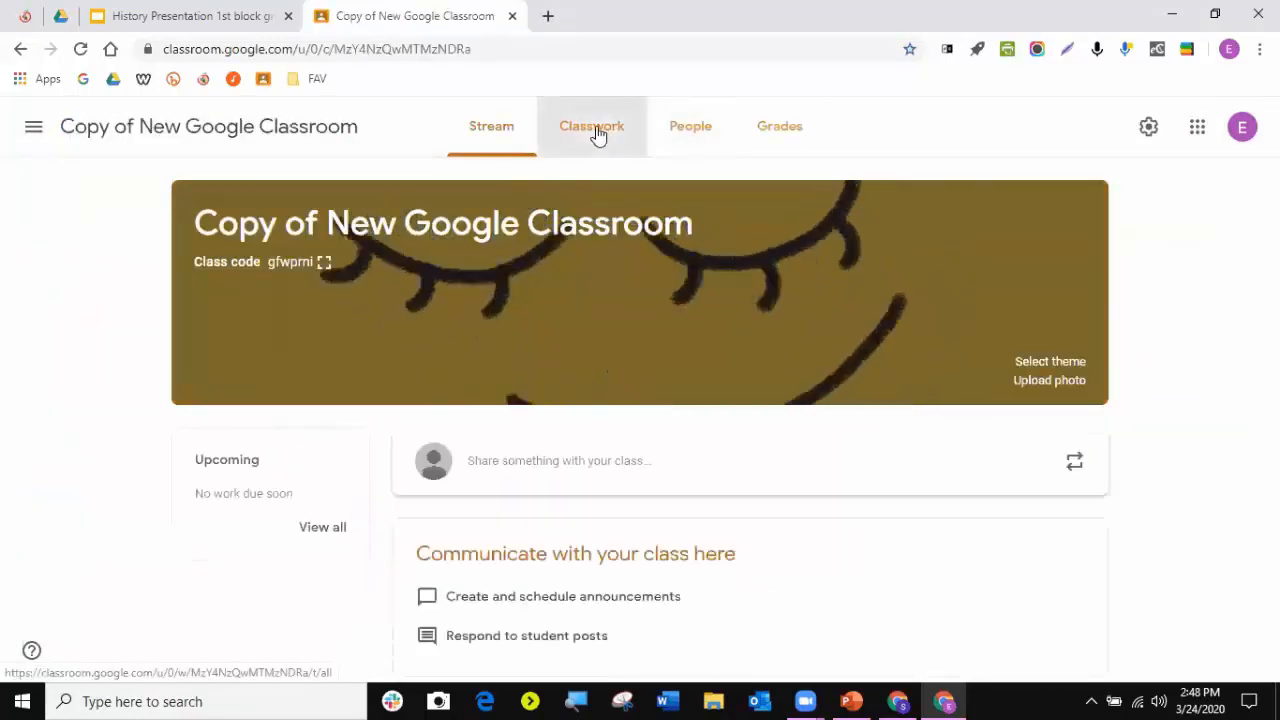
{"action": "left_click", "coordinate": [592, 127]}
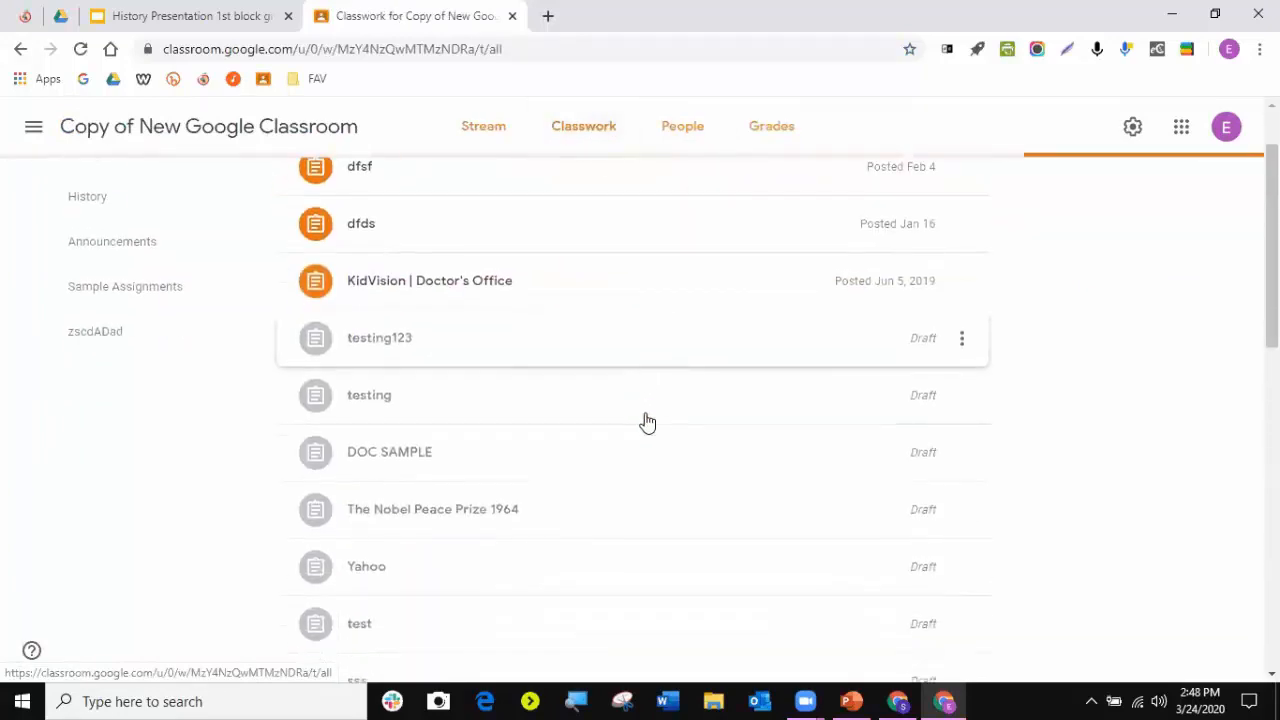
{"action": "scroll", "coordinate": [648, 422], "scroll_direction": "down", "scroll_amount": 5}
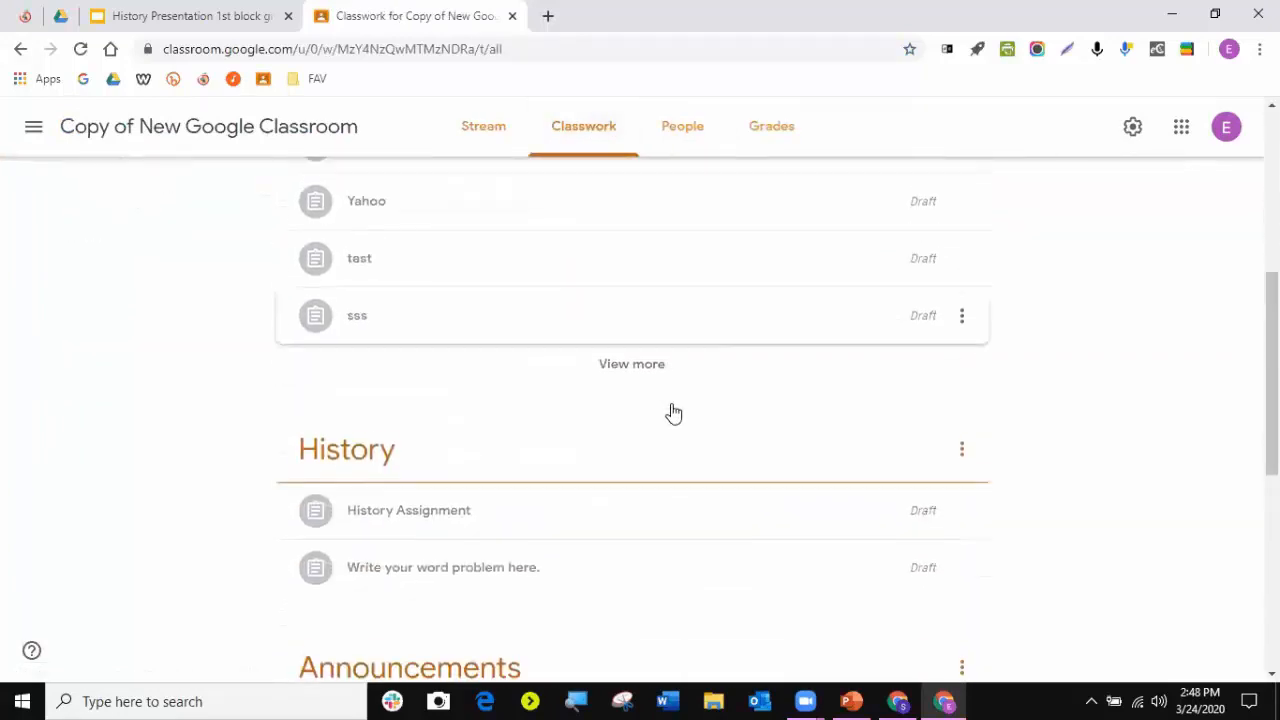
{"action": "scroll", "coordinate": [672, 412], "scroll_direction": "down", "scroll_amount": 2}
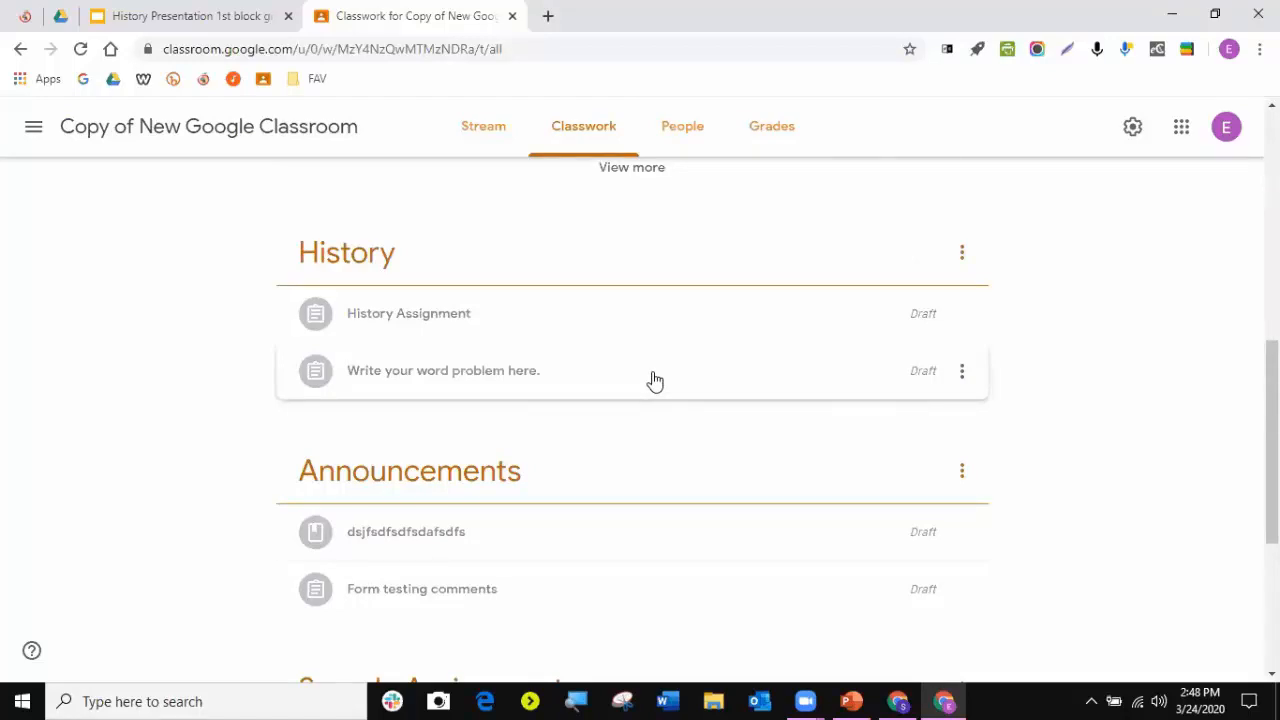
{"action": "left_click", "coordinate": [403, 326]}
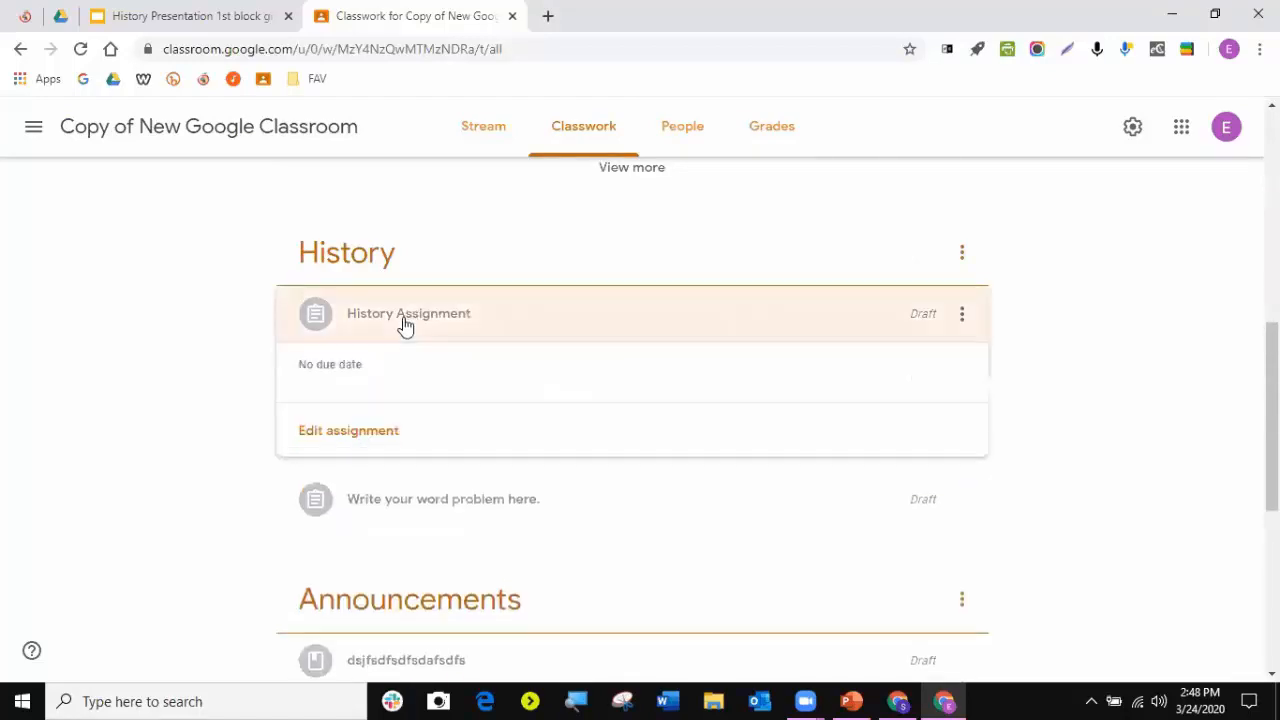
{"action": "left_click", "coordinate": [374, 518]}
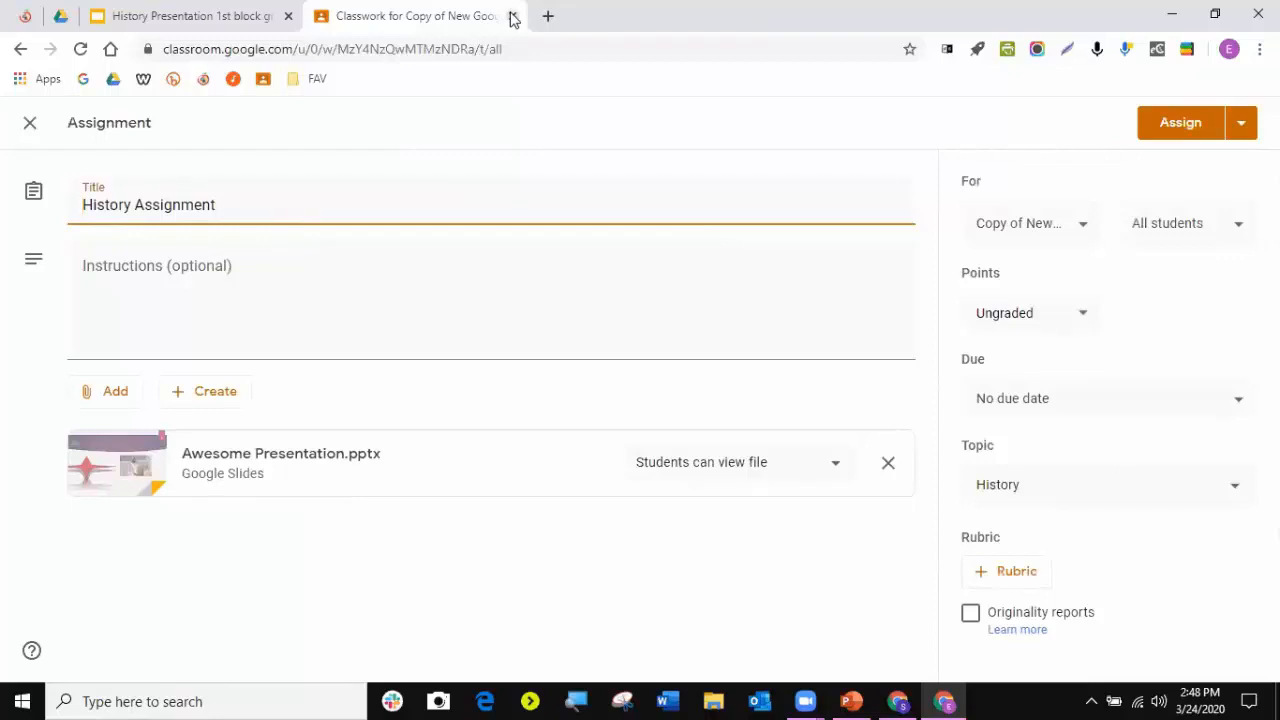
- Close the draft History Assignment without assigning it, return to the class list, and open the English 3rd Period class
{"action": "left_click", "coordinate": [29, 123]}
{"action": "left_click", "coordinate": [31, 128]}
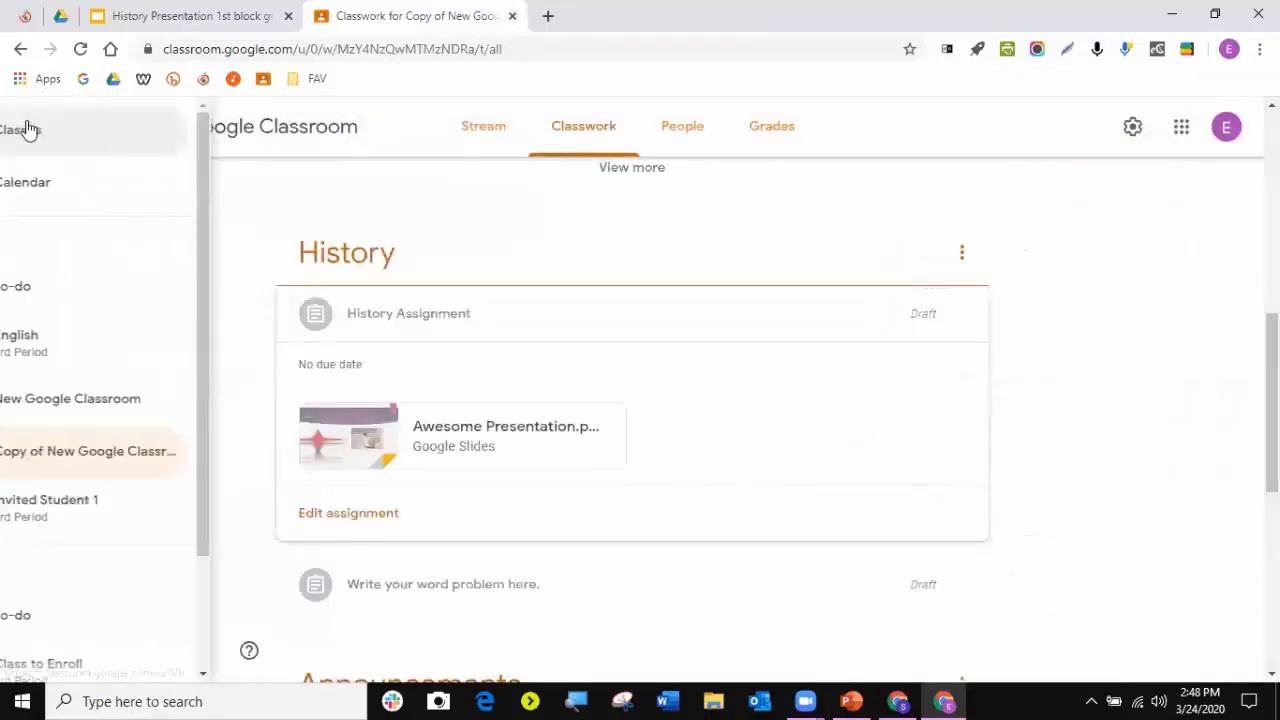
{"action": "left_click", "coordinate": [77, 129]}
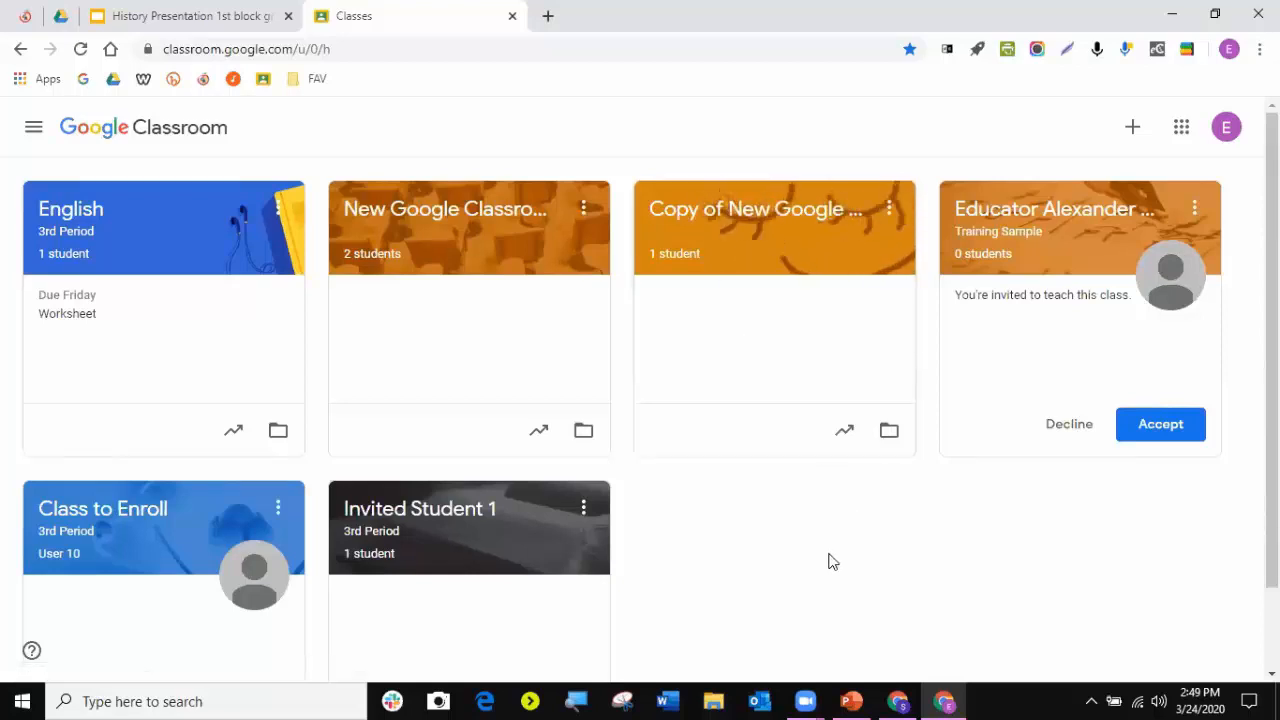
{"action": "left_click", "coordinate": [57, 223]}
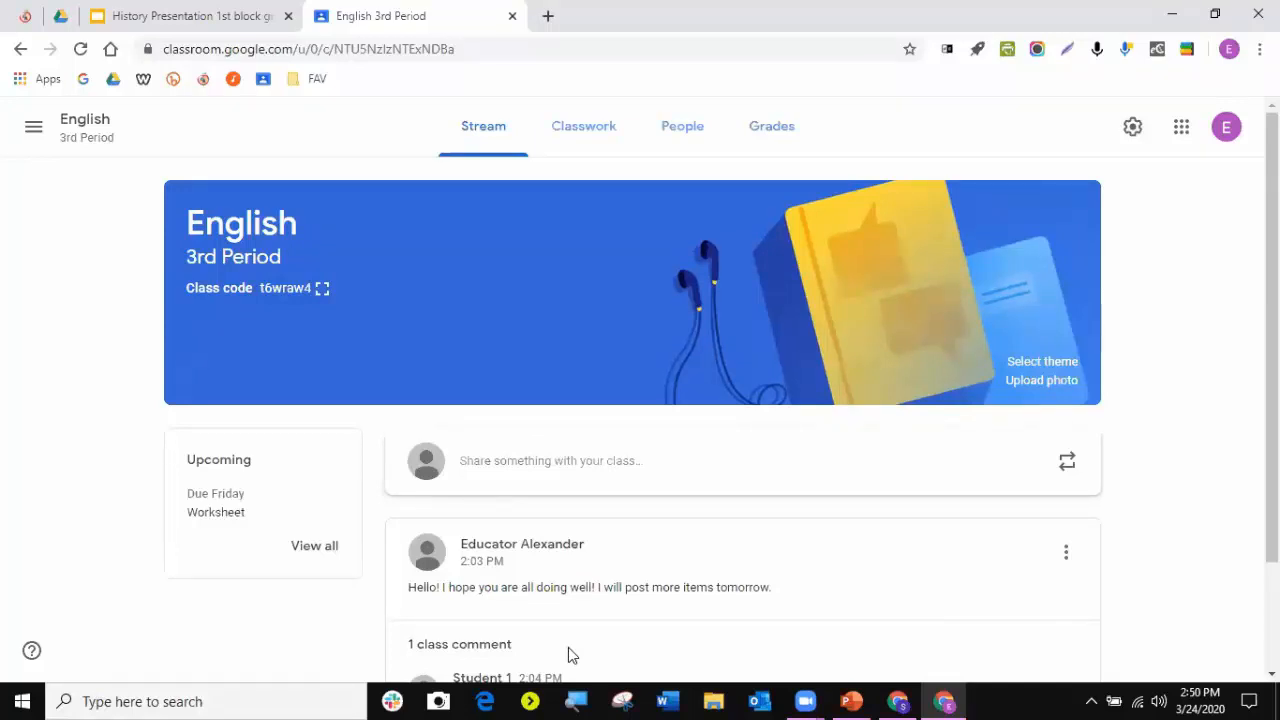
- Look through the English class Stream and its post comments, and view the Teachers and Students lists under People
{"action": "scroll", "coordinate": [51, 283], "scroll_direction": "down", "scroll_amount": 3}
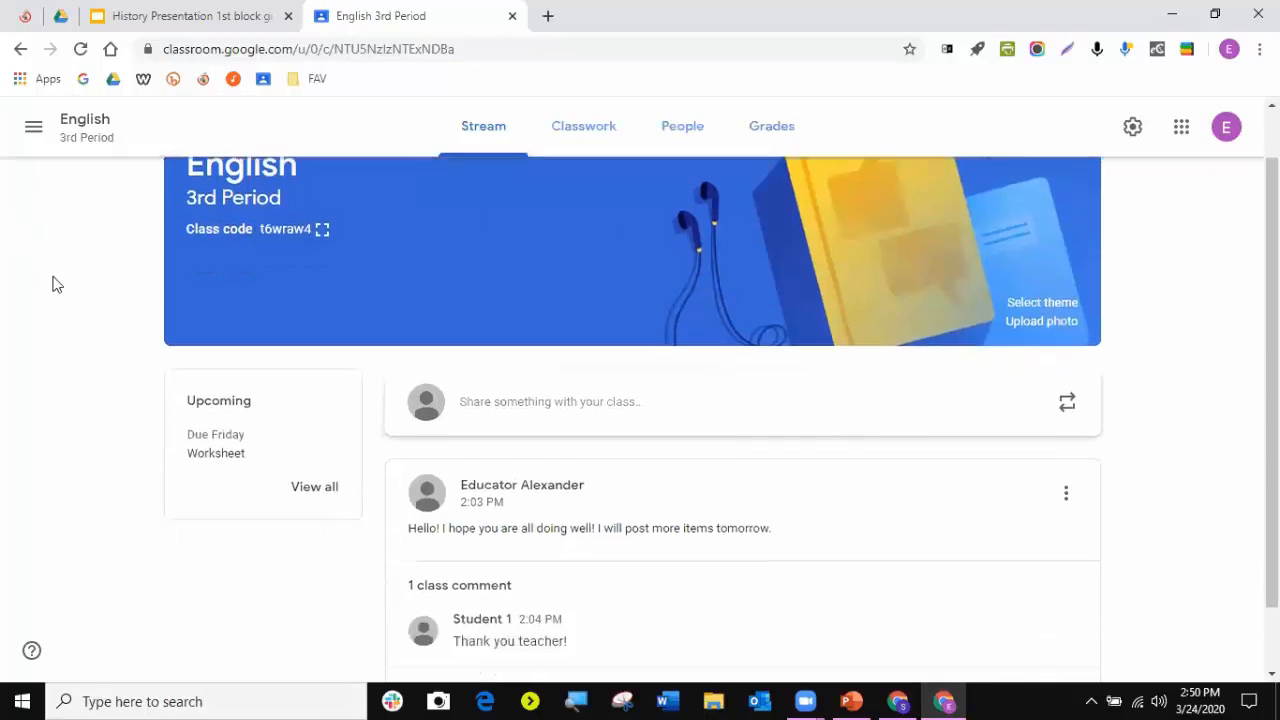
{"action": "scroll", "coordinate": [51, 283], "scroll_direction": "up", "scroll_amount": 3}
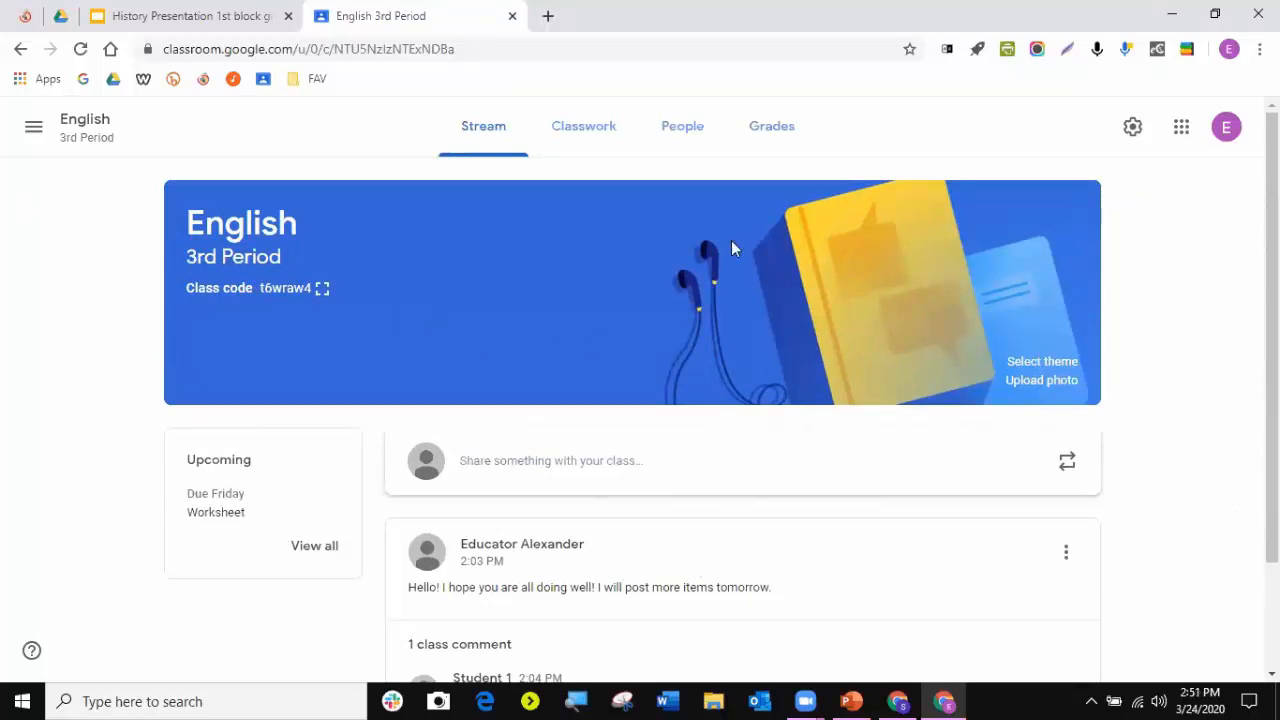
{"action": "scroll", "coordinate": [234, 310], "scroll_direction": "down", "scroll_amount": 2}
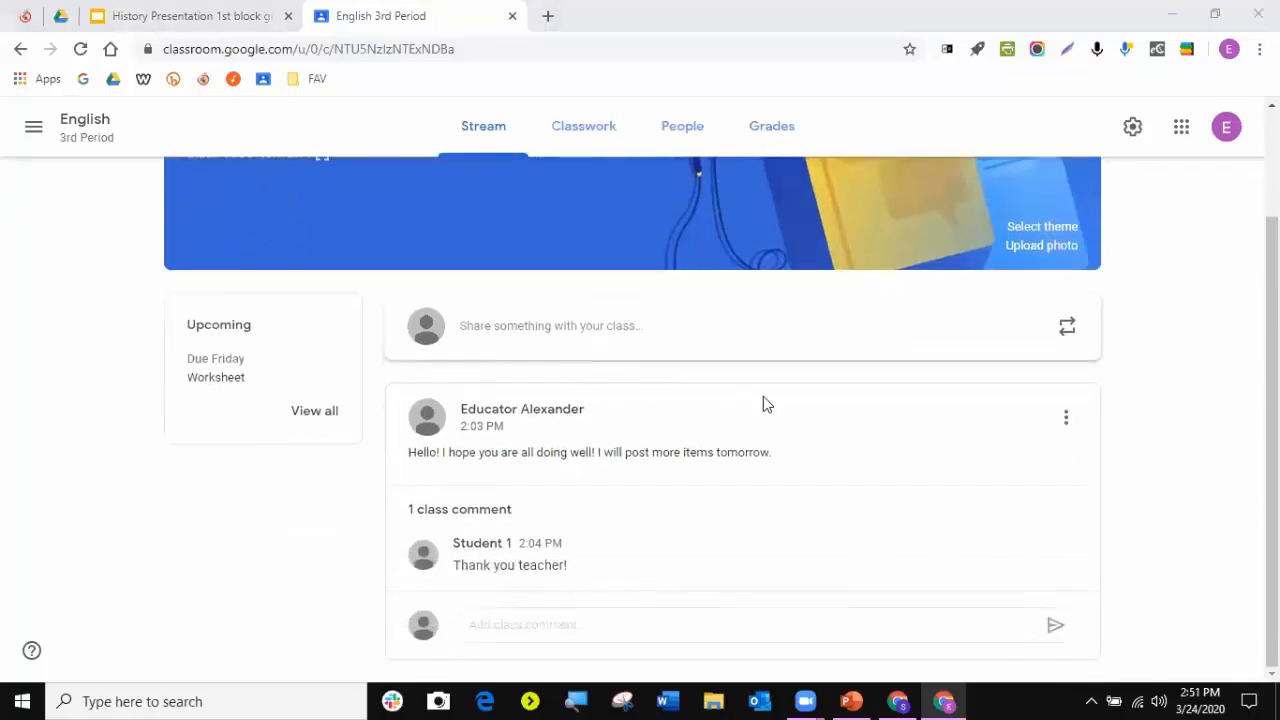
{"action": "mouse_move", "coordinate": [806, 700]}
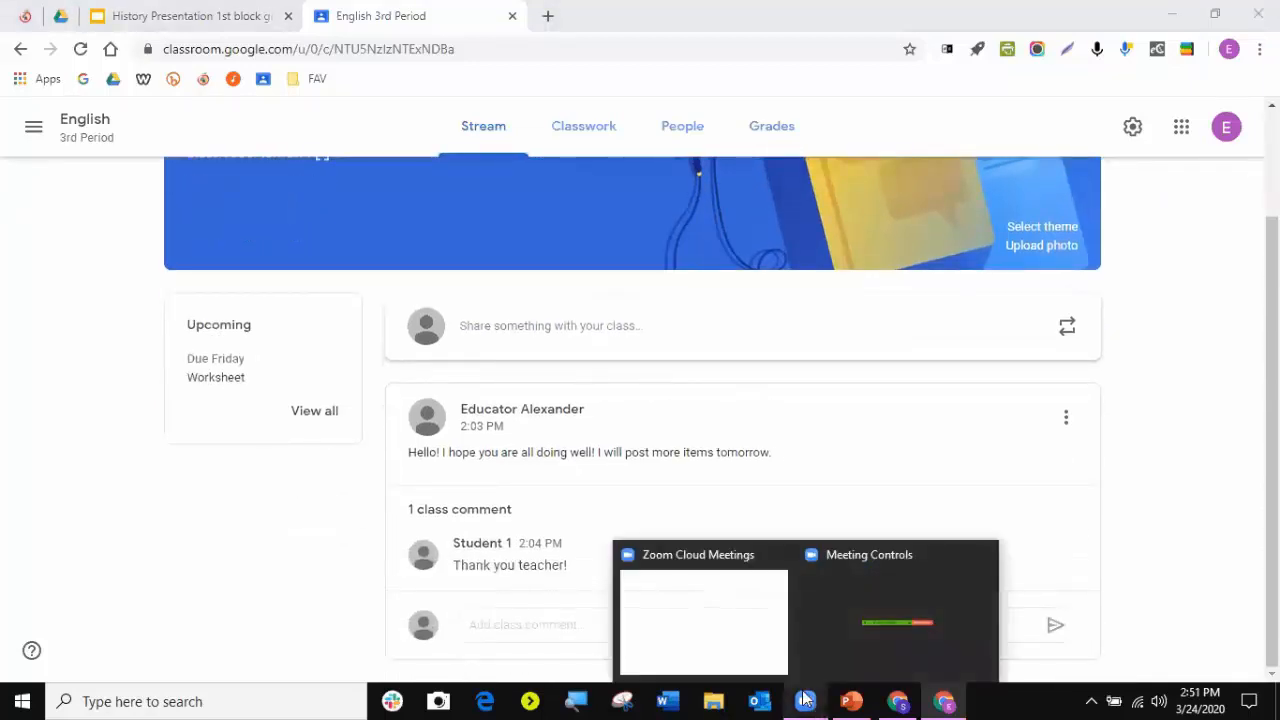
{"action": "scroll", "coordinate": [266, 349], "scroll_direction": "up", "scroll_amount": 2}
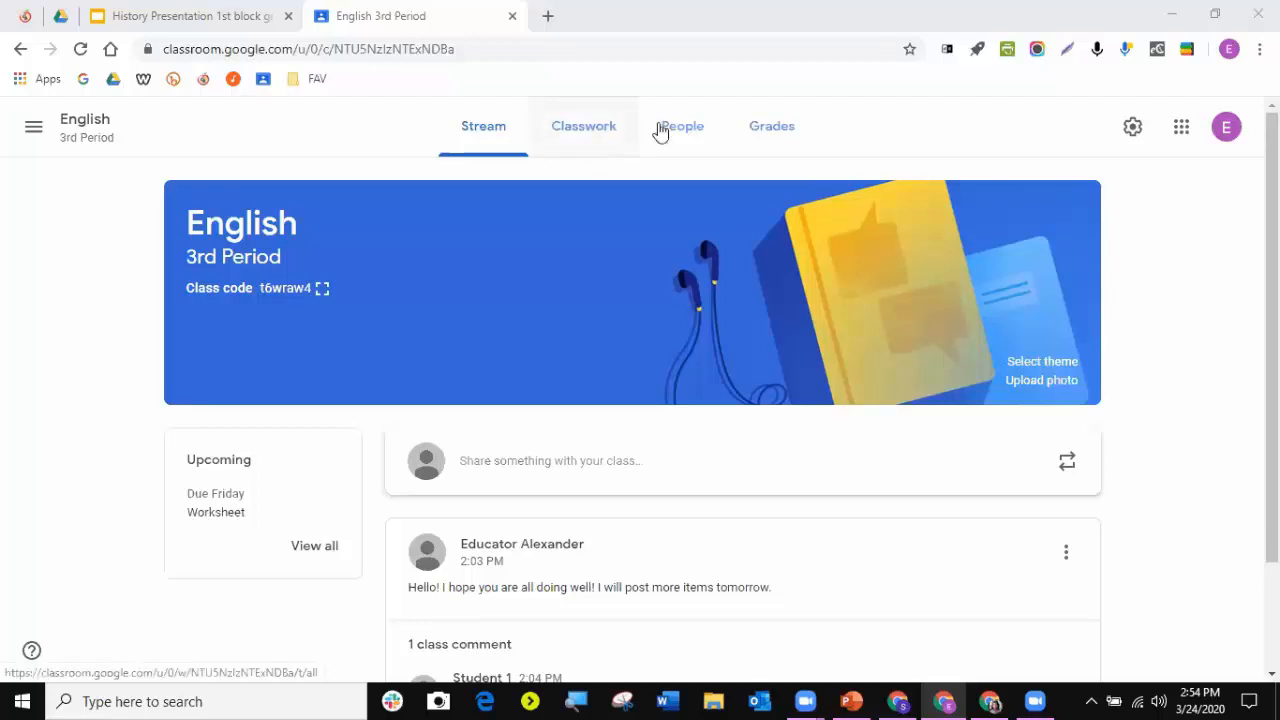
{"action": "left_click", "coordinate": [689, 131]}
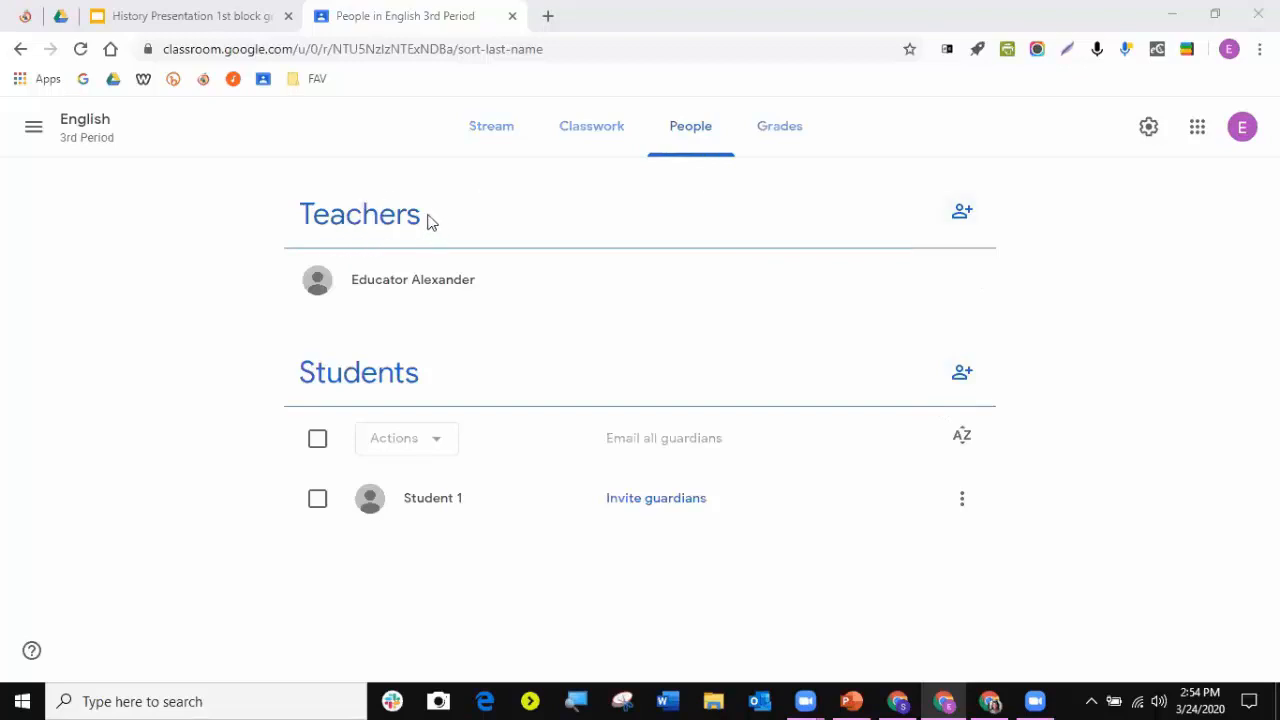
{"action": "left_click_drag", "start_coordinate": [429, 220], "coordinate": [301, 209]}
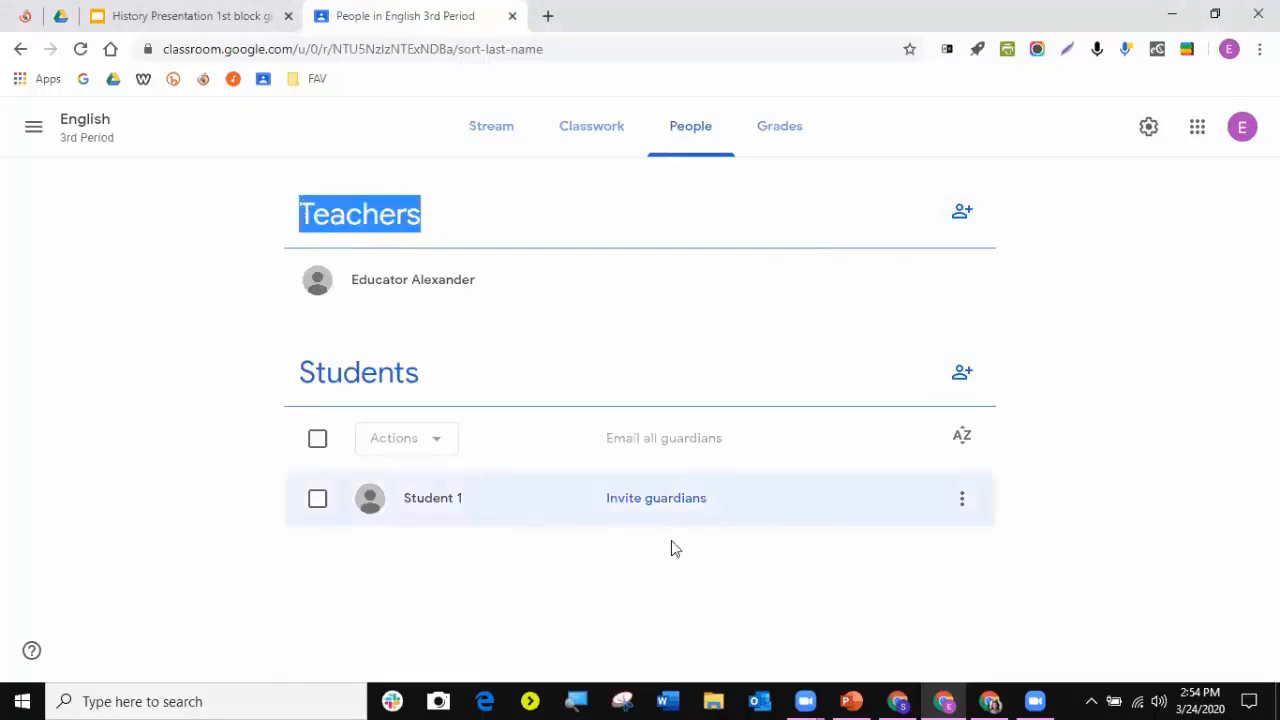
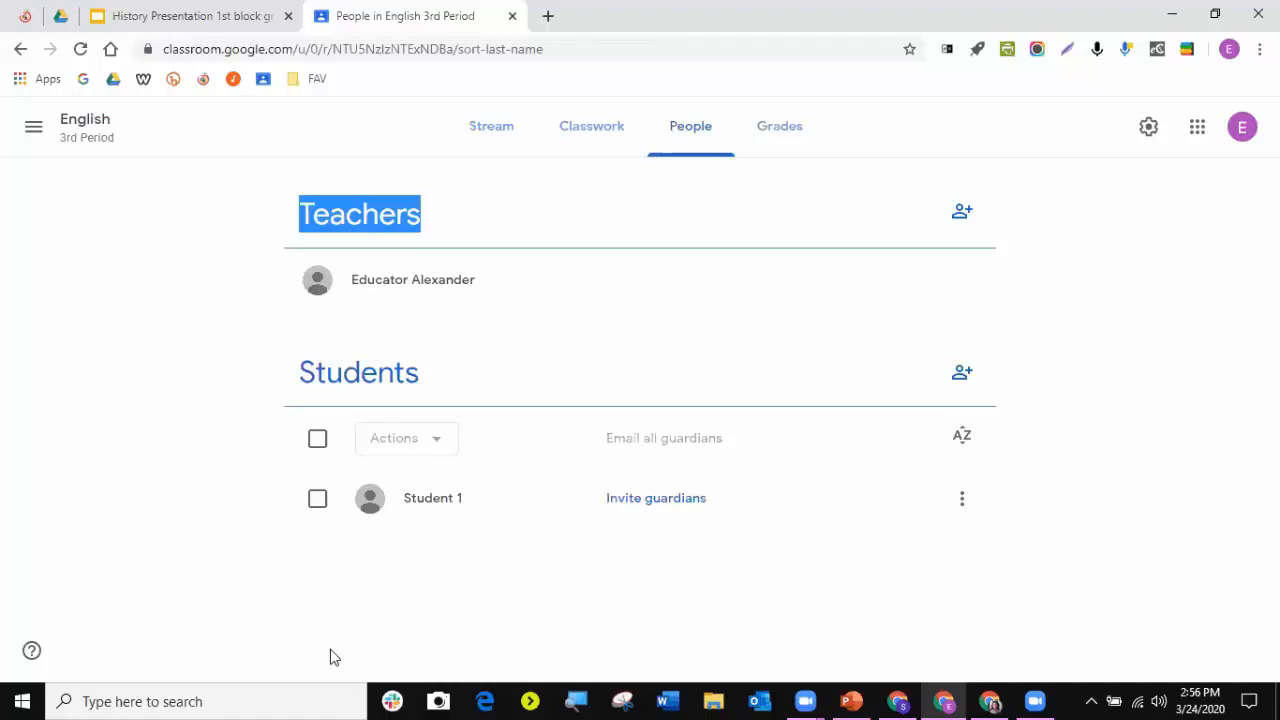
- Examine the English Classwork, expanding the summer essay under Essays and the Worksheet assignment under 3rd Six Weeks to view their details
{"action": "left_click", "coordinate": [612, 138]}
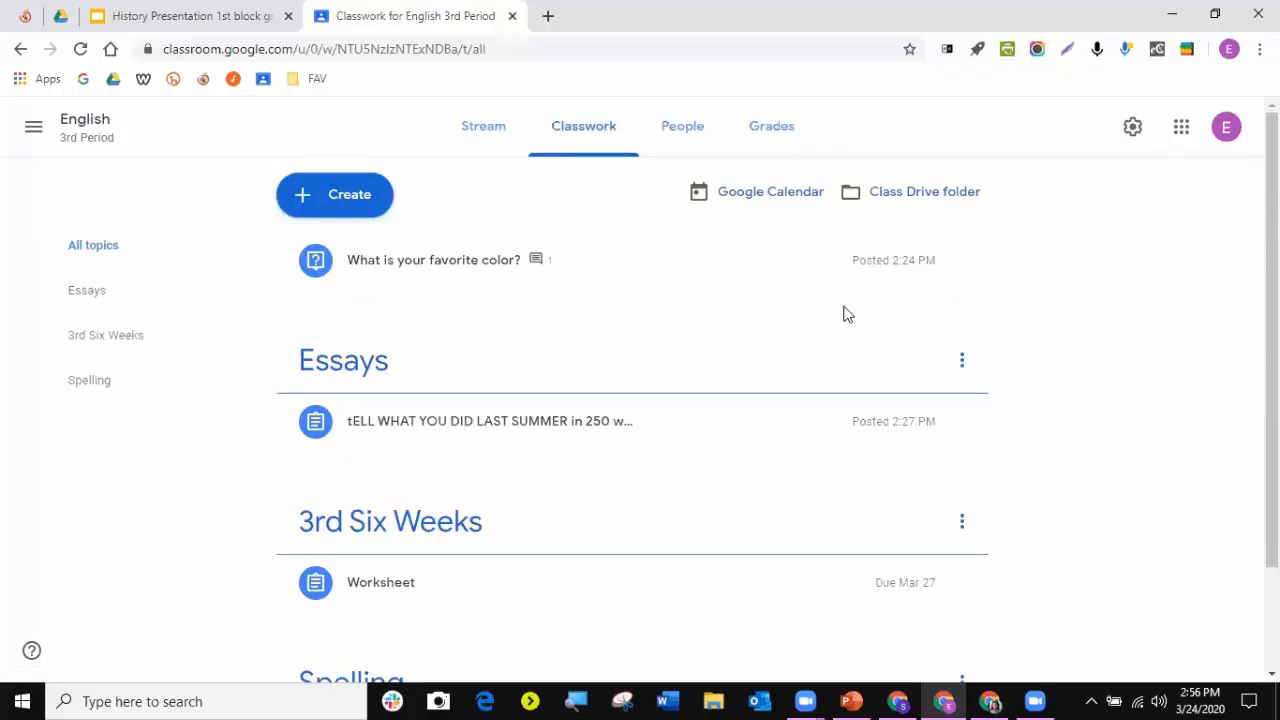
{"action": "left_click", "coordinate": [713, 433]}
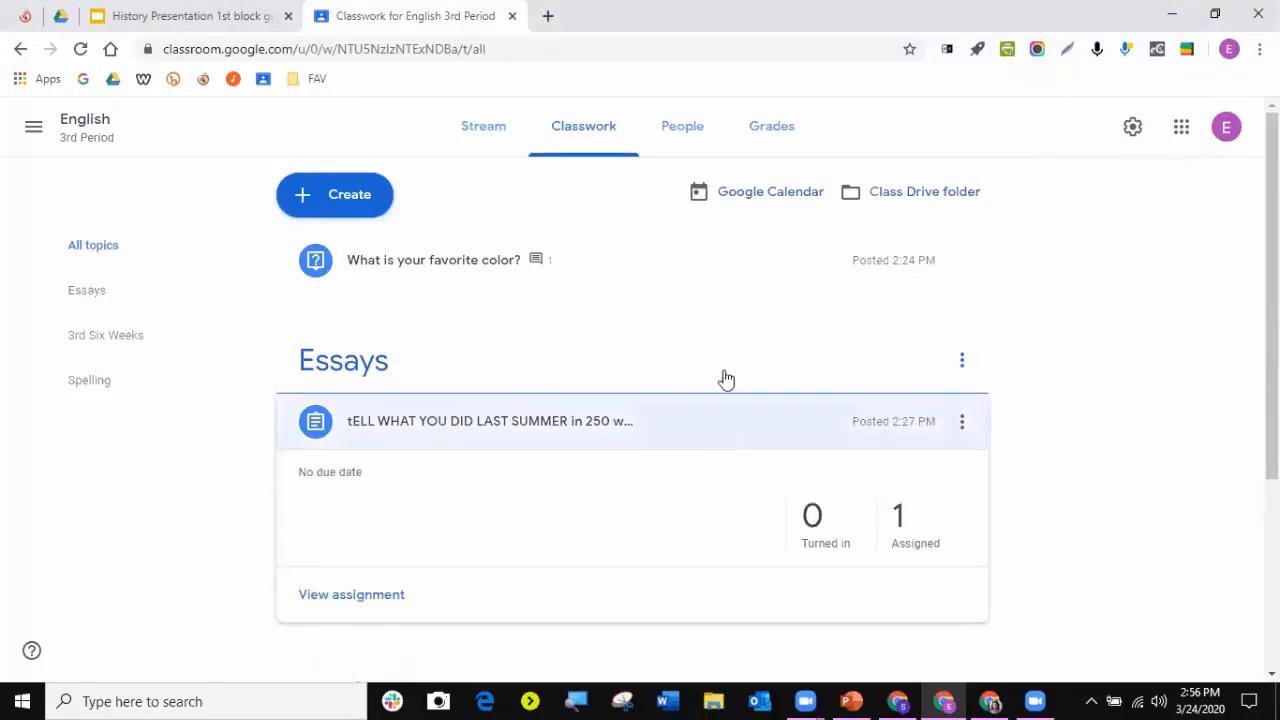
{"action": "left_click", "coordinate": [613, 416]}
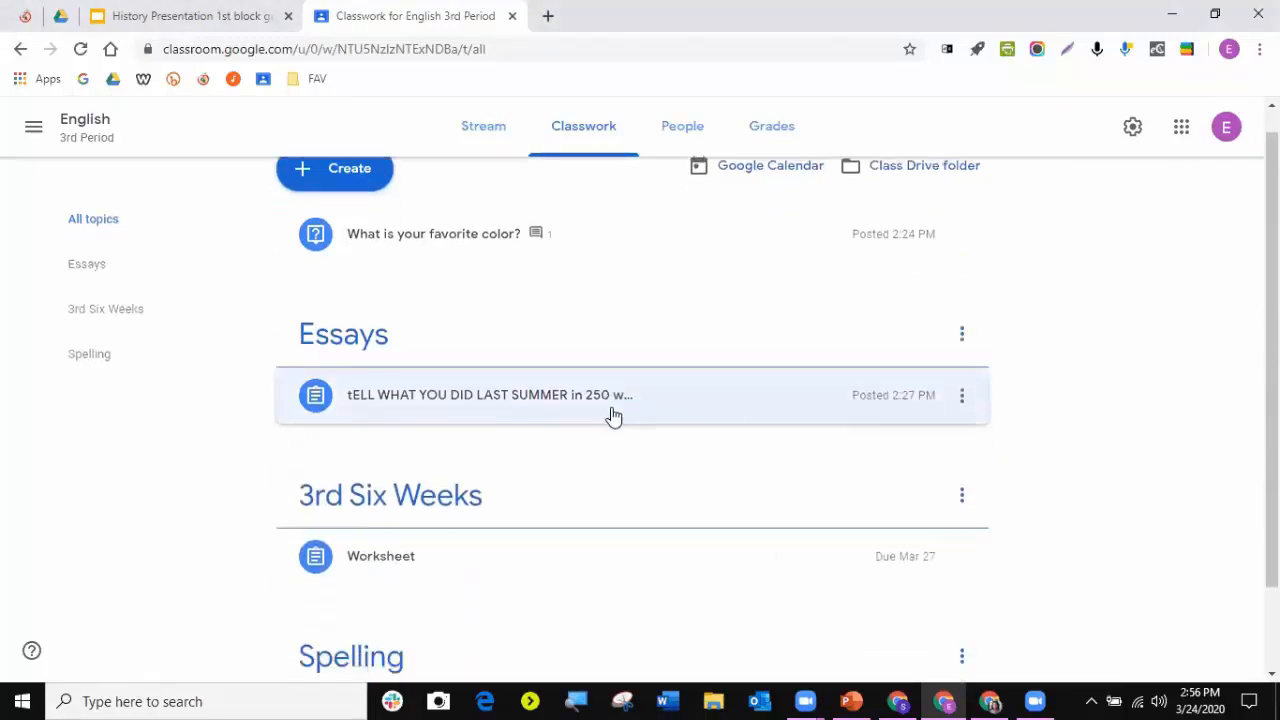
{"action": "scroll", "coordinate": [610, 417], "scroll_direction": "down", "scroll_amount": 2}
{"action": "left_click", "coordinate": [407, 466]}
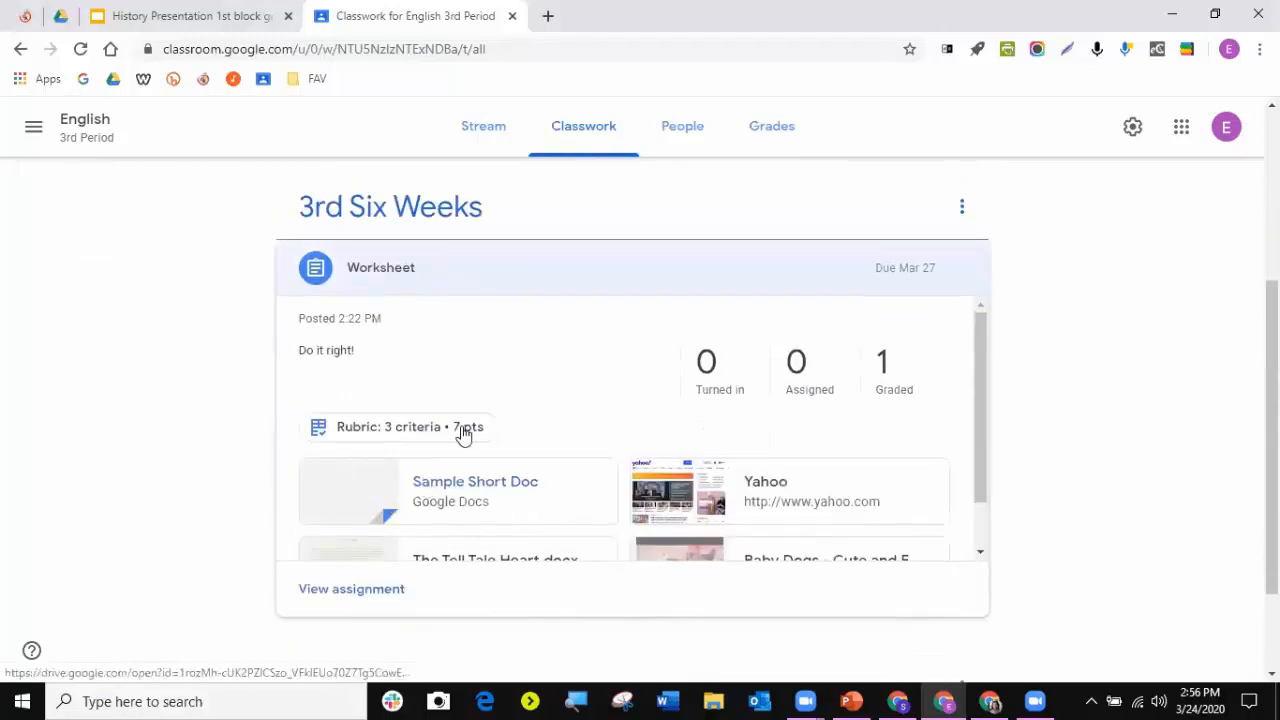
{"action": "scroll", "coordinate": [563, 435], "scroll_direction": "up", "scroll_amount": 1}
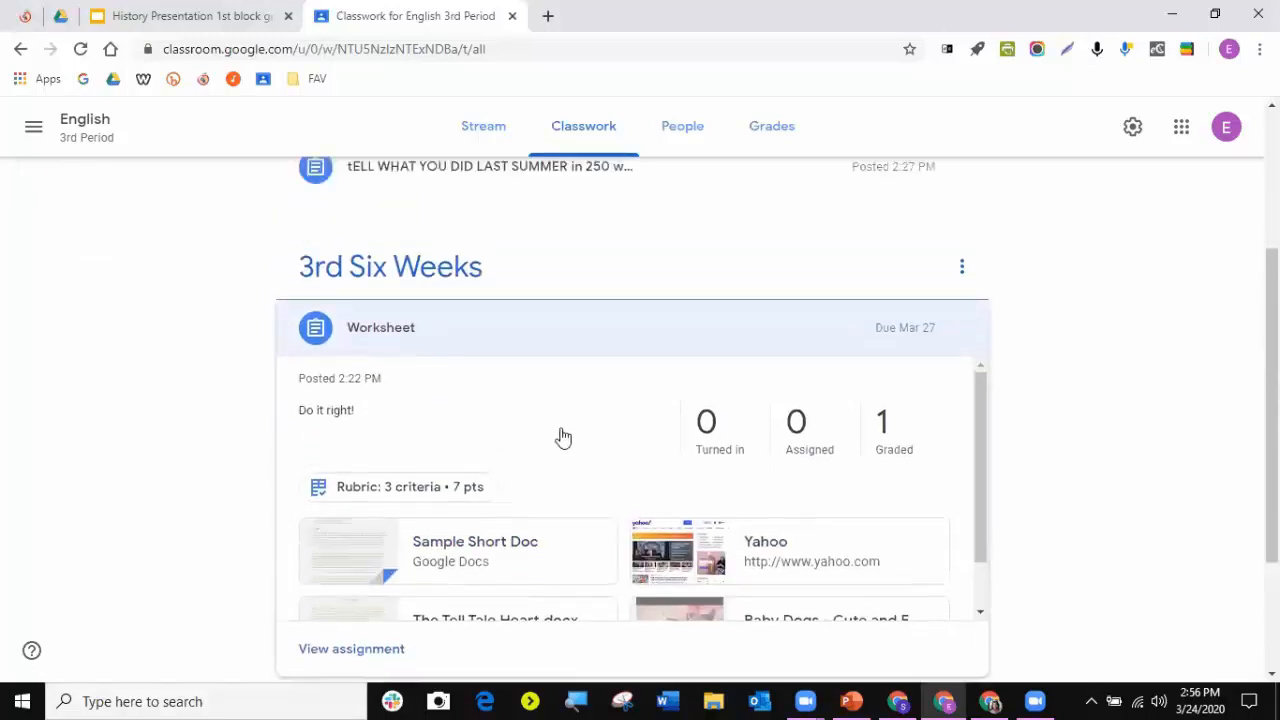
{"action": "scroll", "coordinate": [562, 435], "scroll_direction": "down", "scroll_amount": 2}
{"action": "scroll", "coordinate": [564, 430], "scroll_direction": "up", "scroll_amount": 1}
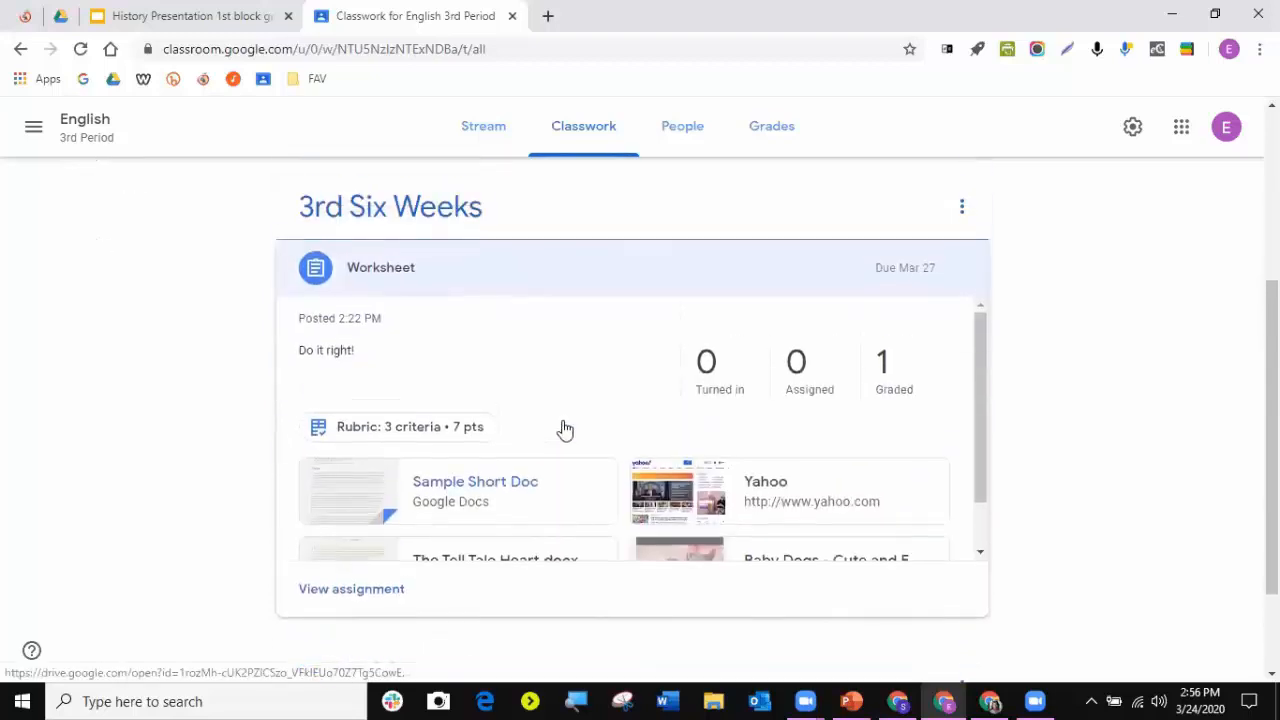
- Check the options available for the 3rd Six Weeks topic and collapse its Worksheet assignment
{"action": "left_click", "coordinate": [962, 210]}
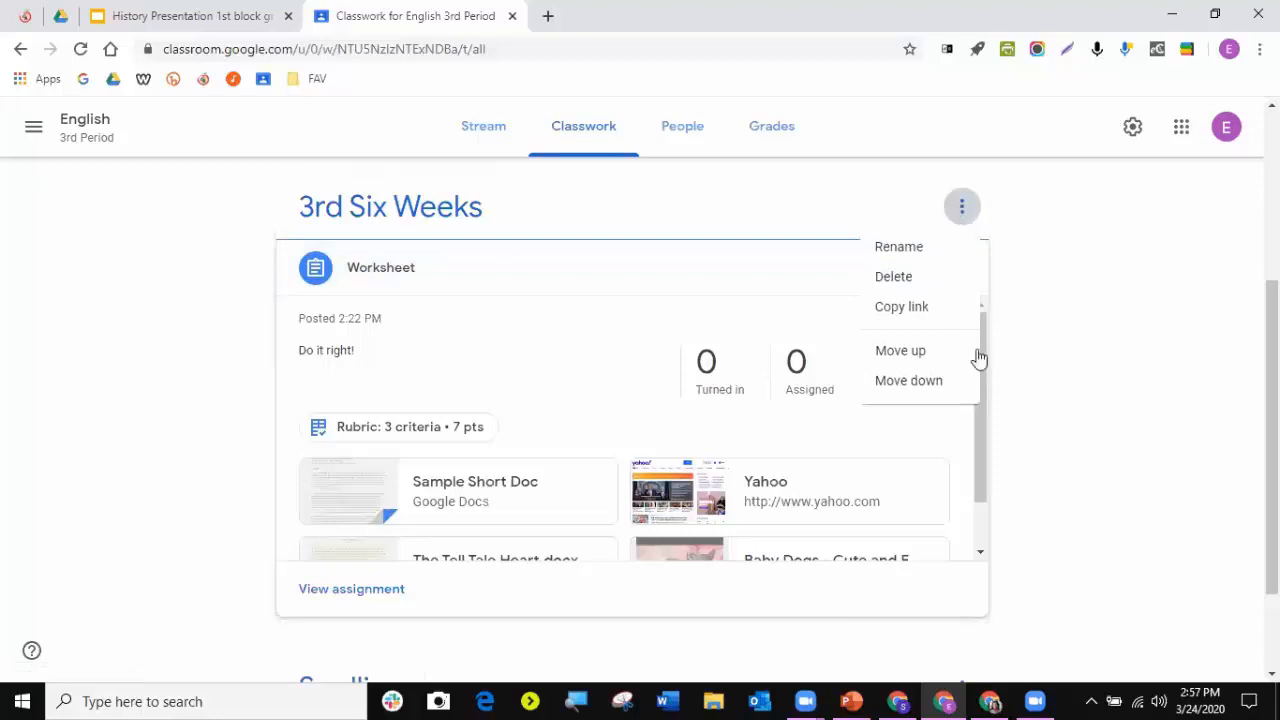
{"action": "left_click", "coordinate": [746, 334]}
{"action": "left_click", "coordinate": [517, 284]}
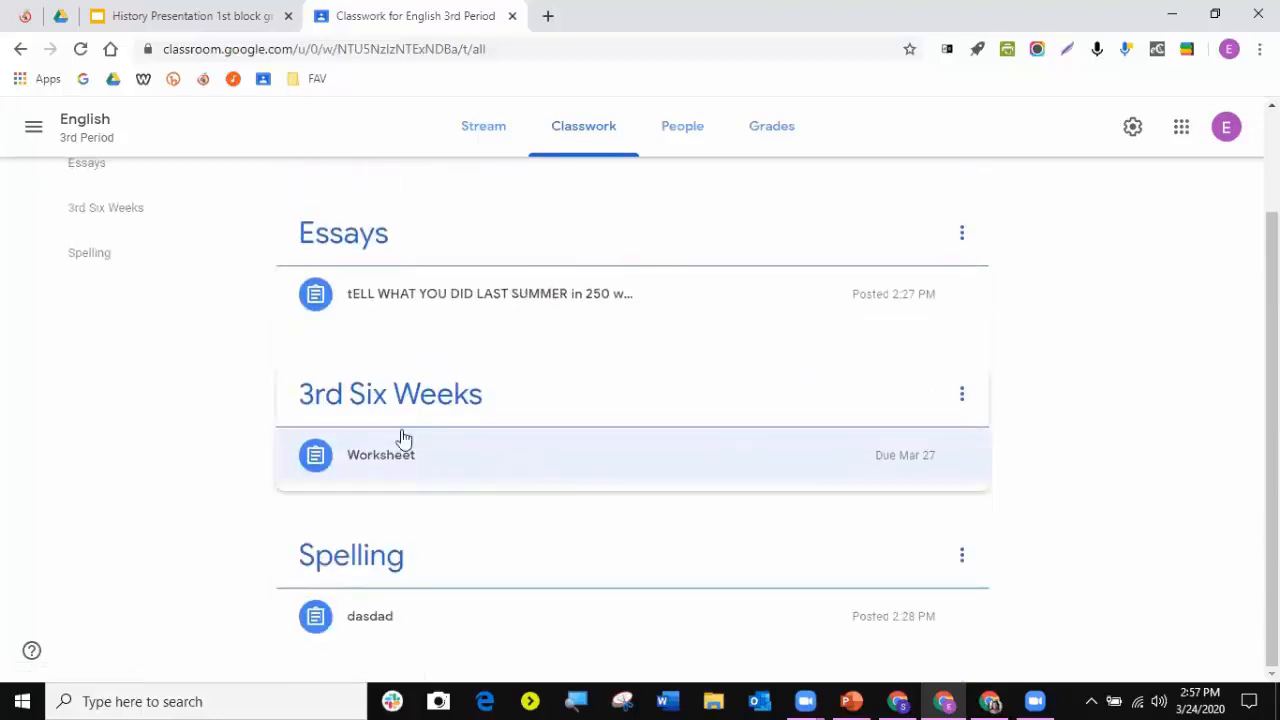
{"action": "left_click", "coordinate": [961, 394]}
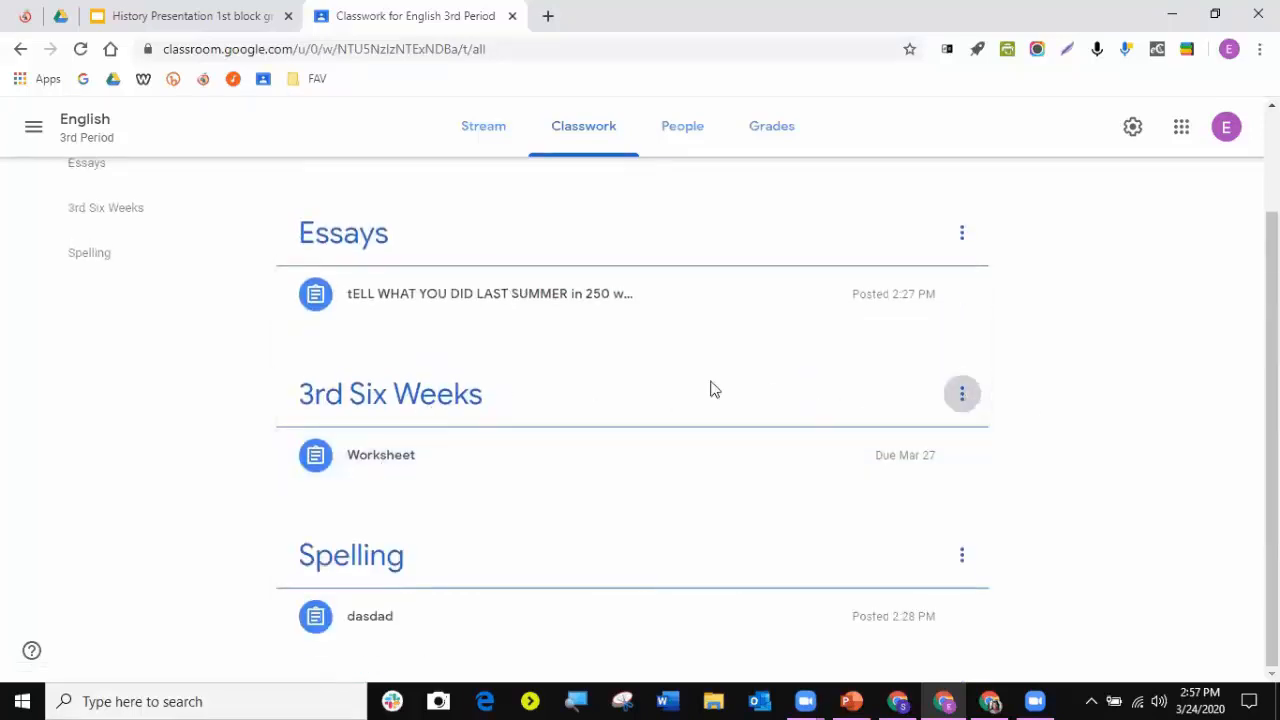
- Open the Worksheet assignment for editing, look over its attachments, and show the student access choices for The Tell Tale Heart.docx
{"action": "left_click", "coordinate": [403, 457]}
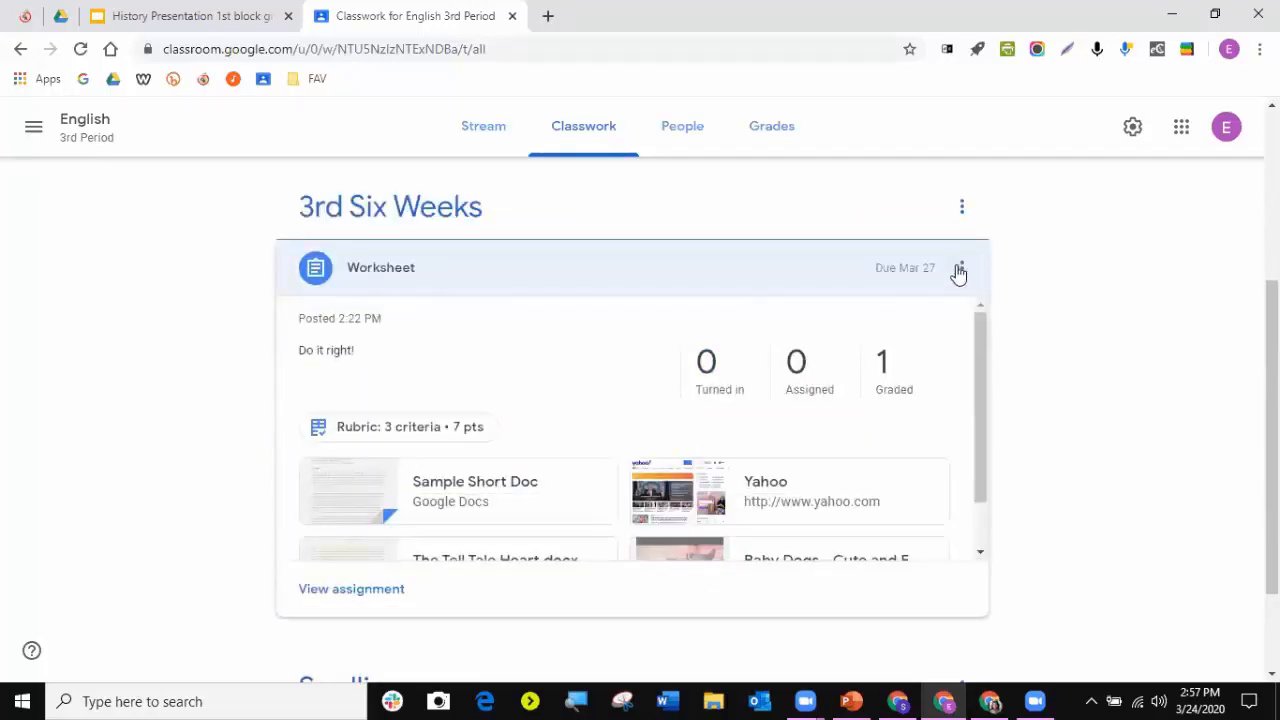
{"action": "left_click", "coordinate": [959, 271]}
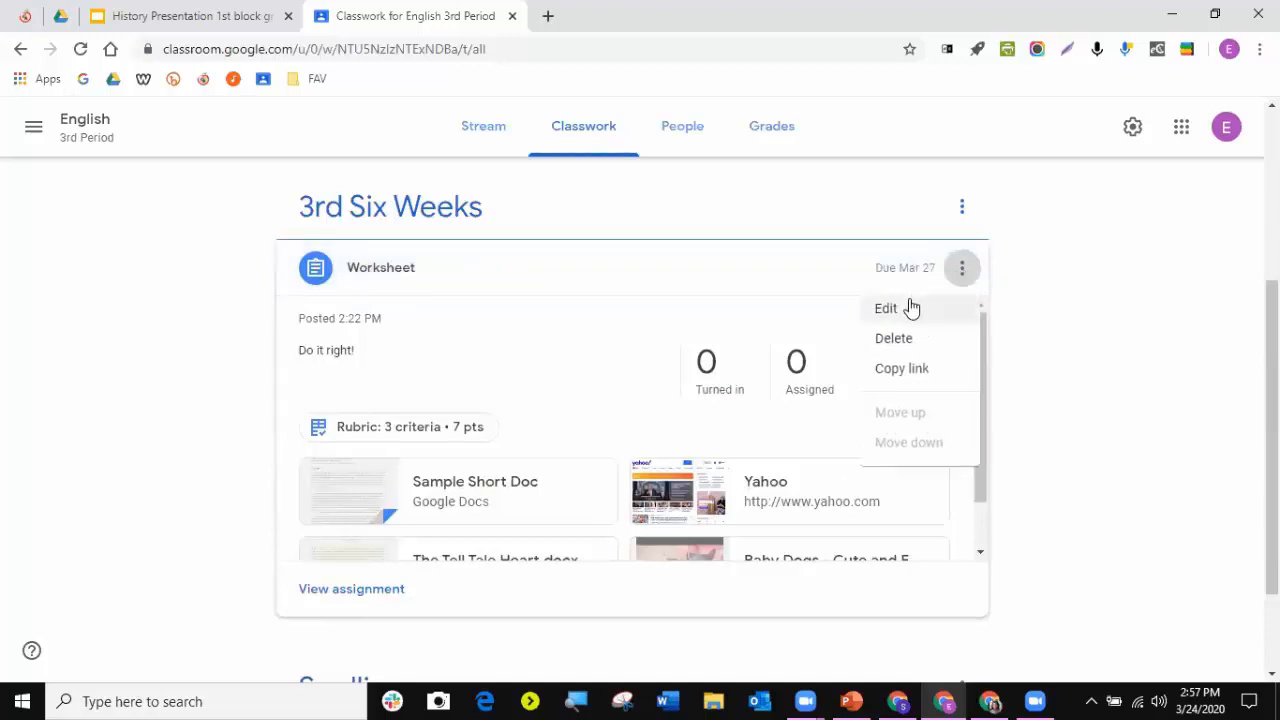
{"action": "left_click", "coordinate": [911, 308]}
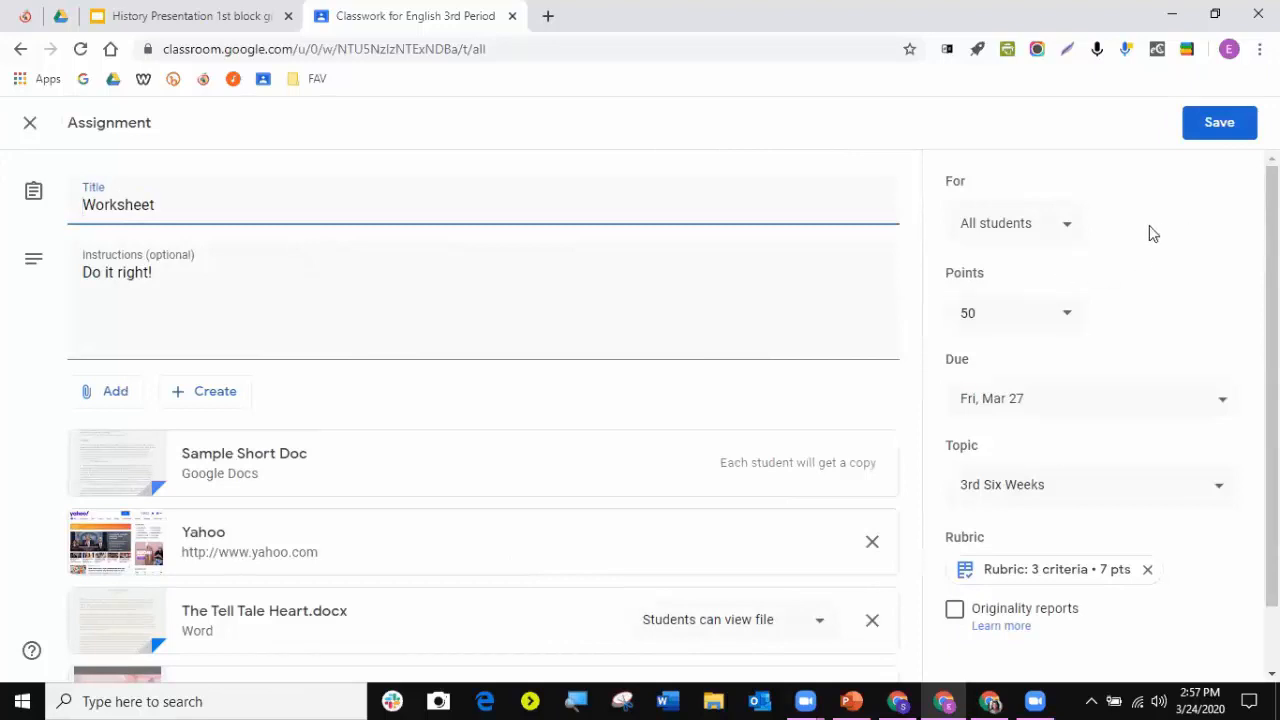
{"action": "left_click", "coordinate": [1114, 229]}
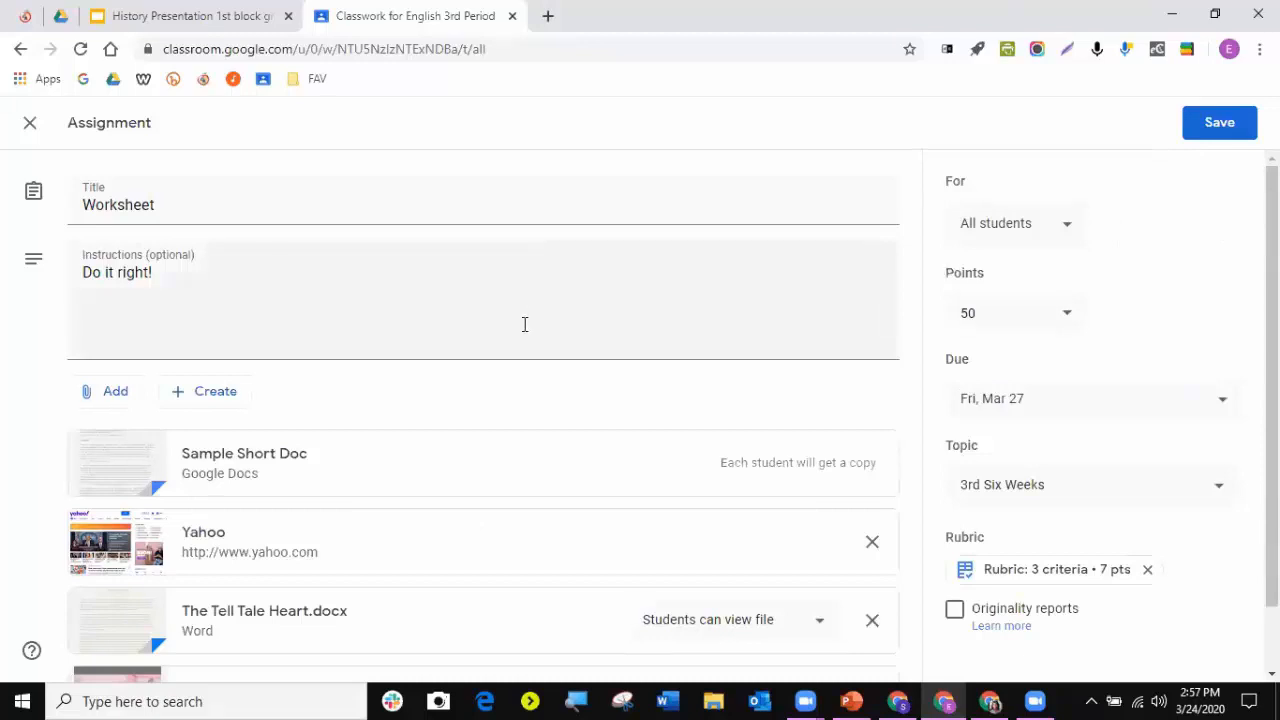
{"action": "scroll", "coordinate": [519, 326], "scroll_direction": "down", "scroll_amount": 1}
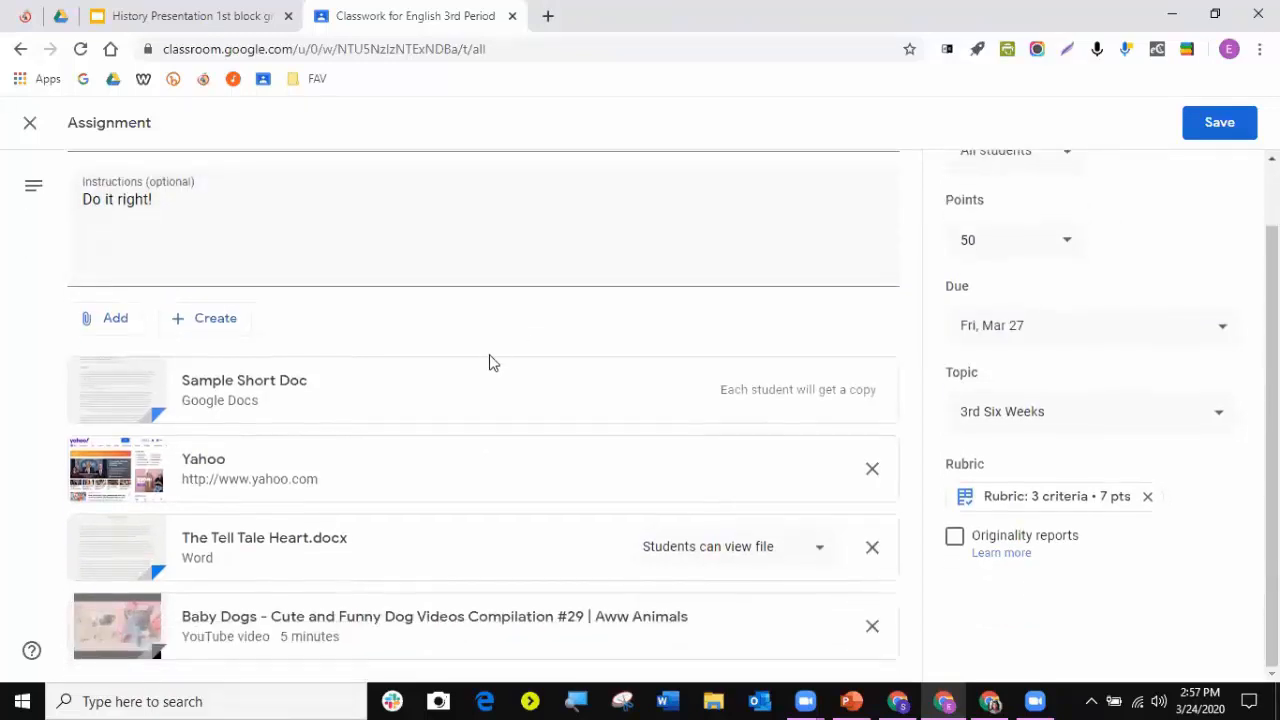
{"action": "left_click", "coordinate": [713, 560]}
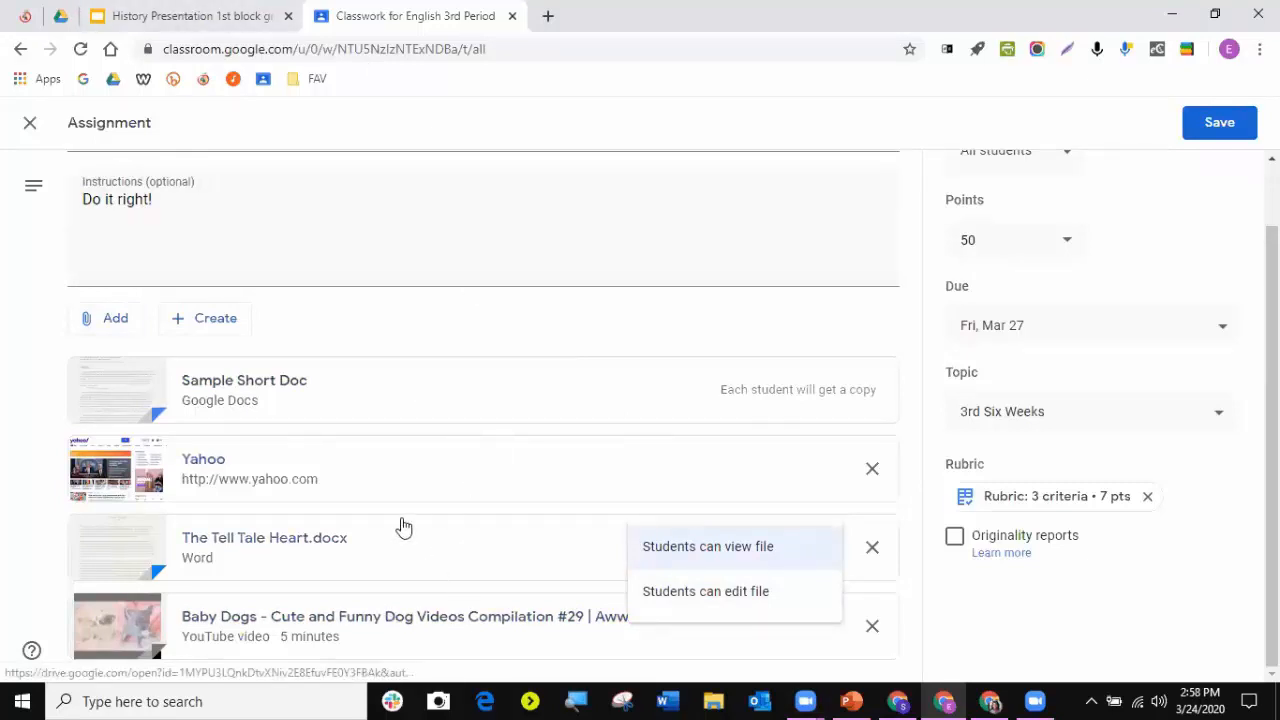
{"action": "left_click", "coordinate": [116, 322]}
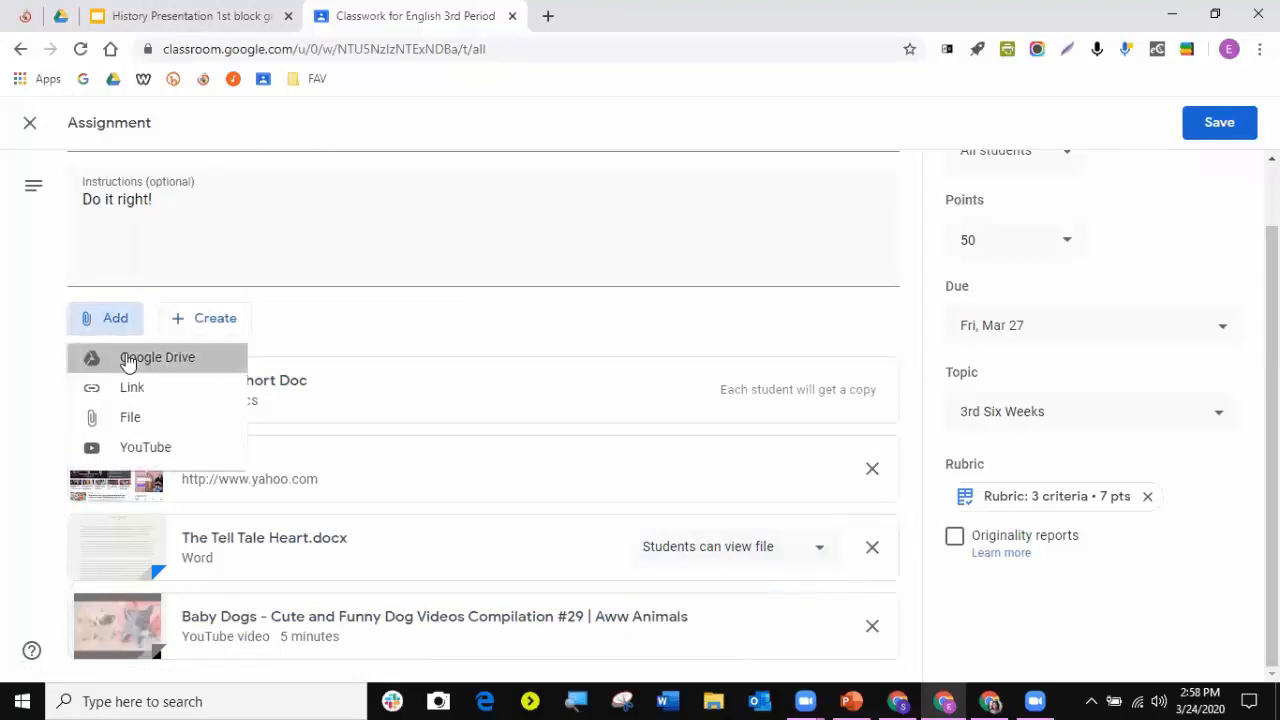
{"action": "left_click", "coordinate": [128, 360]}
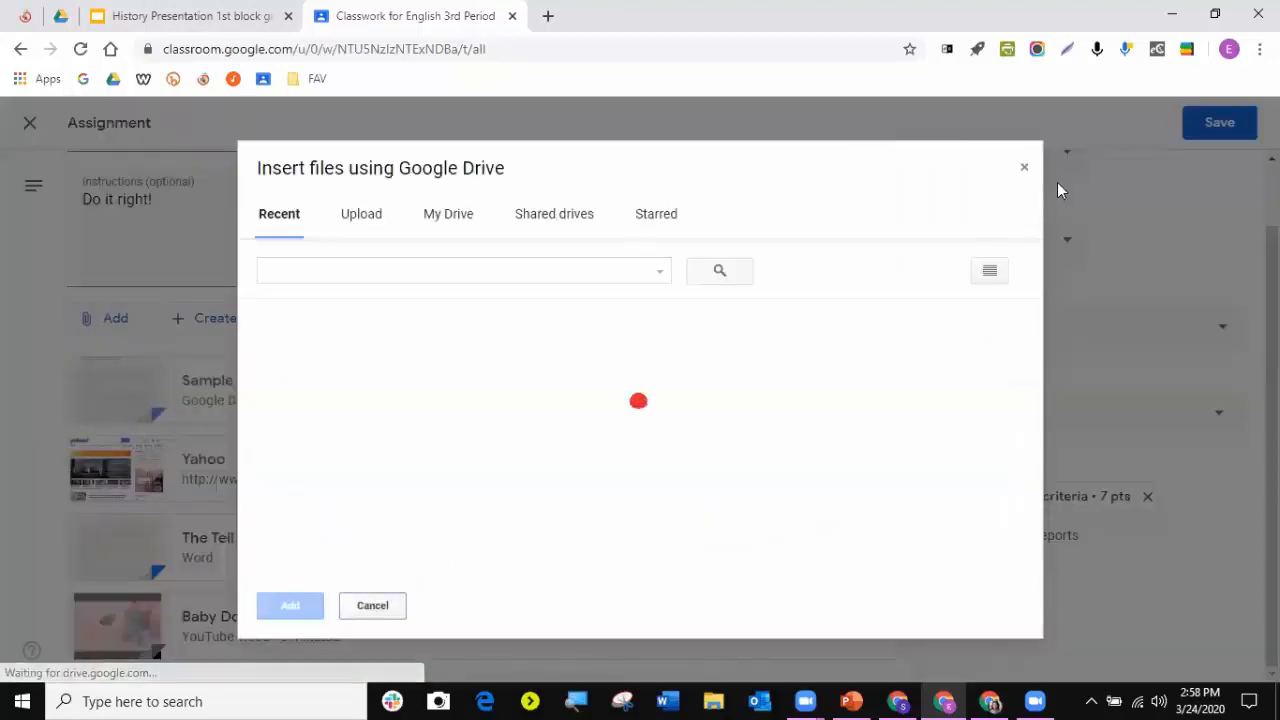
{"action": "left_click", "coordinate": [1029, 170]}
- Create a new Google Docs document as an attachment to the Worksheet assignment and return to the assignment page
{"action": "left_click", "coordinate": [235, 321]}
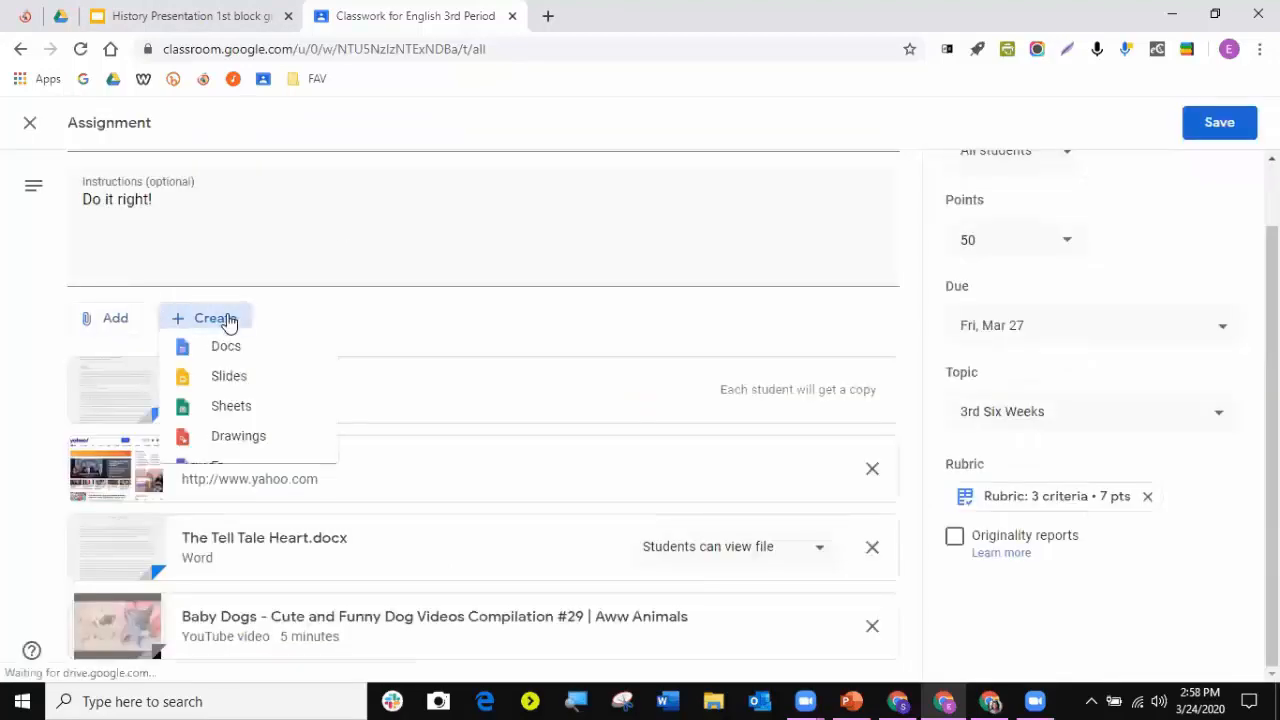
{"action": "left_click", "coordinate": [223, 363]}
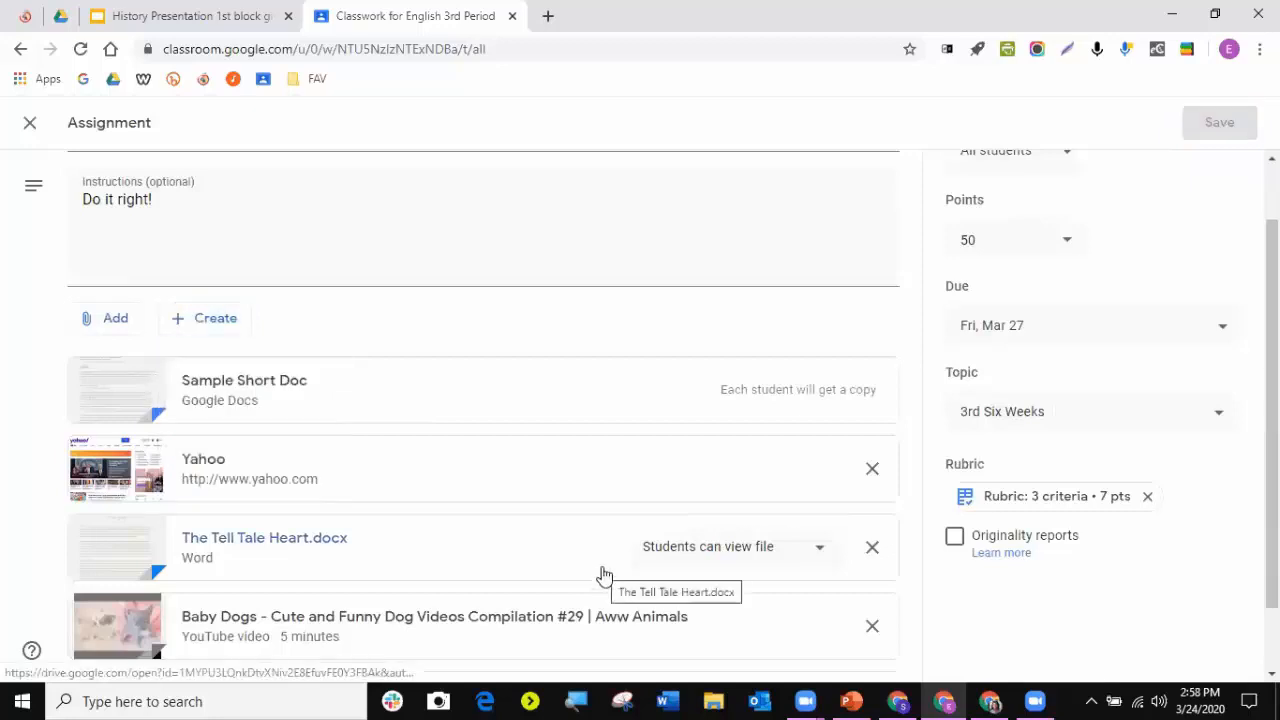
{"action": "left_click", "coordinate": [515, 374]}
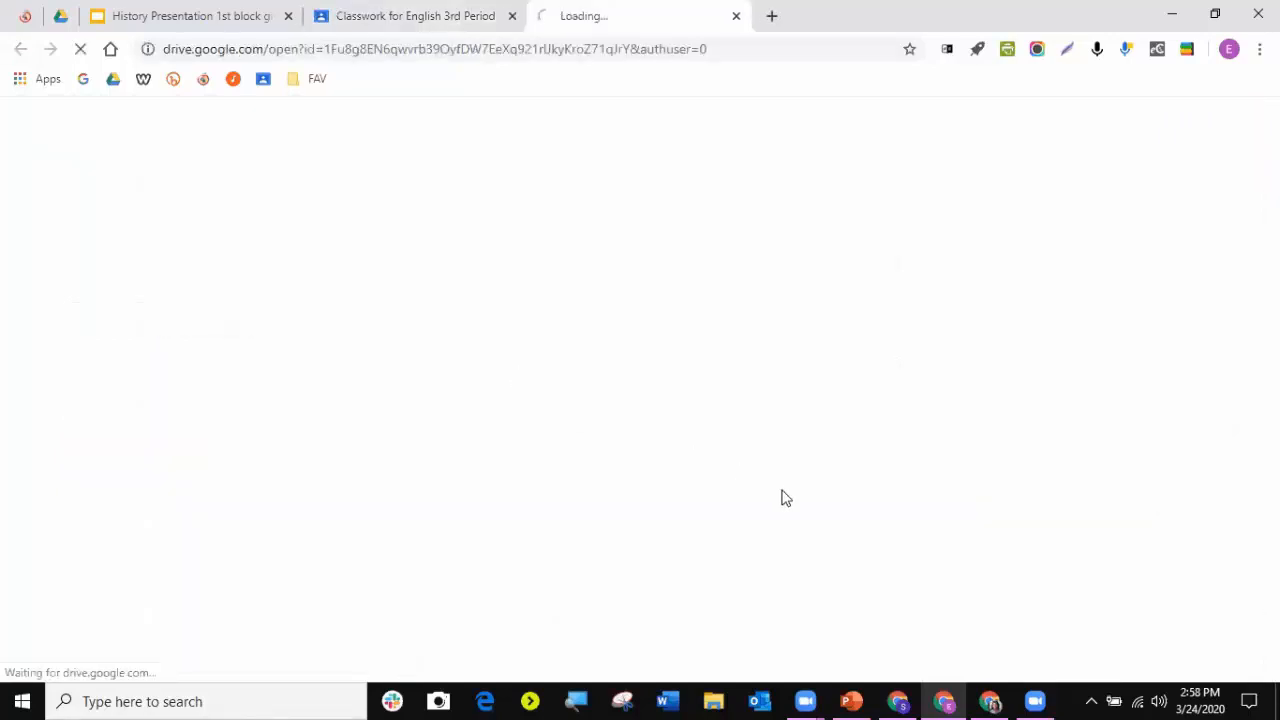
{"action": "left_click", "coordinate": [405, 16]}
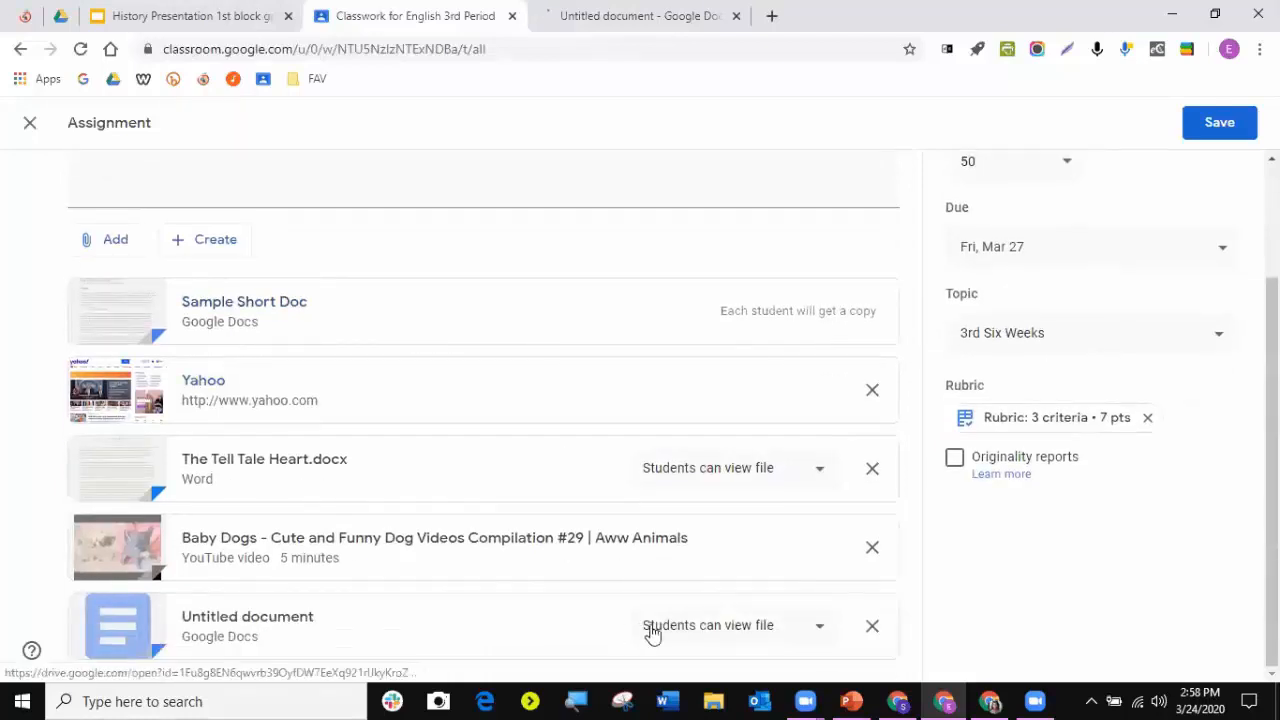
- Check which student access options are offered for the new Untitled document attachment, compared with the other attachments
{"action": "left_click", "coordinate": [665, 627]}
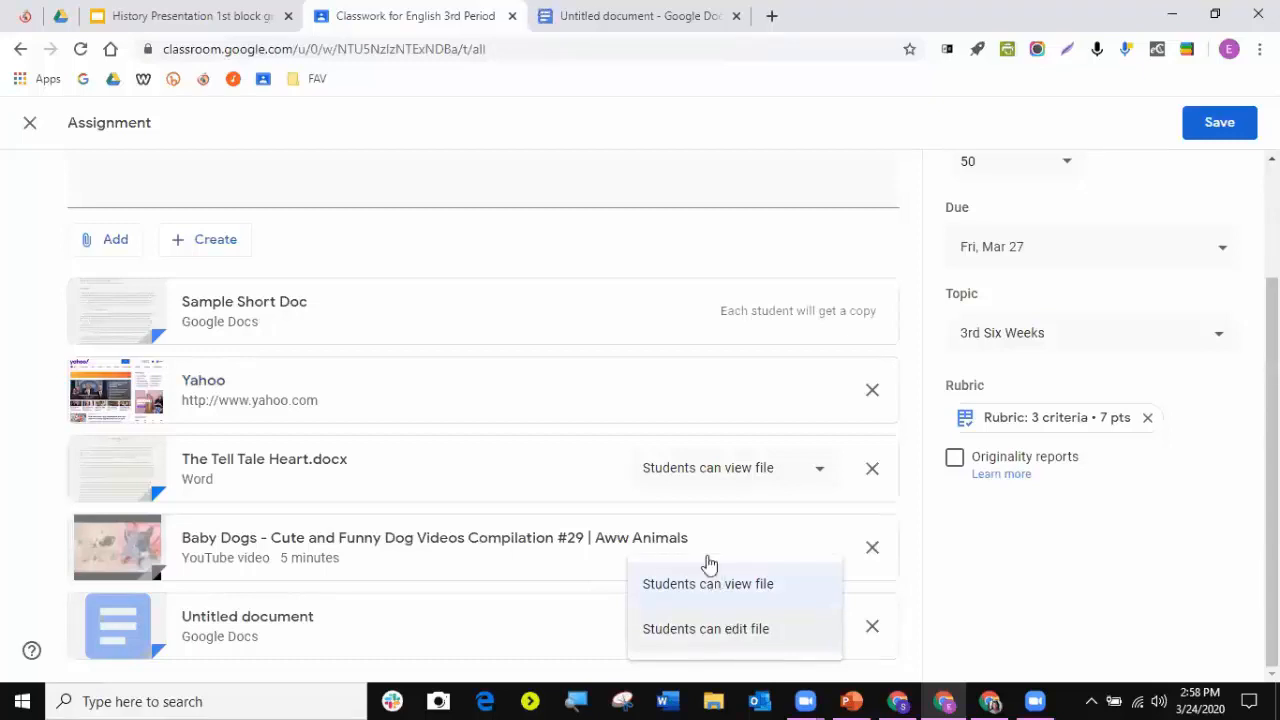
{"action": "scroll", "coordinate": [703, 557], "scroll_direction": "up", "scroll_amount": 3}
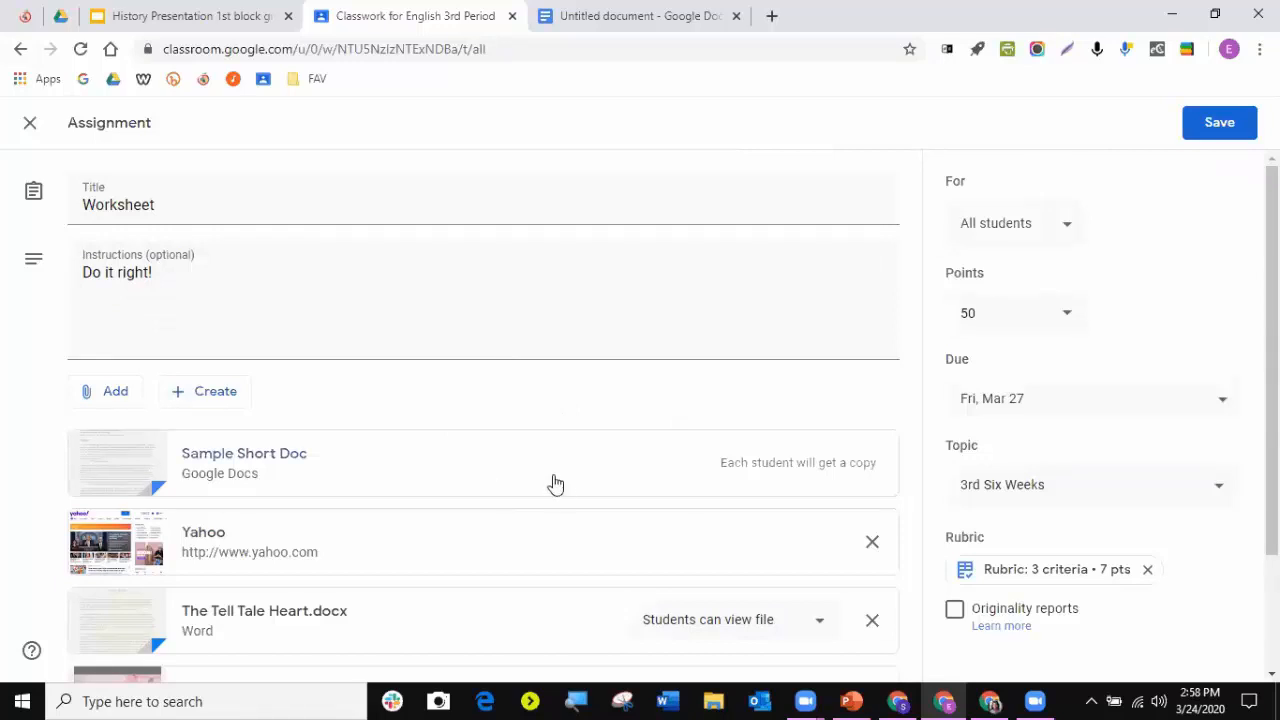
{"action": "scroll", "coordinate": [697, 516], "scroll_direction": "down", "scroll_amount": 2}
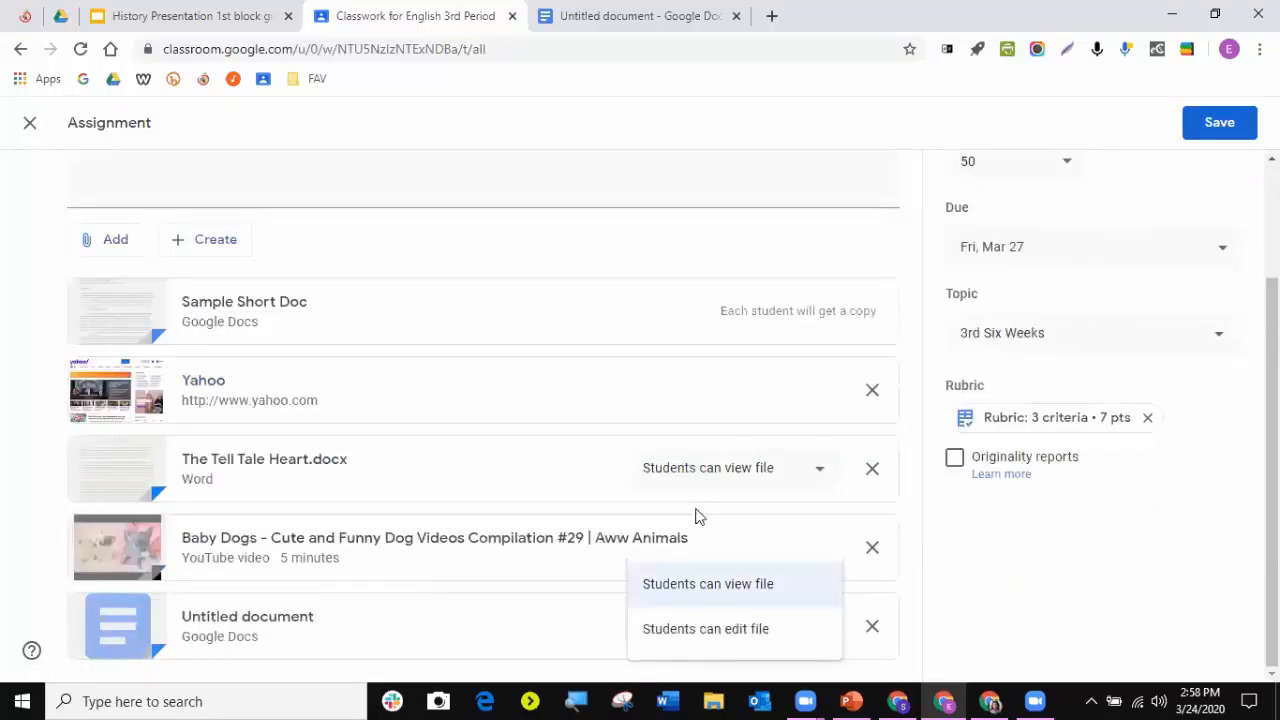
- Move the Zoom recording conversion window off the assignment page and close the assignment without saving
{"action": "left_click", "coordinate": [1035, 700]}
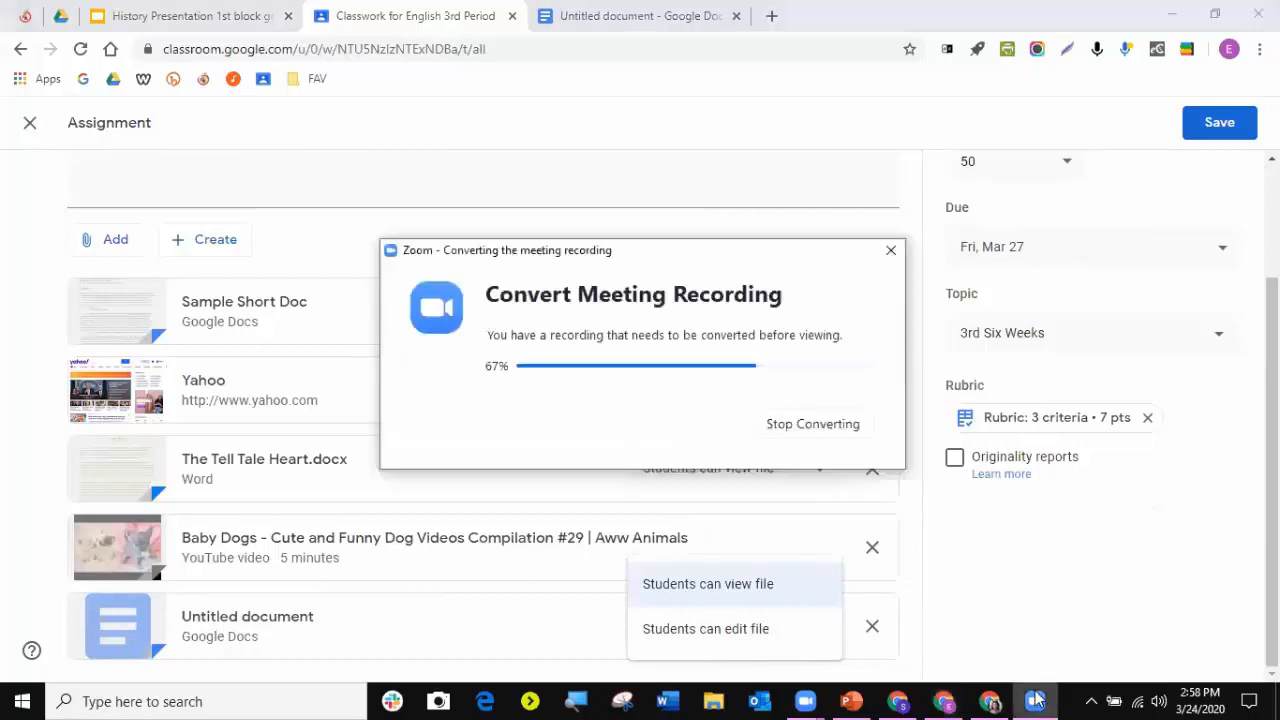
{"action": "left_click", "coordinate": [999, 699]}
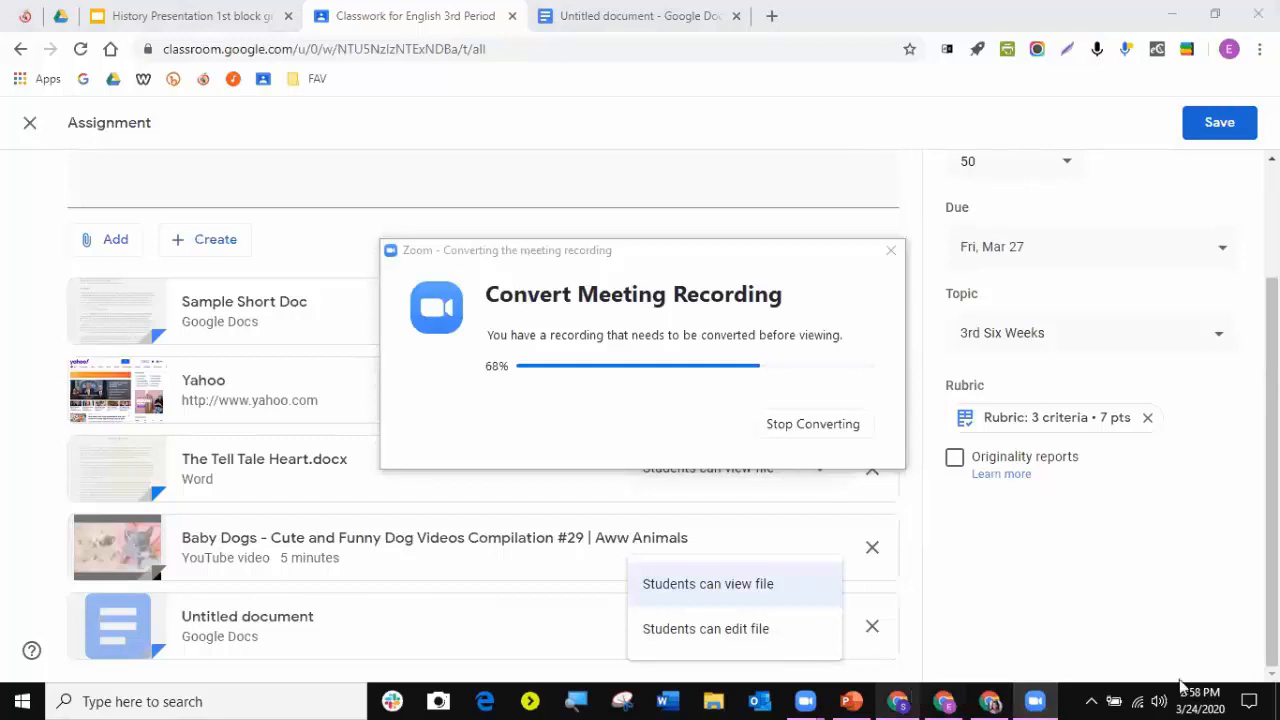
{"action": "left_click_drag", "start_coordinate": [518, 251], "coordinate": [1181, 685]}
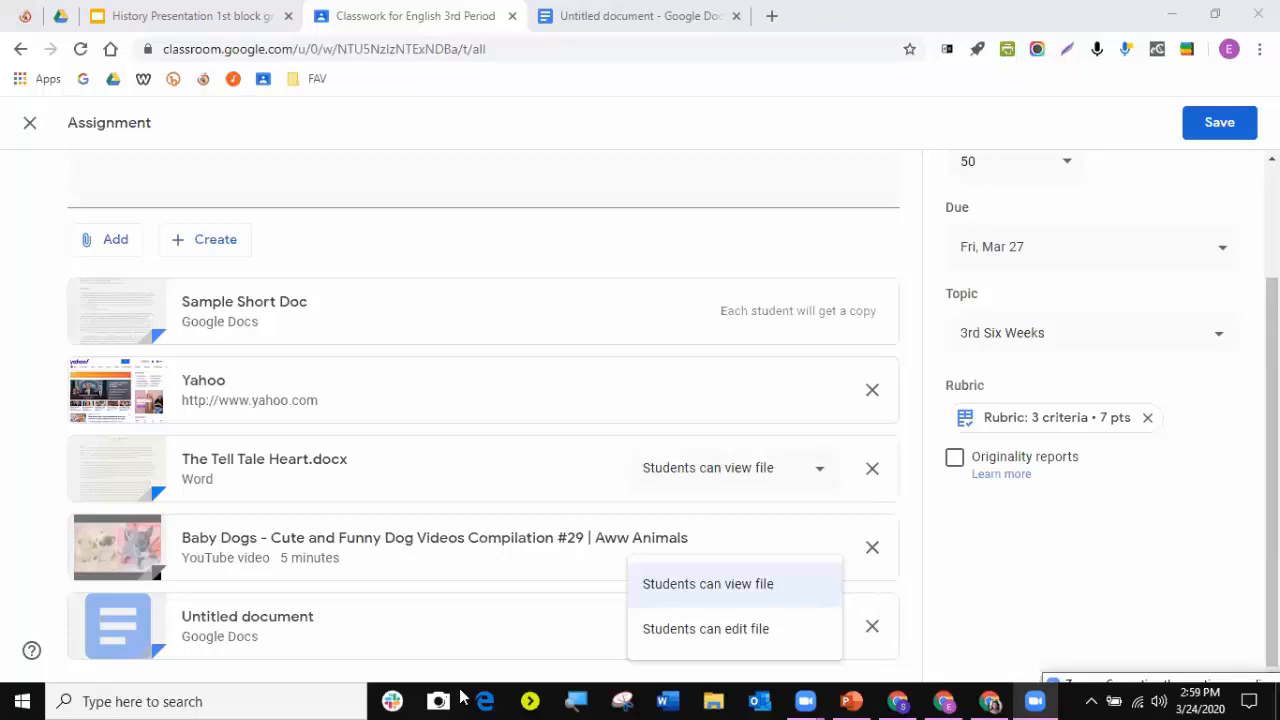
{"action": "left_click", "coordinate": [18, 122]}
- In the class settings, set the Stream permission to Only teachers can post or comment, and discard the change
{"action": "left_click", "coordinate": [1140, 132]}
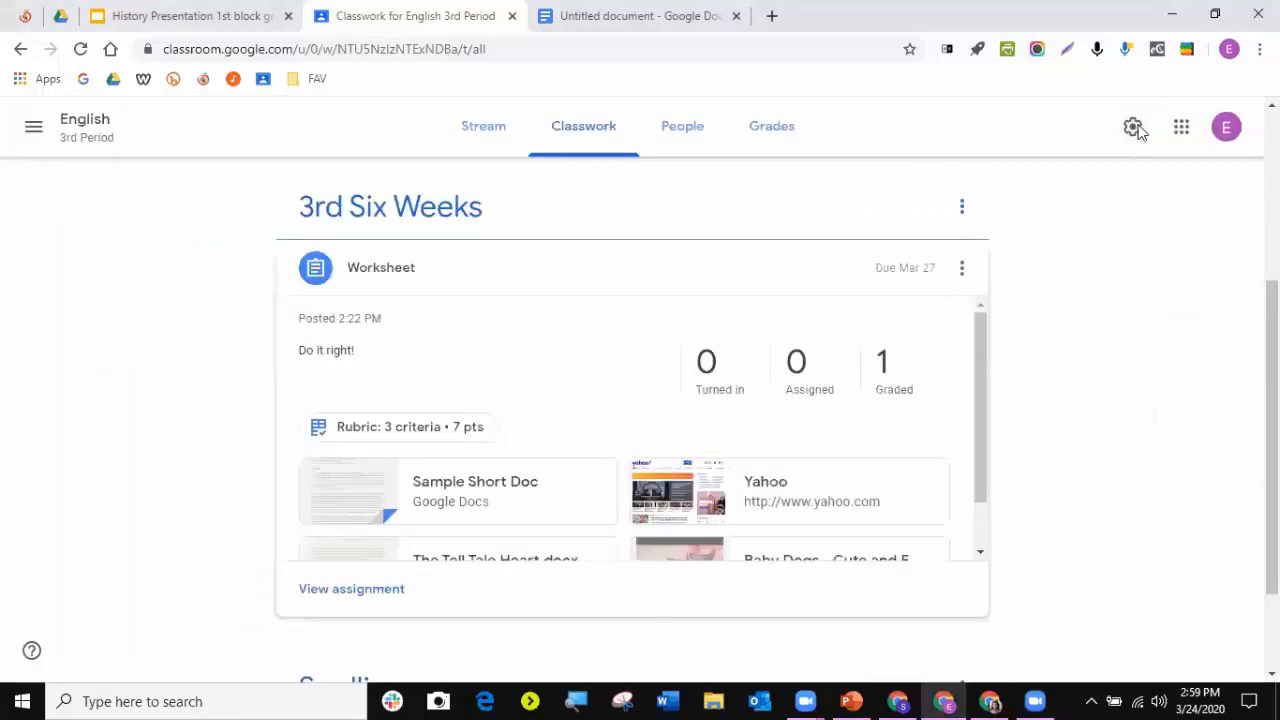
{"action": "left_click", "coordinate": [1133, 127]}
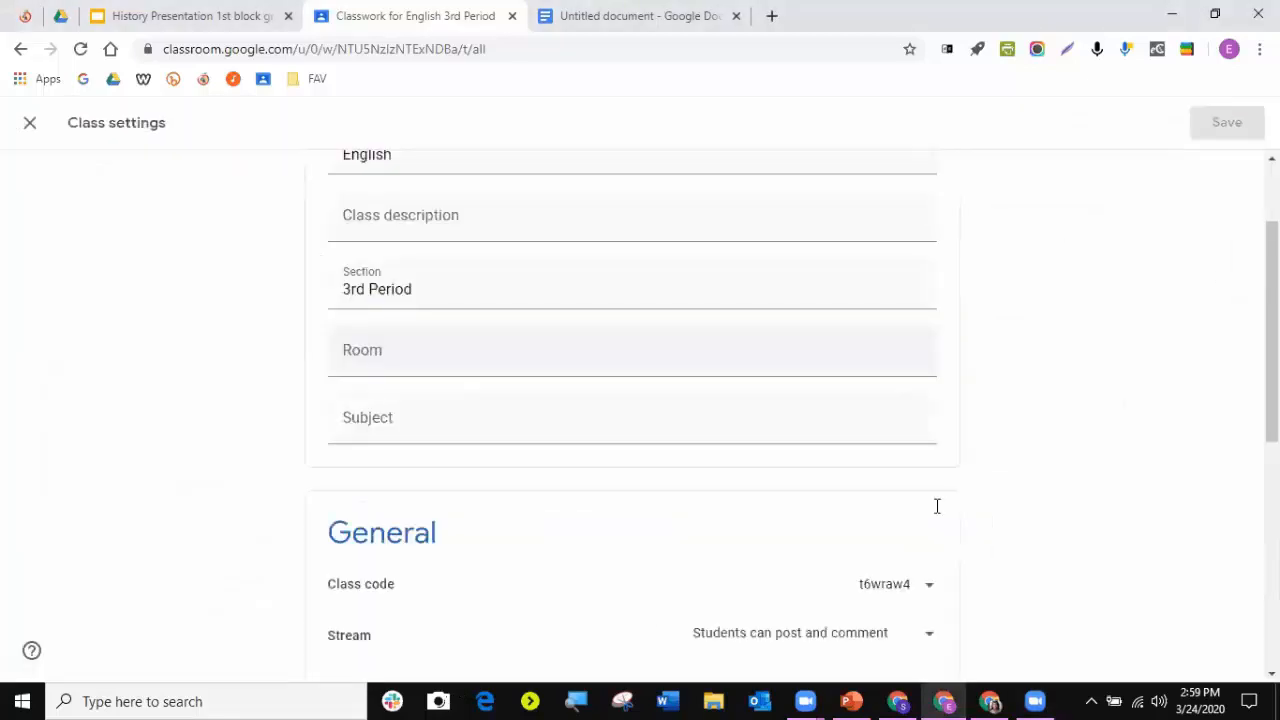
{"action": "scroll", "coordinate": [330, 491], "scroll_direction": "down", "scroll_amount": 2}
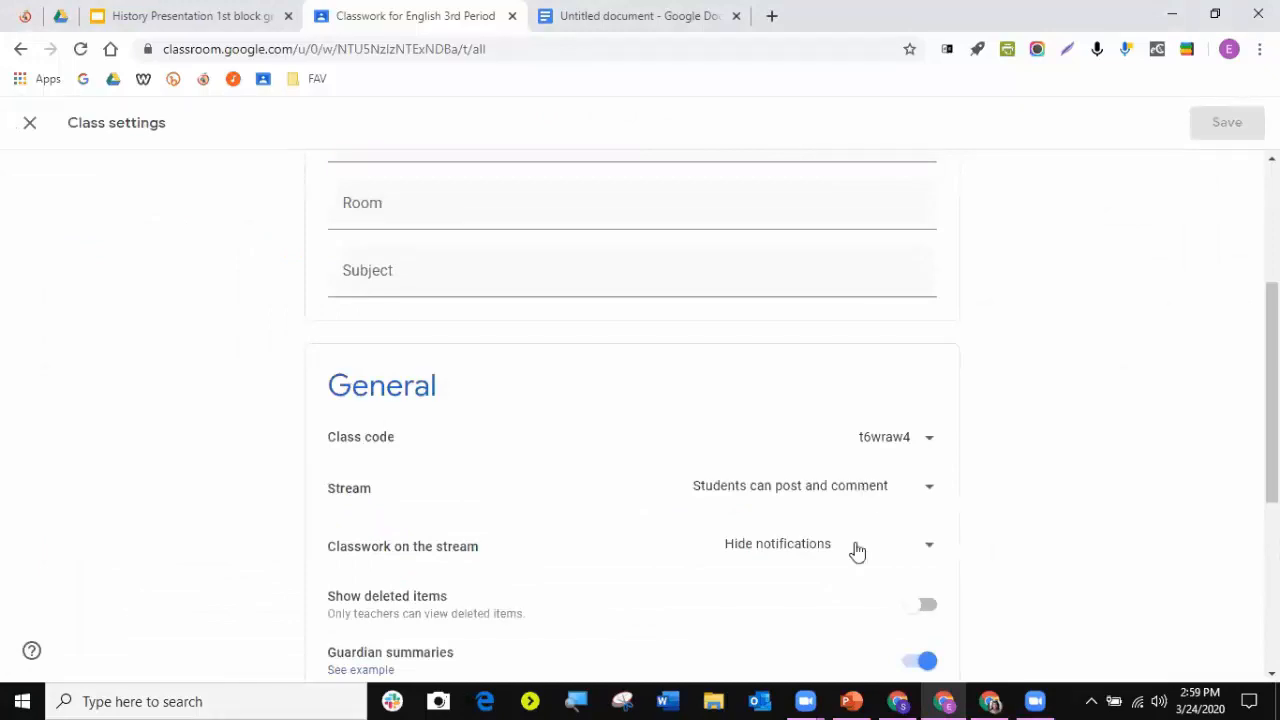
{"action": "left_click", "coordinate": [870, 503]}
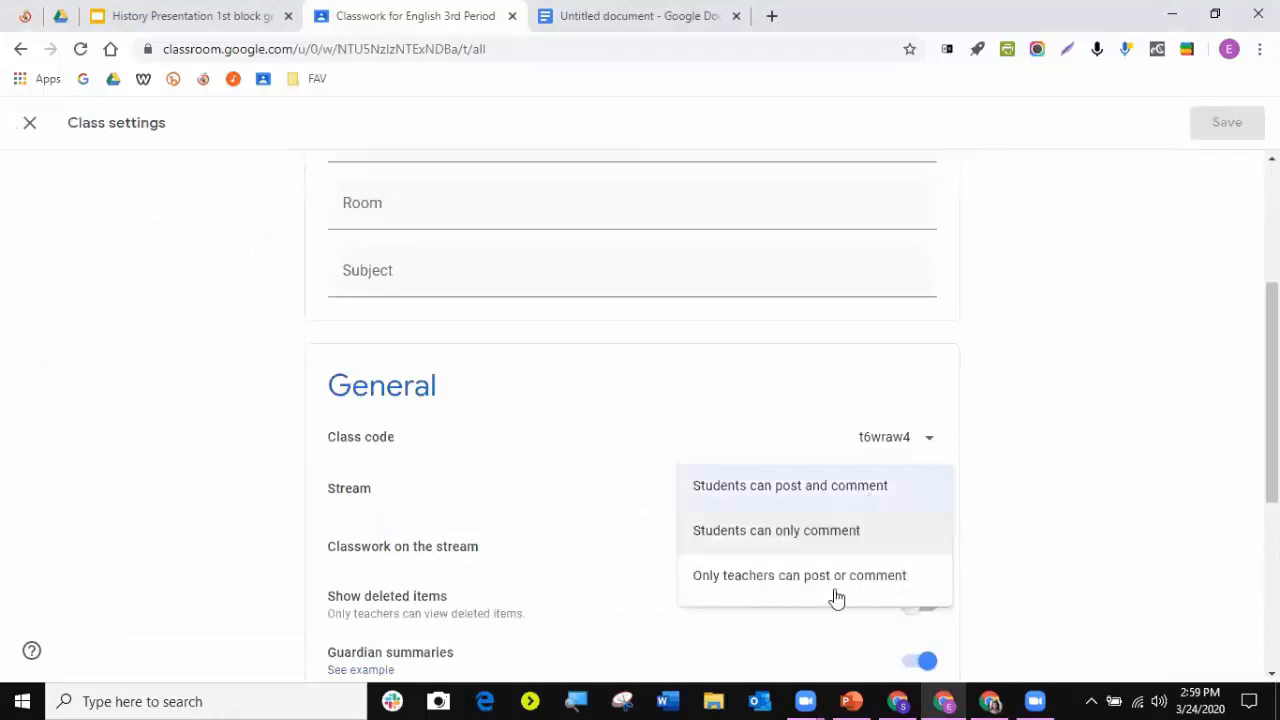
{"action": "left_click", "coordinate": [769, 588]}
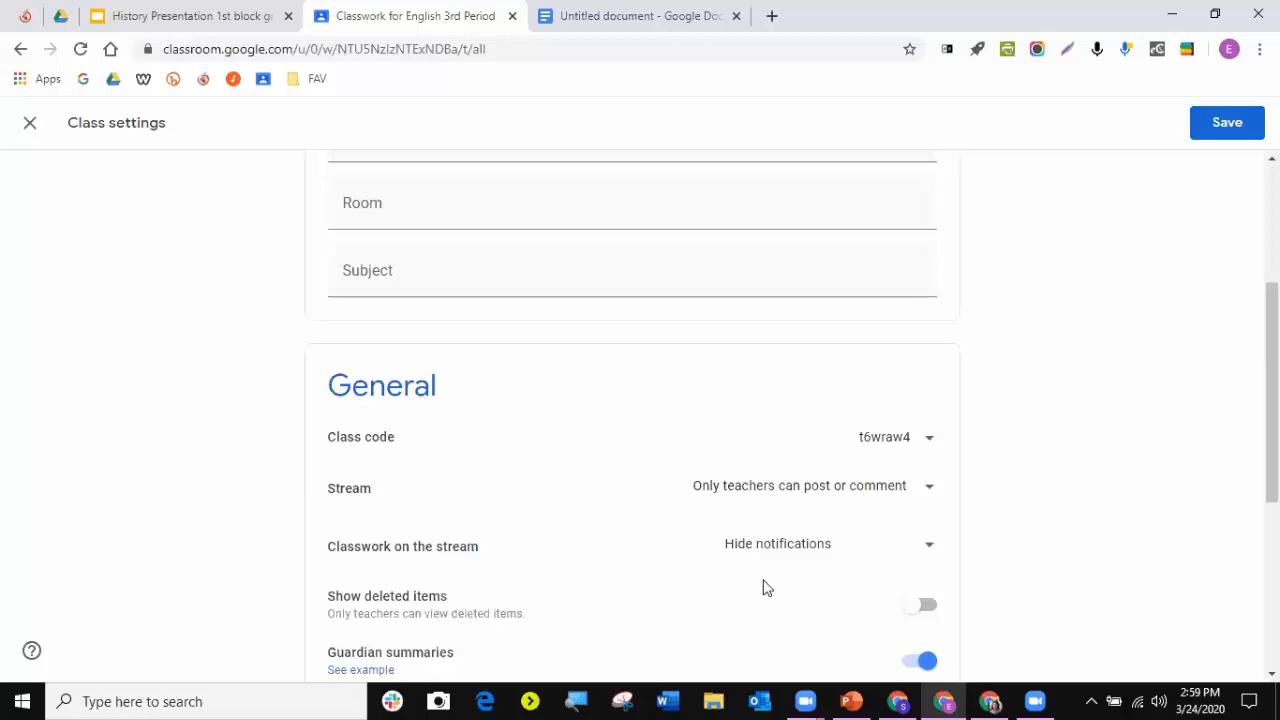
{"action": "left_click", "coordinate": [30, 124]}
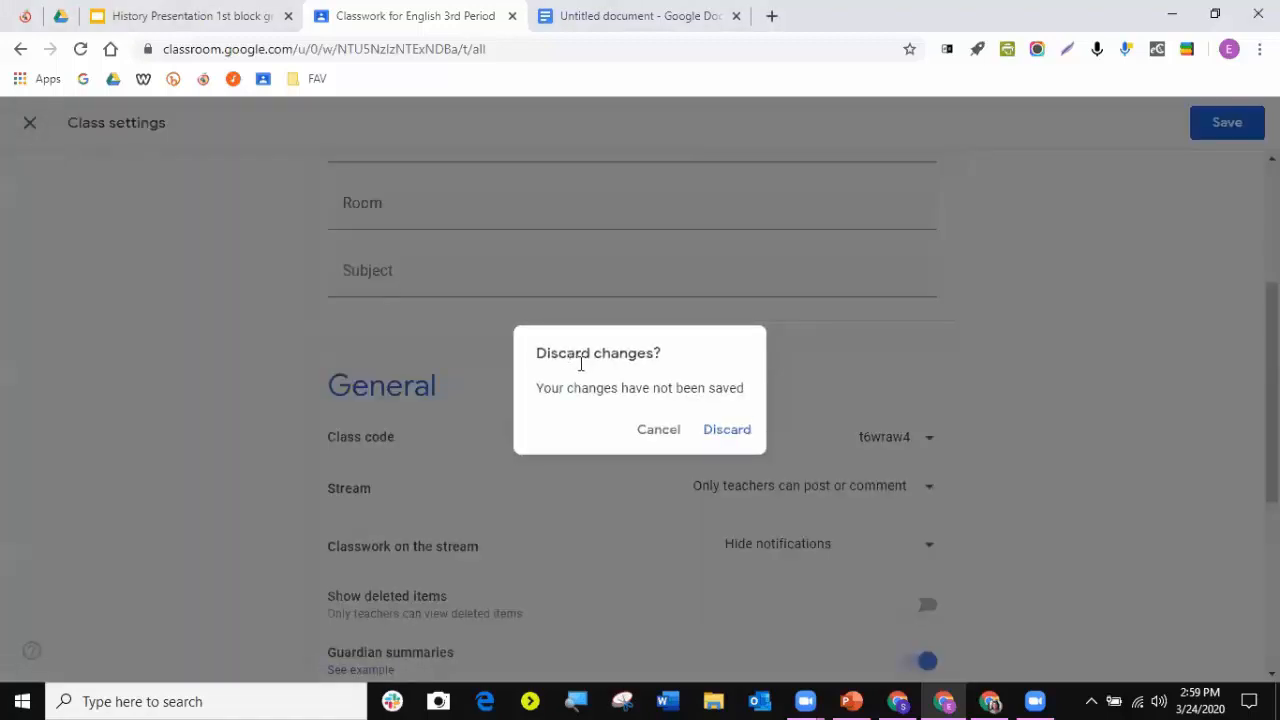
{"action": "left_click", "coordinate": [724, 432]}
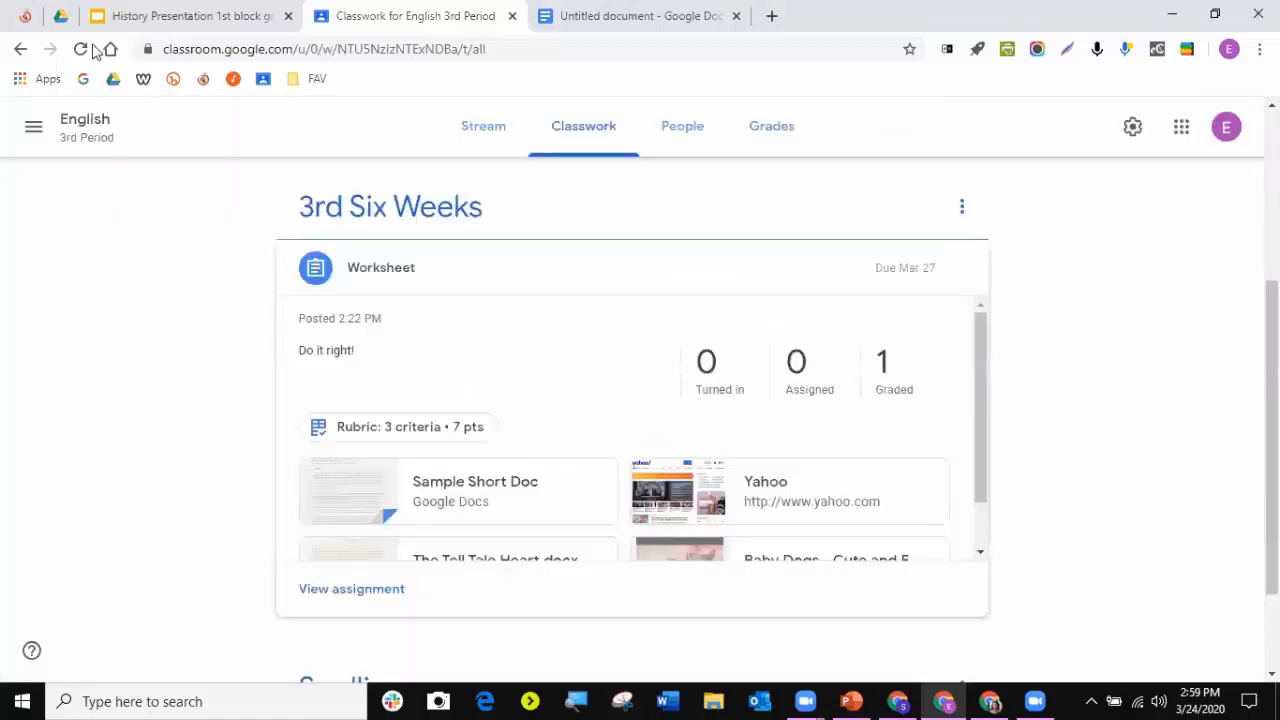
- Switch to Google Drive and browse the files in My Drive
{"action": "left_click", "coordinate": [60, 16]}
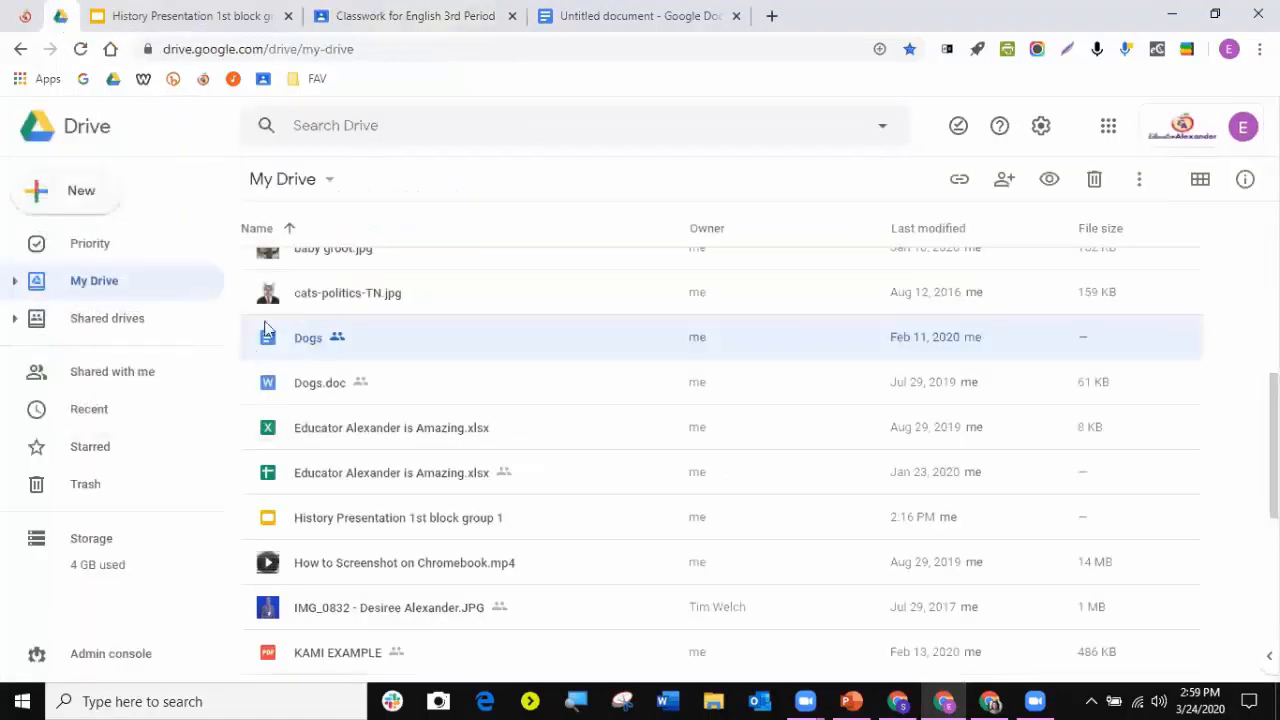
{"action": "left_click", "coordinate": [27, 16]}
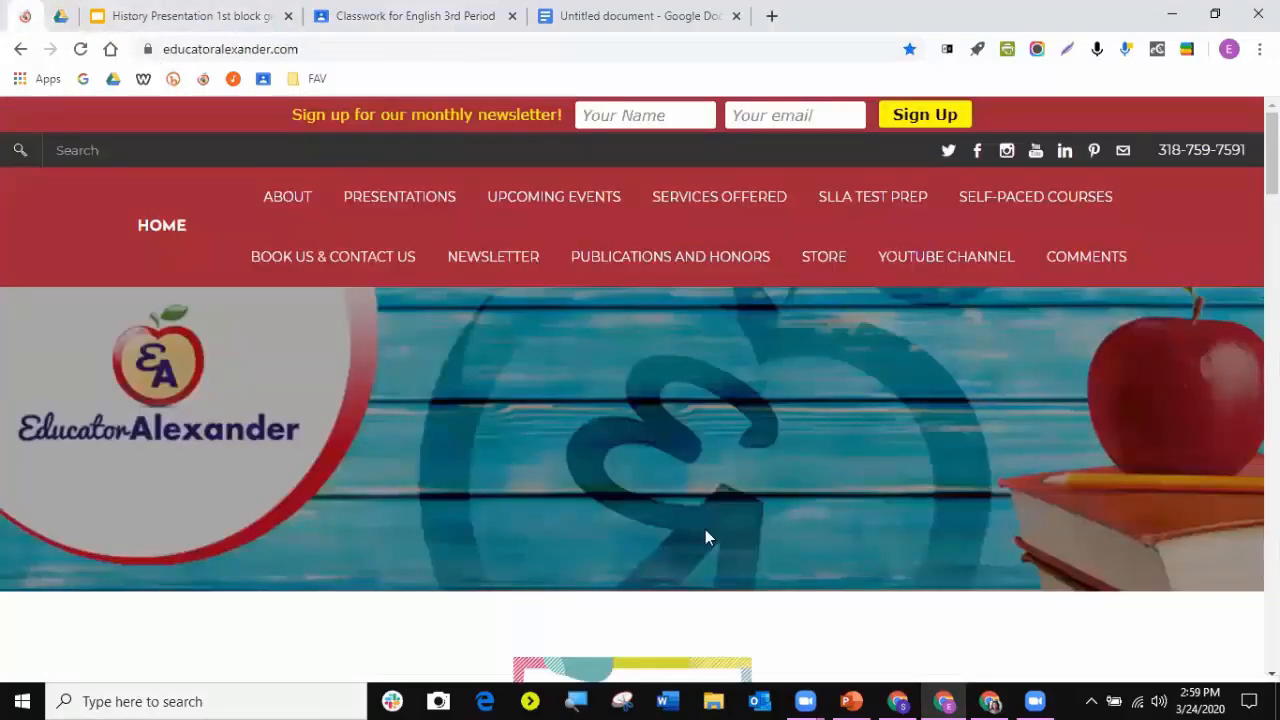
{"action": "left_click", "coordinate": [56, 12]}
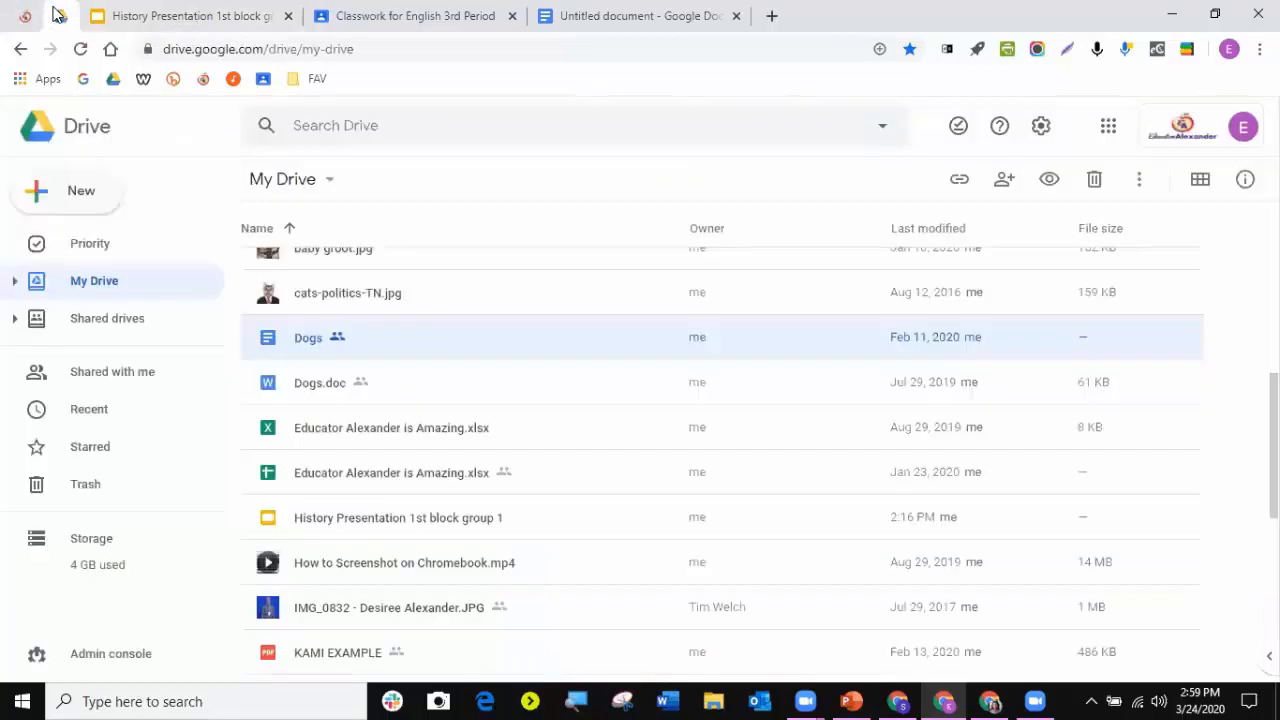
{"action": "left_click", "coordinate": [120, 16]}
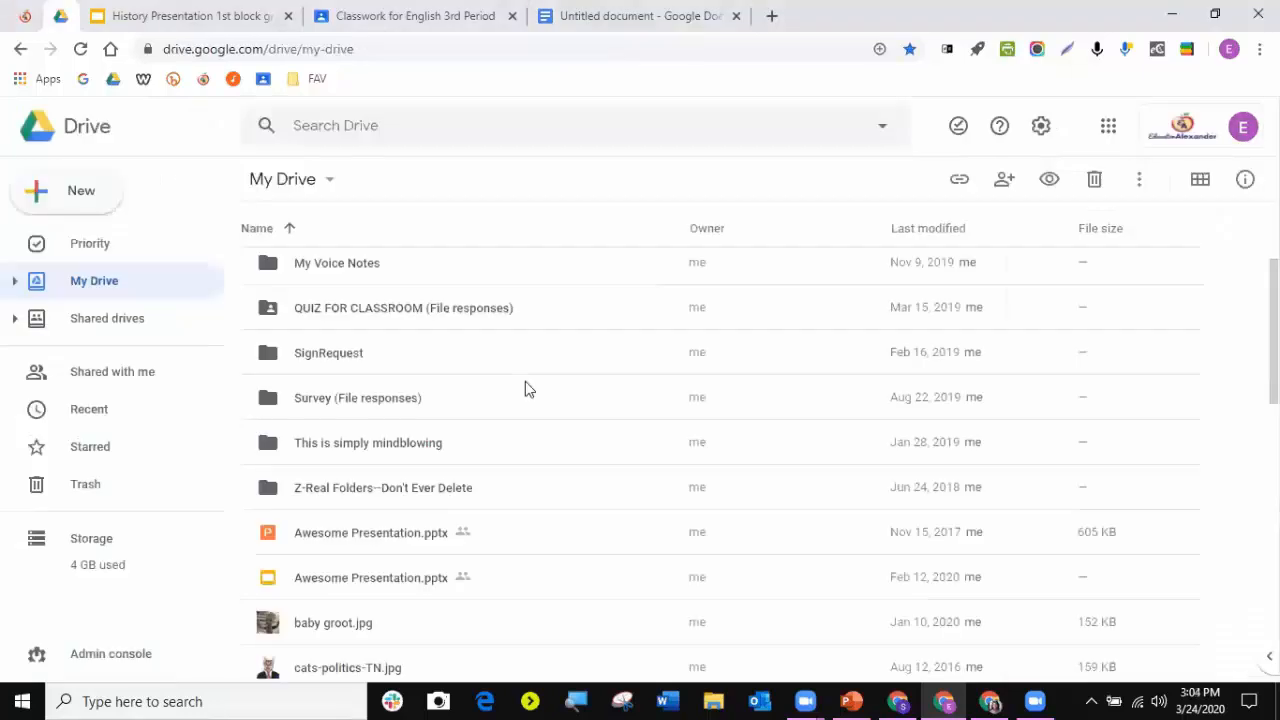
{"action": "scroll", "coordinate": [525, 381], "scroll_direction": "up", "scroll_amount": 1}
{"action": "scroll", "coordinate": [525, 381], "scroll_direction": "down", "scroll_amount": 5}
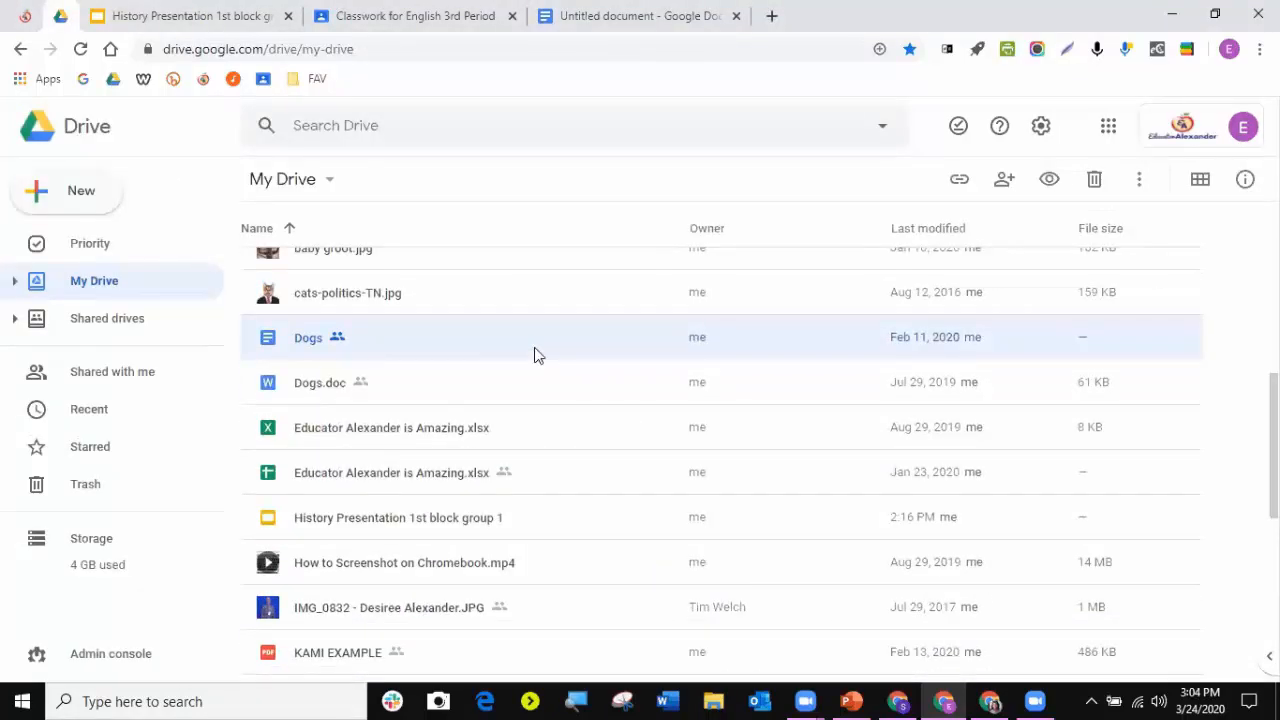
- Examine the options for adding new items and the Google, Word, Excel and PDF file types in My Drive
{"action": "left_click", "coordinate": [86, 200]}
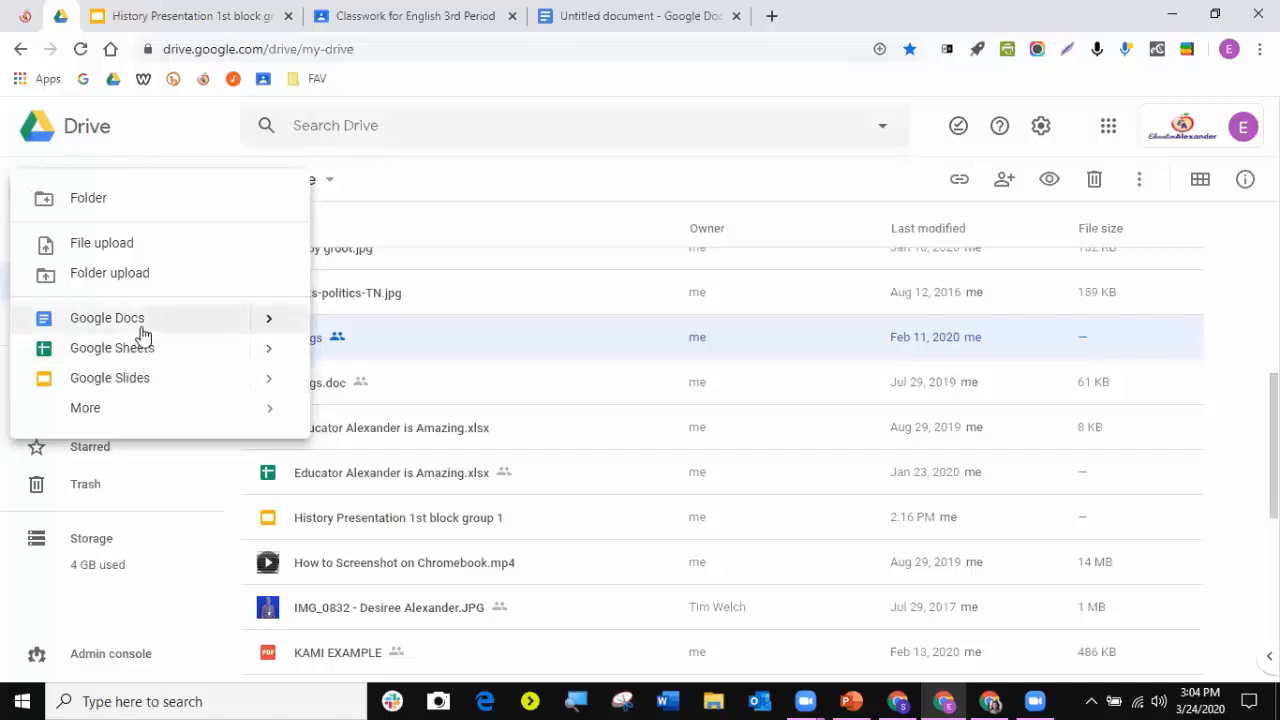
{"action": "scroll", "coordinate": [345, 465], "scroll_direction": "down", "scroll_amount": 3}
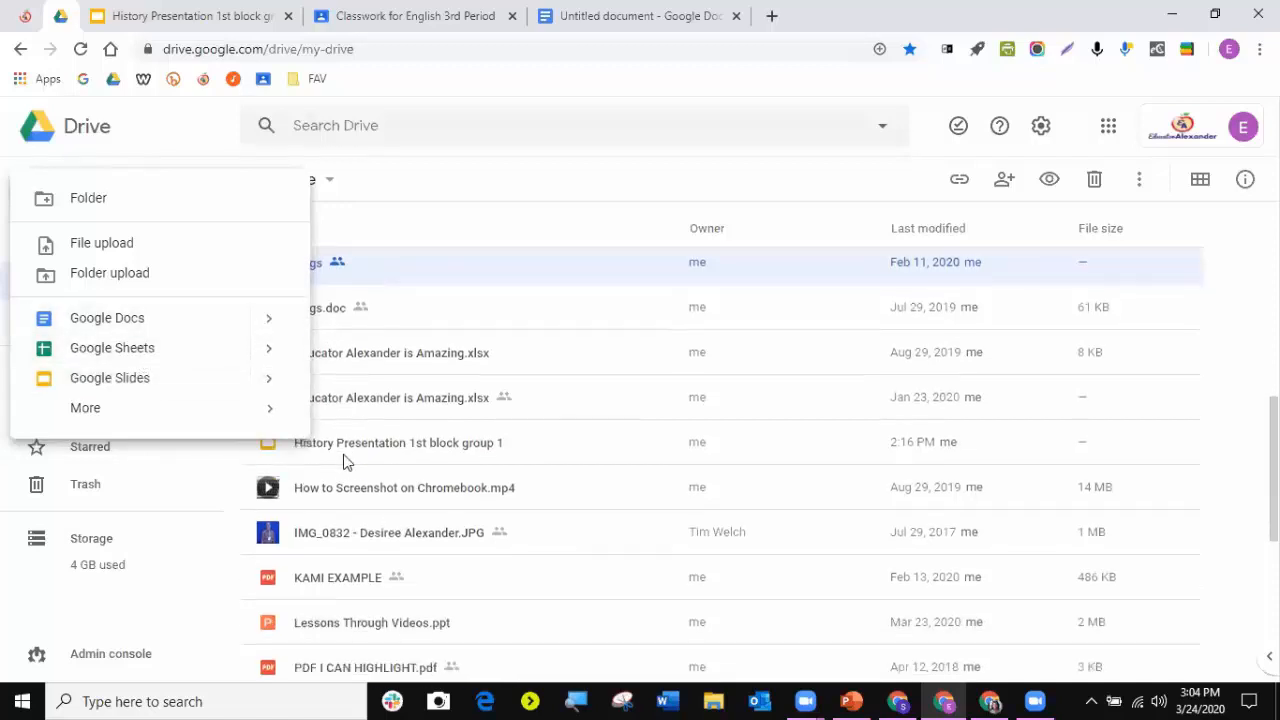
{"action": "scroll", "coordinate": [345, 465], "scroll_direction": "up", "scroll_amount": 2}
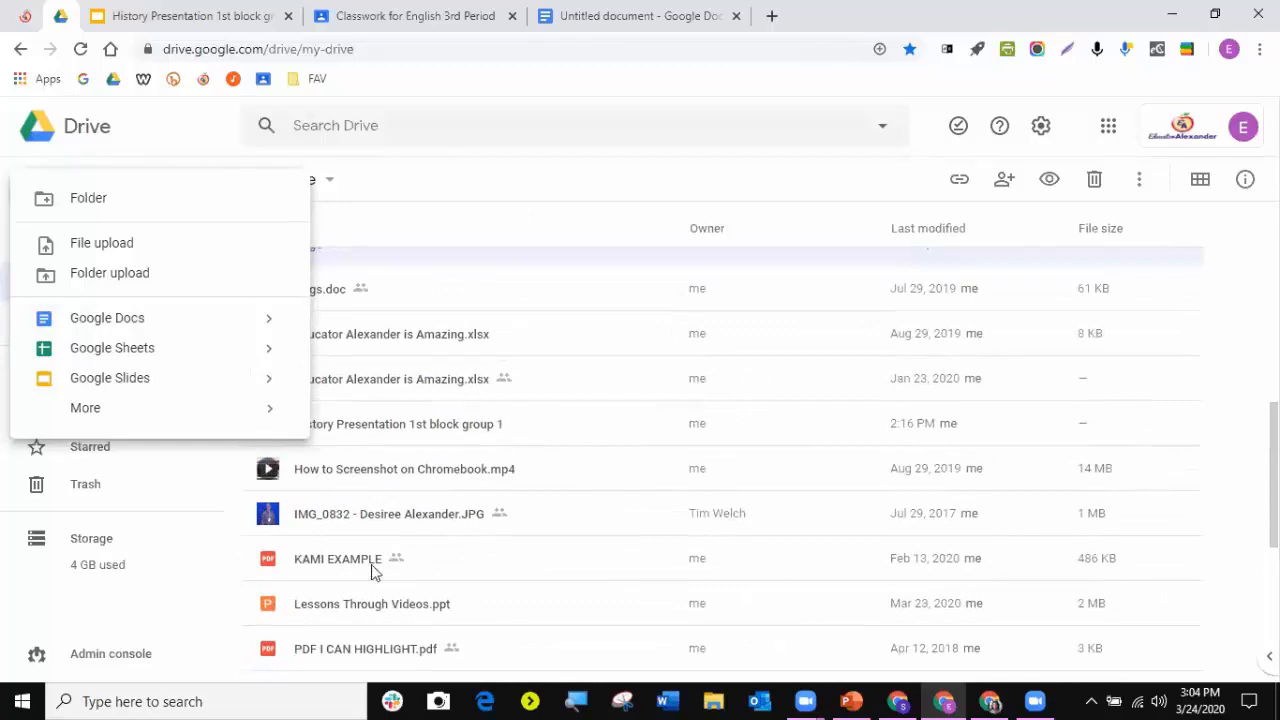
{"action": "left_click", "coordinate": [549, 540]}
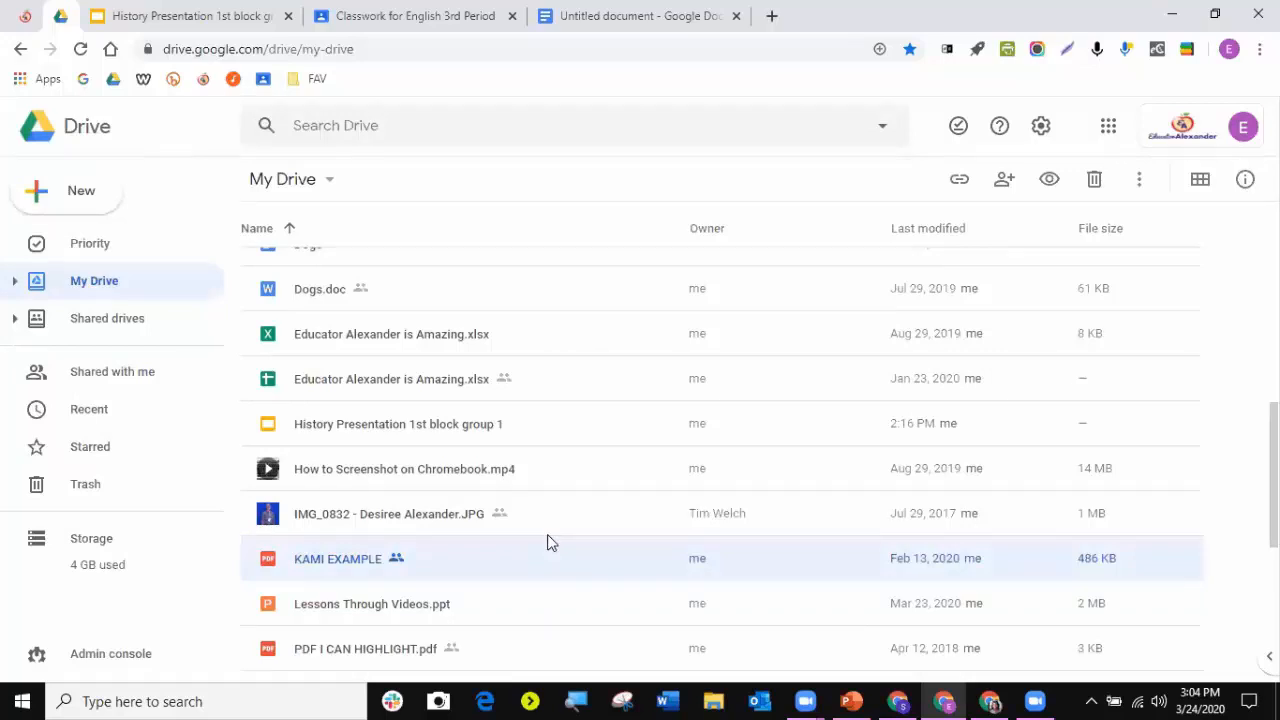
{"action": "scroll", "coordinate": [370, 402], "scroll_direction": "up", "scroll_amount": 2}
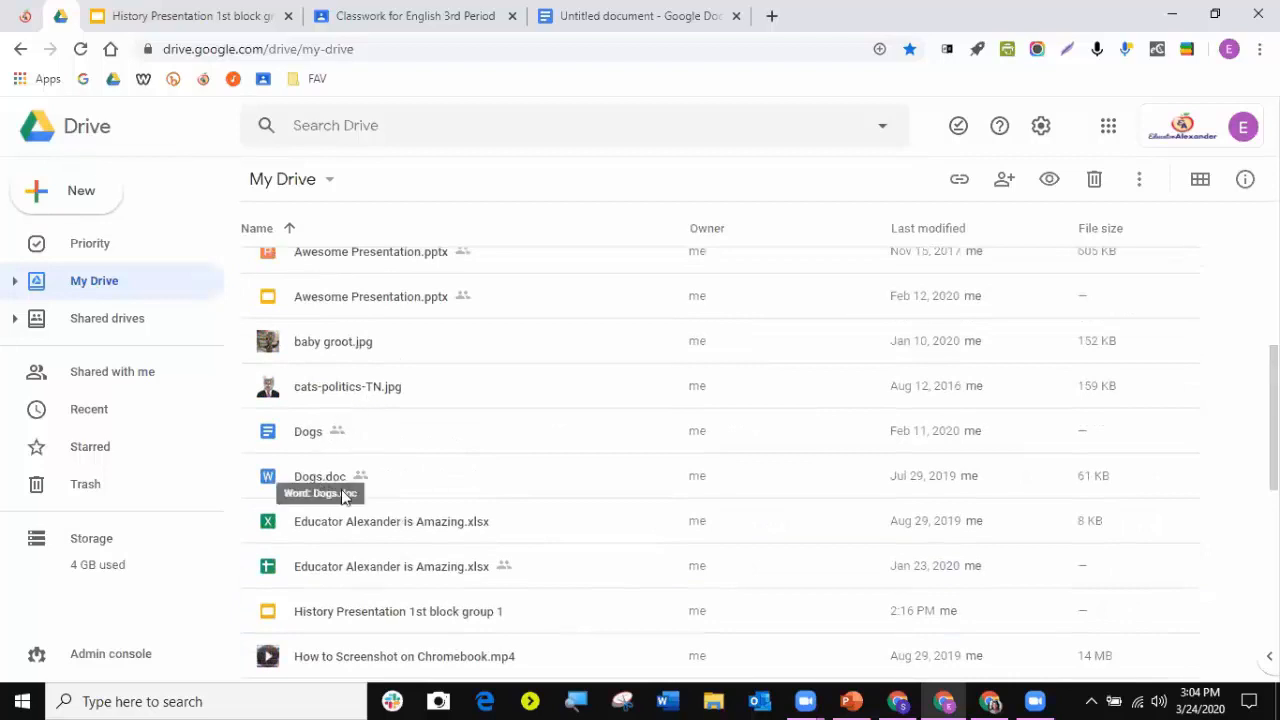
{"action": "scroll", "coordinate": [345, 495], "scroll_direction": "down", "scroll_amount": 3}
{"action": "scroll", "coordinate": [341, 493], "scroll_direction": "up", "scroll_amount": 3}
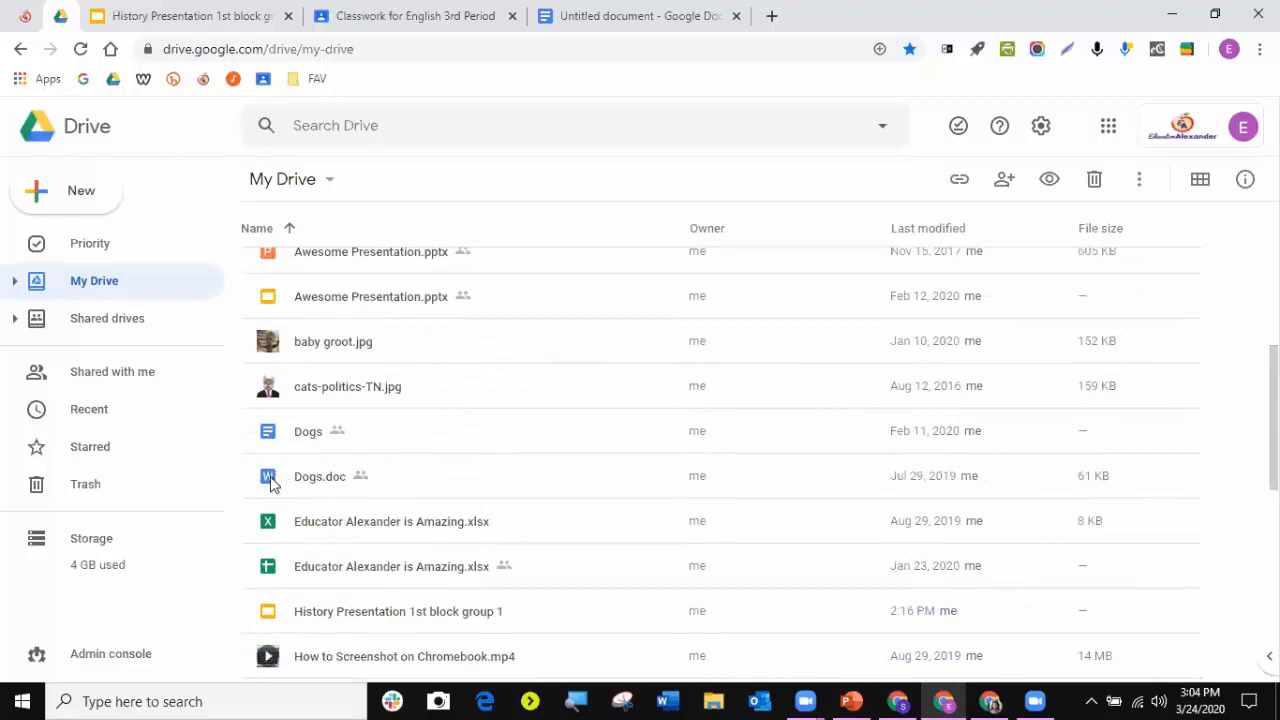
- Upload Word Sample File from the Documents folder to My Drive and locate it in the file list
{"action": "left_click", "coordinate": [85, 197]}
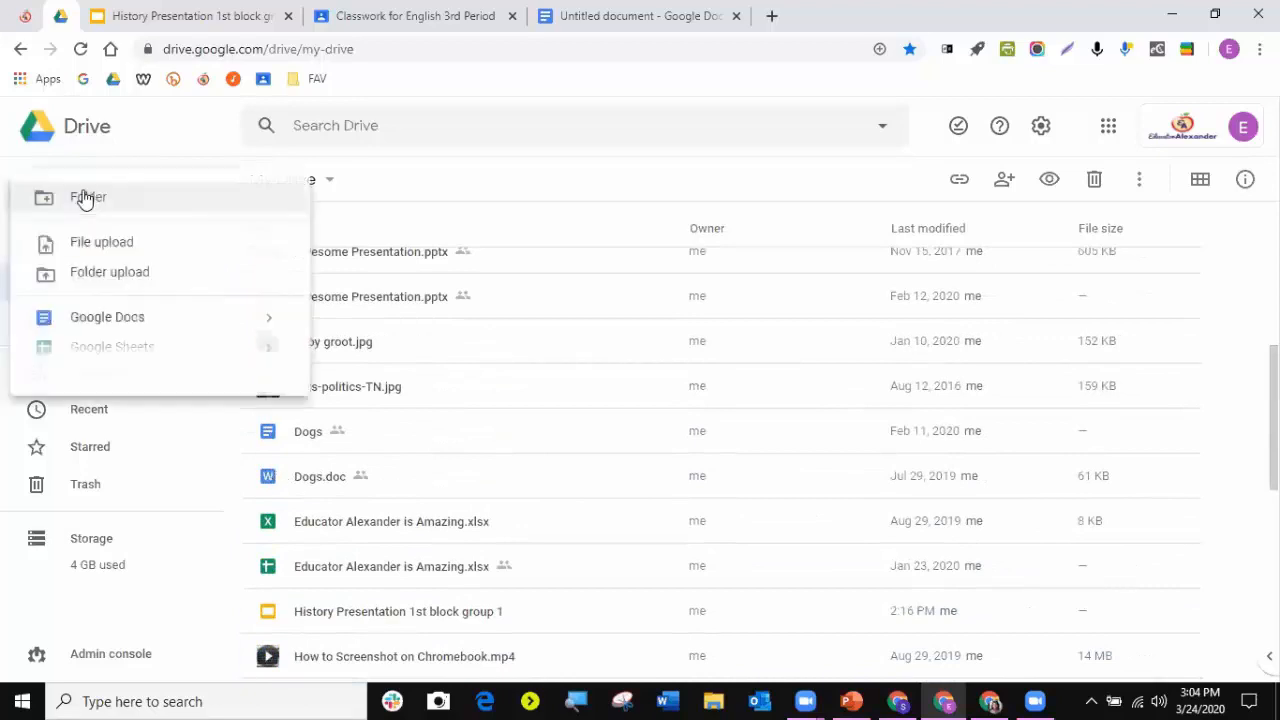
{"action": "left_click", "coordinate": [101, 250]}
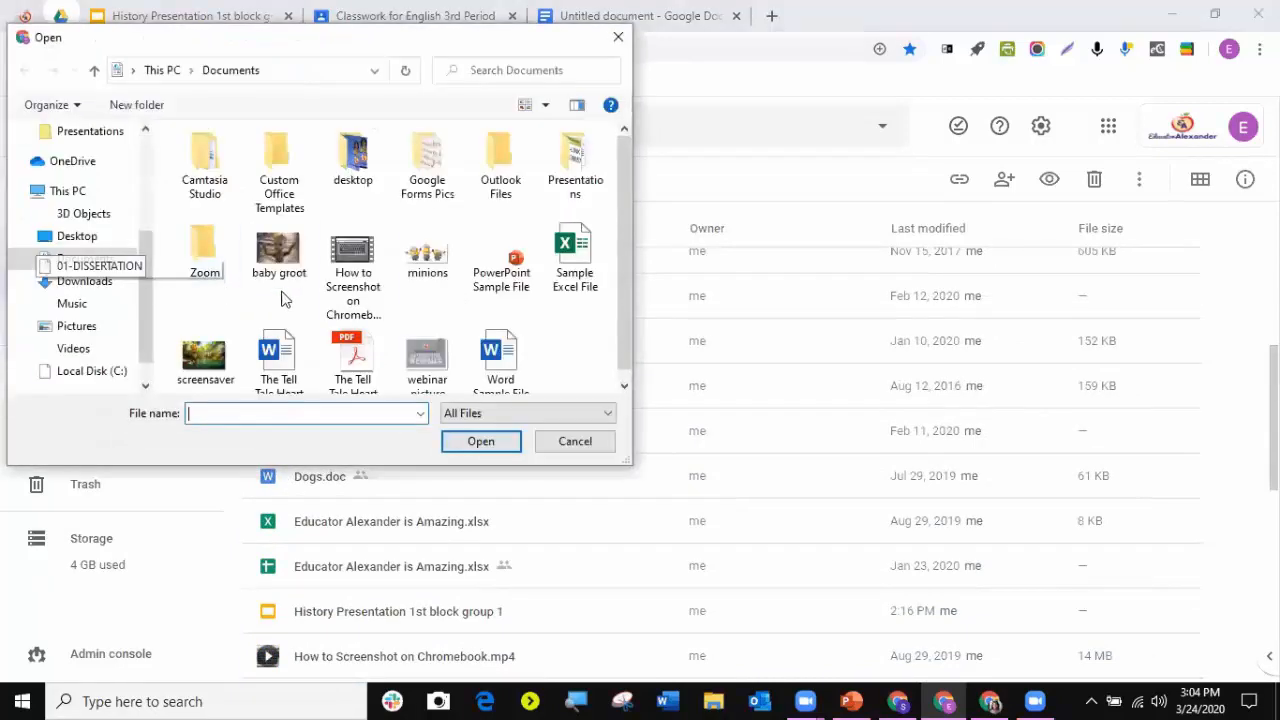
{"action": "double_click", "coordinate": [497, 346]}
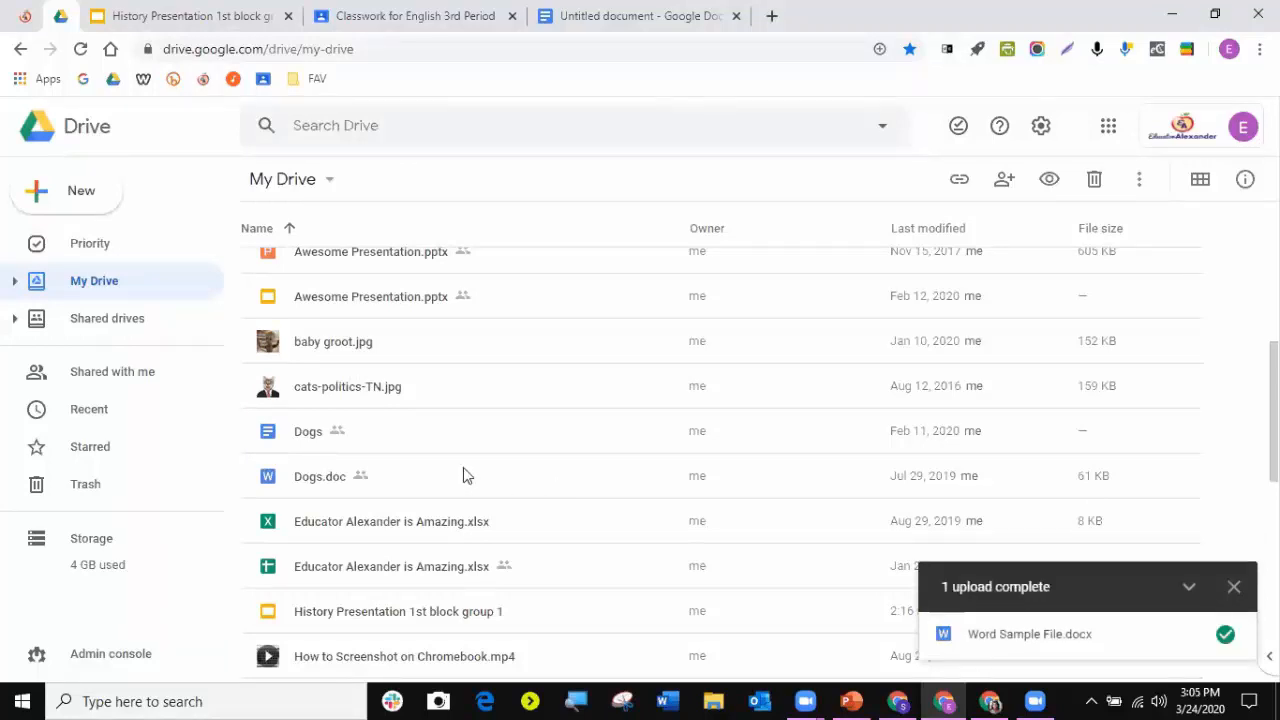
{"action": "scroll", "coordinate": [437, 482], "scroll_direction": "down", "scroll_amount": 6}
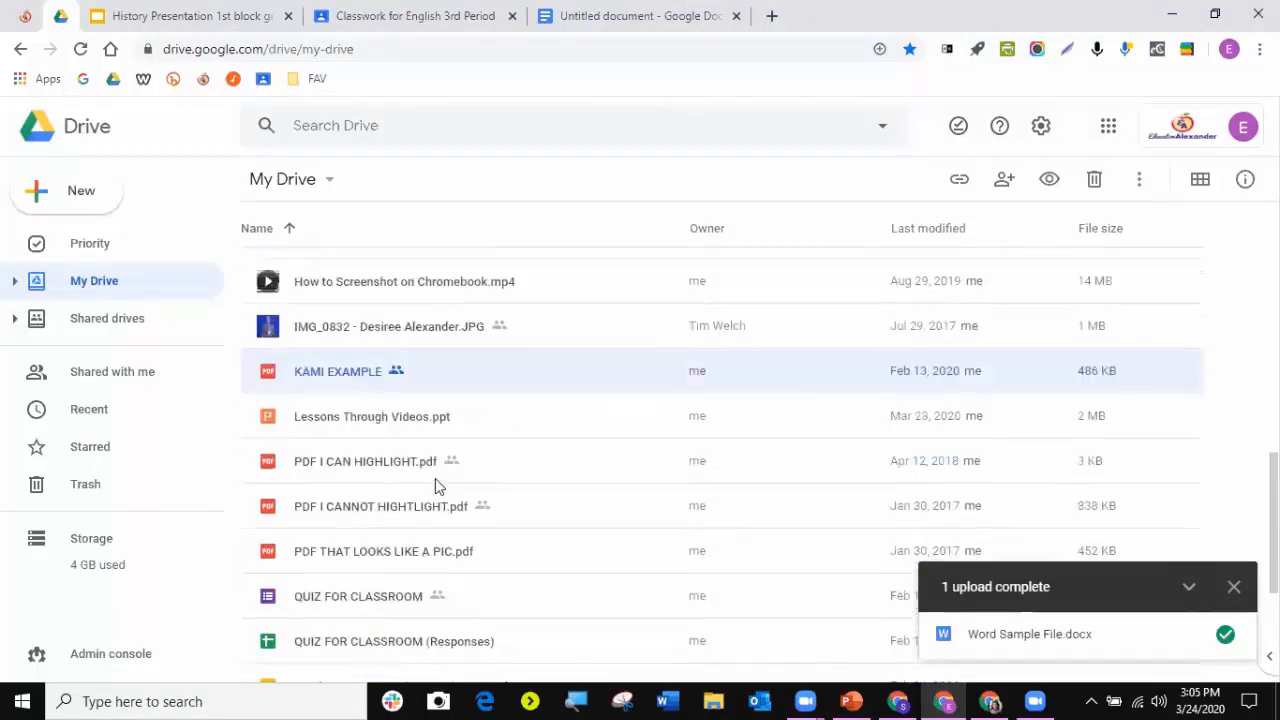
{"action": "scroll", "coordinate": [435, 485], "scroll_direction": "down", "scroll_amount": 1}
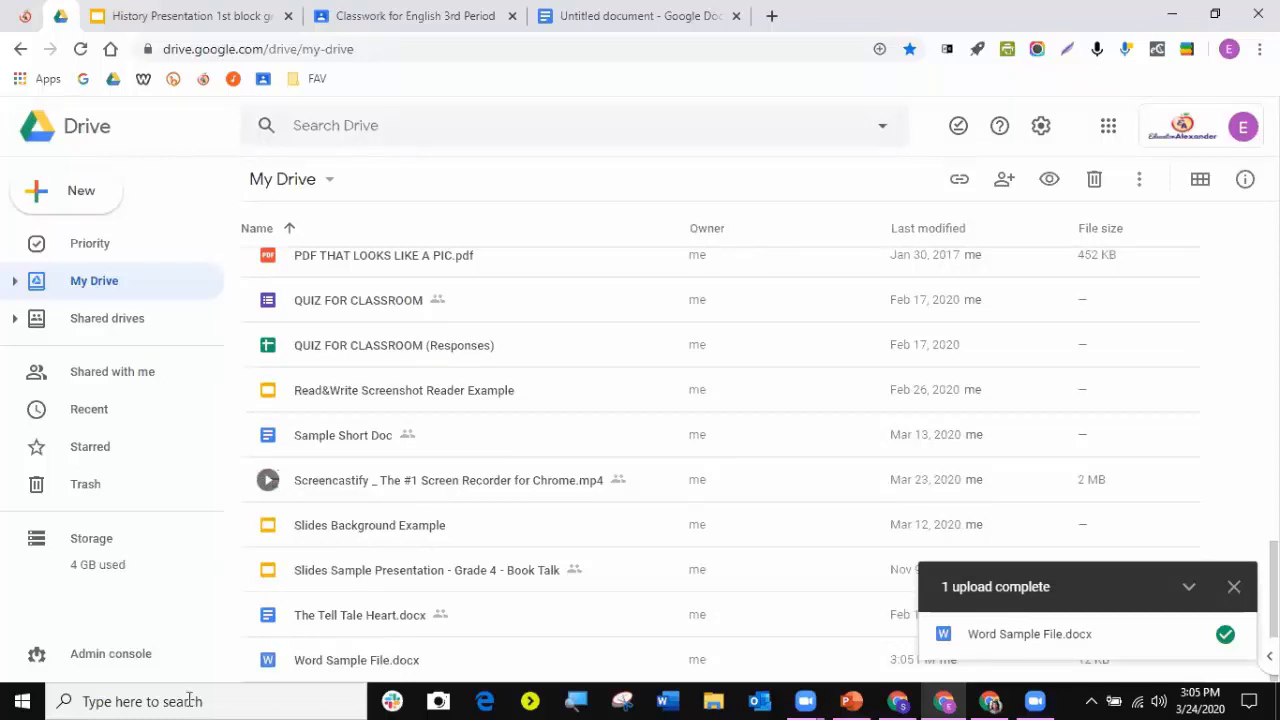
- Preview Word Sample File.docx in My Drive, open it with Google Docs, and save it as a Google Docs file
{"action": "double_click", "coordinate": [310, 662]}
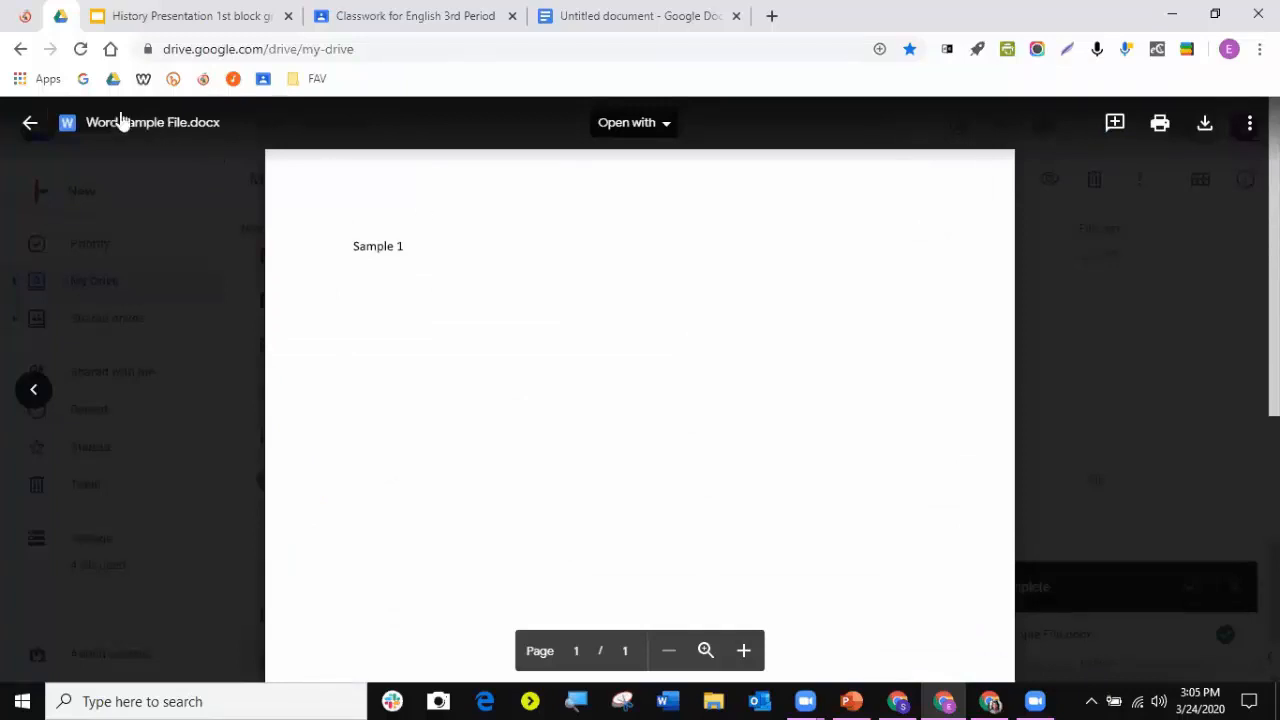
{"action": "left_click", "coordinate": [30, 122]}
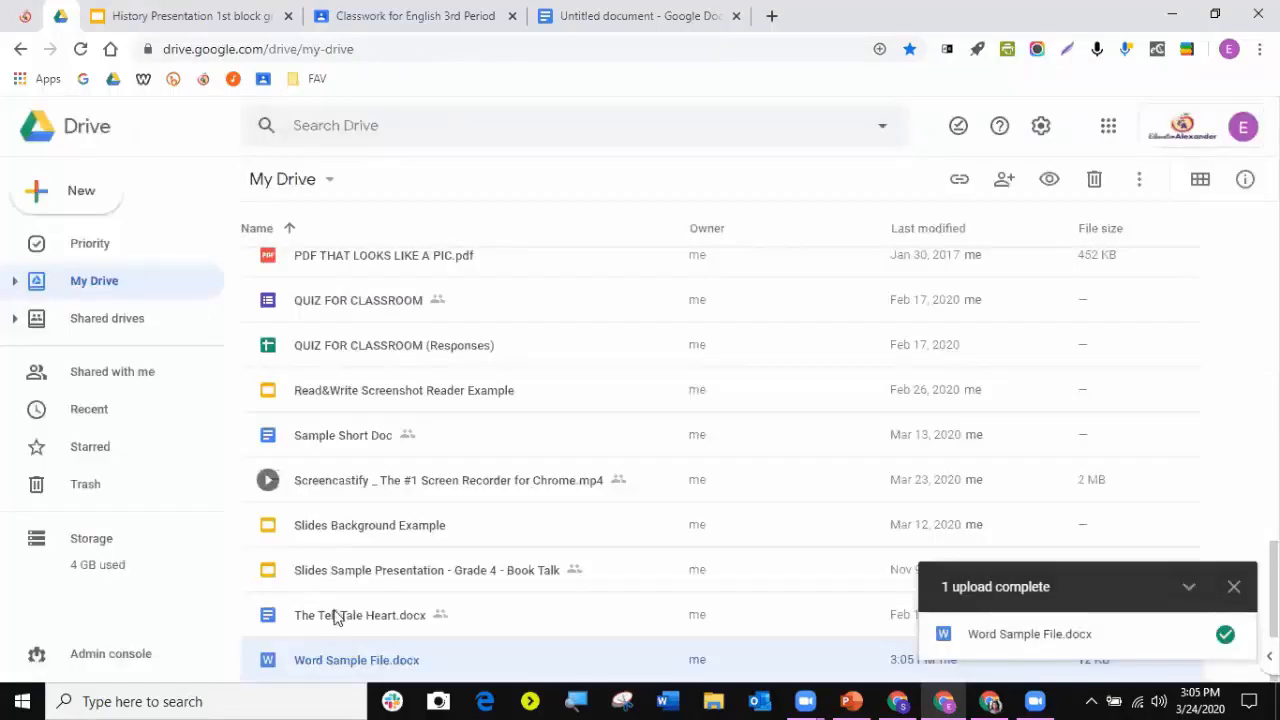
{"action": "right_click", "coordinate": [331, 663]}
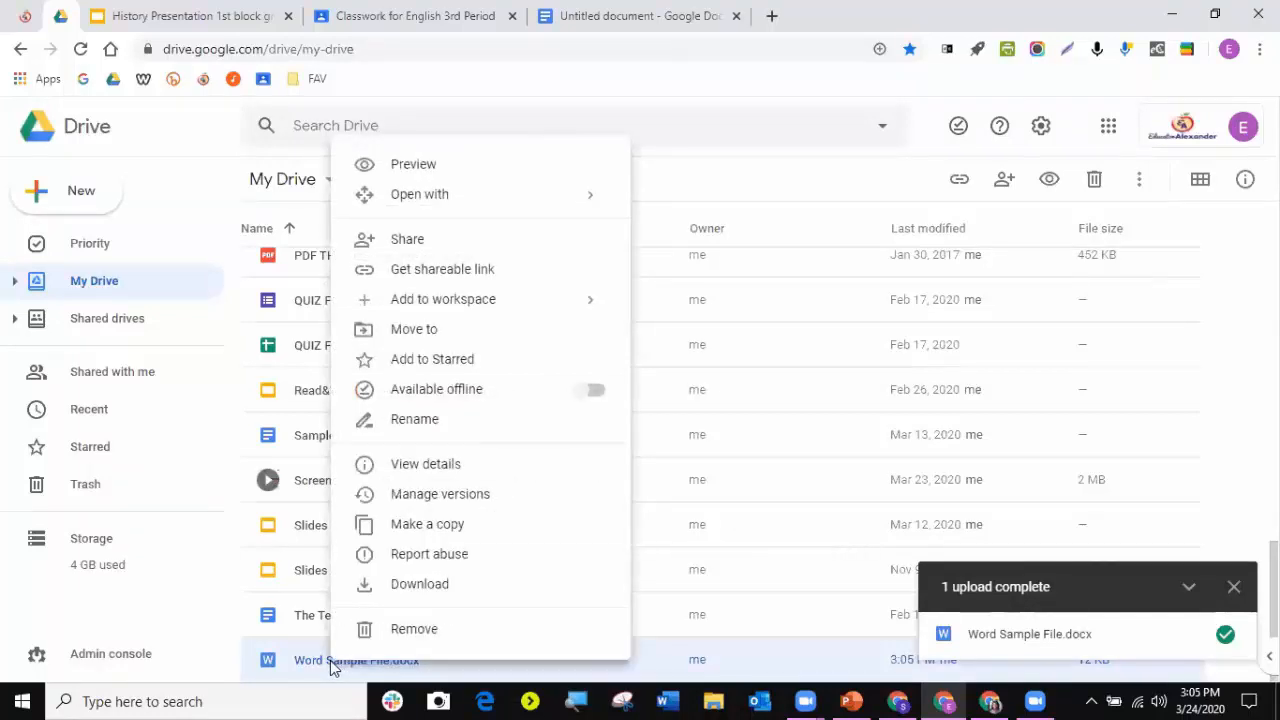
{"action": "mouse_move", "coordinate": [417, 194]}
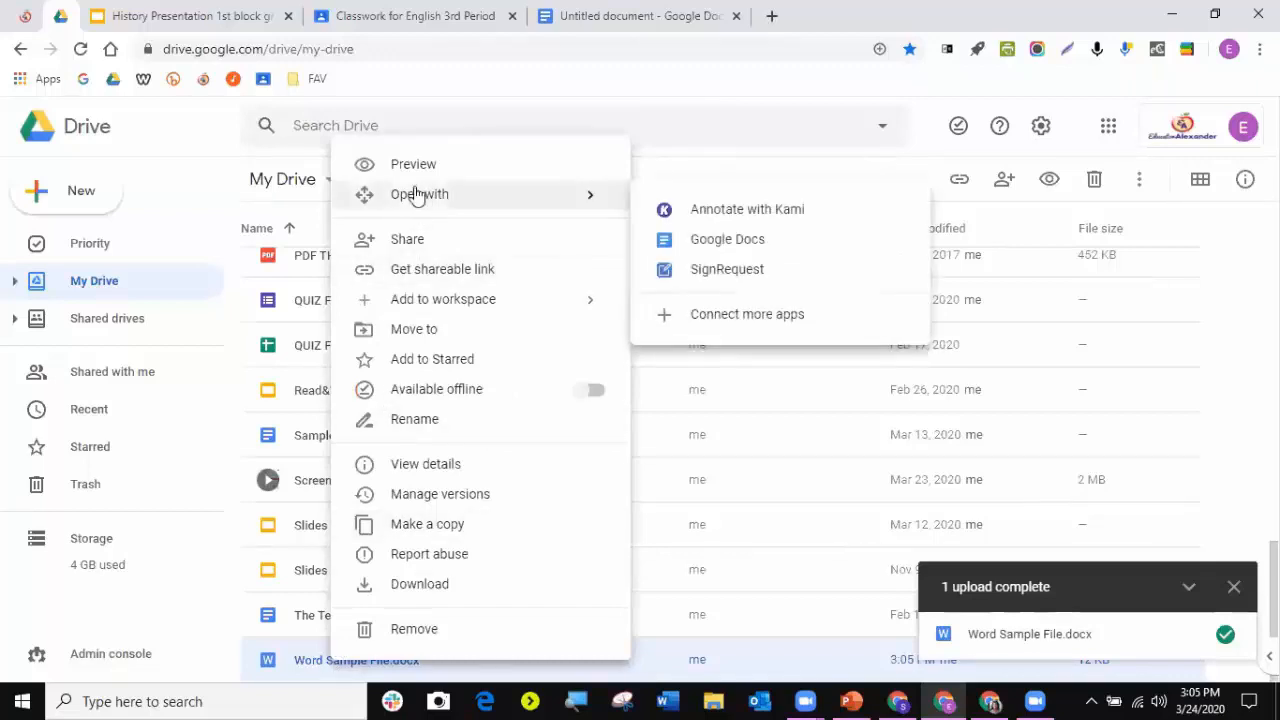
{"action": "left_click", "coordinate": [728, 242]}
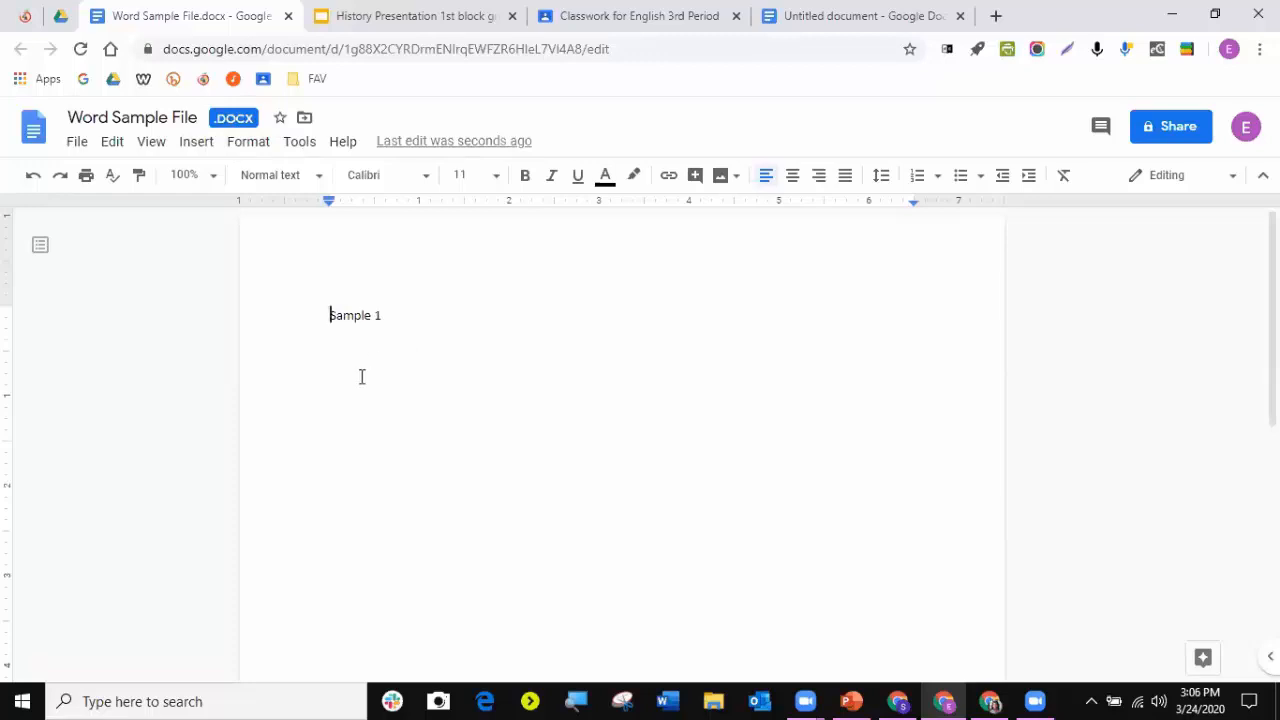
{"action": "left_click", "coordinate": [78, 146]}
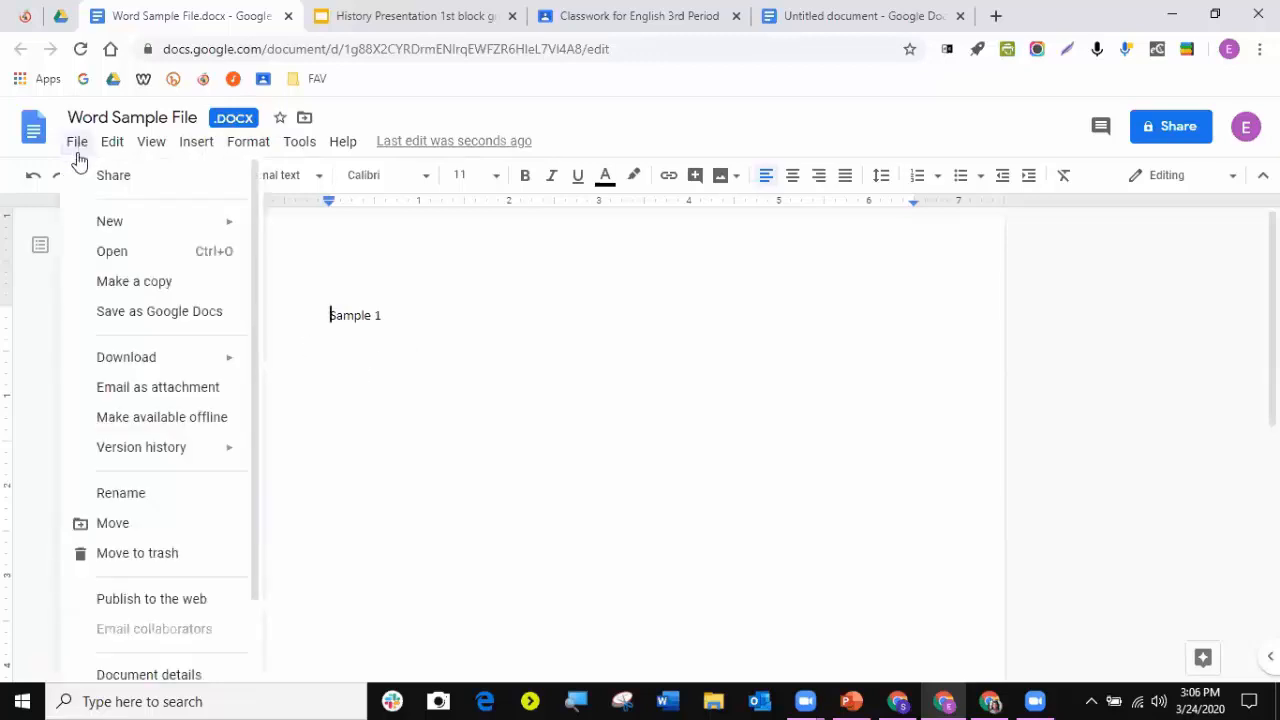
{"action": "left_click", "coordinate": [210, 315]}
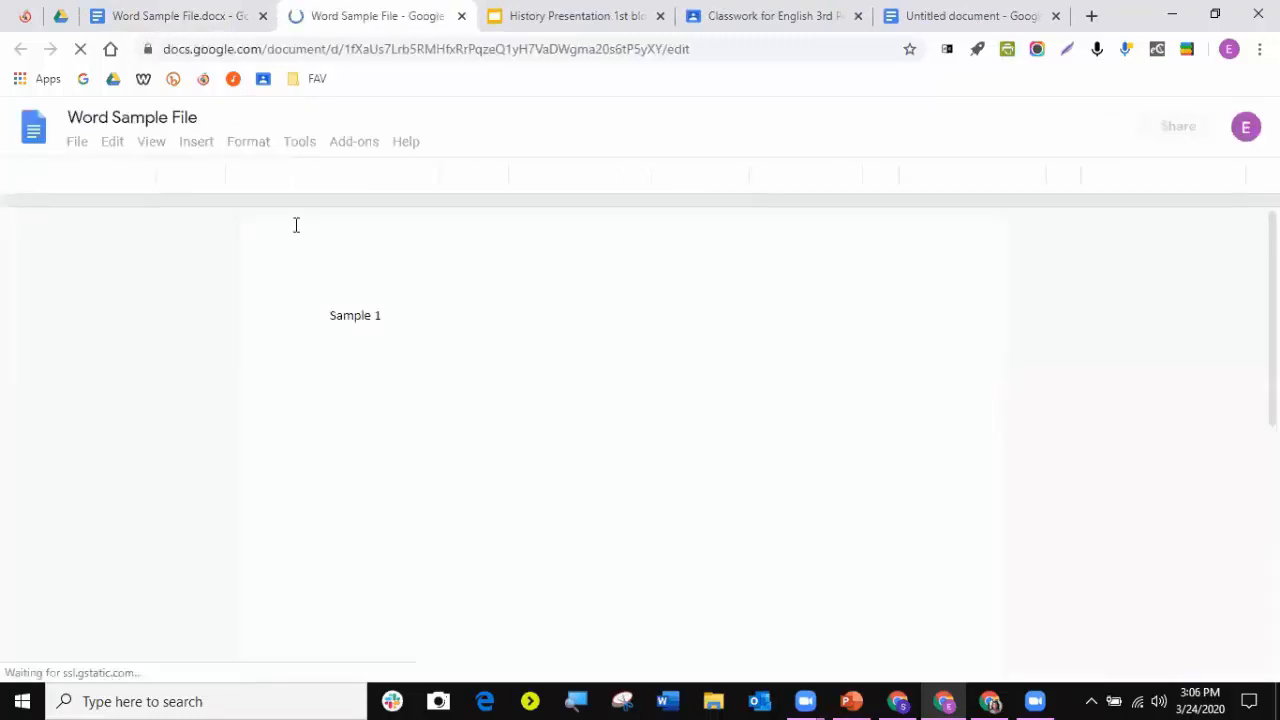
- Return to My Drive, compare the converted Word Sample File with the original Word Sample File.docx, and dismiss the upload notification
{"action": "left_click", "coordinate": [60, 16]}
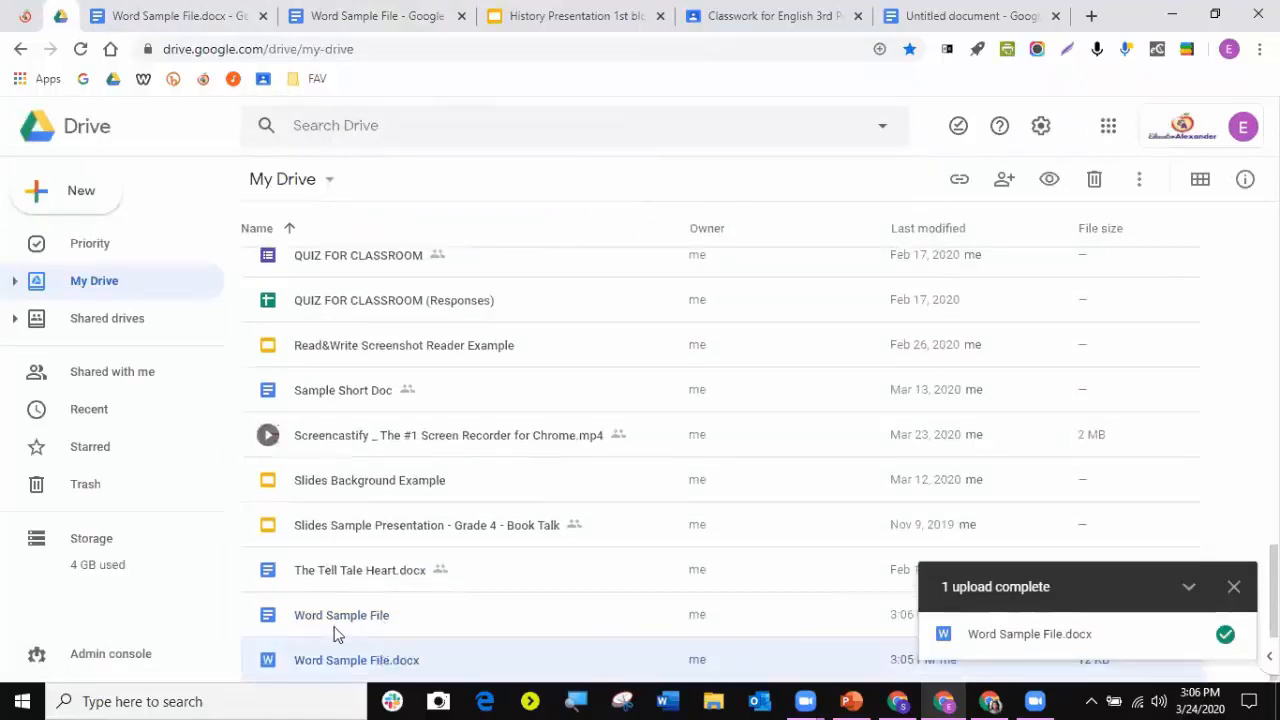
{"action": "left_click", "coordinate": [300, 622]}
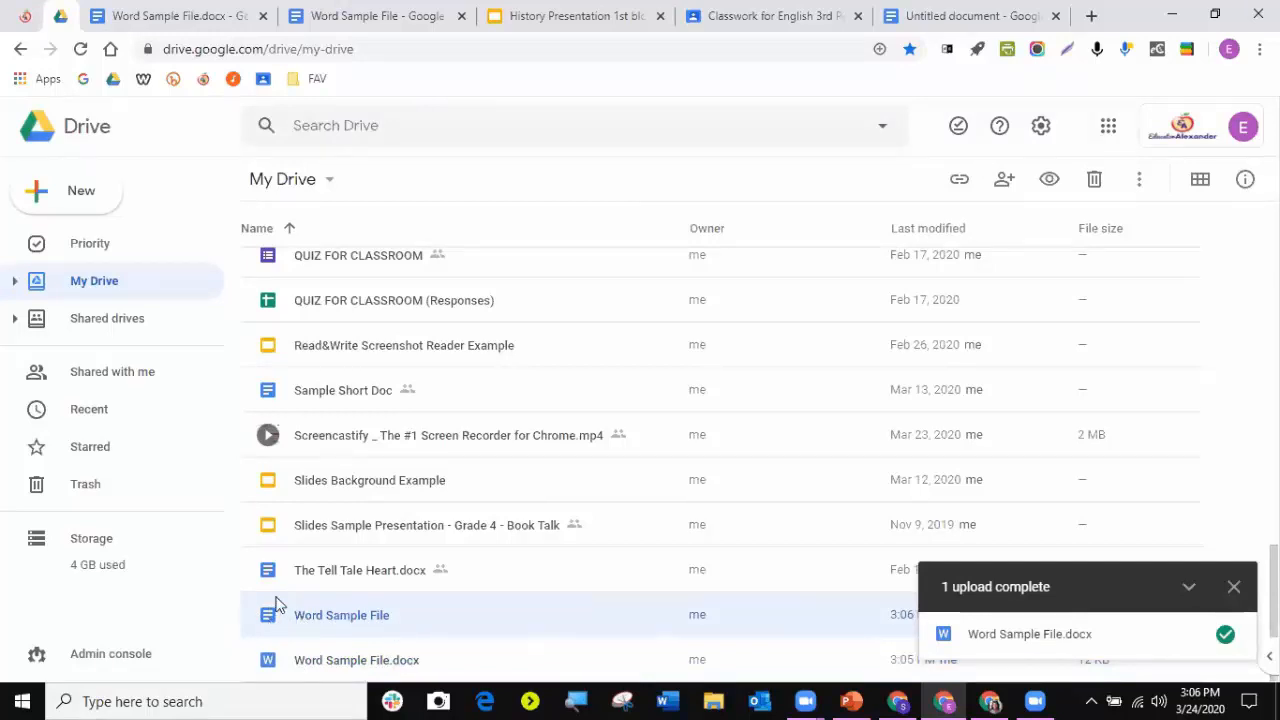
{"action": "left_click", "coordinate": [403, 667]}
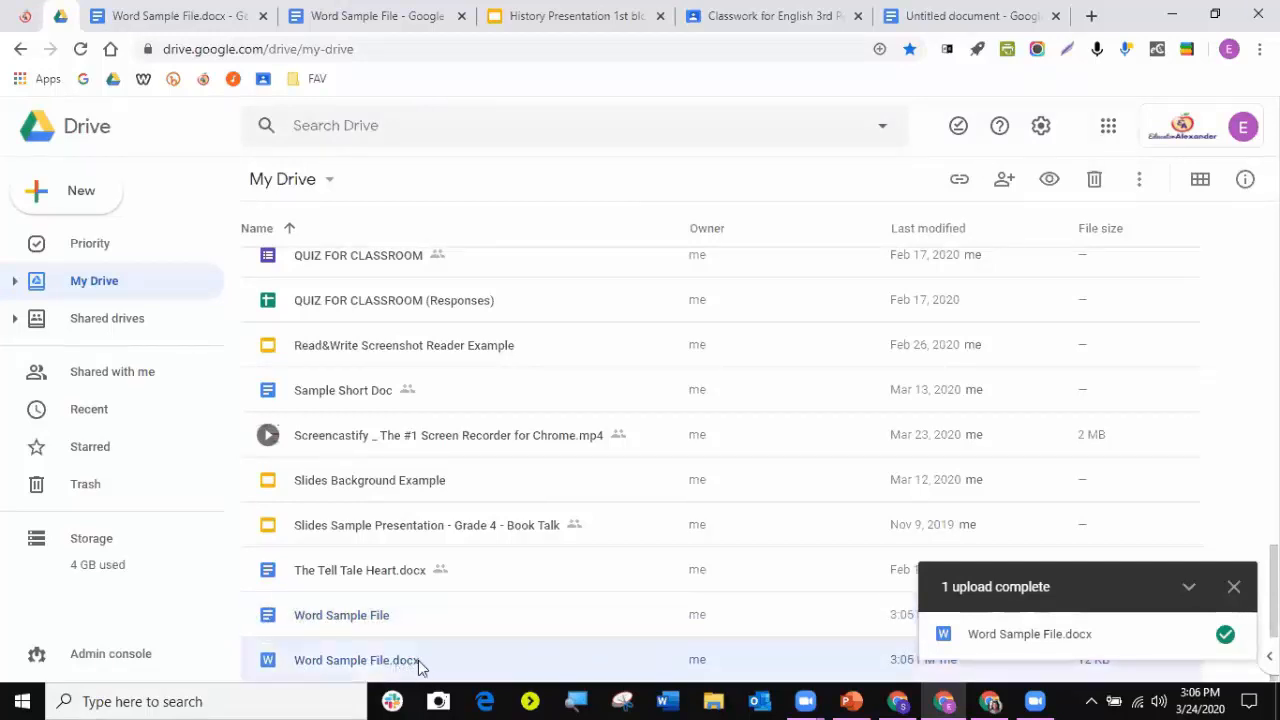
{"action": "left_click", "coordinate": [409, 622]}
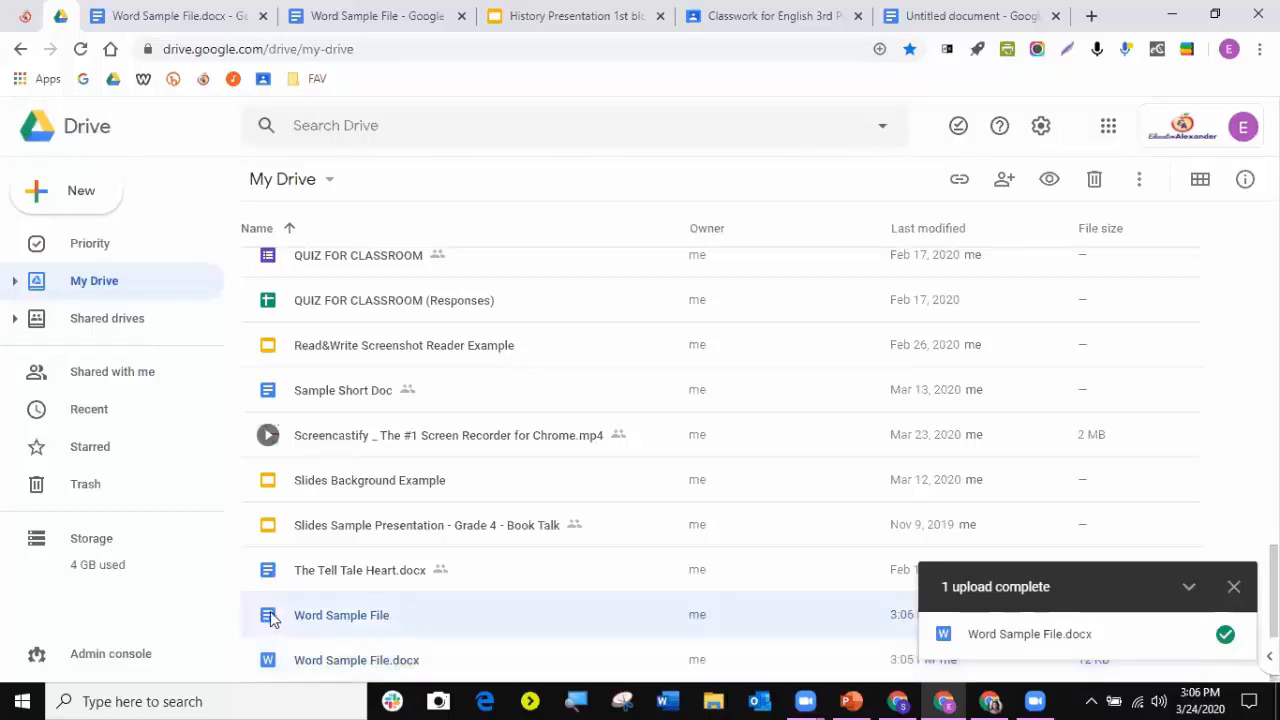
{"action": "left_click", "coordinate": [268, 662]}
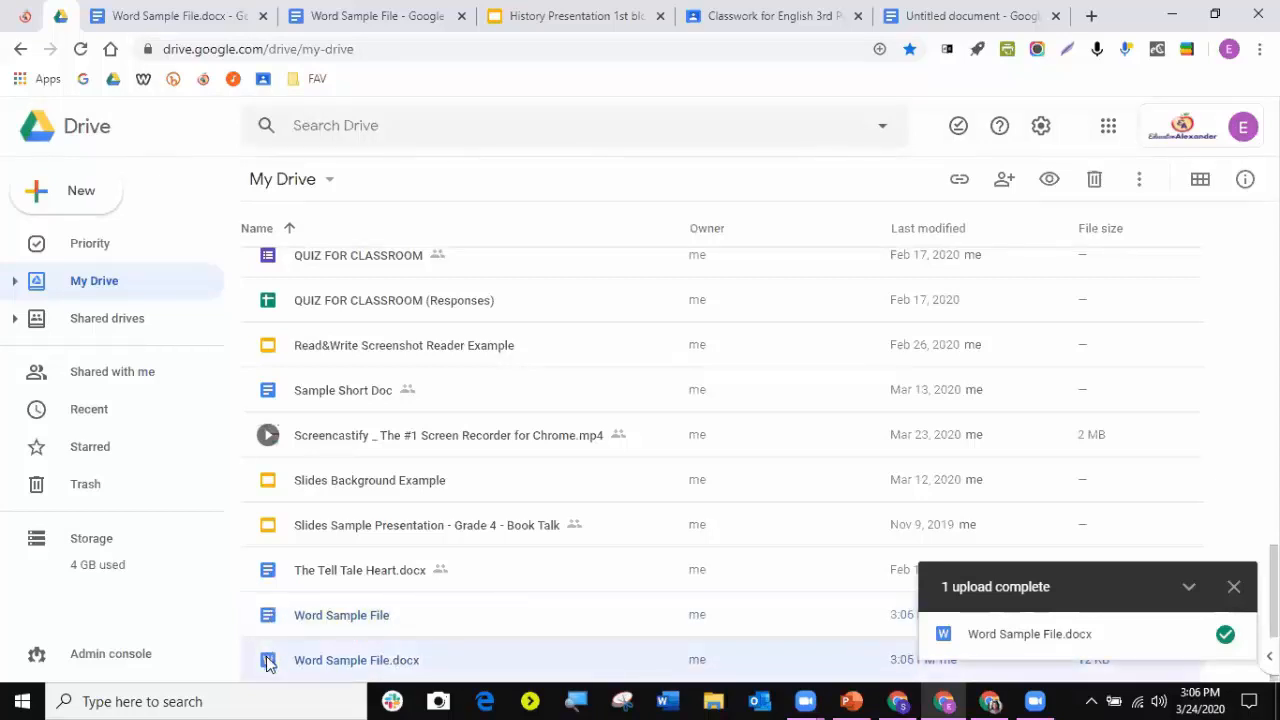
{"action": "left_click", "coordinate": [305, 634]}
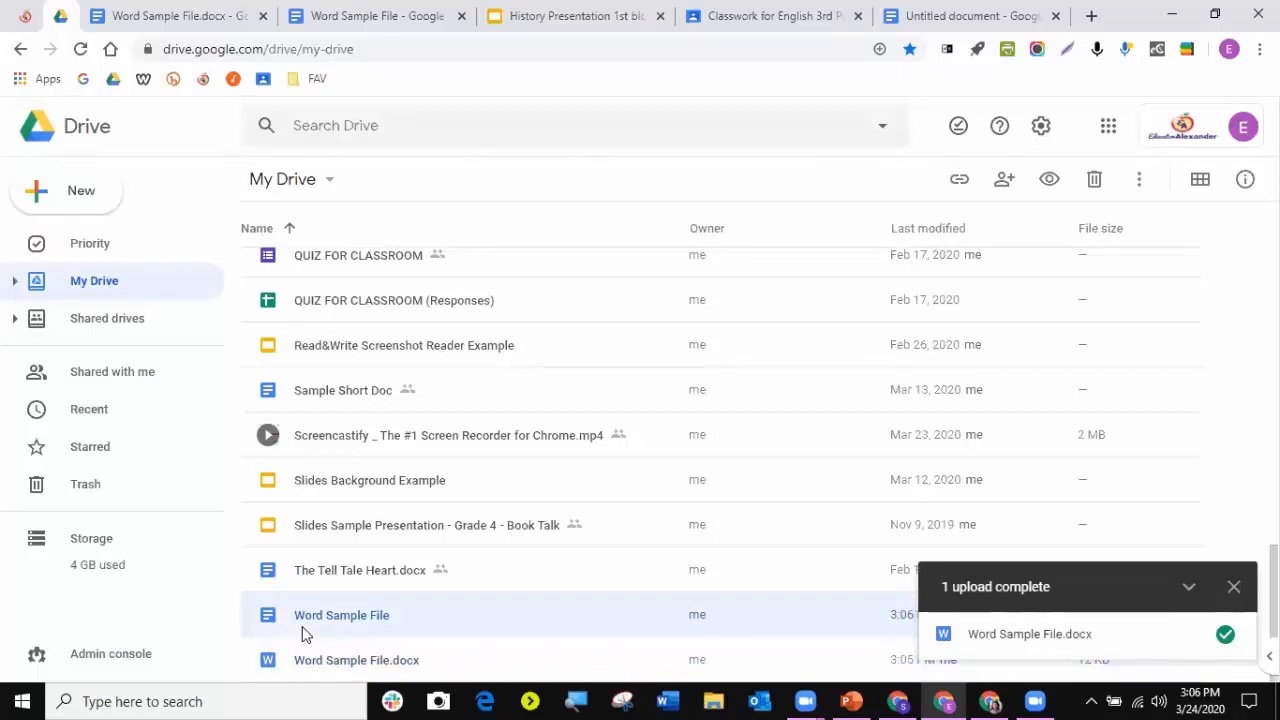
{"action": "left_click", "coordinate": [1234, 587]}
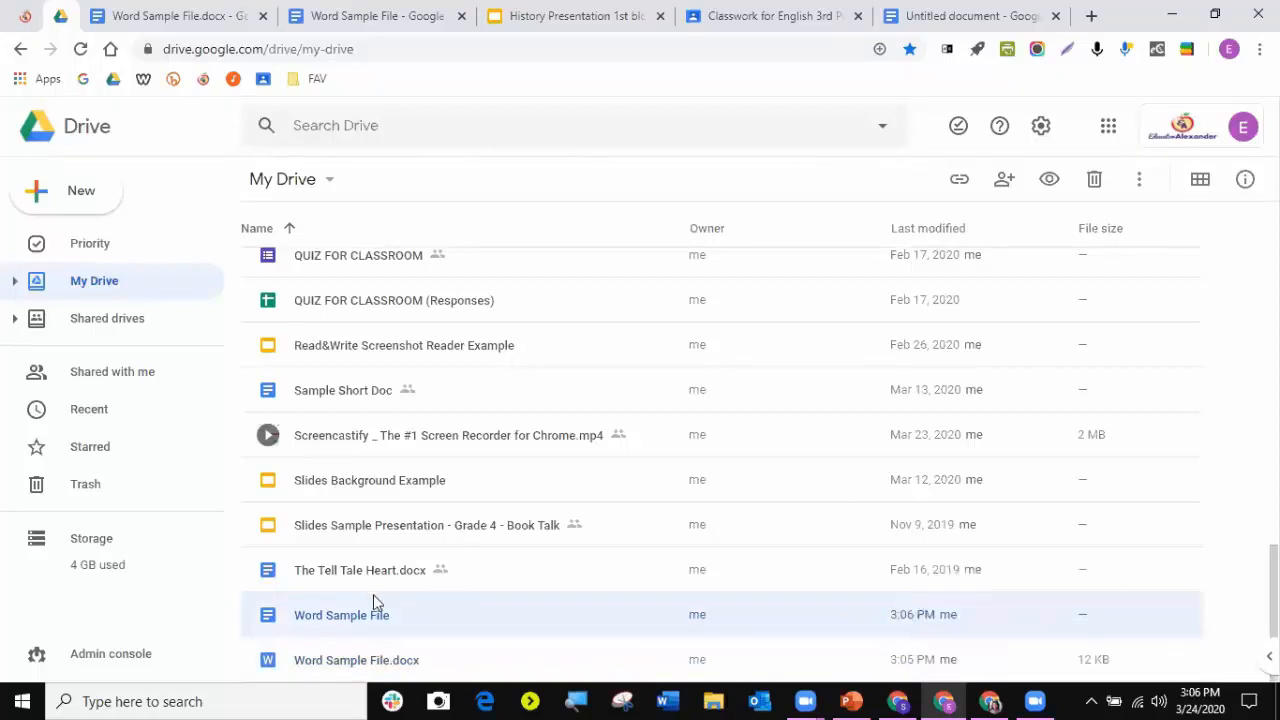
- Preview Word Sample File.docx, examine the apps it can be opened with, and close the preview
{"action": "left_click", "coordinate": [350, 668]}
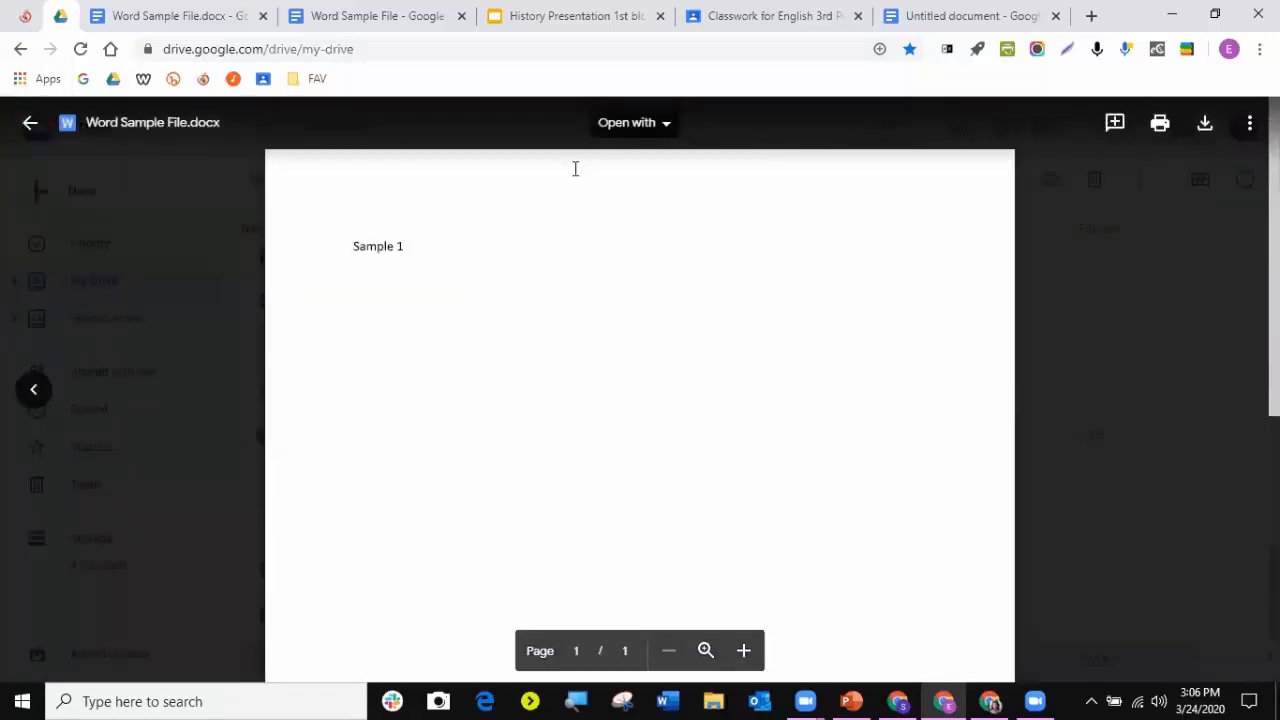
{"action": "left_click", "coordinate": [645, 124]}
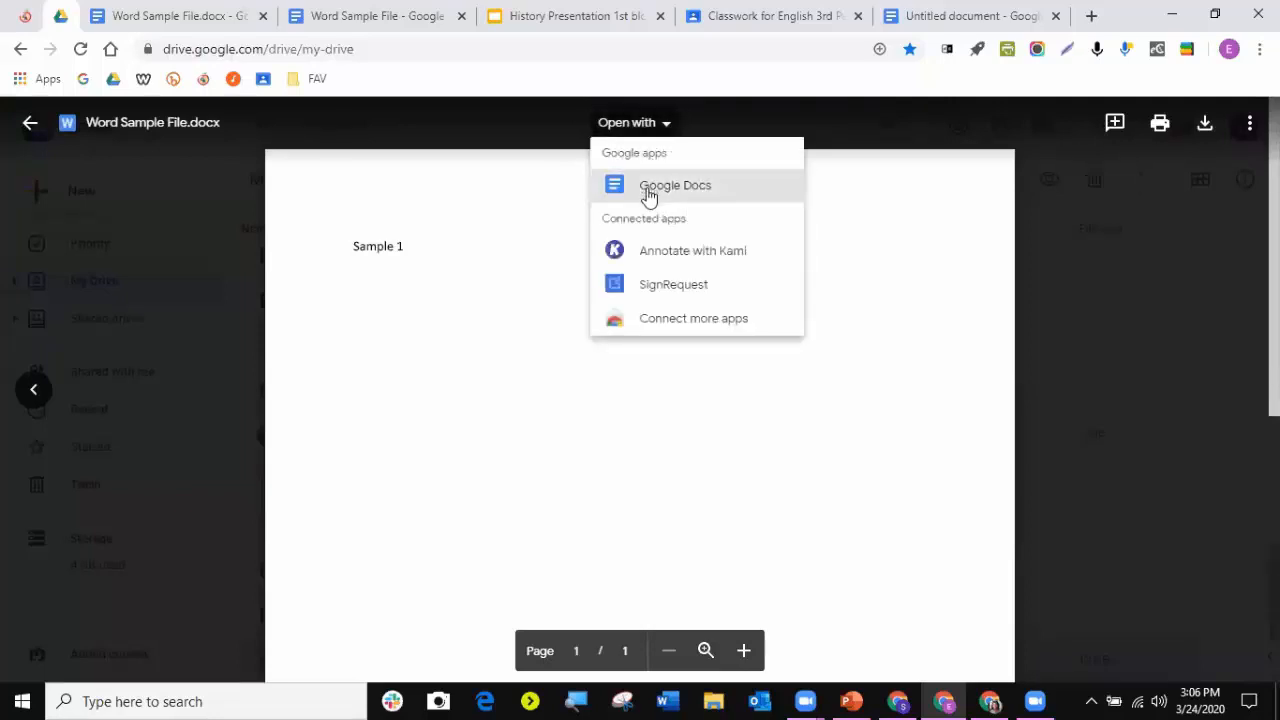
{"action": "left_click", "coordinate": [32, 122]}
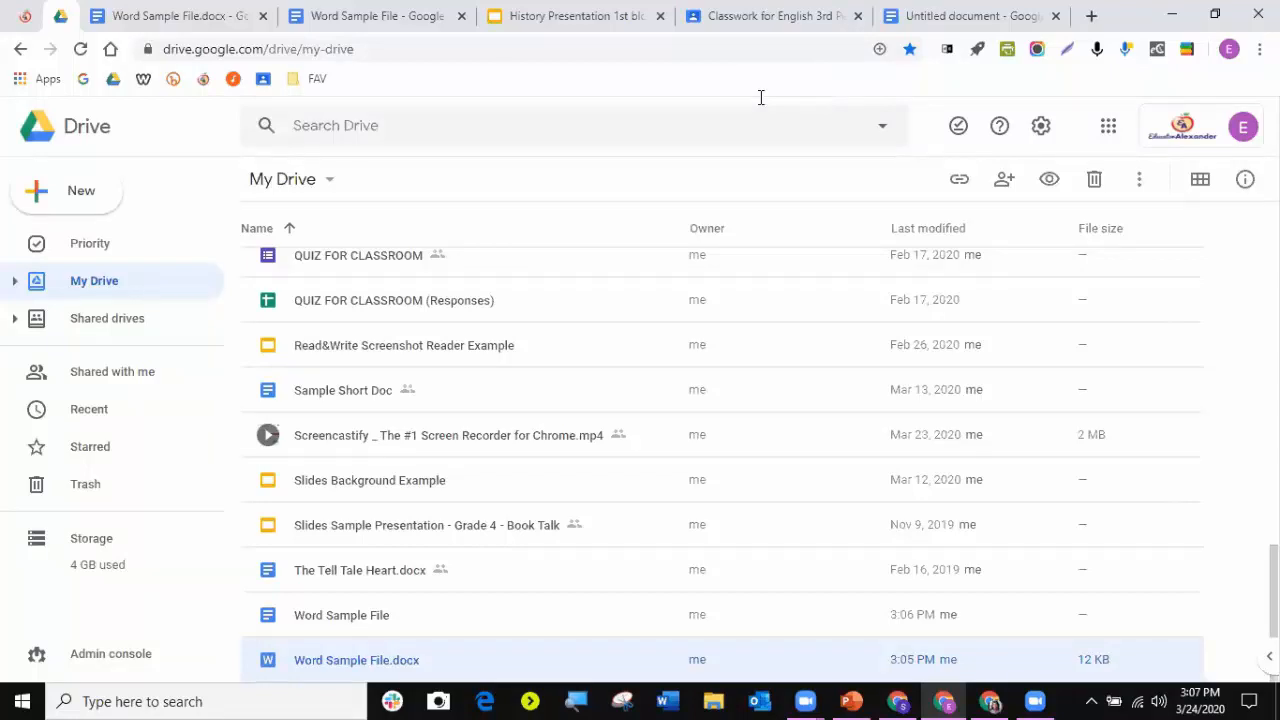
{"action": "left_click", "coordinate": [761, 97]}
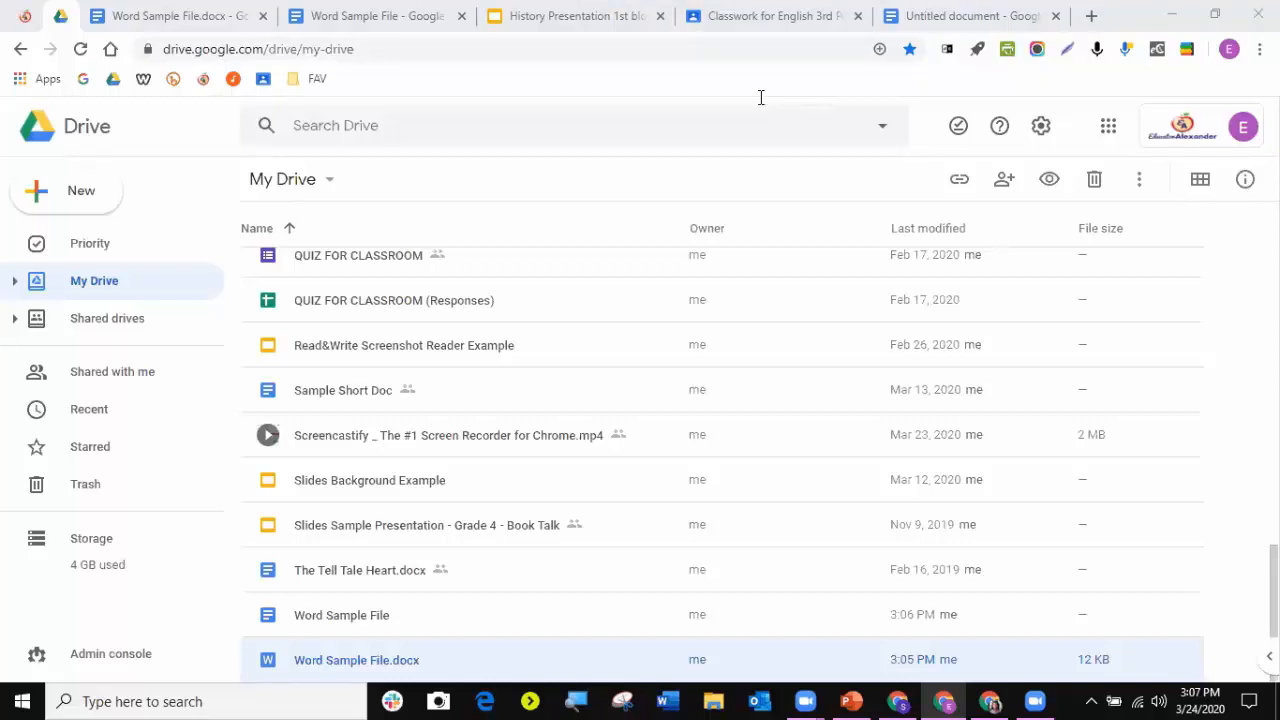
{"action": "left_click", "coordinate": [225, 565]}
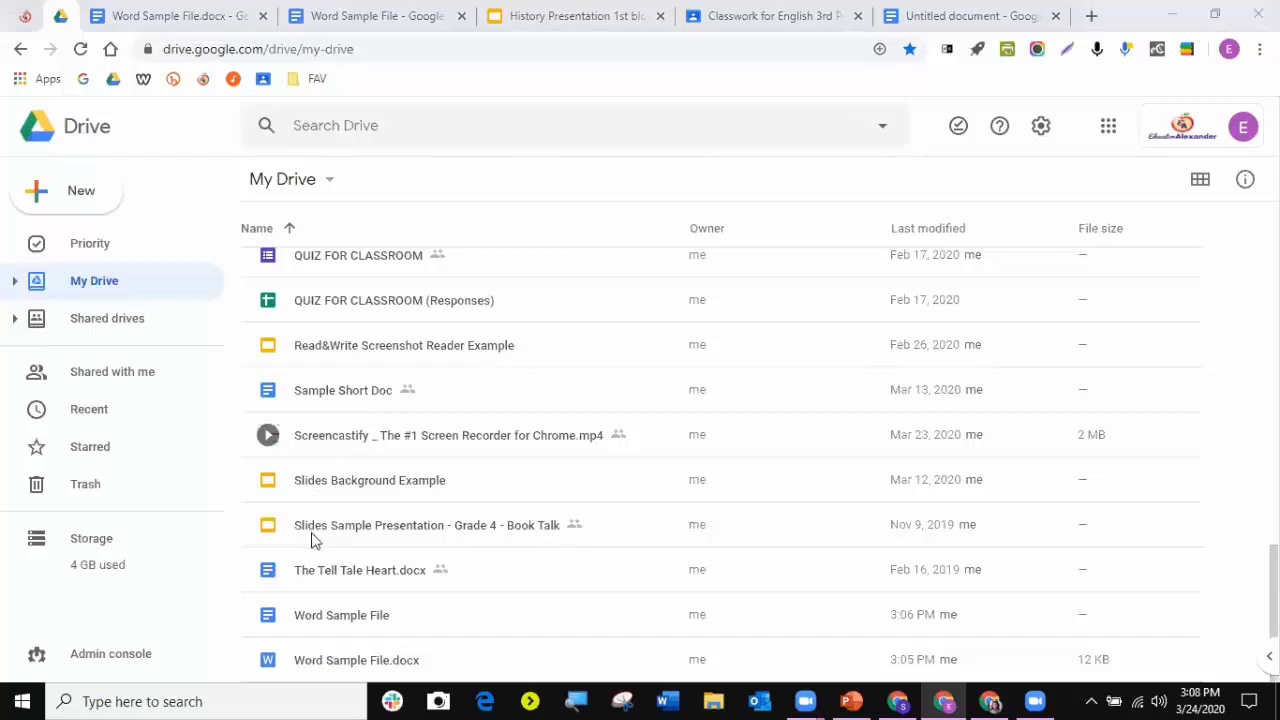
{"action": "left_click", "coordinate": [309, 665]}
{"action": "left_click", "coordinate": [37, 188]}
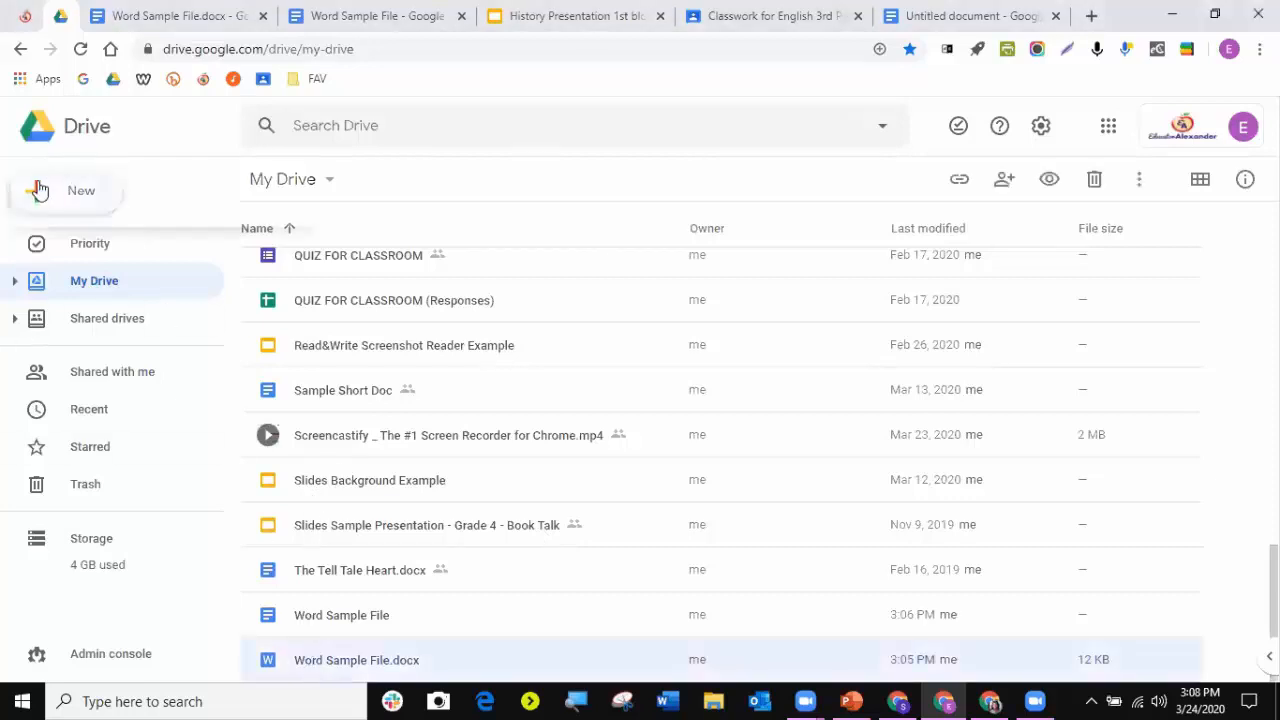
{"action": "left_click", "coordinate": [48, 204]}
{"action": "left_click", "coordinate": [508, 369]}
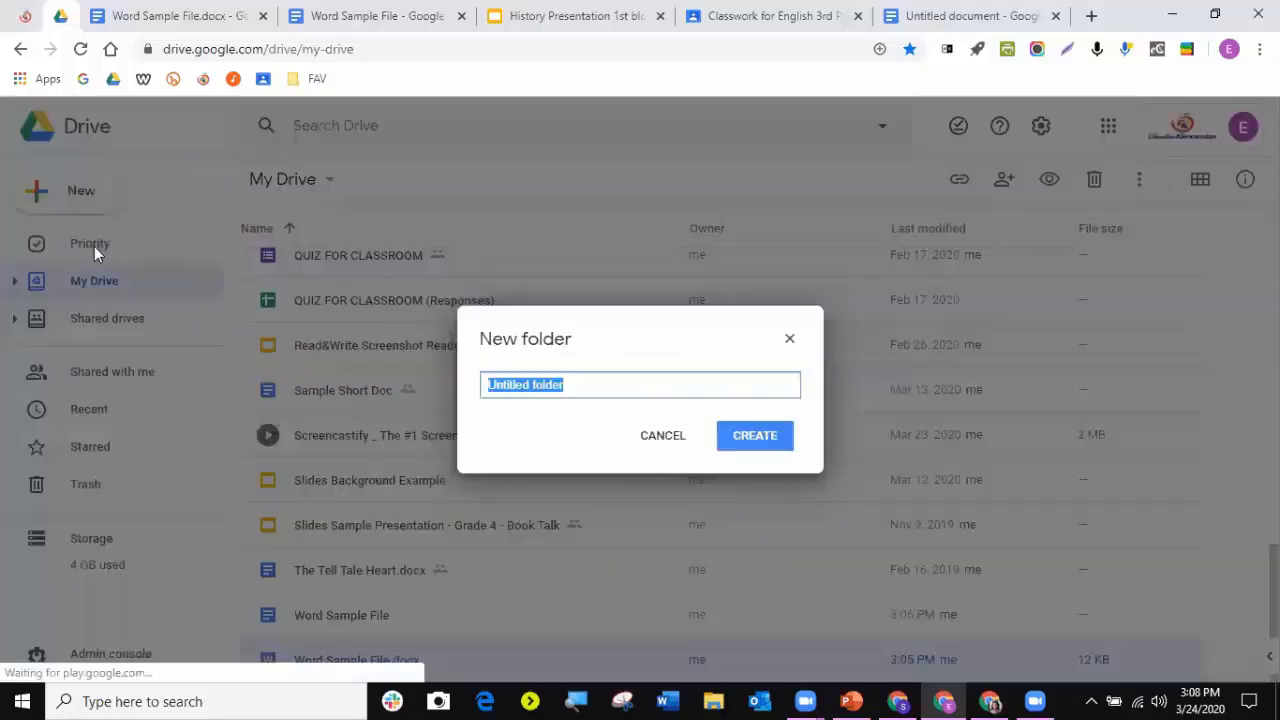
{"action": "left_click", "coordinate": [655, 437]}
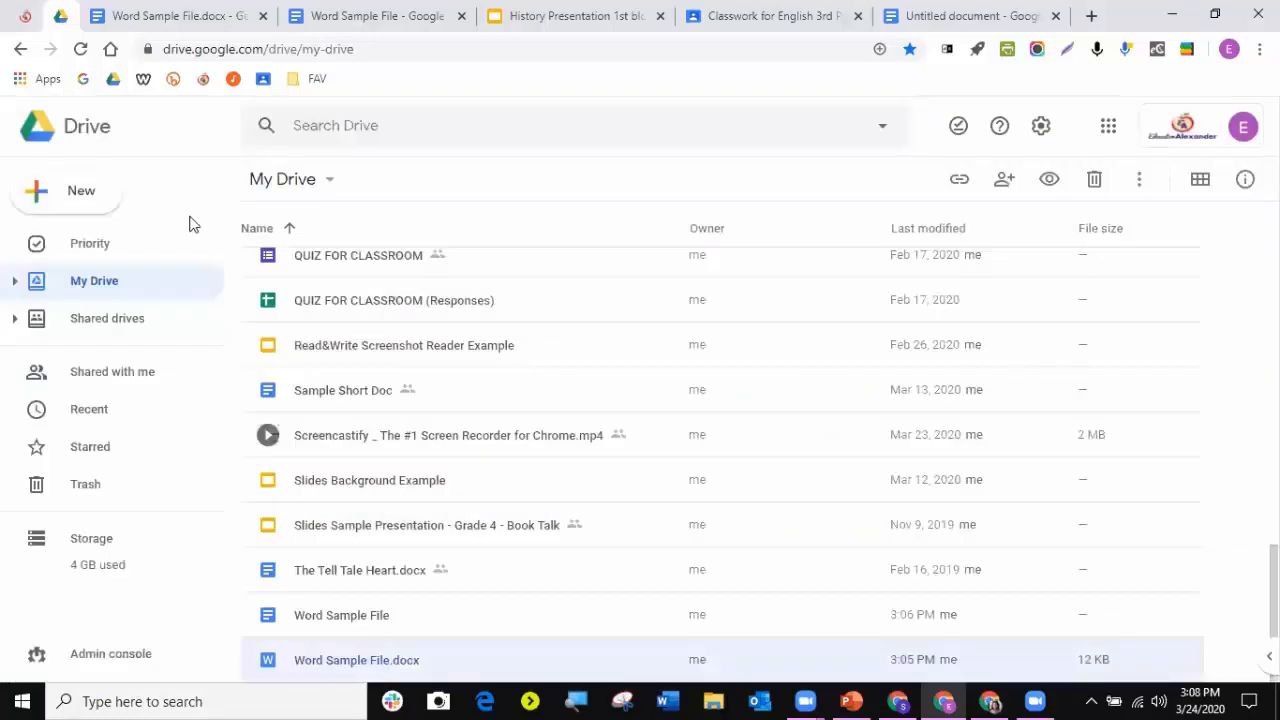
- Show the file upload dialog for My Drive and close it without uploading a file
{"action": "left_click", "coordinate": [84, 193]}
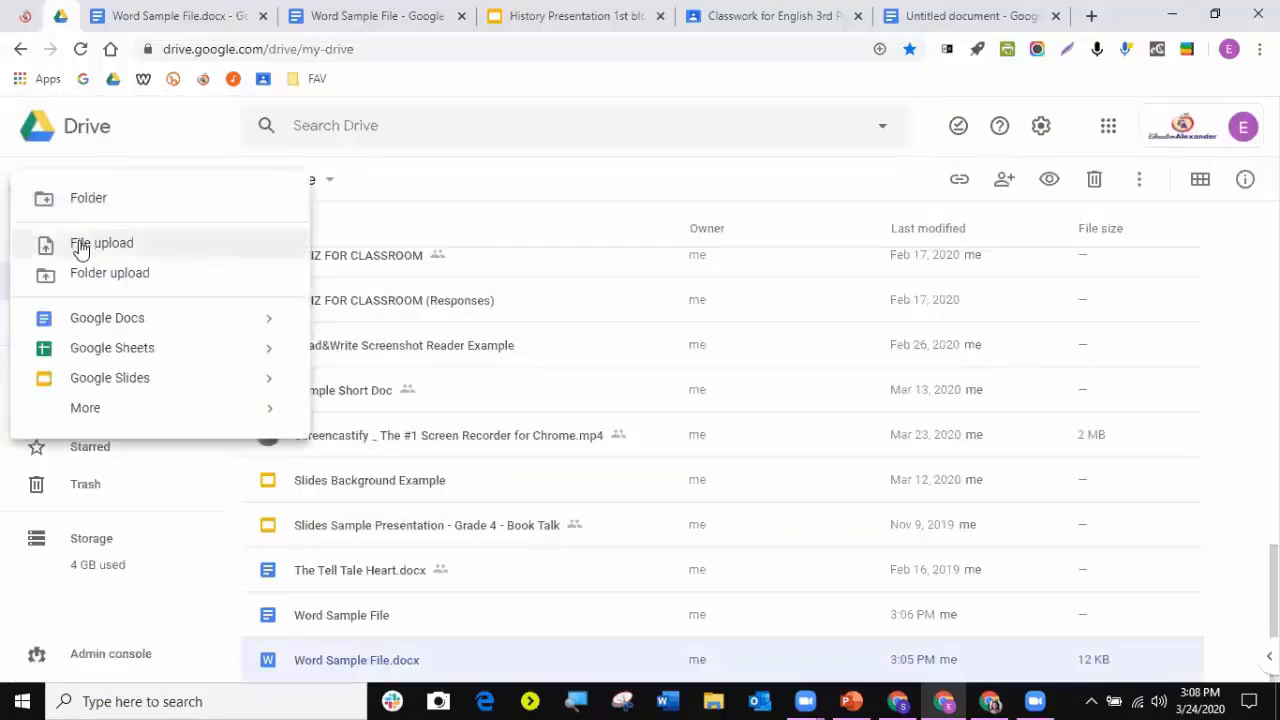
{"action": "left_click", "coordinate": [79, 242]}
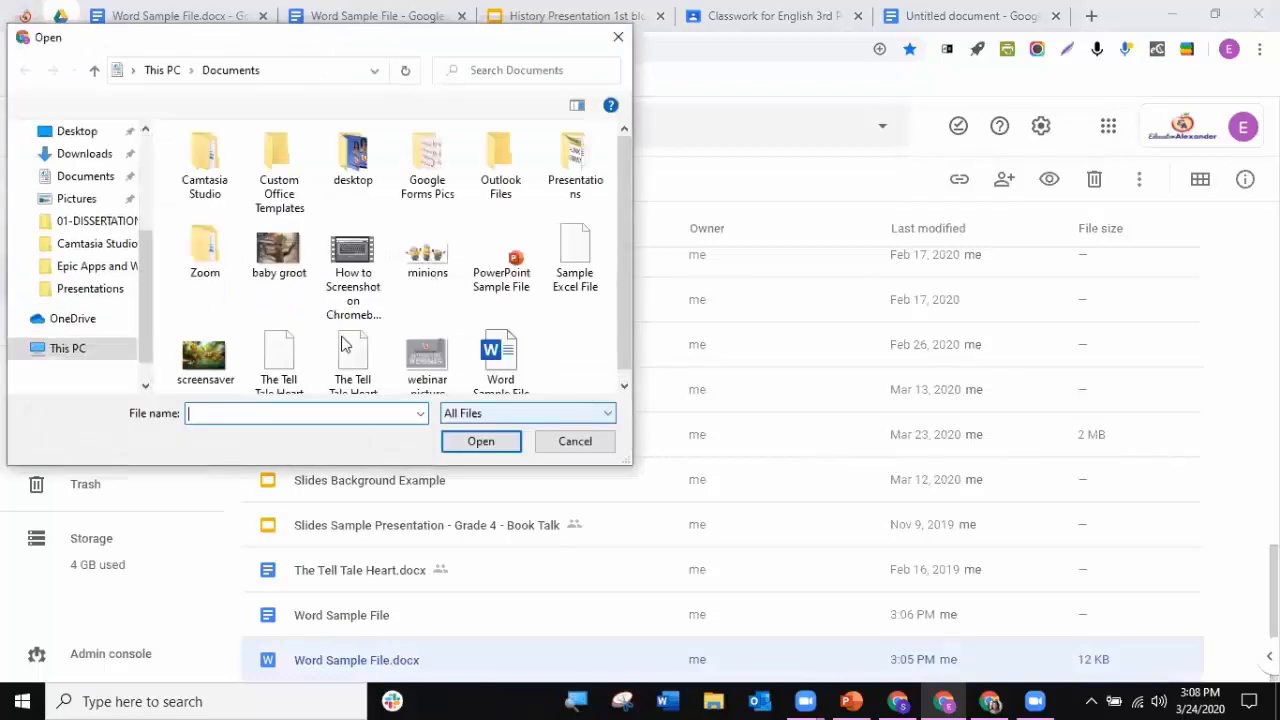
{"action": "left_click", "coordinate": [575, 442]}
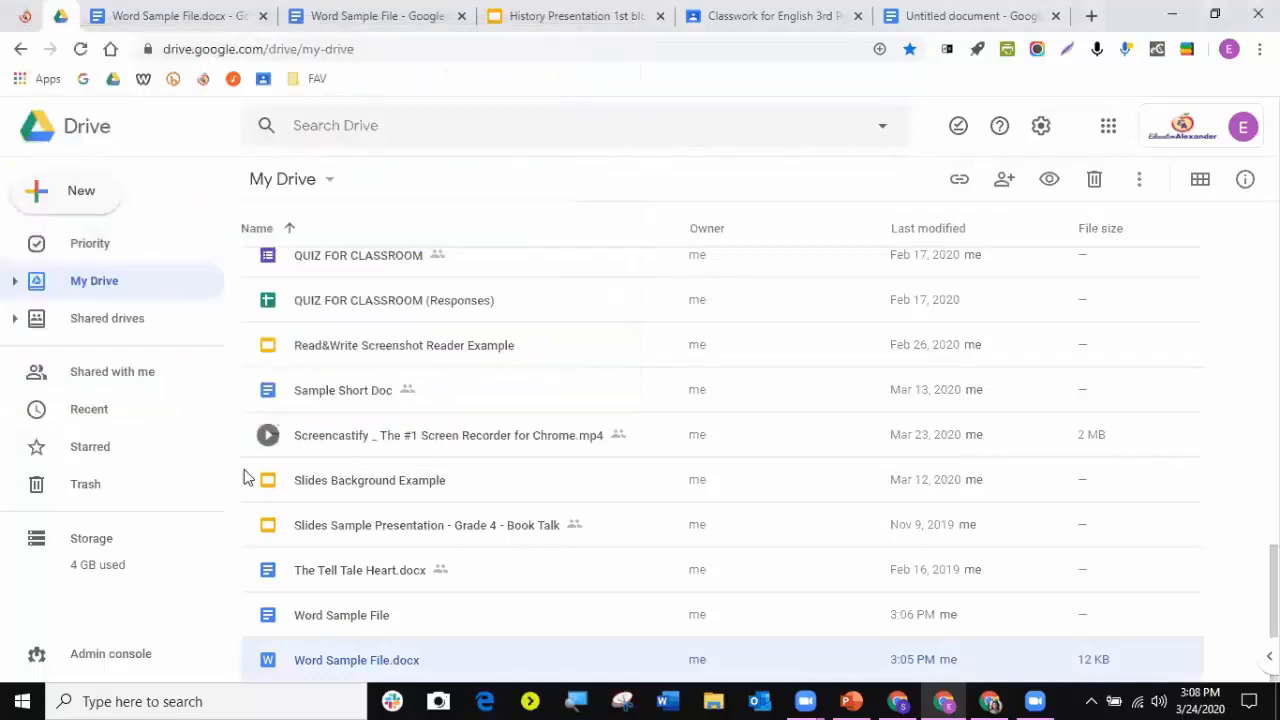
- Open Word Sample File.docx with Google Docs again and save another copy in Google Docs format
{"action": "right_click", "coordinate": [316, 665]}
{"action": "mouse_move", "coordinate": [416, 196]}
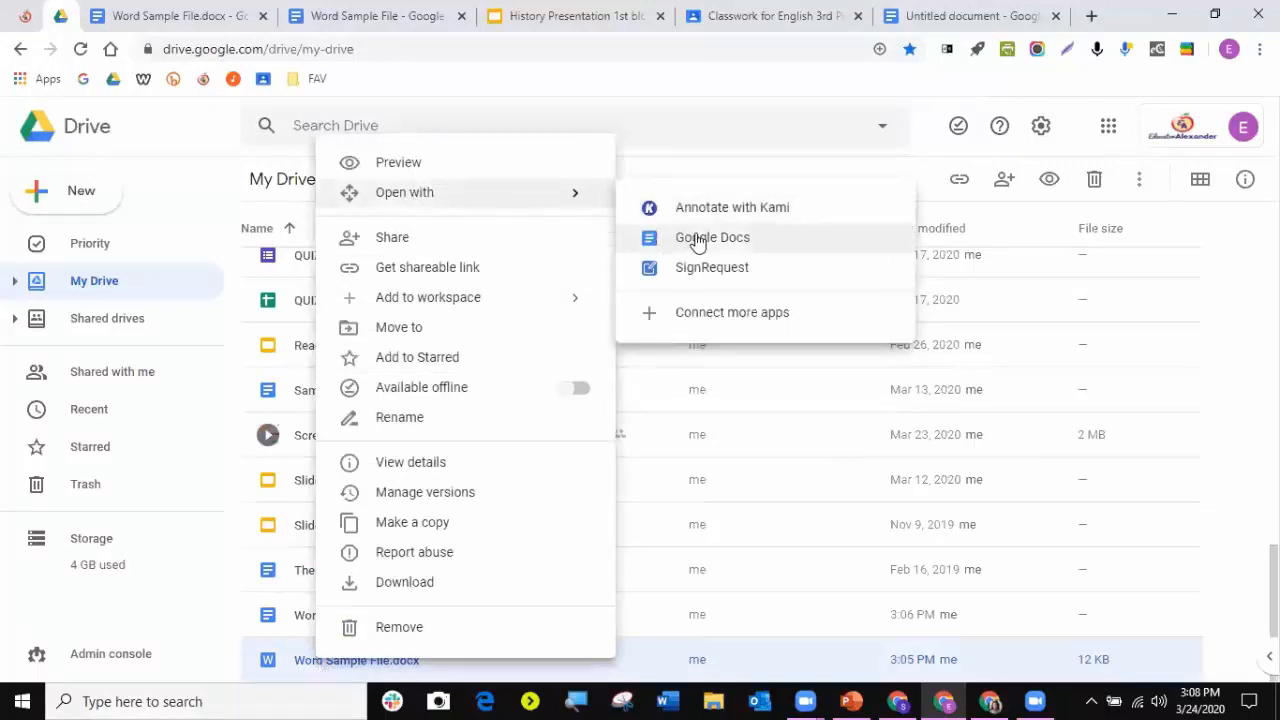
{"action": "left_click", "coordinate": [697, 243]}
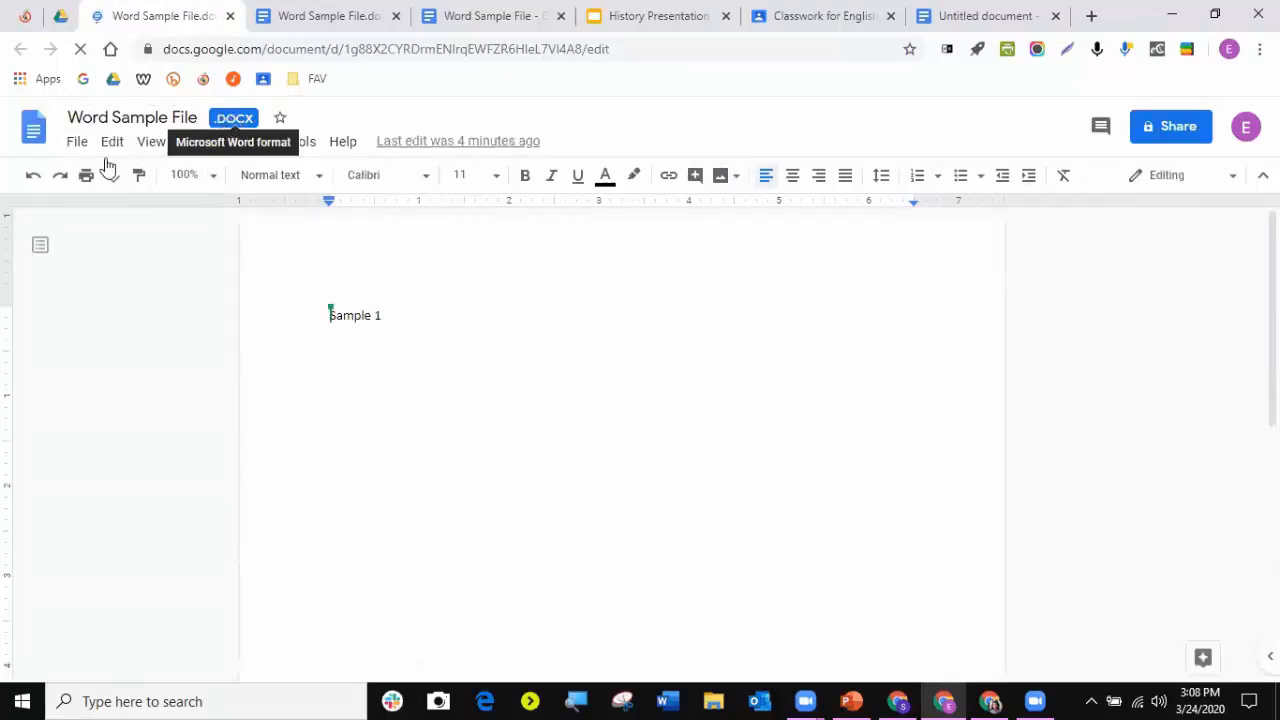
{"action": "left_click", "coordinate": [77, 142]}
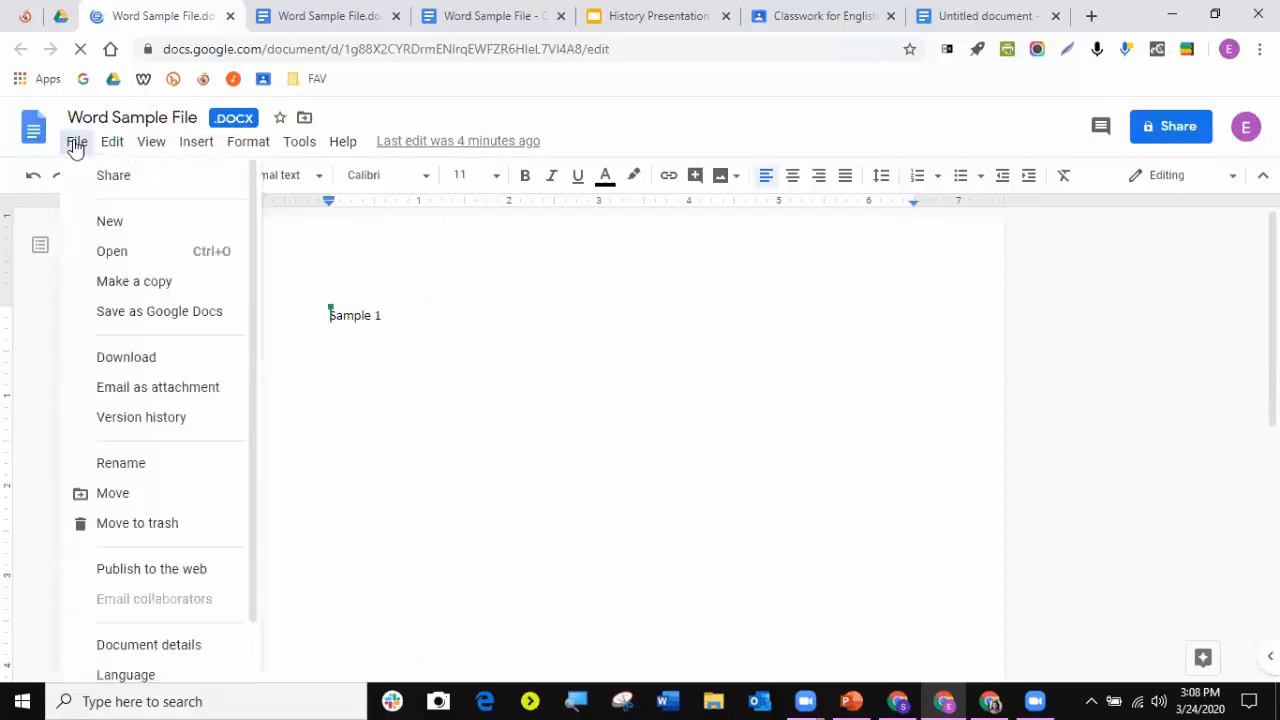
{"action": "left_click", "coordinate": [103, 317]}
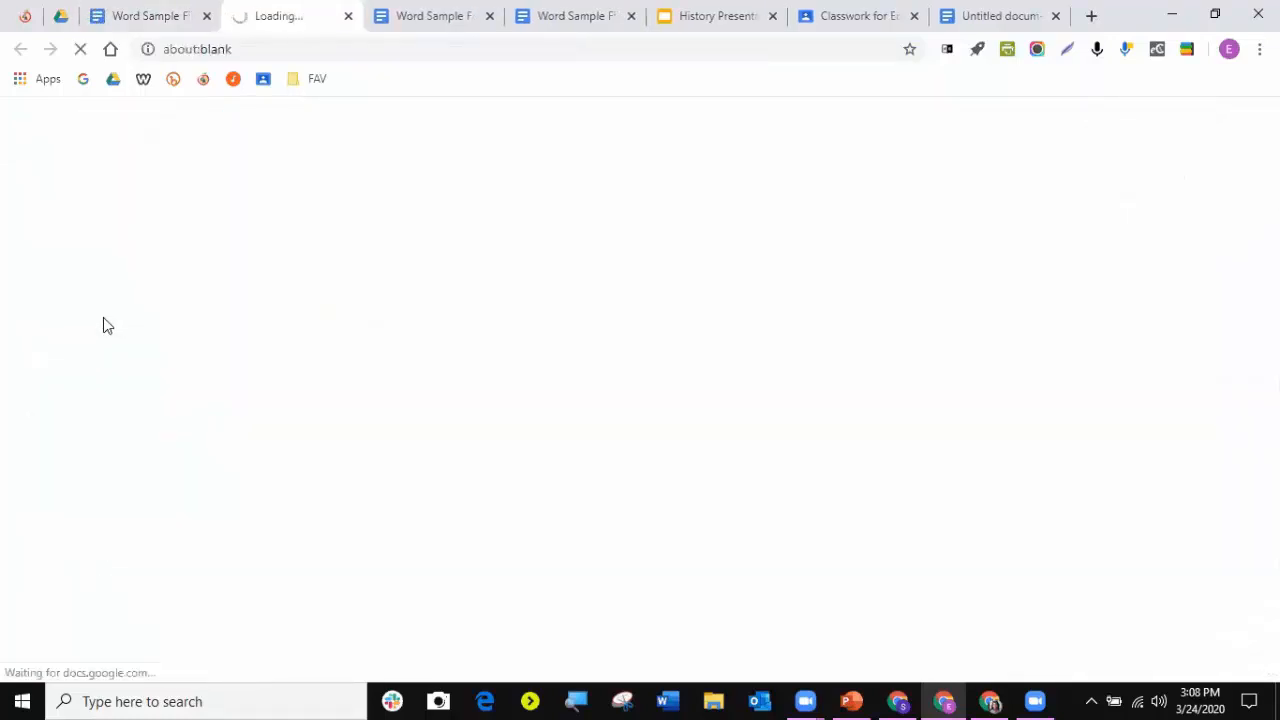
- Close the extra Word Sample File, History Presentation and Untitled document tabs, and return to My Drive
{"action": "left_click", "coordinate": [490, 16]}
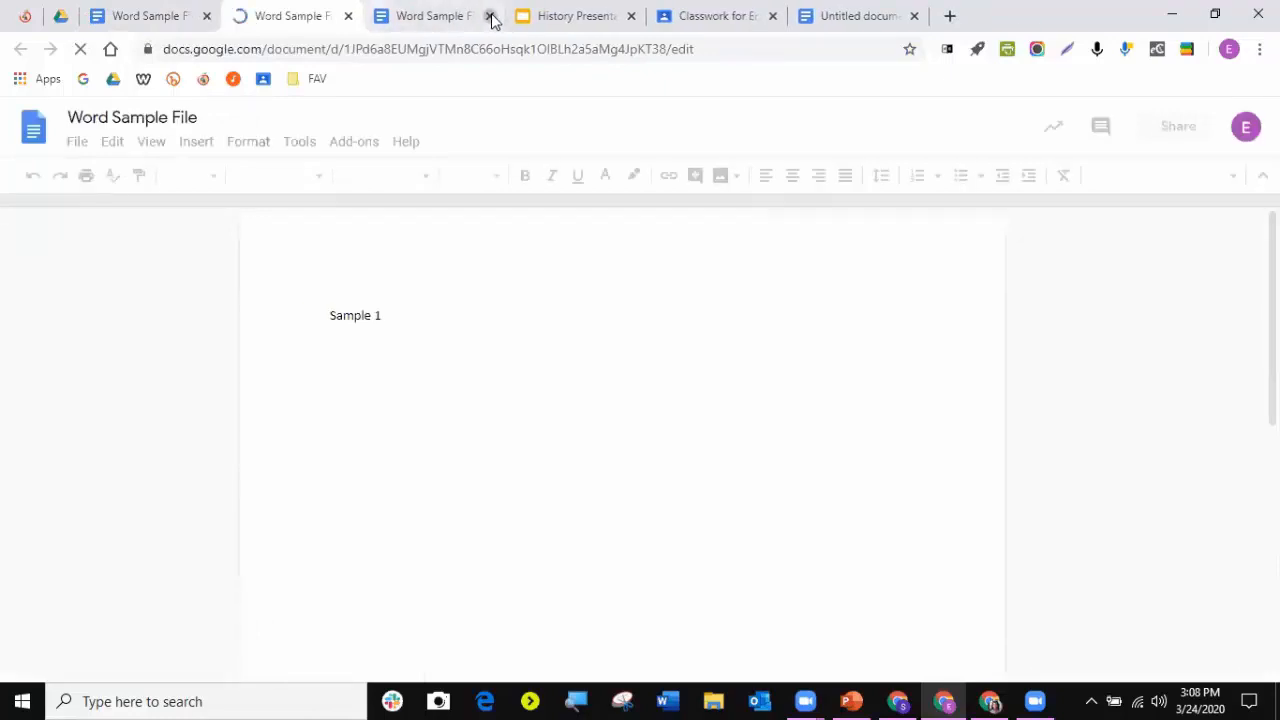
{"action": "left_click", "coordinate": [490, 16]}
{"action": "left_click", "coordinate": [490, 16]}
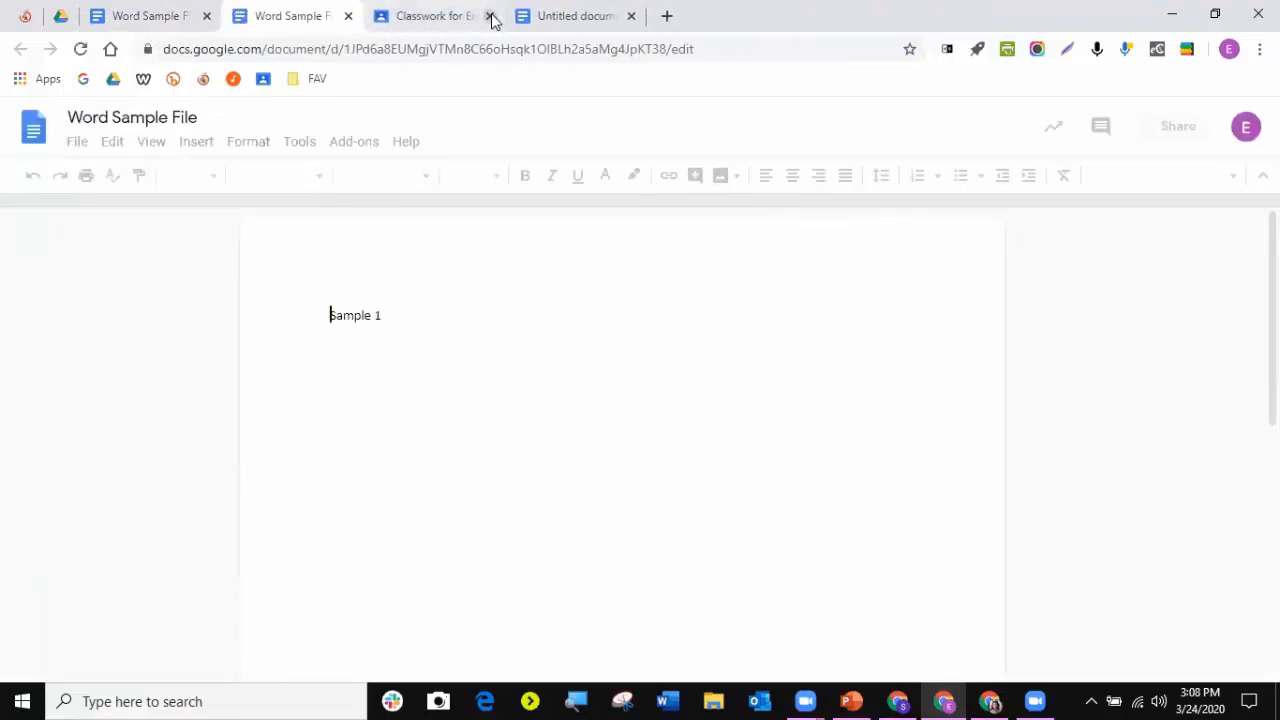
{"action": "left_click", "coordinate": [631, 16]}
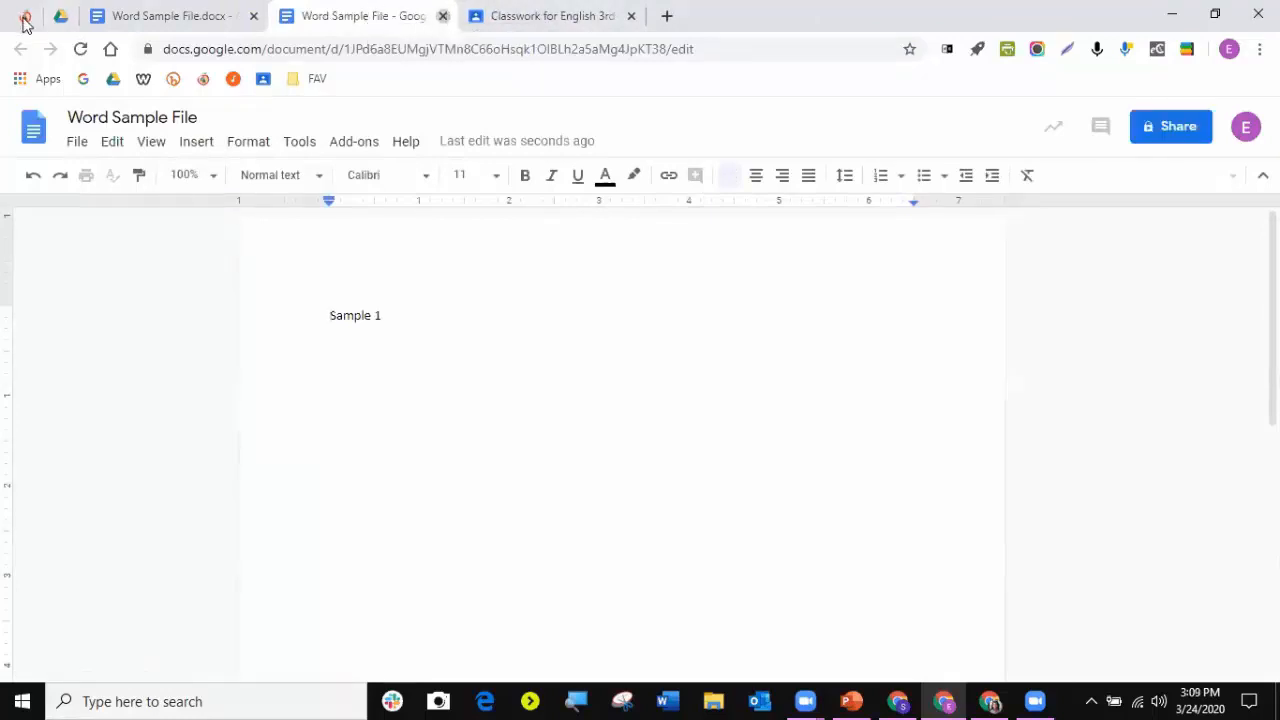
{"action": "key", "text": "ctrl+w"}
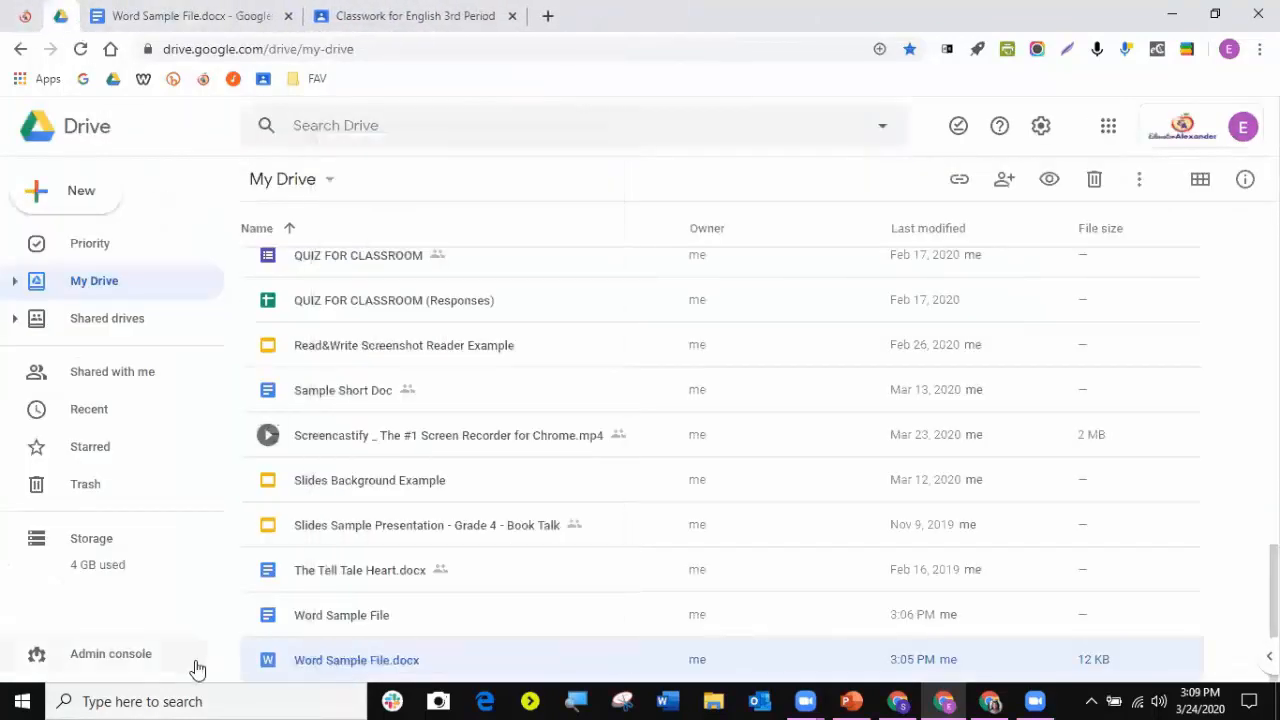
{"action": "left_click", "coordinate": [197, 657]}
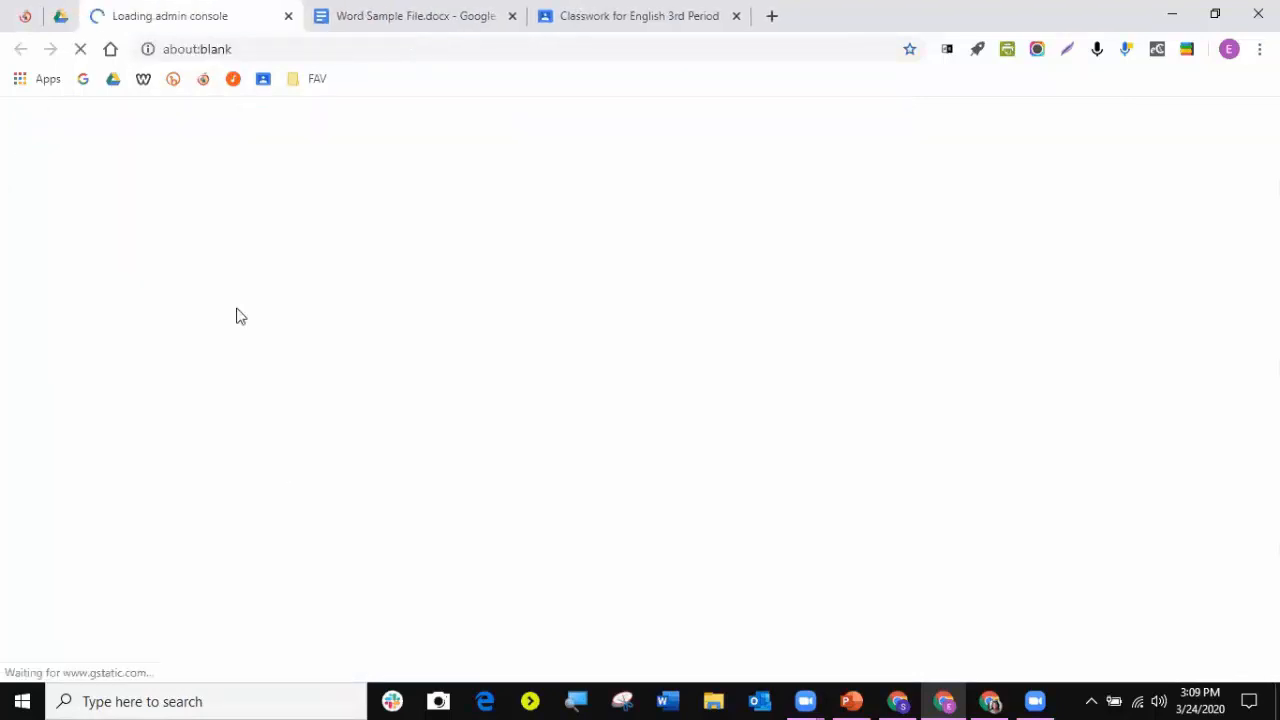
{"action": "left_click", "coordinate": [288, 16]}
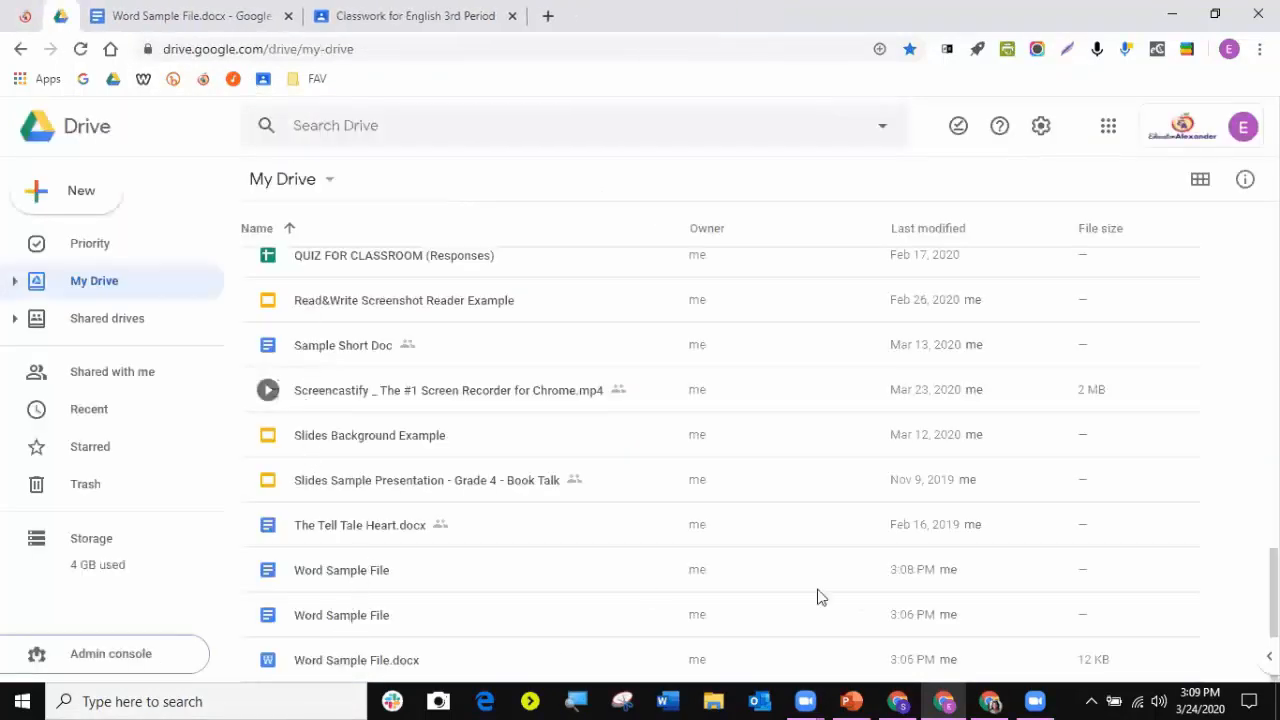
- Remove both Word Sample File documents and Word Sample File.docx from My Drive
{"action": "left_click", "coordinate": [894, 571]}
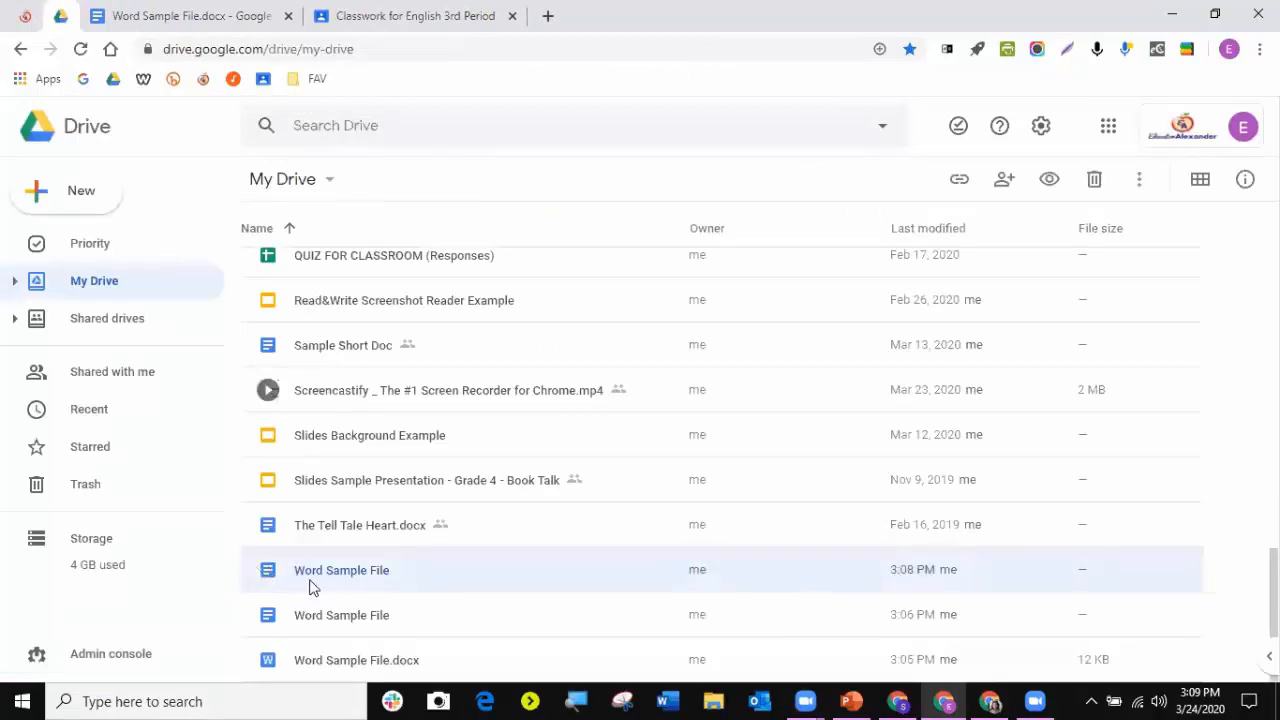
{"action": "left_click_drag", "start_coordinate": [498, 668], "coordinate": [390, 559]}
{"action": "key", "text": "Delete"}
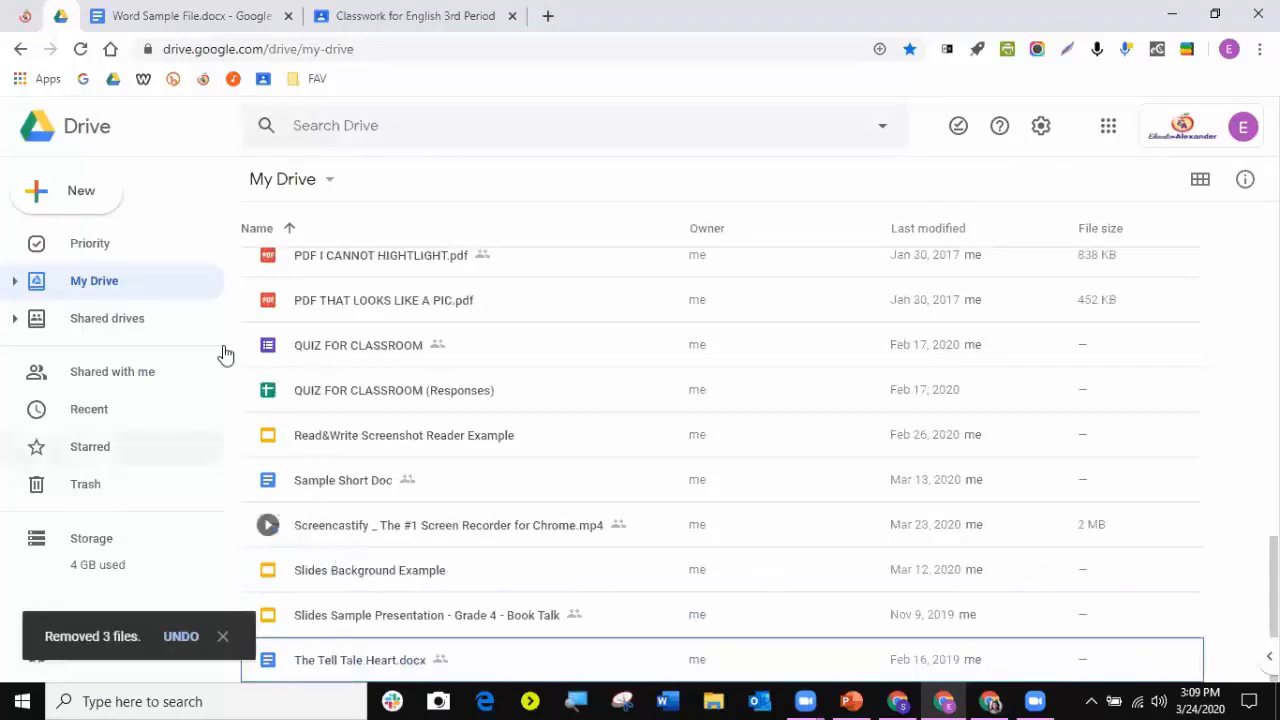
- Search Drive for "ocr" and open the OCR Example folder
{"action": "left_click", "coordinate": [420, 124]}
{"action": "type", "text": "ocr"}
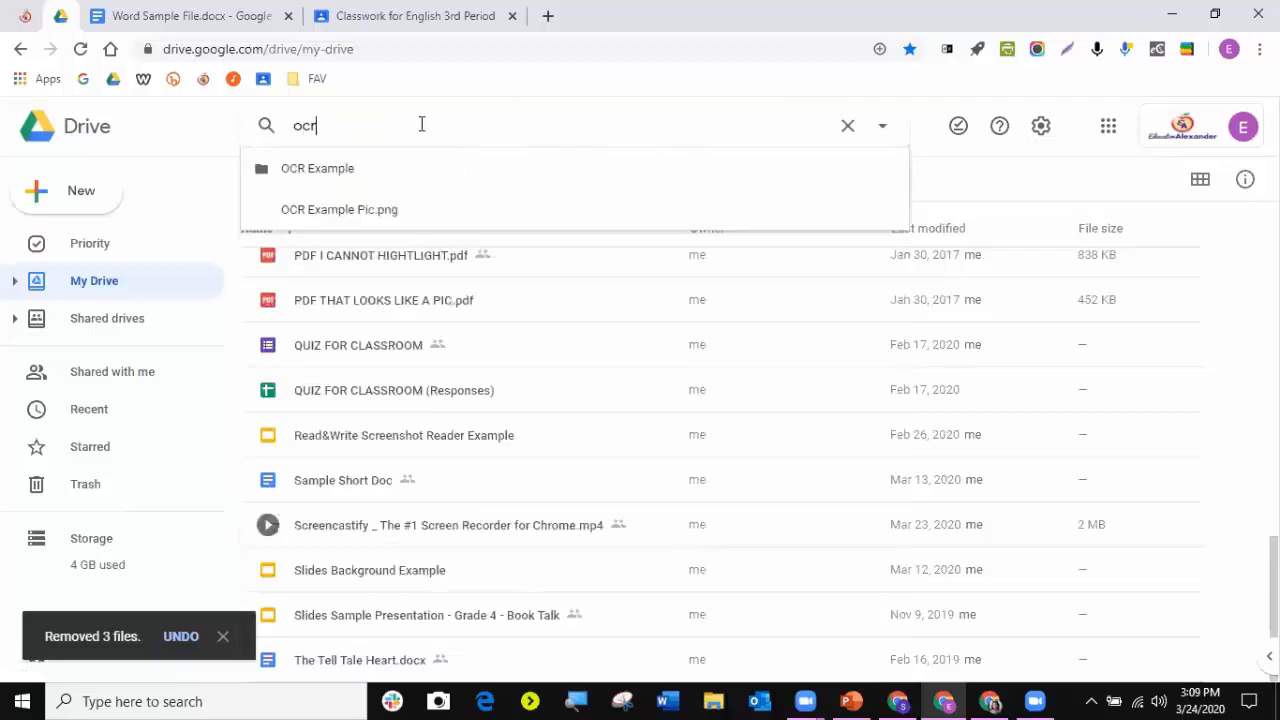
{"action": "left_click", "coordinate": [355, 171]}
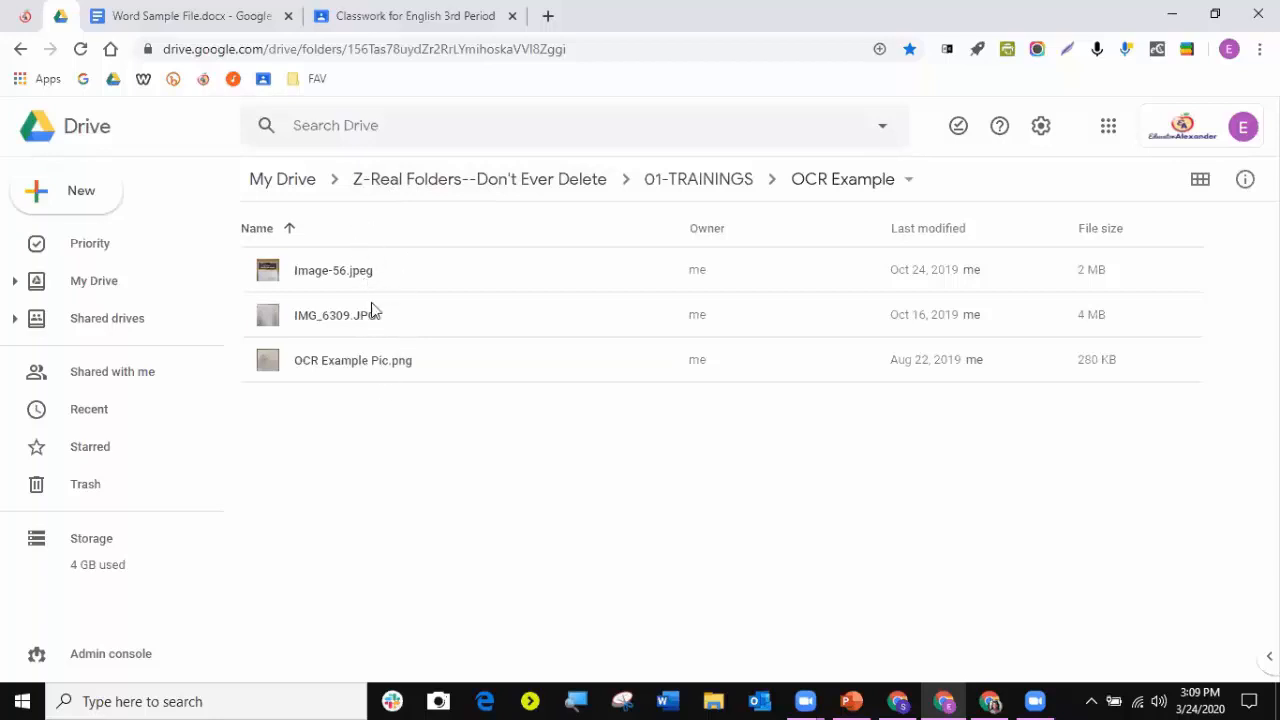
{"action": "left_click", "coordinate": [73, 204]}
{"action": "left_click", "coordinate": [420, 551]}
- Preview Image-56.jpeg, examine OCR Example Pic.png at a larger zoom, and close the preview
{"action": "double_click", "coordinate": [324, 272]}
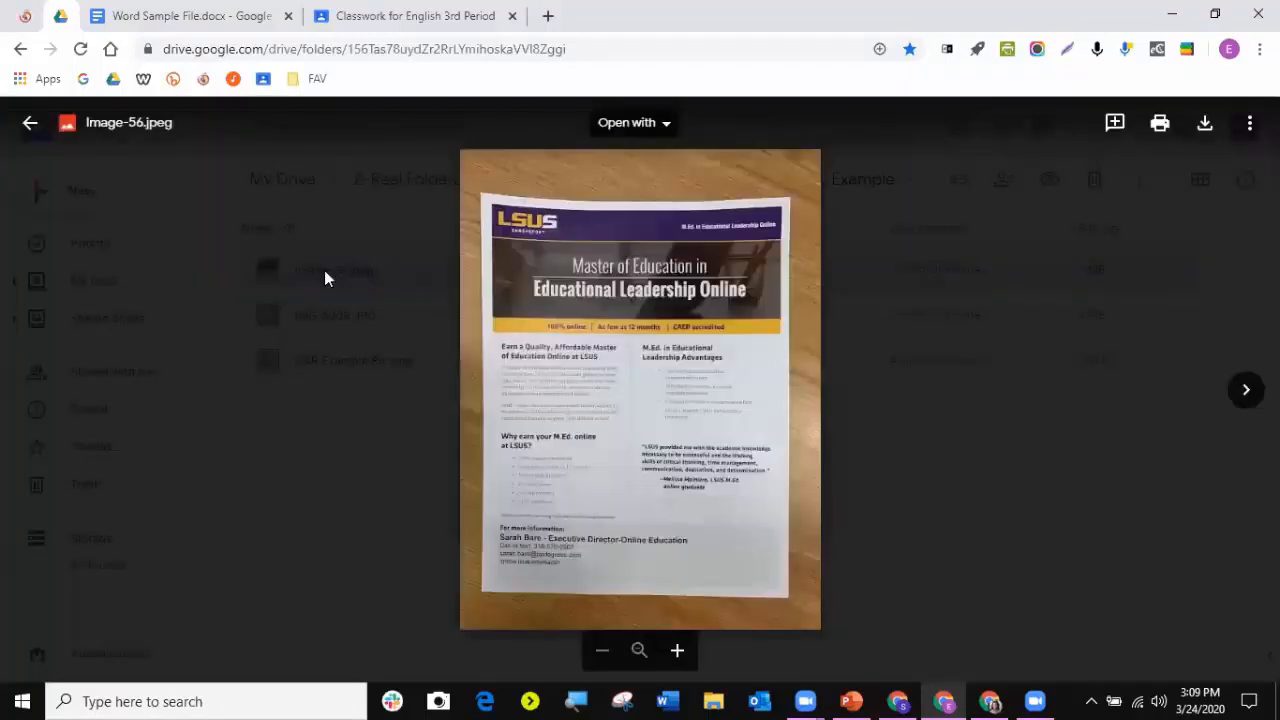
{"action": "left_click", "coordinate": [30, 124]}
{"action": "double_click", "coordinate": [340, 358]}
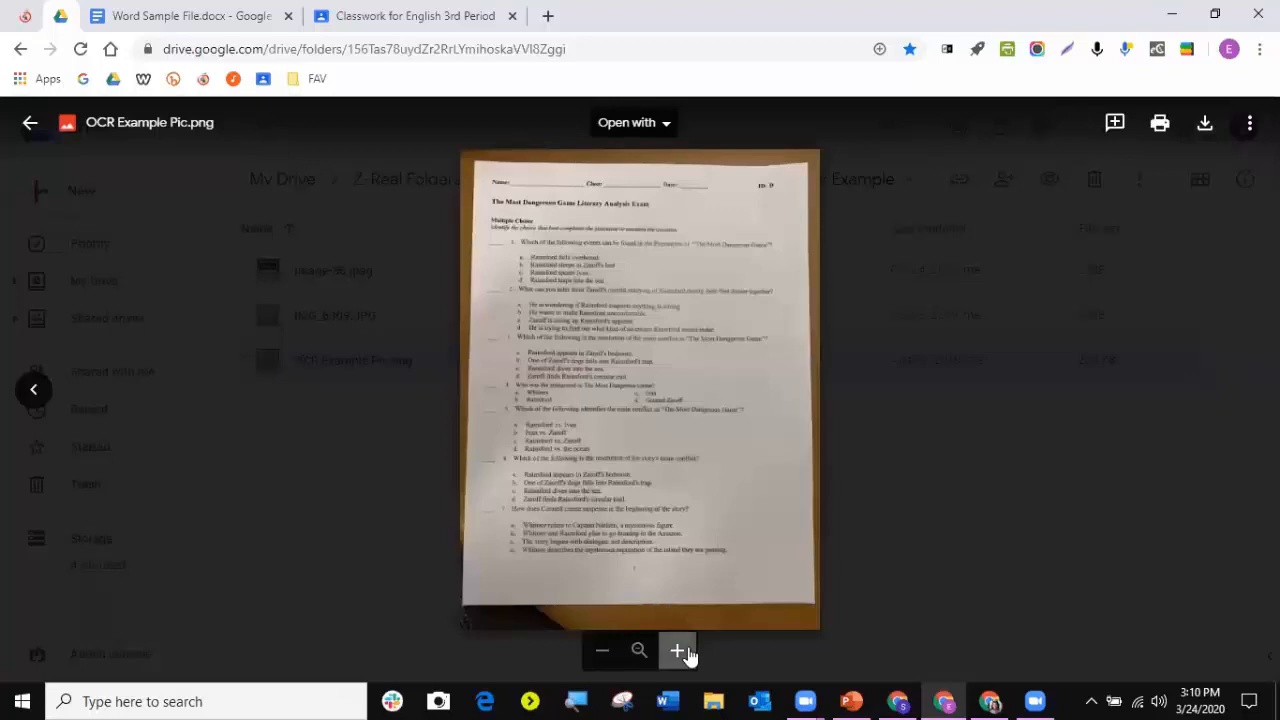
{"action": "left_click", "coordinate": [678, 651]}
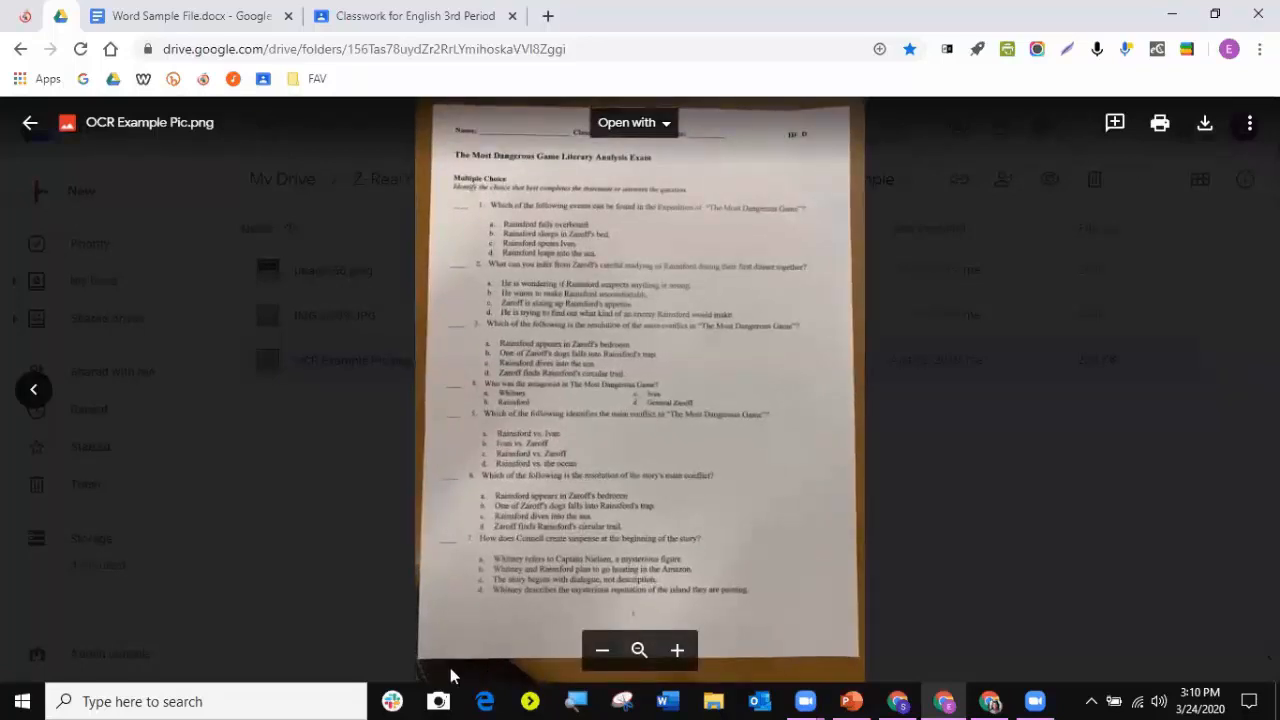
{"action": "left_click", "coordinate": [678, 651]}
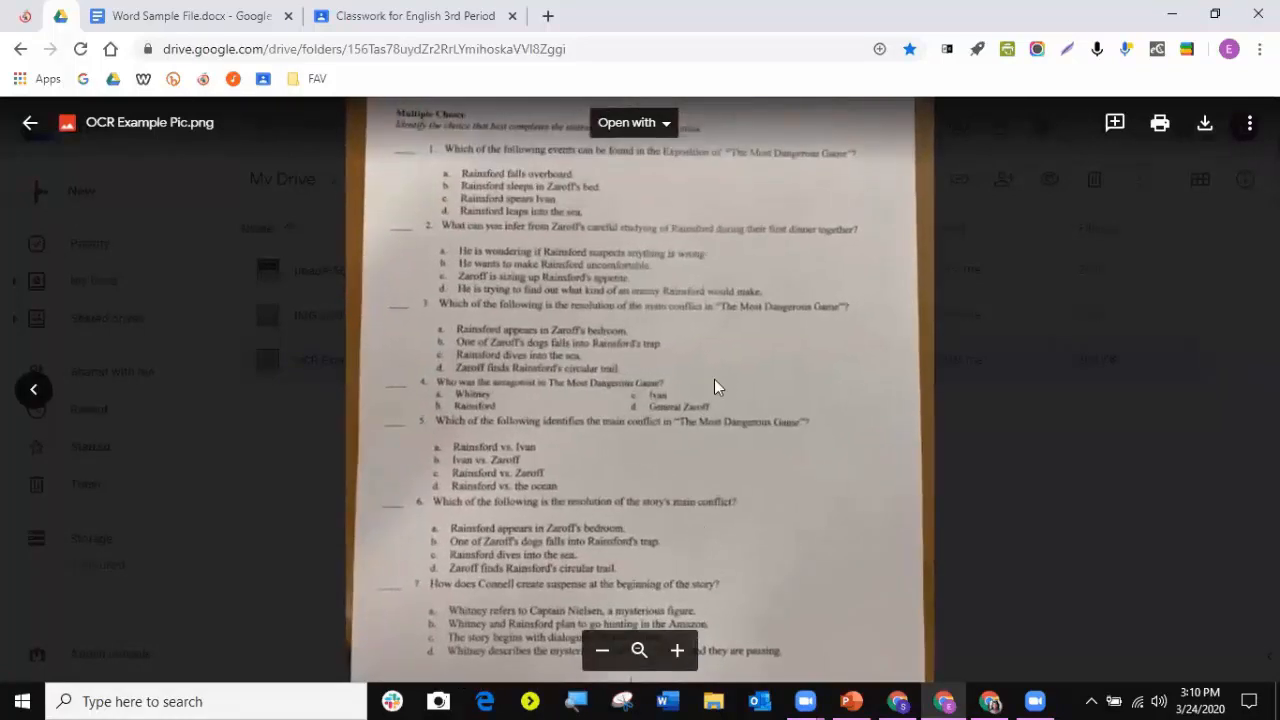
{"action": "left_click_drag", "start_coordinate": [712, 242], "coordinate": [712, 142]}
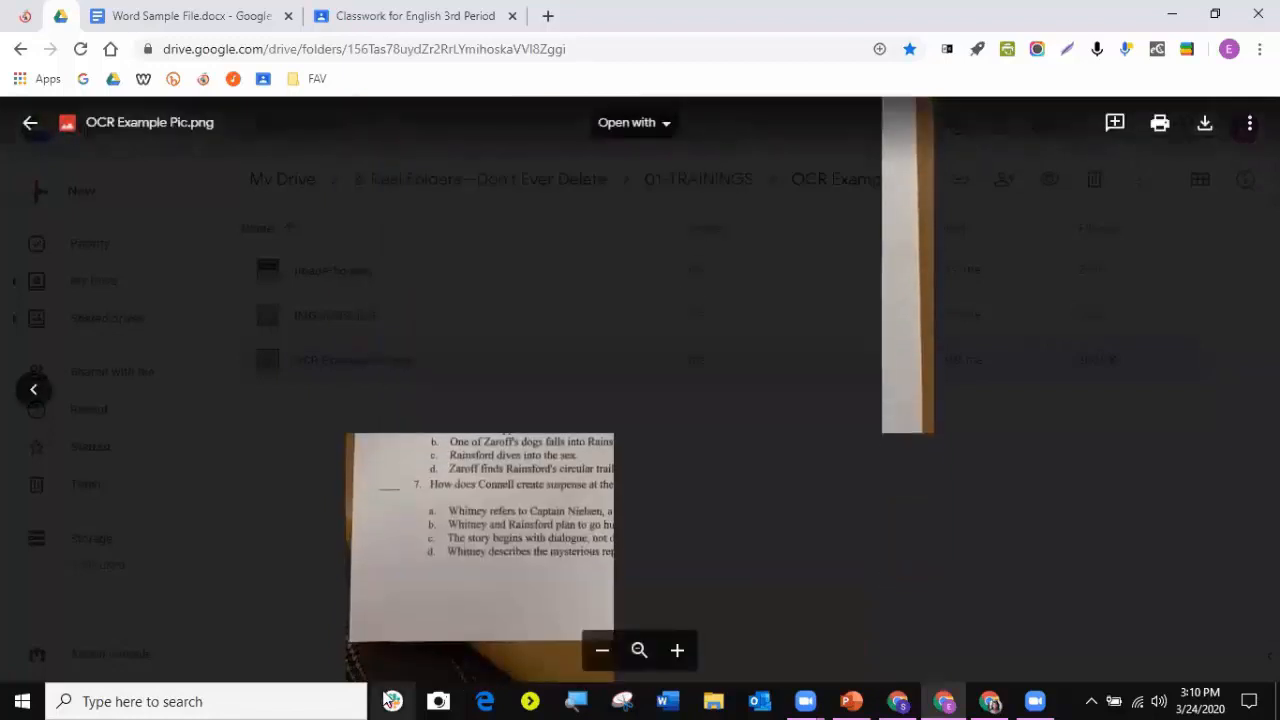
{"action": "left_click_drag", "start_coordinate": [907, 323], "coordinate": [917, 537]}
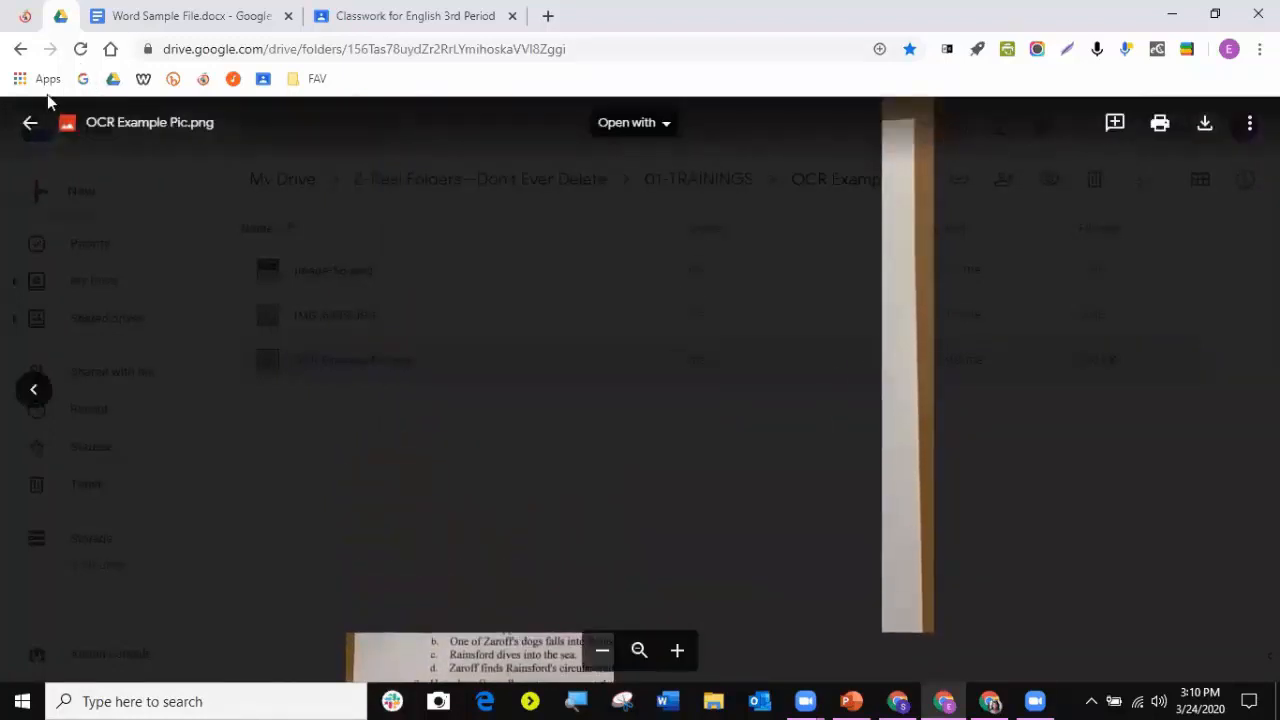
{"action": "left_click", "coordinate": [31, 124]}
- Preview OCR Example Pic.png again, enlarge it to read the exam questions, and return to the folder
{"action": "double_click", "coordinate": [443, 358]}
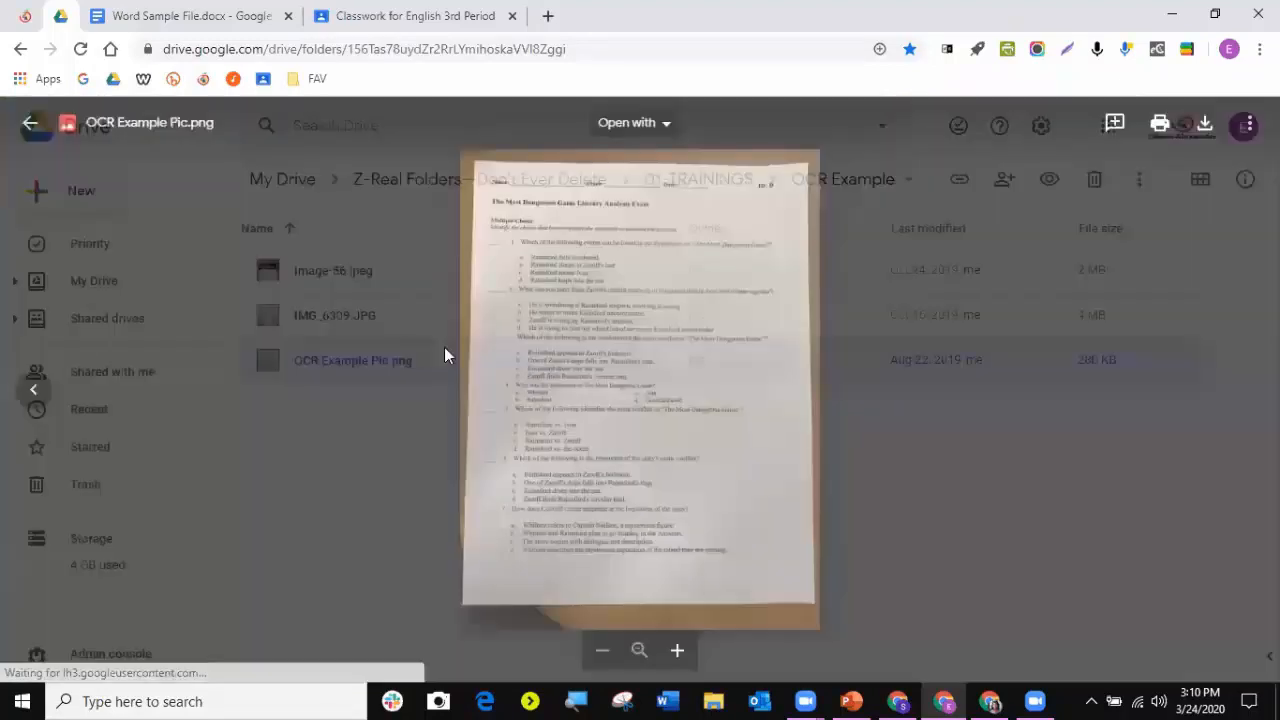
{"action": "left_click", "coordinate": [677, 650]}
{"action": "left_click", "coordinate": [677, 652]}
{"action": "left_click", "coordinate": [677, 652]}
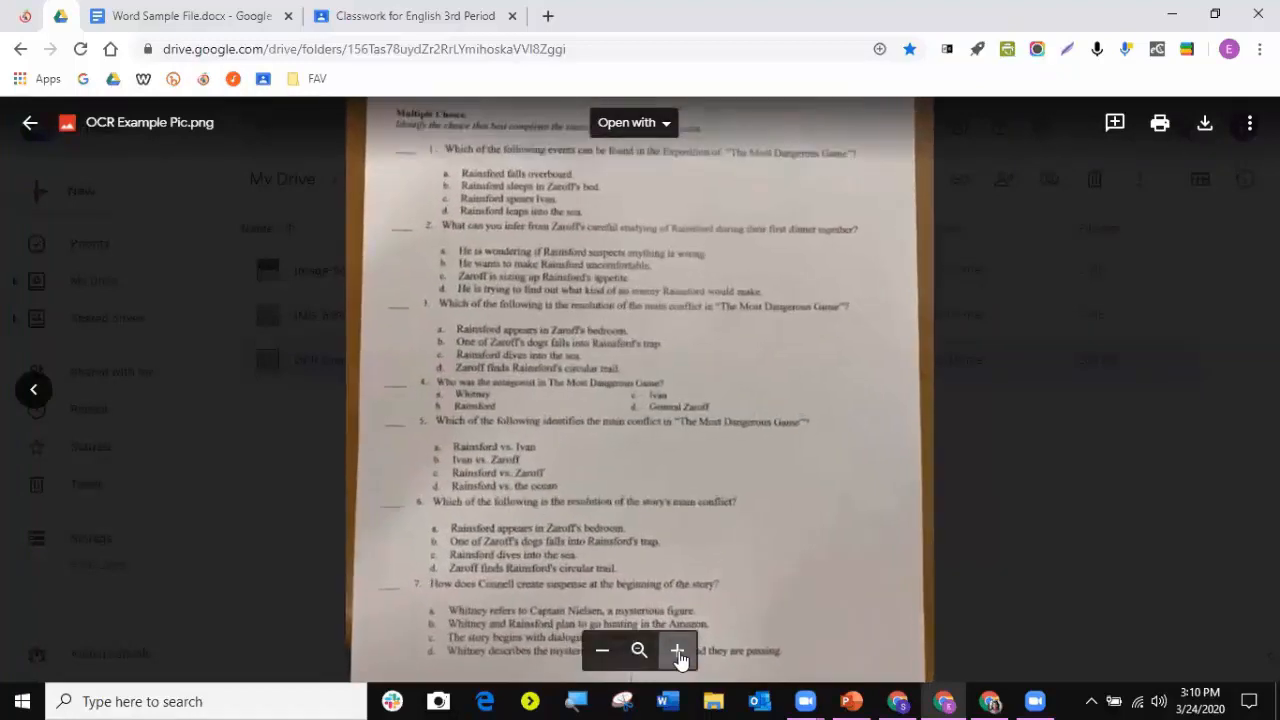
{"action": "left_click", "coordinate": [30, 122]}
- Preview the handwritten notes in IMG_6309.JPG and the flyer in Image-56.jpeg, closing each preview
{"action": "double_click", "coordinate": [418, 319]}
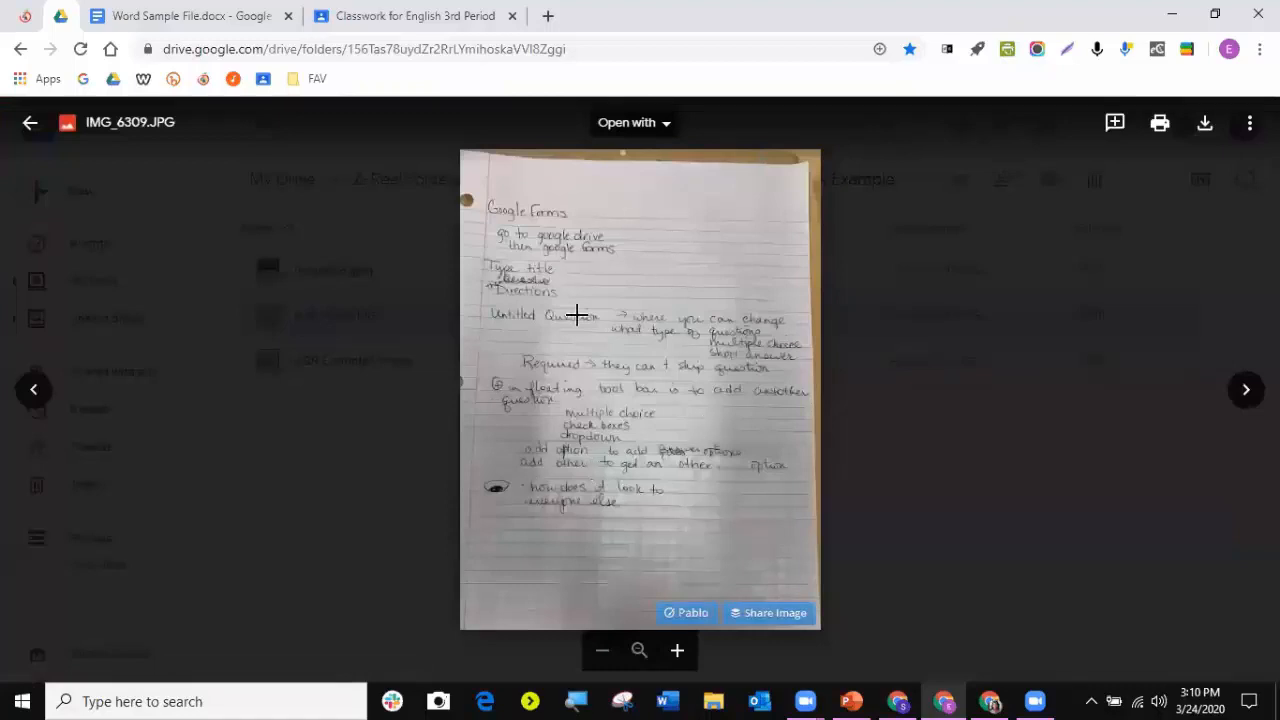
{"action": "left_click", "coordinate": [30, 124]}
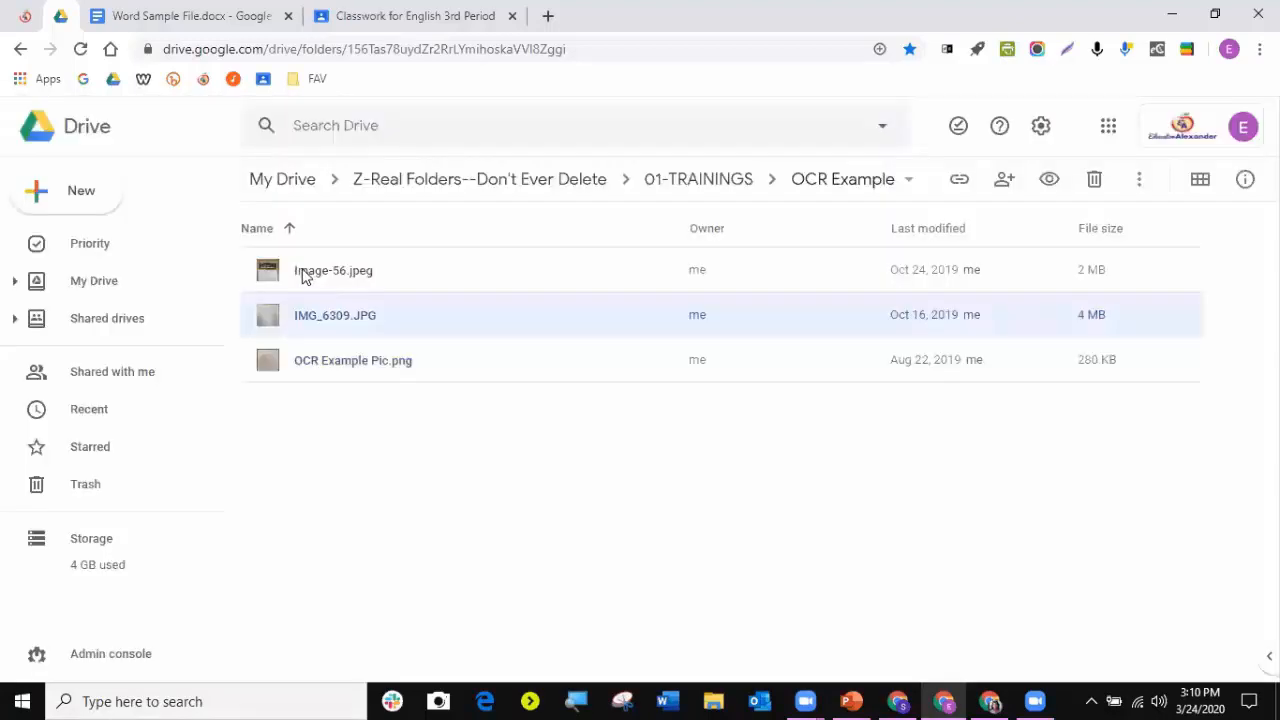
{"action": "double_click", "coordinate": [312, 274]}
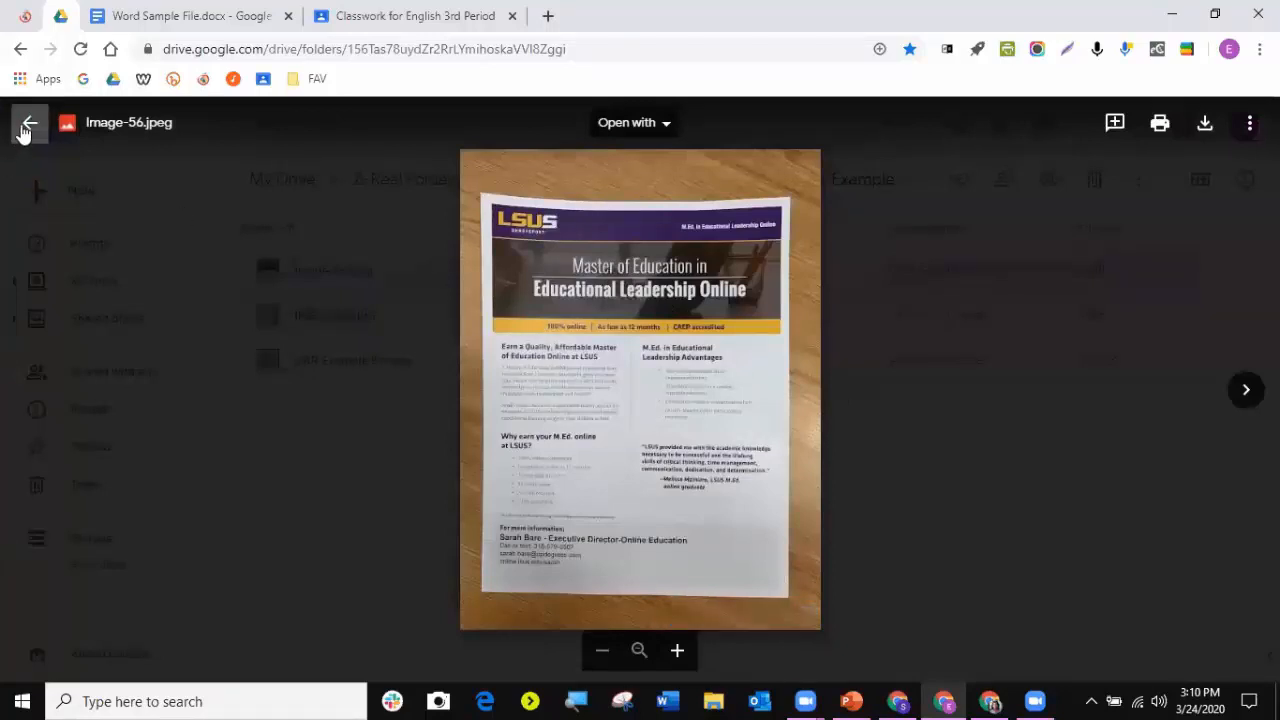
{"action": "left_click", "coordinate": [26, 126]}
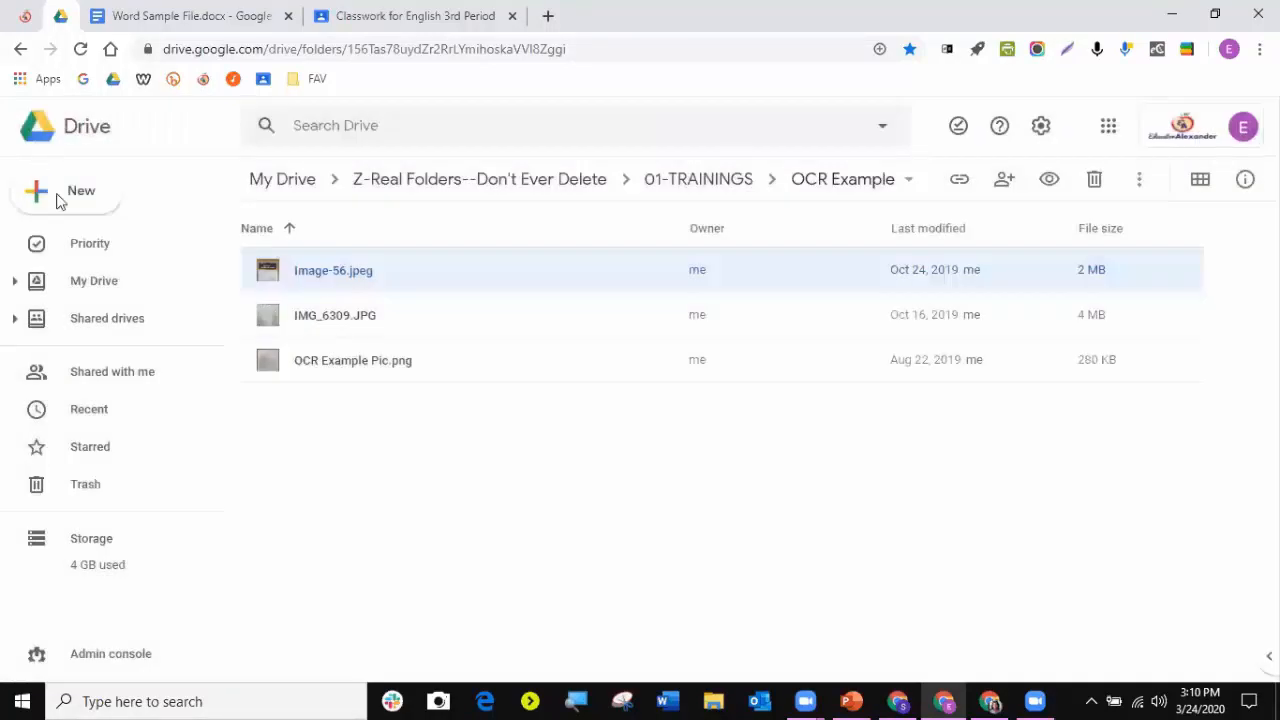
- Open OCR Example Pic.png with Google Docs and return to the OCR Example folder in Drive
{"action": "left_click", "coordinate": [369, 385]}
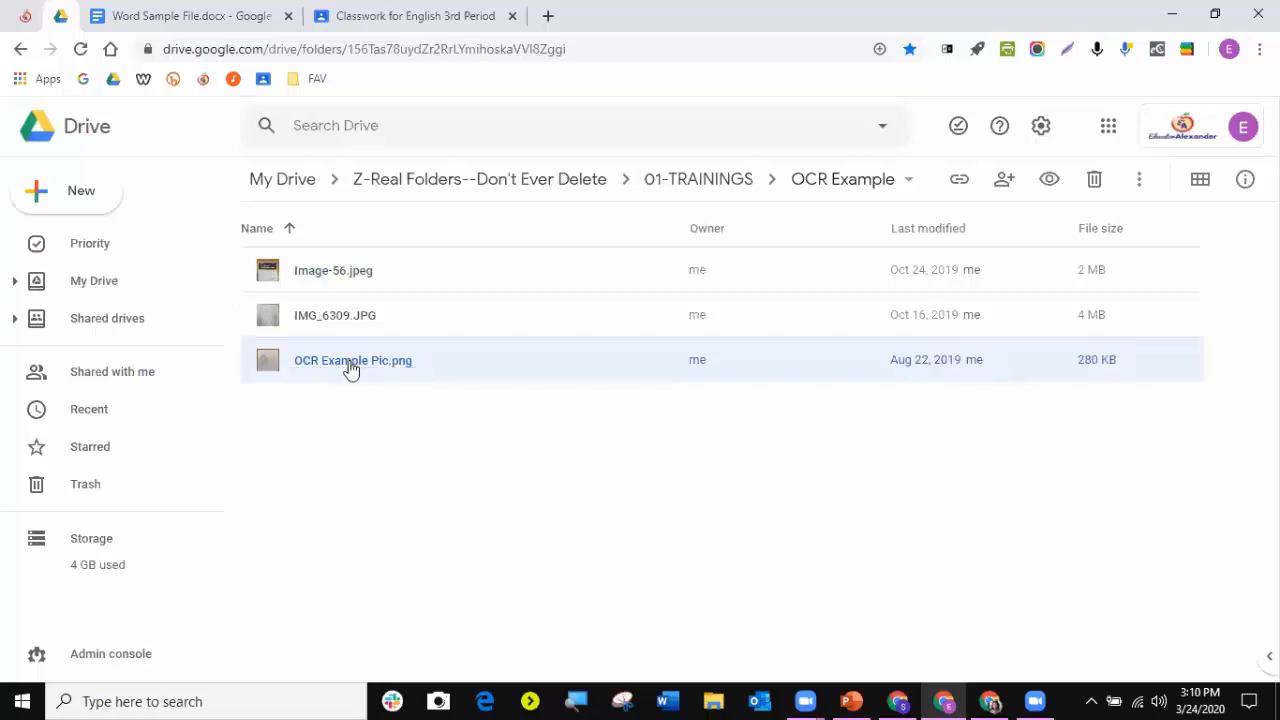
{"action": "right_click", "coordinate": [350, 369]}
{"action": "mouse_move", "coordinate": [400, 249]}
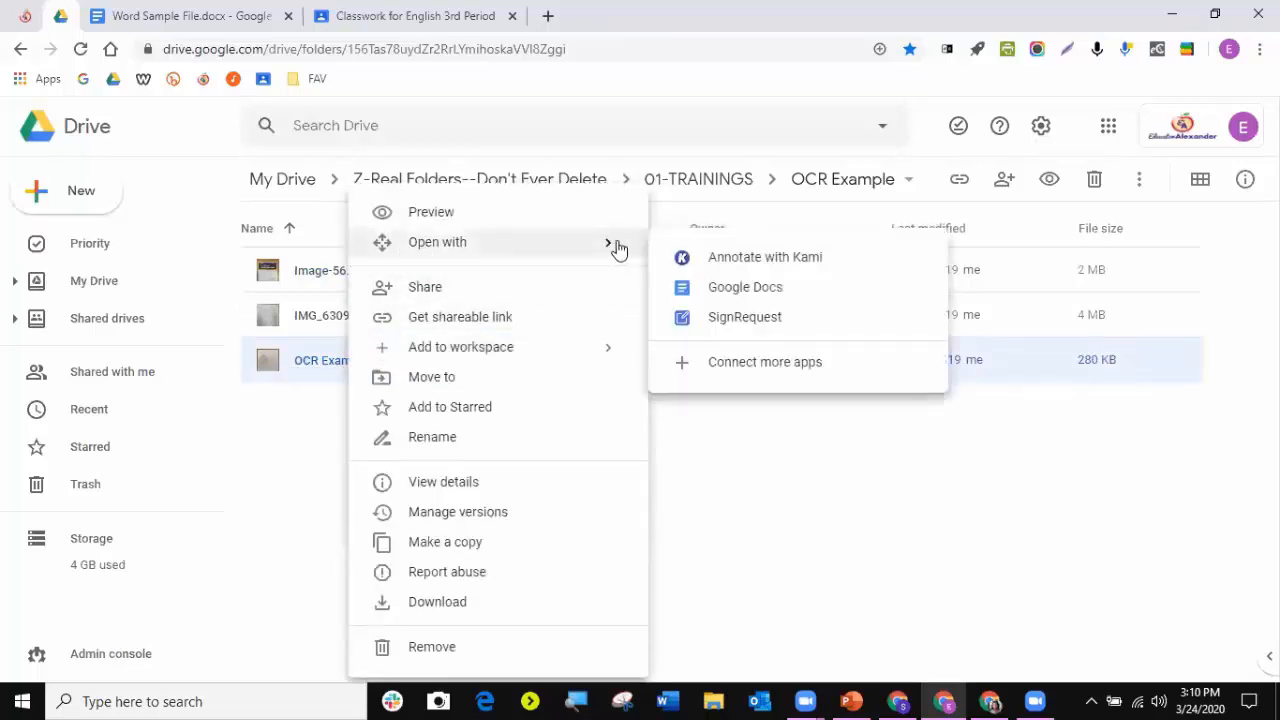
{"action": "left_click", "coordinate": [729, 287]}
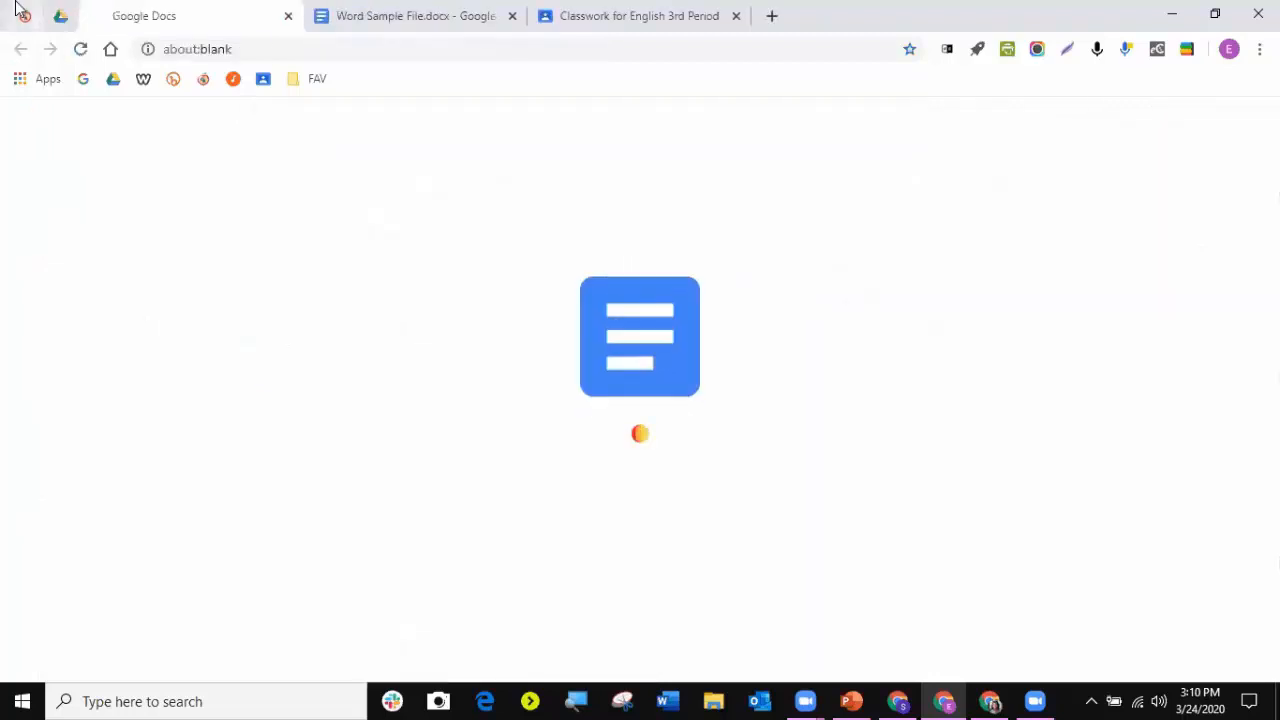
{"action": "left_click", "coordinate": [60, 15]}
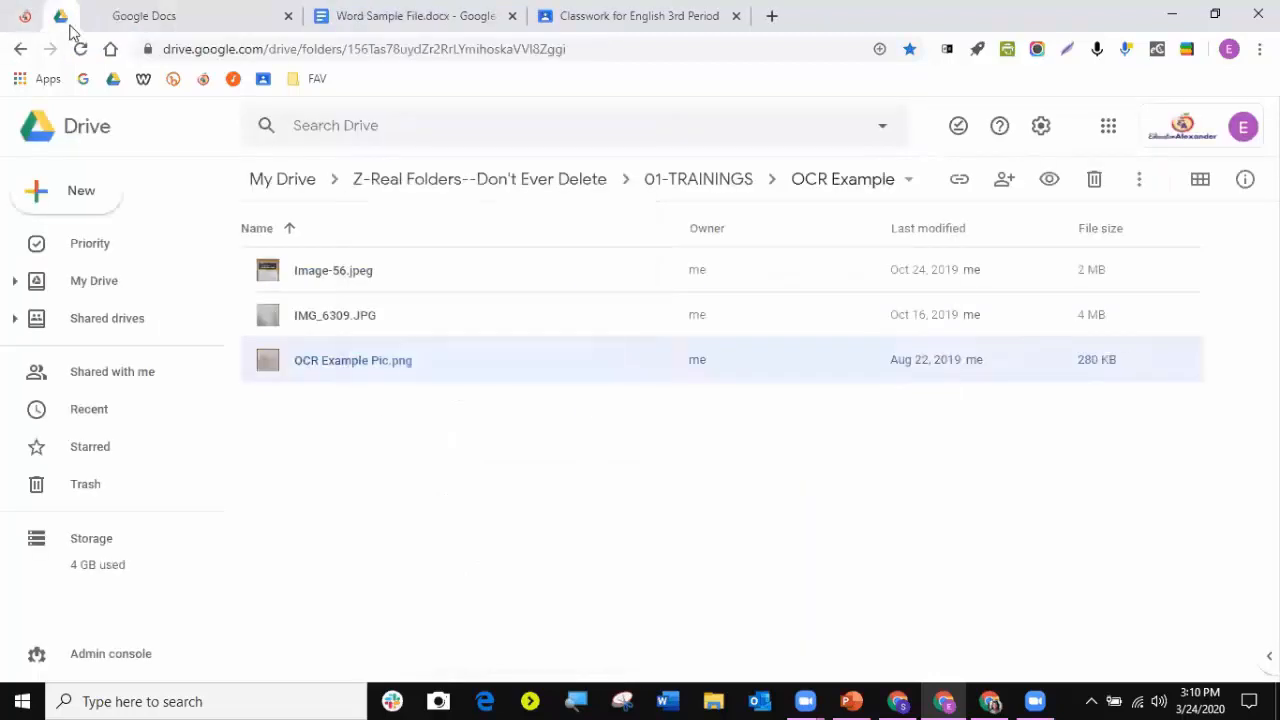
- Preview IMG_6309.JPG, check which apps the preview offers for opening it, and close the preview
{"action": "double_click", "coordinate": [350, 333]}
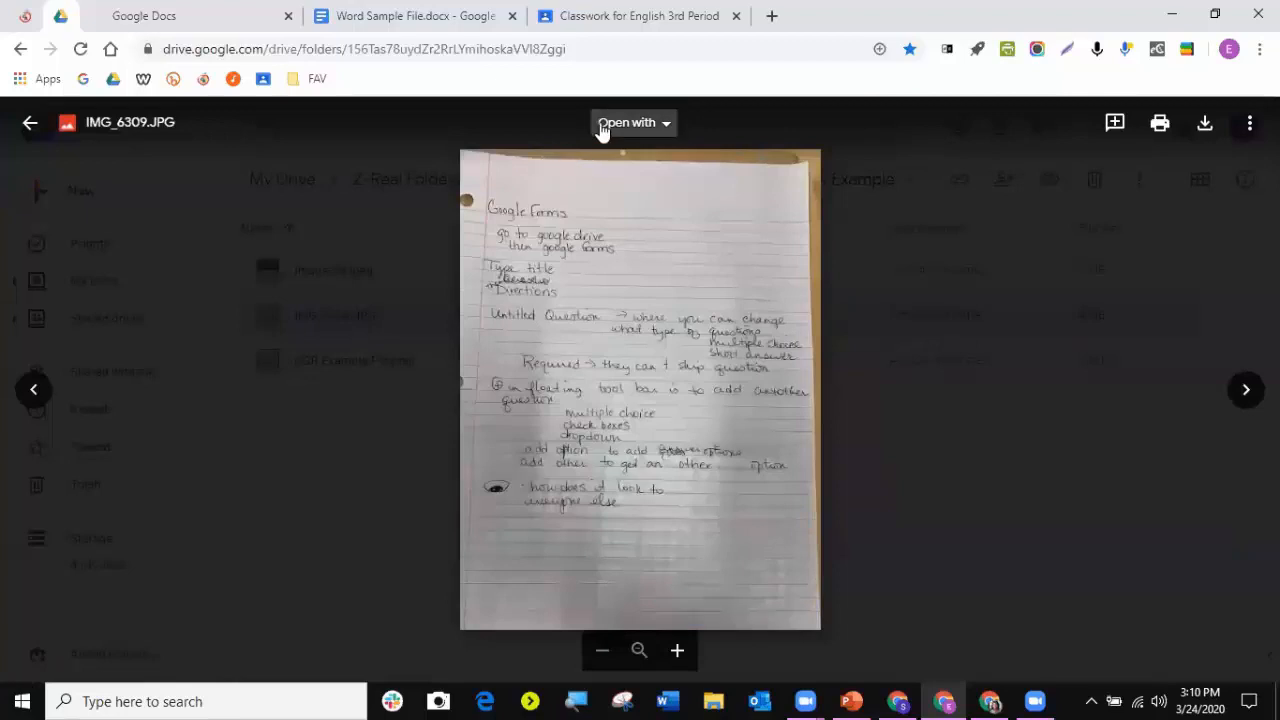
{"action": "left_click", "coordinate": [601, 124]}
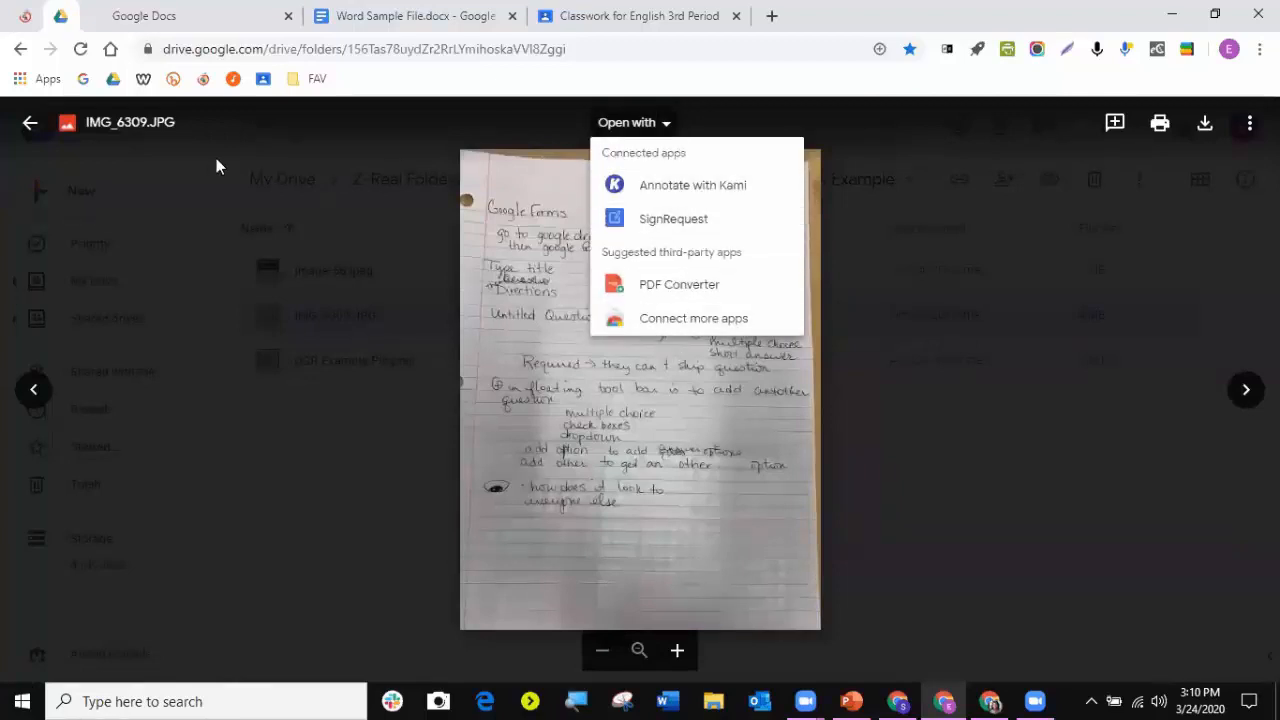
{"action": "left_click", "coordinate": [30, 122]}
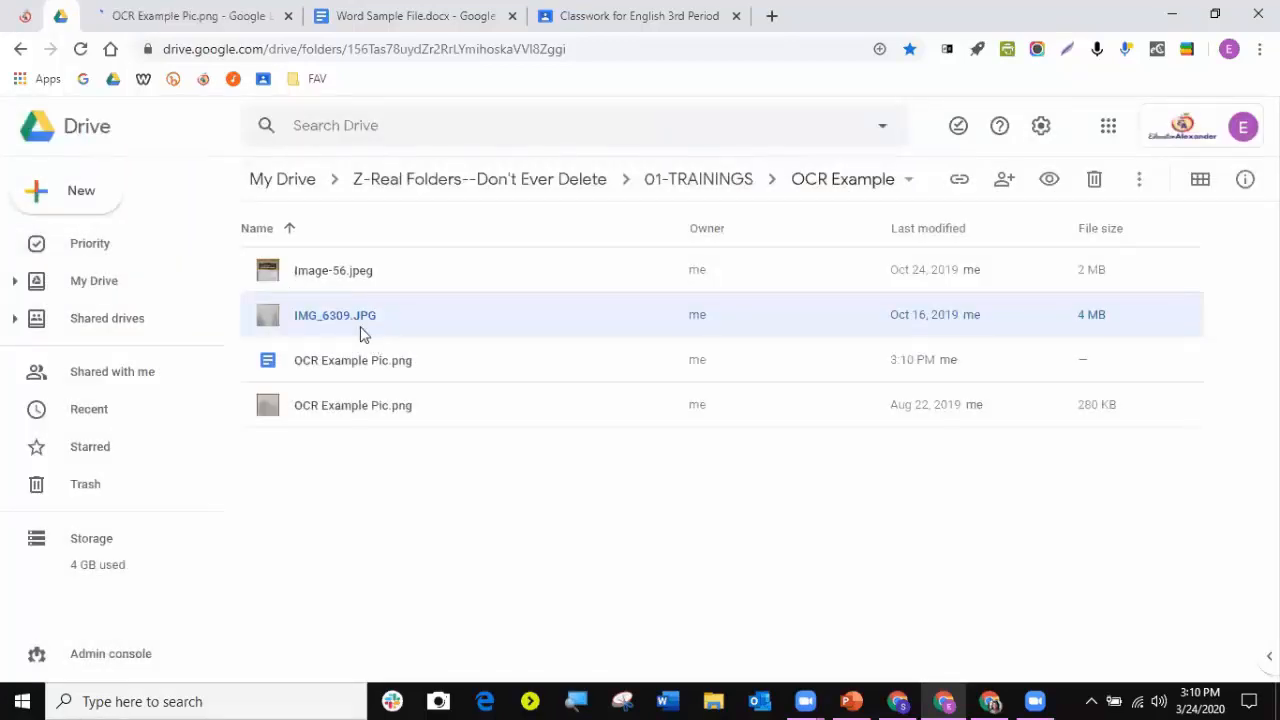
- Open IMG_6309.JPG with Google Docs and return to the OCR Example folder in Drive
{"action": "right_click", "coordinate": [362, 333]}
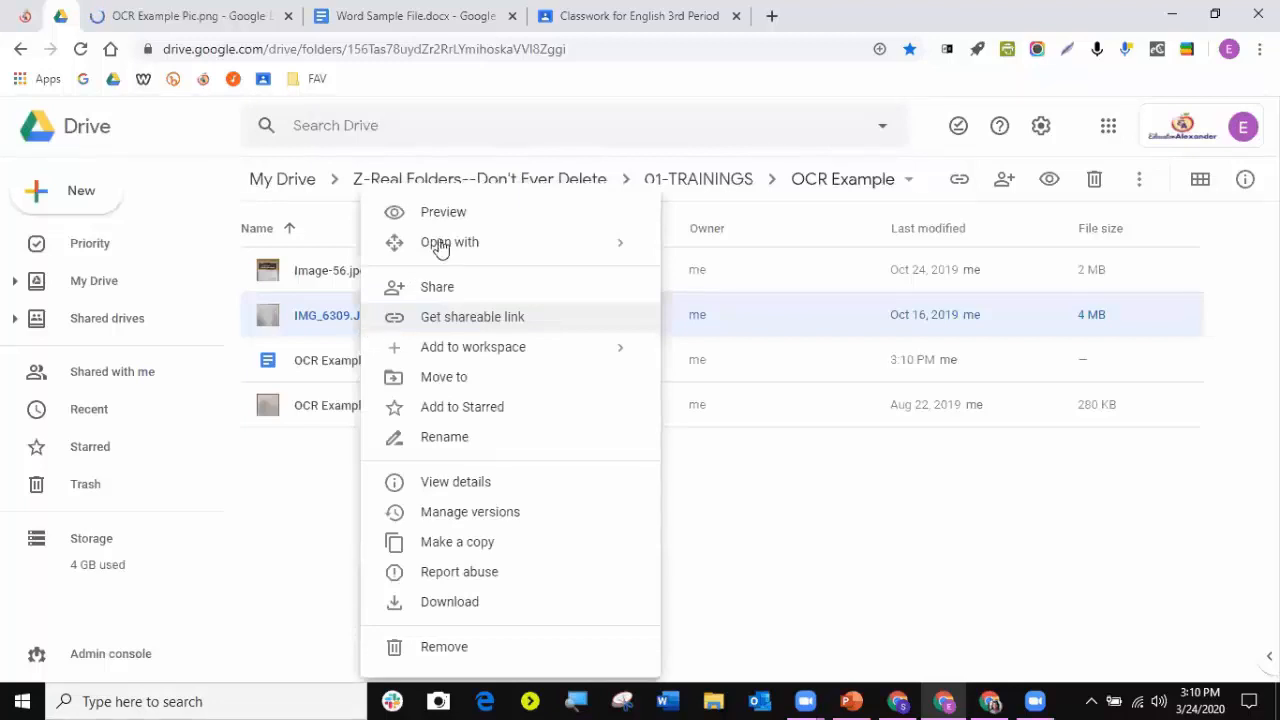
{"action": "mouse_move", "coordinate": [441, 246]}
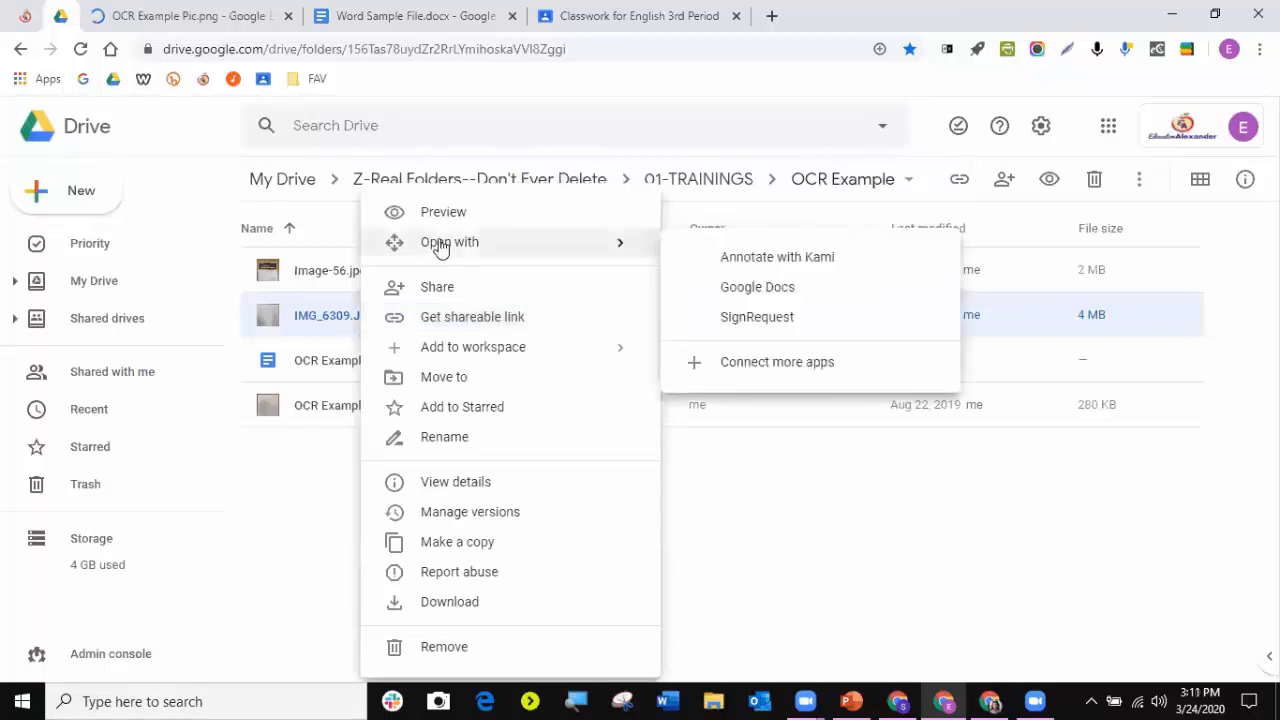
{"action": "left_click", "coordinate": [733, 292]}
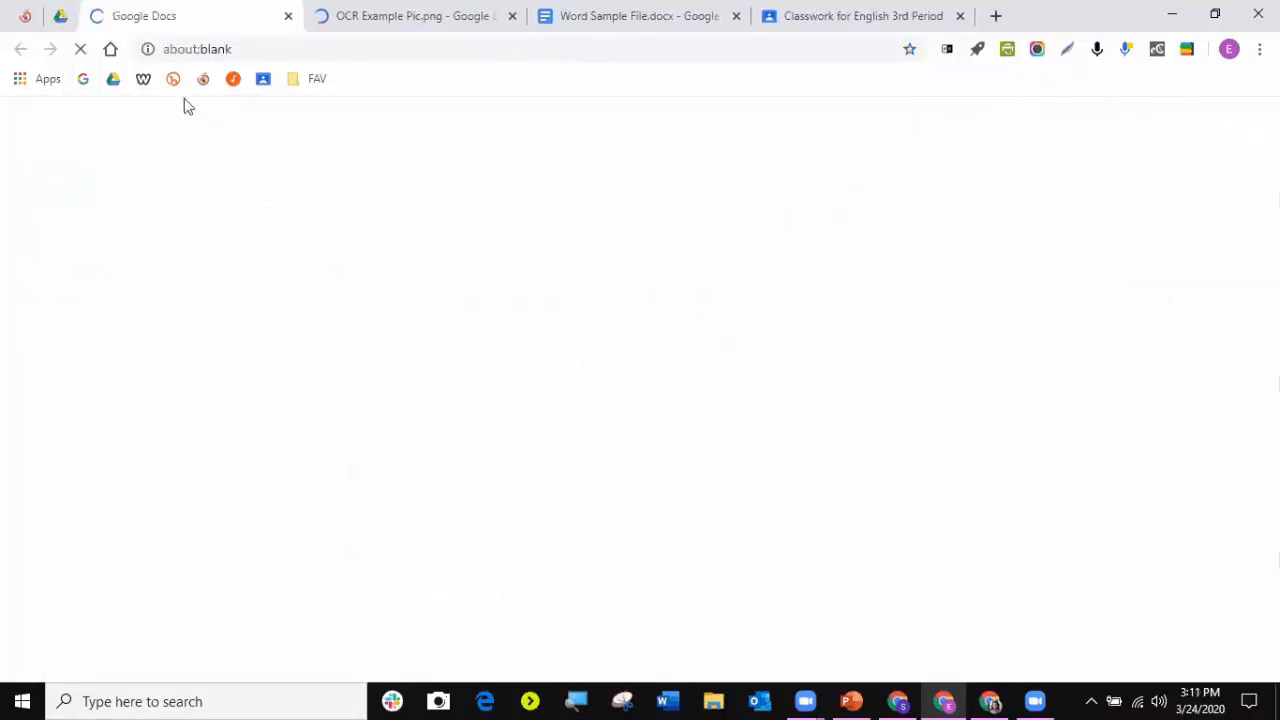
{"action": "left_click", "coordinate": [63, 20]}
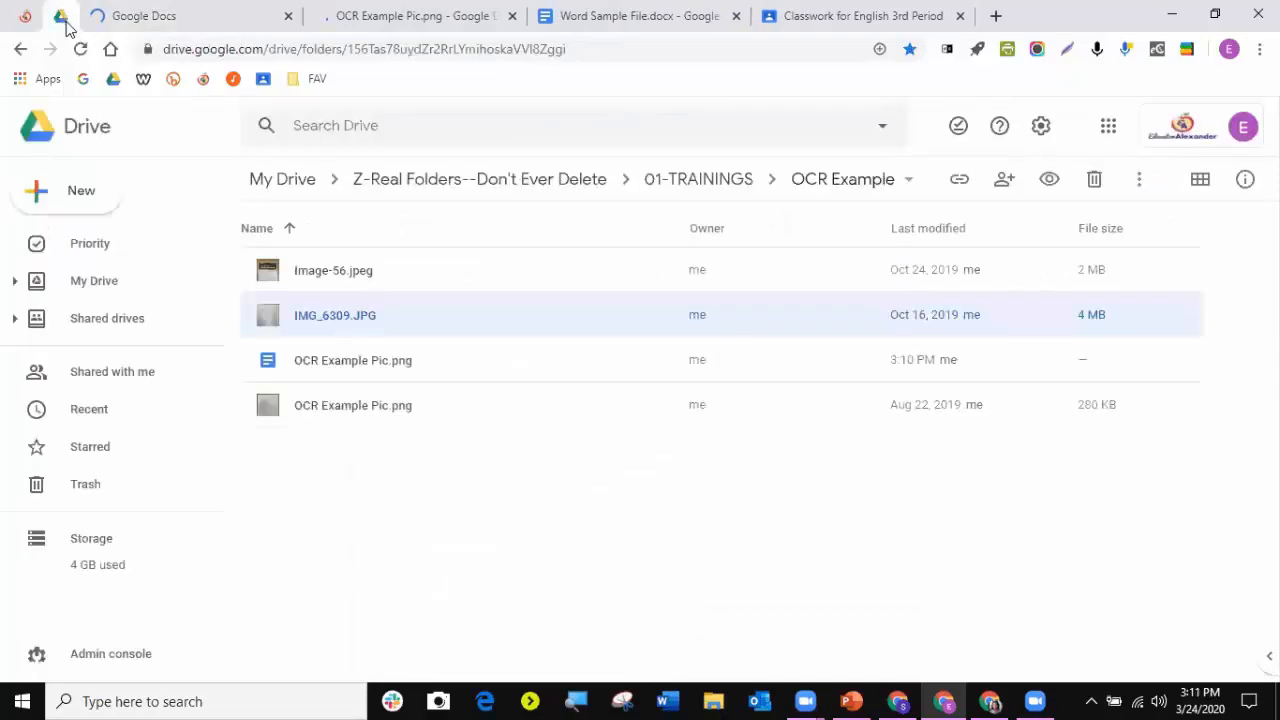
- Open Image-56.jpeg with Google Docs, and close the Classwork for English 3rd Period and Word Sample File.docx tabs
{"action": "right_click", "coordinate": [332, 276]}
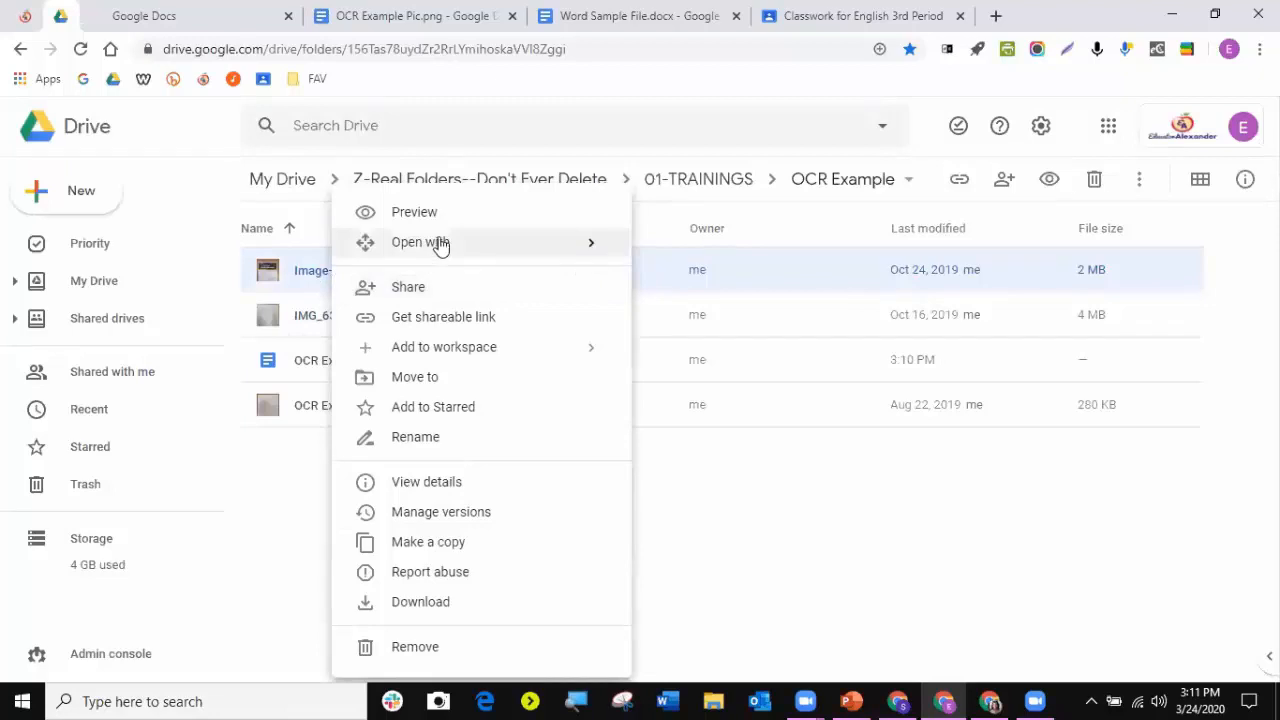
{"action": "mouse_move", "coordinate": [440, 247]}
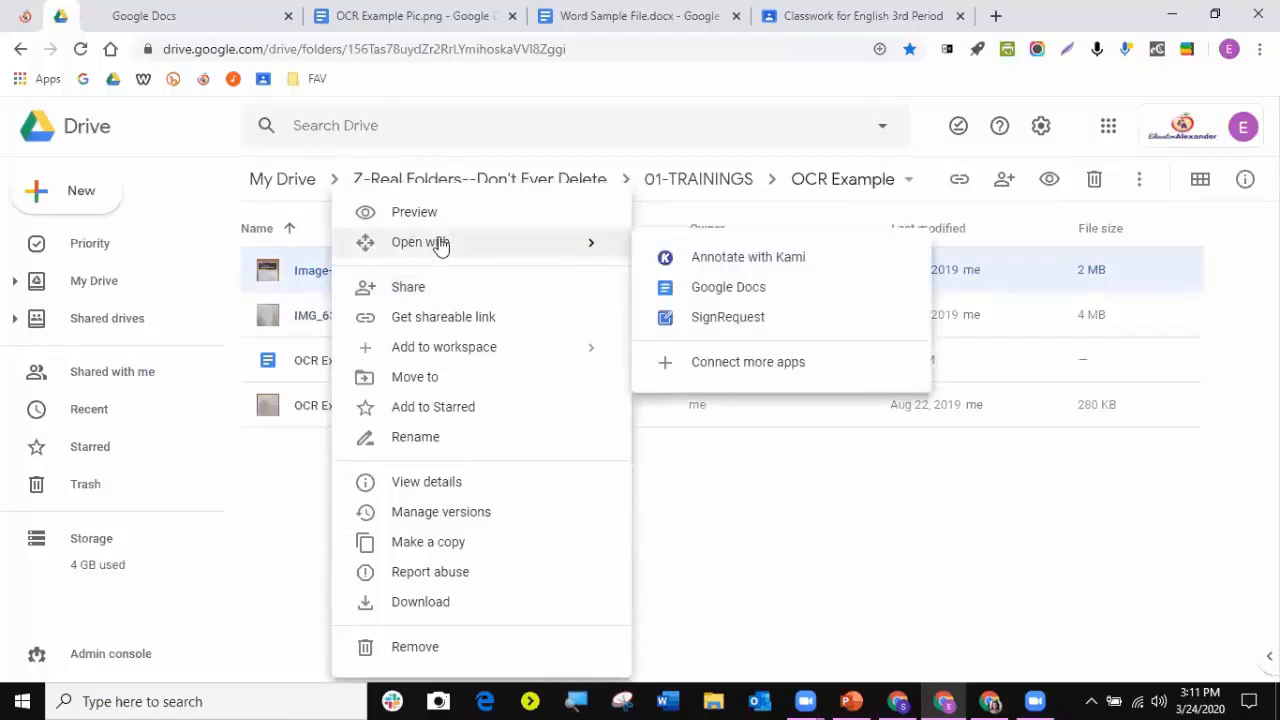
{"action": "left_click", "coordinate": [714, 290]}
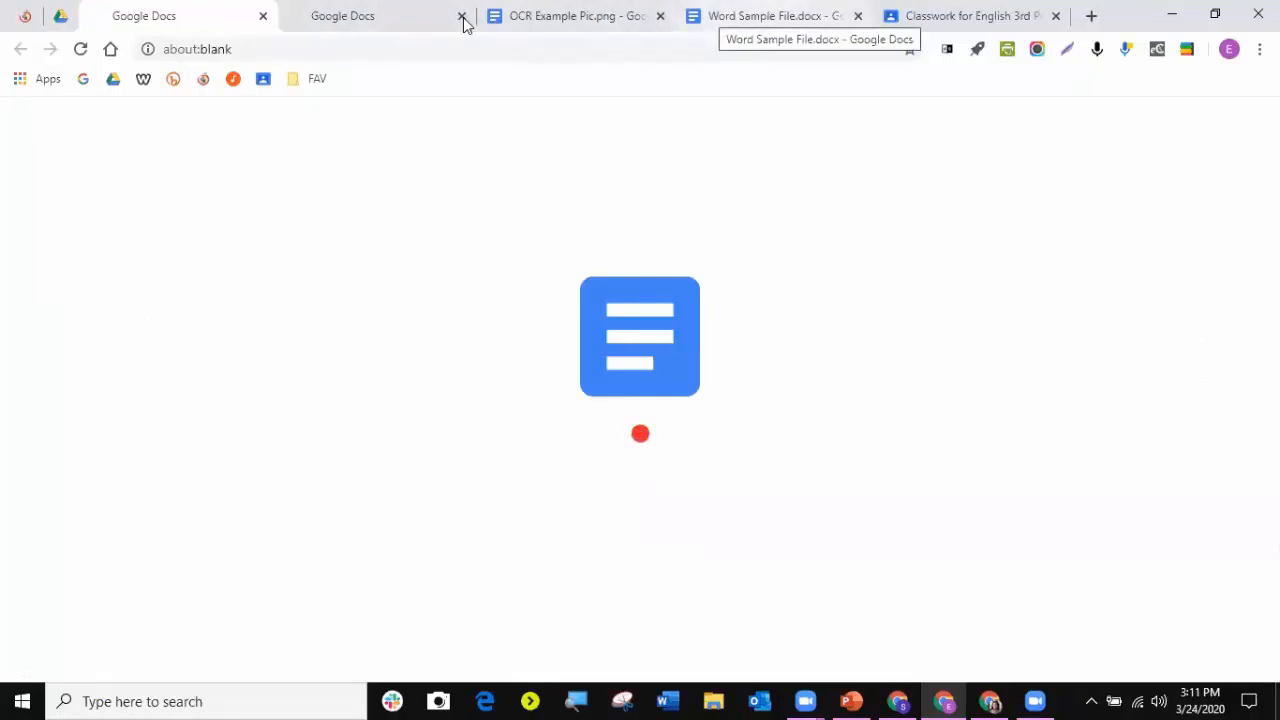
{"action": "left_click", "coordinate": [1056, 16]}
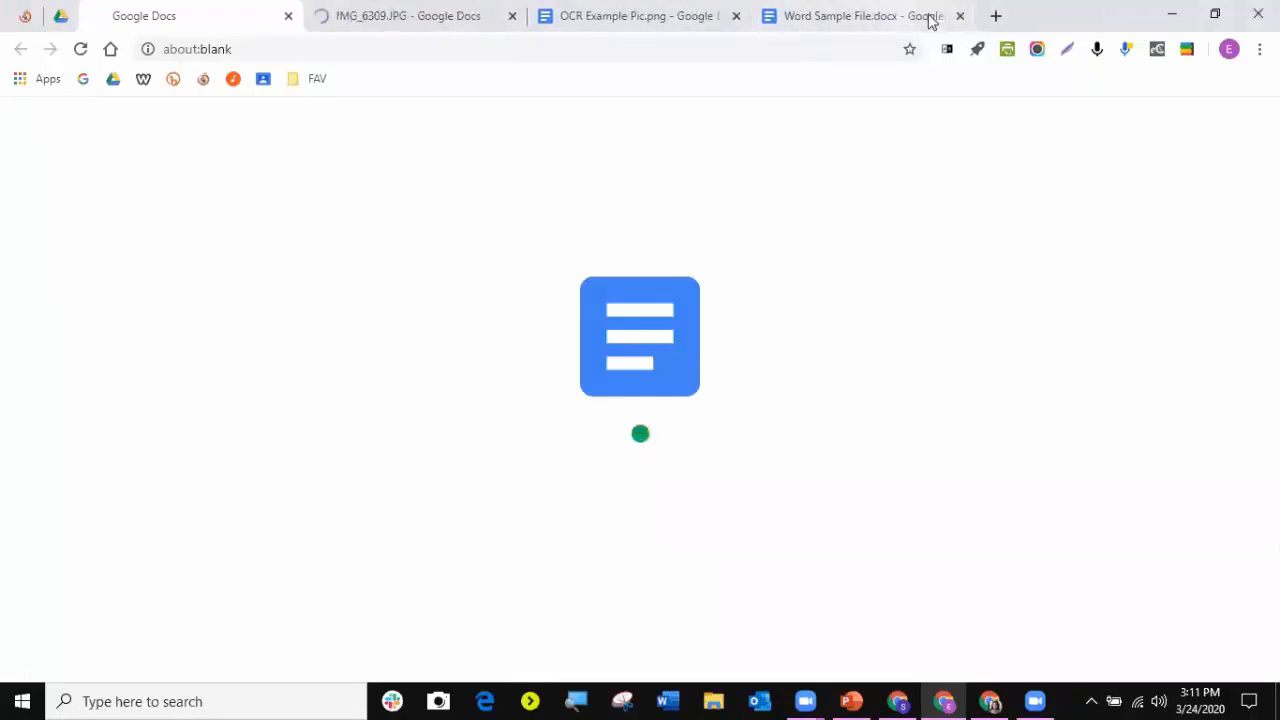
{"action": "left_click", "coordinate": [959, 16]}
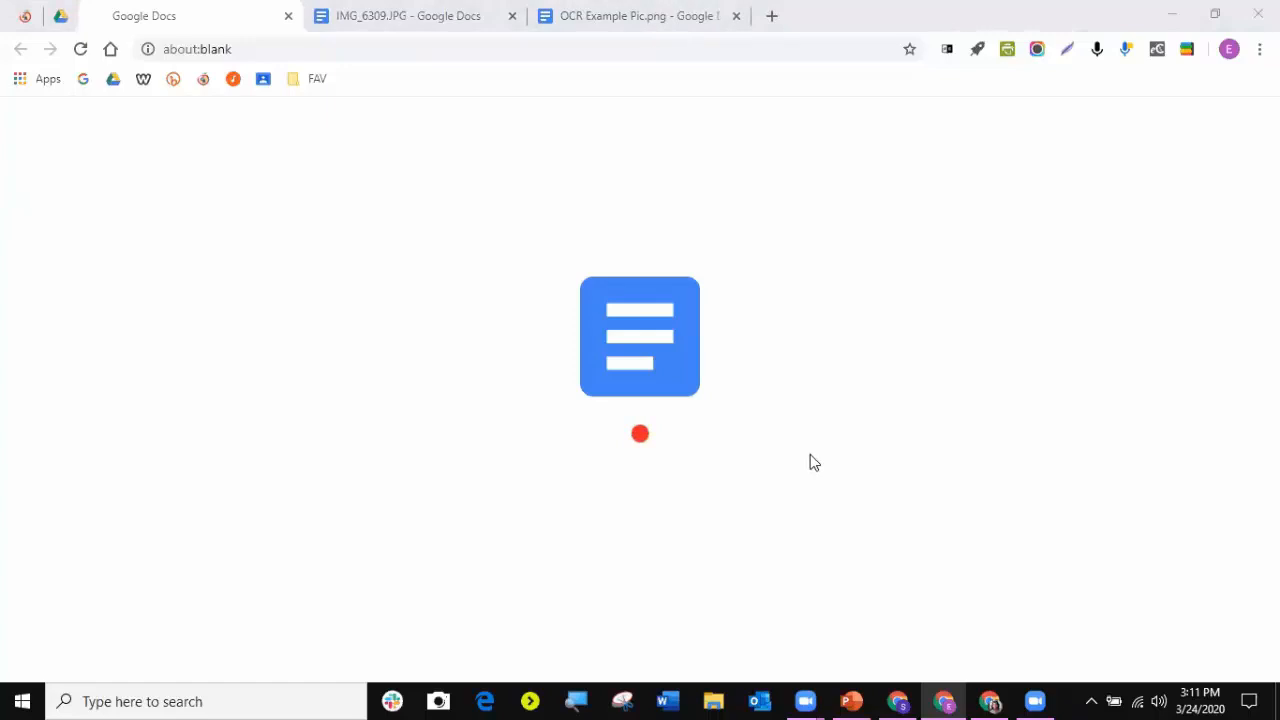
- Switch to the OCR Example Pic.png document, reload it, and examine the exam photo inserted above the text
{"action": "left_click", "coordinate": [592, 16]}
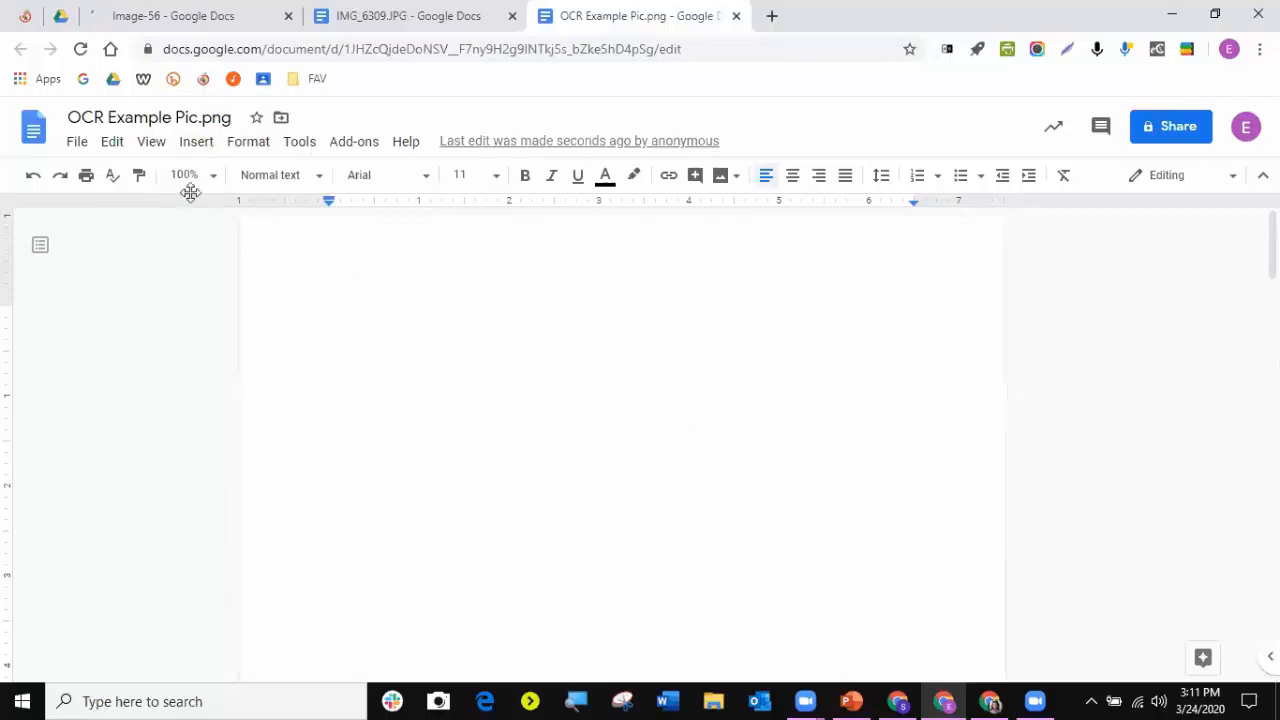
{"action": "left_click", "coordinate": [80, 50]}
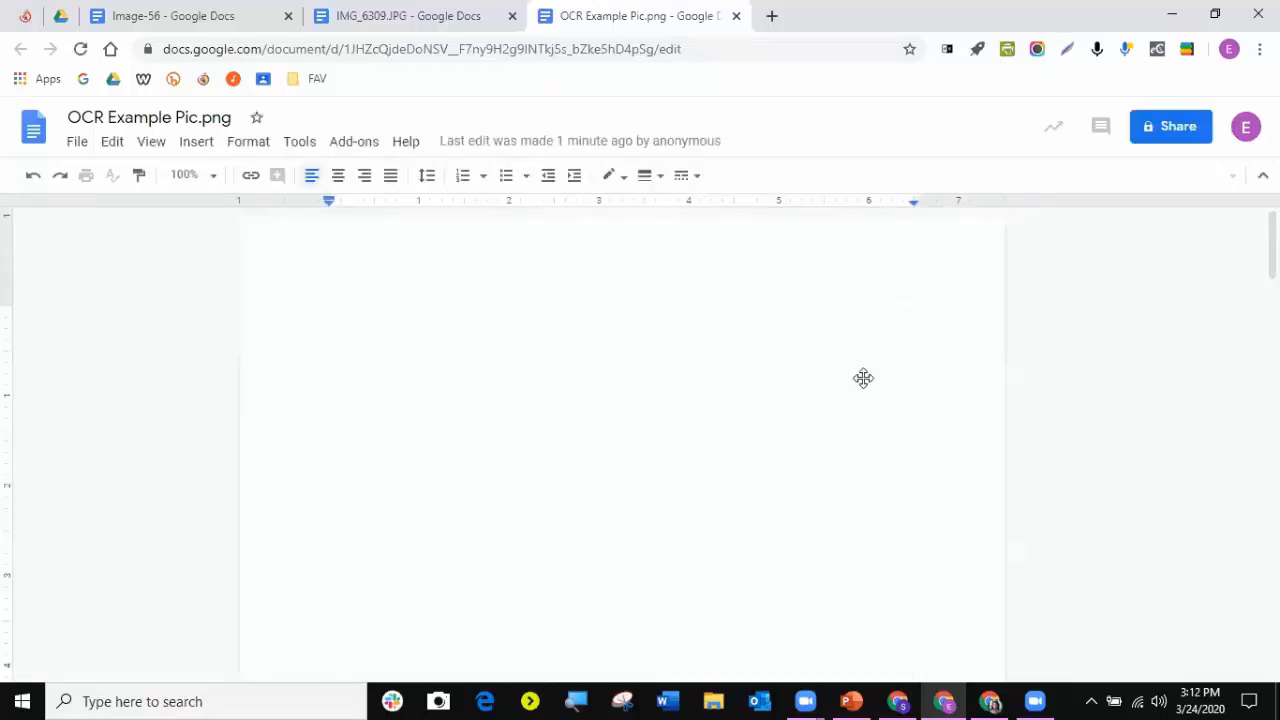
{"action": "left_click", "coordinate": [907, 388]}
{"action": "scroll", "coordinate": [908, 394], "scroll_direction": "down", "scroll_amount": 1}
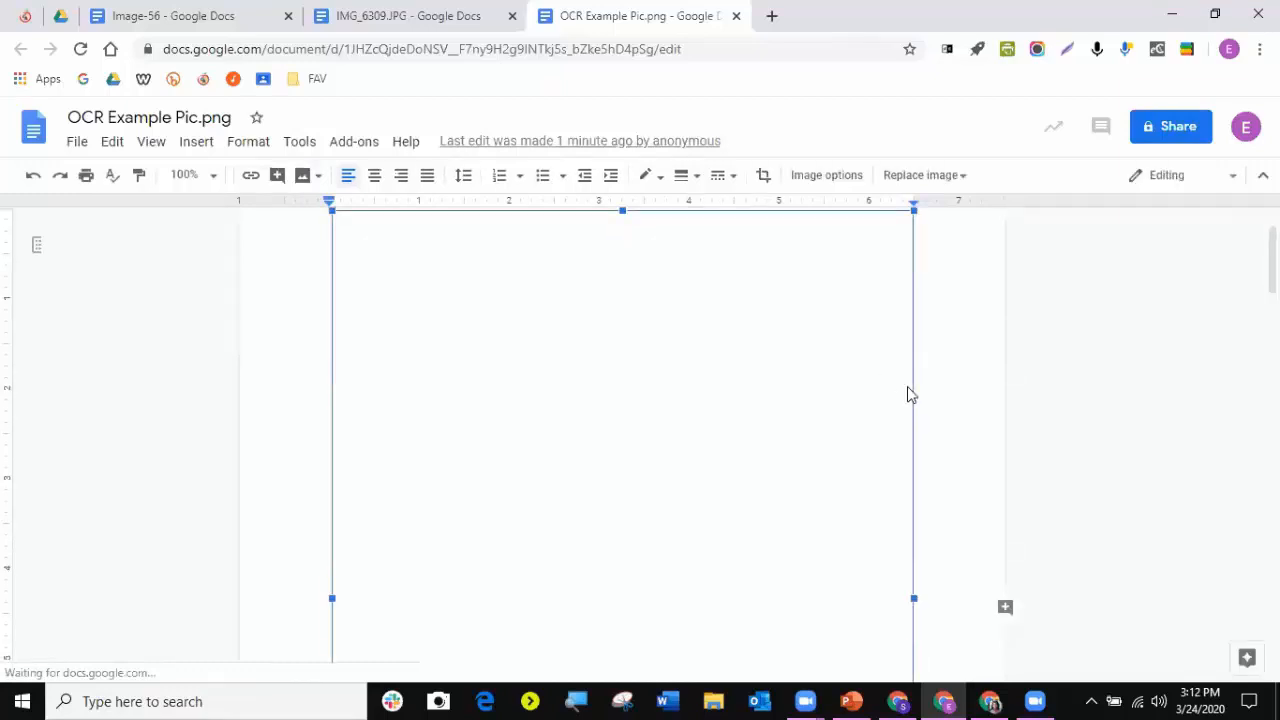
{"action": "scroll", "coordinate": [594, 289], "scroll_direction": "down", "scroll_amount": 2}
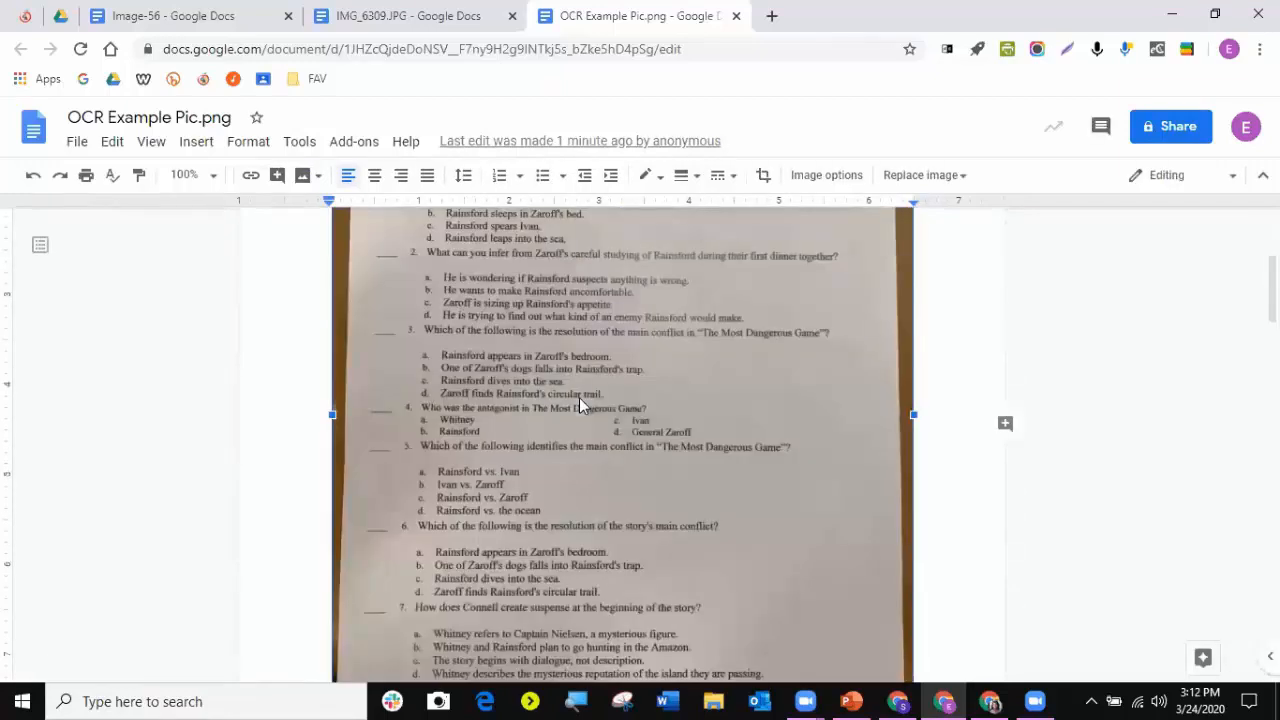
{"action": "scroll", "coordinate": [577, 403], "scroll_direction": "up", "scroll_amount": 3}
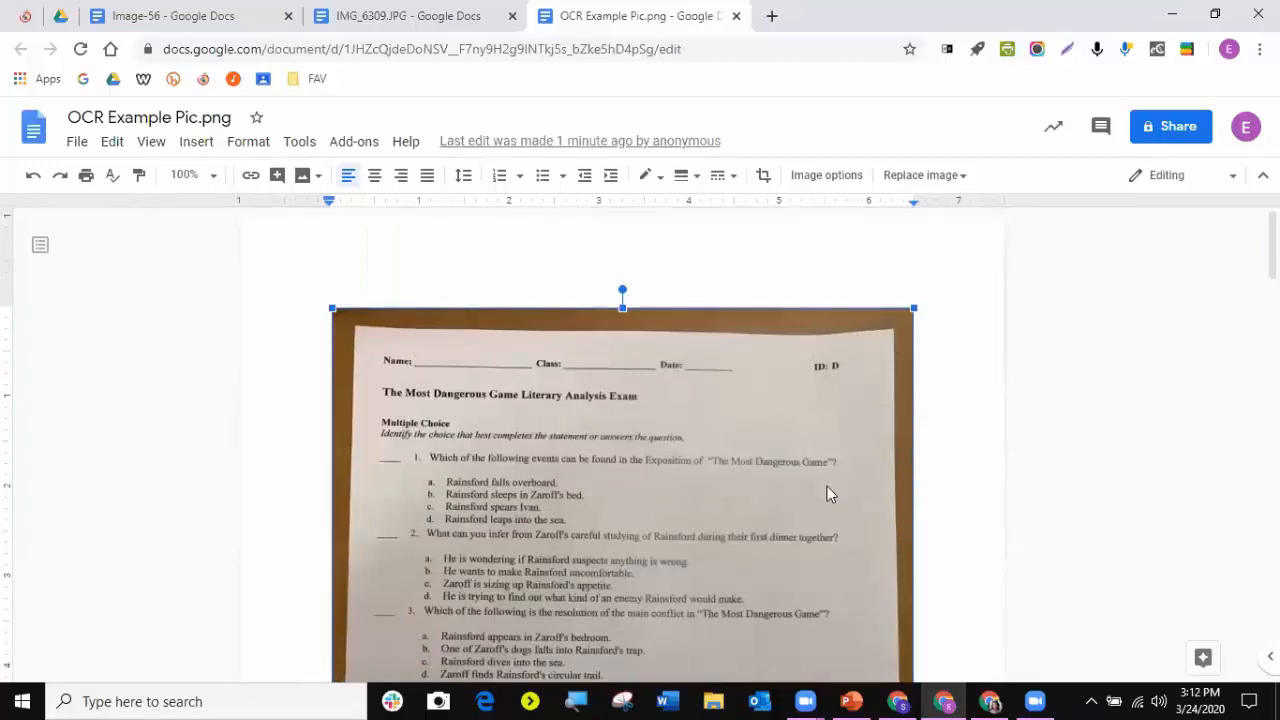
{"action": "scroll", "coordinate": [830, 493], "scroll_direction": "down", "scroll_amount": 5}
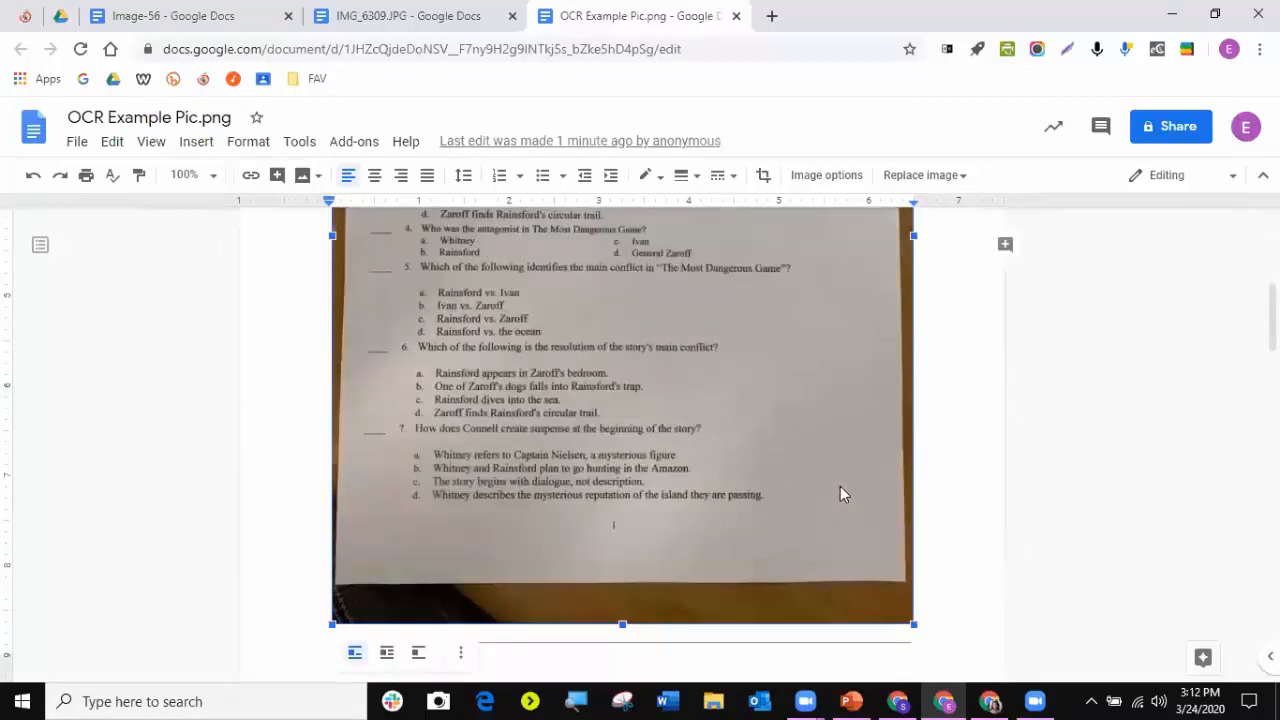
- Read through the recognized exam text below the photo in OCR Example Pic.png to check its wording and formatting
{"action": "scroll", "coordinate": [840, 486], "scroll_direction": "down", "scroll_amount": 1}
{"action": "scroll", "coordinate": [840, 486], "scroll_direction": "down", "scroll_amount": 5}
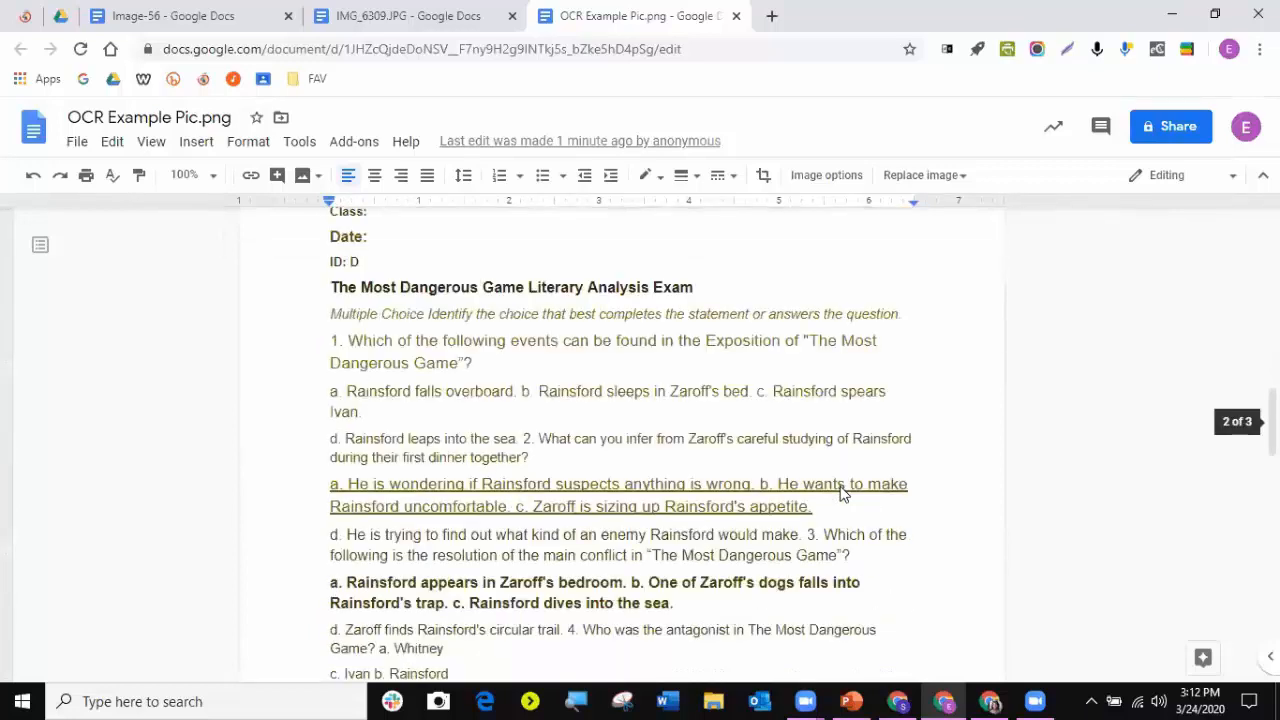
{"action": "scroll", "coordinate": [841, 485], "scroll_direction": "up", "scroll_amount": 2}
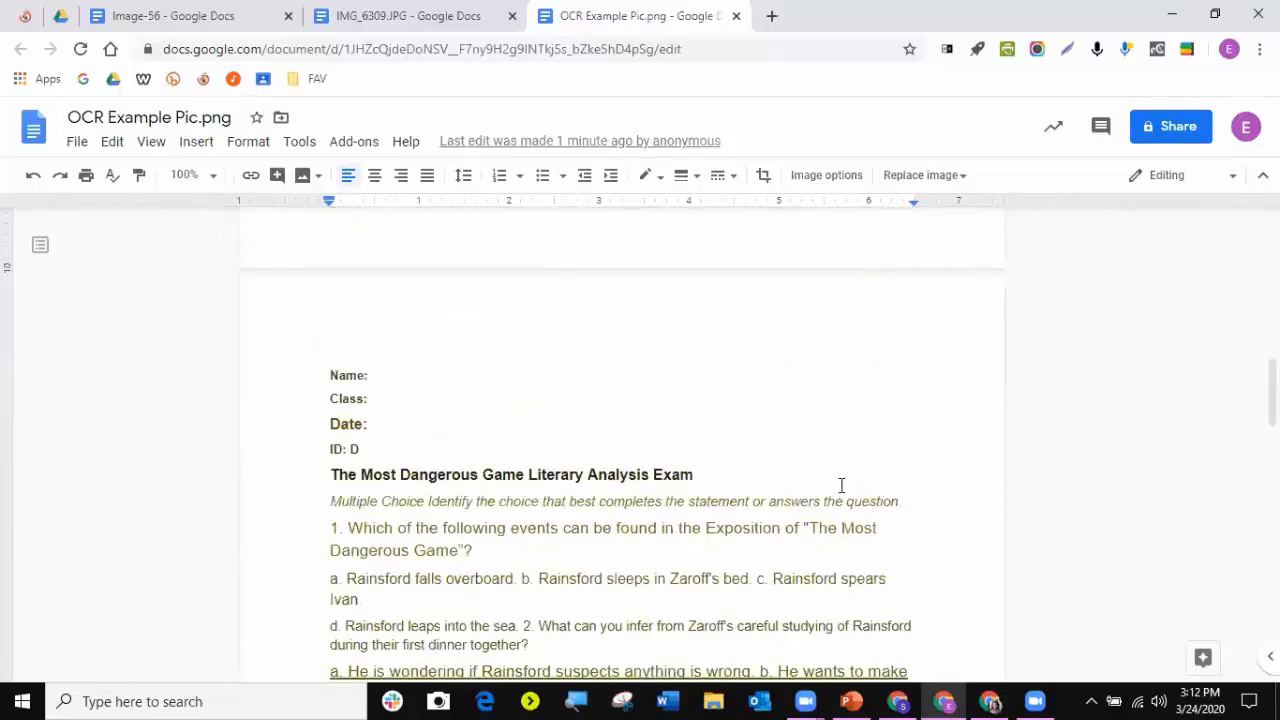
{"action": "scroll", "coordinate": [841, 485], "scroll_direction": "down", "scroll_amount": 2}
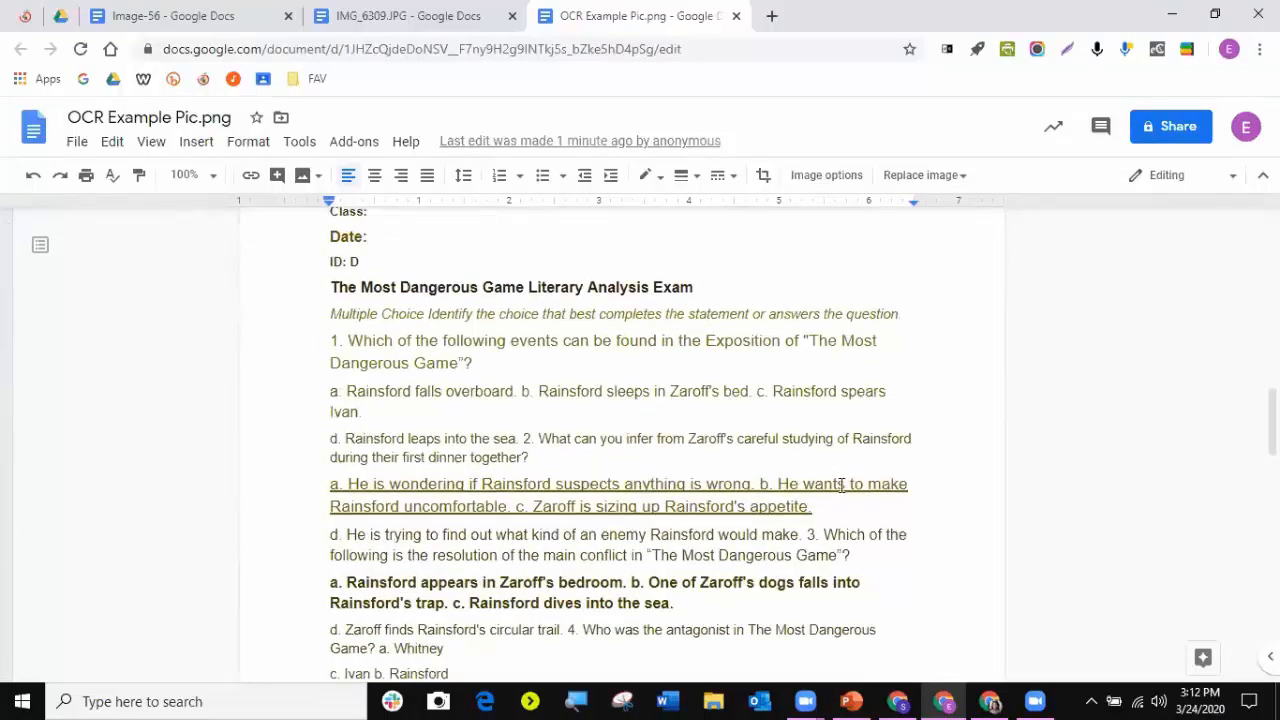
{"action": "scroll", "coordinate": [841, 485], "scroll_direction": "down", "scroll_amount": 2}
{"action": "scroll", "coordinate": [841, 485], "scroll_direction": "down", "scroll_amount": 4}
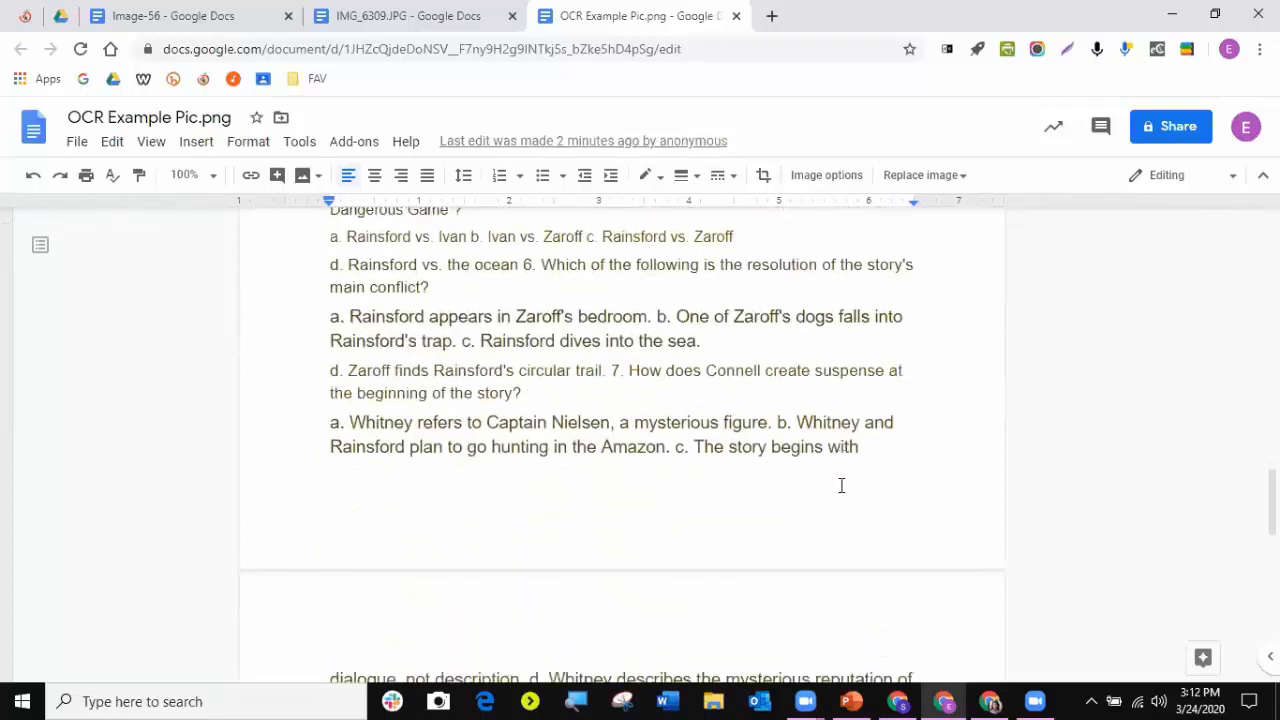
{"action": "scroll", "coordinate": [841, 485], "scroll_direction": "down", "scroll_amount": 1}
- Put answer choices b and c of question 6 on their own lines in the recognized exam text
{"action": "scroll", "coordinate": [841, 485], "scroll_direction": "up", "scroll_amount": 1}
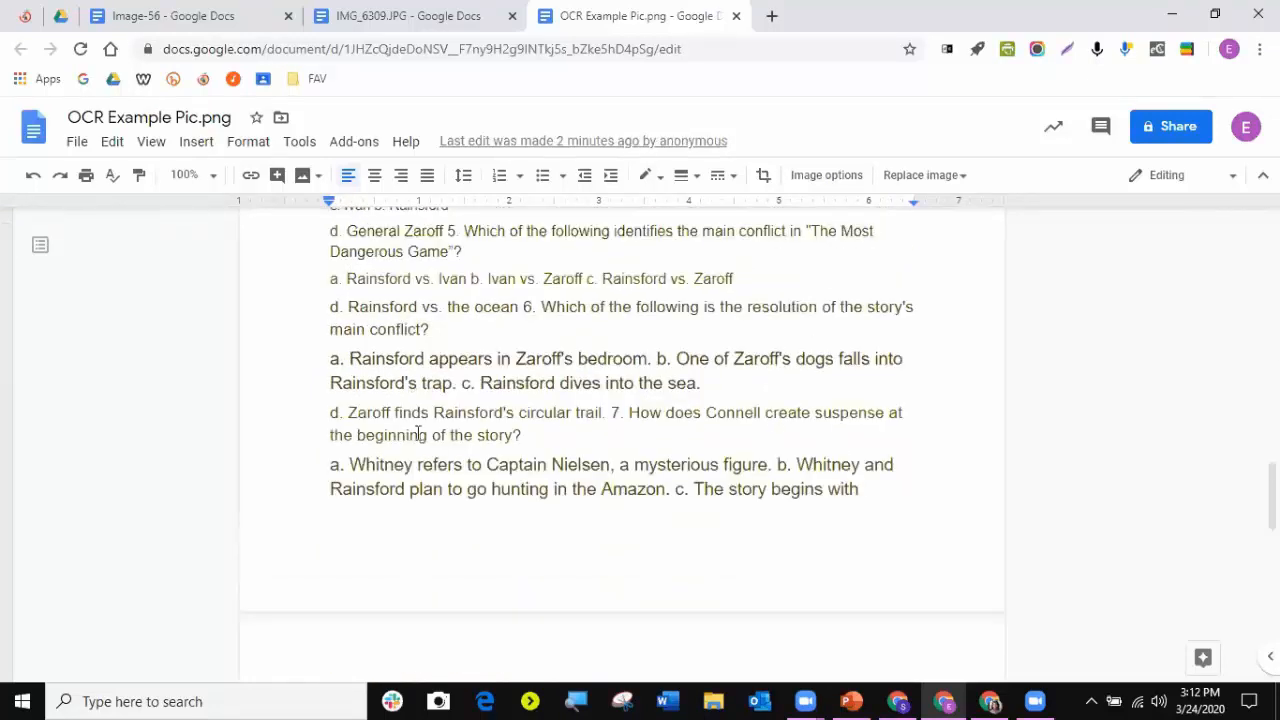
{"action": "left_click", "coordinate": [662, 358]}
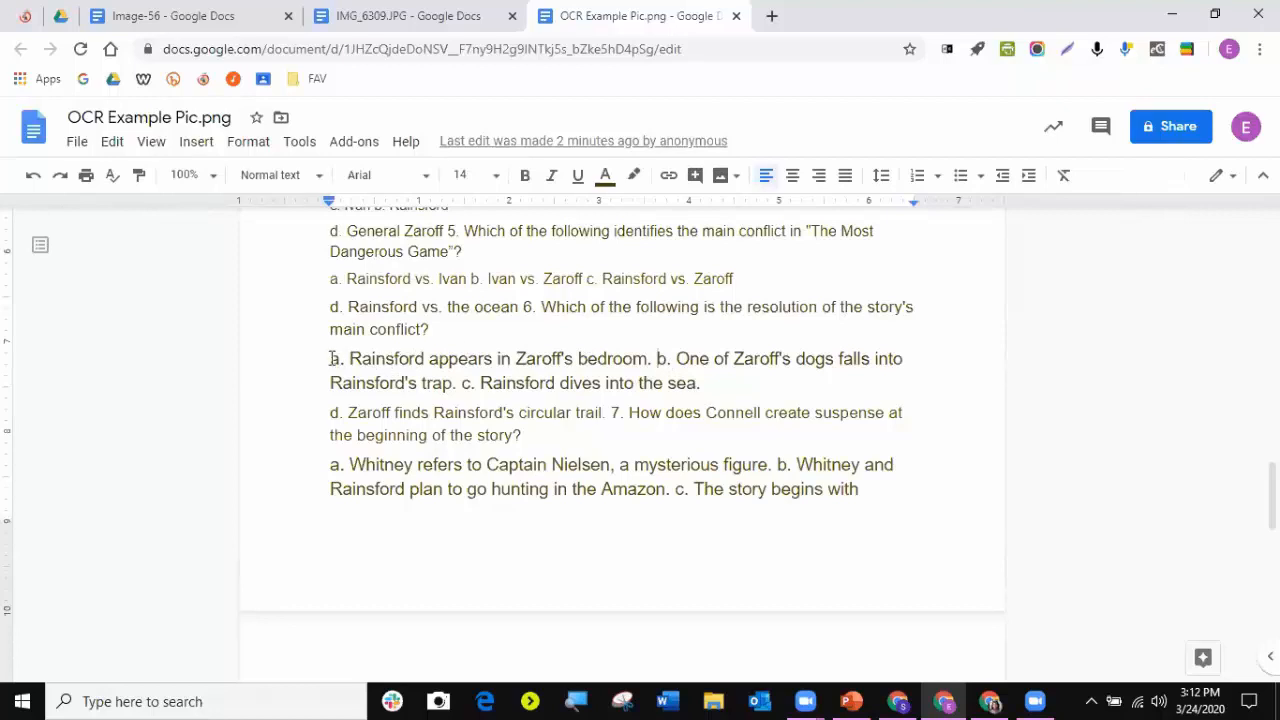
{"action": "key", "text": "Return"}
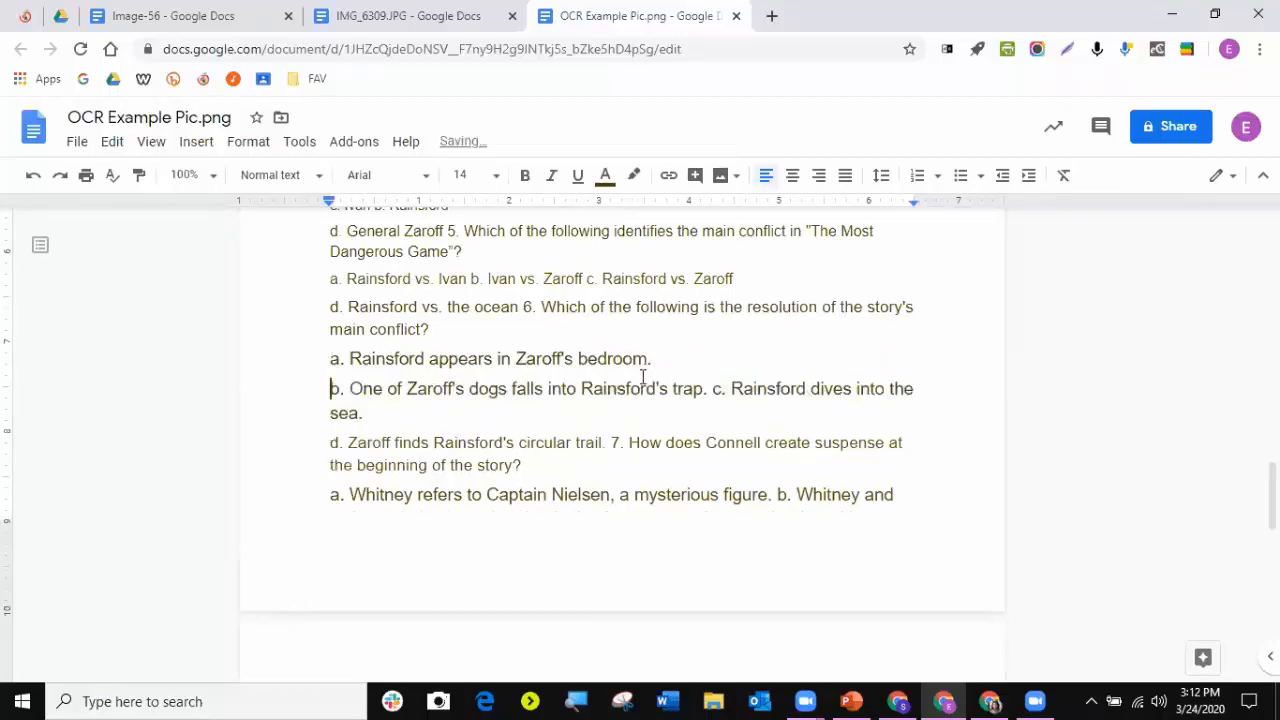
{"action": "left_click", "coordinate": [716, 389]}
{"action": "key", "text": "Return"}
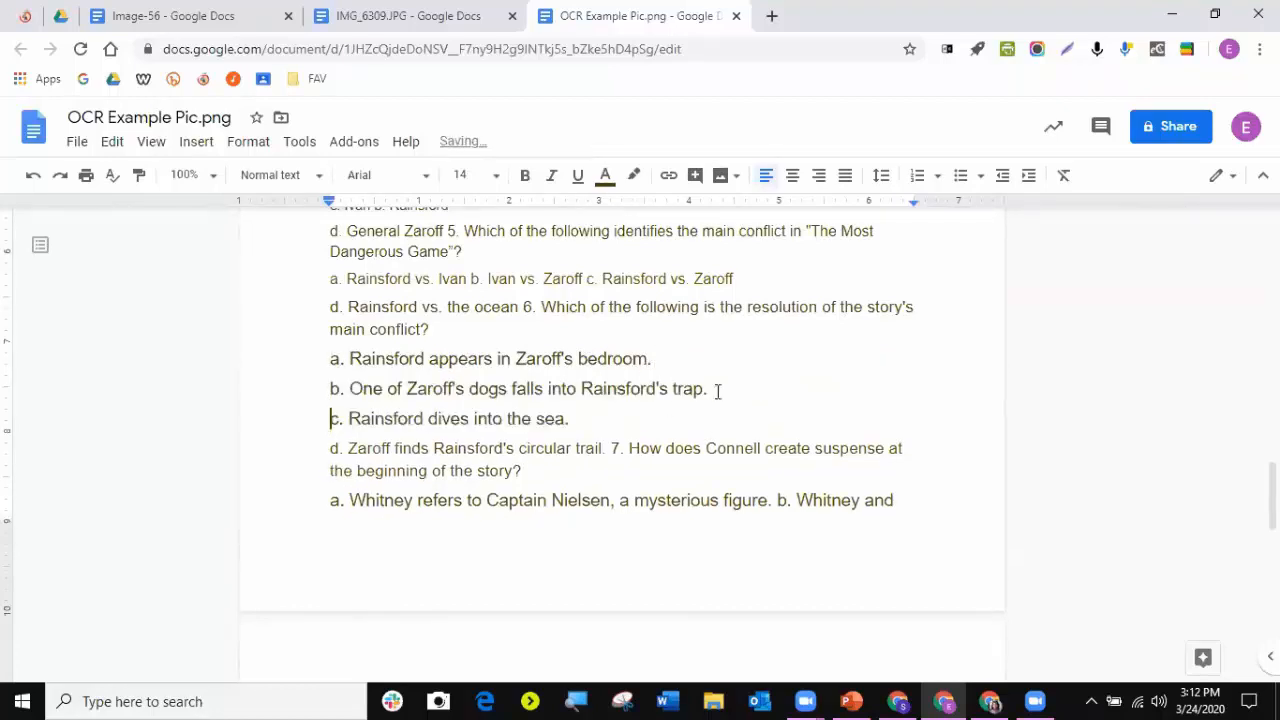
- Compare the original exam photo with the beginning of the recognized text in OCR Example Pic.png
{"action": "scroll", "coordinate": [656, 520], "scroll_direction": "up", "scroll_amount": 15}
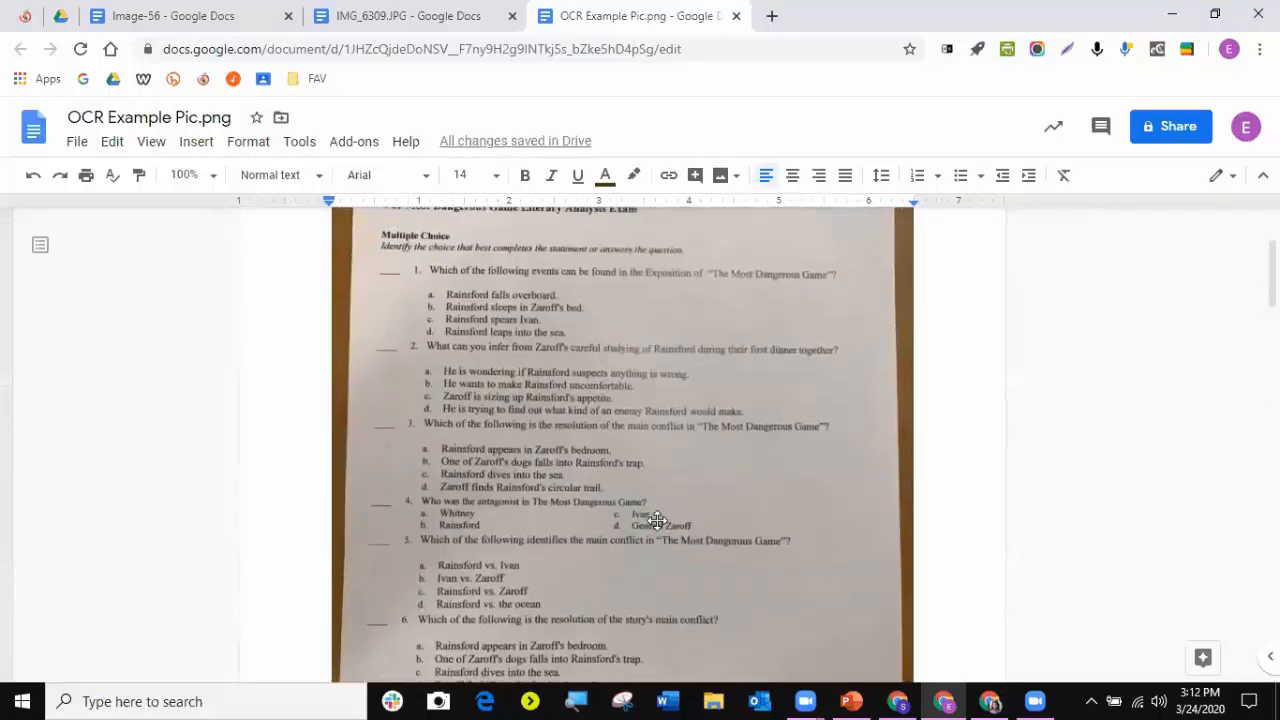
{"action": "scroll", "coordinate": [656, 520], "scroll_direction": "up", "scroll_amount": 2}
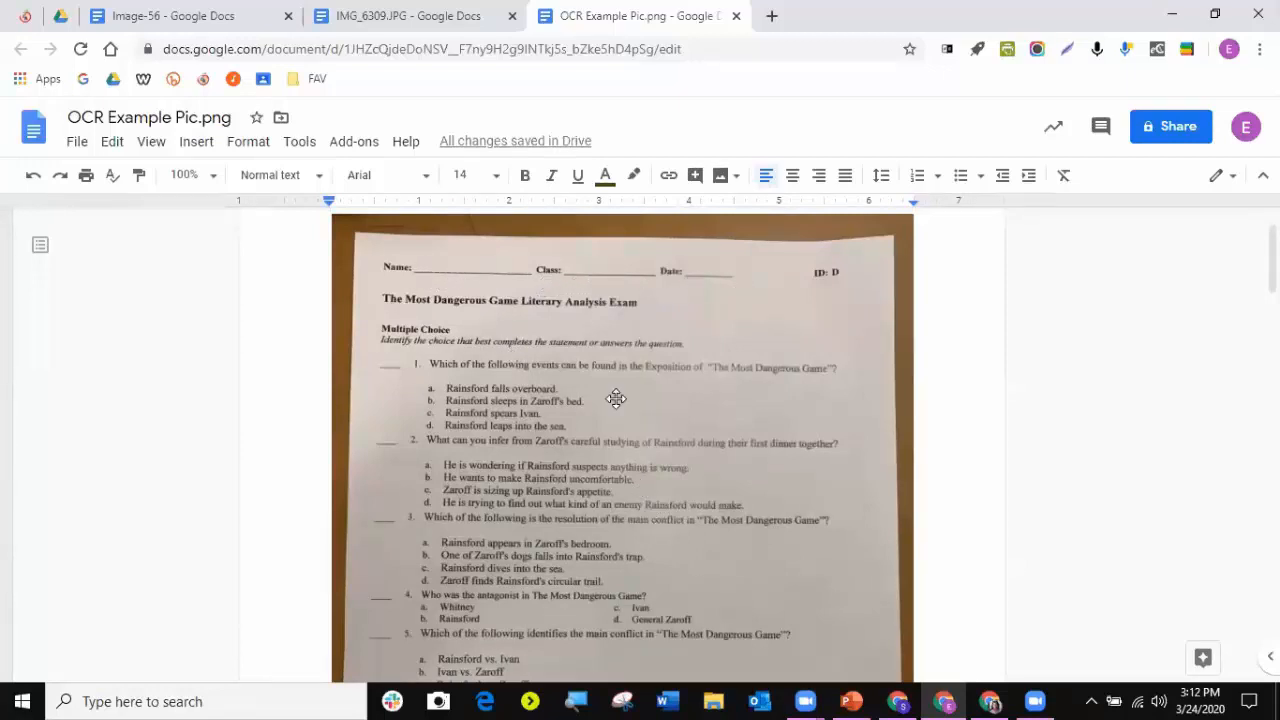
{"action": "scroll", "coordinate": [614, 403], "scroll_direction": "down", "scroll_amount": 10}
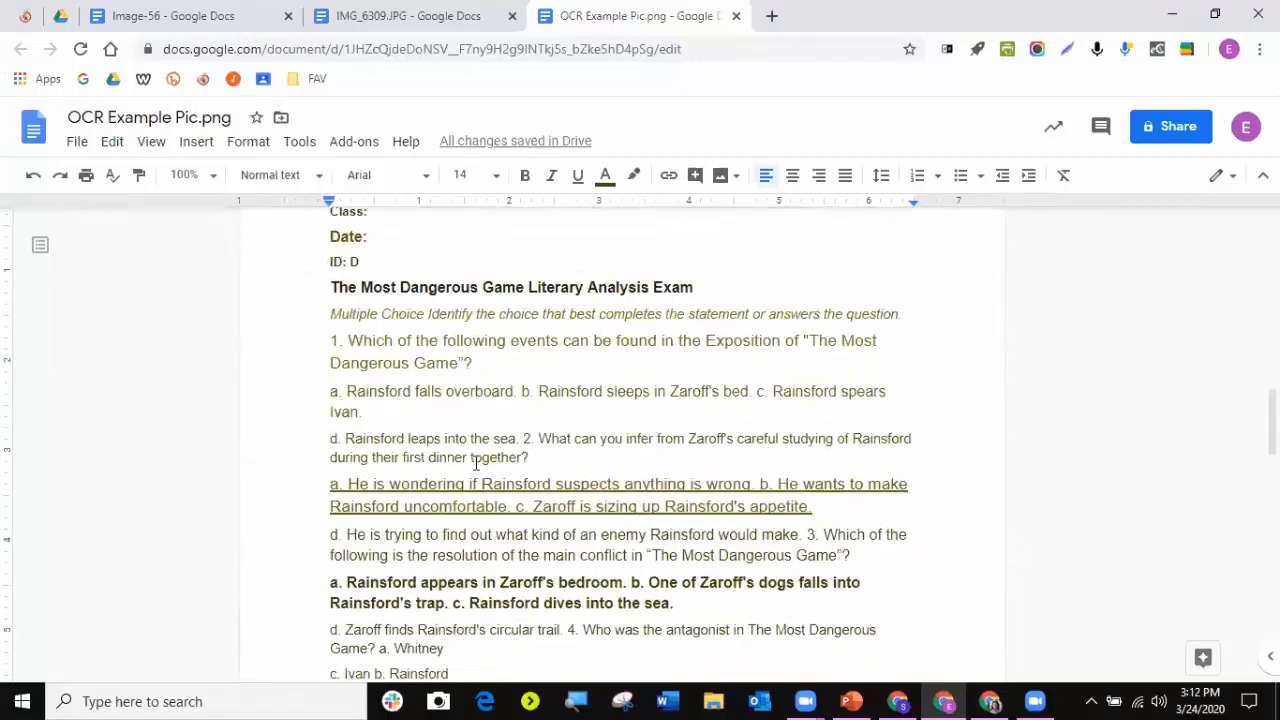
{"action": "scroll", "coordinate": [474, 463], "scroll_direction": "up", "scroll_amount": 2}
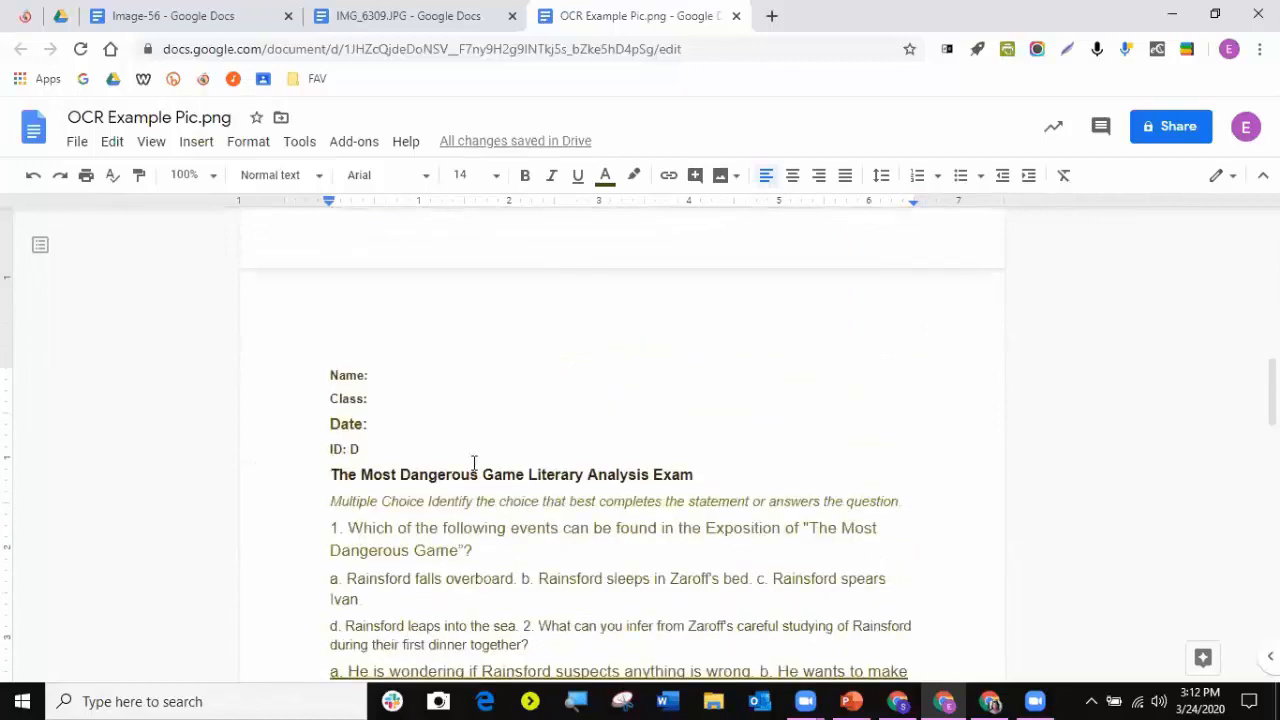
- Compare the handwritten notes in the IMG_6309.JPG document with their recognized text, highlighting "Questo" and part of "Directions Untitled"
{"action": "left_click", "coordinate": [380, 14]}
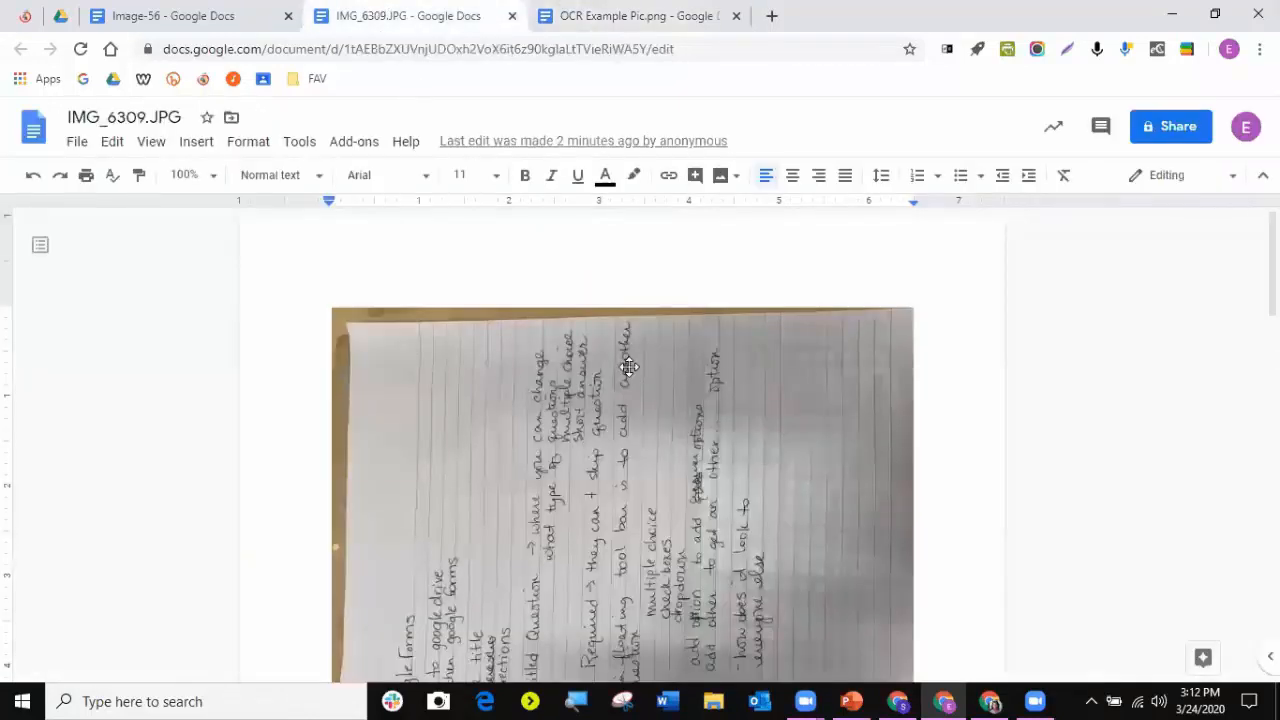
{"action": "scroll", "coordinate": [622, 382], "scroll_direction": "down", "scroll_amount": 2}
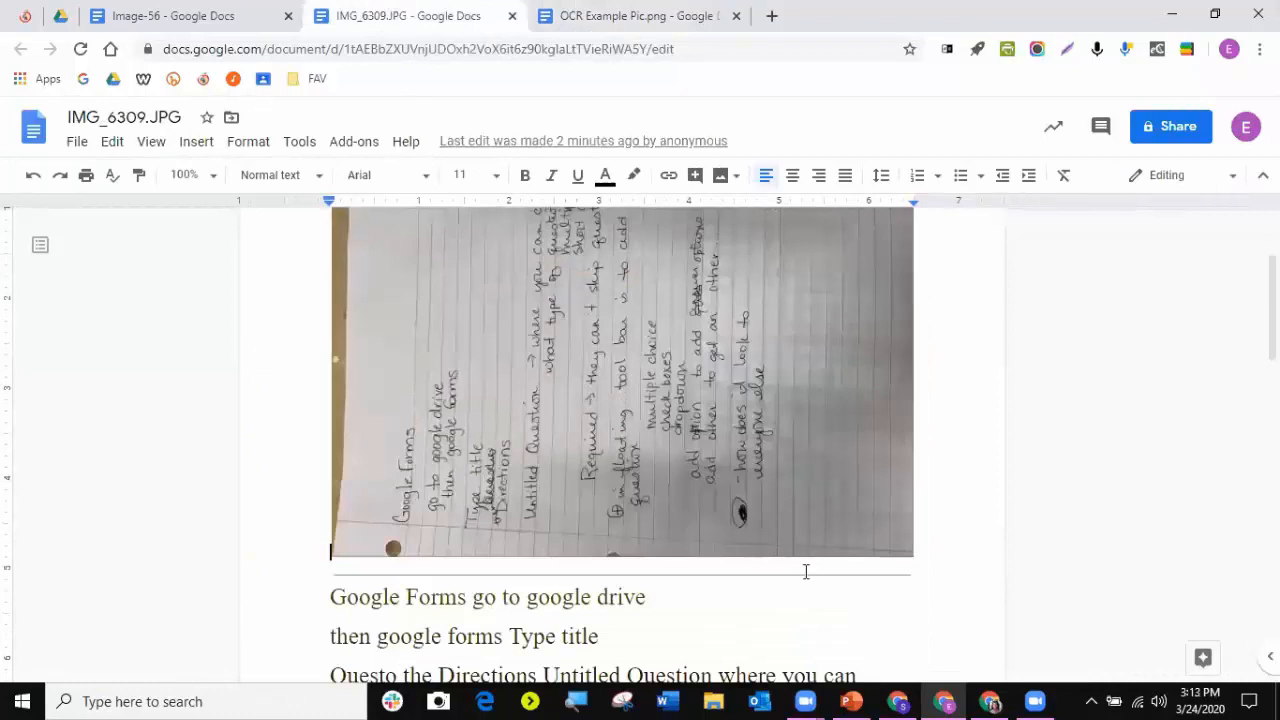
{"action": "scroll", "coordinate": [451, 614], "scroll_direction": "down", "scroll_amount": 1}
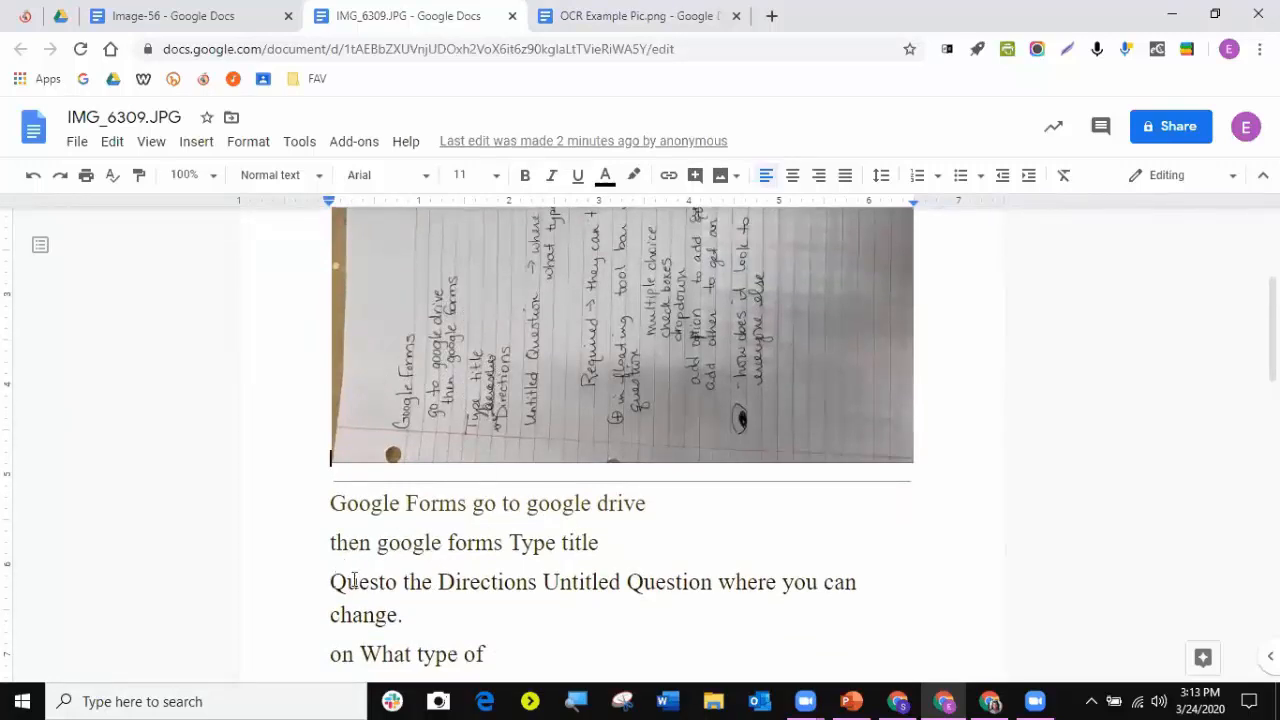
{"action": "double_click", "coordinate": [392, 582]}
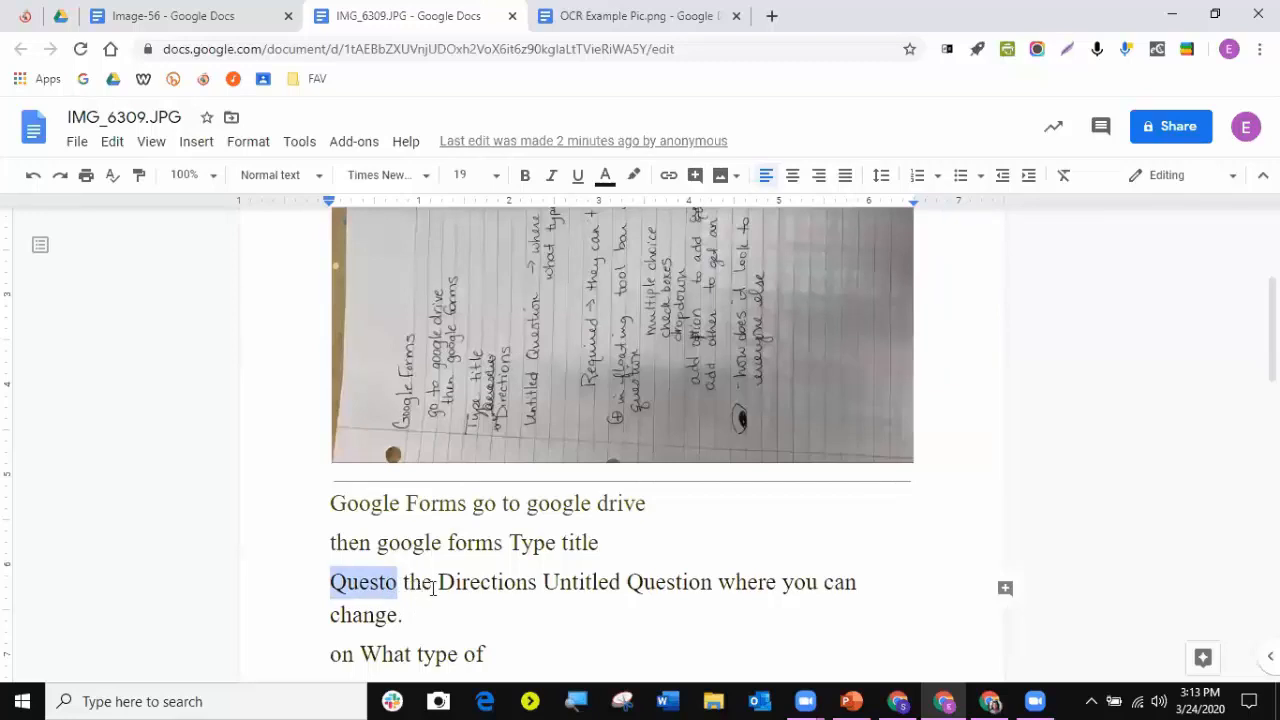
{"action": "left_click_drag", "start_coordinate": [432, 587], "coordinate": [578, 584]}
{"action": "scroll", "coordinate": [660, 550], "scroll_direction": "down", "scroll_amount": 4}
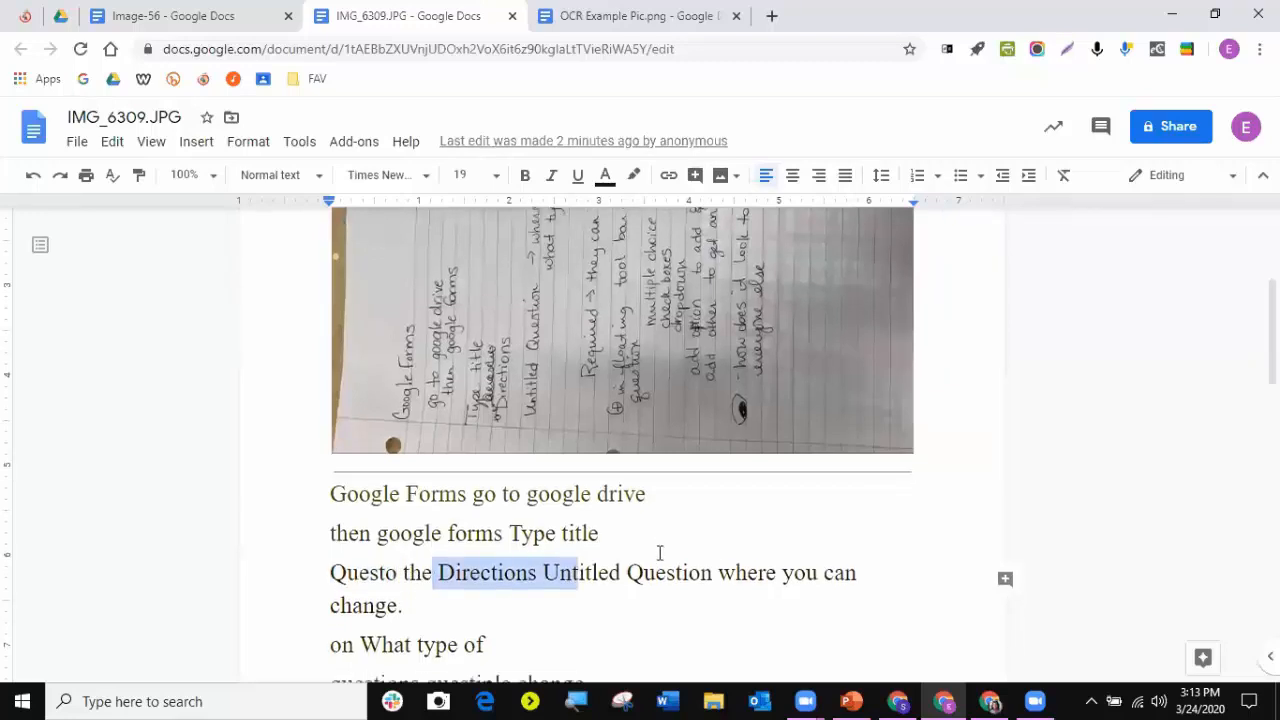
{"action": "scroll", "coordinate": [658, 562], "scroll_direction": "up", "scroll_amount": 7}
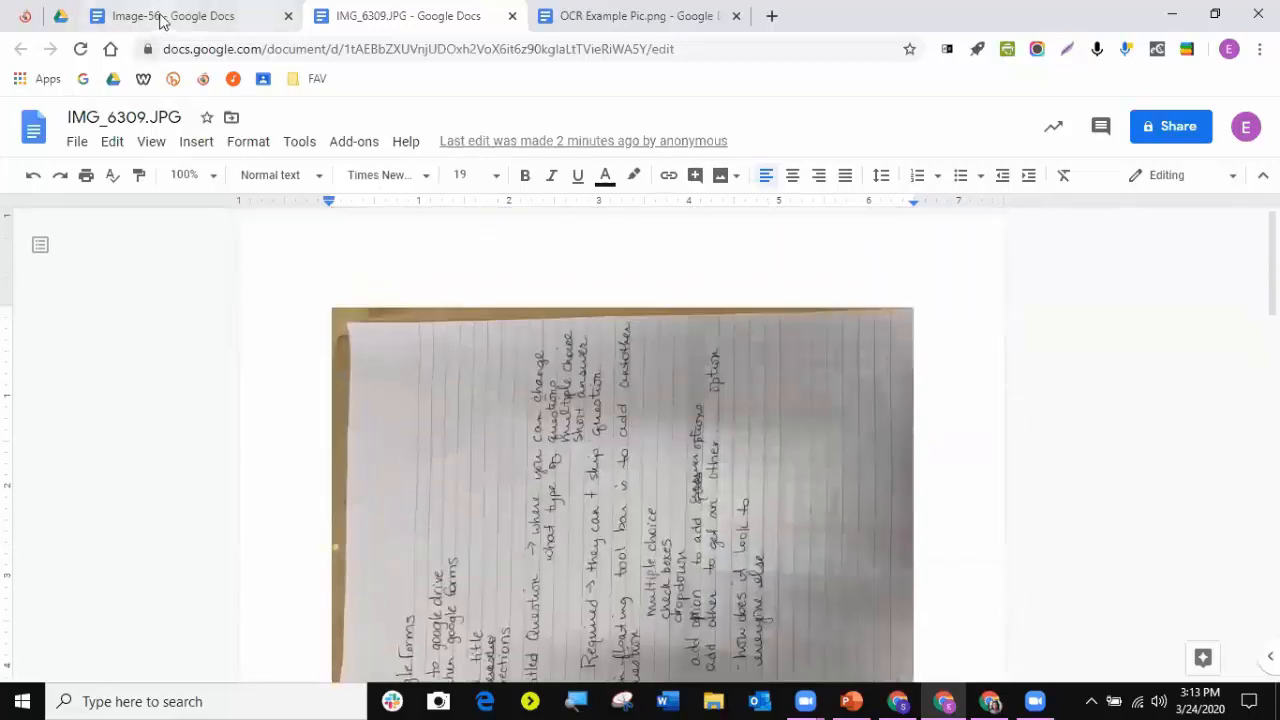
- Compare the LSUS flyer photo in the Image-56 document with the recognized text, from the headings to the contact details
{"action": "left_click", "coordinate": [163, 16]}
{"action": "scroll", "coordinate": [660, 430], "scroll_direction": "down", "scroll_amount": 2}
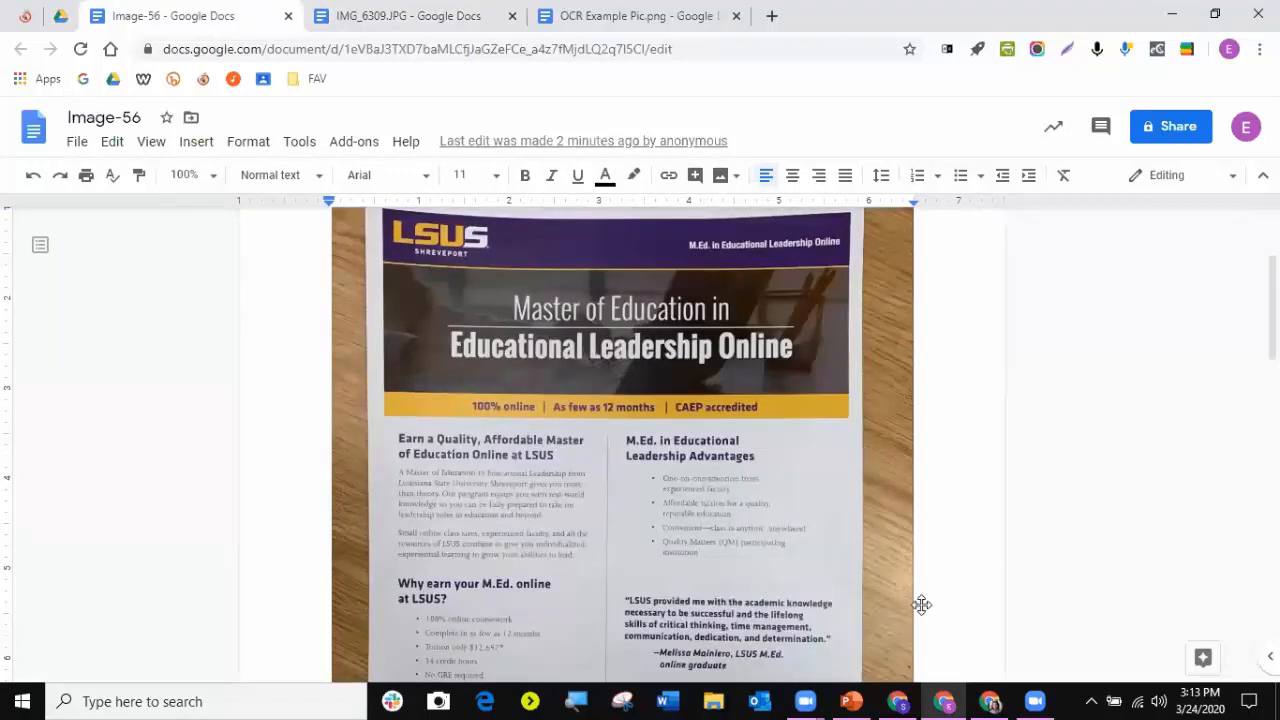
{"action": "scroll", "coordinate": [873, 586], "scroll_direction": "down", "scroll_amount": 3}
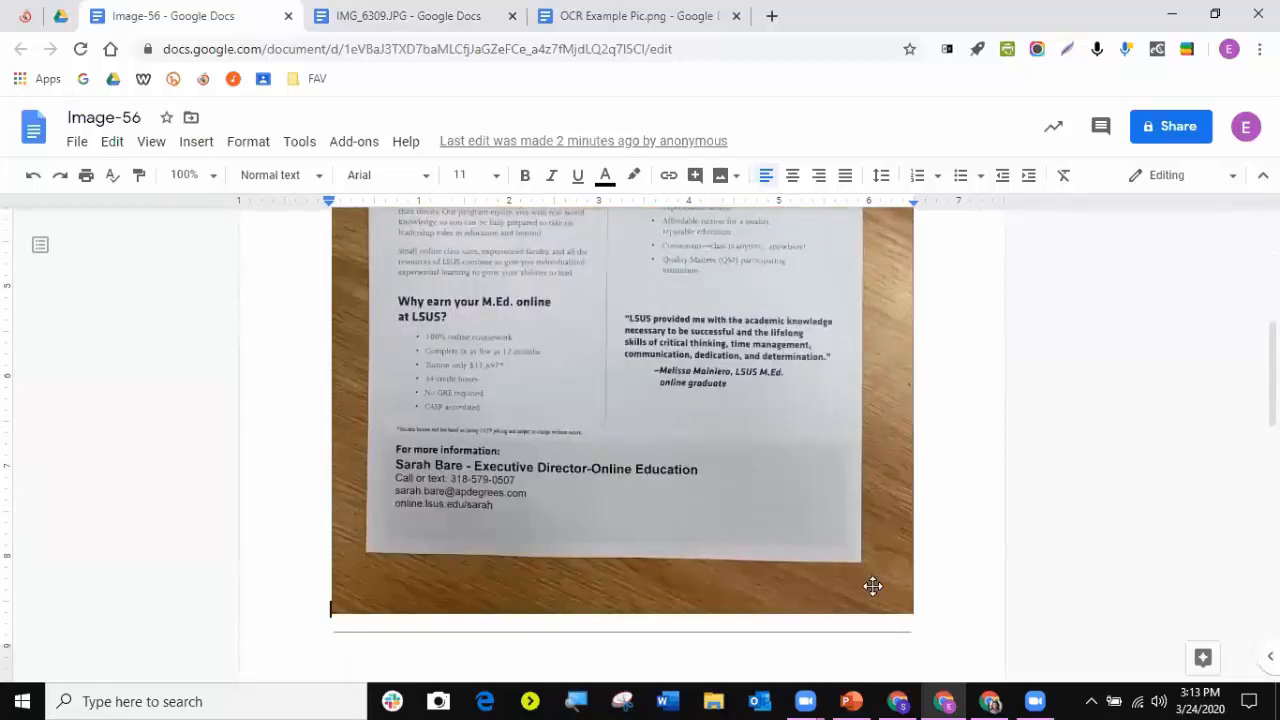
{"action": "scroll", "coordinate": [873, 586], "scroll_direction": "down", "scroll_amount": 5}
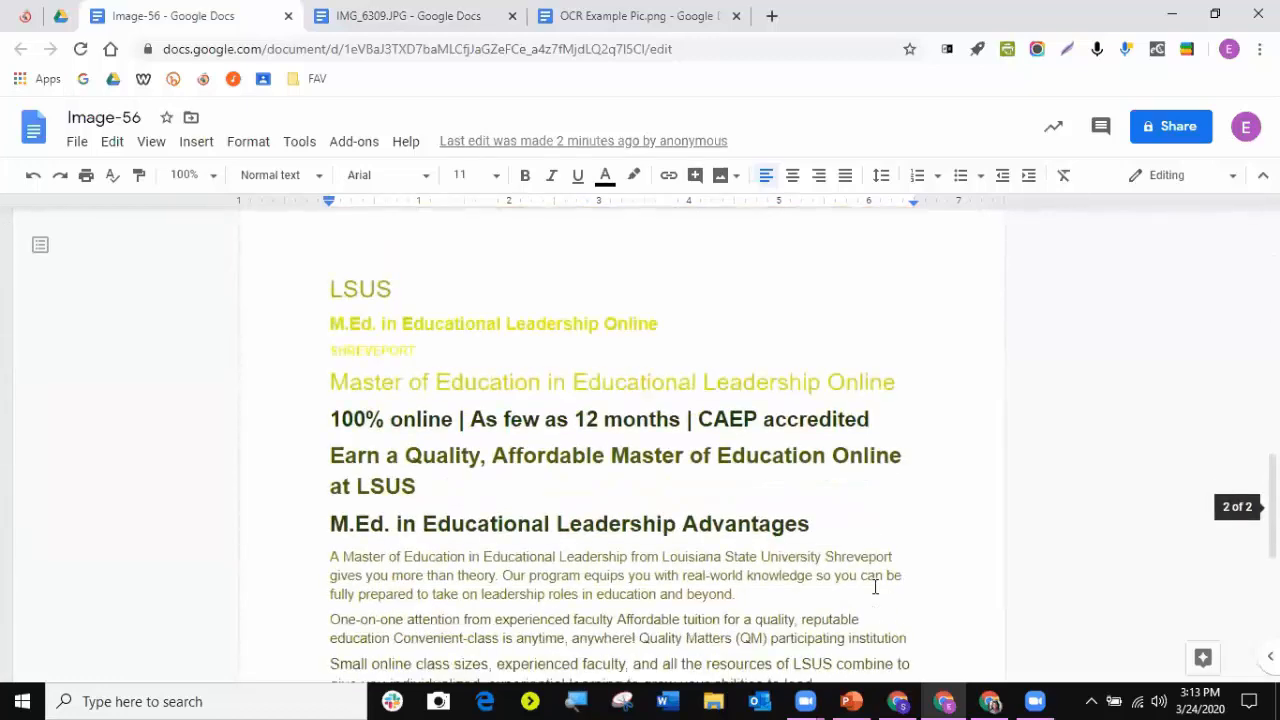
{"action": "scroll", "coordinate": [875, 587], "scroll_direction": "down", "scroll_amount": 2}
{"action": "scroll", "coordinate": [875, 587], "scroll_direction": "down", "scroll_amount": 3}
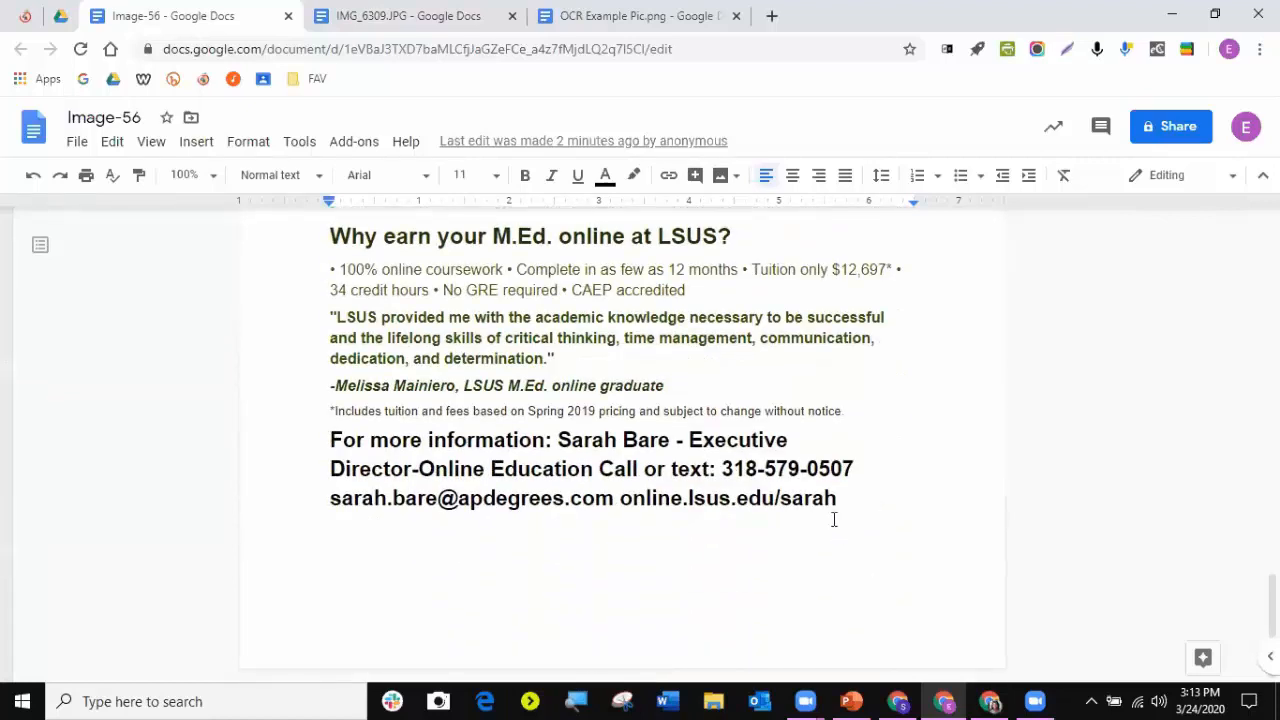
{"action": "scroll", "coordinate": [835, 519], "scroll_direction": "up", "scroll_amount": 5}
{"action": "scroll", "coordinate": [835, 519], "scroll_direction": "up", "scroll_amount": 5}
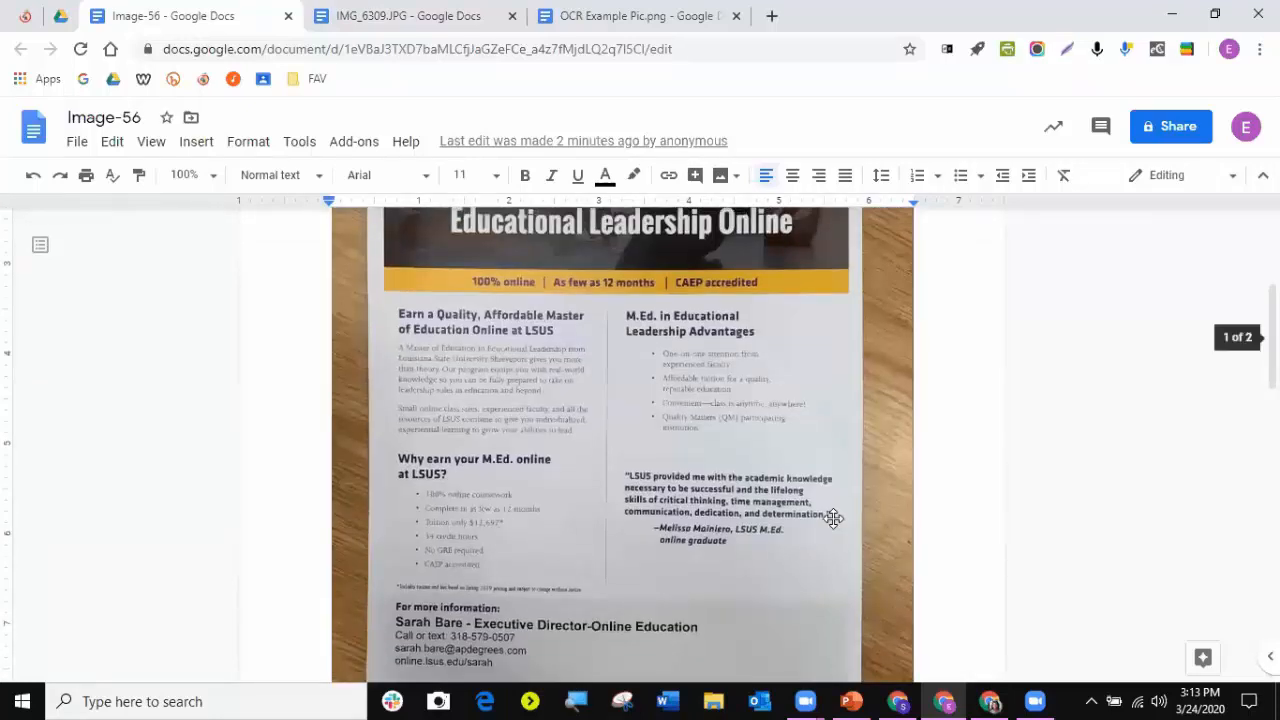
{"action": "scroll", "coordinate": [835, 519], "scroll_direction": "up", "scroll_amount": 4}
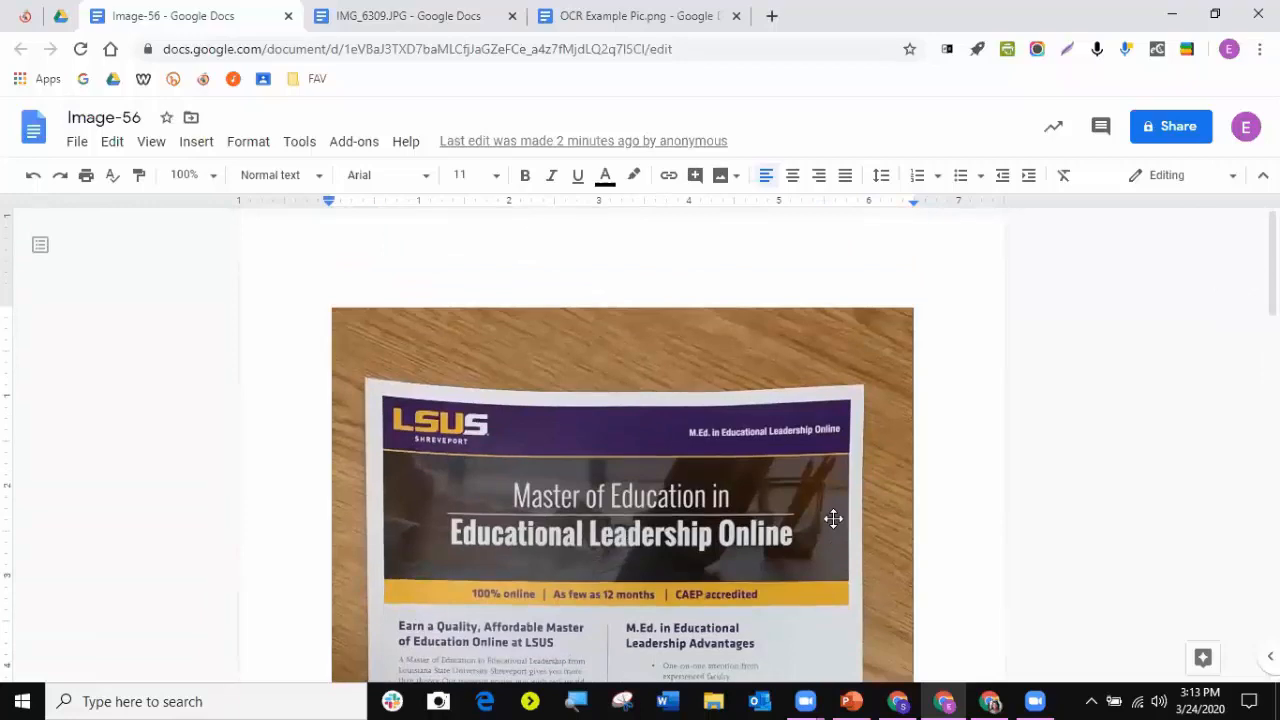
{"action": "scroll", "coordinate": [833, 518], "scroll_direction": "down", "scroll_amount": 10}
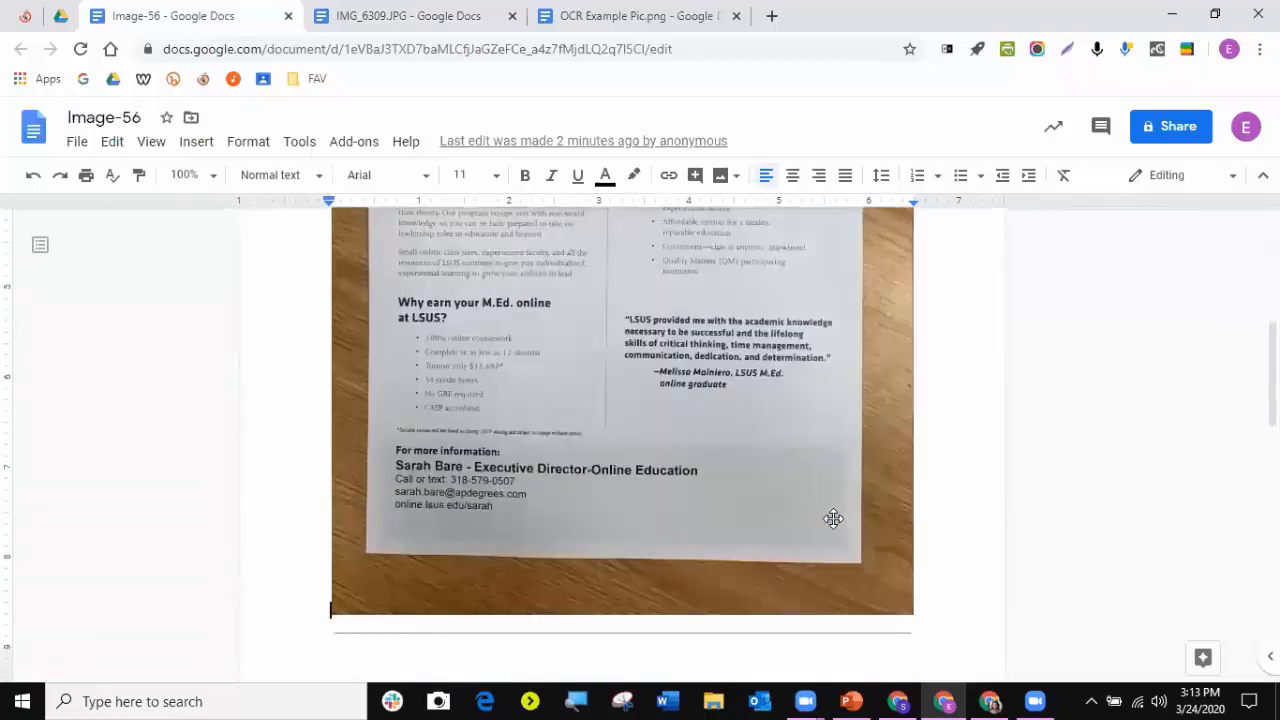
{"action": "scroll", "coordinate": [835, 516], "scroll_direction": "down", "scroll_amount": 4}
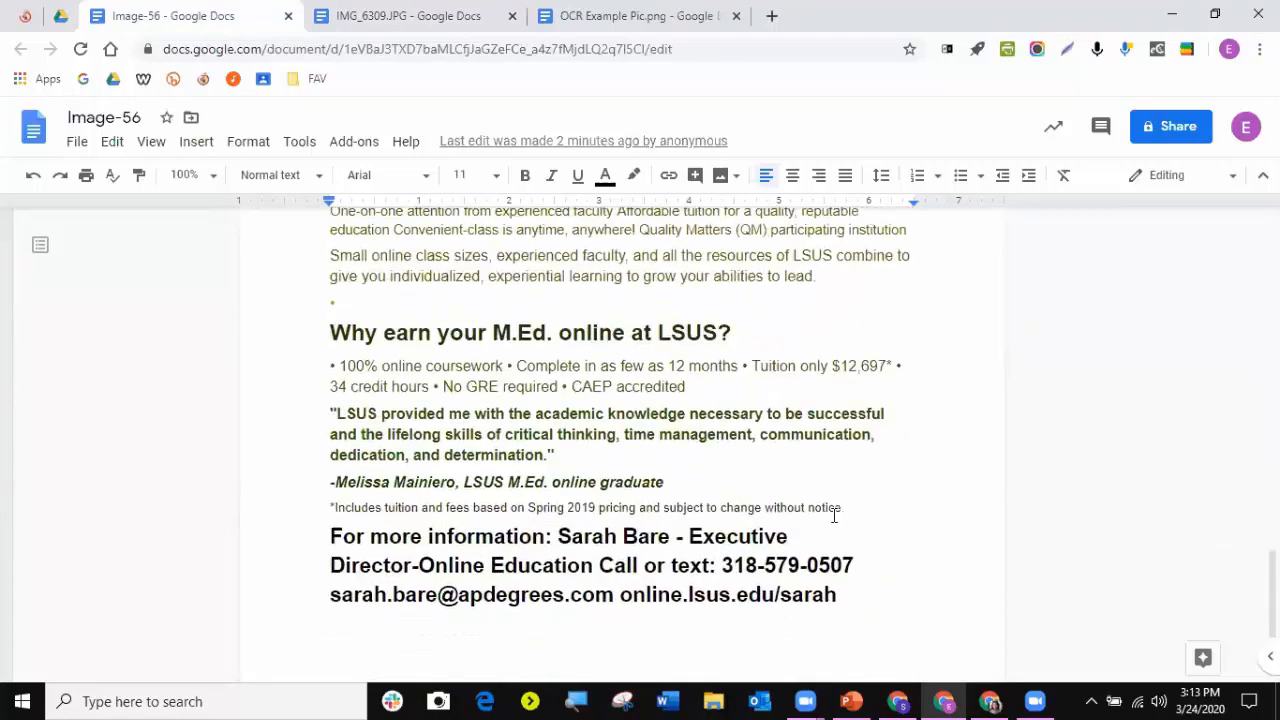
{"action": "scroll", "coordinate": [835, 516], "scroll_direction": "up", "scroll_amount": 6}
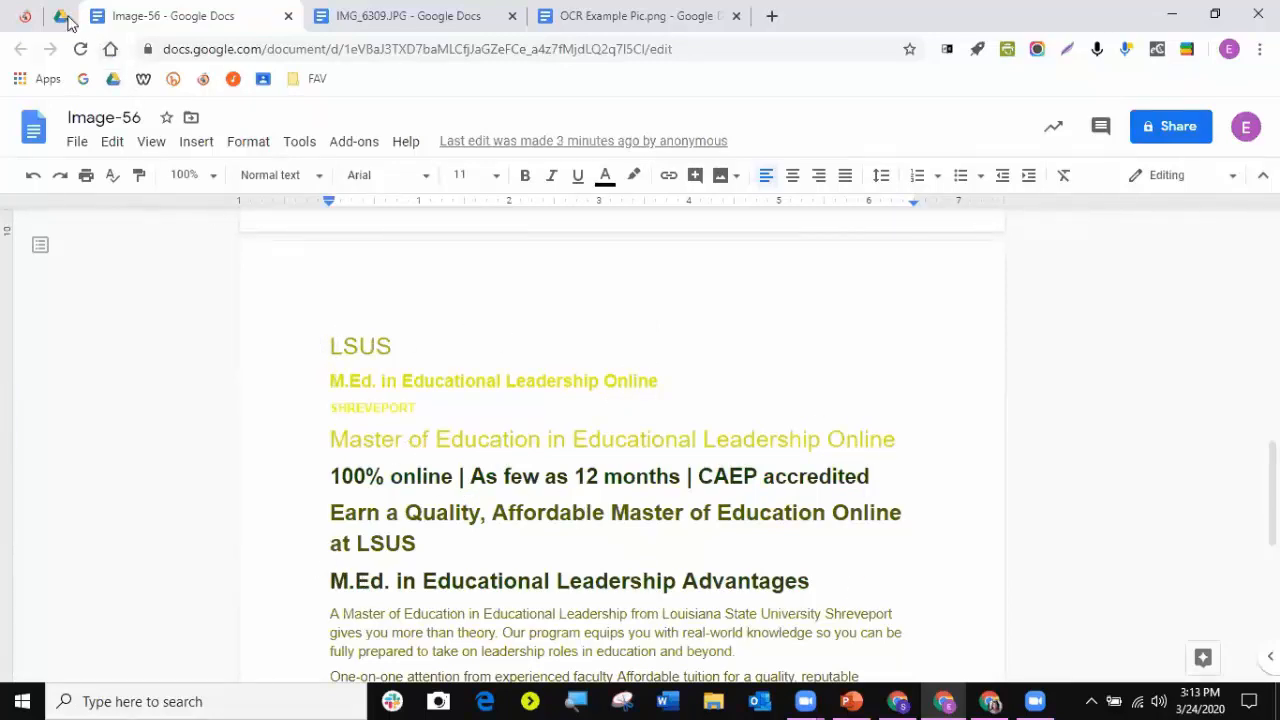
- Switch to the Educator Alexander website and open its Distance Learning page from the Teaching presentations
{"action": "left_click", "coordinate": [25, 14]}
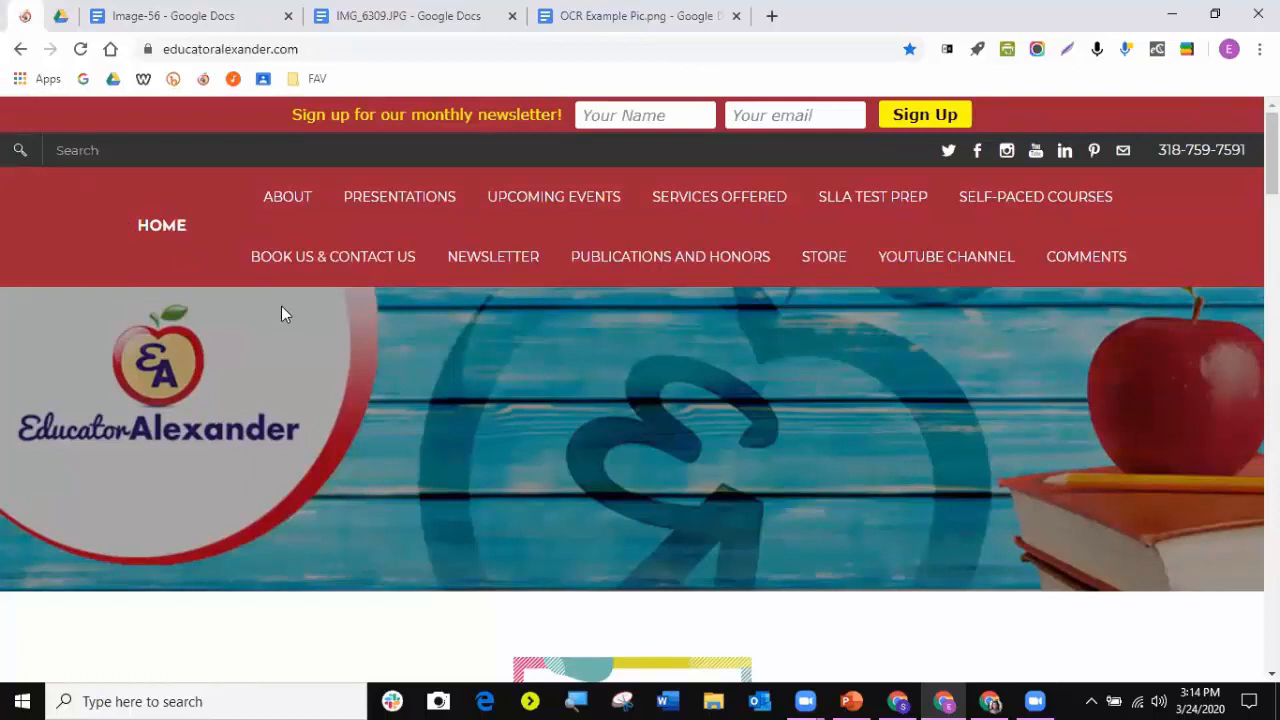
{"action": "mouse_move", "coordinate": [403, 206]}
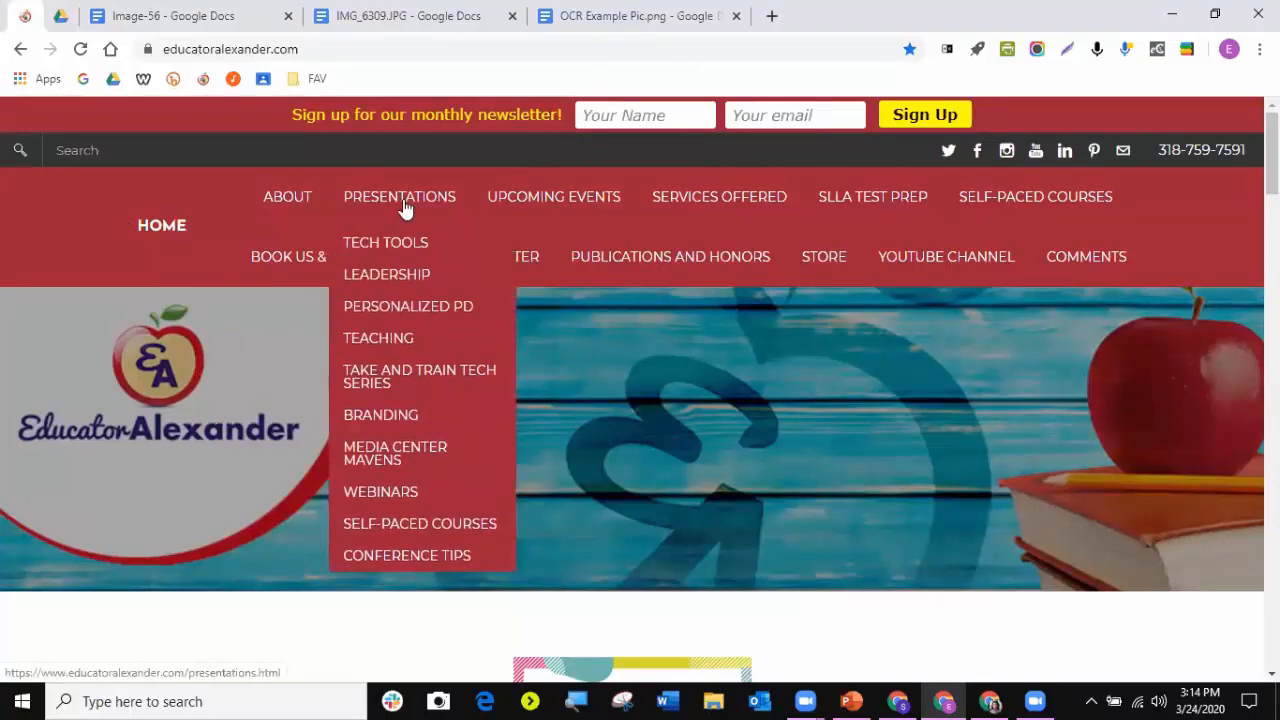
{"action": "mouse_move", "coordinate": [378, 338]}
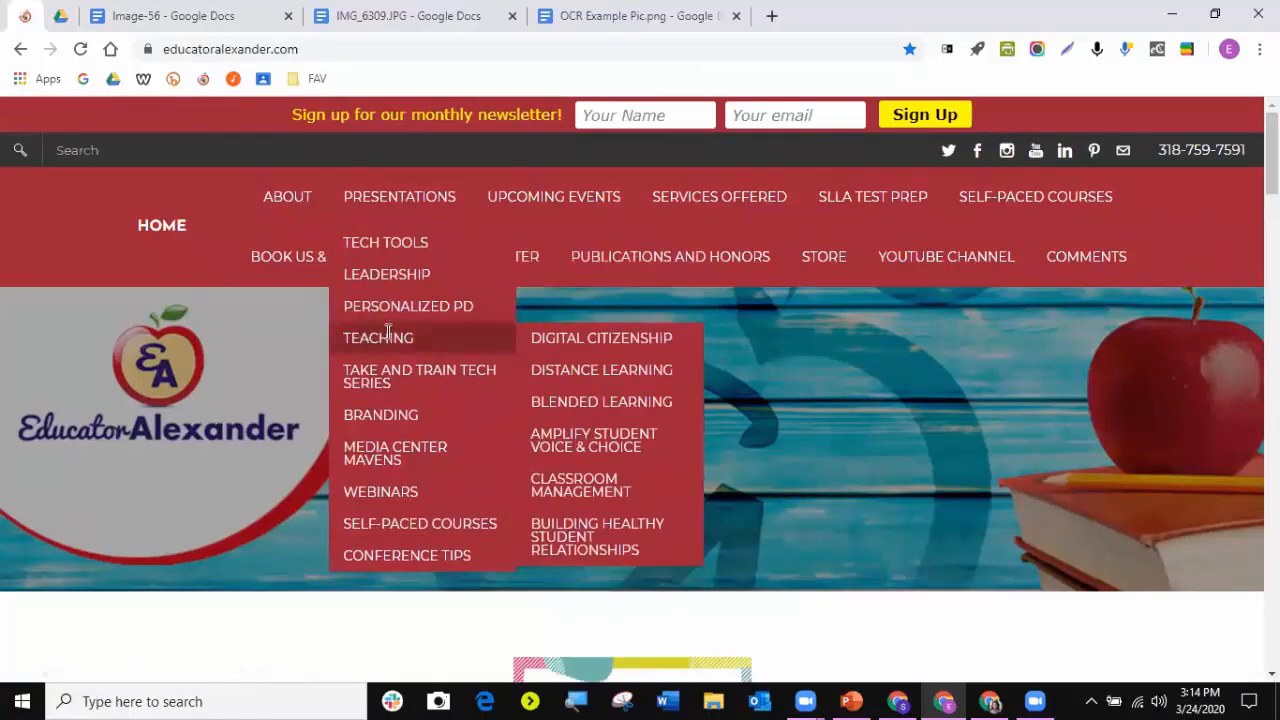
{"action": "left_click", "coordinate": [590, 382]}
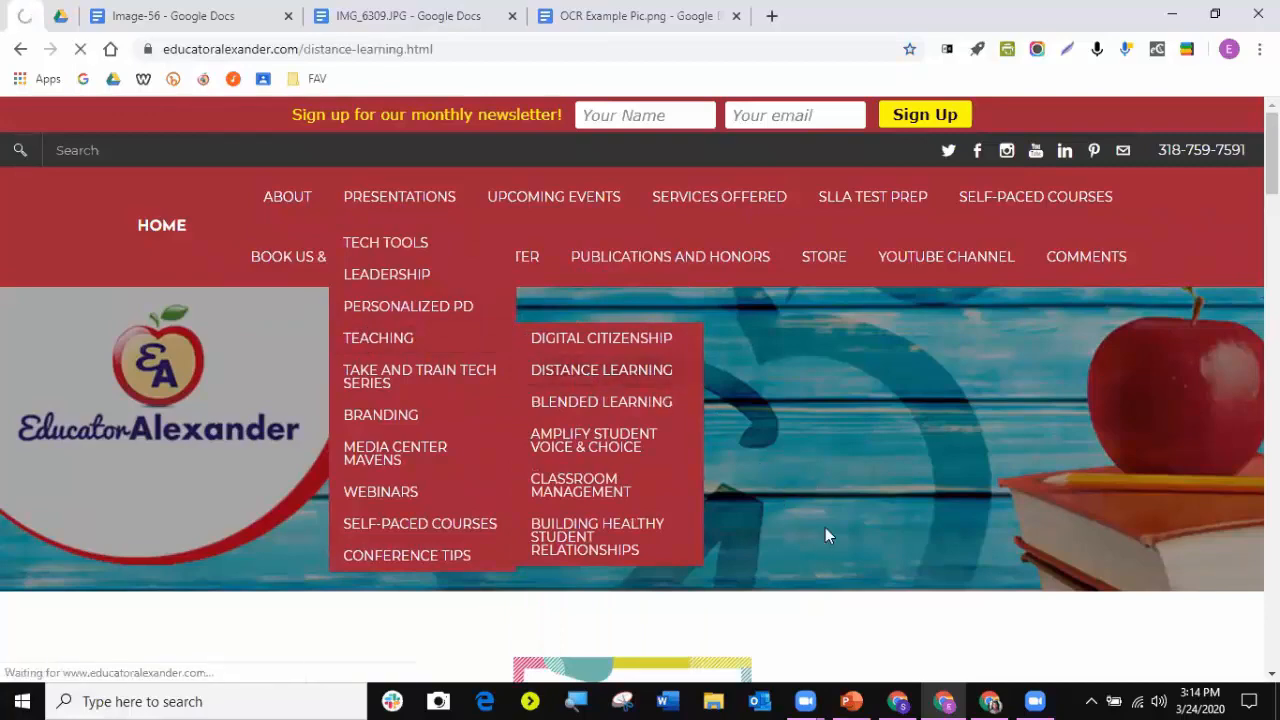
- Examine the Distance Learning resources, from the parent group and Google Meet and Zoom help to the home learning plans and video series
{"action": "scroll", "coordinate": [1150, 615], "scroll_direction": "down", "scroll_amount": 6}
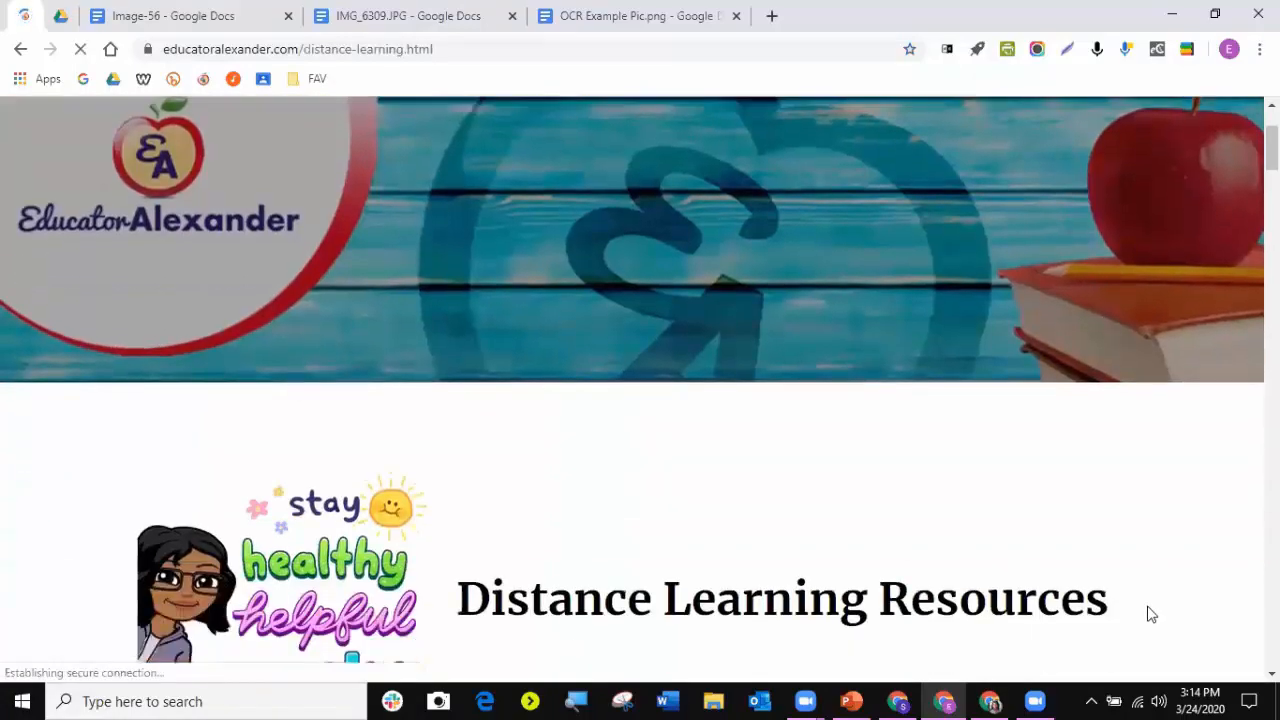
{"action": "scroll", "coordinate": [1150, 615], "scroll_direction": "down", "scroll_amount": 8}
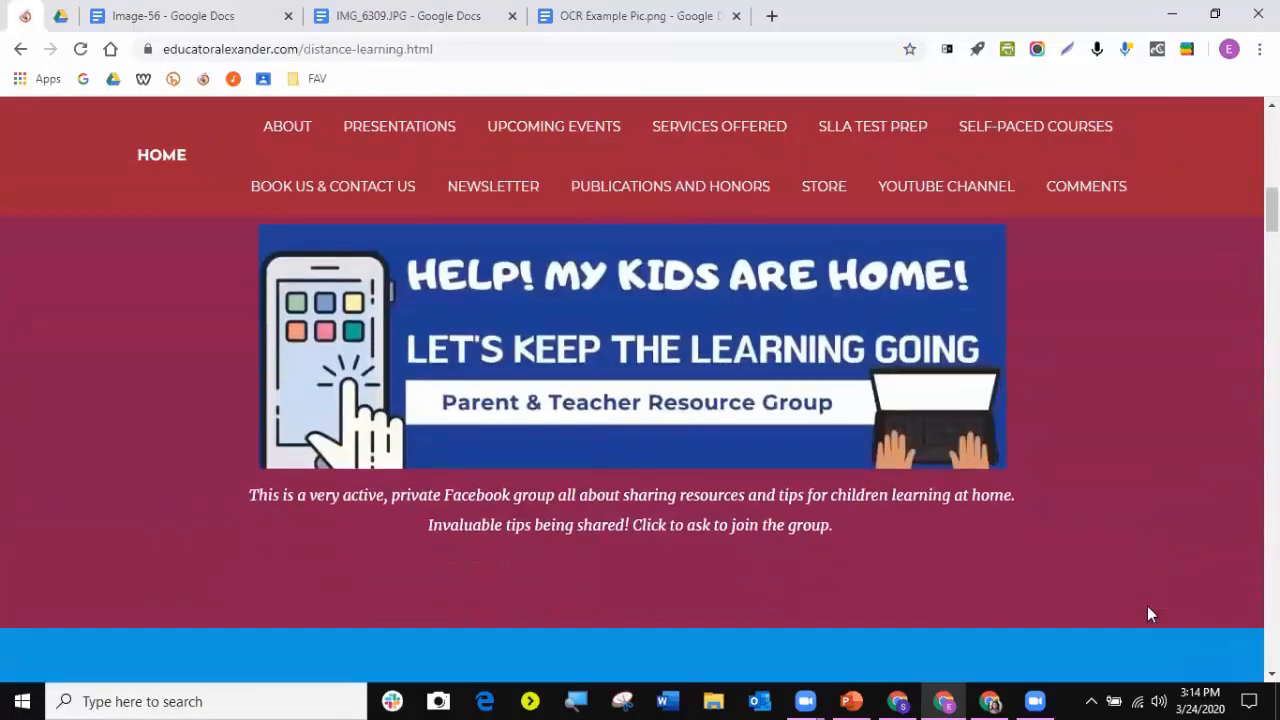
{"action": "scroll", "coordinate": [1150, 615], "scroll_direction": "down", "scroll_amount": 8}
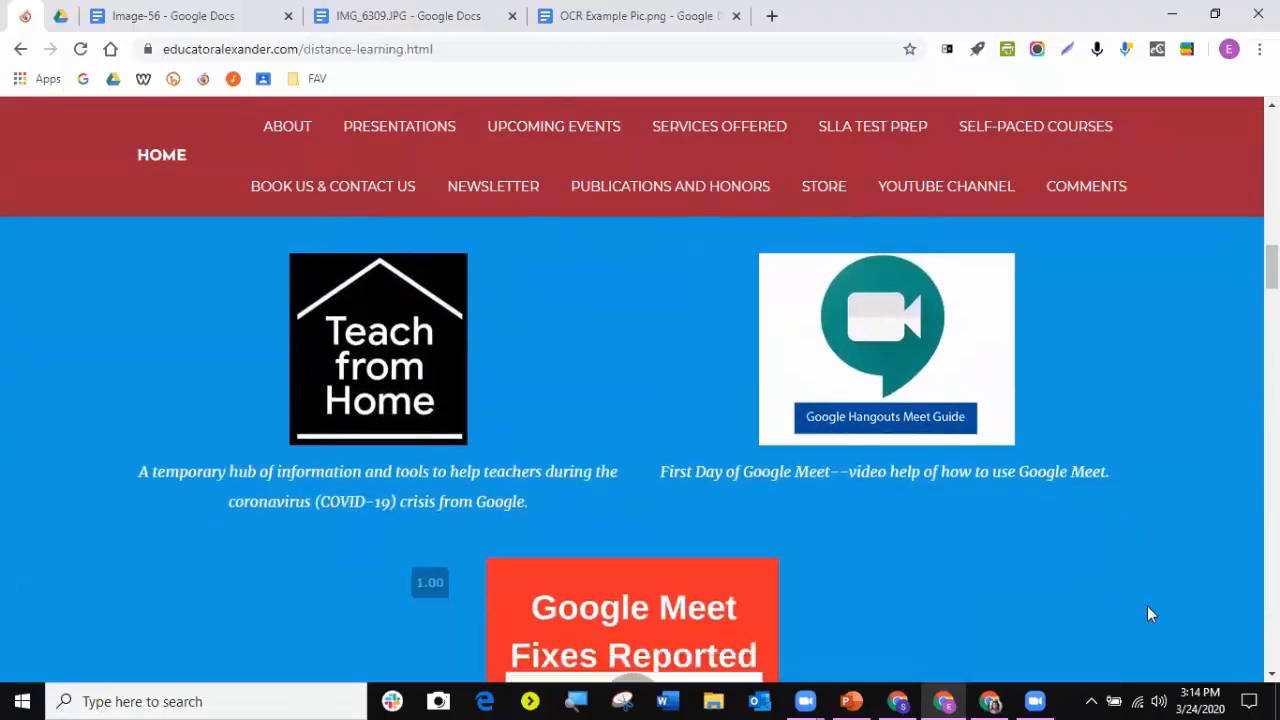
{"action": "scroll", "coordinate": [1150, 615], "scroll_direction": "down", "scroll_amount": 8}
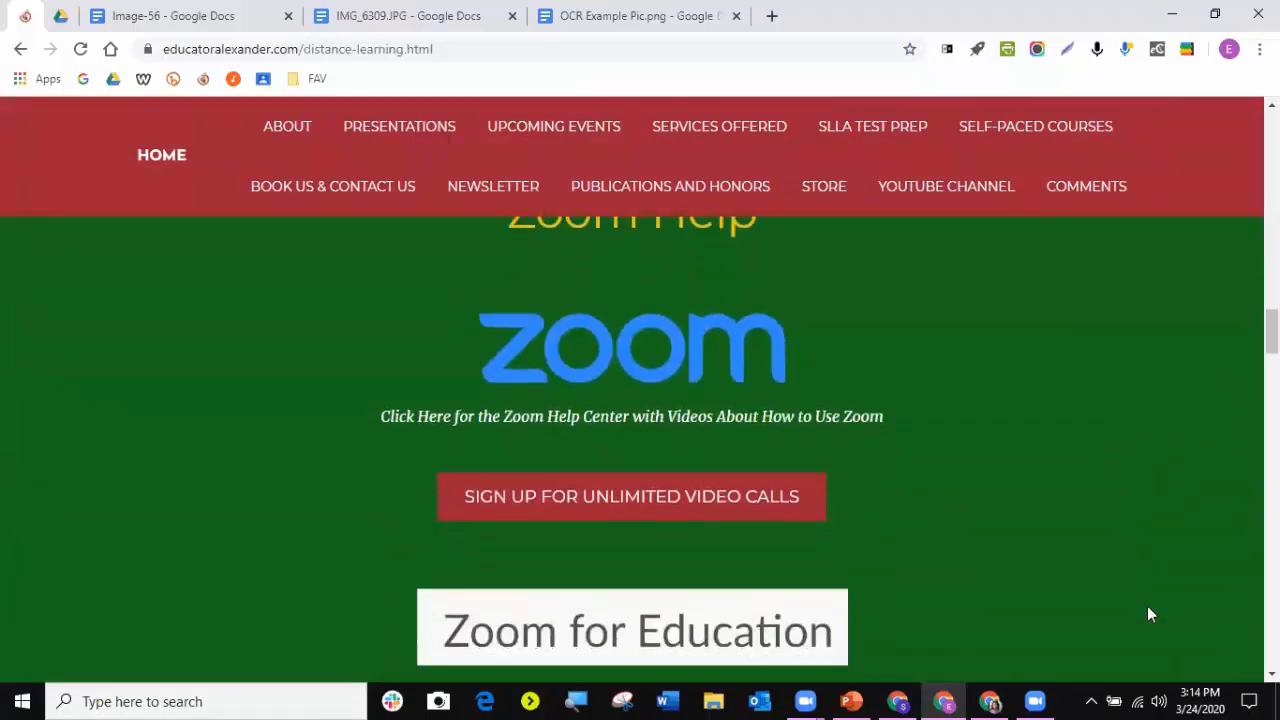
{"action": "scroll", "coordinate": [1150, 615], "scroll_direction": "down", "scroll_amount": 8}
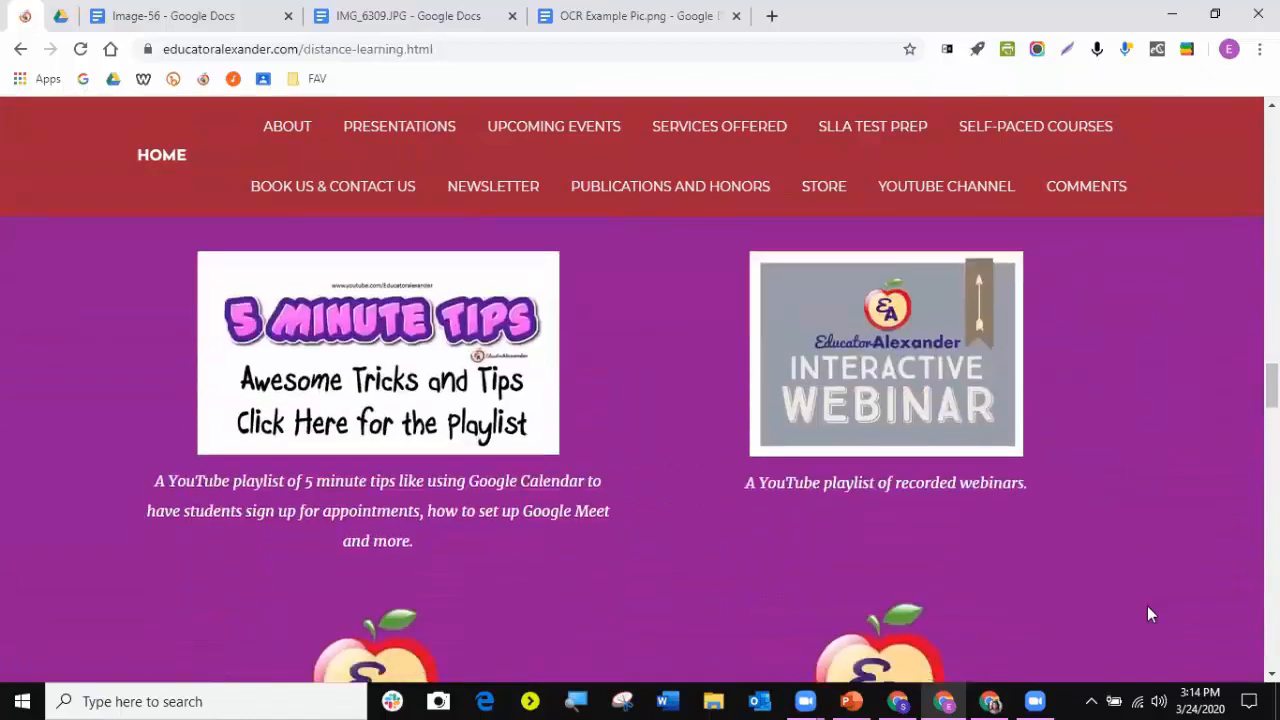
{"action": "scroll", "coordinate": [1147, 614], "scroll_direction": "down", "scroll_amount": 10}
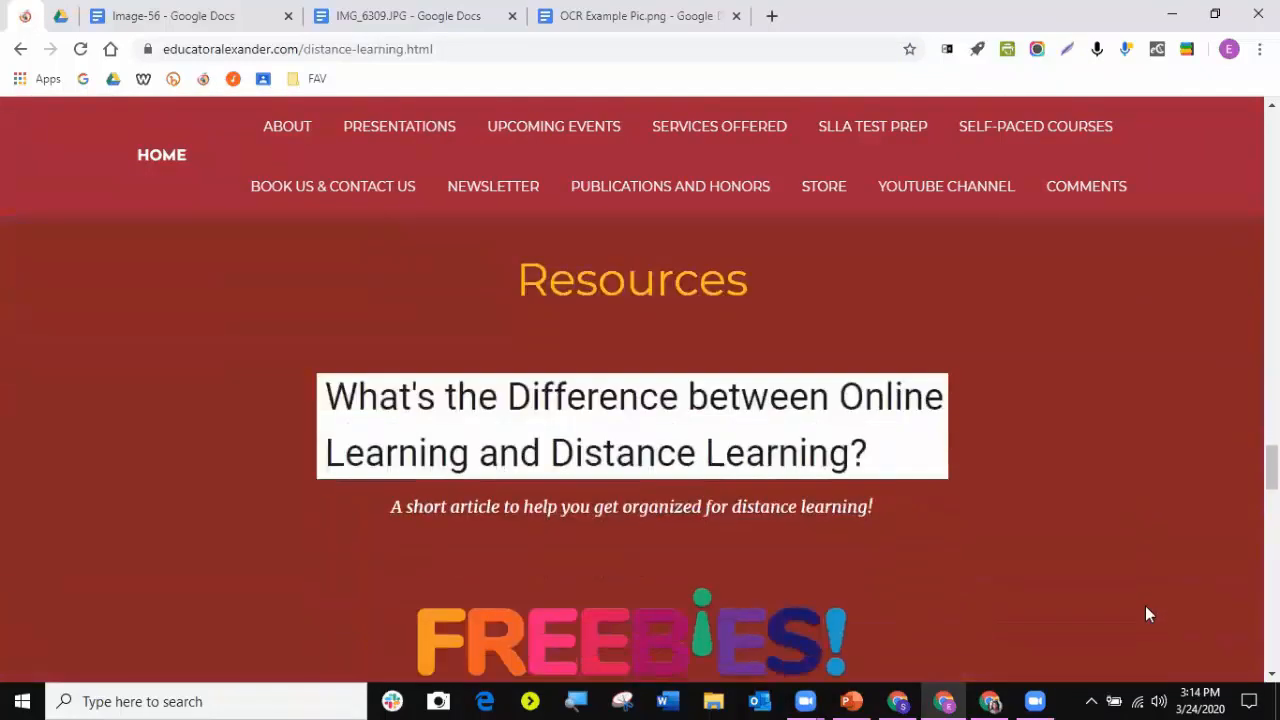
{"action": "scroll", "coordinate": [1147, 612], "scroll_direction": "down", "scroll_amount": 5}
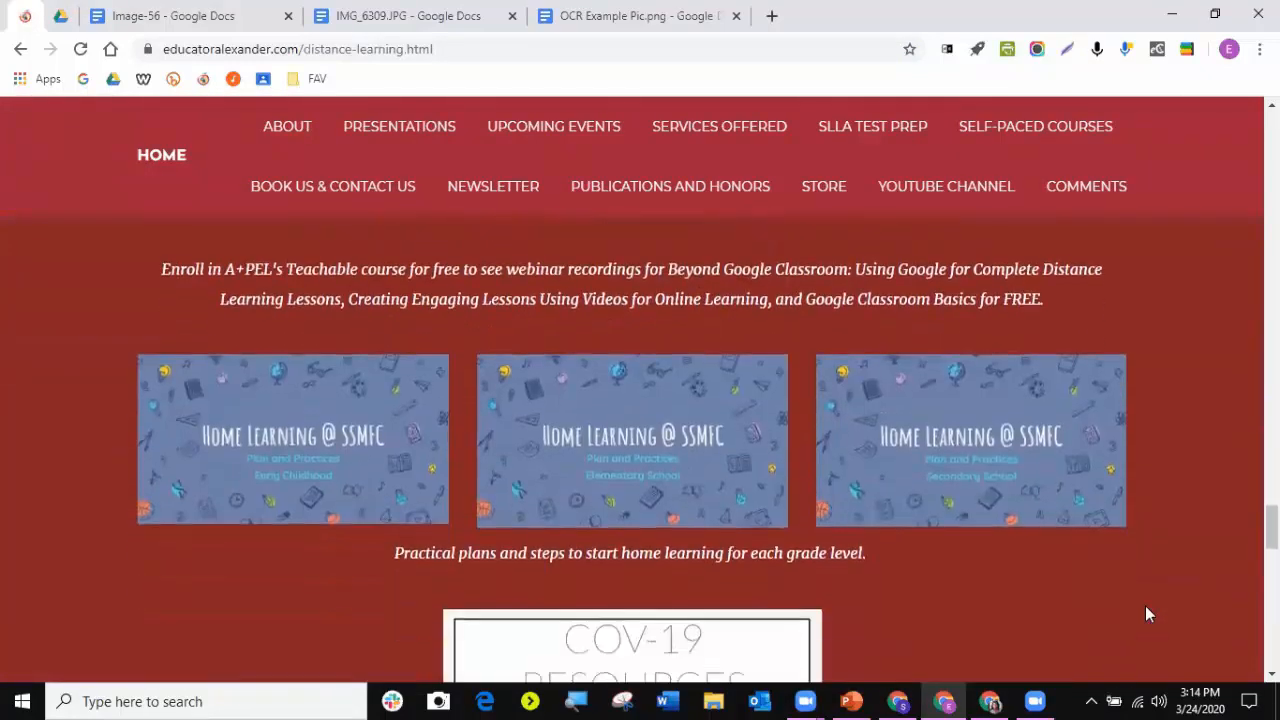
{"action": "scroll", "coordinate": [1016, 543], "scroll_direction": "down", "scroll_amount": 5}
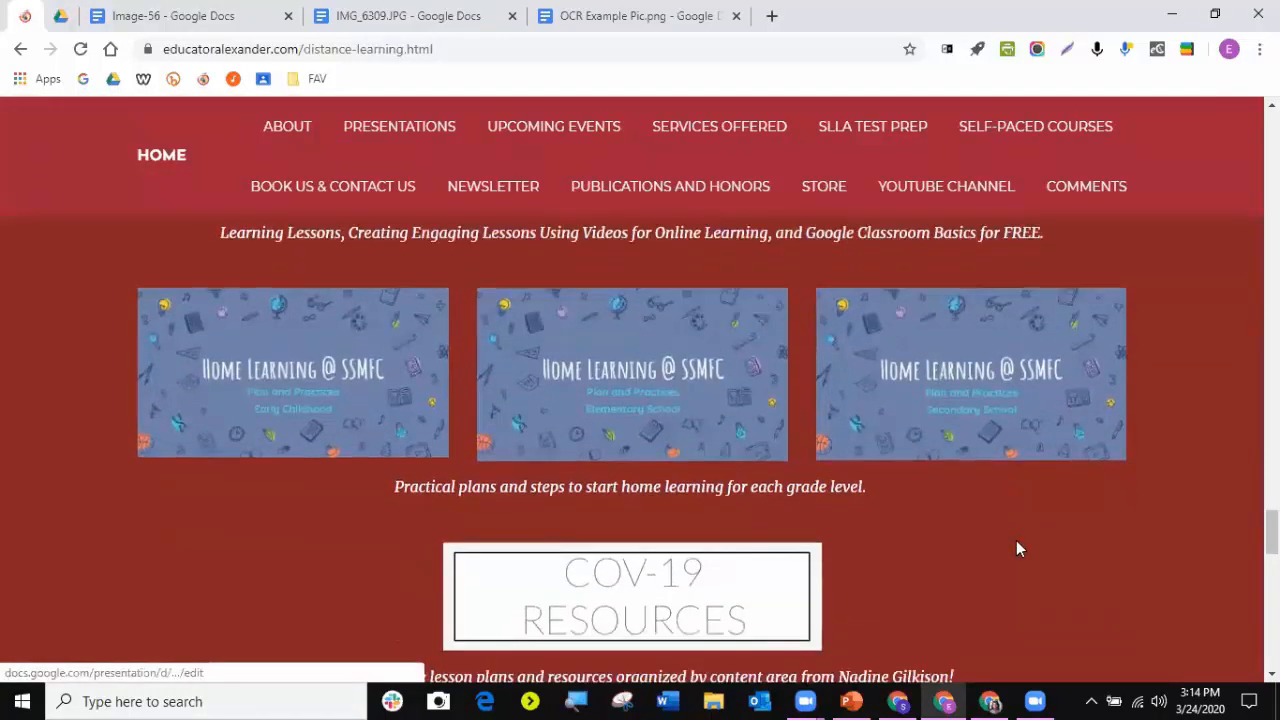
{"action": "scroll", "coordinate": [1016, 548], "scroll_direction": "down", "scroll_amount": 10}
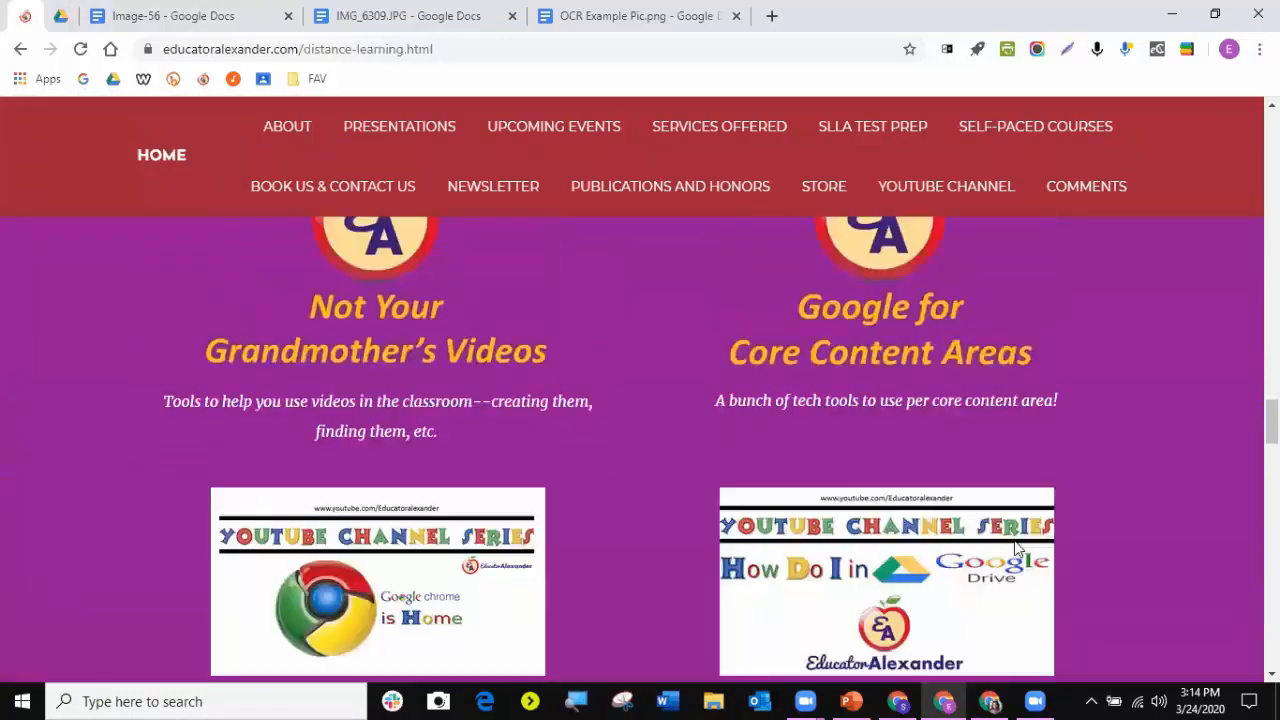
{"action": "scroll", "coordinate": [1016, 550], "scroll_direction": "down", "scroll_amount": 3}
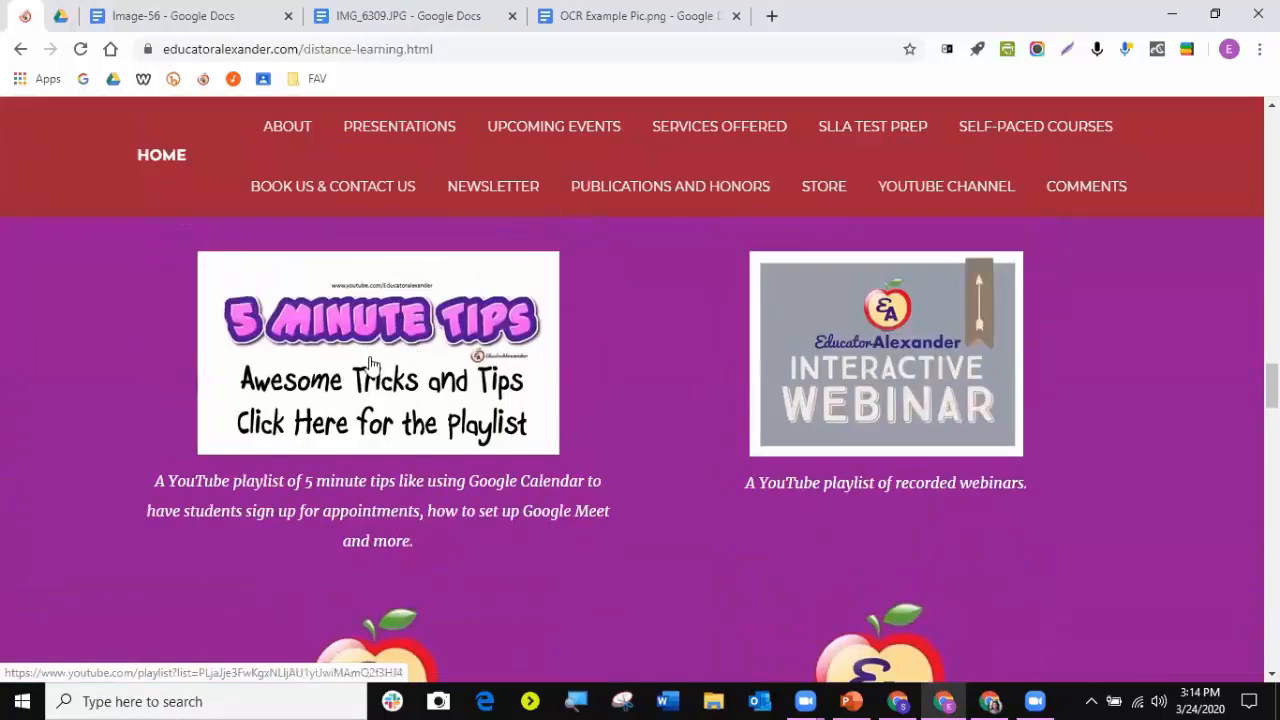
- Open the 5 Minute Tips YouTube playlist and look through its videos down to OCR with Google Drive and Docs
{"action": "left_click", "coordinate": [337, 364]}
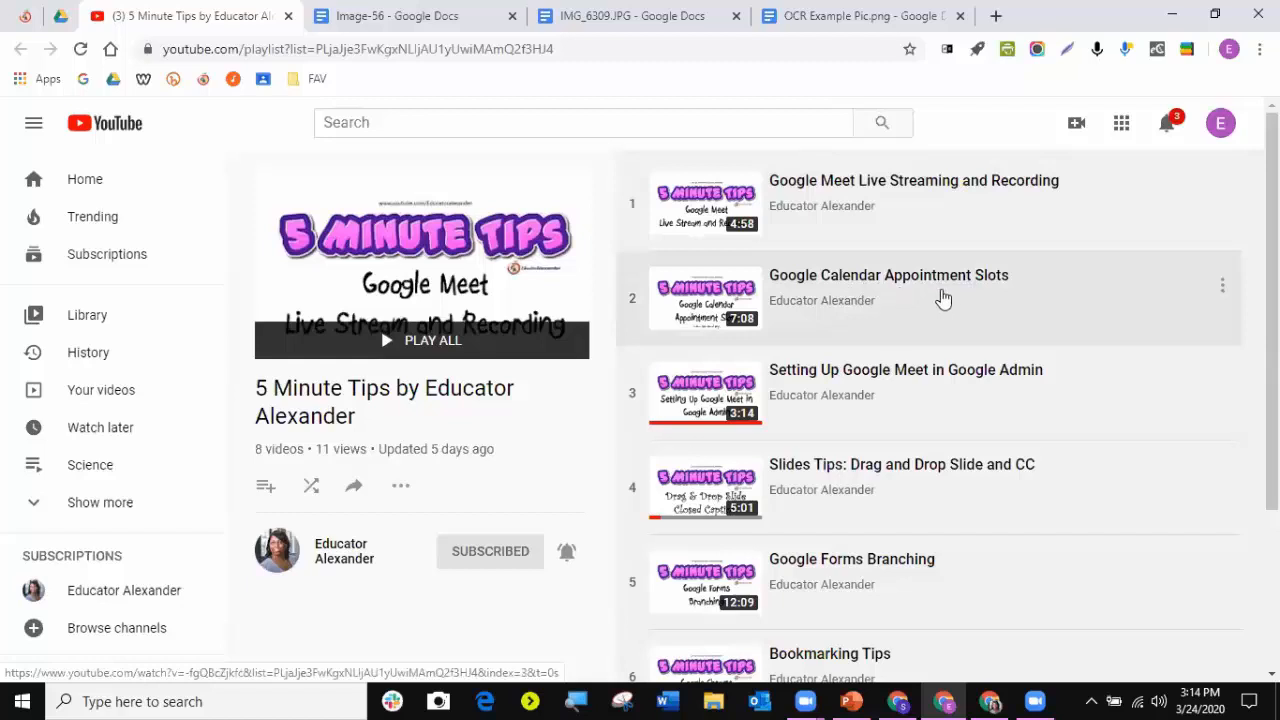
{"action": "scroll", "coordinate": [943, 298], "scroll_direction": "down", "scroll_amount": 3}
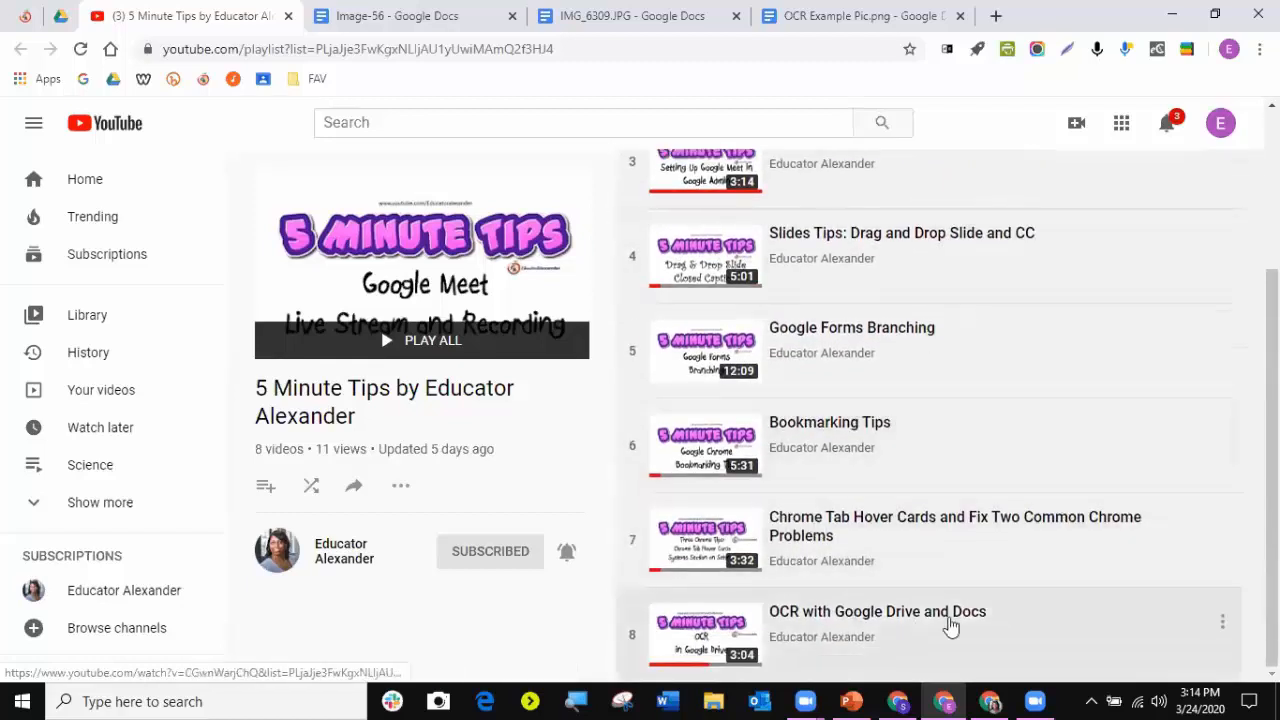
{"action": "scroll", "coordinate": [918, 605], "scroll_direction": "up", "scroll_amount": 3}
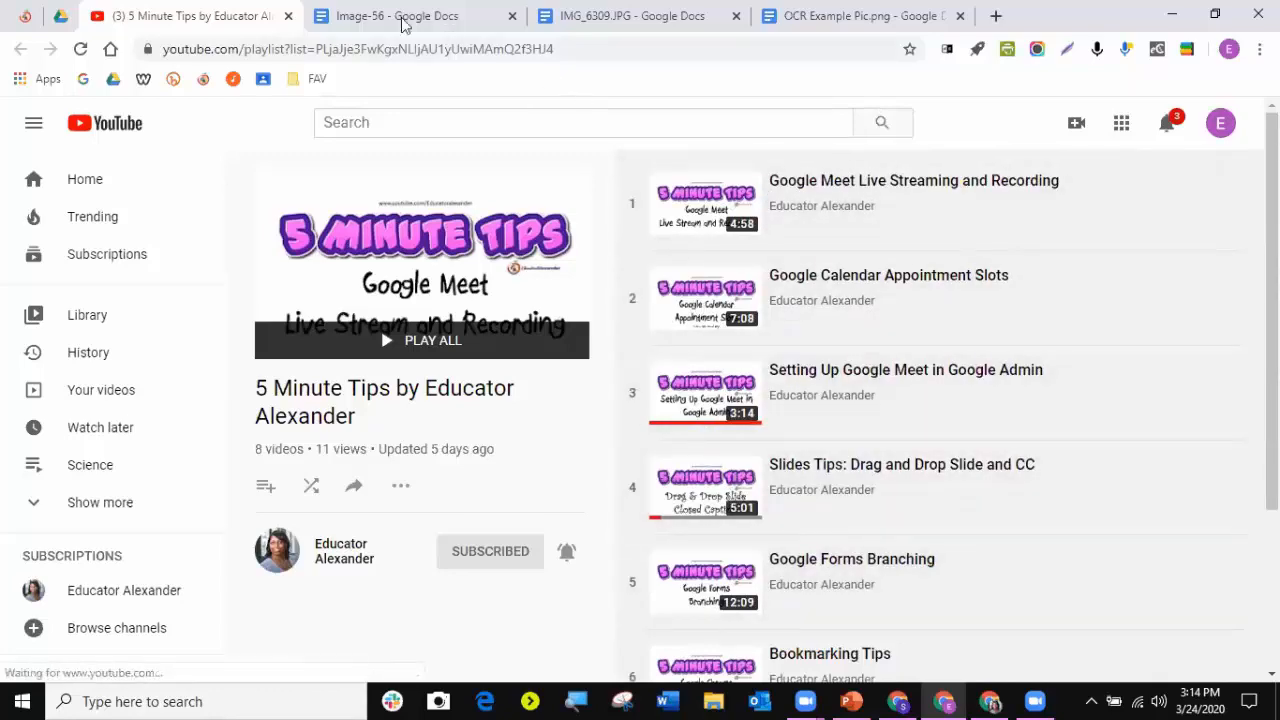
- Return to the Distance Learning page and review the sections from the 5 Minute Tips playlist back up to Teach from Home
{"action": "left_click", "coordinate": [25, 15]}
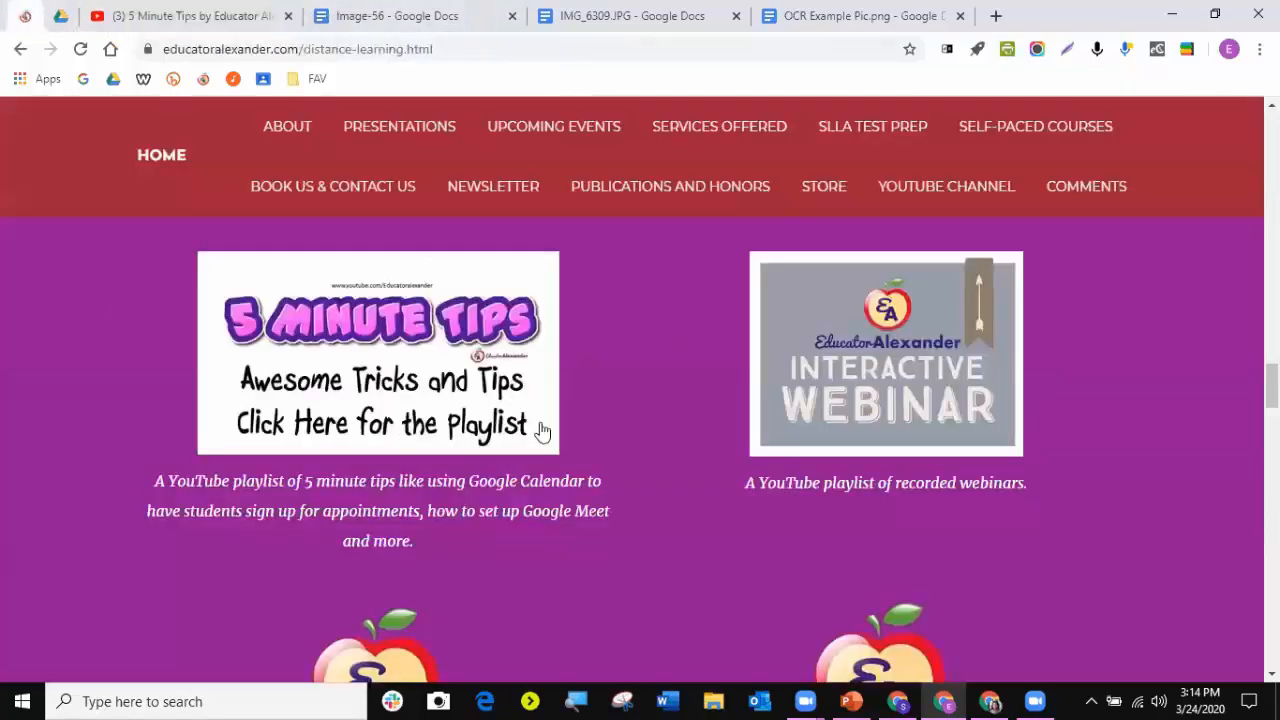
{"action": "scroll", "coordinate": [684, 446], "scroll_direction": "down", "scroll_amount": 3}
{"action": "scroll", "coordinate": [684, 446], "scroll_direction": "up", "scroll_amount": 6}
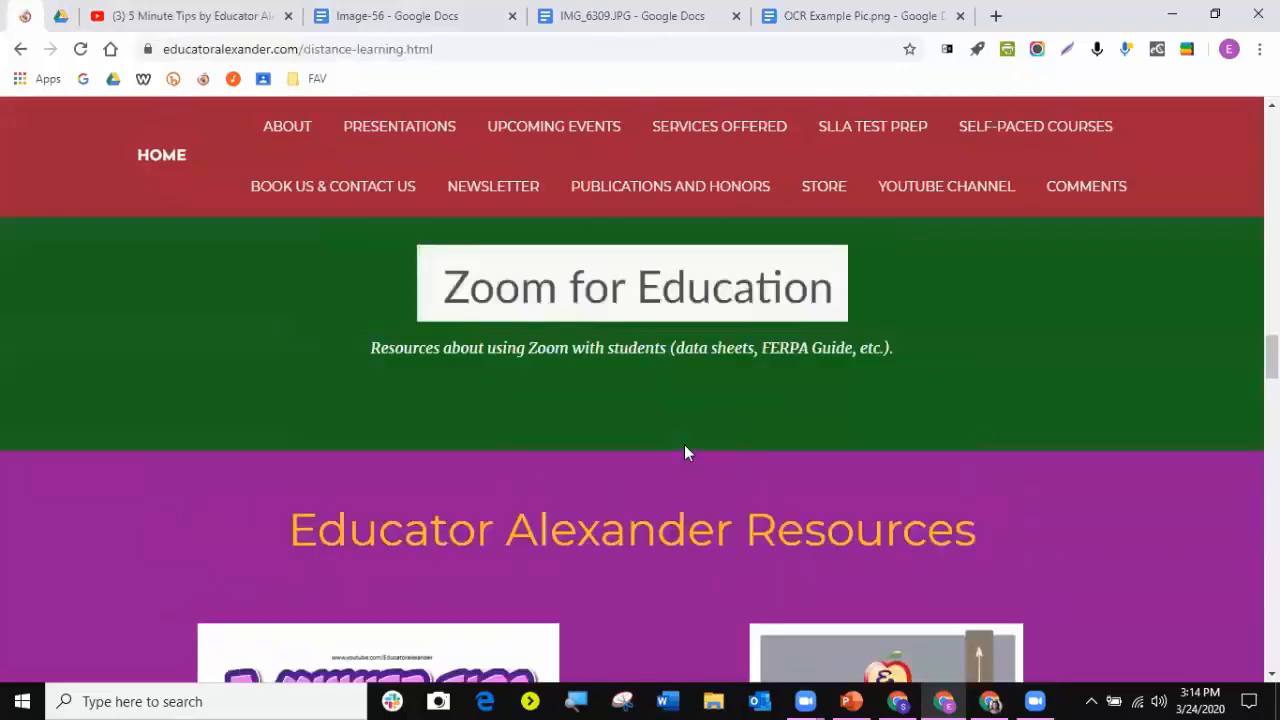
{"action": "scroll", "coordinate": [684, 450], "scroll_direction": "up", "scroll_amount": 10}
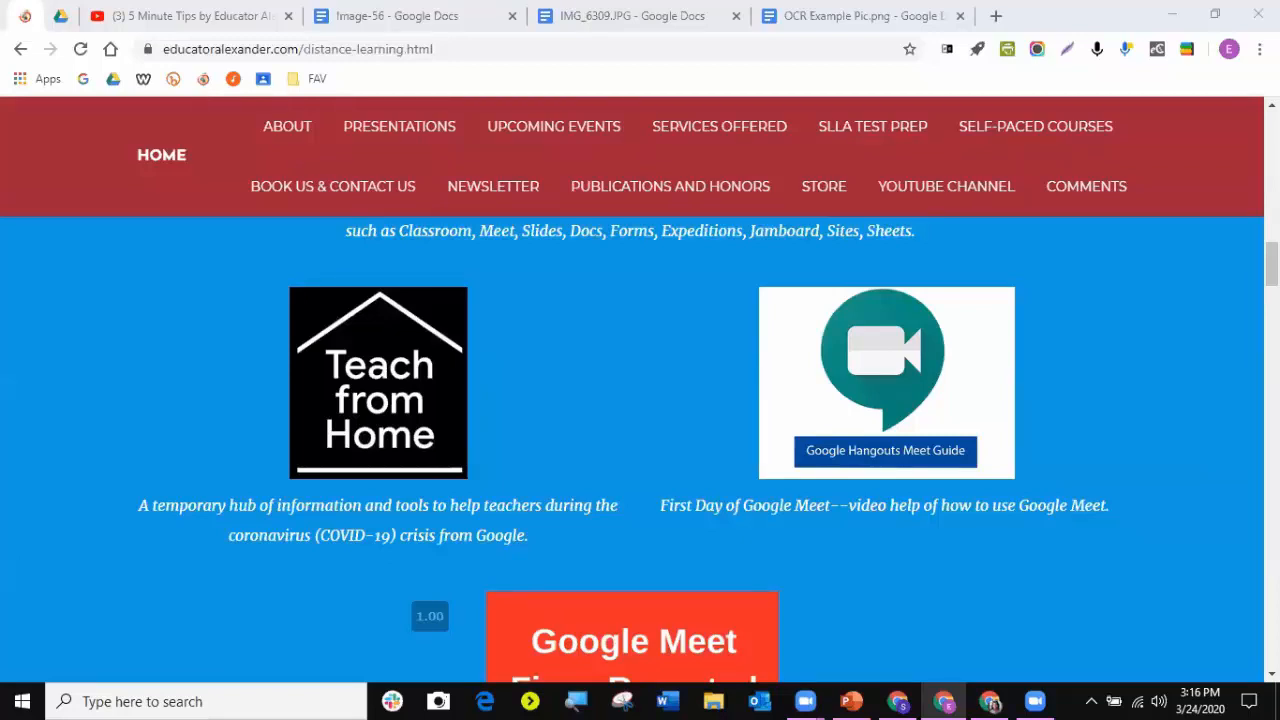
- Open the Image-56 document from the OCR Example folder in Google Drive and delete the flyer photo above the recognized text
{"action": "left_click", "coordinate": [62, 17]}
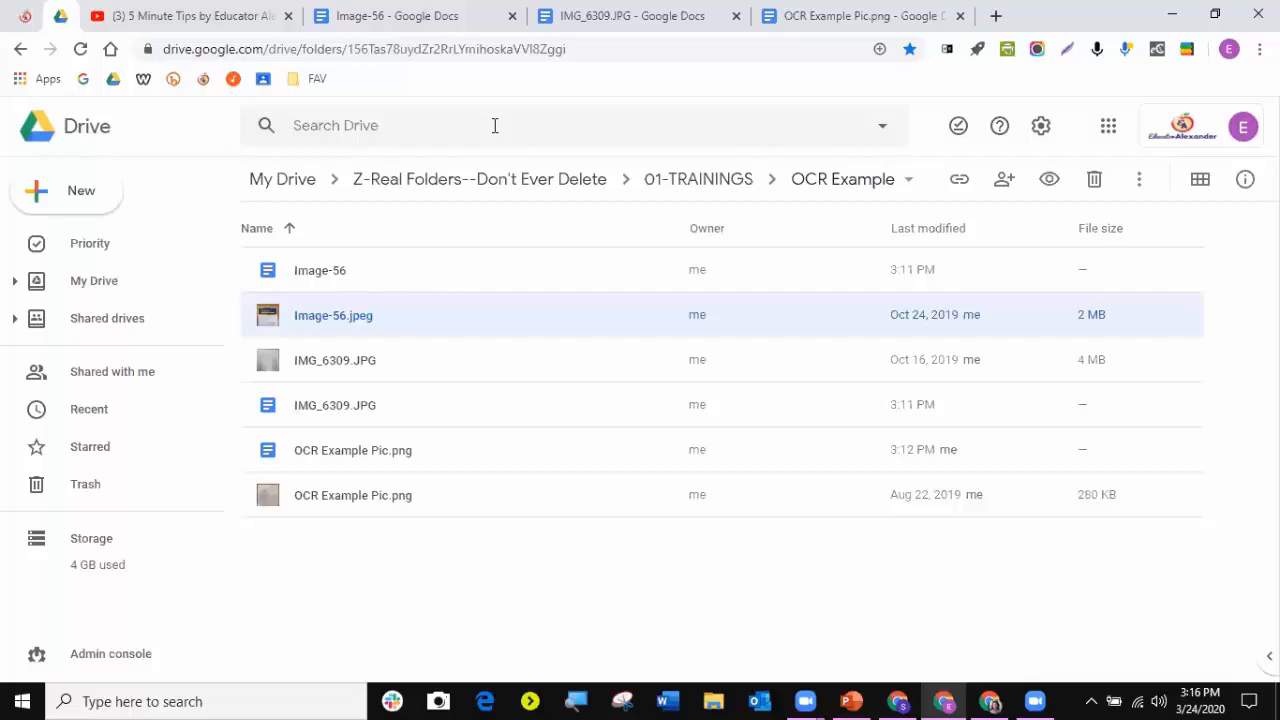
{"action": "left_click", "coordinate": [404, 564]}
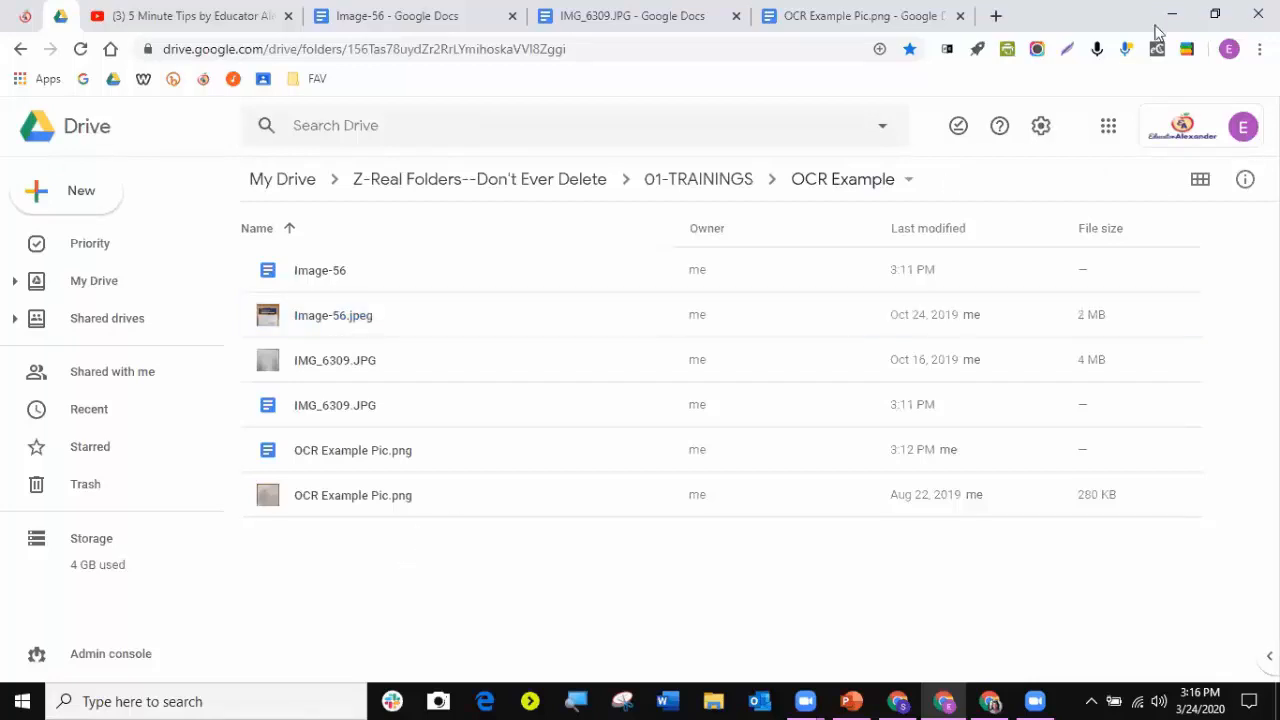
{"action": "double_click", "coordinate": [331, 276]}
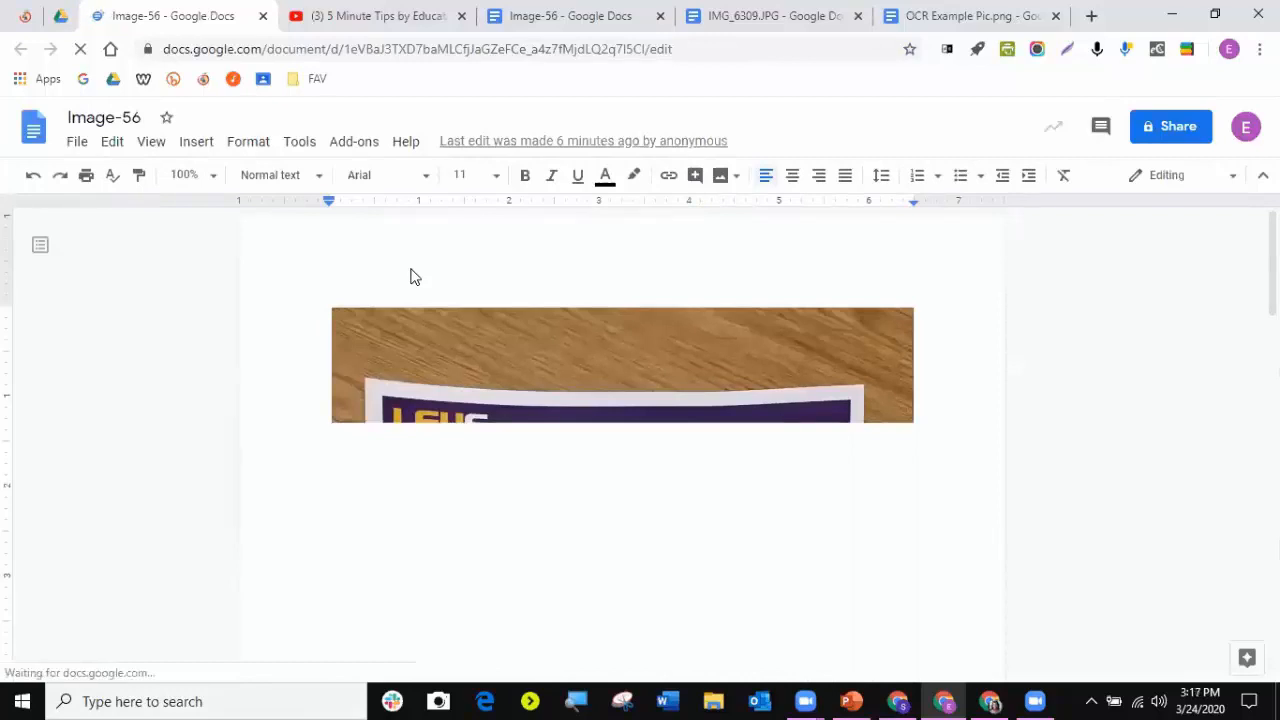
{"action": "left_click", "coordinate": [892, 375]}
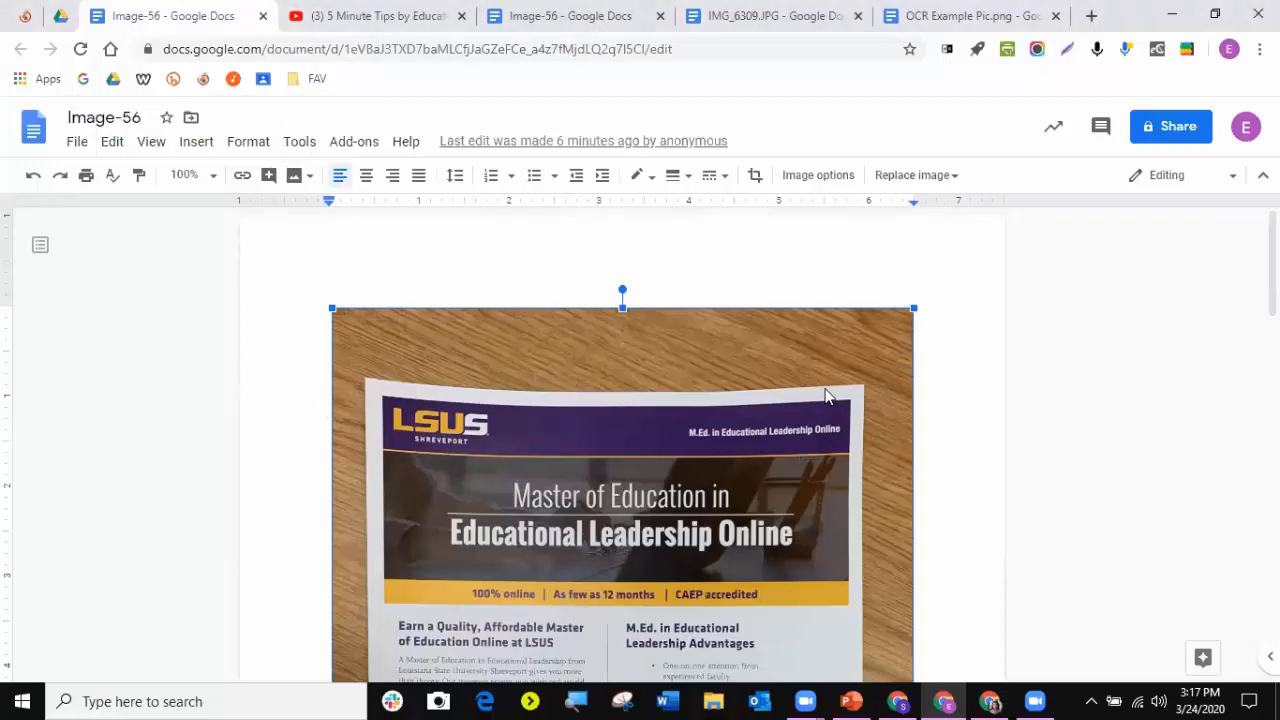
{"action": "key", "text": "Delete"}
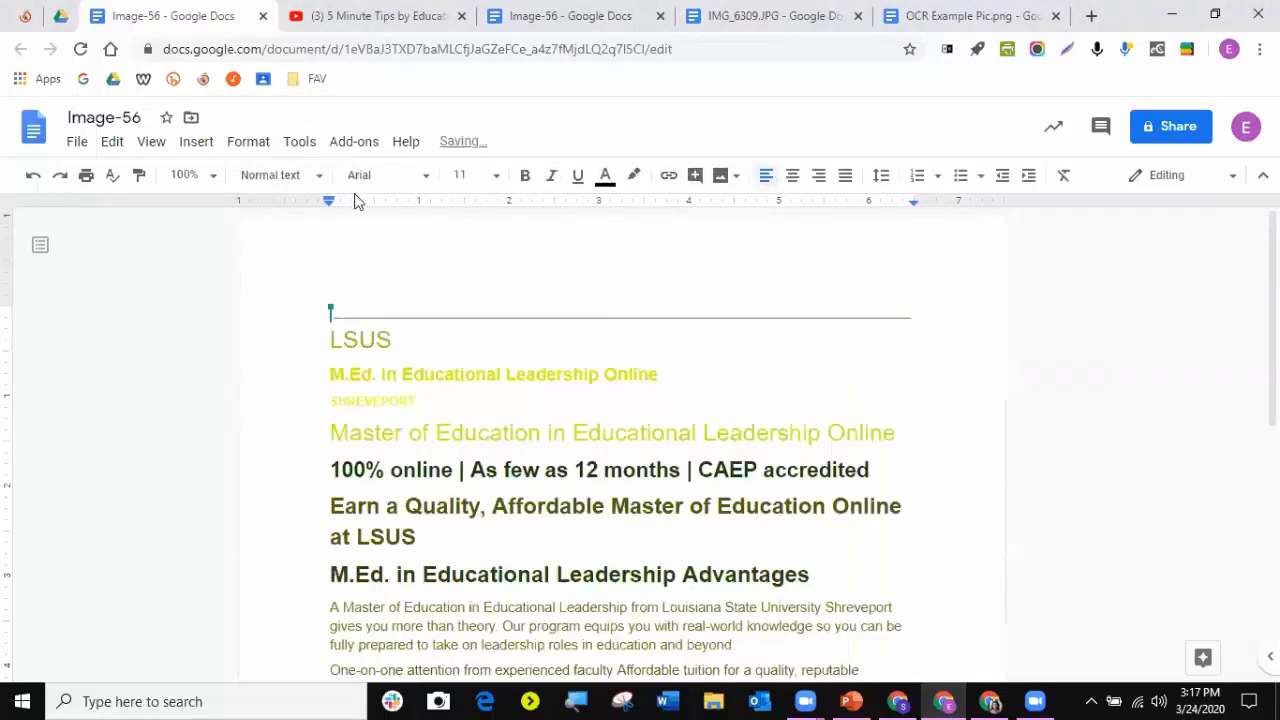
- Create a Spanish translation of the Image-56 document titled "Translated copy of Image-56" and compare it with the original
{"action": "left_click", "coordinate": [300, 143]}
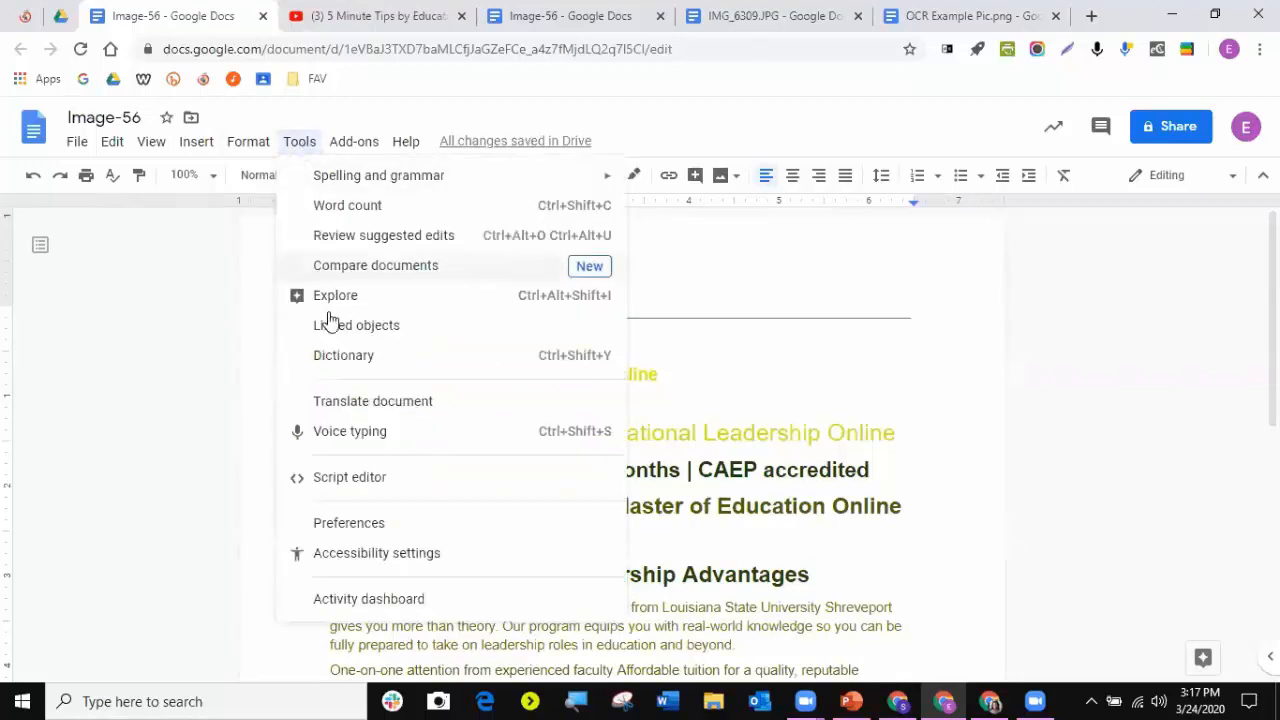
{"action": "left_click", "coordinate": [340, 410]}
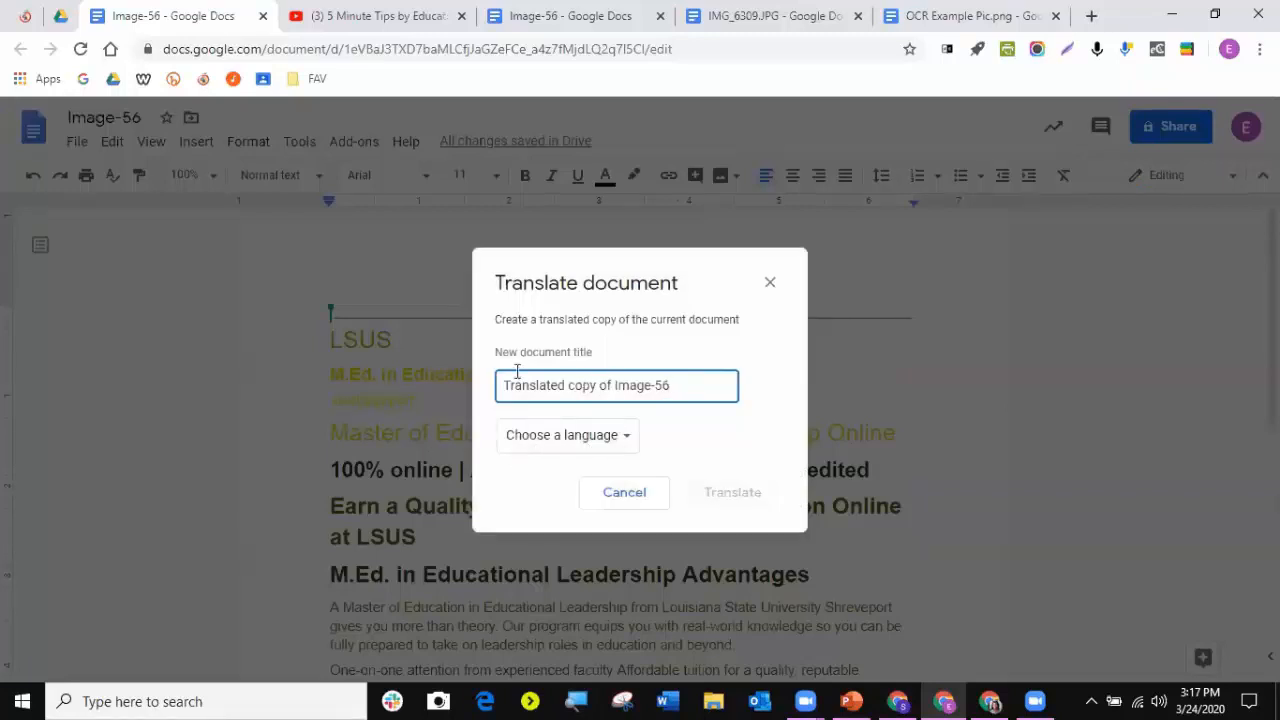
{"action": "left_click", "coordinate": [560, 438]}
{"action": "scroll", "coordinate": [575, 468], "scroll_direction": "down", "scroll_amount": 15}
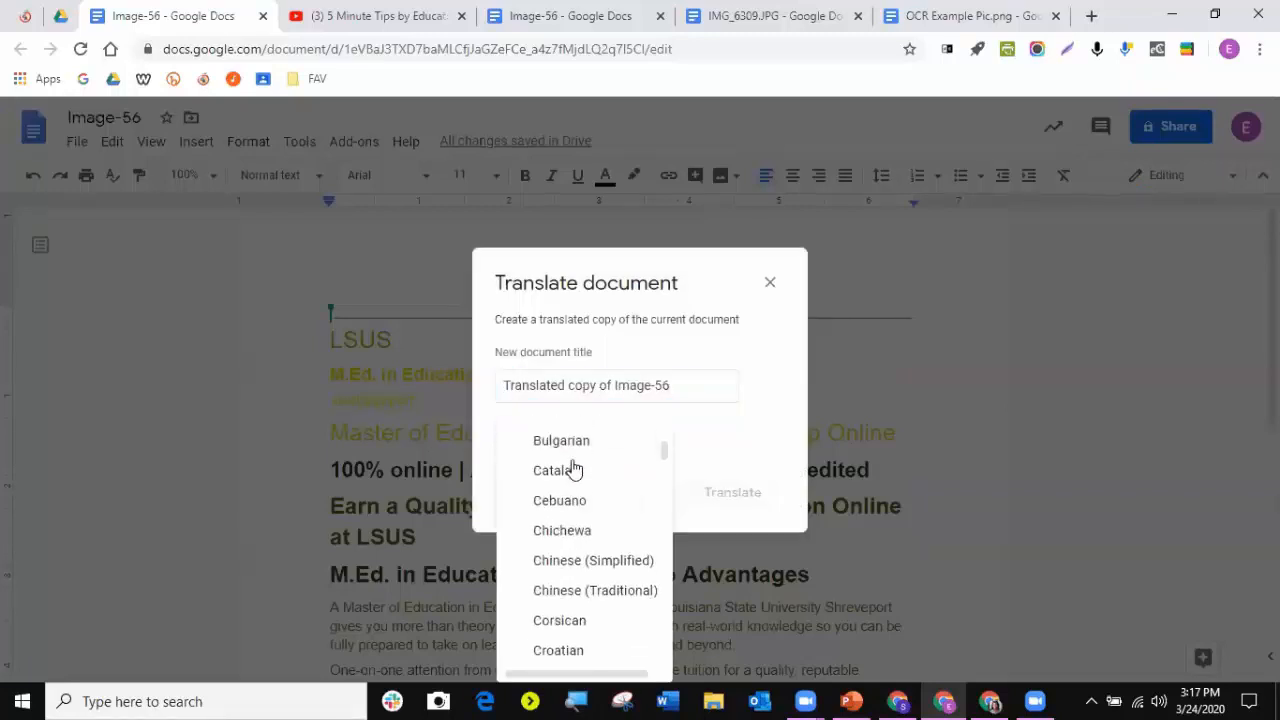
{"action": "scroll", "coordinate": [560, 470], "scroll_direction": "down", "scroll_amount": 10}
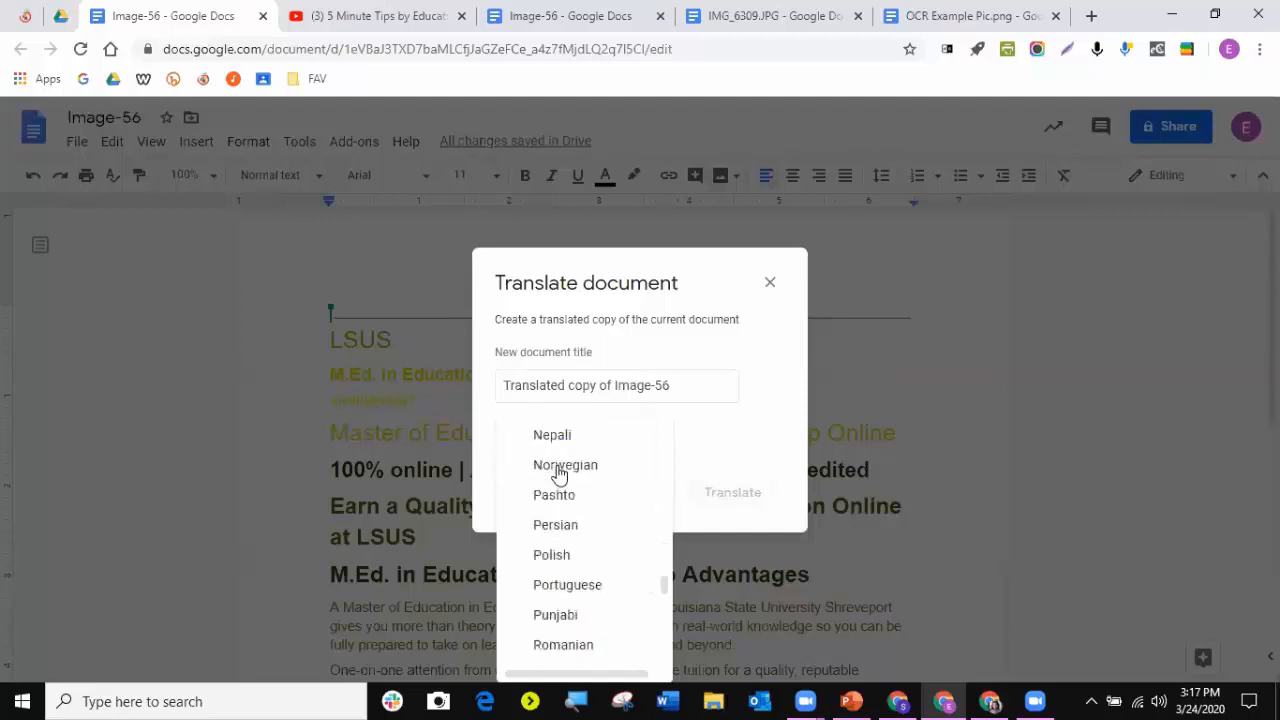
{"action": "scroll", "coordinate": [558, 474], "scroll_direction": "down", "scroll_amount": 4}
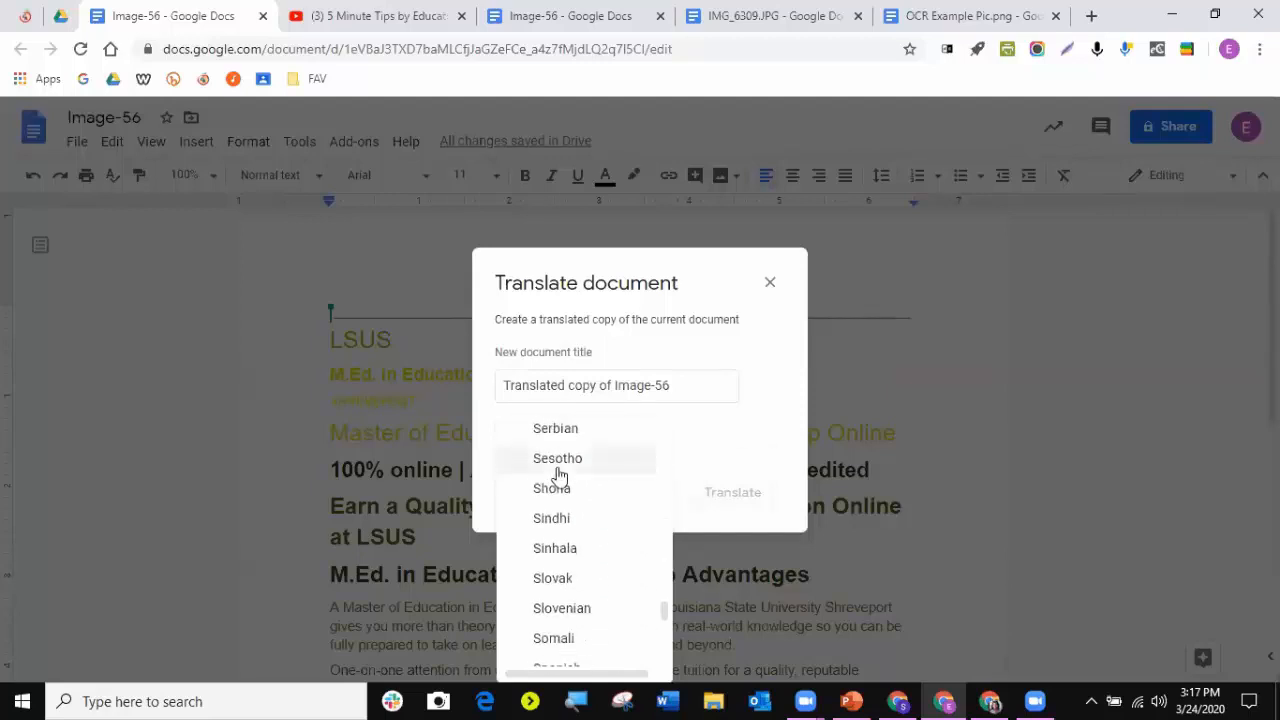
{"action": "scroll", "coordinate": [558, 474], "scroll_direction": "up", "scroll_amount": 1}
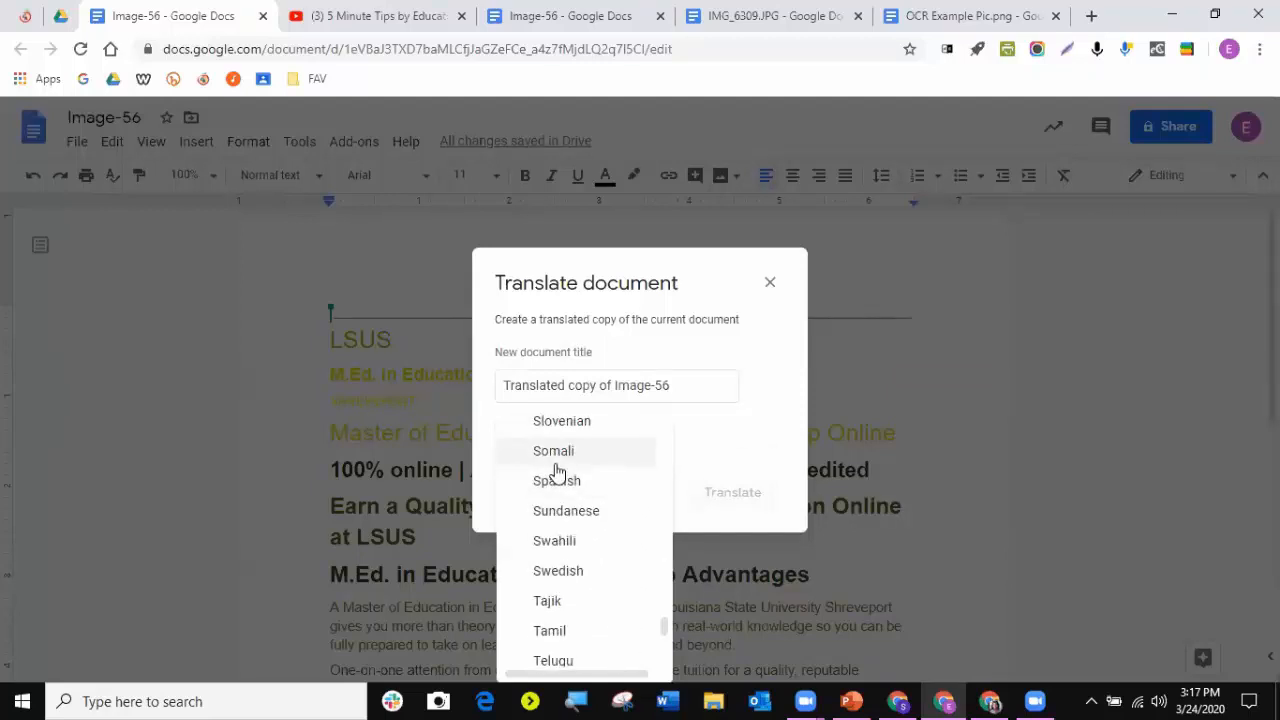
{"action": "scroll", "coordinate": [554, 471], "scroll_direction": "up", "scroll_amount": 1}
{"action": "left_click", "coordinate": [550, 572]}
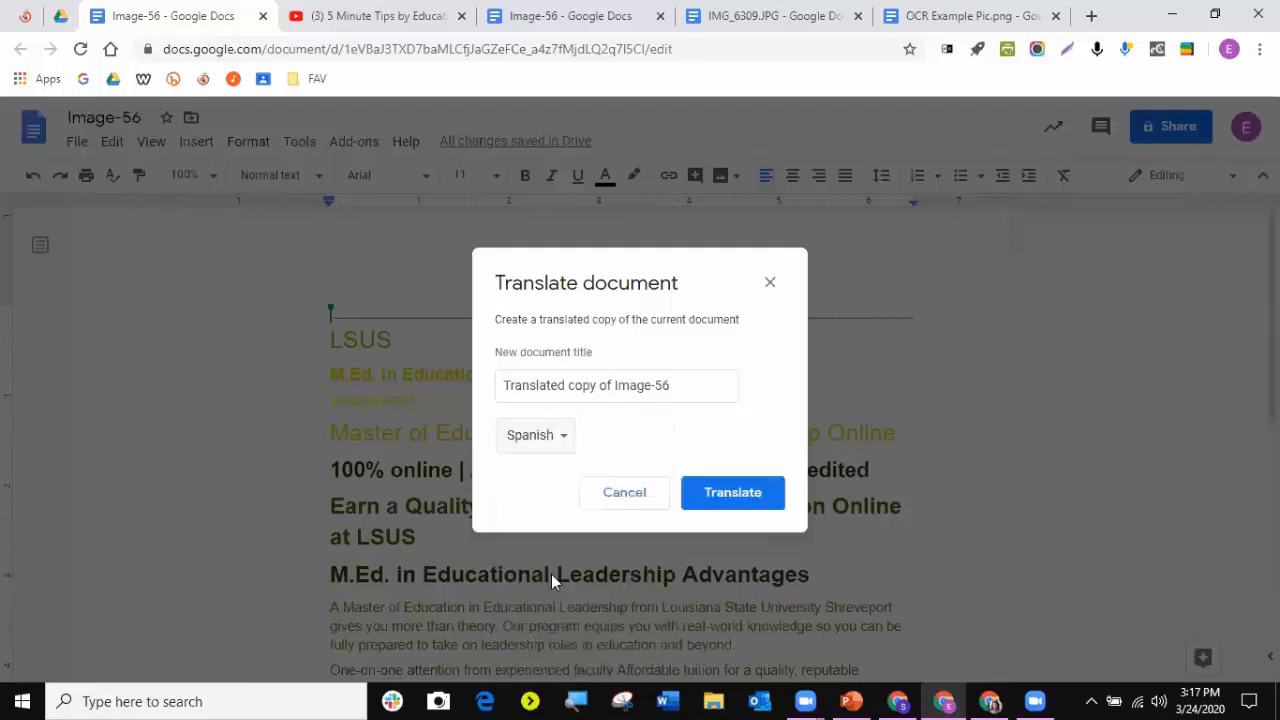
{"action": "left_click", "coordinate": [735, 502]}
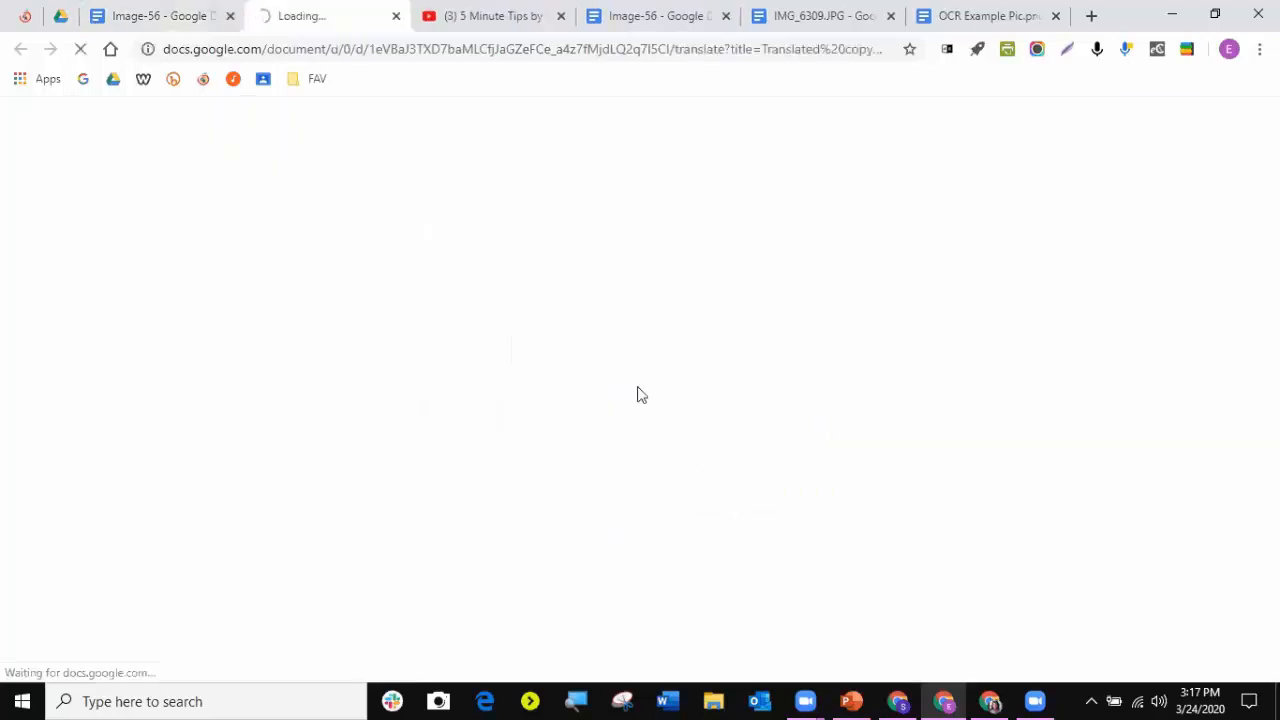
{"action": "left_click", "coordinate": [186, 26]}
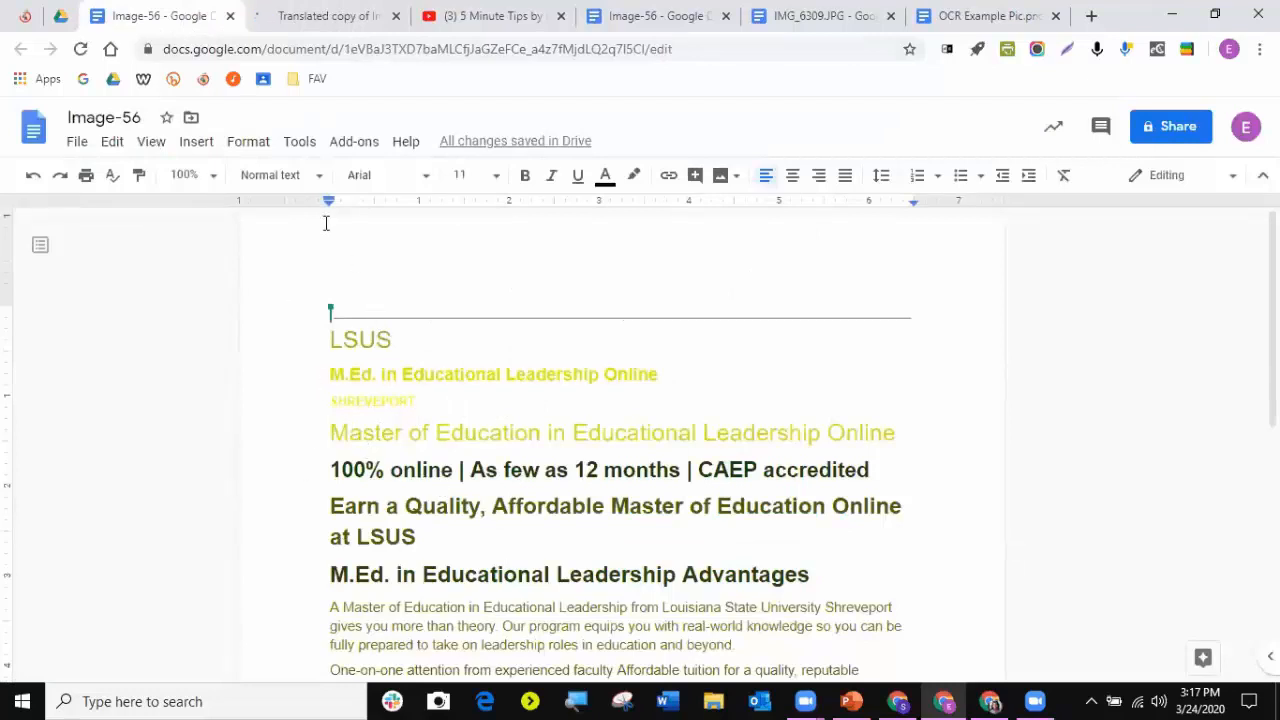
{"action": "left_click", "coordinate": [312, 18]}
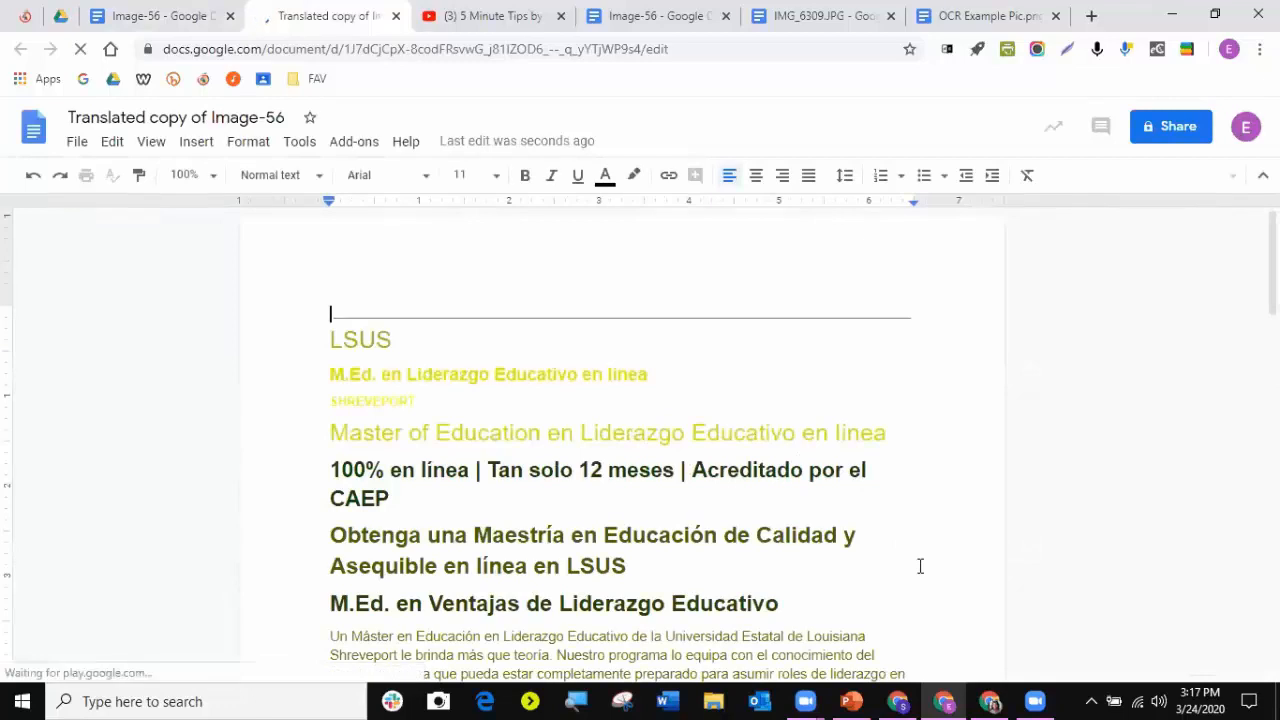
- Read through the Spanish translation of the flyer down to the contact line and return toward its start
{"action": "scroll", "coordinate": [920, 566], "scroll_direction": "down", "scroll_amount": 1}
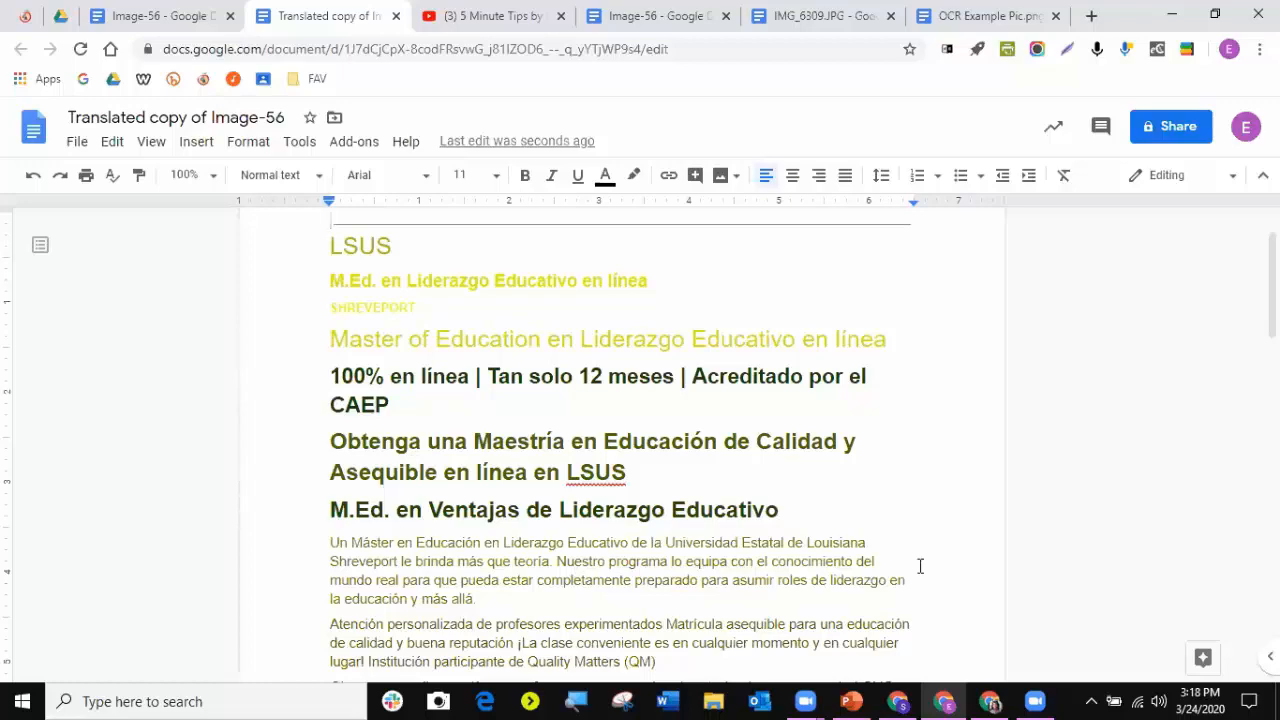
{"action": "scroll", "coordinate": [887, 510], "scroll_direction": "down", "scroll_amount": 4}
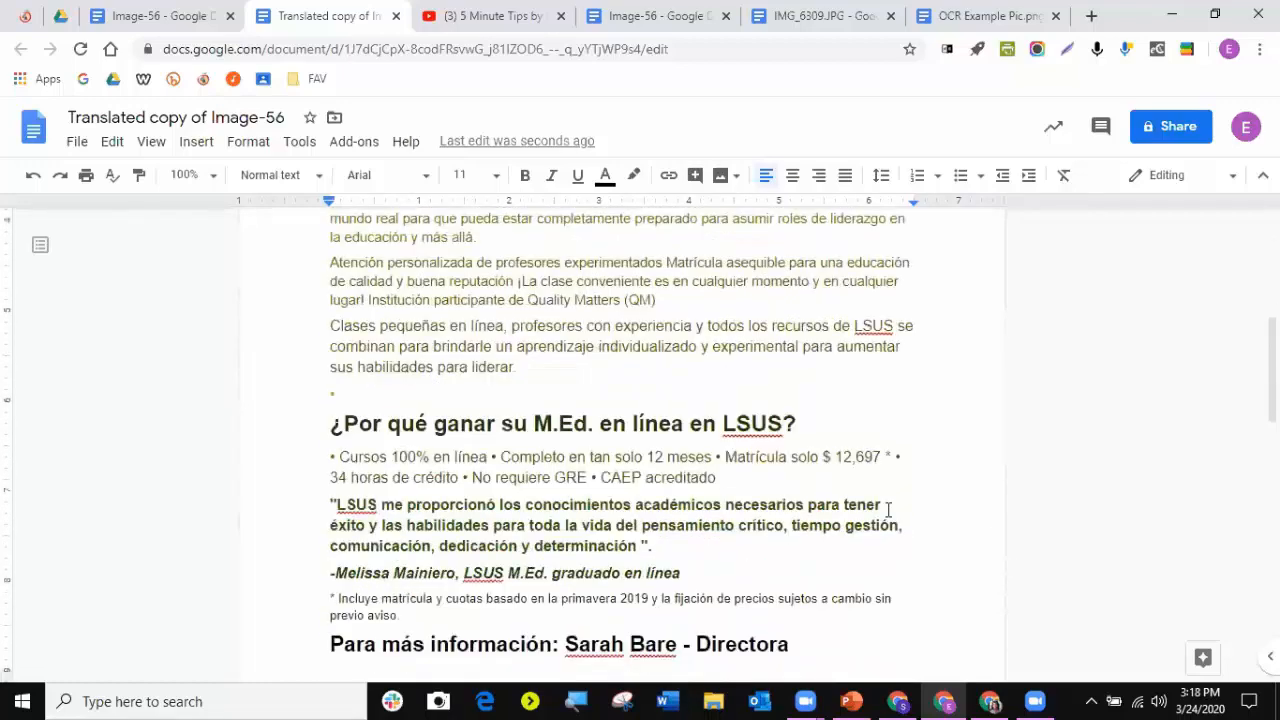
{"action": "scroll", "coordinate": [887, 510], "scroll_direction": "down", "scroll_amount": 2}
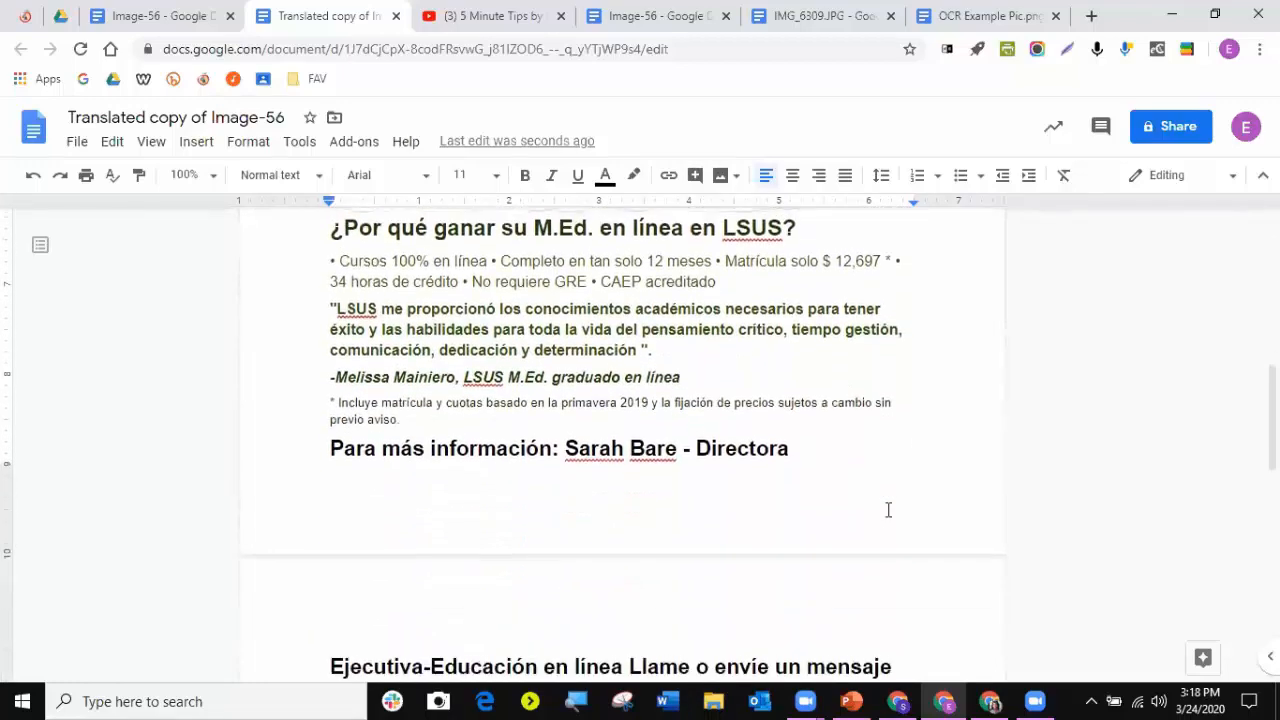
{"action": "scroll", "coordinate": [805, 505], "scroll_direction": "up", "scroll_amount": 5}
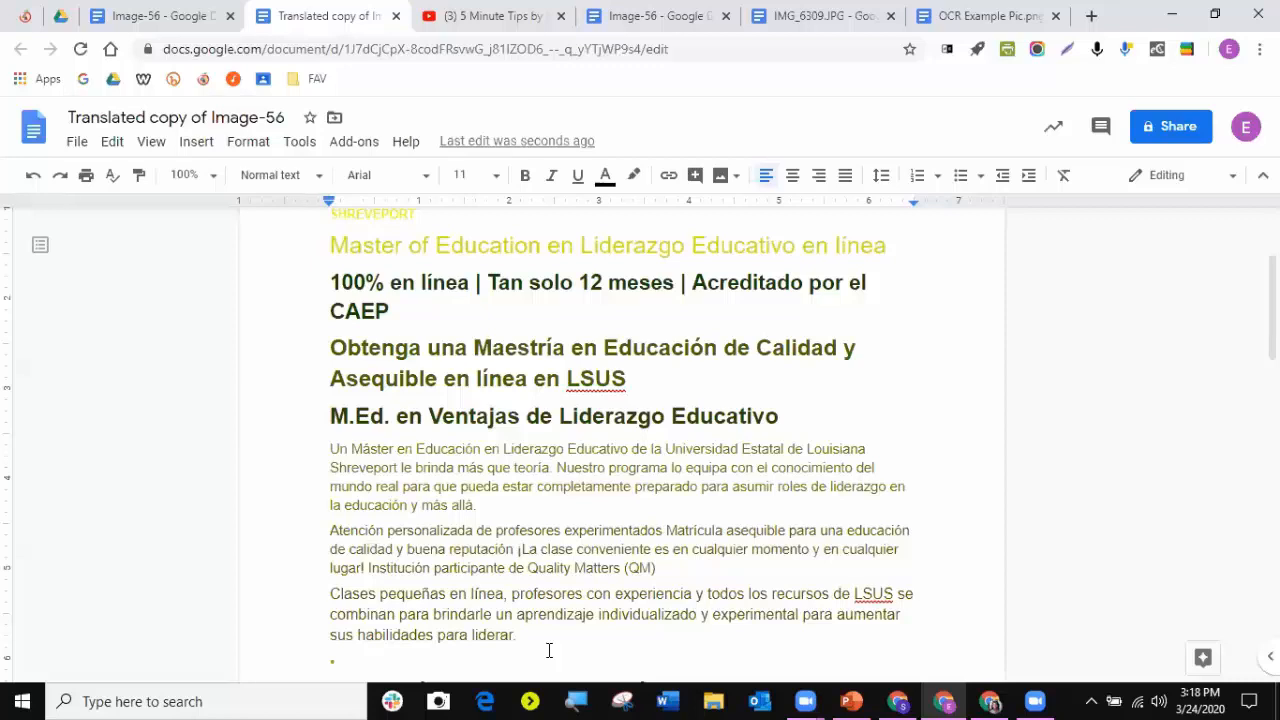
- Switch to the Educator Alexander website and open the Differentiation Using G Suite page from its Google tech tools presentations
{"action": "left_click", "coordinate": [25, 18]}
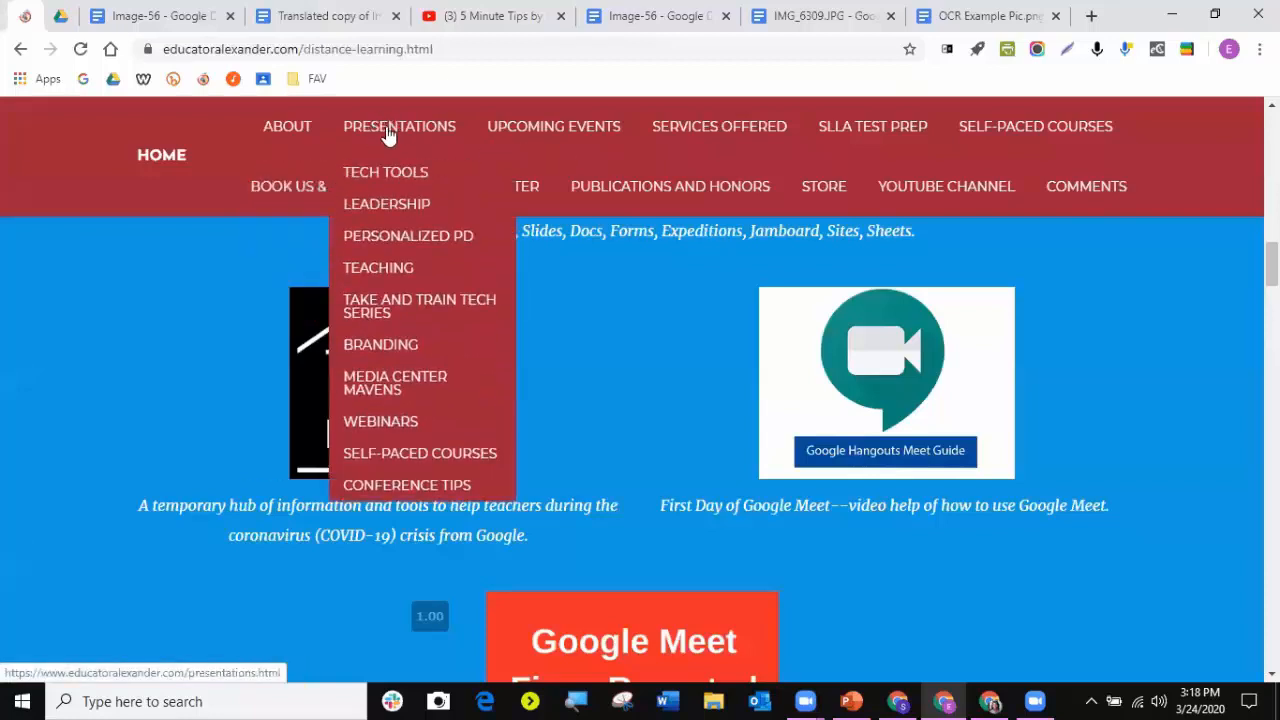
{"action": "mouse_move", "coordinate": [400, 129]}
{"action": "mouse_move", "coordinate": [366, 171]}
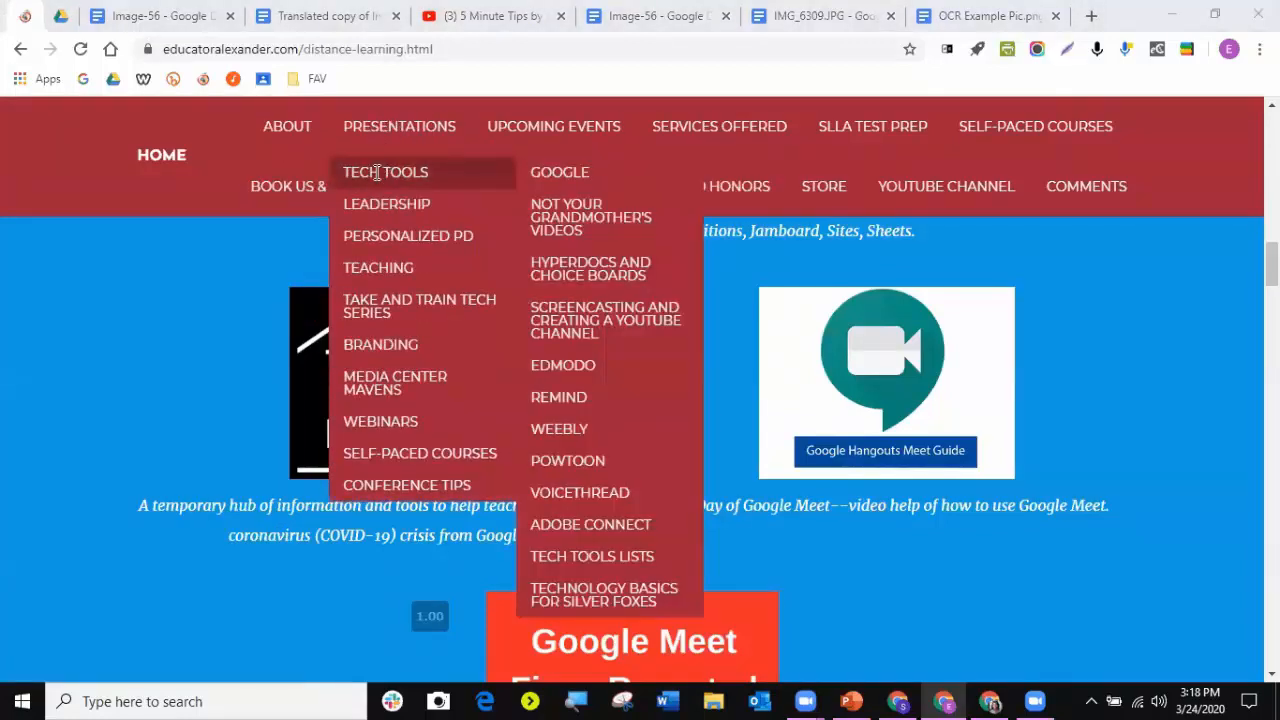
{"action": "mouse_move", "coordinate": [565, 178]}
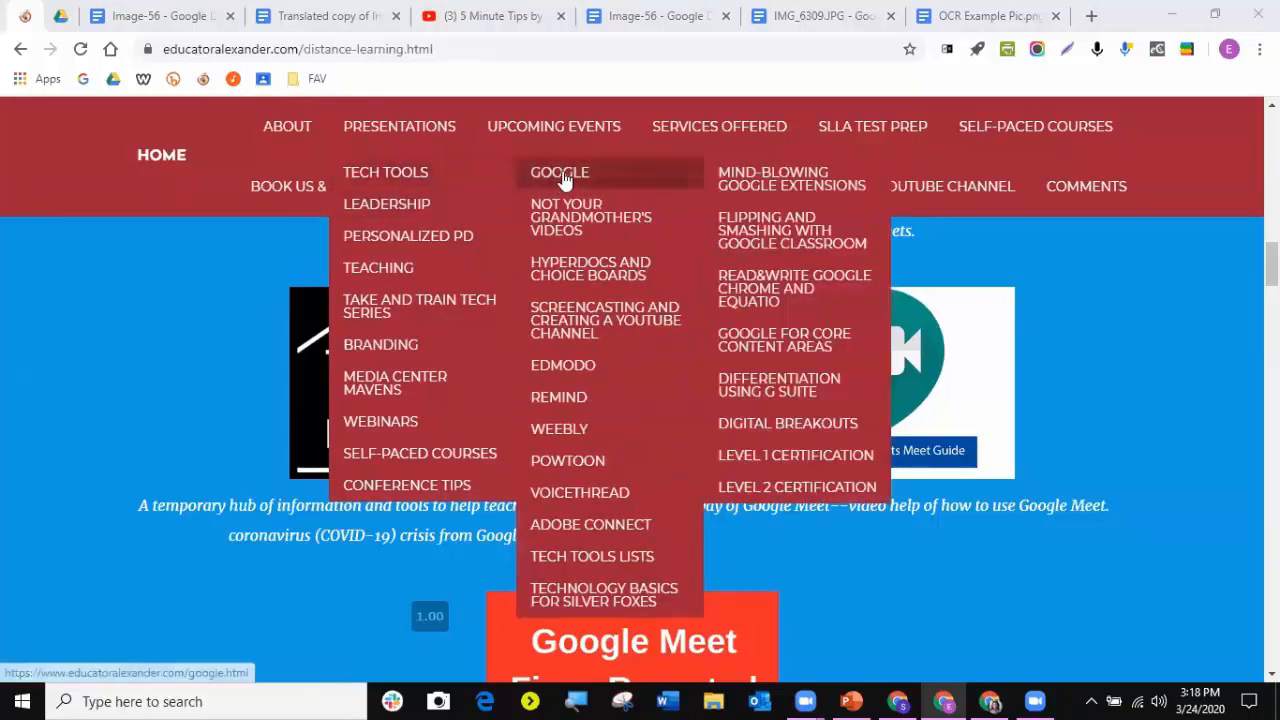
{"action": "left_click", "coordinate": [797, 390]}
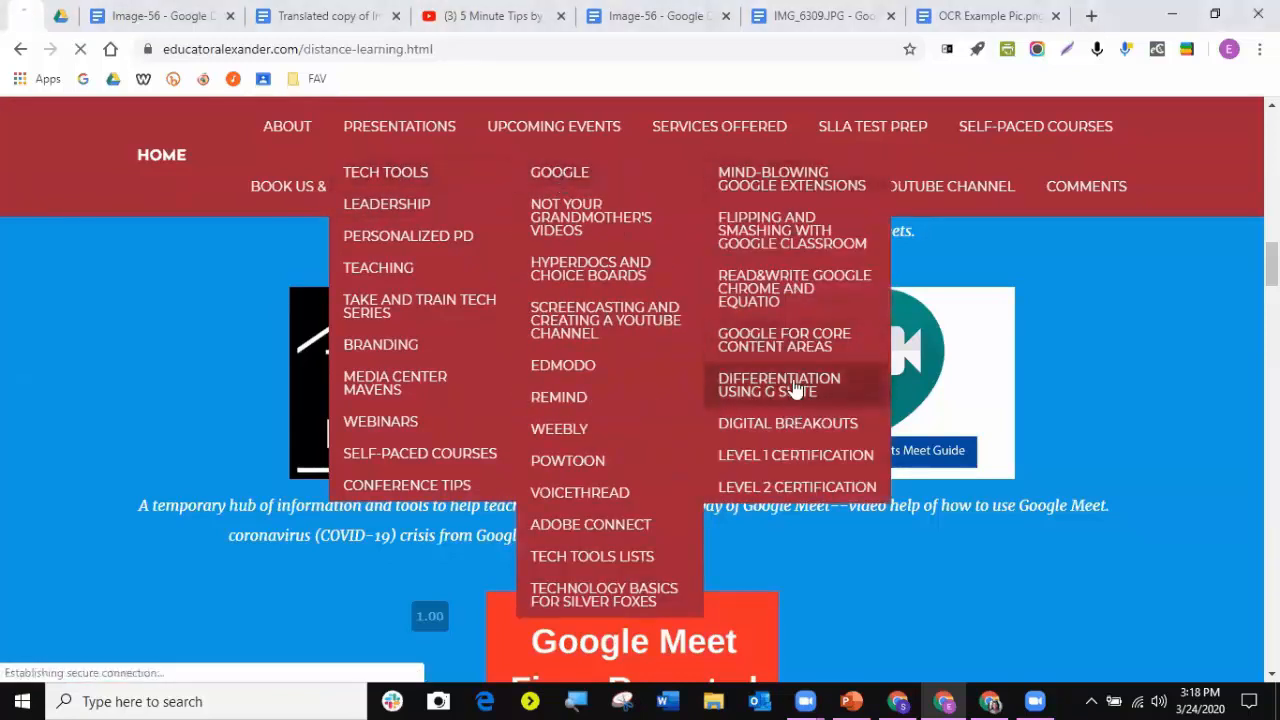
- Review the Differentiation with Google page from the Extensions list through the Slides, Docs, Classroom and Forms sections
{"action": "scroll", "coordinate": [1097, 494], "scroll_direction": "down", "scroll_amount": 3}
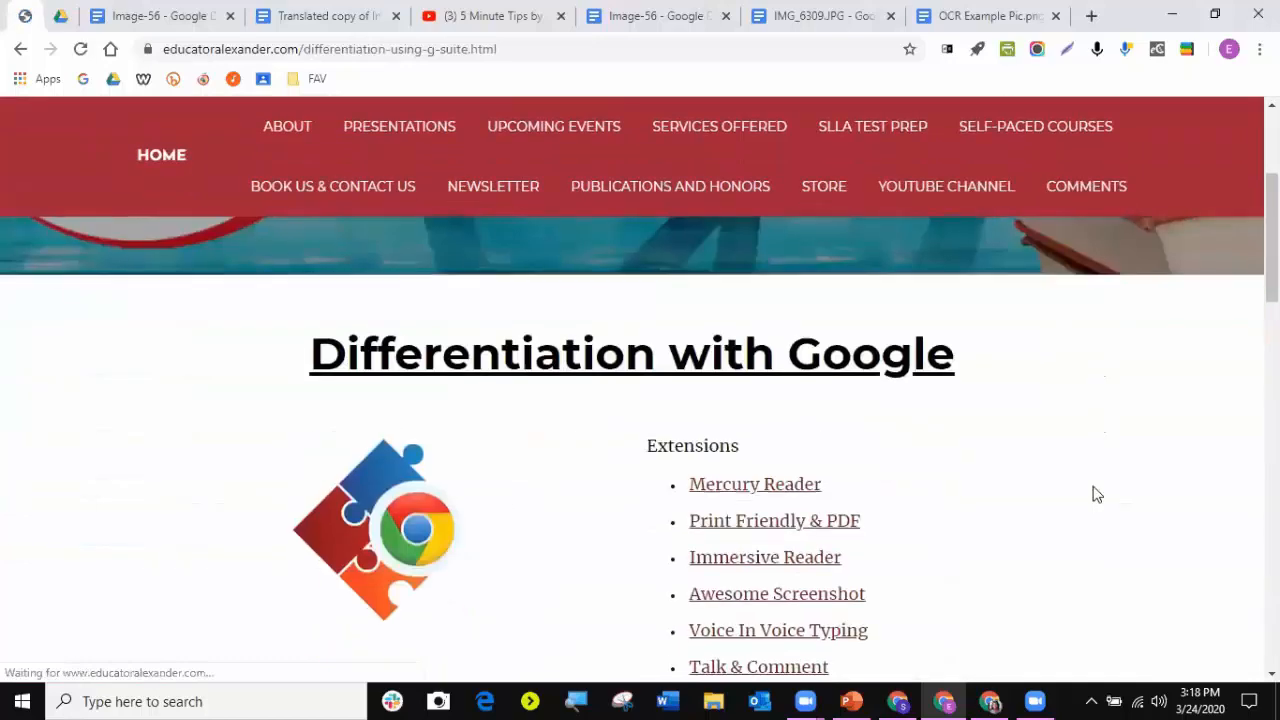
{"action": "scroll", "coordinate": [1097, 494], "scroll_direction": "down", "scroll_amount": 2}
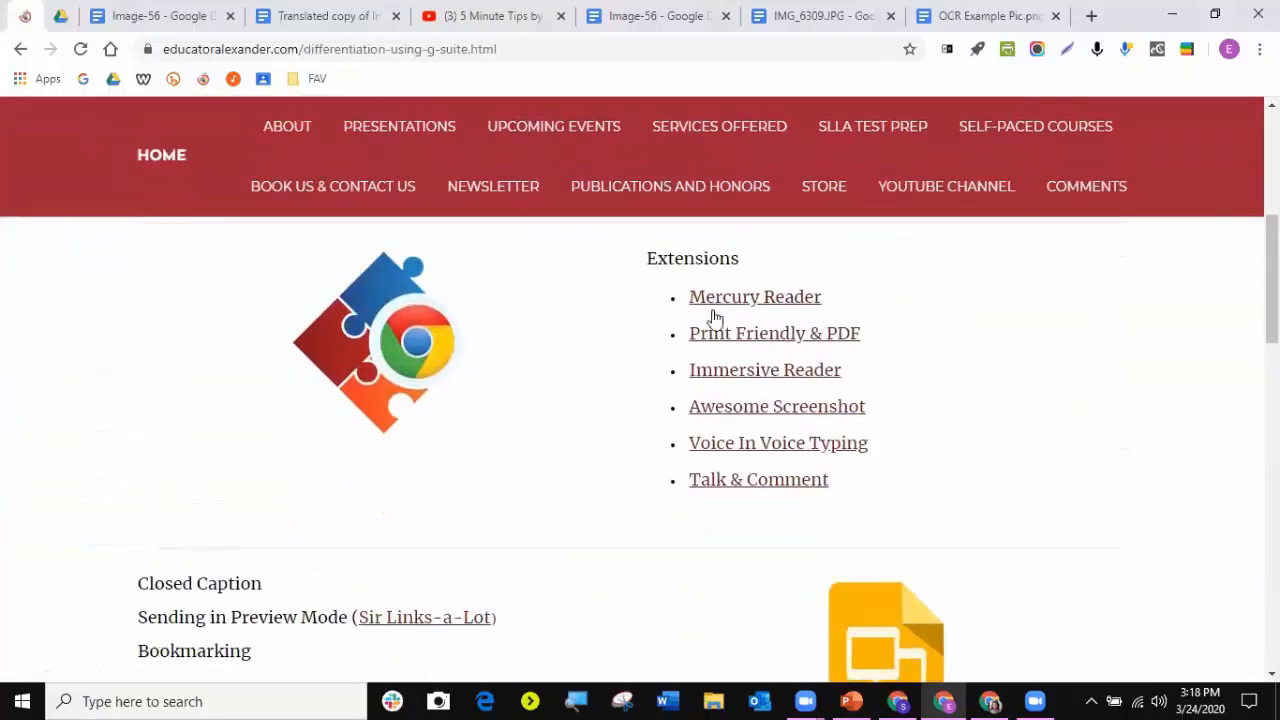
{"action": "scroll", "coordinate": [735, 493], "scroll_direction": "down", "scroll_amount": 3}
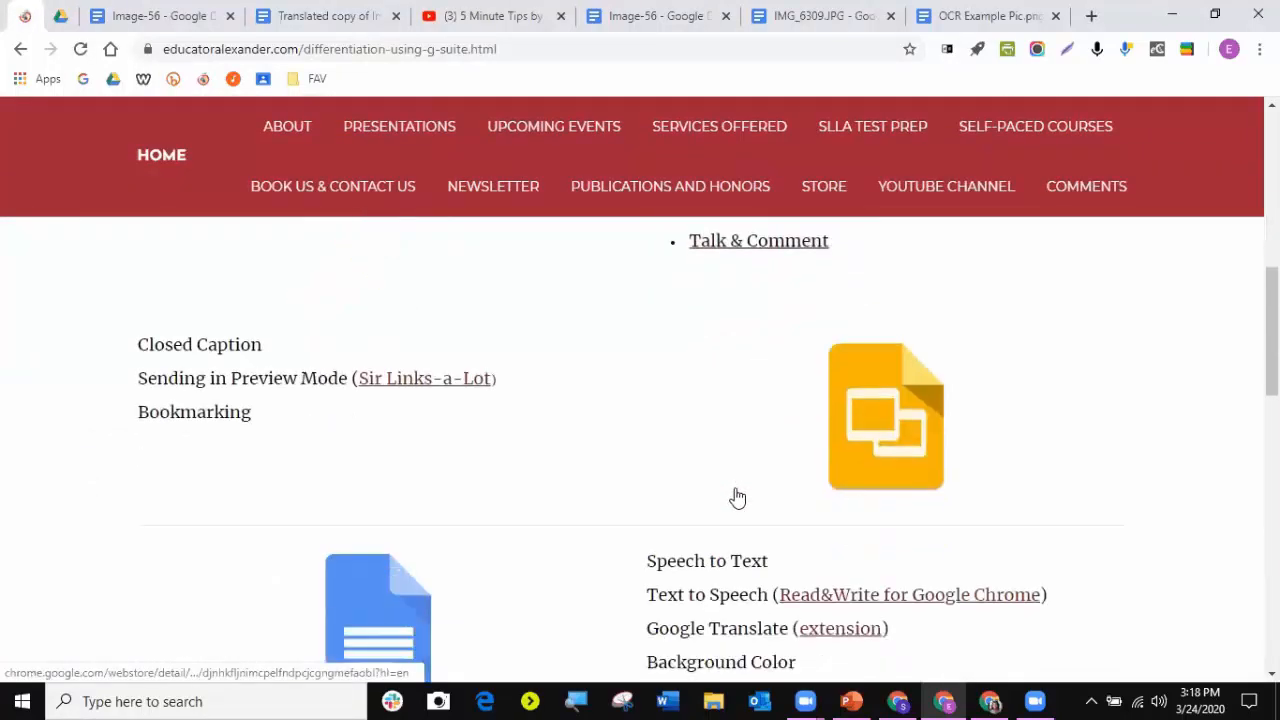
{"action": "scroll", "coordinate": [787, 507], "scroll_direction": "down", "scroll_amount": 1}
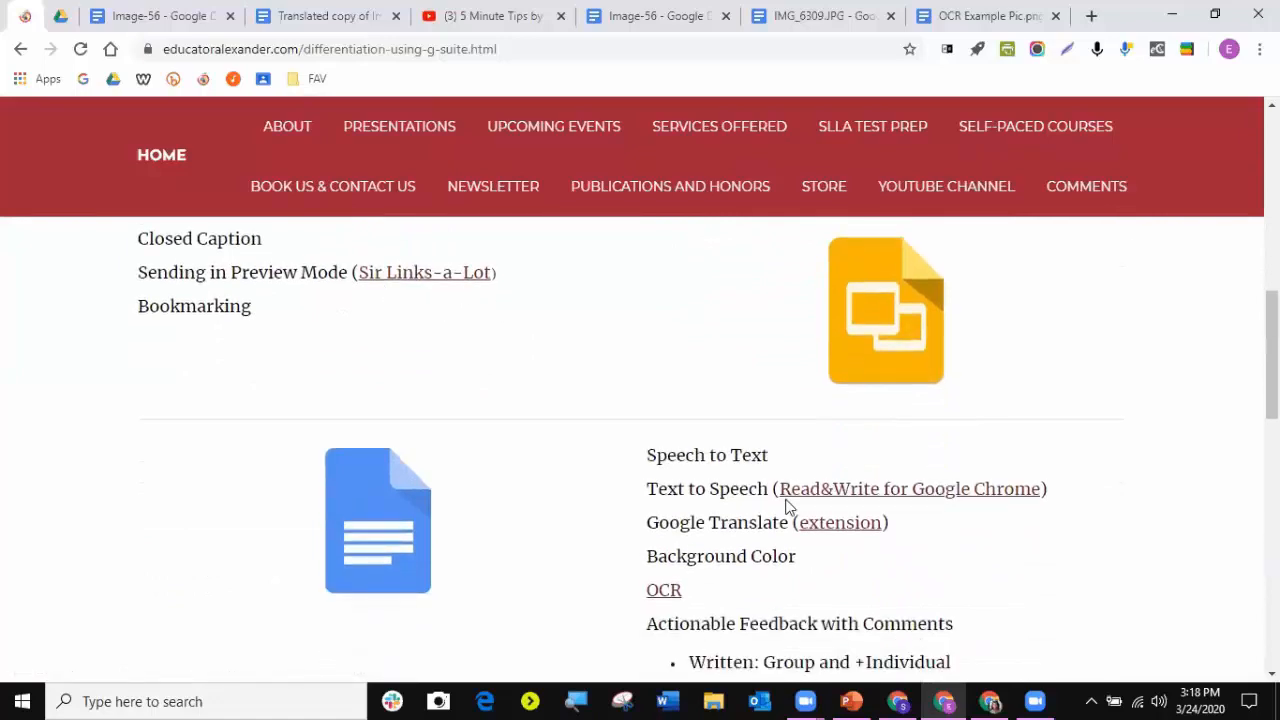
{"action": "scroll", "coordinate": [787, 507], "scroll_direction": "down", "scroll_amount": 2}
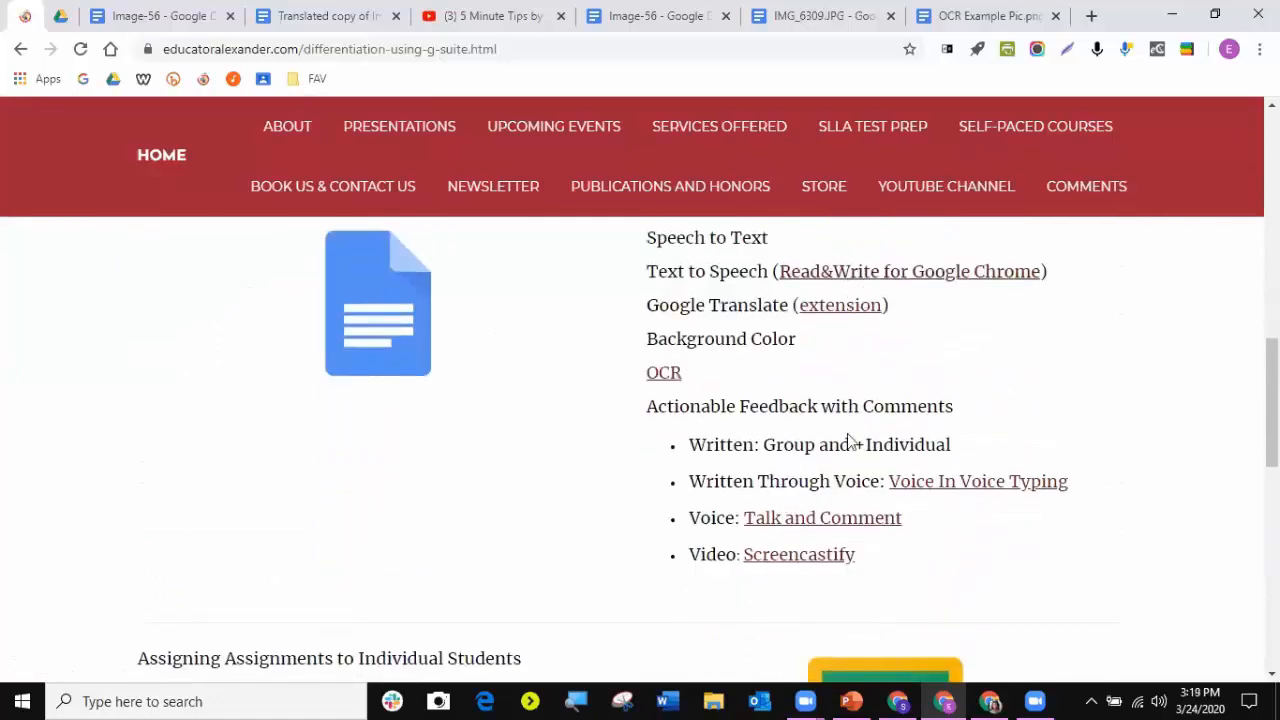
{"action": "scroll", "coordinate": [441, 505], "scroll_direction": "down", "scroll_amount": 2}
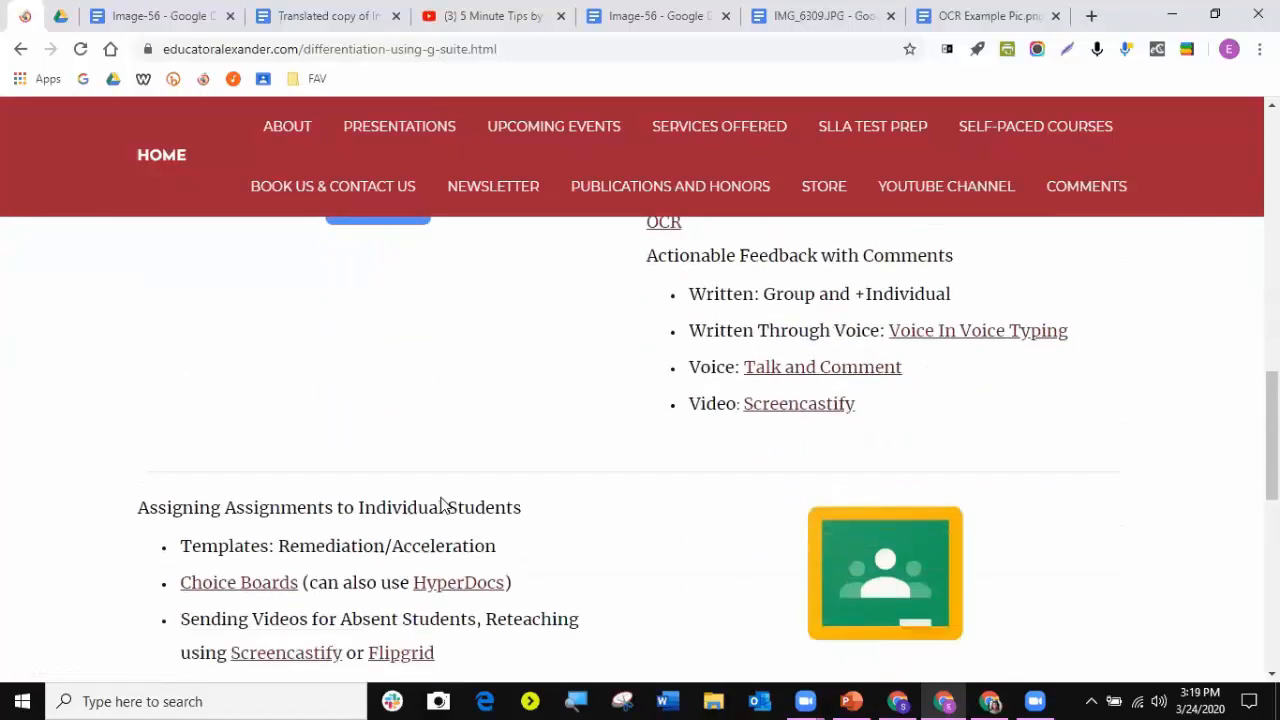
{"action": "scroll", "coordinate": [441, 505], "scroll_direction": "down", "scroll_amount": 2}
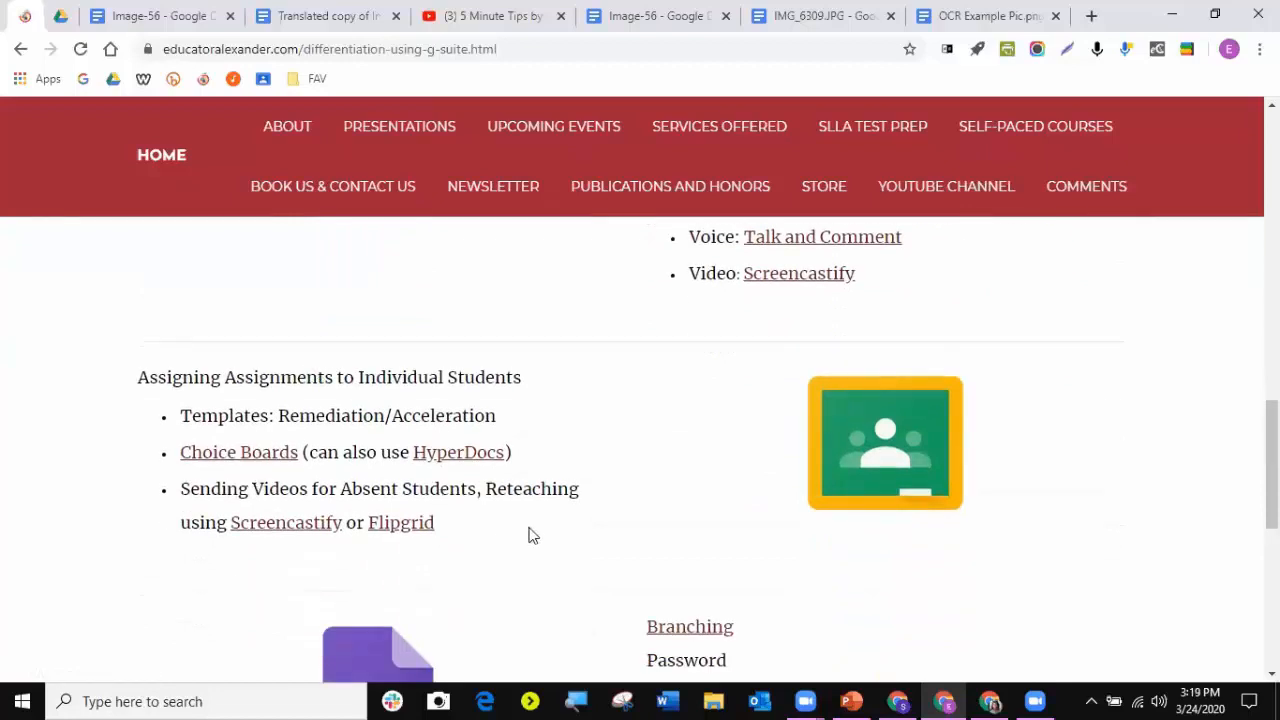
{"action": "scroll", "coordinate": [590, 516], "scroll_direction": "down", "scroll_amount": 4}
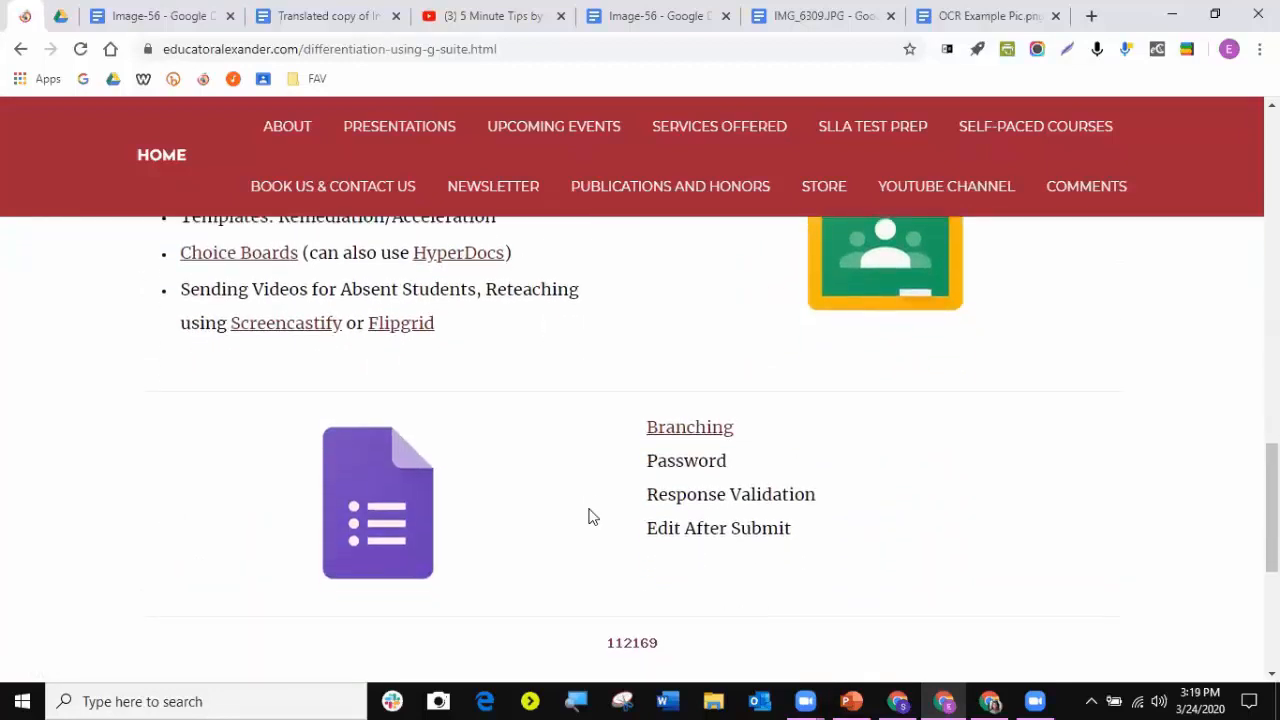
- Go back to the Docs section, highlight the "Actionable Feedback with Comments" line, and return to the page heading
{"action": "scroll", "coordinate": [590, 516], "scroll_direction": "up", "scroll_amount": 5}
{"action": "scroll", "coordinate": [590, 516], "scroll_direction": "up", "scroll_amount": 2}
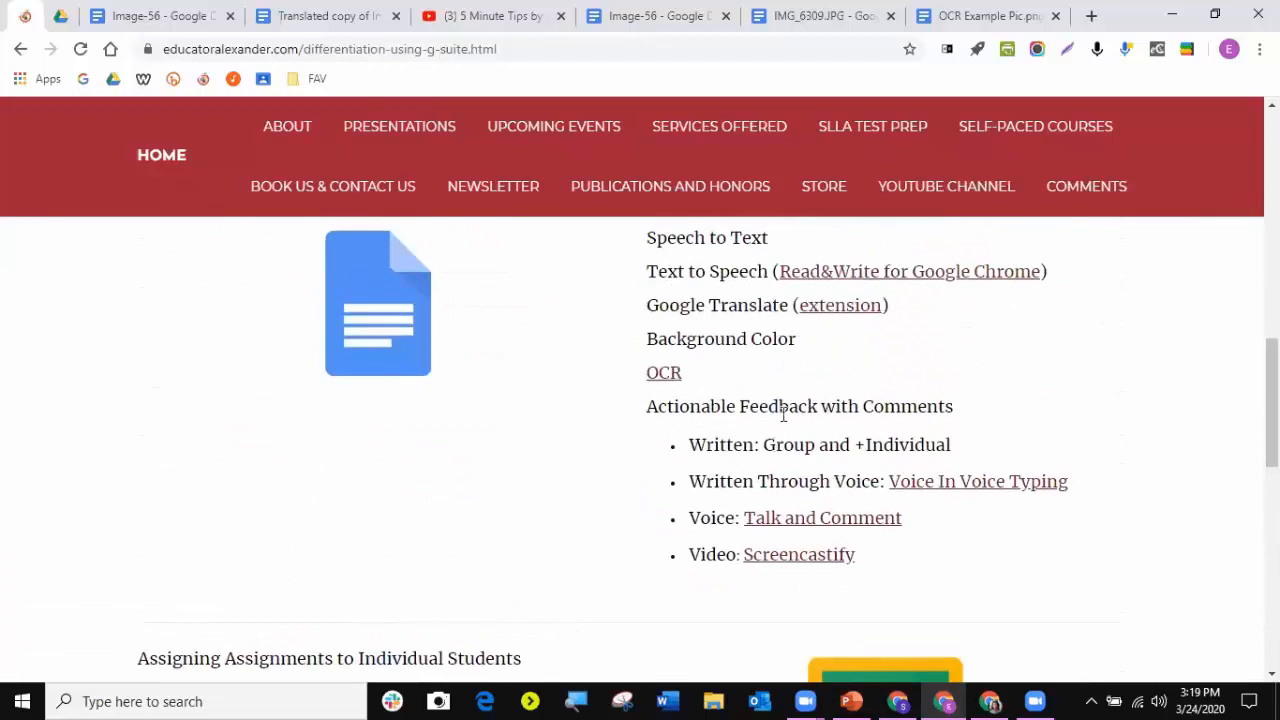
{"action": "left_click_drag", "start_coordinate": [721, 406], "coordinate": [932, 406]}
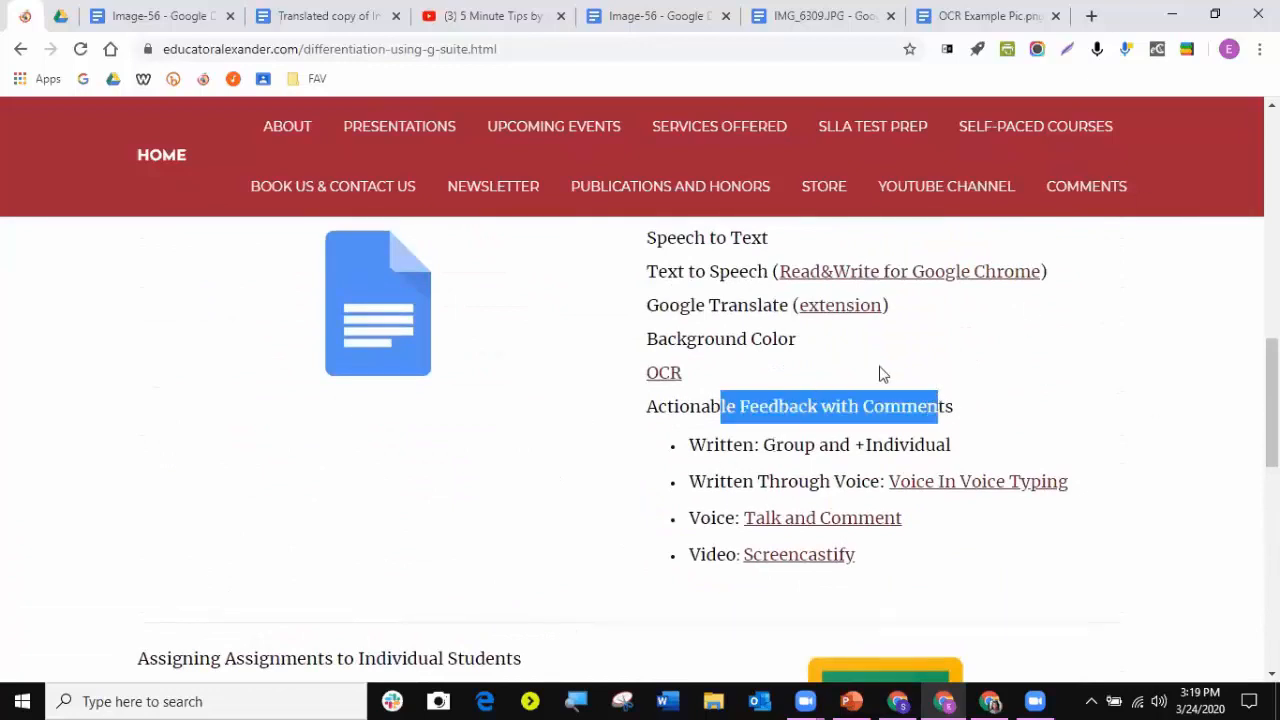
{"action": "scroll", "coordinate": [880, 372], "scroll_direction": "up", "scroll_amount": 5}
{"action": "scroll", "coordinate": [880, 372], "scroll_direction": "up", "scroll_amount": 3}
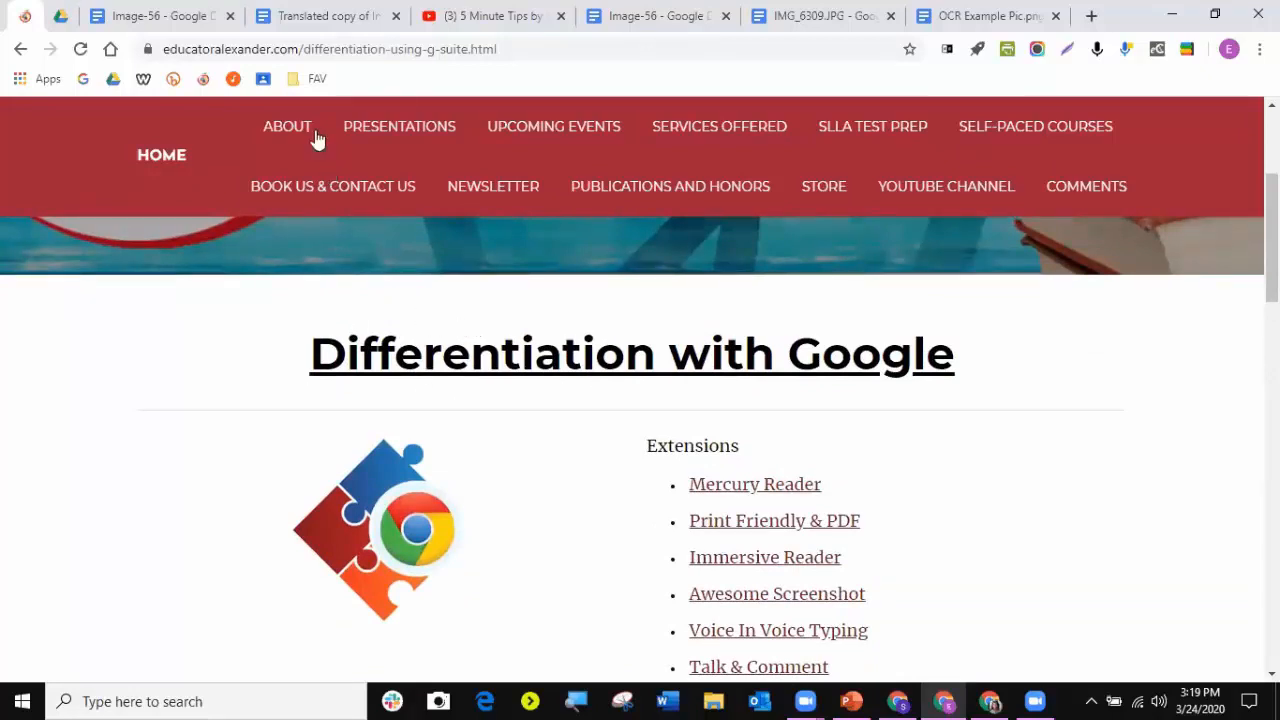
- Open My Drive in a new browser tab and close the duplicate Image-56, IMG_6309.JPG and OCR Example Pic.png document tabs
{"action": "left_click", "coordinate": [295, 20]}
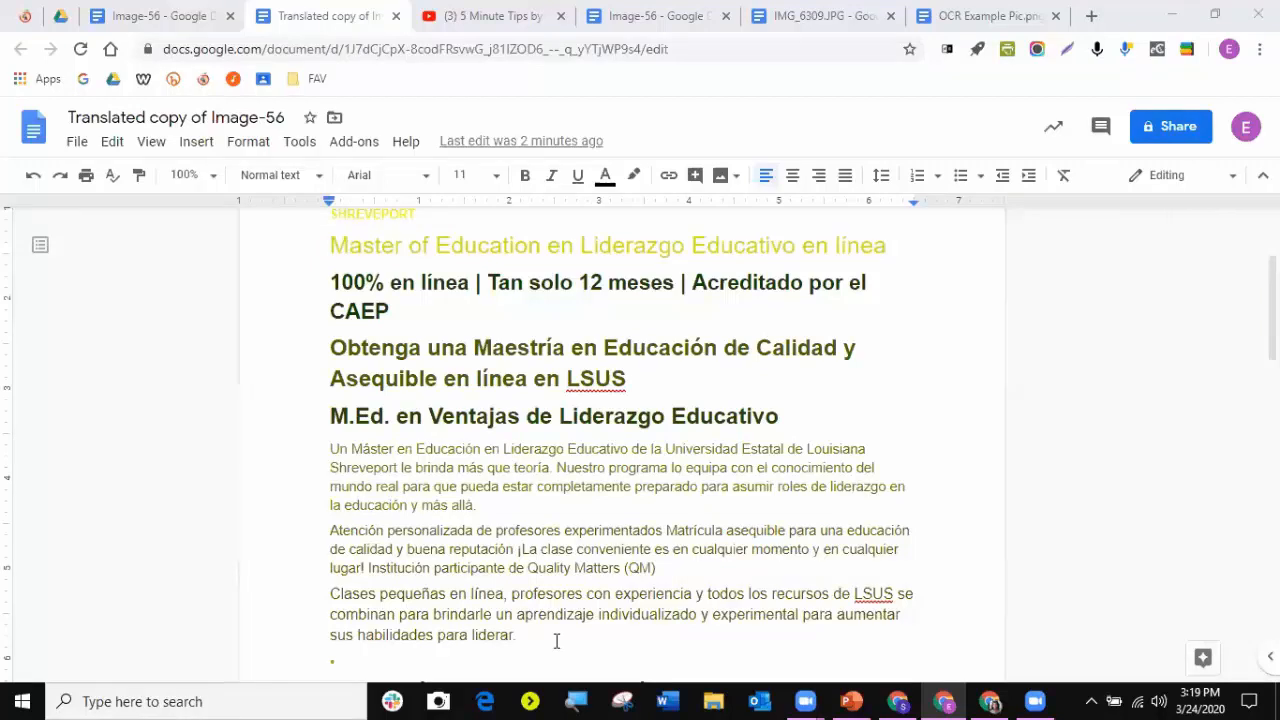
{"action": "left_click", "coordinate": [60, 16]}
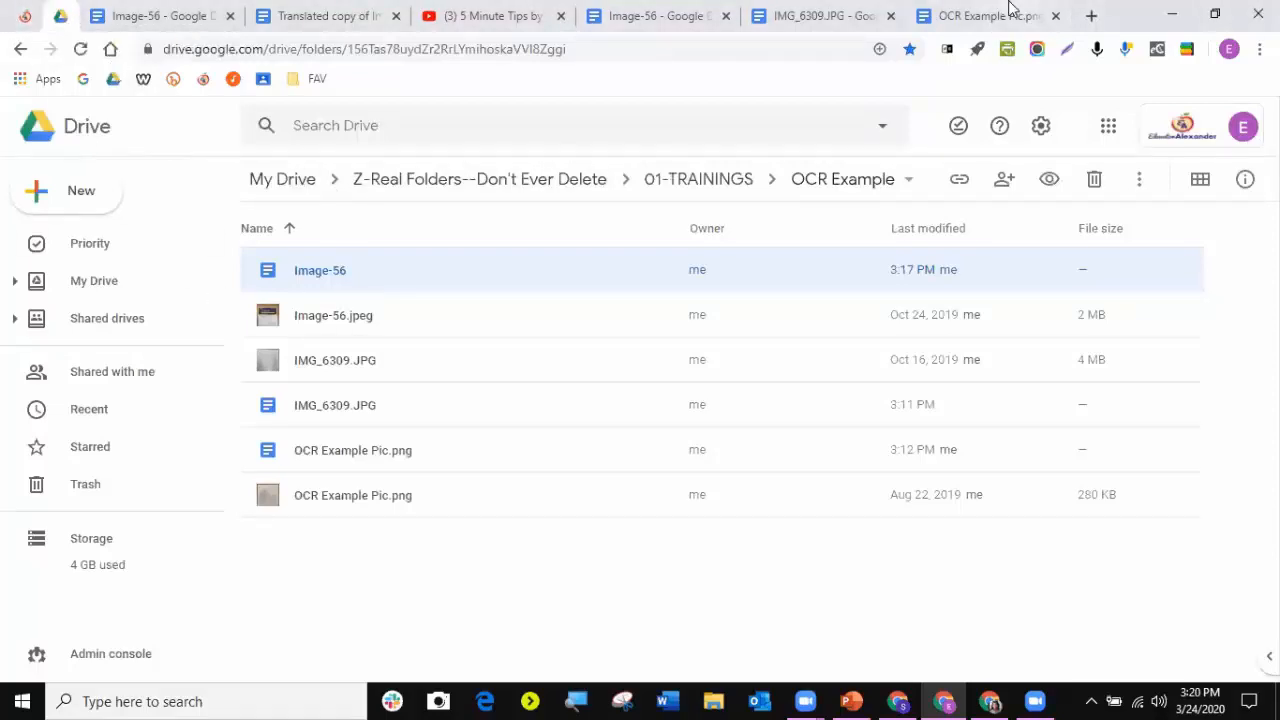
{"action": "left_click", "coordinate": [1091, 15]}
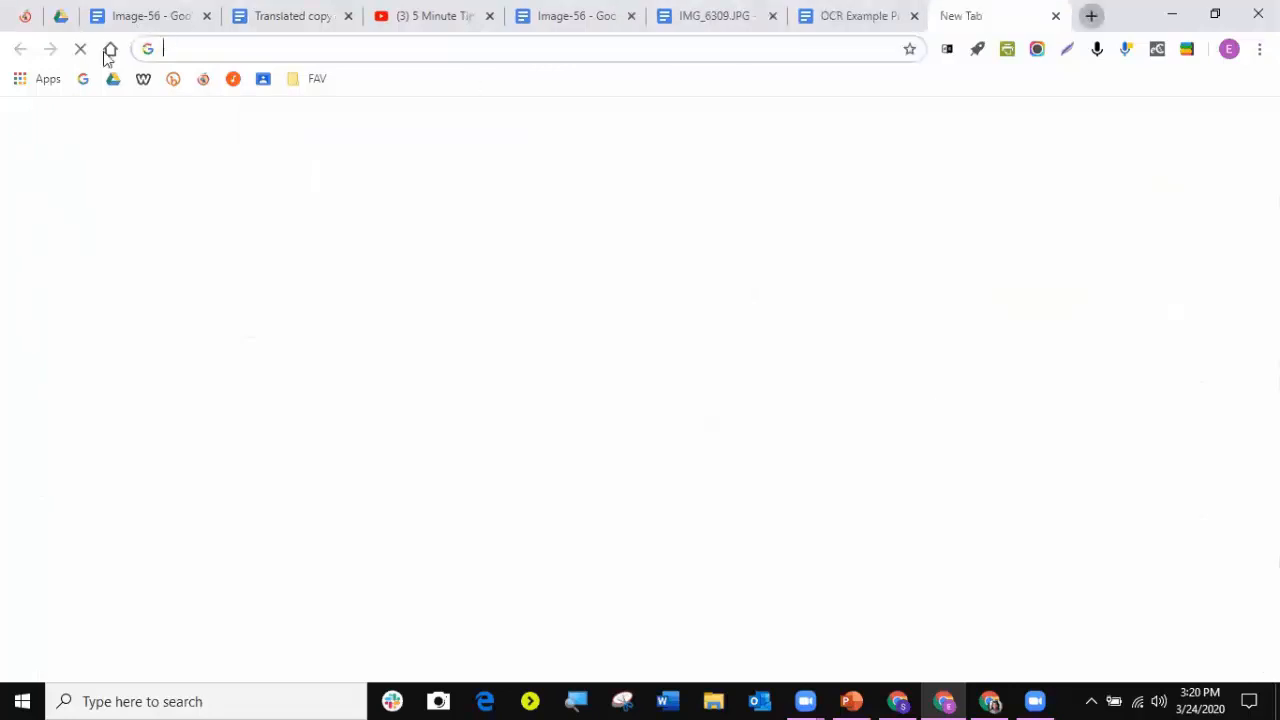
{"action": "left_click", "coordinate": [113, 78]}
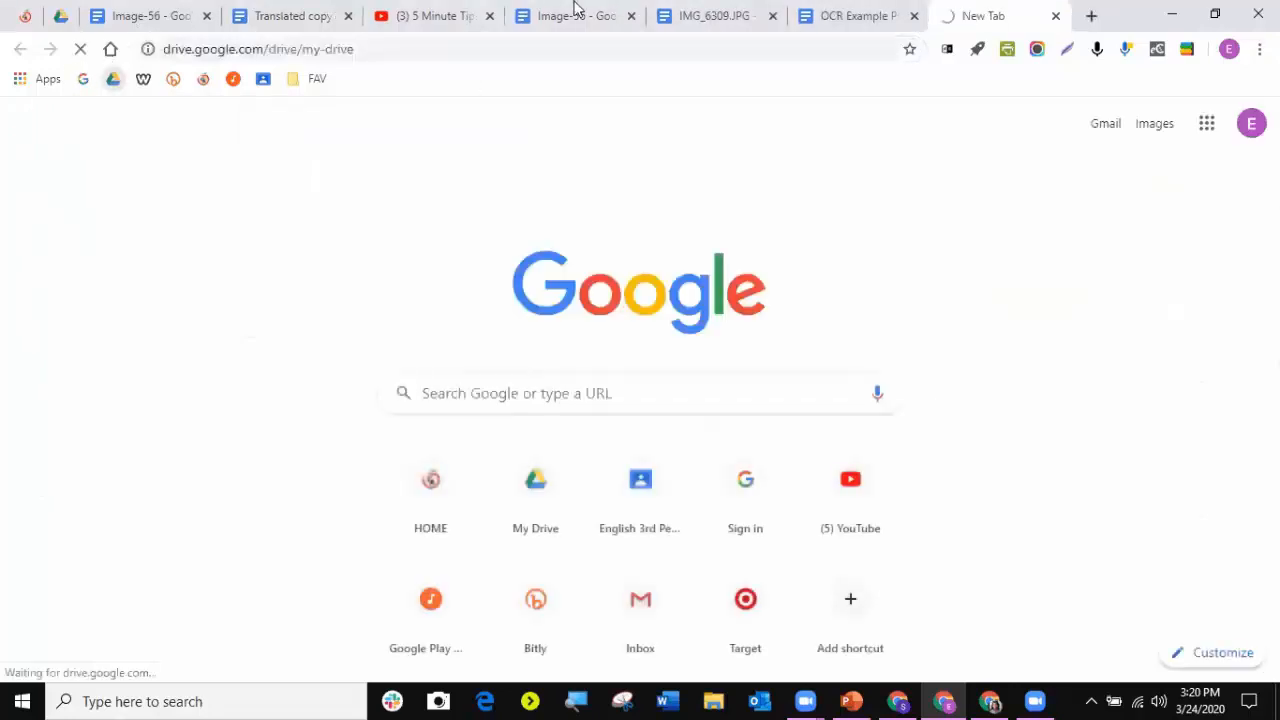
{"action": "left_click", "coordinate": [631, 16]}
{"action": "left_click", "coordinate": [631, 16]}
{"action": "left_click", "coordinate": [631, 16]}
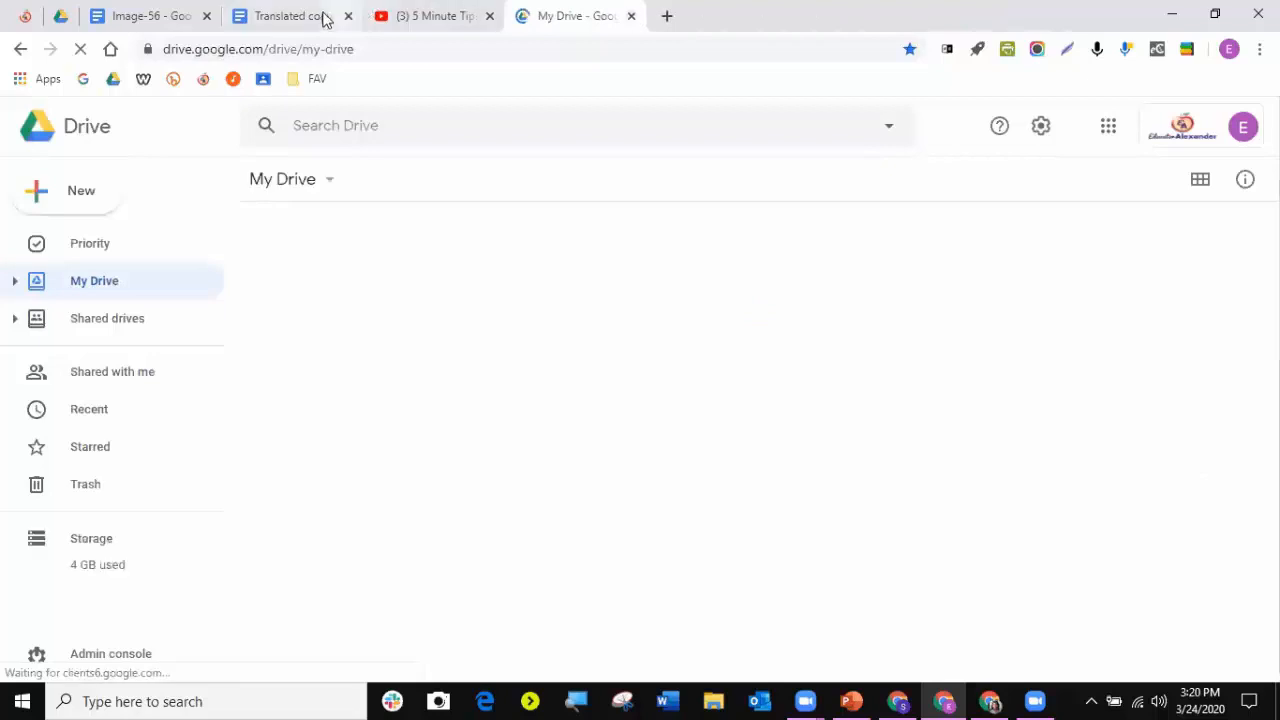
- Open the Google Slides version of Awesome Presentation.pptx from My Drive and locate the Screencastify extension in the browser
{"action": "scroll", "coordinate": [418, 523], "scroll_direction": "down", "scroll_amount": 3}
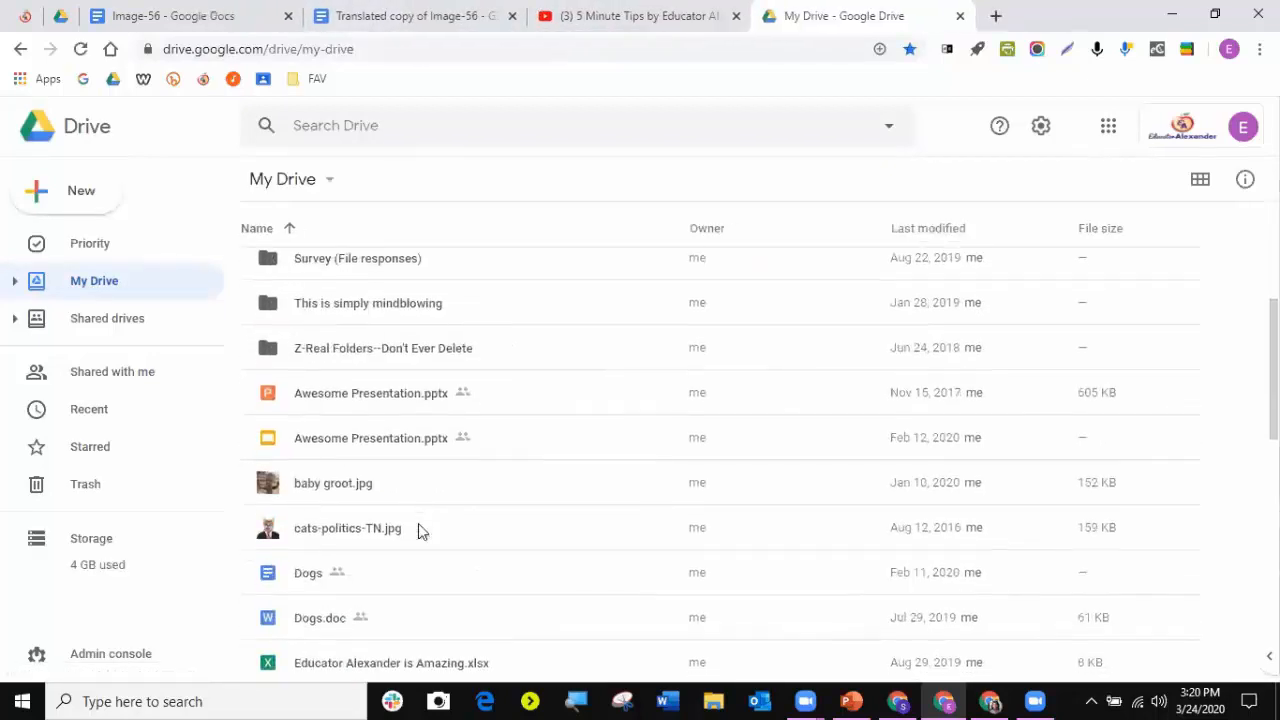
{"action": "double_click", "coordinate": [358, 439]}
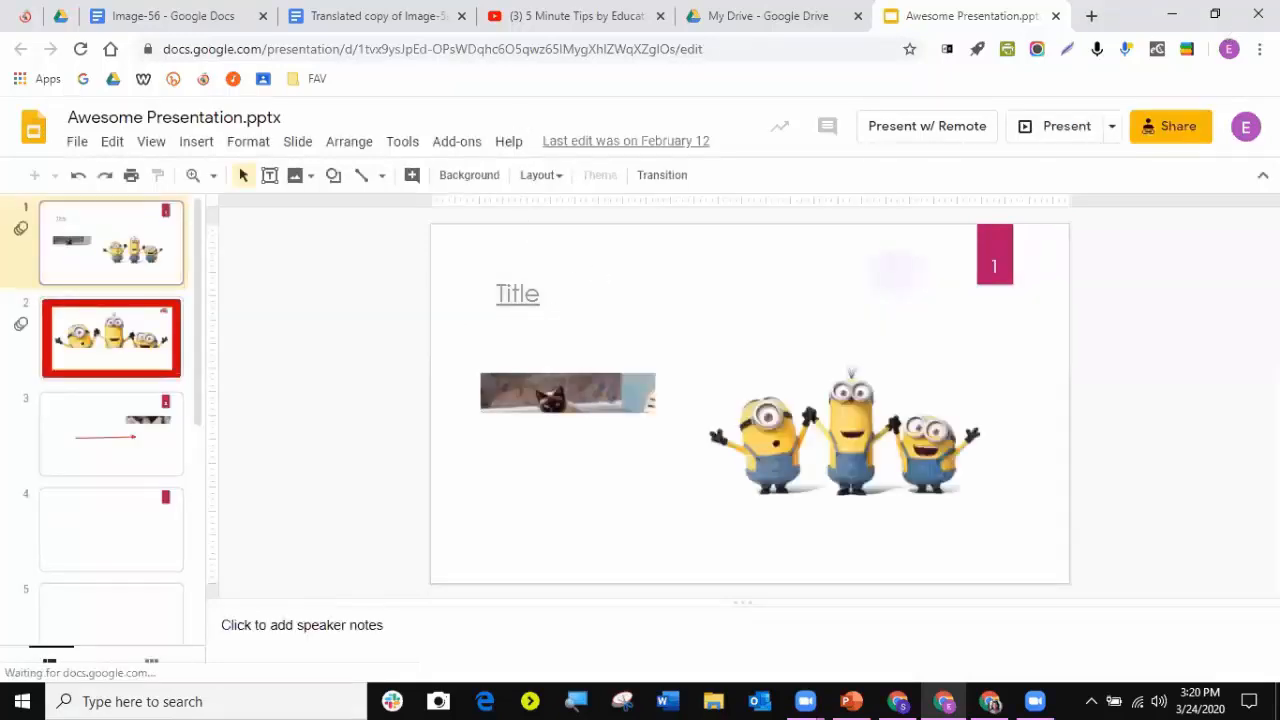
{"action": "left_click", "coordinate": [1259, 49]}
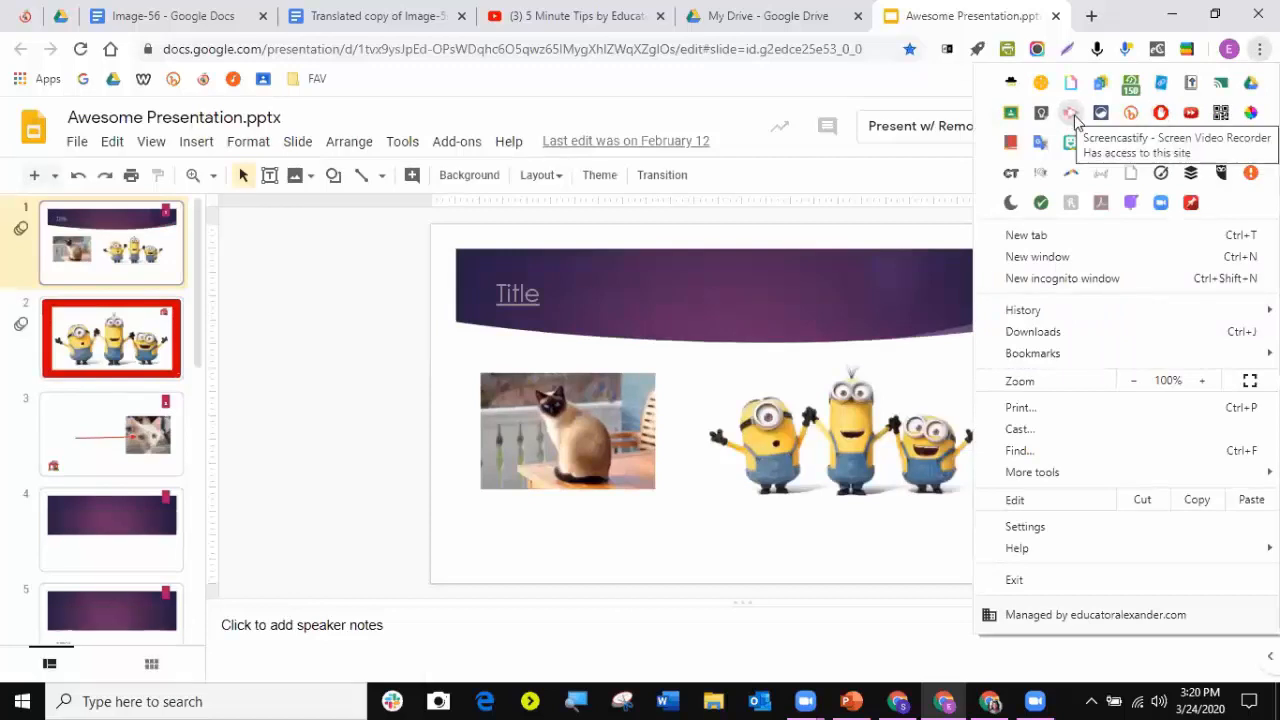
{"action": "left_click", "coordinate": [357, 346]}
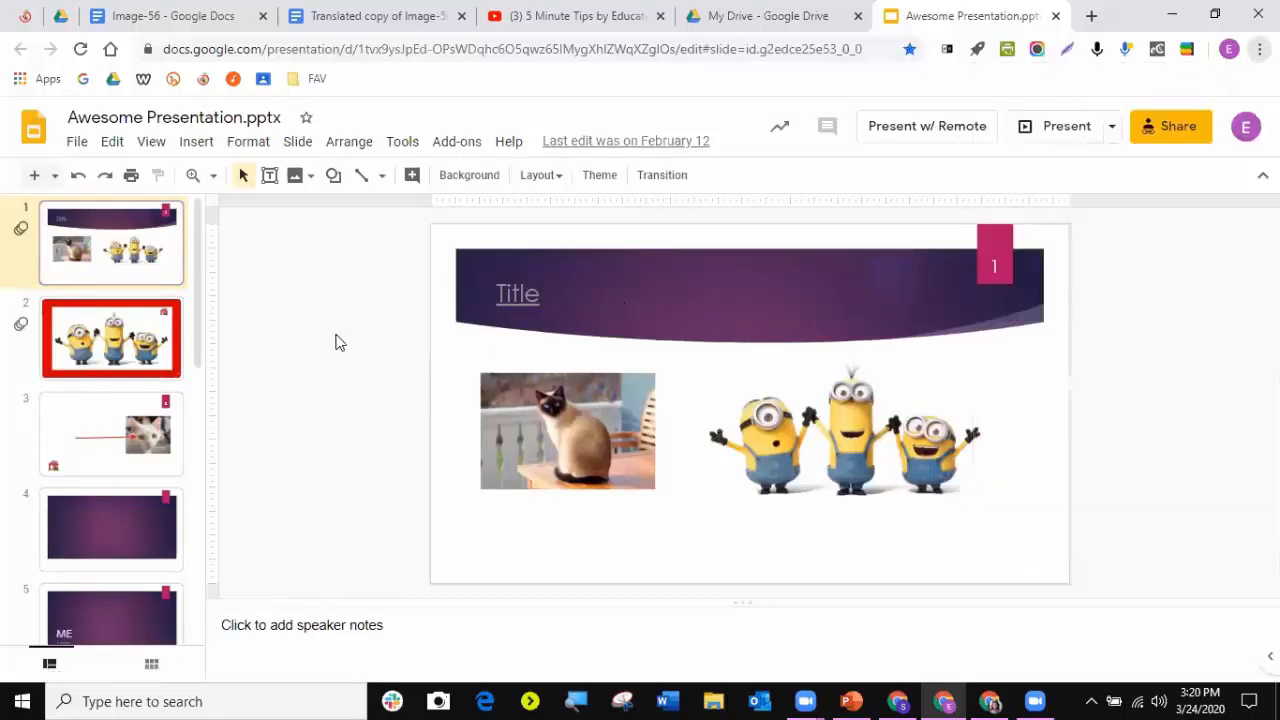
- Present the slideshow from slide 1 with live captions turned on and enlarge the caption text size
{"action": "left_click", "coordinate": [1059, 128]}
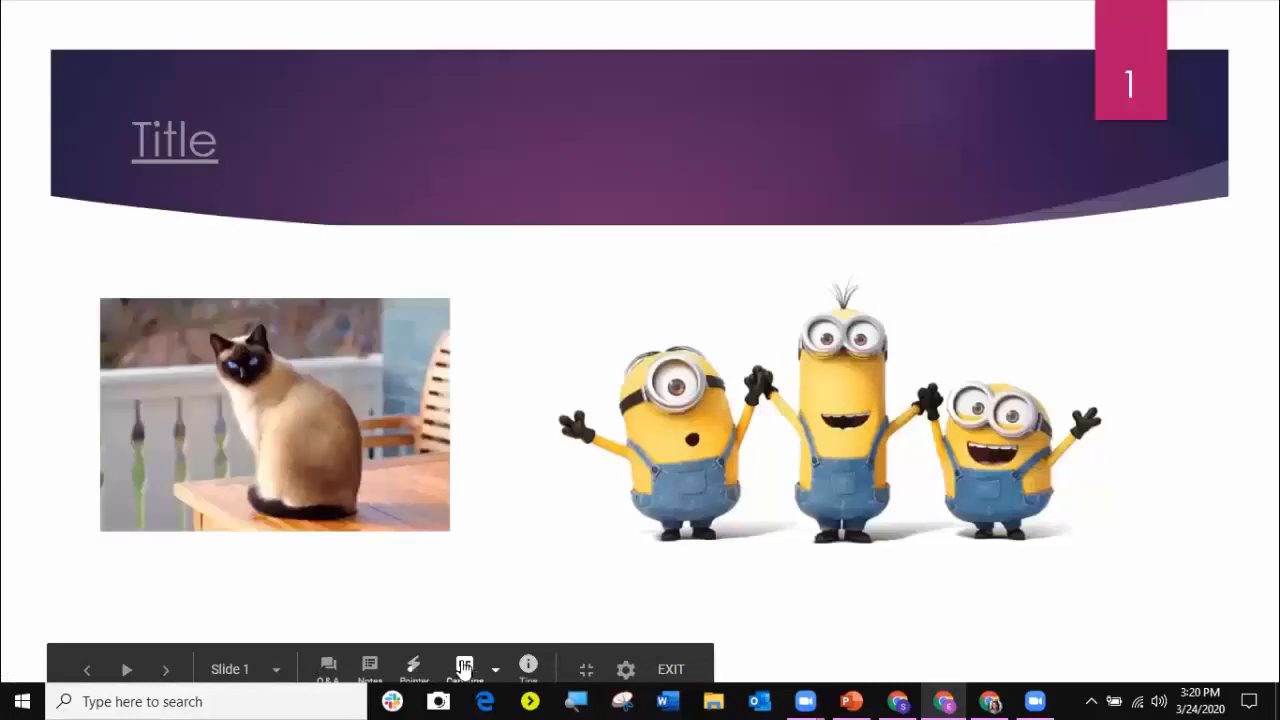
{"action": "left_click", "coordinate": [466, 666]}
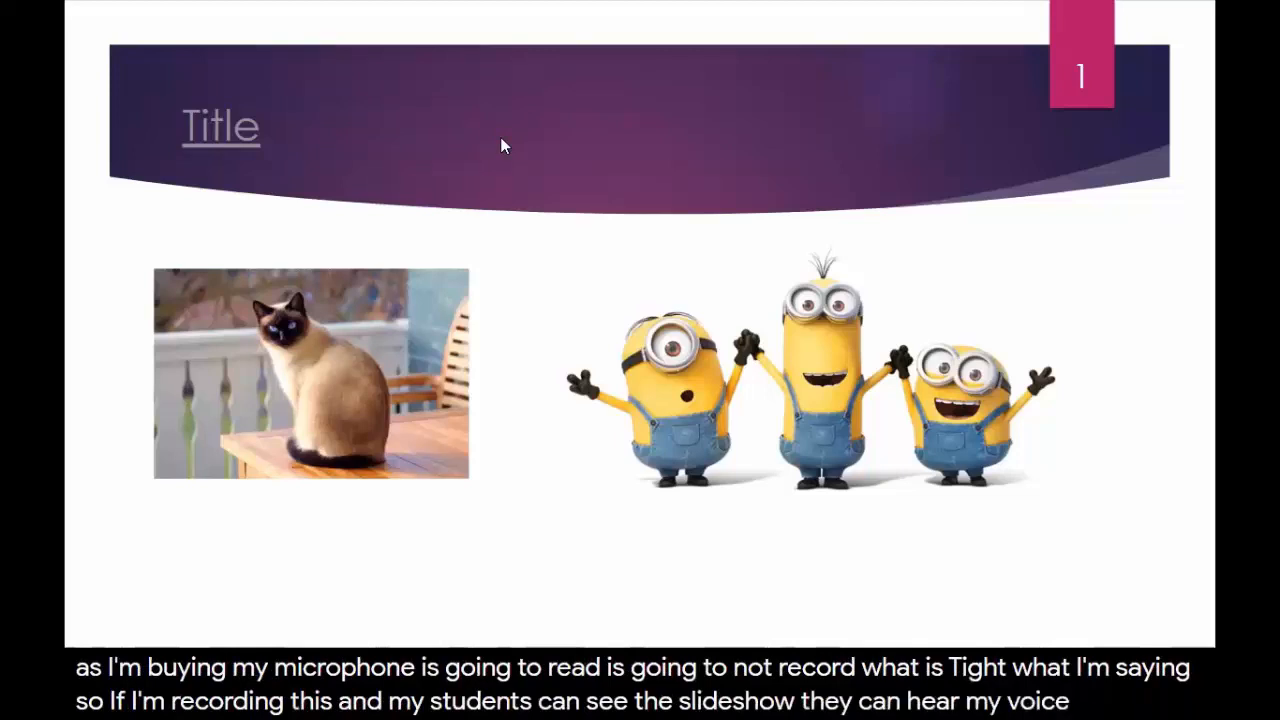
{"action": "mouse_move", "coordinate": [357, 605]}
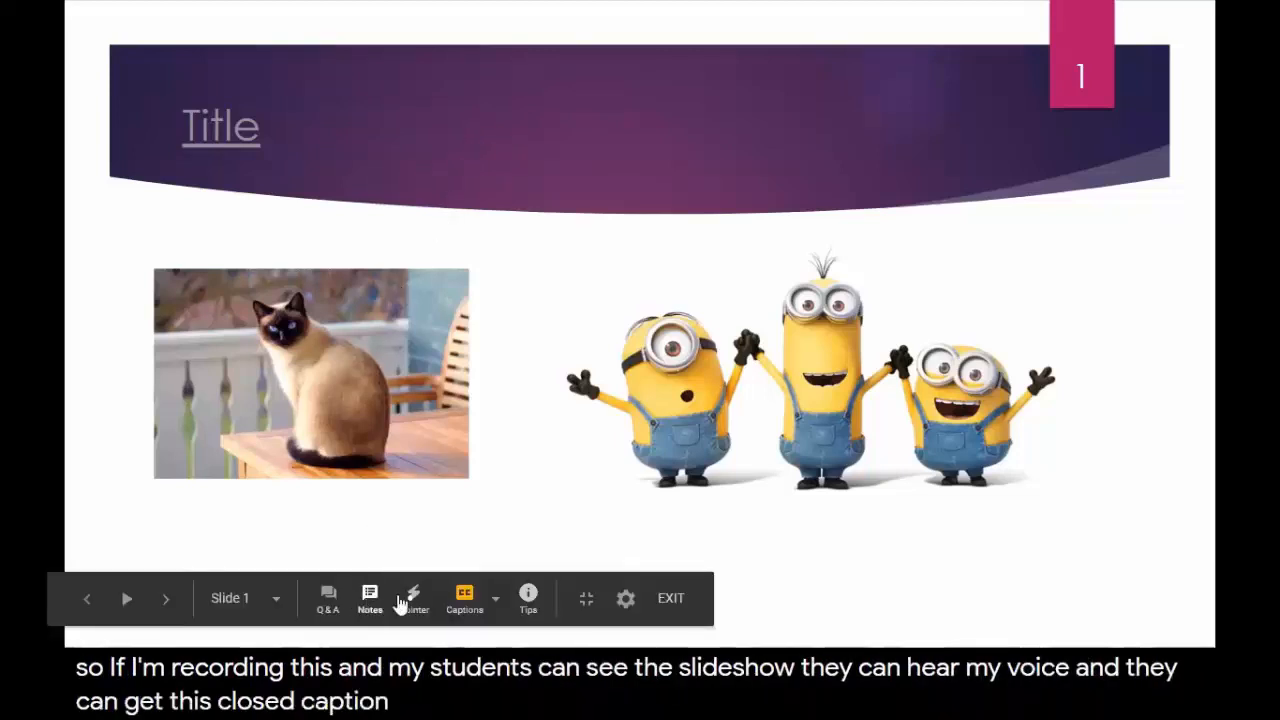
{"action": "left_click", "coordinate": [495, 600]}
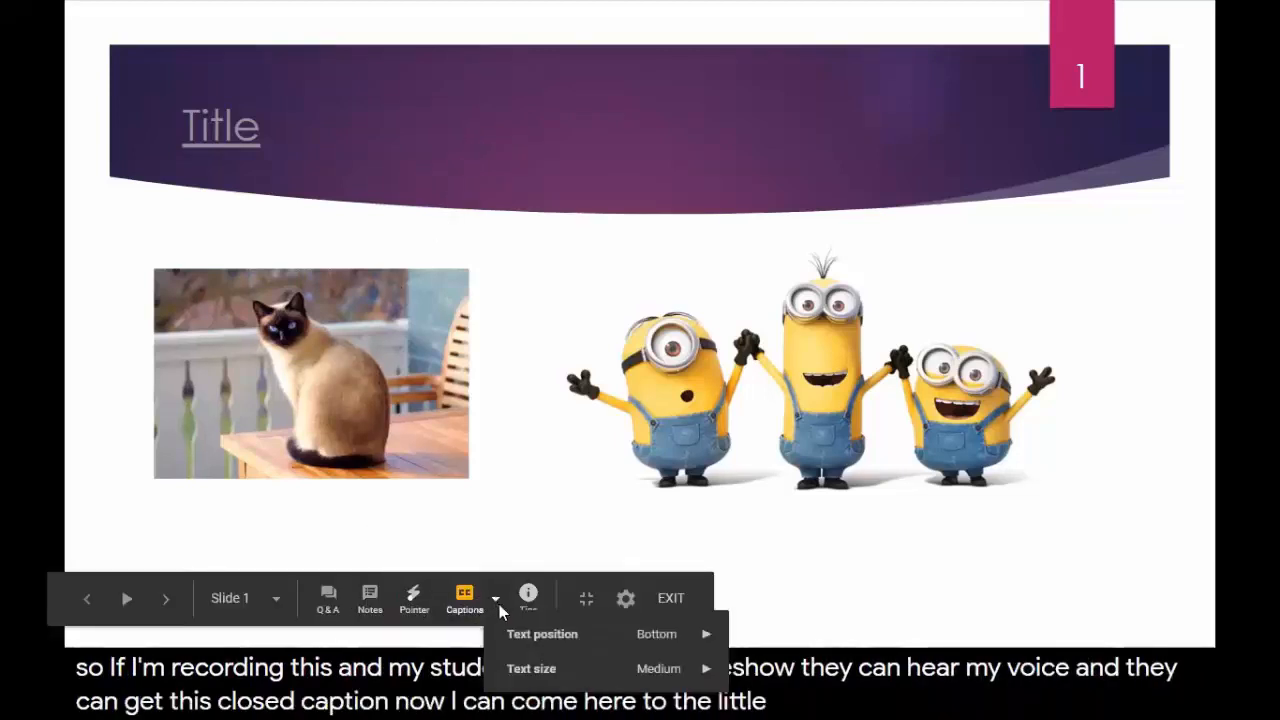
{"action": "mouse_move", "coordinate": [540, 668]}
{"action": "left_click", "coordinate": [780, 662]}
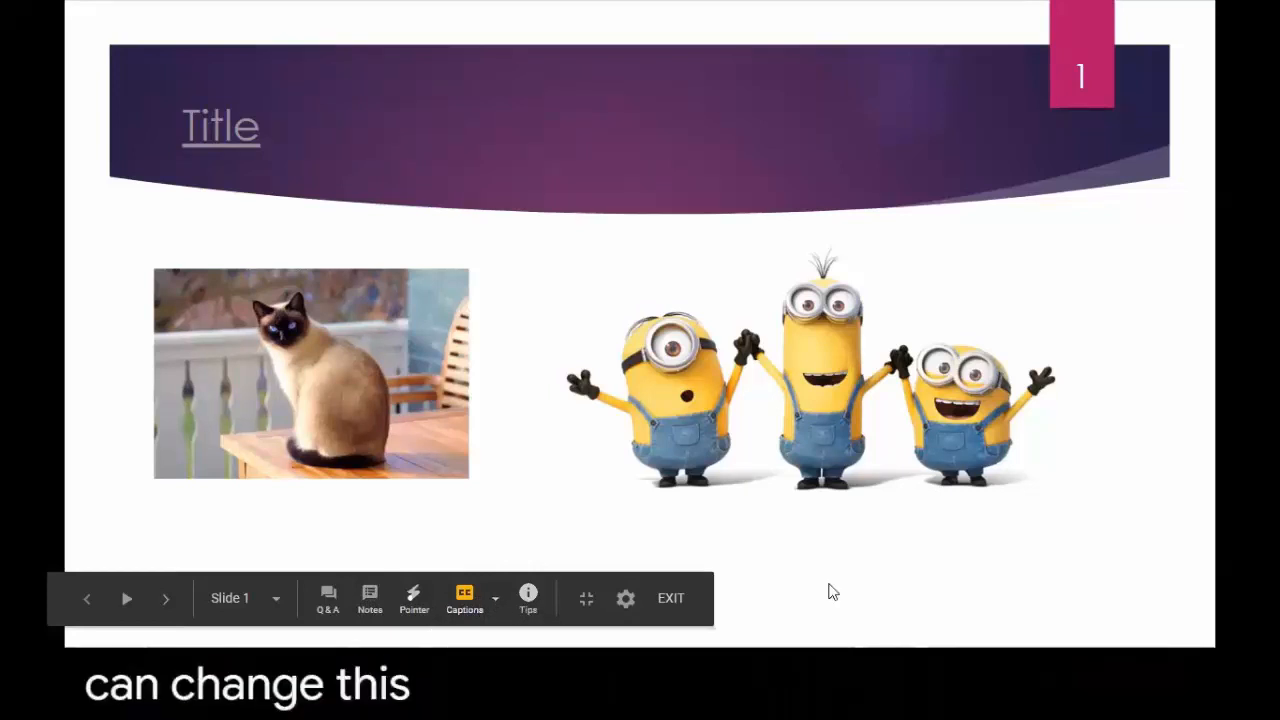
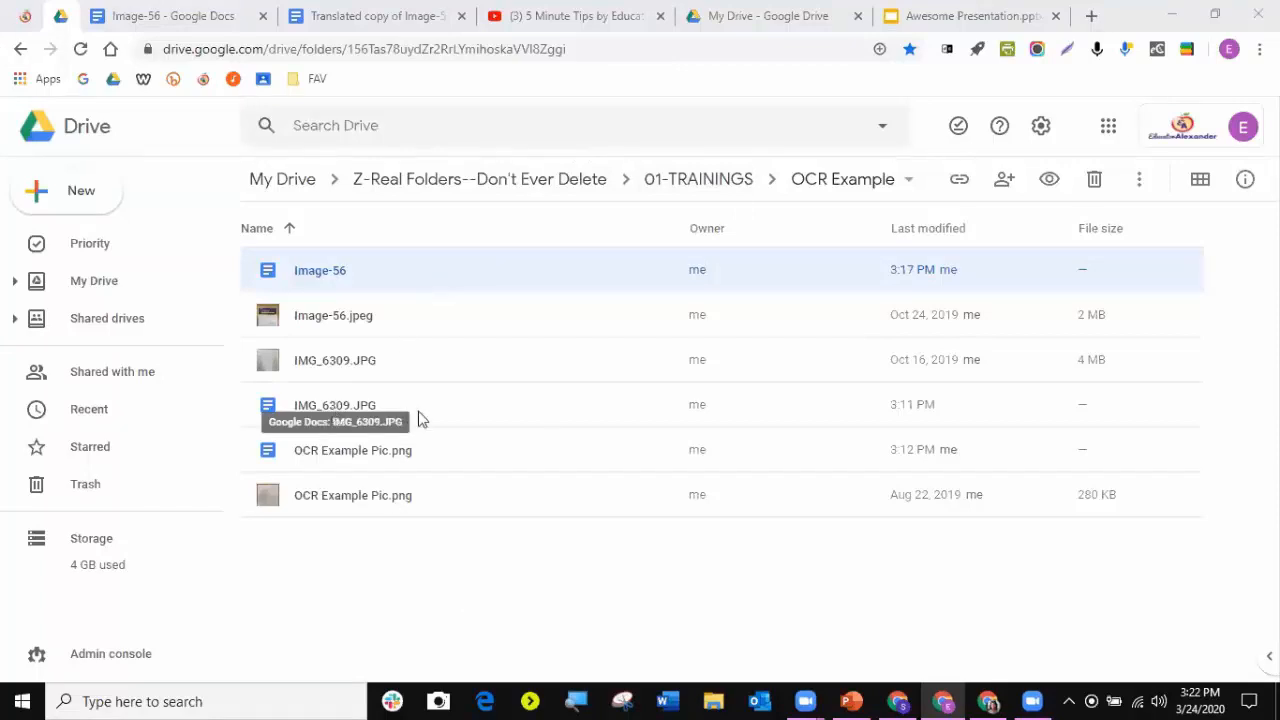
- Delete the IMG_6309.JPG, OCR Example Pic.png and Image-56 Google Docs from the OCR Example folder, keeping the original images
{"action": "left_click", "coordinate": [425, 452]}
{"action": "left_click", "coordinate": [357, 420], "text": "shift"}
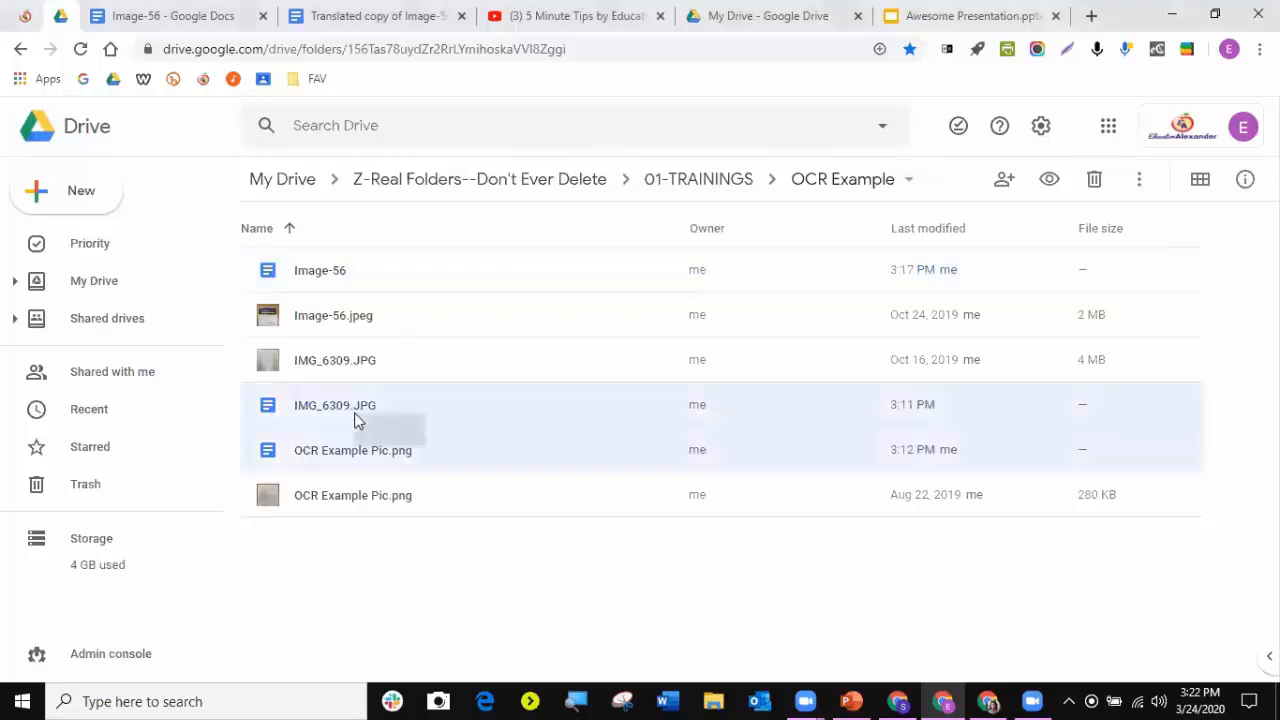
{"action": "key", "text": "Delete"}
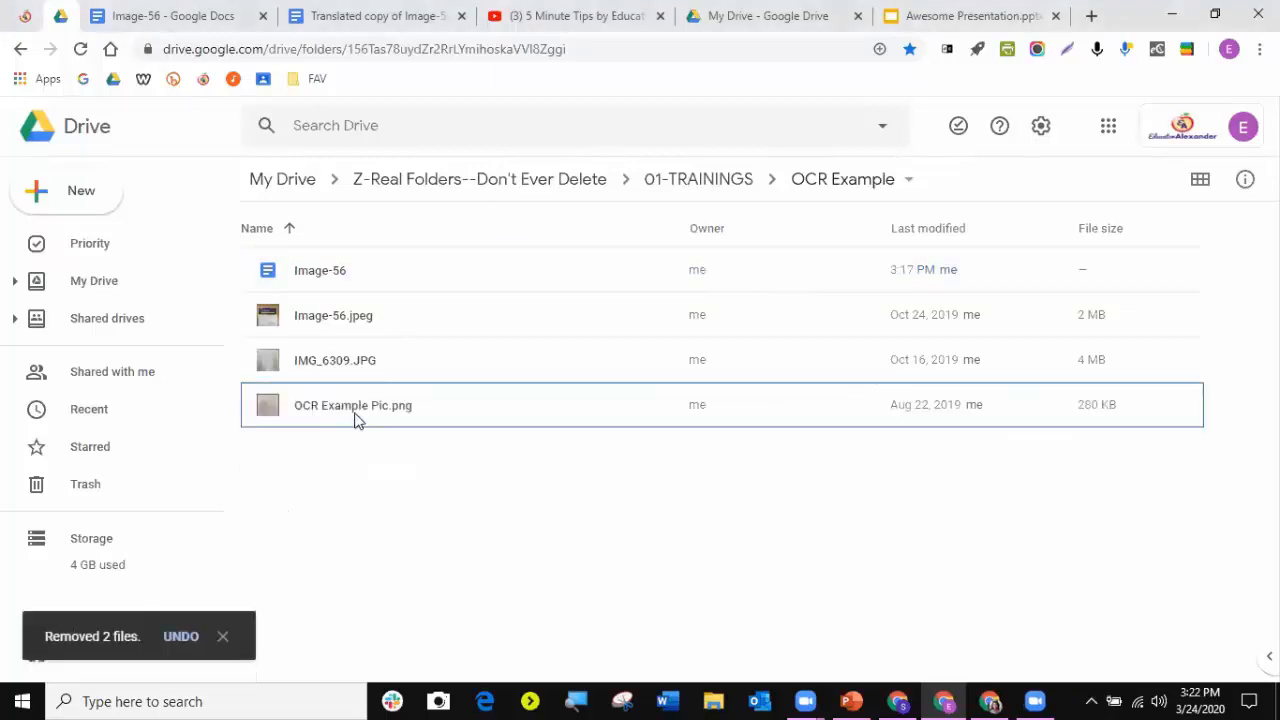
{"action": "left_click", "coordinate": [322, 280]}
{"action": "key", "text": "Delete"}
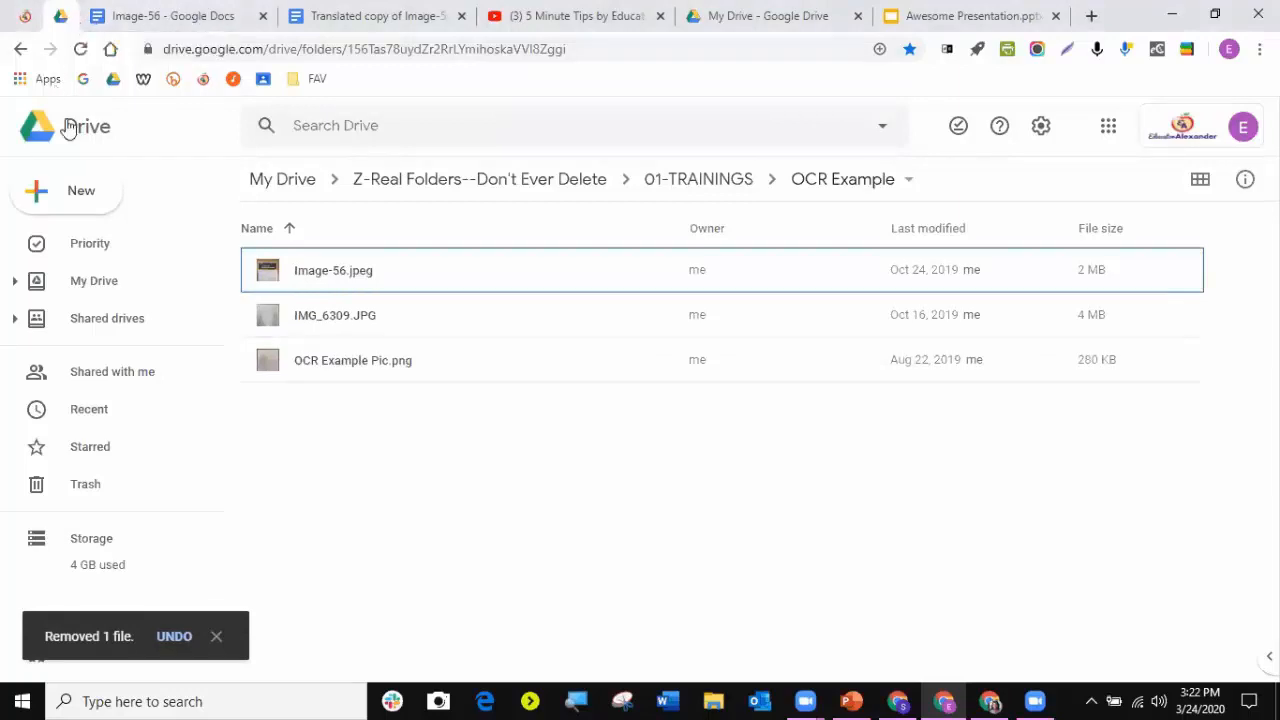
- Return to My Drive and open the QUIZ FOR CLASSROOM (Responses) spreadsheet
{"action": "left_click", "coordinate": [252, 179]}
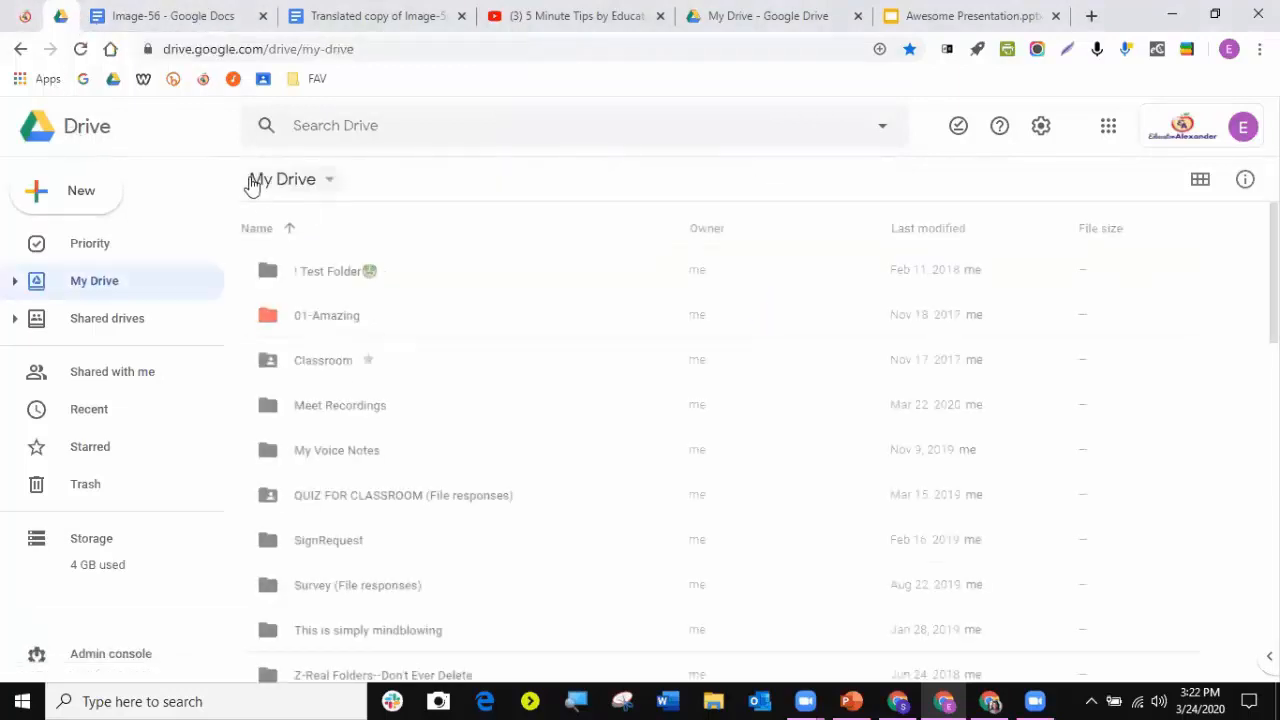
{"action": "scroll", "coordinate": [443, 566], "scroll_direction": "down", "scroll_amount": 1}
{"action": "scroll", "coordinate": [443, 566], "scroll_direction": "down", "scroll_amount": 10}
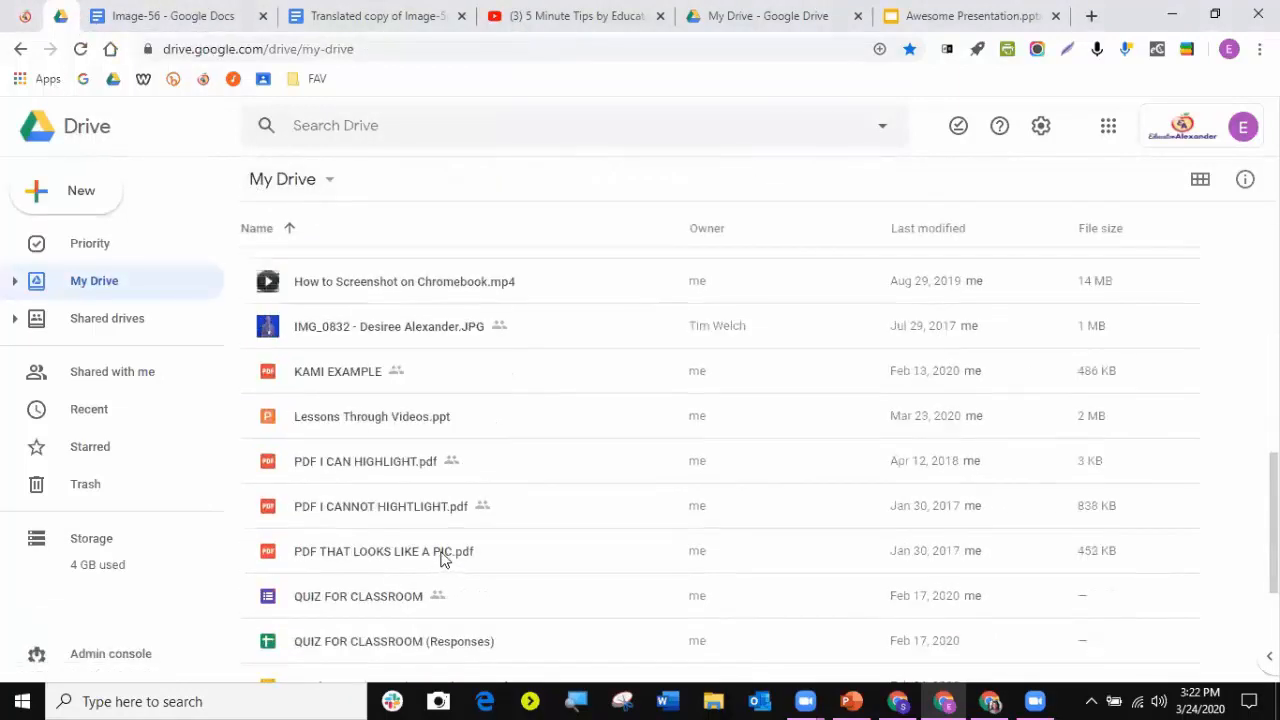
{"action": "scroll", "coordinate": [440, 555], "scroll_direction": "down", "scroll_amount": 1}
{"action": "left_click", "coordinate": [379, 511]}
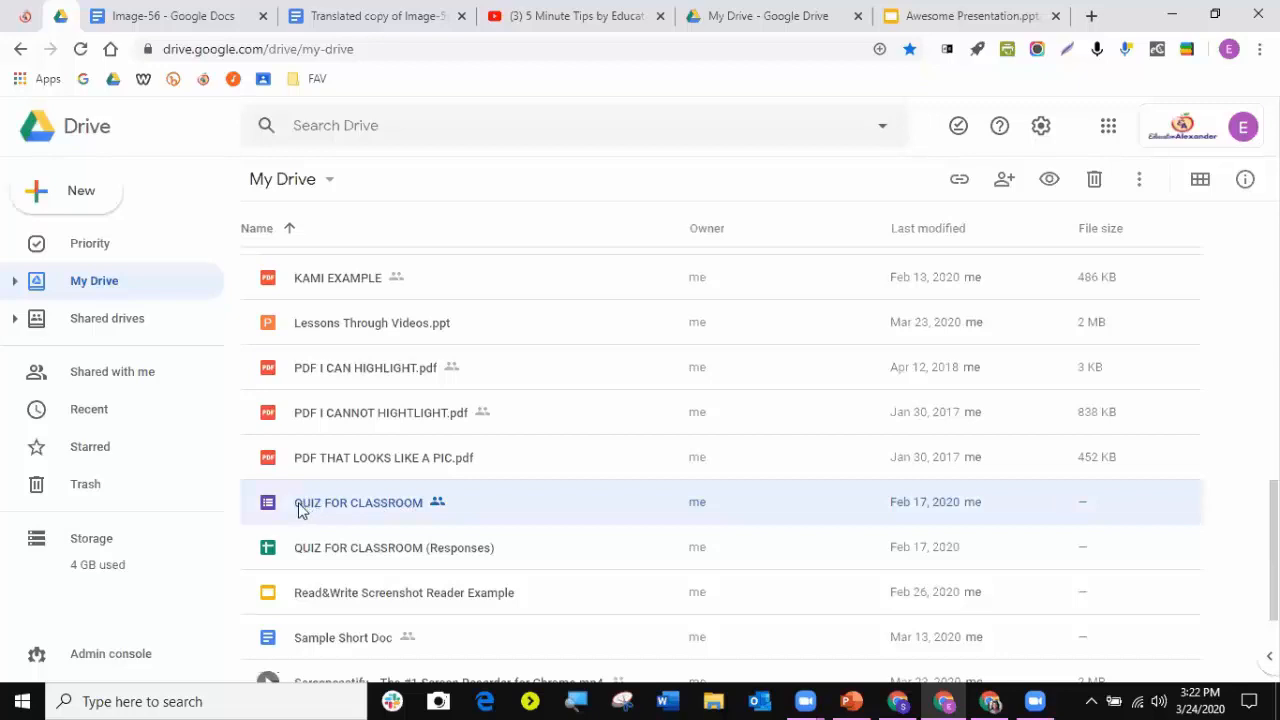
{"action": "right_click", "coordinate": [379, 519]}
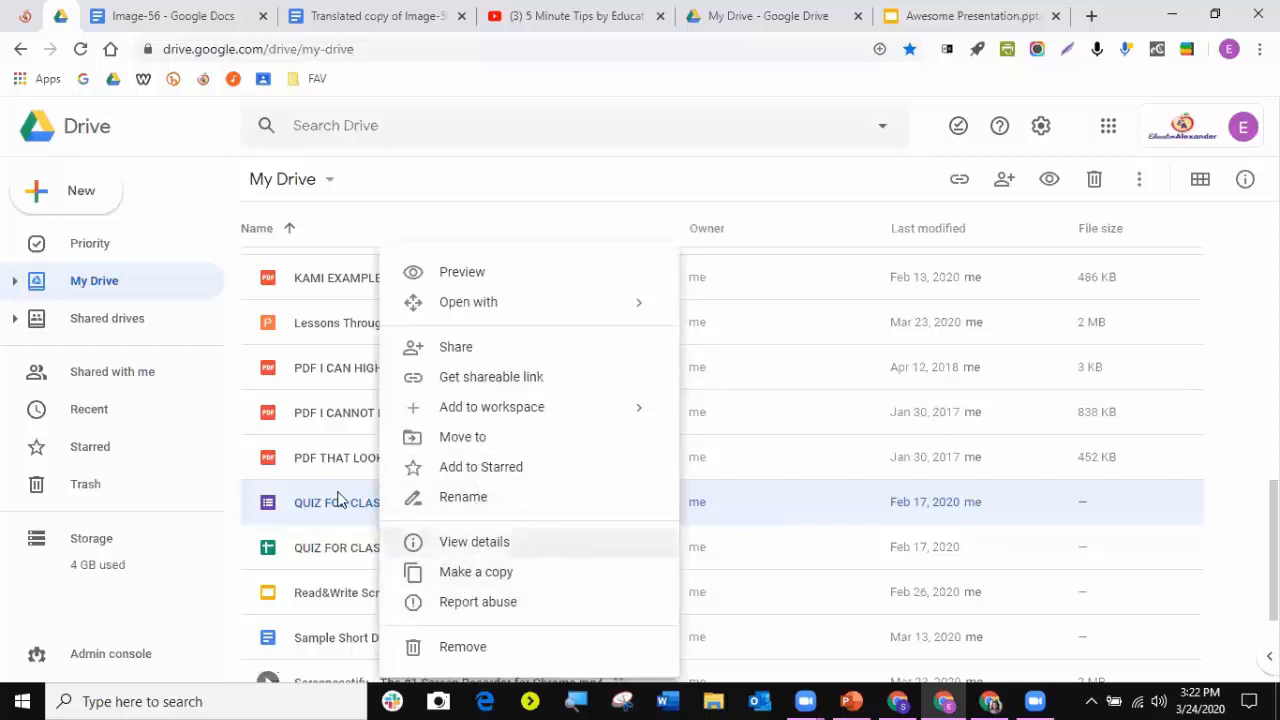
{"action": "left_click", "coordinate": [210, 575]}
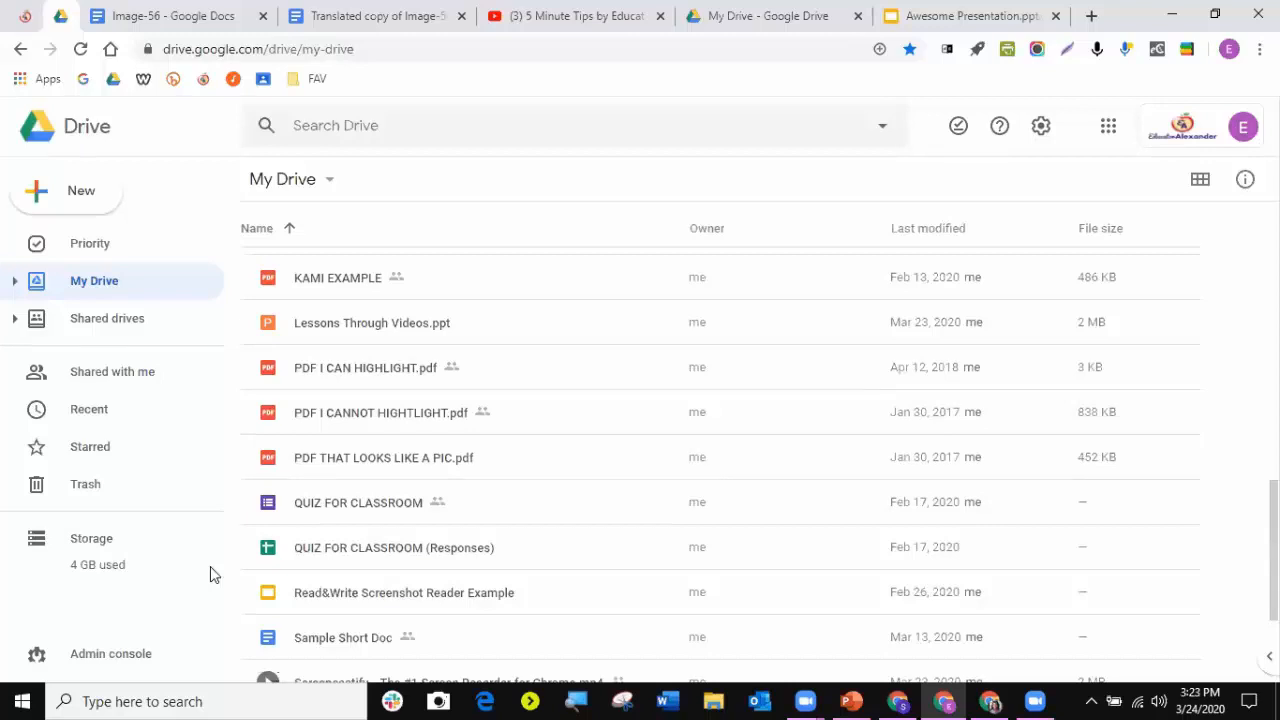
{"action": "double_click", "coordinate": [337, 556]}
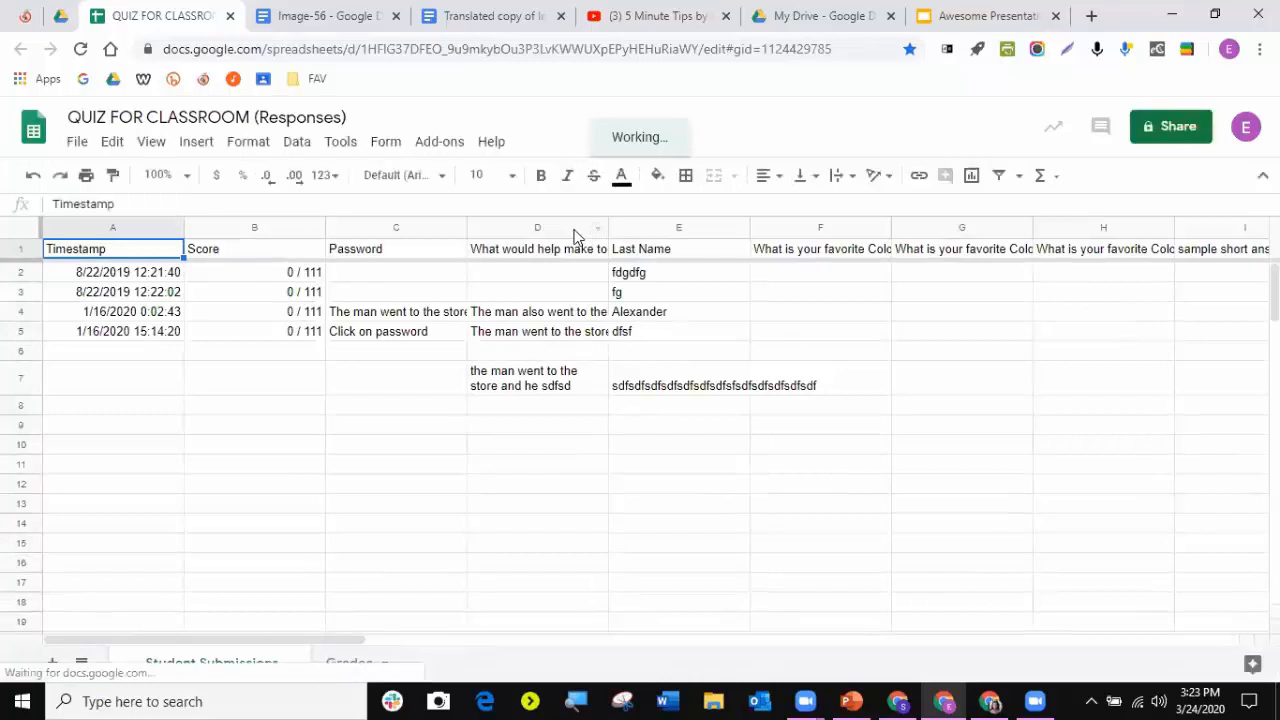
- Insert one column to the right of column D and enter the header "Class PEriod" in cell E1
{"action": "right_click", "coordinate": [575, 235]}
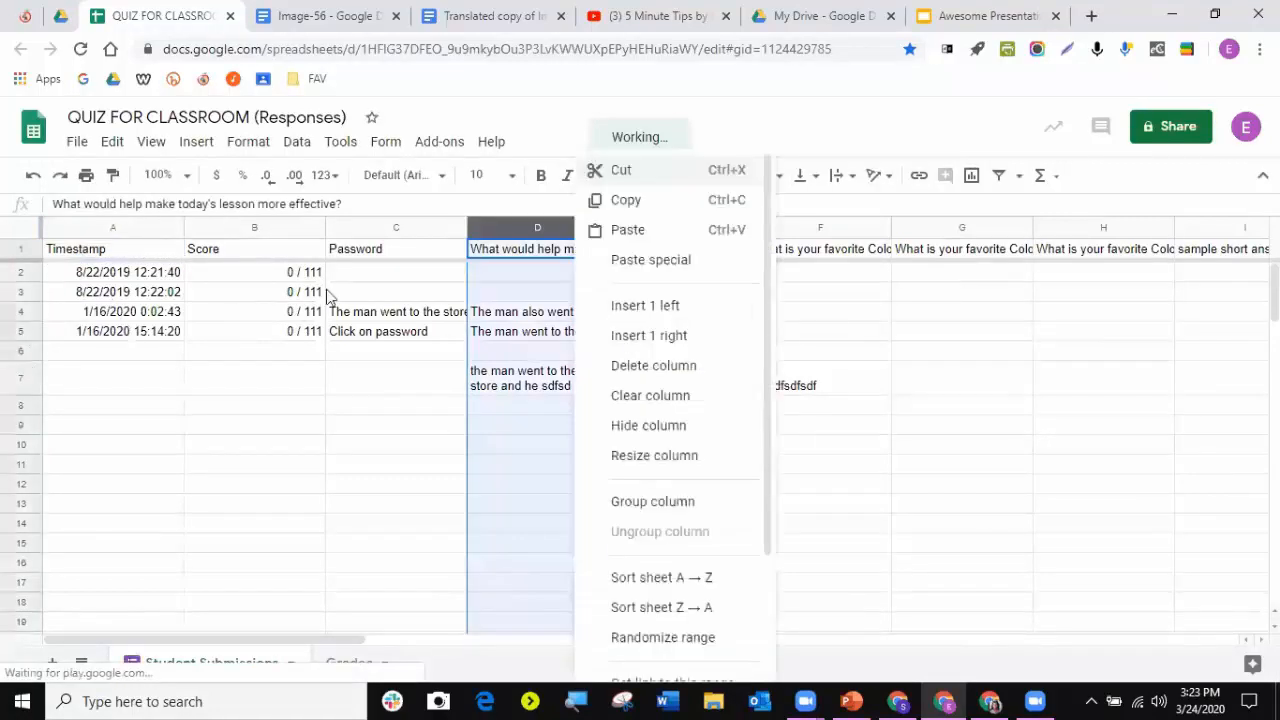
{"action": "left_click", "coordinate": [637, 336]}
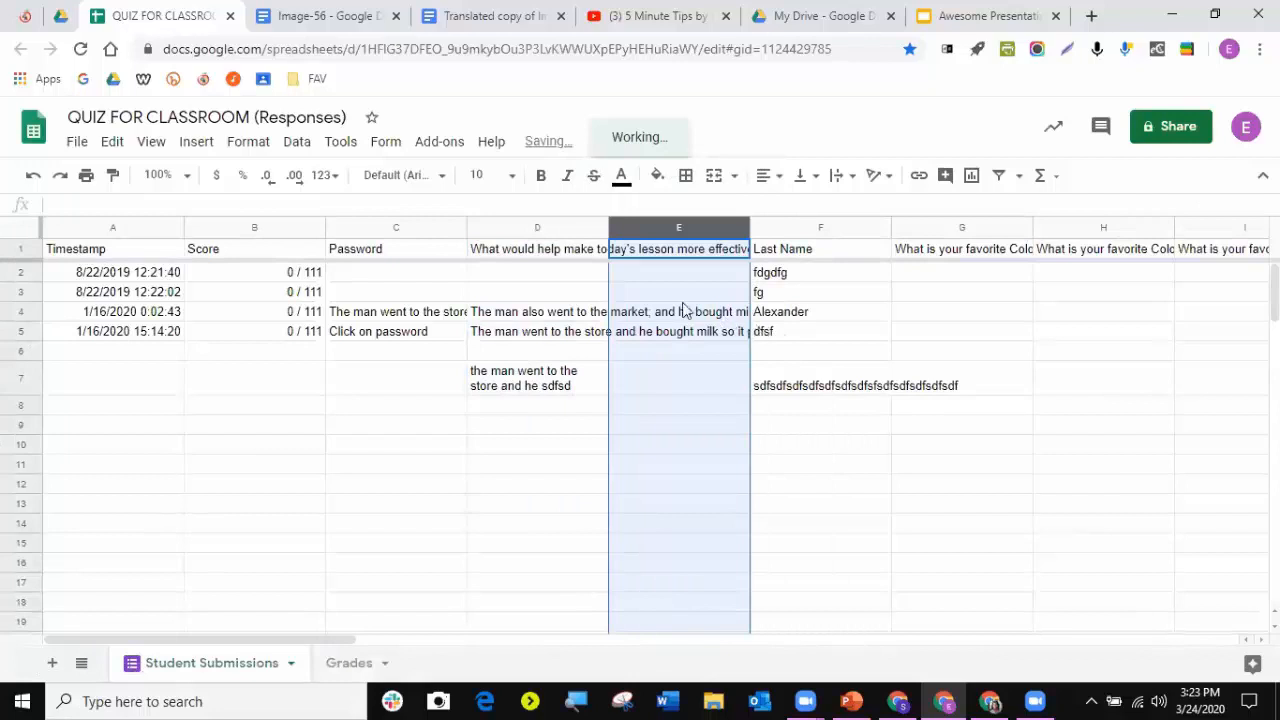
{"action": "left_click", "coordinate": [903, 488]}
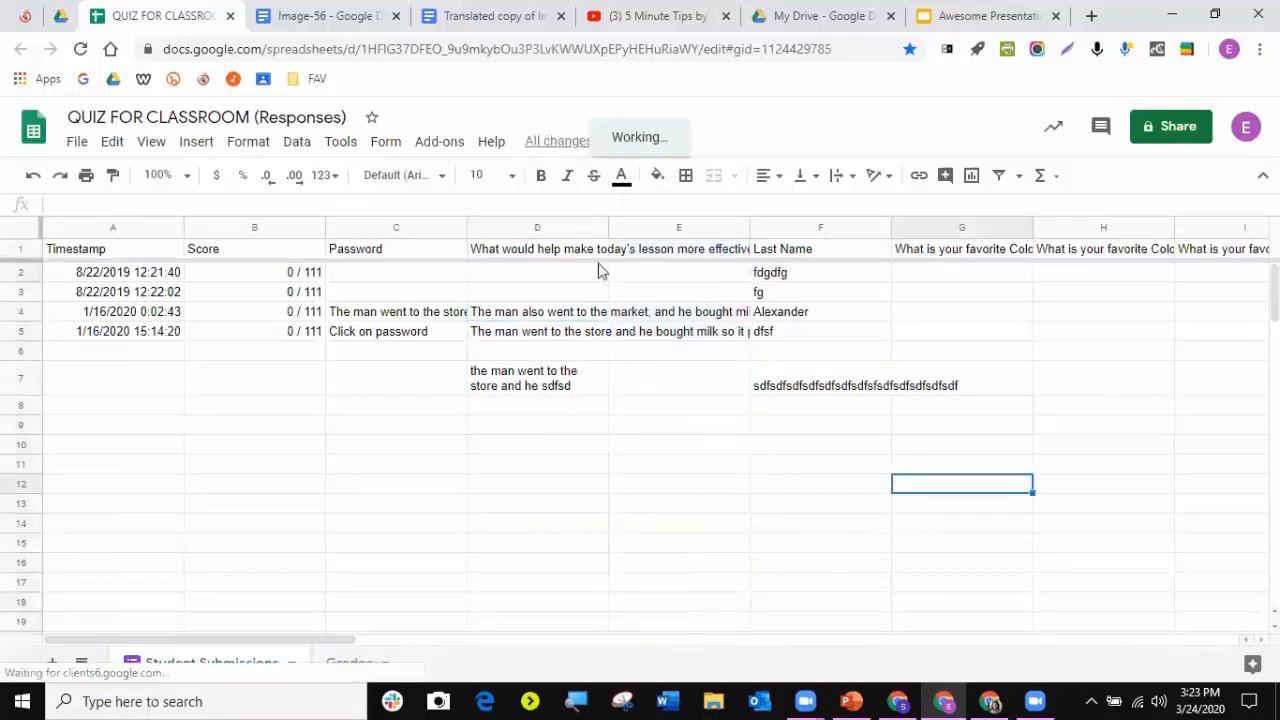
{"action": "left_click", "coordinate": [676, 252]}
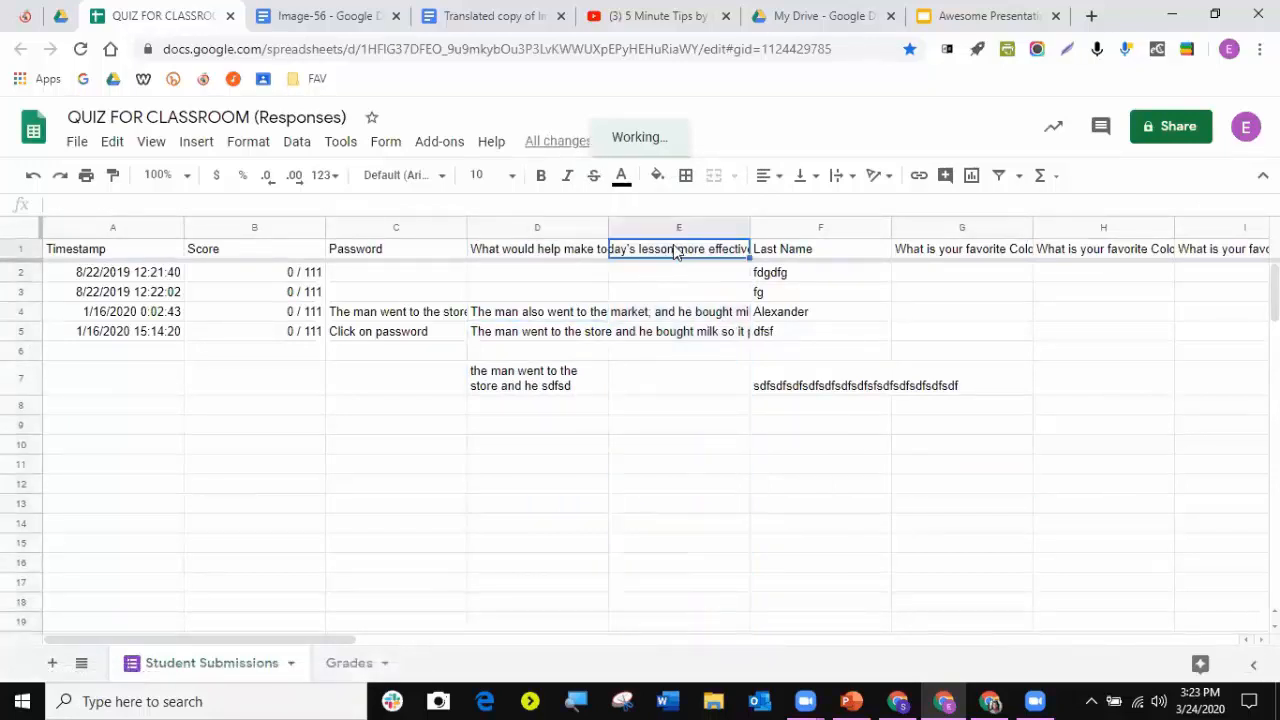
{"action": "type", "text": "Class PEriod"}
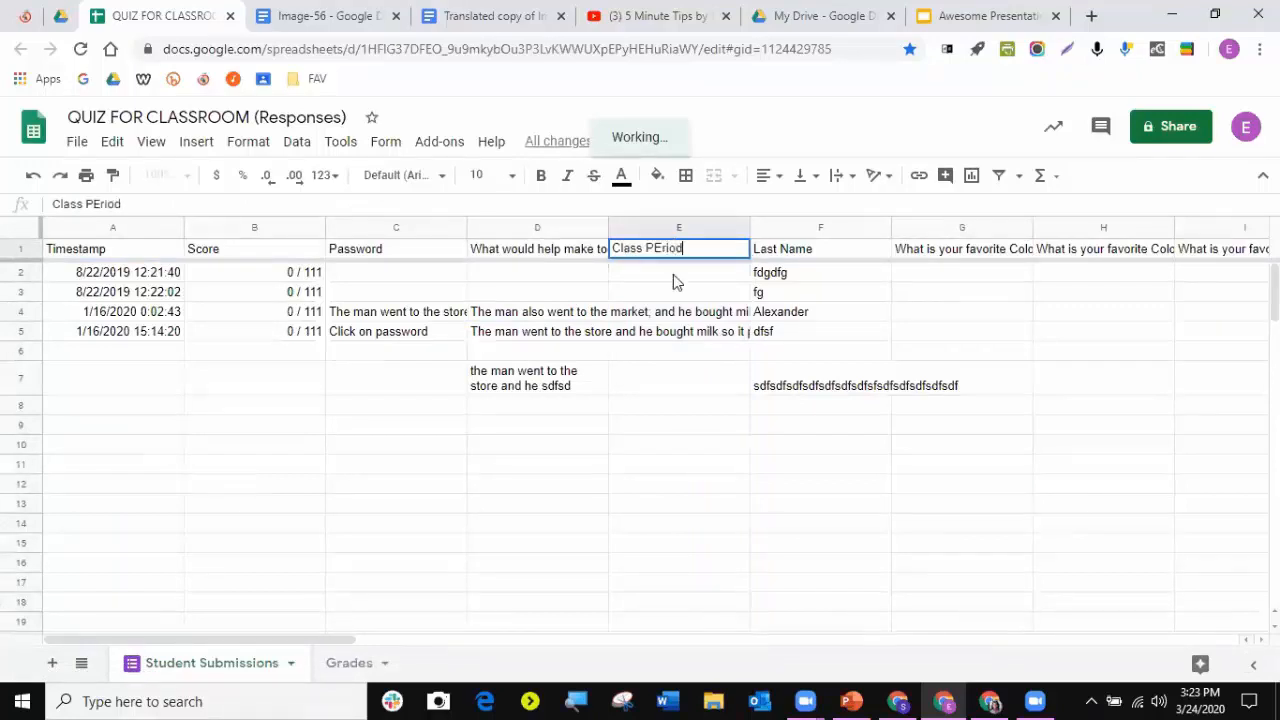
{"action": "key", "text": "Return"}
- Enter the class periods 2, 3 and 1 in cells E2 to E4
{"action": "type", "text": "2"}
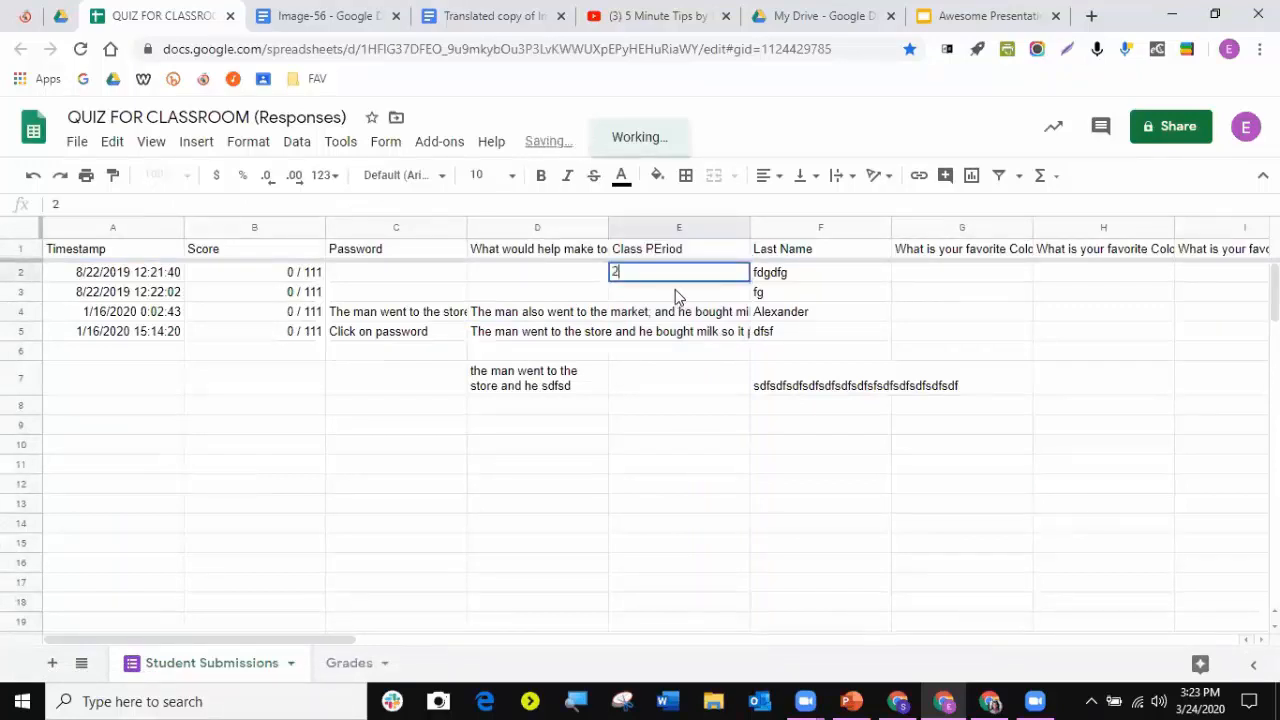
{"action": "key", "text": "Return"}
{"action": "type", "text": "3"}
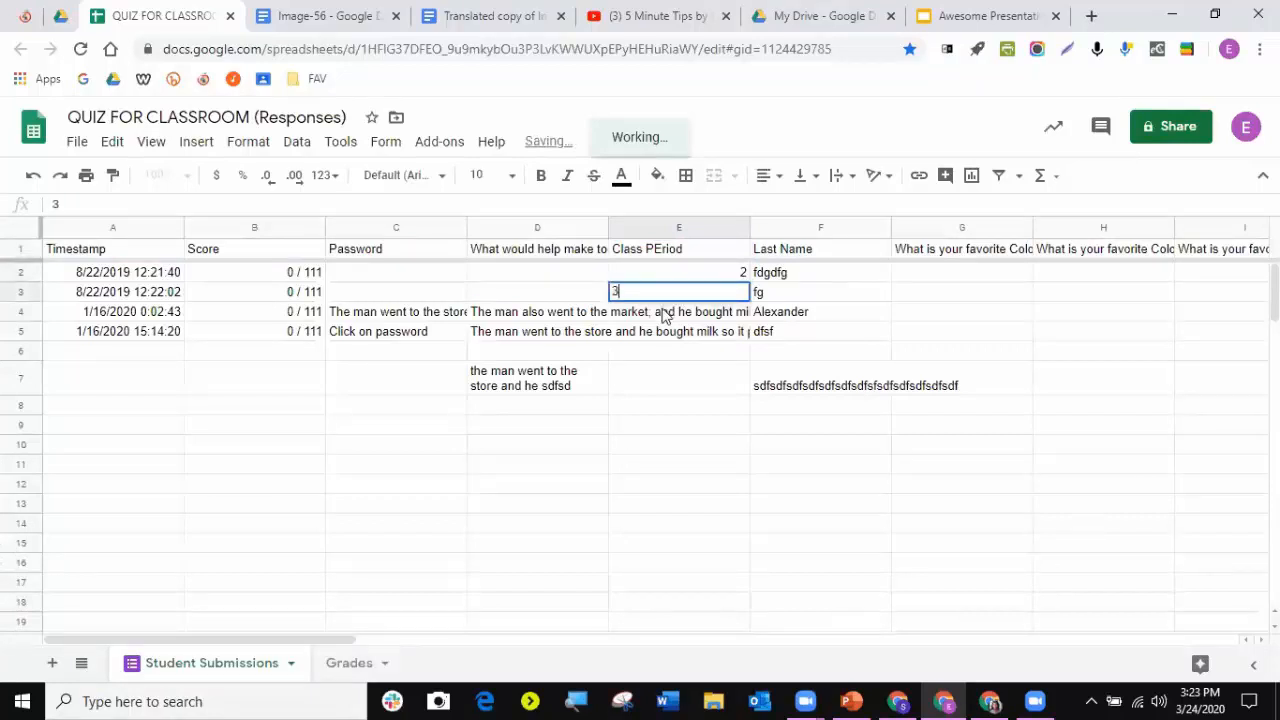
{"action": "key", "text": "Return"}
{"action": "type", "text": "1"}
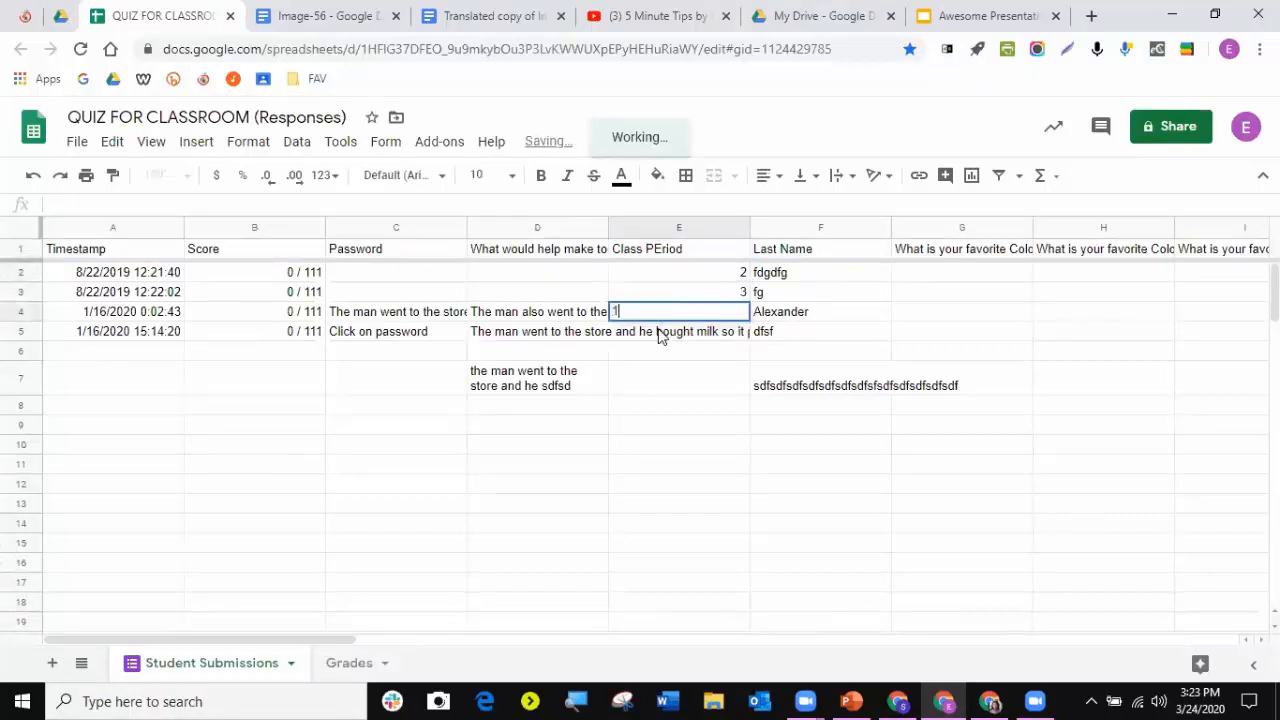
{"action": "key", "text": "Return"}
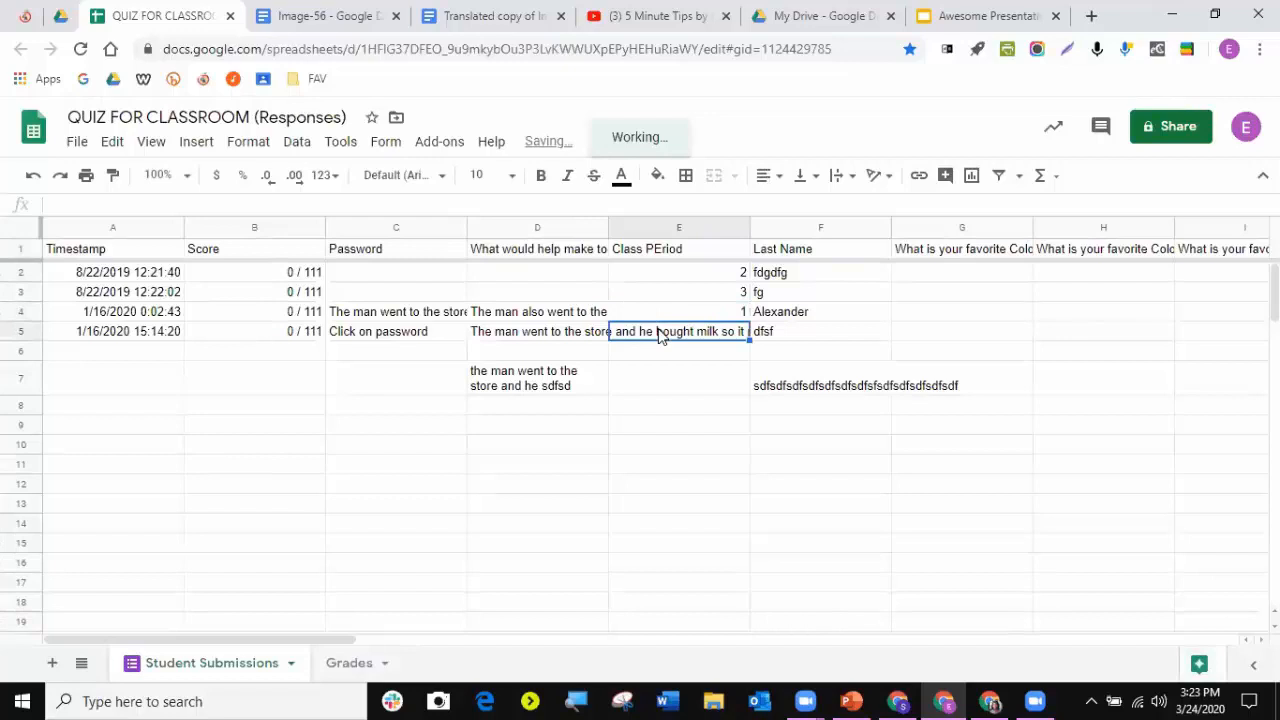
- Enter class period 3 in cells E5 and E6
{"action": "type", "text": "5"}
{"action": "key", "text": "Return"}
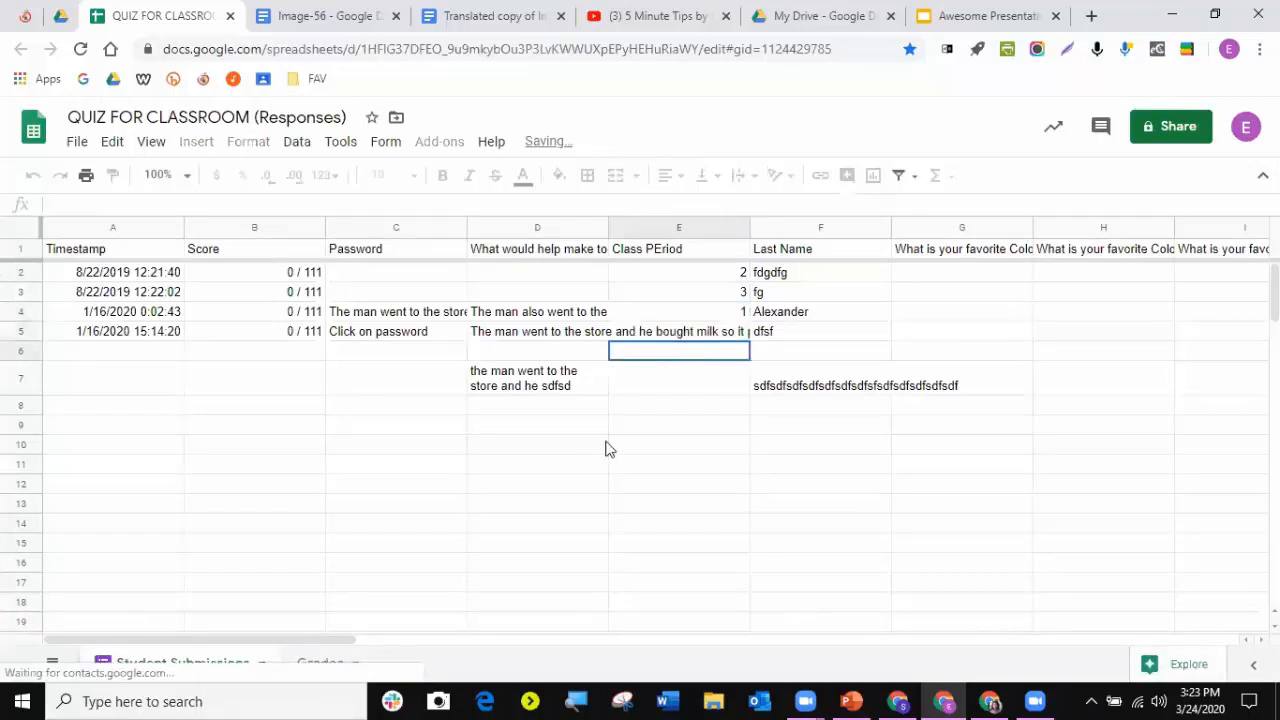
{"action": "left_click", "coordinate": [577, 445]}
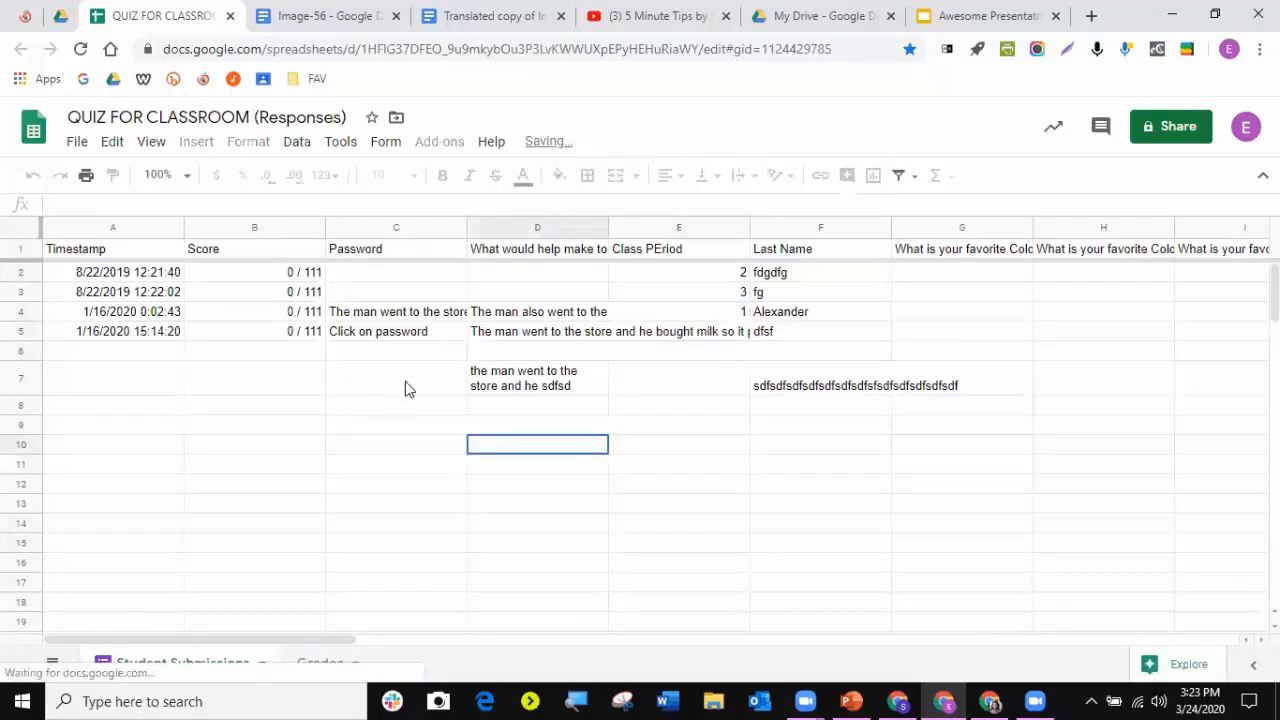
{"action": "left_click", "coordinate": [686, 333]}
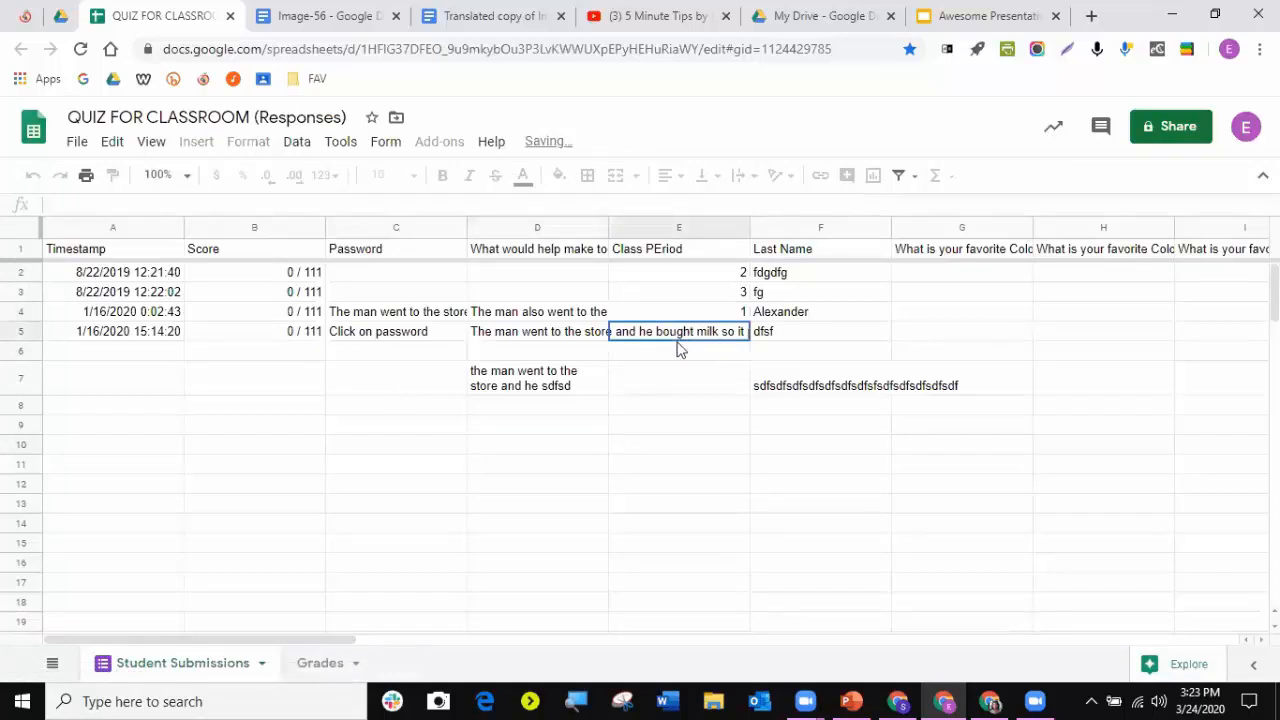
{"action": "left_click", "coordinate": [686, 355]}
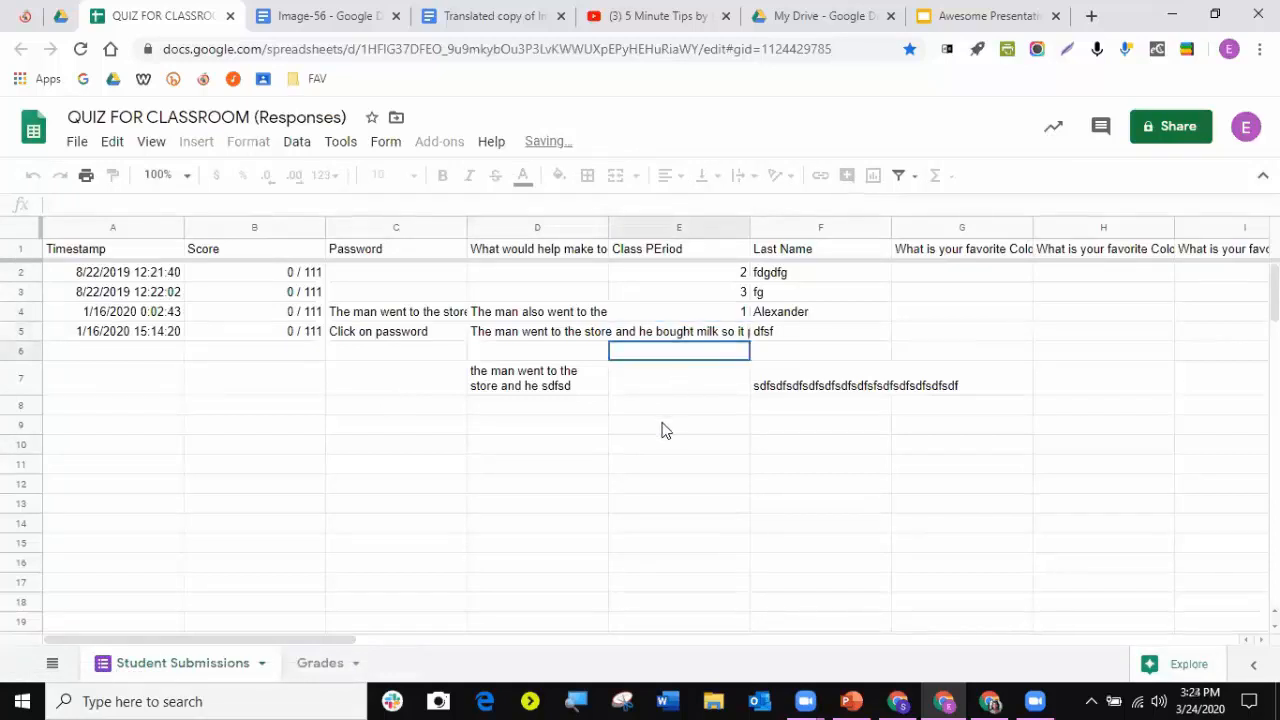
{"action": "left_click", "coordinate": [688, 334]}
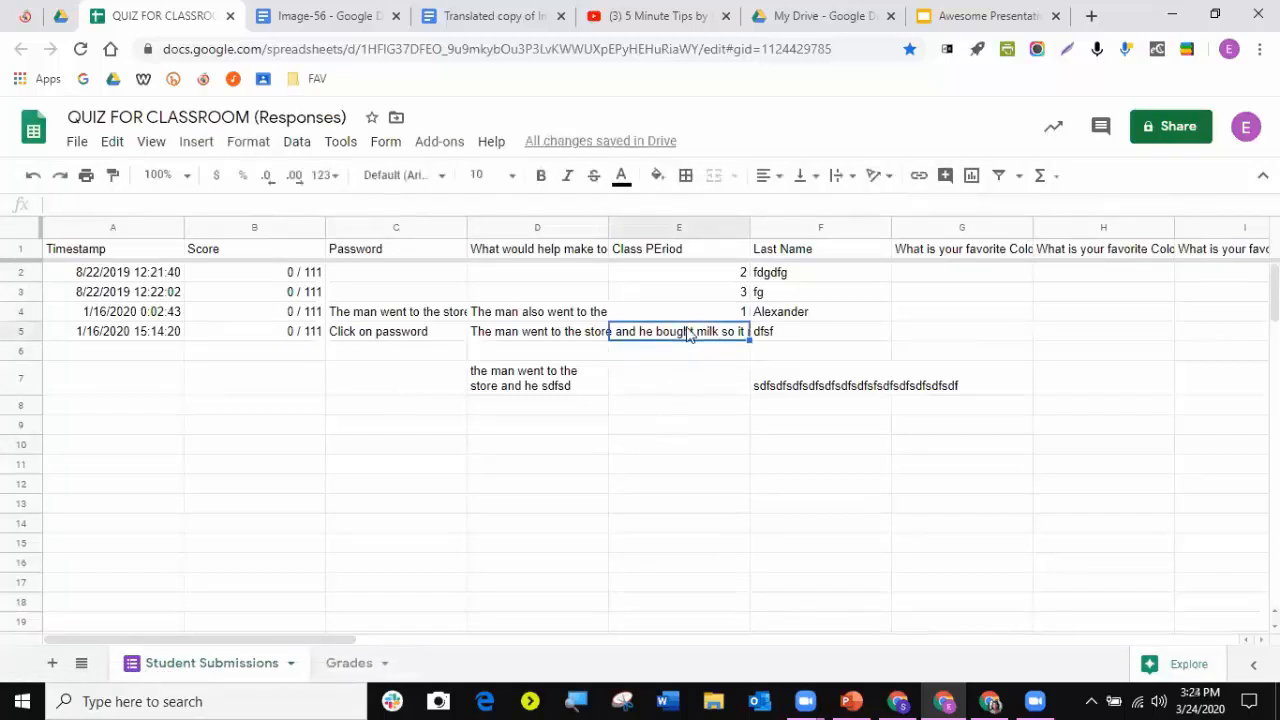
{"action": "type", "text": "3"}
{"action": "key", "text": "Return"}
{"action": "type", "text": "3"}
{"action": "left_click", "coordinate": [666, 410]}
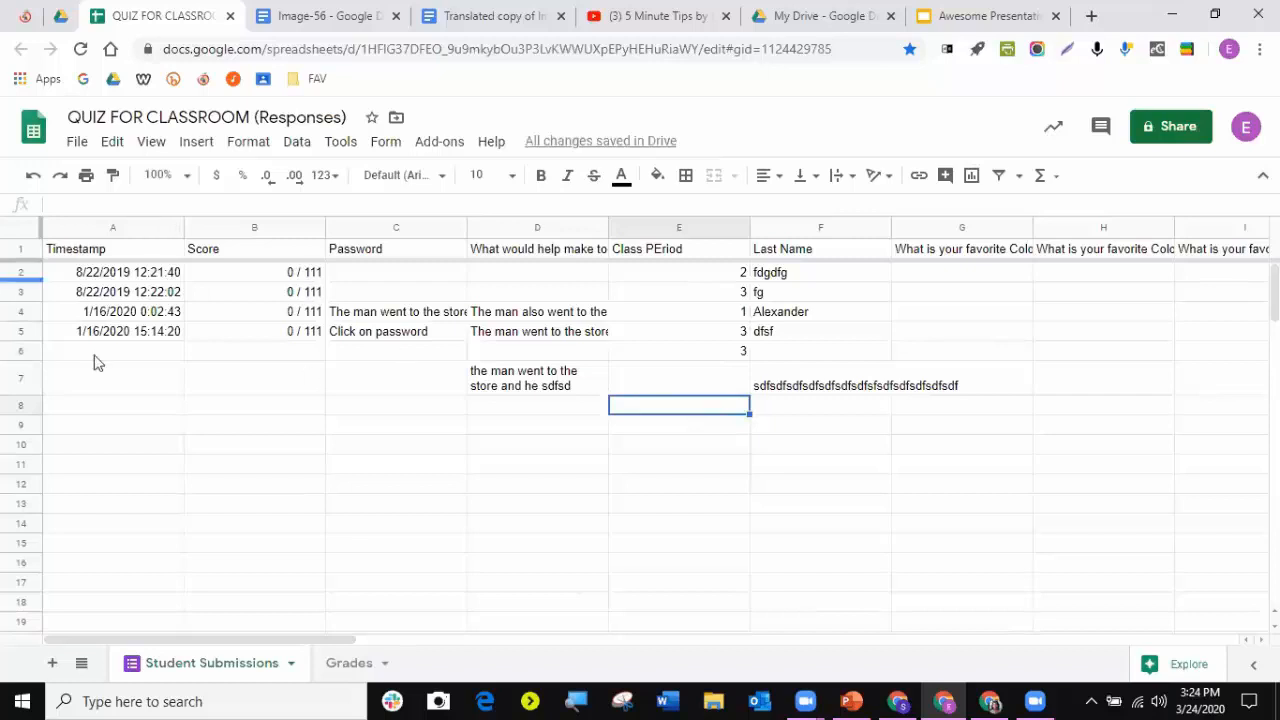
- Sort the whole Student Submissions sheet below its header row by Class PEriod and then by Last Name, both A → Z
{"action": "left_click", "coordinate": [27, 233]}
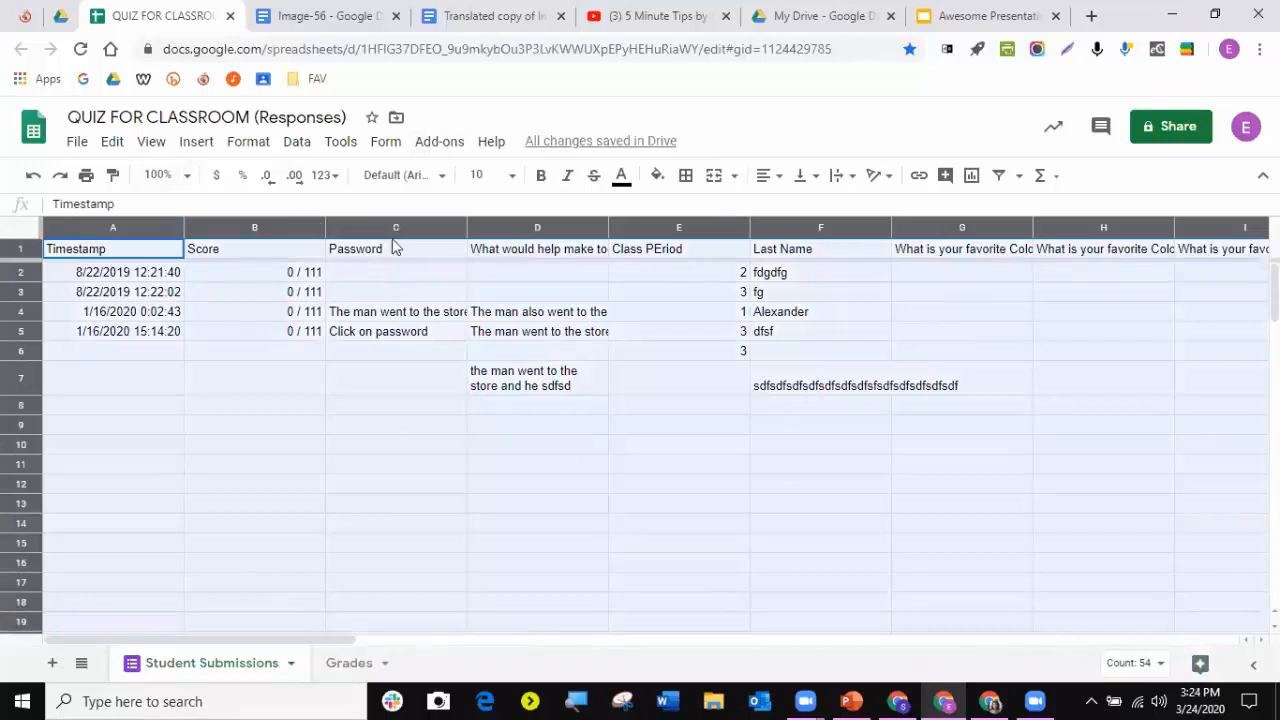
{"action": "left_click", "coordinate": [297, 143]}
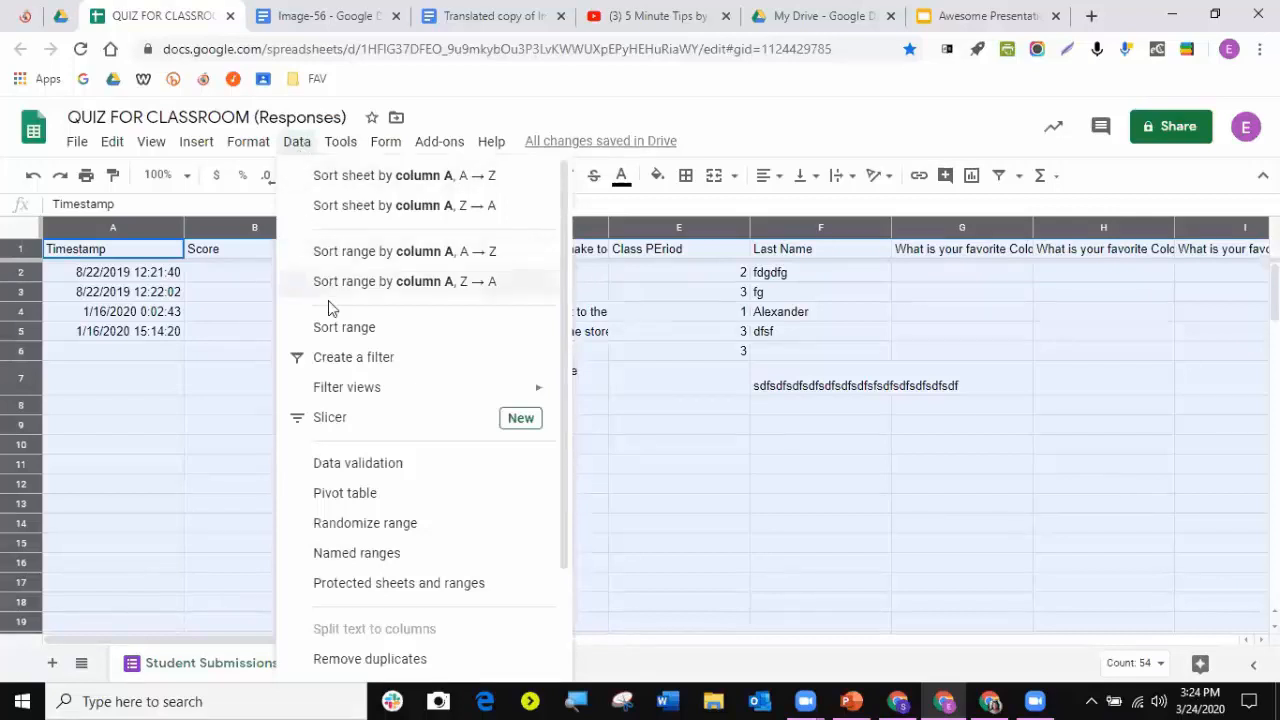
{"action": "left_click", "coordinate": [330, 334]}
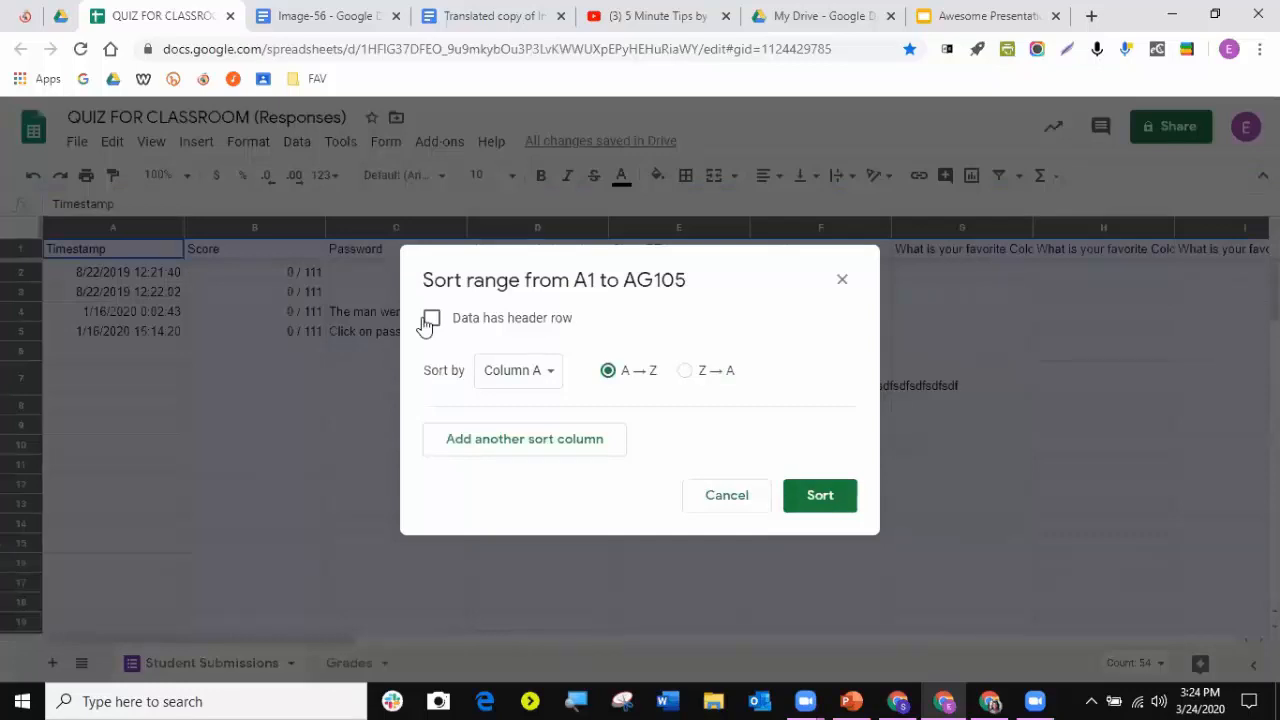
{"action": "left_click", "coordinate": [430, 319]}
{"action": "left_click", "coordinate": [520, 375]}
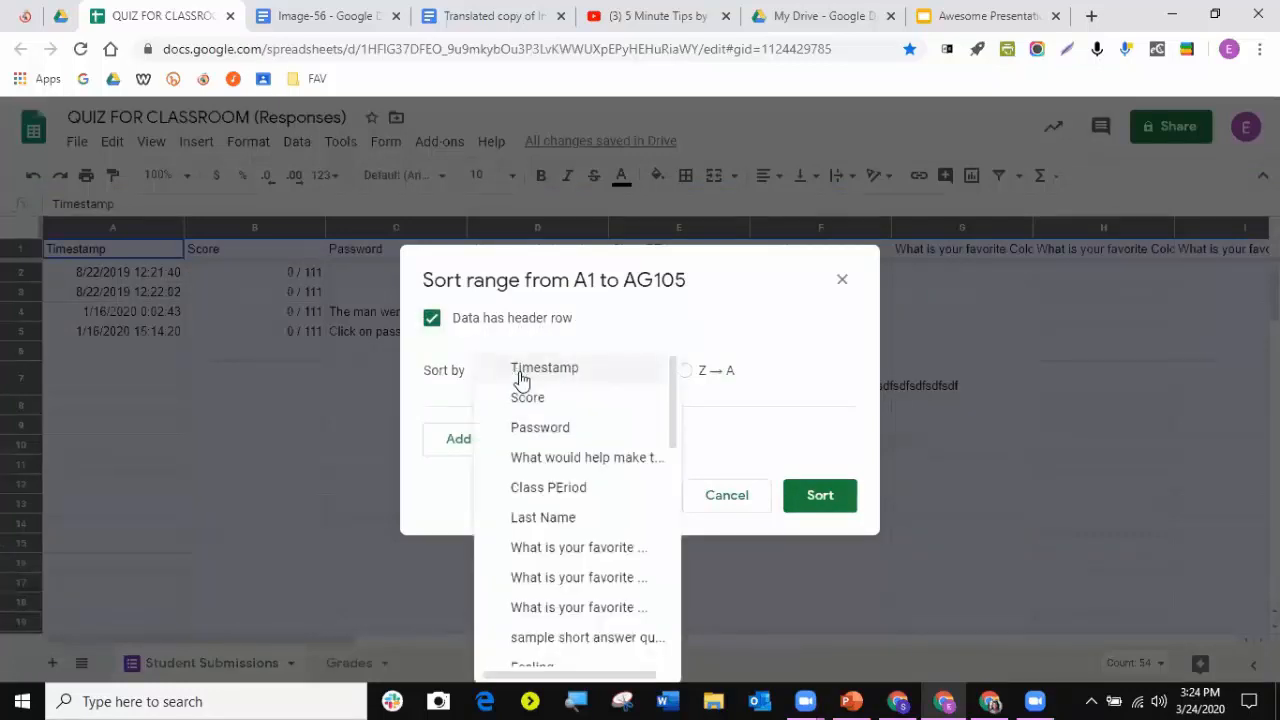
{"action": "left_click", "coordinate": [555, 490]}
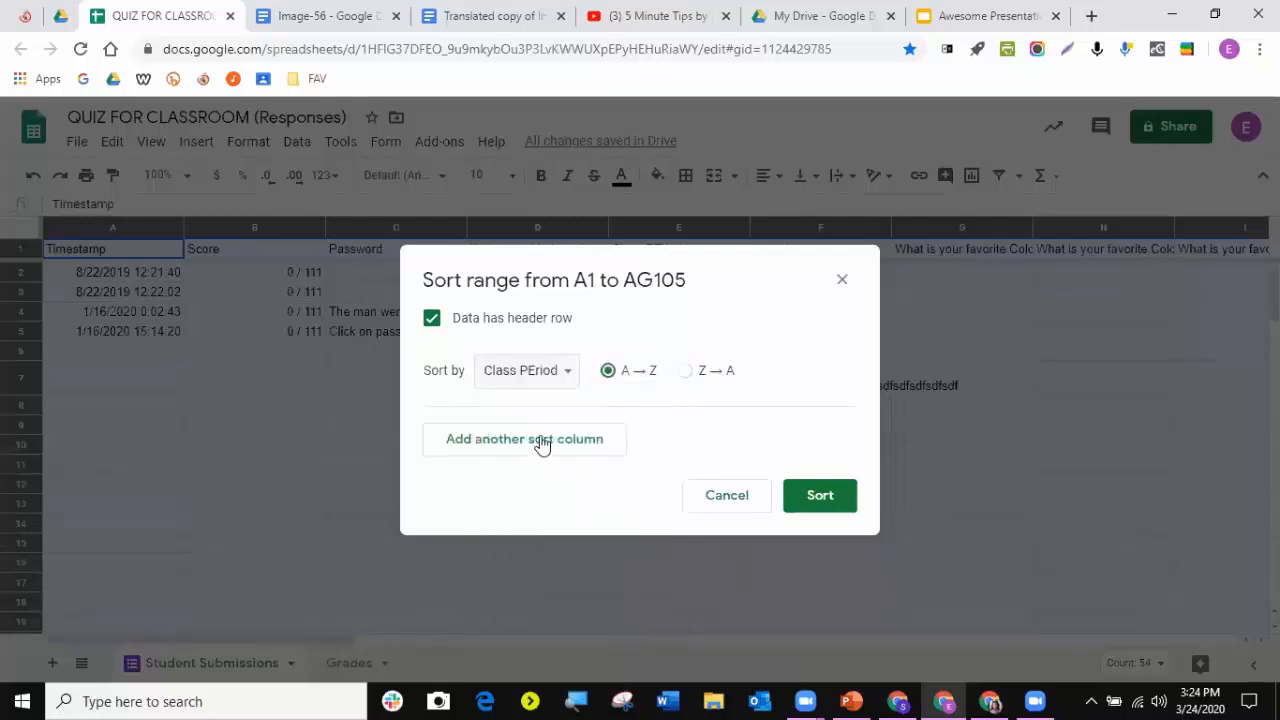
{"action": "left_click", "coordinate": [540, 440]}
{"action": "left_click", "coordinate": [538, 441]}
{"action": "left_click", "coordinate": [758, 333]}
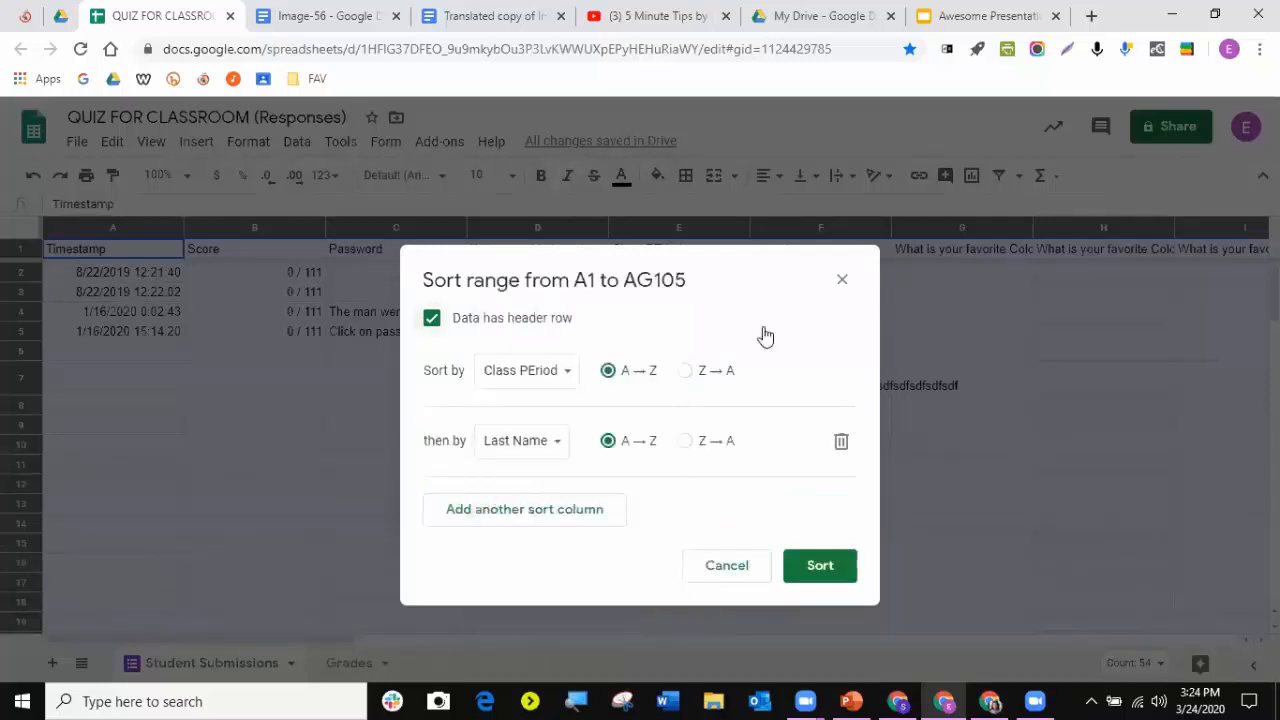
{"action": "left_click", "coordinate": [432, 318]}
{"action": "left_click", "coordinate": [820, 566]}
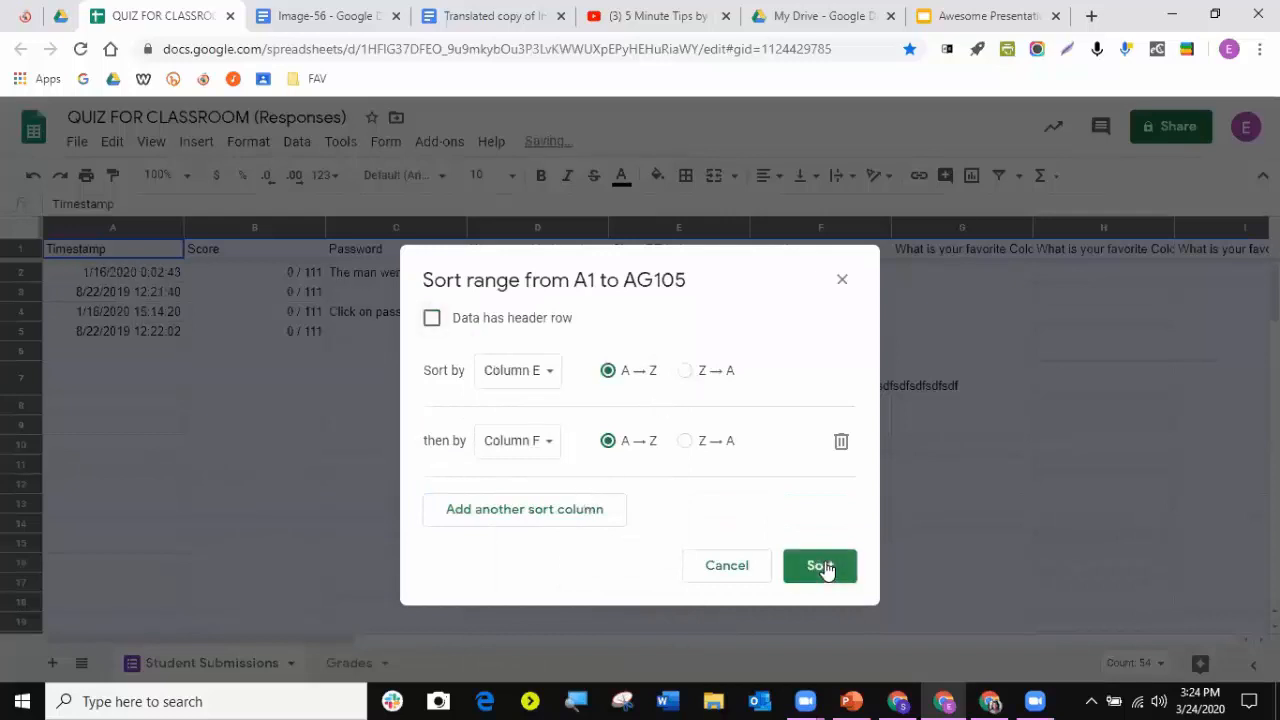
- Highlight the class period 3 entries in E4:E6 to review the sorted order, and clear the selection
{"action": "left_click", "coordinate": [546, 486]}
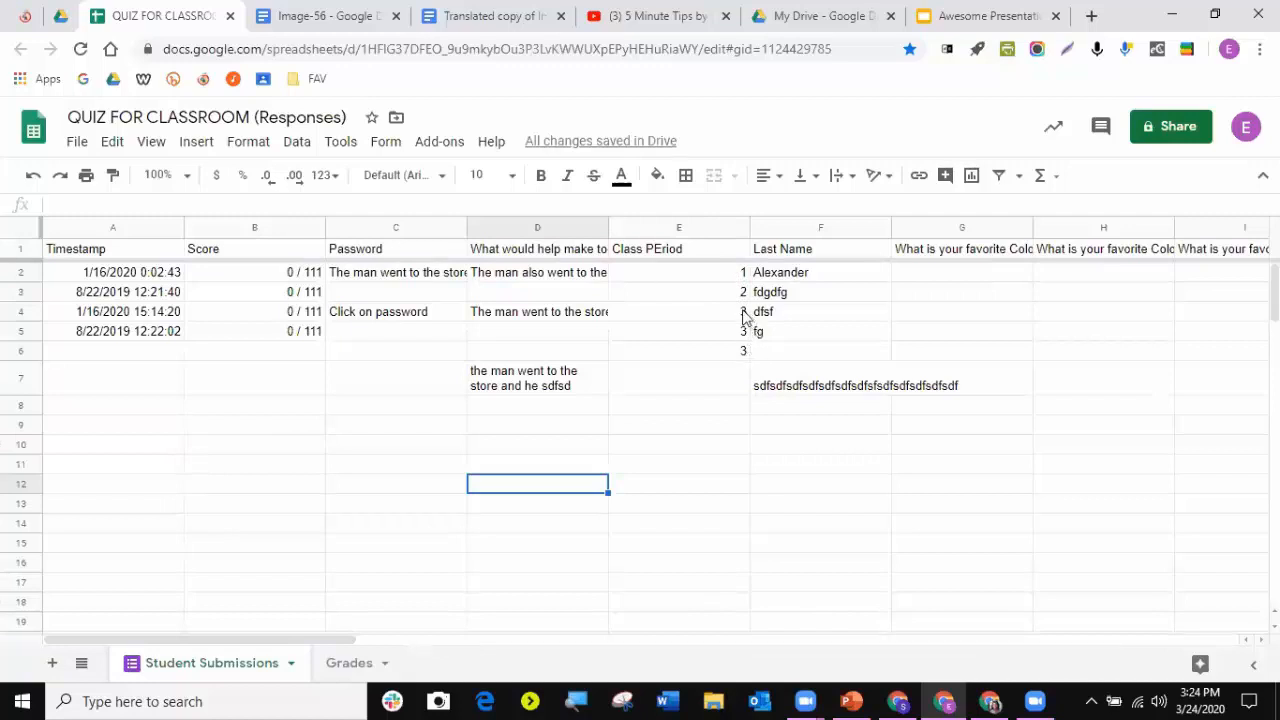
{"action": "left_click_drag", "start_coordinate": [724, 317], "coordinate": [723, 350]}
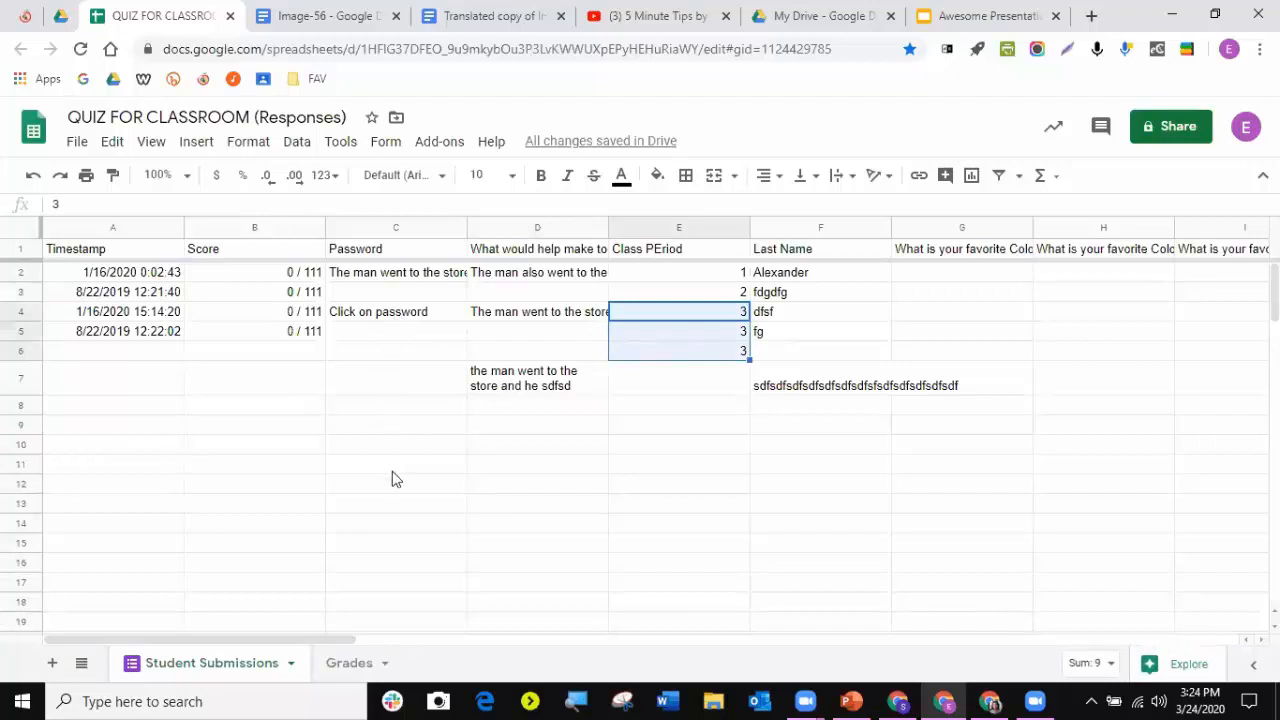
{"action": "left_click", "coordinate": [709, 414]}
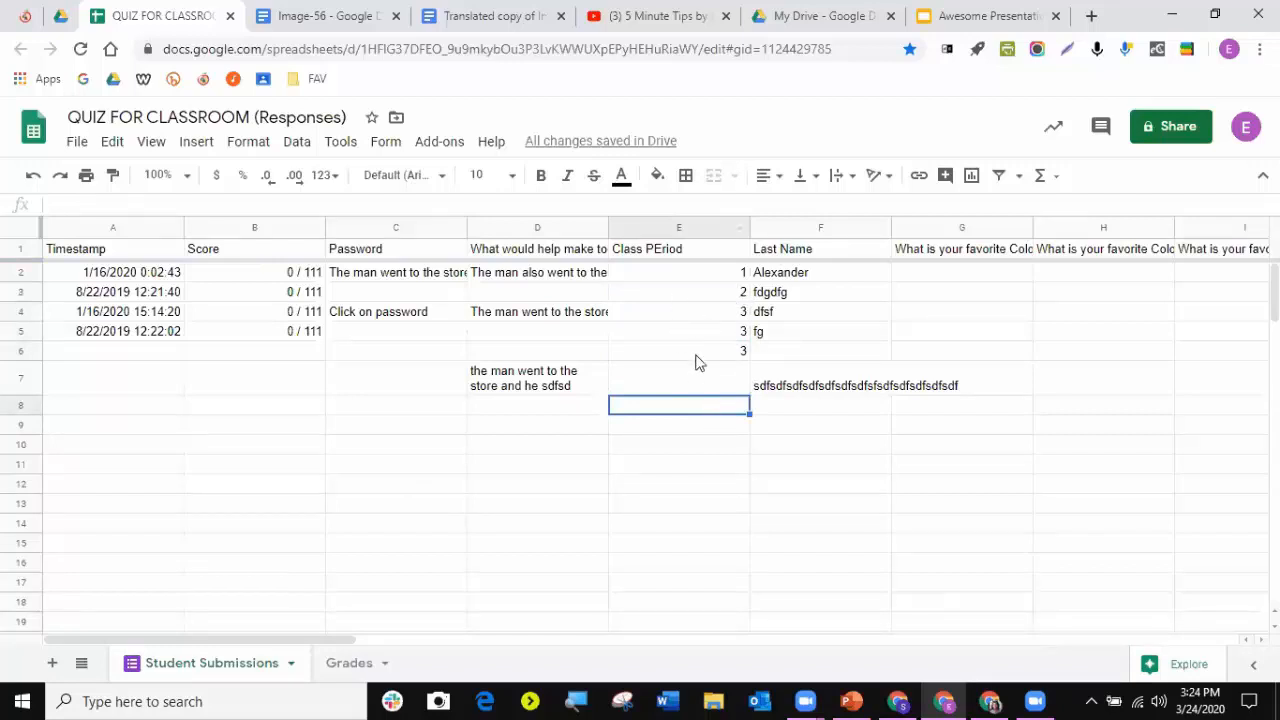
- Create a filter across the whole Student Submissions sheet and clear the selection
{"action": "left_click", "coordinate": [14, 230]}
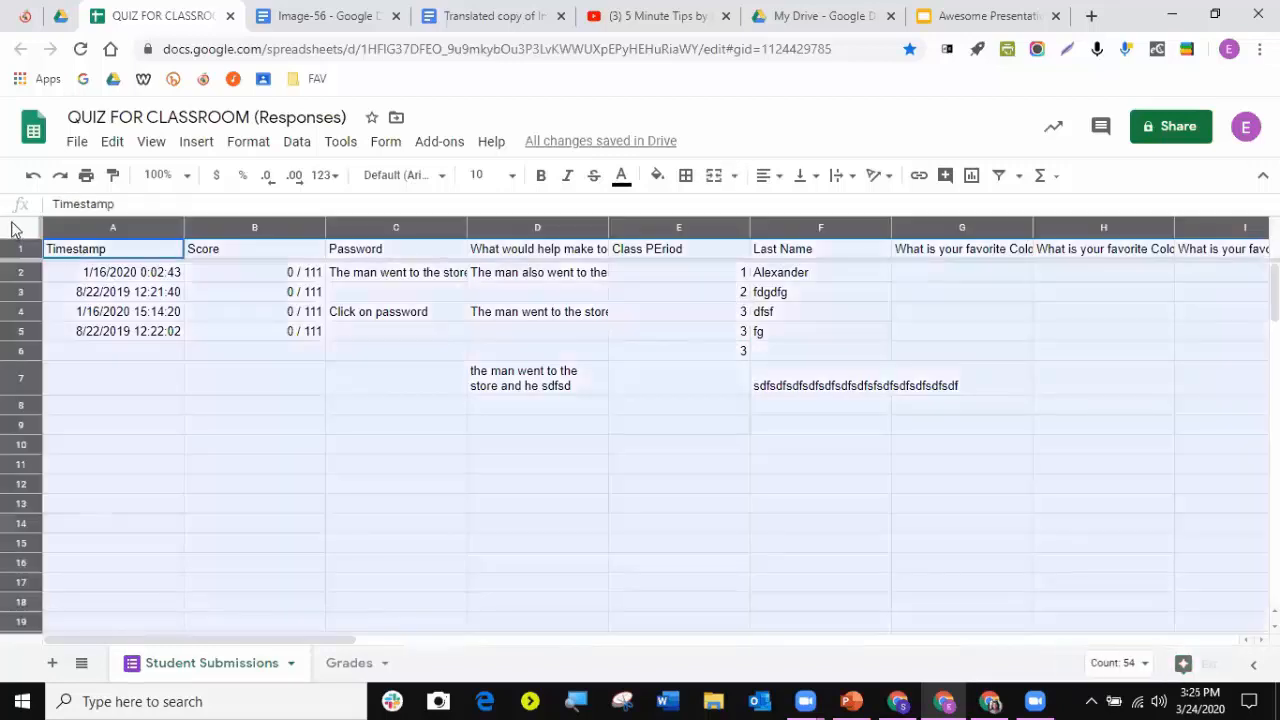
{"action": "left_click", "coordinate": [302, 148]}
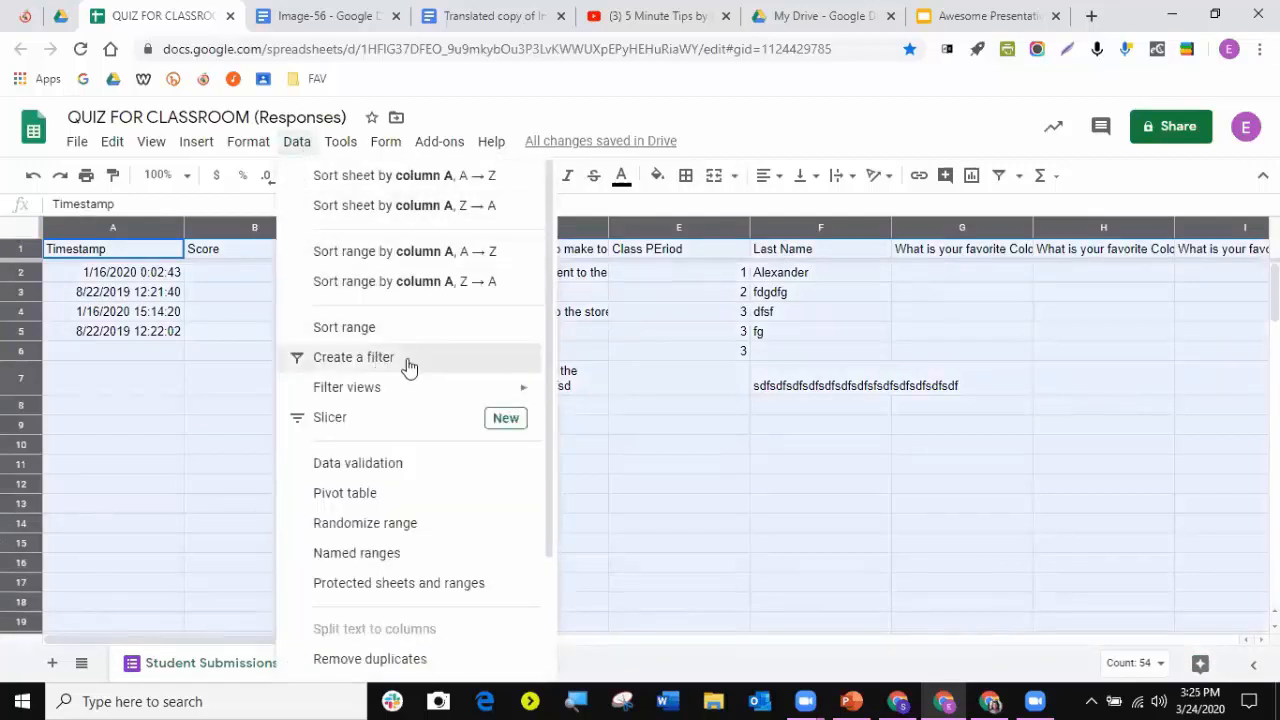
{"action": "left_click", "coordinate": [377, 360]}
{"action": "left_click", "coordinate": [682, 375]}
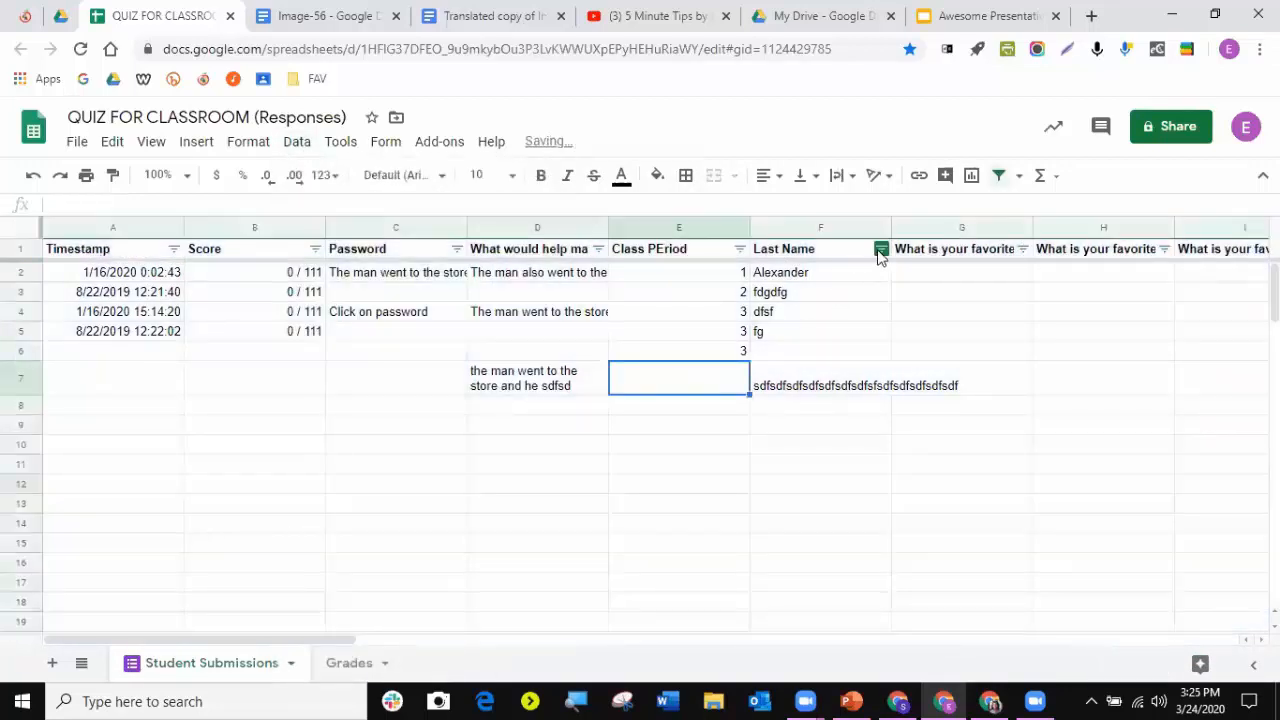
- Filter the Class PEriod column by values so that only the class period 3 rows are displayed
{"action": "left_click", "coordinate": [740, 249]}
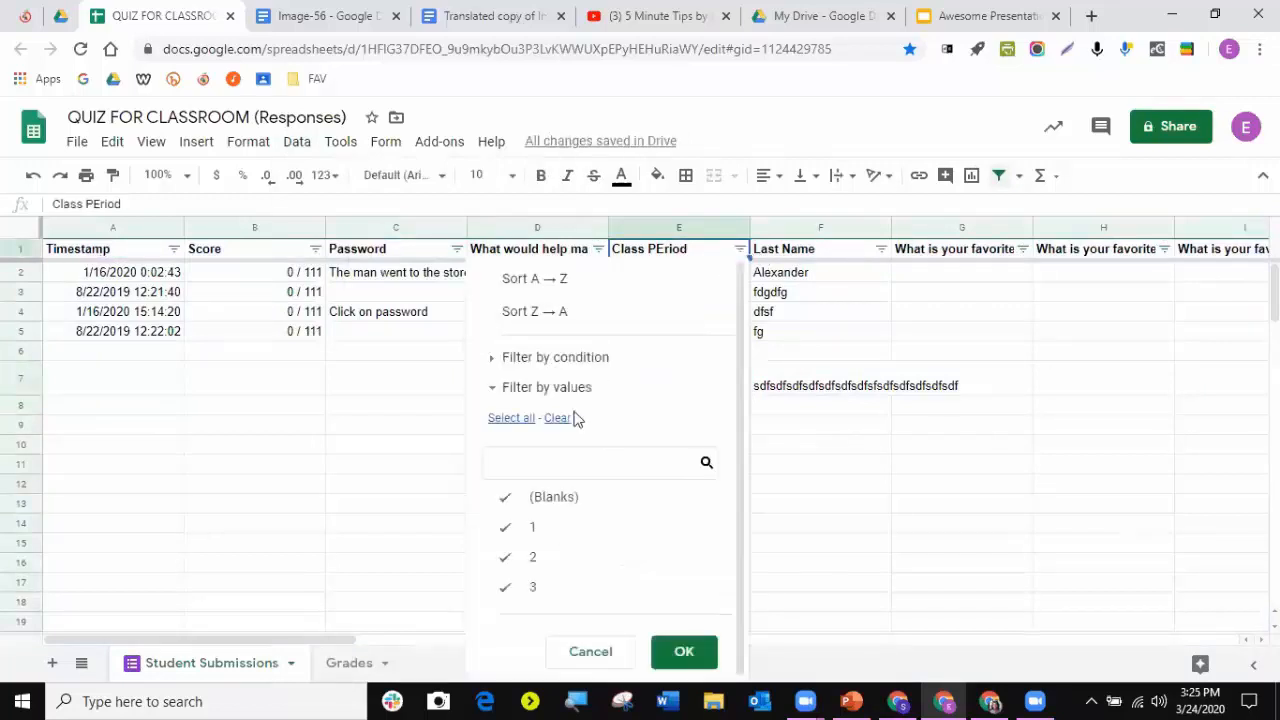
{"action": "left_click", "coordinate": [557, 420]}
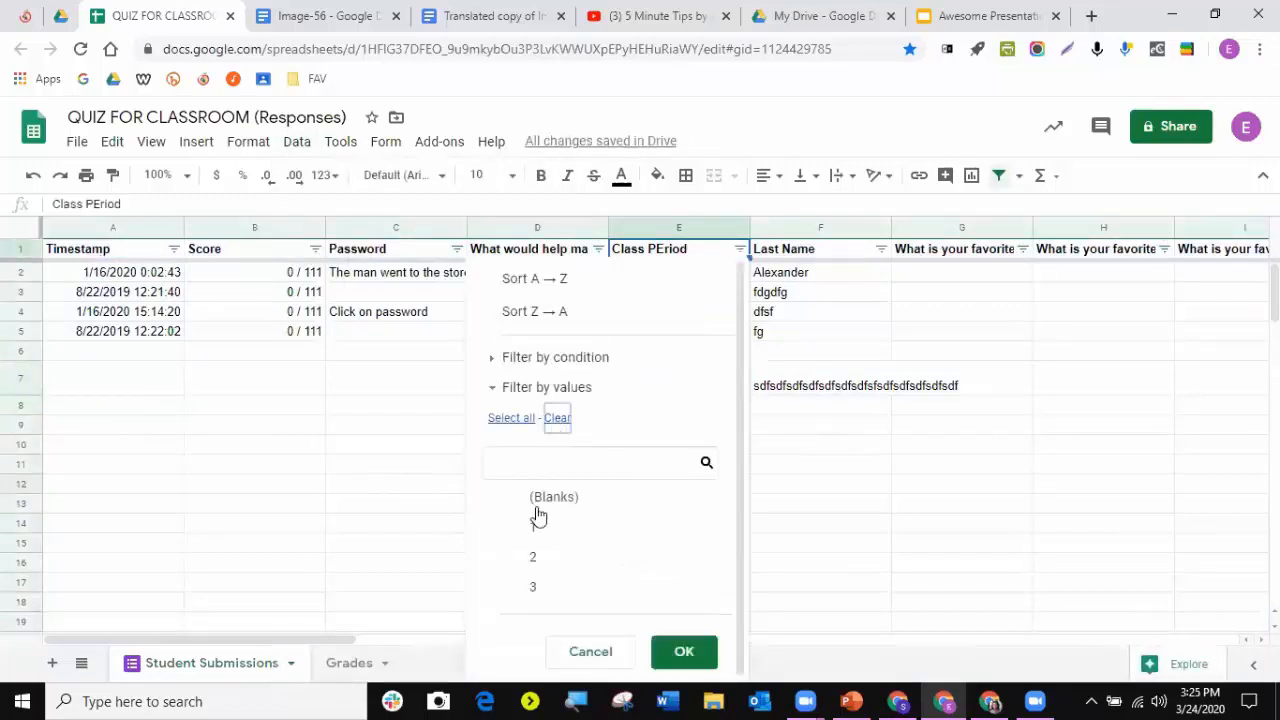
{"action": "left_click", "coordinate": [536, 590]}
{"action": "left_click", "coordinate": [680, 652]}
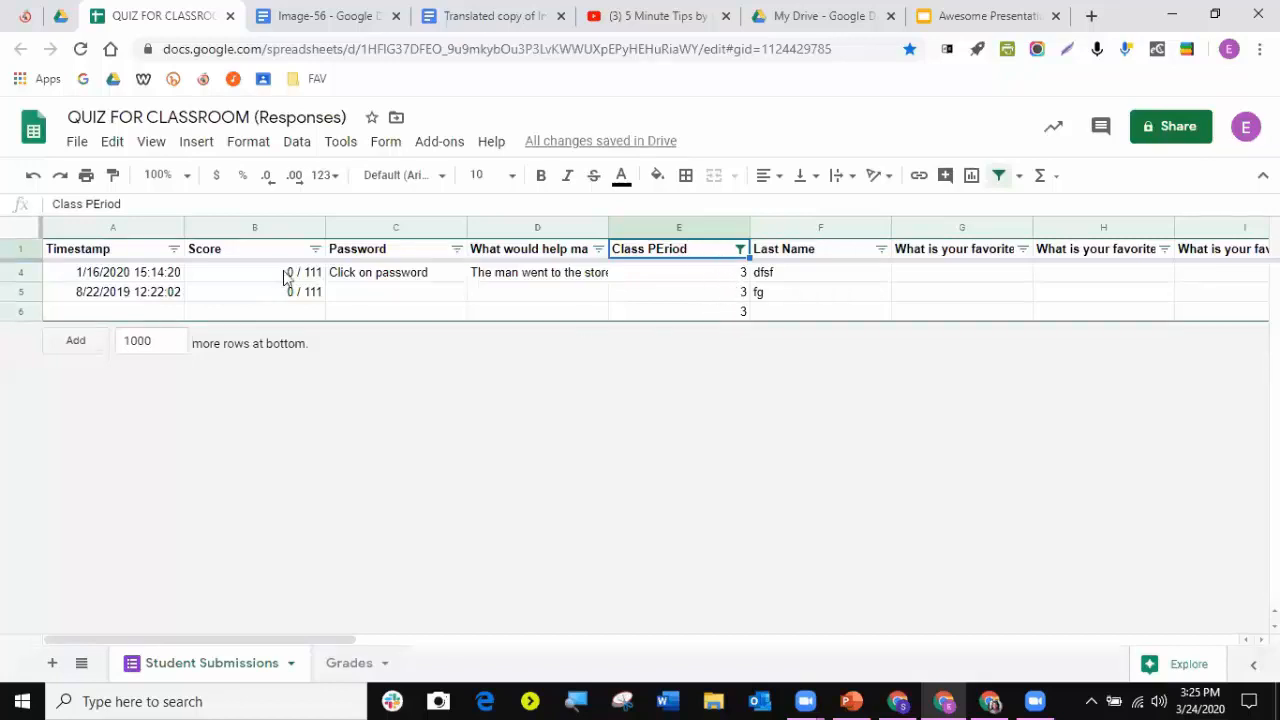
- Restore all values in the Class PEriod column's filter
{"action": "left_click", "coordinate": [740, 249]}
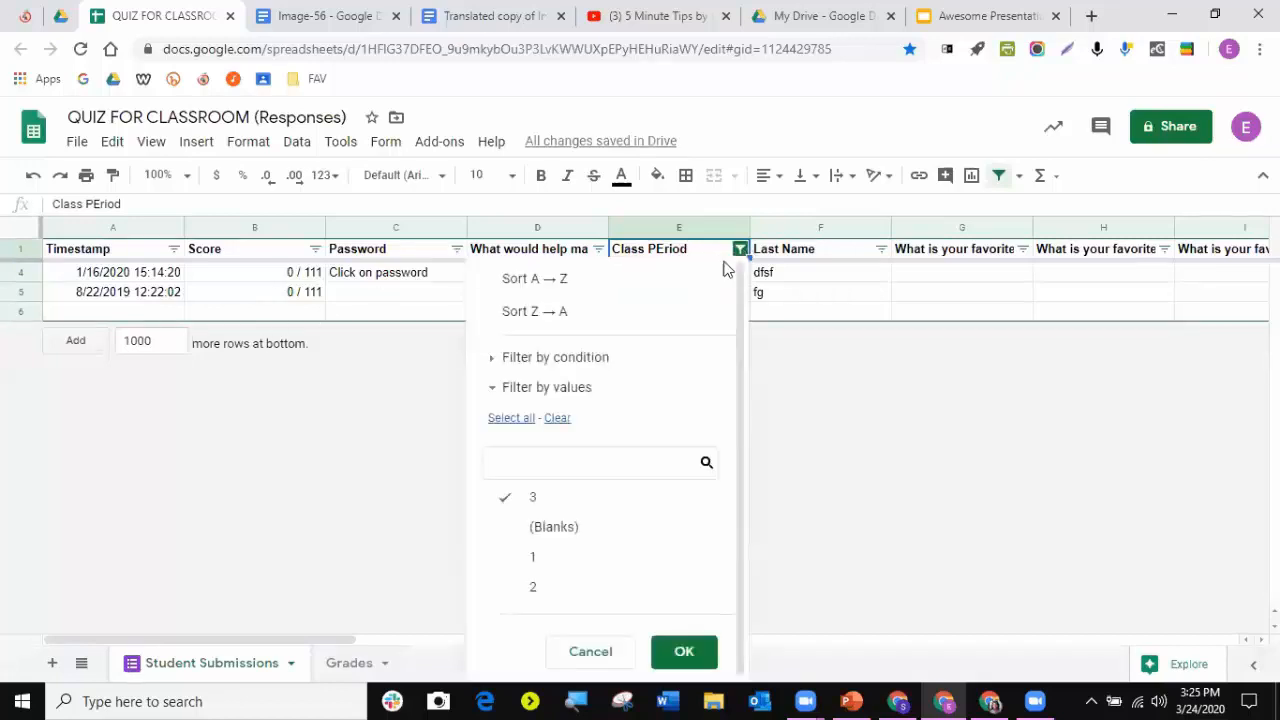
{"action": "left_click", "coordinate": [510, 418]}
{"action": "left_click", "coordinate": [678, 651]}
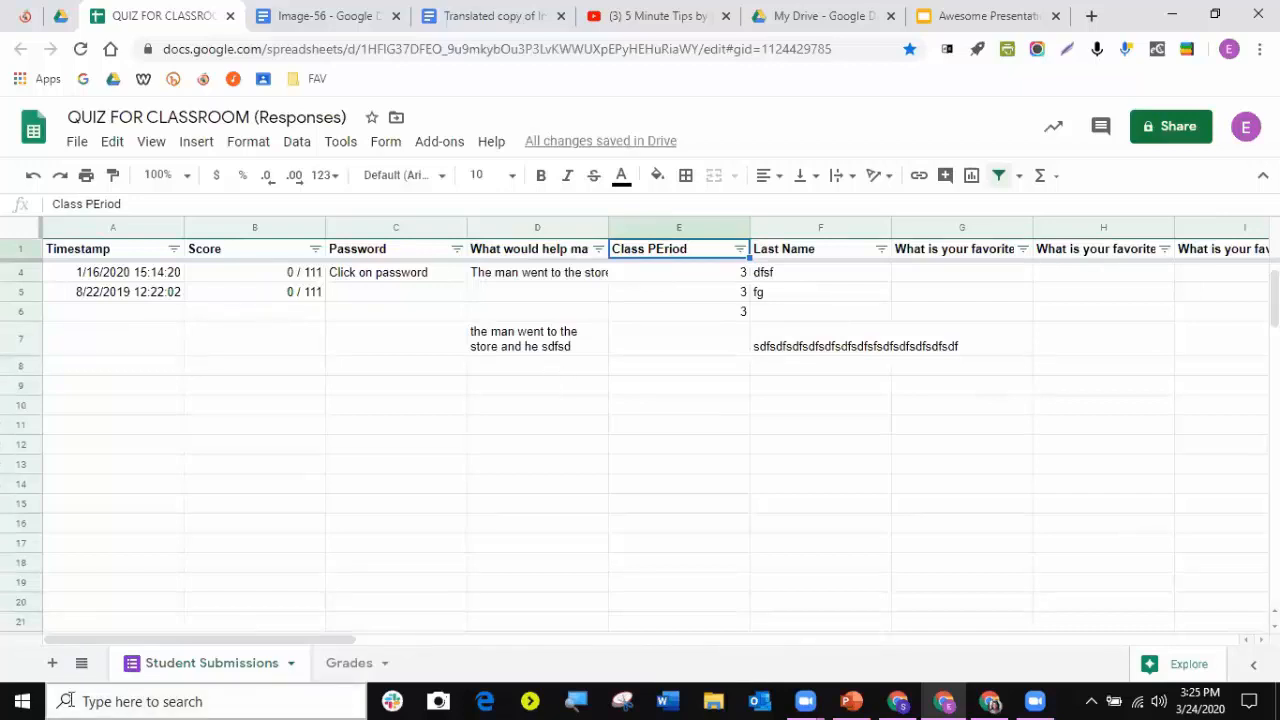
- Return to the My Drive file list and select the QUIZ FOR CLASSROOM form
{"action": "left_click", "coordinate": [56, 17]}
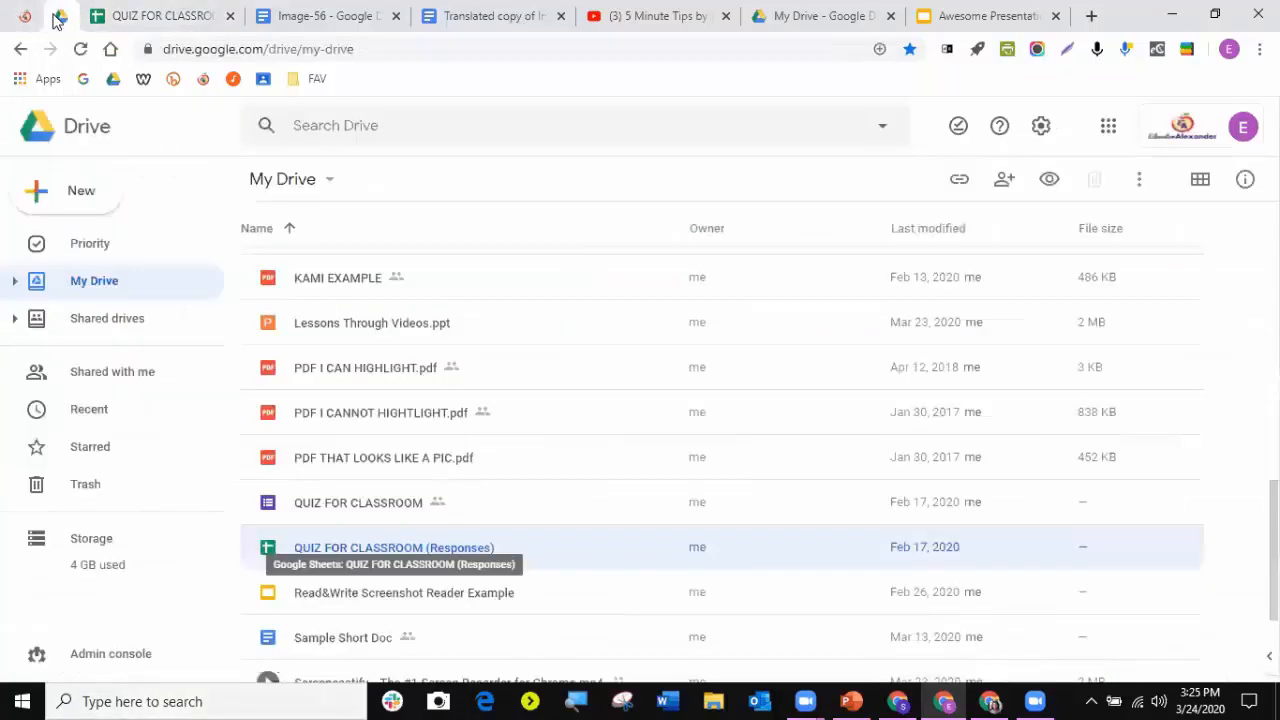
{"action": "left_click", "coordinate": [390, 508]}
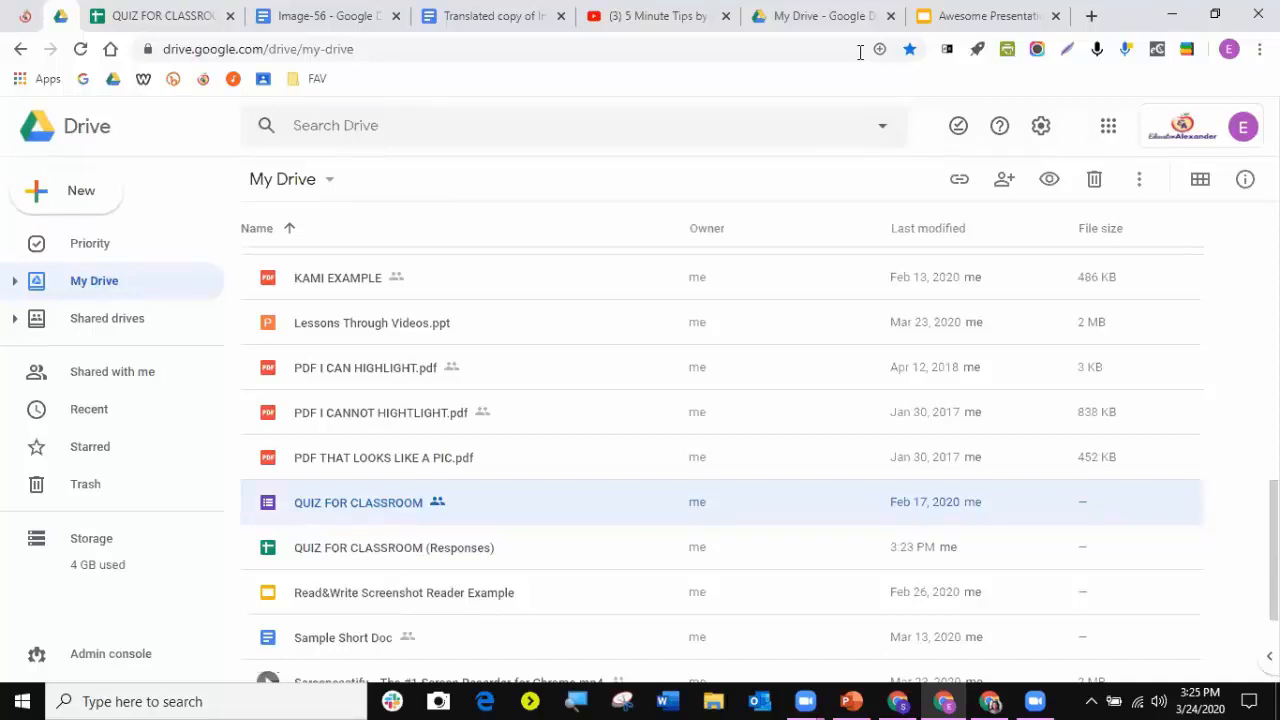
- Switch to the Google Classroom Basics presentation in PowerPoint and enable the slide show option Always present with subtitles
{"action": "left_click", "coordinate": [852, 701]}
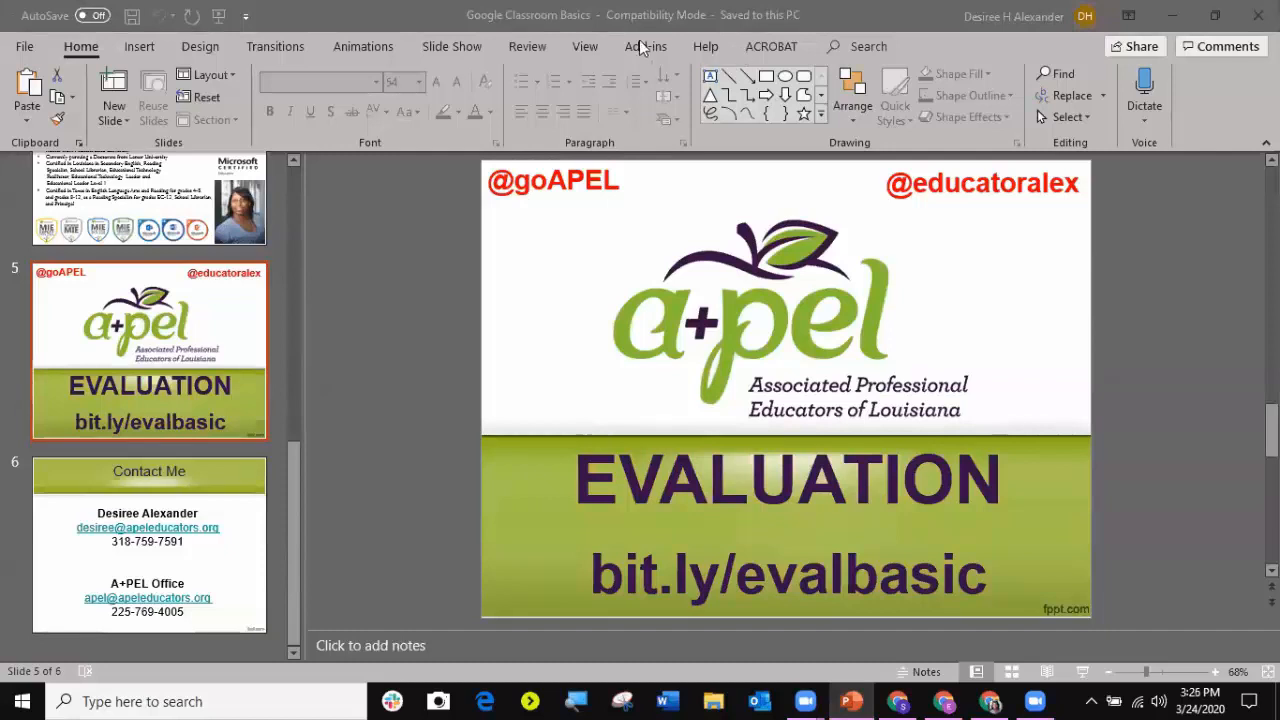
{"action": "left_click", "coordinate": [471, 46]}
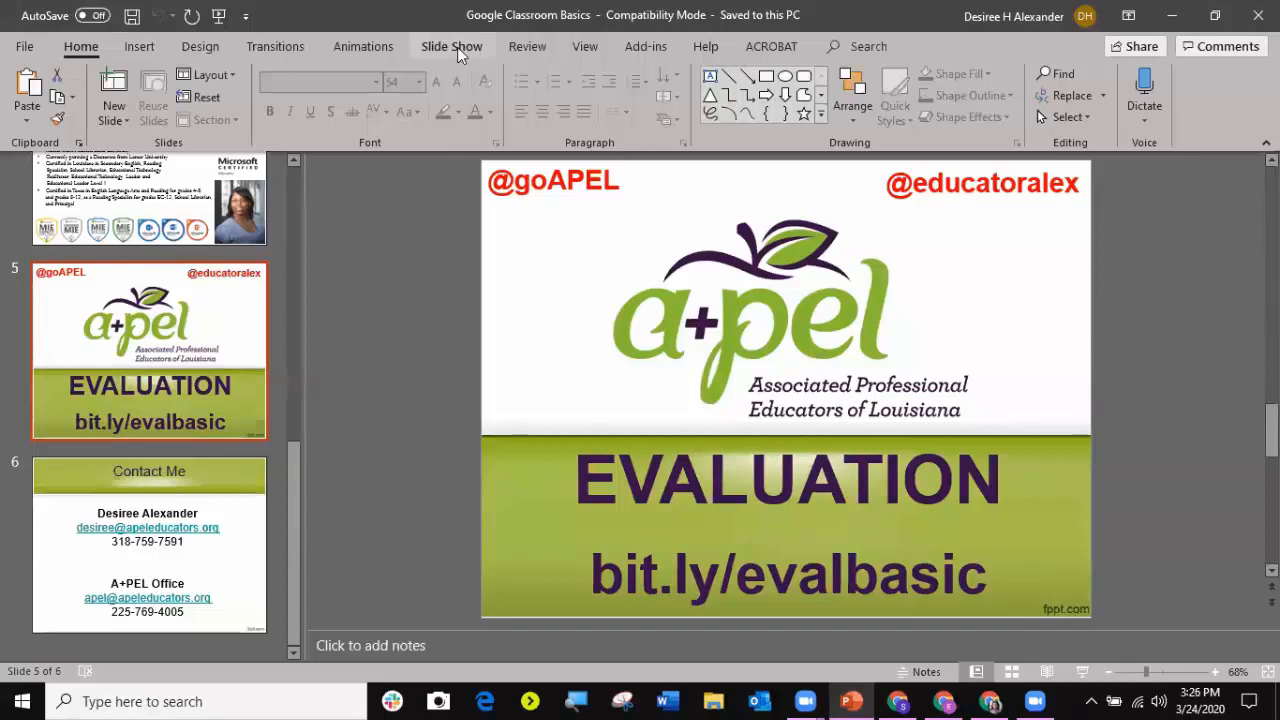
{"action": "left_click", "coordinate": [457, 47]}
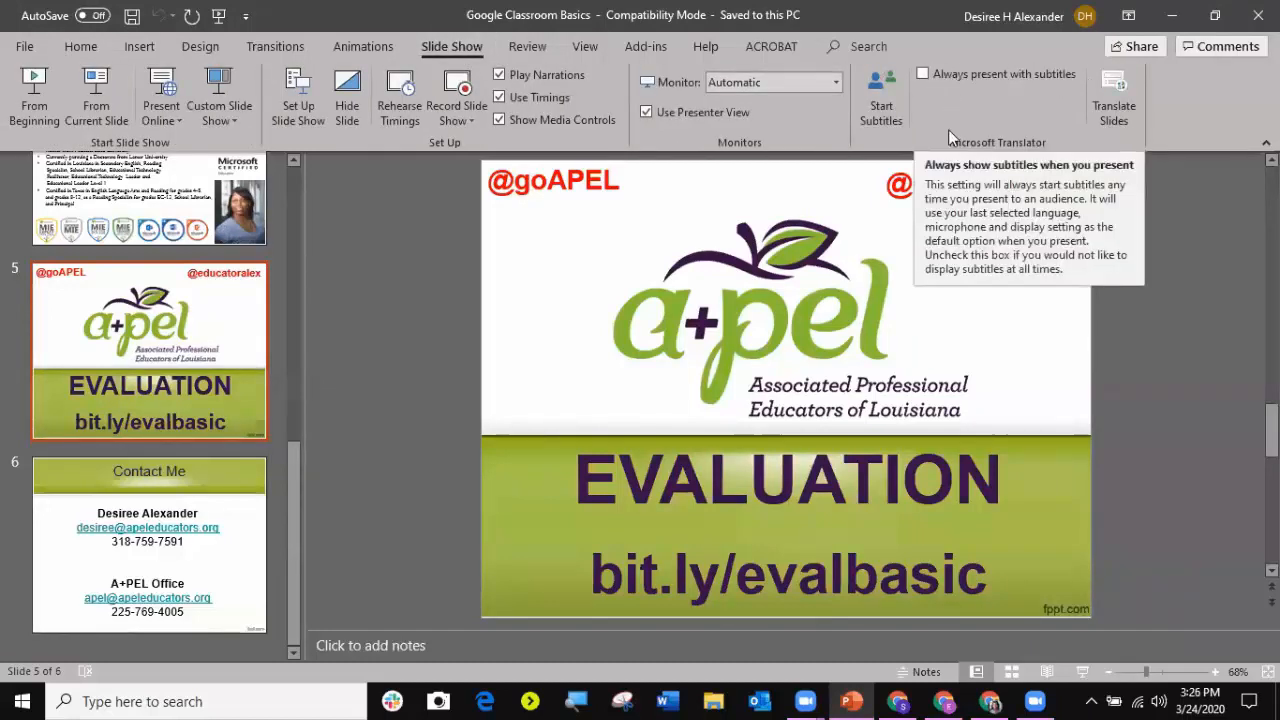
{"action": "left_click", "coordinate": [923, 75]}
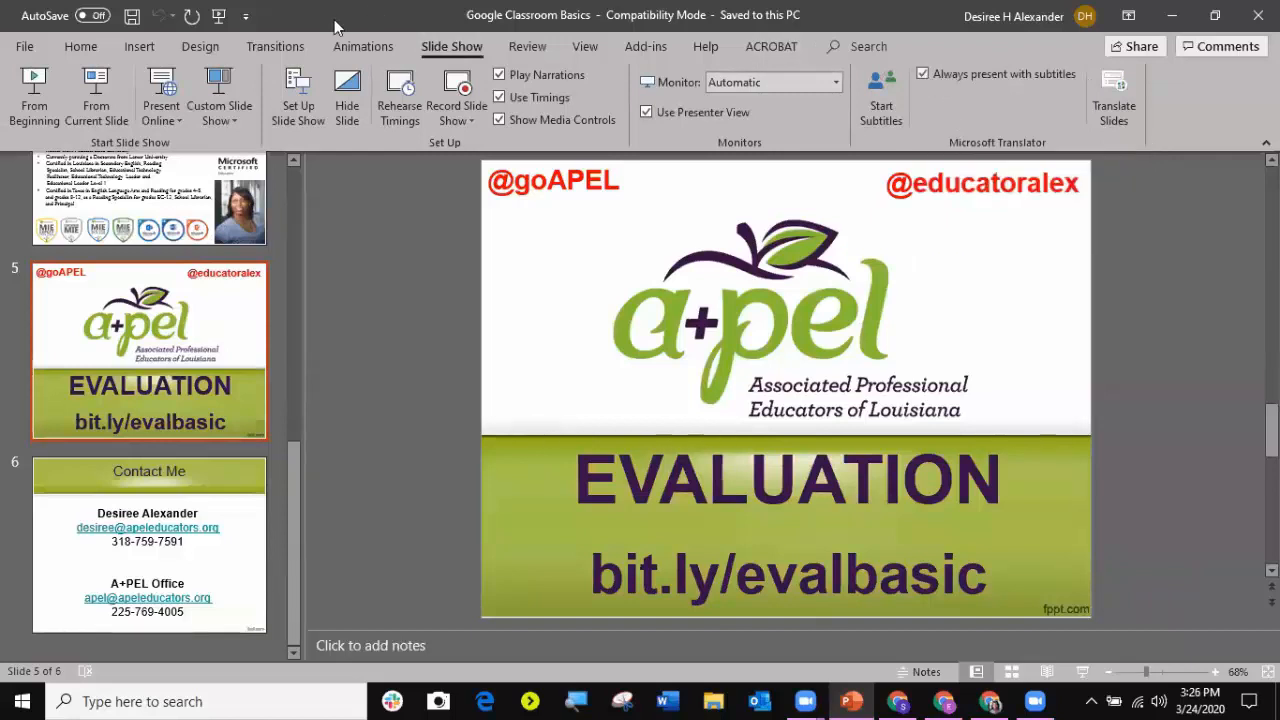
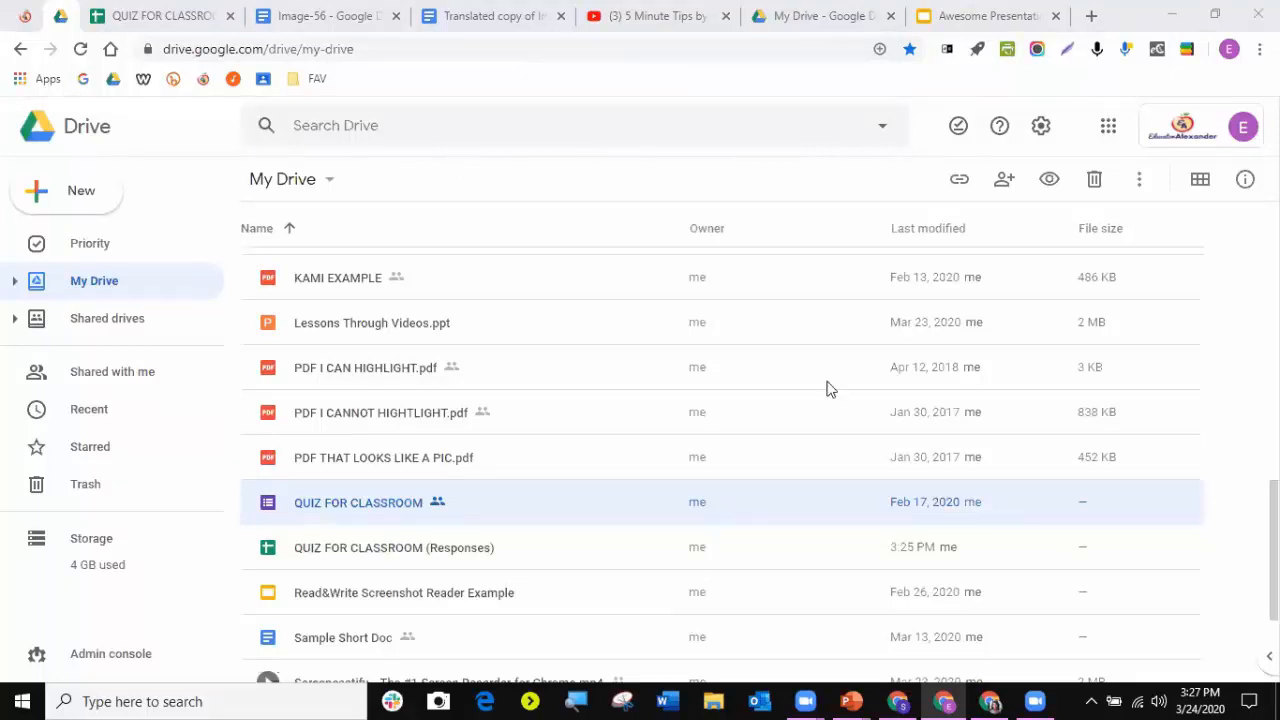
{"action": "left_click", "coordinate": [1091, 16]}
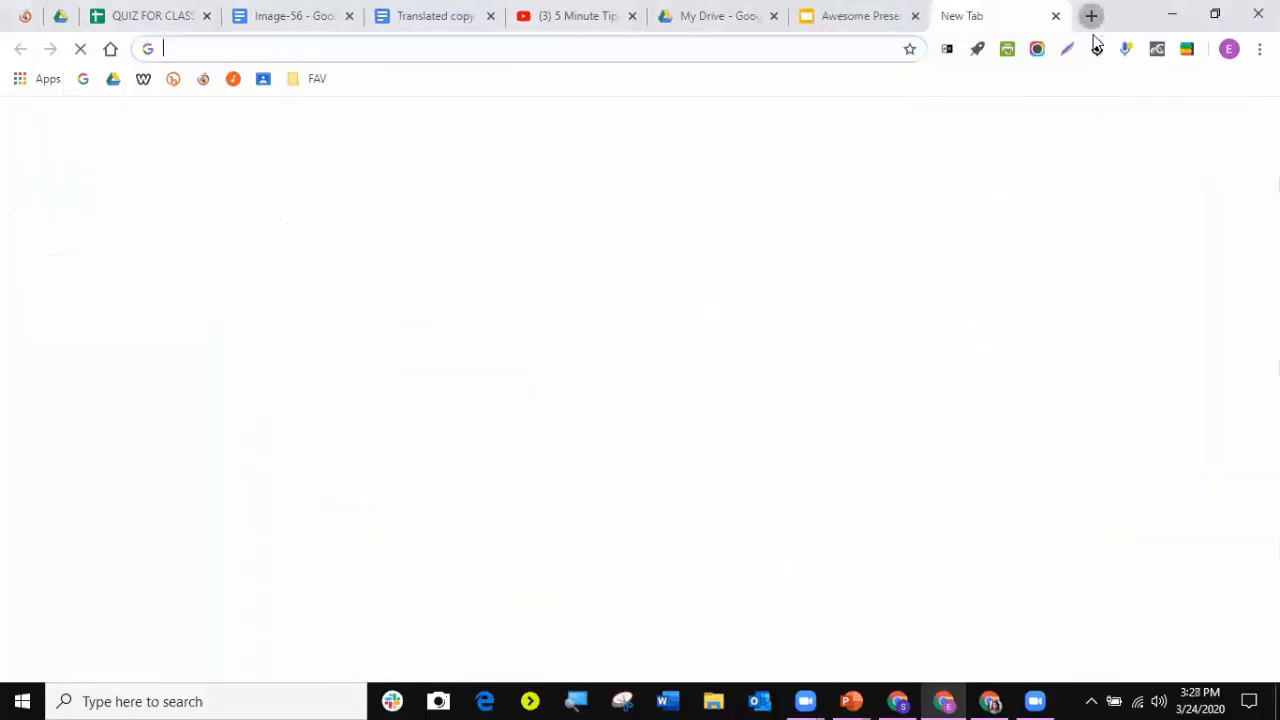
{"action": "left_click", "coordinate": [283, 46]}
{"action": "type", "text": "www."}
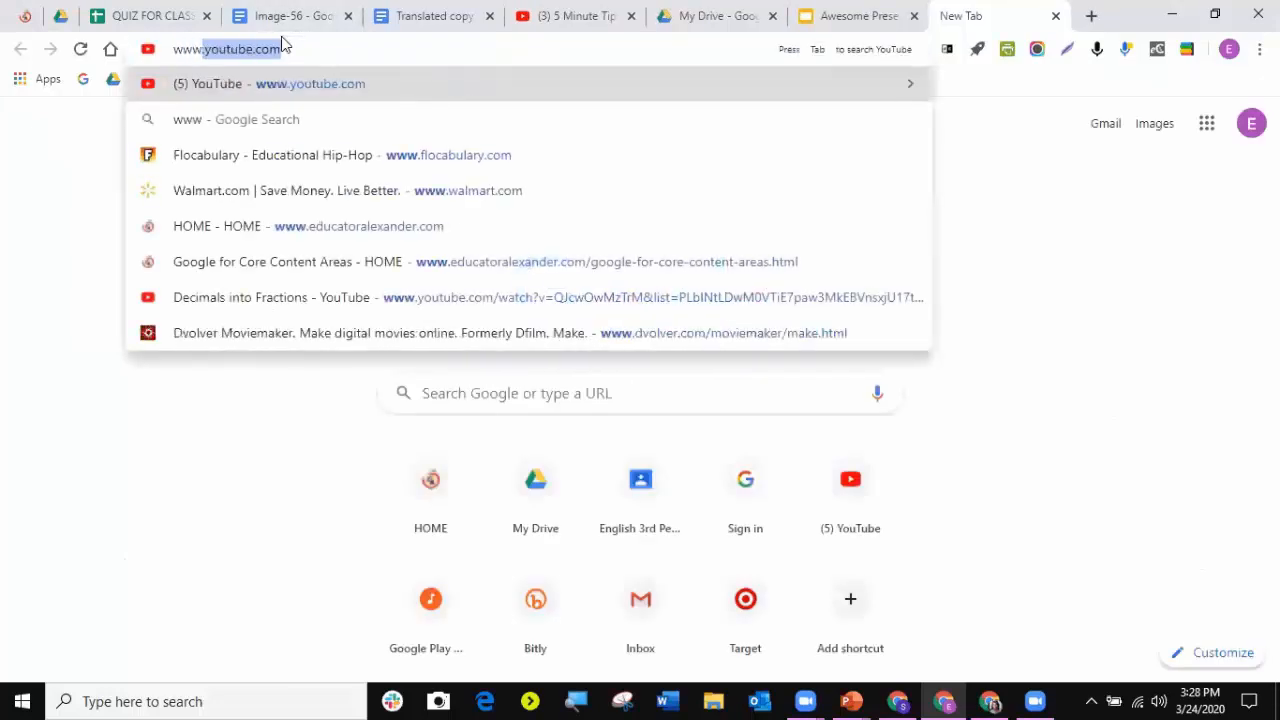
{"action": "type", "text": "yahoo.com"}
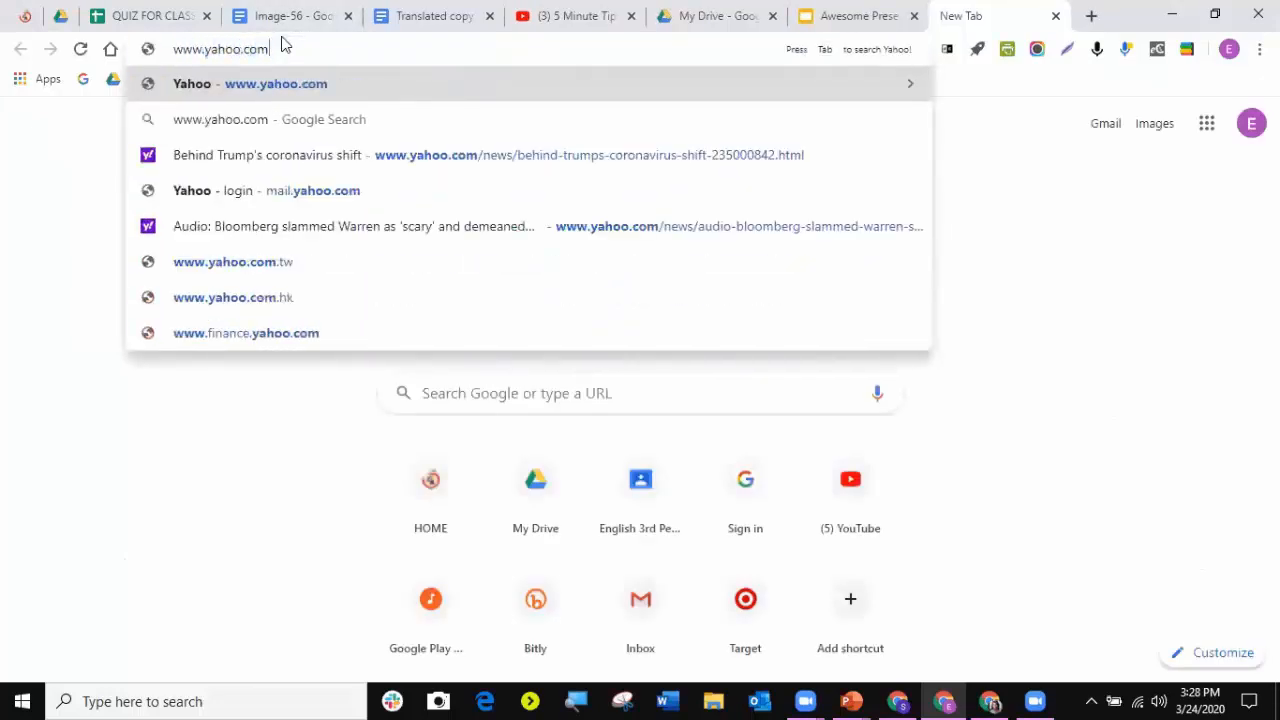
{"action": "key", "text": "Return"}
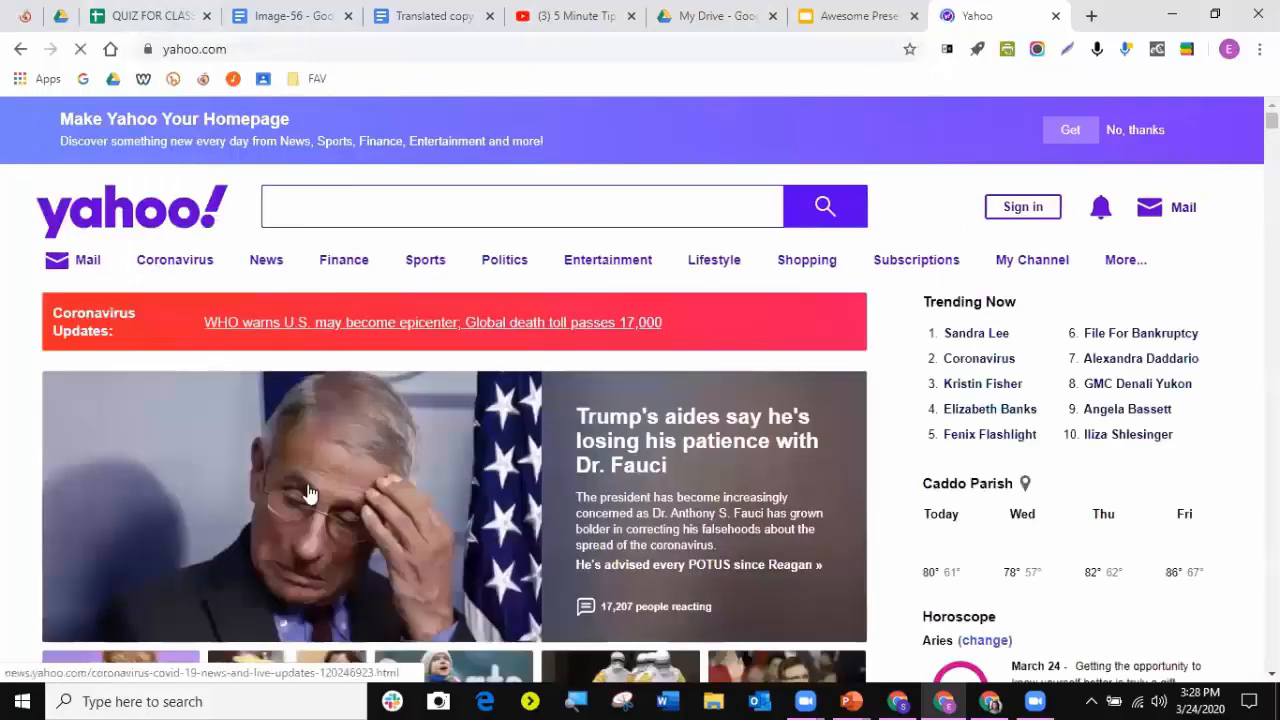
- Open the Lifestyle news article about Trump wanting the coronavirus quarantine over by 12 April and bring its body text into view
{"action": "scroll", "coordinate": [843, 575], "scroll_direction": "down", "scroll_amount": 5}
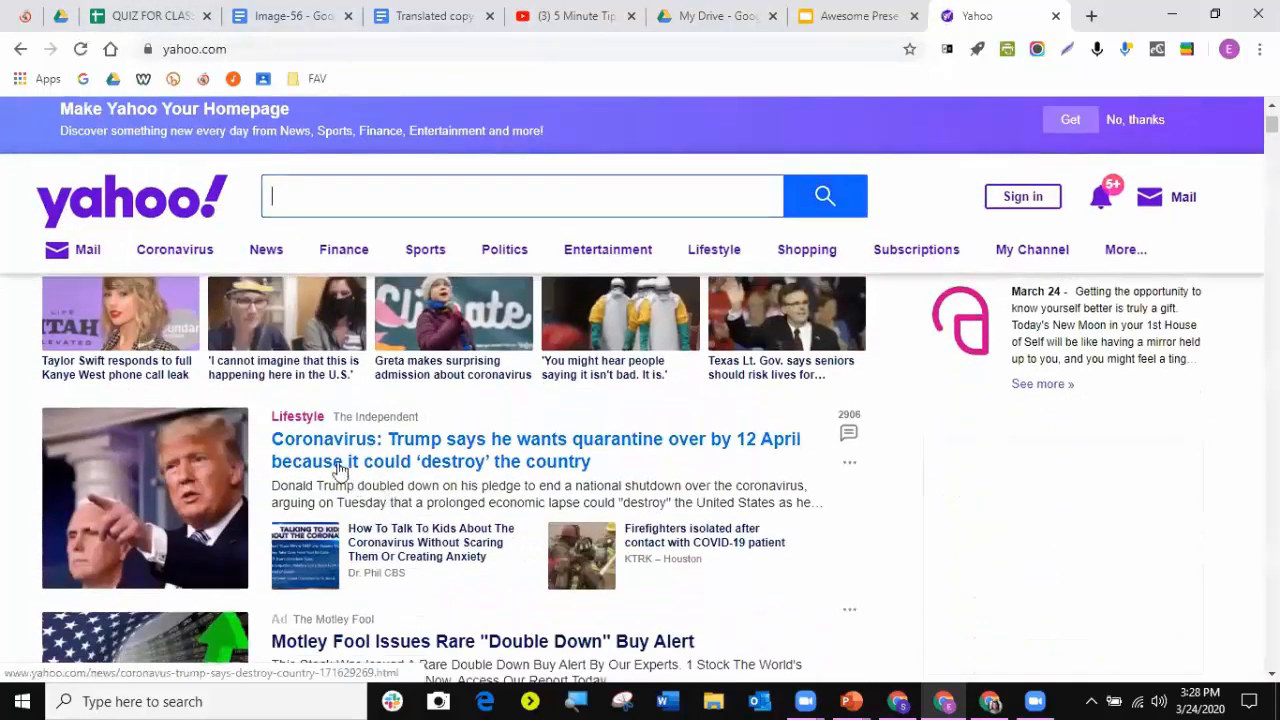
{"action": "left_click", "coordinate": [335, 458]}
{"action": "scroll", "coordinate": [760, 566], "scroll_direction": "down", "scroll_amount": 6}
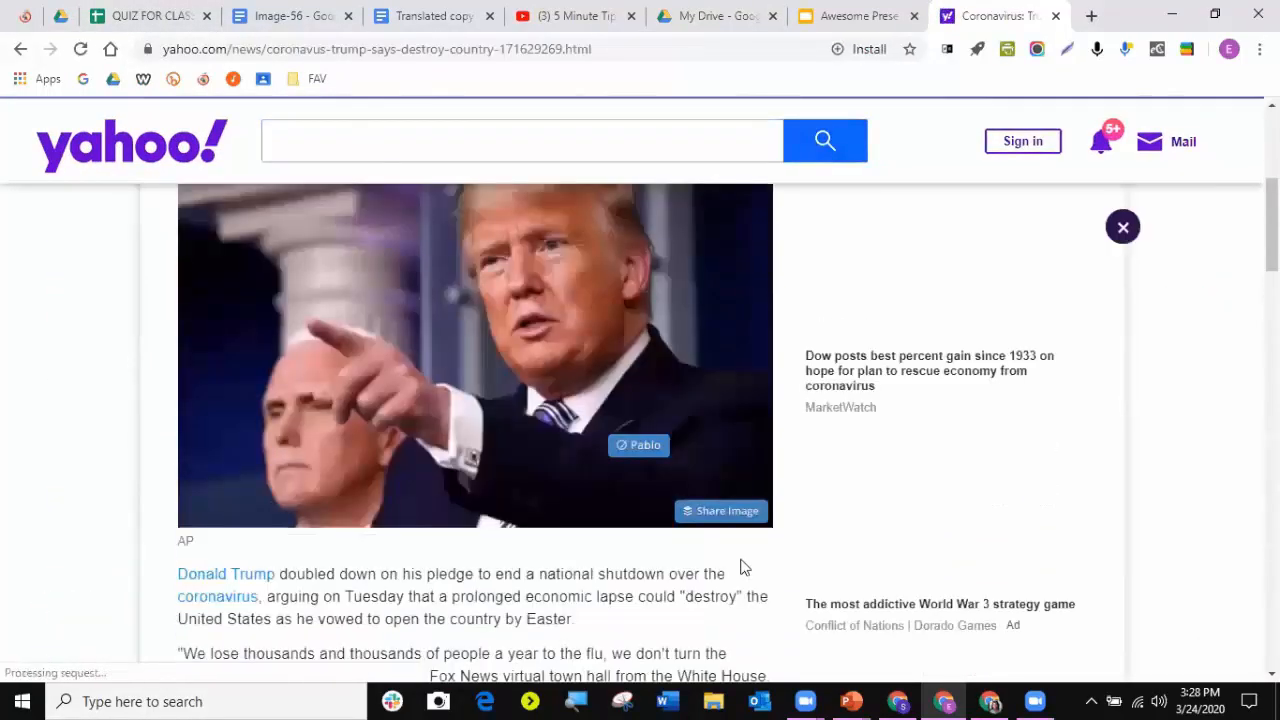
{"action": "scroll", "coordinate": [740, 567], "scroll_direction": "down", "scroll_amount": 1}
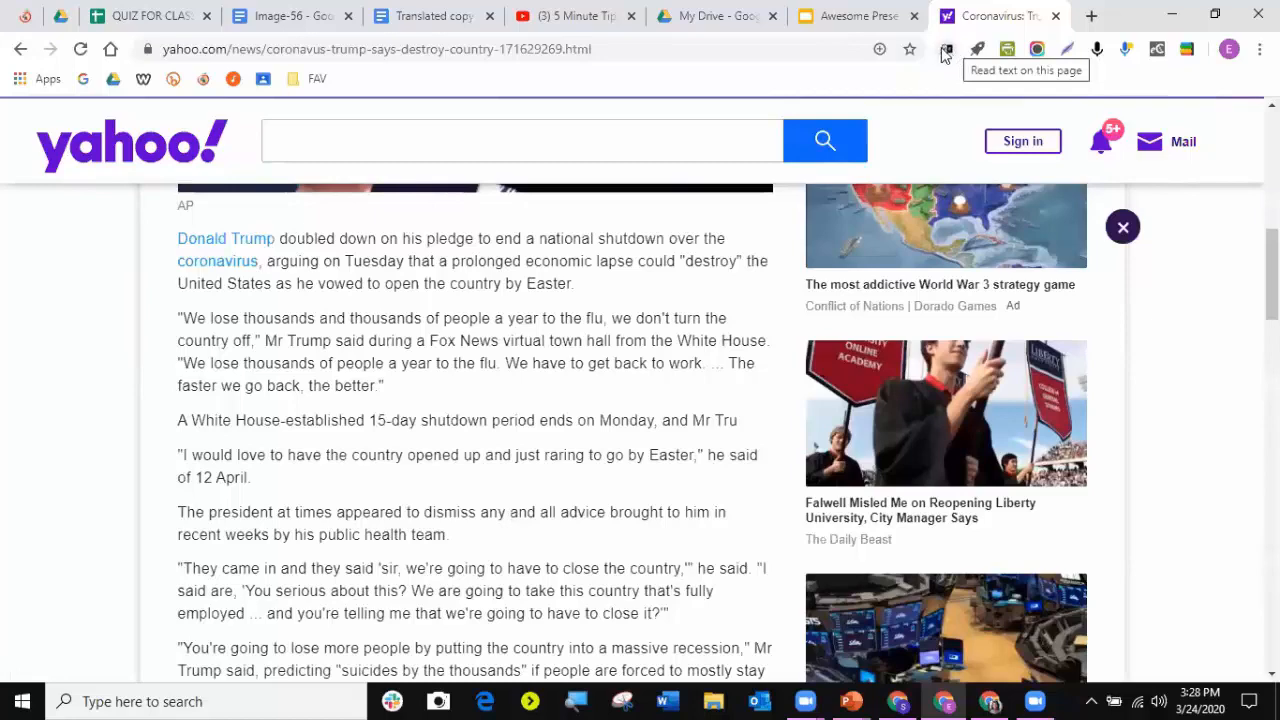
- Examine the Extensions list on the Educator Alexander Differentiation with Google page and the site's Presentations categories
{"action": "key", "text": "ctrl+1"}
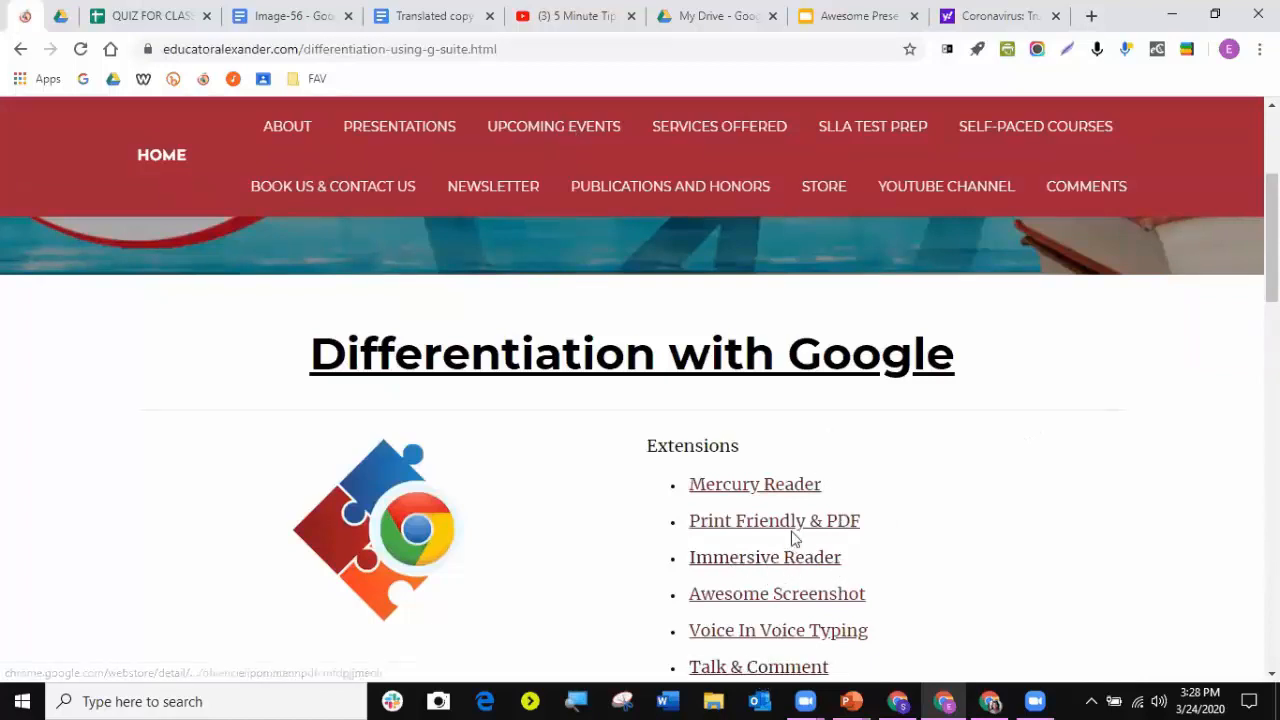
{"action": "scroll", "coordinate": [955, 521], "scroll_direction": "down", "scroll_amount": 2}
{"action": "scroll", "coordinate": [888, 466], "scroll_direction": "up", "scroll_amount": 3}
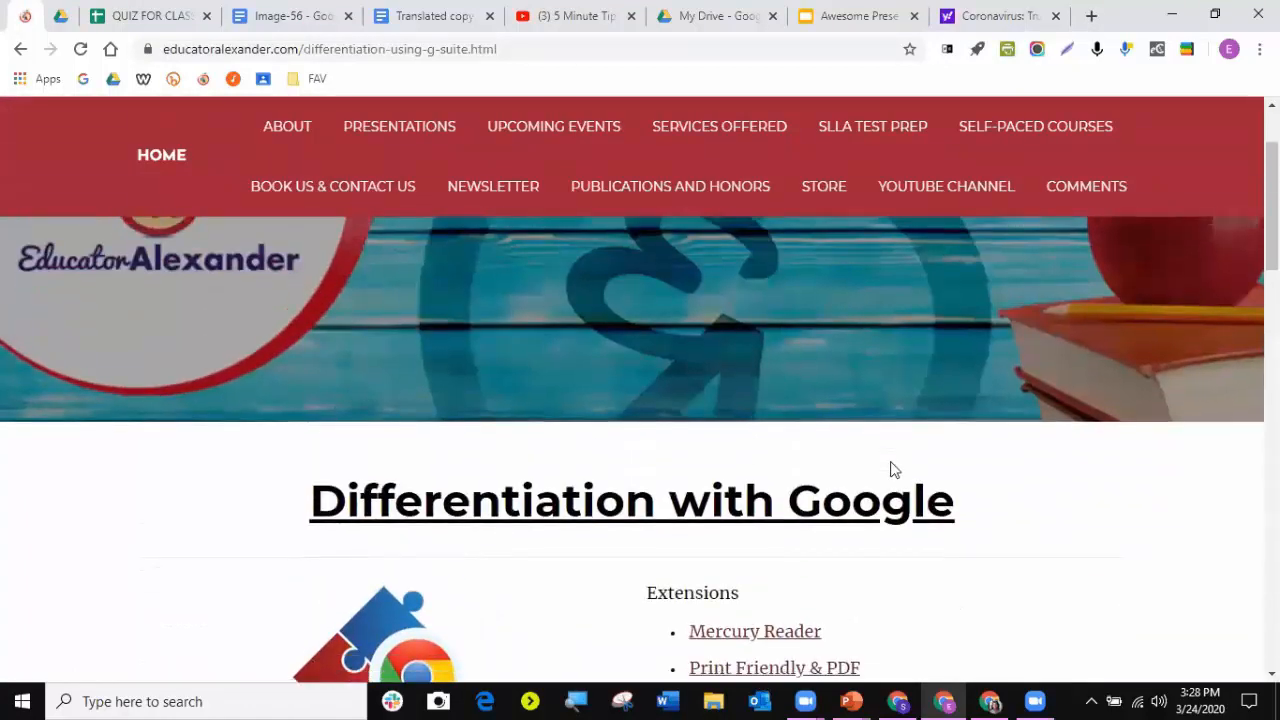
{"action": "scroll", "coordinate": [700, 300], "scroll_direction": "down", "scroll_amount": 1}
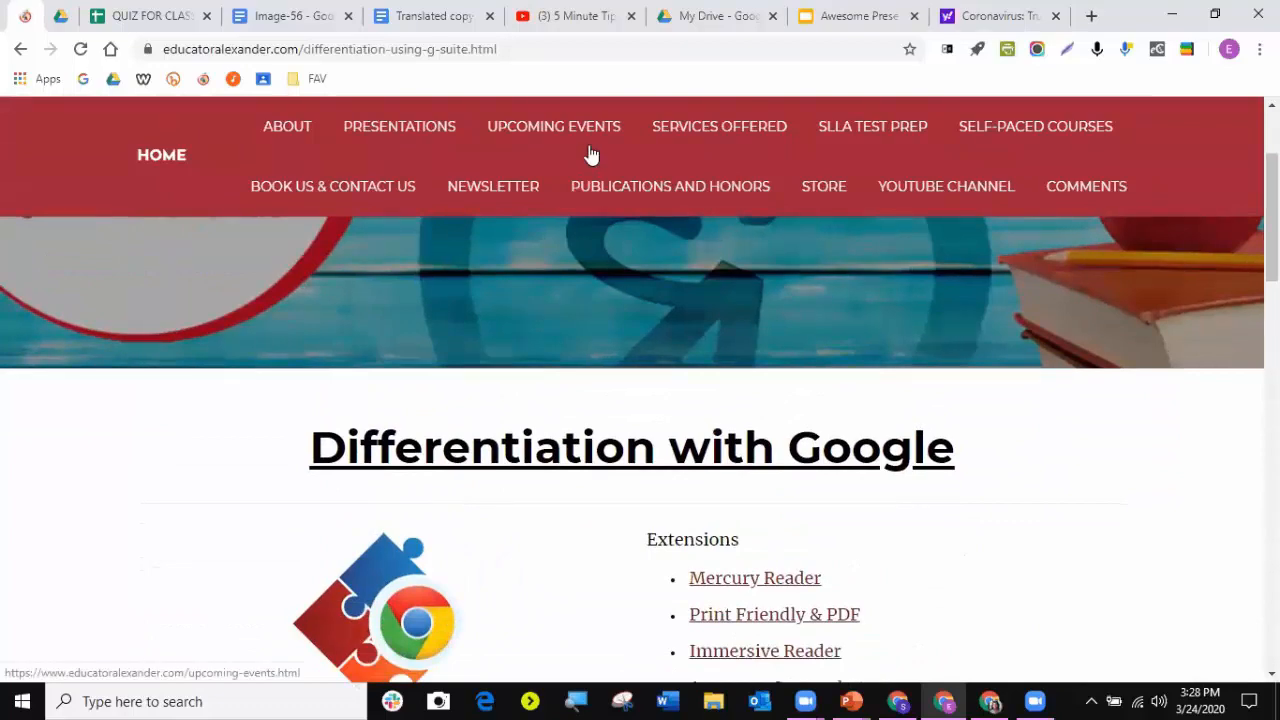
{"action": "scroll", "coordinate": [769, 431], "scroll_direction": "down", "scroll_amount": 8}
{"action": "scroll", "coordinate": [771, 434], "scroll_direction": "up", "scroll_amount": 5}
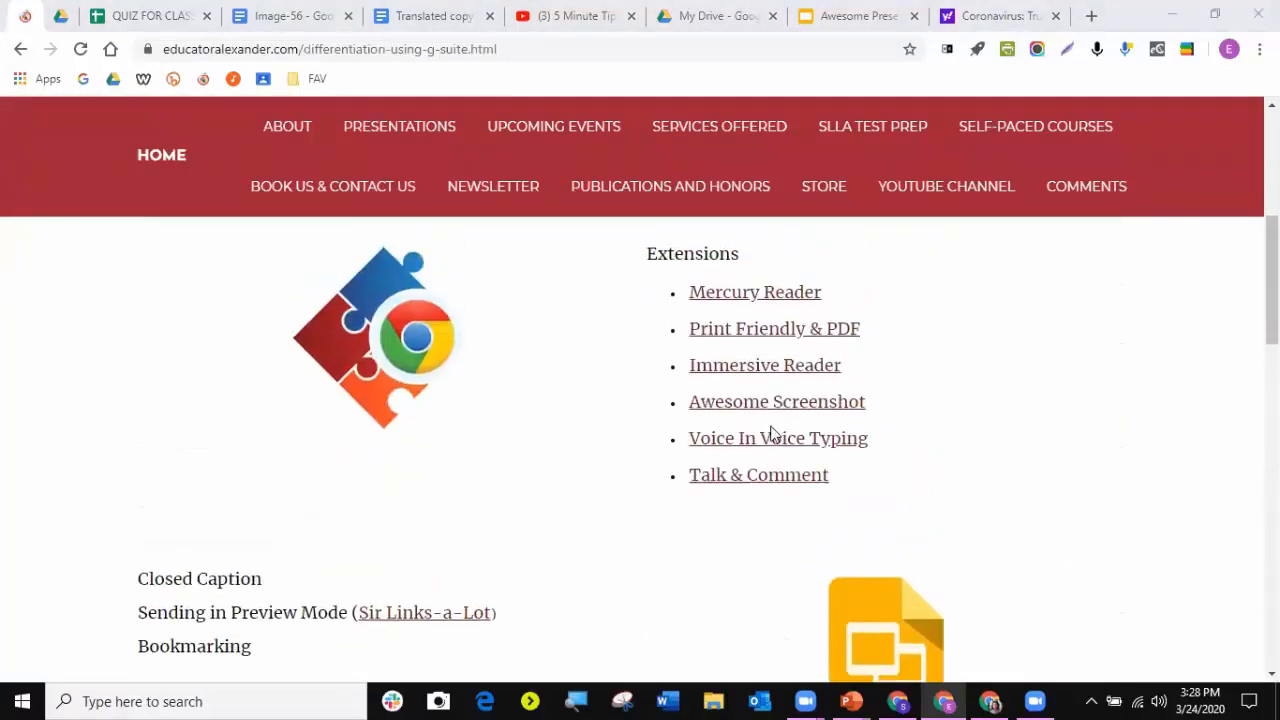
{"action": "scroll", "coordinate": [845, 409], "scroll_direction": "up", "scroll_amount": 1}
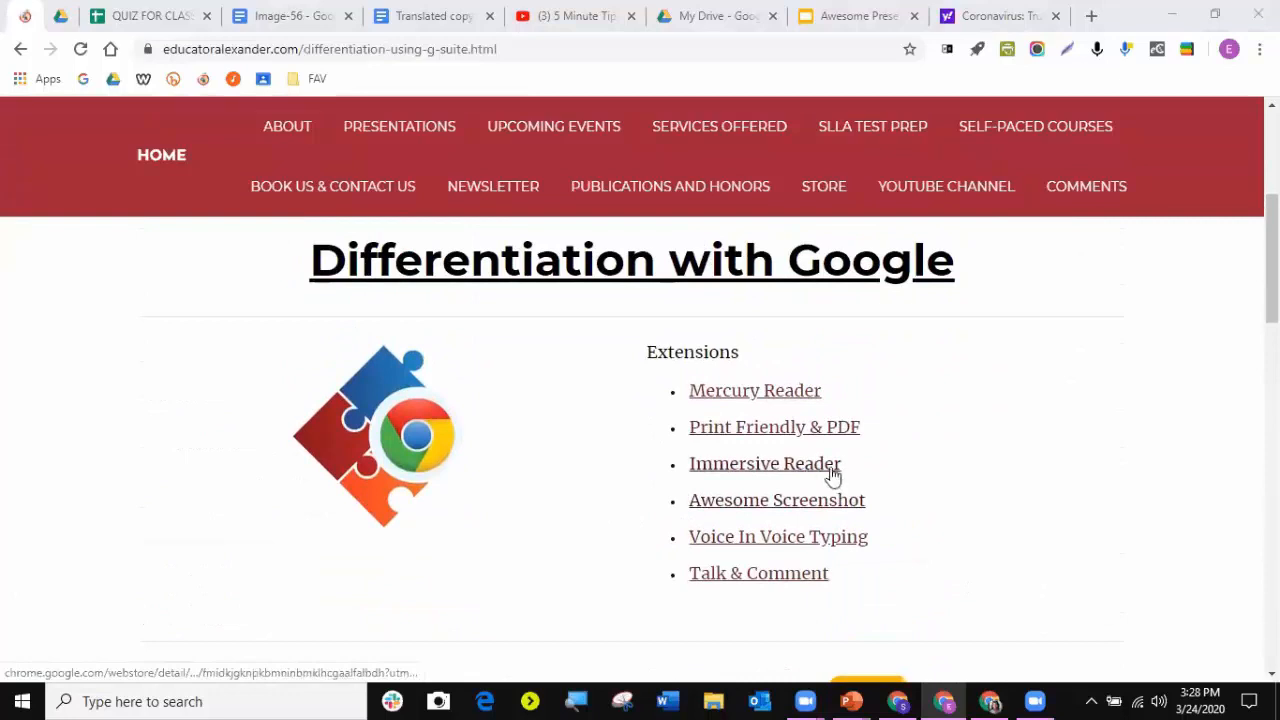
{"action": "mouse_move", "coordinate": [429, 128]}
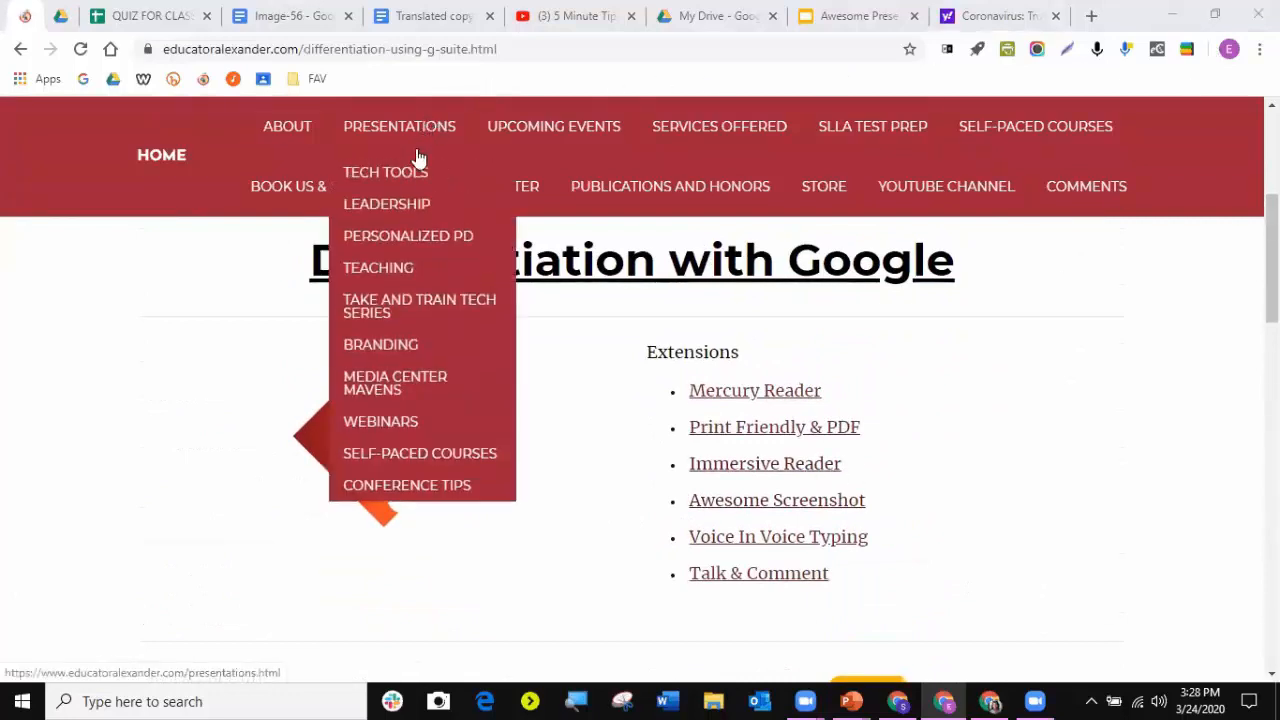
{"action": "mouse_move", "coordinate": [418, 165]}
{"action": "mouse_move", "coordinate": [568, 178]}
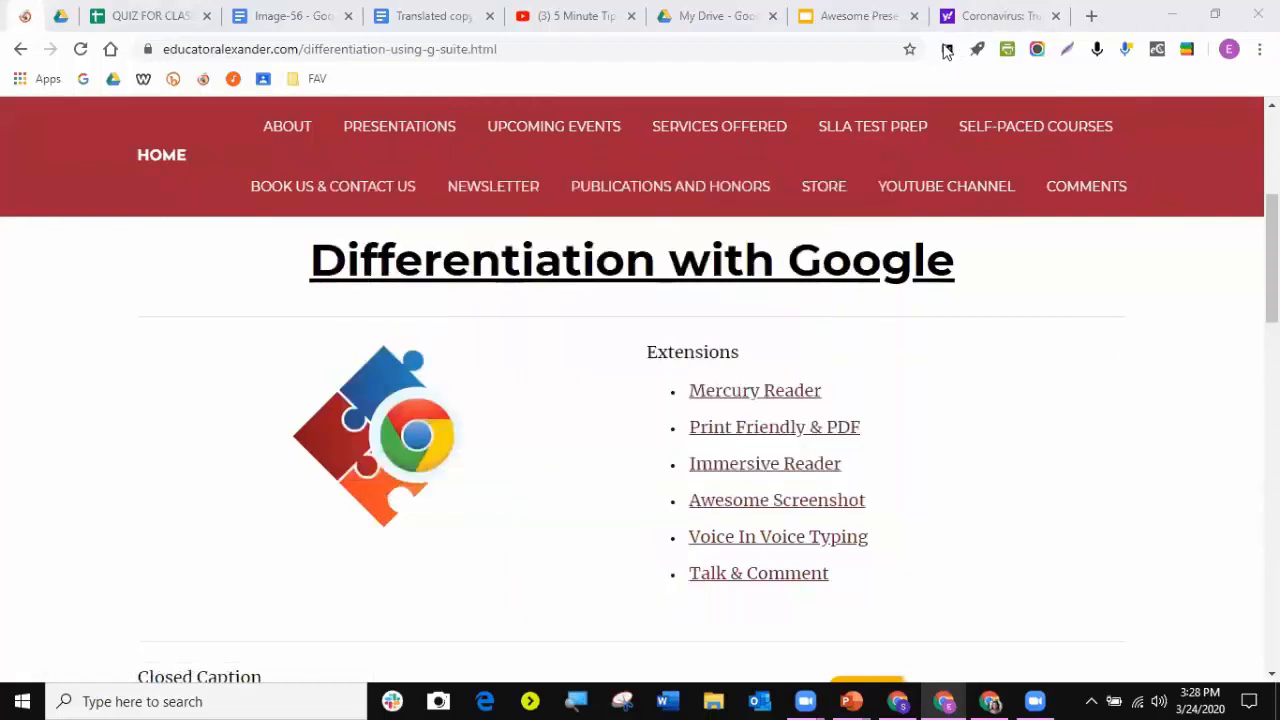
- Return to the Yahoo article and open its "We lose thousands and thousands of people" paragraph in Immersive Reader with Help me read this
{"action": "left_click", "coordinate": [985, 16]}
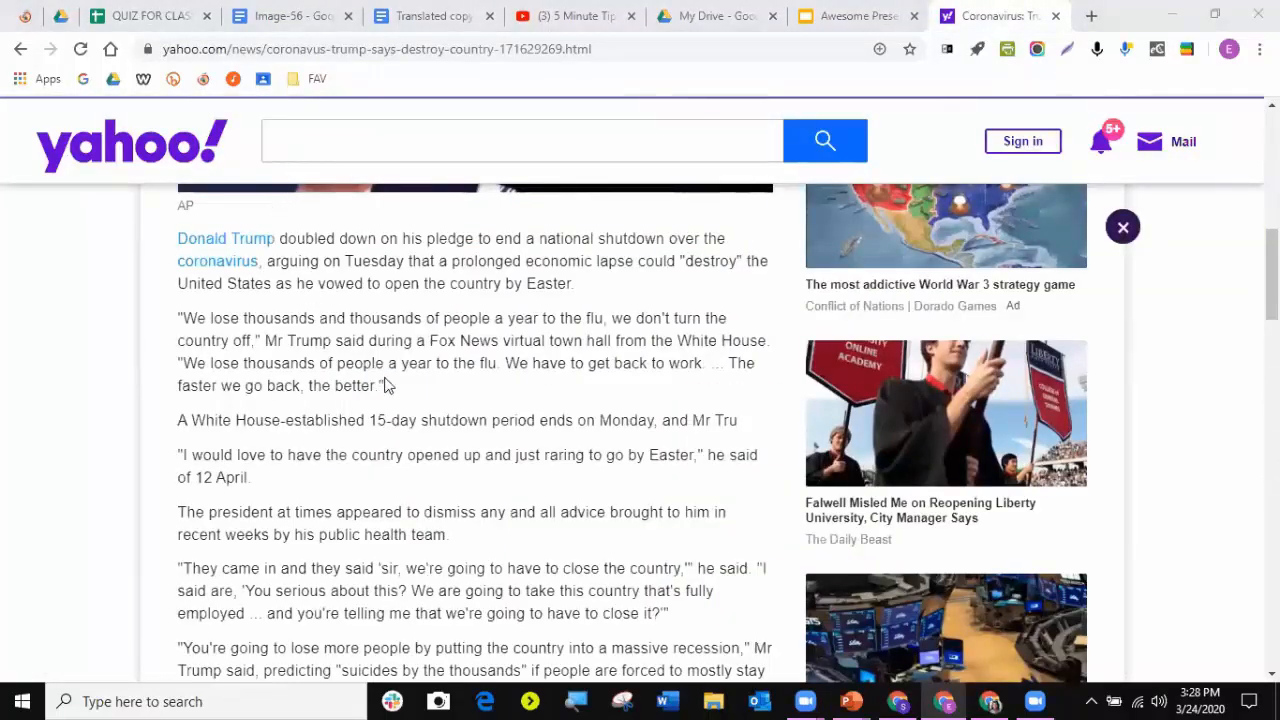
{"action": "left_click_drag", "start_coordinate": [397, 394], "coordinate": [180, 322]}
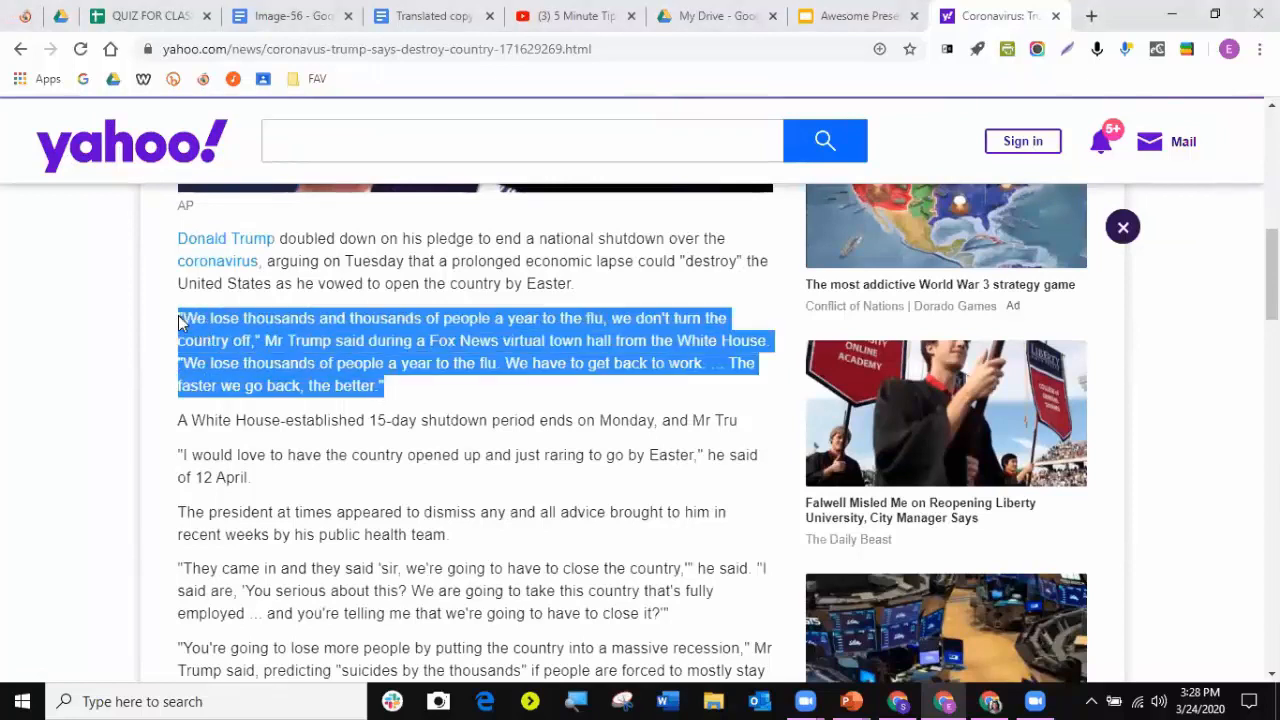
{"action": "right_click", "coordinate": [360, 337]}
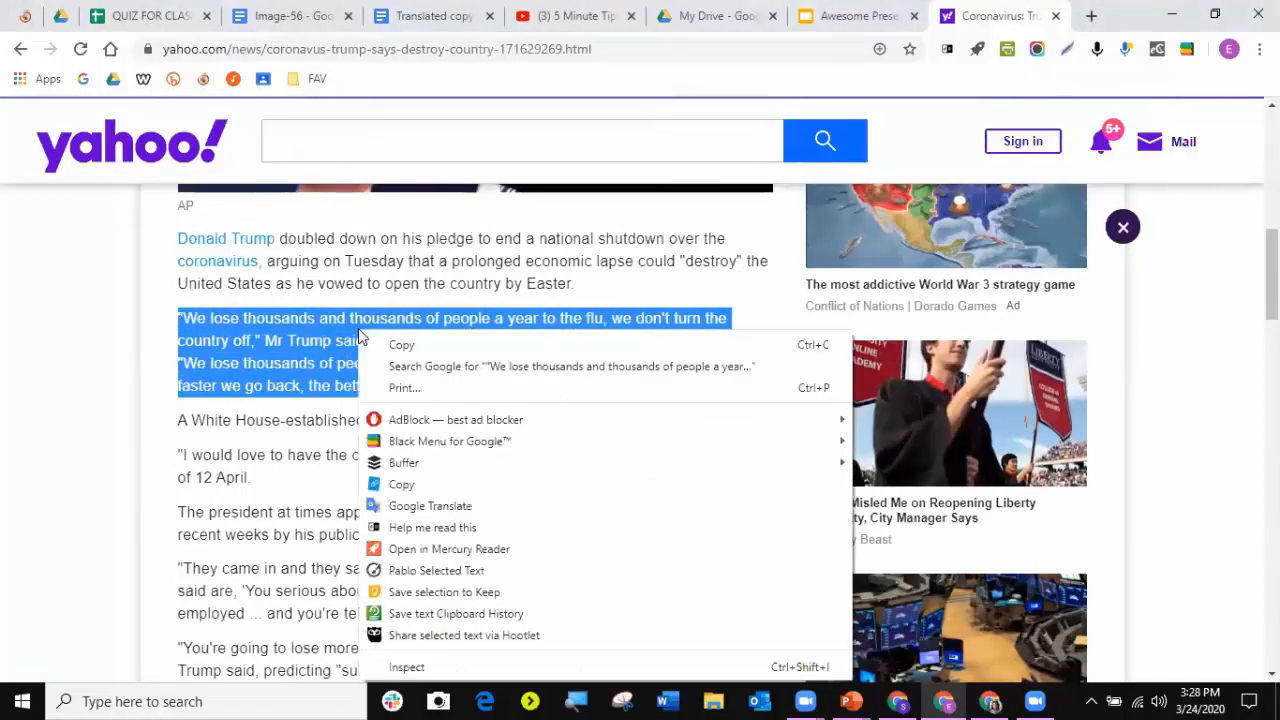
{"action": "left_click", "coordinate": [428, 537]}
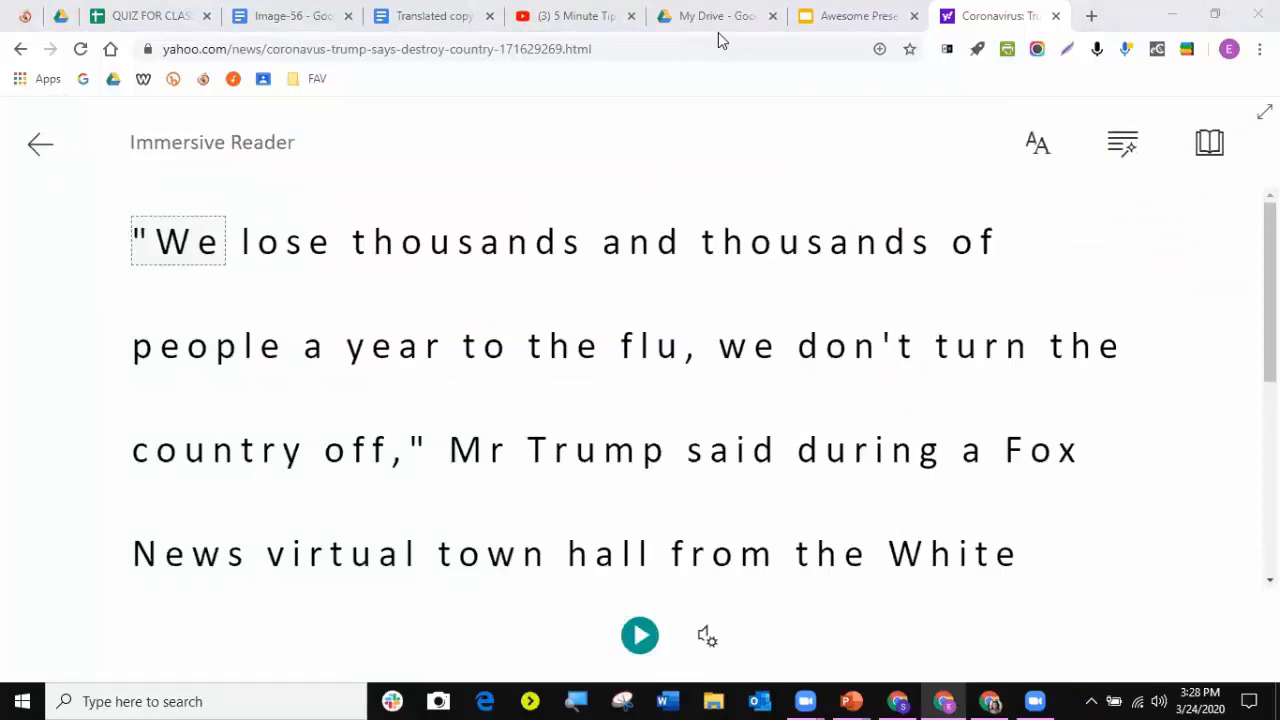
- Adjust the Immersive Reader text size to 42 and switch Increase Spacing off and back on
{"action": "left_click", "coordinate": [1038, 142]}
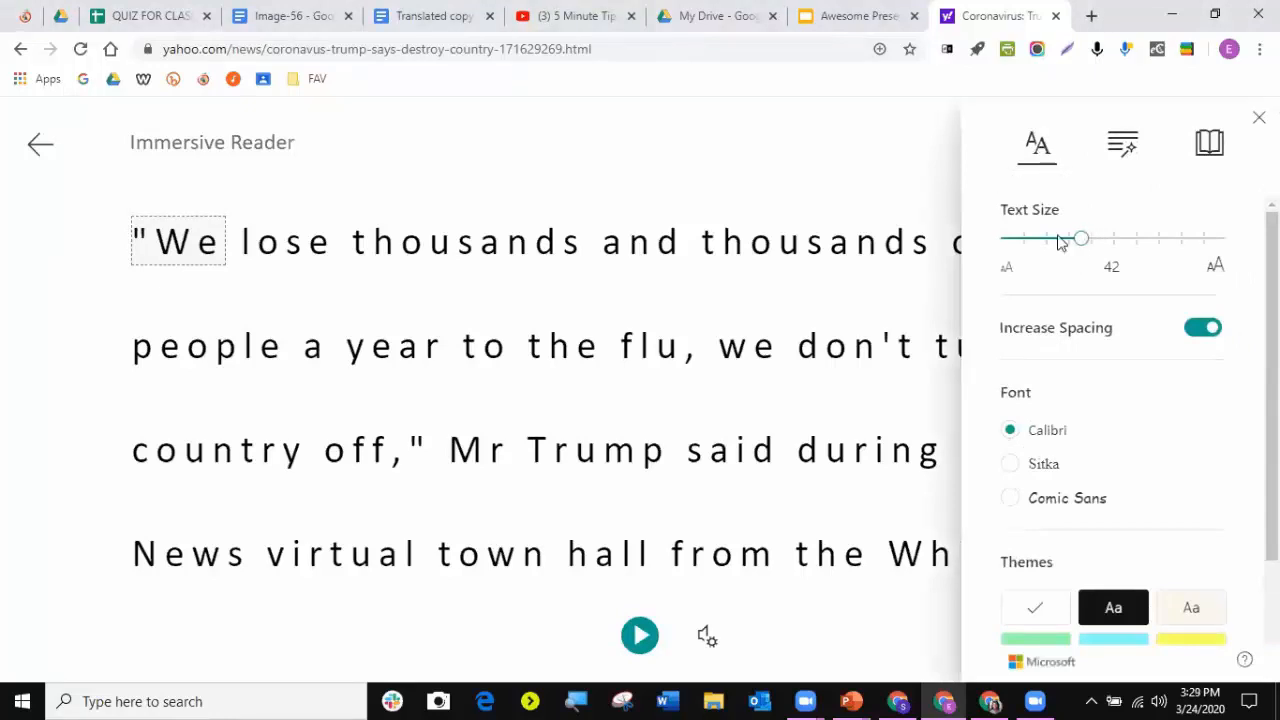
{"action": "left_click_drag", "start_coordinate": [1060, 243], "coordinate": [1092, 243]}
{"action": "left_click", "coordinate": [1203, 332]}
{"action": "left_click", "coordinate": [1203, 332]}
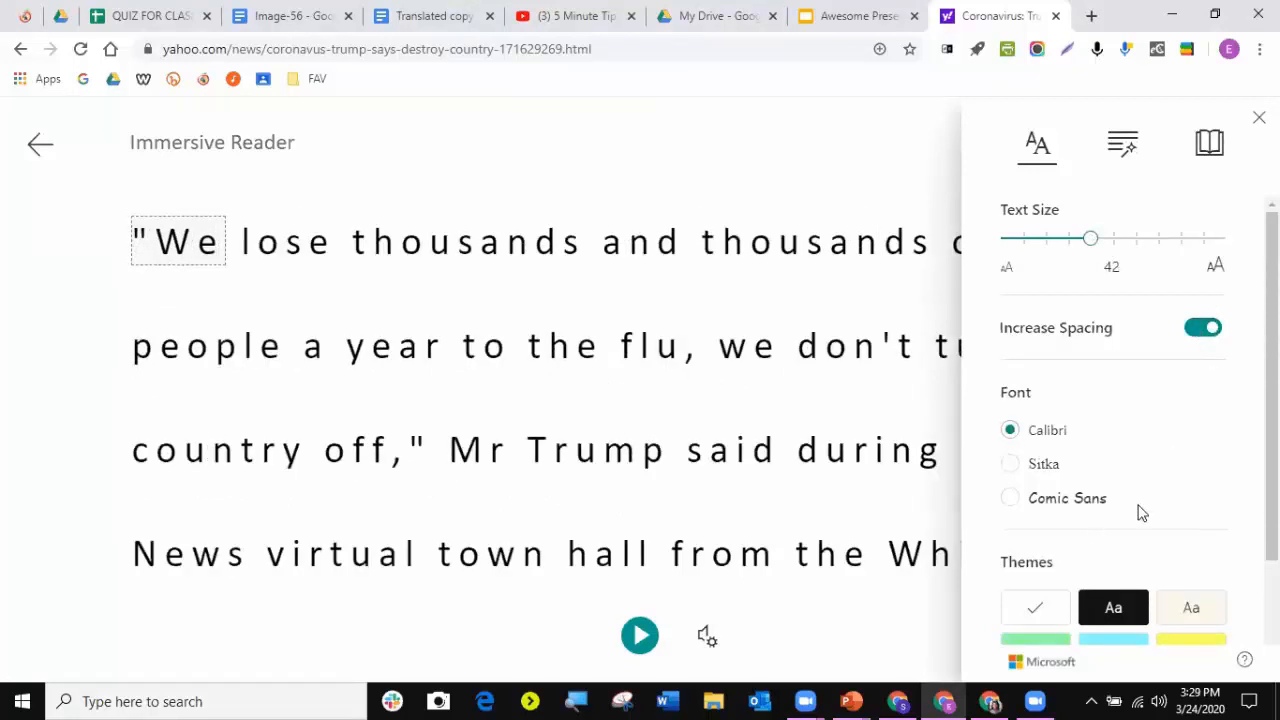
- Try the dark and yellow themes in Immersive Reader and restore the white theme
{"action": "scroll", "coordinate": [1157, 460], "scroll_direction": "down", "scroll_amount": 3}
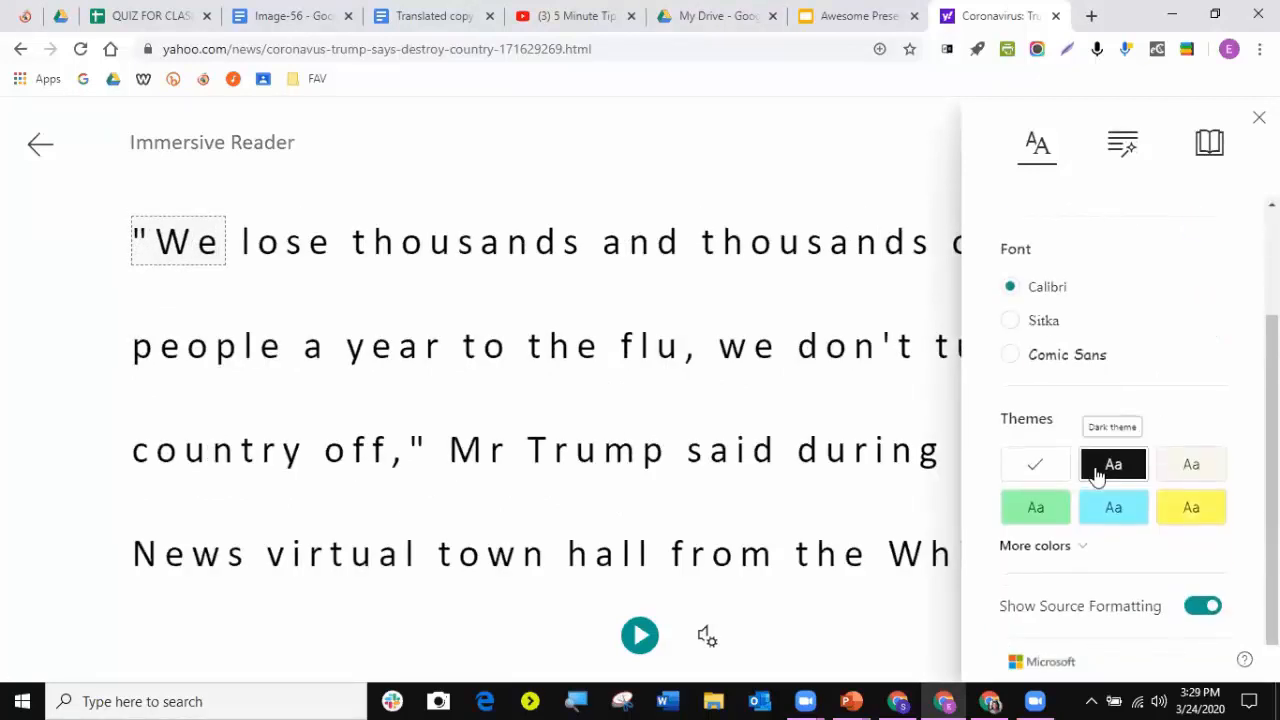
{"action": "left_click", "coordinate": [1098, 472]}
{"action": "left_click", "coordinate": [1176, 518]}
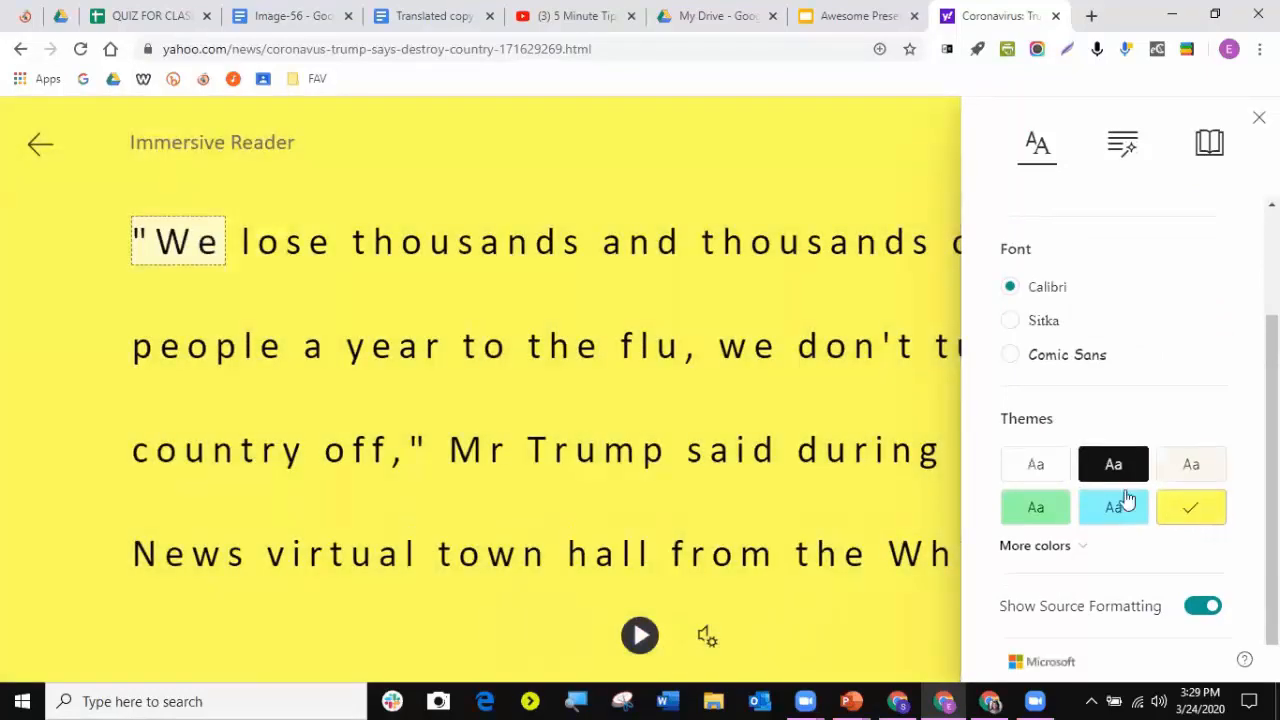
{"action": "left_click", "coordinate": [1037, 478]}
{"action": "scroll", "coordinate": [1114, 337], "scroll_direction": "up", "scroll_amount": 5}
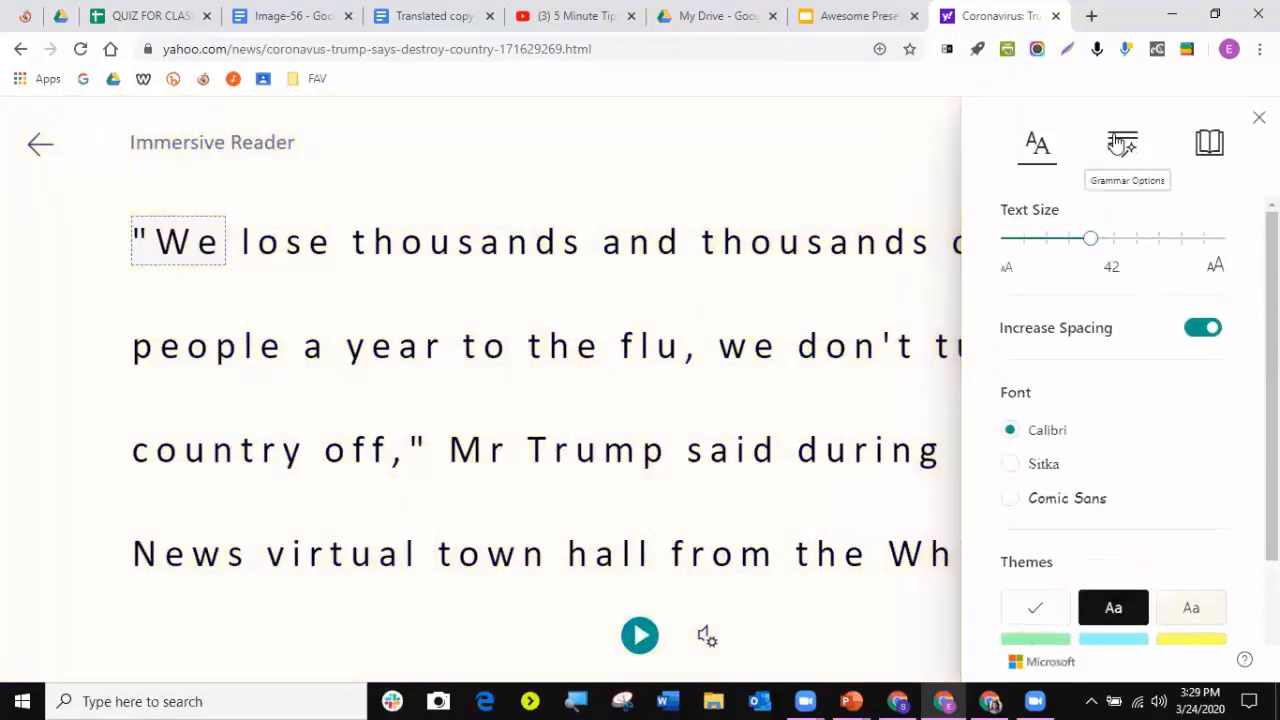
- Switch syllable breaks on and off again for the passage in the grammar options
{"action": "left_click", "coordinate": [1122, 143]}
{"action": "left_click", "coordinate": [1210, 209]}
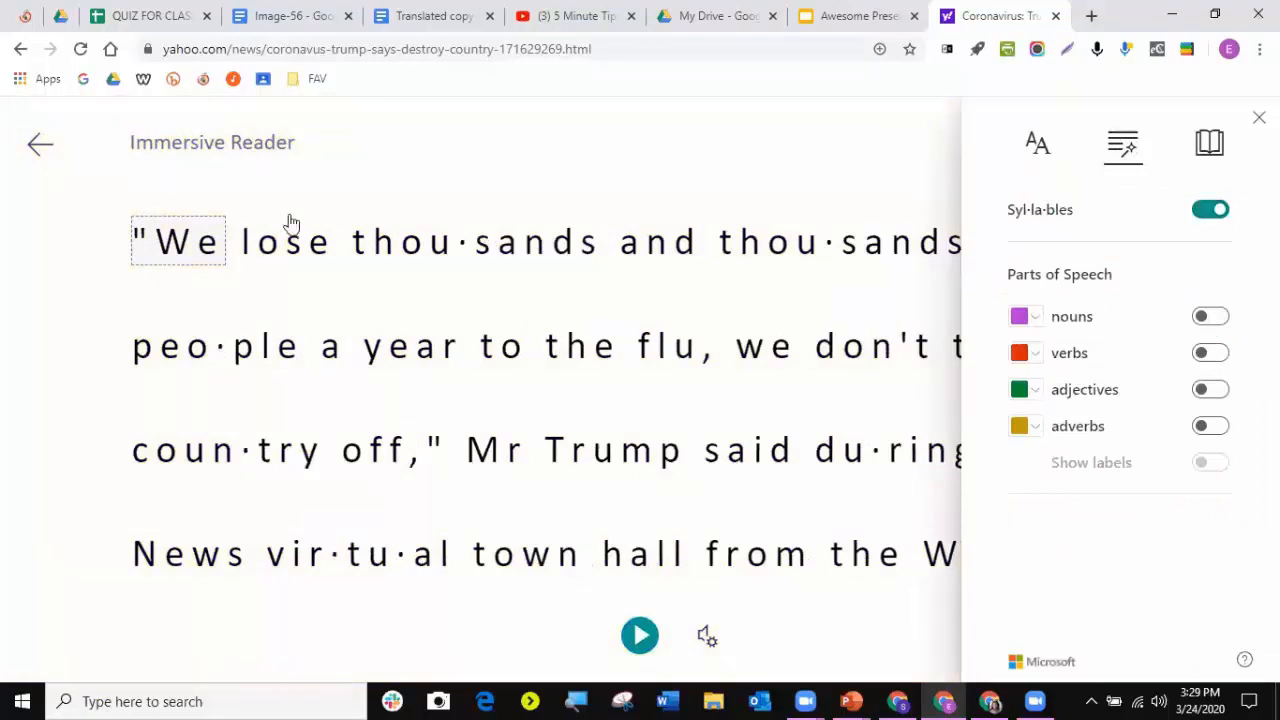
{"action": "left_click", "coordinate": [1196, 212]}
- Highlight nouns, verbs and adjectives in the passage, then switch all three parts of speech off again
{"action": "left_click", "coordinate": [1220, 316]}
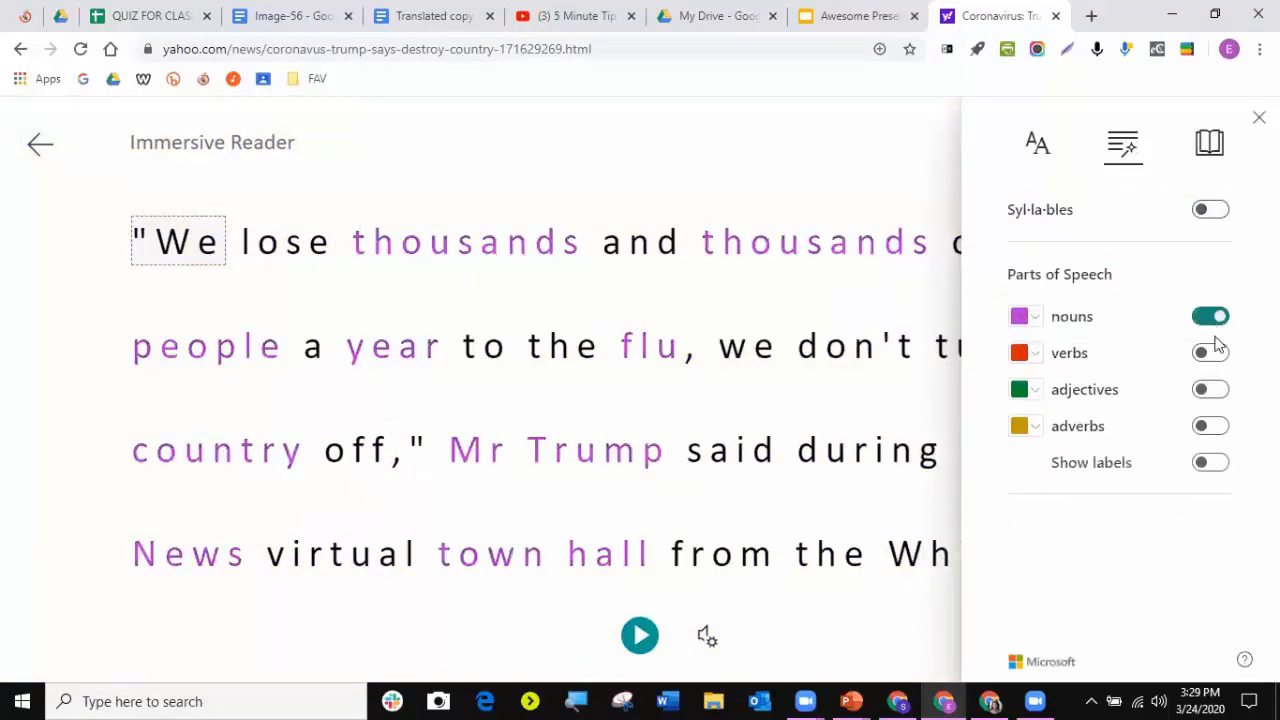
{"action": "left_click", "coordinate": [1212, 354]}
{"action": "left_click", "coordinate": [1210, 392]}
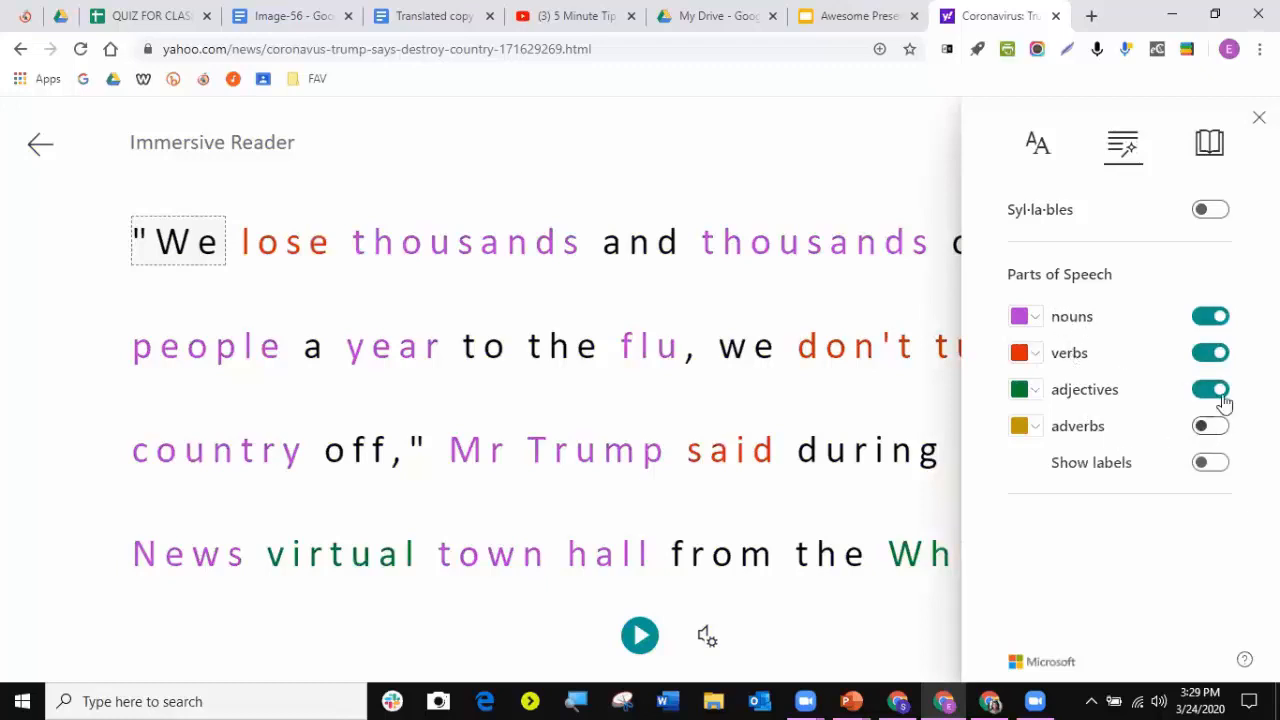
{"action": "left_click", "coordinate": [1212, 390]}
{"action": "left_click", "coordinate": [1214, 352]}
{"action": "left_click", "coordinate": [1214, 318]}
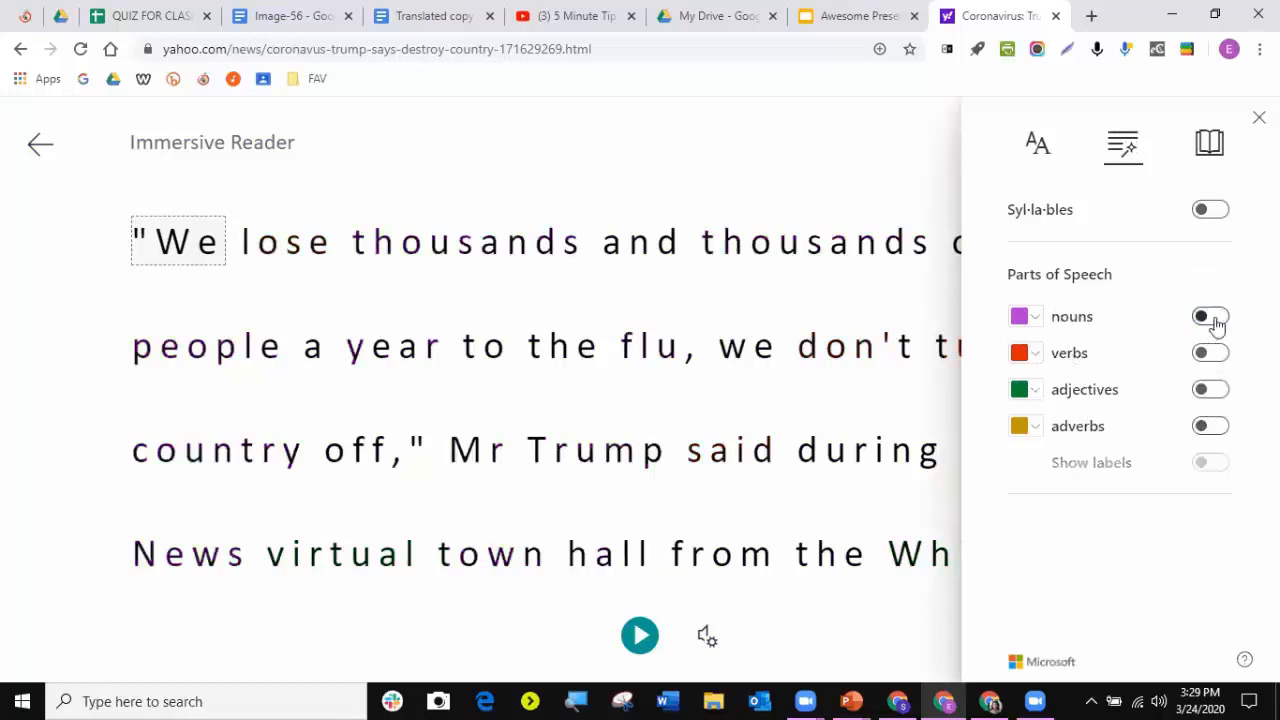
- Turn on Line Focus with a single line of text and advance down the passage to the "News virtual town hall" line
{"action": "left_click", "coordinate": [1216, 150]}
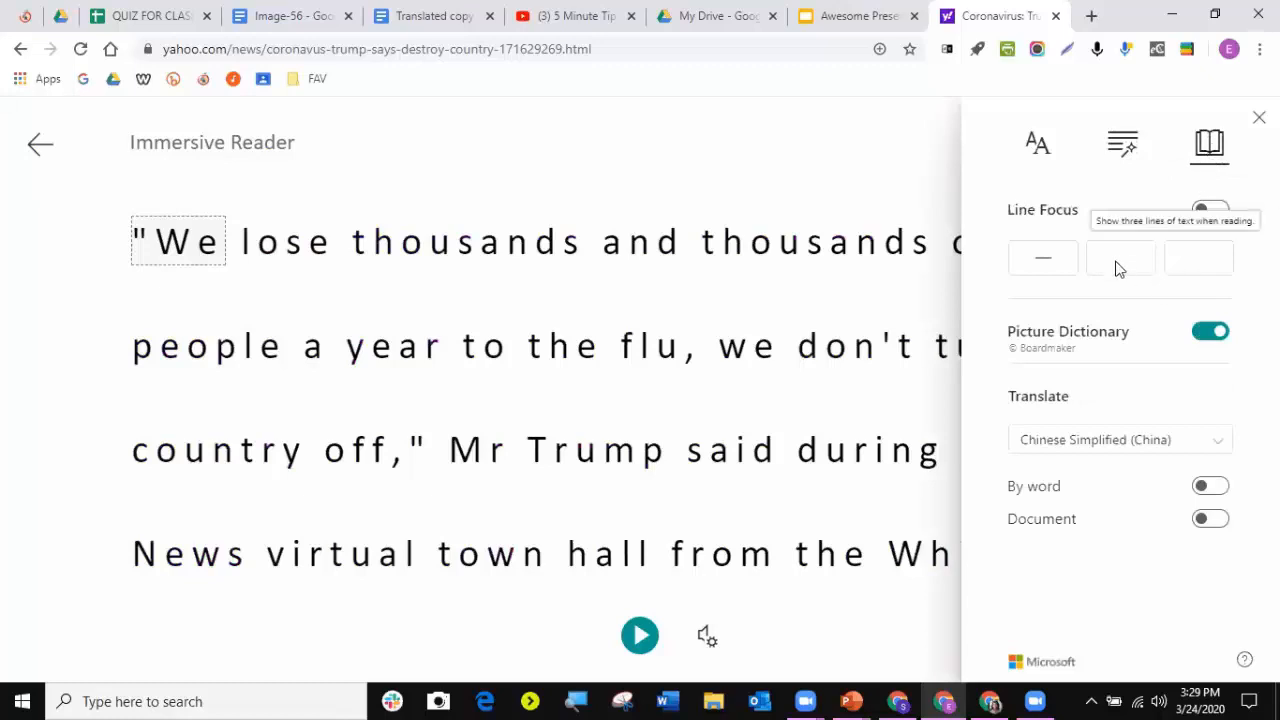
{"action": "left_click", "coordinate": [1039, 259]}
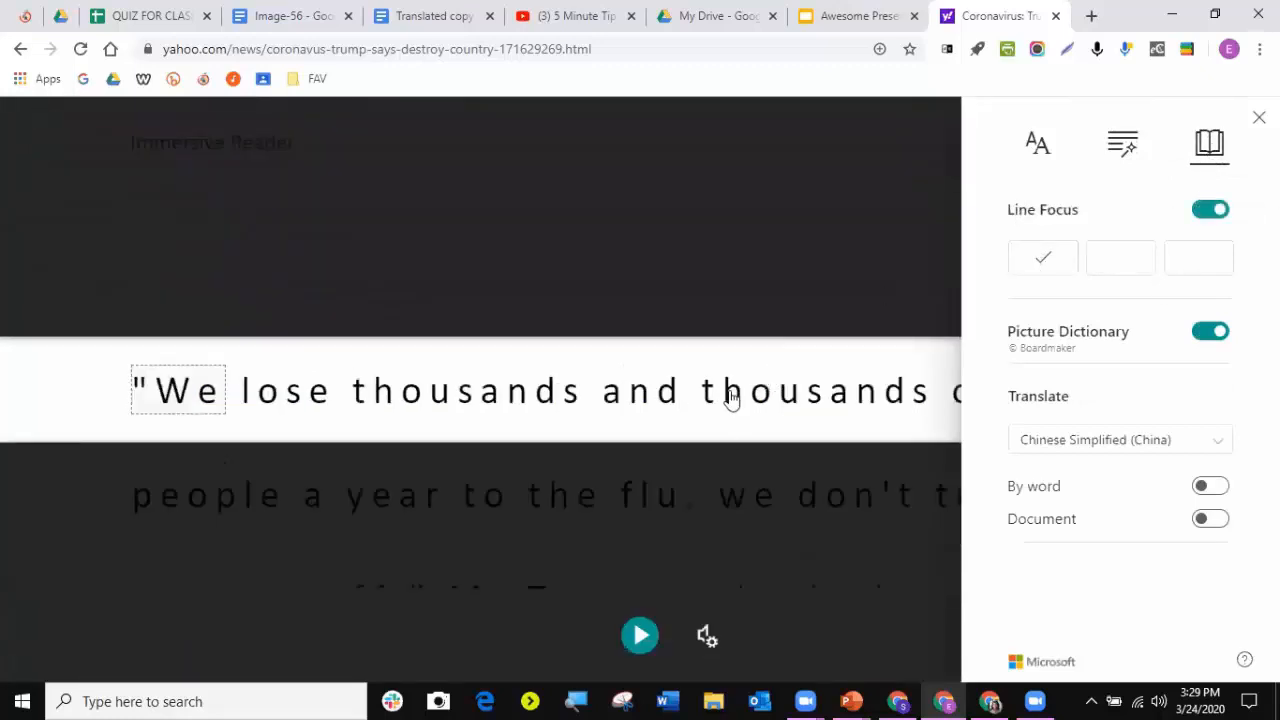
{"action": "left_click_drag", "start_coordinate": [786, 400], "coordinate": [777, 468]}
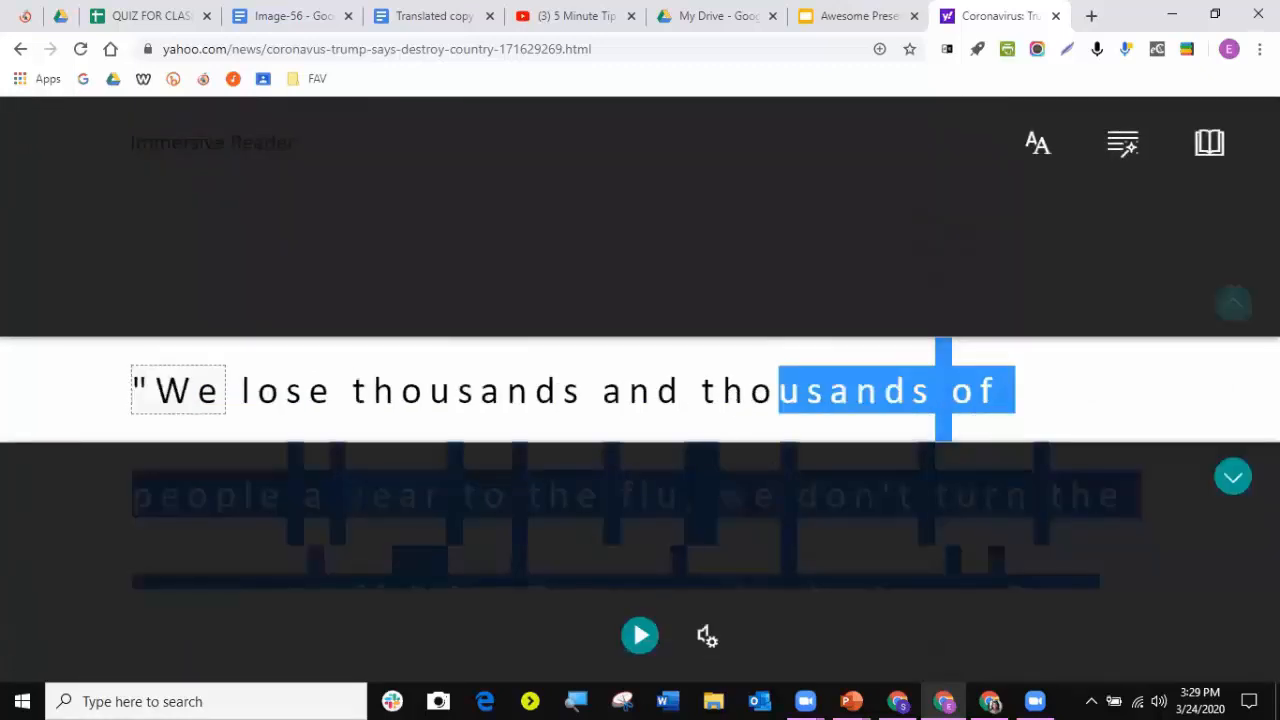
{"action": "left_click", "coordinate": [1234, 478]}
{"action": "left_click", "coordinate": [1235, 480]}
{"action": "left_click", "coordinate": [1235, 484]}
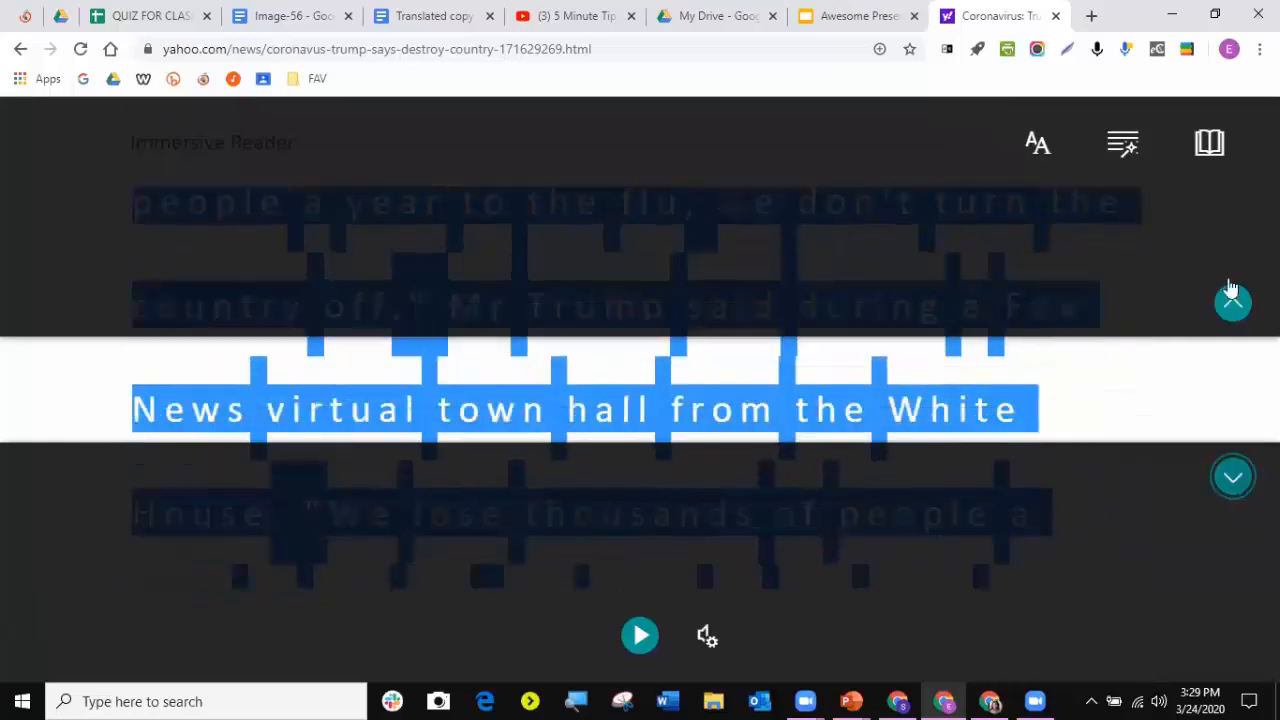
- Turn Line Focus off, clear the text selection, and switch Line Focus on and off once more
{"action": "left_click", "coordinate": [1209, 148]}
{"action": "left_click", "coordinate": [1211, 210]}
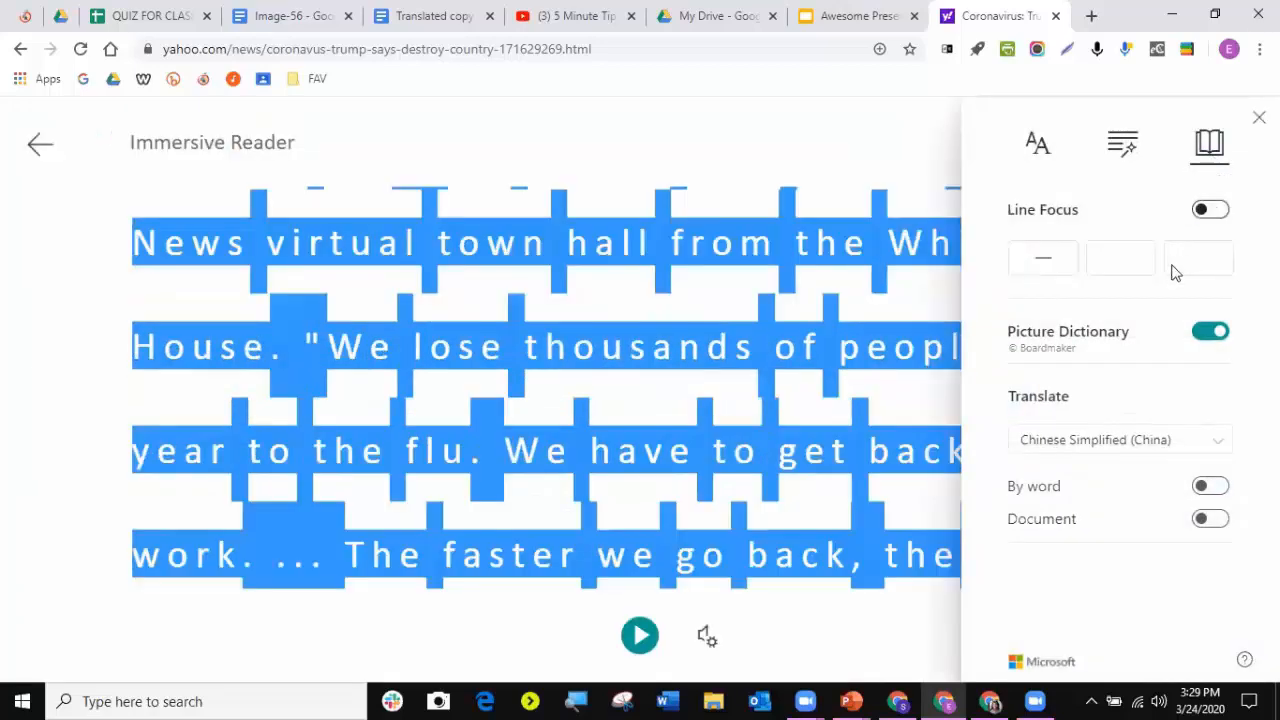
{"action": "left_click", "coordinate": [655, 252]}
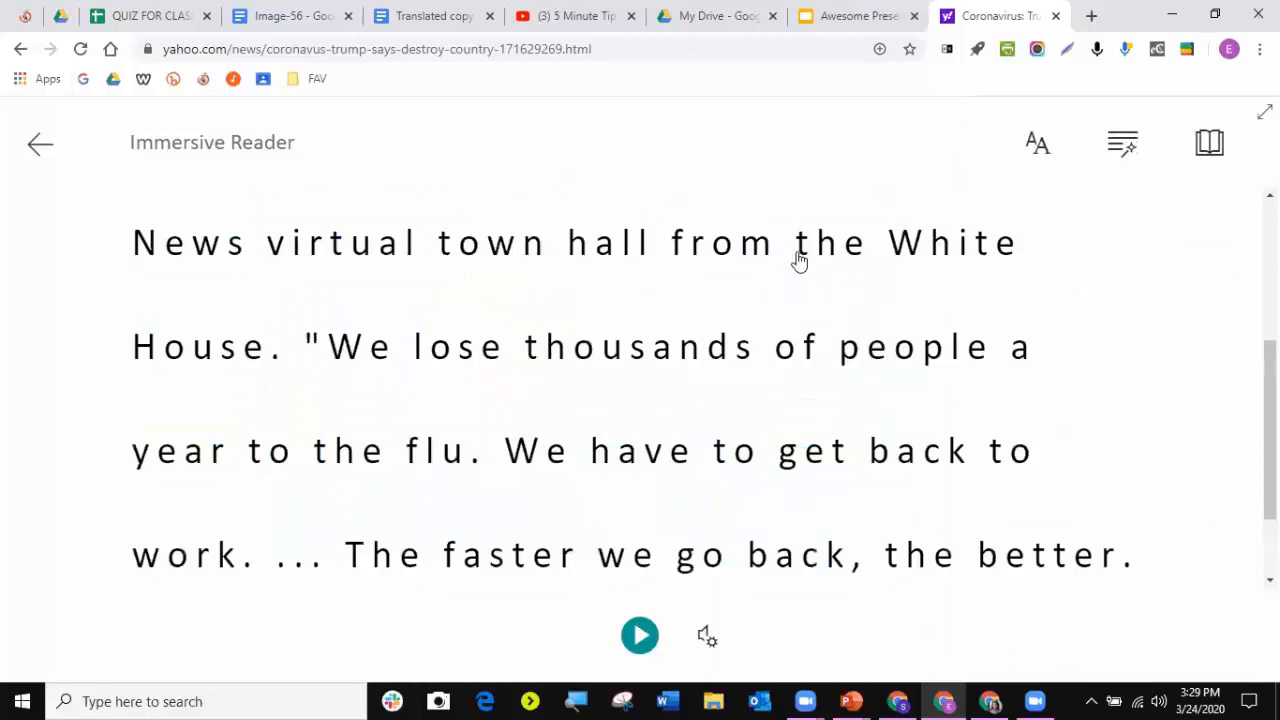
{"action": "left_click", "coordinate": [1209, 143]}
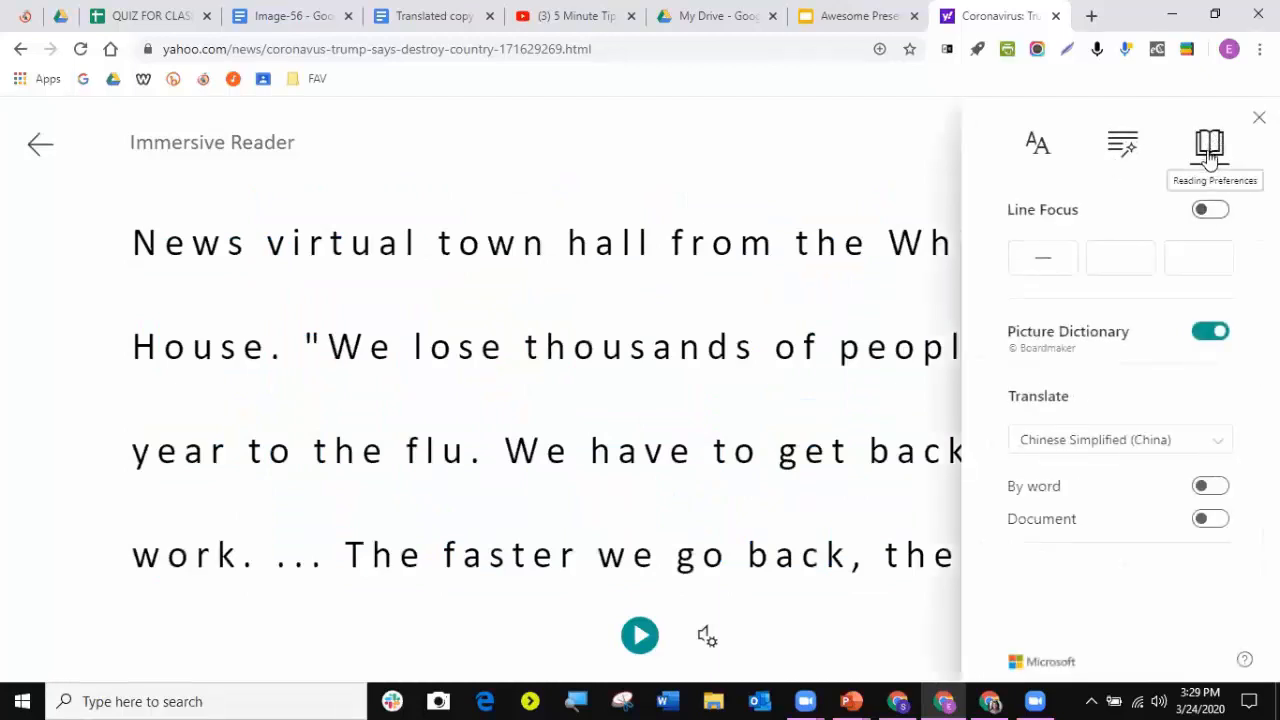
{"action": "left_click", "coordinate": [1209, 210]}
{"action": "left_click", "coordinate": [1209, 210]}
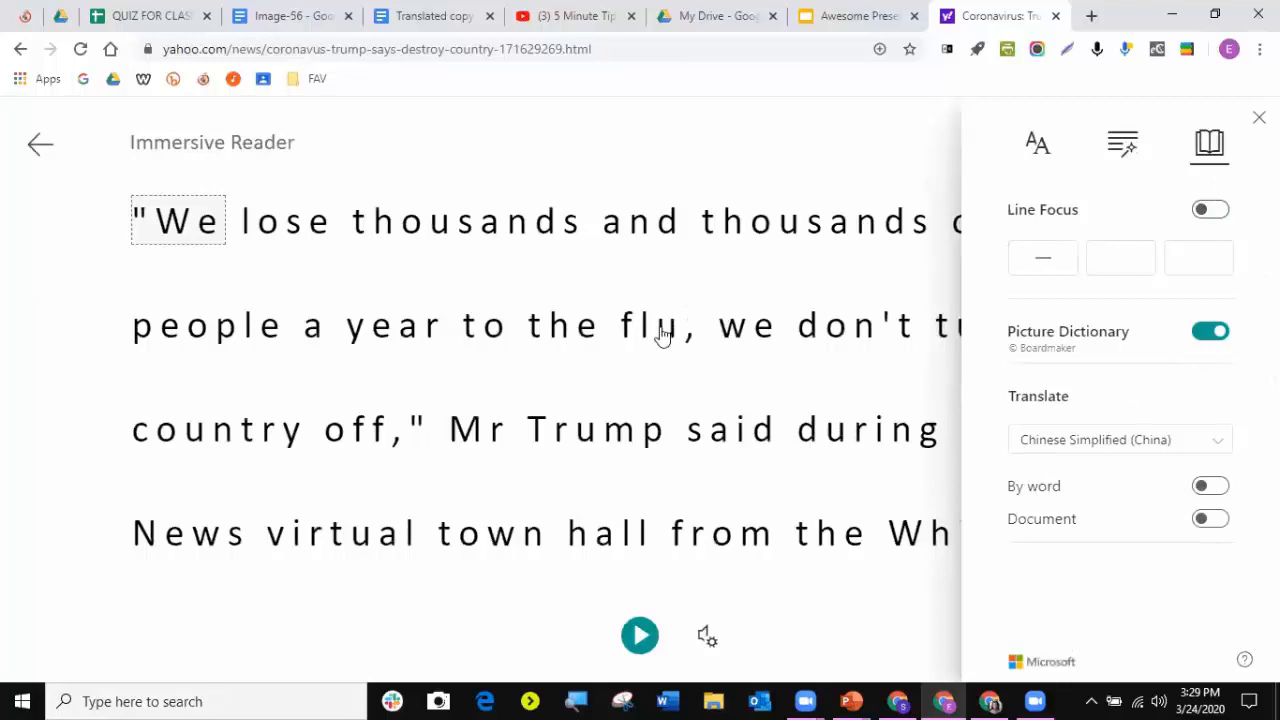
- Look up "year" in the picture dictionary, hear it pronounced, and have part of the passage read aloud
{"action": "left_click", "coordinate": [352, 333]}
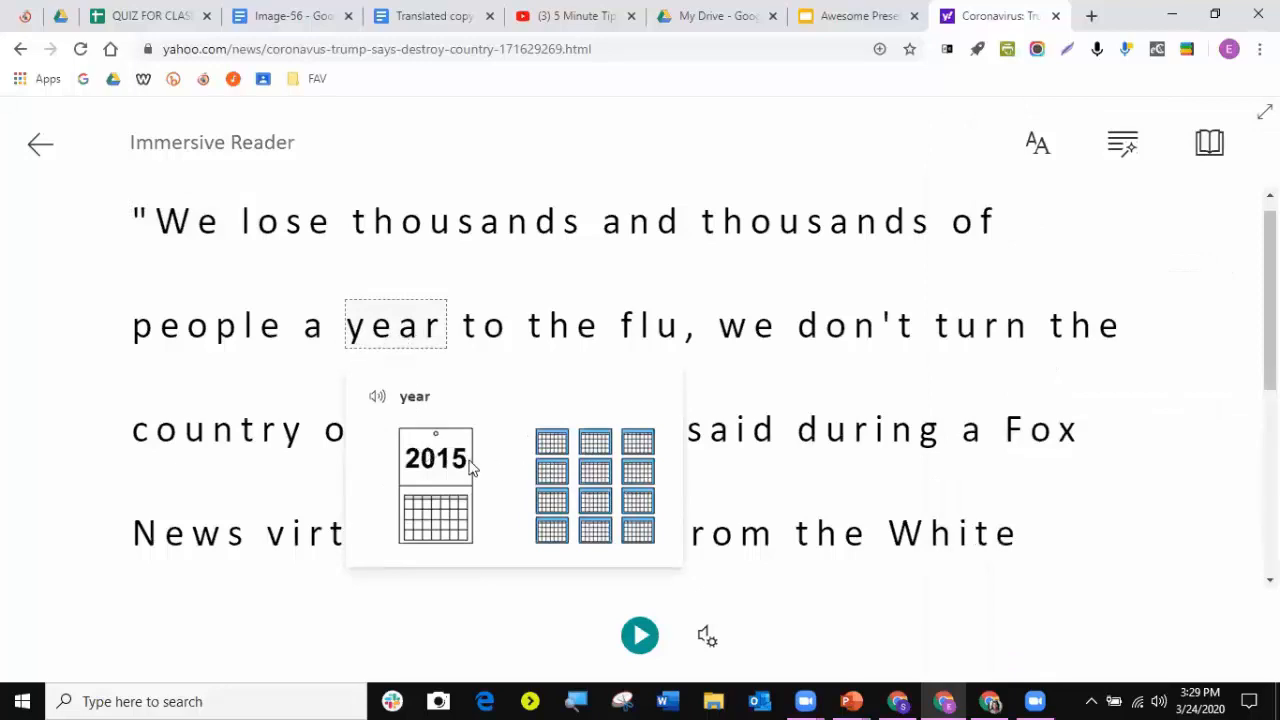
{"action": "left_click", "coordinate": [373, 398]}
{"action": "left_click", "coordinate": [640, 636]}
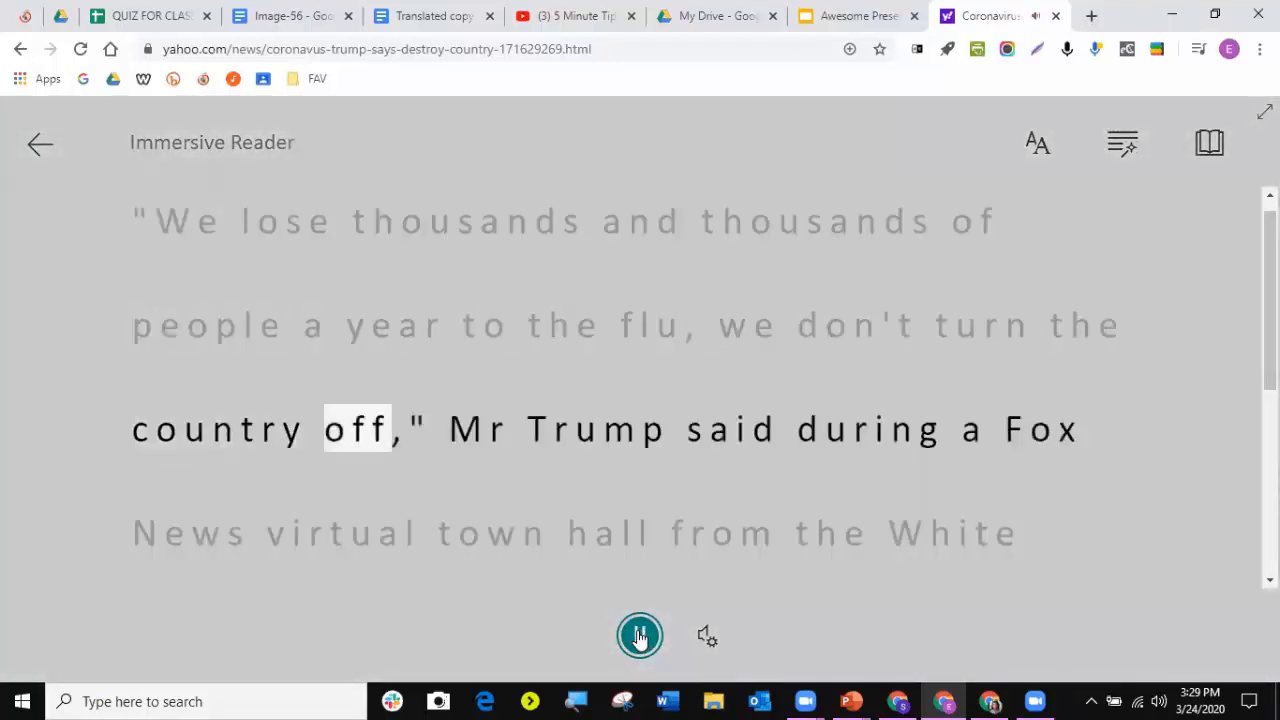
{"action": "left_click", "coordinate": [640, 636]}
- Enable by-word translation to Chinese Simplified (China) and play the translated pronunciation of "flu"
{"action": "left_click", "coordinate": [1209, 145]}
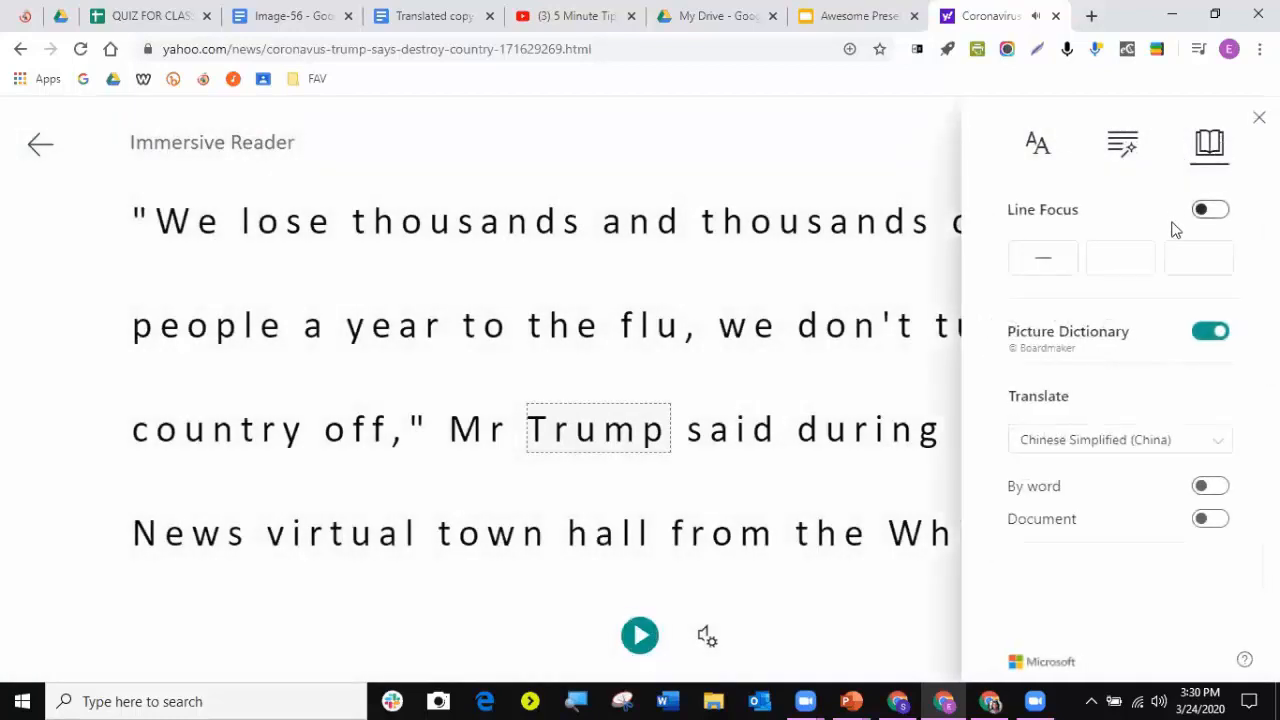
{"action": "left_click", "coordinate": [1065, 448]}
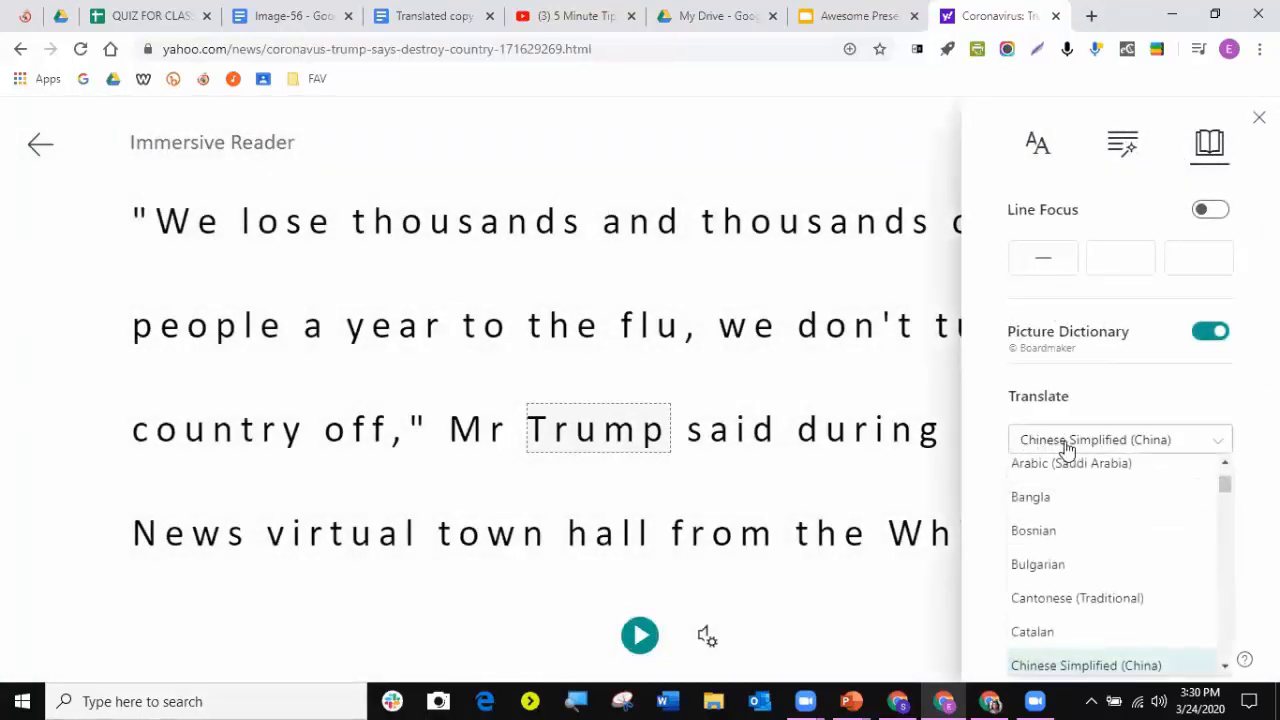
{"action": "left_click", "coordinate": [1140, 395]}
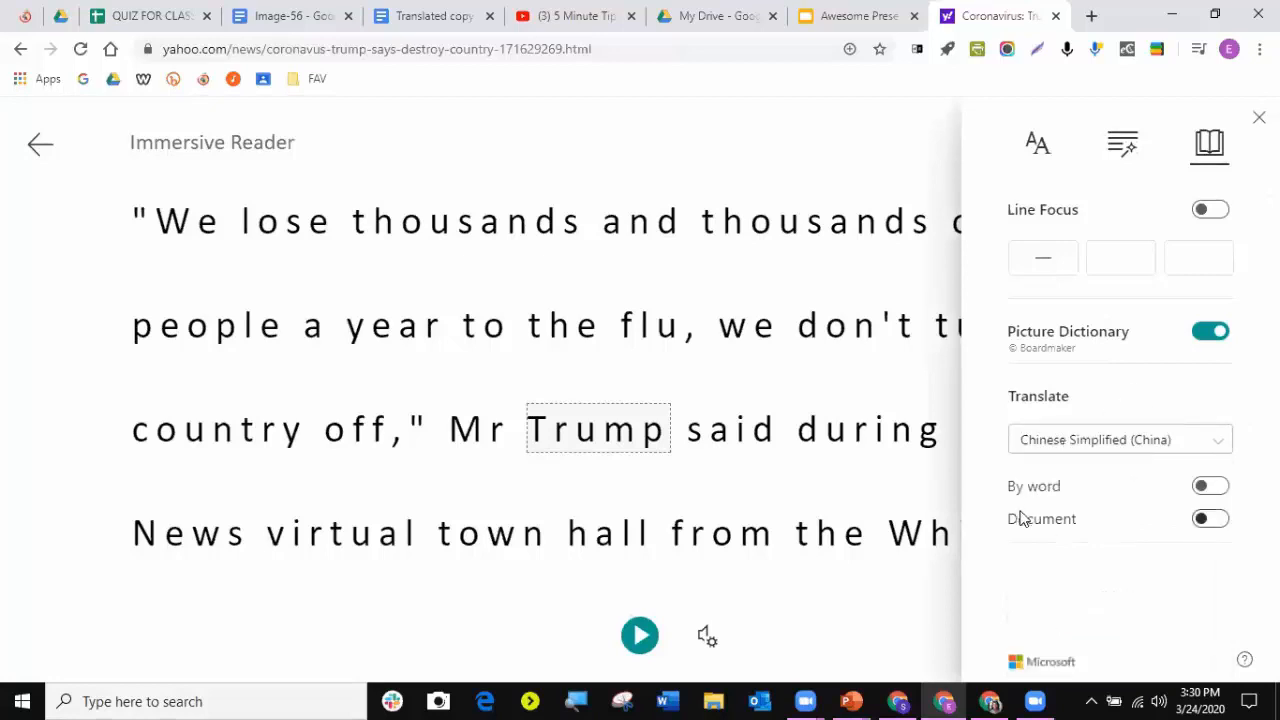
{"action": "left_click", "coordinate": [1205, 486]}
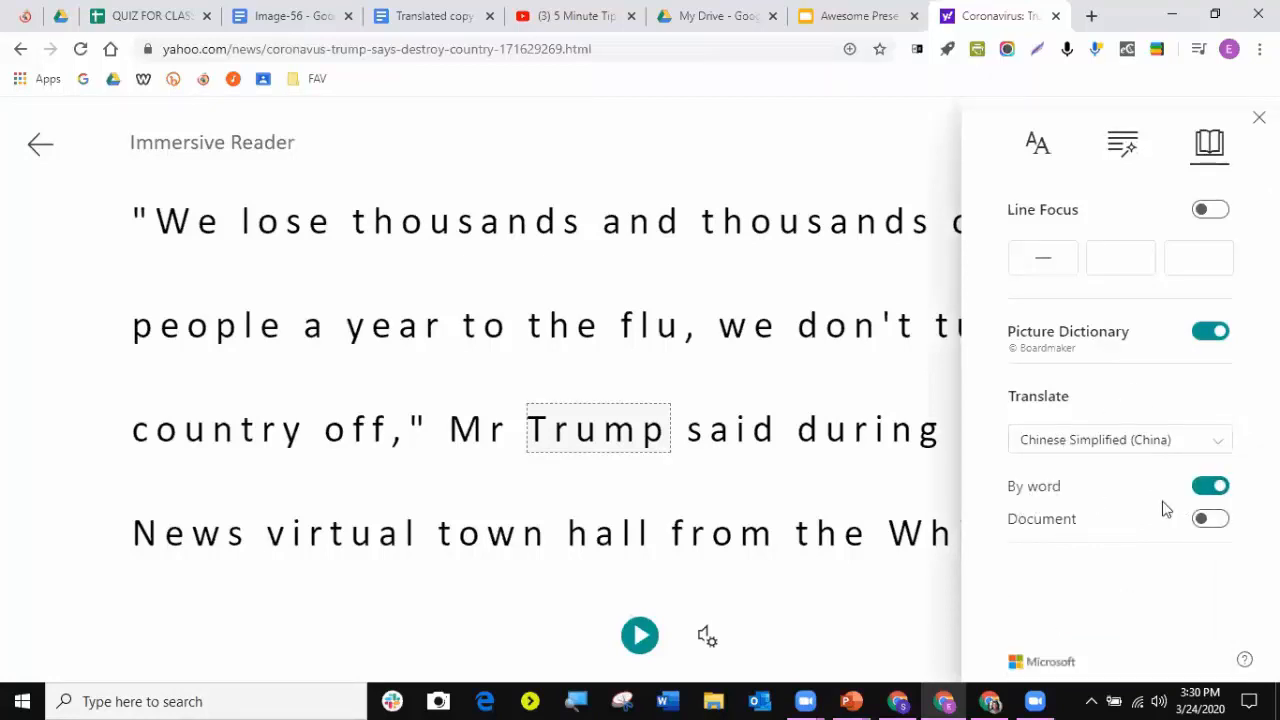
{"action": "left_click", "coordinate": [648, 338]}
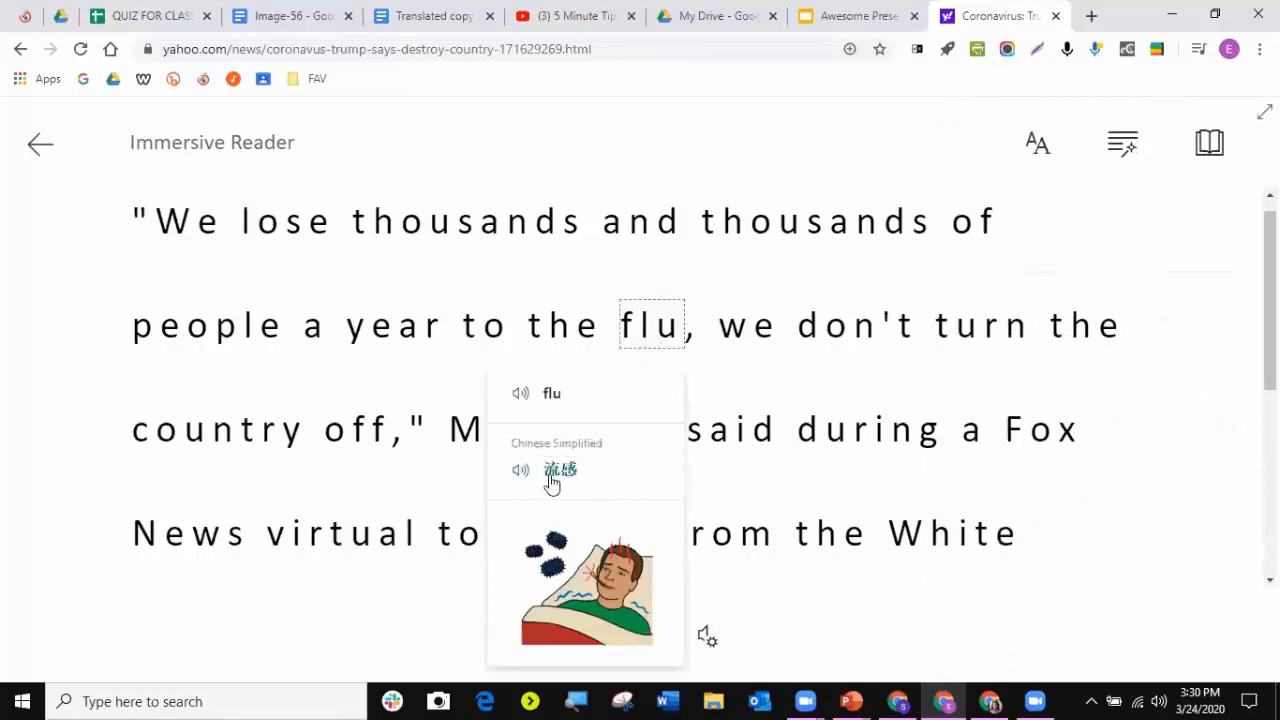
{"action": "left_click", "coordinate": [518, 474]}
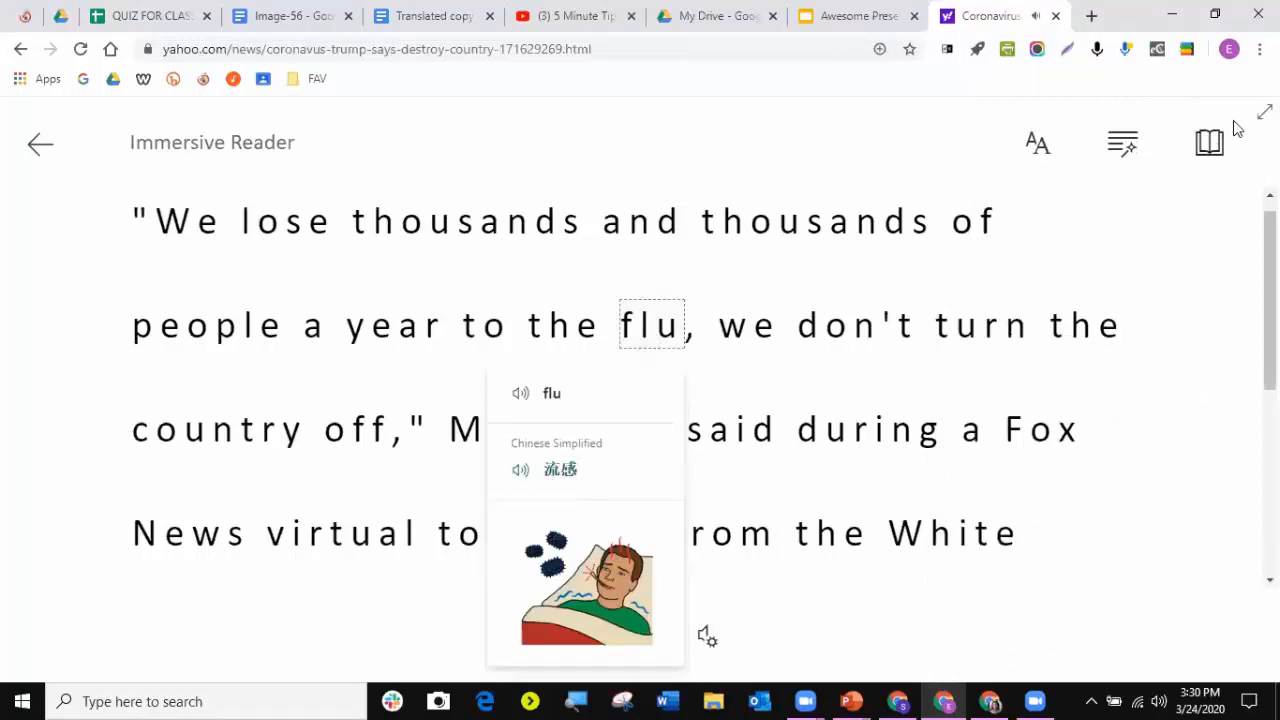
- Translate the whole document to Chinese Simplified, and switch to the original text and back to the translation
{"action": "left_click", "coordinate": [1209, 142]}
{"action": "left_click", "coordinate": [1210, 518]}
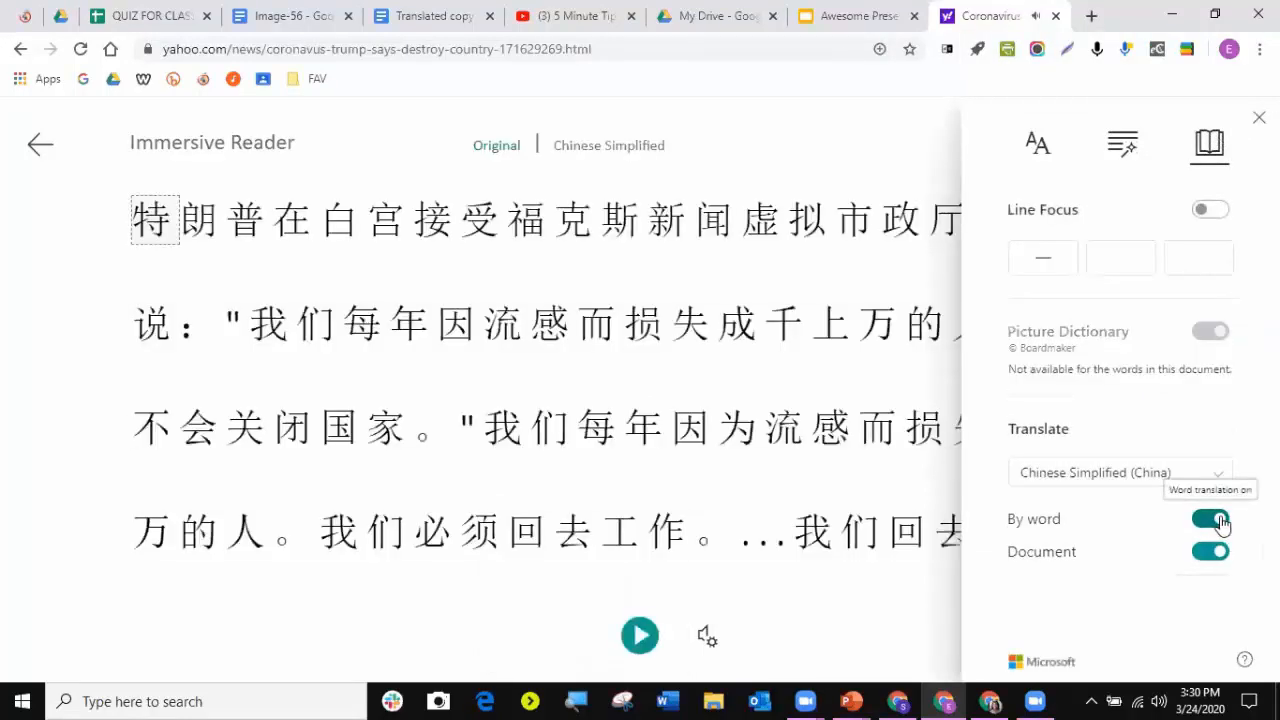
{"action": "left_click", "coordinate": [496, 147]}
{"action": "left_click", "coordinate": [587, 142]}
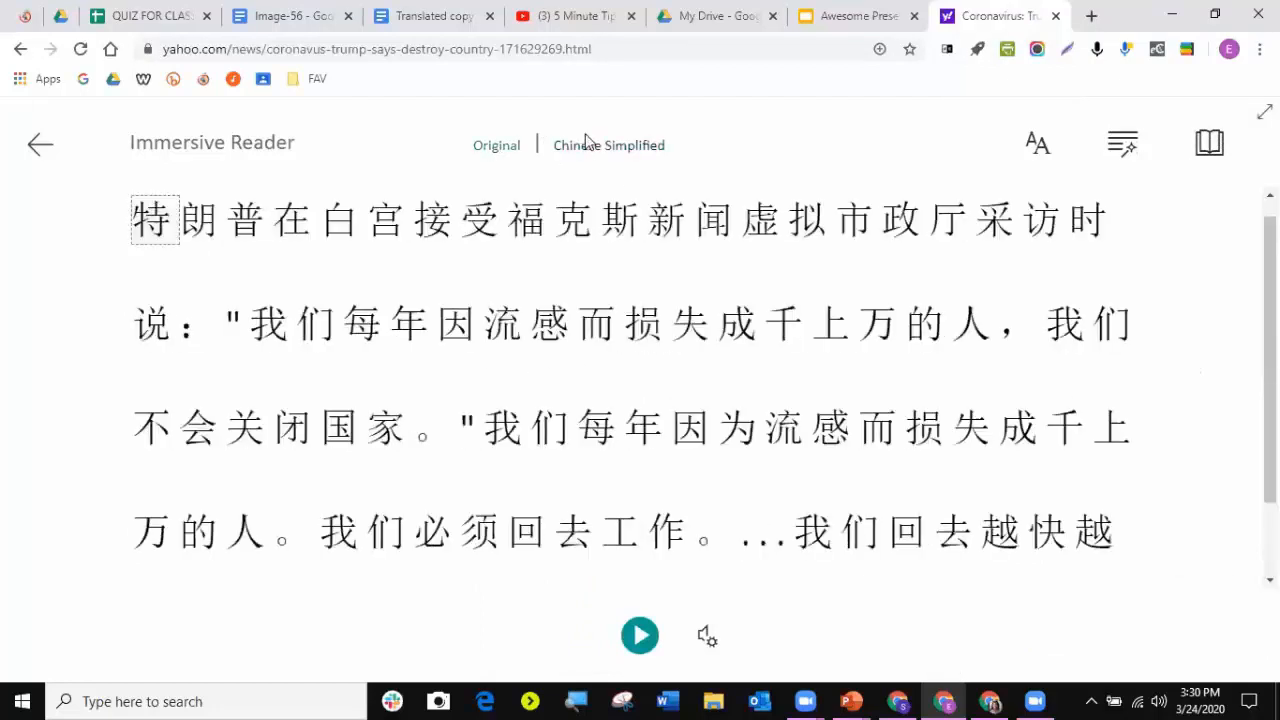
- Close the Yahoo article and open the Distance Learning page from the Teaching presentations on the Educator Alexander site
{"action": "left_click", "coordinate": [1056, 16]}
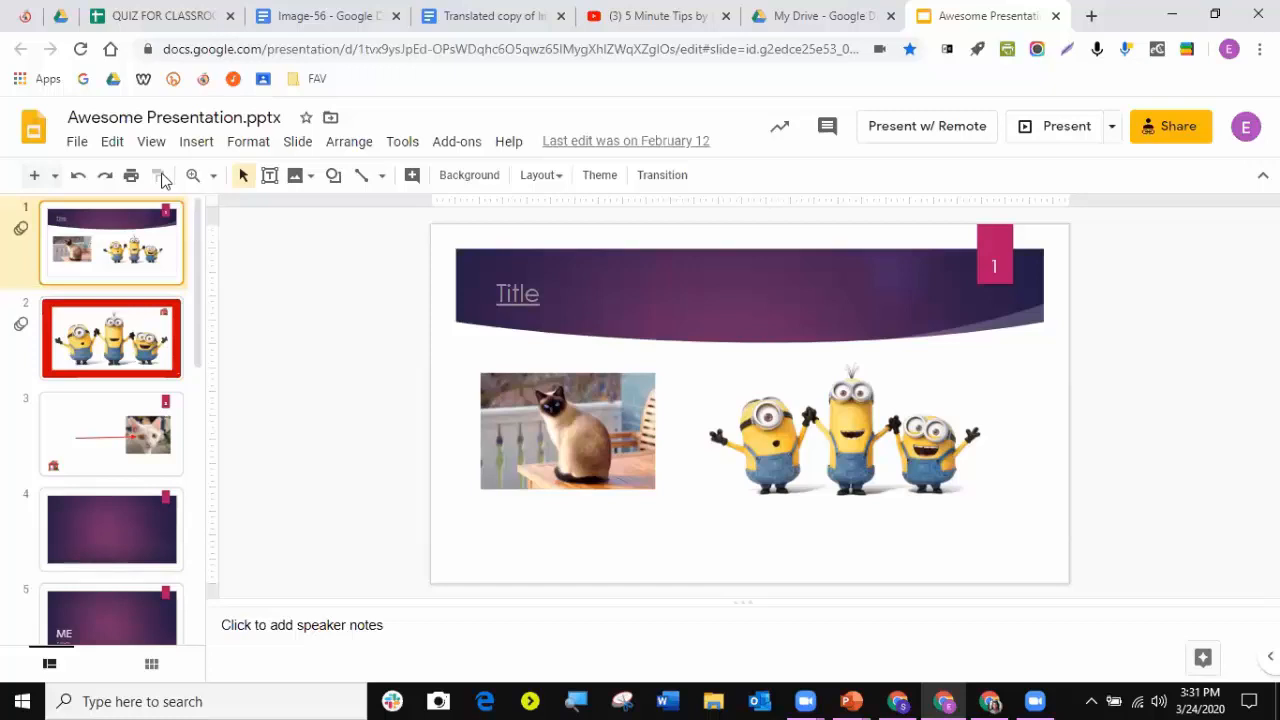
{"action": "left_click", "coordinate": [24, 17]}
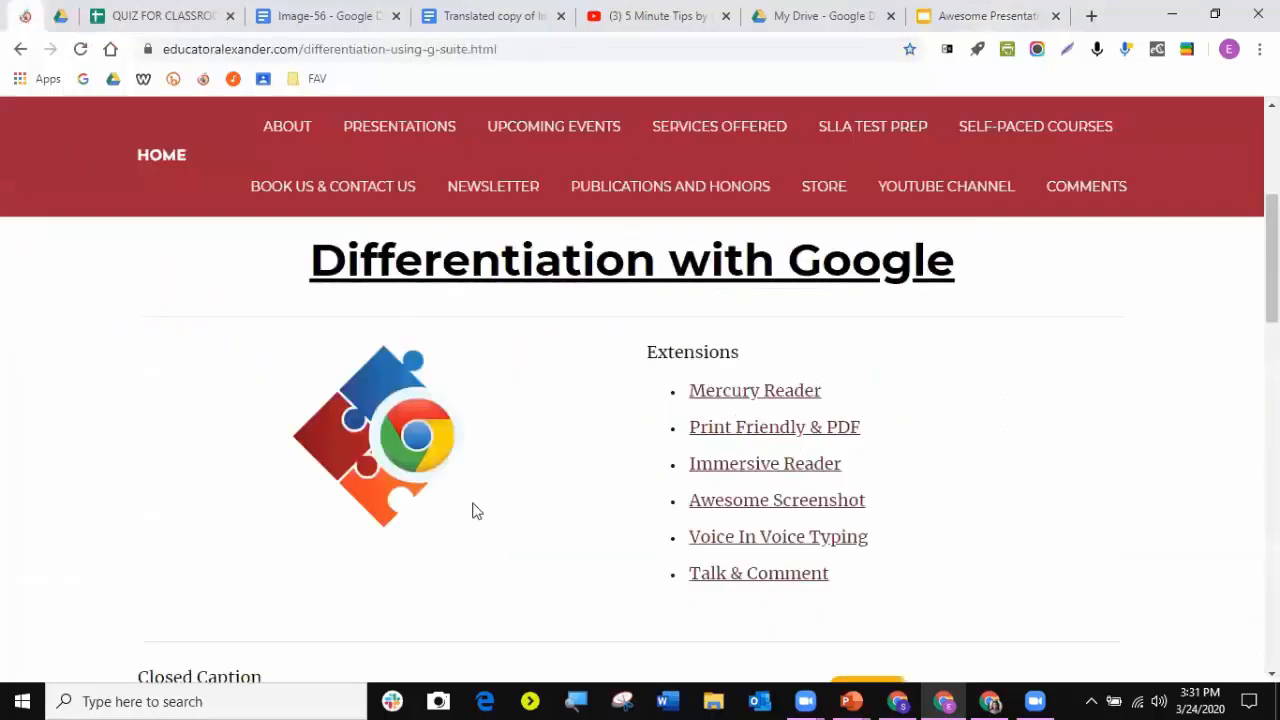
{"action": "mouse_move", "coordinate": [286, 131]}
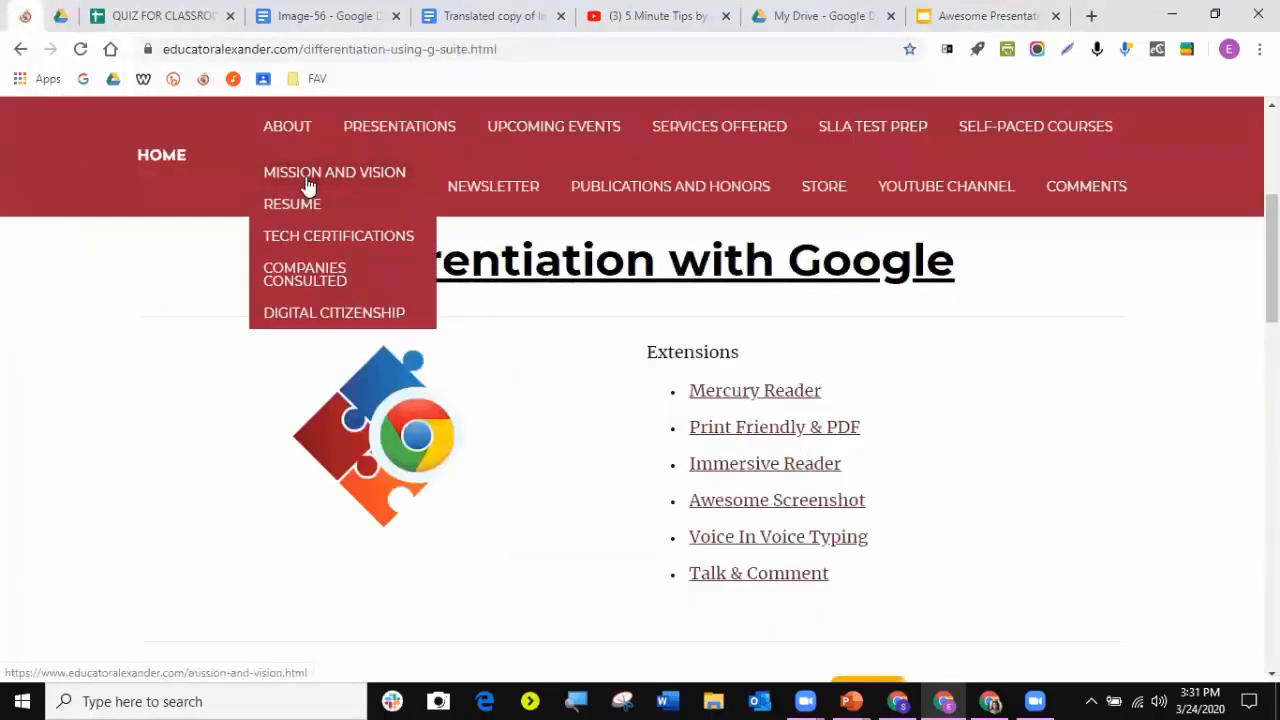
{"action": "mouse_move", "coordinate": [369, 129]}
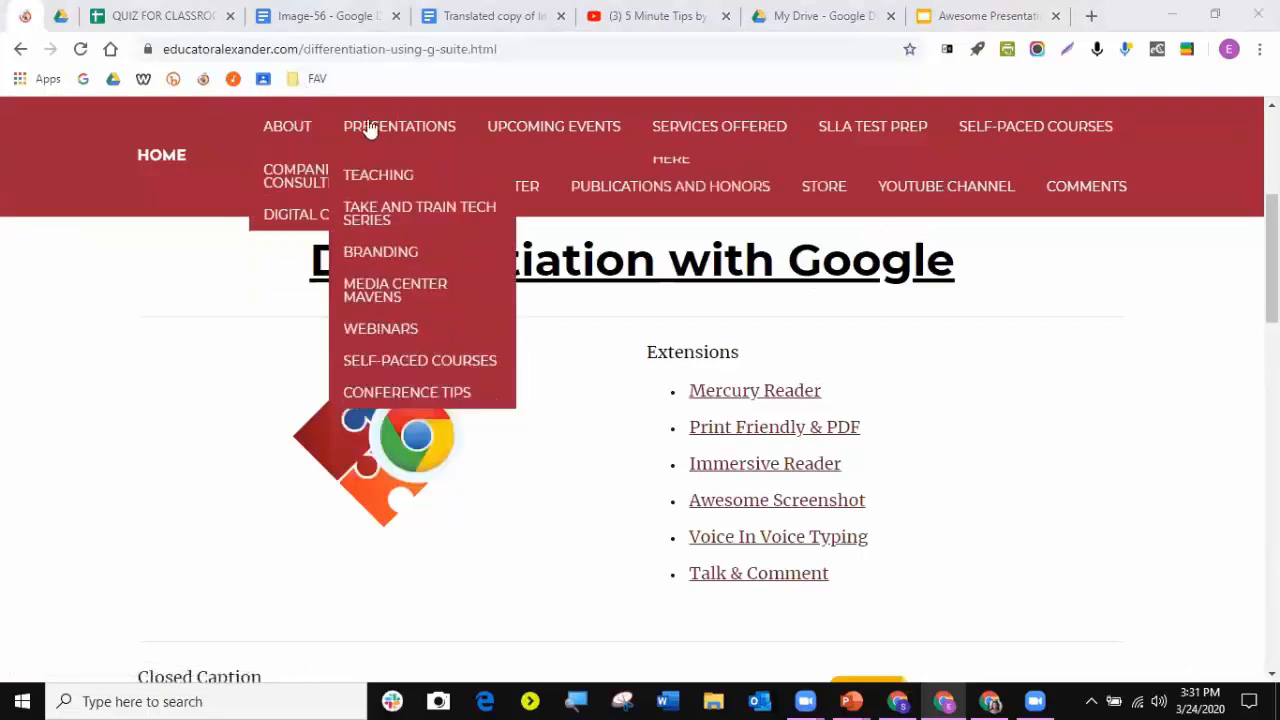
{"action": "mouse_move", "coordinate": [379, 270]}
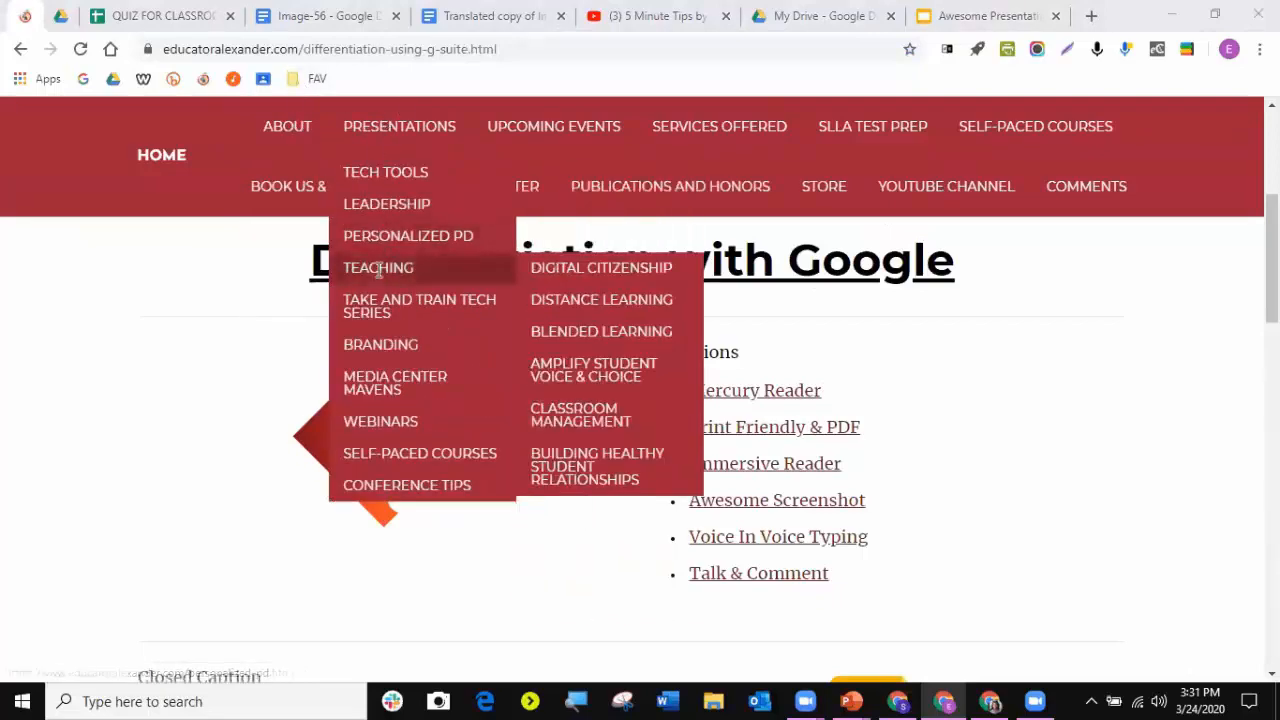
{"action": "left_click", "coordinate": [598, 306]}
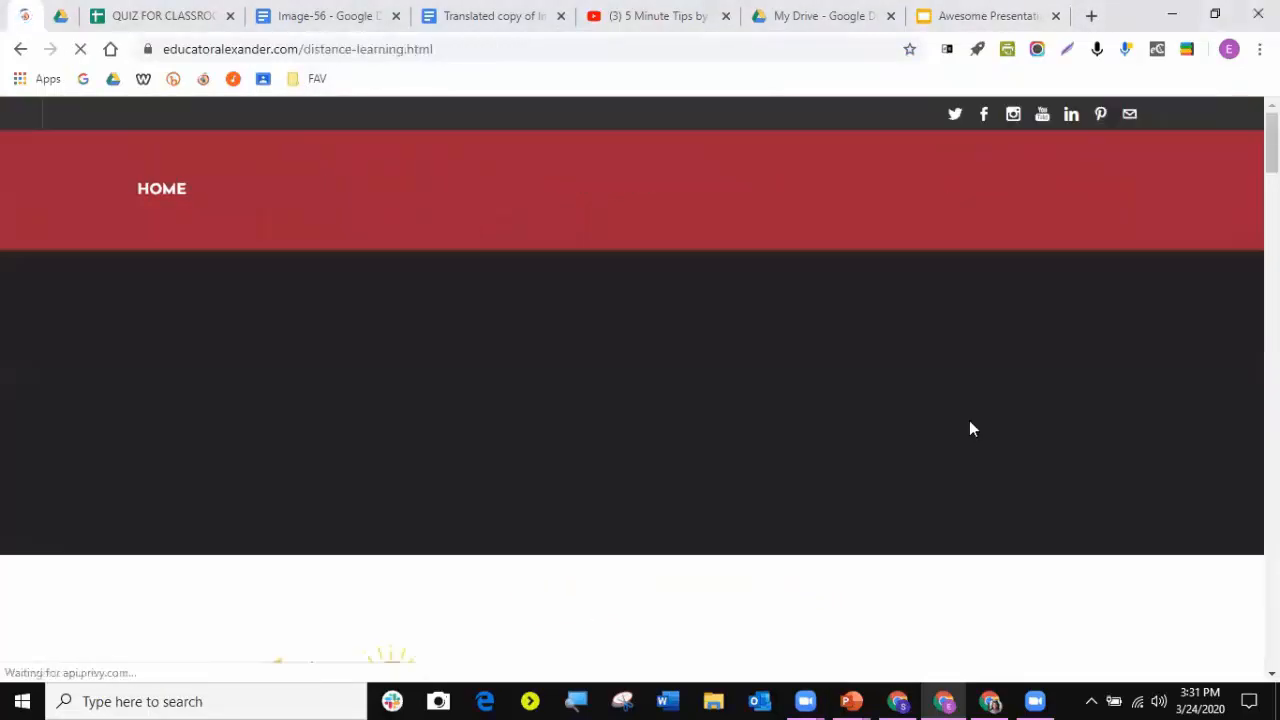
- Open the YouTube playlist of recorded interactive webinars from the Distance Learning page and browse its videos
{"action": "scroll", "coordinate": [967, 422], "scroll_direction": "down", "scroll_amount": 10}
{"action": "scroll", "coordinate": [963, 430], "scroll_direction": "down", "scroll_amount": 15}
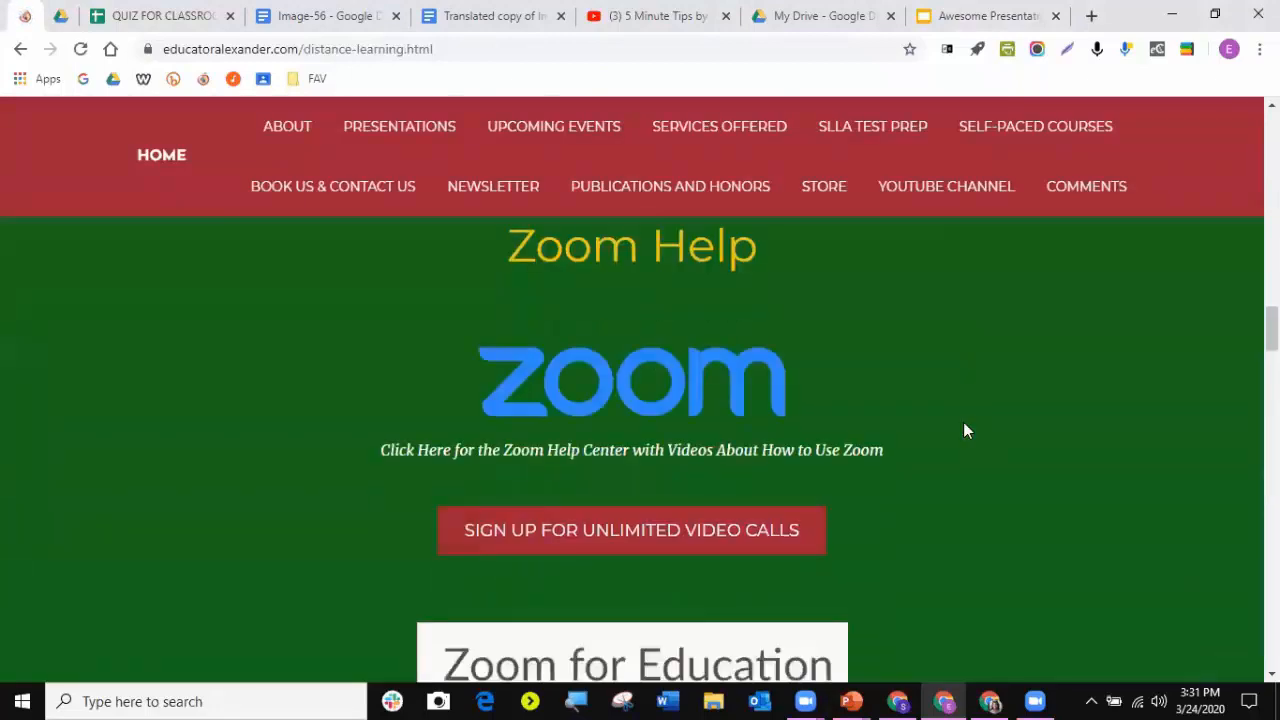
{"action": "scroll", "coordinate": [963, 422], "scroll_direction": "up", "scroll_amount": 3}
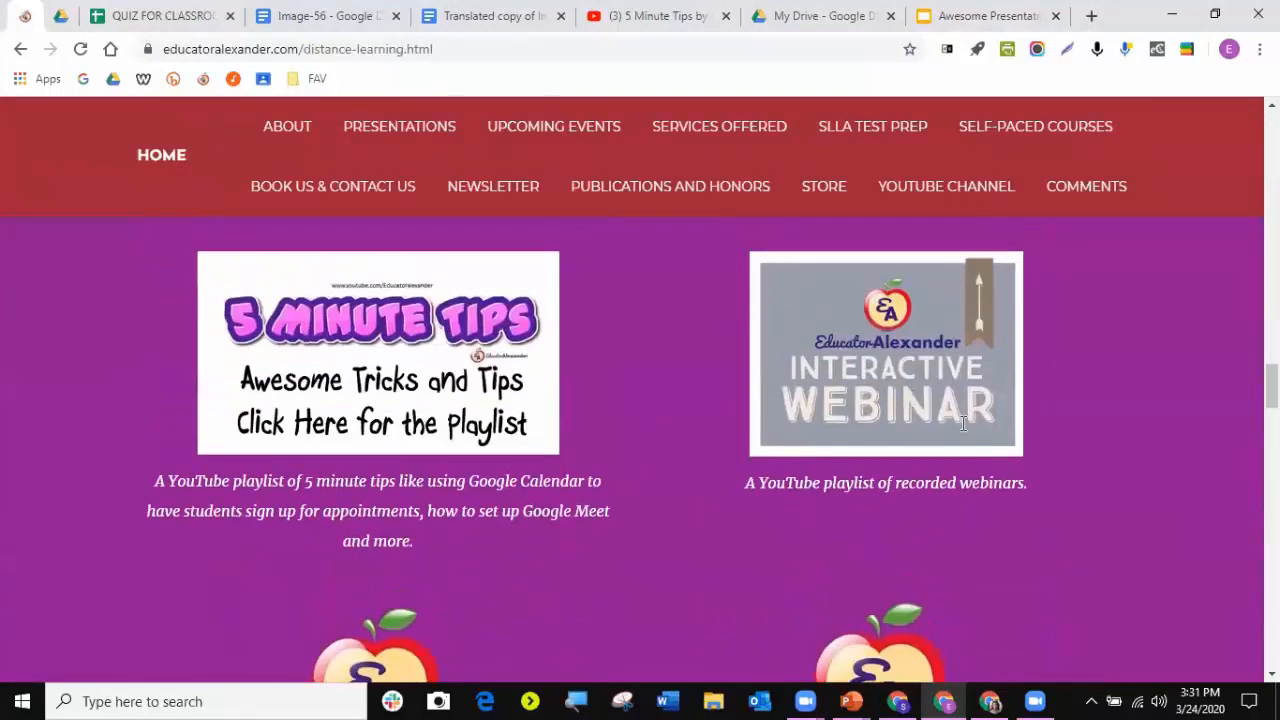
{"action": "left_click", "coordinate": [898, 345]}
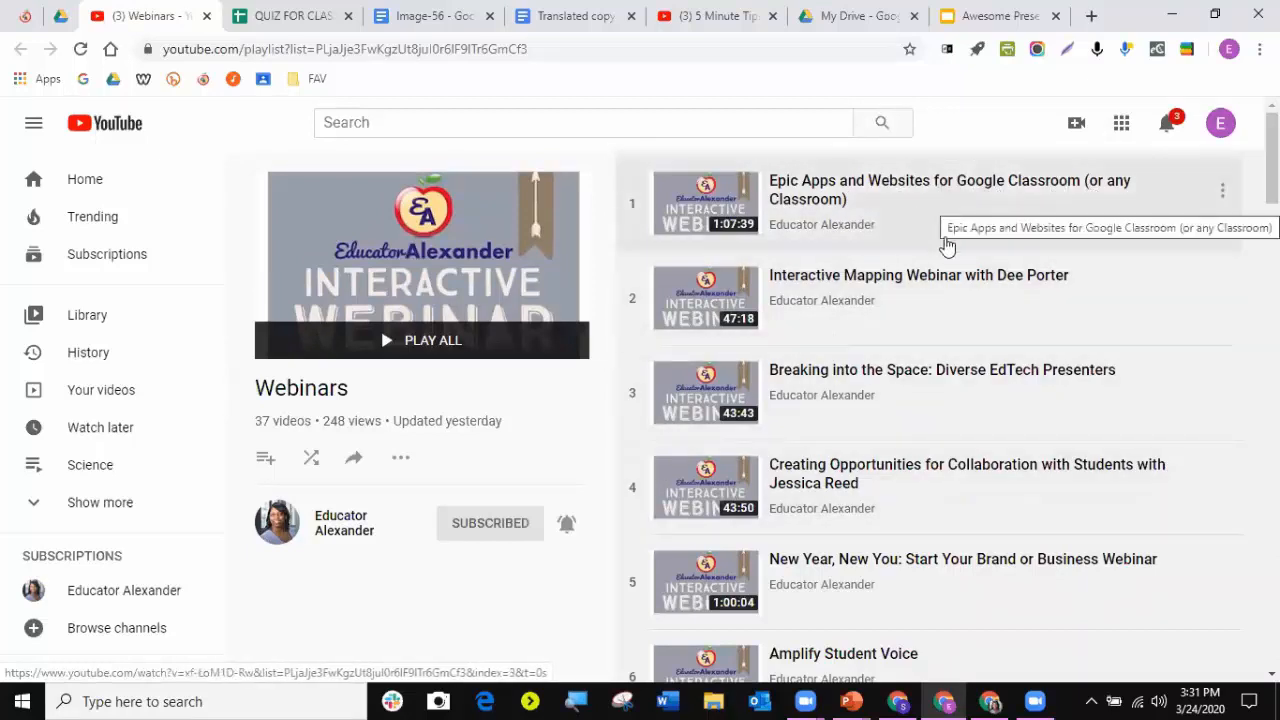
{"action": "scroll", "coordinate": [940, 277], "scroll_direction": "down", "scroll_amount": 2}
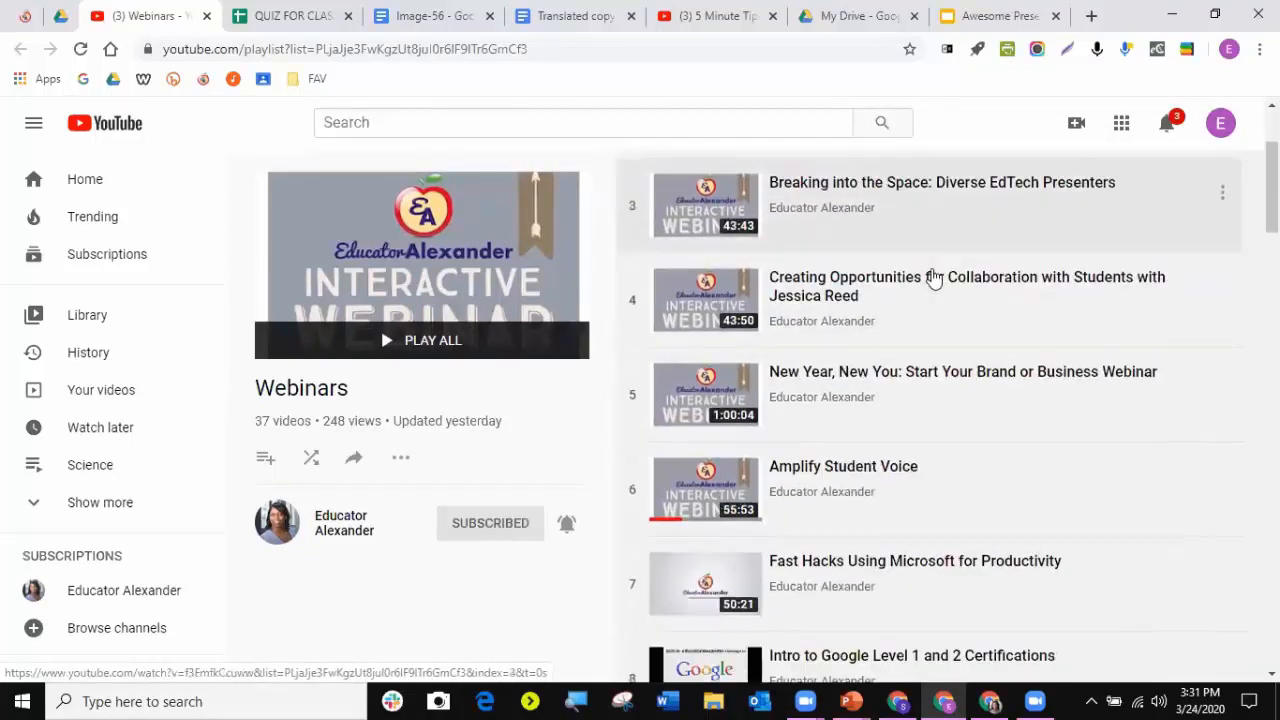
- Browse further down the recorded webinars playlist and return to its beginning
{"action": "scroll", "coordinate": [932, 279], "scroll_direction": "down", "scroll_amount": 6}
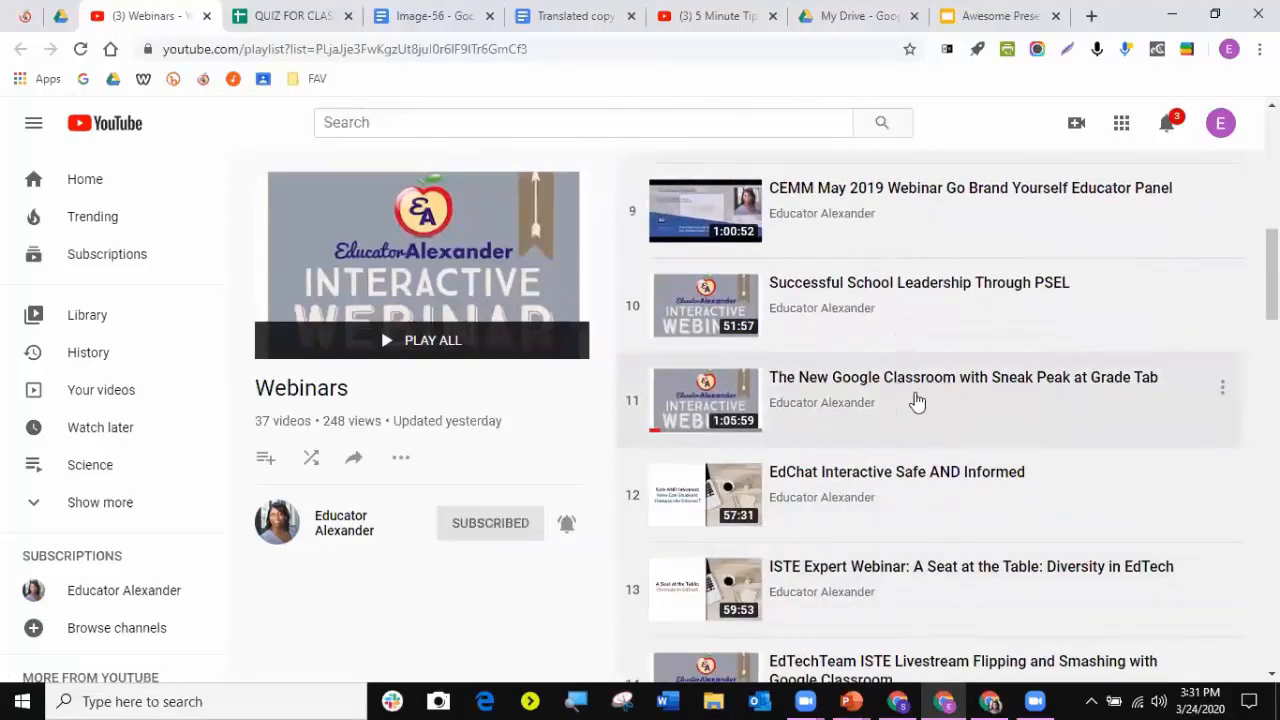
{"action": "scroll", "coordinate": [914, 400], "scroll_direction": "down", "scroll_amount": 5}
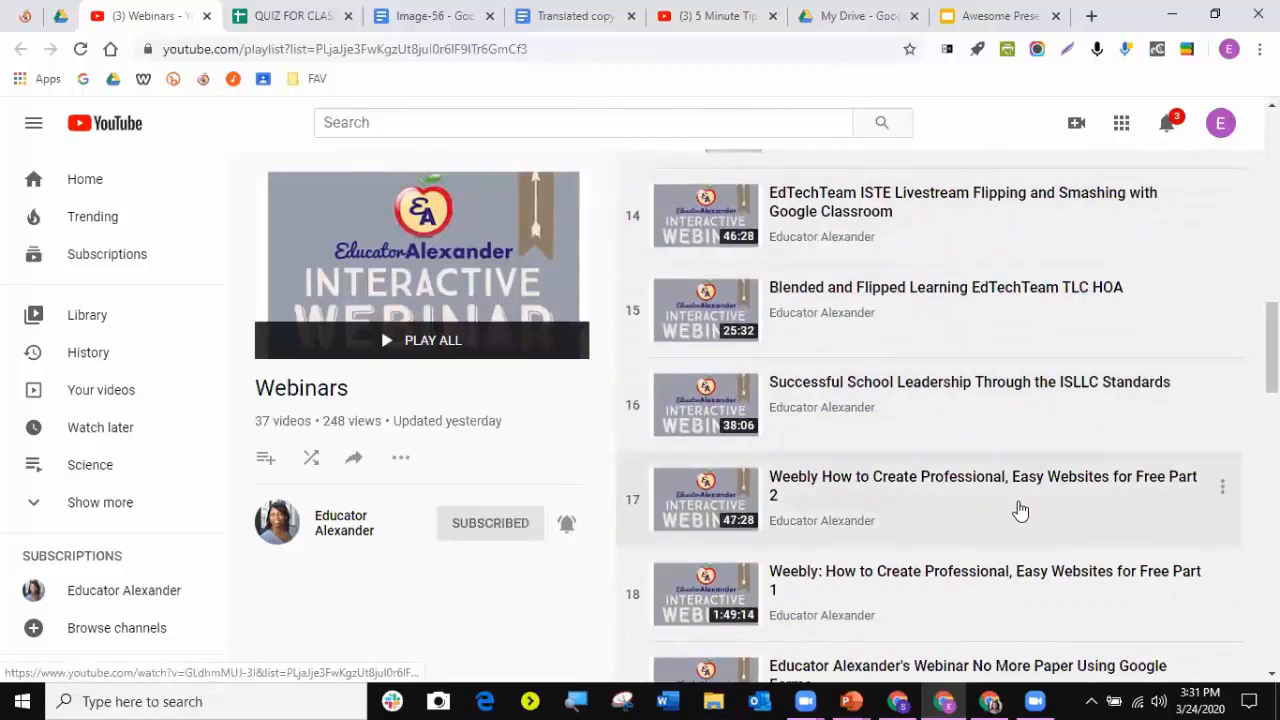
{"action": "scroll", "coordinate": [1020, 511], "scroll_direction": "down", "scroll_amount": 3}
{"action": "scroll", "coordinate": [1020, 514], "scroll_direction": "up", "scroll_amount": 15}
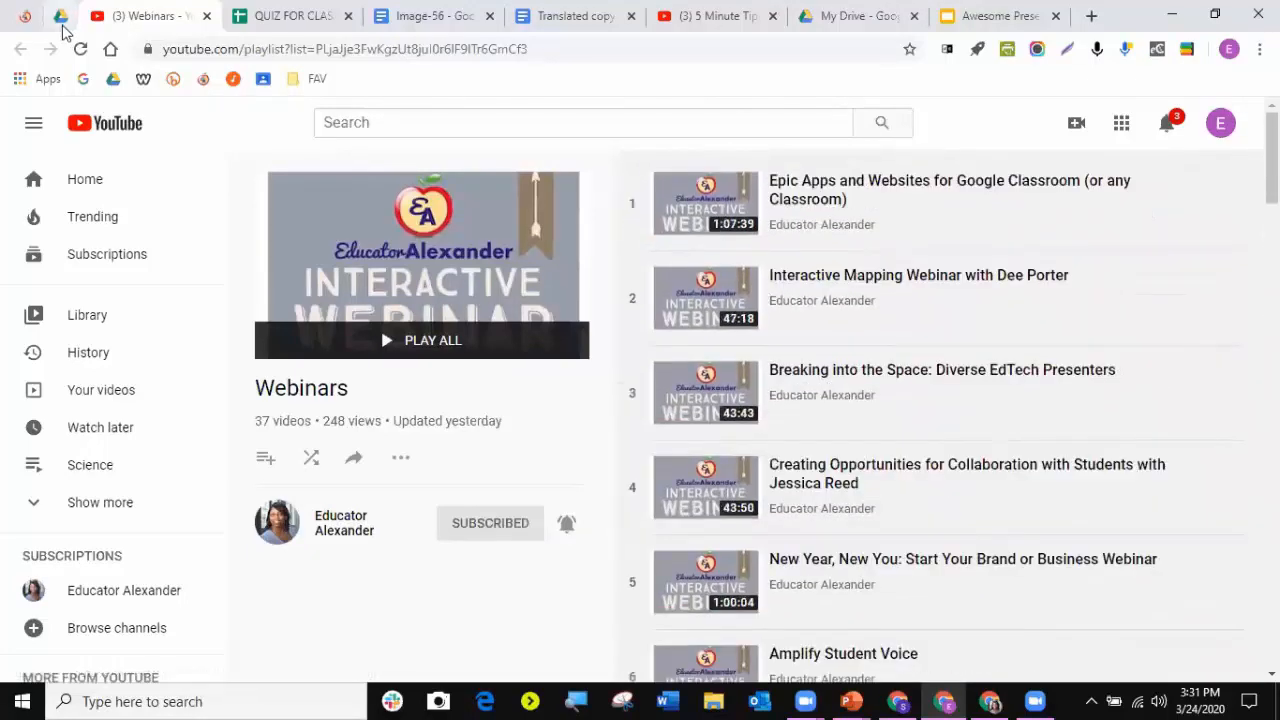
{"action": "left_click", "coordinate": [60, 15]}
{"action": "left_click", "coordinate": [150, 15]}
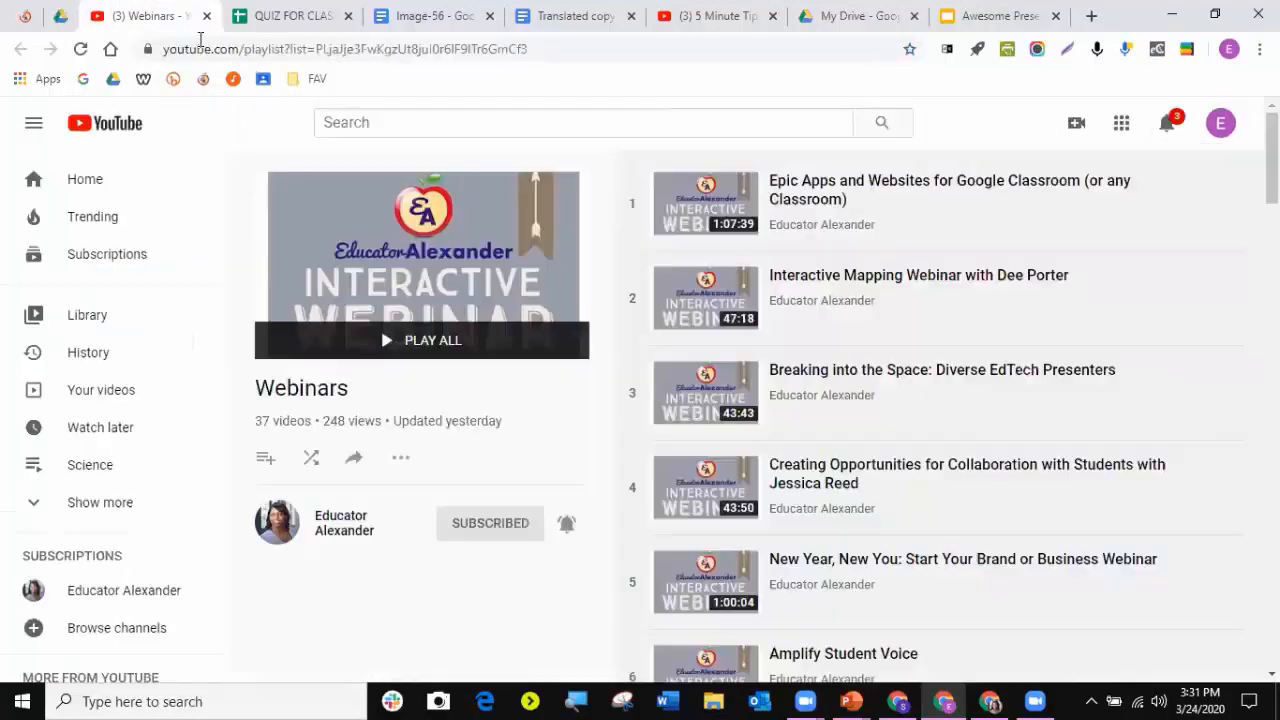
- Return to the Distance Learning page and examine its YouTube playlists and presentation links above the Resources section
{"action": "left_click", "coordinate": [24, 15]}
{"action": "scroll", "coordinate": [212, 427], "scroll_direction": "down", "scroll_amount": 6}
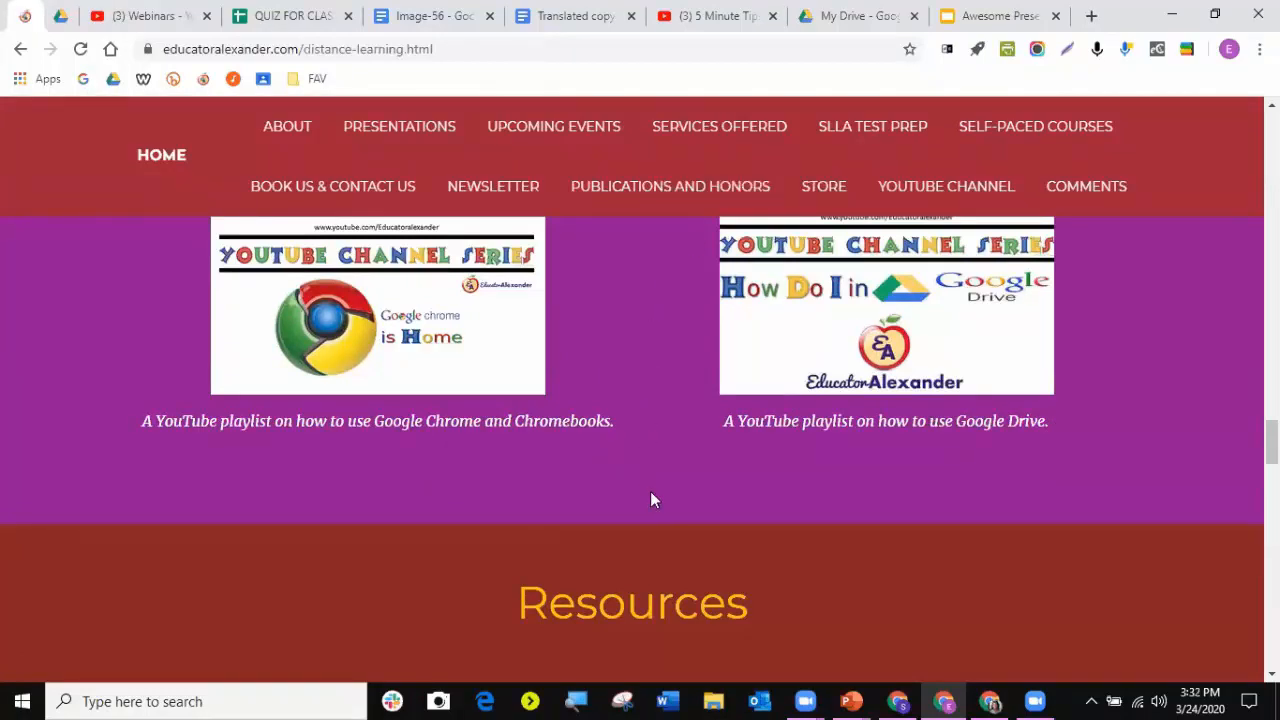
{"action": "scroll", "coordinate": [650, 495], "scroll_direction": "up", "scroll_amount": 4}
{"action": "scroll", "coordinate": [620, 465], "scroll_direction": "up", "scroll_amount": 3}
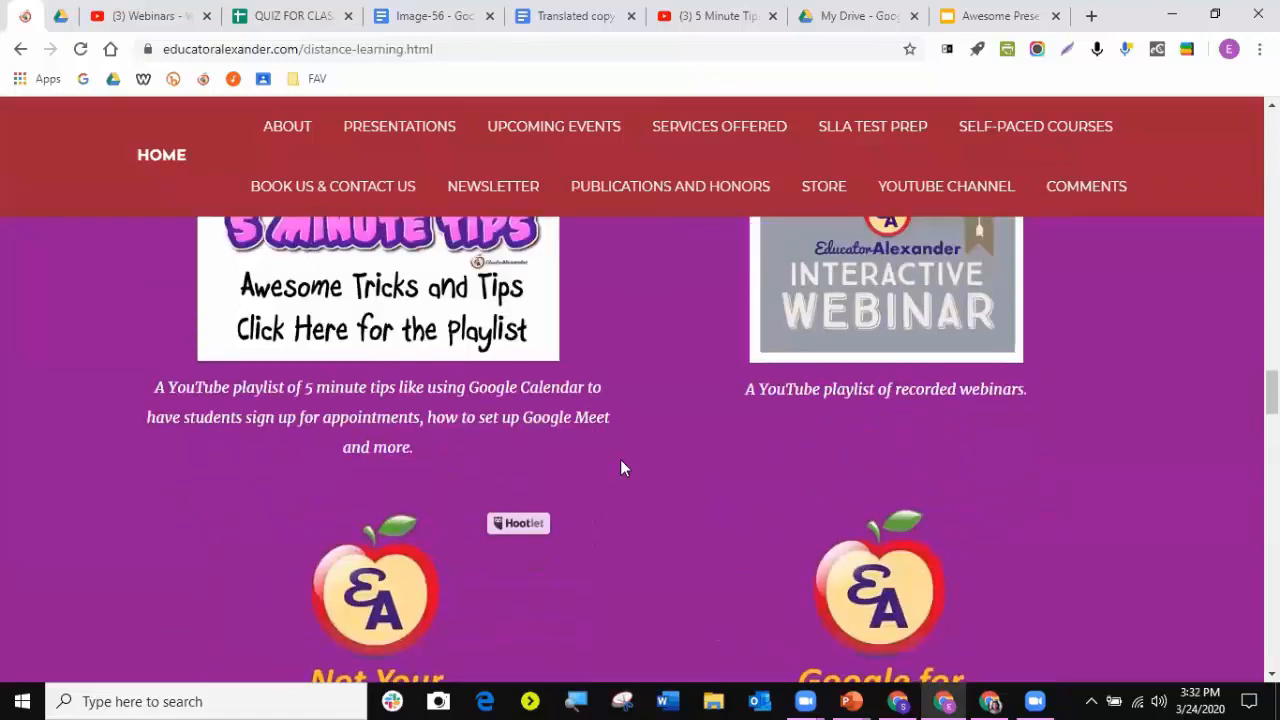
{"action": "scroll", "coordinate": [620, 467], "scroll_direction": "up", "scroll_amount": 2}
{"action": "scroll", "coordinate": [620, 467], "scroll_direction": "down", "scroll_amount": 5}
{"action": "scroll", "coordinate": [620, 467], "scroll_direction": "up", "scroll_amount": 2}
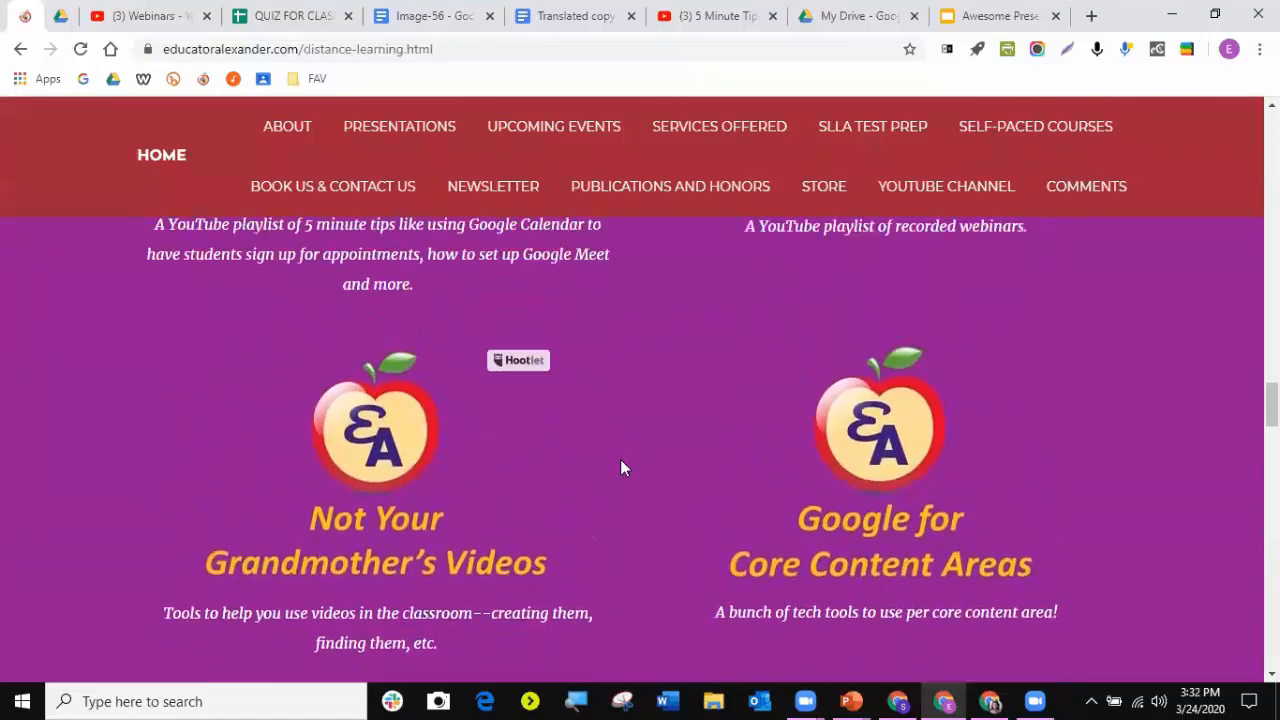
{"action": "scroll", "coordinate": [620, 467], "scroll_direction": "down", "scroll_amount": 1}
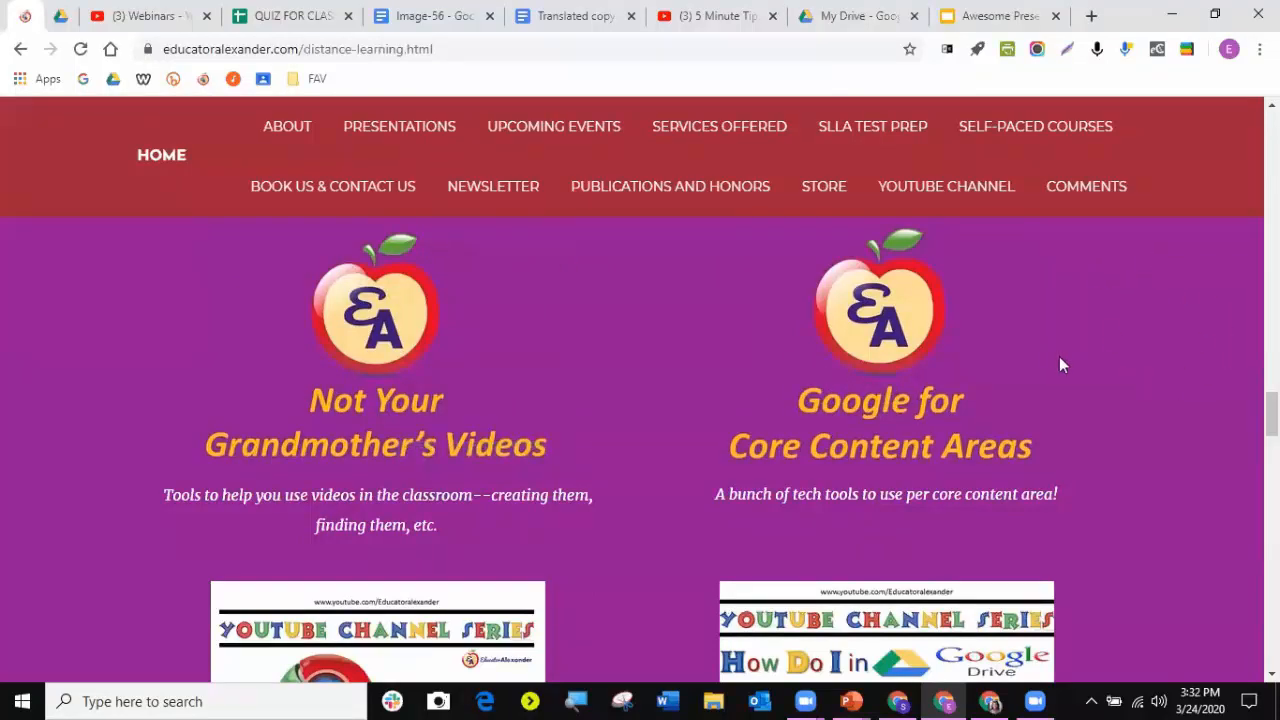
- Open the KAMI EXAMPLE PDF from My Drive in the file preview
{"action": "left_click", "coordinate": [66, 14]}
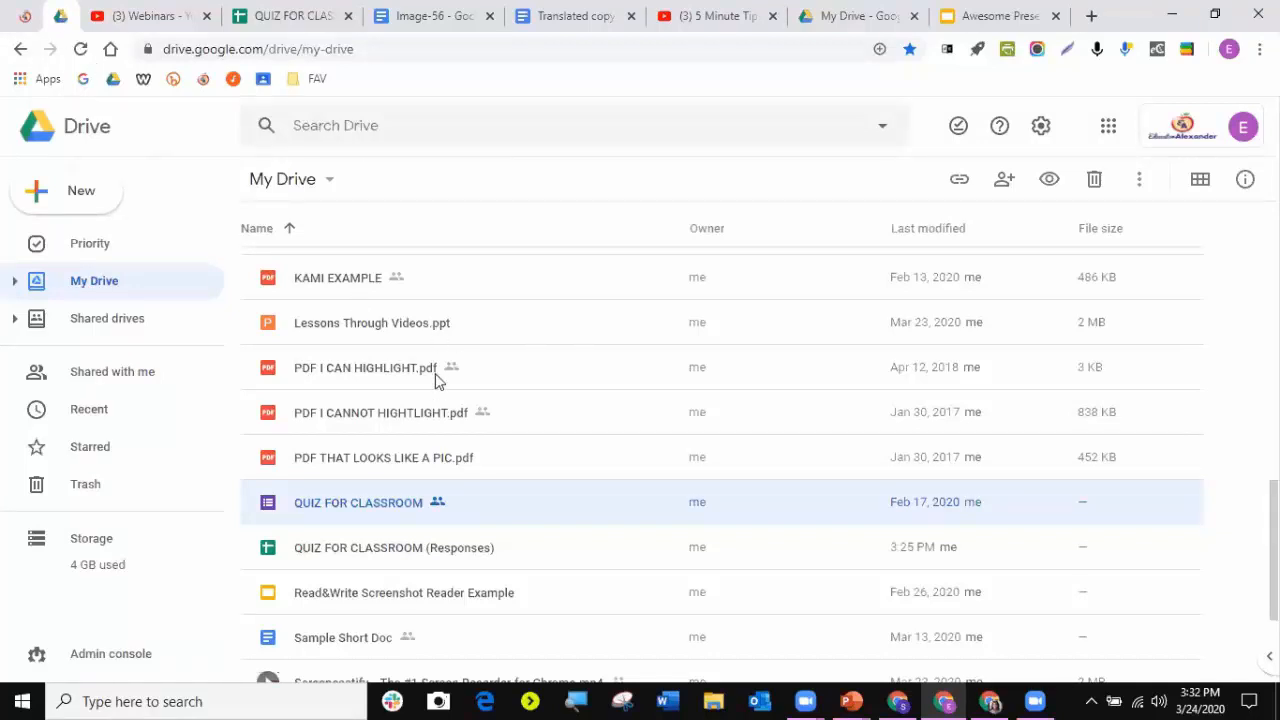
{"action": "double_click", "coordinate": [373, 272]}
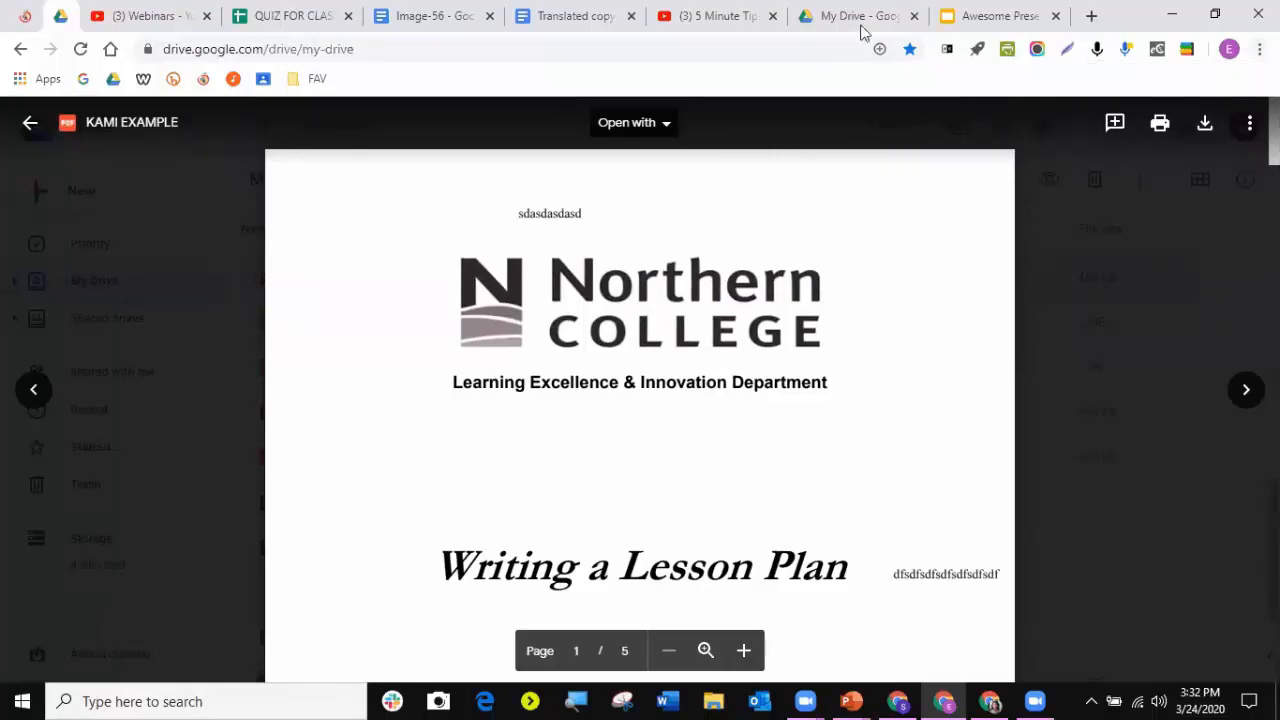
- Return to the Educator Alexander site and open Differentiation Using G Suite from the Google tech tools presentations
{"action": "left_click", "coordinate": [26, 17]}
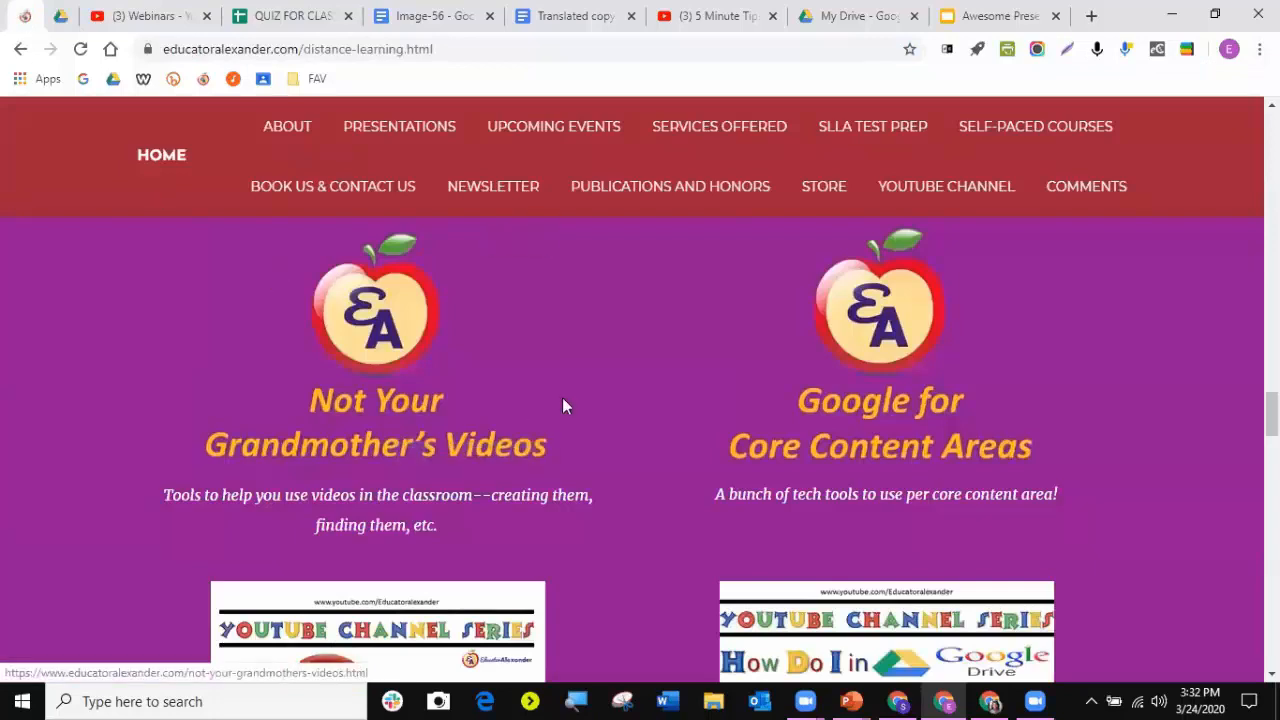
{"action": "mouse_move", "coordinate": [411, 137]}
{"action": "mouse_move", "coordinate": [411, 169]}
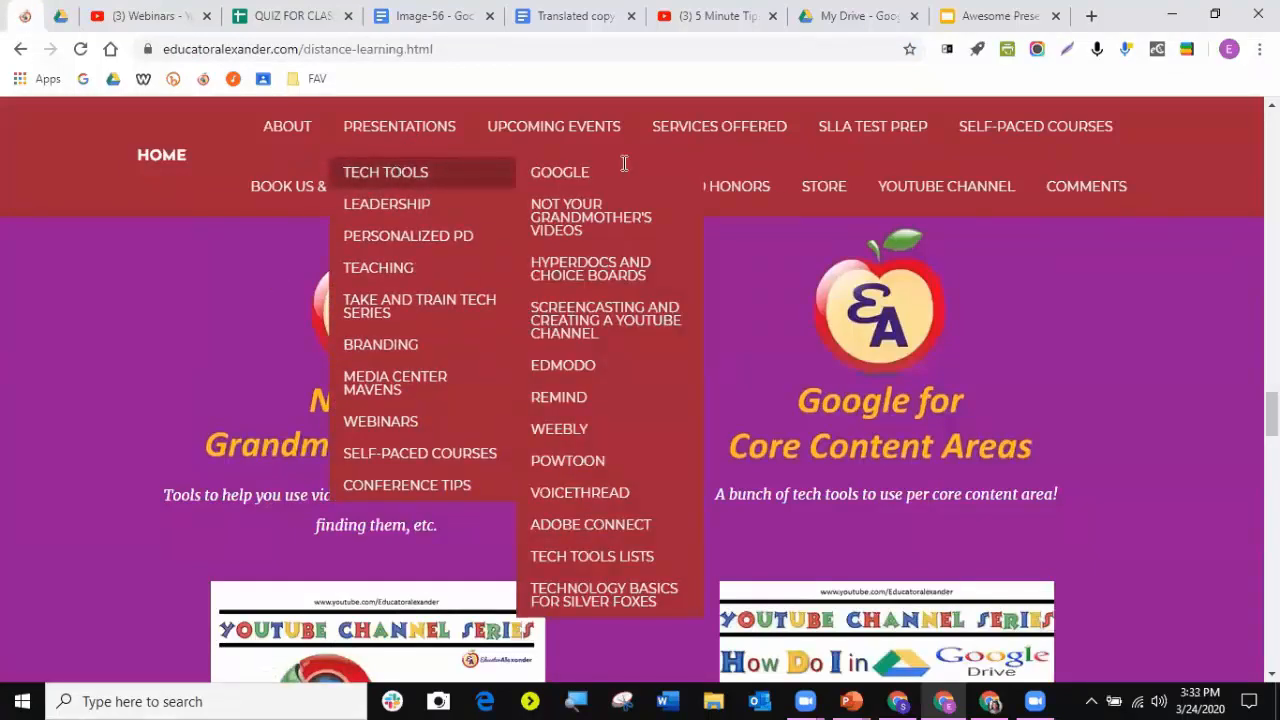
{"action": "mouse_move", "coordinate": [570, 172]}
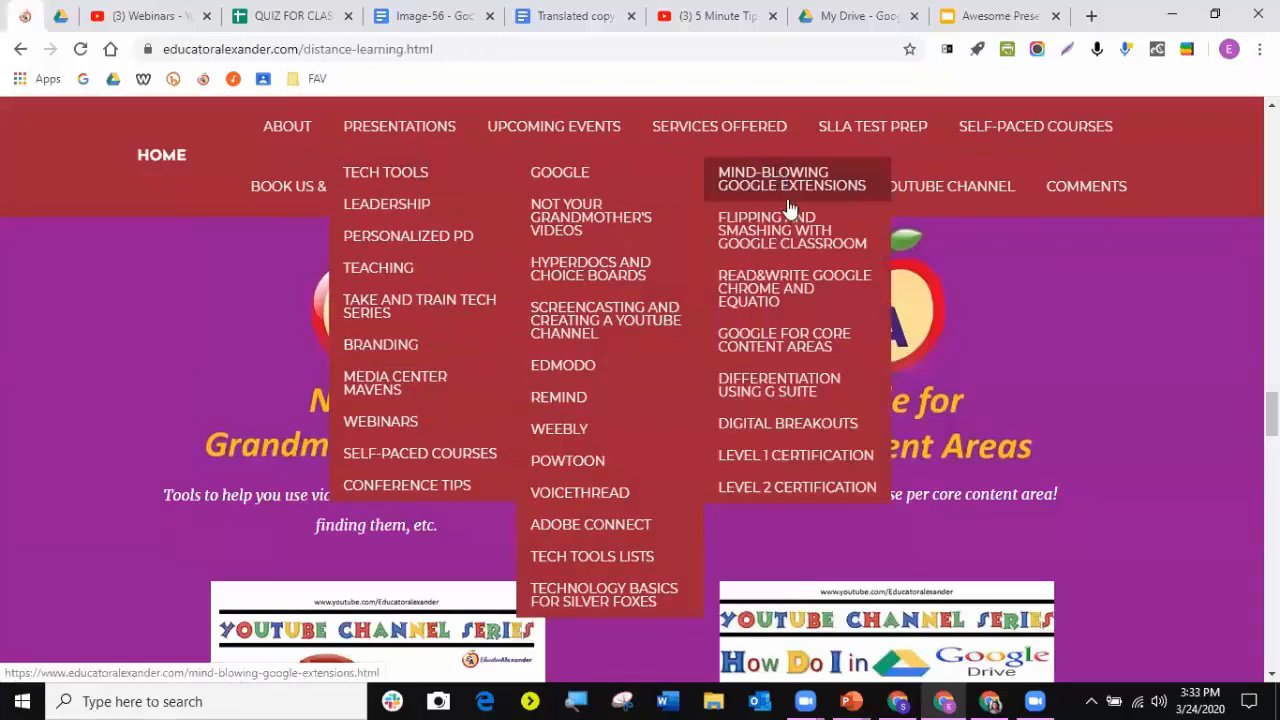
{"action": "left_click", "coordinate": [798, 386]}
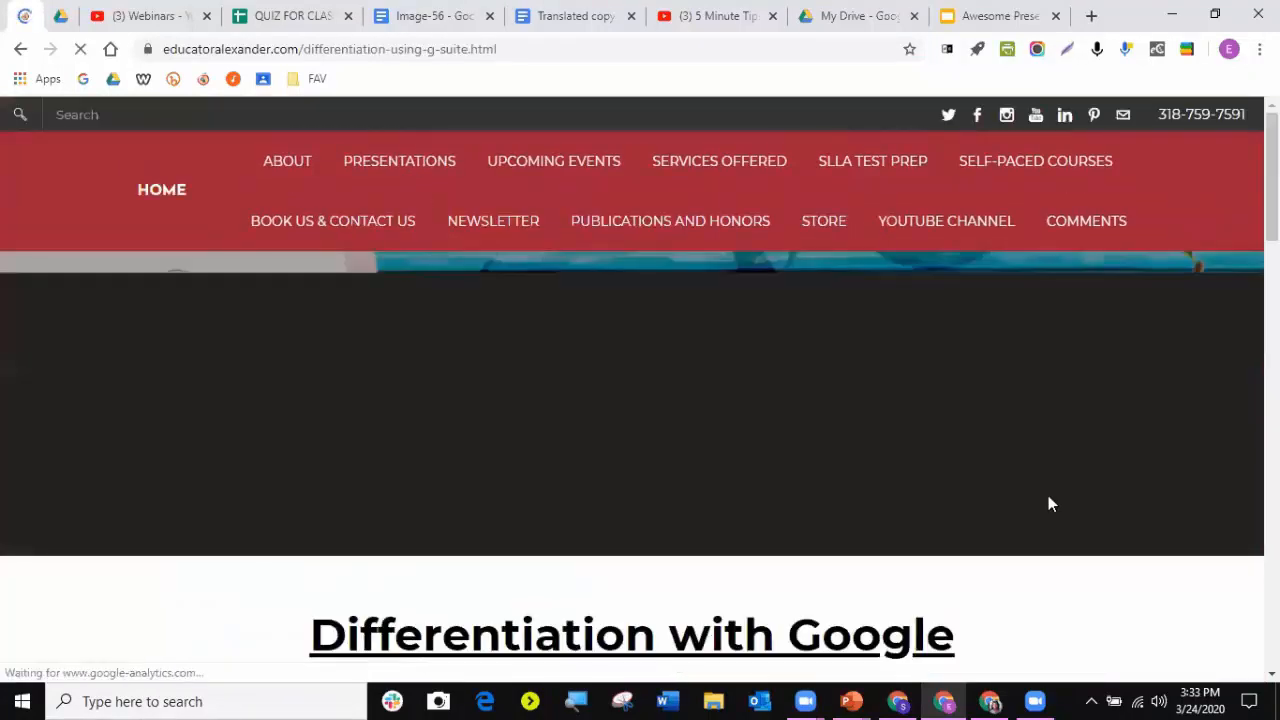
- Examine the Differentiation with Google page's extensions and its tool lists for Slides, Docs, Classroom and Forms
{"action": "scroll", "coordinate": [1048, 503], "scroll_direction": "down", "scroll_amount": 5}
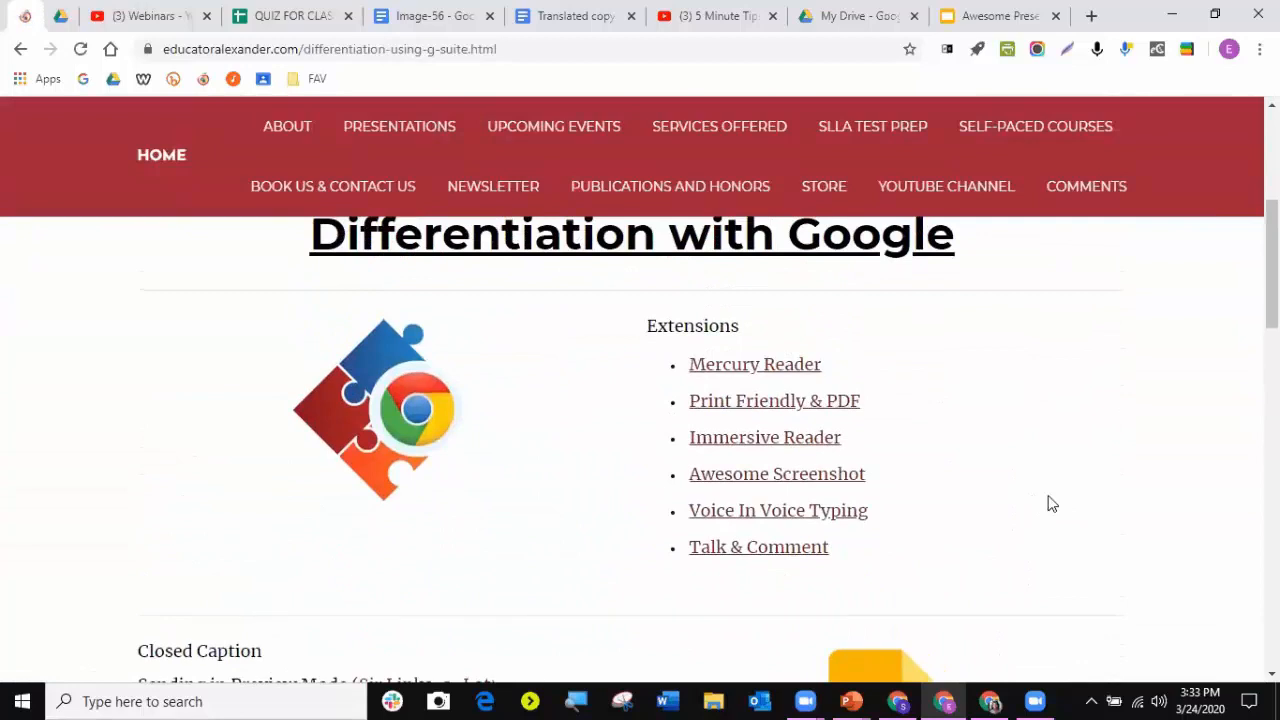
{"action": "scroll", "coordinate": [1050, 503], "scroll_direction": "down", "scroll_amount": 5}
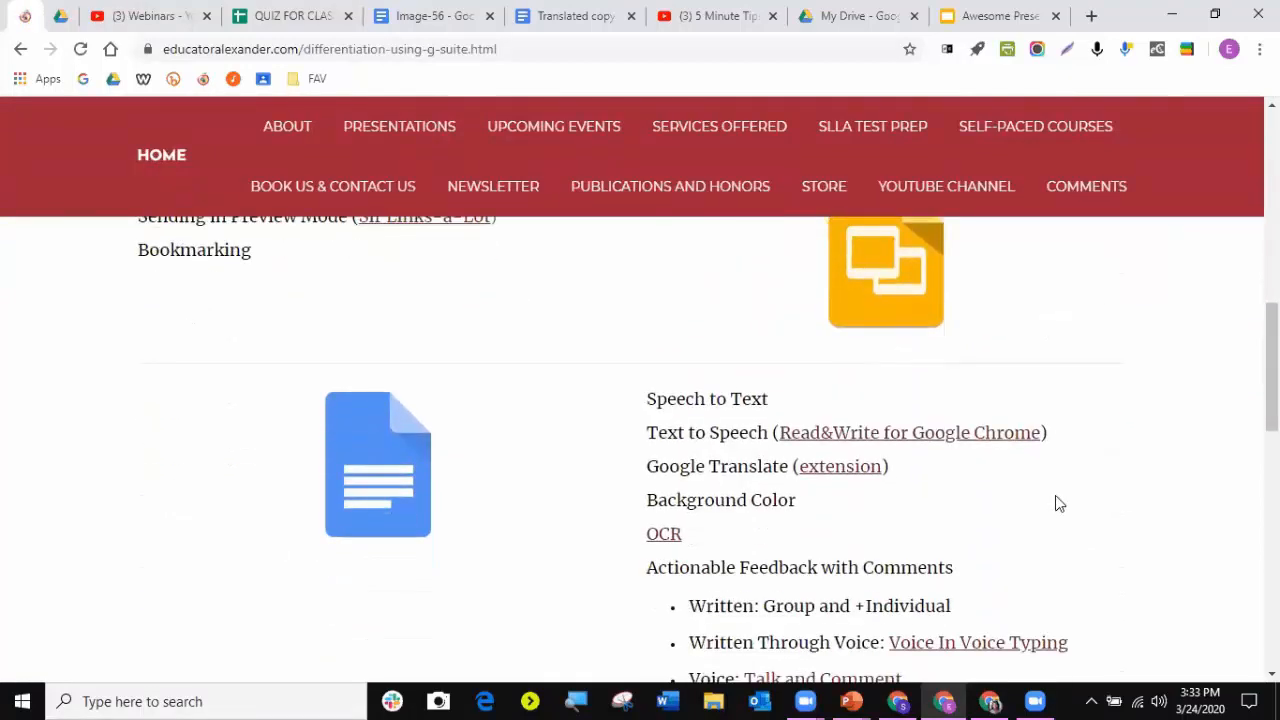
{"action": "scroll", "coordinate": [1055, 495], "scroll_direction": "down", "scroll_amount": 2}
{"action": "scroll", "coordinate": [1055, 495], "scroll_direction": "up", "scroll_amount": 1}
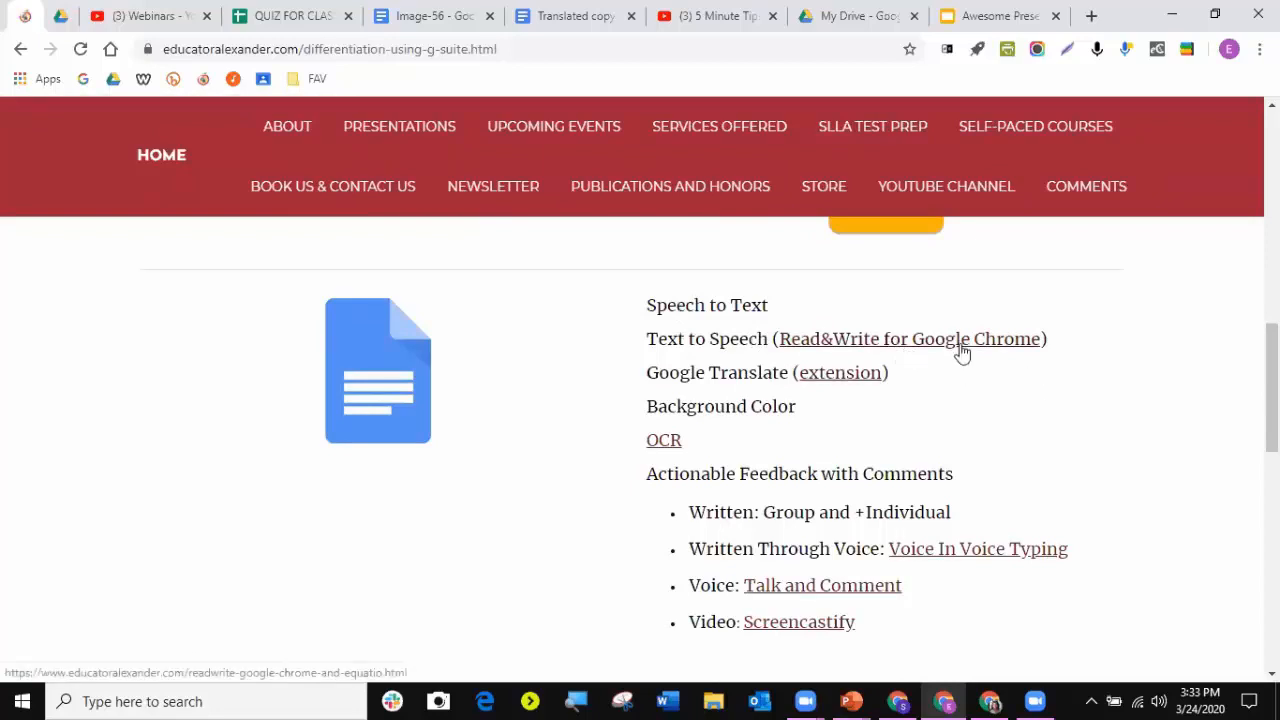
{"action": "scroll", "coordinate": [960, 350], "scroll_direction": "down", "scroll_amount": 5}
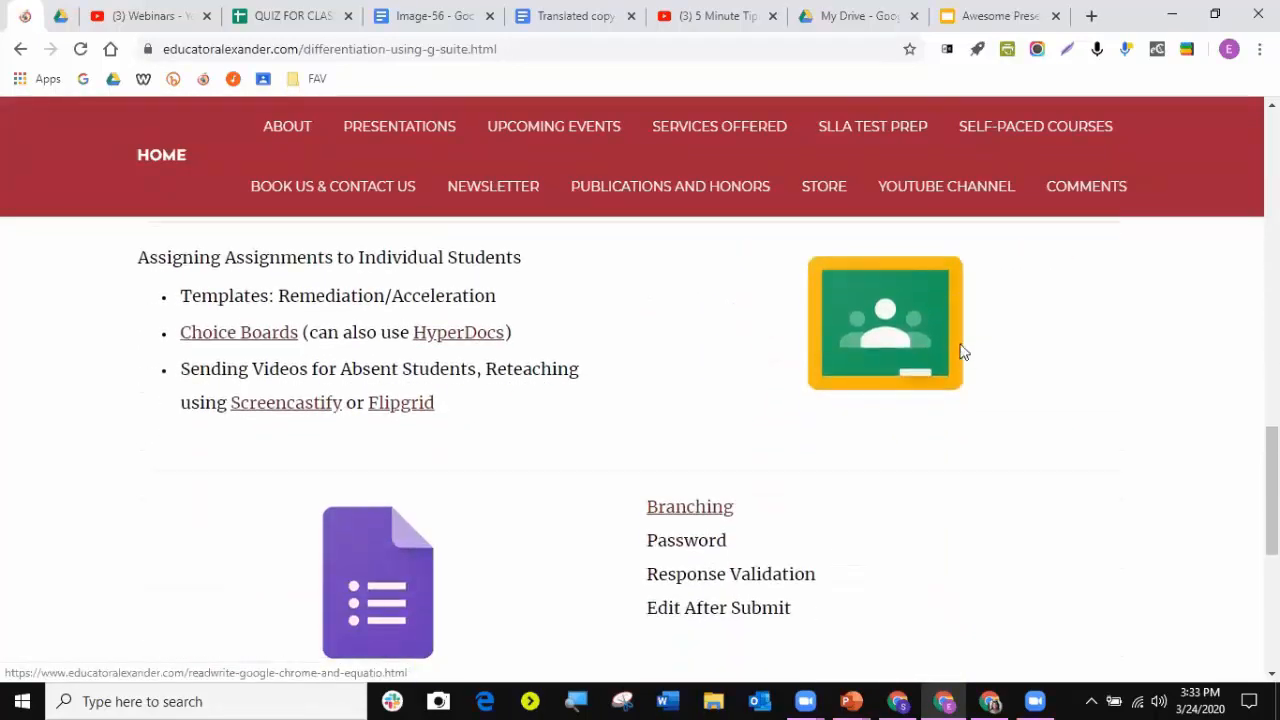
{"action": "scroll", "coordinate": [958, 351], "scroll_direction": "down", "scroll_amount": 1}
{"action": "scroll", "coordinate": [958, 351], "scroll_direction": "down", "scroll_amount": 2}
{"action": "scroll", "coordinate": [958, 351], "scroll_direction": "up", "scroll_amount": 4}
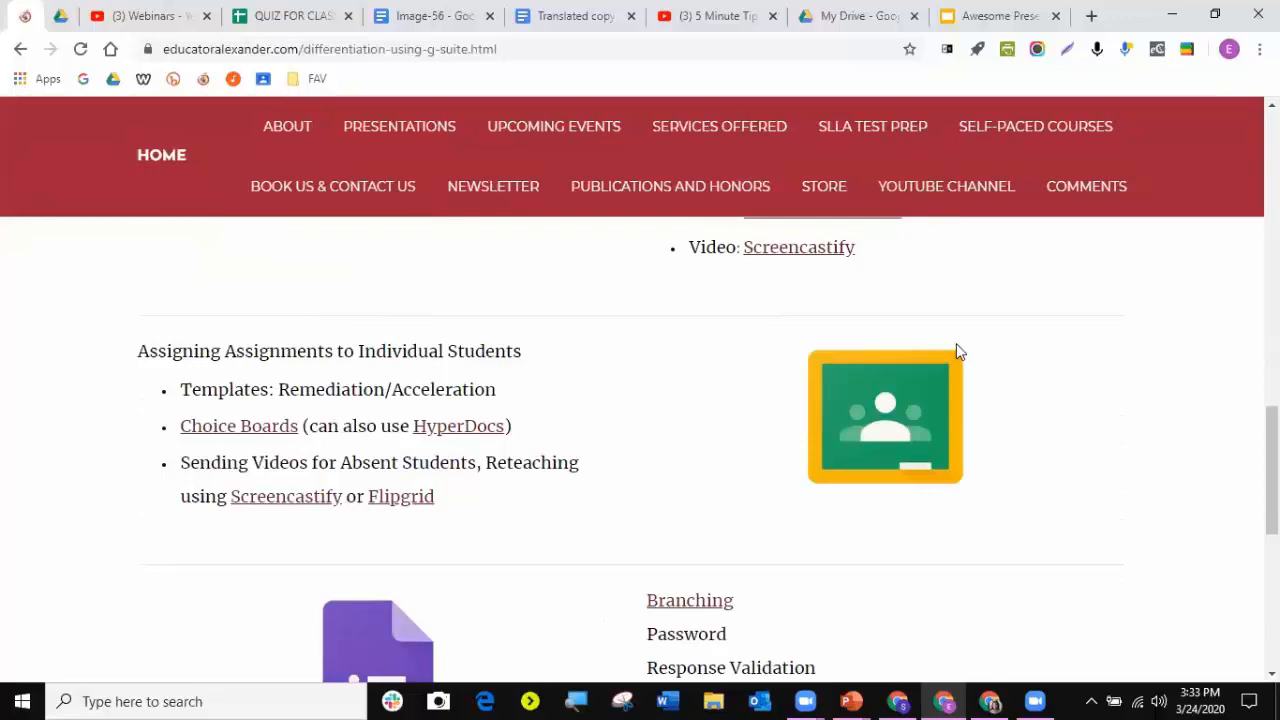
{"action": "scroll", "coordinate": [956, 351], "scroll_direction": "up", "scroll_amount": 8}
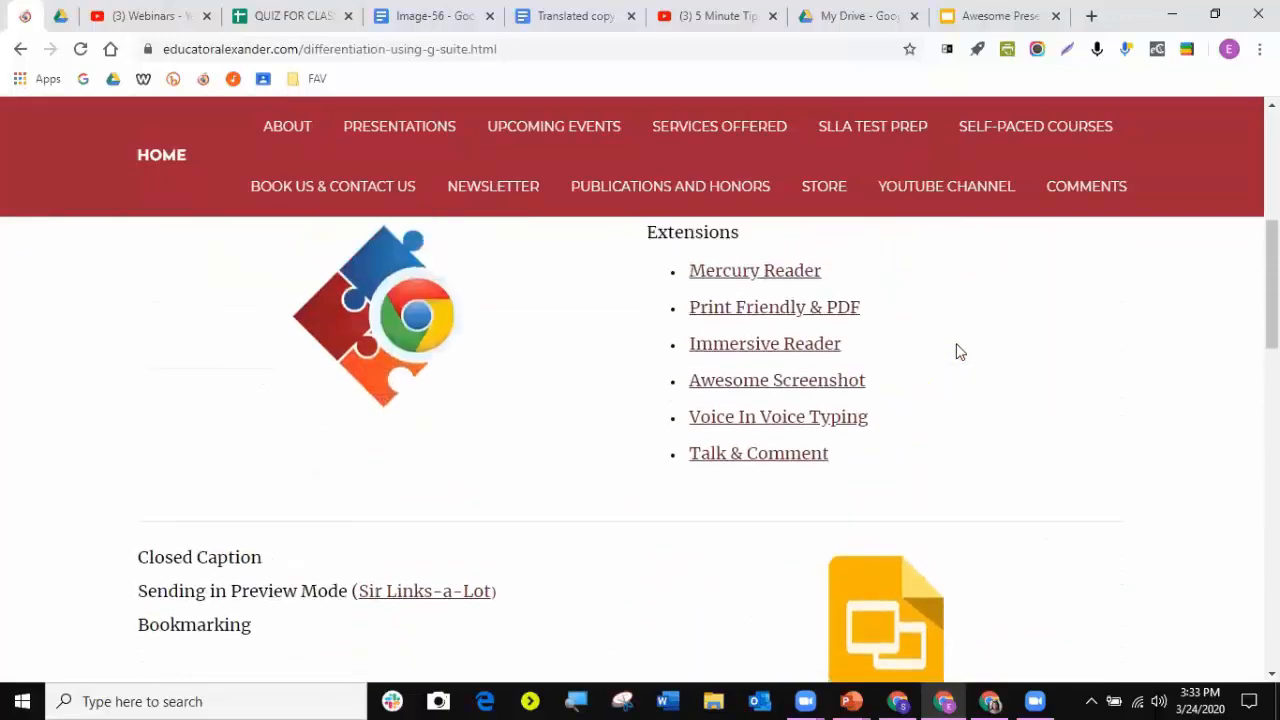
{"action": "scroll", "coordinate": [958, 351], "scroll_direction": "up", "scroll_amount": 1}
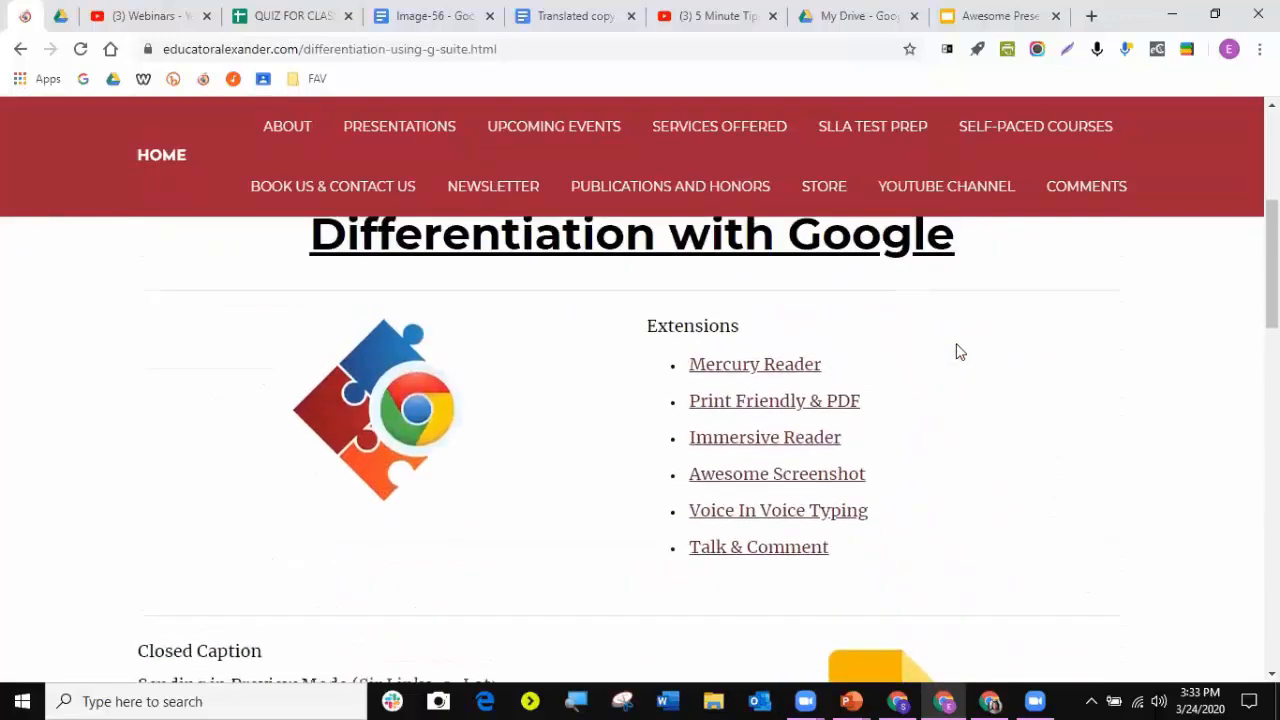
{"action": "scroll", "coordinate": [958, 351], "scroll_direction": "up", "scroll_amount": 5}
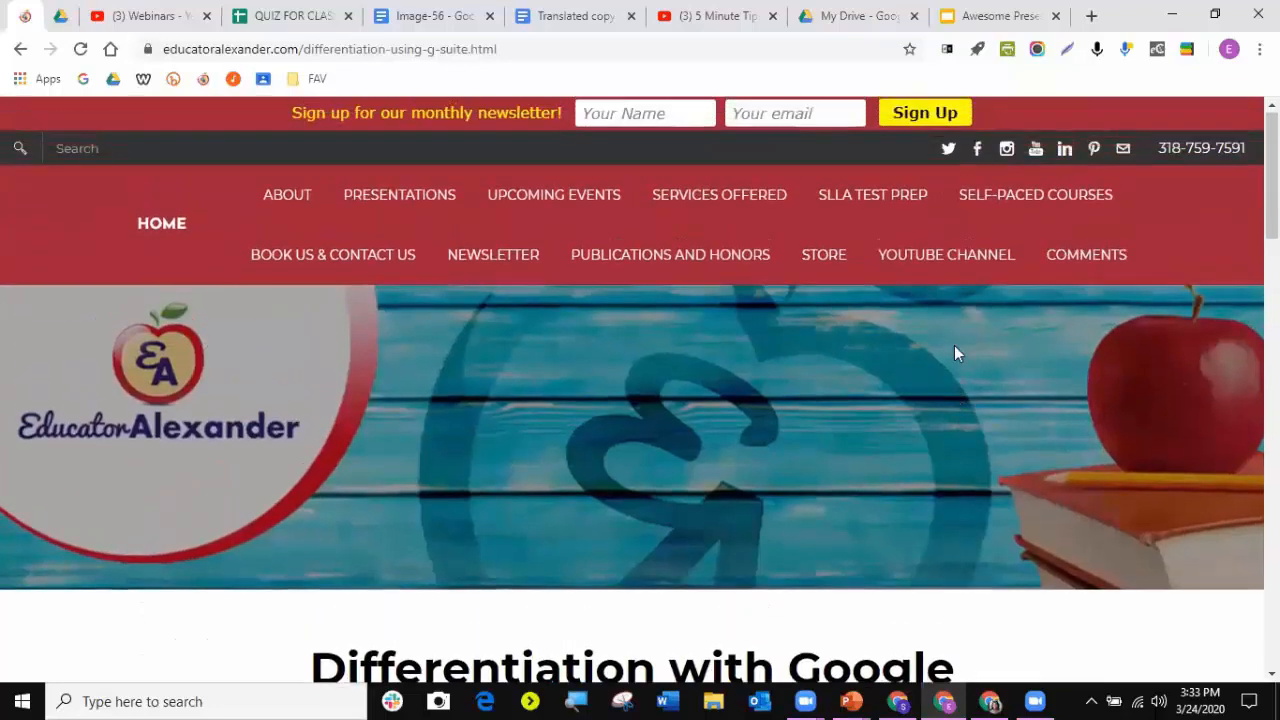
- Open the Mind-Blowing Google Extensions page from the Google tech tools presentations
{"action": "mouse_move", "coordinate": [414, 209]}
{"action": "mouse_move", "coordinate": [414, 243]}
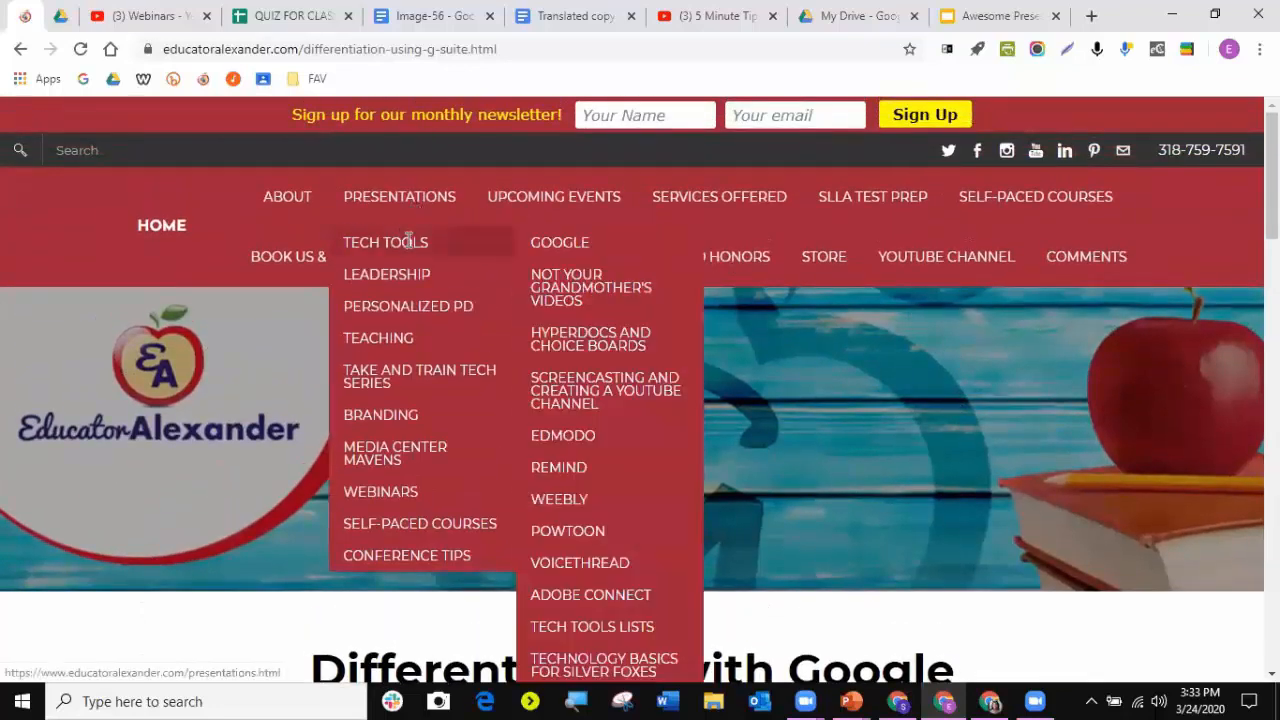
{"action": "mouse_move", "coordinate": [628, 257]}
{"action": "left_click", "coordinate": [790, 247]}
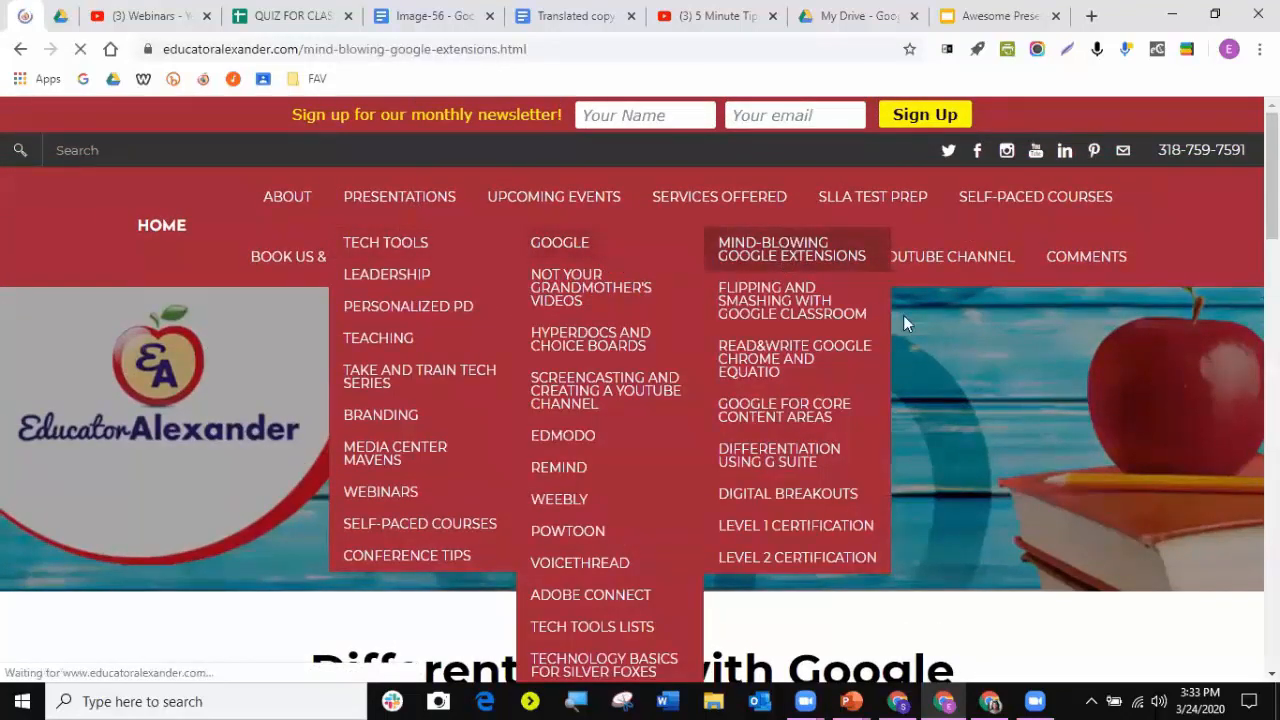
- Find Kami - PDF and Document Markup in the extensions list and open its Chrome Web Store page
{"action": "scroll", "coordinate": [939, 473], "scroll_direction": "down", "scroll_amount": 8}
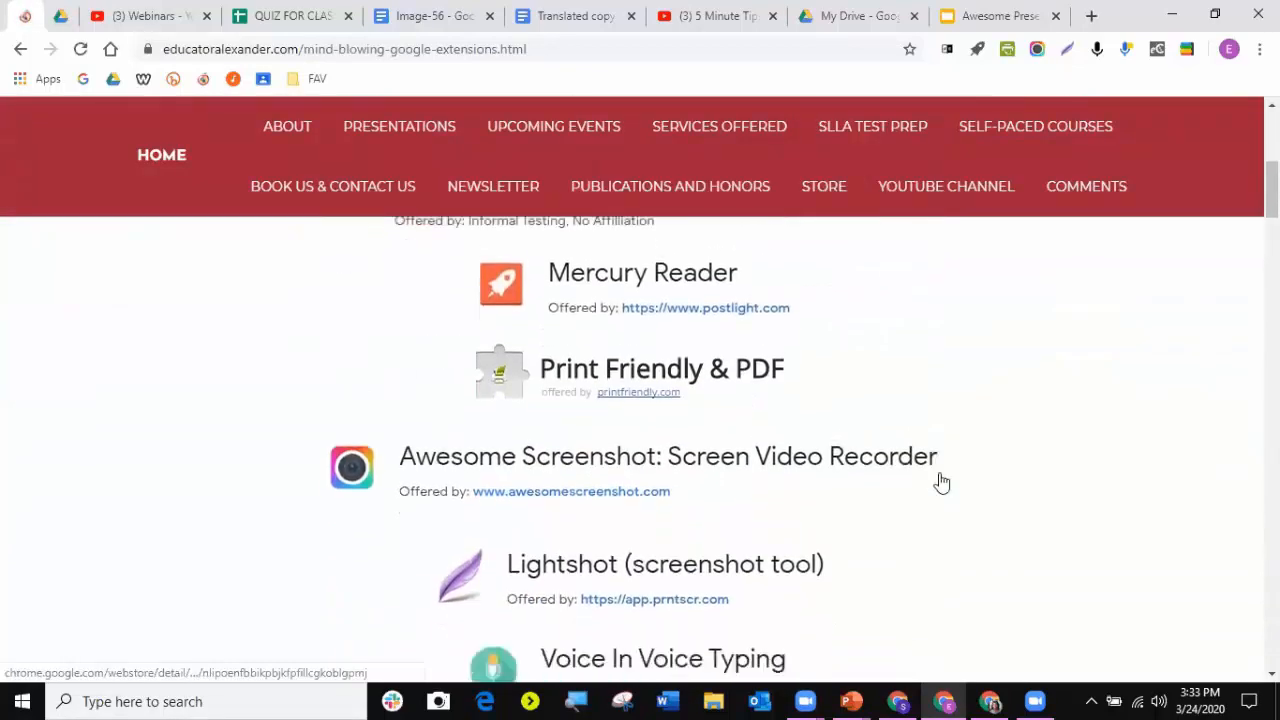
{"action": "scroll", "coordinate": [940, 480], "scroll_direction": "down", "scroll_amount": 7}
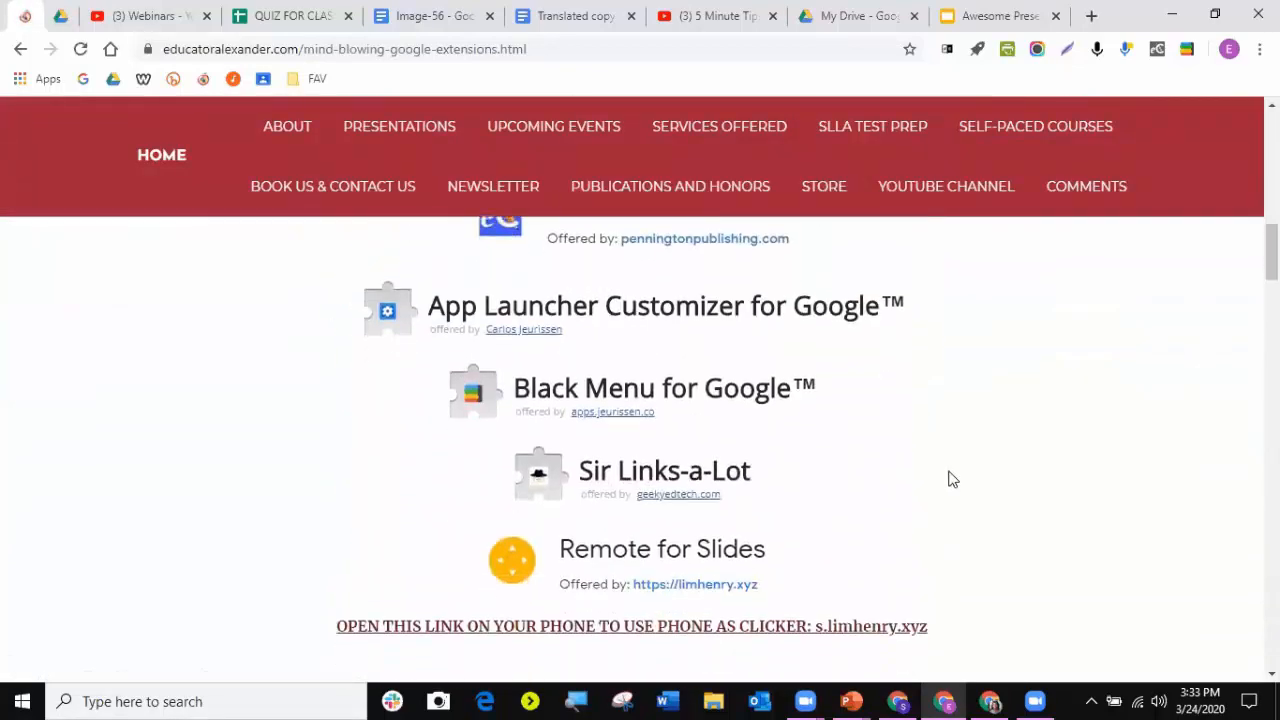
{"action": "scroll", "coordinate": [952, 479], "scroll_direction": "down", "scroll_amount": 8}
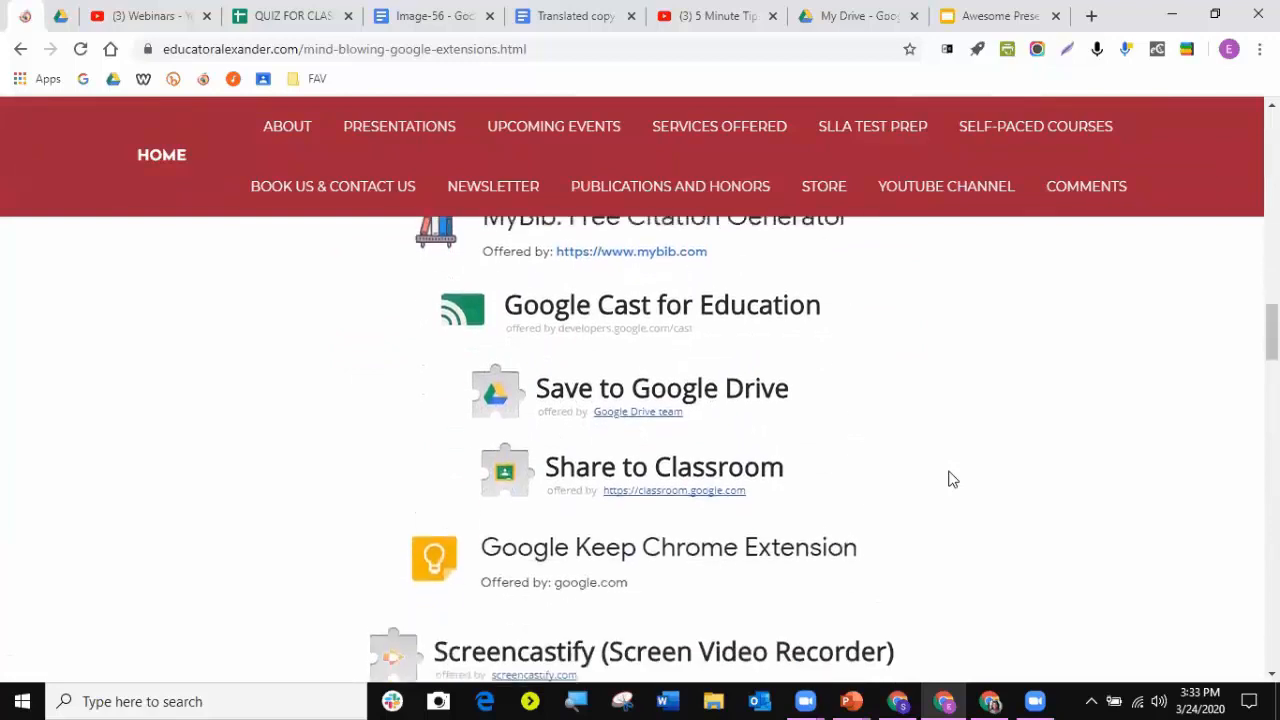
{"action": "scroll", "coordinate": [952, 479], "scroll_direction": "down", "scroll_amount": 8}
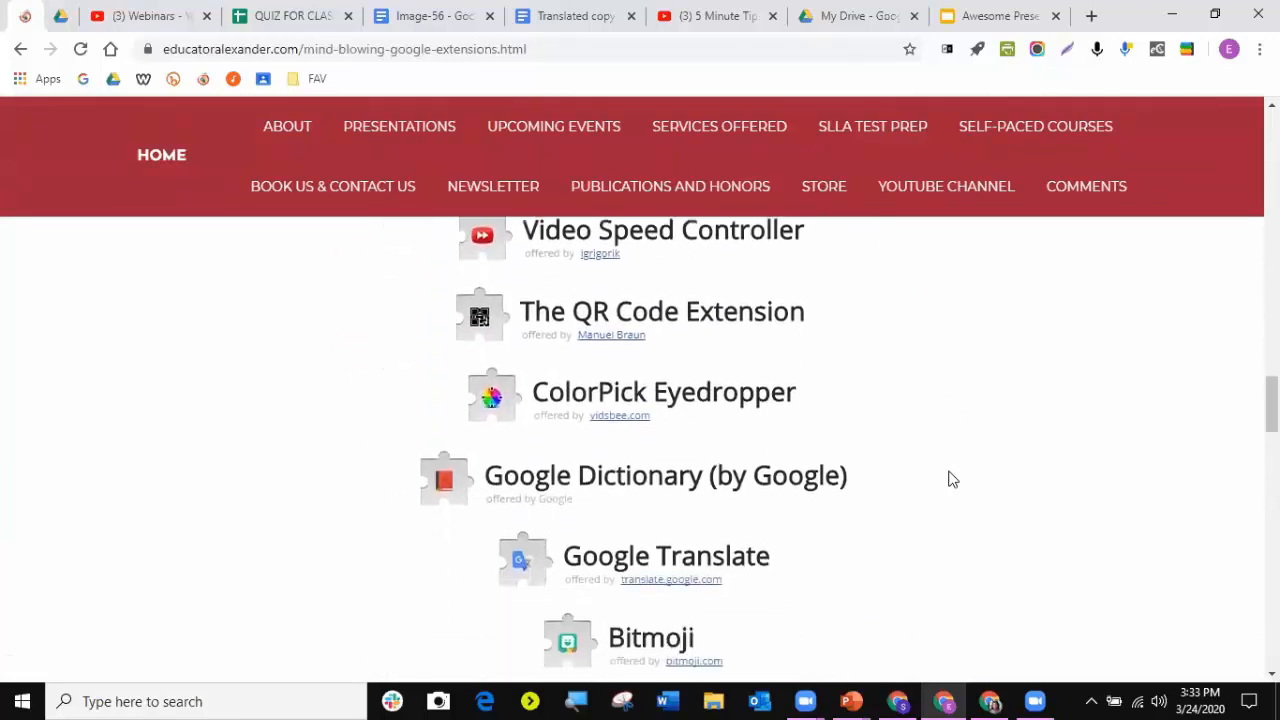
{"action": "scroll", "coordinate": [952, 479], "scroll_direction": "down", "scroll_amount": 8}
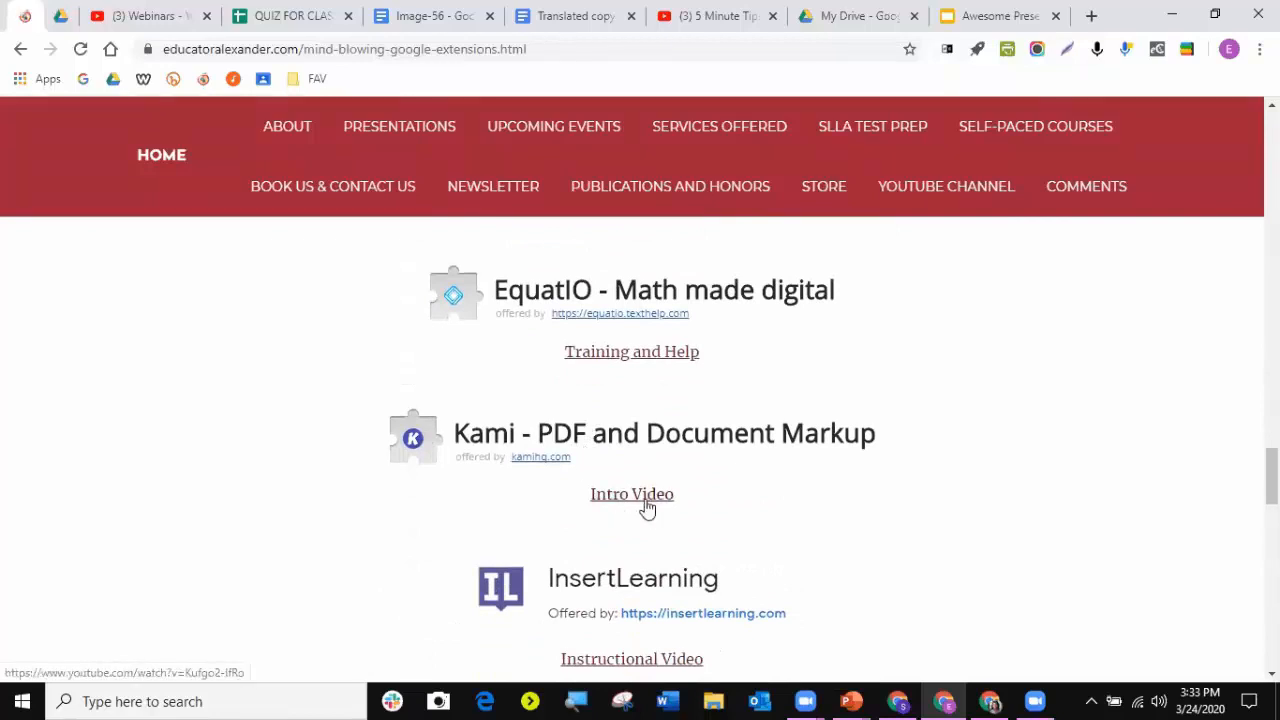
{"action": "left_click", "coordinate": [575, 442]}
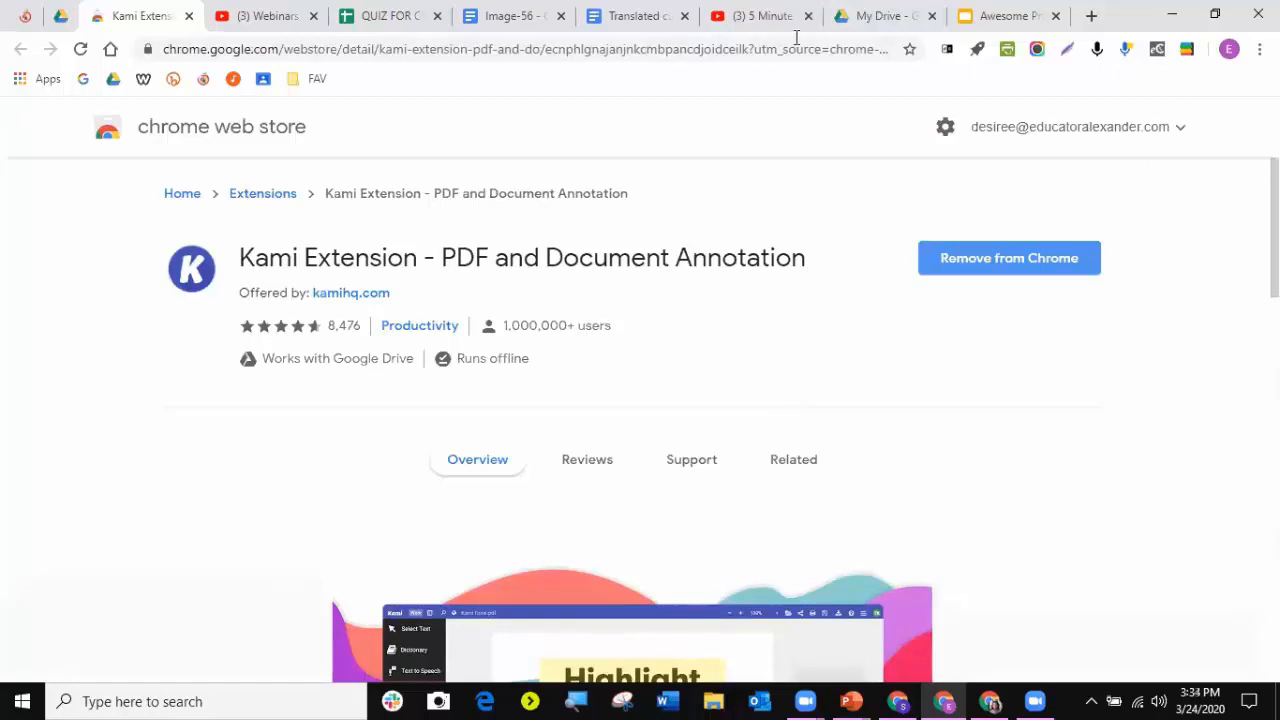
- Open the previewed KAMI EXAMPLE PDF in Drive with Annotate with Kami, and close the Kami store and YouTube Webinars pages
{"action": "left_click", "coordinate": [861, 17]}
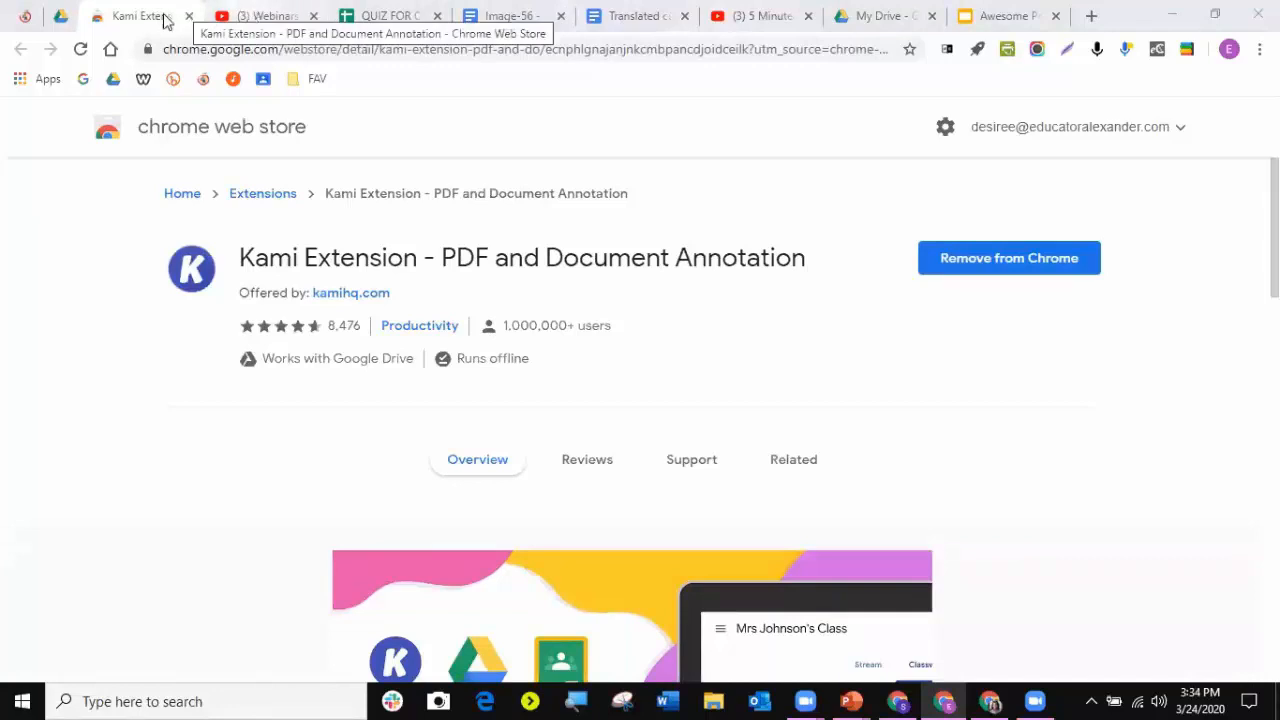
{"action": "left_click", "coordinate": [68, 18]}
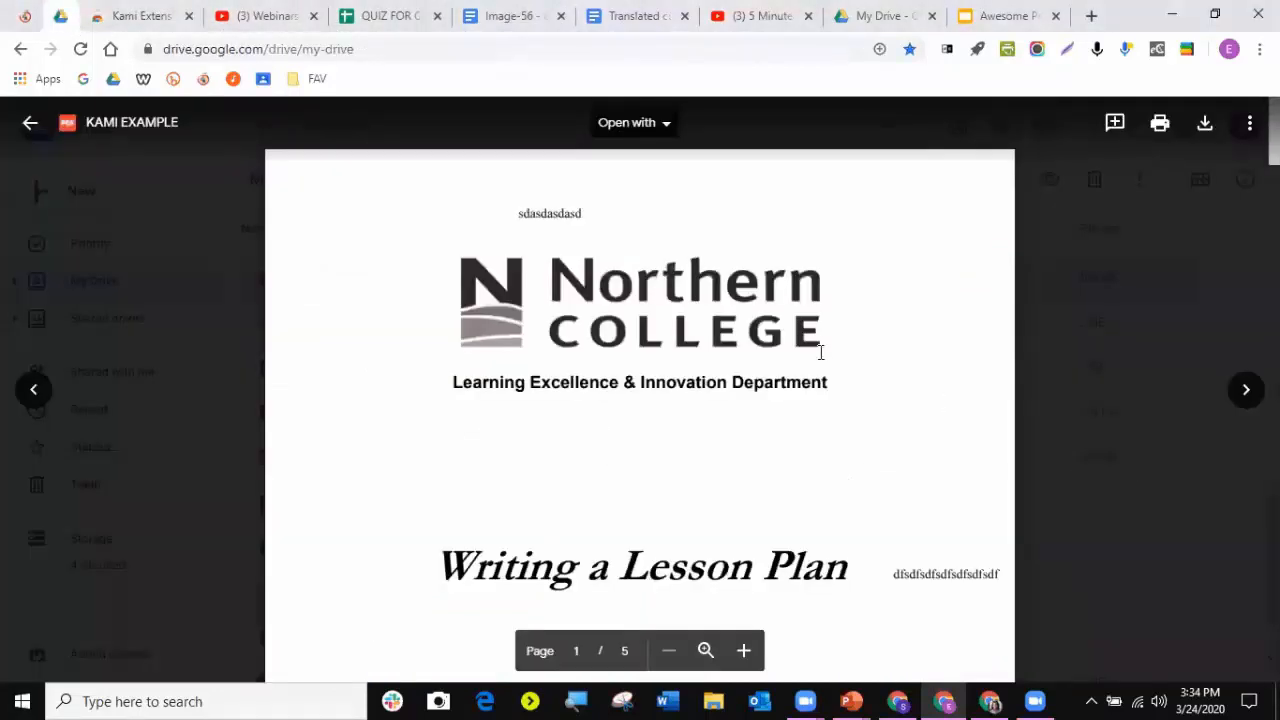
{"action": "left_click", "coordinate": [634, 128]}
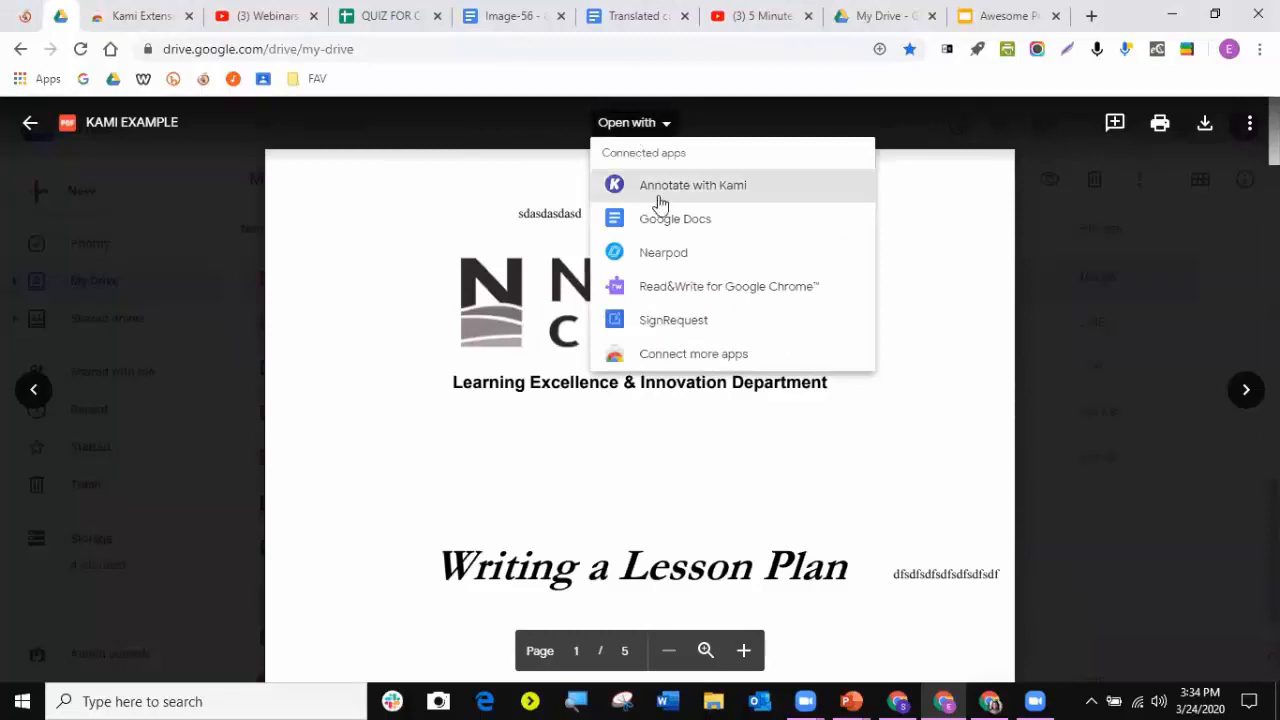
{"action": "left_click", "coordinate": [739, 195]}
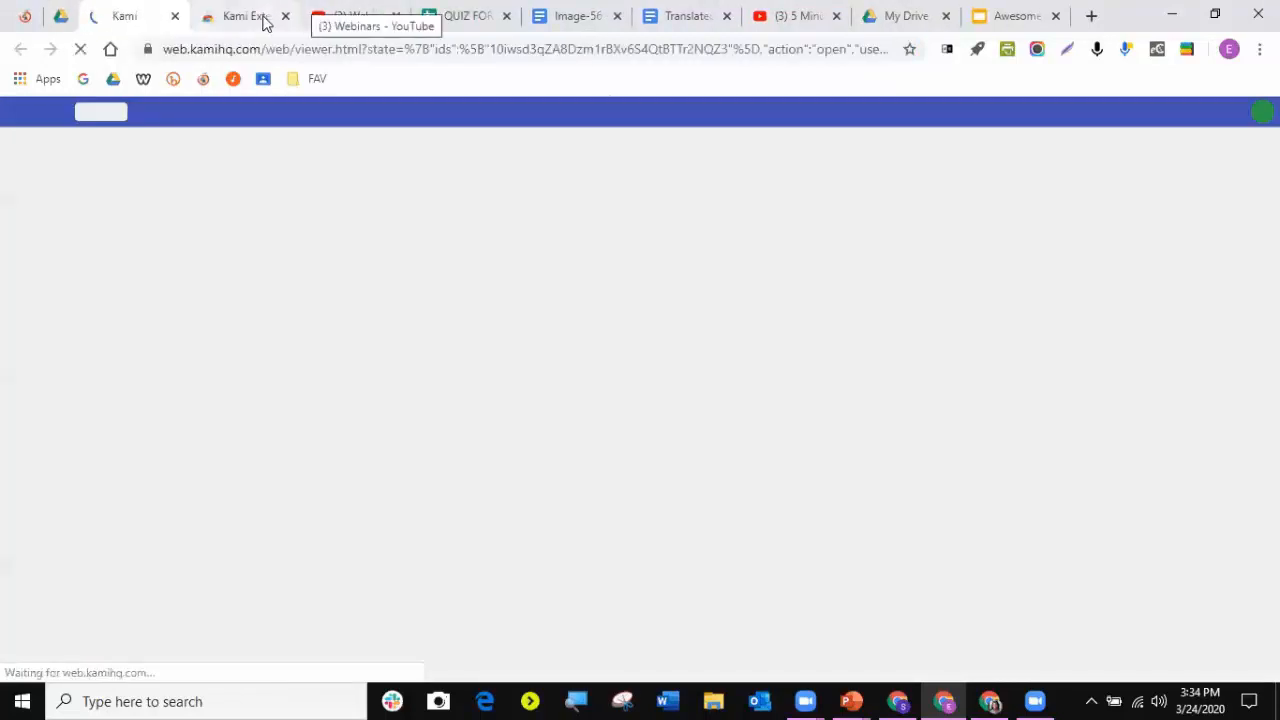
{"action": "left_click", "coordinate": [285, 16]}
{"action": "left_click", "coordinate": [285, 16]}
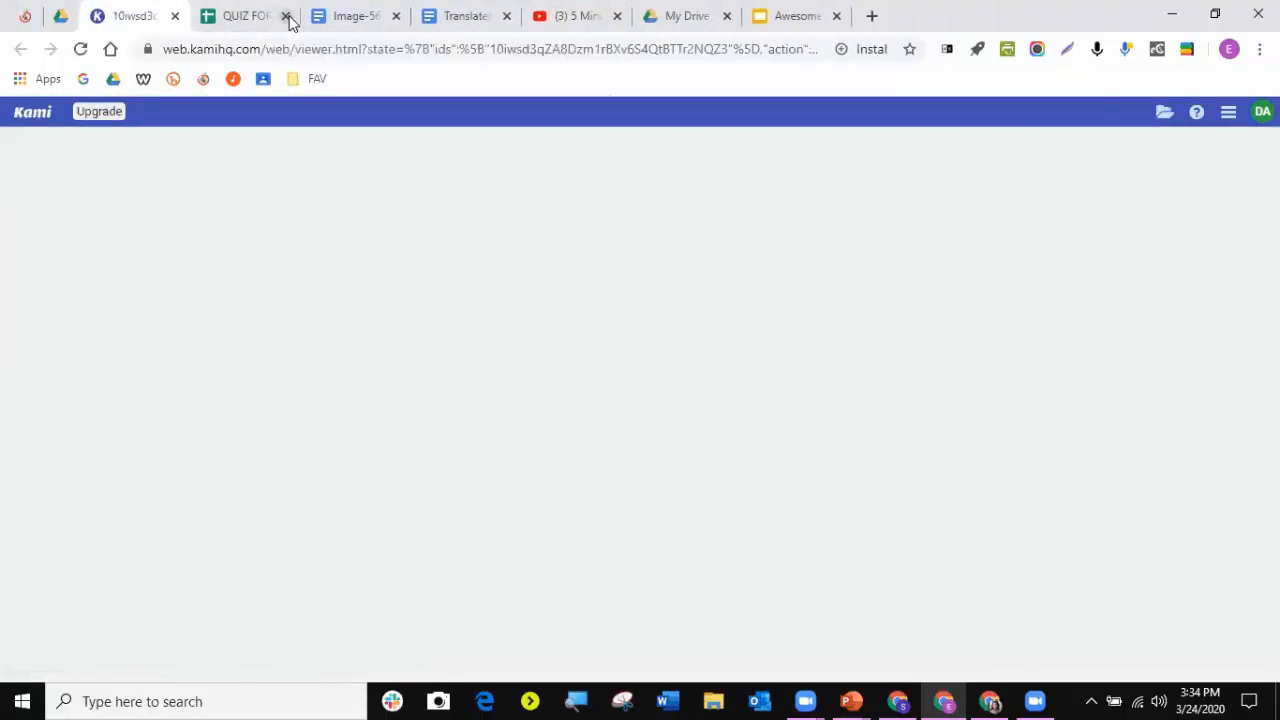
- Close the leftover quiz, document, YouTube, My Drive and Slides pages so that KAMI EXAMPLE stays open
{"action": "left_click", "coordinate": [285, 16]}
{"action": "left_click", "coordinate": [285, 16]}
{"action": "left_click", "coordinate": [285, 16]}
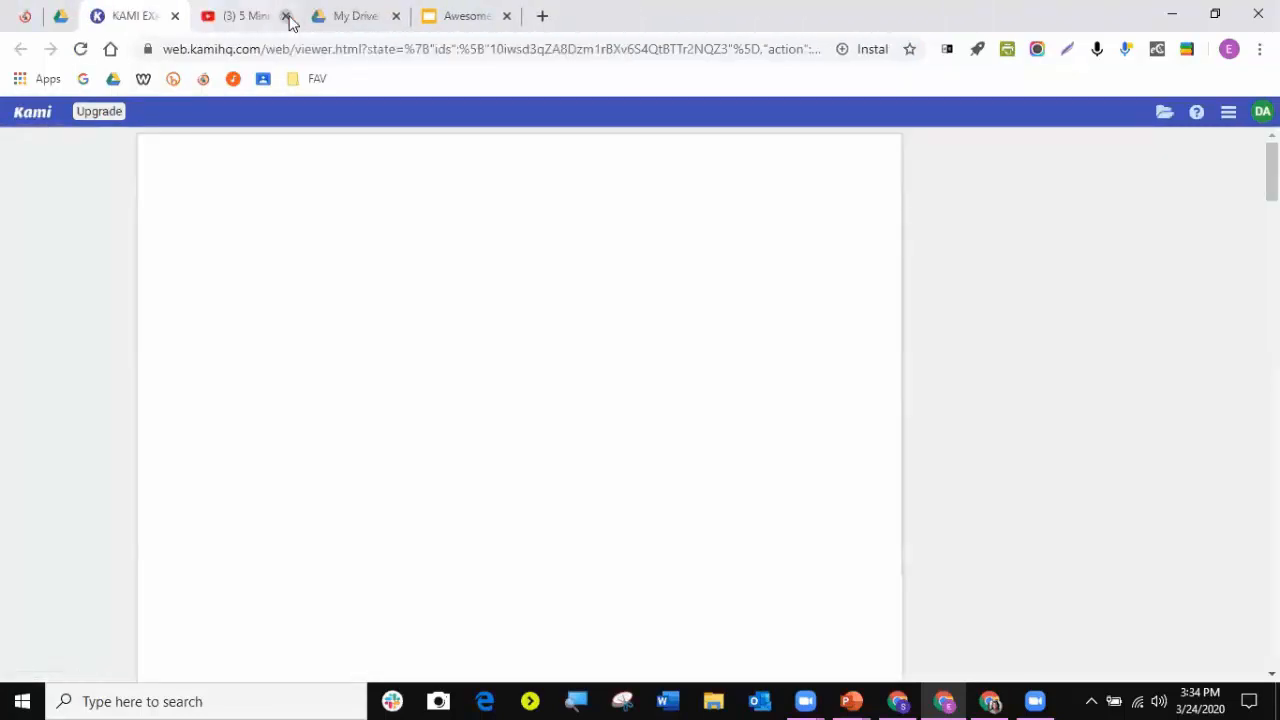
{"action": "left_click", "coordinate": [285, 16]}
{"action": "left_click", "coordinate": [285, 16]}
{"action": "left_click", "coordinate": [285, 16]}
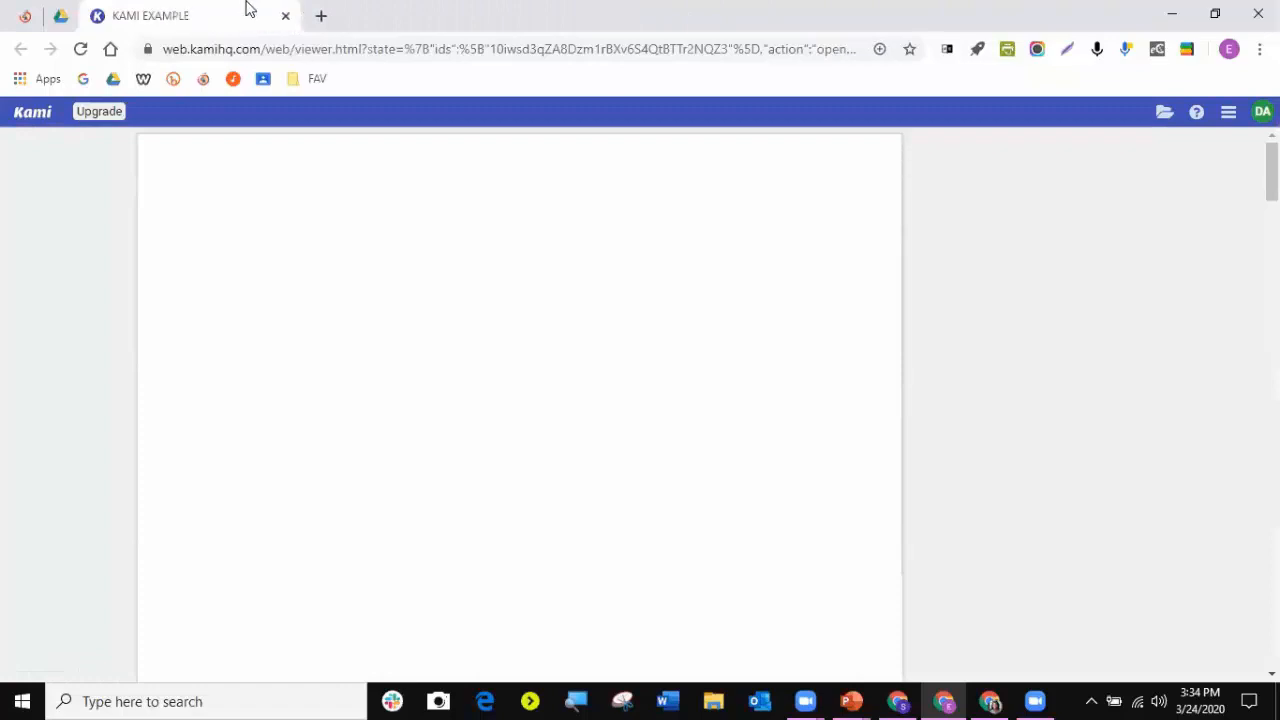
- Open Google Classroom on a new page and show the Classwork of the 3rd Period English class
{"action": "left_click", "coordinate": [320, 15]}
{"action": "left_click", "coordinate": [268, 80]}
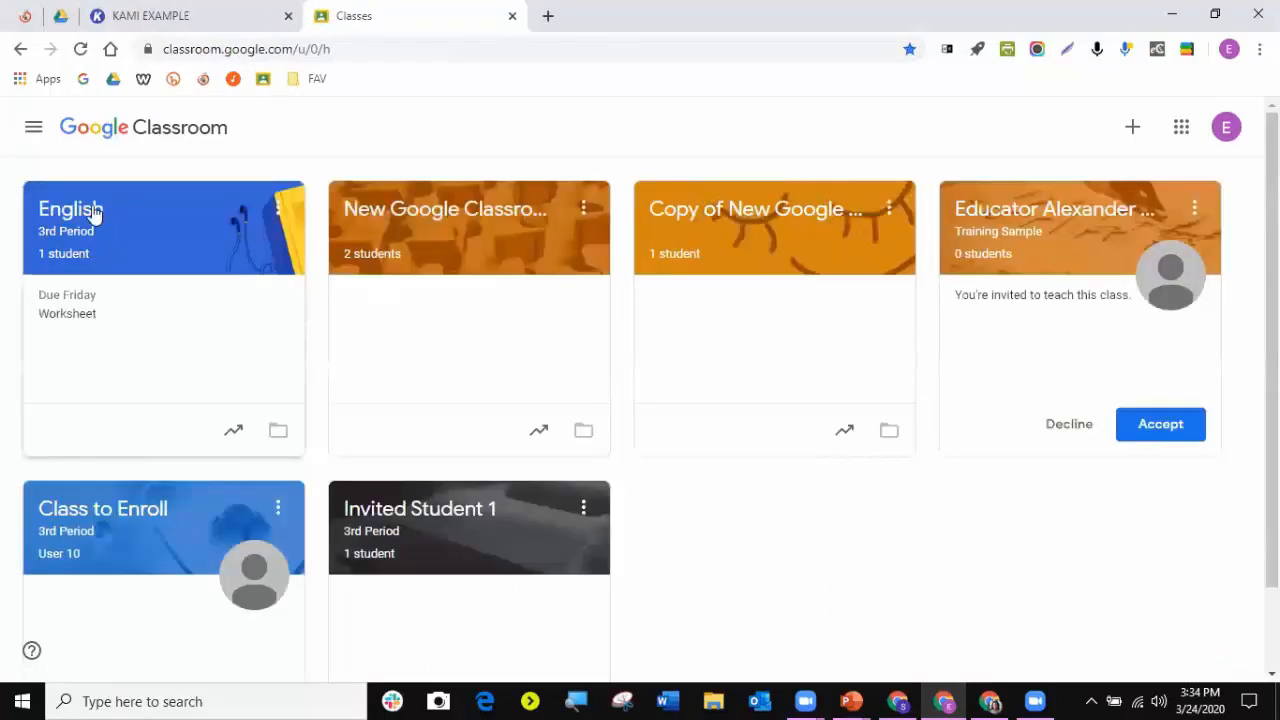
{"action": "left_click", "coordinate": [93, 213]}
{"action": "left_click", "coordinate": [598, 130]}
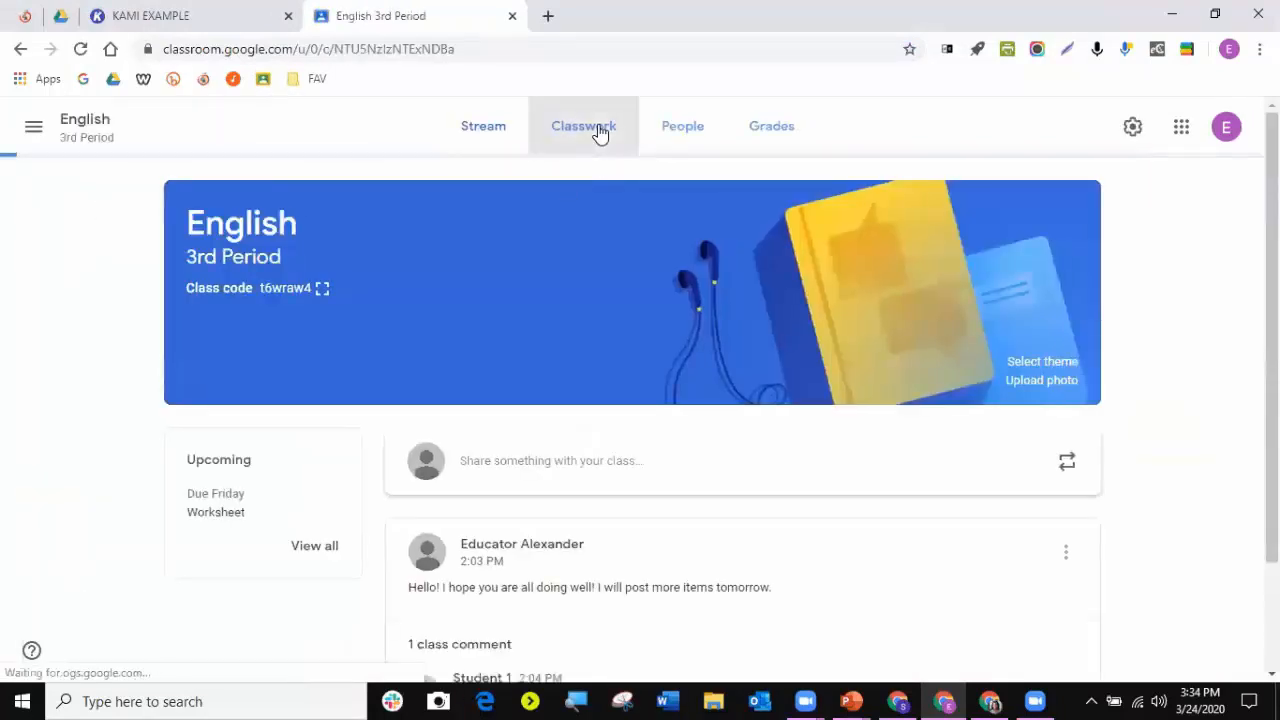
- Try to create a Kami assignment in the English class, dismiss the upgrade offer and close Classroom
{"action": "left_click", "coordinate": [323, 194]}
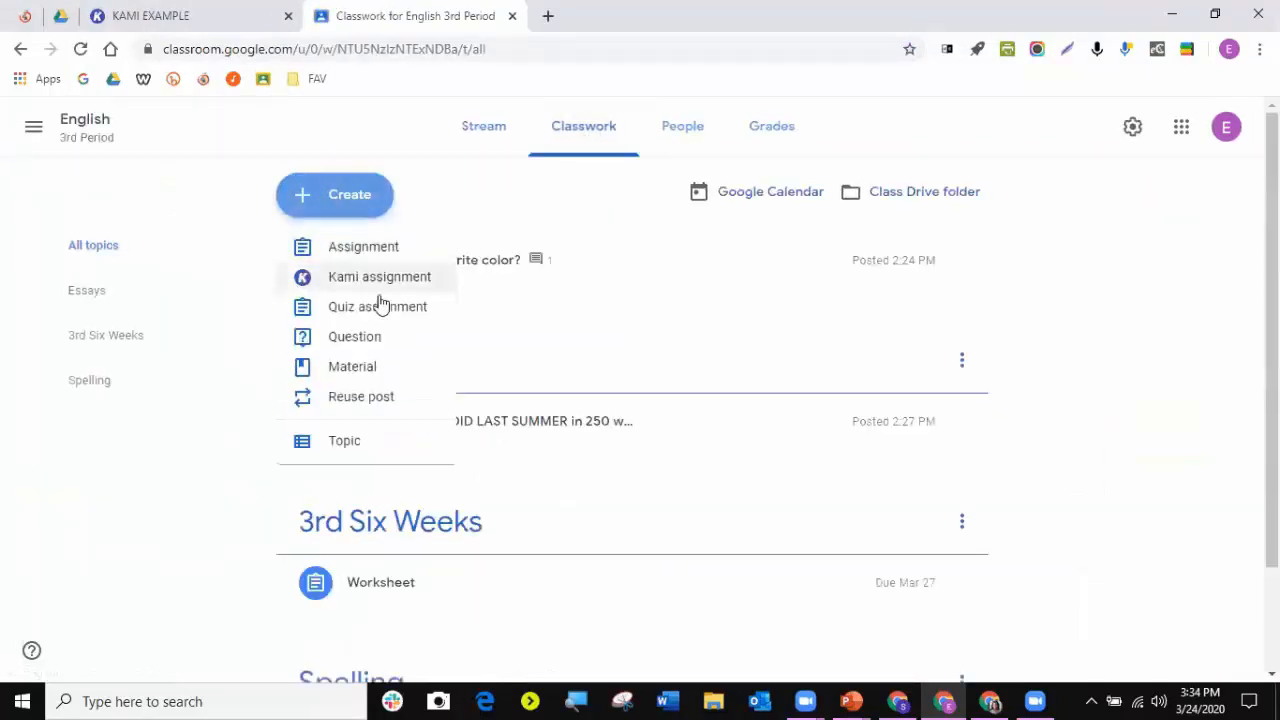
{"action": "left_click", "coordinate": [388, 279]}
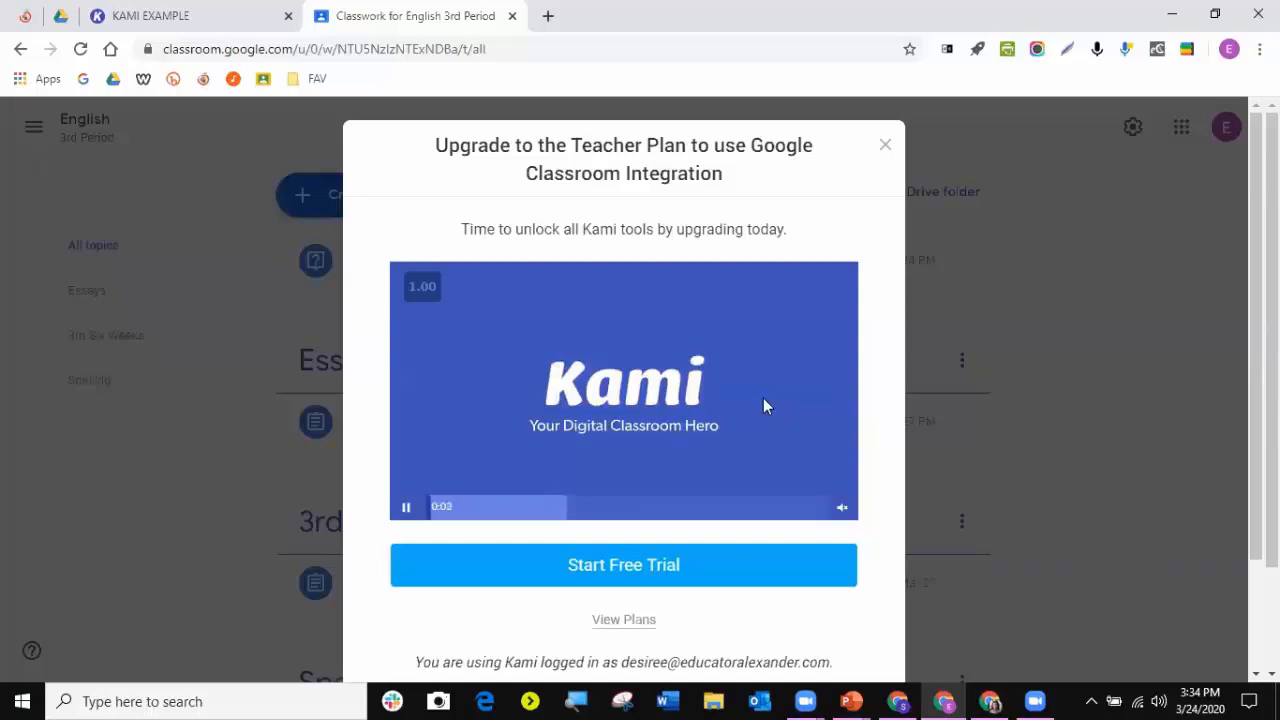
{"action": "left_click", "coordinate": [885, 146]}
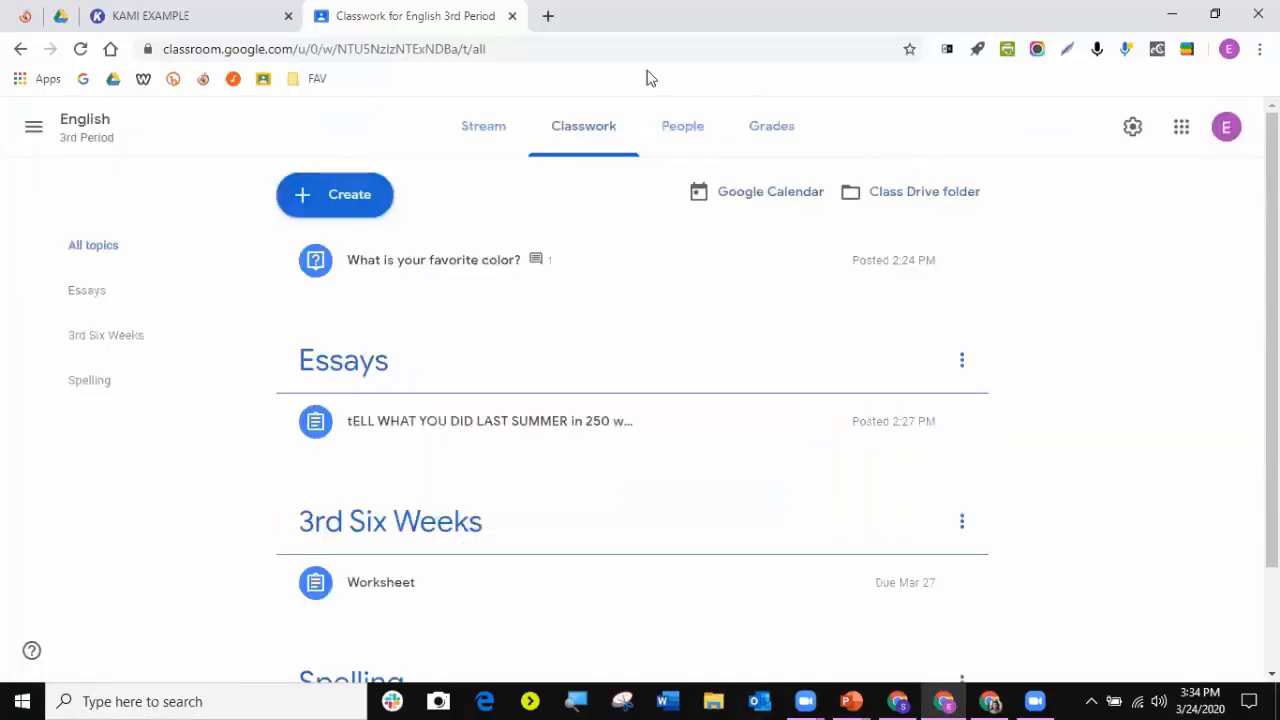
{"action": "left_click", "coordinate": [511, 16]}
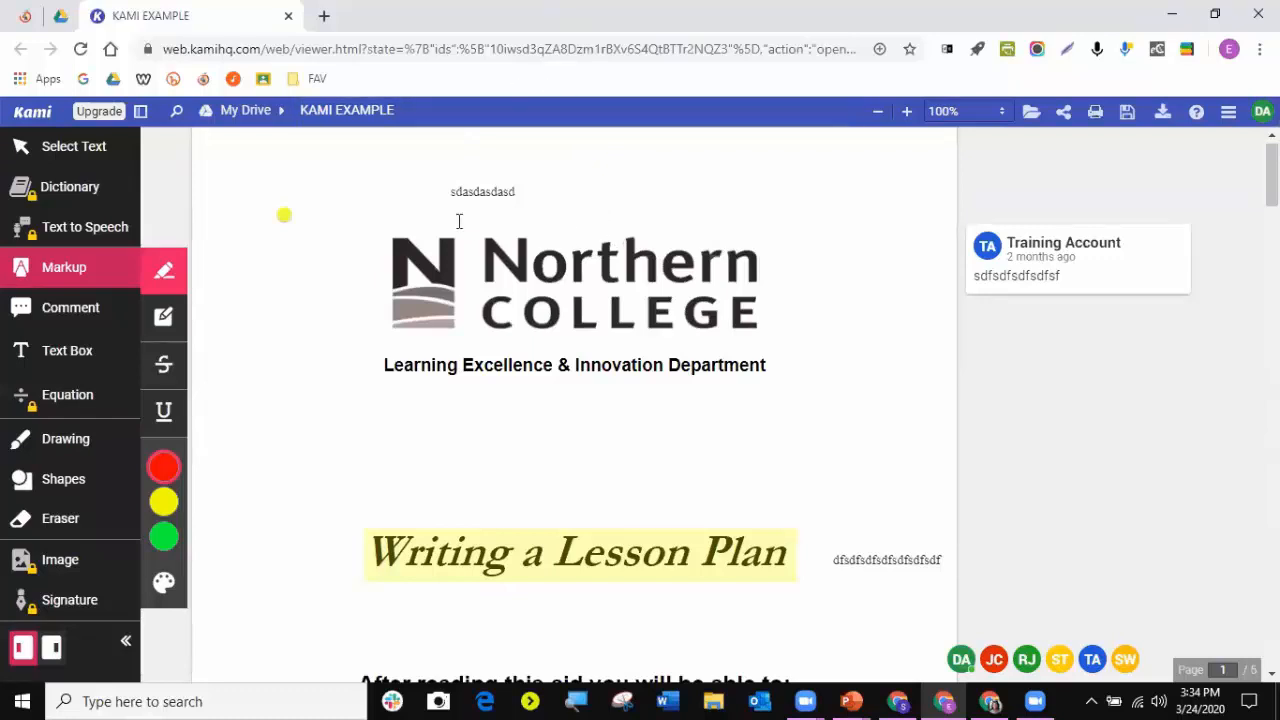
{"action": "scroll", "coordinate": [637, 571], "scroll_direction": "down", "scroll_amount": 4}
{"action": "scroll", "coordinate": [639, 560], "scroll_direction": "up", "scroll_amount": 3}
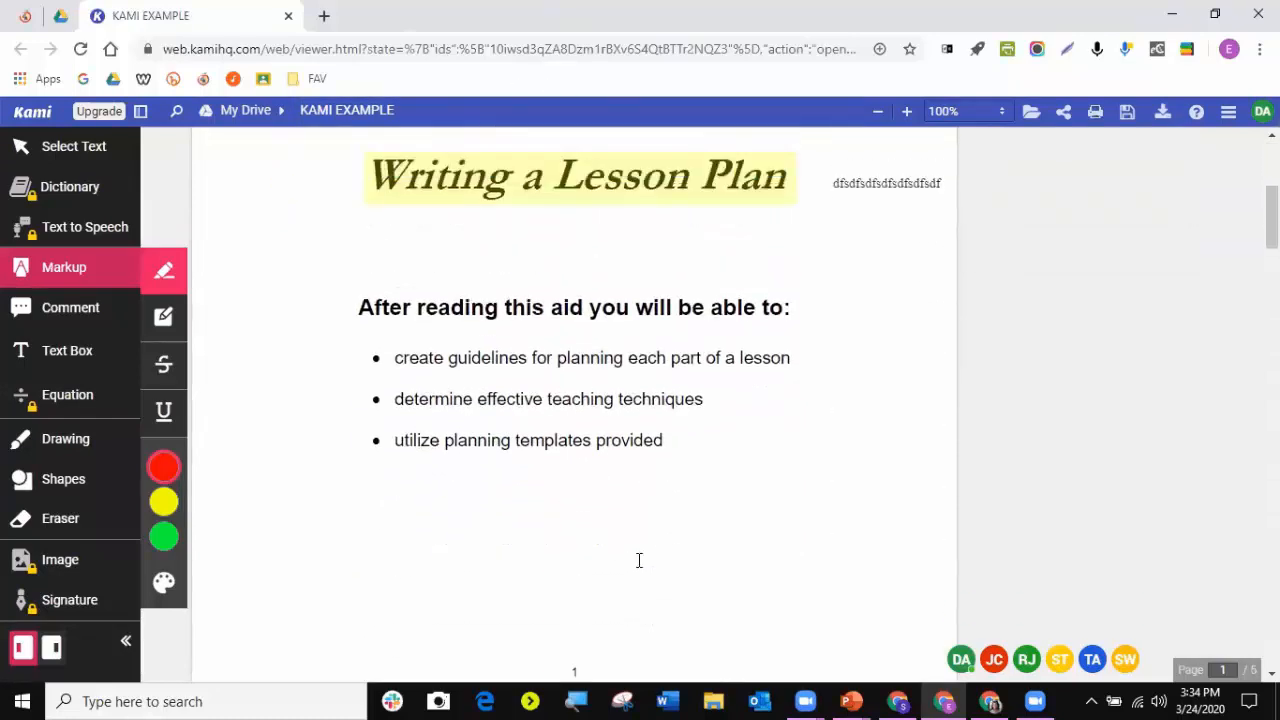
{"action": "scroll", "coordinate": [639, 560], "scroll_direction": "up", "scroll_amount": 1}
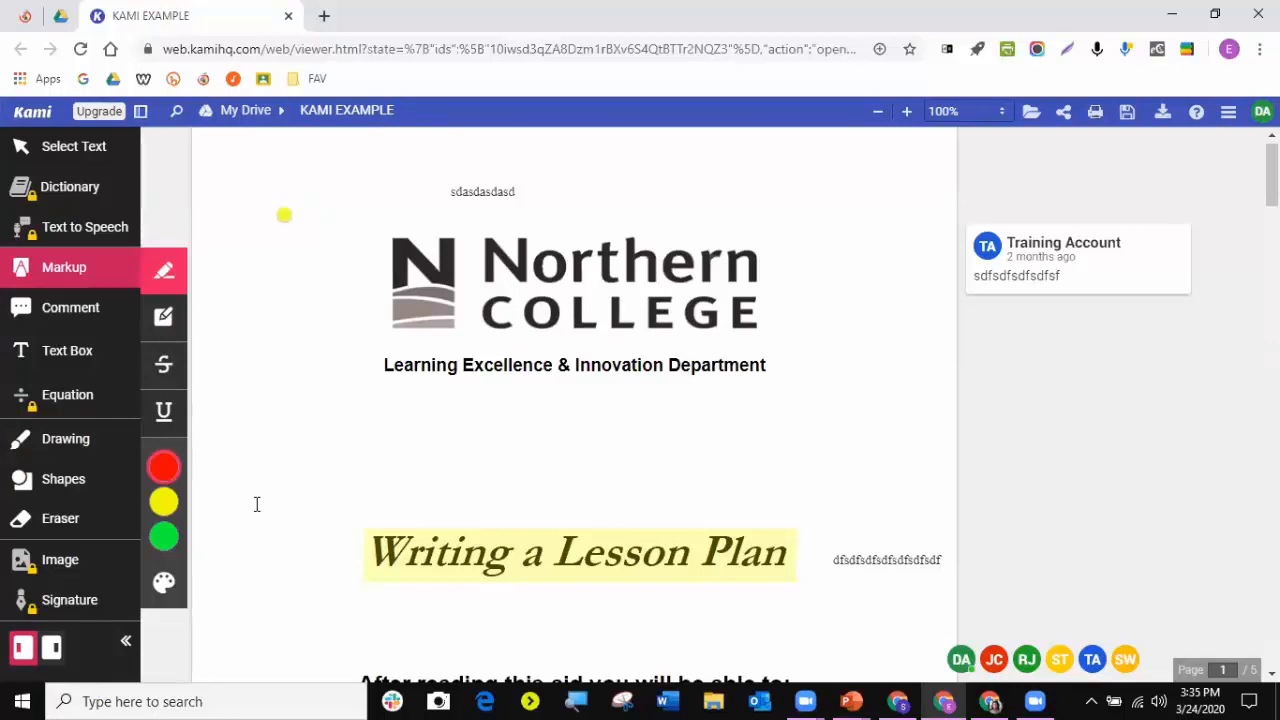
- Search Google for "kami covid19" on a new page
{"action": "left_click", "coordinate": [323, 17]}
{"action": "type", "text": "ks"}
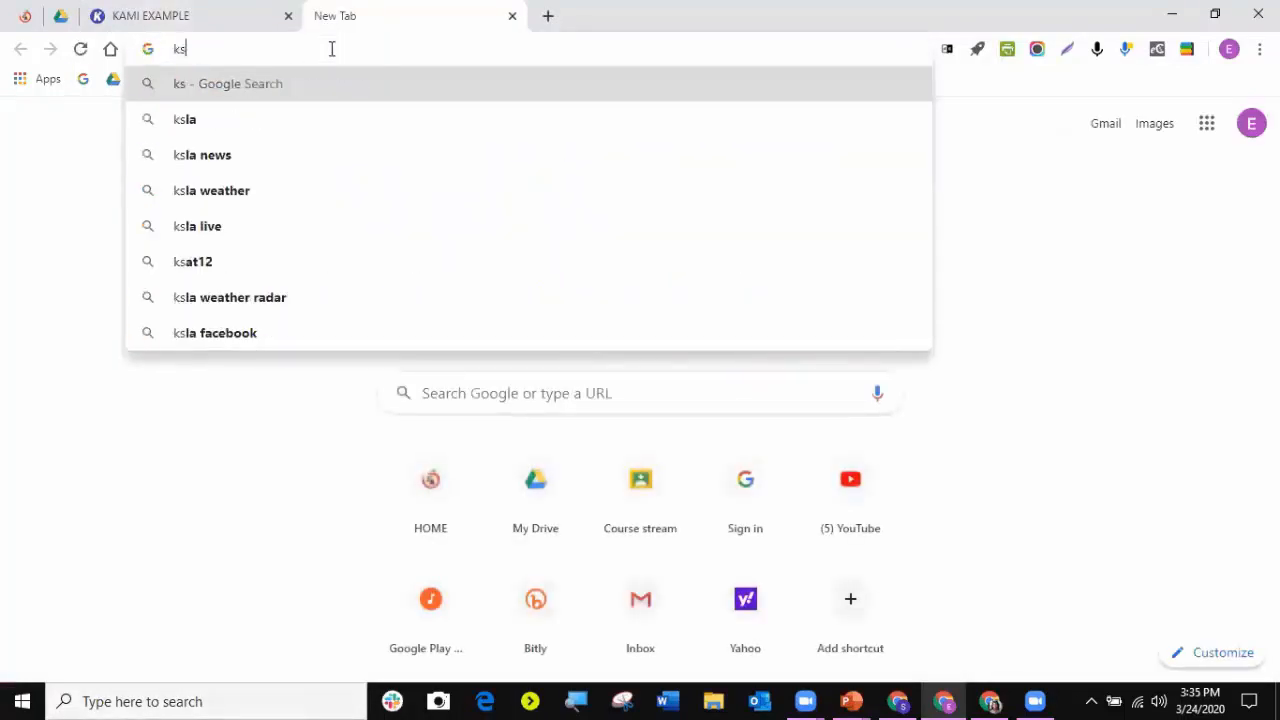
{"action": "key", "text": "BackSpace"}
{"action": "key", "text": "BackSpace"}
{"action": "type", "text": "kami "}
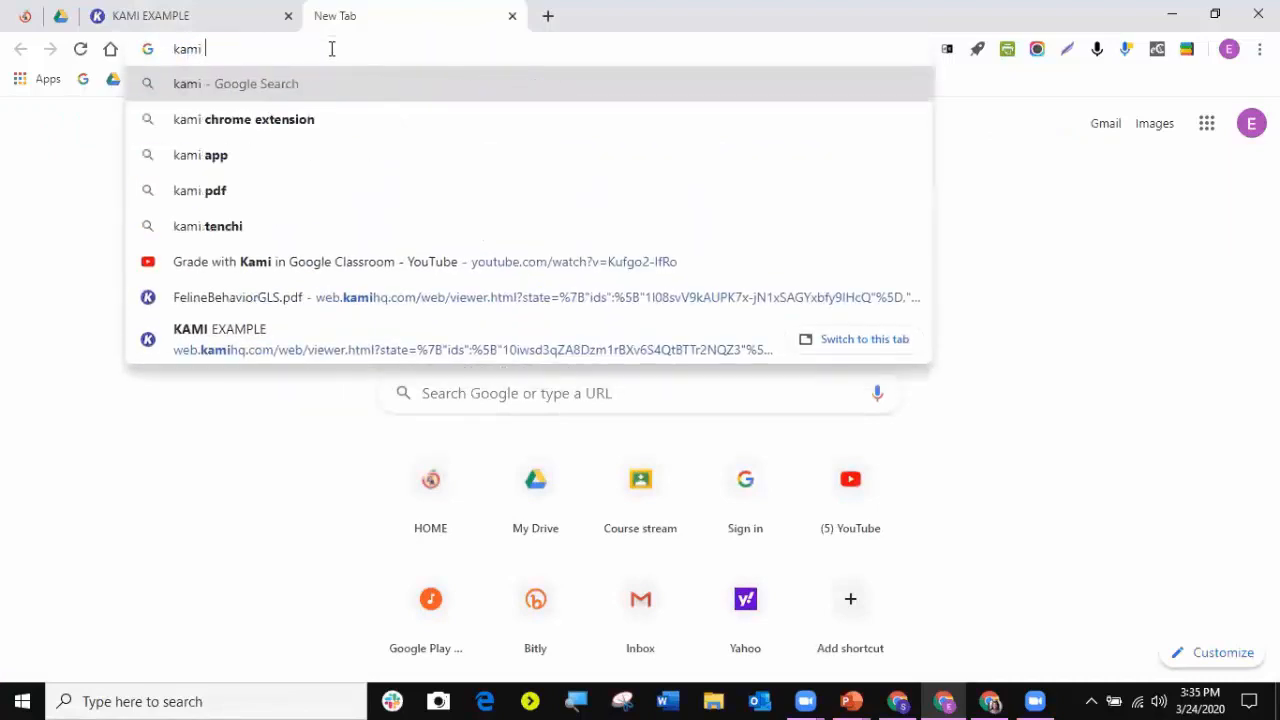
{"action": "type", "text": "covid19"}
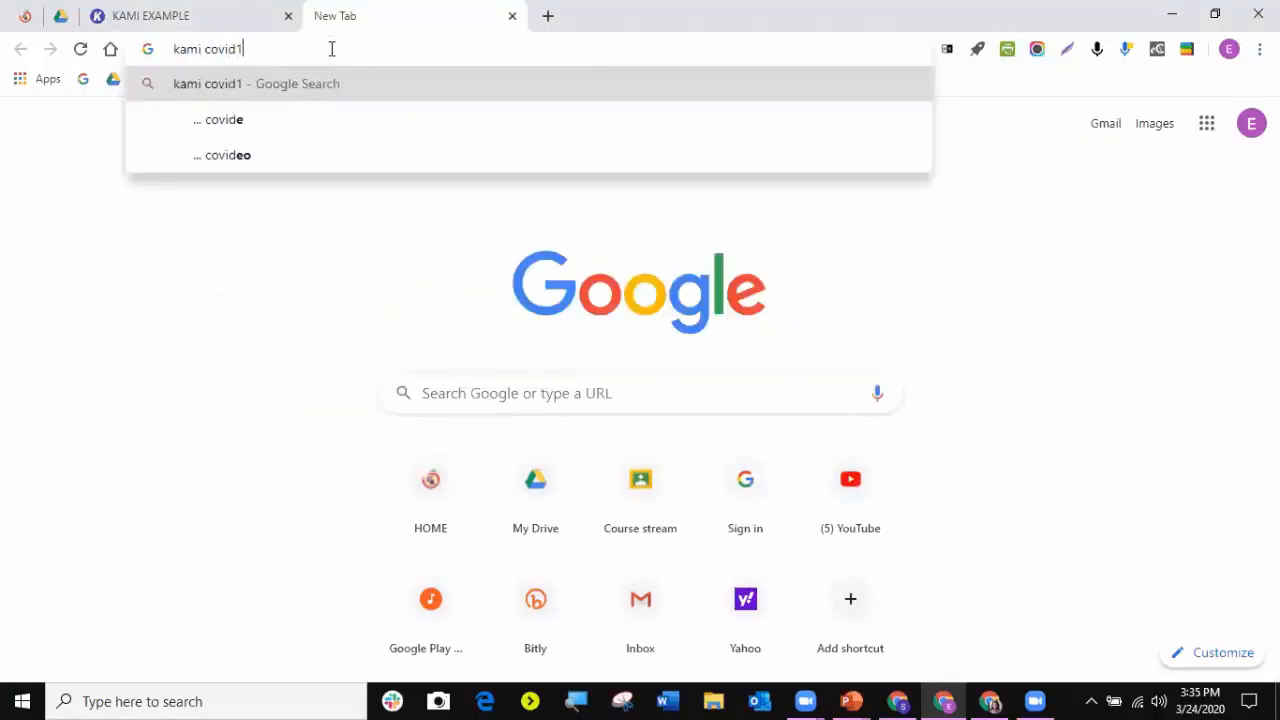
{"action": "key", "text": "Return"}
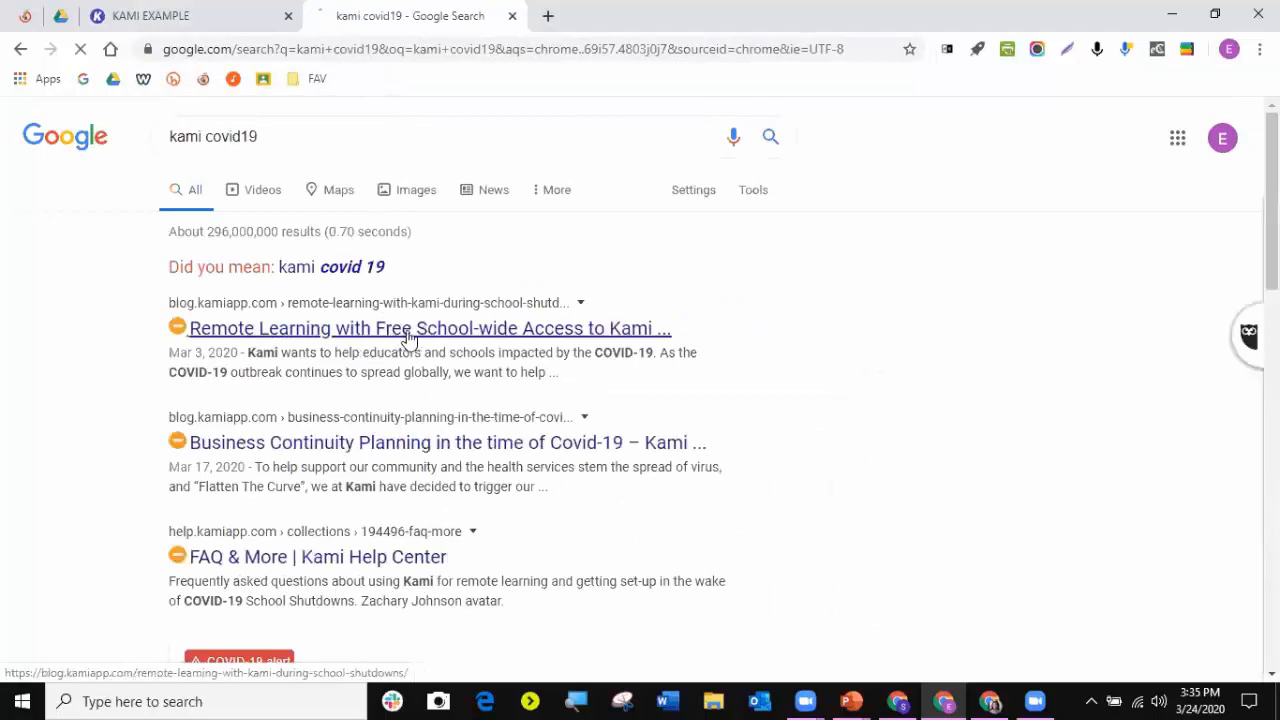
- Open the Kami blog article on Remote Learning with Free School-wide Access and examine its free offer section
{"action": "left_click", "coordinate": [409, 338]}
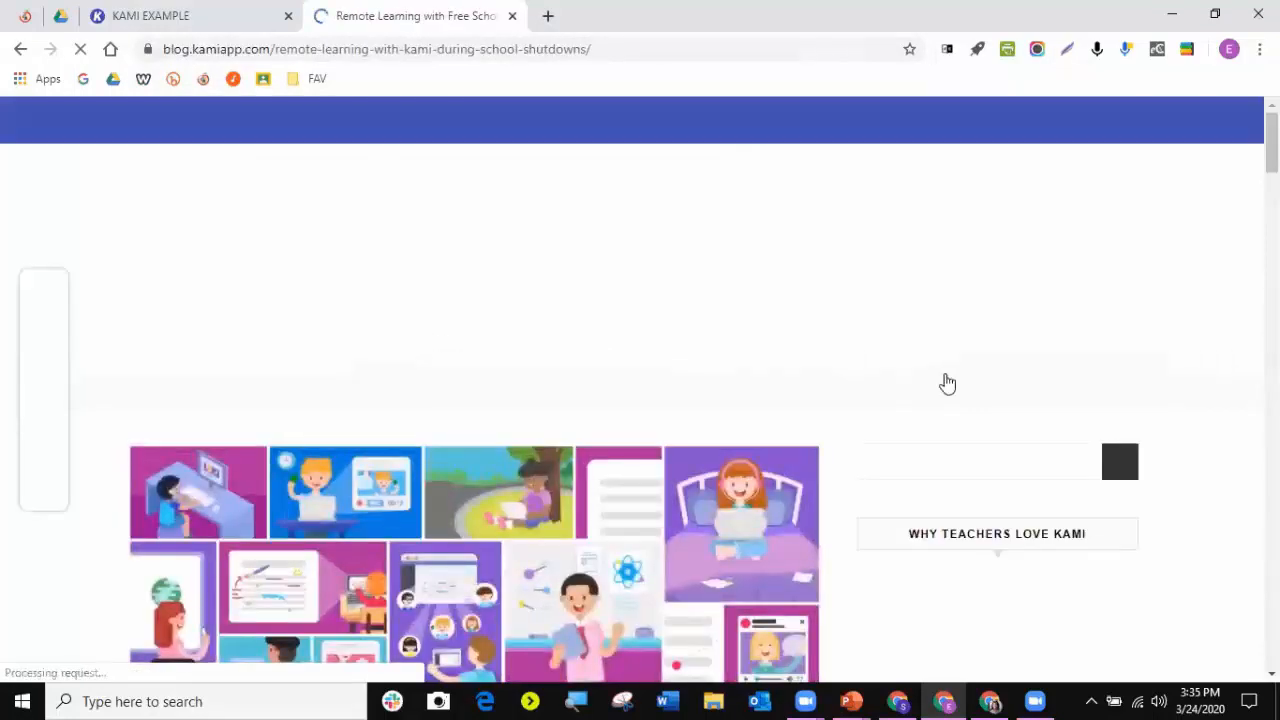
{"action": "scroll", "coordinate": [903, 360], "scroll_direction": "down", "scroll_amount": 2}
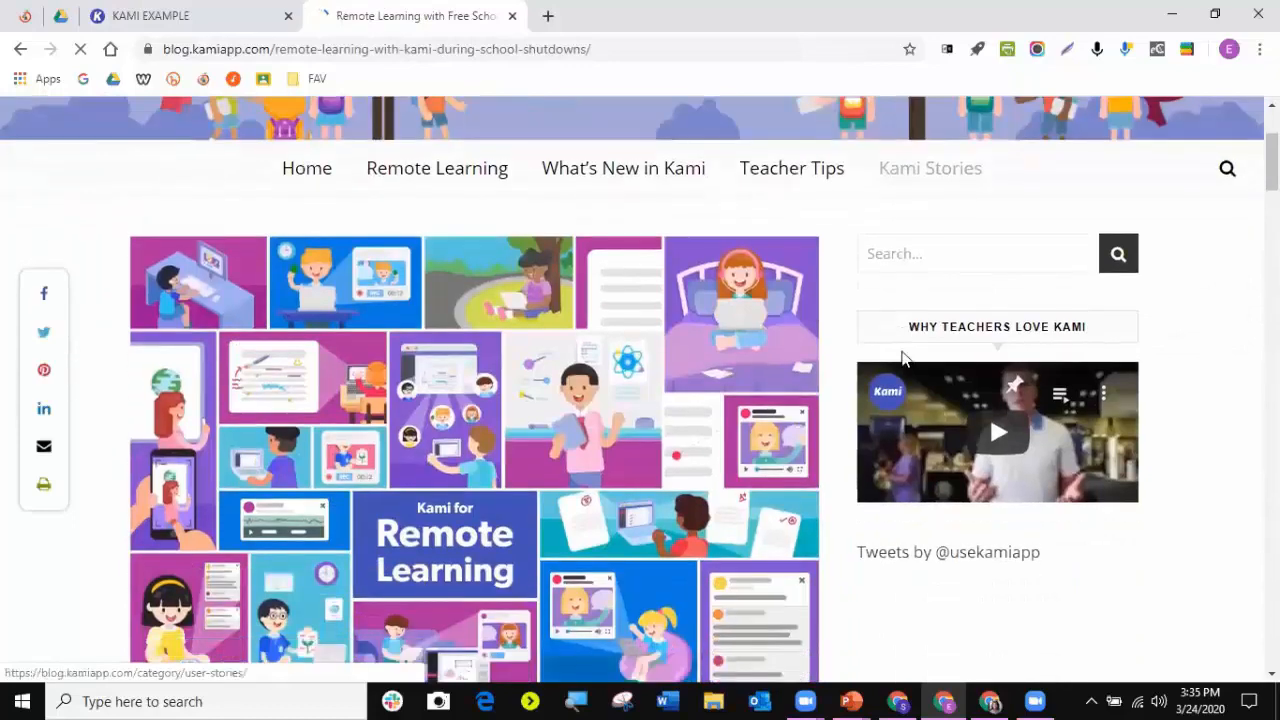
{"action": "scroll", "coordinate": [903, 360], "scroll_direction": "down", "scroll_amount": 3}
{"action": "scroll", "coordinate": [823, 349], "scroll_direction": "down", "scroll_amount": 1}
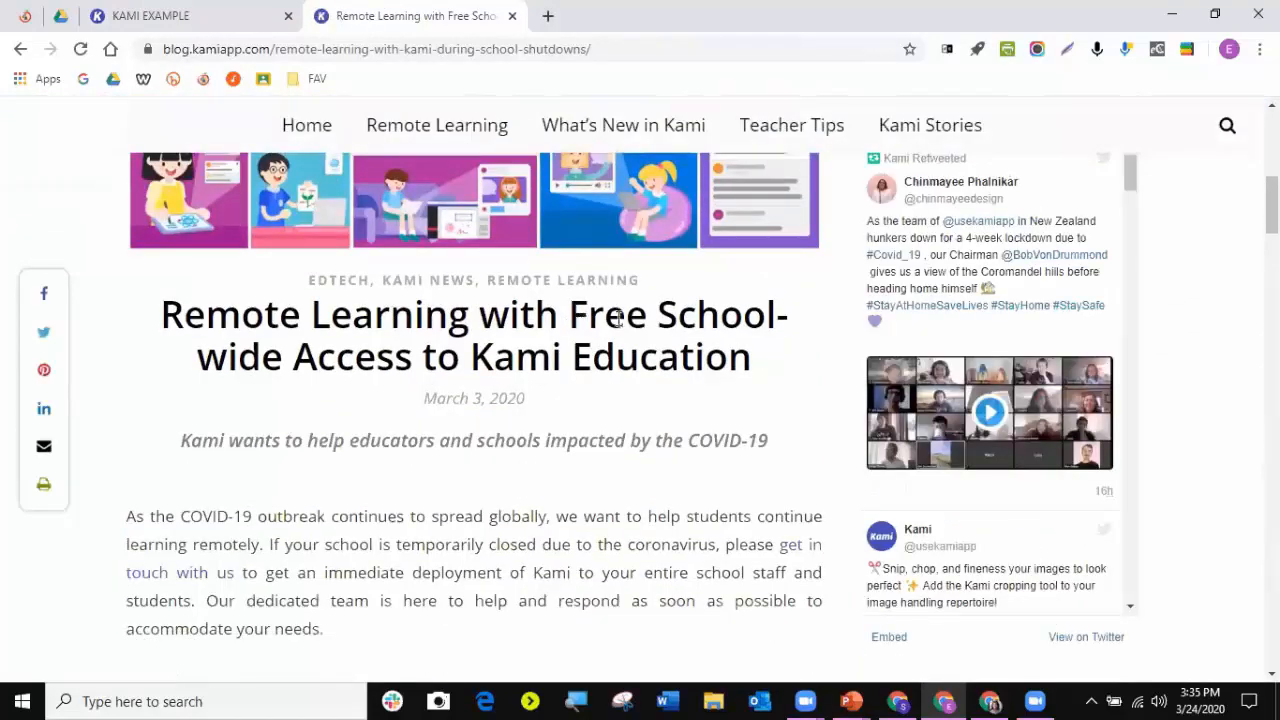
{"action": "left_click_drag", "start_coordinate": [619, 317], "coordinate": [765, 375]}
{"action": "scroll", "coordinate": [797, 405], "scroll_direction": "down", "scroll_amount": 4}
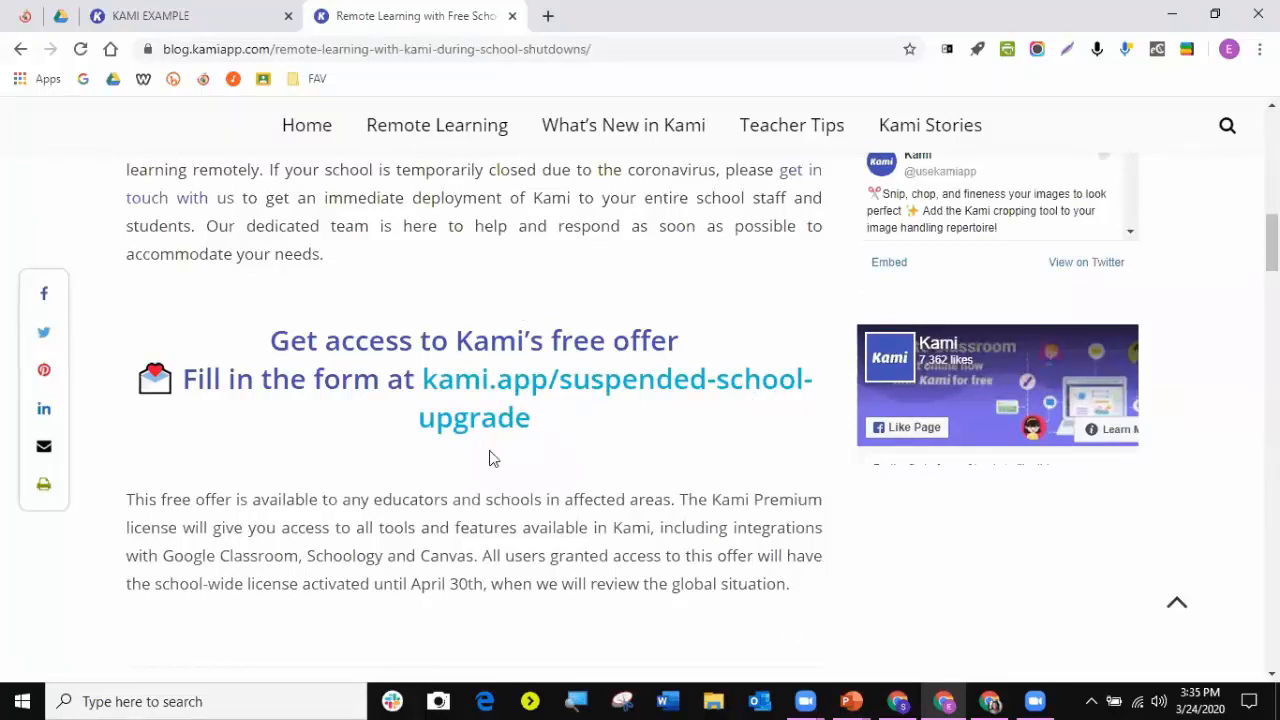
- Return to KAMI EXAMPLE and add a text box reading "sdfdfdfsdfsfdsdf" above the Northern College logo on page 1
{"action": "left_click", "coordinate": [197, 12]}
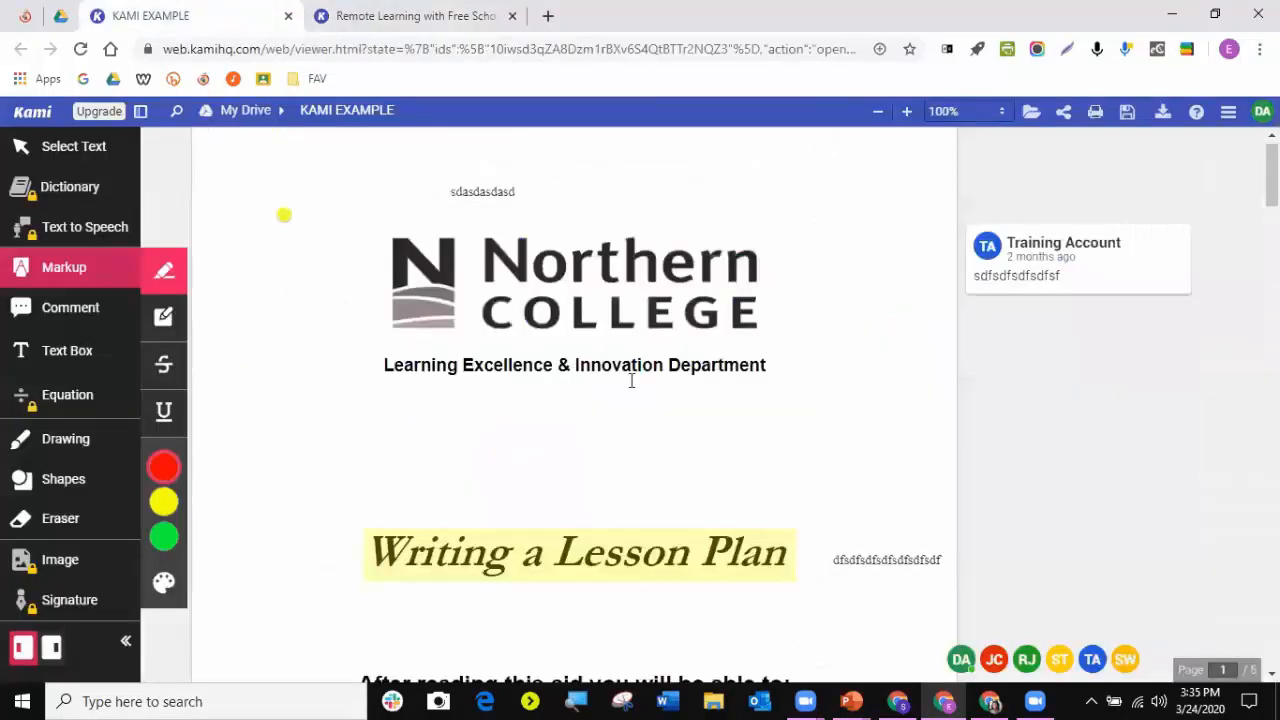
{"action": "scroll", "coordinate": [631, 380], "scroll_direction": "down", "scroll_amount": 6}
{"action": "scroll", "coordinate": [623, 378], "scroll_direction": "up", "scroll_amount": 5}
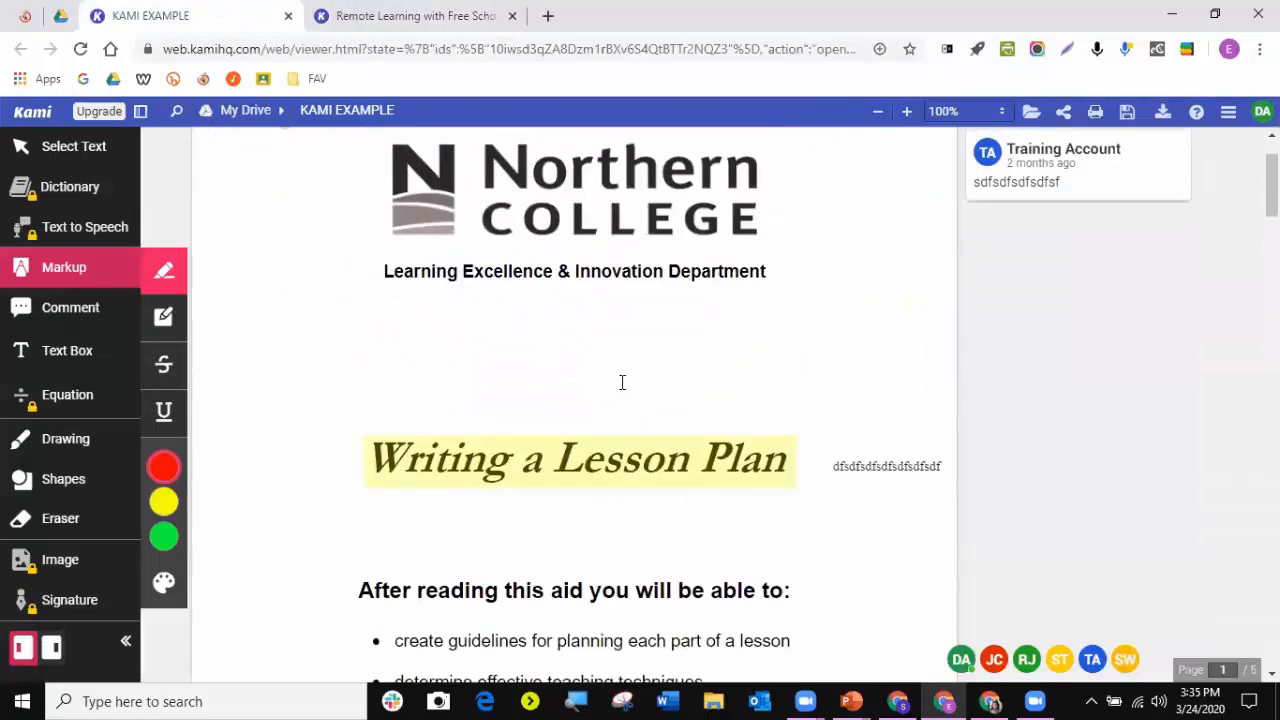
{"action": "scroll", "coordinate": [622, 382], "scroll_direction": "up", "scroll_amount": 1}
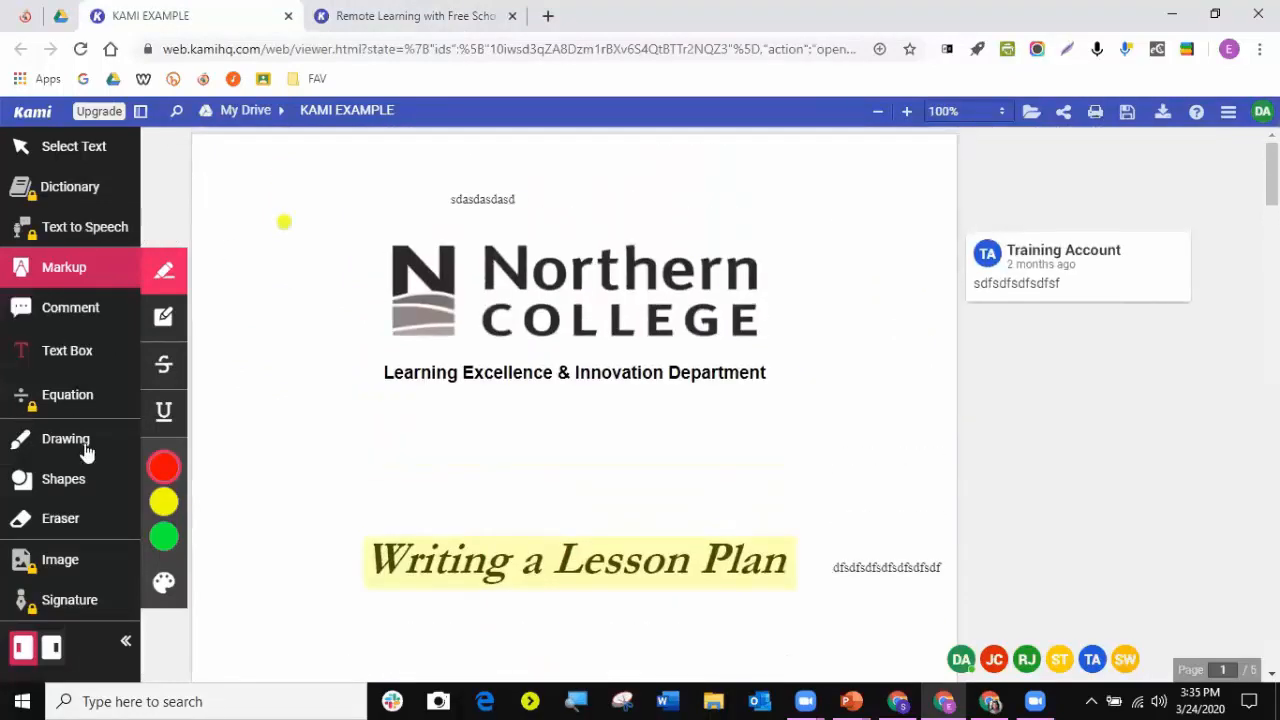
{"action": "left_click", "coordinate": [58, 352]}
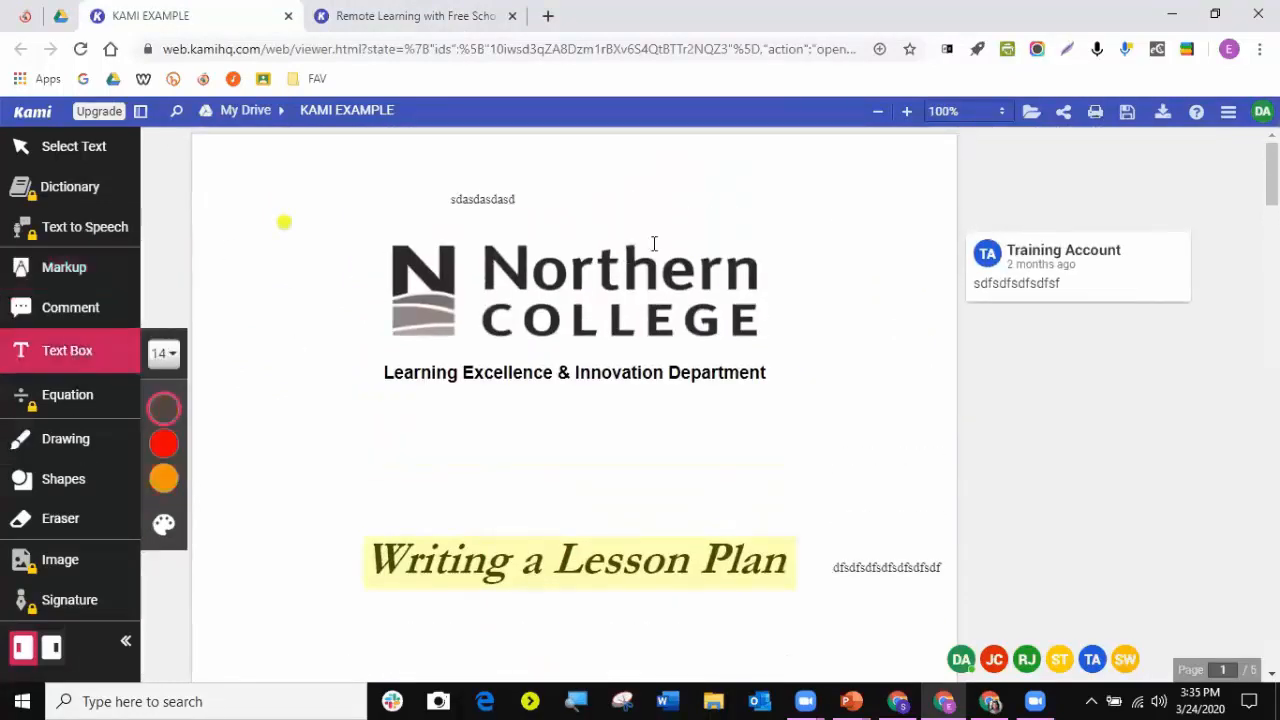
{"action": "left_click", "coordinate": [686, 180]}
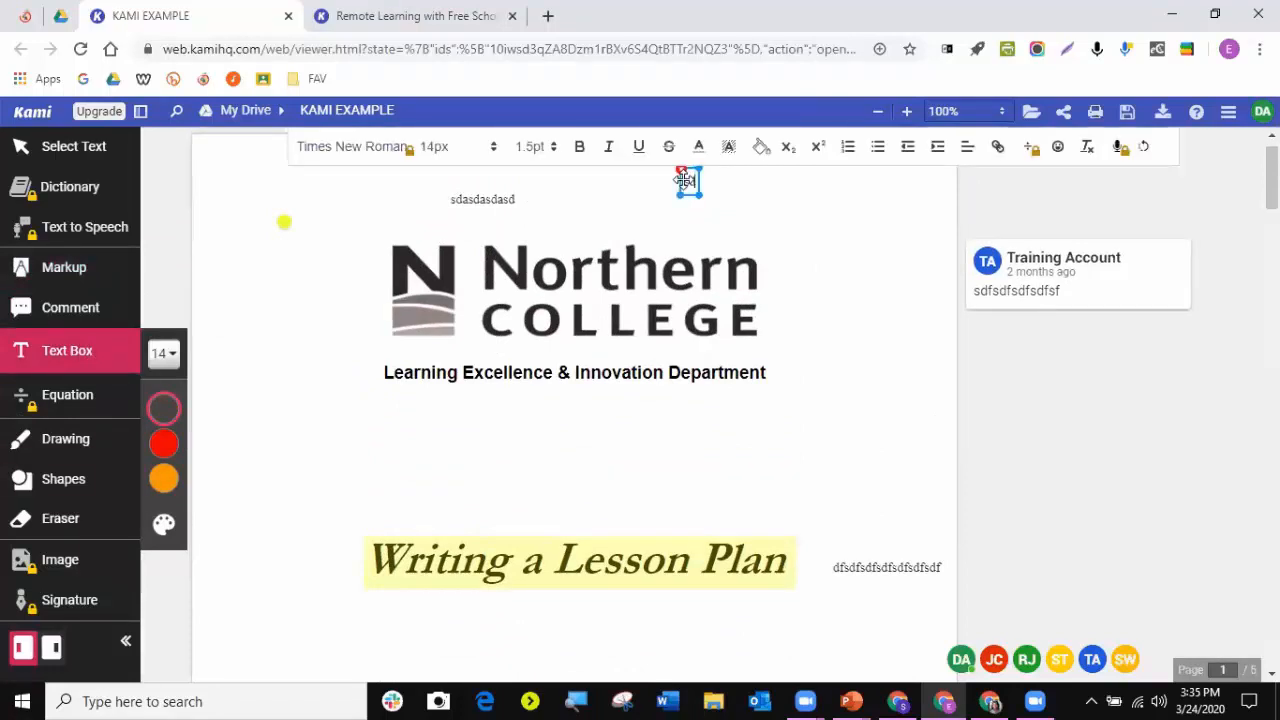
{"action": "type", "text": "sdfdfdfsdfsfdsdf"}
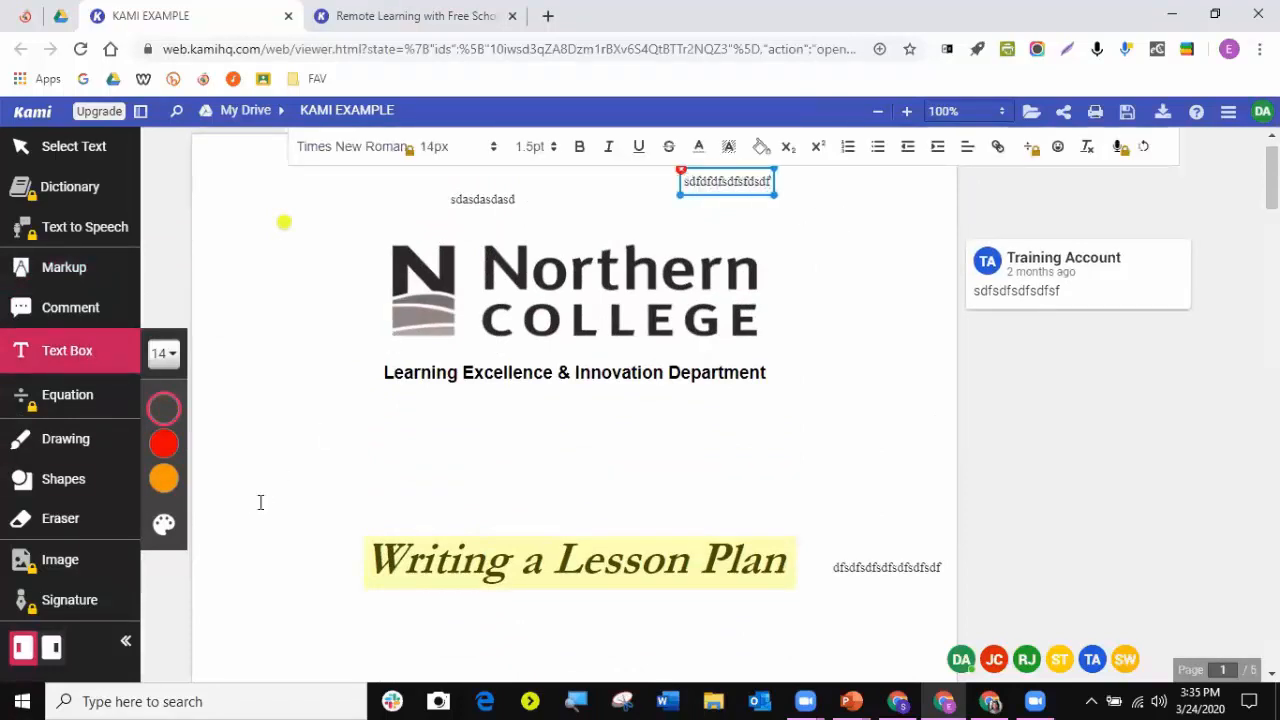
{"action": "left_click", "coordinate": [261, 503]}
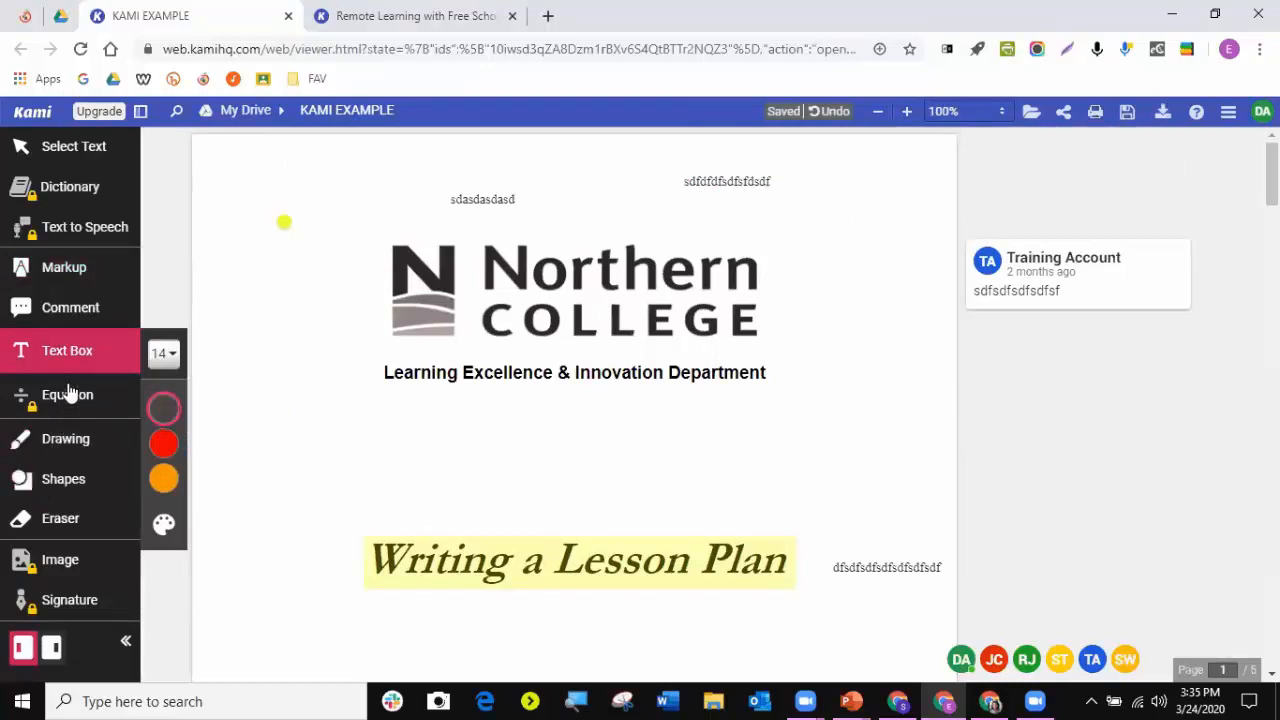
- Mark the "Learning Excellence & Innovation Department" line with a red Box Highlighter rectangle
{"action": "left_click", "coordinate": [68, 269]}
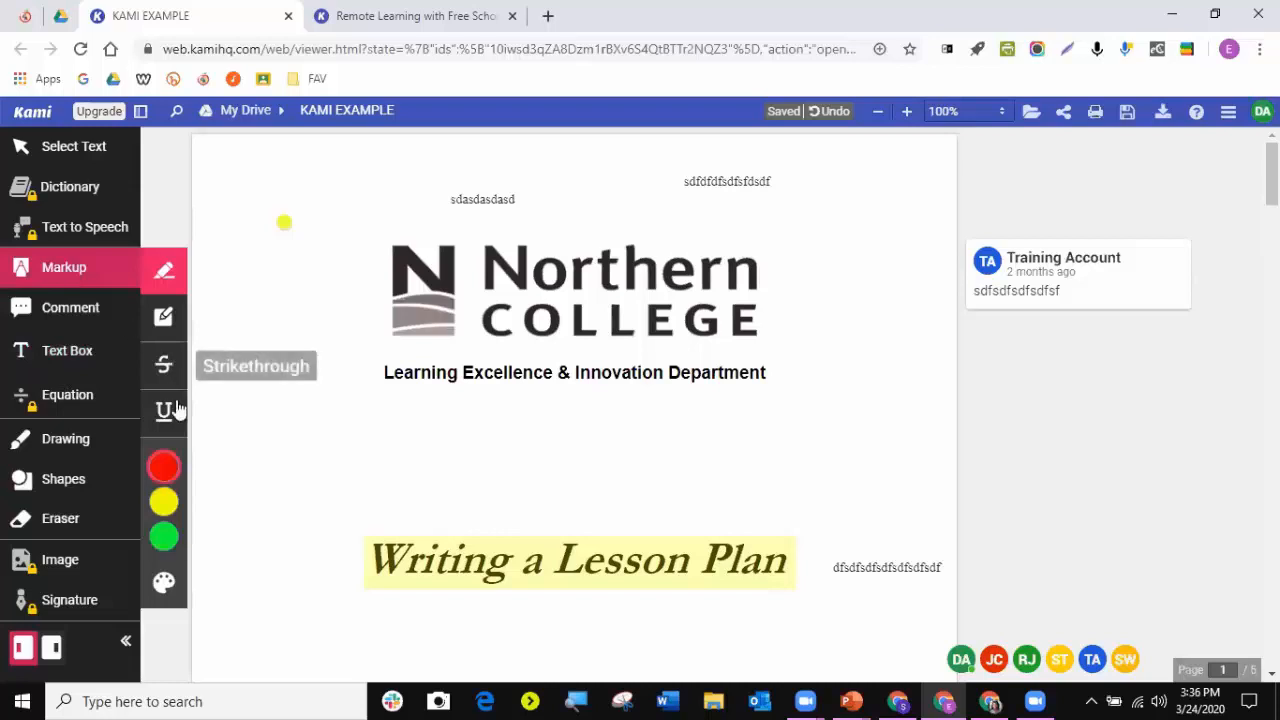
{"action": "left_click", "coordinate": [165, 318]}
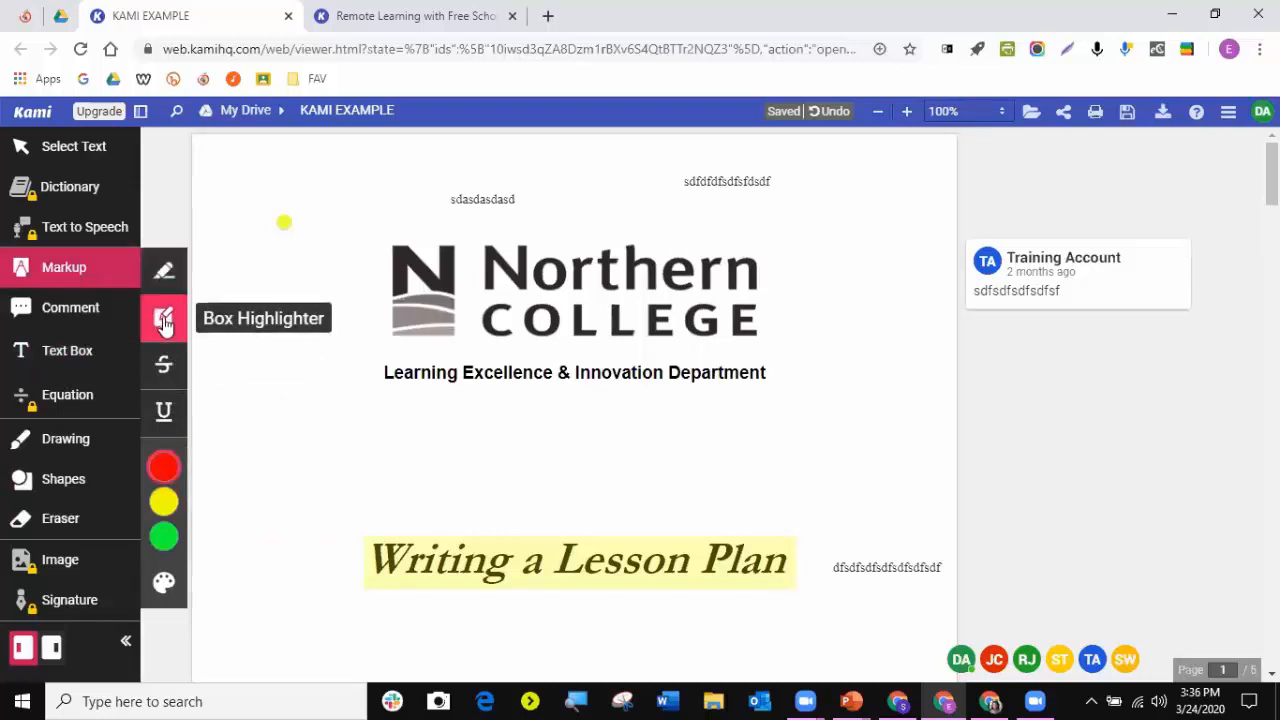
{"action": "mouse_move", "coordinate": [157, 512]}
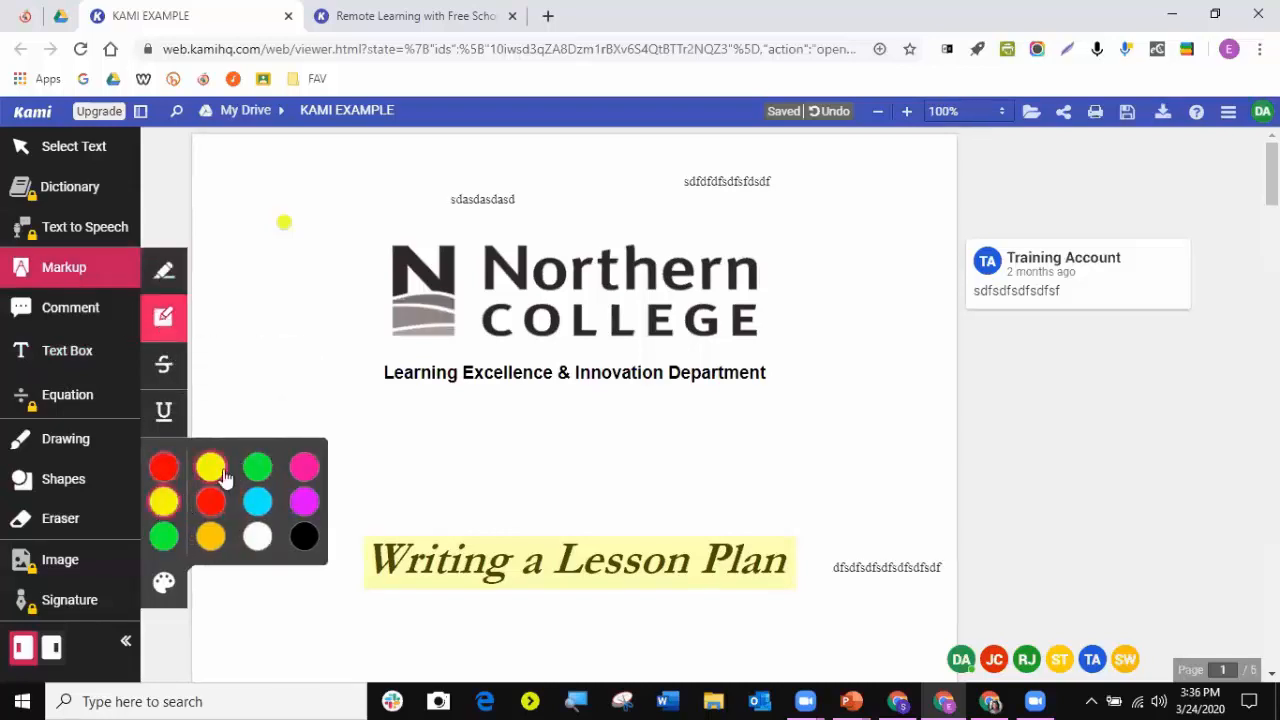
{"action": "left_click_drag", "start_coordinate": [379, 368], "coordinate": [793, 400]}
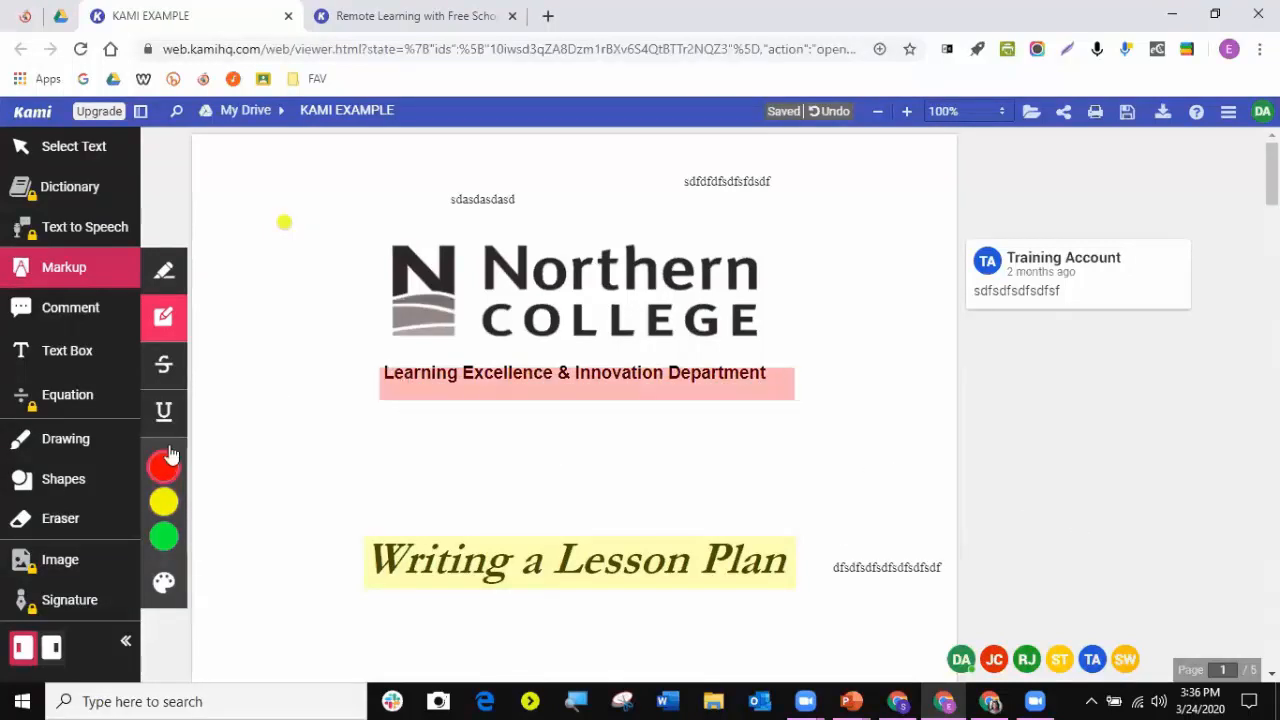
- Highlight the bullet text "create guidelines for planning each part of a lesson" in red with the text highlighter
{"action": "left_click", "coordinate": [163, 272]}
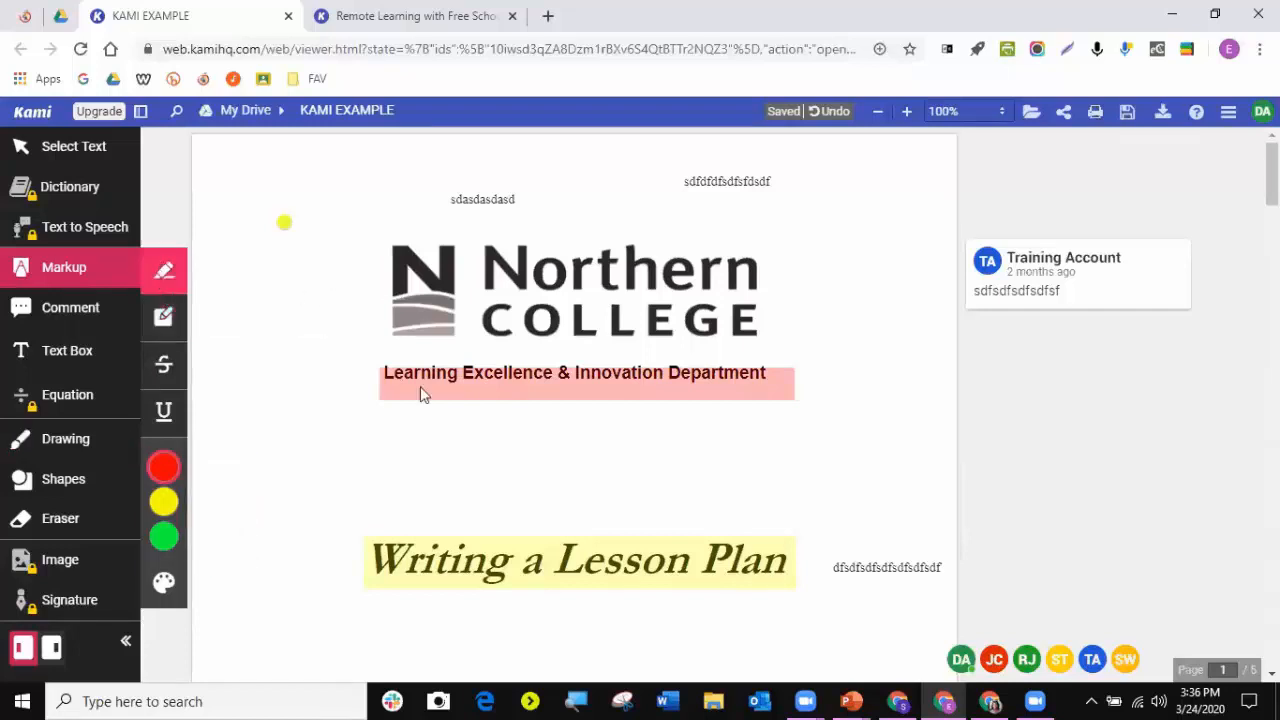
{"action": "scroll", "coordinate": [470, 641], "scroll_direction": "down", "scroll_amount": 3}
{"action": "left_click_drag", "start_coordinate": [393, 467], "coordinate": [907, 459]}
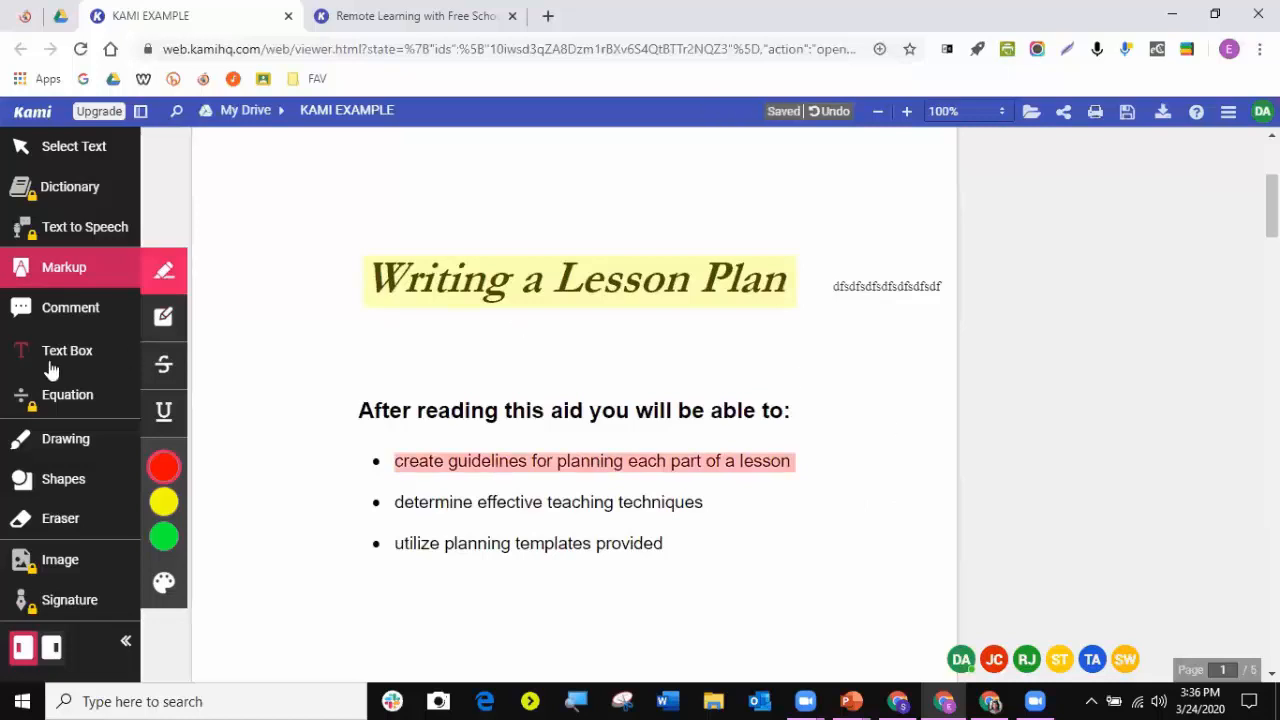